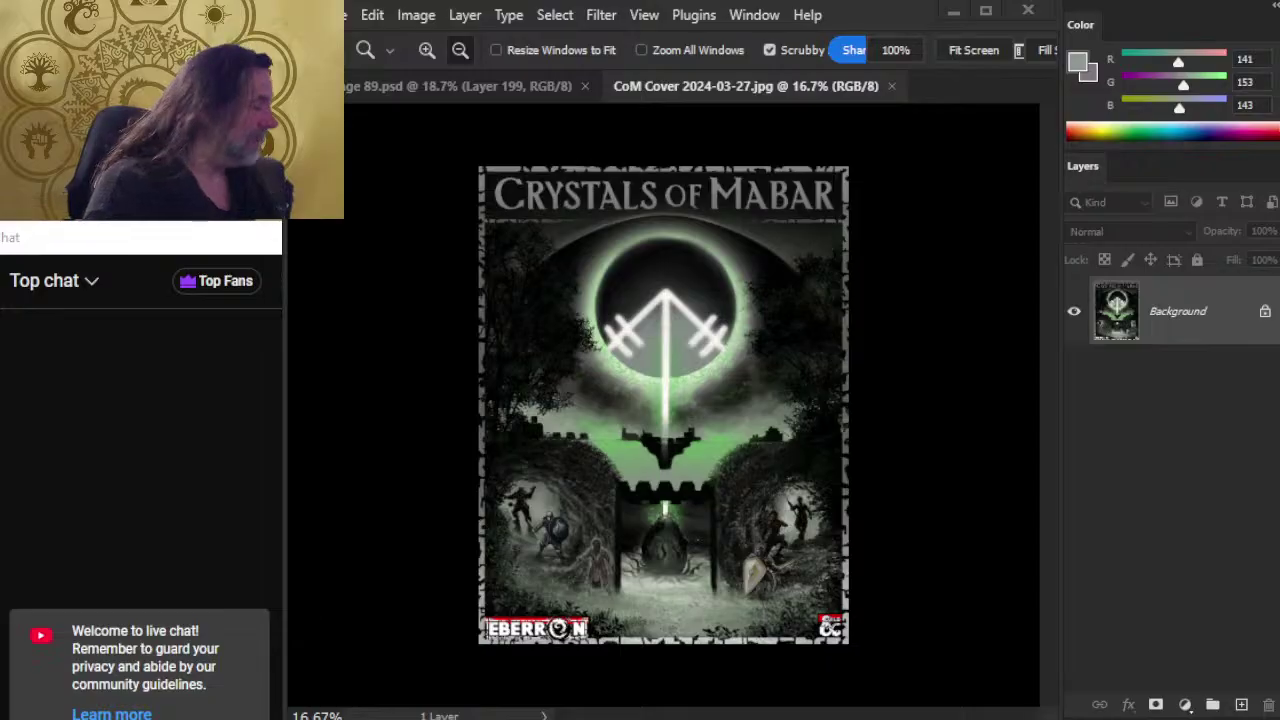
Step: Switch to the live stream's YouTube page in the browser and like the stream
key("alt+Tab")
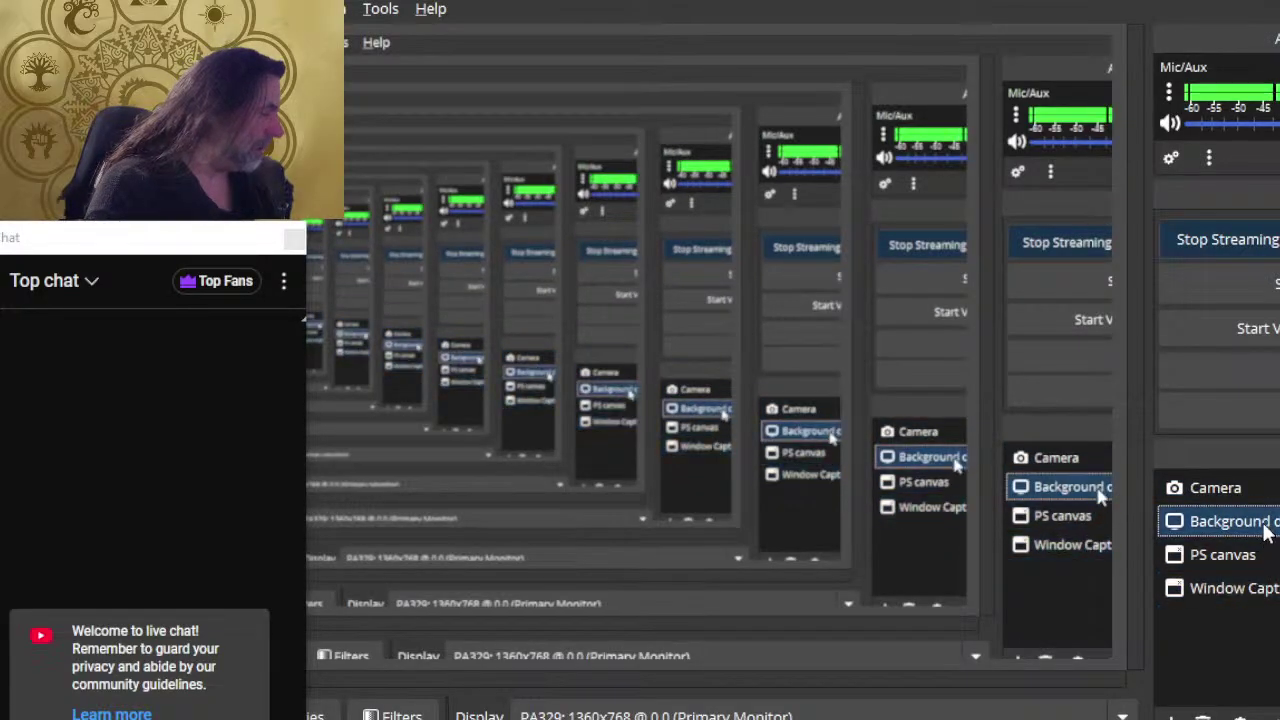
key("alt+Tab")
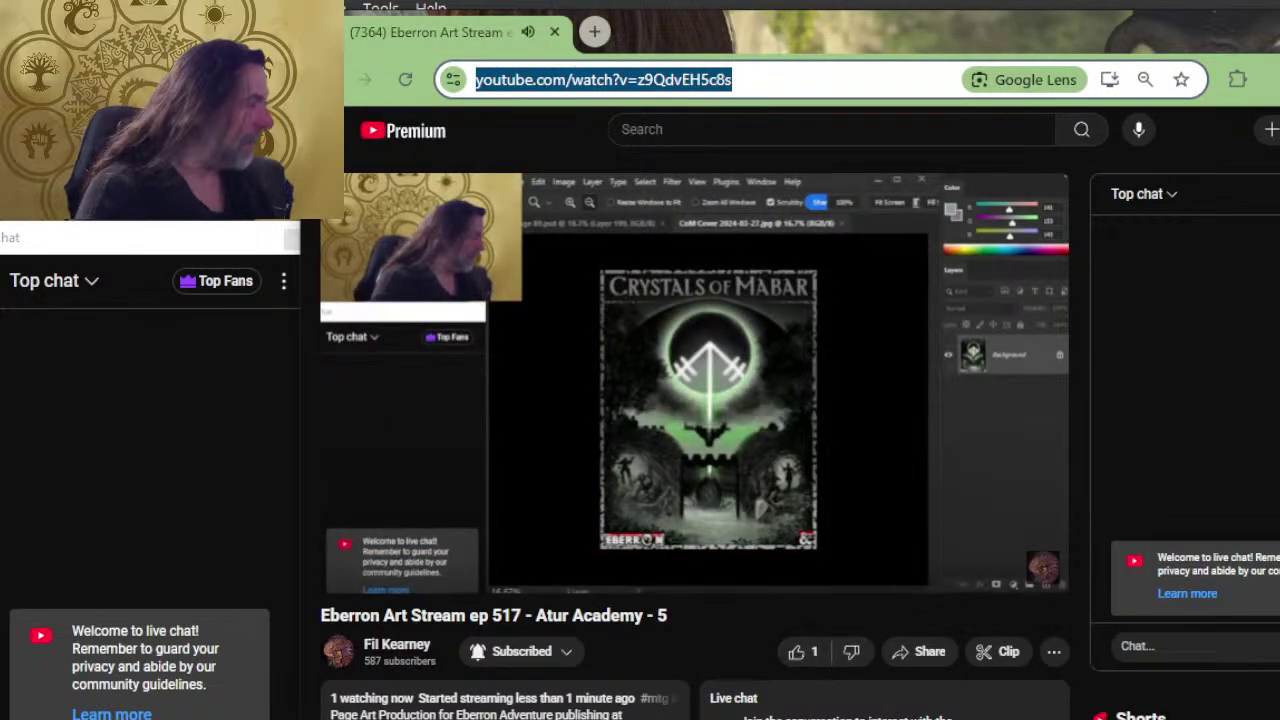
scroll(770, 387, "down", 2)
left_click(804, 470)
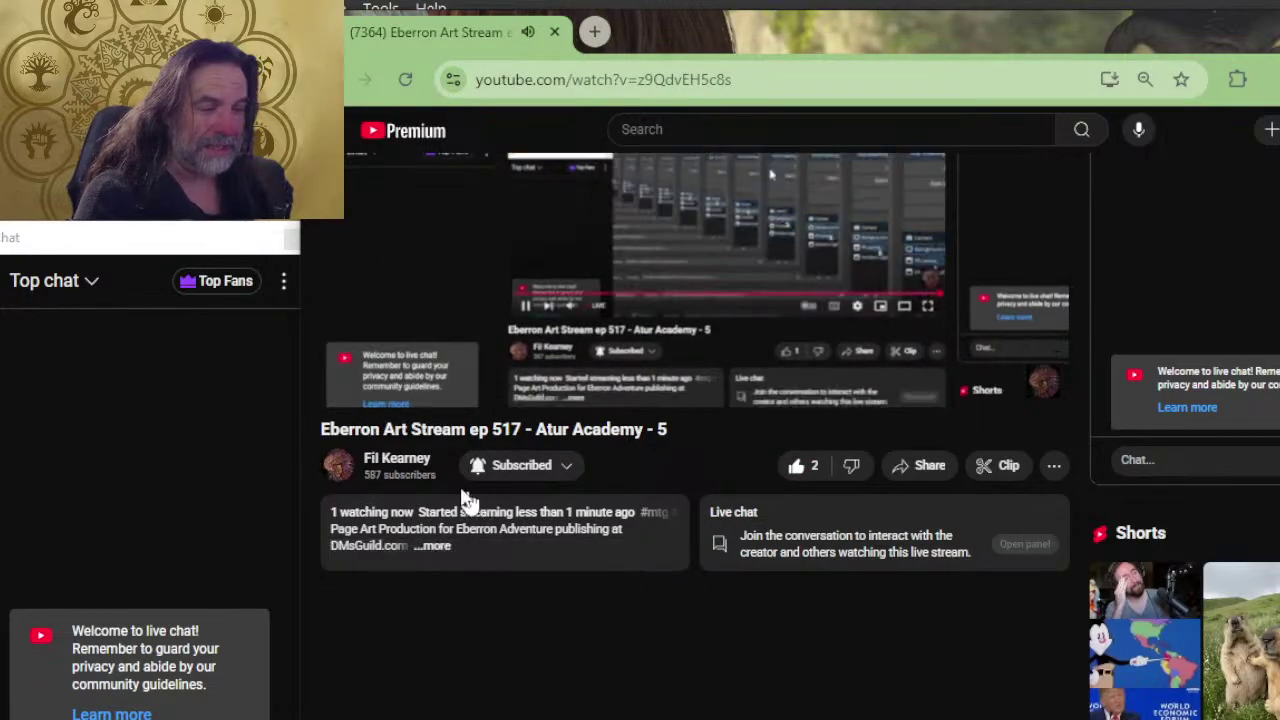
Step: Expand the stream's description and look through its playlist, community and product links
left_click(440, 546)
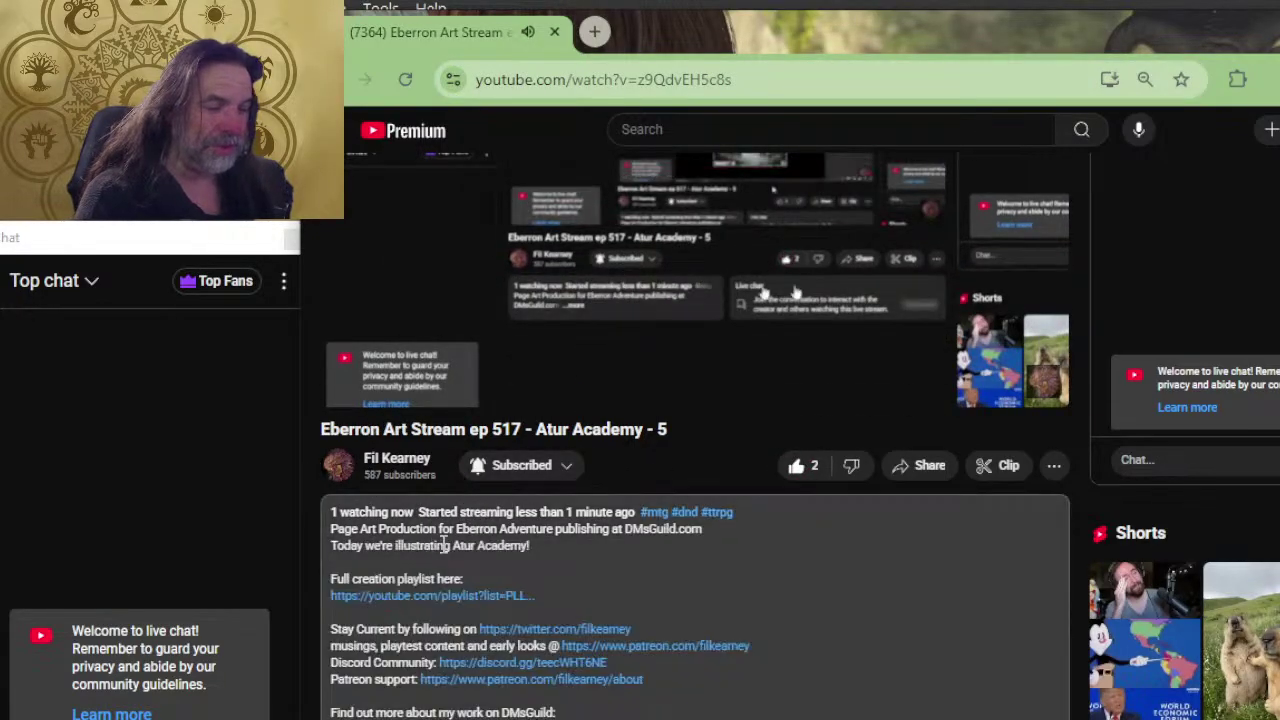
scroll(691, 437, "down", 2)
scroll(688, 443, "down", 3)
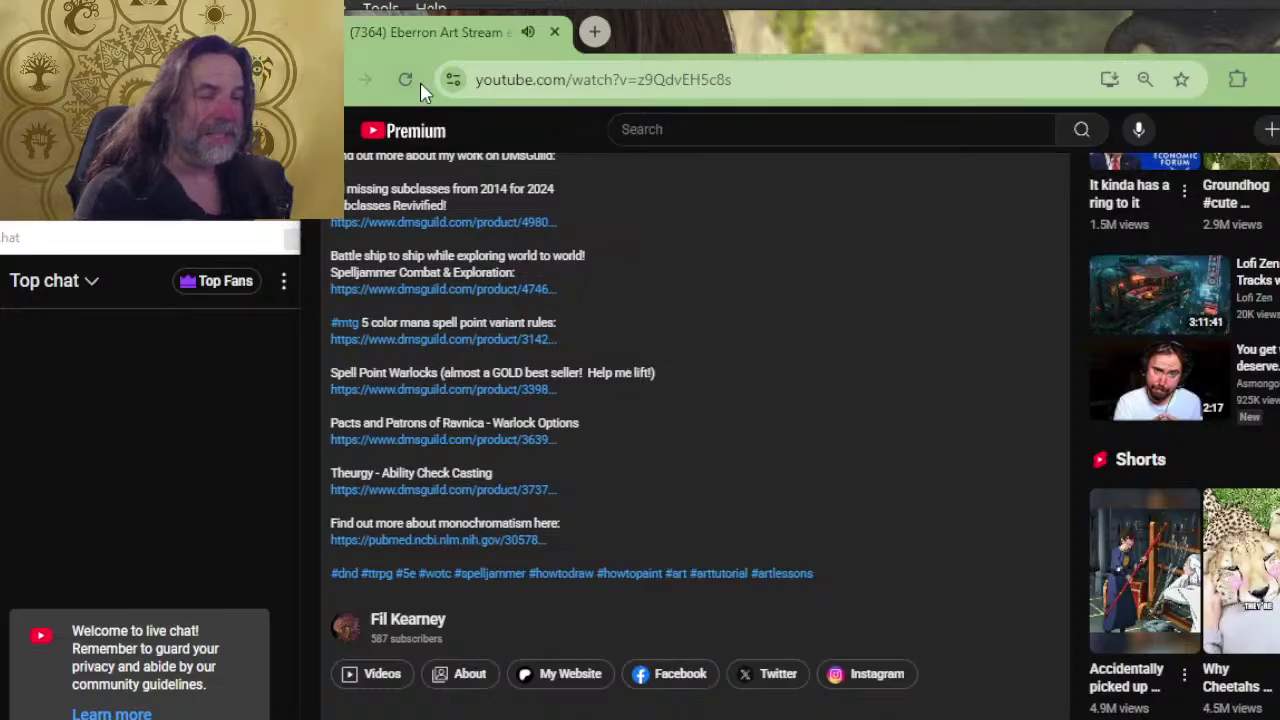
scroll(515, 543, "up", 3)
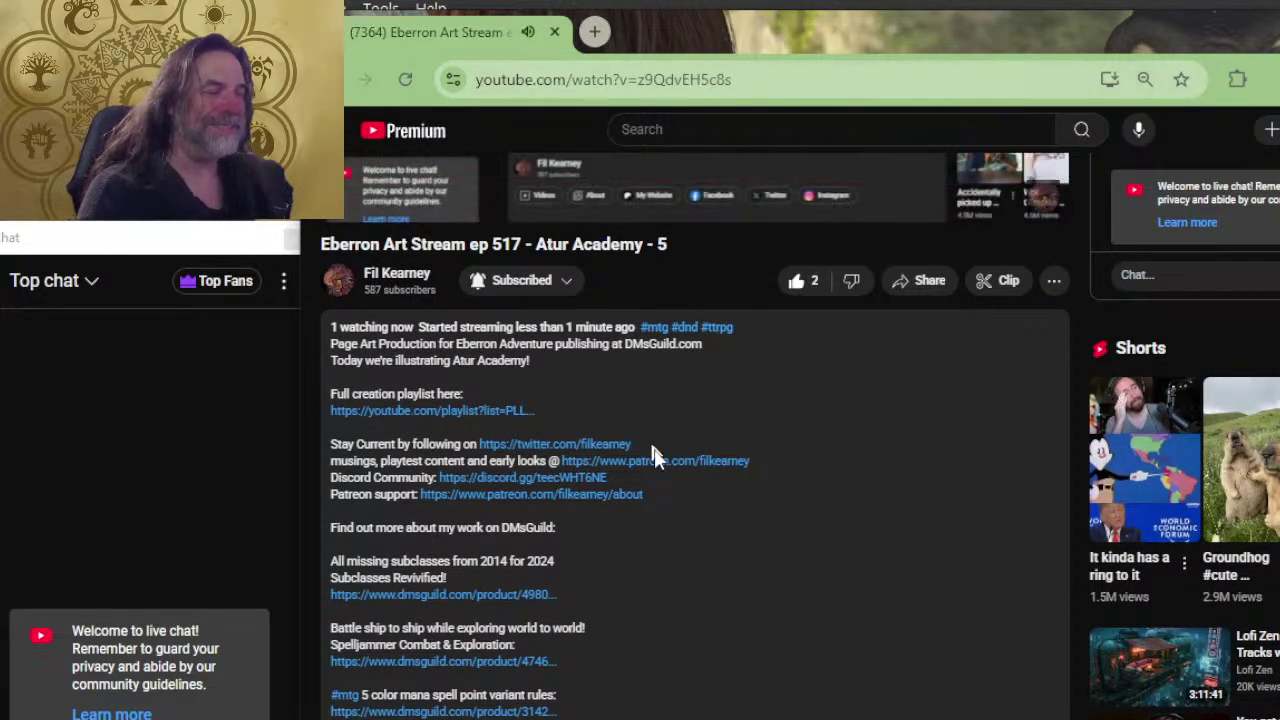
scroll(660, 455, "up", 4)
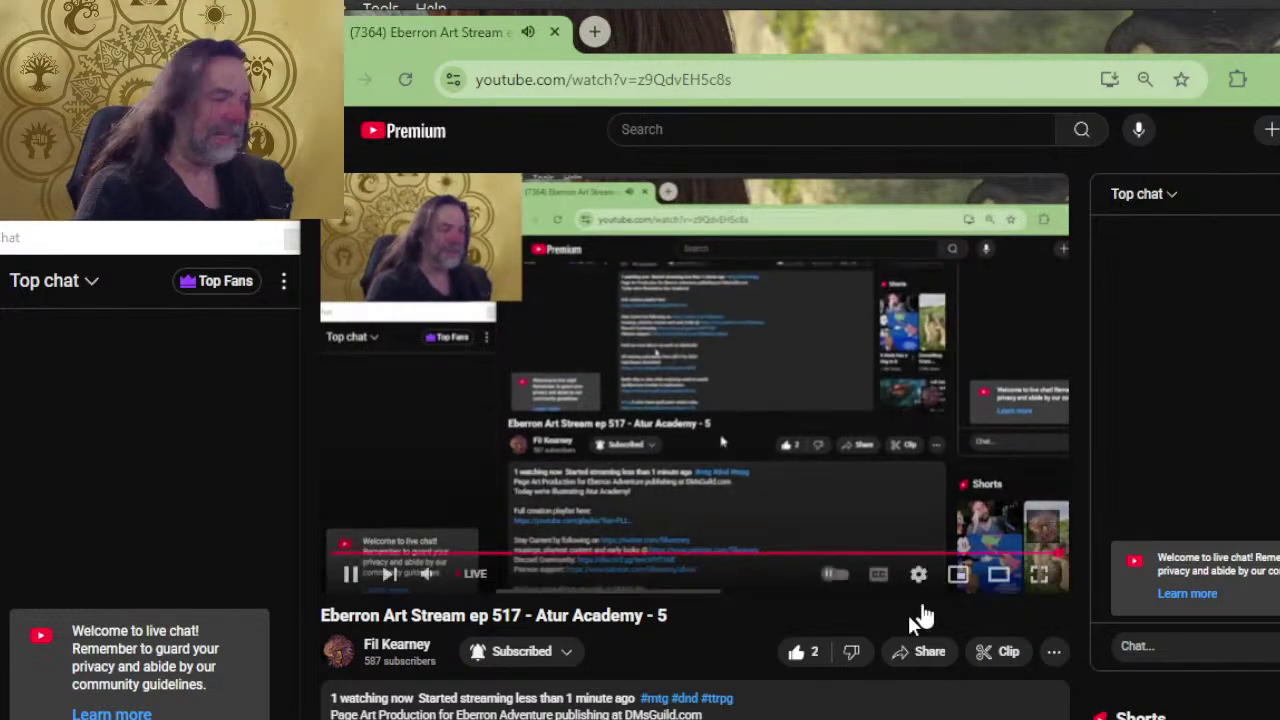
Step: Return from the browser to Photoshop and close the document CoM Cover 2024-03-27.jpg
key("alt+Tab")
key("alt+Tab")
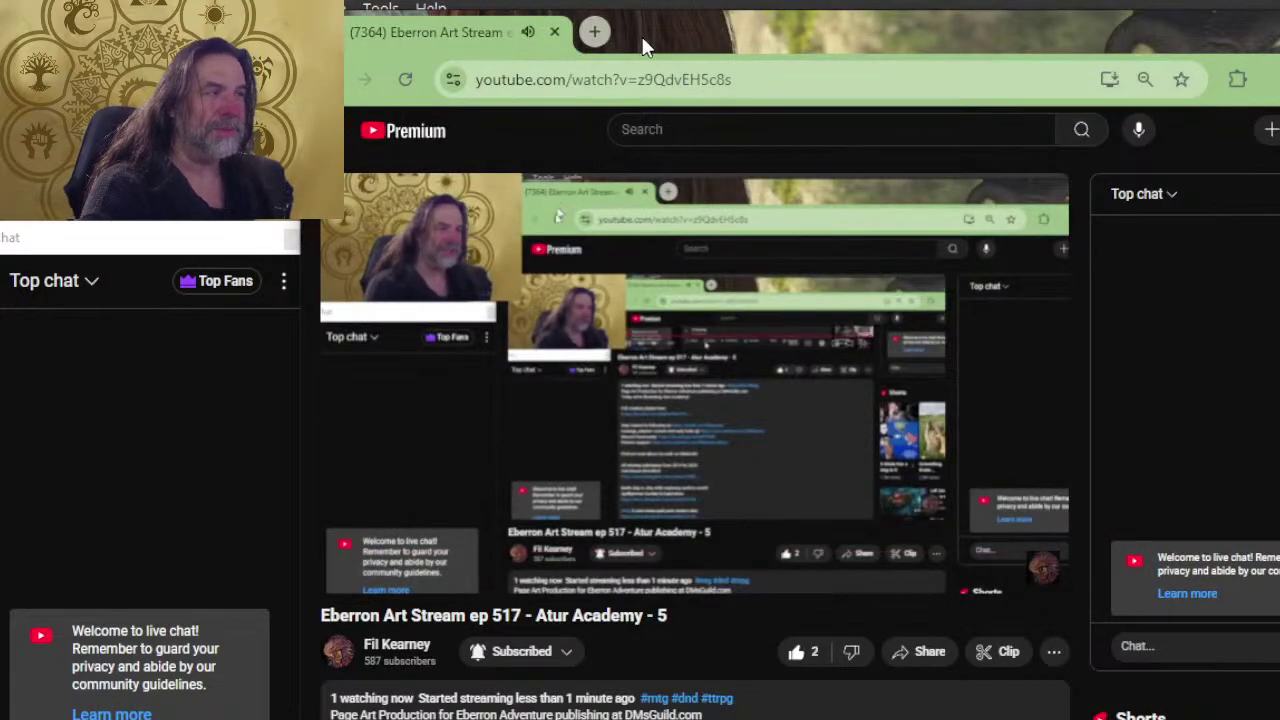
left_click_drag(646, 40, 620, 122)
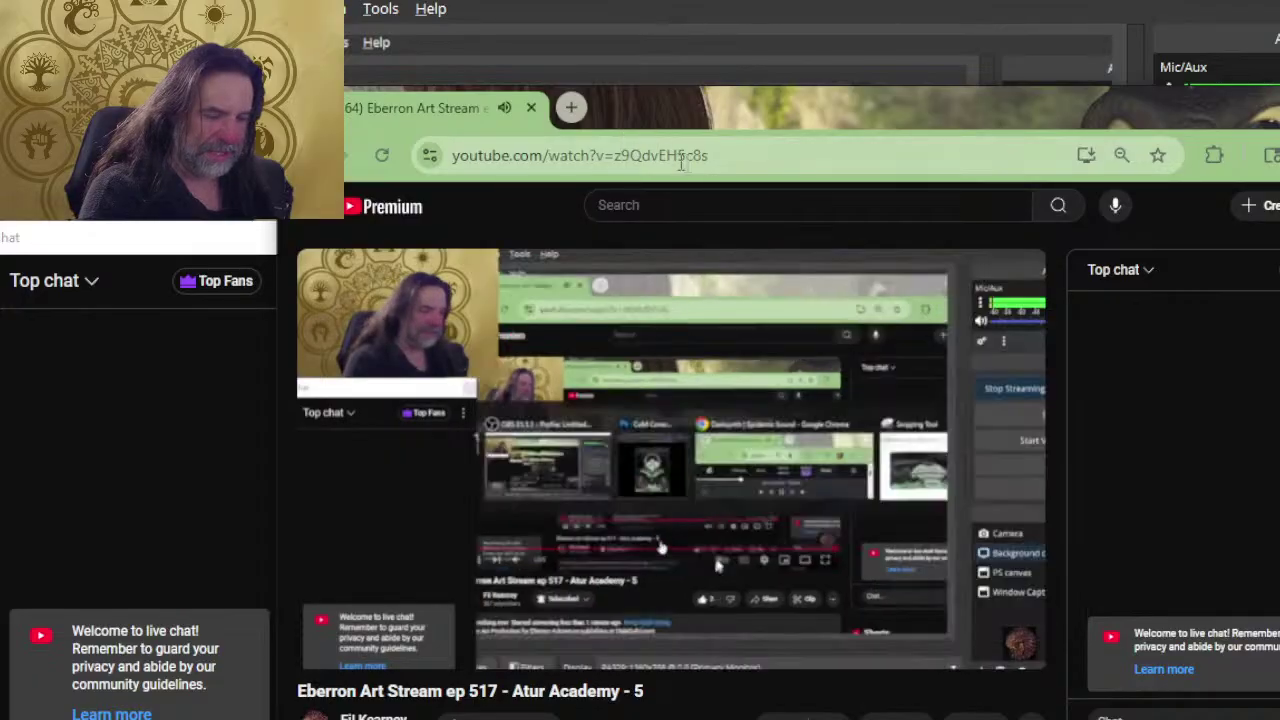
key("alt+Tab")
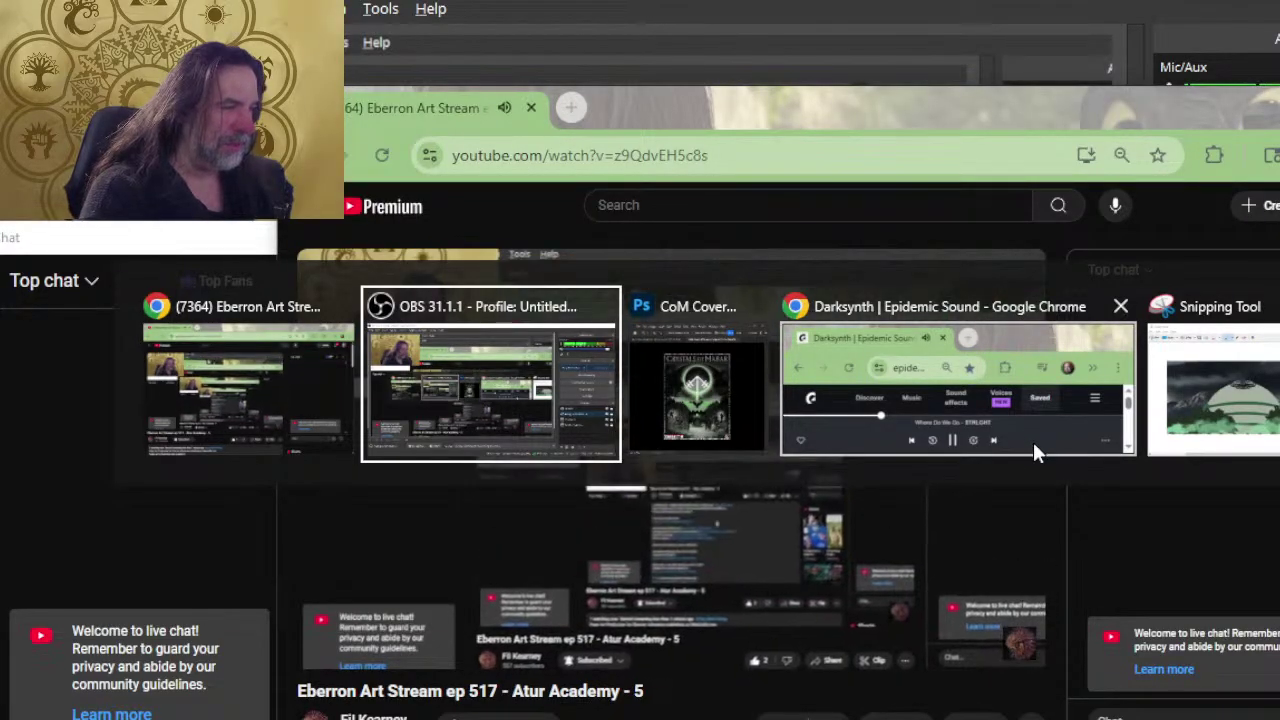
key("alt+Tab")
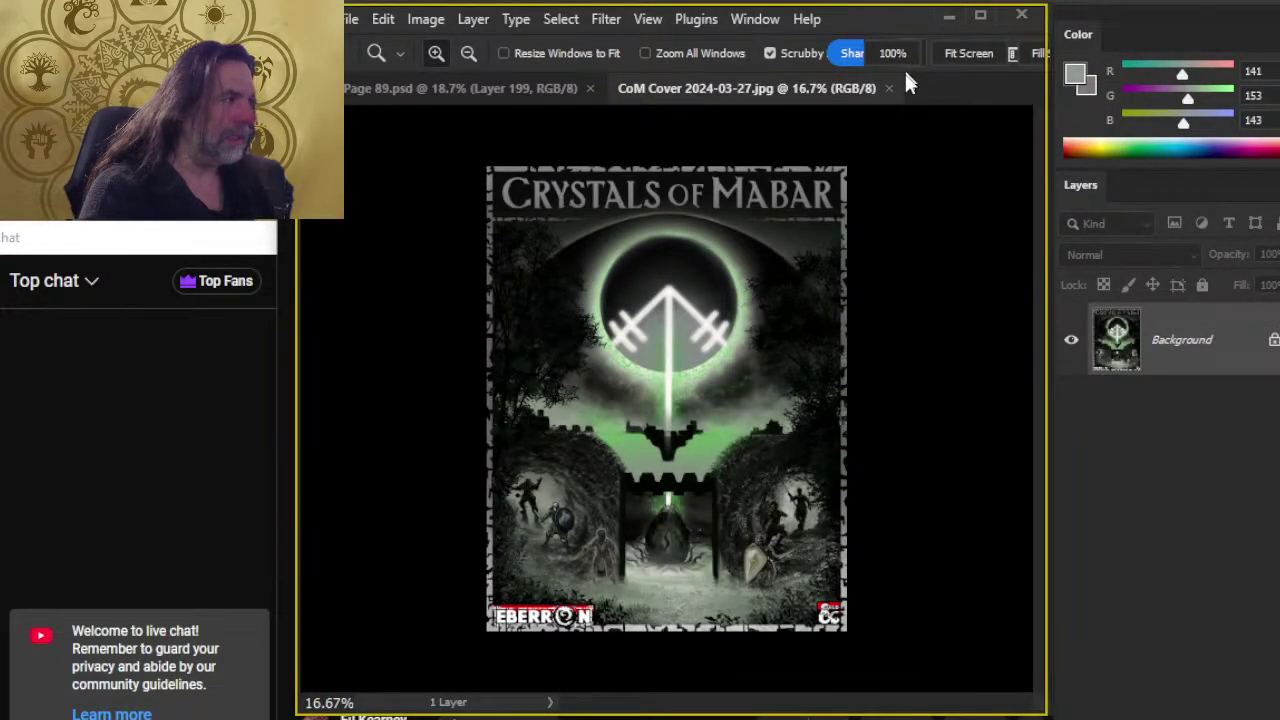
left_click(889, 88)
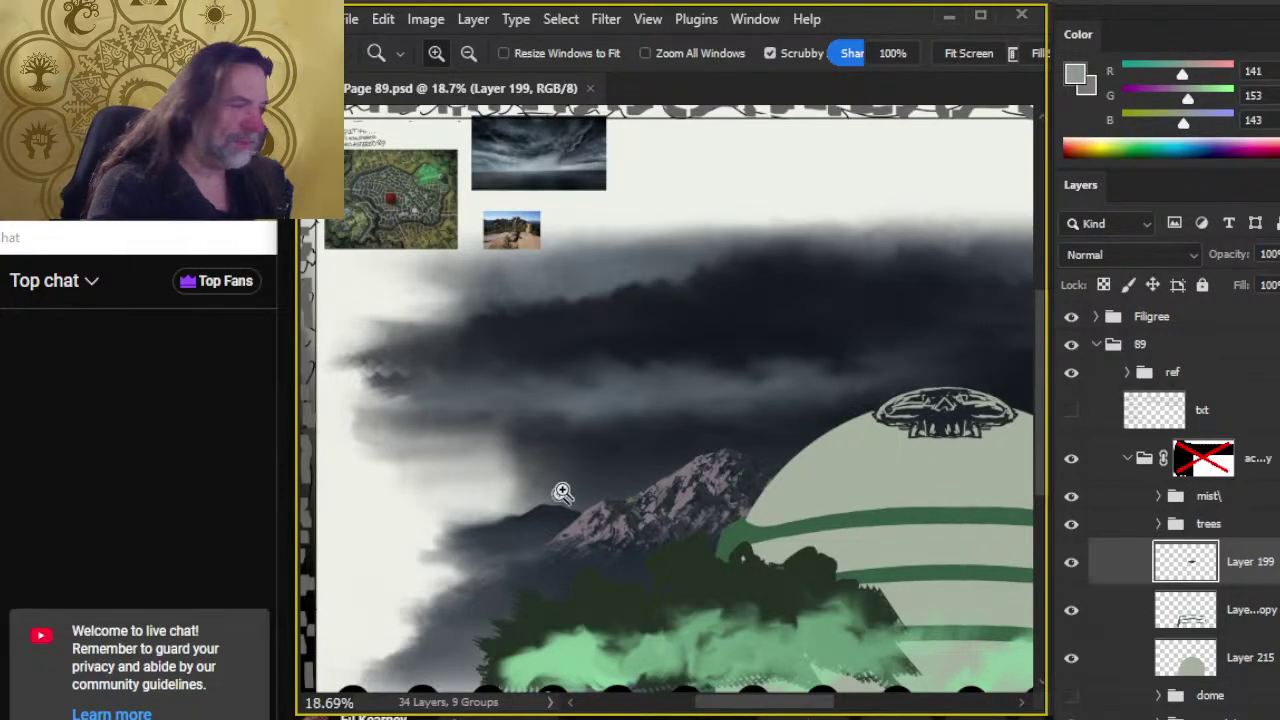
Step: Hide the mist and trees groups so the whole dome can be seen
left_click_drag(757, 407, 519, 594)
left_click_drag(672, 485, 775, 482)
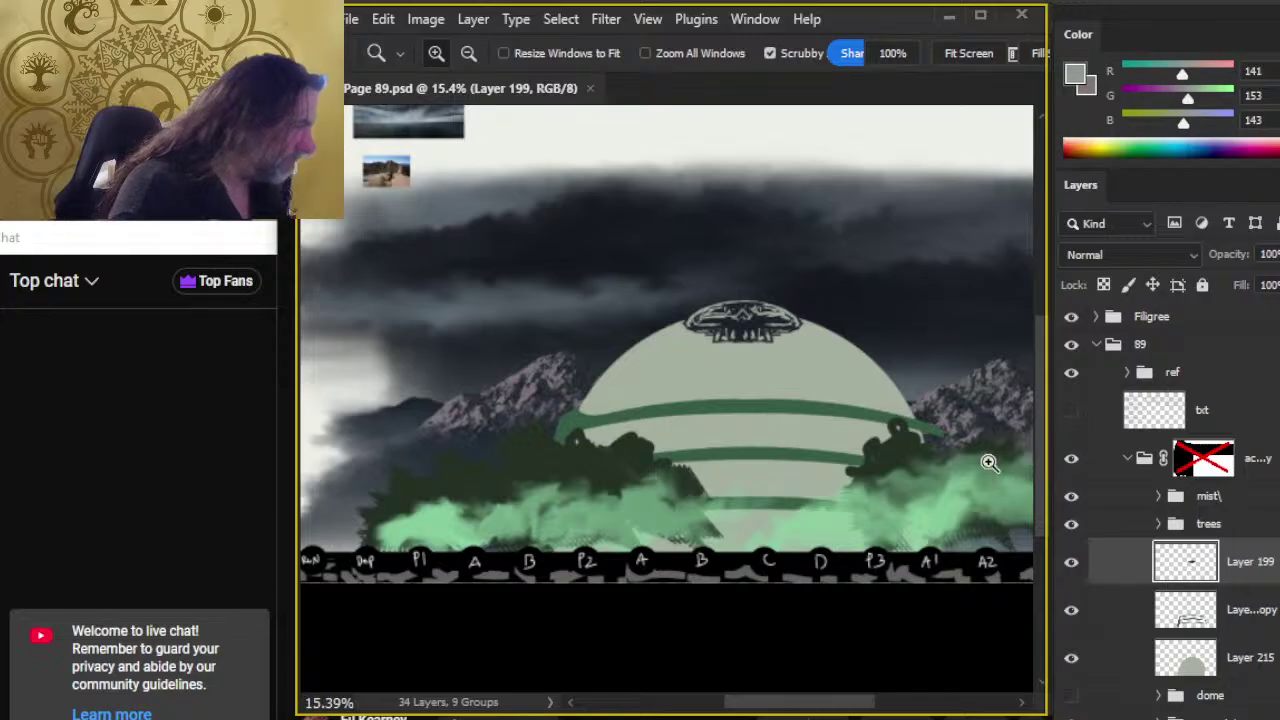
scroll(1275, 515, "down", 2)
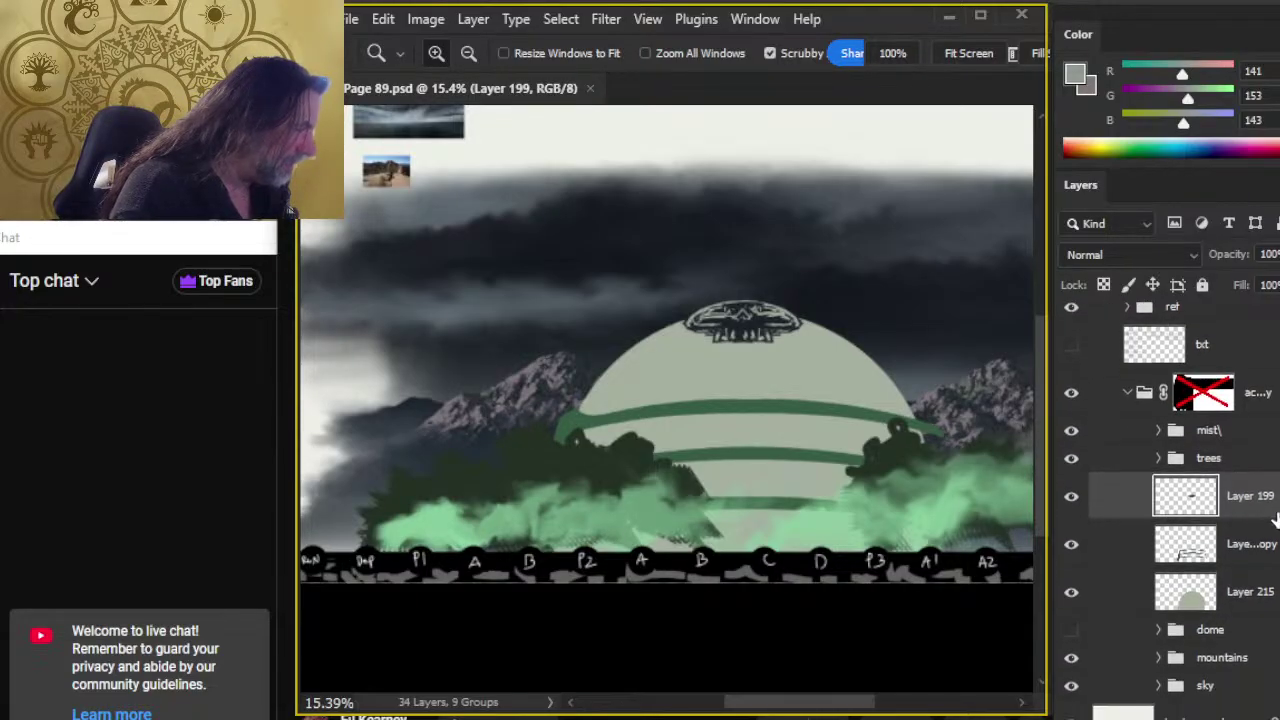
left_click(1071, 431)
left_click(1071, 460)
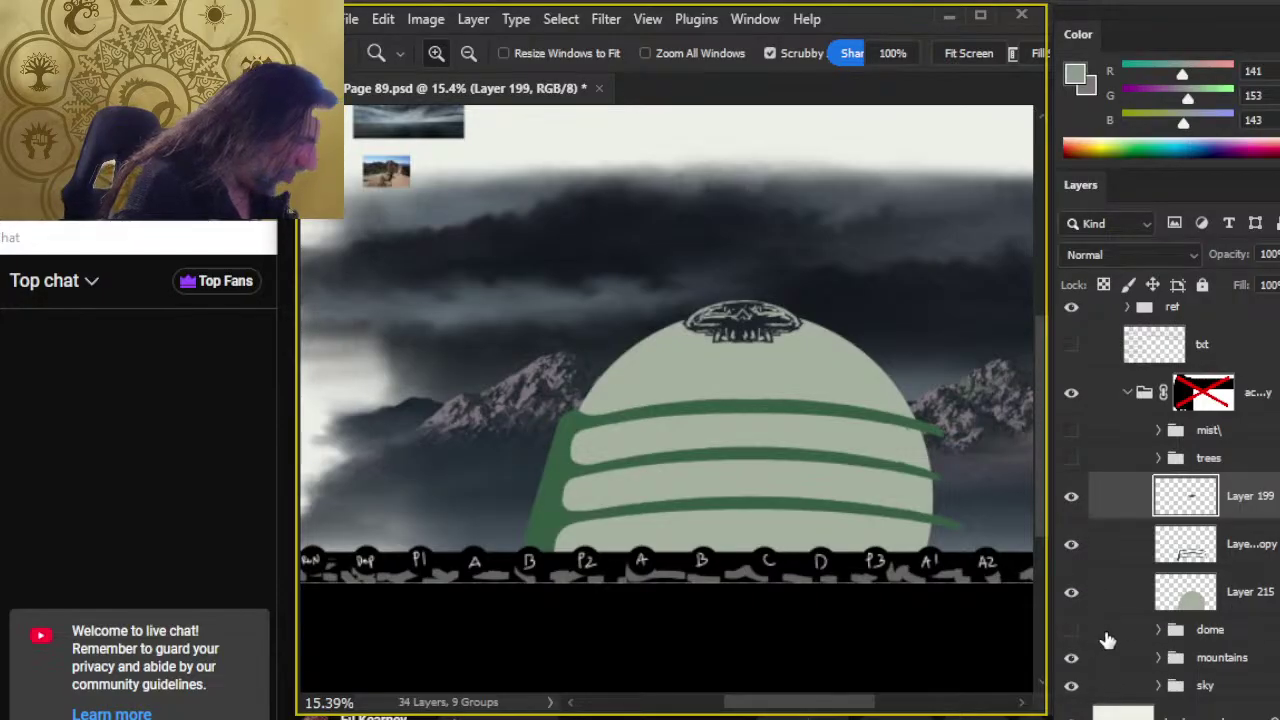
Step: Group Layer 199, the layer copy beneath it, Layer 215 and the dome group, and name the new group ATUR
left_click(1118, 605, "shift")
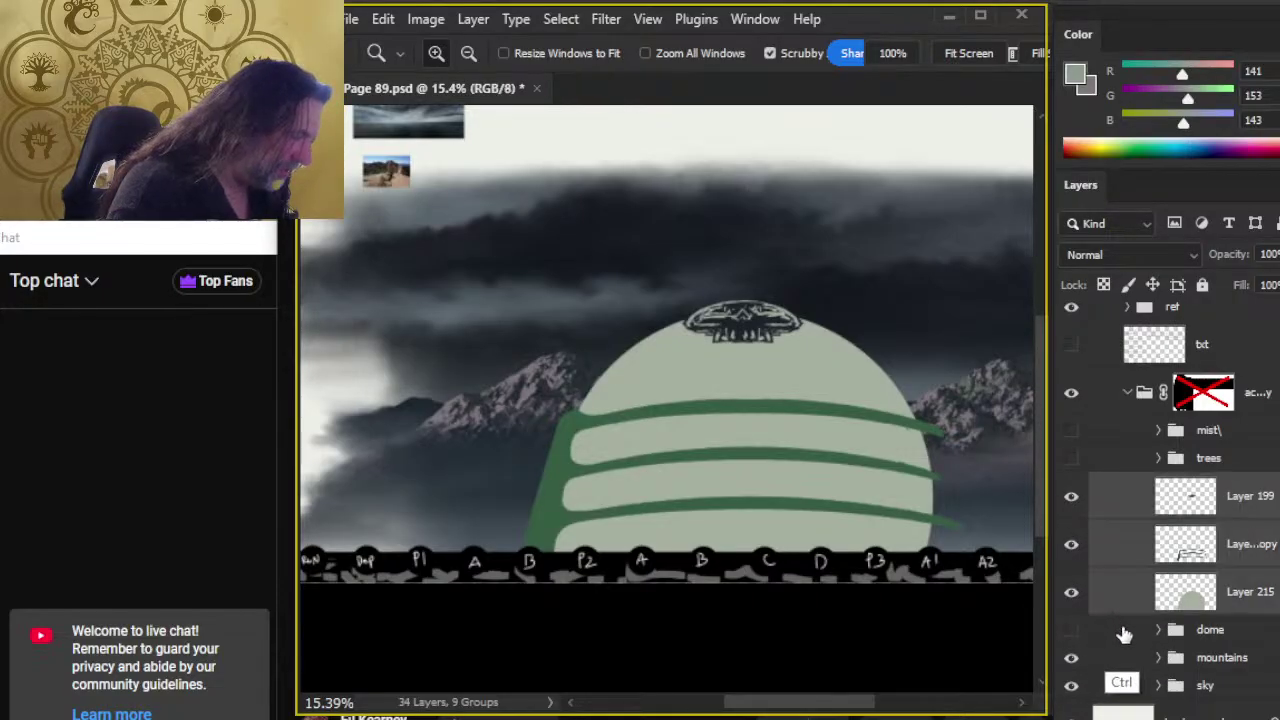
key("ctrl+g")
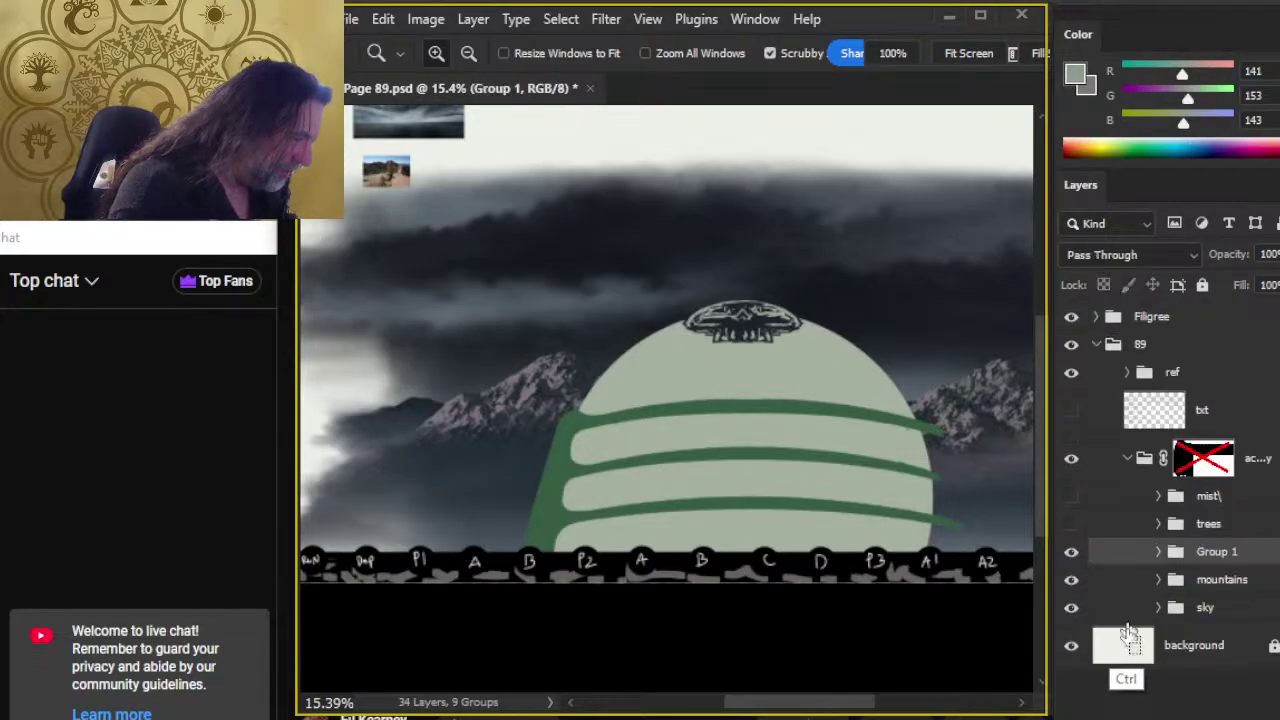
double_click(1214, 553)
type("AT")
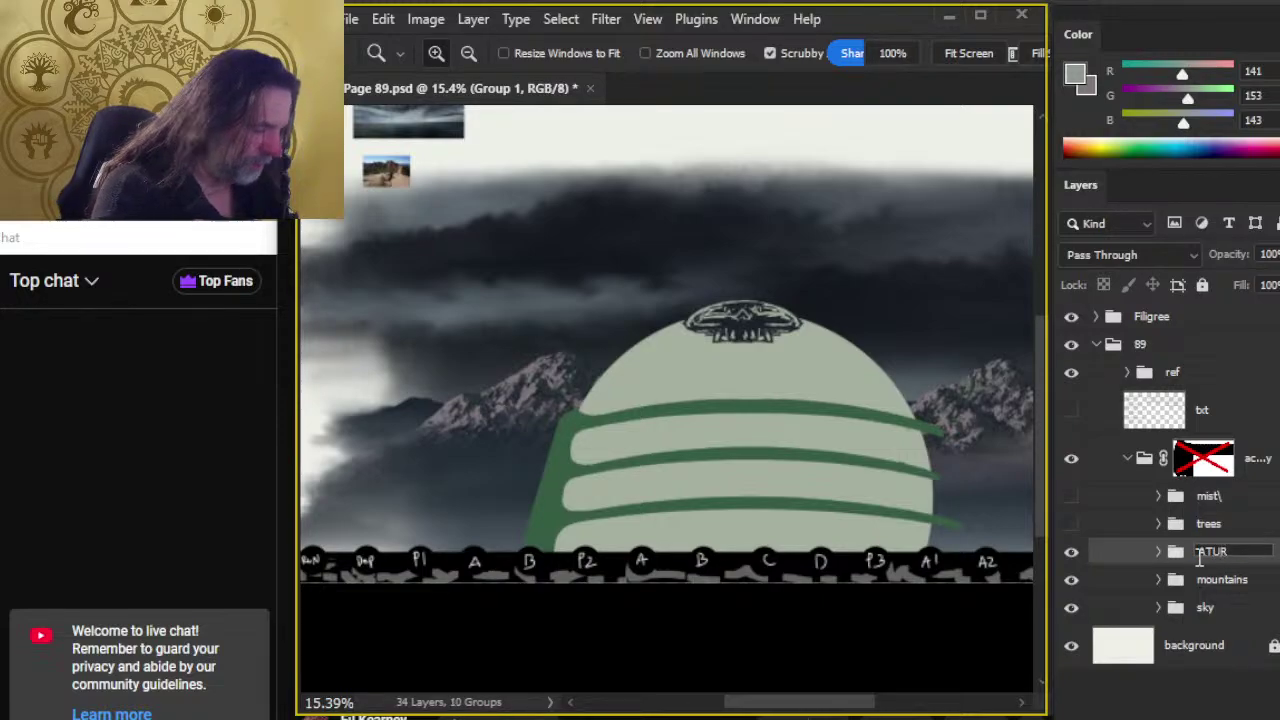
type("UR")
key("Return")
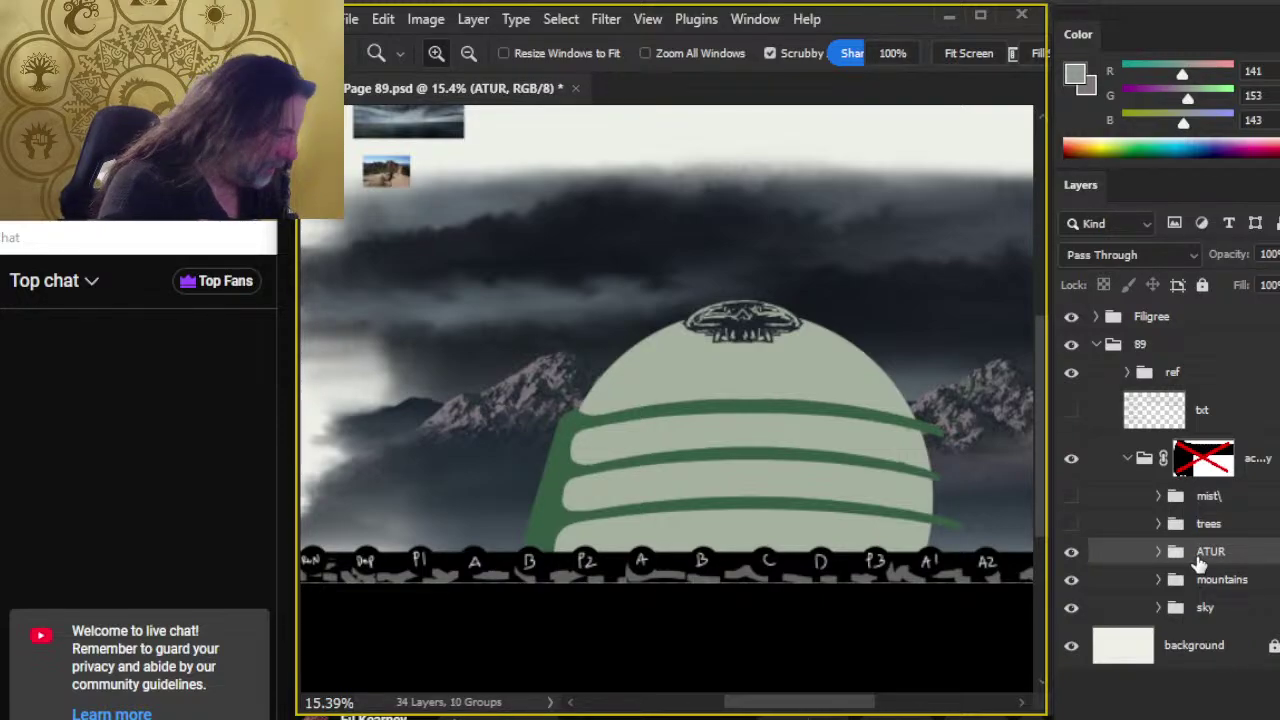
Step: Hide the ATUR and mountains groups one after the other to examine the background painting
left_click(1071, 552)
left_click_drag(857, 429, 634, 406)
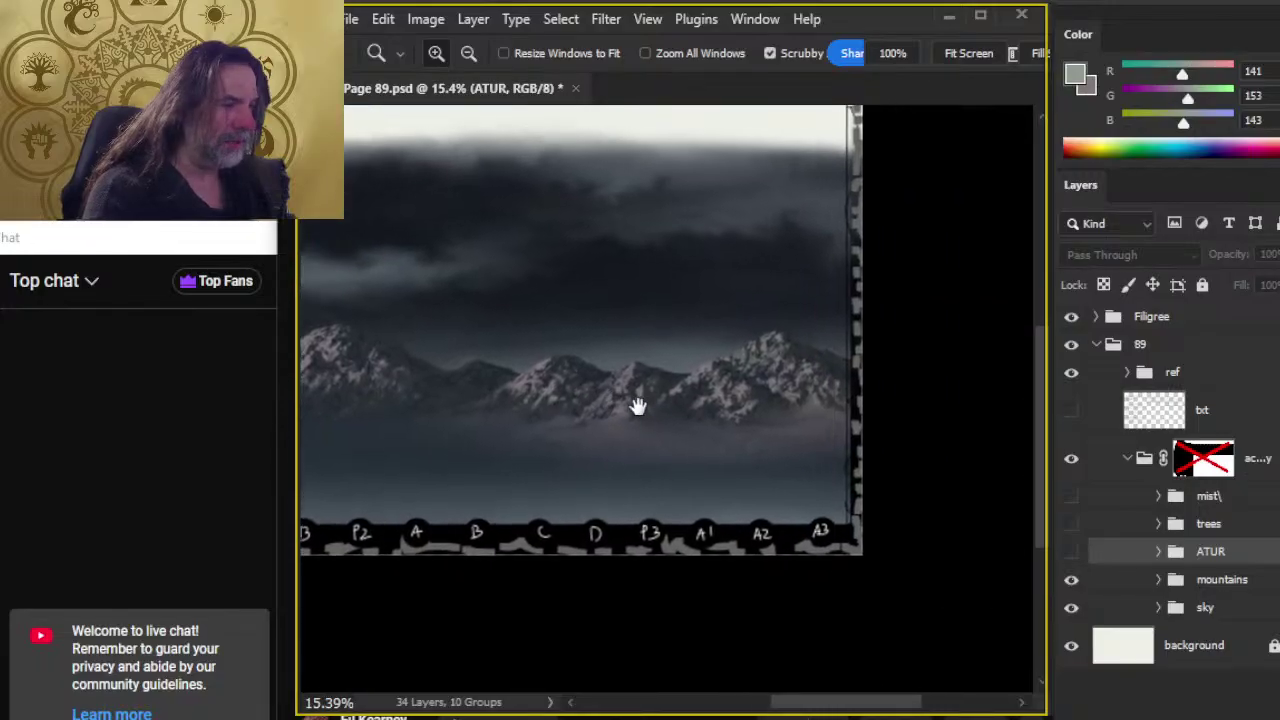
left_click(1071, 580)
left_click_drag(723, 508, 800, 463)
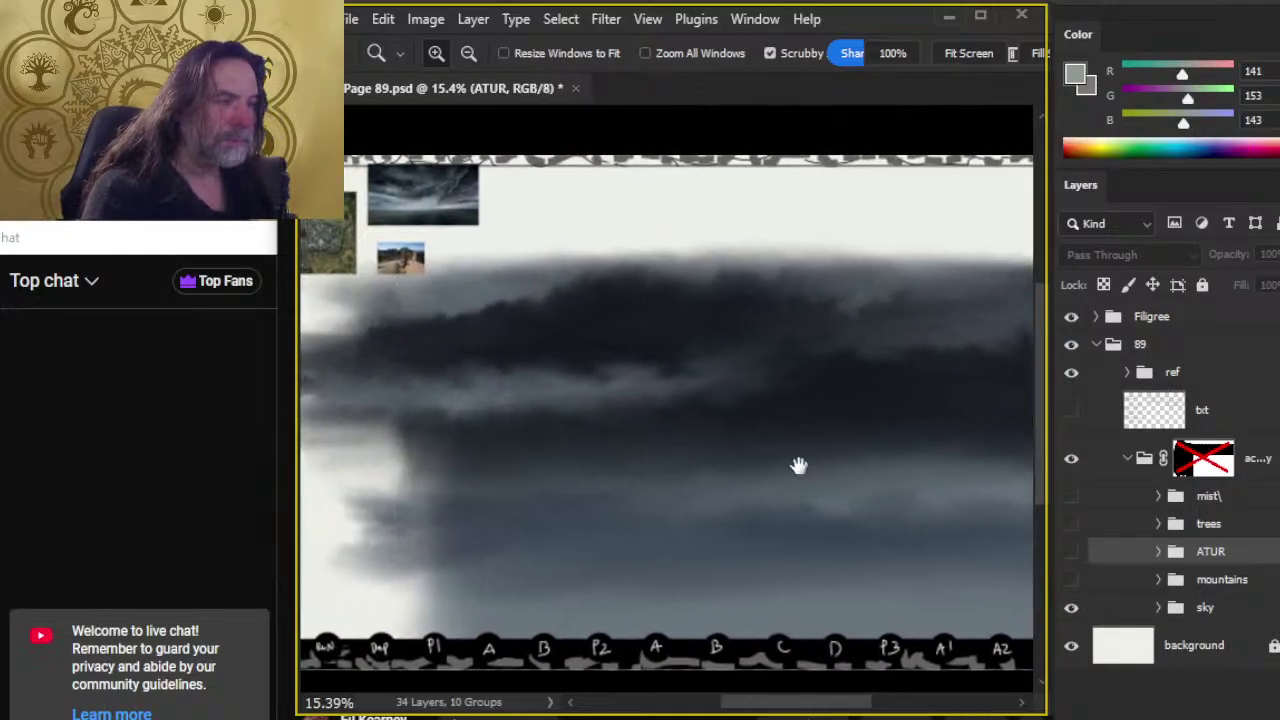
Step: Show the mountains, ATUR, trees and mist groups again
left_click(1071, 580)
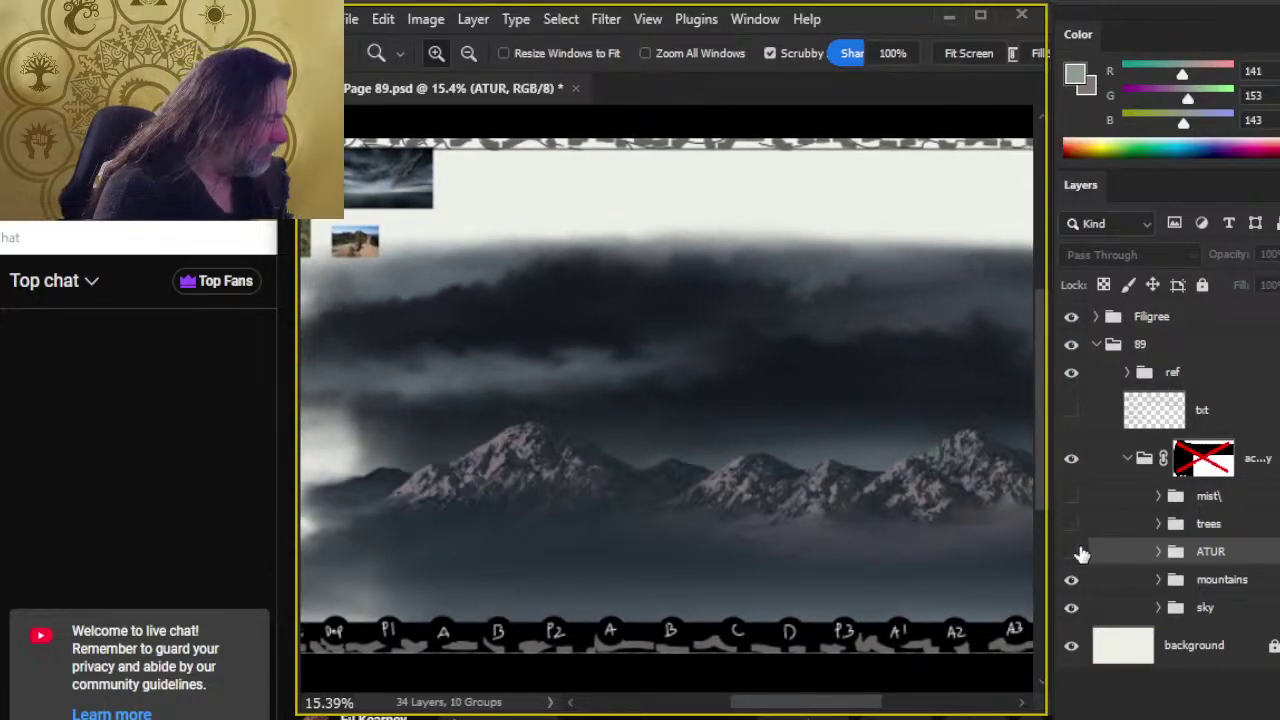
left_click(1078, 553)
left_click(1072, 528)
left_click(1072, 497)
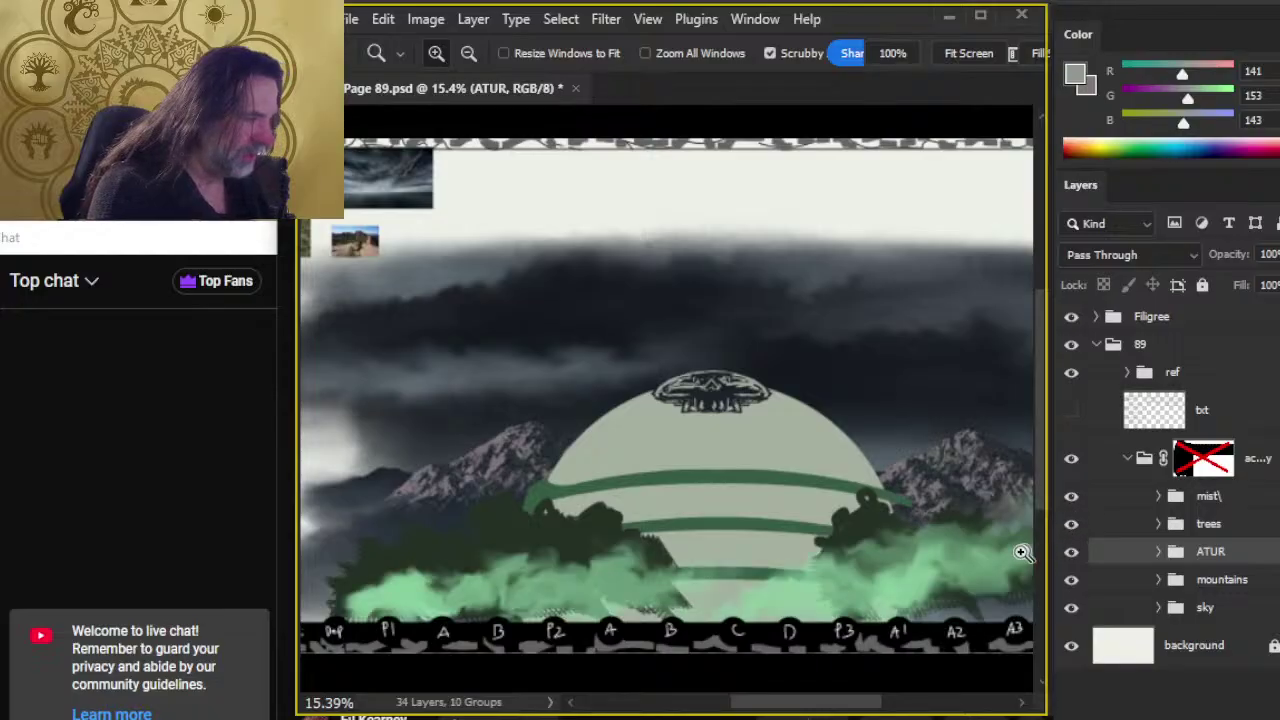
Step: Put the page into full-screen mode and take a closer look at the dome scene
left_click_drag(877, 529, 811, 520)
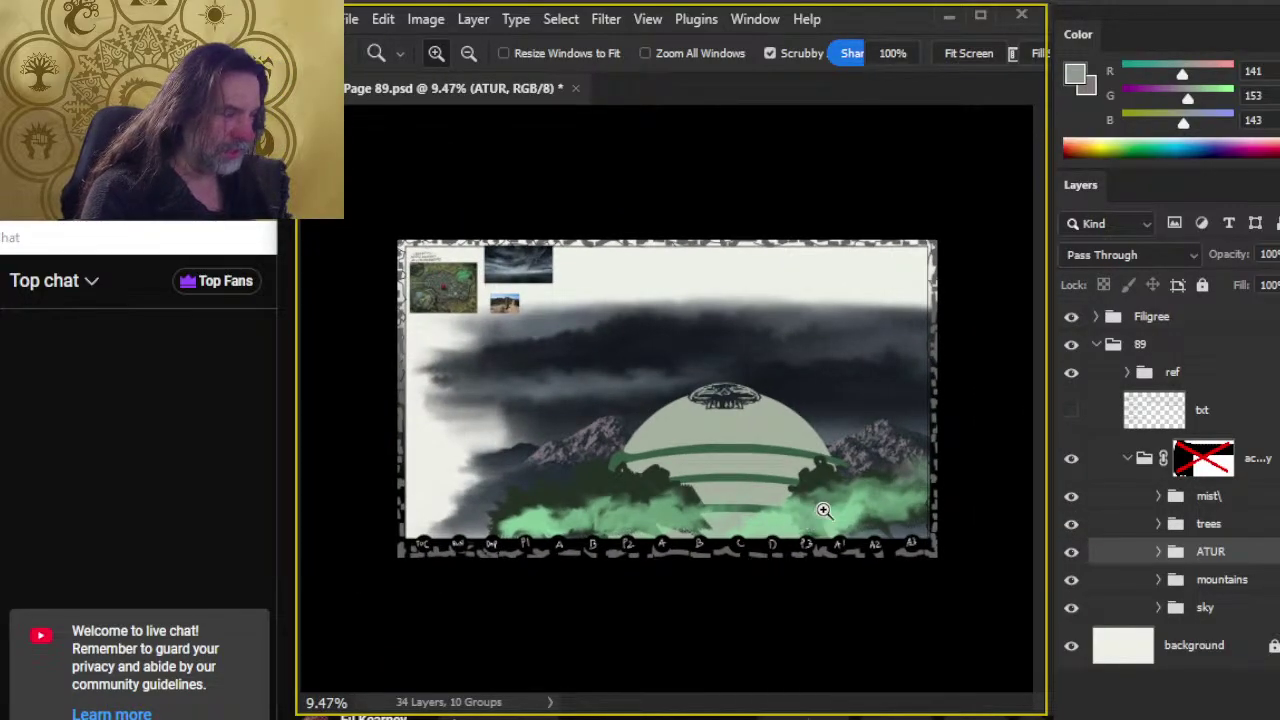
key("f")
key("f")
left_click_drag(737, 449, 863, 466)
left_click_drag(835, 366, 994, 421)
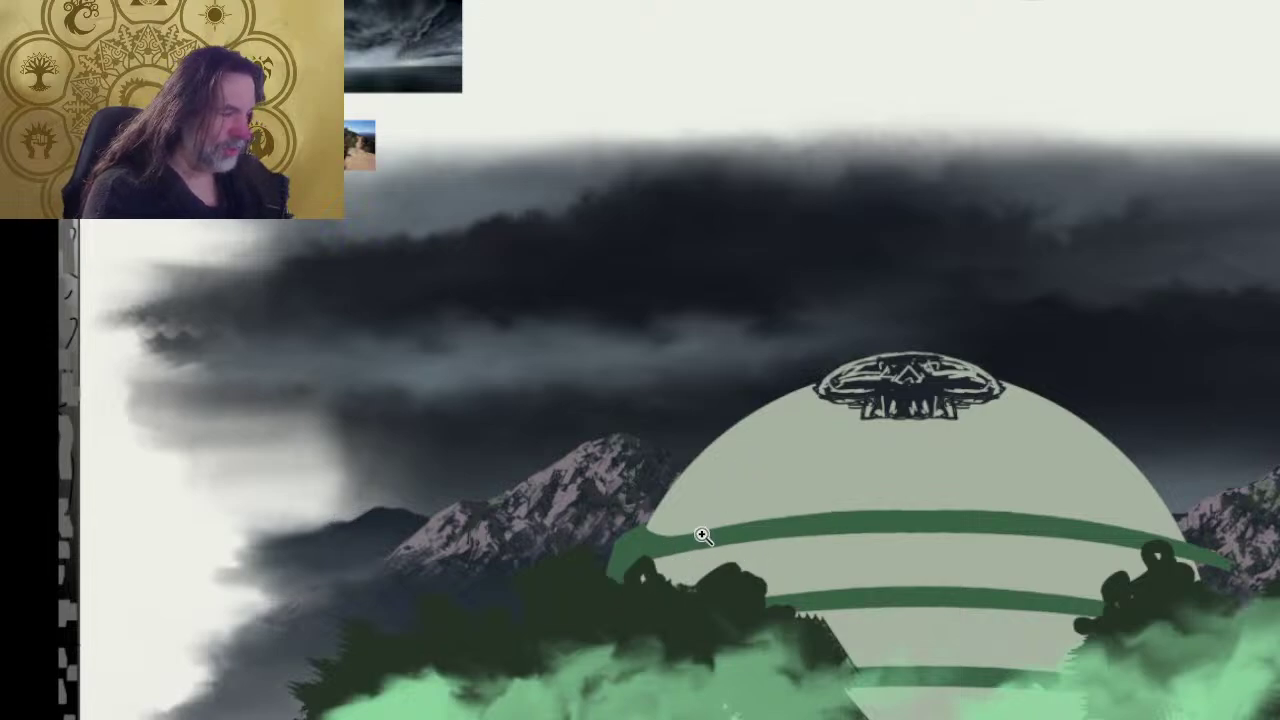
Step: Bring the panels back in full-screen mode and hide the mist and trees groups again
key("Tab")
left_click(1071, 496)
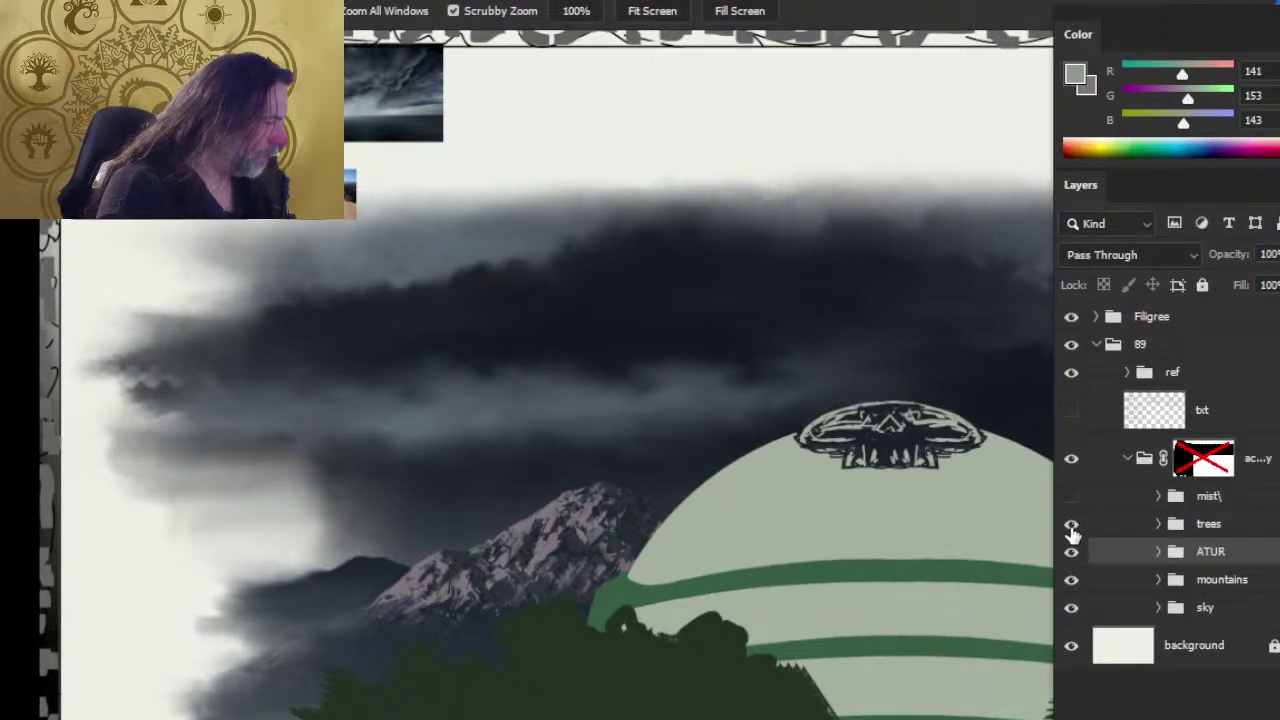
left_click(1071, 524)
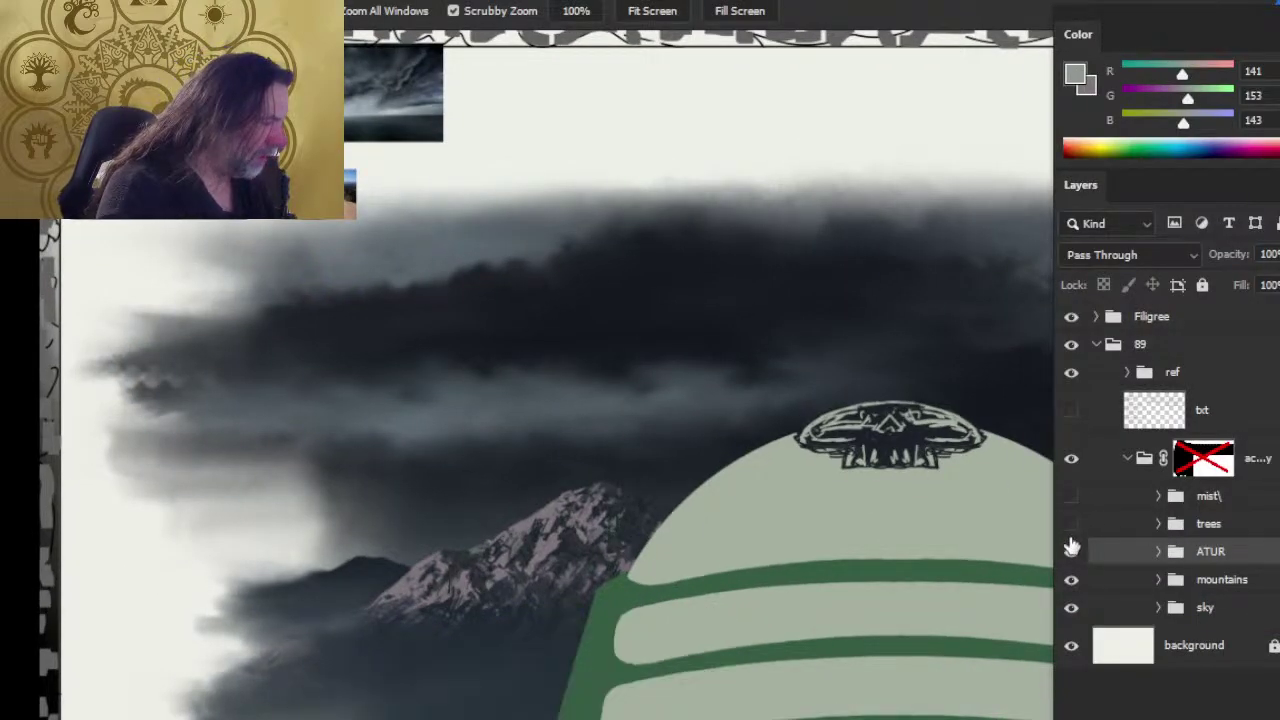
Step: Examine the reference city map up close, including its credit note and the domed building in the green district
left_click(847, 652, "alt")
left_click(433, 256)
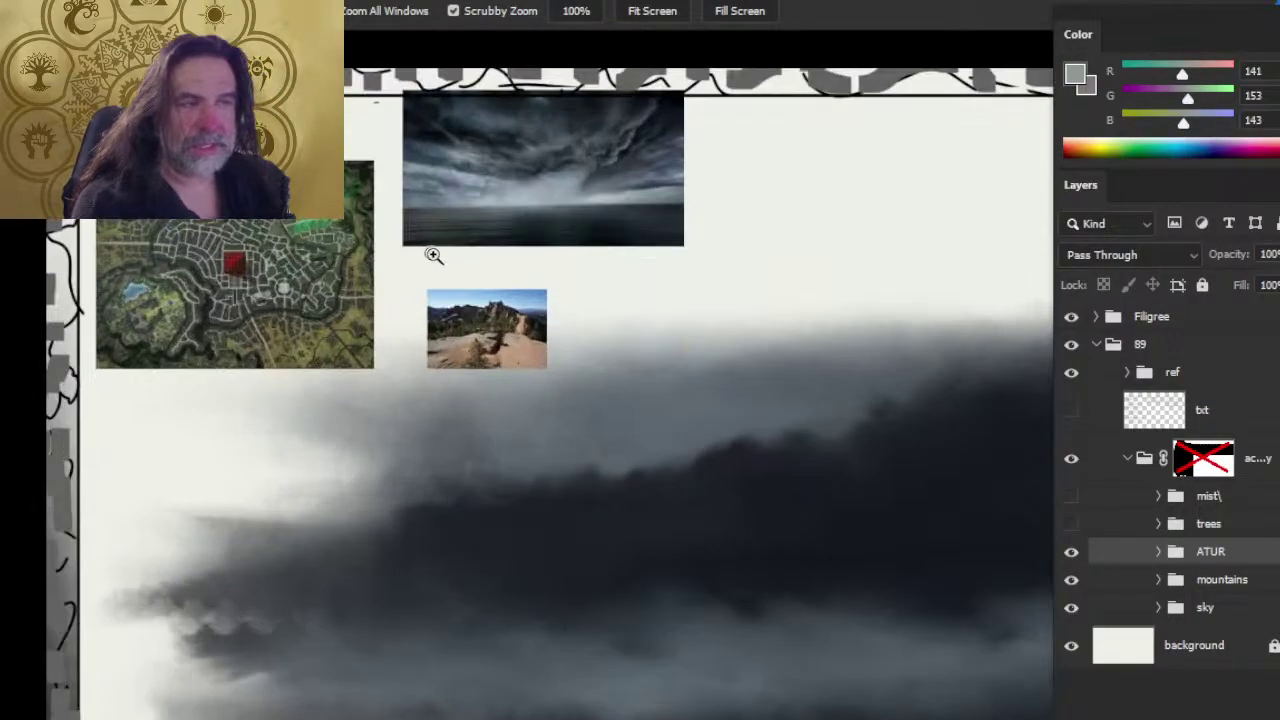
left_click_drag(433, 256, 560, 300)
left_click_drag(336, 429, 393, 212)
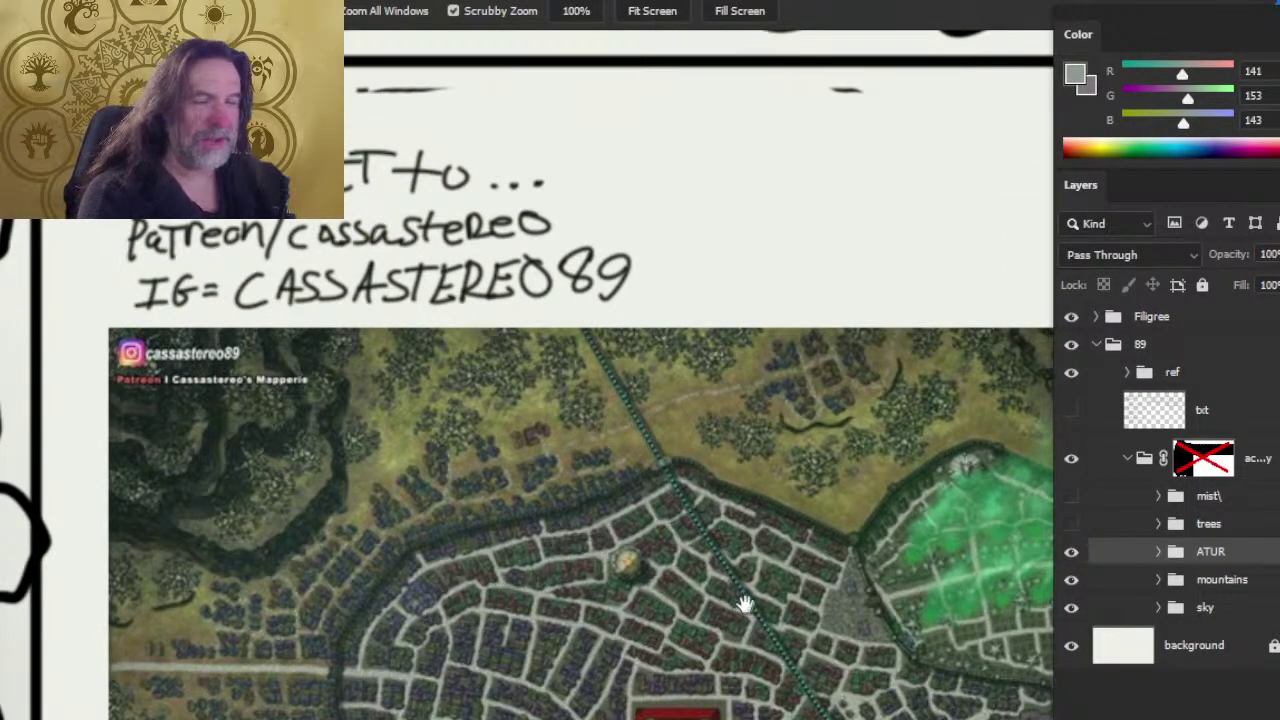
left_click_drag(748, 600, 809, 420)
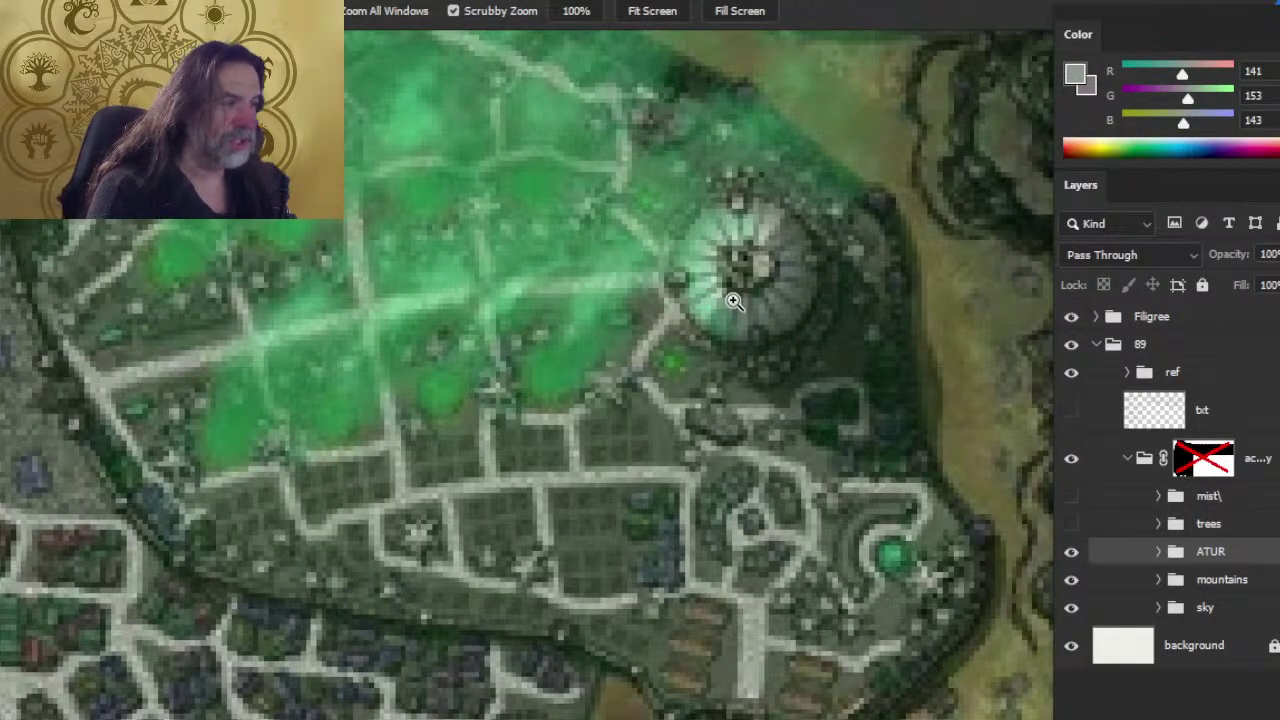
left_click_drag(777, 383, 513, 623)
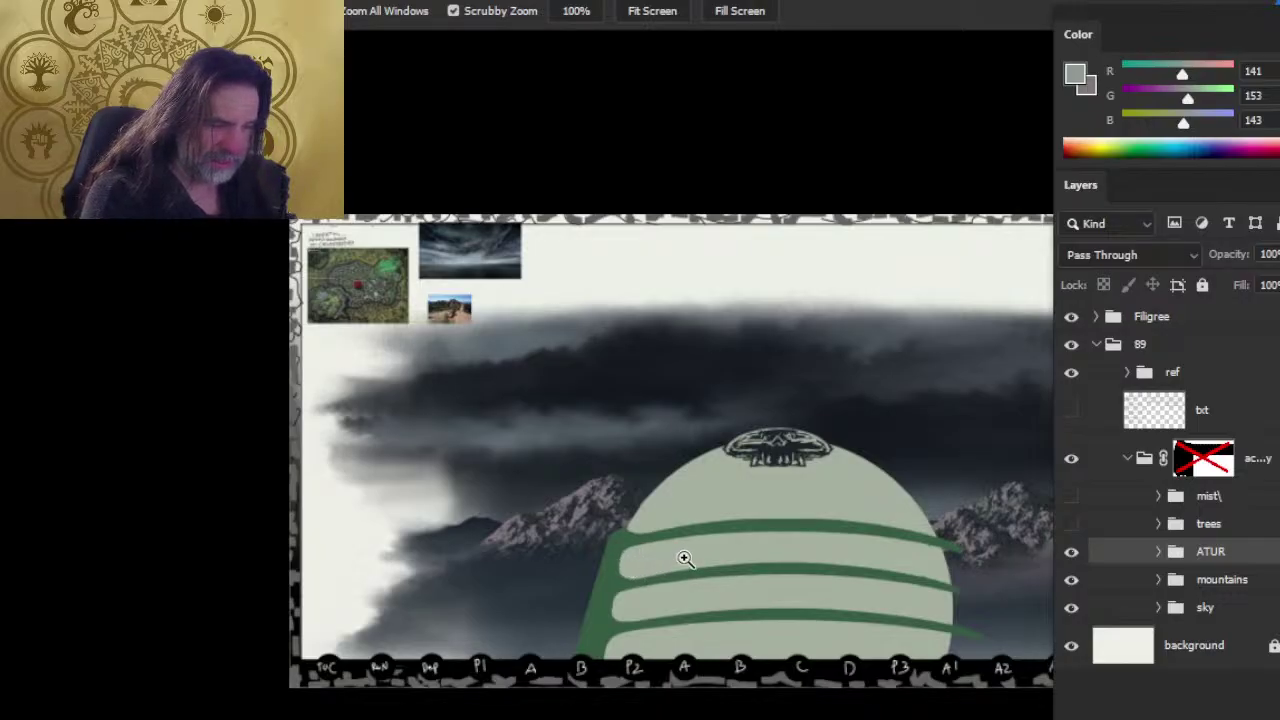
Step: Try to paint on the dome with the Brush tool while the ATUR group is selected
key("b")
left_click(640, 568)
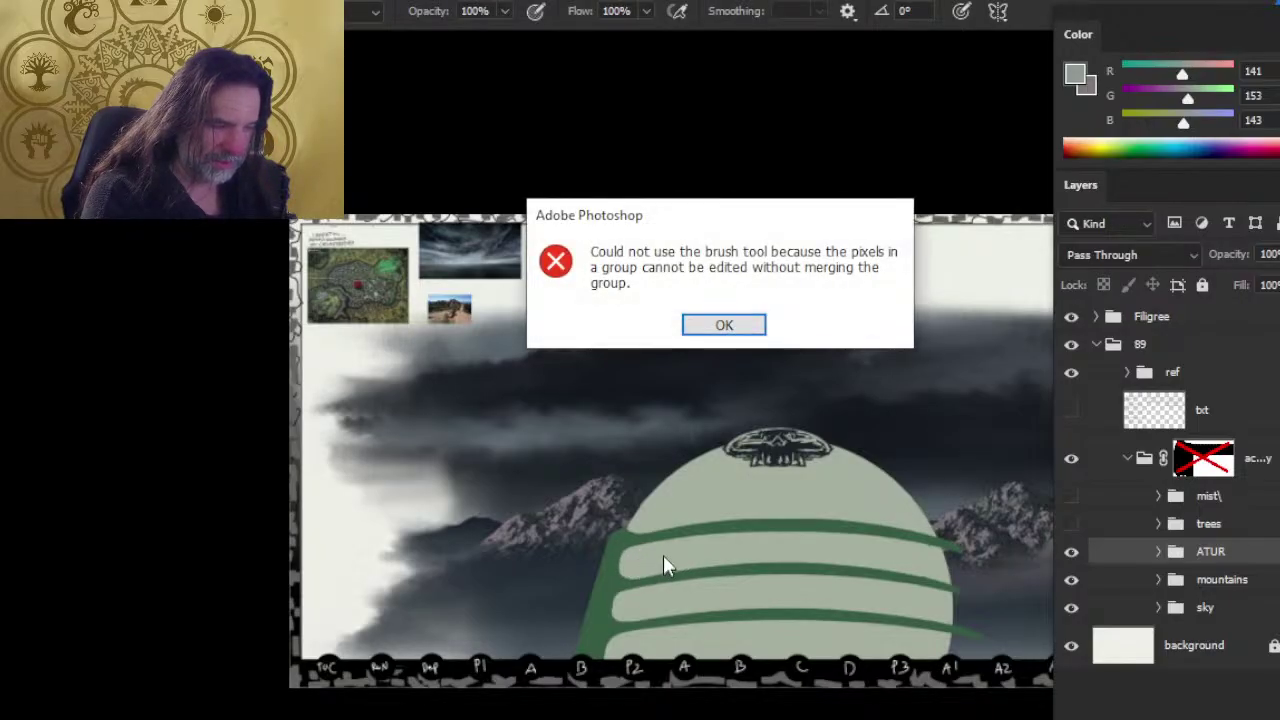
key("Return")
key("m")
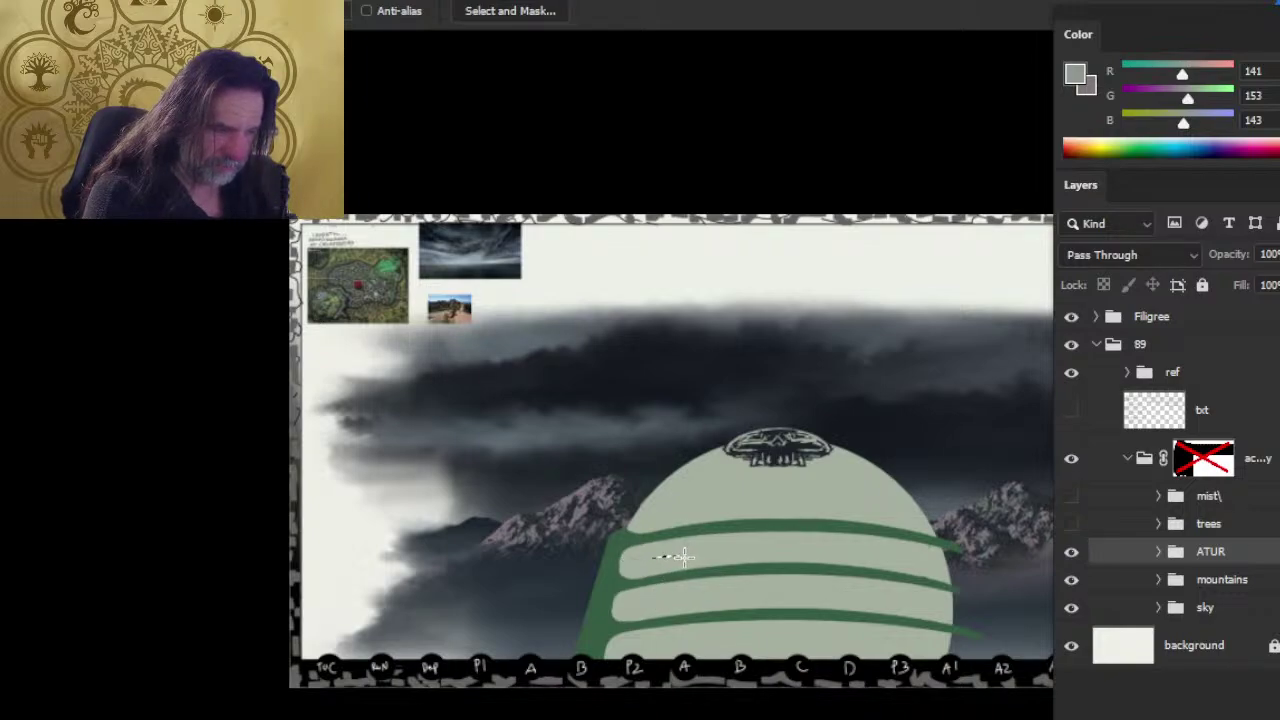
key("b")
left_click(660, 555)
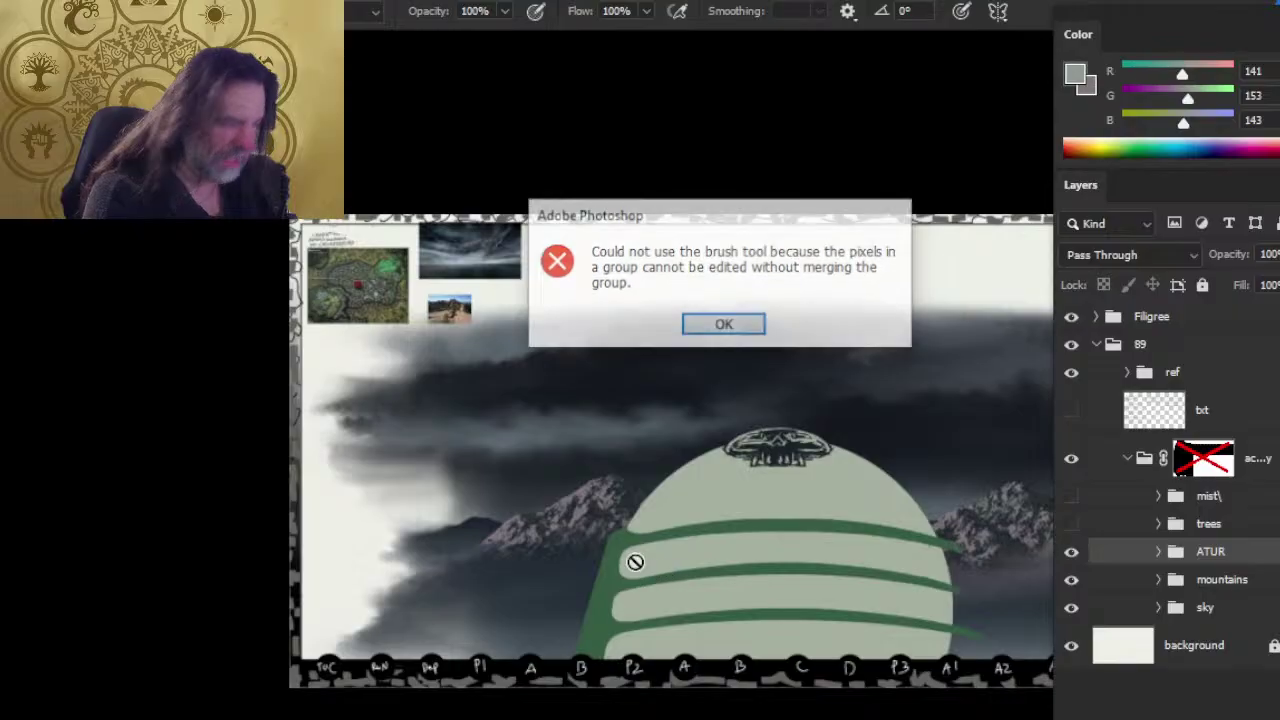
key("Return")
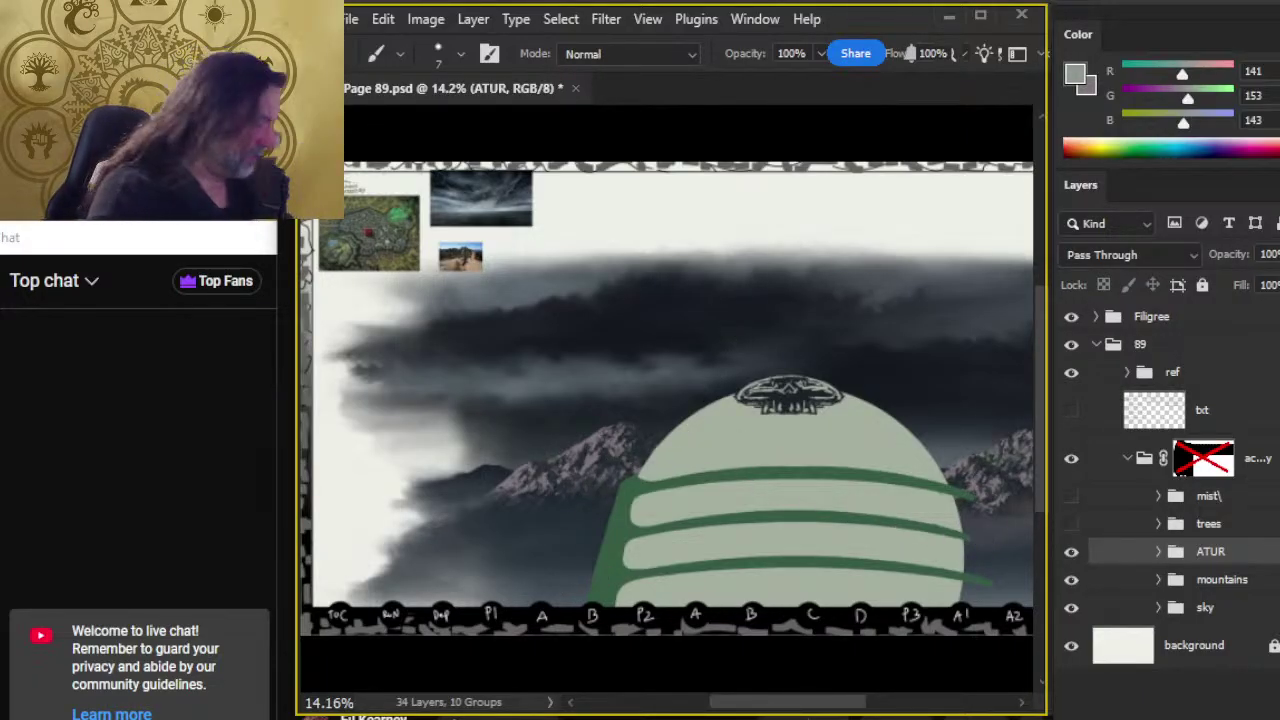
Step: Examine the domed building in the green district of the reference city map, including its radiating ribs, and return to the painted dome
key("z")
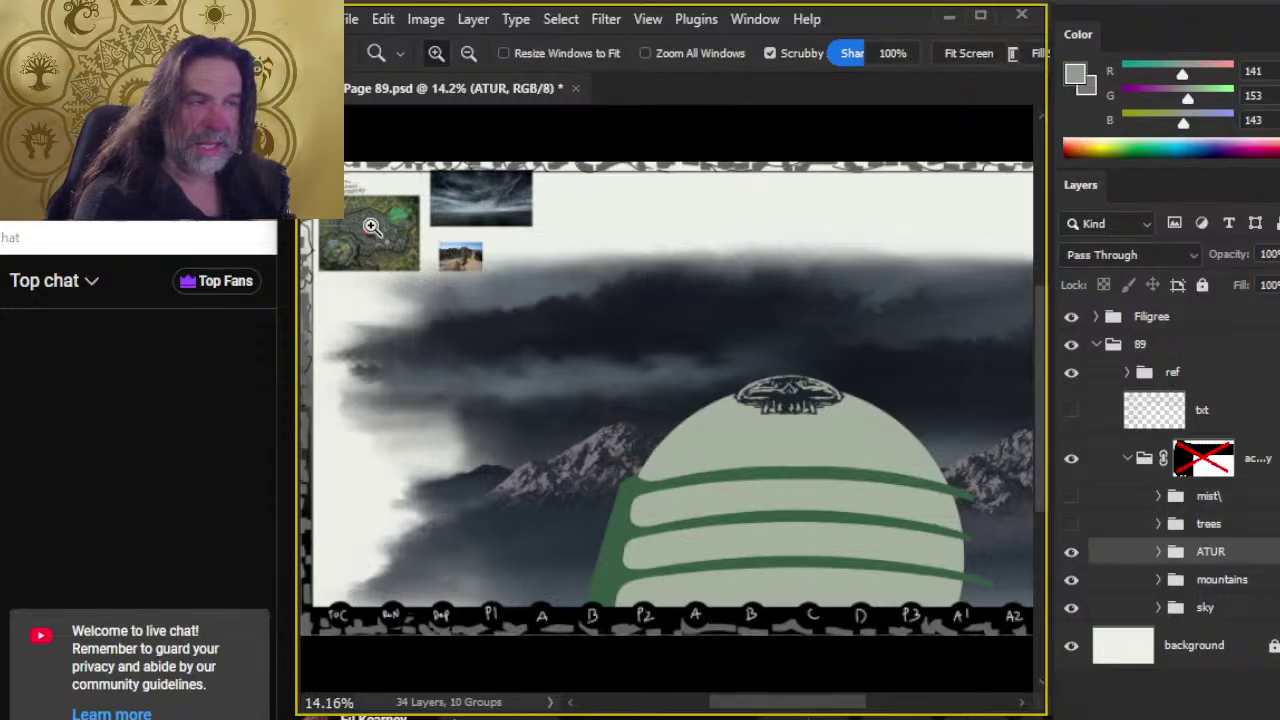
left_click_drag(371, 226, 640, 420)
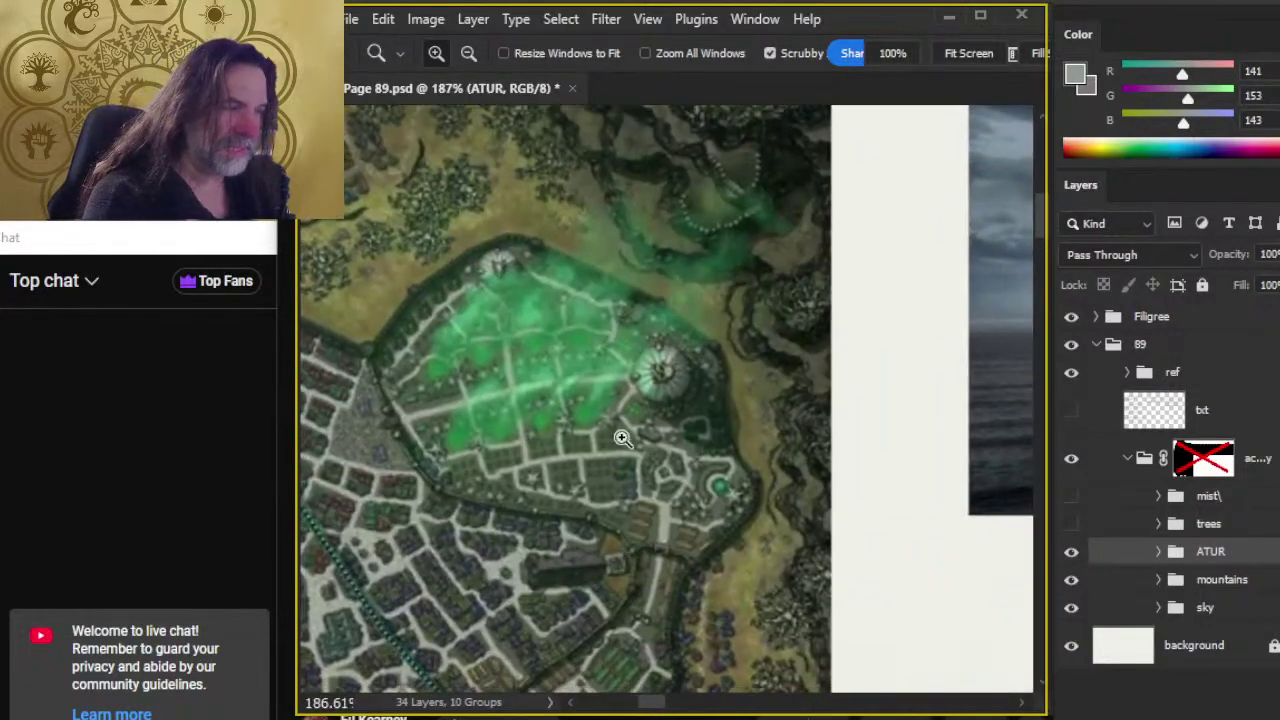
left_click_drag(663, 368, 760, 434)
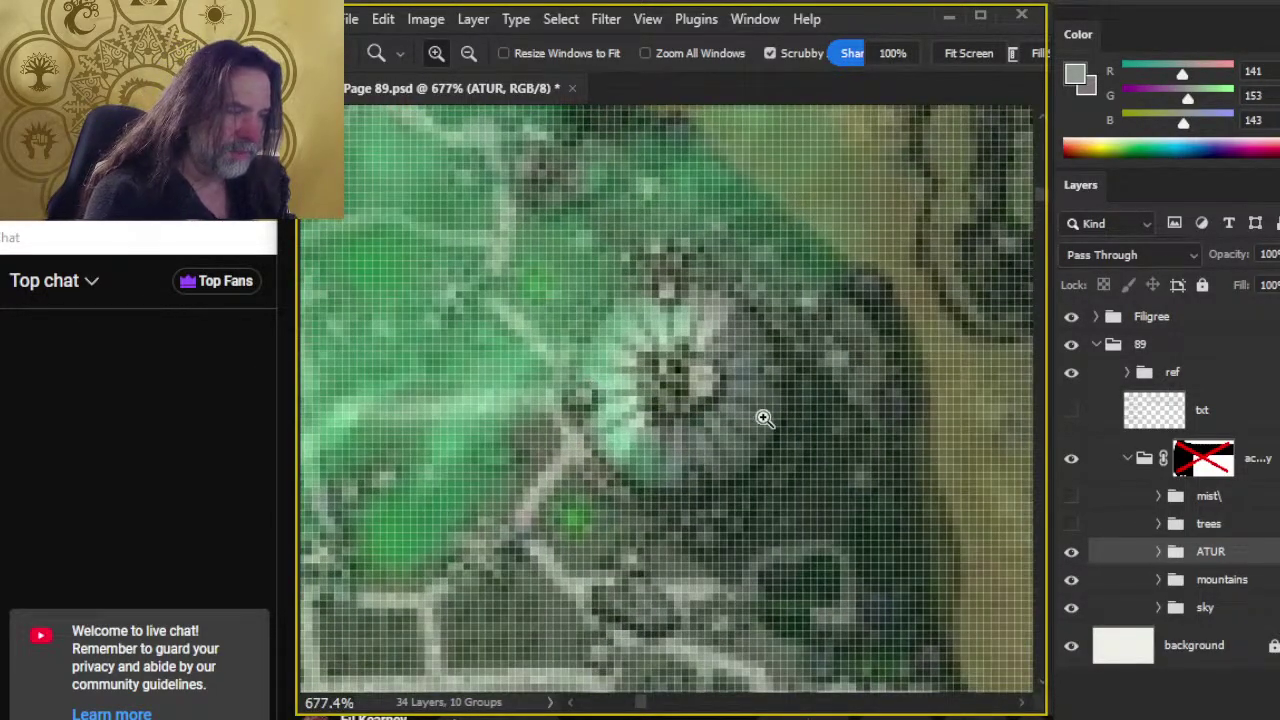
left_click_drag(863, 575, 800, 548)
scroll(779, 471, "down", 10)
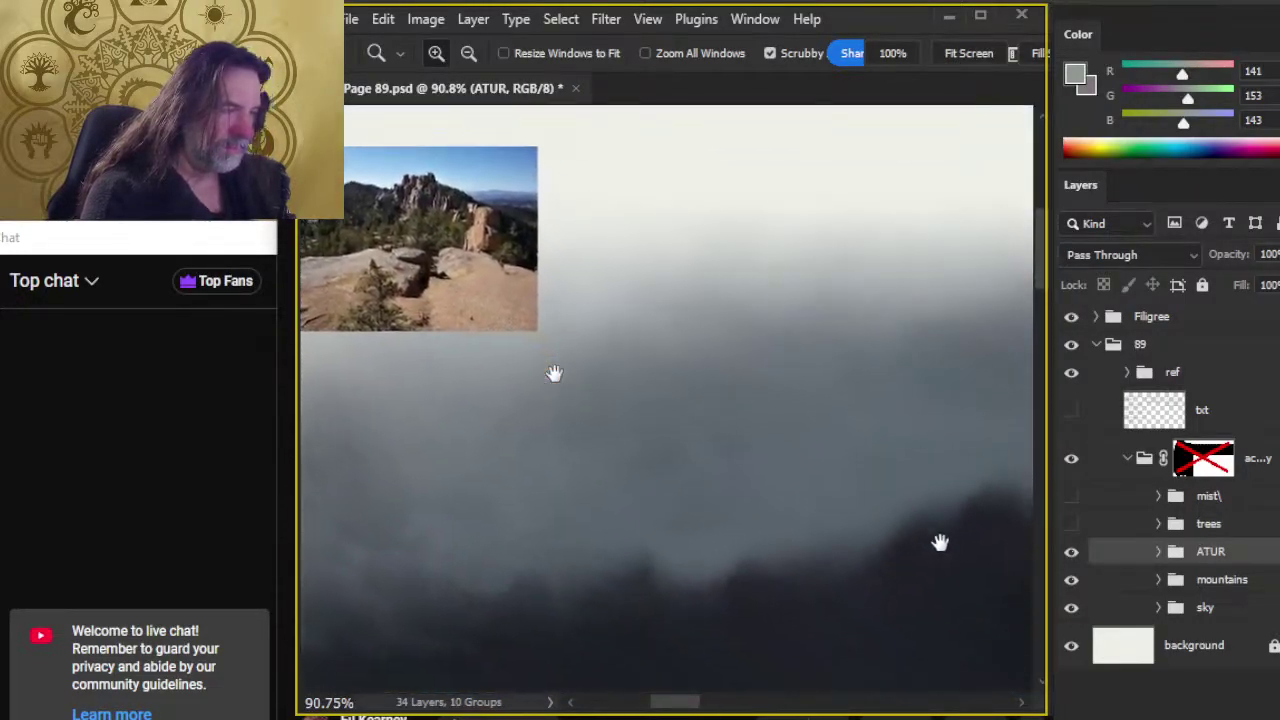
scroll(811, 501, "down", 5)
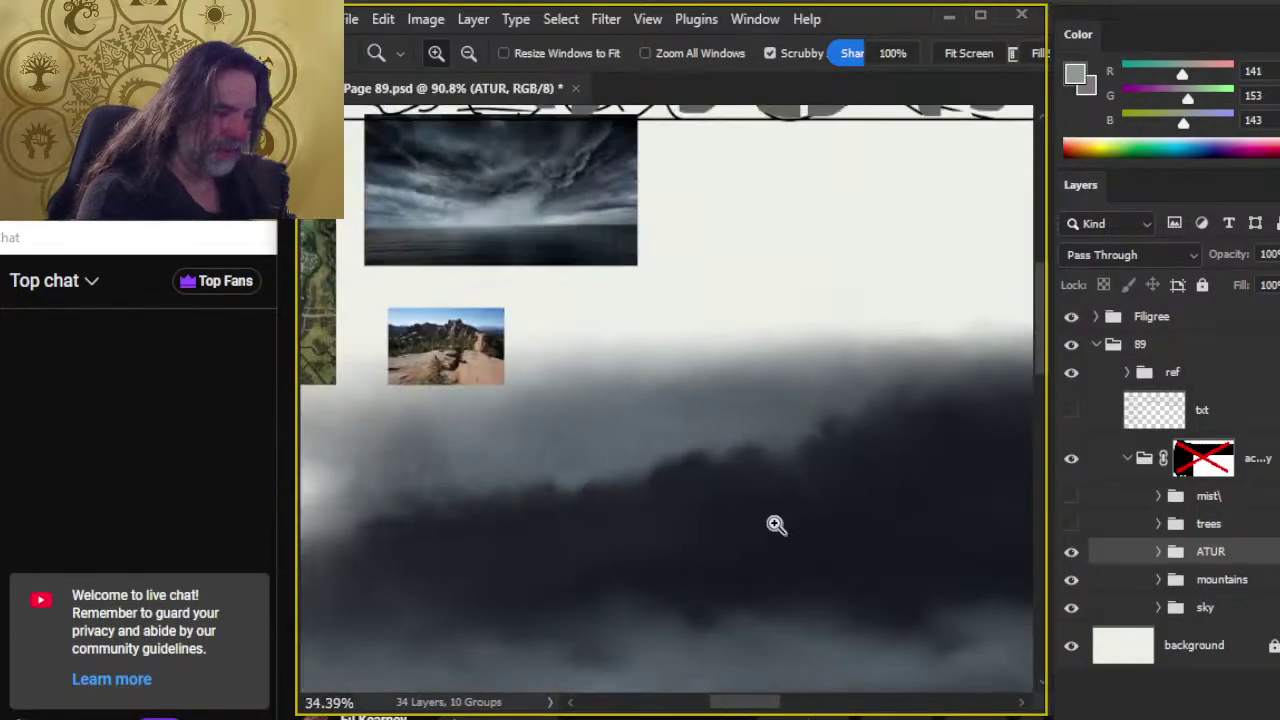
scroll(869, 586, "down", 5)
left_click_drag(808, 592, 586, 357)
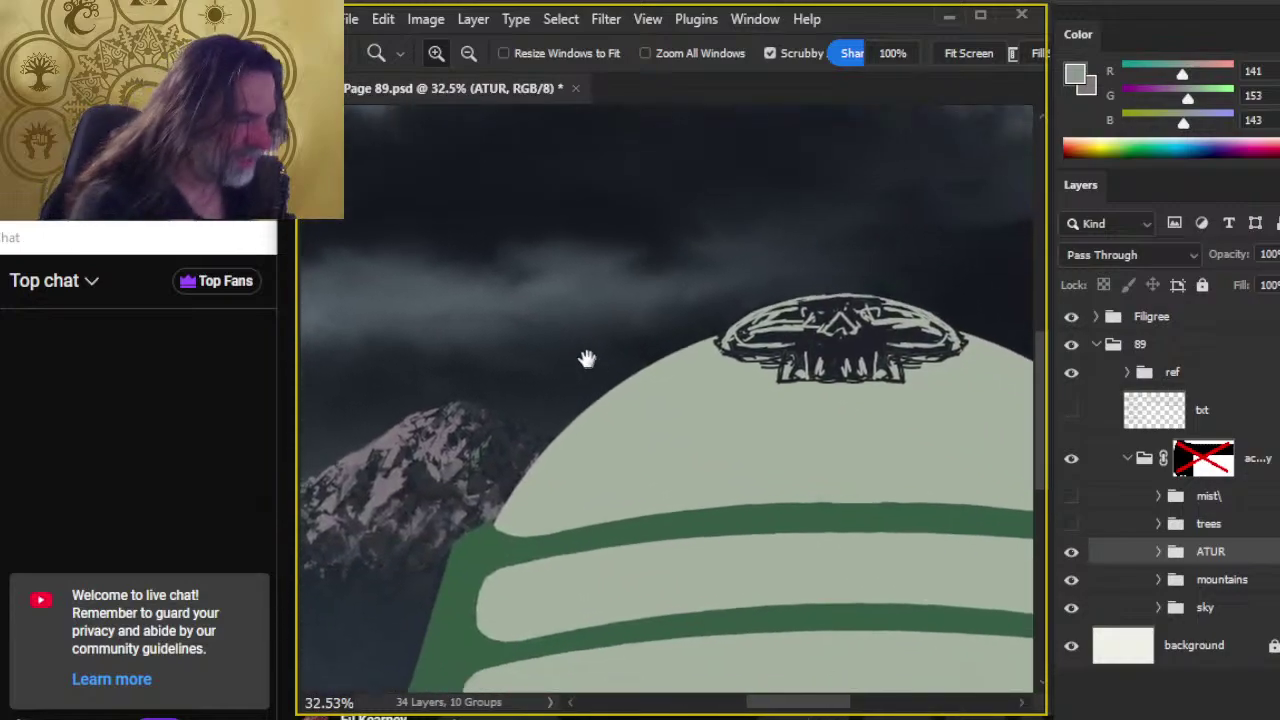
Step: Sample the dark green of the dome's bands, then hide the dome-top ornament sketch and add a new layer in the ATUR group
left_click(455, 529, "alt")
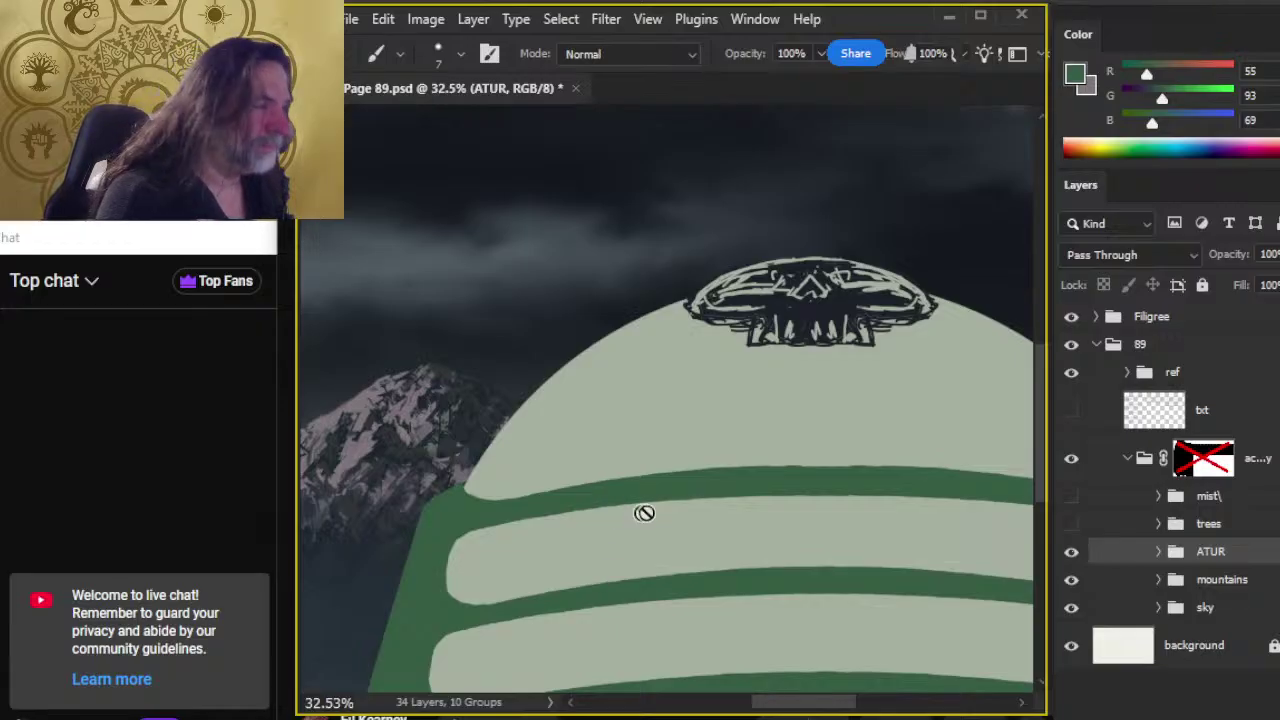
key("z")
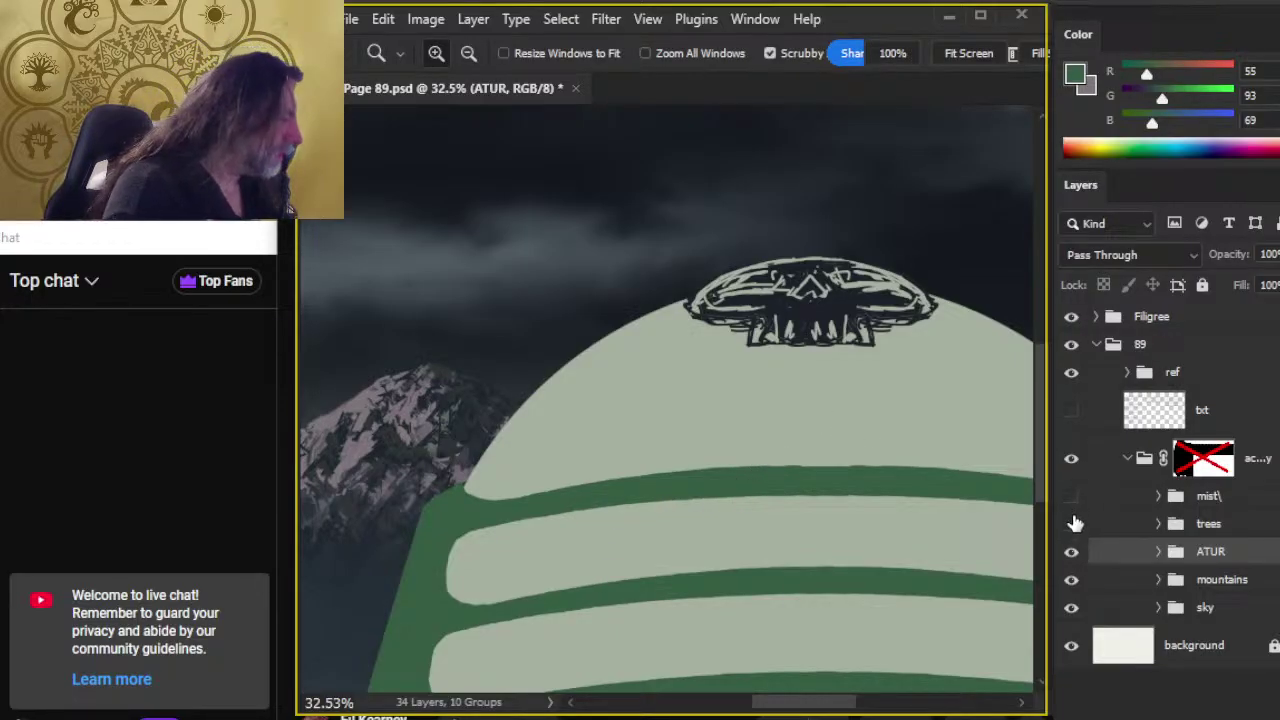
left_click(1158, 551)
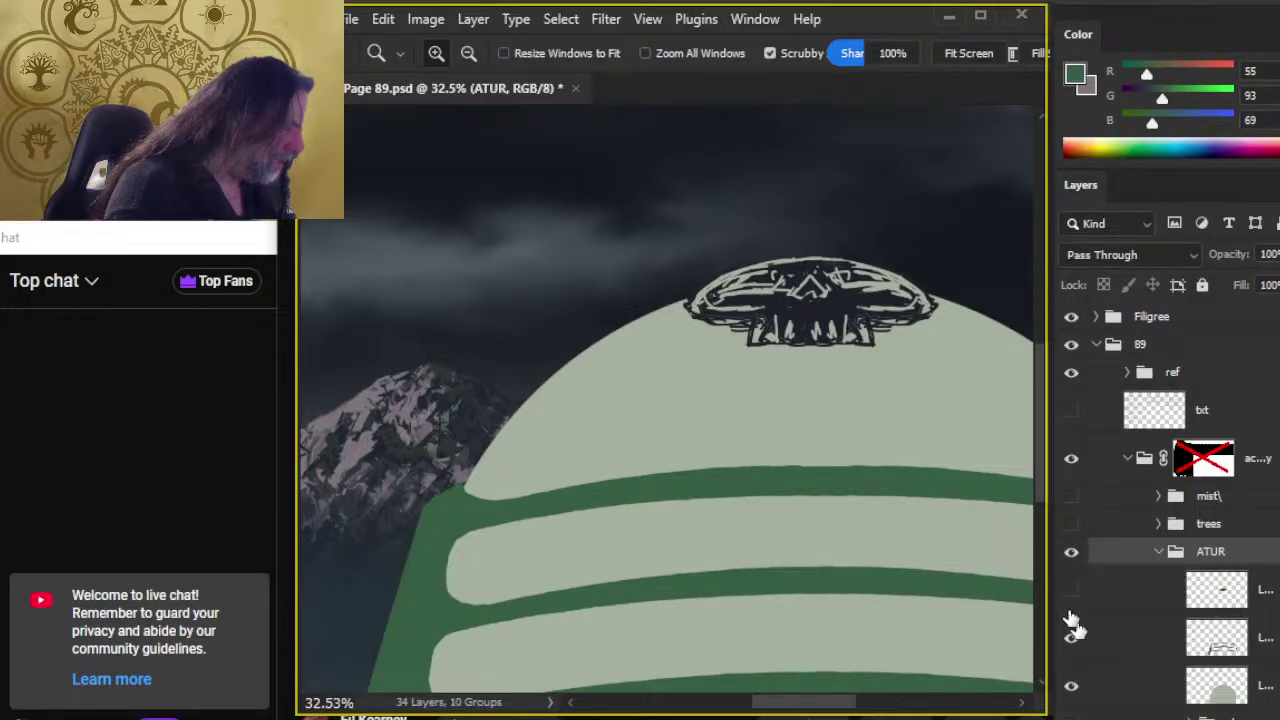
left_click(1071, 591)
left_click(1120, 640)
key("ctrl+shift+alt+n")
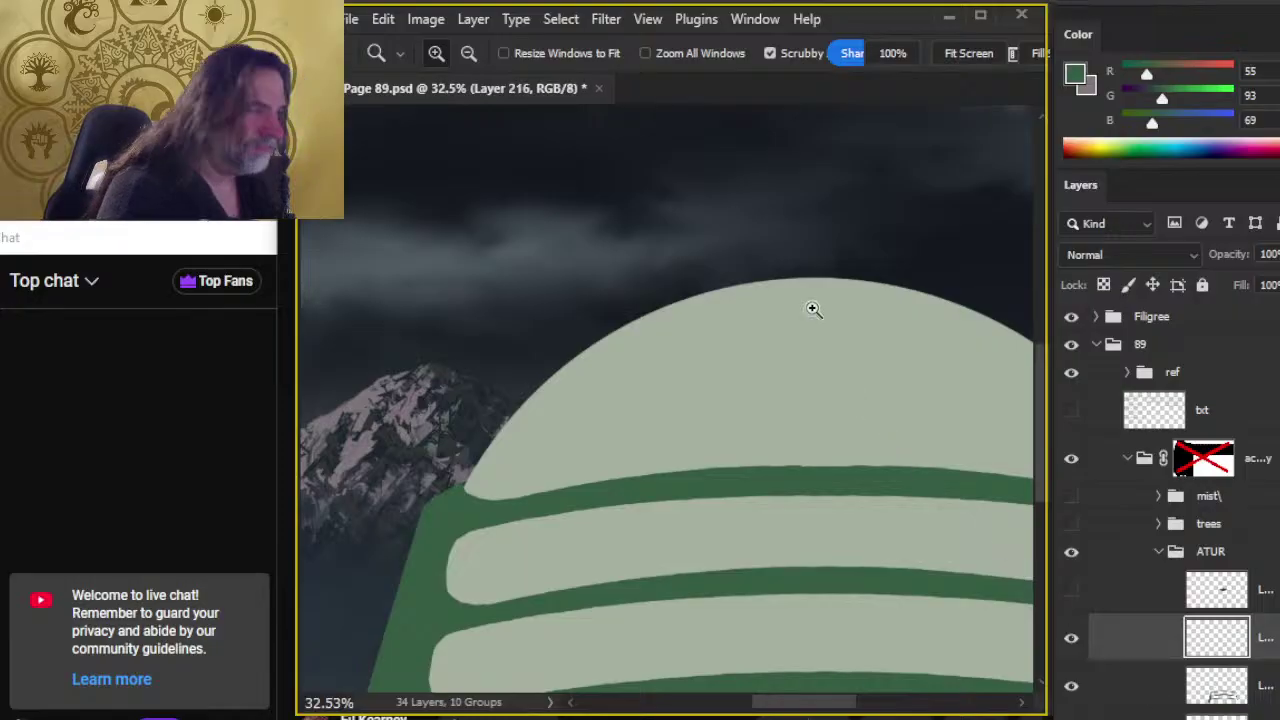
Step: Try out a dark green centre rib with the size 8 brush, running straight from the dome's apex to the uppermost band
key("b")
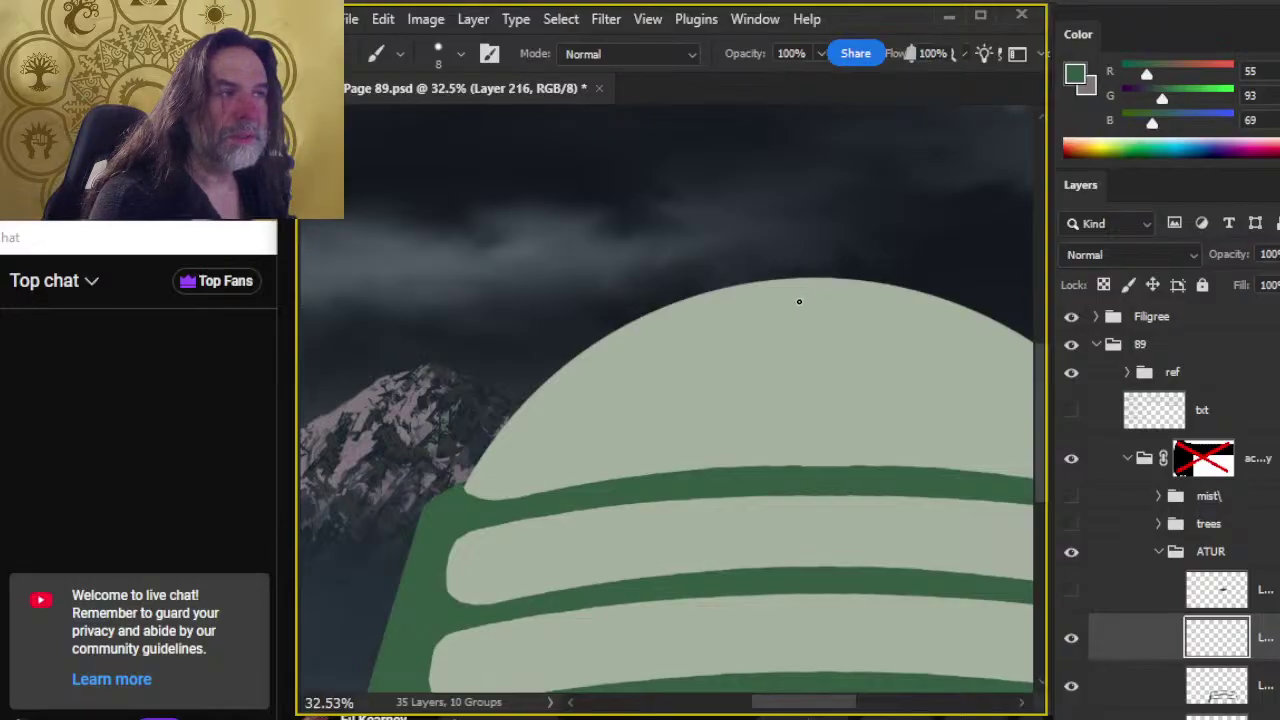
left_click_drag(817, 284, 814, 459)
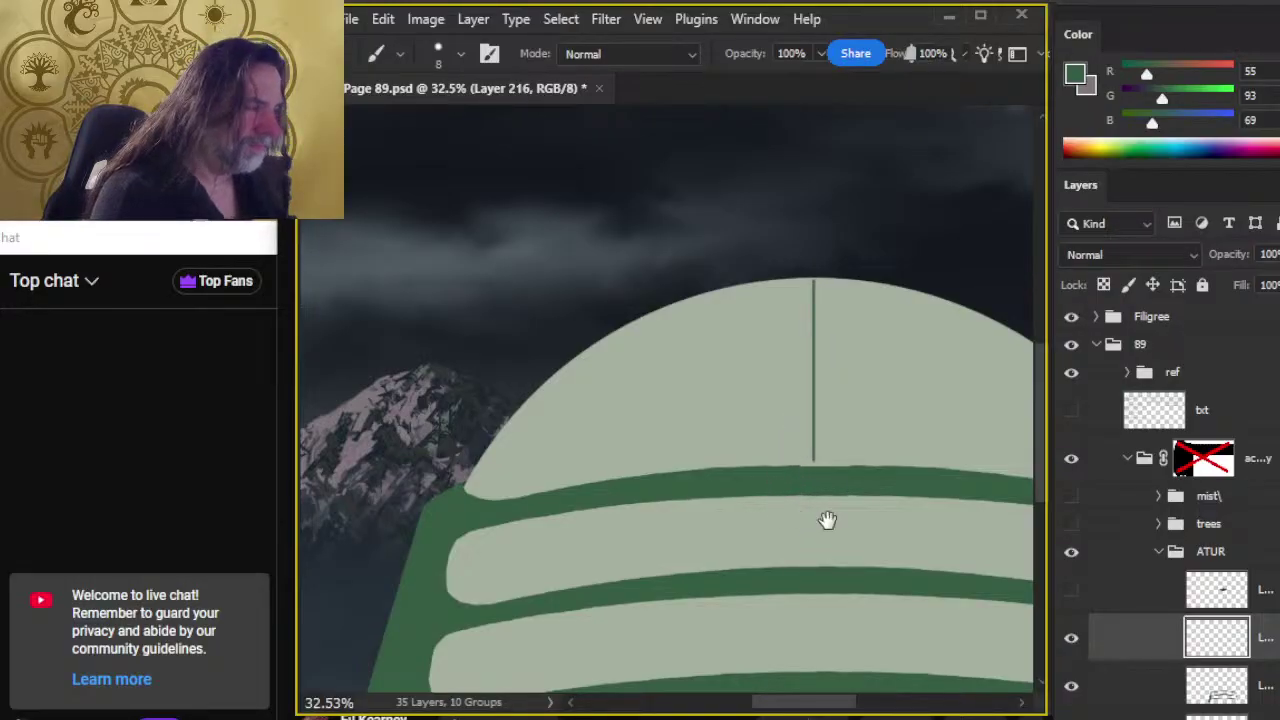
left_click_drag(838, 512, 709, 465)
key("ctrl+z")
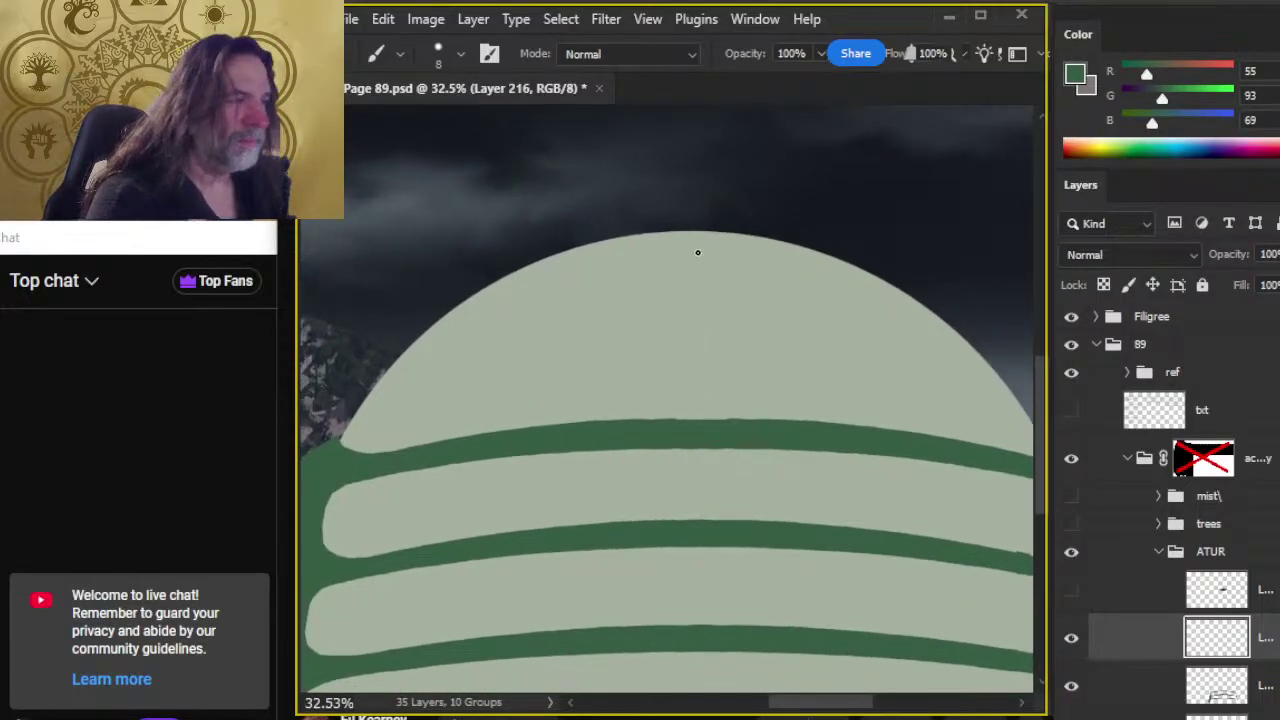
left_click_drag(694, 231, 673, 413)
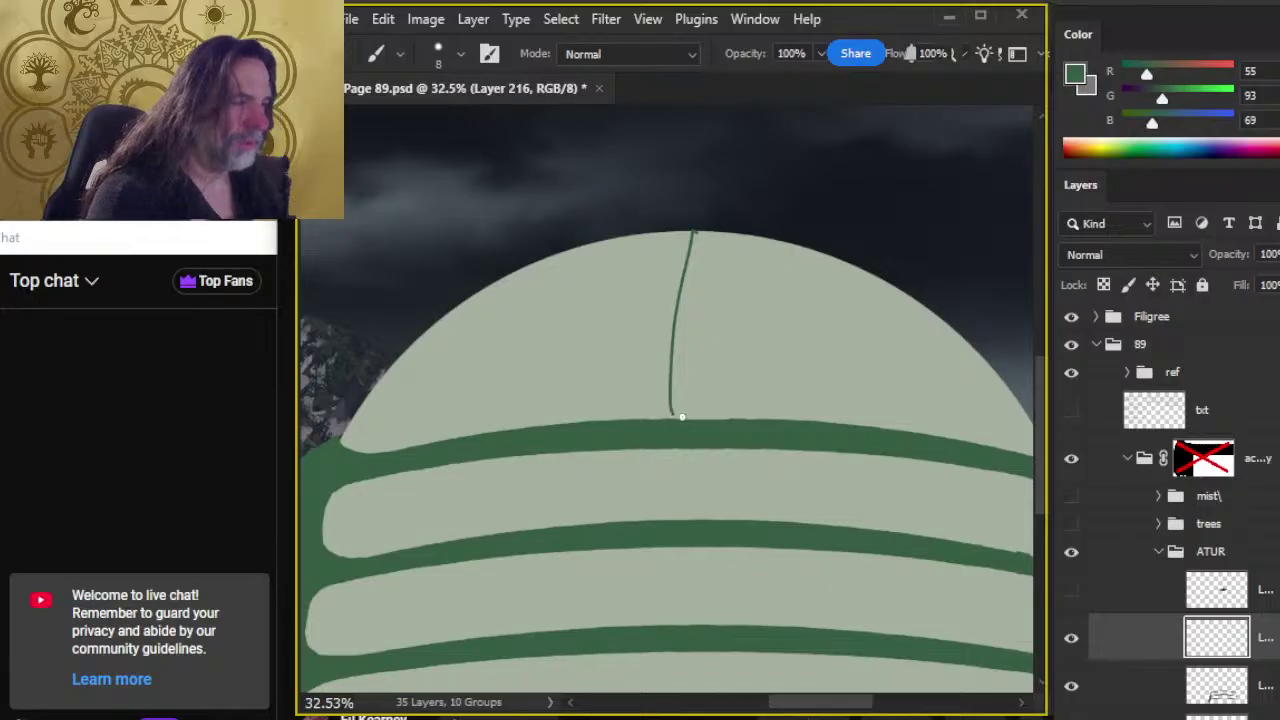
key("ctrl+z")
left_click(694, 232)
left_click(694, 418, "shift")
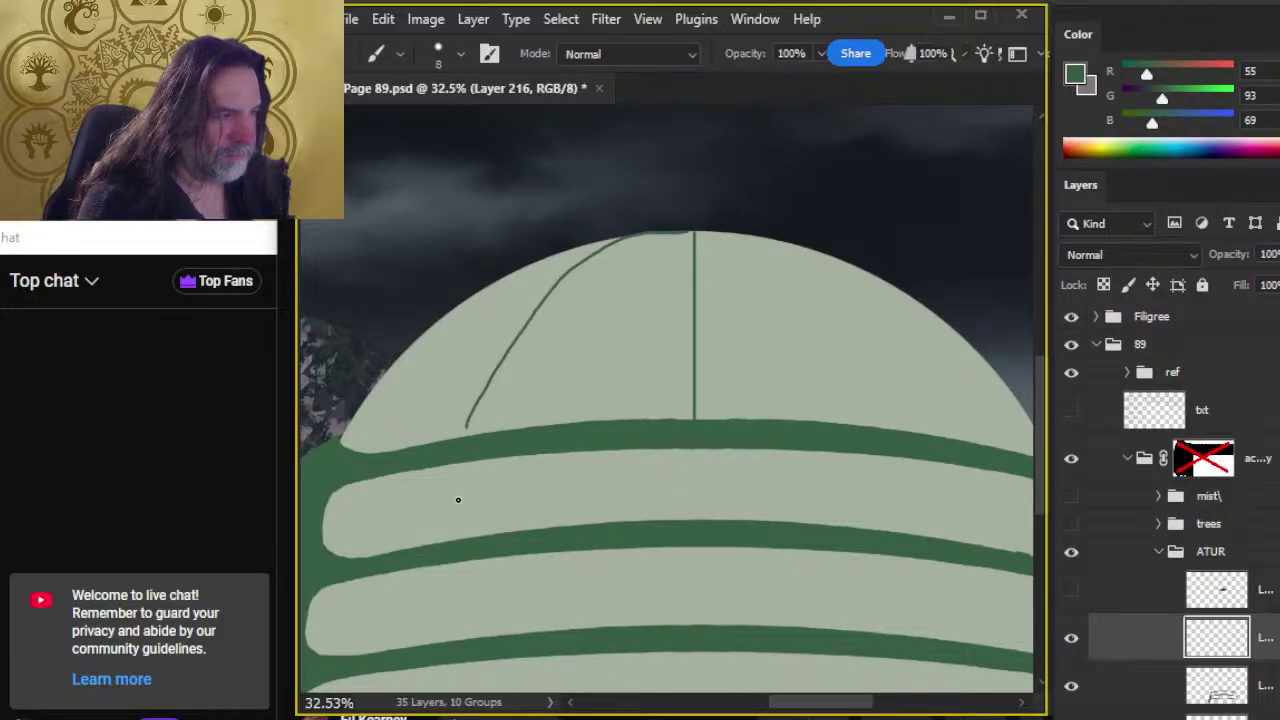
Step: Try curved dark green ribs from the dome's apex to the uppermost band on the left half of the dome
key("ctrl+z")
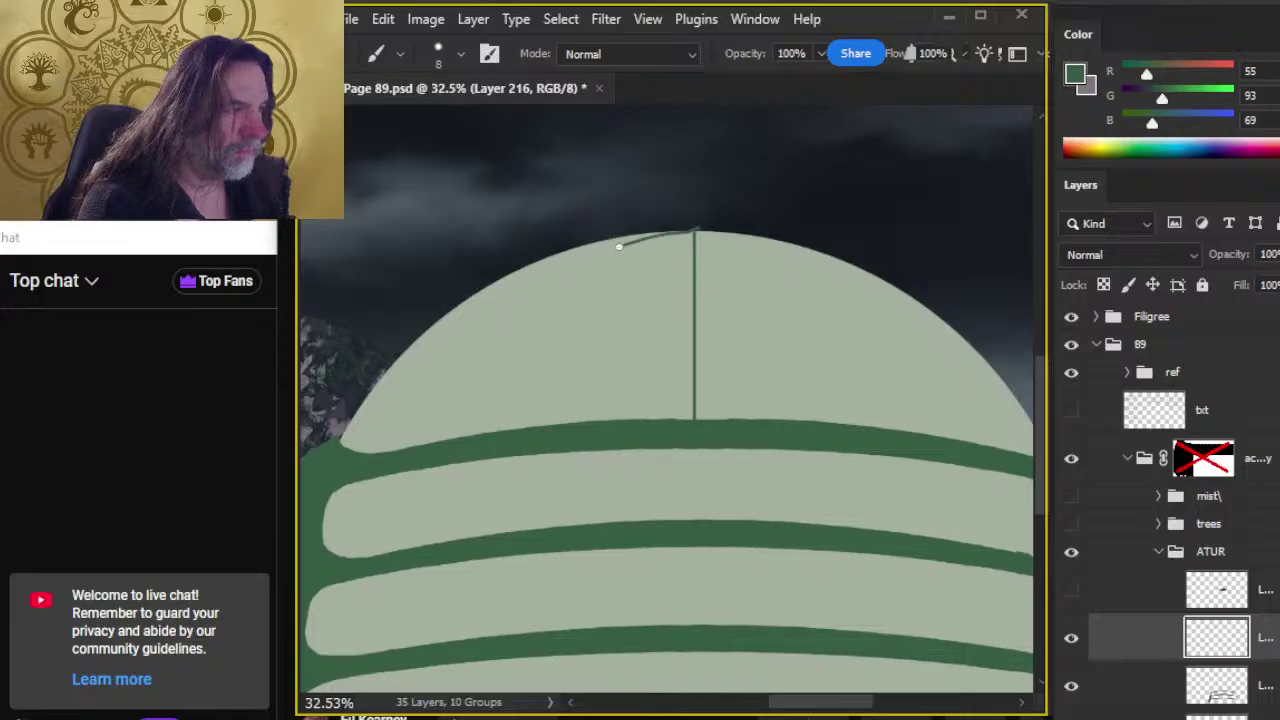
left_click_drag(517, 332, 460, 436)
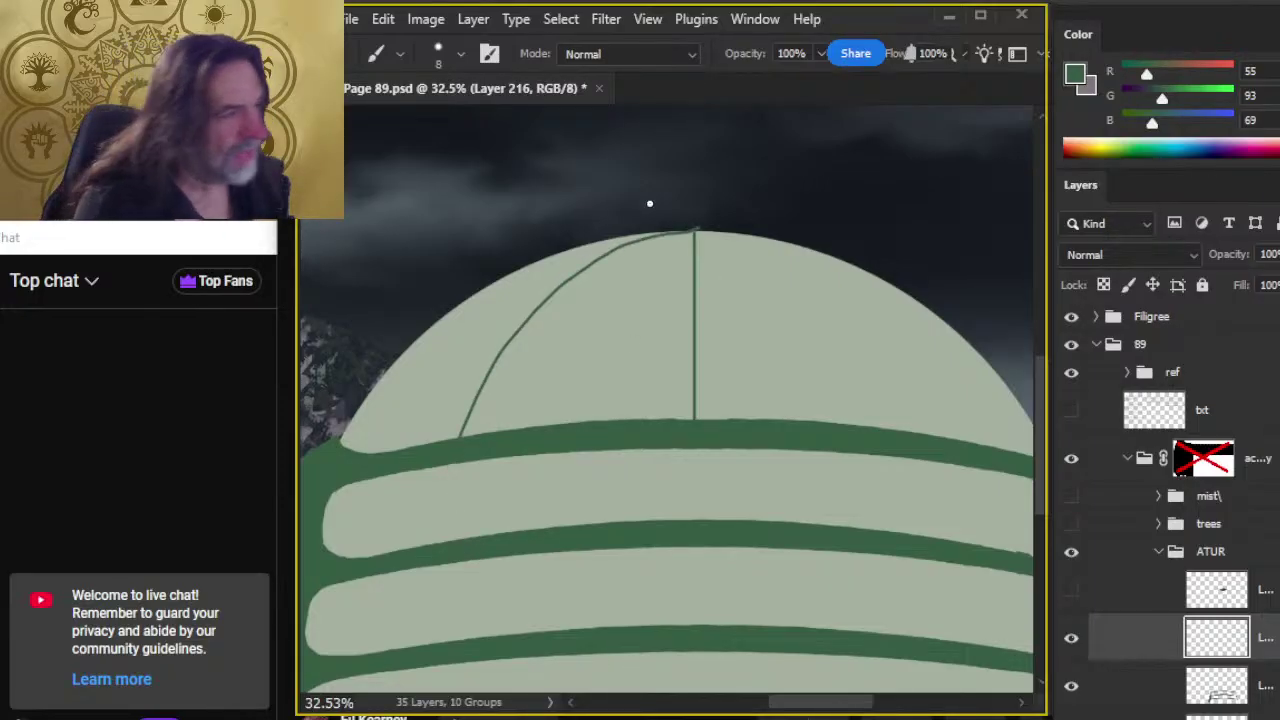
key("e")
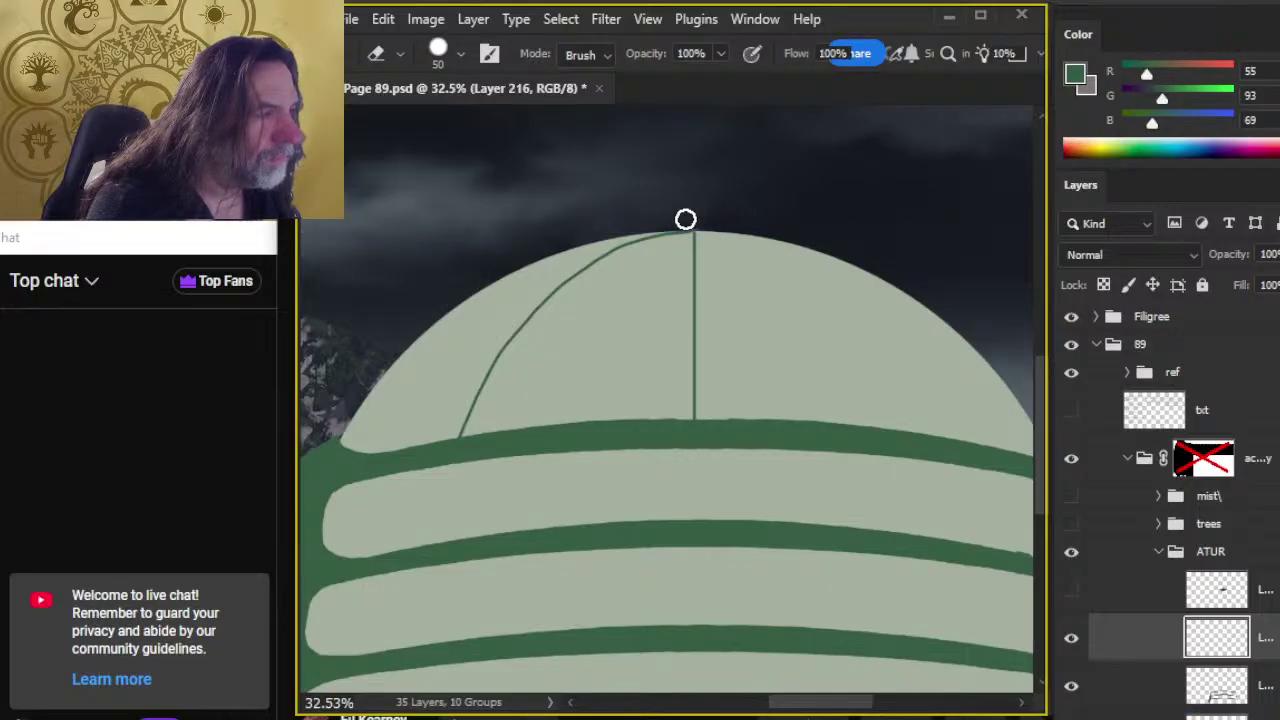
key("b")
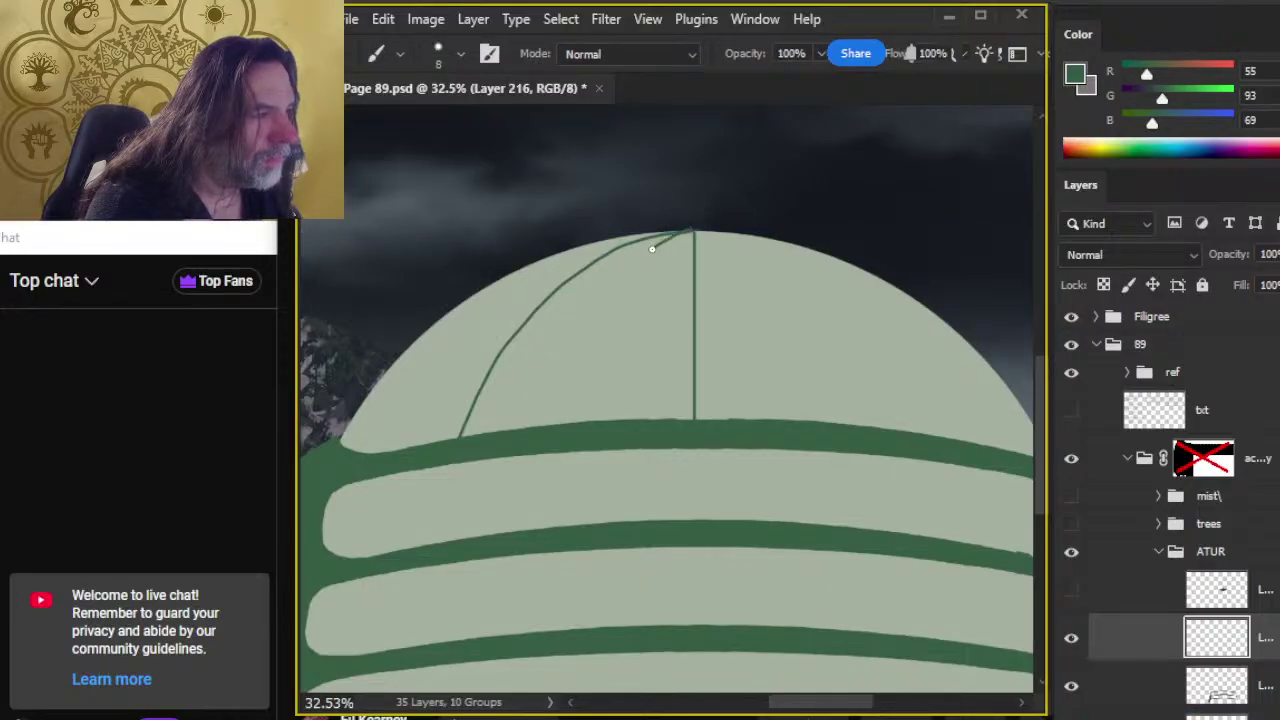
left_click_drag(606, 290, 549, 399)
key("ctrl+z")
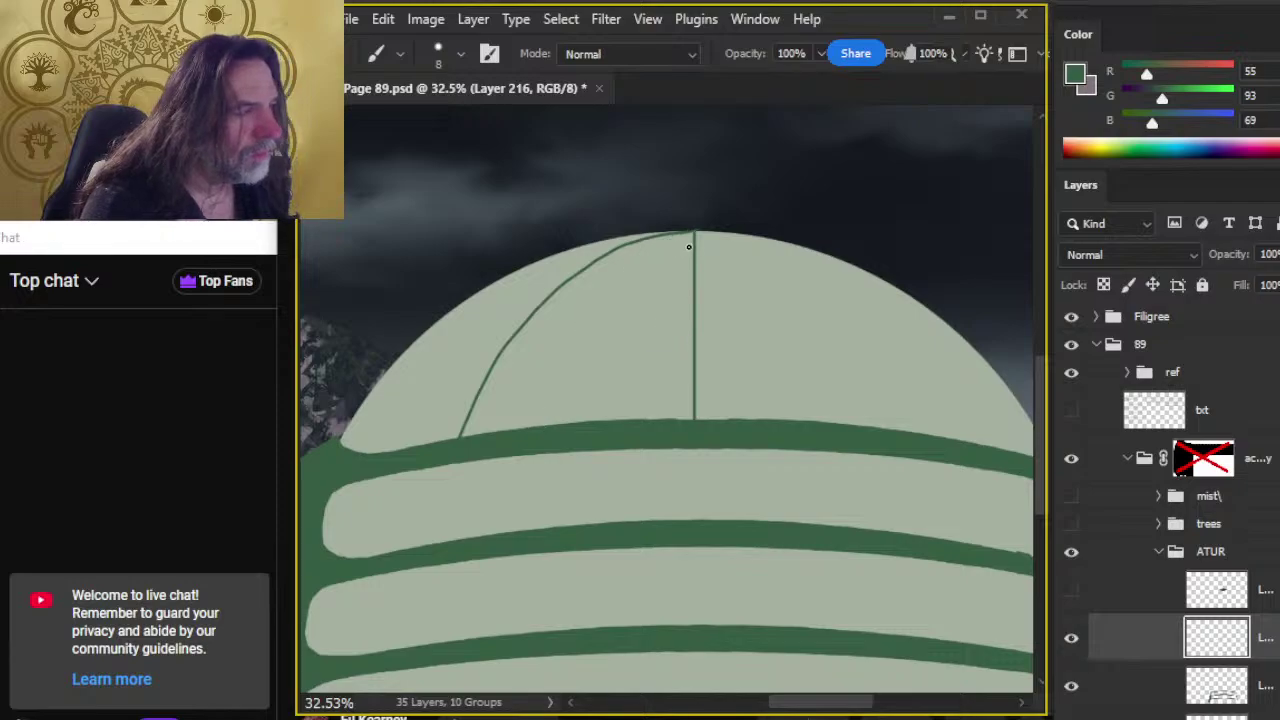
mouse_move(697, 229)
left_mouse_down()
mouse_move(654, 254)
mouse_move(578, 365)
mouse_move(541, 448)
left_mouse_up()
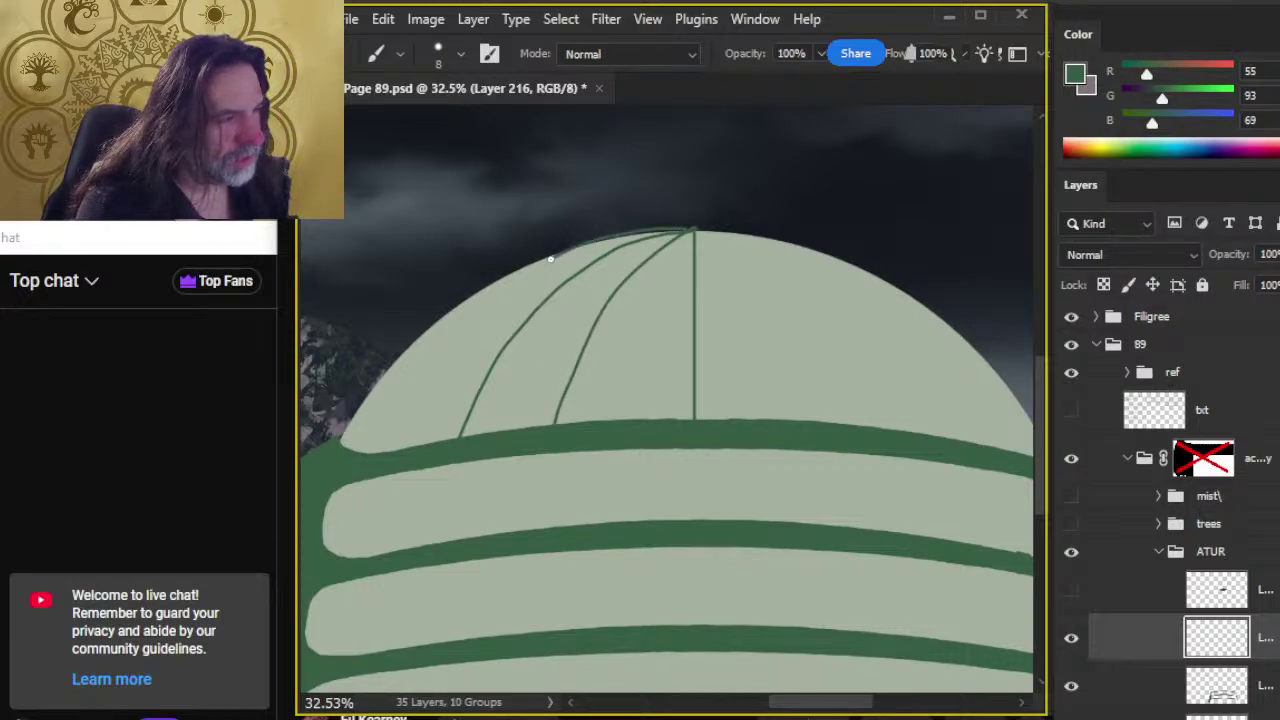
left_click_drag(462, 330, 387, 455)
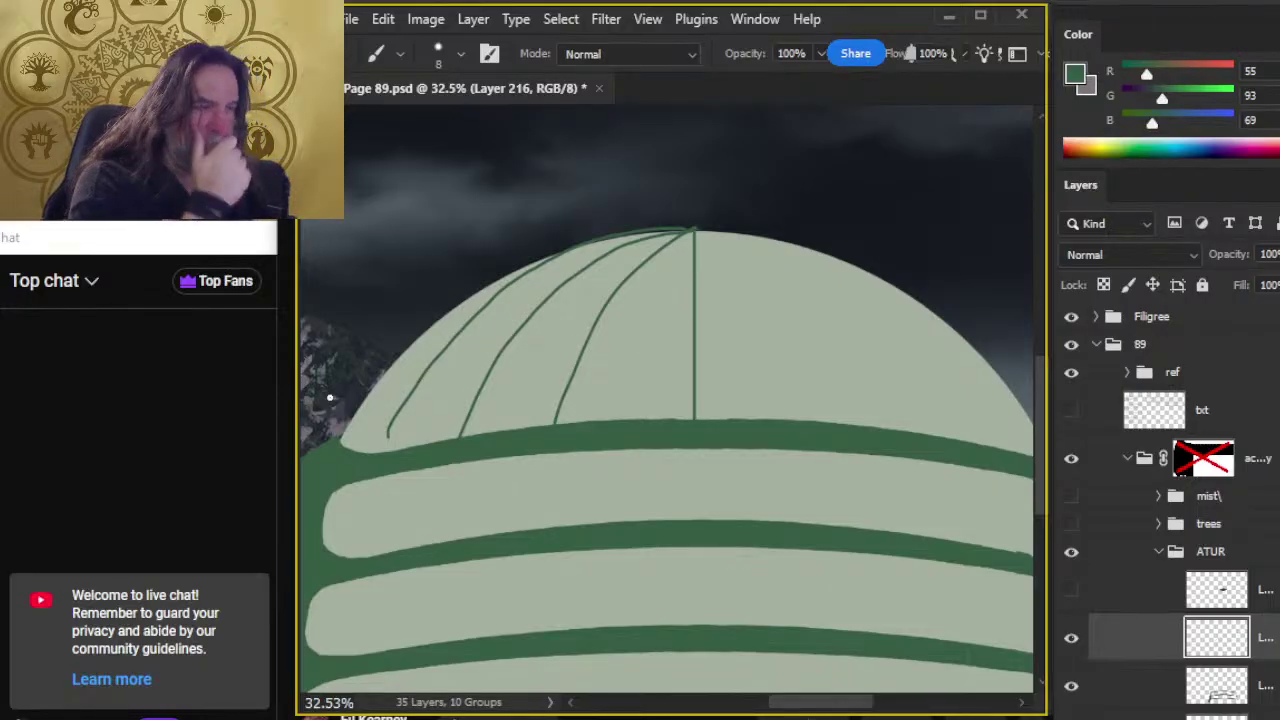
Step: Undo all the rib lines drawn on the dome
key("ctrl+z")
key("ctrl+z")
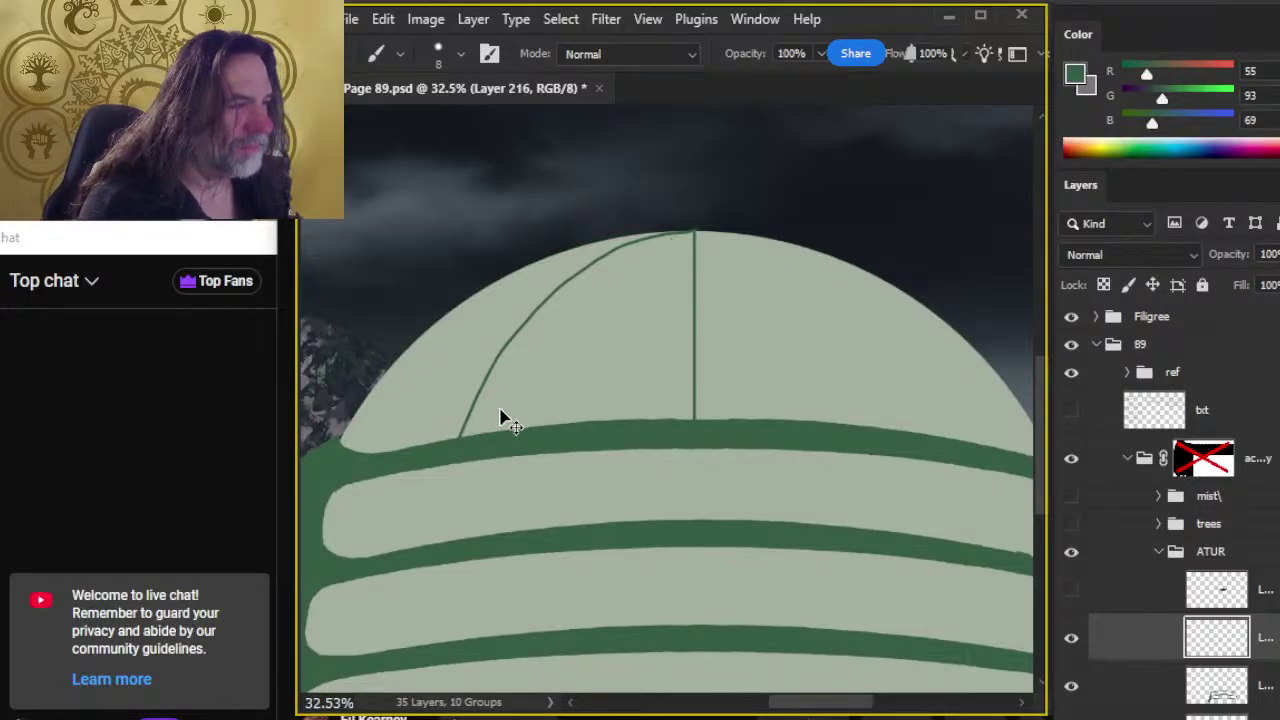
key("ctrl+z")
key("ctrl+z")
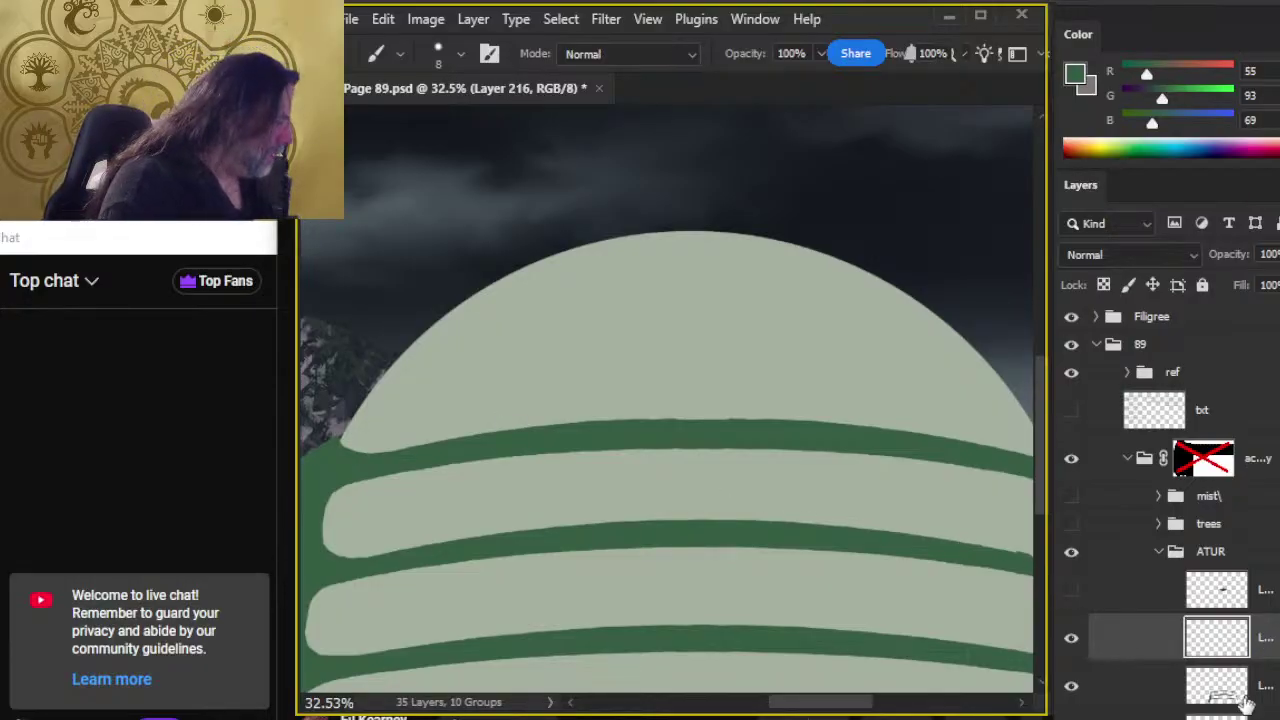
Step: Select the whole dome shape from Layer 215 with the Magic Wand at tolerance 11, and make the empty Layer 216 active again
key("alt+bracketleft")
key("w")
left_click(670, 375)
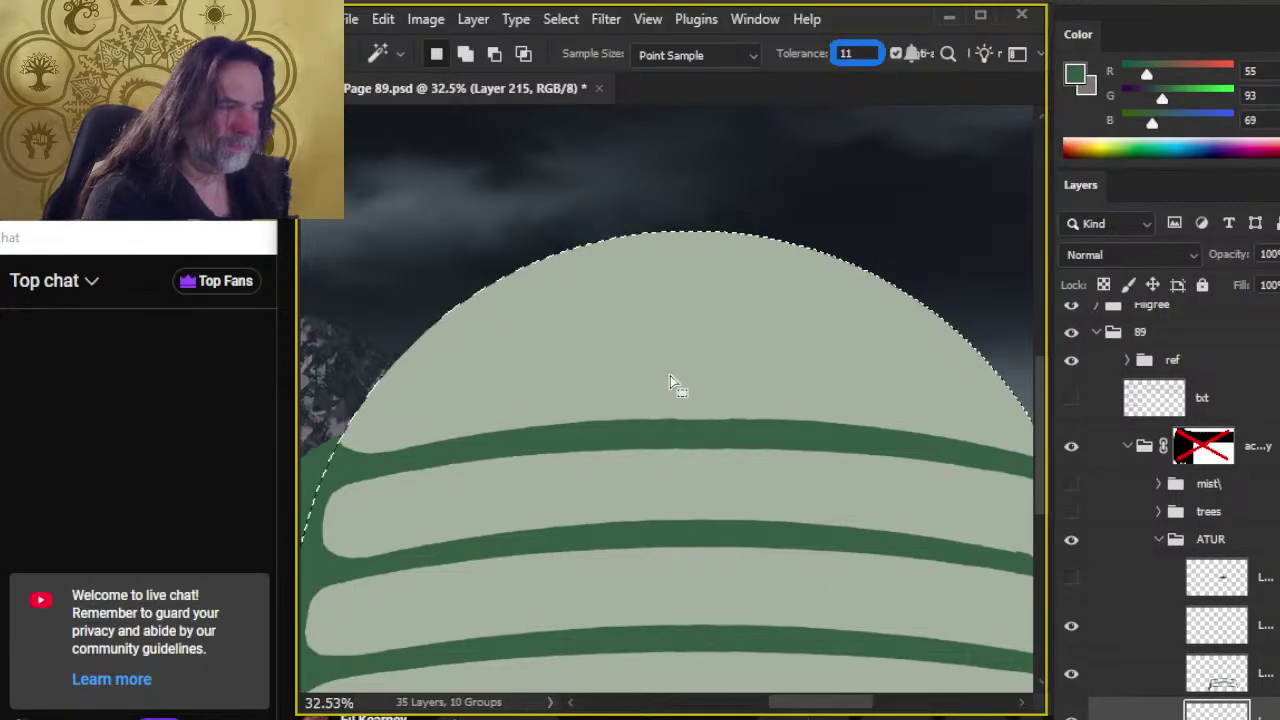
left_click(1162, 640)
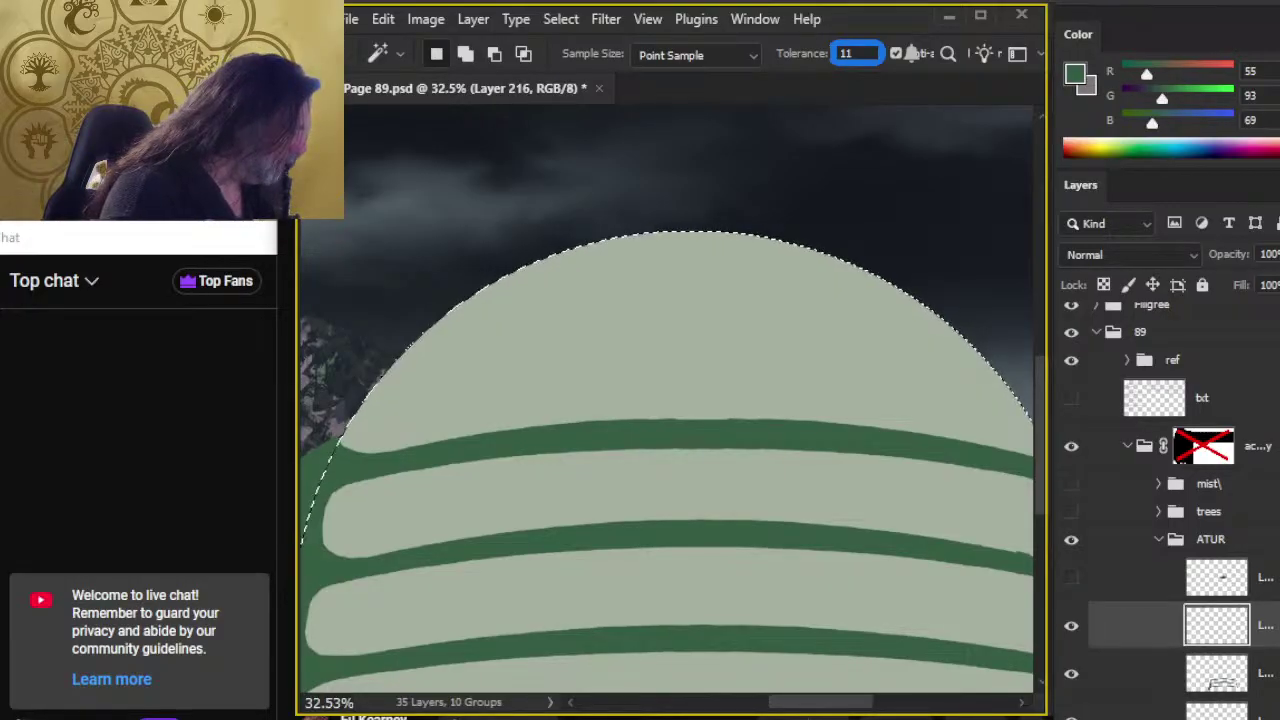
Step: Add another layer above Layer 216 with the dome selection active, and toggle its visibility to check its contents
key("ctrl+j")
key("v")
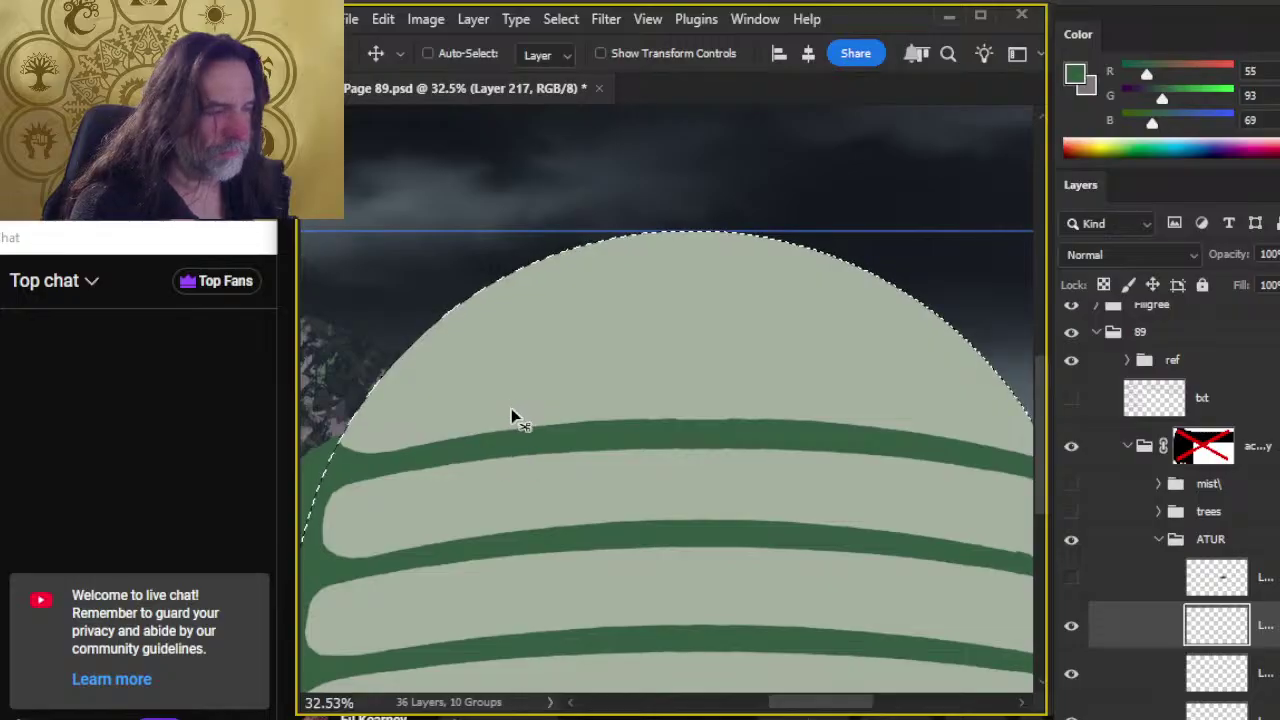
left_click(1071, 626)
left_click(1071, 628)
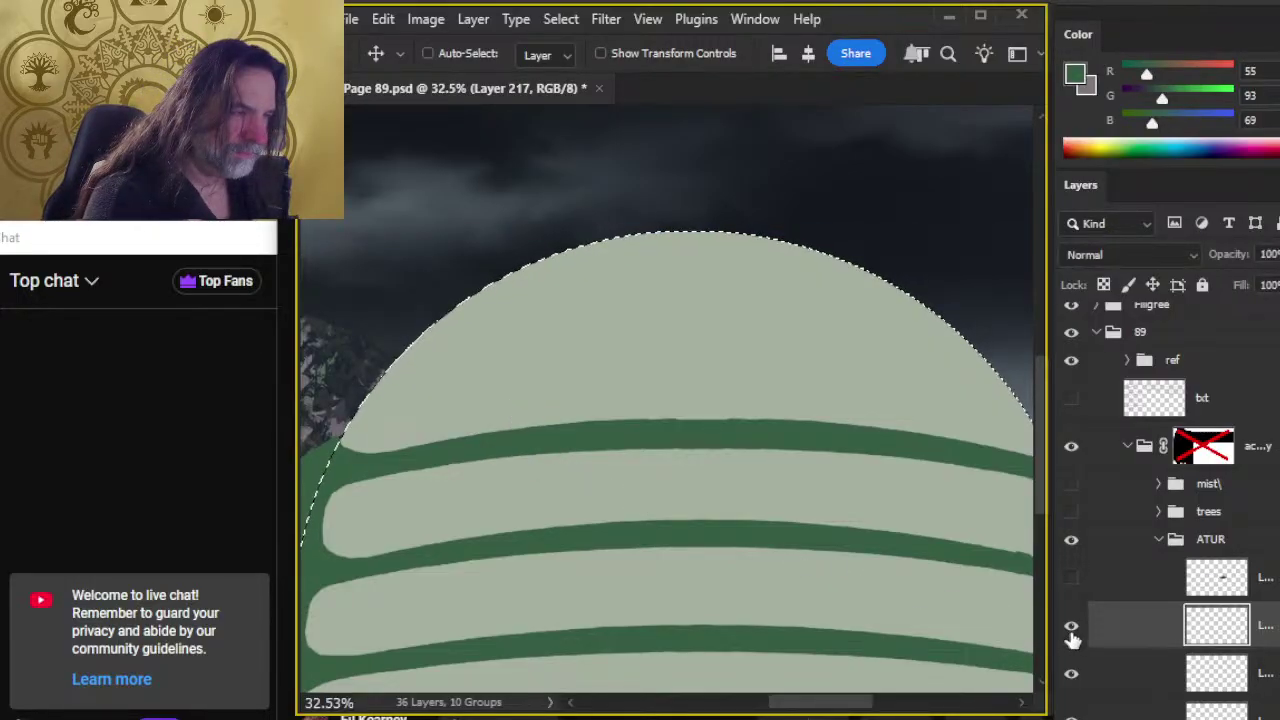
Step: Try to move the selected dome area on the new layer with the Move tool
left_click(612, 457, "shift")
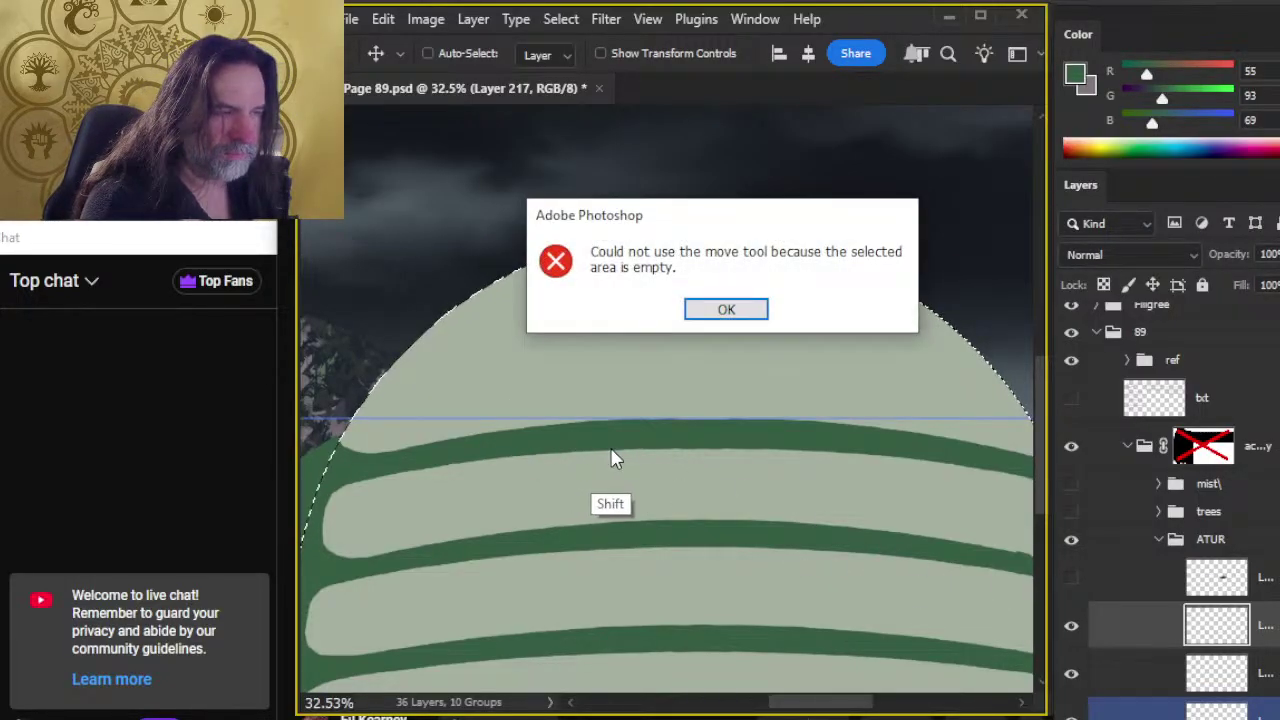
left_click(727, 302)
left_click(716, 323)
key("Return")
Step: Try shifting the dome's selection outline with the Lasso tool, then deselect it and restore it
key("l")
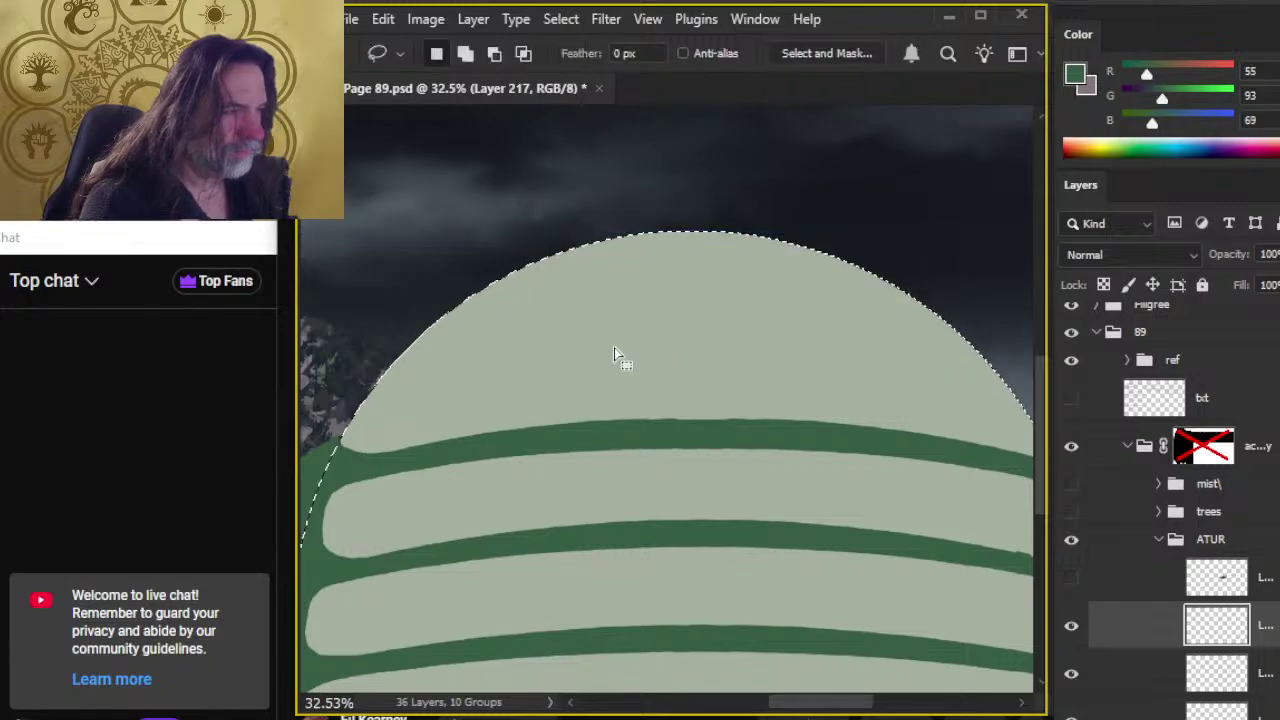
left_click_drag(612, 363, 667, 371)
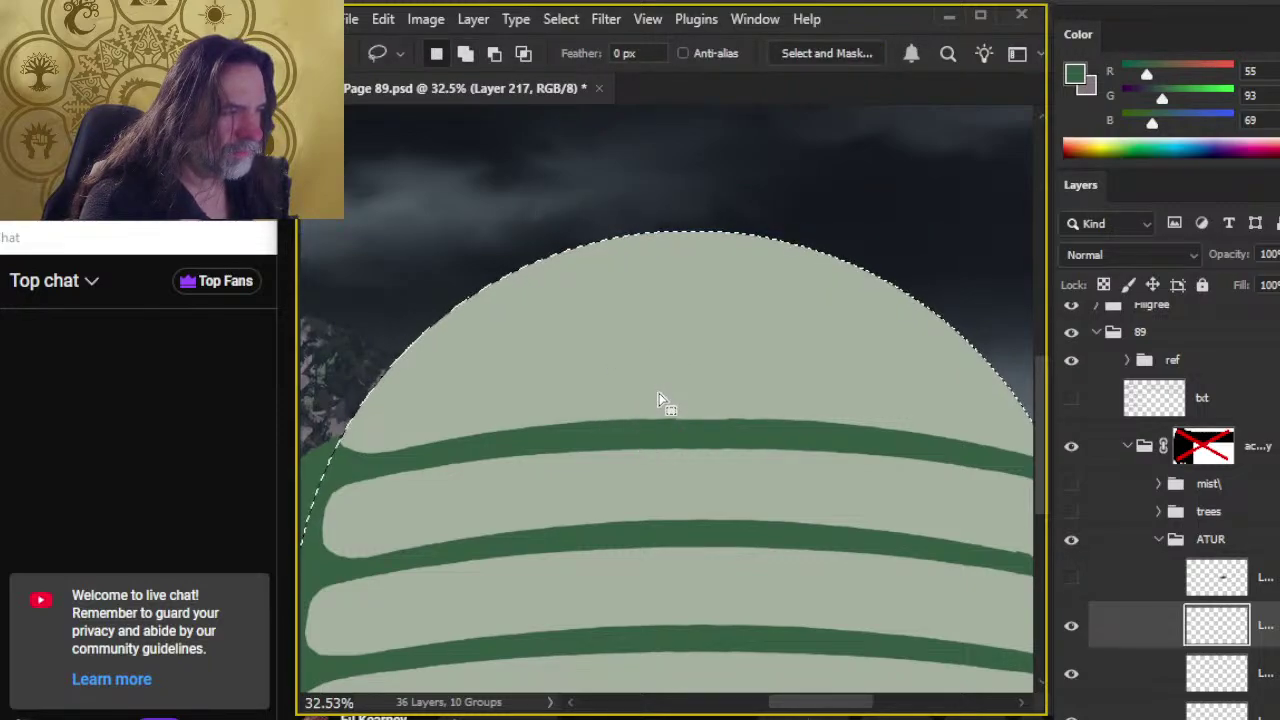
key("ctrl+d")
key("ctrl+shift+d")
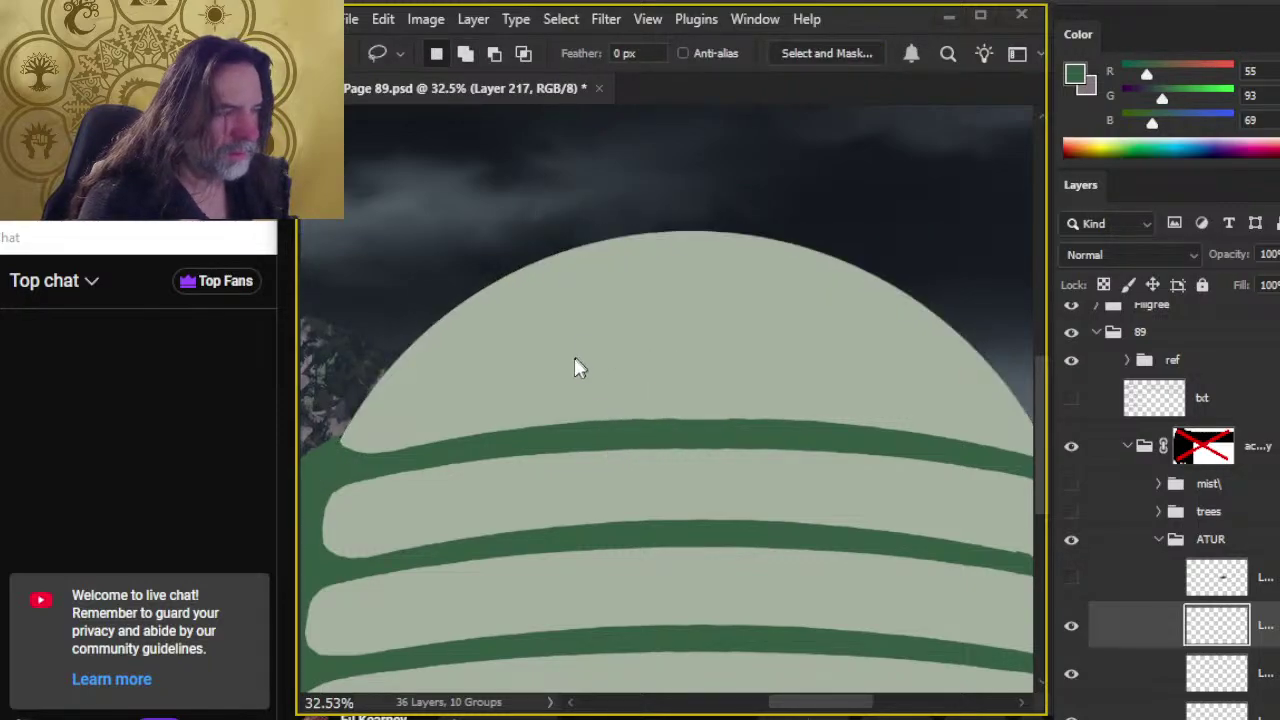
key("alt+z")
key("alt+z")
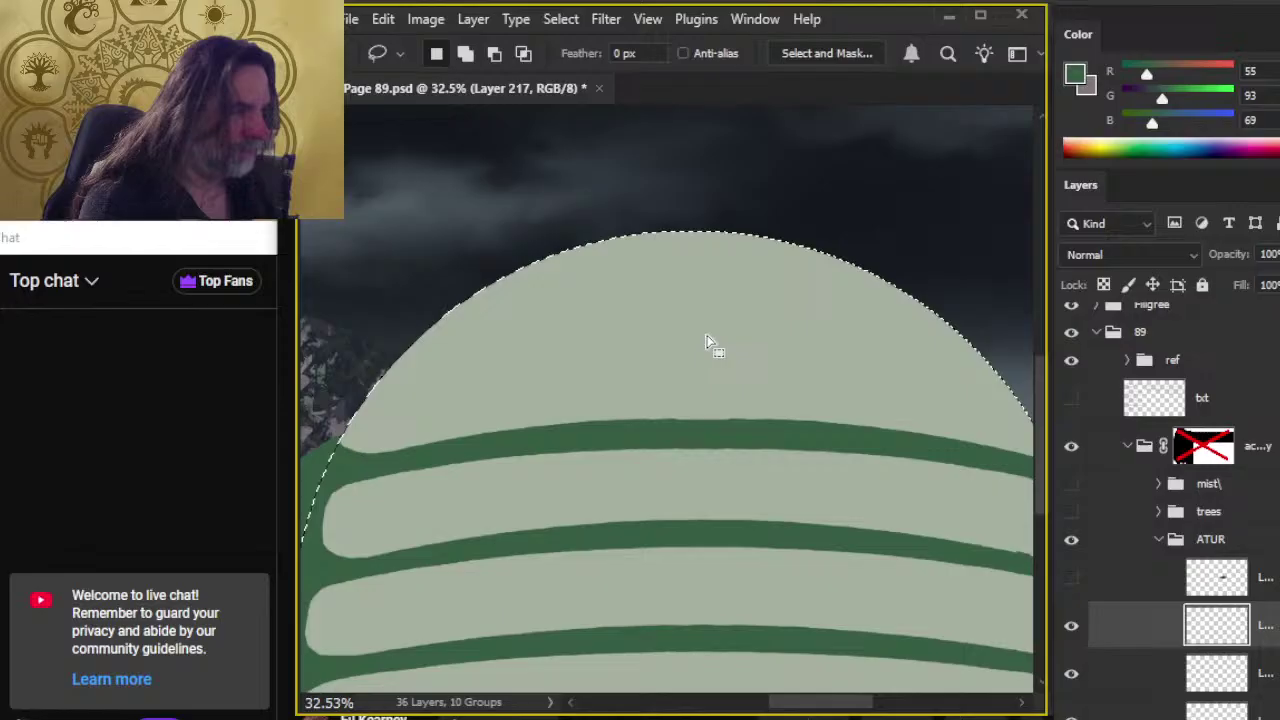
Step: Try shifting the dome's selection outline sideways with Transform Selection, then undo the shift
right_click(694, 390)
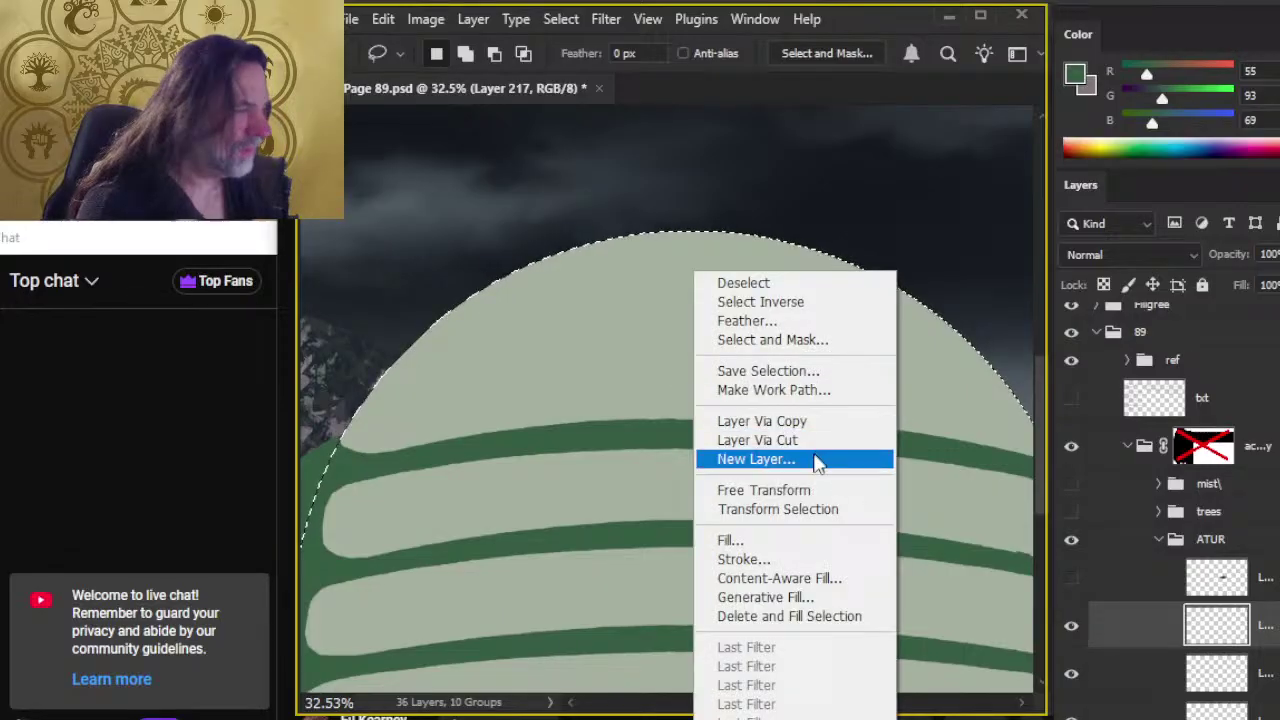
left_click(806, 510)
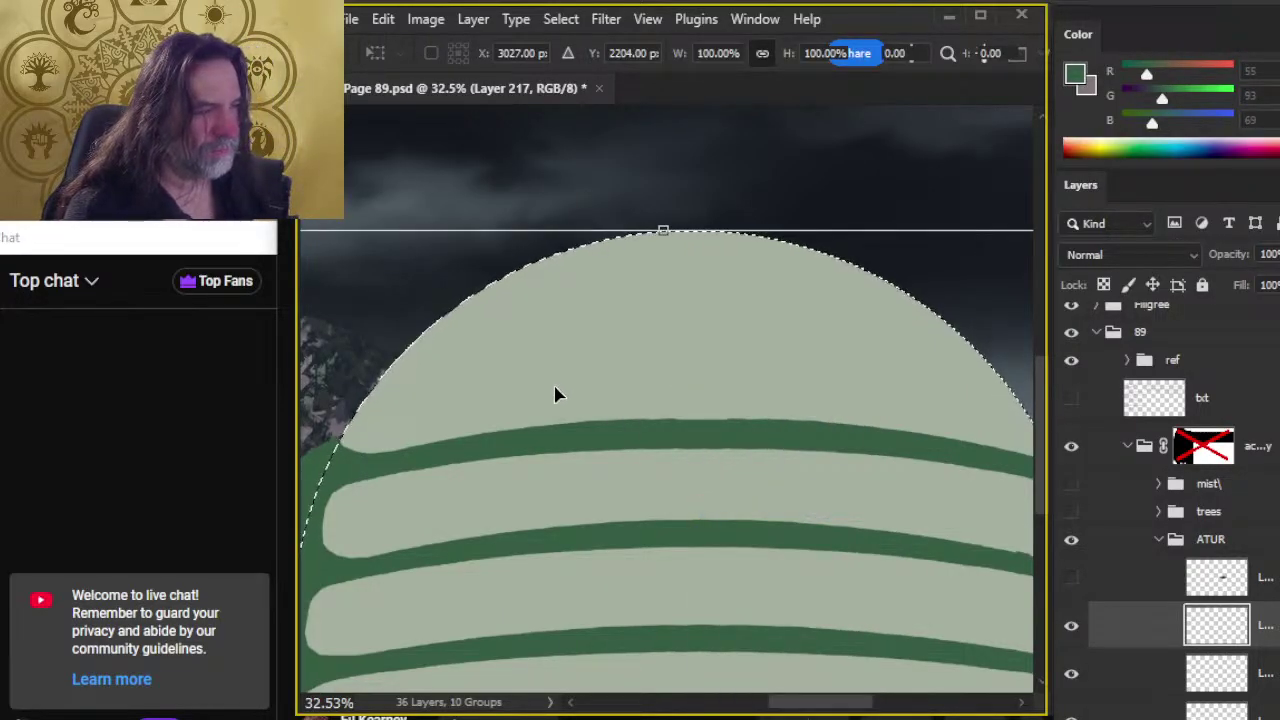
left_click_drag(555, 391, 606, 407)
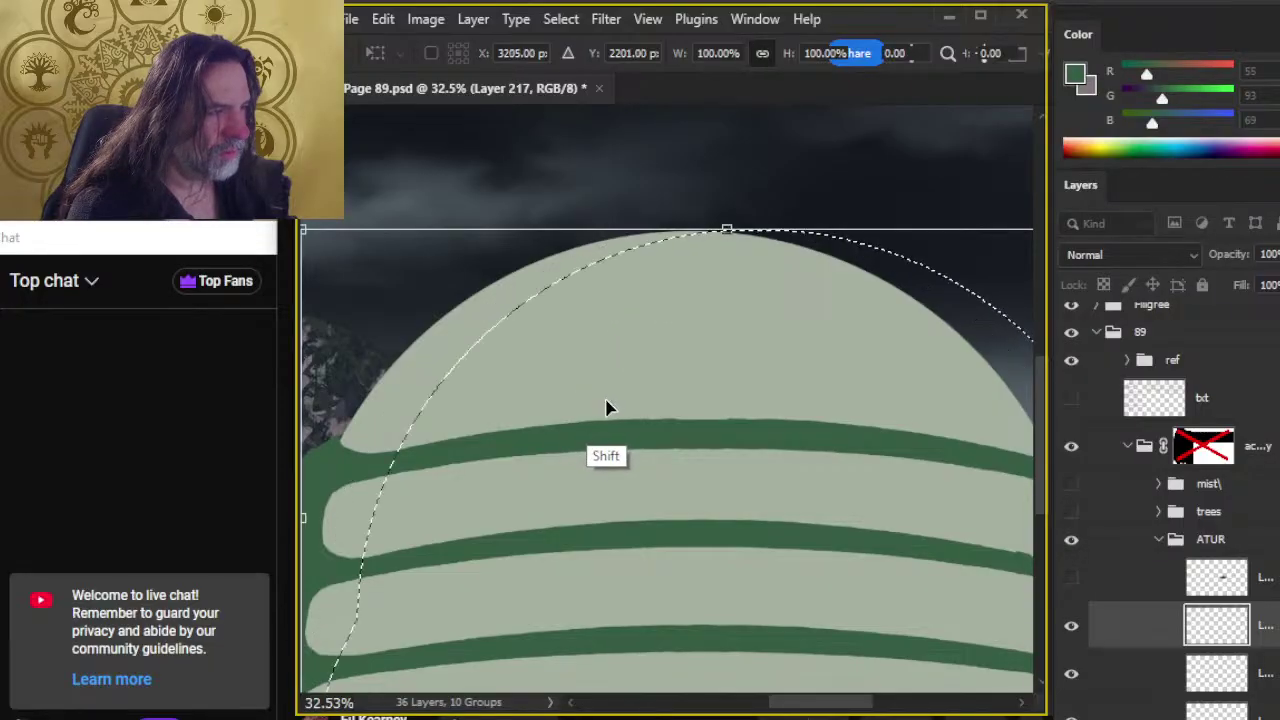
key("ctrl+z")
key("ctrl+z")
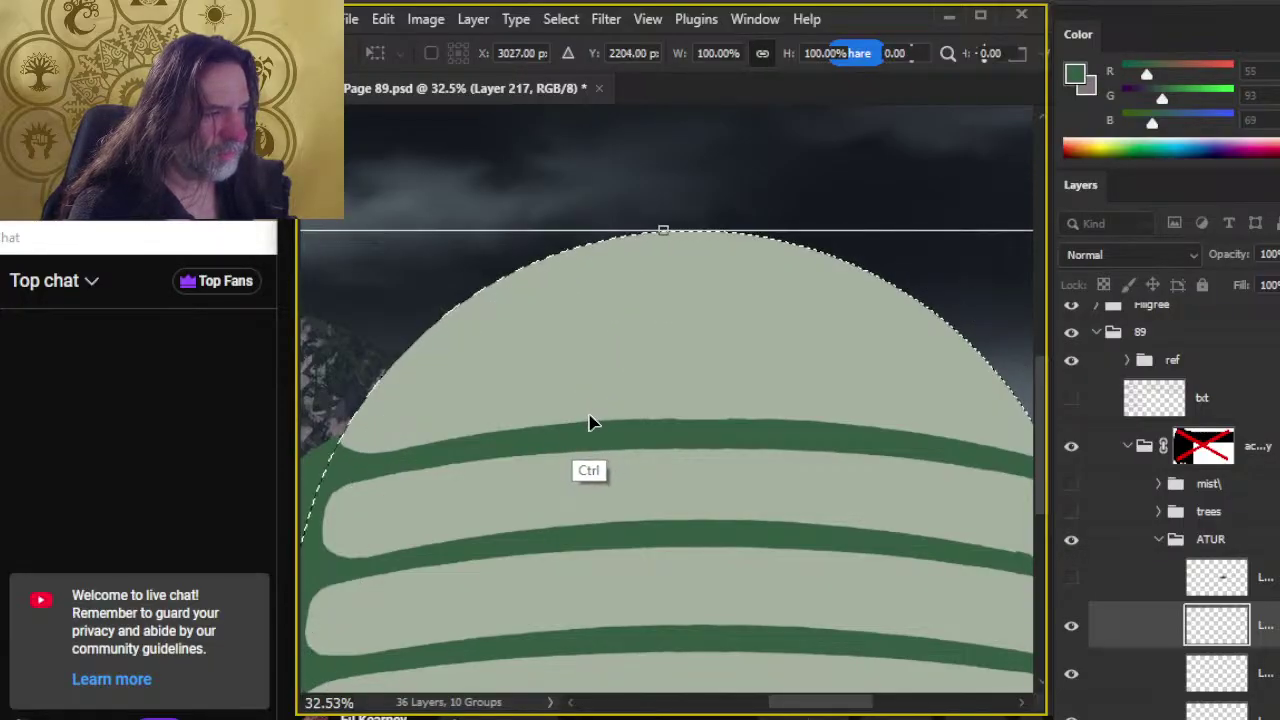
left_click_drag(568, 397, 600, 417)
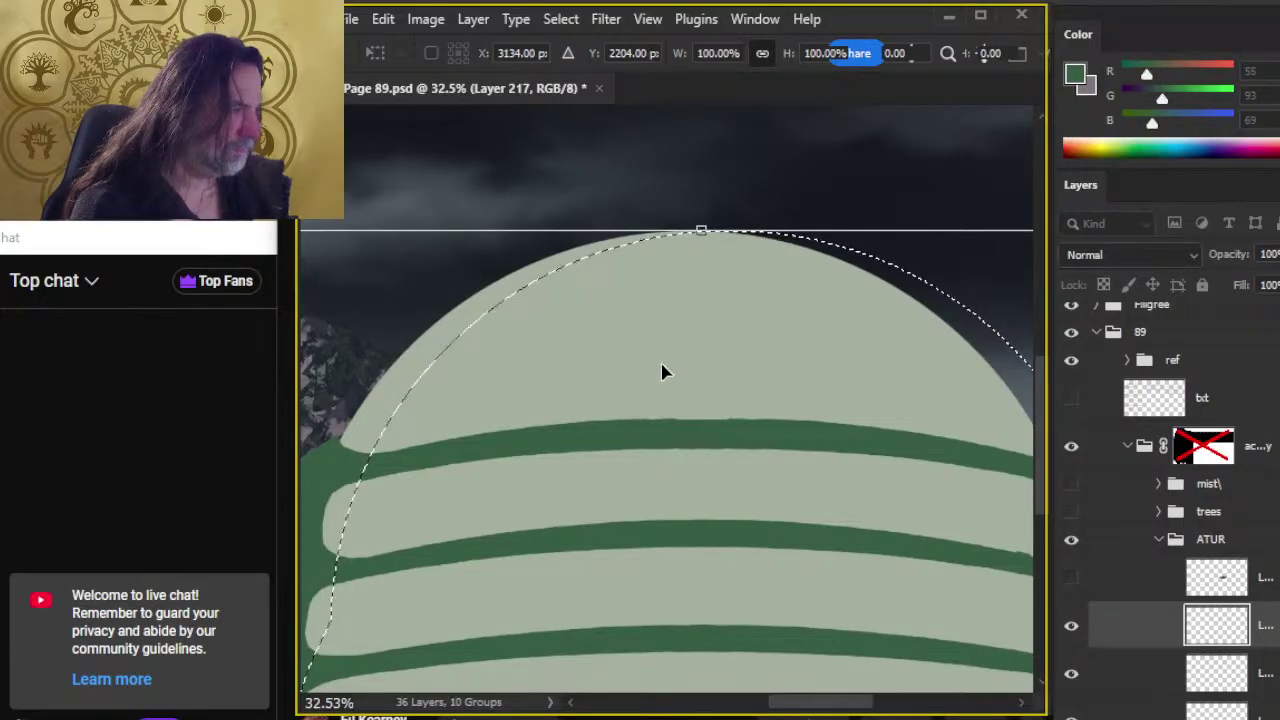
key("Return")
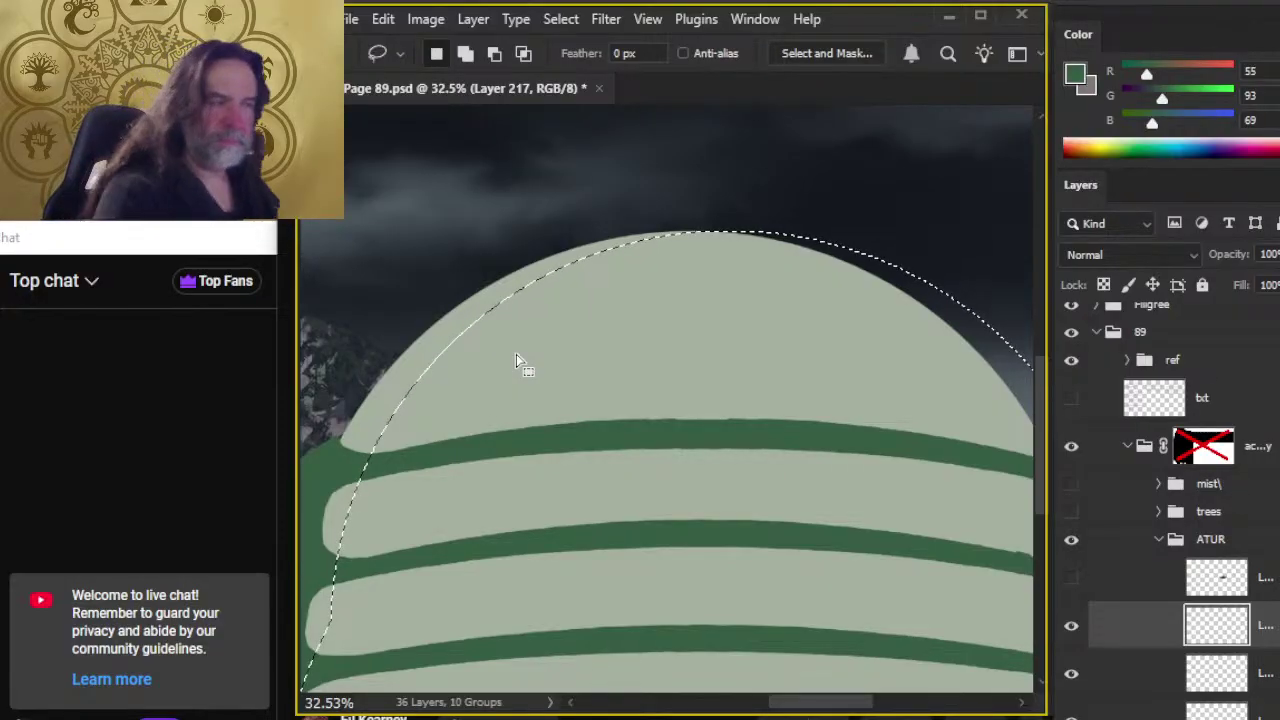
key("ctrl+z")
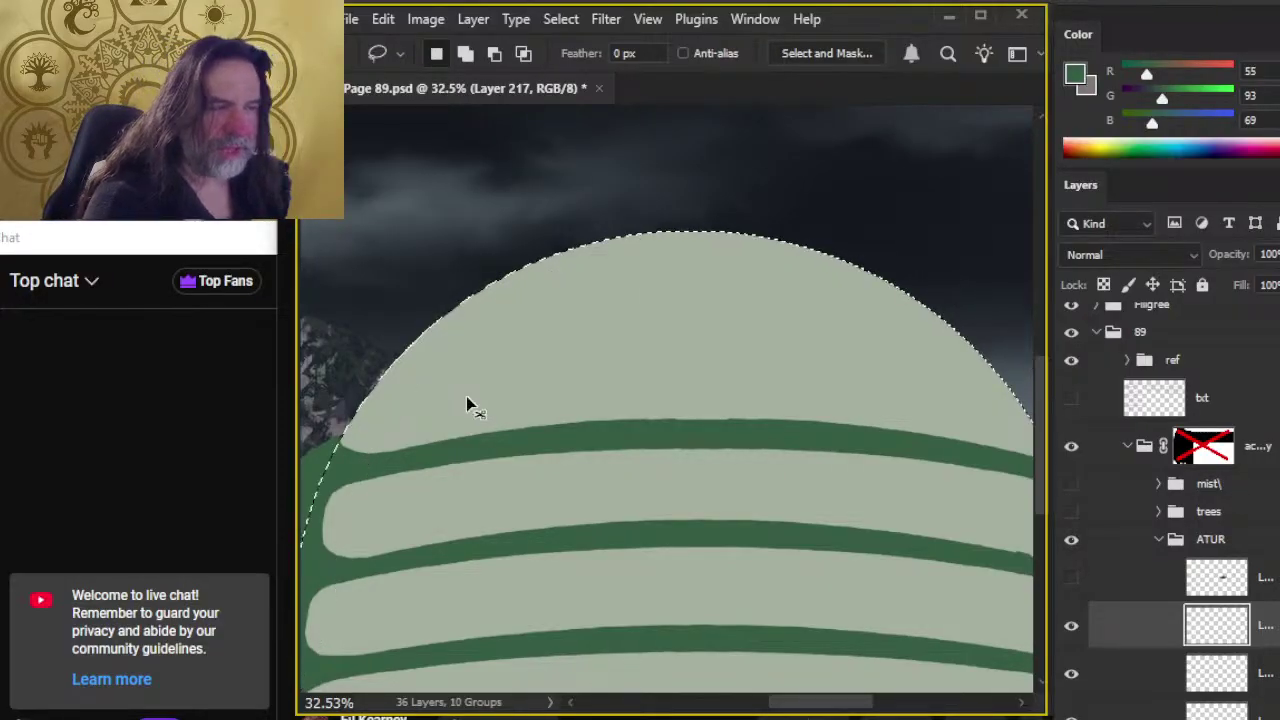
Step: Try to apply Free Transform to the selected dome area on the empty layer
right_click(565, 424)
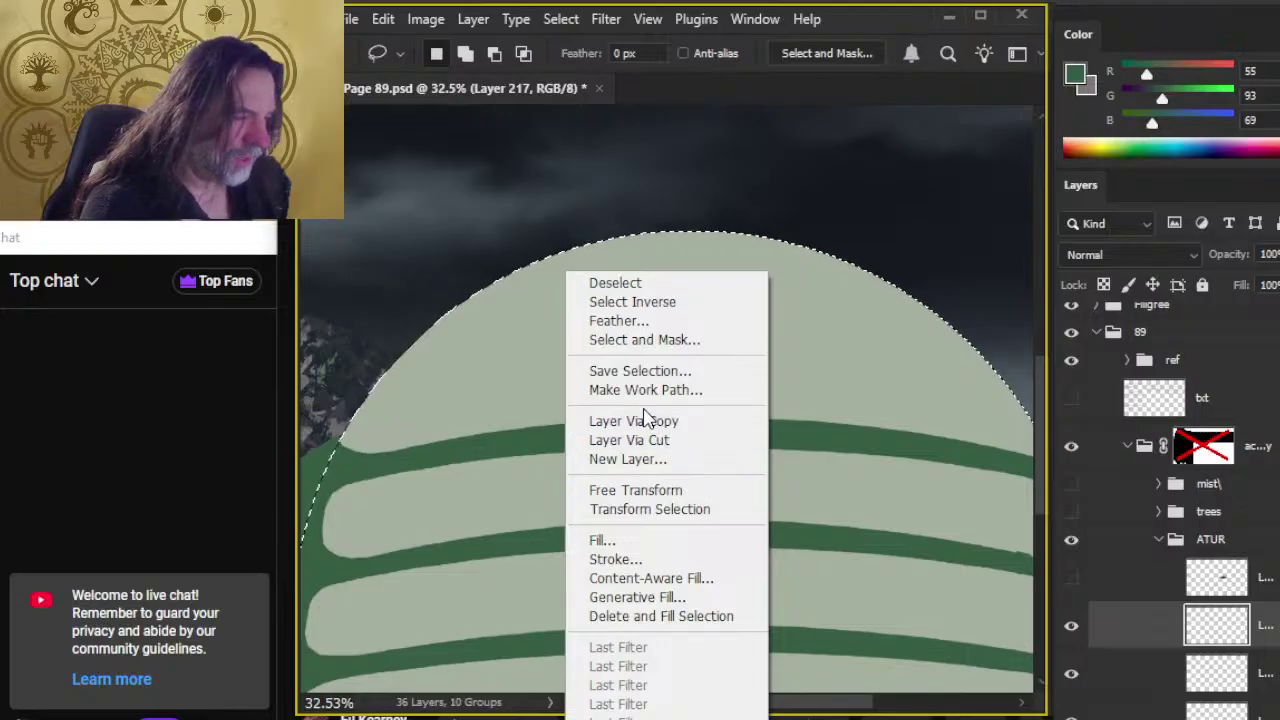
left_click(663, 490)
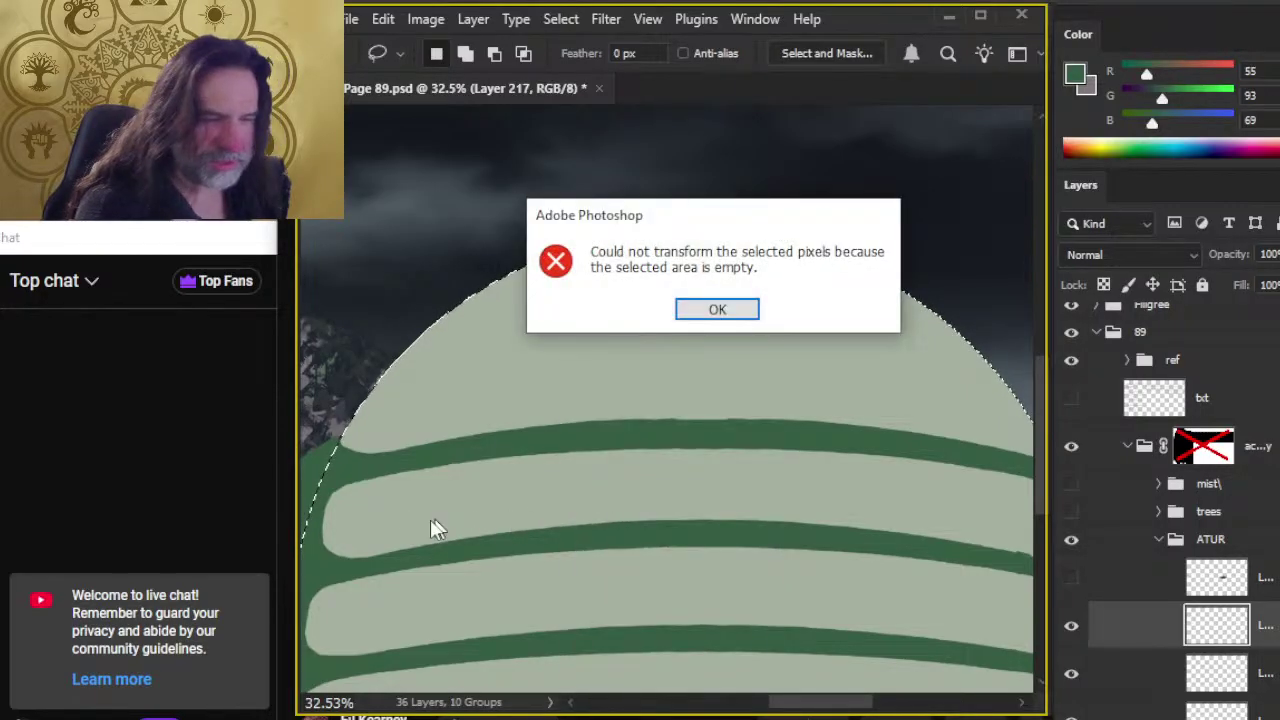
left_click(724, 312)
Step: Narrow the dome's selection outline to about 50% width with Transform Selection, keeping its full height
right_click(668, 364)
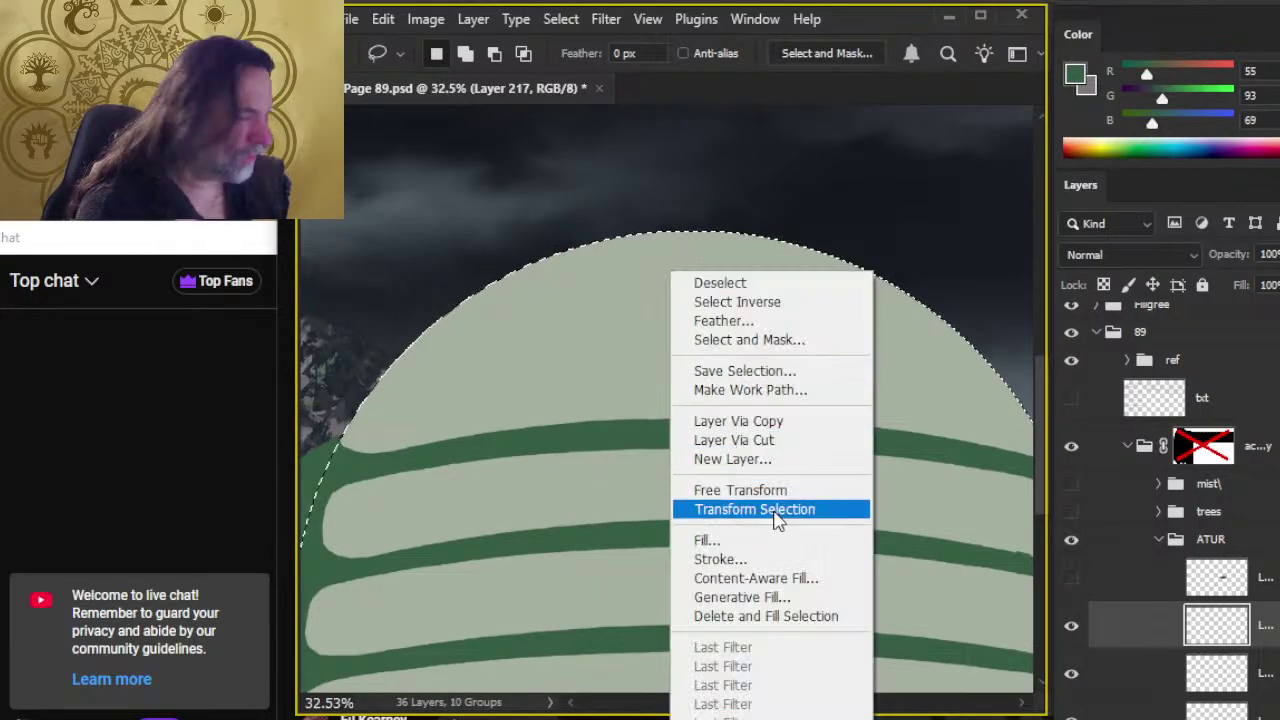
left_click(776, 512)
scroll(747, 456, "up", 2)
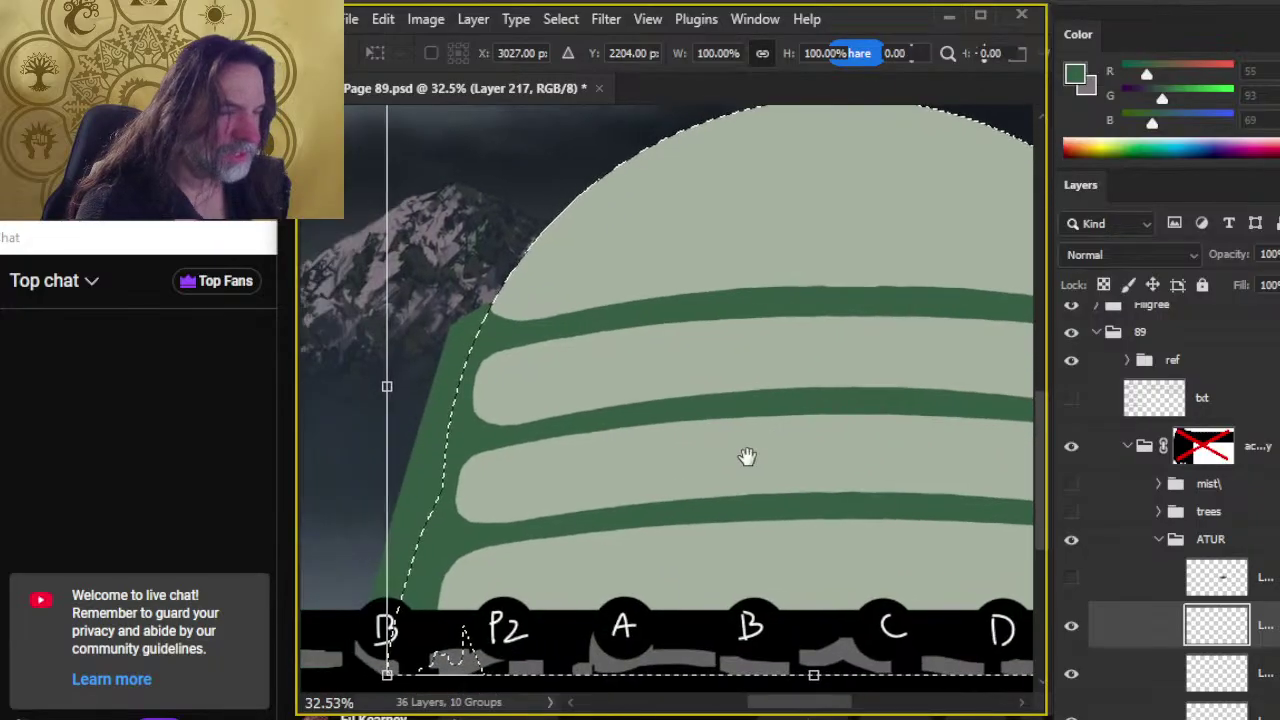
left_click_drag(747, 456, 740, 458)
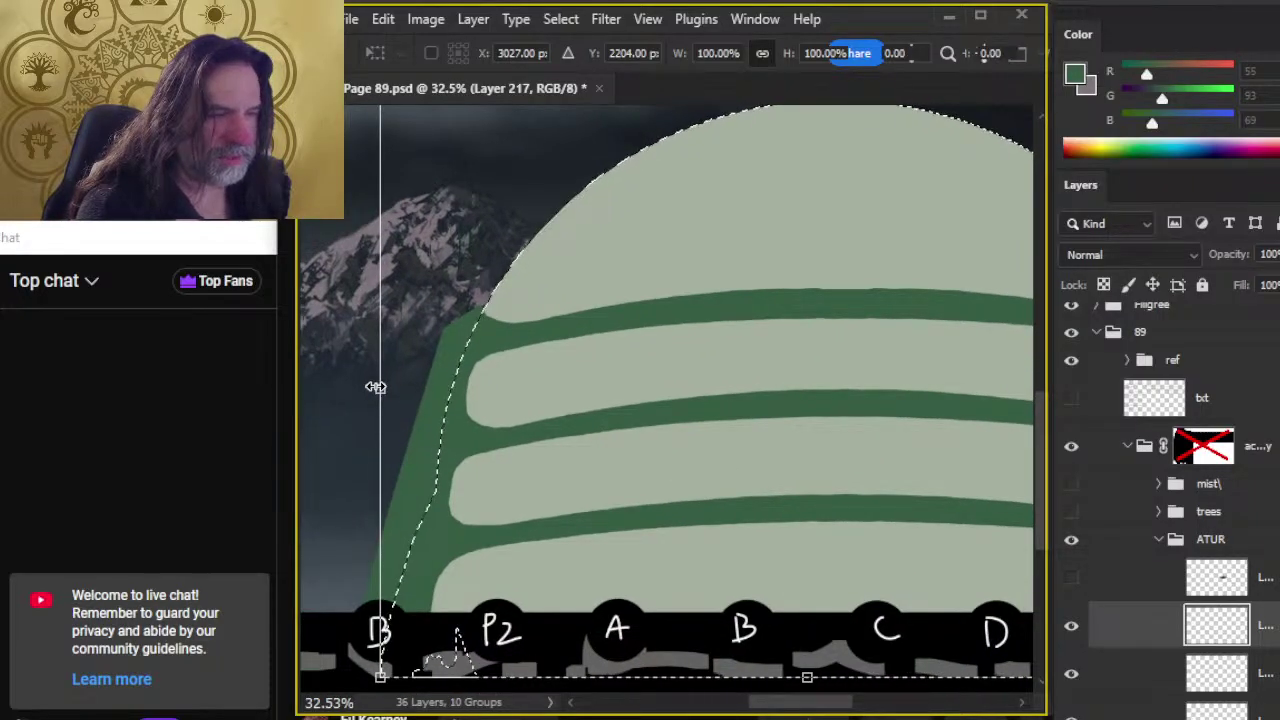
left_click_drag(375, 387, 419, 390)
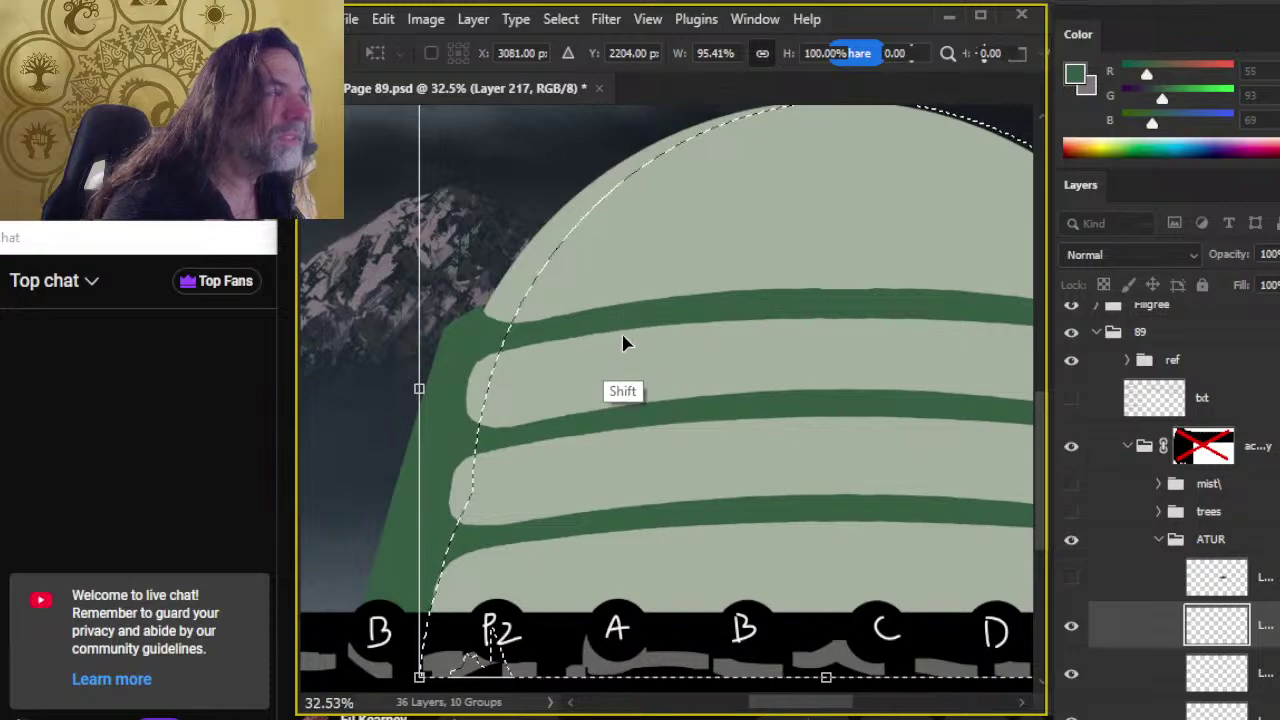
left_click_drag(419, 389, 803, 446)
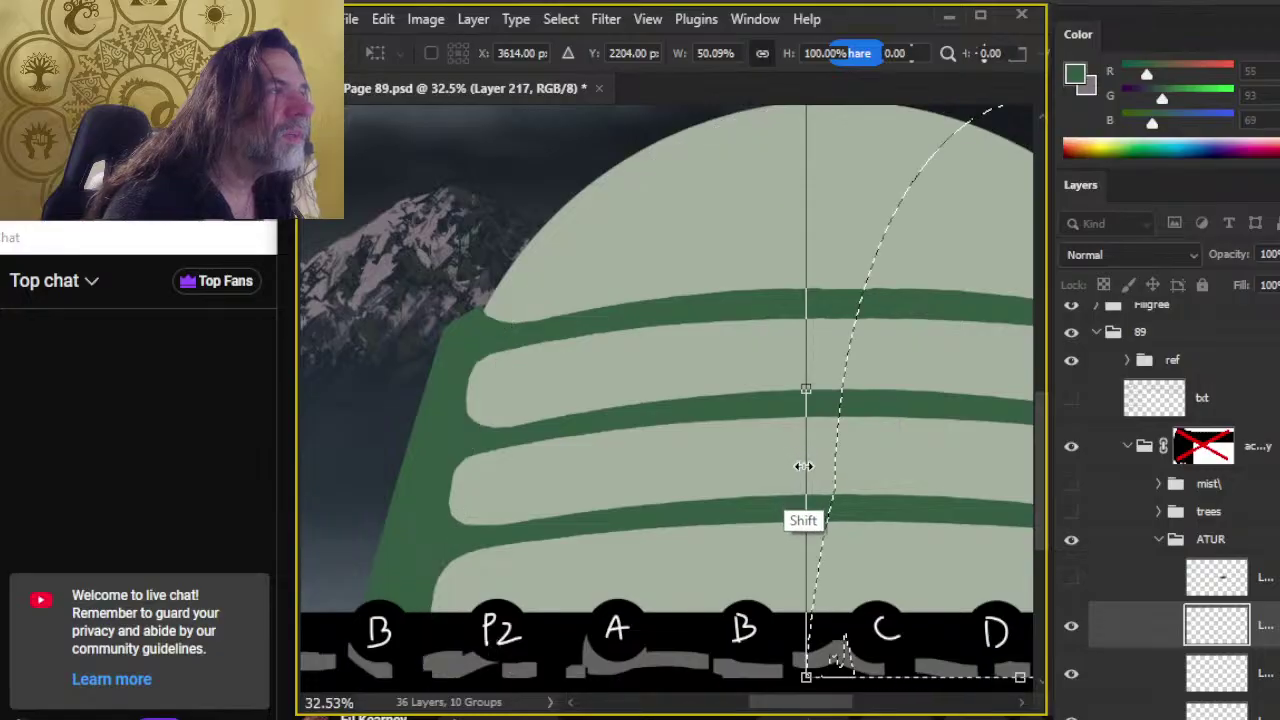
Step: Centre the narrowed selection outline on the dome with its peak at the dome's top, and apply the transformation
left_click_drag(838, 538, 643, 546)
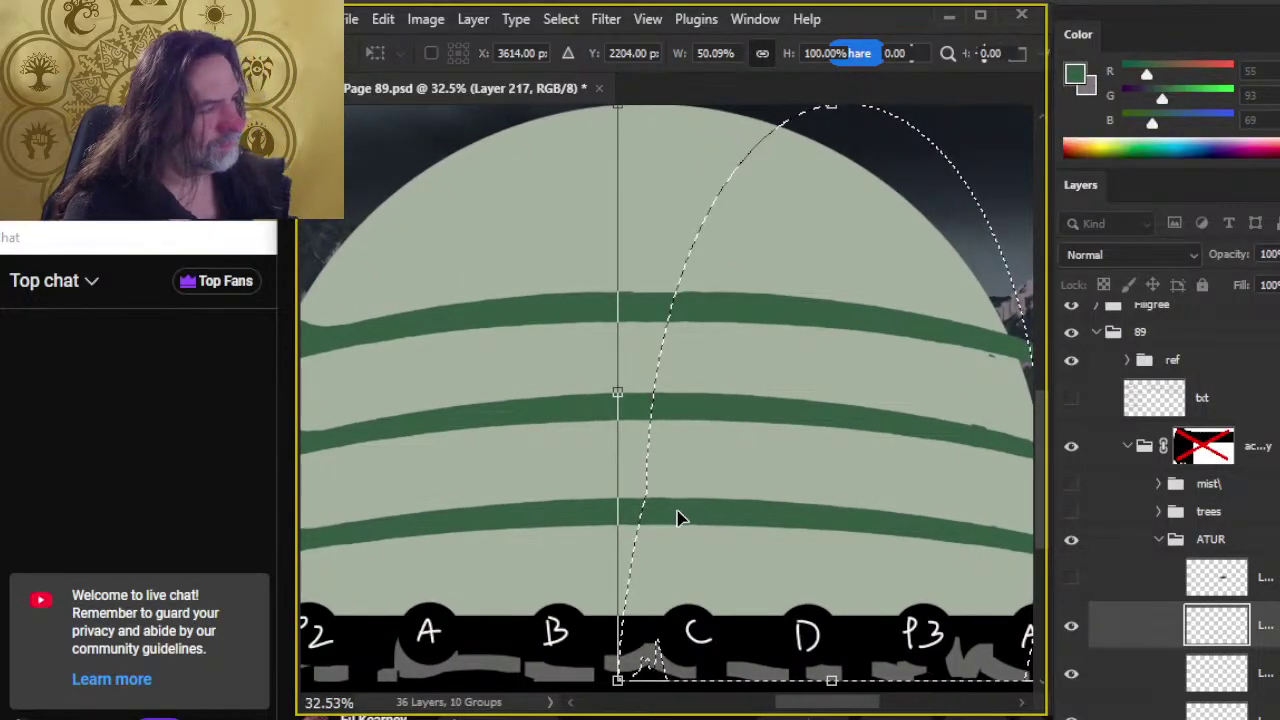
scroll(712, 517, "up", 2)
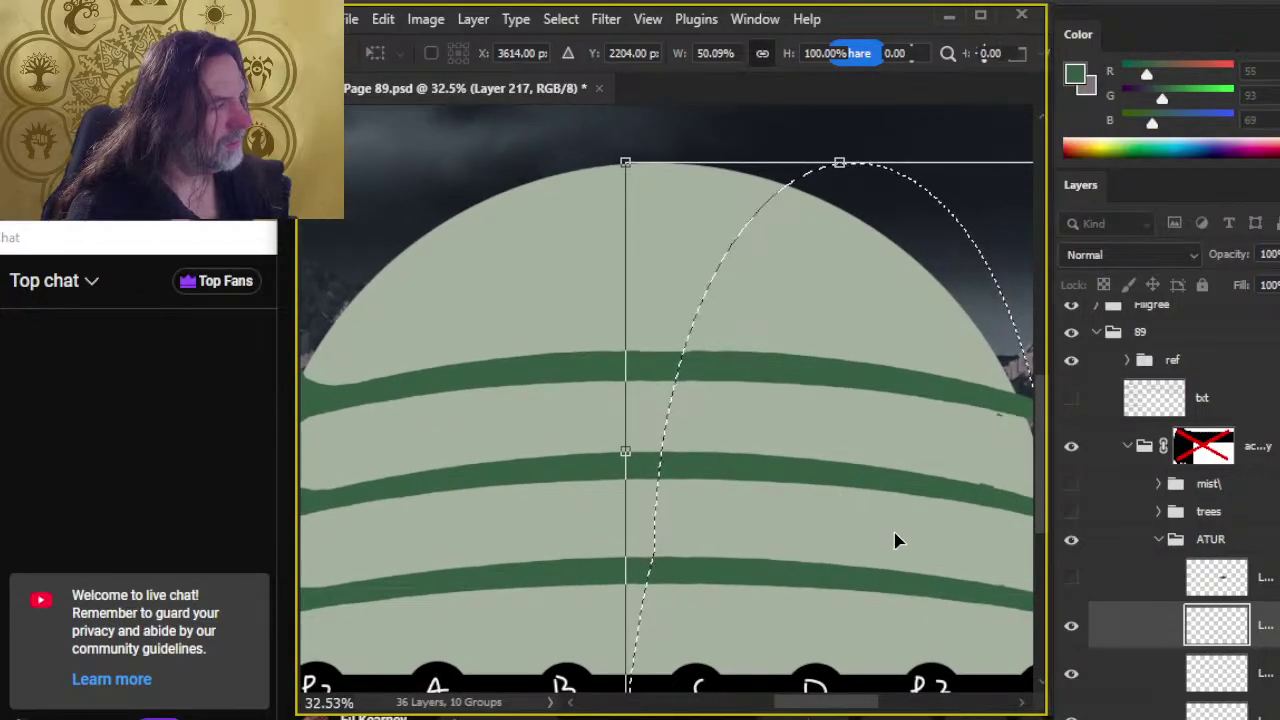
key("shift")
left_click_drag(893, 535, 787, 560)
key("shift")
key("shift")
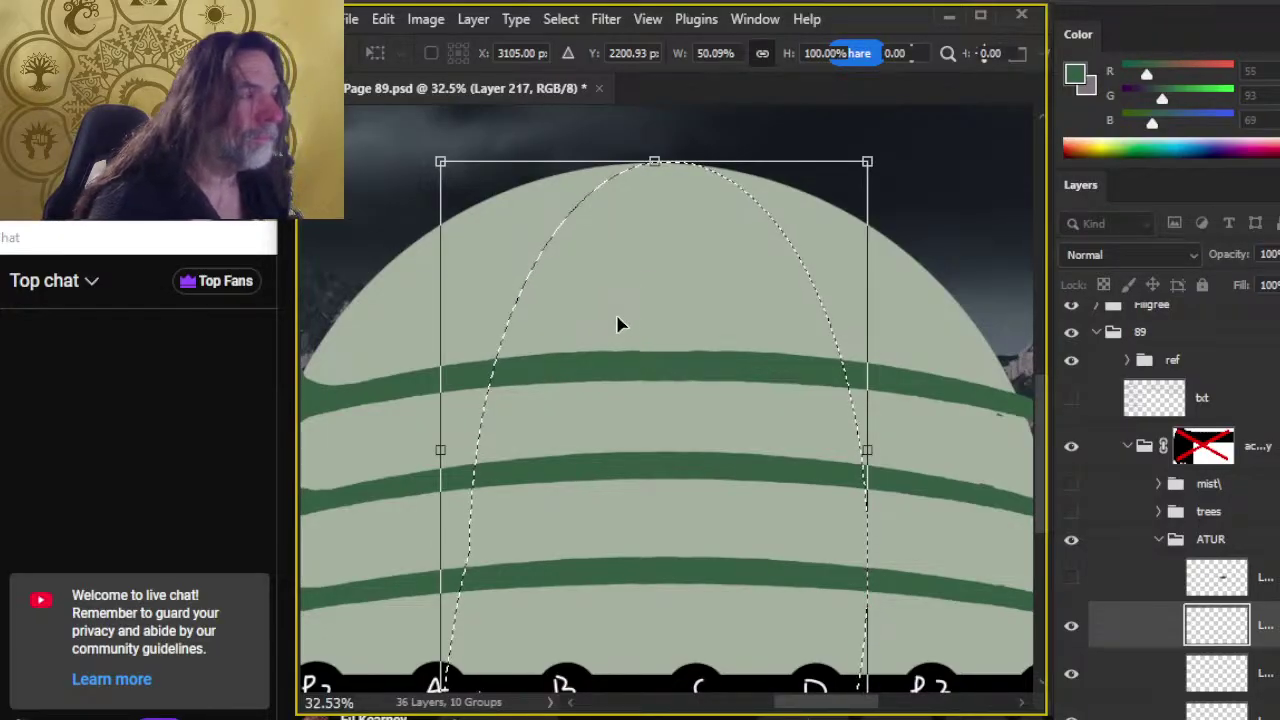
key("Return")
key("l")
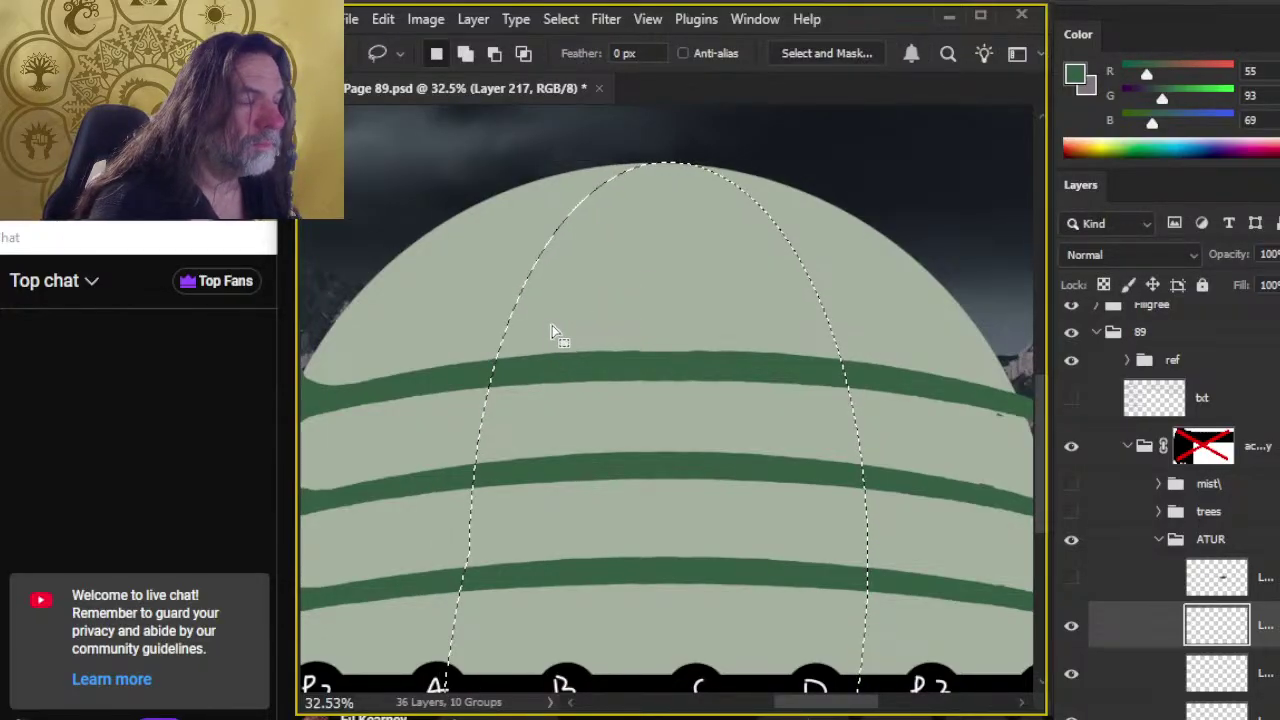
Step: Fill the narrowed selection on Layer 217 with the dark green foreground colour using the Paint Bucket
key("g")
left_click(634, 348)
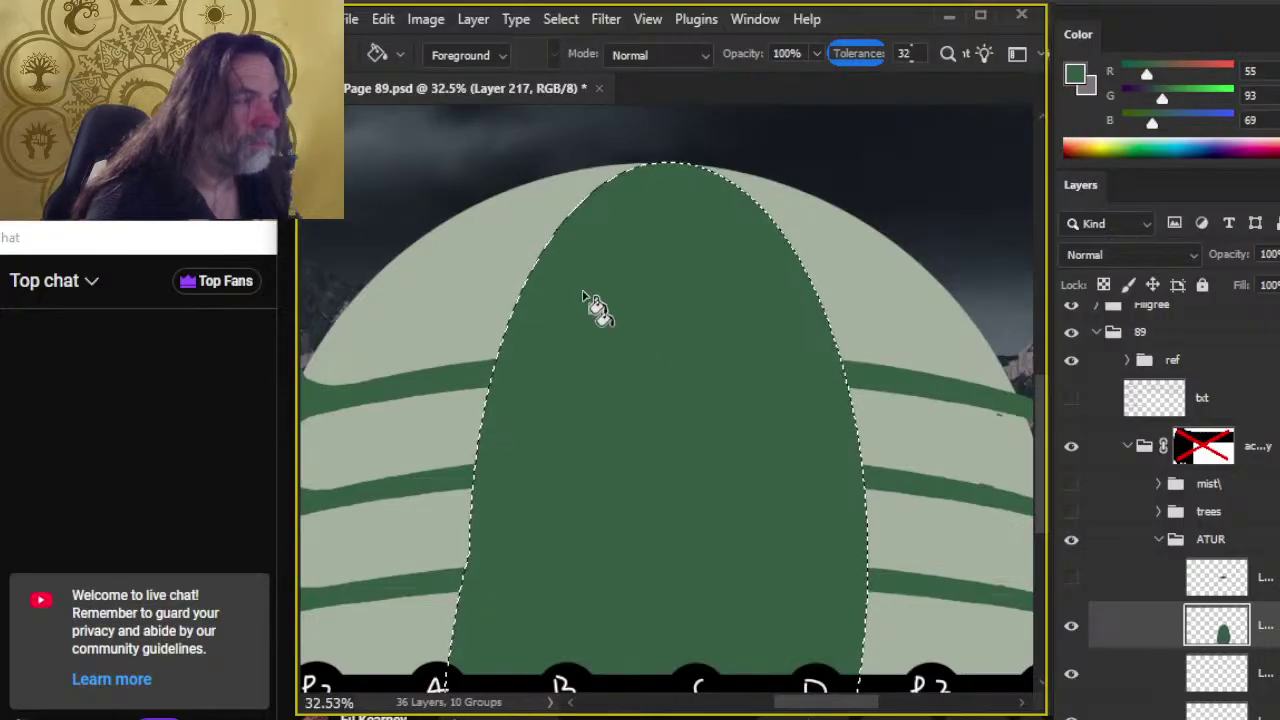
left_click(428, 20)
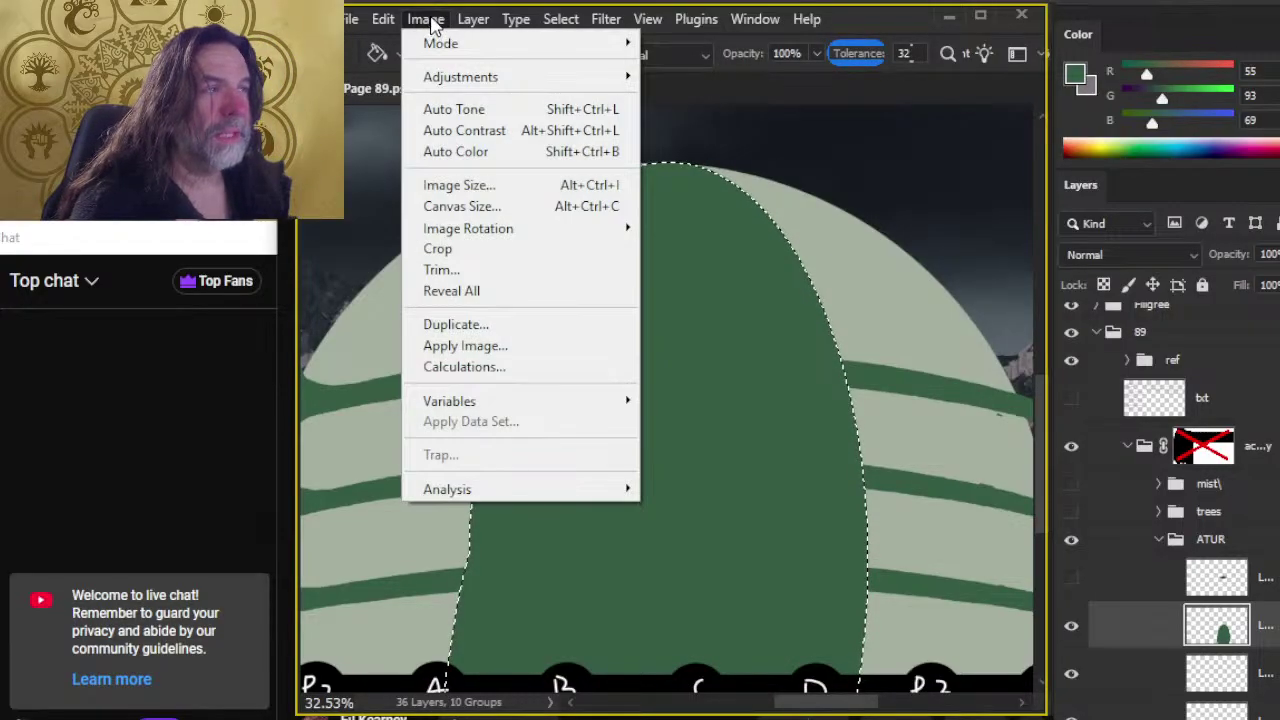
left_click(466, 100)
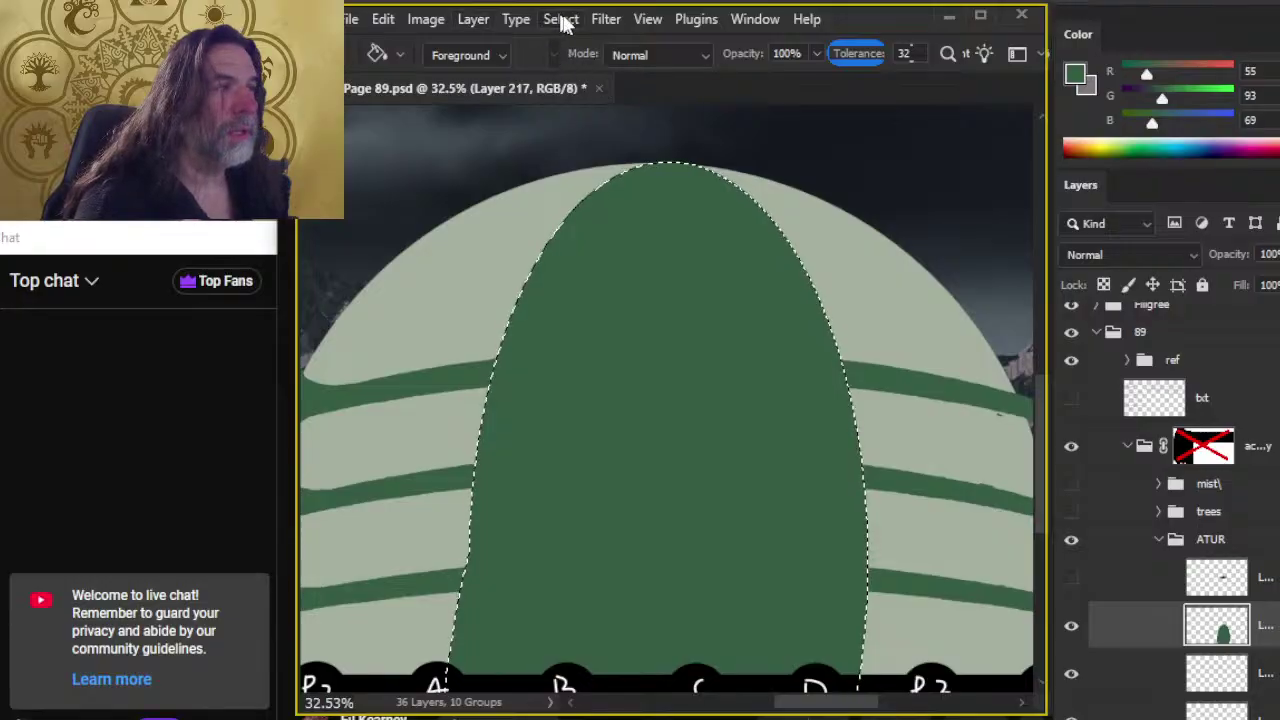
Step: Try contracting the selection around the green shape by 8 pixels
left_click(561, 20)
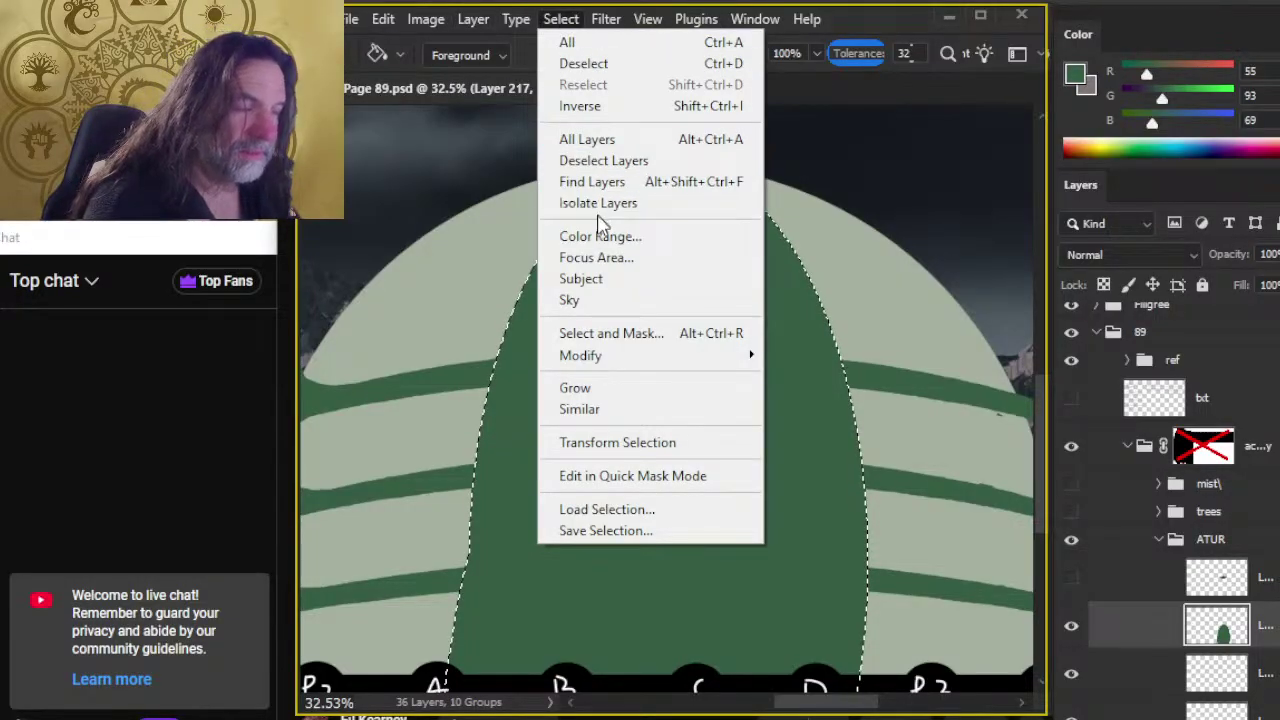
mouse_move(597, 358)
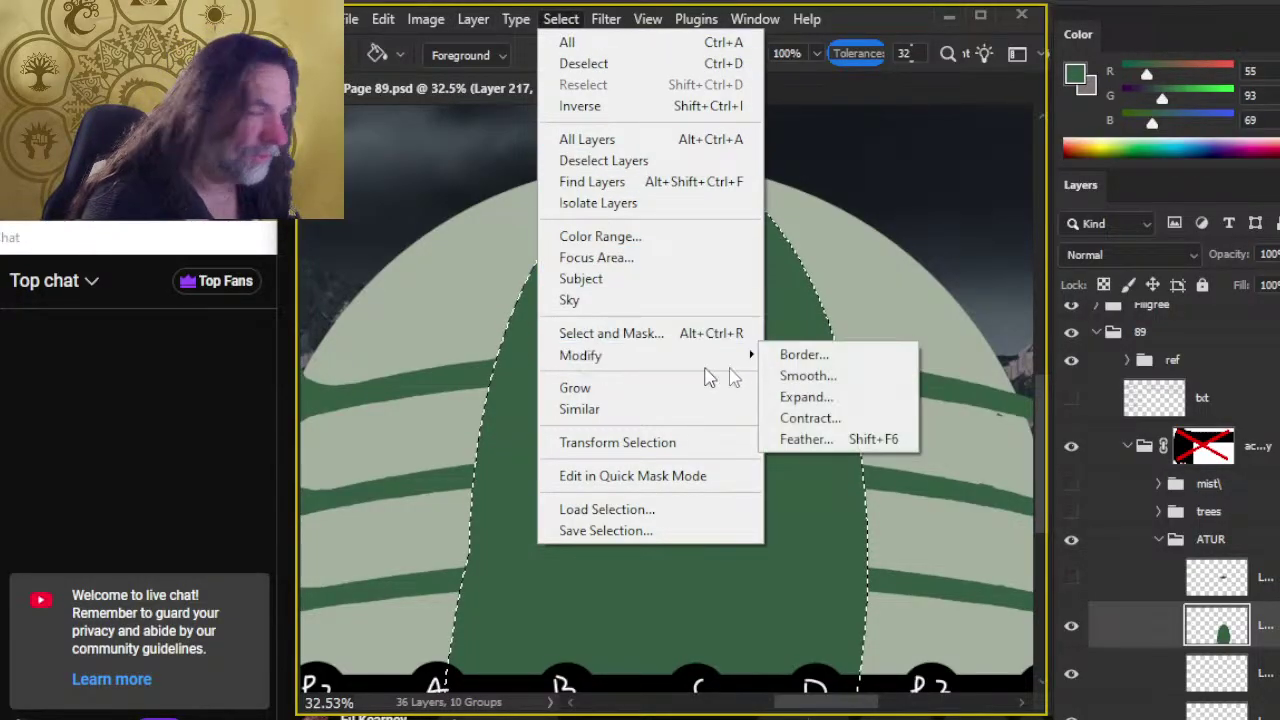
left_click(832, 418)
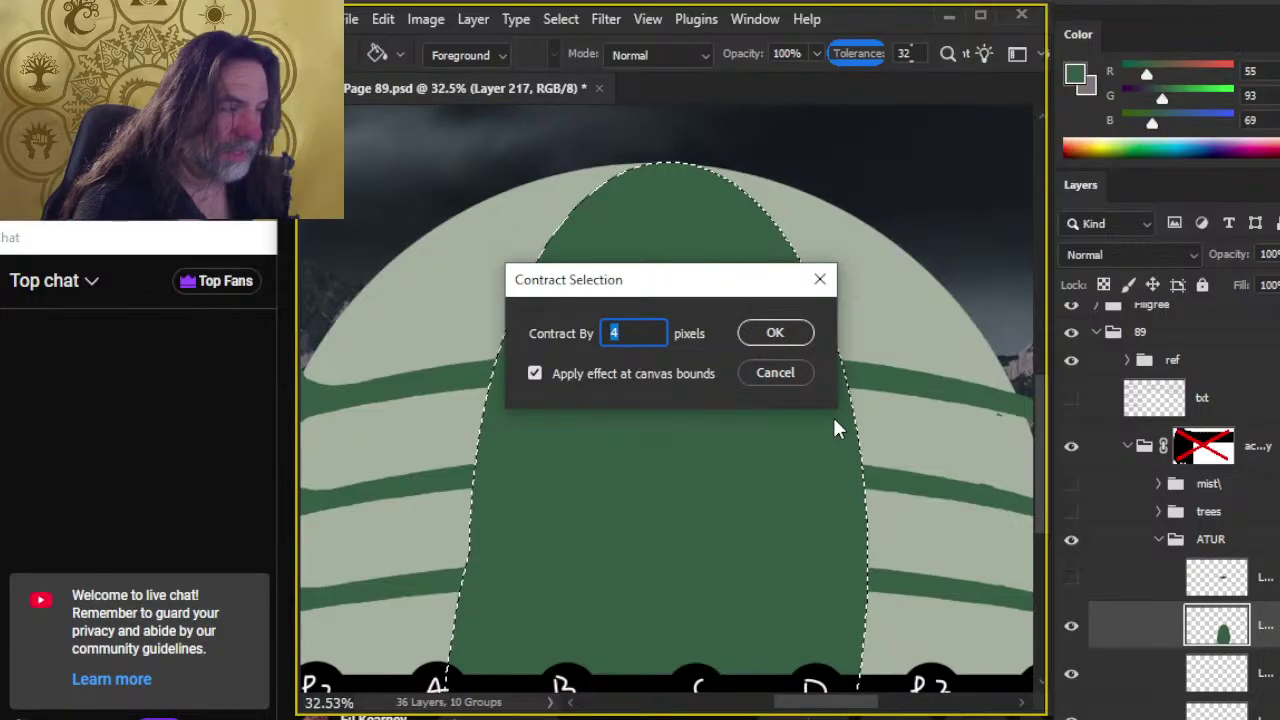
type("8")
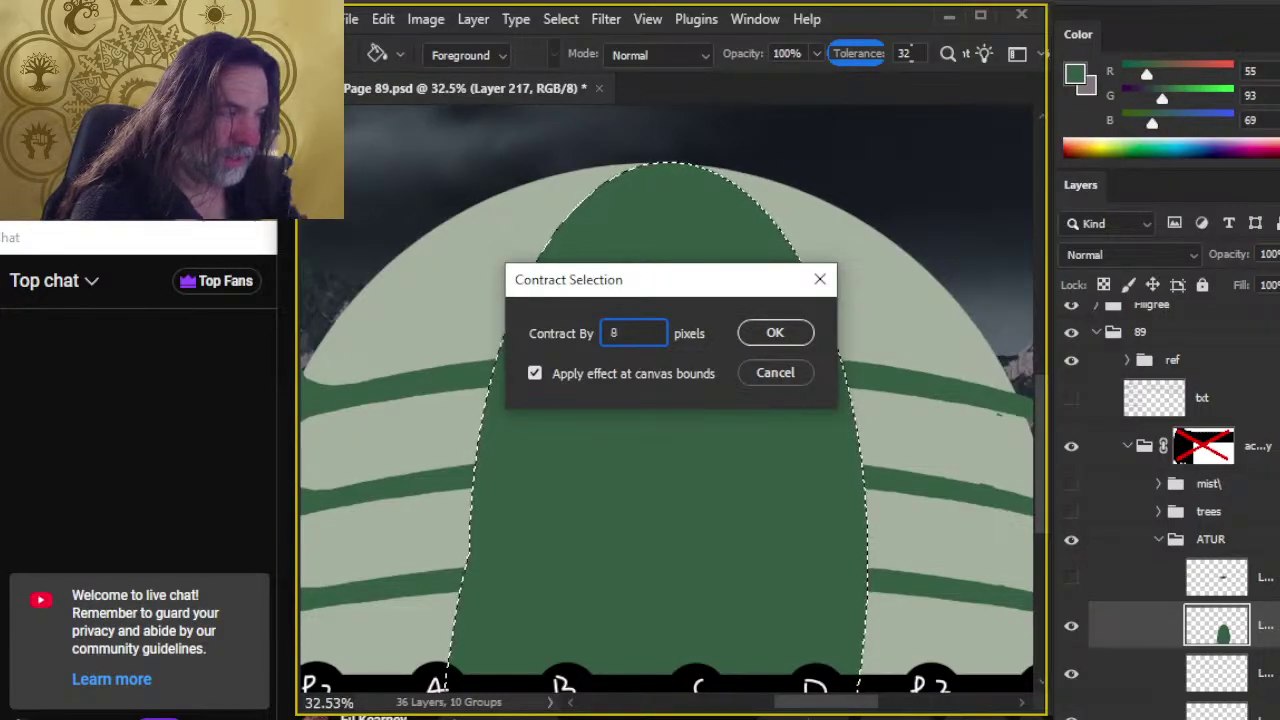
key("Return")
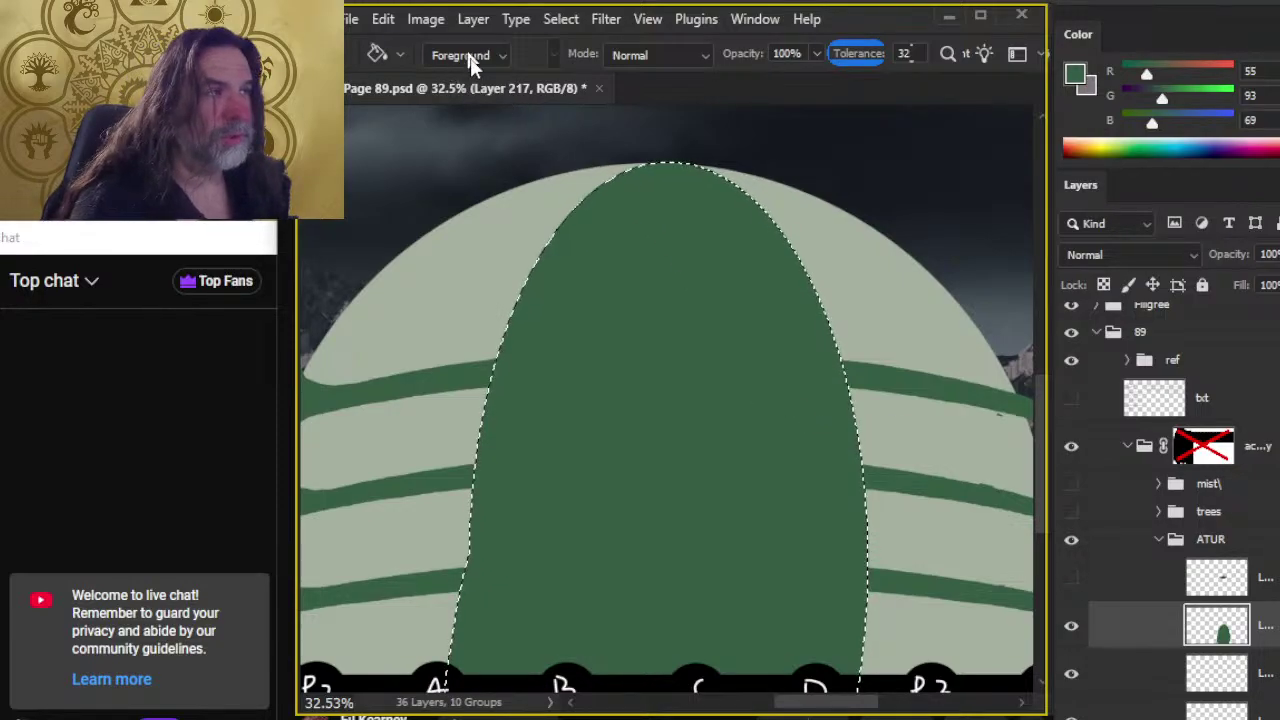
Step: Try contracting the selection around the green shape by 20 pixels
left_click(559, 20)
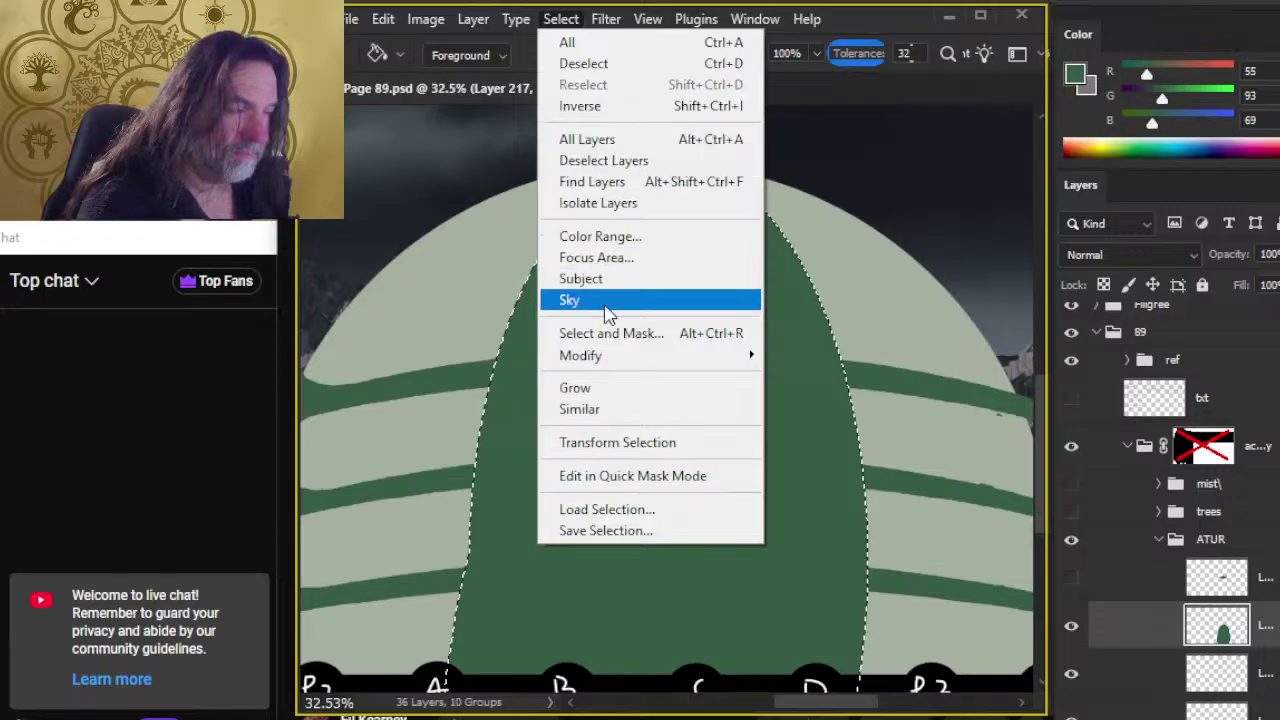
mouse_move(610, 358)
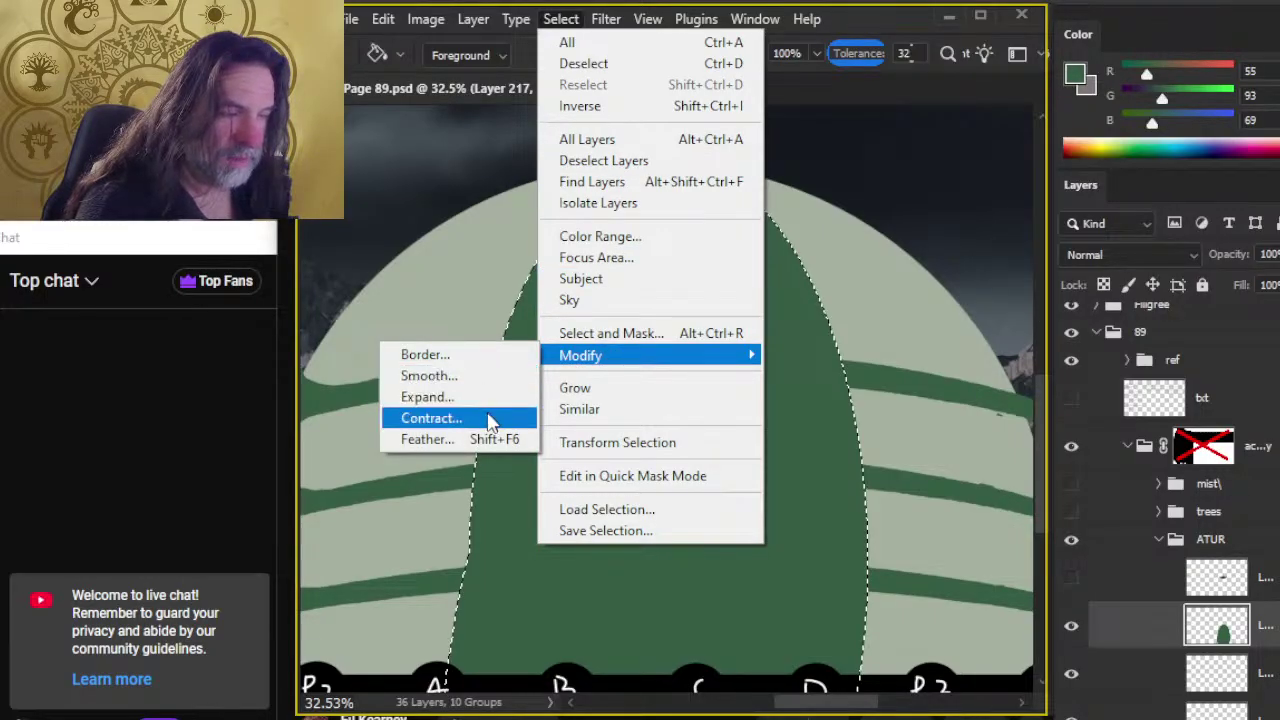
left_click(483, 413)
type("20")
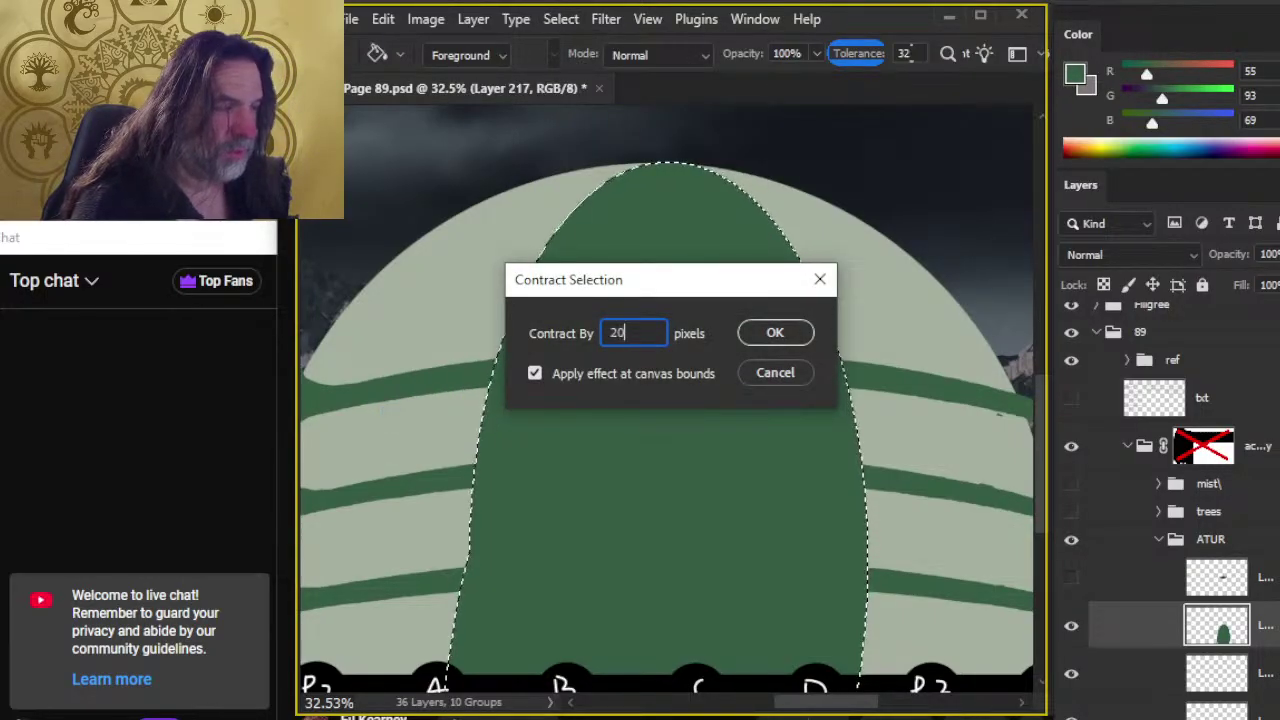
key("Return")
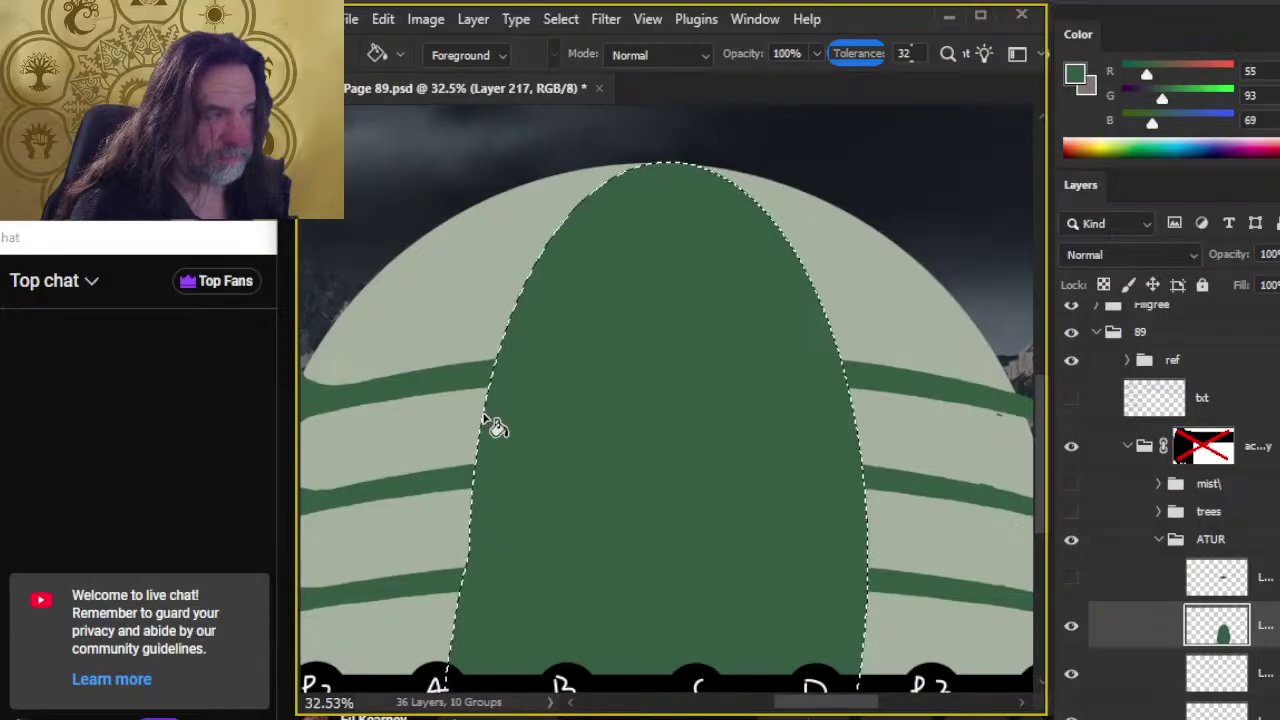
Step: Contract the selection by 50 pixels and delete the green fill inside it, leaving a curved rib outline over the dome
left_click(561, 19)
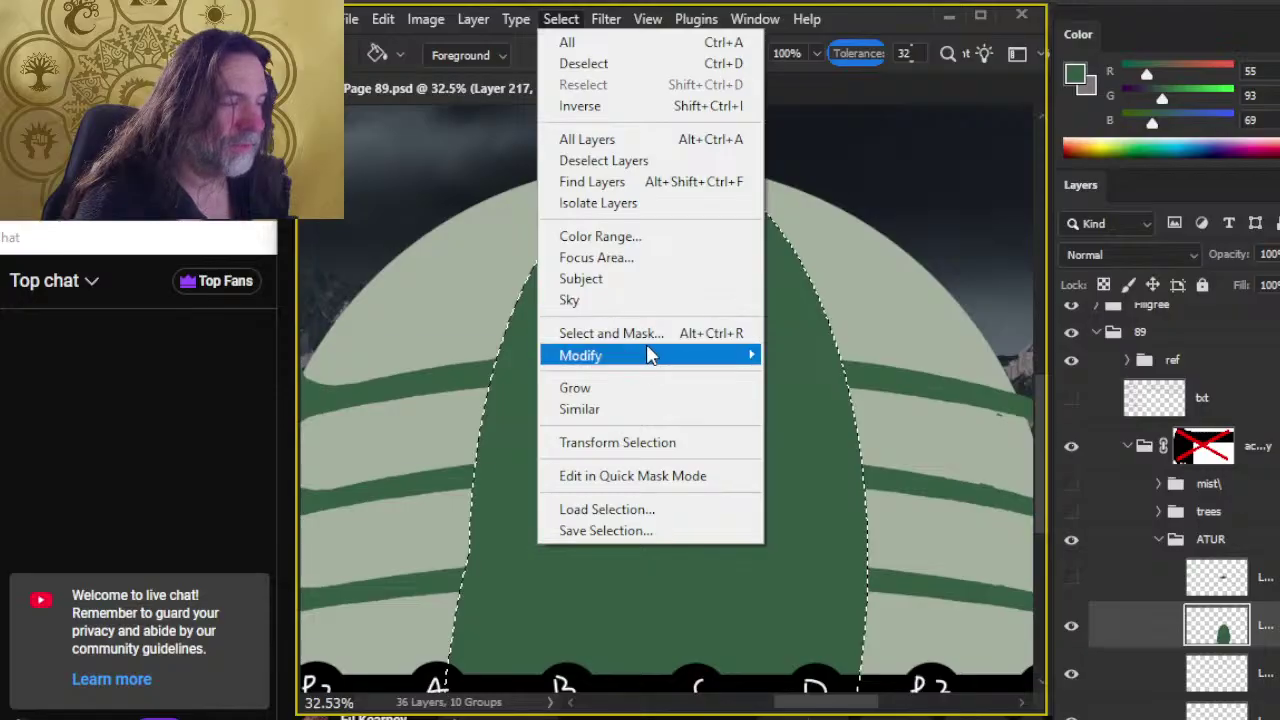
mouse_move(640, 362)
left_click(480, 420)
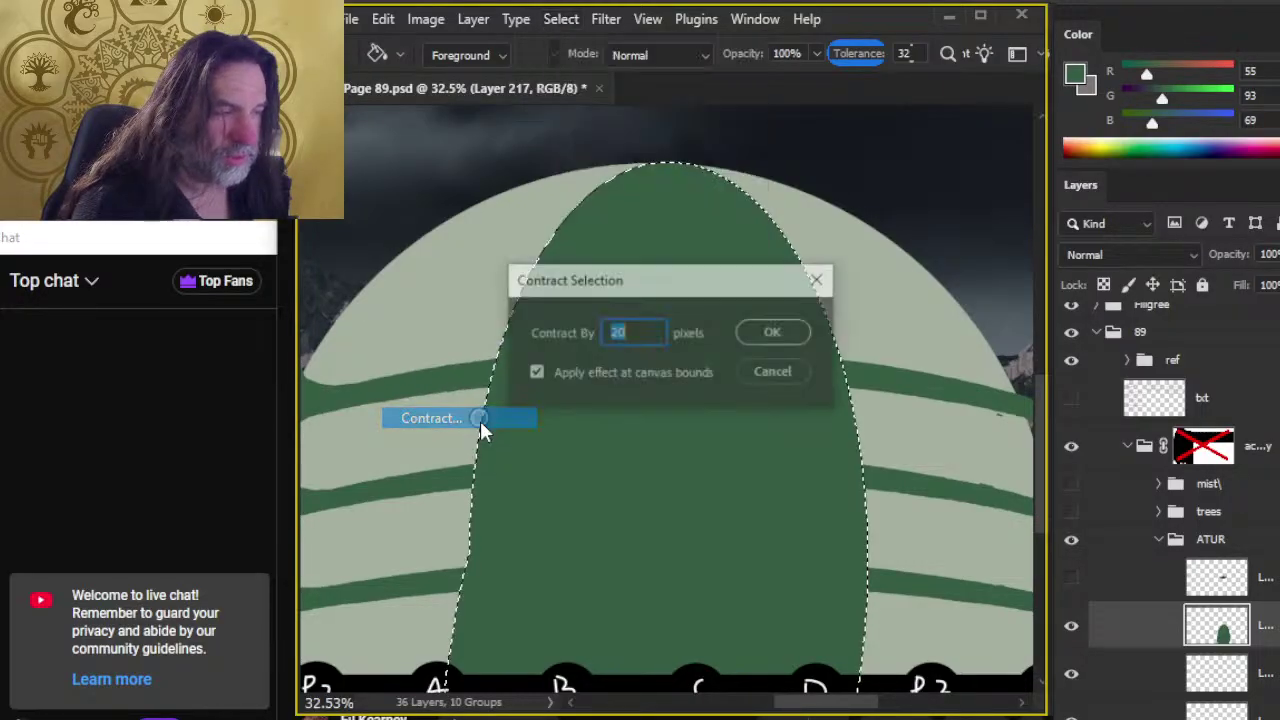
type("50")
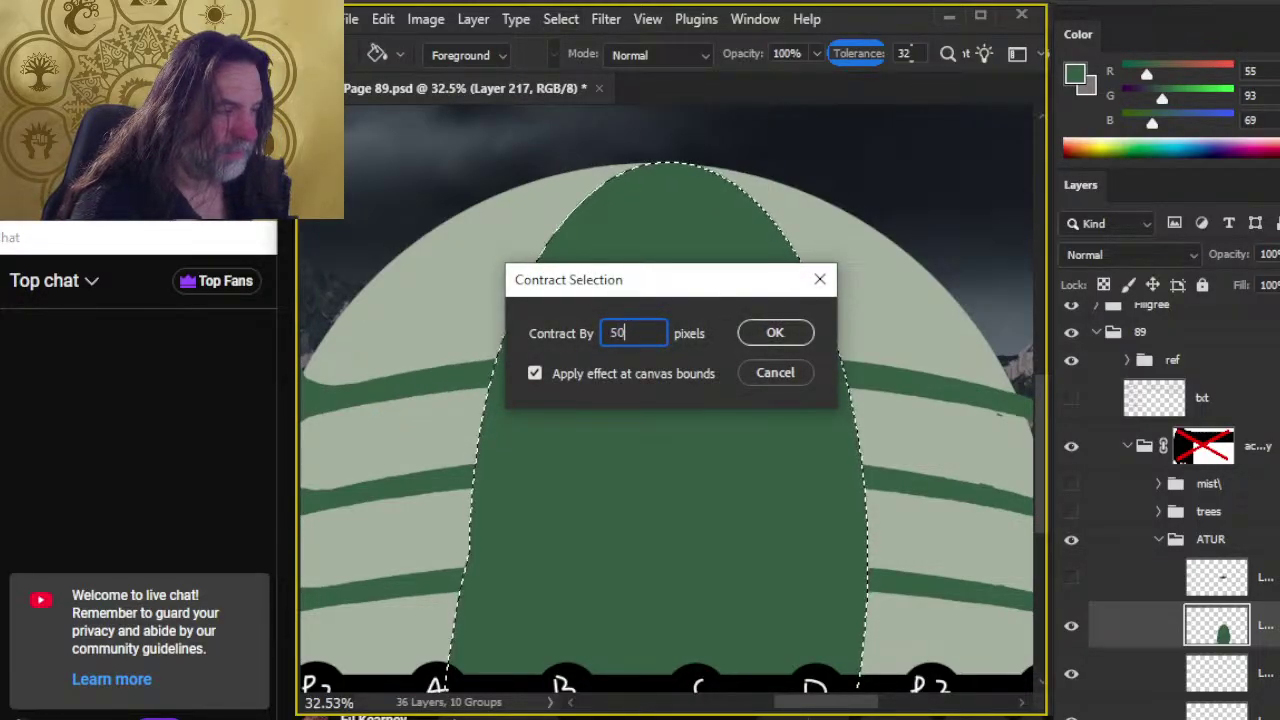
key("Return")
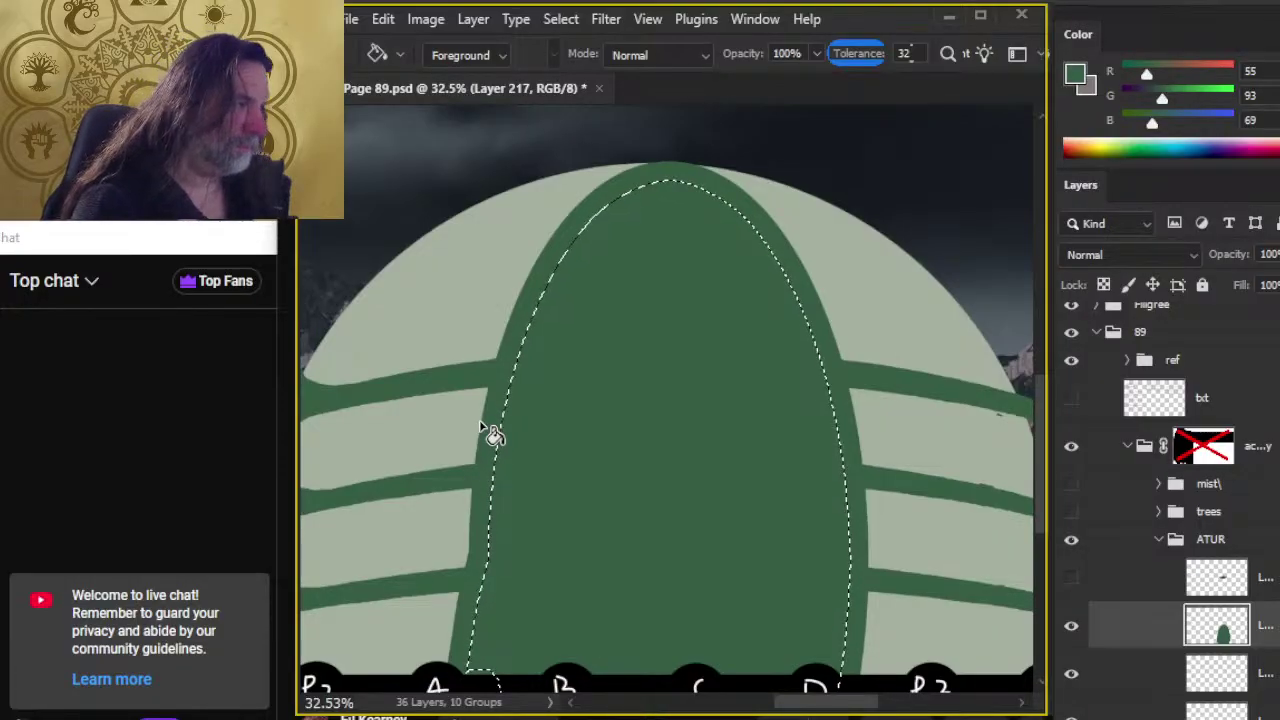
key("Delete")
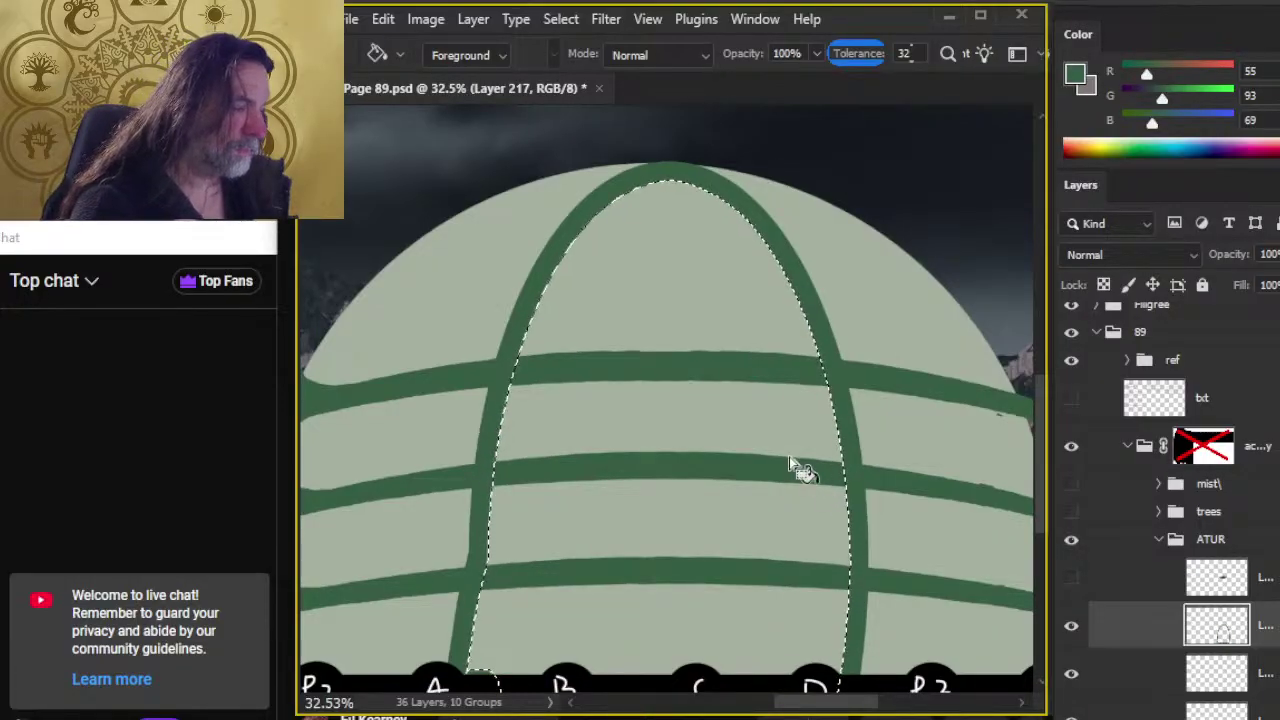
Step: Deselect the area inside the rib outline and try shifting the rib slightly up on the dome before returning it to its place
key("m")
key("ctrl+d")
key("v")
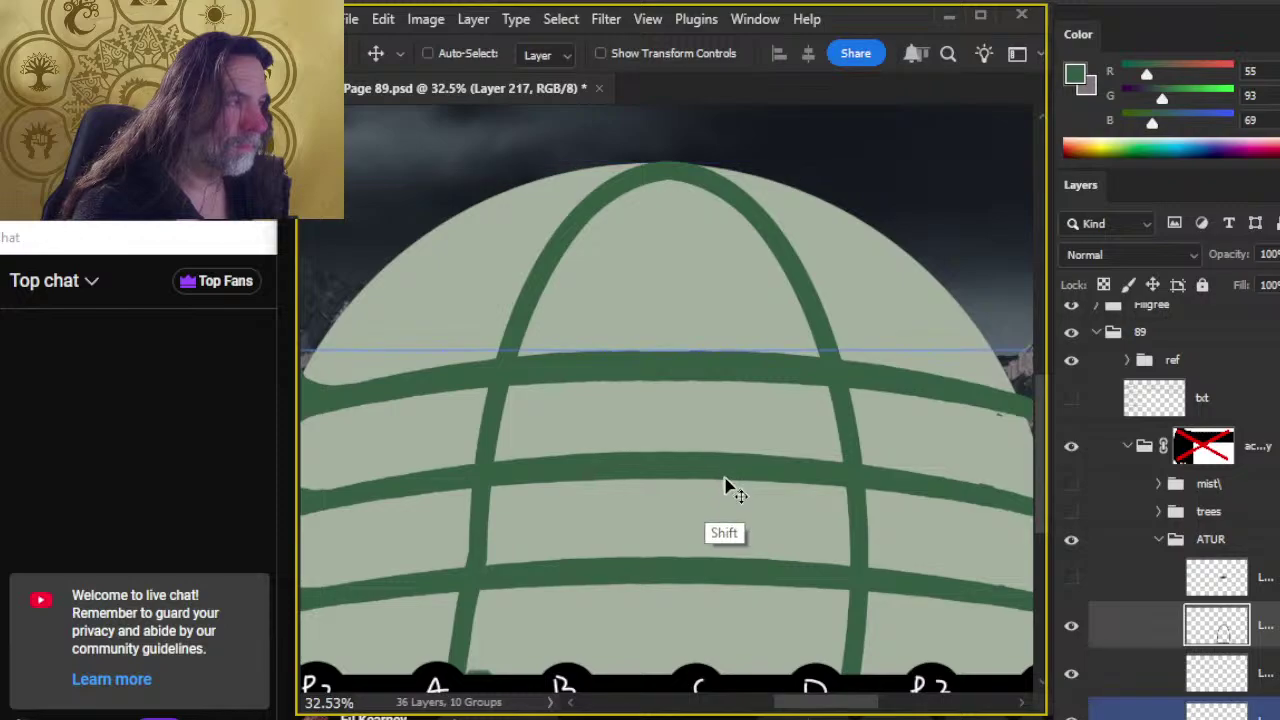
mouse_move(729, 493)
left_mouse_down()
mouse_move(731, 471)
mouse_move(733, 483)
left_mouse_up()
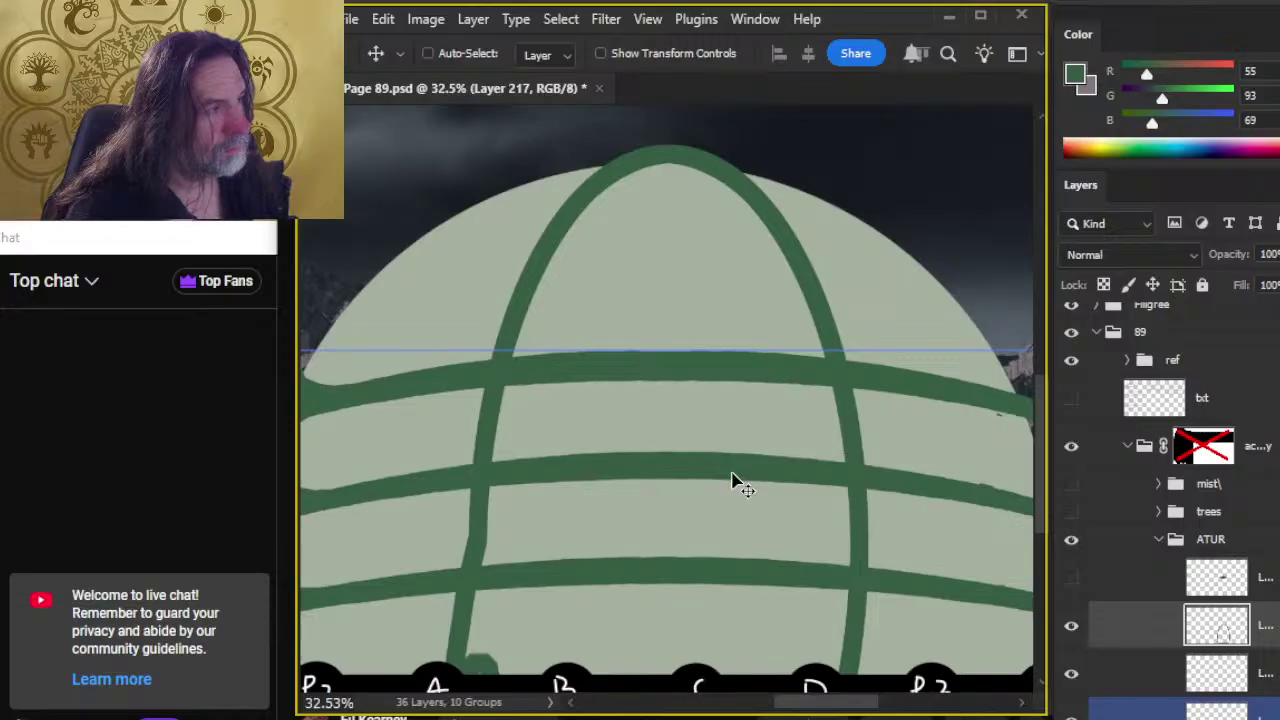
left_click_drag(733, 483, 737, 490)
Step: Apply a Perspective transform to the rib on Layer 217, pulling its upper corners inward to narrow the top
key("l")
right_click(606, 290)
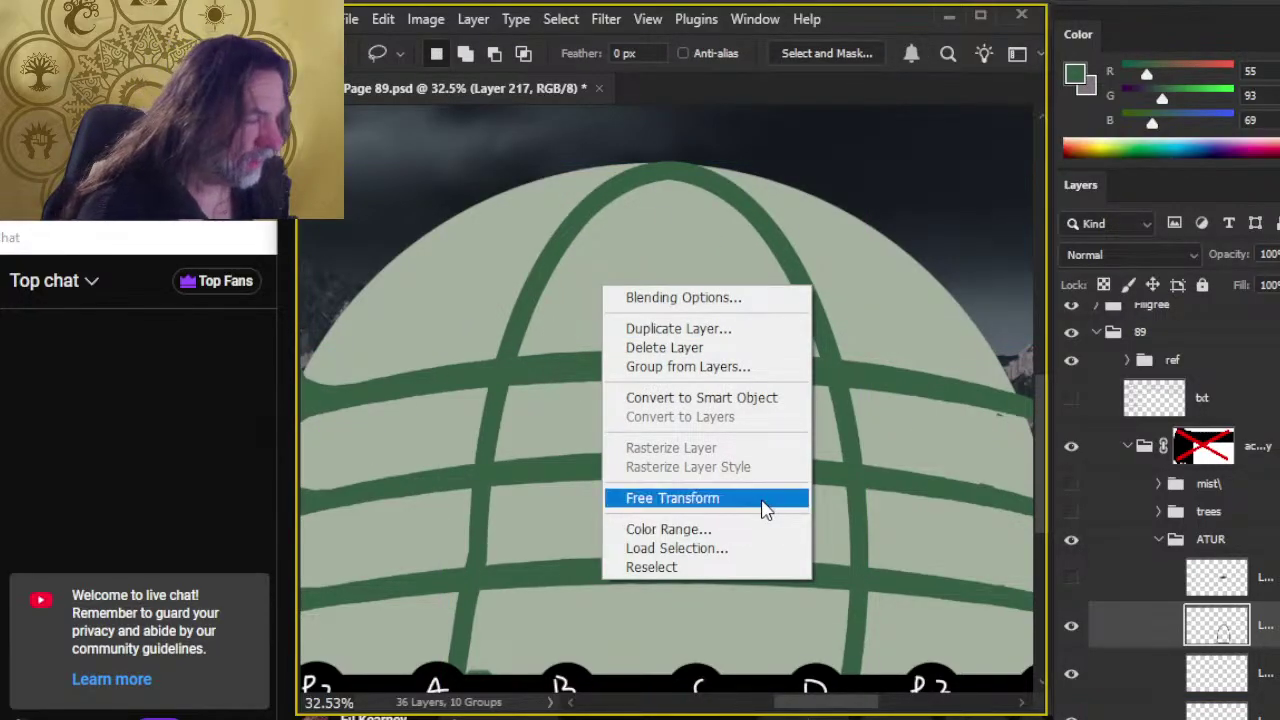
left_click(749, 500)
right_click(703, 302)
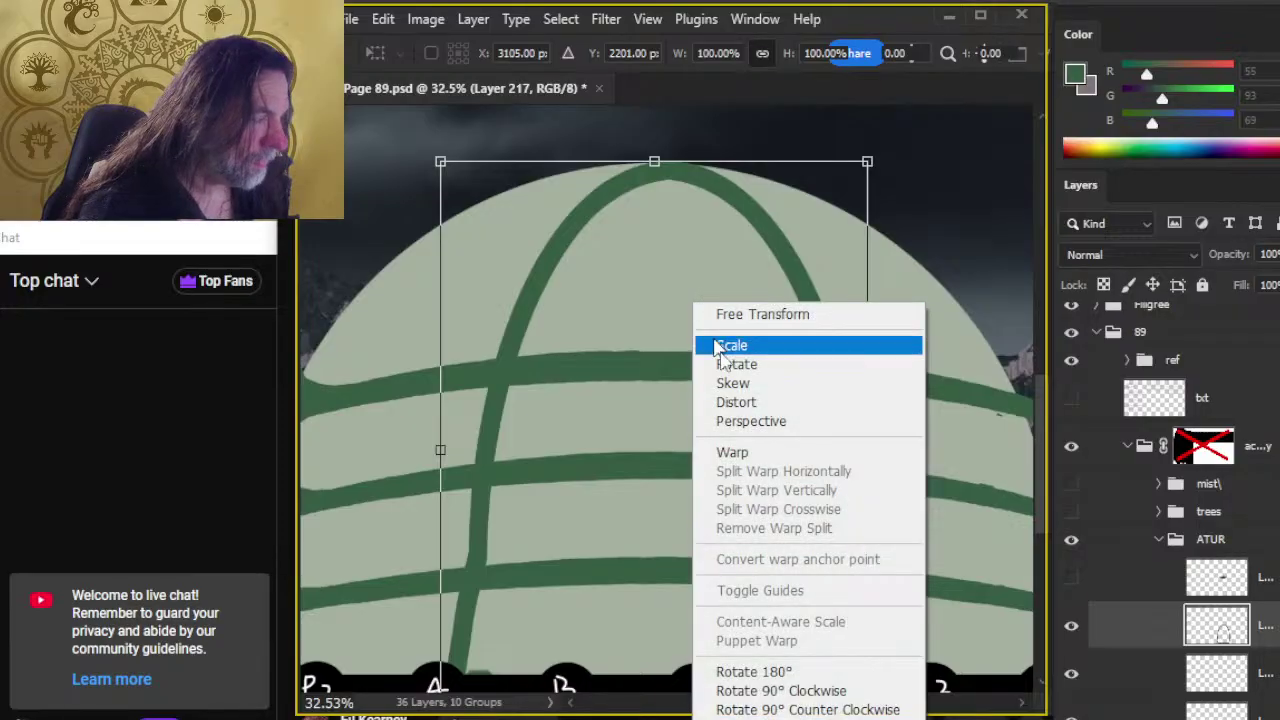
left_click(765, 428)
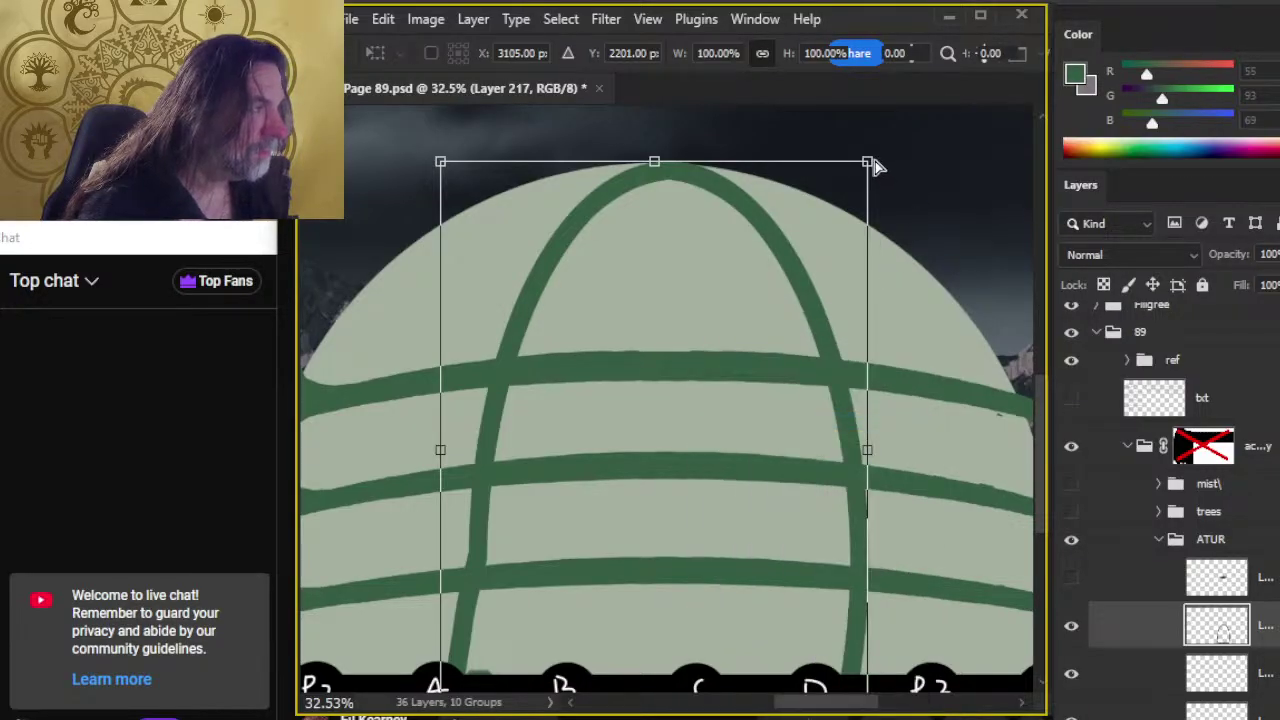
left_click_drag(876, 167, 722, 157)
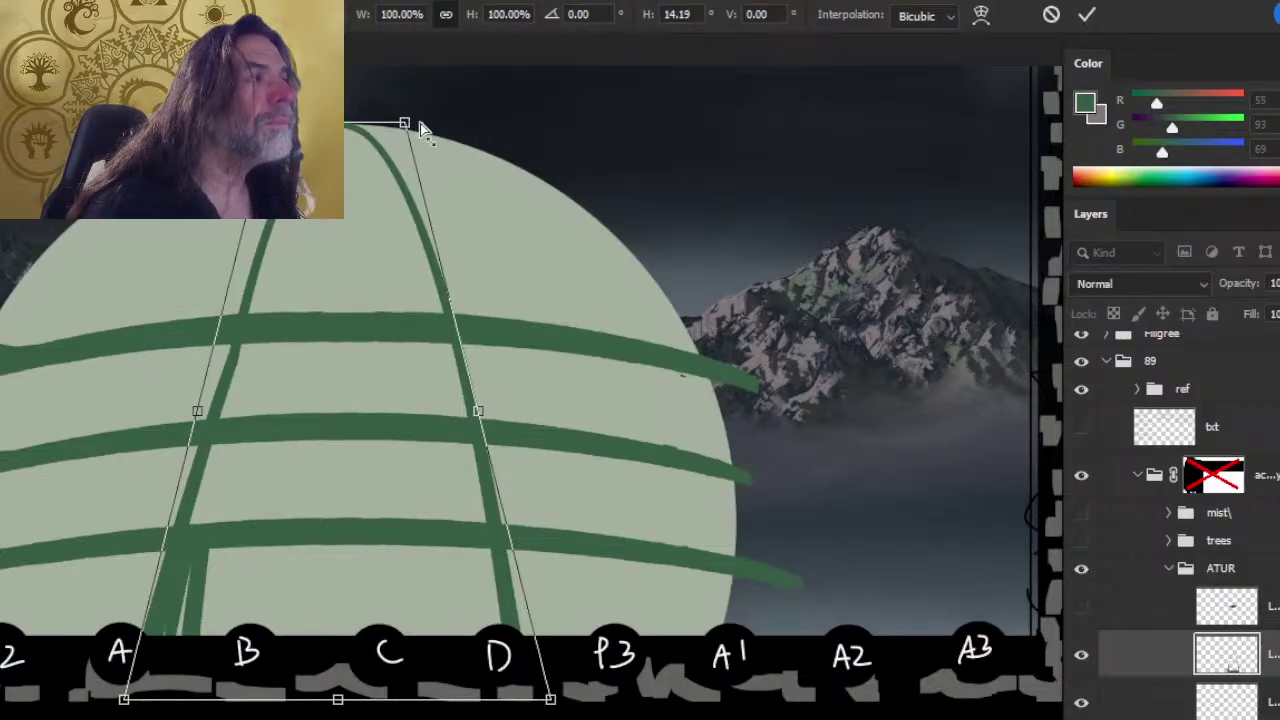
Step: Pull the rib's upper corner slightly further in and up, and set the horizontal skew to 15 degrees
mouse_move(424, 130)
left_mouse_down()
mouse_move(550, 133)
mouse_move(588, 152)
mouse_move(436, 135)
mouse_move(402, 117)
left_mouse_up()
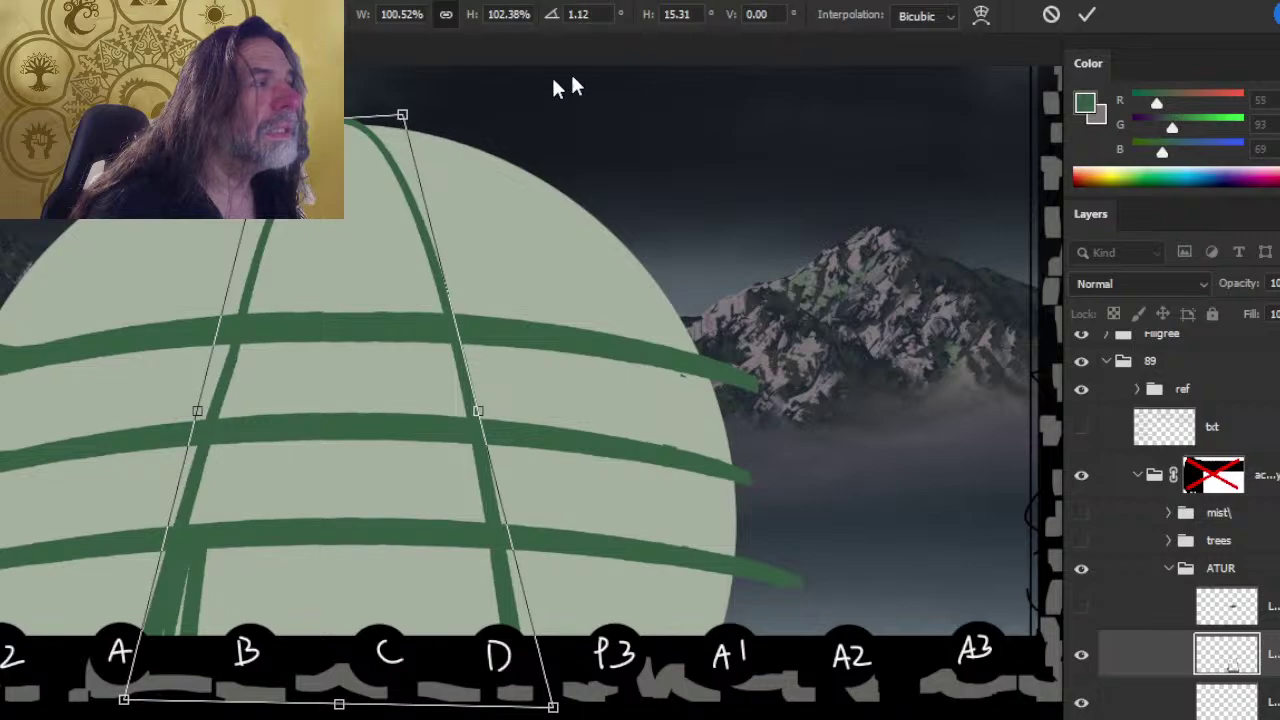
left_click(655, 15)
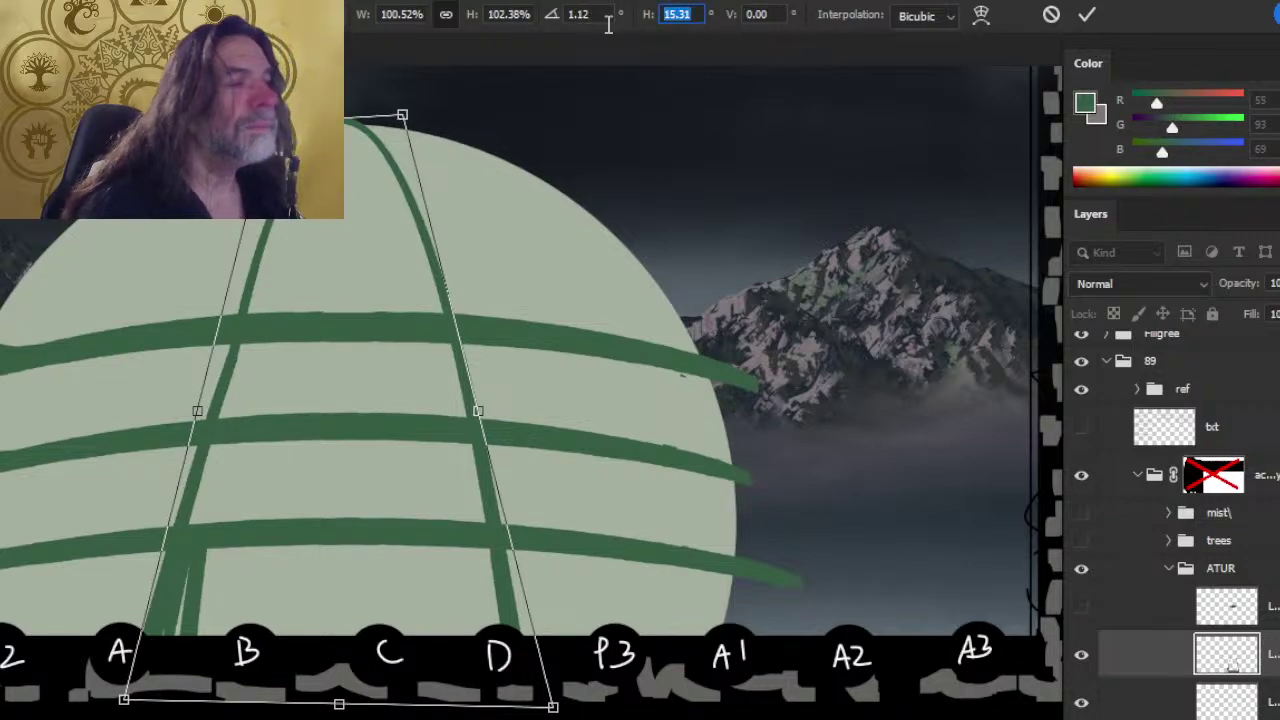
type("15")
key("Return")
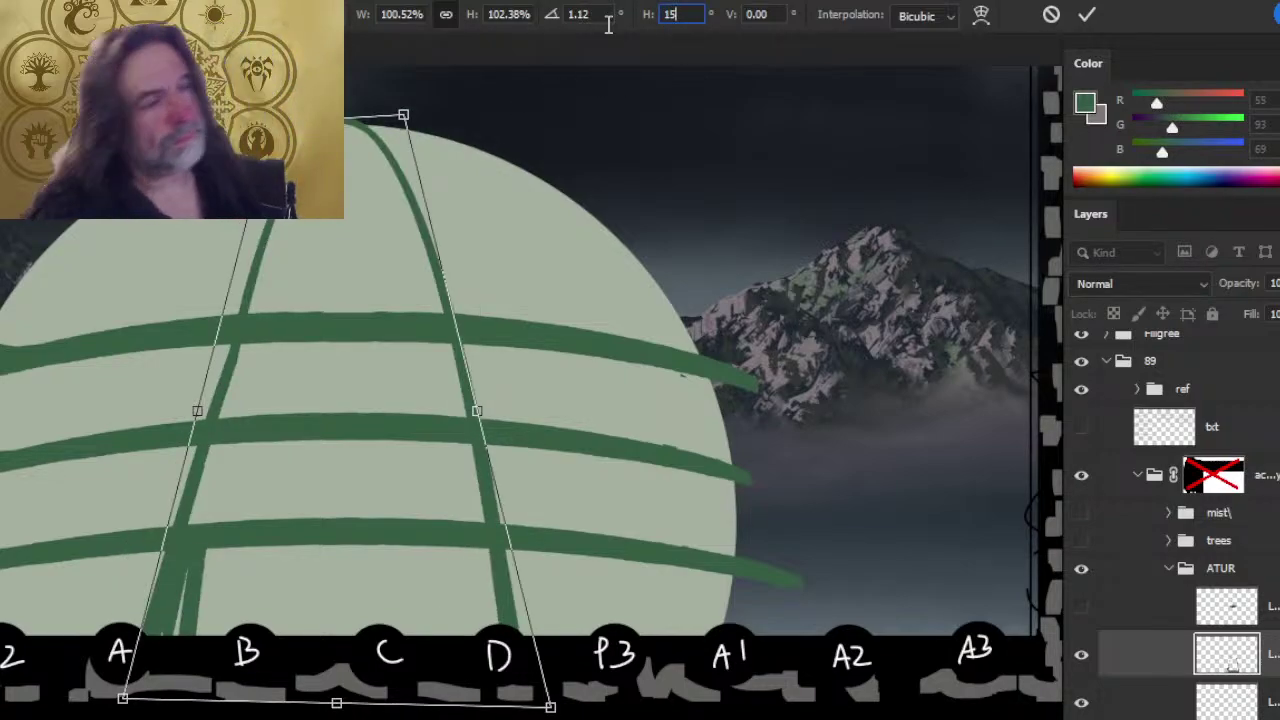
Step: Widen the top of the rib's perspective and set its linked width and height scale to 100%
left_click_drag(351, 384, 491, 364)
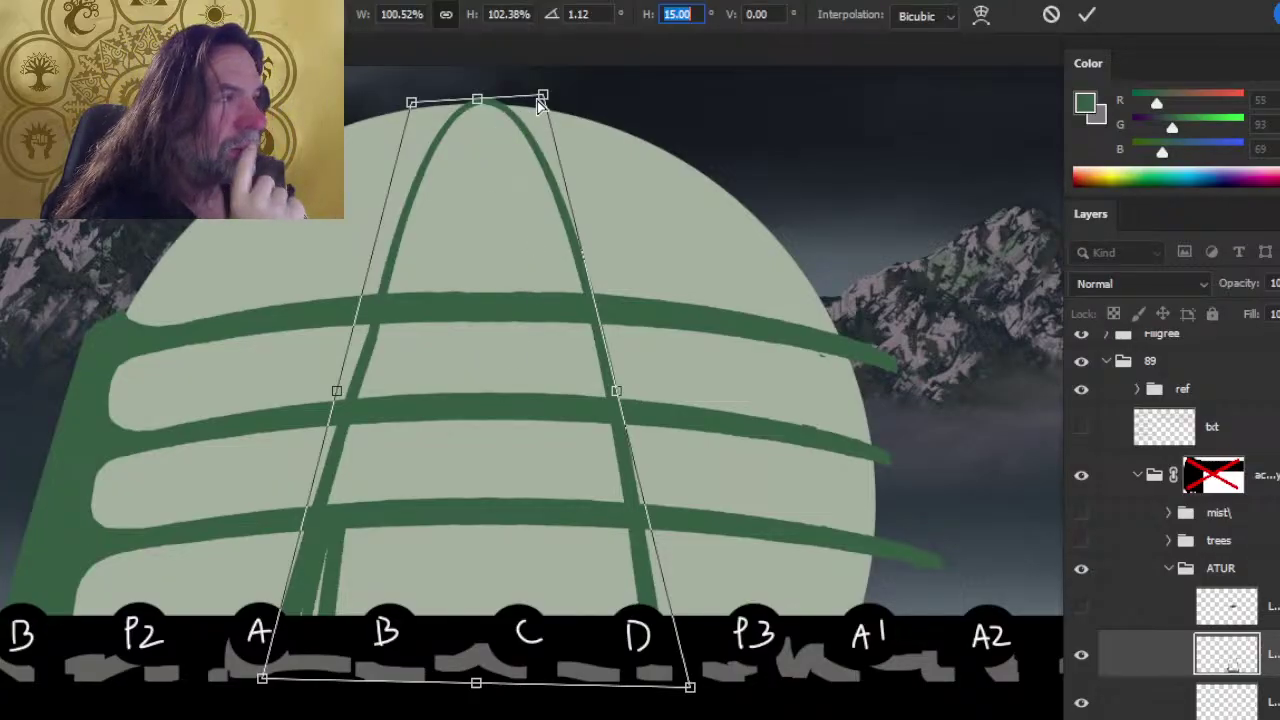
left_click_drag(548, 103, 590, 104)
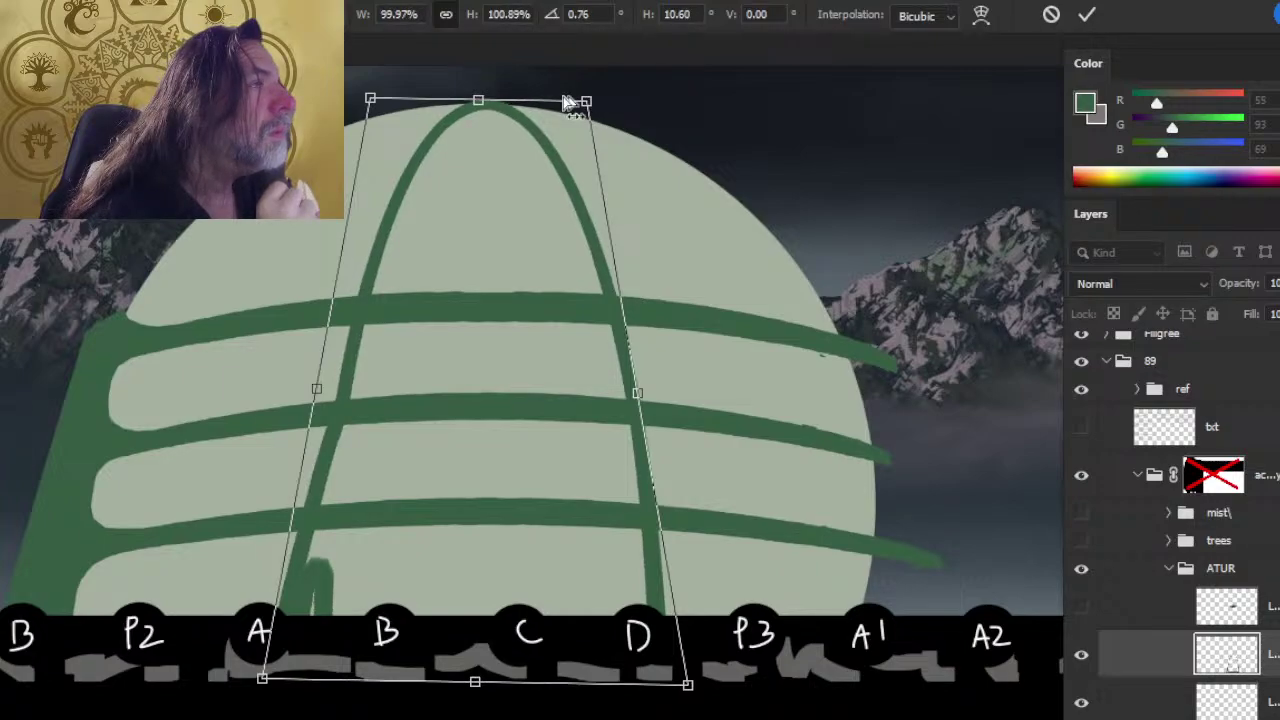
left_click(426, 14)
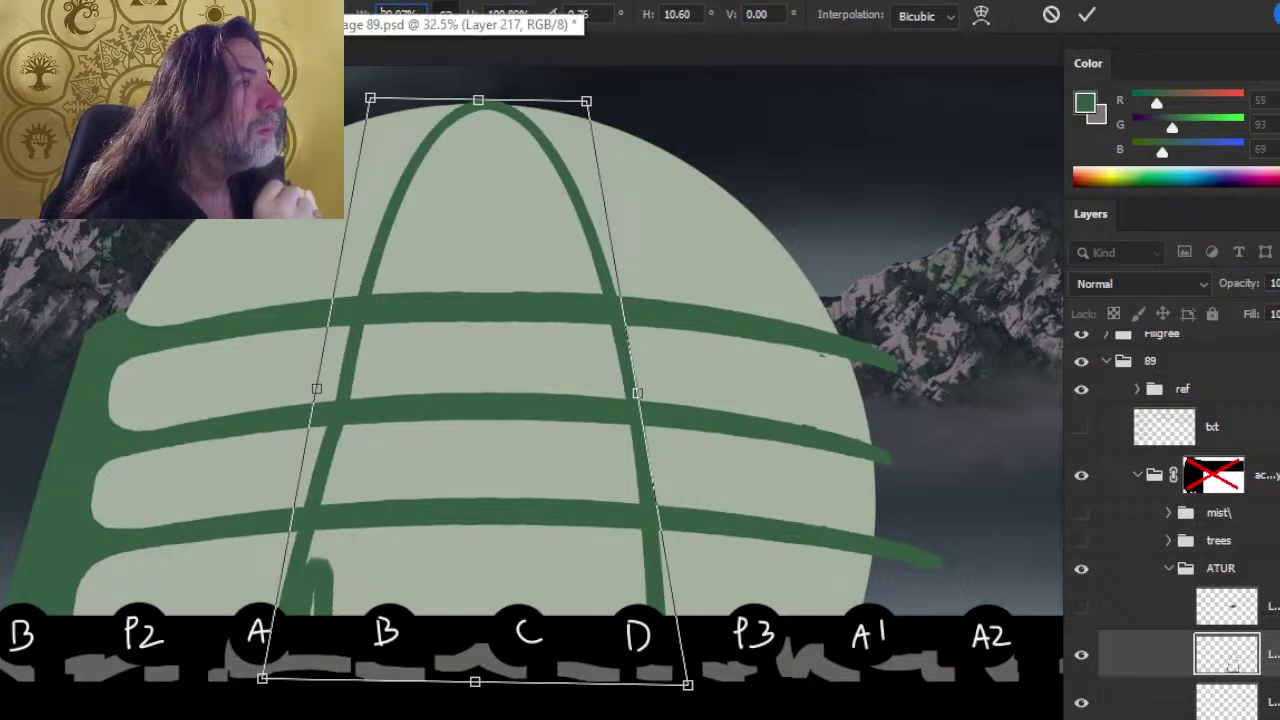
type("7")
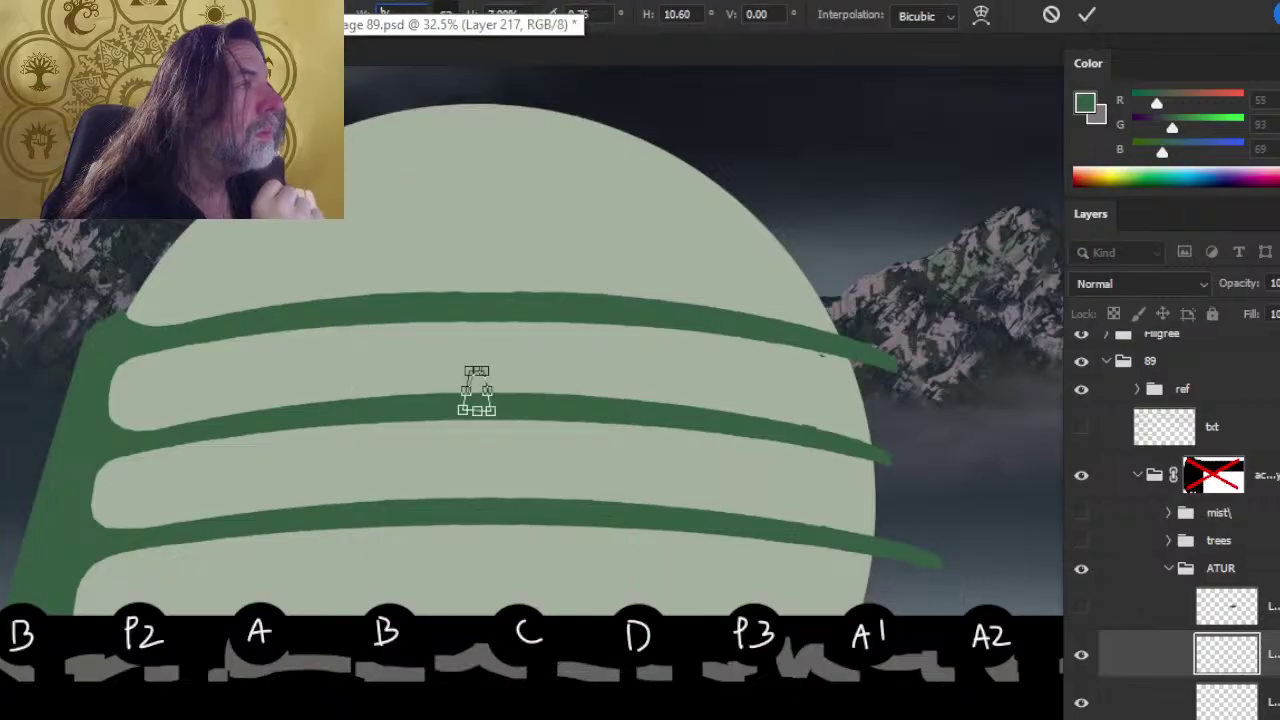
type("100")
key("Return")
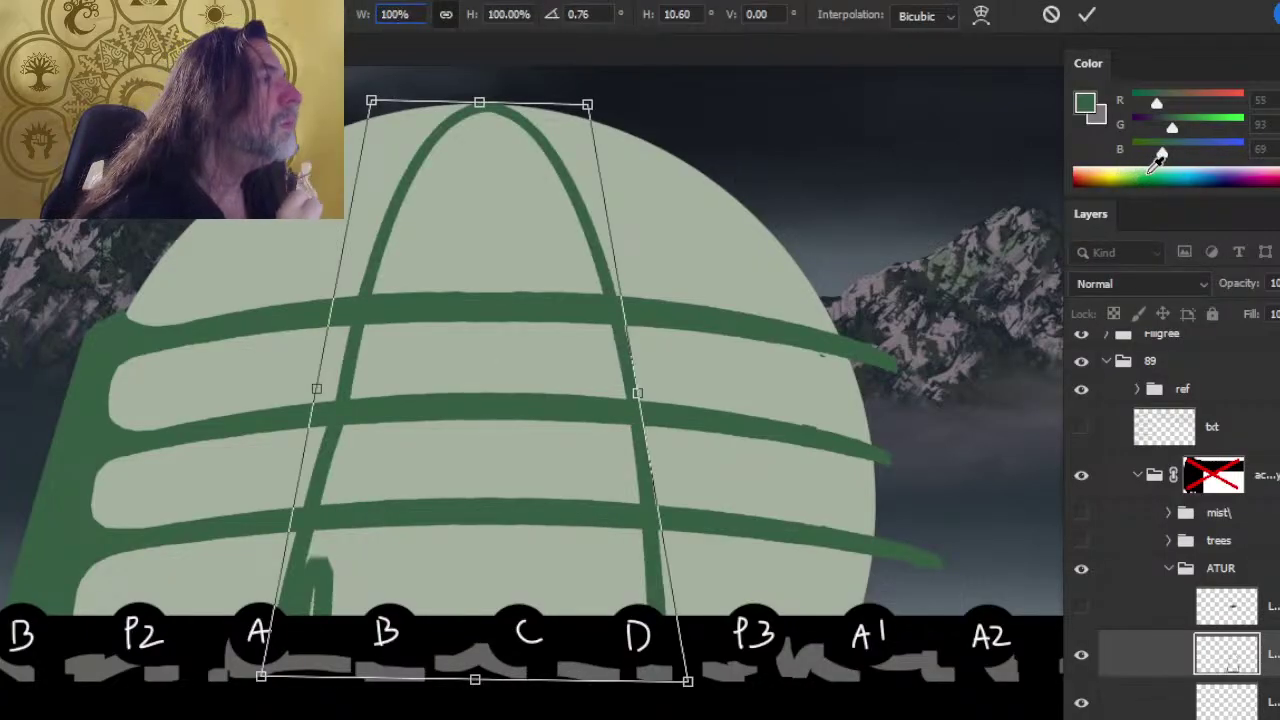
Step: Set the rib's rotation to 0 degrees
left_click(590, 14)
key("BackSpace")
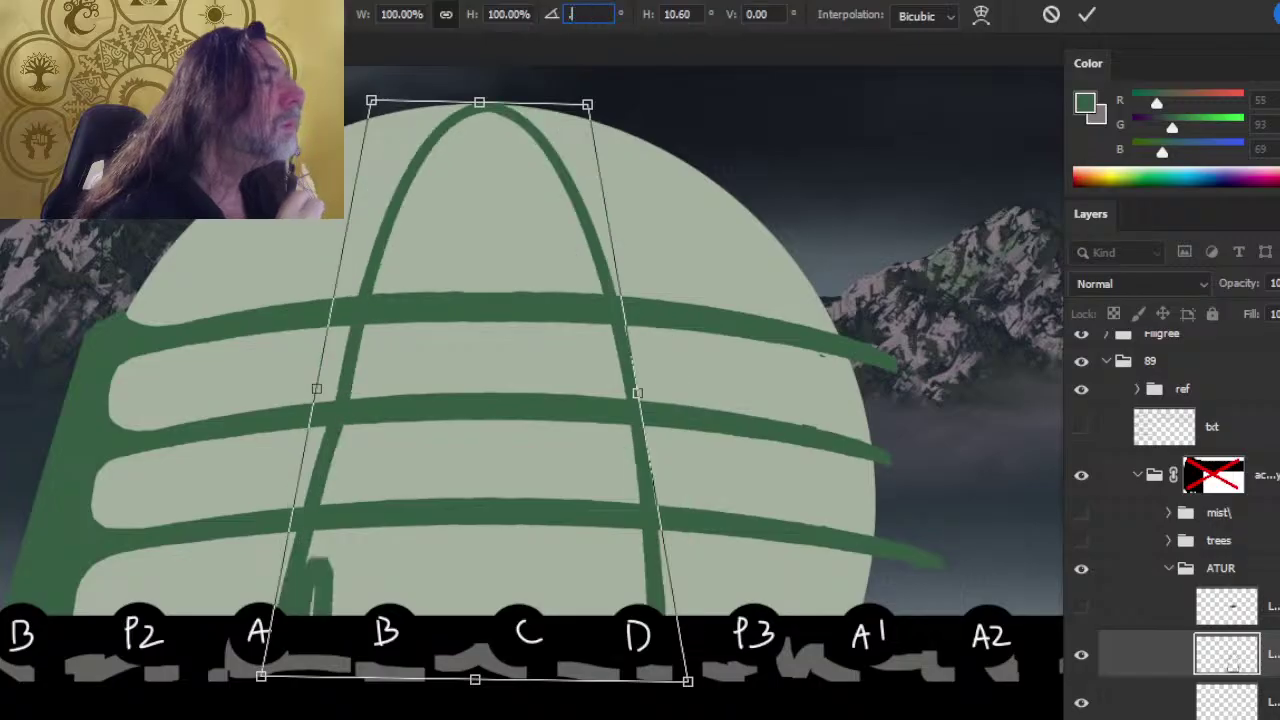
type(".6")
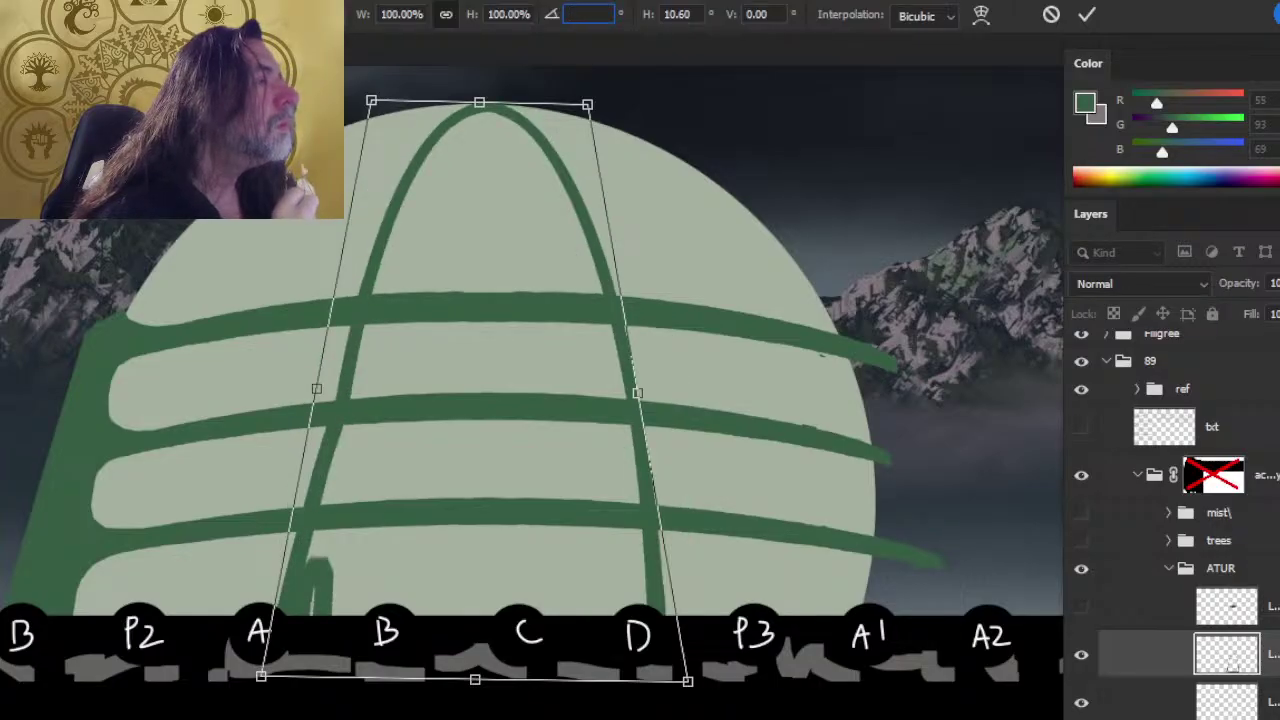
type("0")
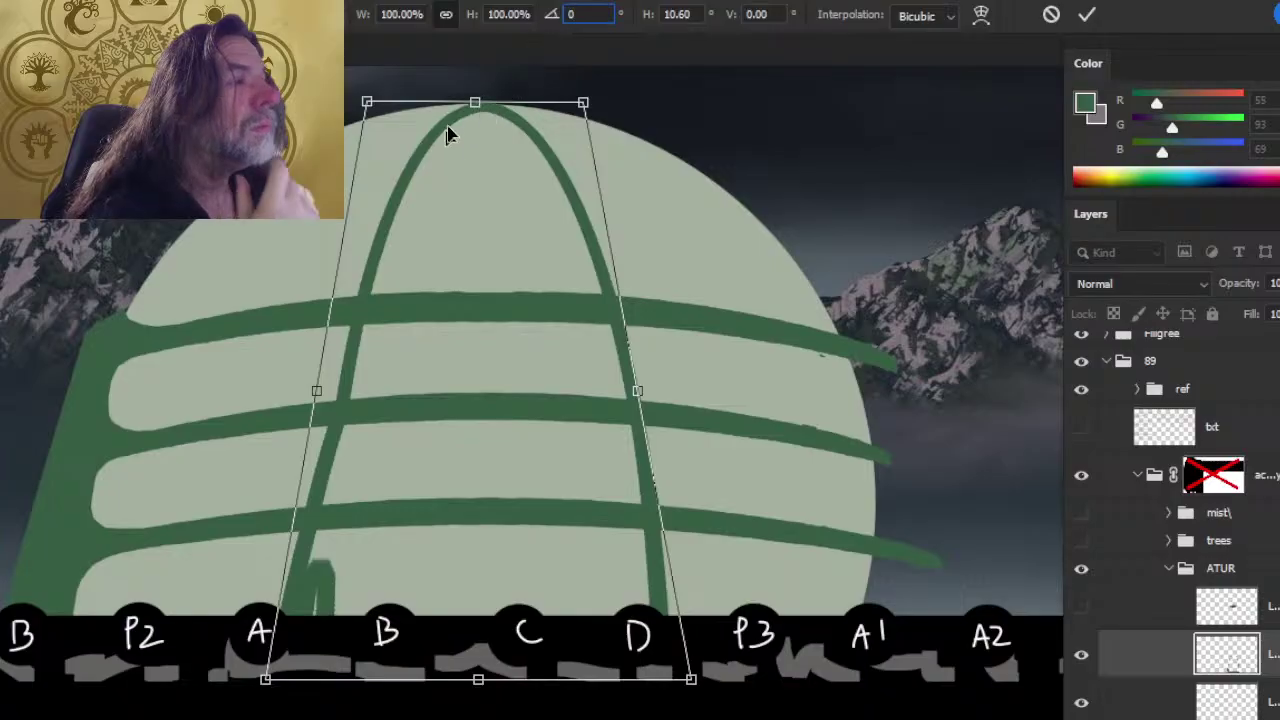
left_click(476, 103)
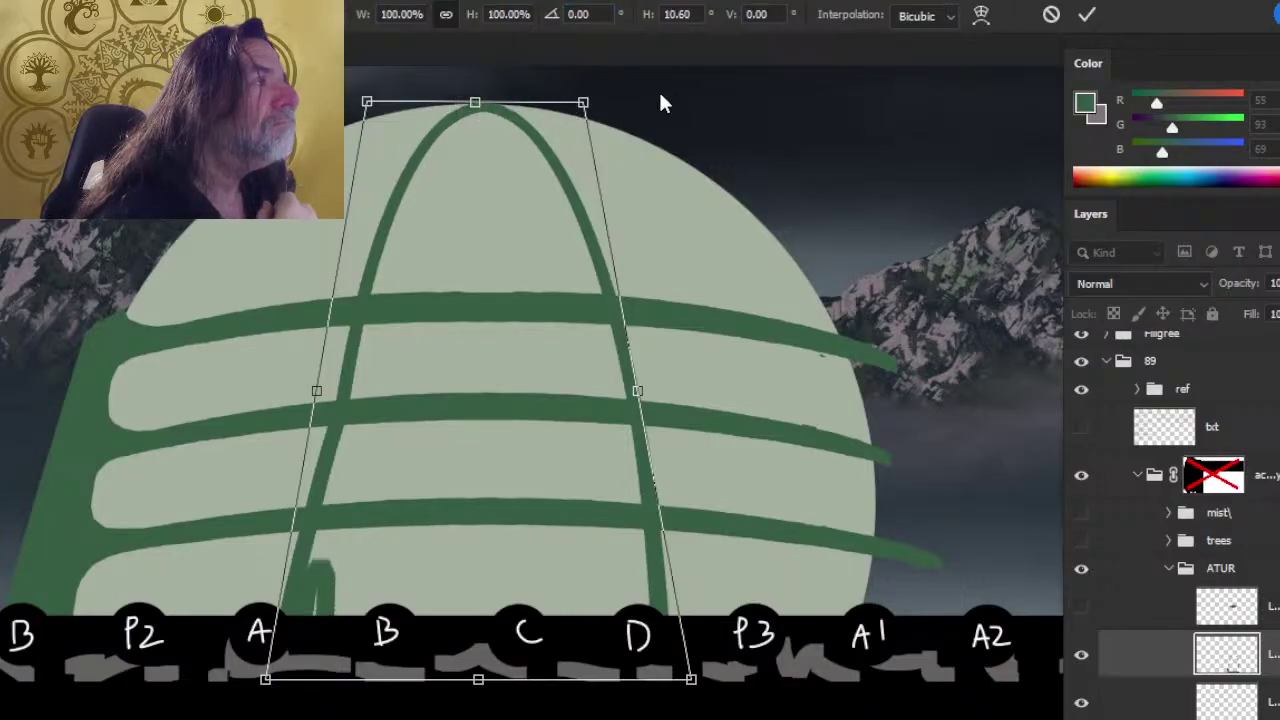
Step: Set the rib's horizontal skew to 9 degrees and apply the transform
left_click(700, 14)
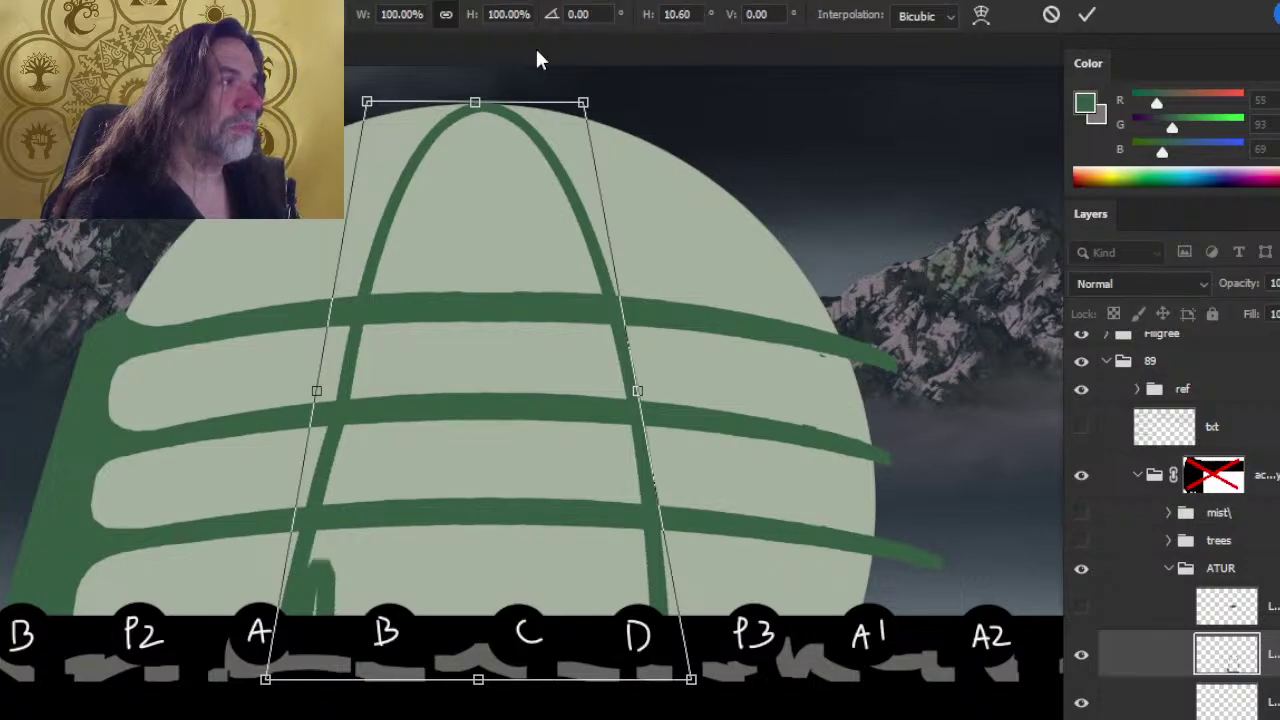
left_click(693, 15)
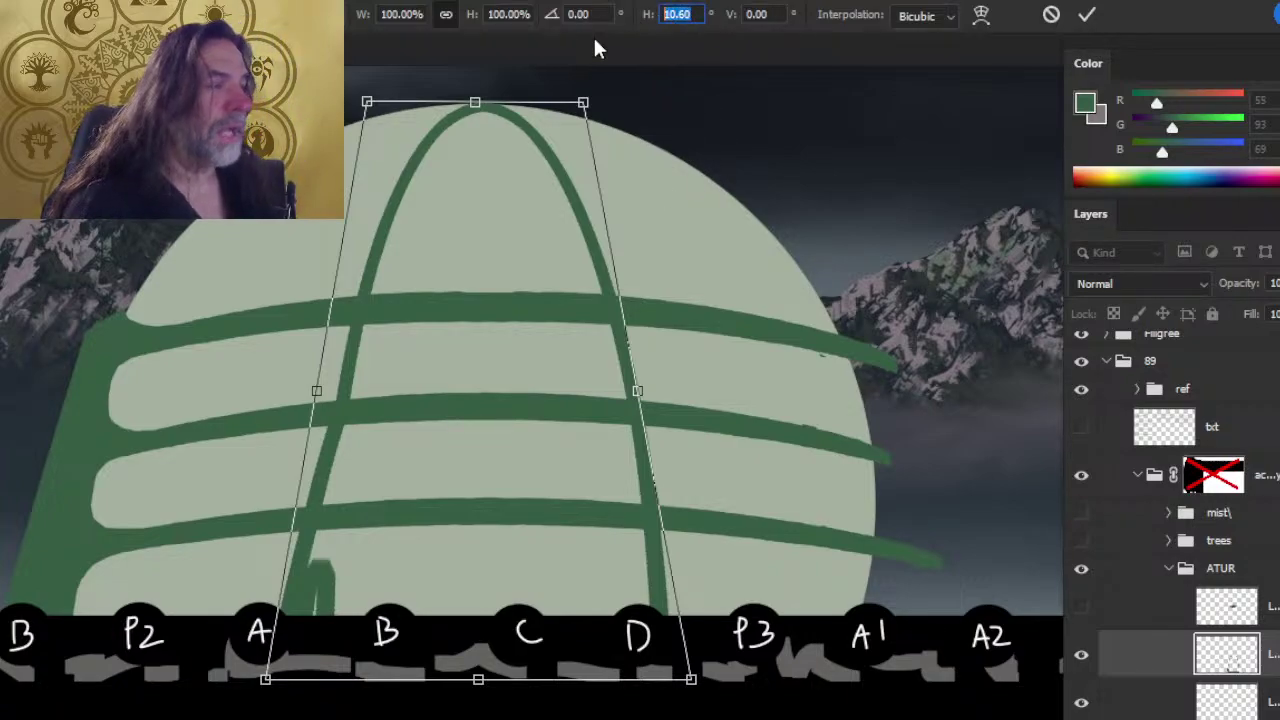
type("9")
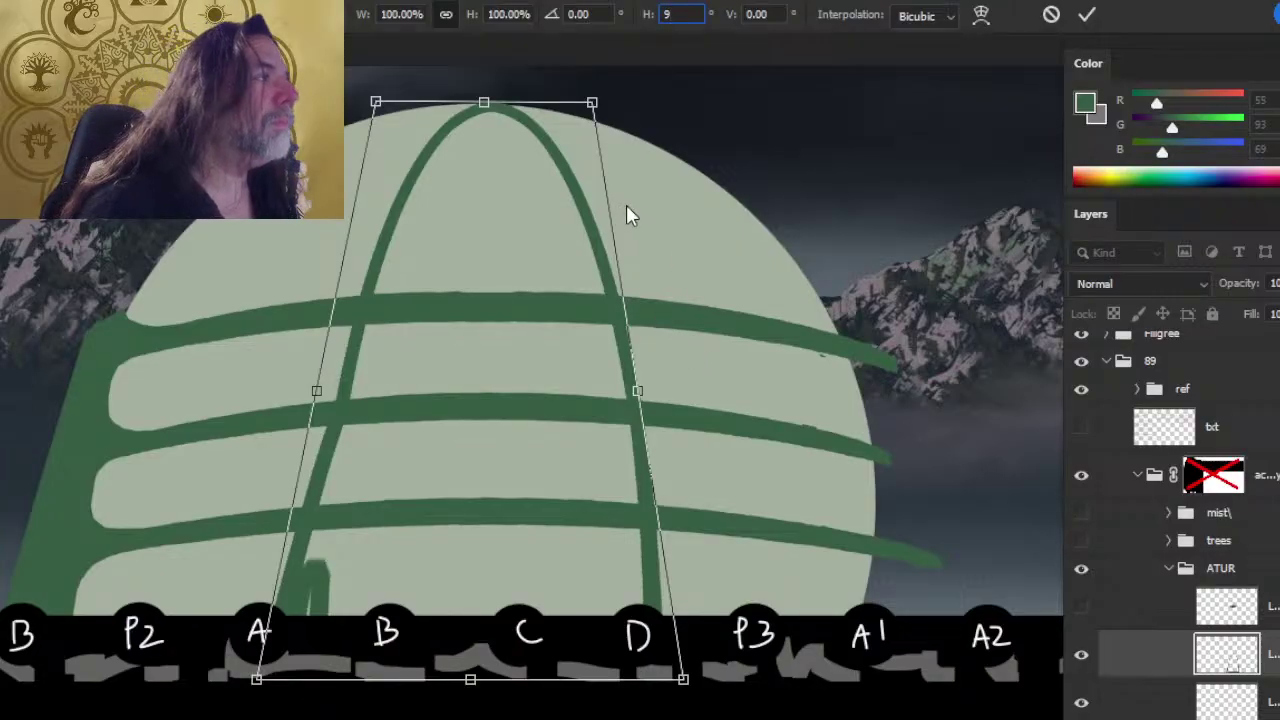
key("Tab")
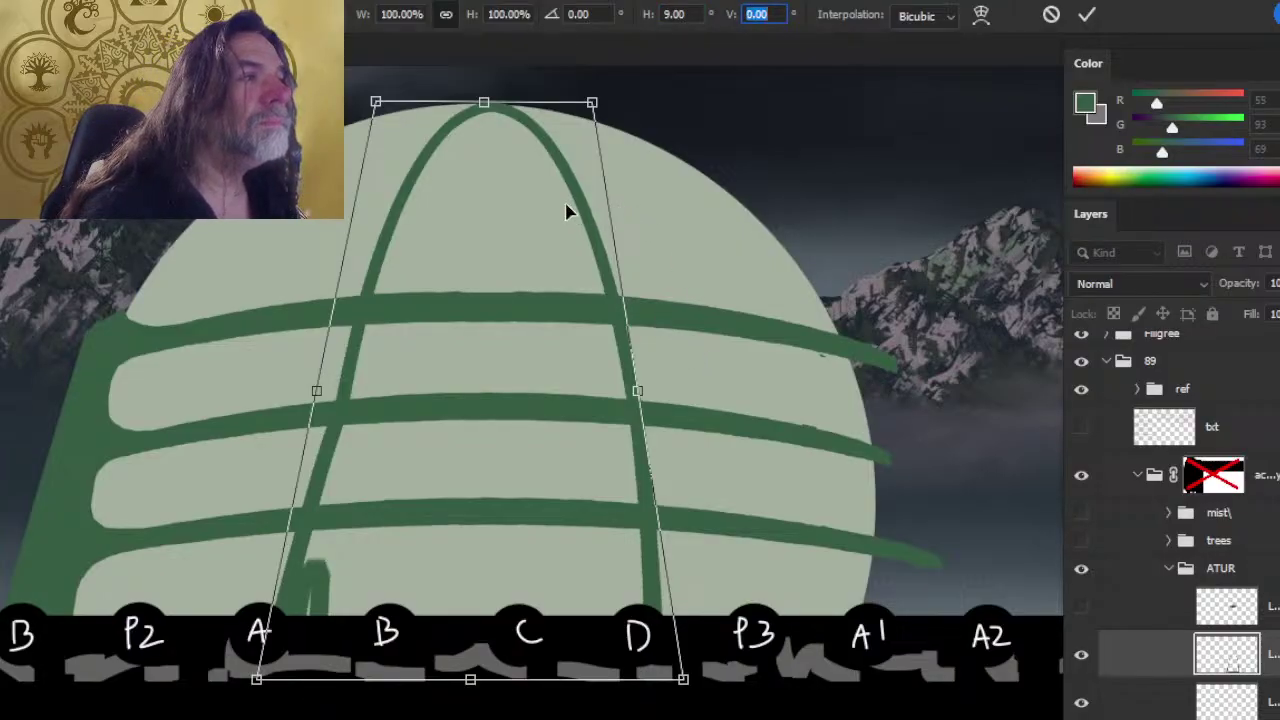
key("Return")
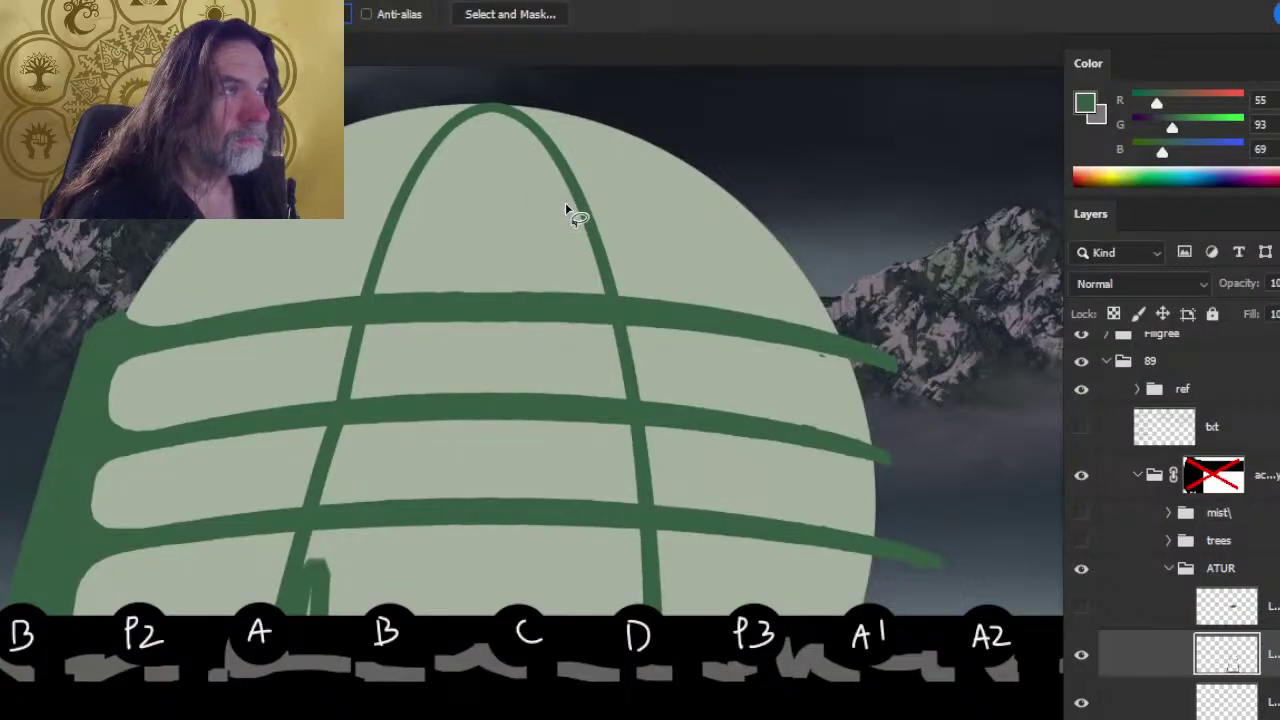
Step: Nudge the rib slightly upward so its apex sits just above the dome's upper edge
key("v")
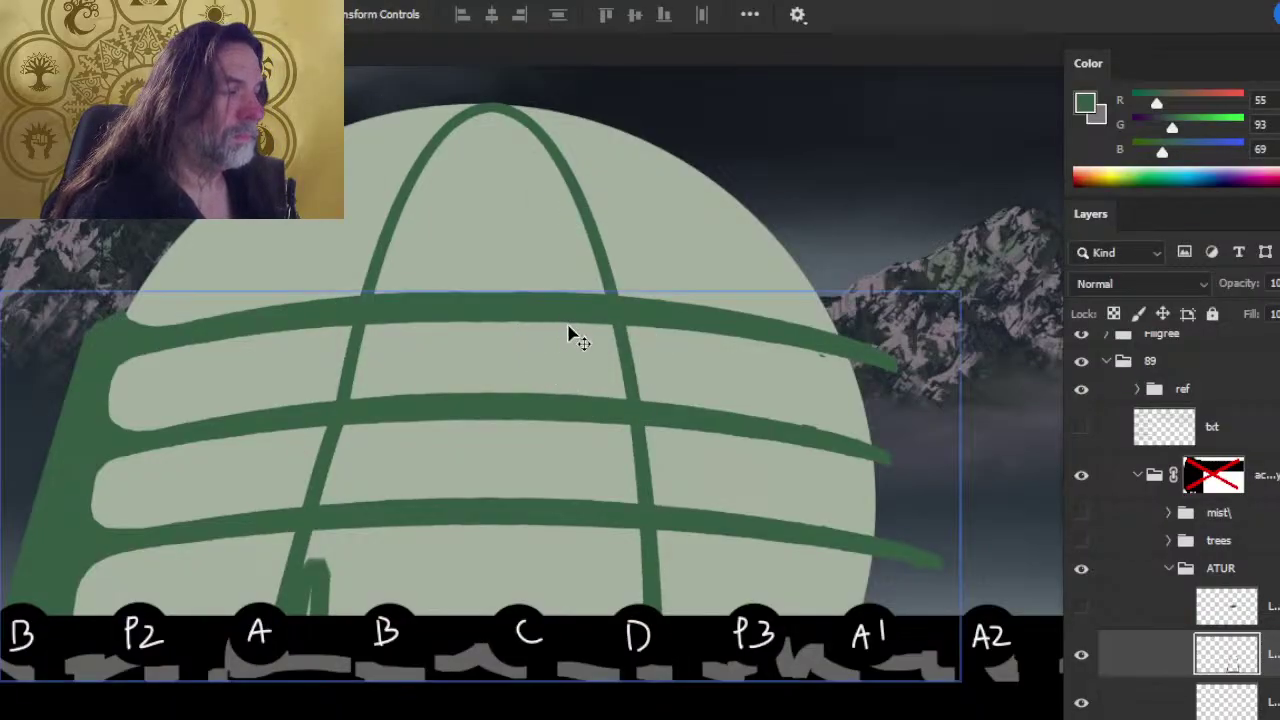
key("Up")
key("Up")
key("Up")
key("Up")
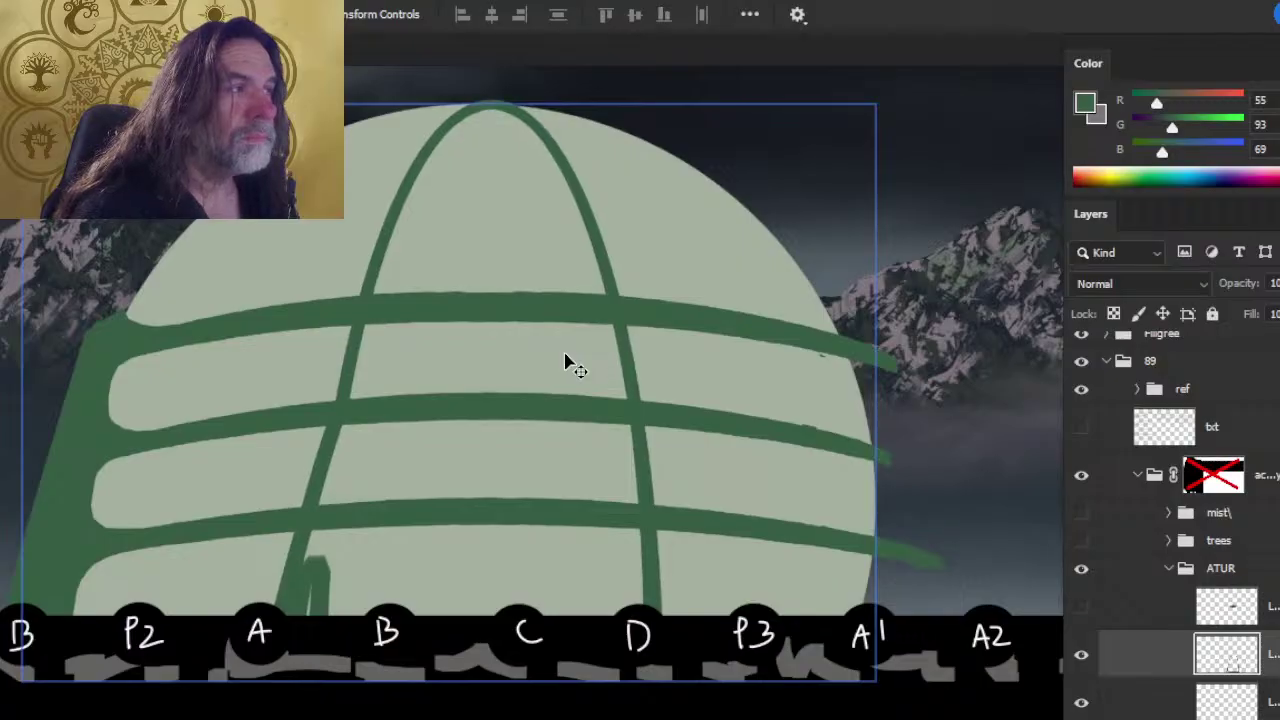
key("Left")
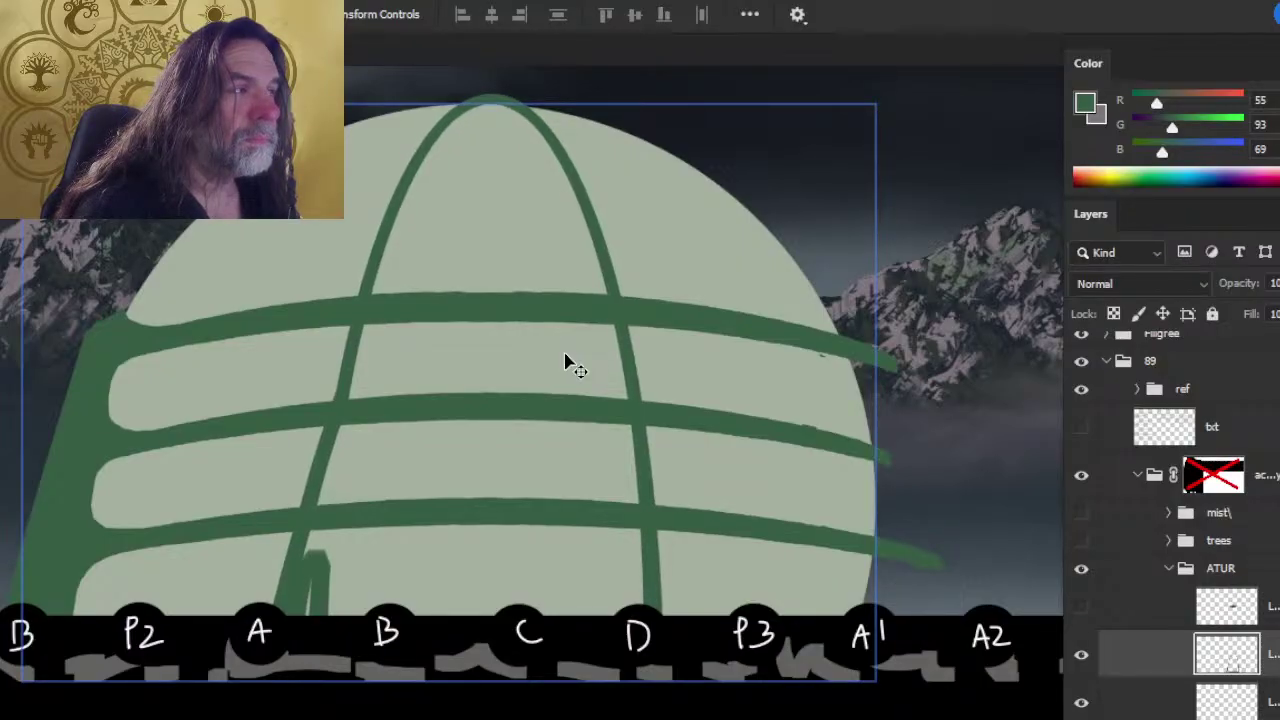
key("ctrl+z")
key("ctrl+shift+z")
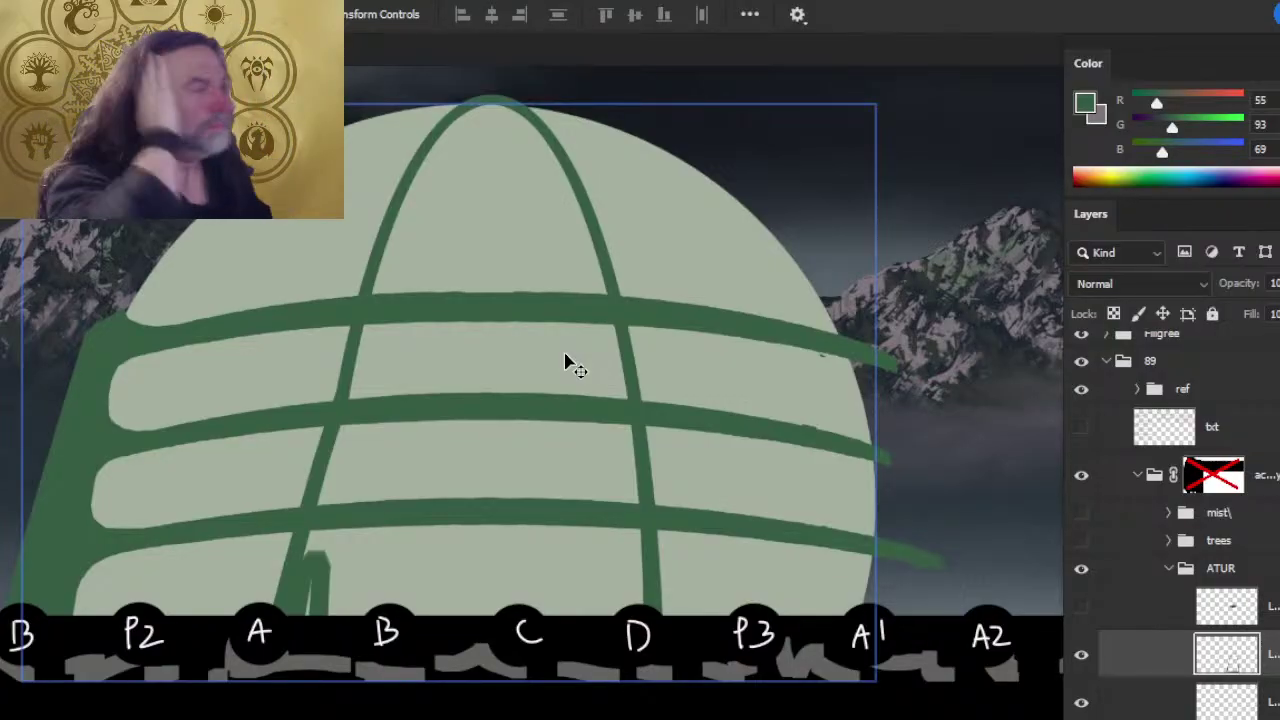
Step: Nudge the rib a short distance to the left across the dome
key("Left")
key("Left")
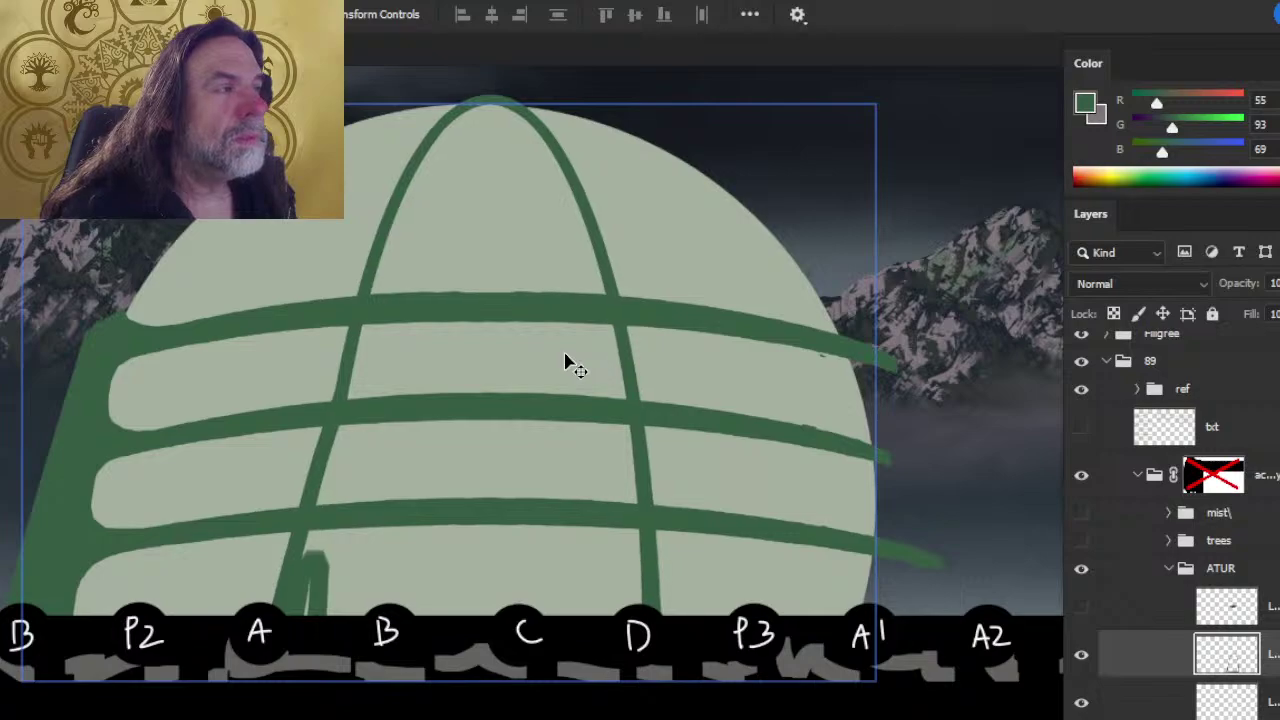
key("Left")
key("Left")
key("Left")
key("Left")
key("Left")
key("Left")
key("Left")
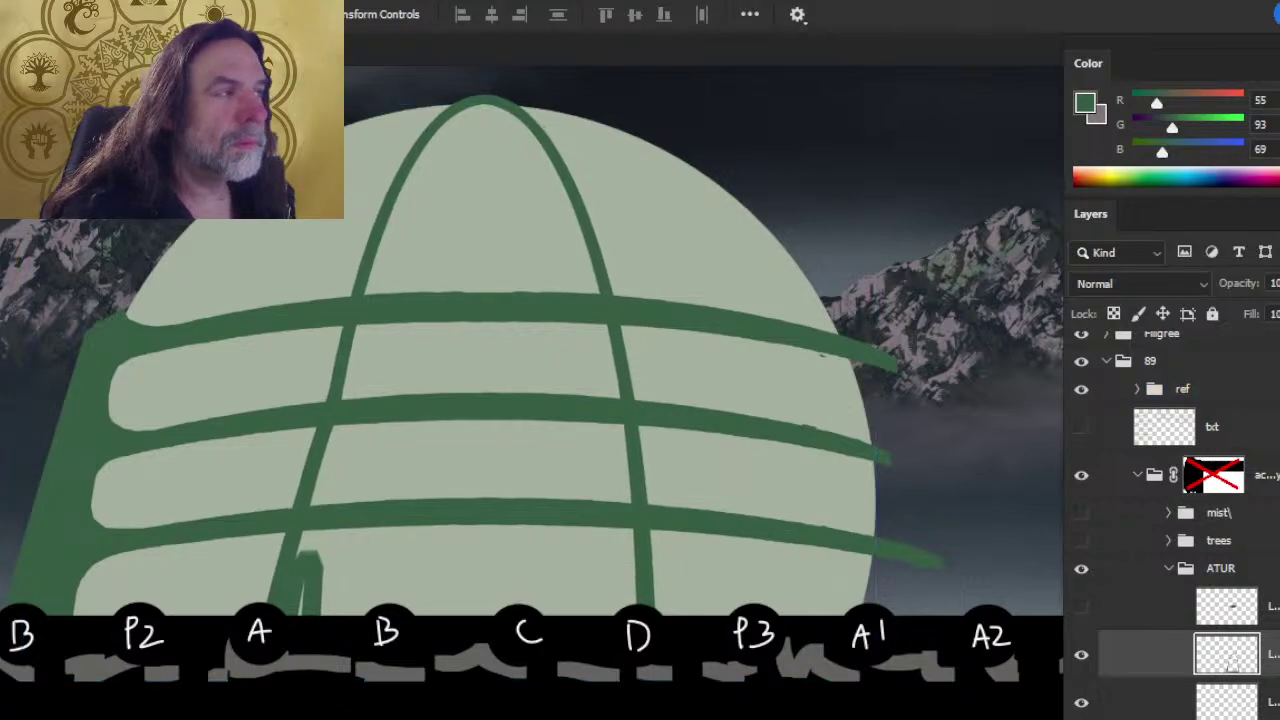
key("Left")
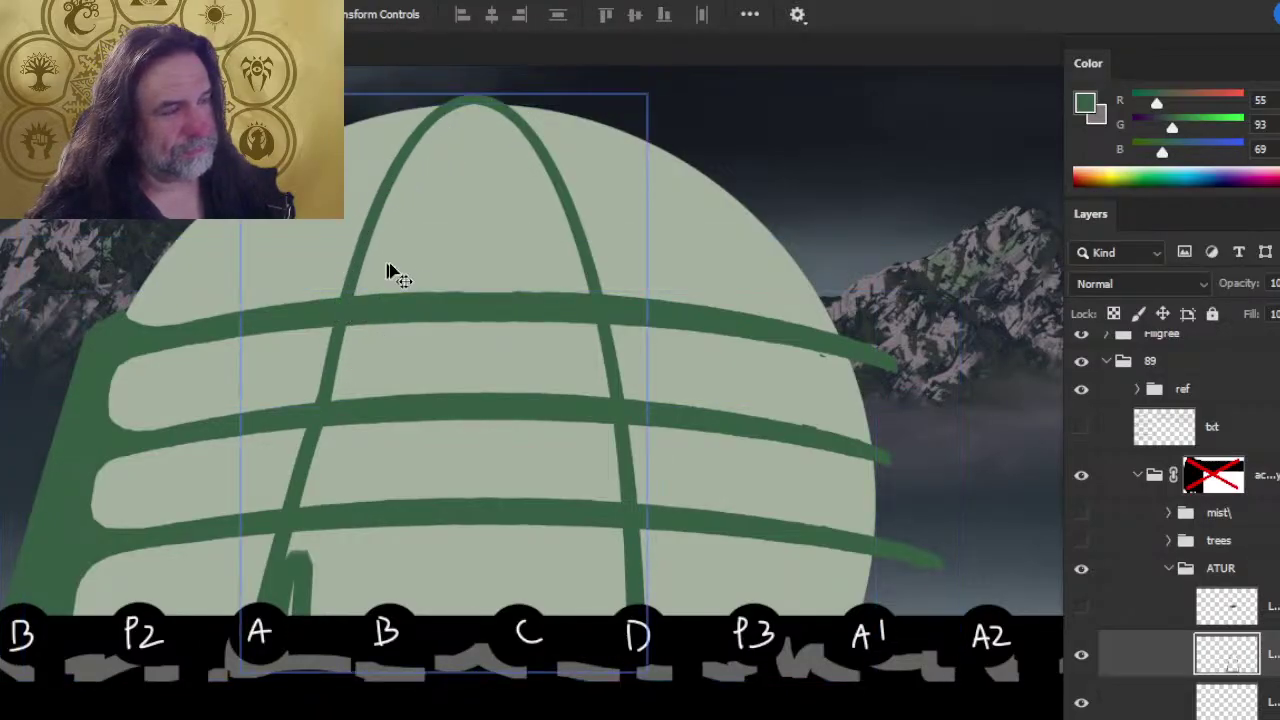
Step: Try brushing a short dark green stroke inside the arch along its left side, above the highest horizontal band
key("b")
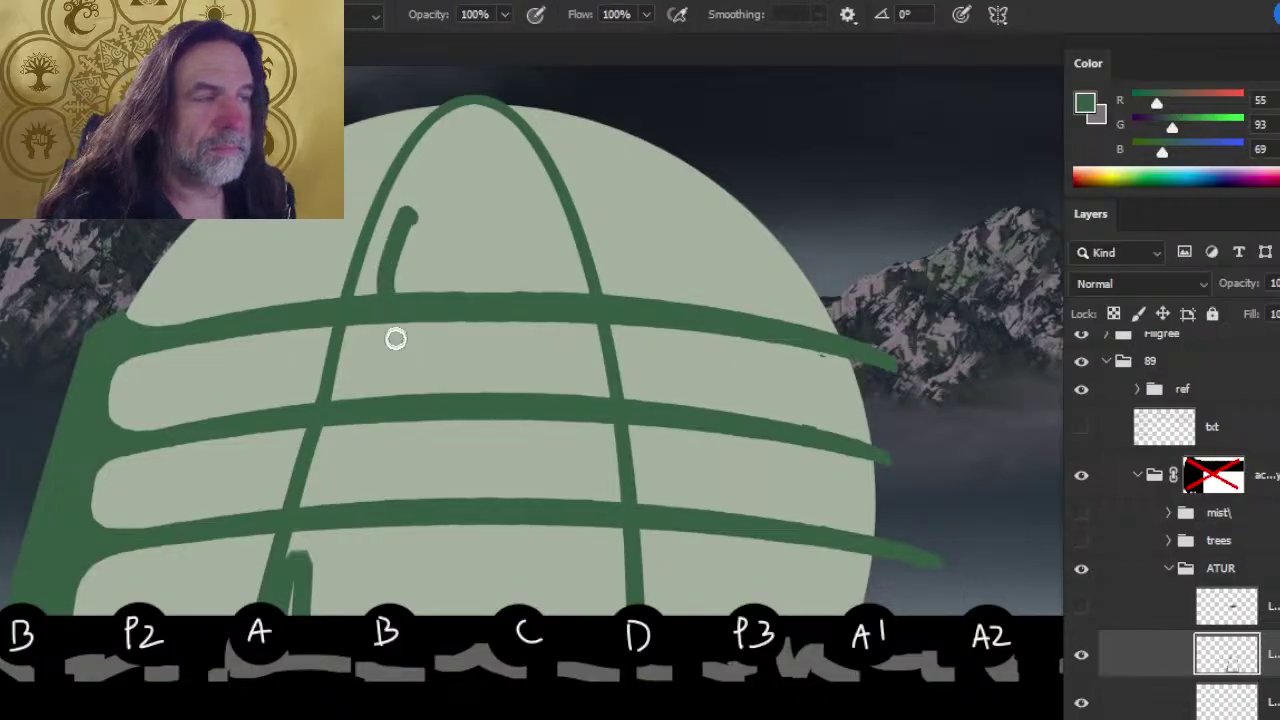
left_click_drag(392, 212, 366, 283)
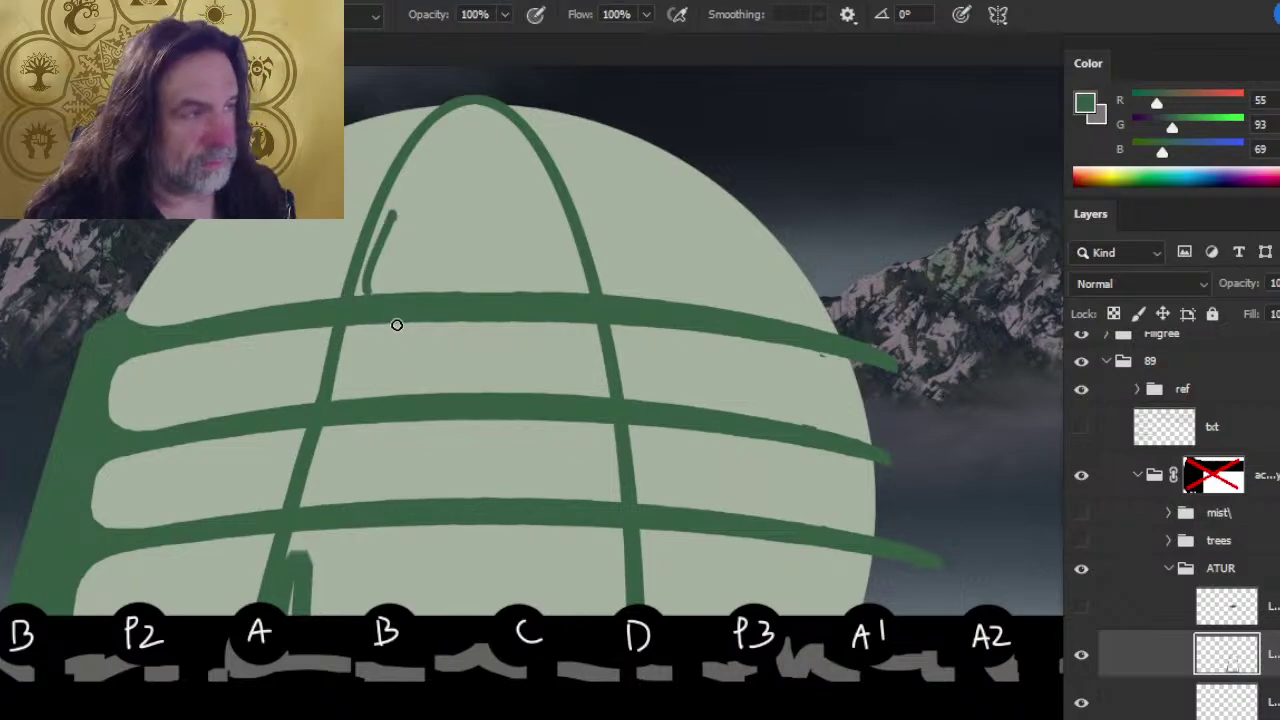
key("ctrl+z")
left_click_drag(418, 202, 382, 305)
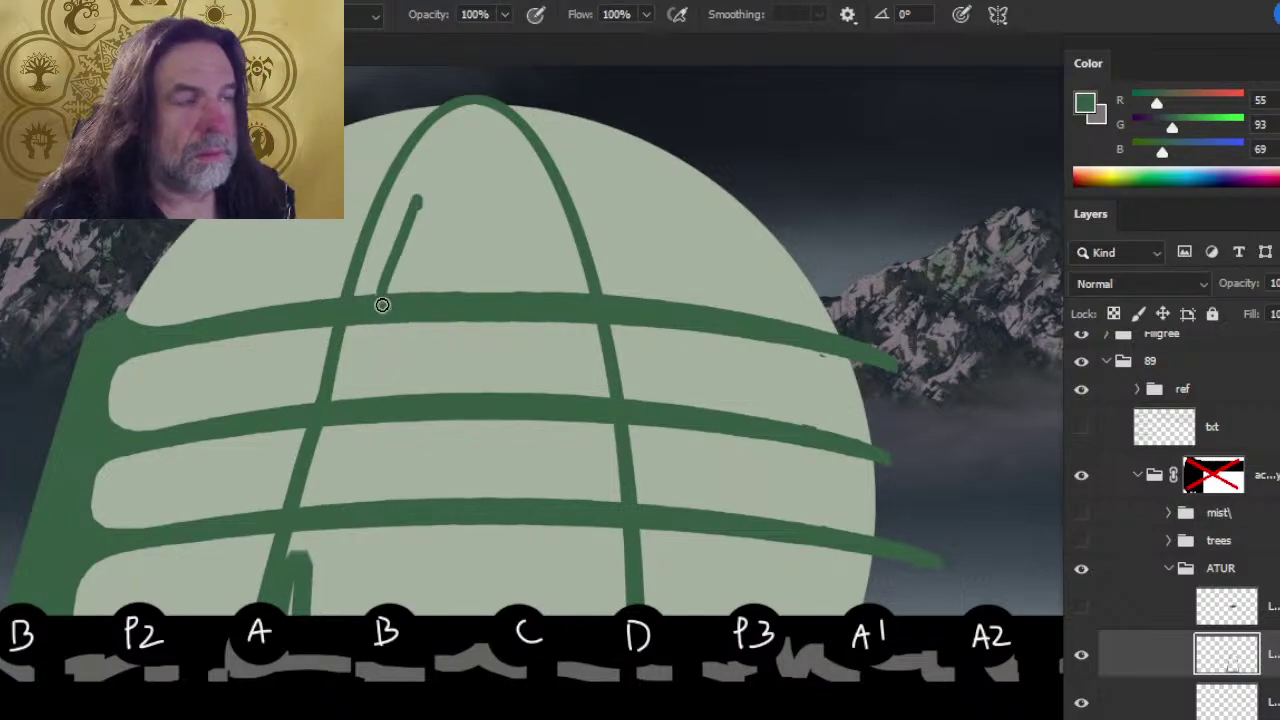
key("ctrl+z")
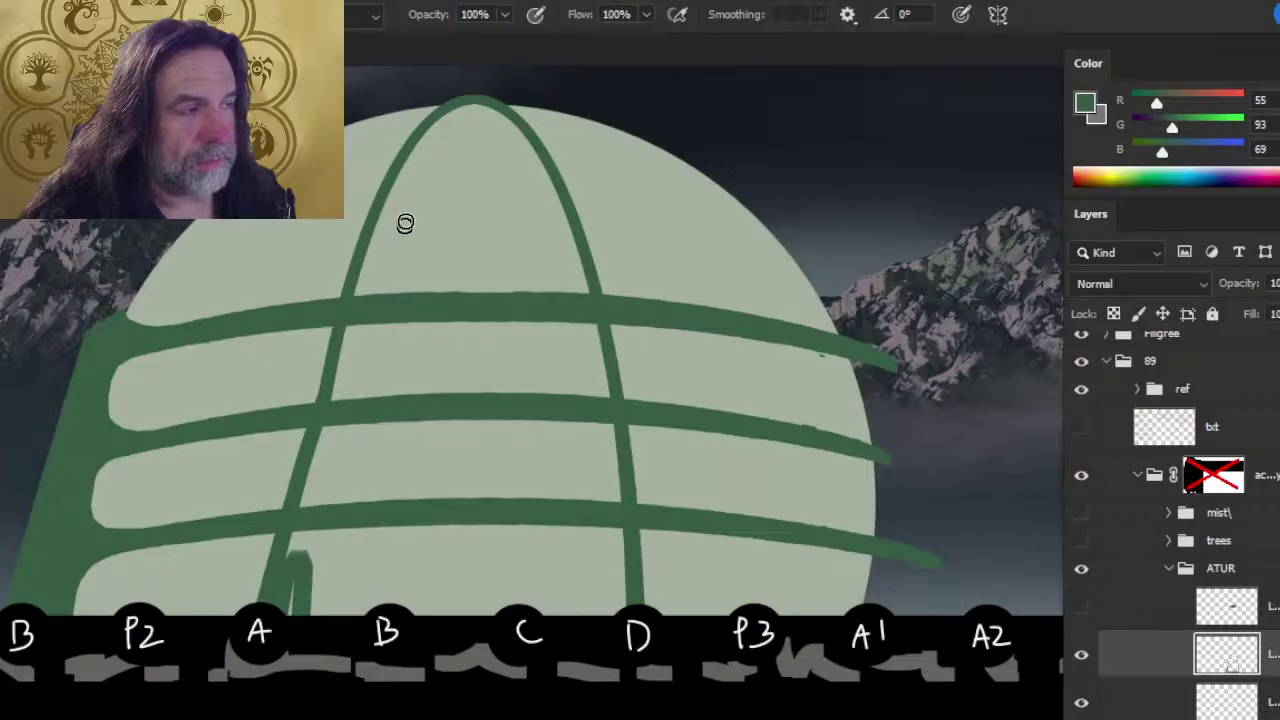
key("x")
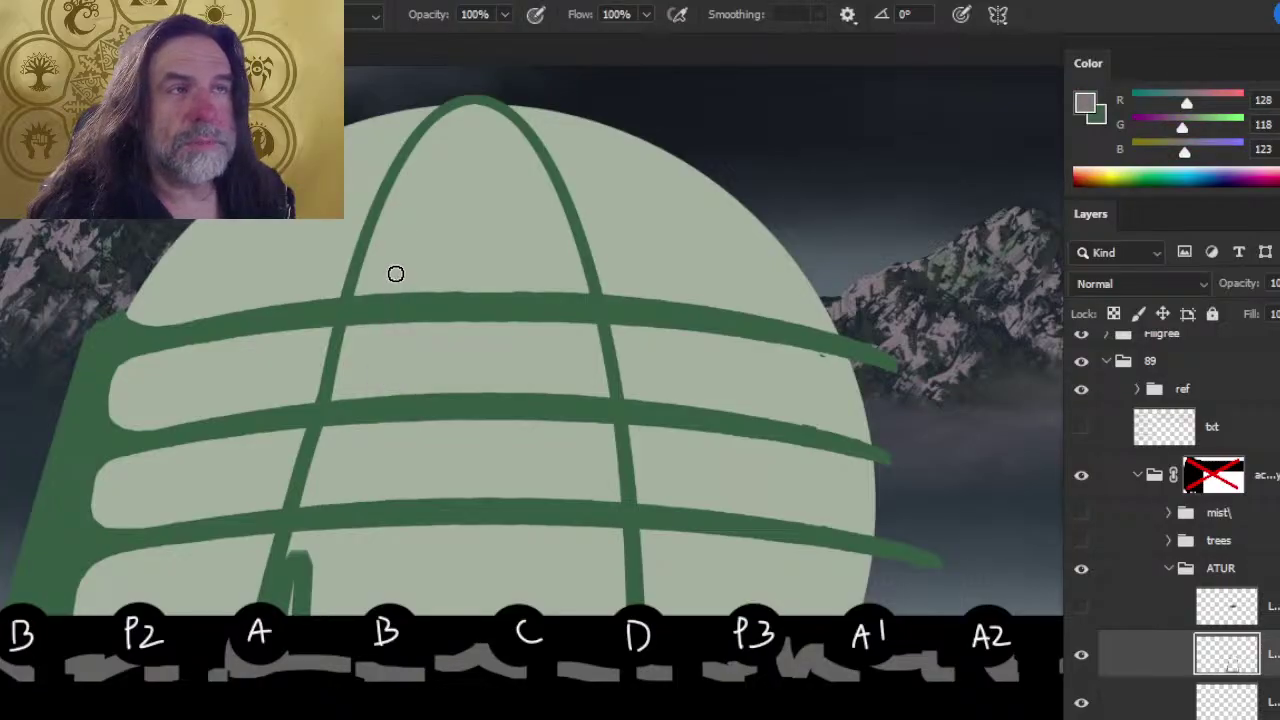
left_click_drag(420, 185, 386, 294)
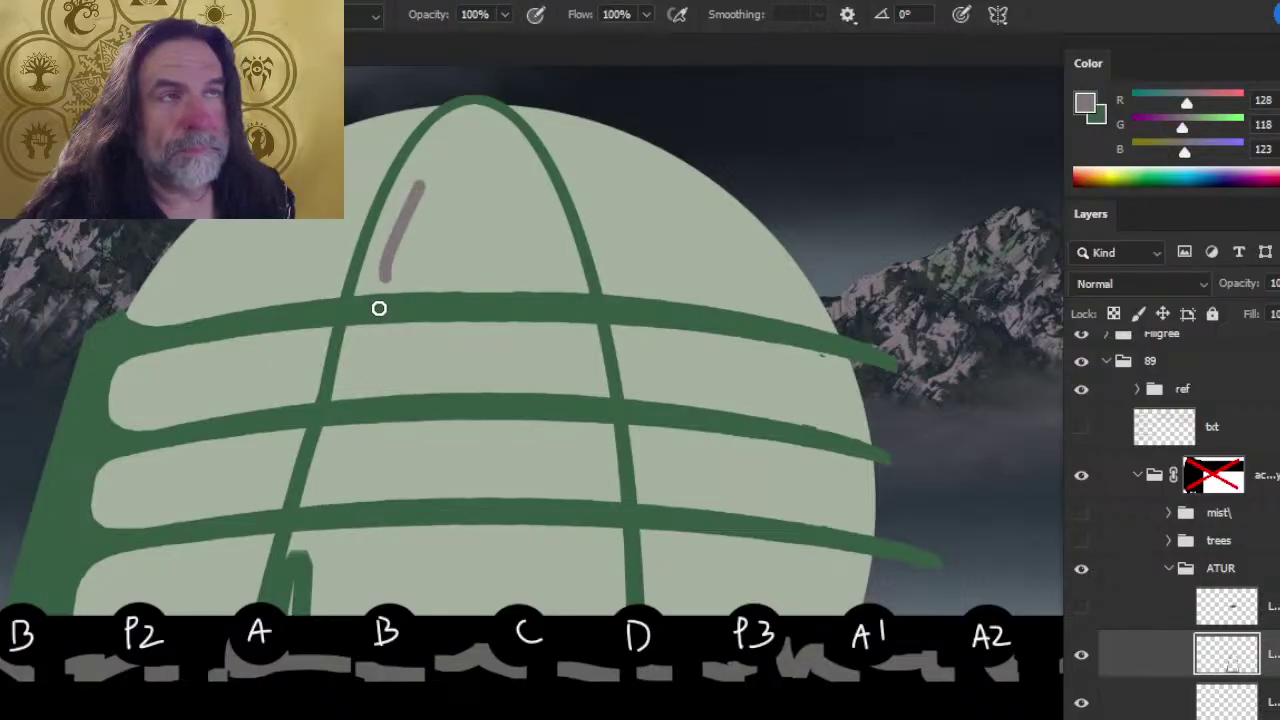
key("ctrl+z")
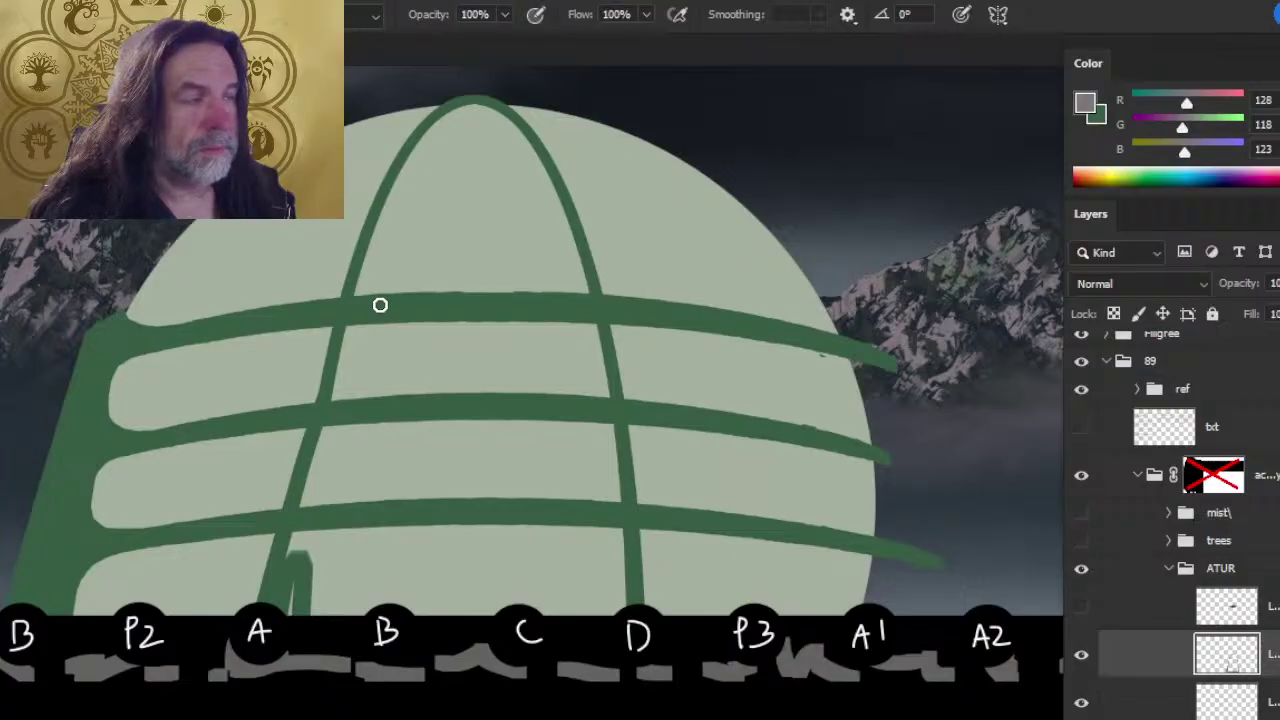
left_click_drag(452, 186, 371, 351)
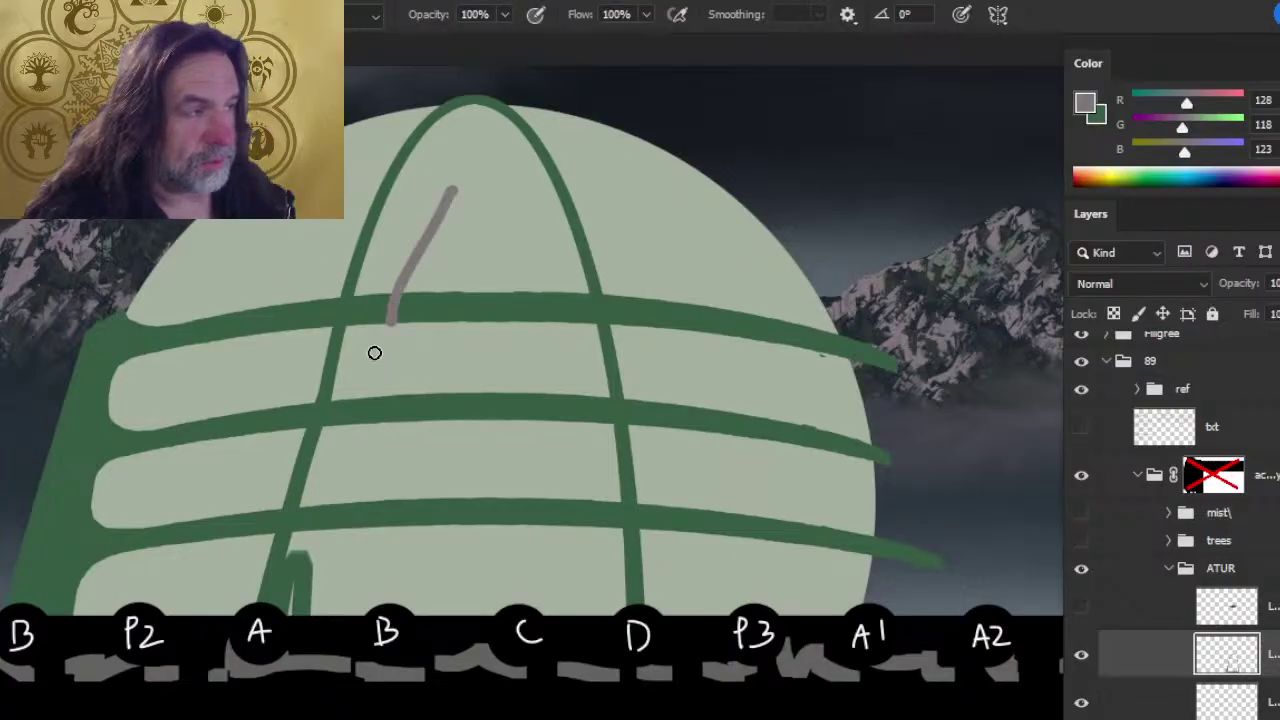
key("ctrl+z")
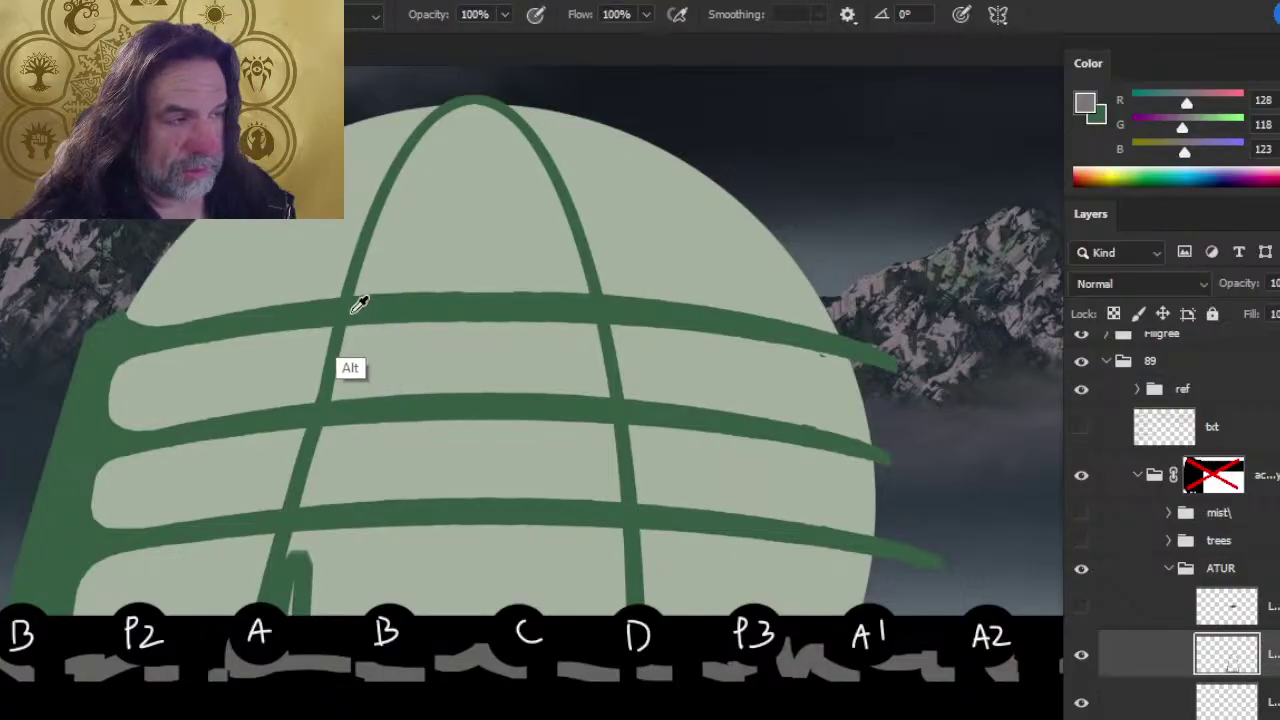
left_click(358, 305, "alt")
mouse_move(432, 145)
left_mouse_down()
mouse_move(381, 281)
mouse_move(438, 263)
left_mouse_up()
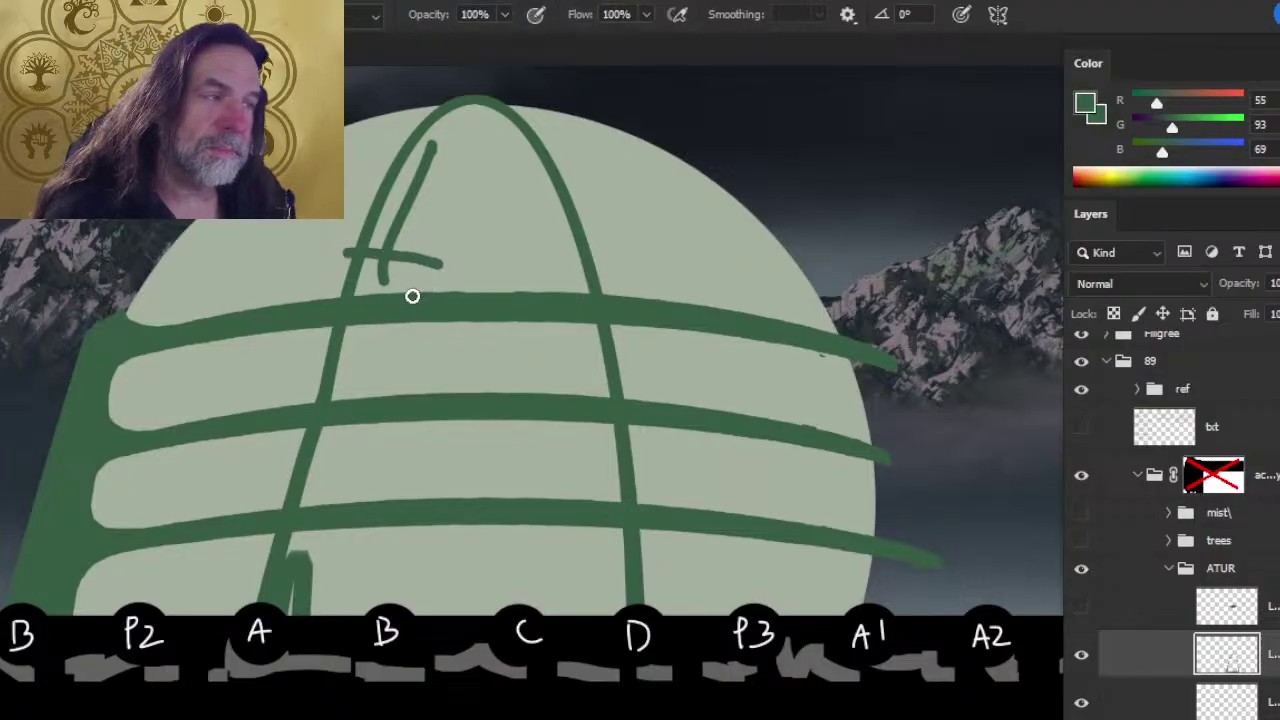
key("ctrl+z")
key("ctrl+z")
key("ctrl+z")
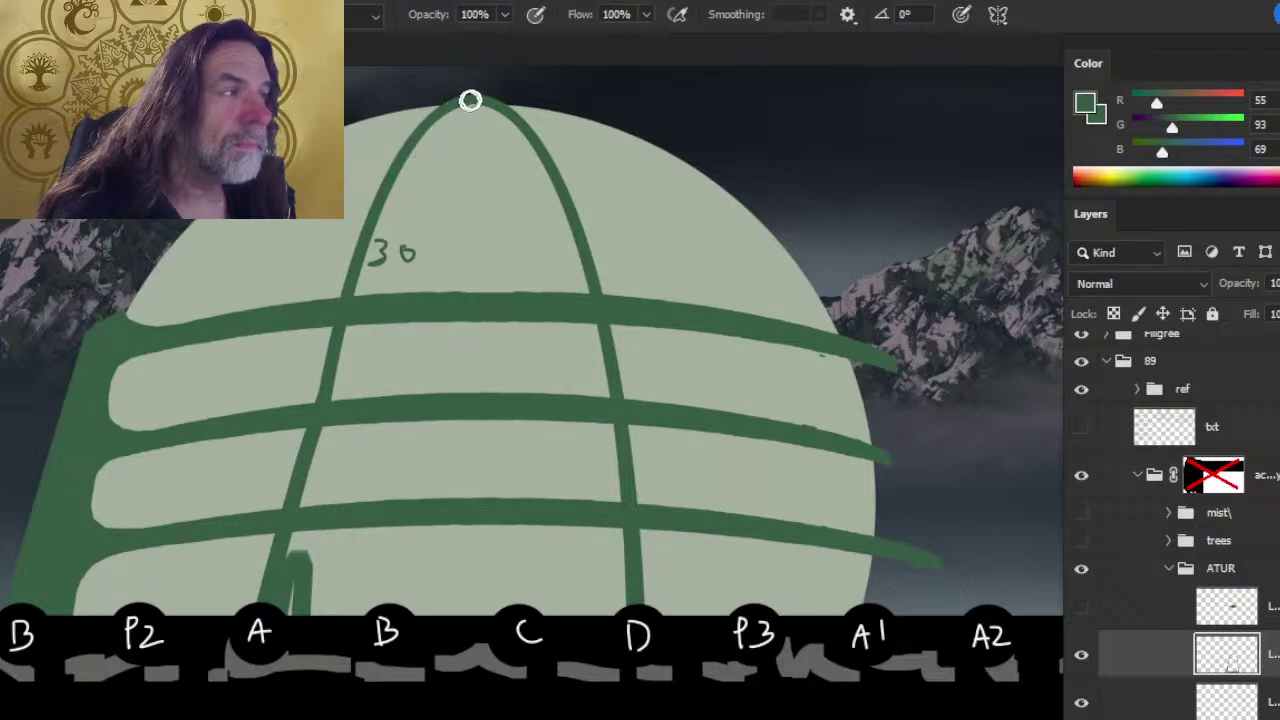
Step: Brush a straight vertical dark green line from the arch's apex to the lowest horizontal band, and complete the handwritten 300 and 50 beside it
left_click_drag(477, 106, 437, 274)
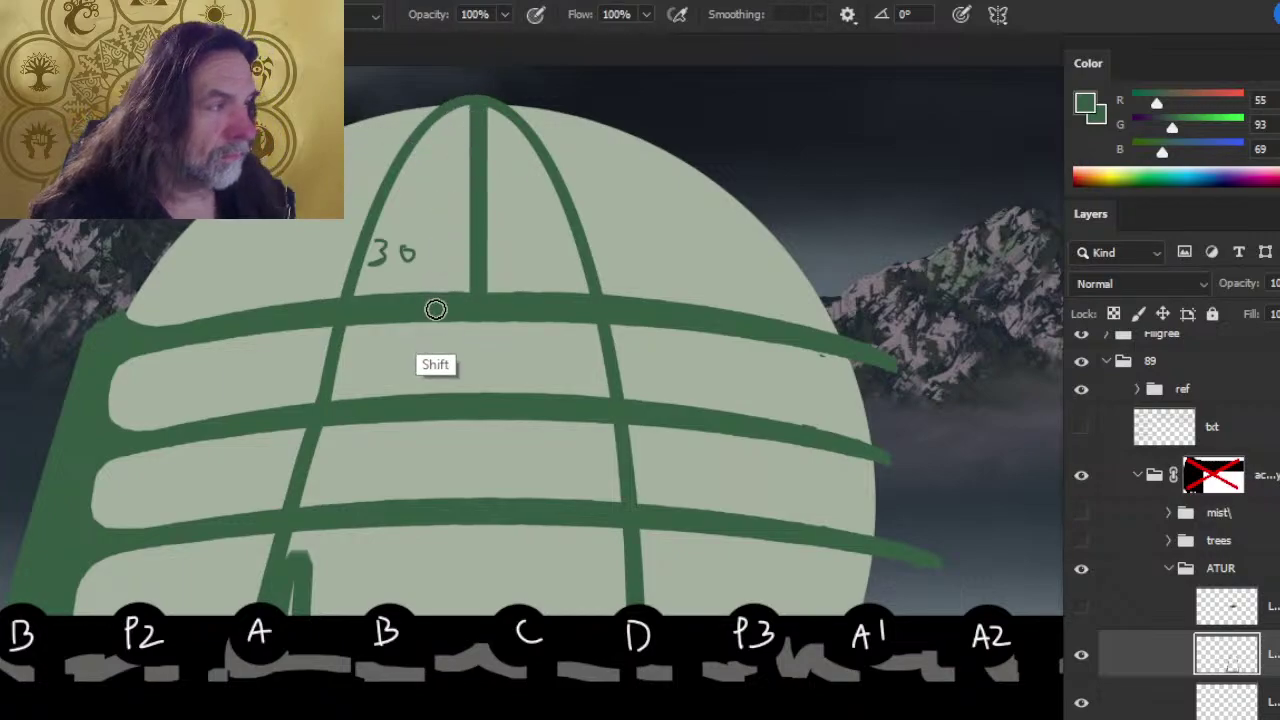
key("ctrl+z")
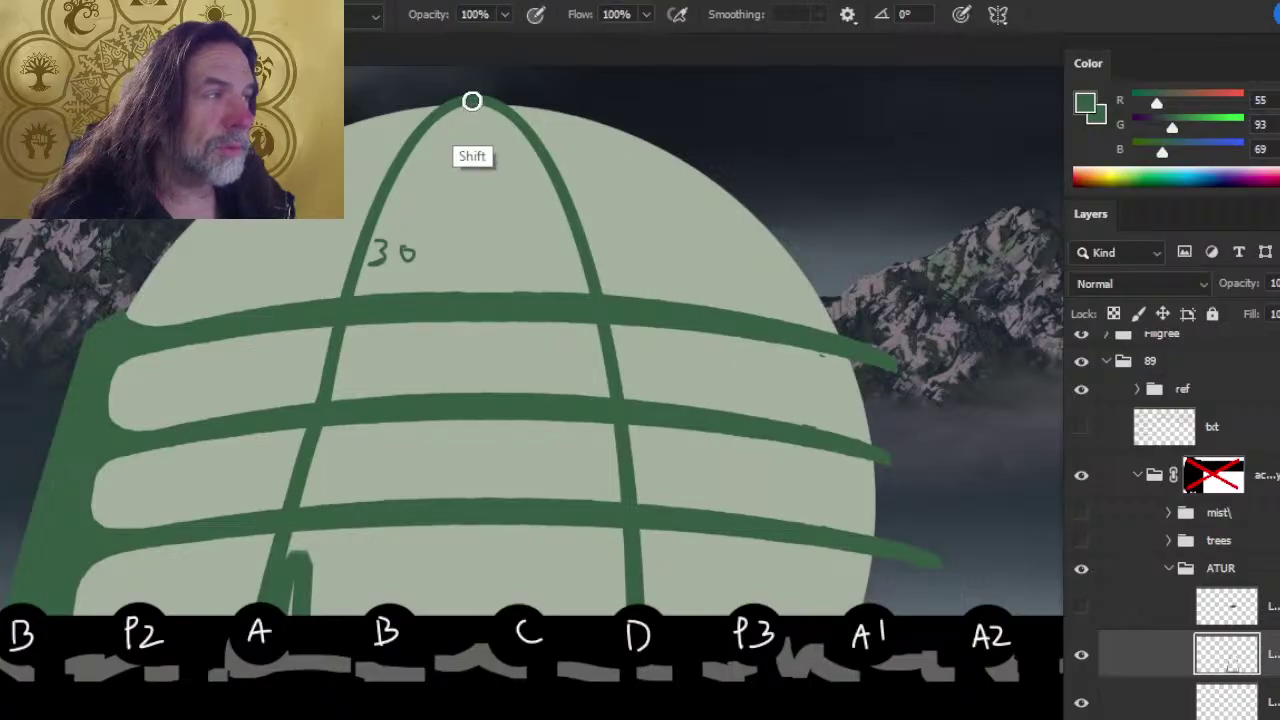
mouse_move(473, 103)
left_mouse_down()
mouse_move(437, 309)
mouse_move(423, 514)
left_mouse_up()
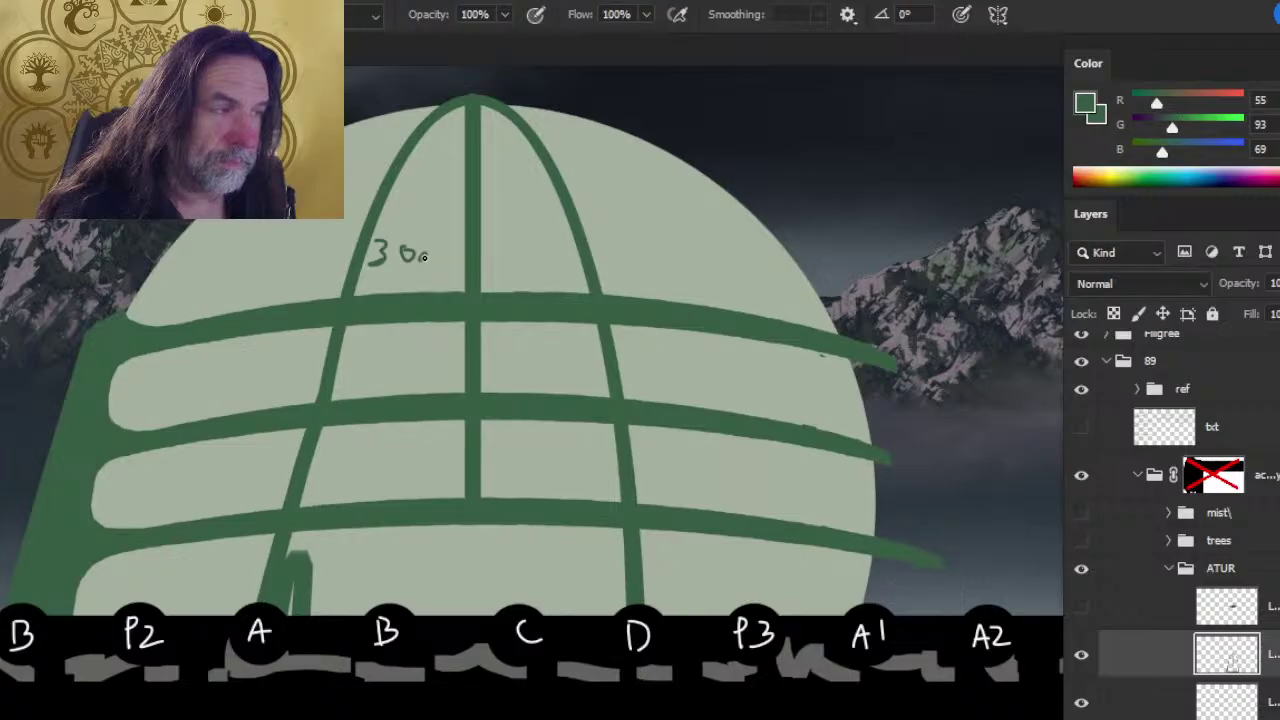
left_click_drag(423, 257, 378, 290)
left_click_drag(401, 276, 400, 277)
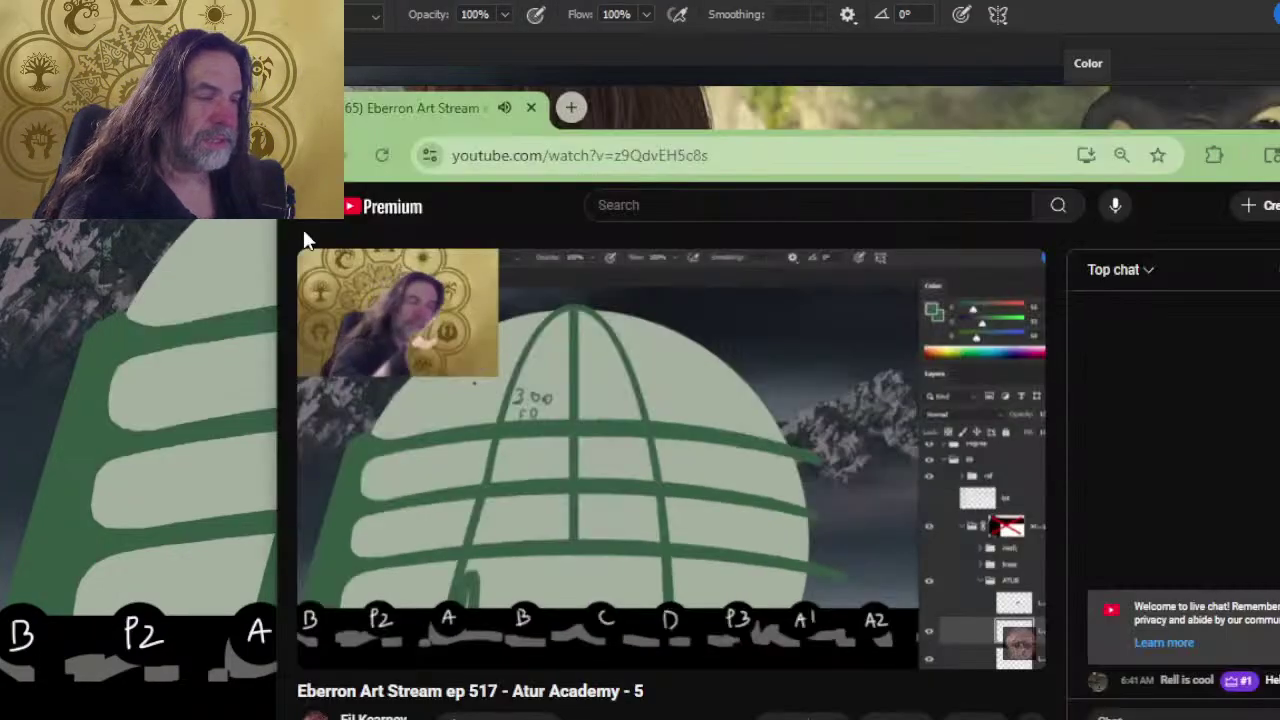
scroll(303, 230, "down", 1)
key("v")
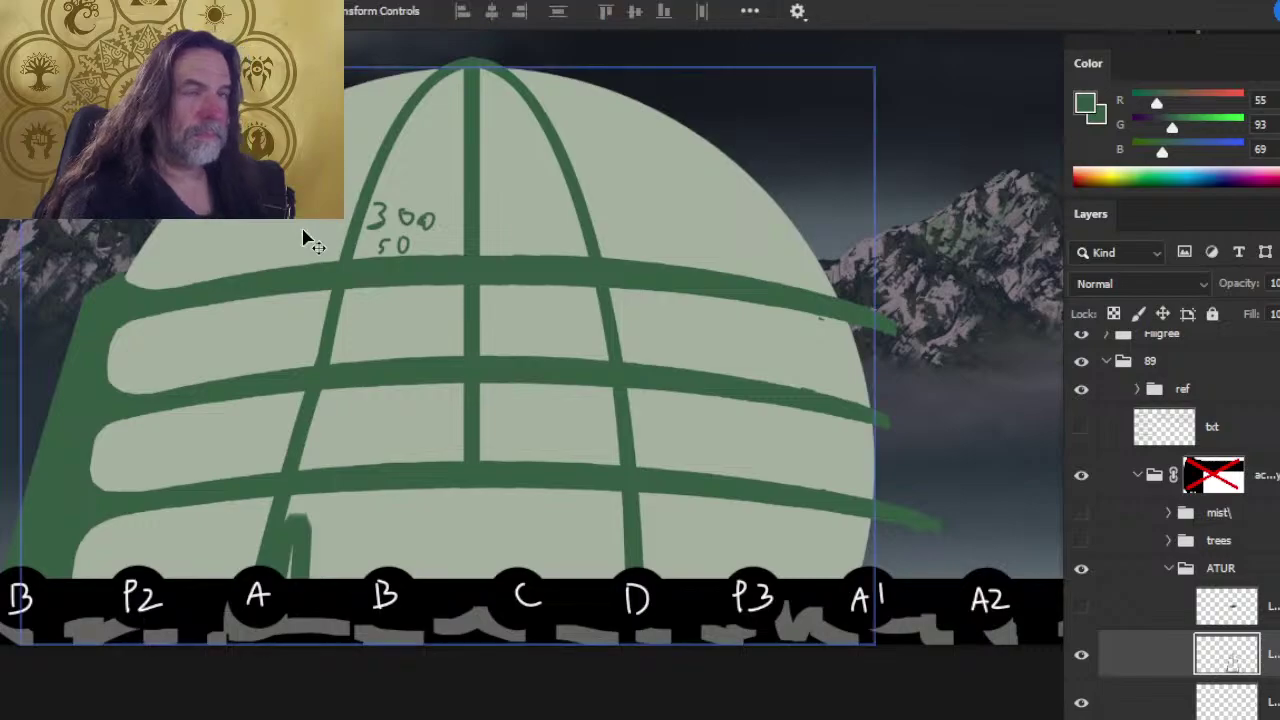
key("Tab")
key("Tab")
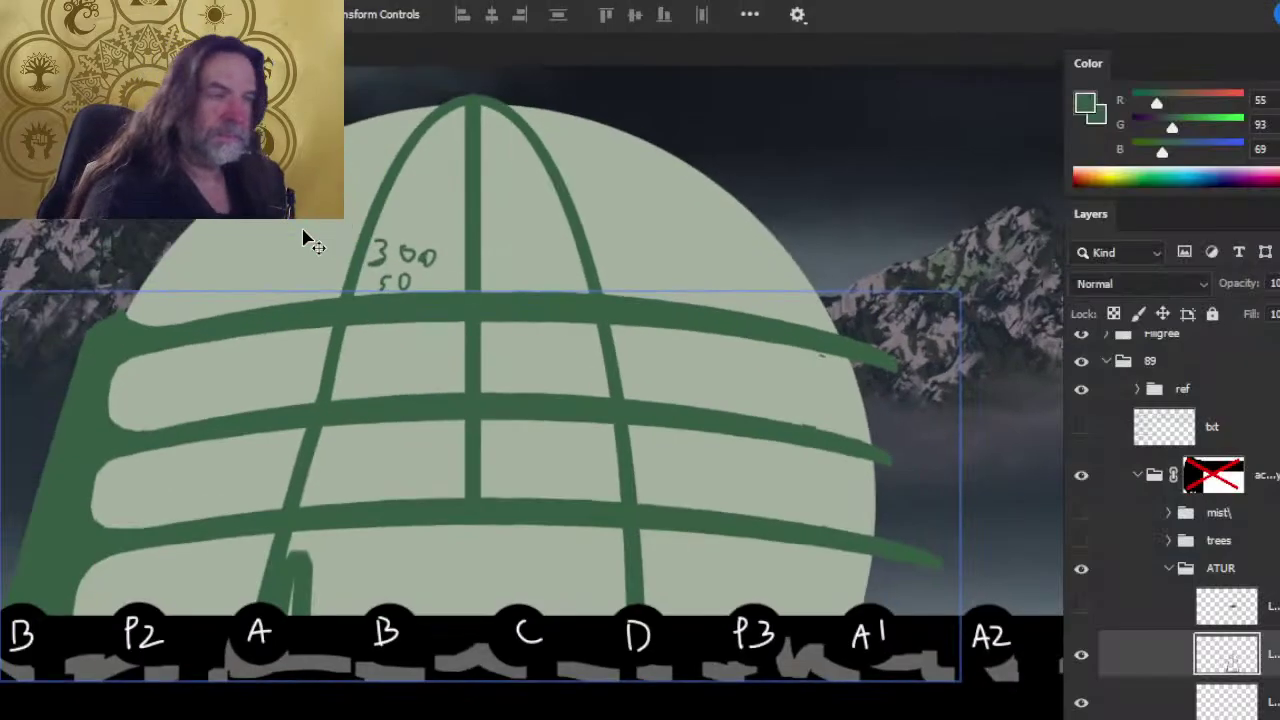
scroll(303, 240, "down", 1)
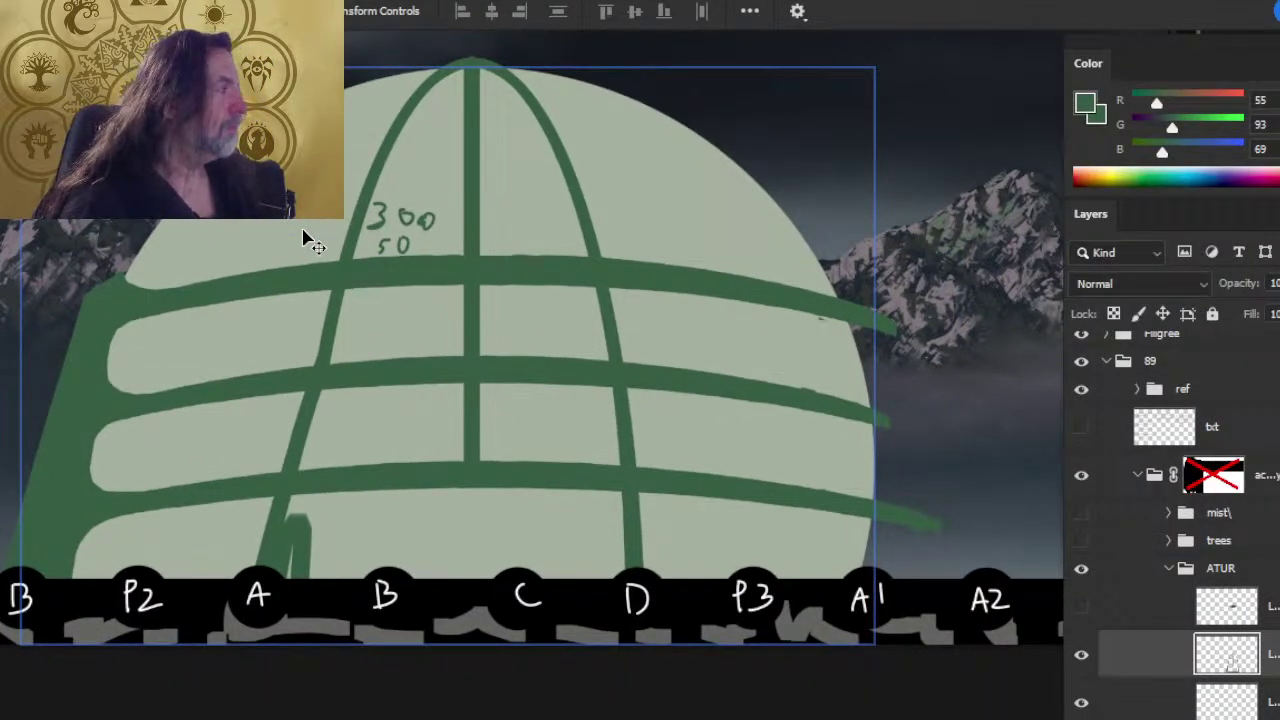
key("Tab")
key("Tab")
key("Tab")
key("Tab")
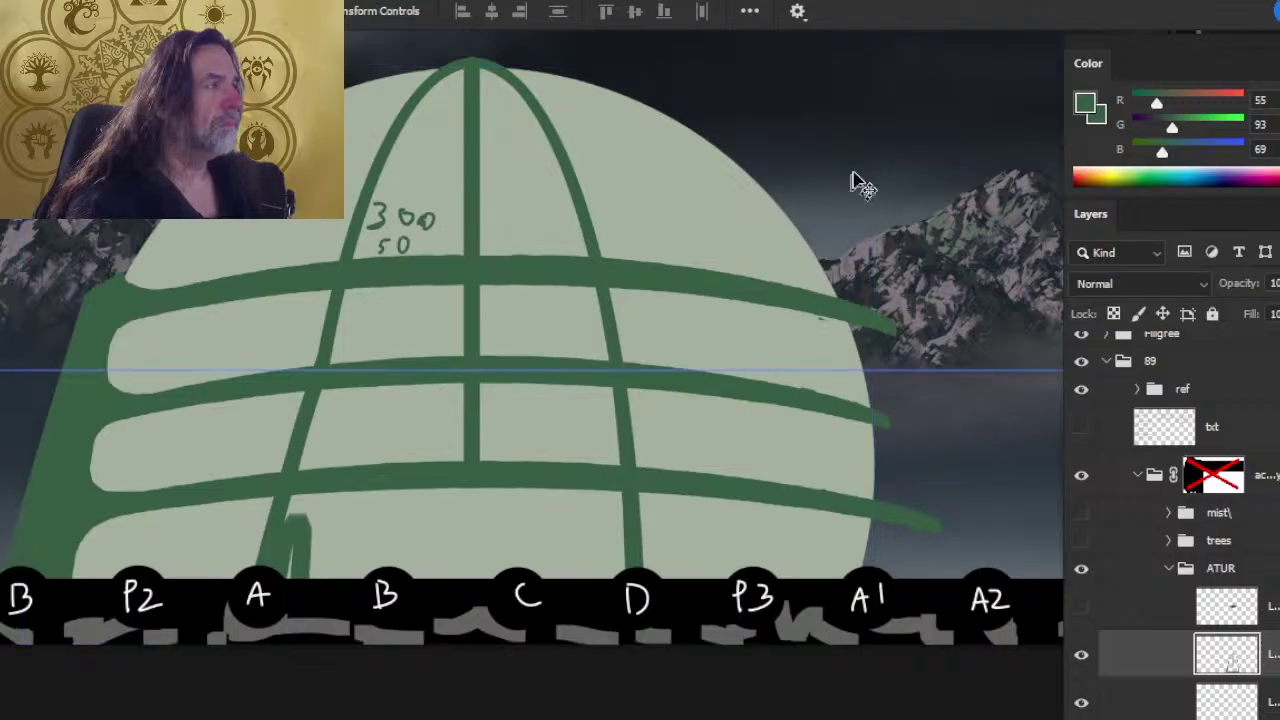
key("Tab")
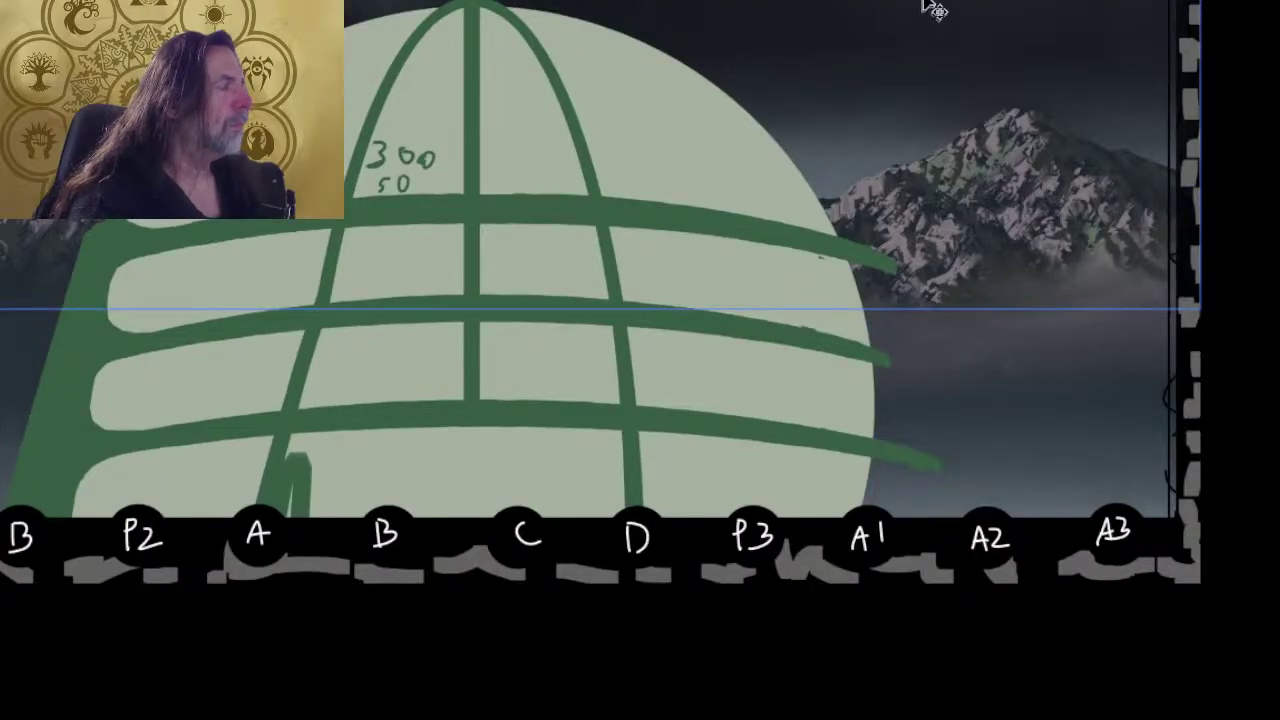
key("Tab")
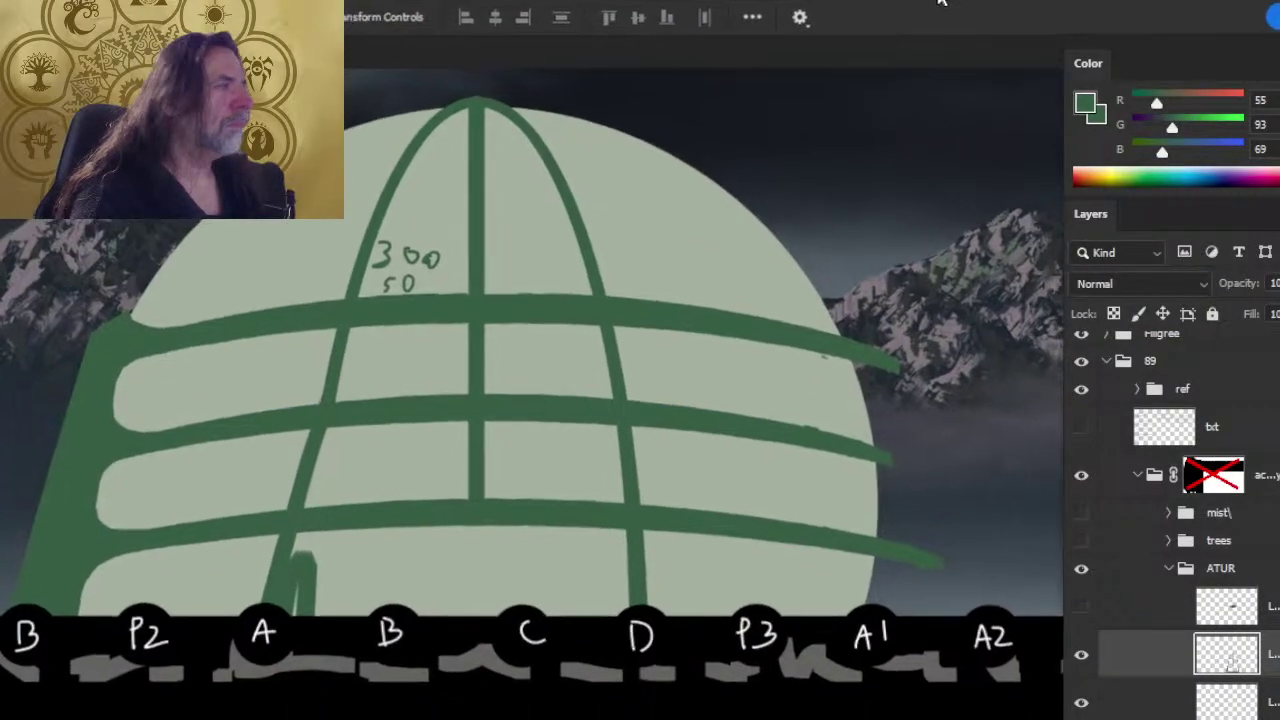
Step: Restore the document window to a smaller floating size and shift the Color and Layers panels so their full width shows
left_click_drag(940, 3, 932, 45)
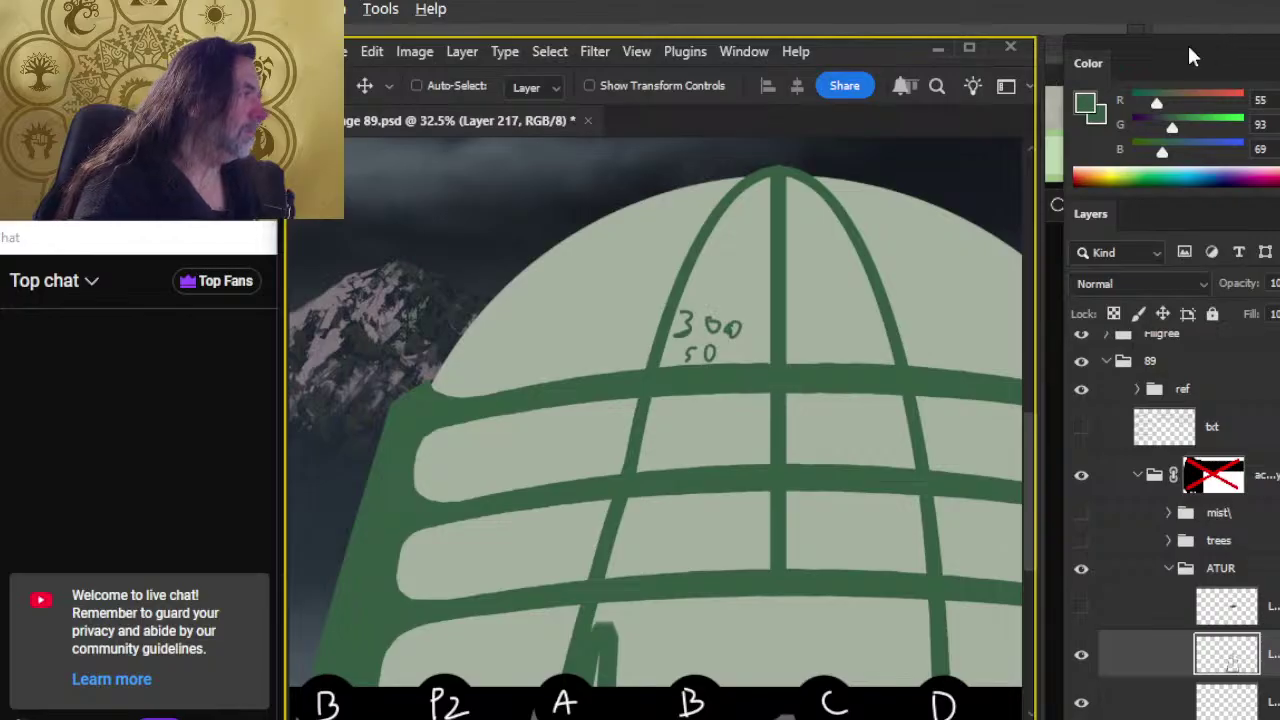
left_click_drag(1190, 57, 1171, 34)
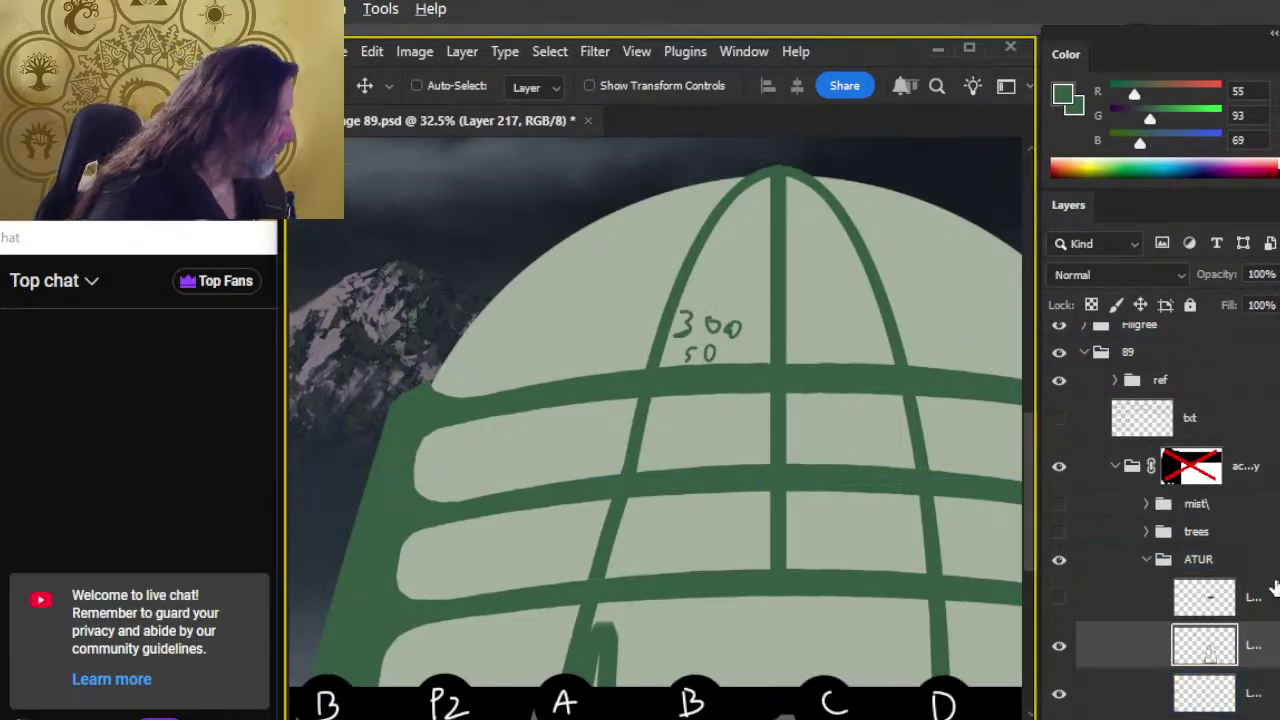
Step: Select the pale green dome shape on its own layer with the Magic Wand
scroll(1200, 620, "down", 2)
left_click(1150, 632)
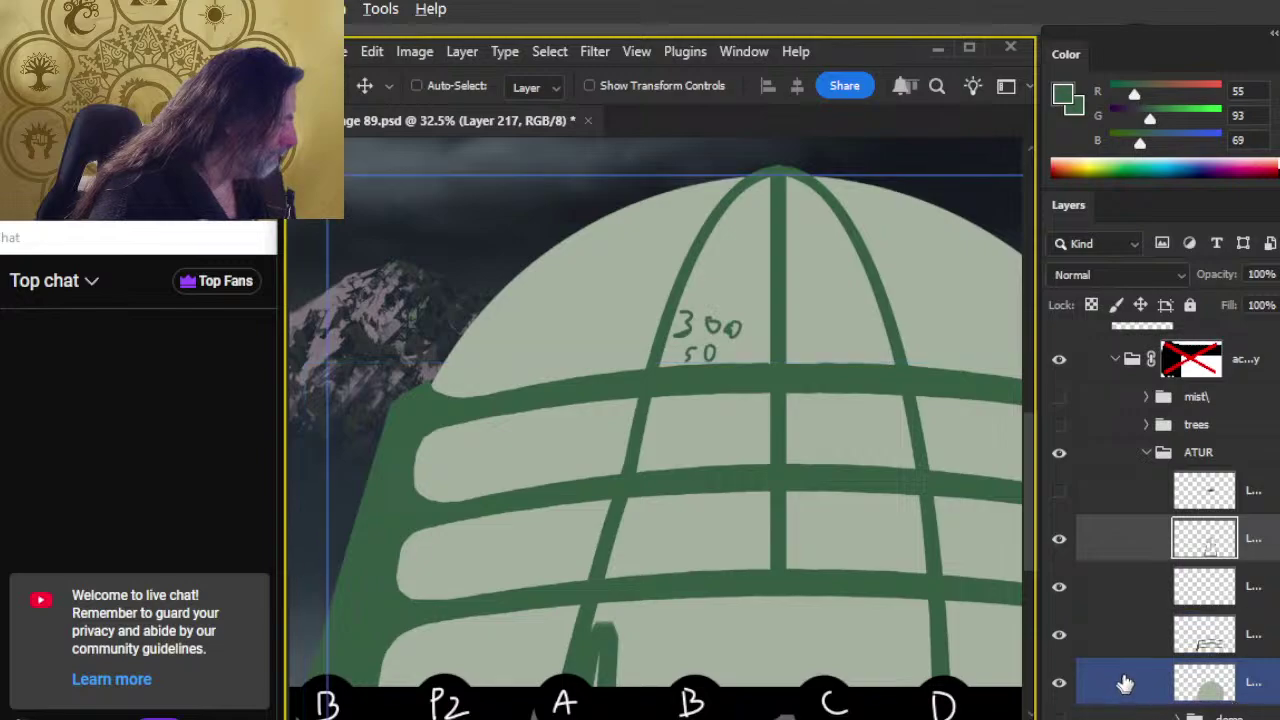
key("i")
key("w")
left_click(590, 345)
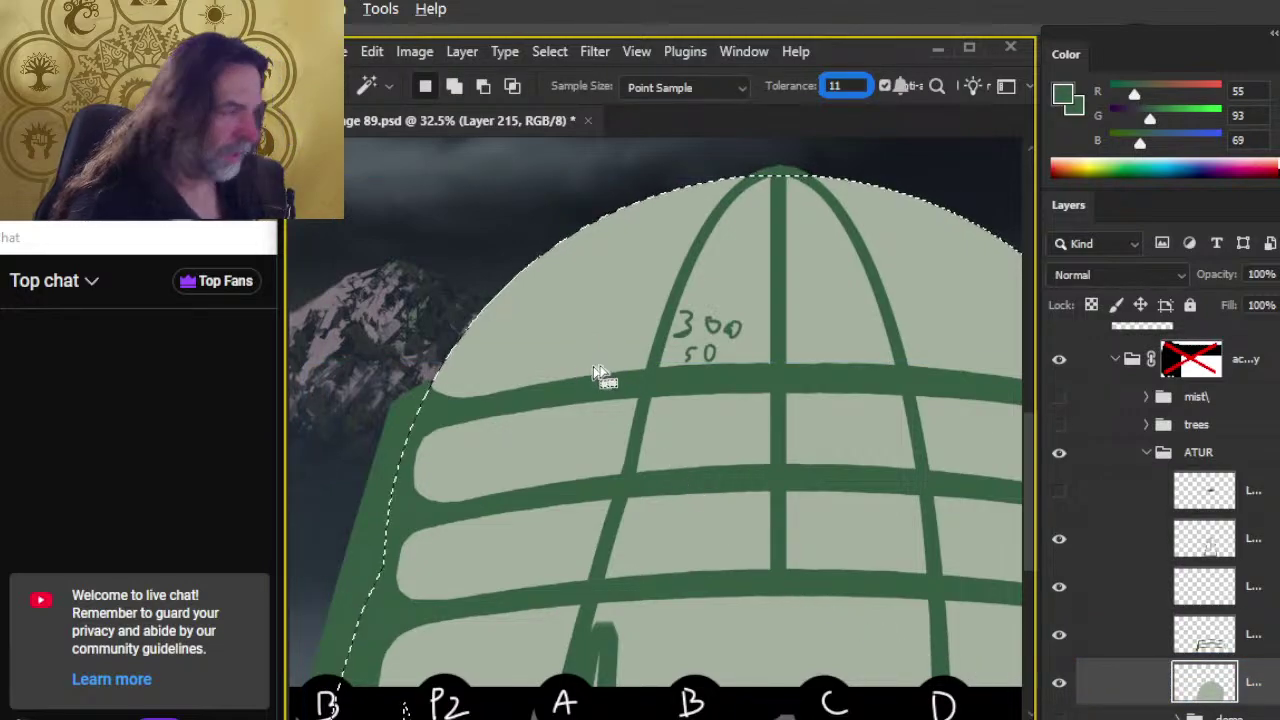
Step: Try scaling the dome selection to 75% with Transform Selection, and reset the scale to 100%
key("l")
right_click(707, 345)
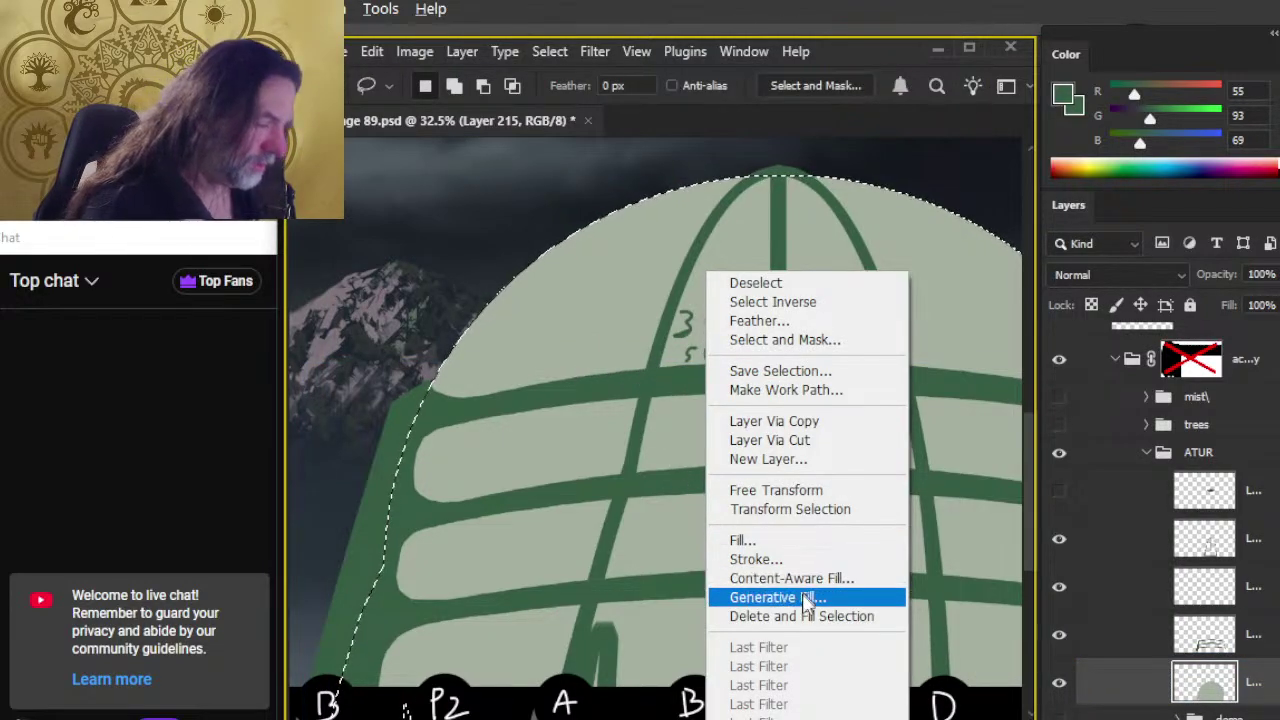
left_click(812, 509)
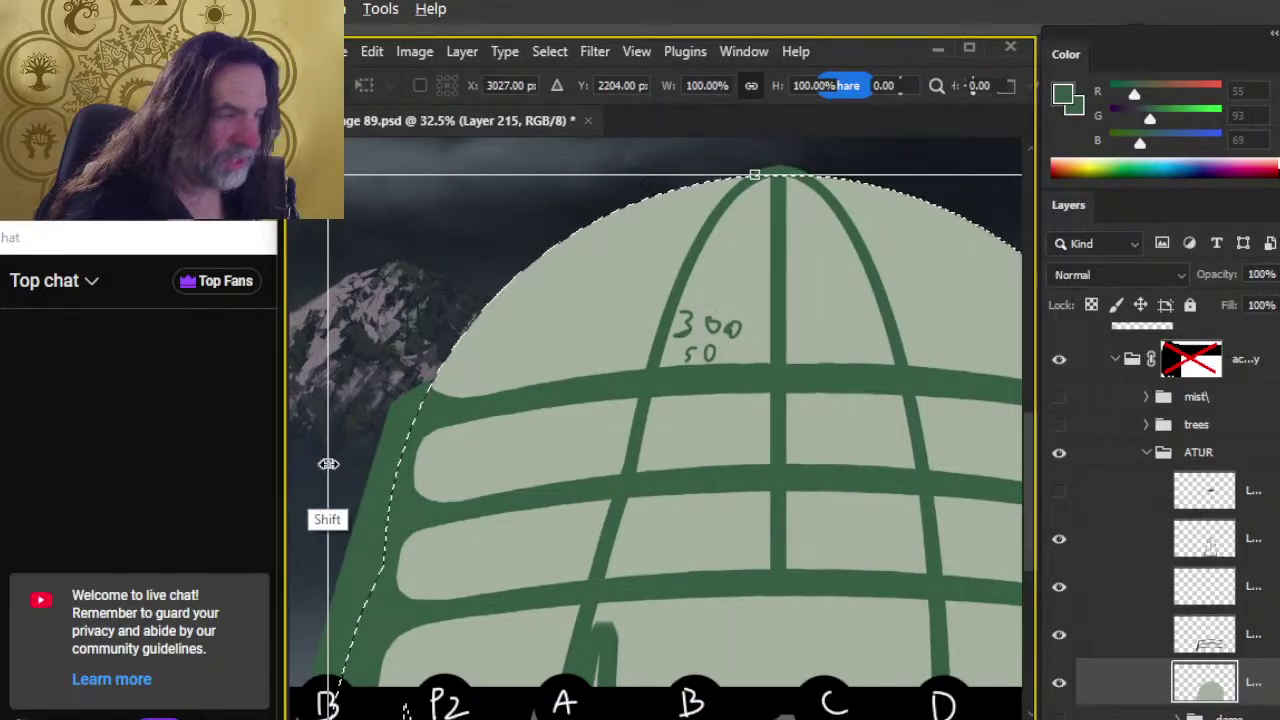
left_click_drag(327, 463, 510, 466)
left_click(722, 85)
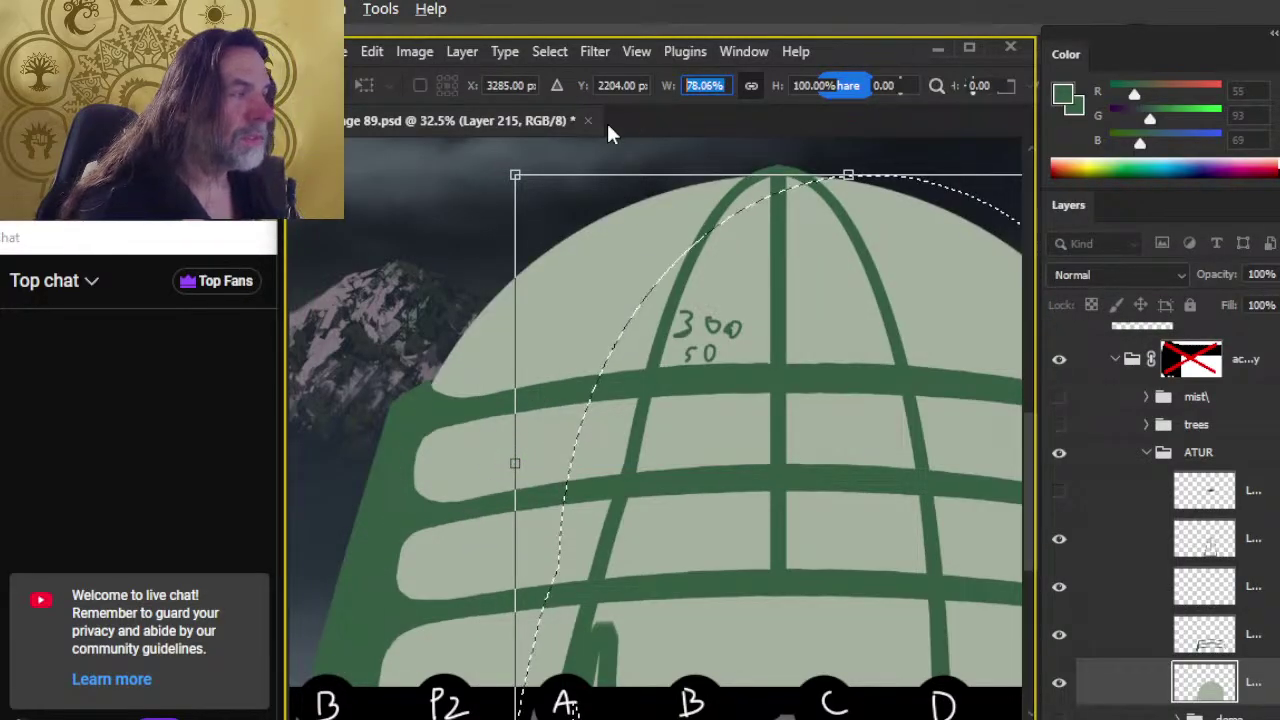
type("75")
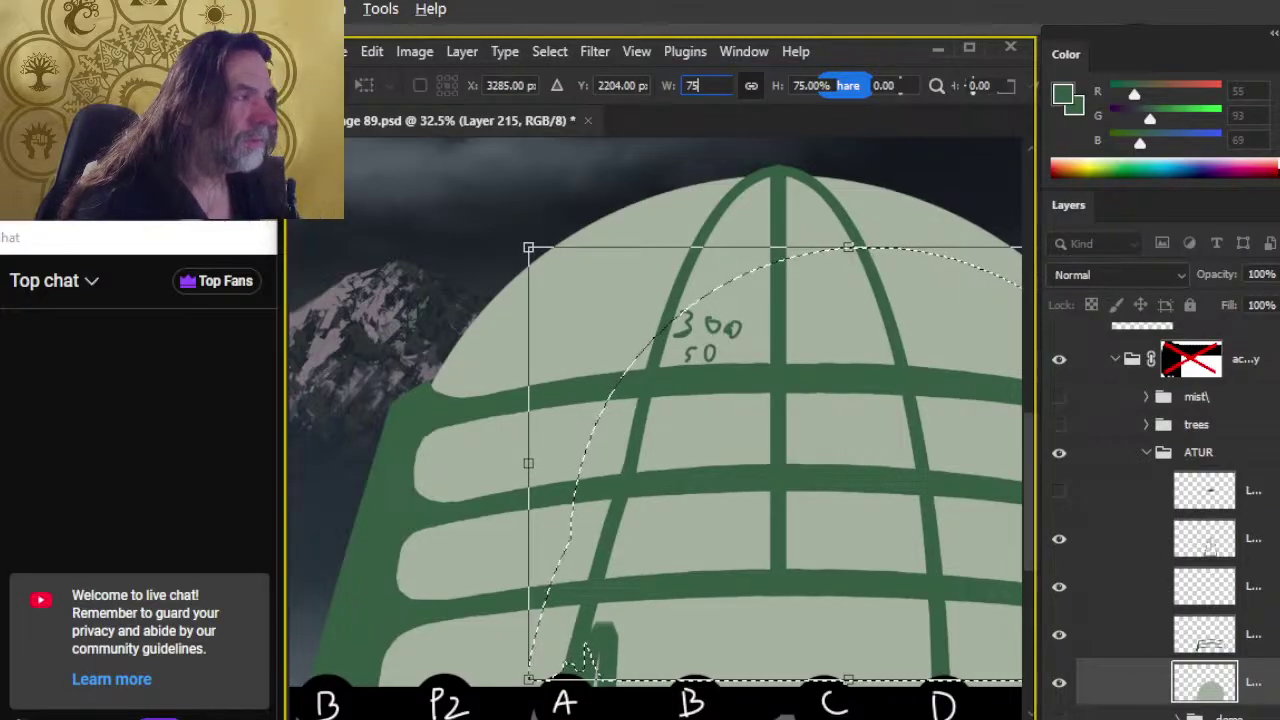
key("BackSpace")
key("BackSpace")
type("100")
key("Return")
key("Return")
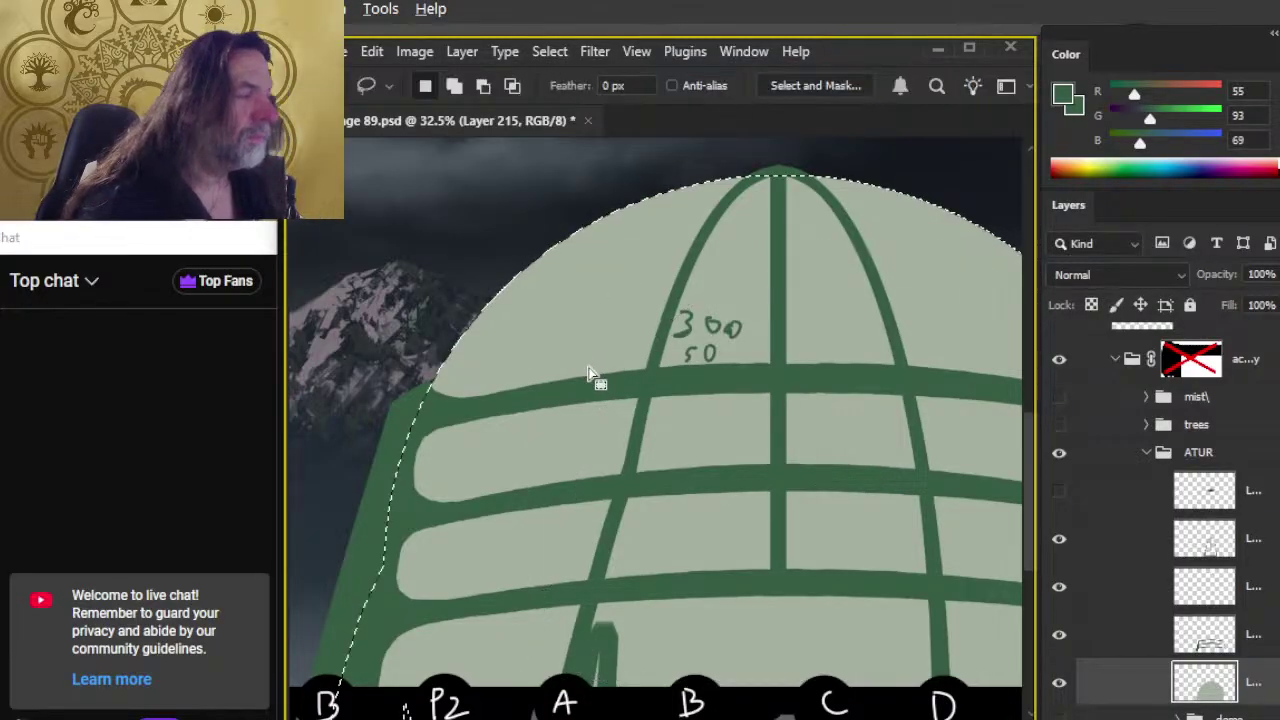
right_click(398, 368)
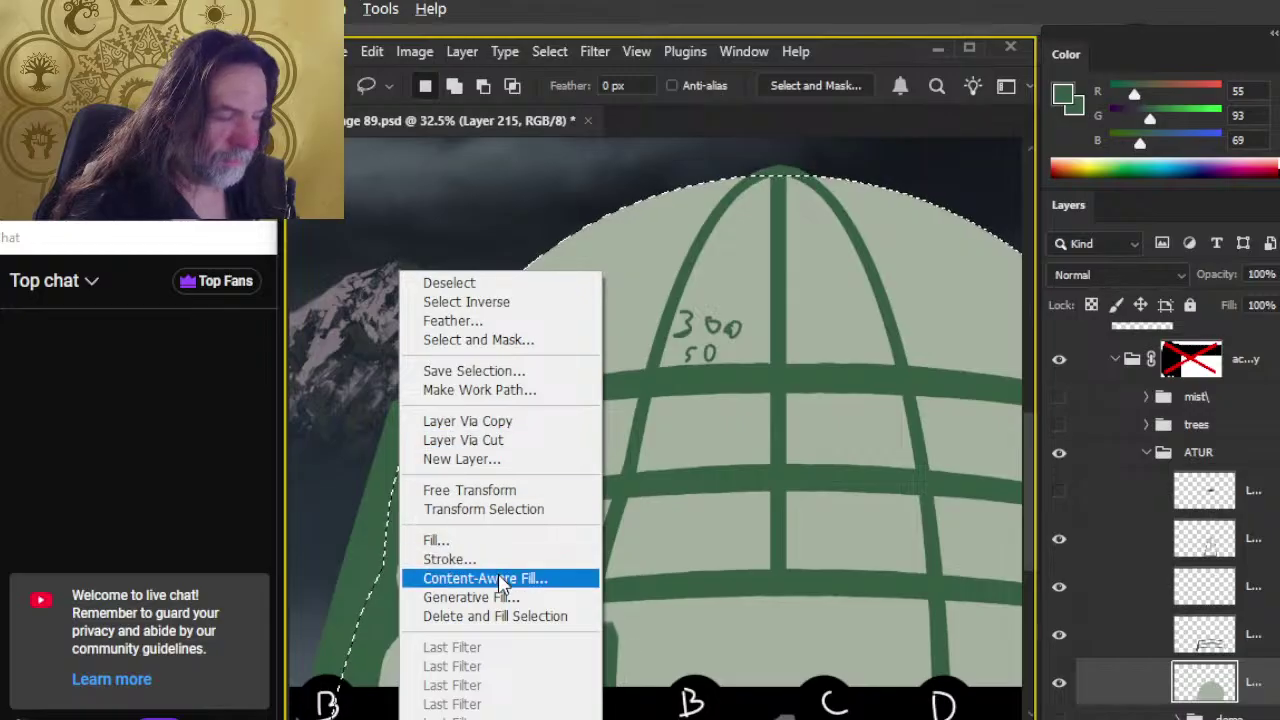
left_click(430, 489)
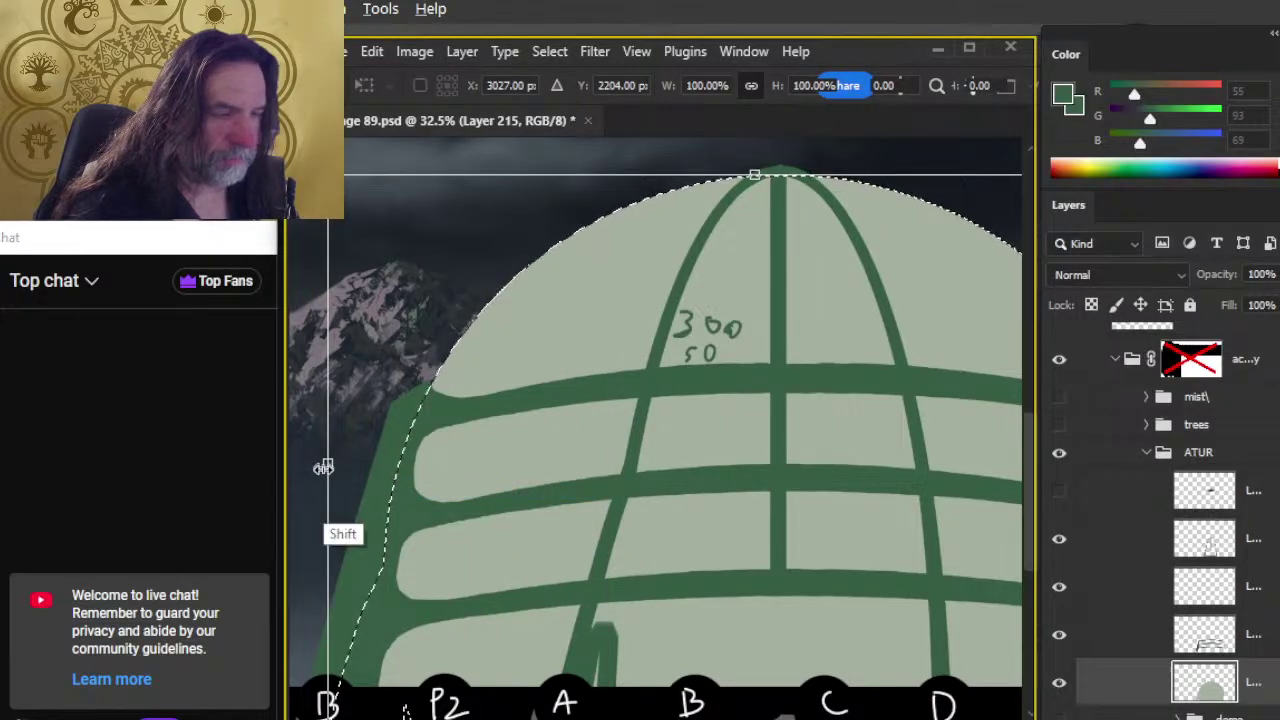
left_click_drag(323, 467, 425, 452)
key("ctrl+z")
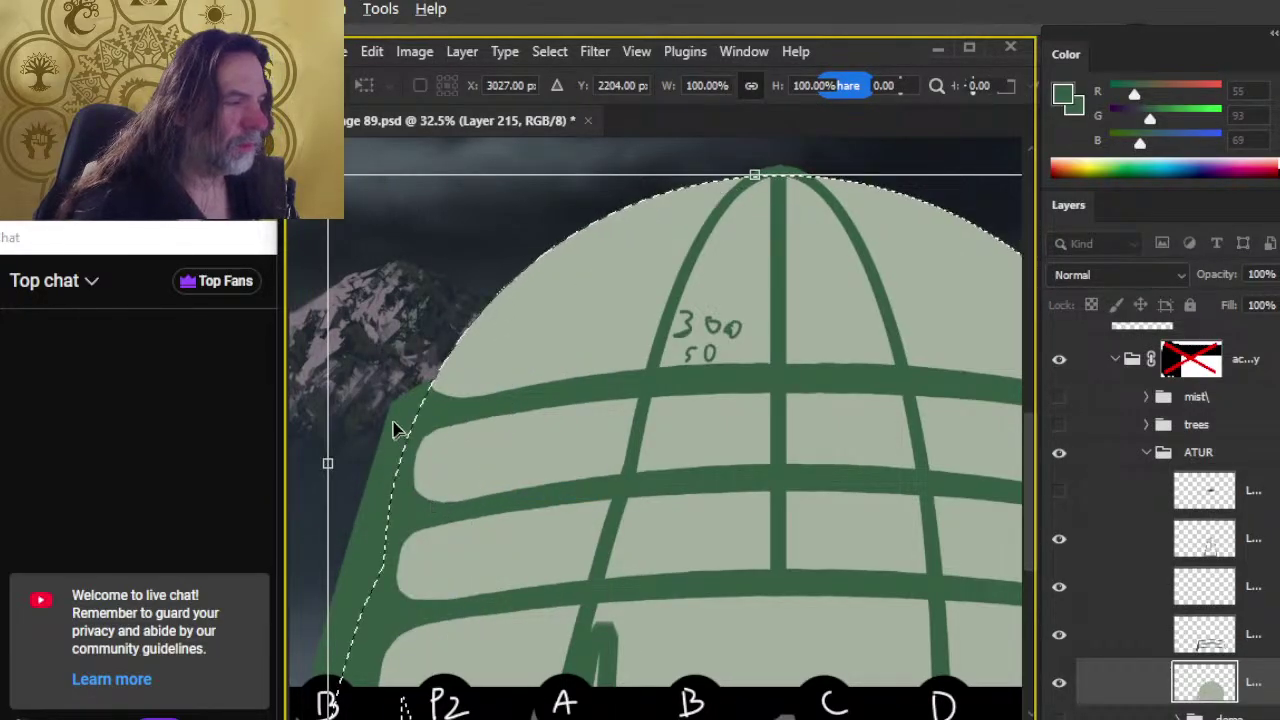
right_click(413, 308)
key("Escape")
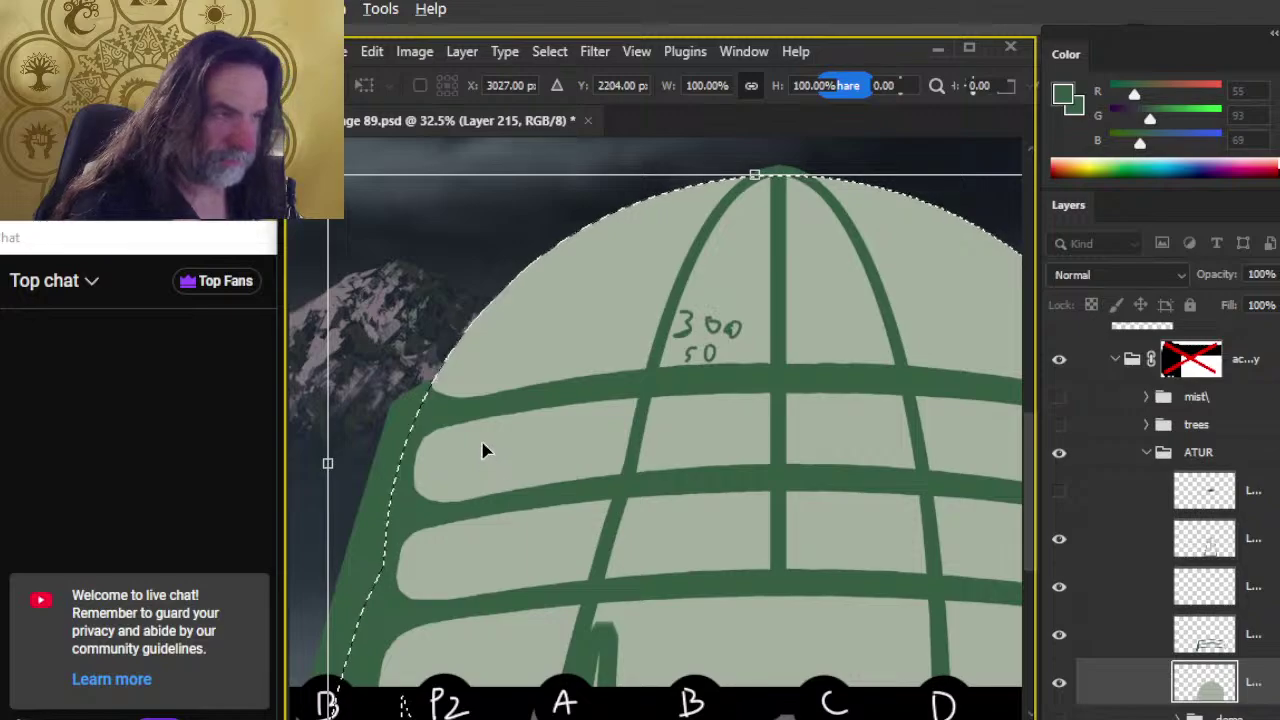
key("Escape")
Step: Narrow the dome selection outline from its left side with Transform Selection, setting its width to 75% at full height
right_click(477, 432)
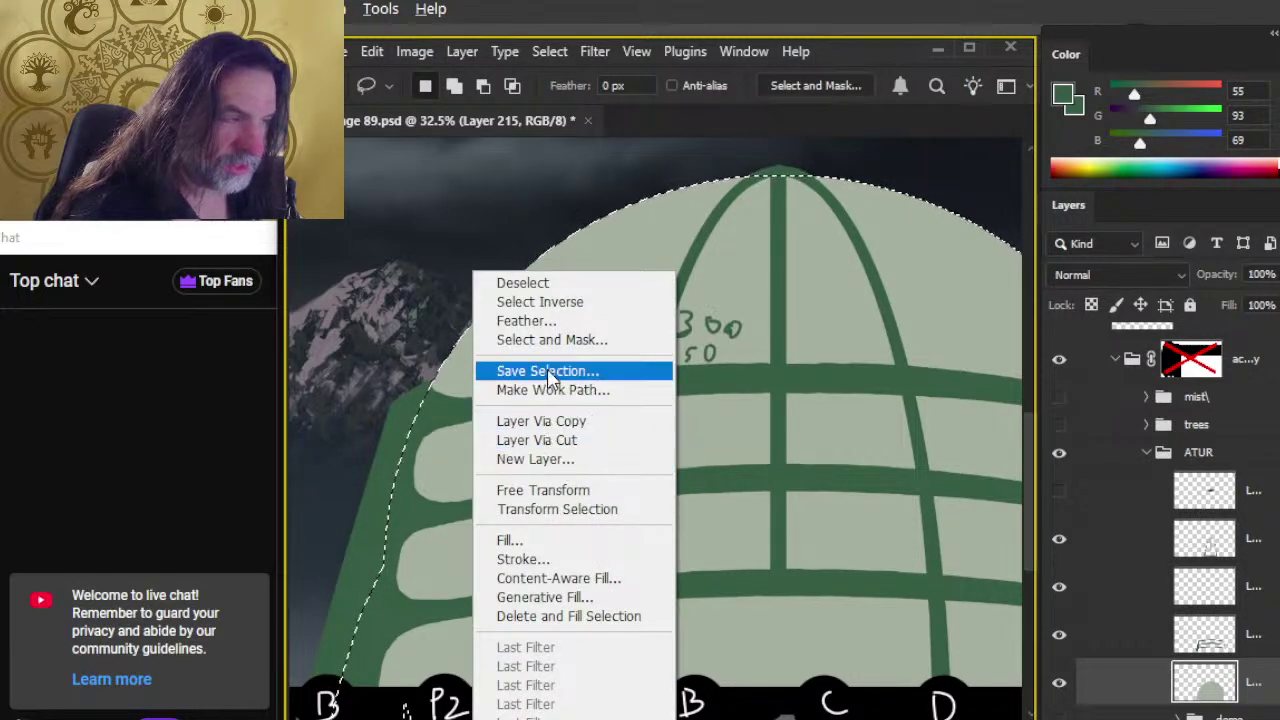
left_click(566, 509)
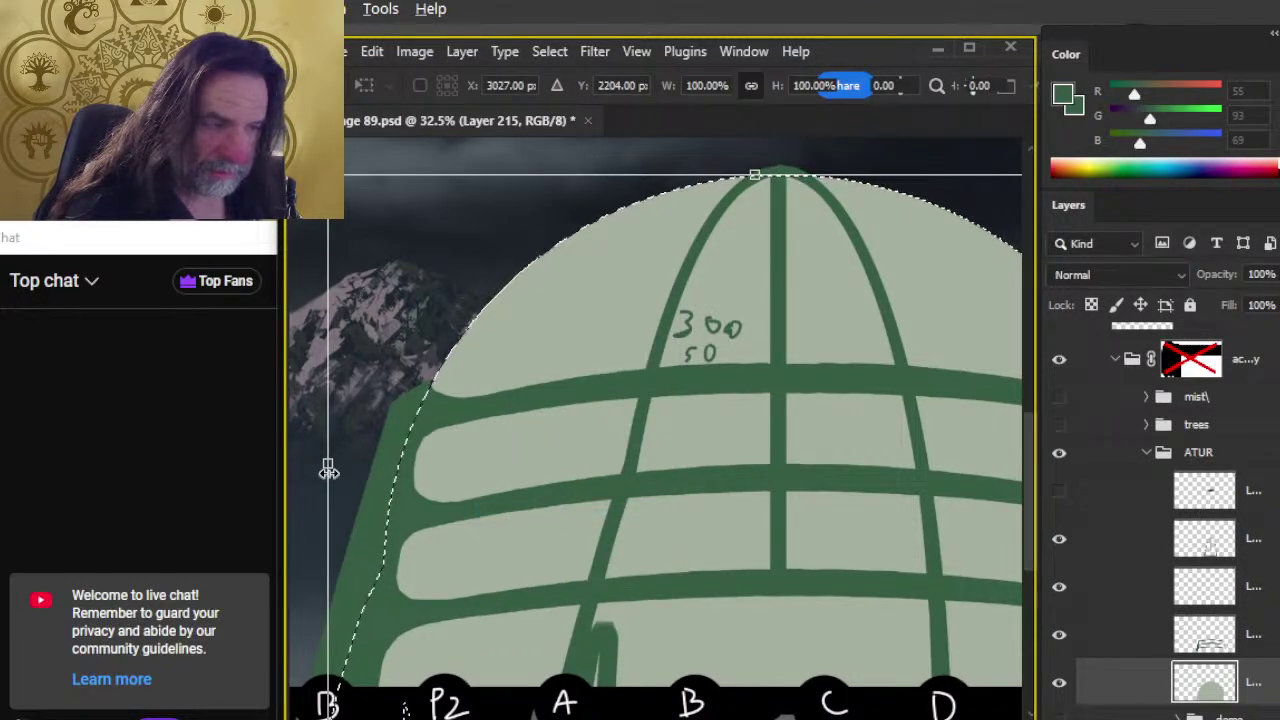
left_click_drag(328, 464, 540, 436)
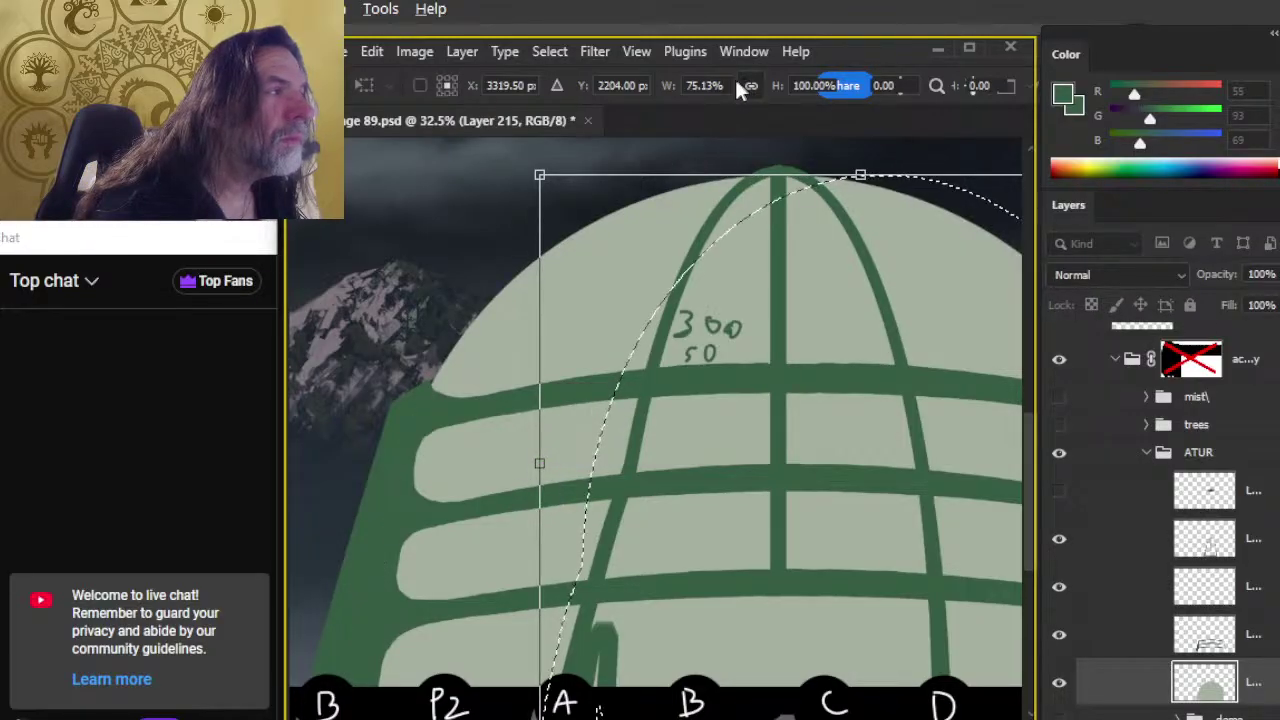
double_click(710, 85)
type("75")
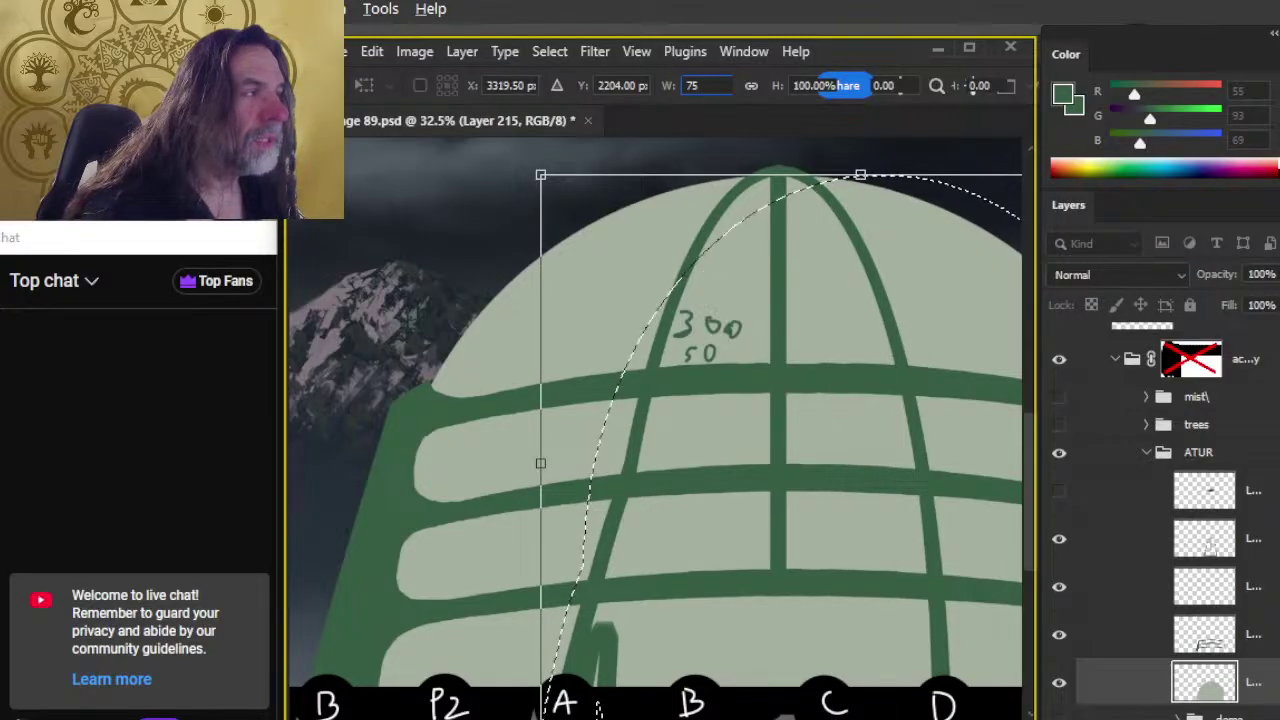
key("Return")
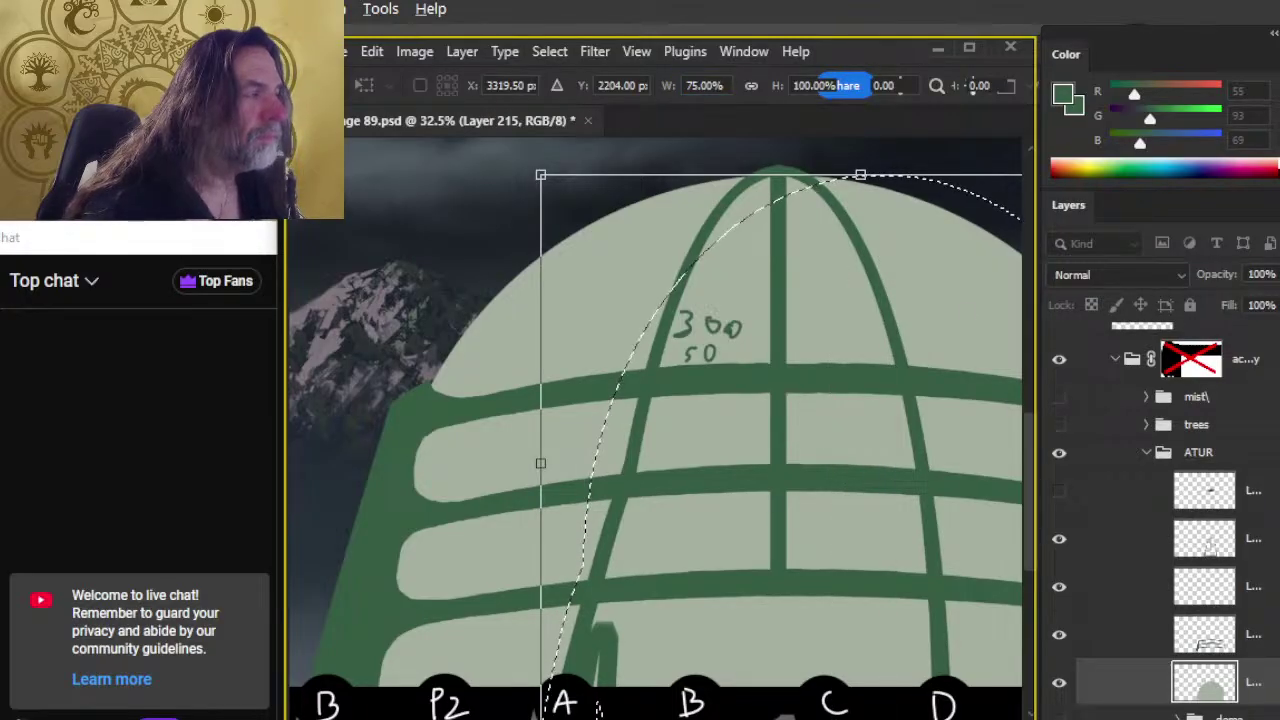
Step: Apply the narrowed selection outline and nudge it left until its peak is centred on the dome's middle rib
key("Return")
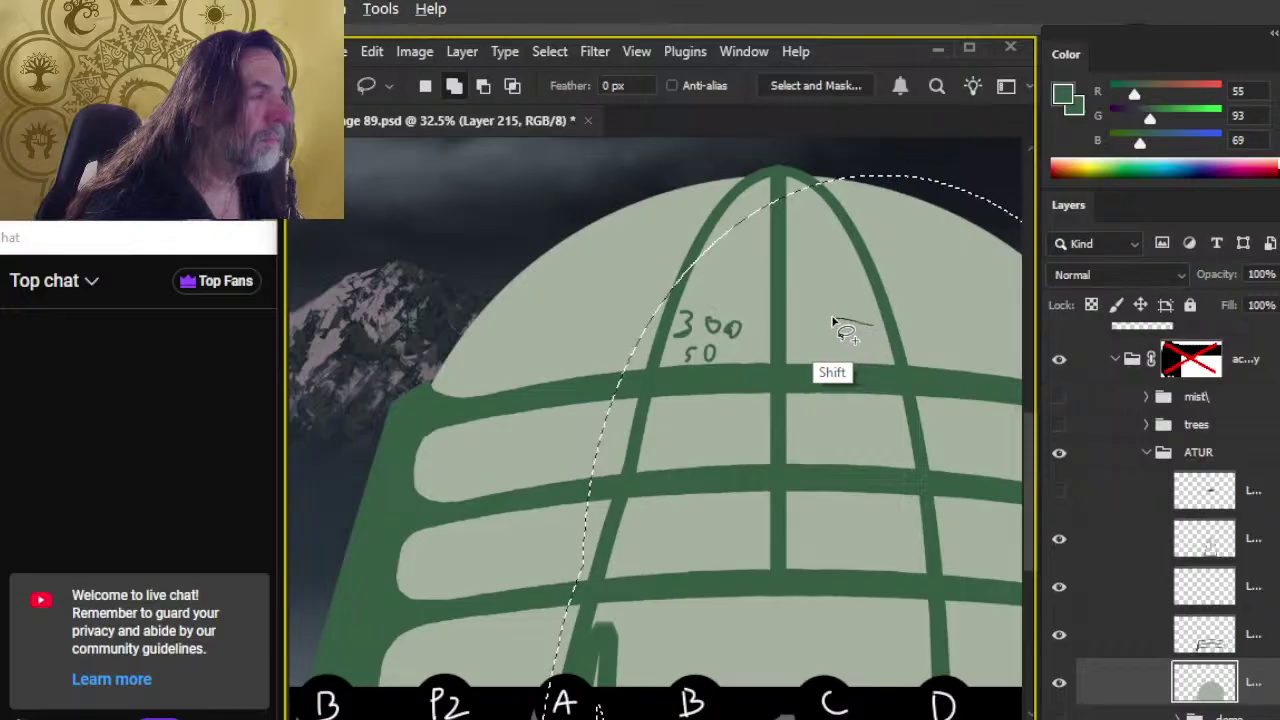
key("shift+Left")
key("shift+Left")
key("shift+Left")
key("shift+Left")
key("shift+Left")
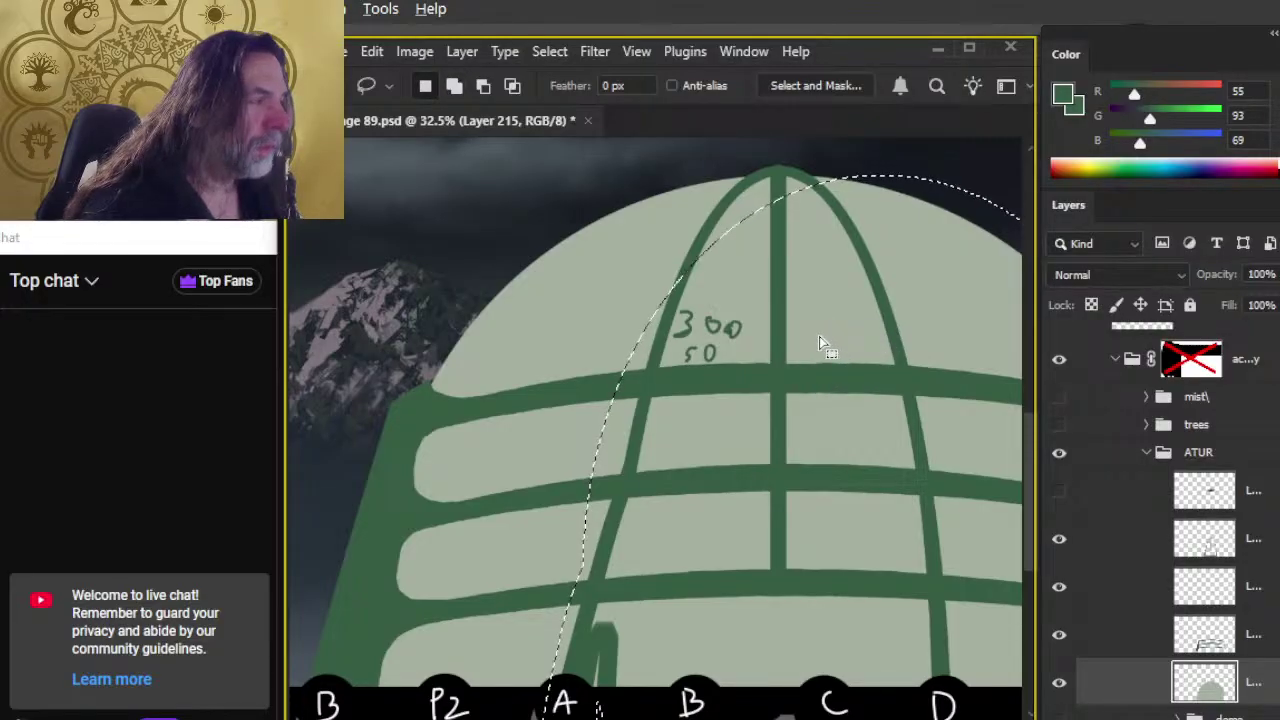
key("shift+Left")
key("shift+Left")
key("shift+Left")
key("shift+Left")
key("shift+Left")
key("shift+Left")
key("shift+Left")
key("shift+Left")
key("shift+Left")
key("shift+Left")
key("shift+Left")
key("shift+Left")
key("shift+Left")
key("shift+Left")
key("shift+Left")
key("shift+Left")
key("shift+Left")
key("shift+Left")
key("shift+Left")
key("shift+Left")
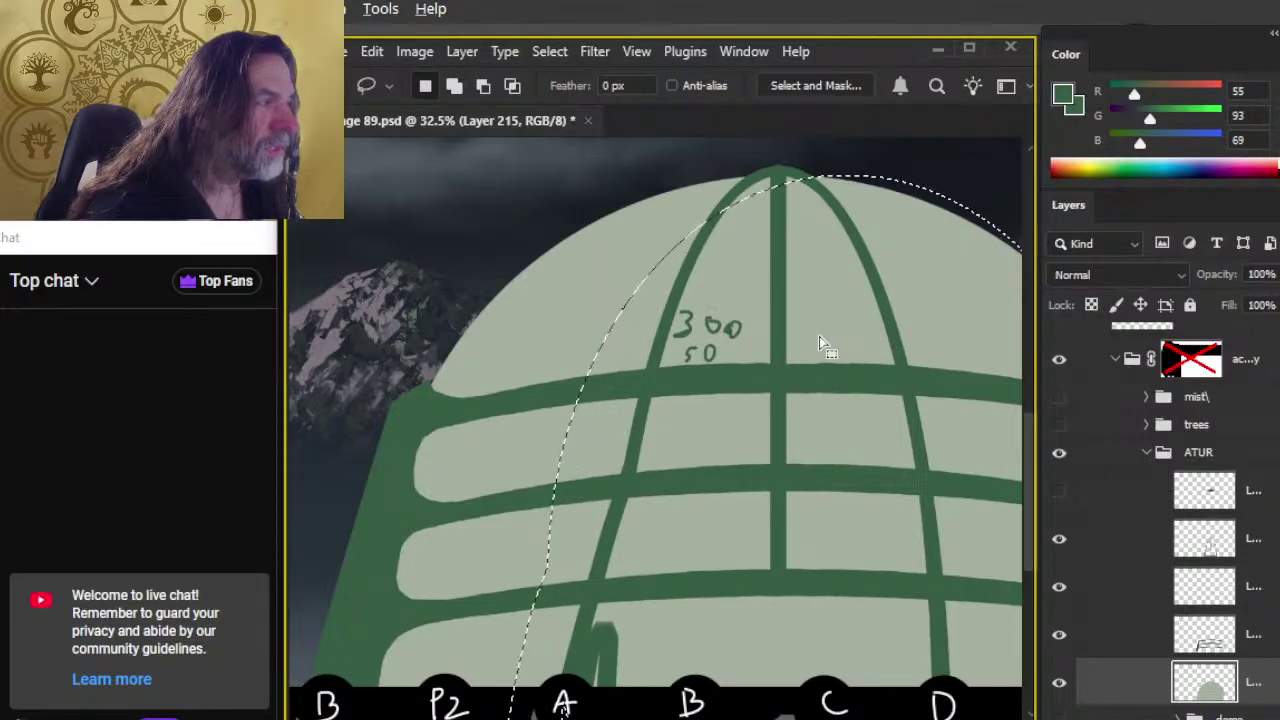
key("shift+Left")
key("shift+Left")
key("shift+Left")
key("shift+Left")
key("shift+Left")
key("shift+Left")
key("shift+Left")
key("shift+Left")
key("shift+Left")
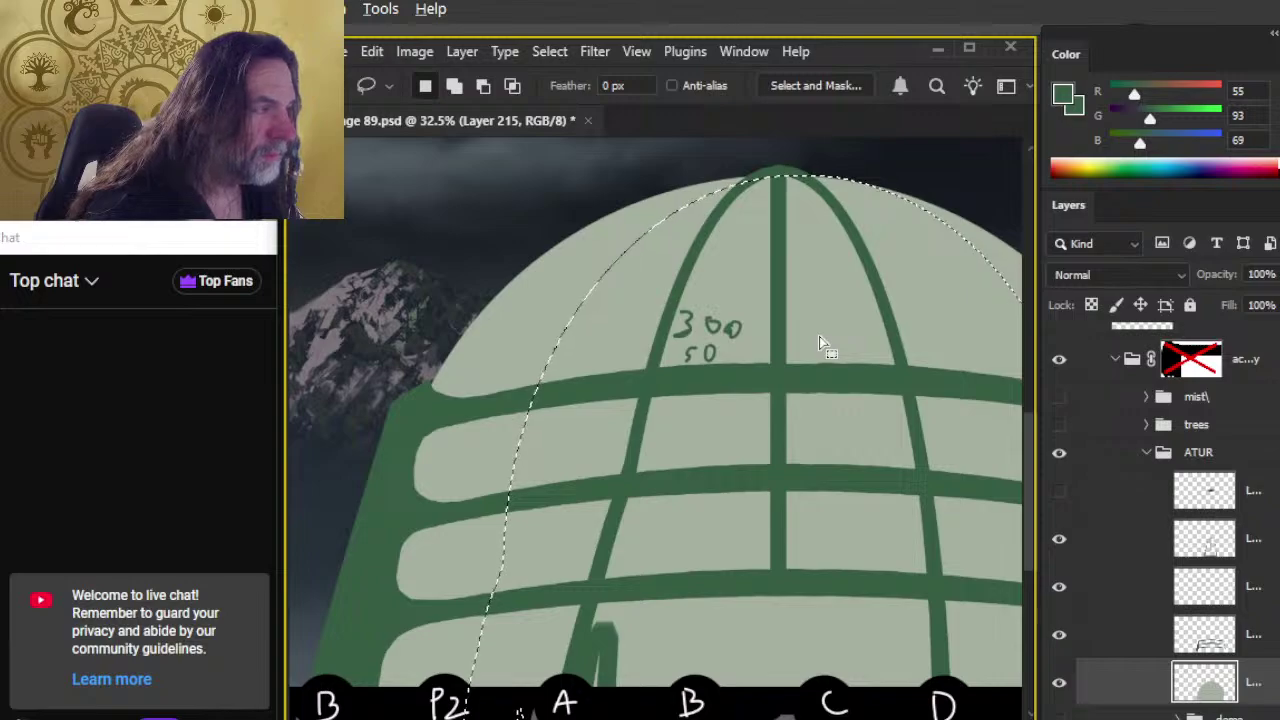
key("shift+Left")
key("shift+Left")
key("shift+Left")
key("shift+Left")
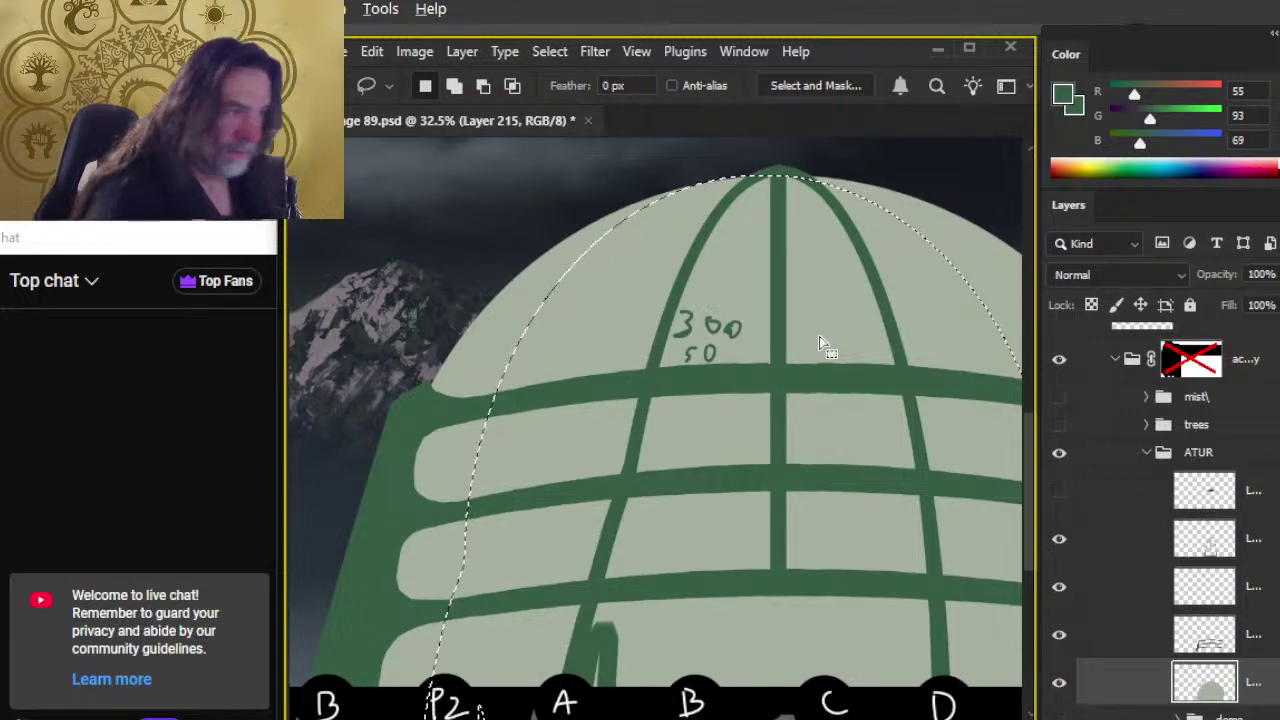
right_click(733, 318)
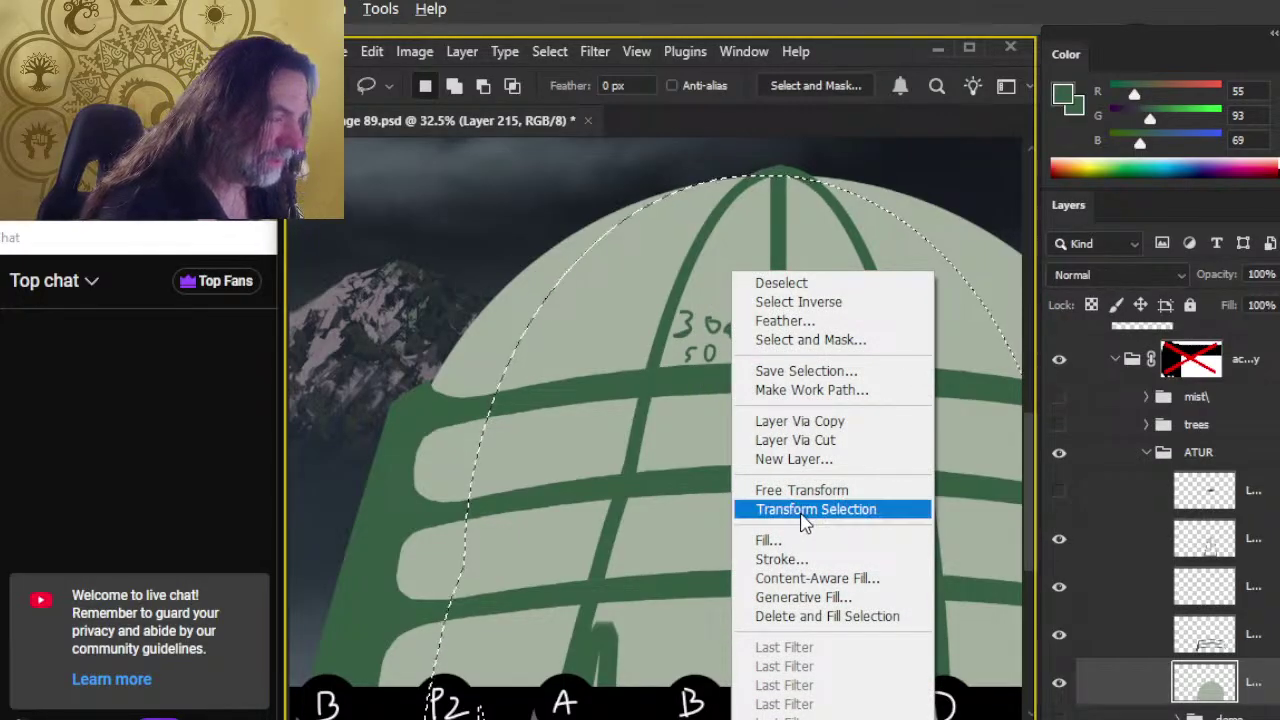
left_click(775, 120)
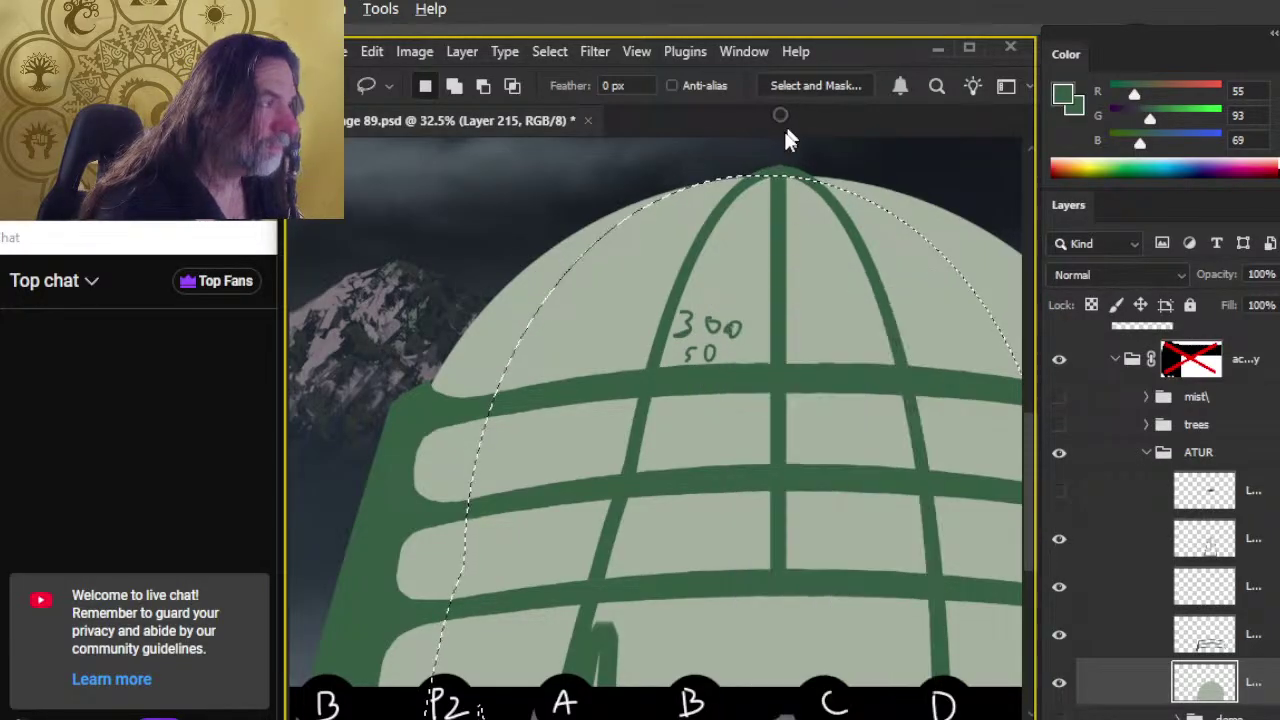
right_click(770, 258)
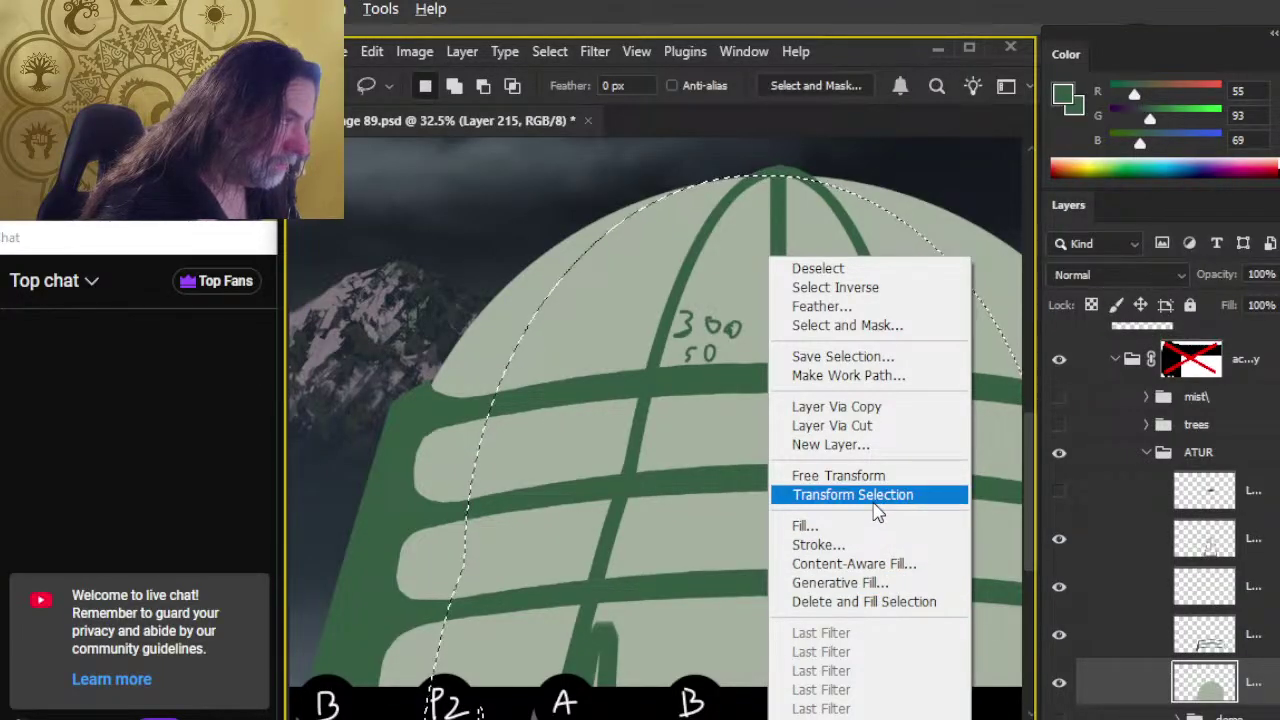
left_click(724, 122)
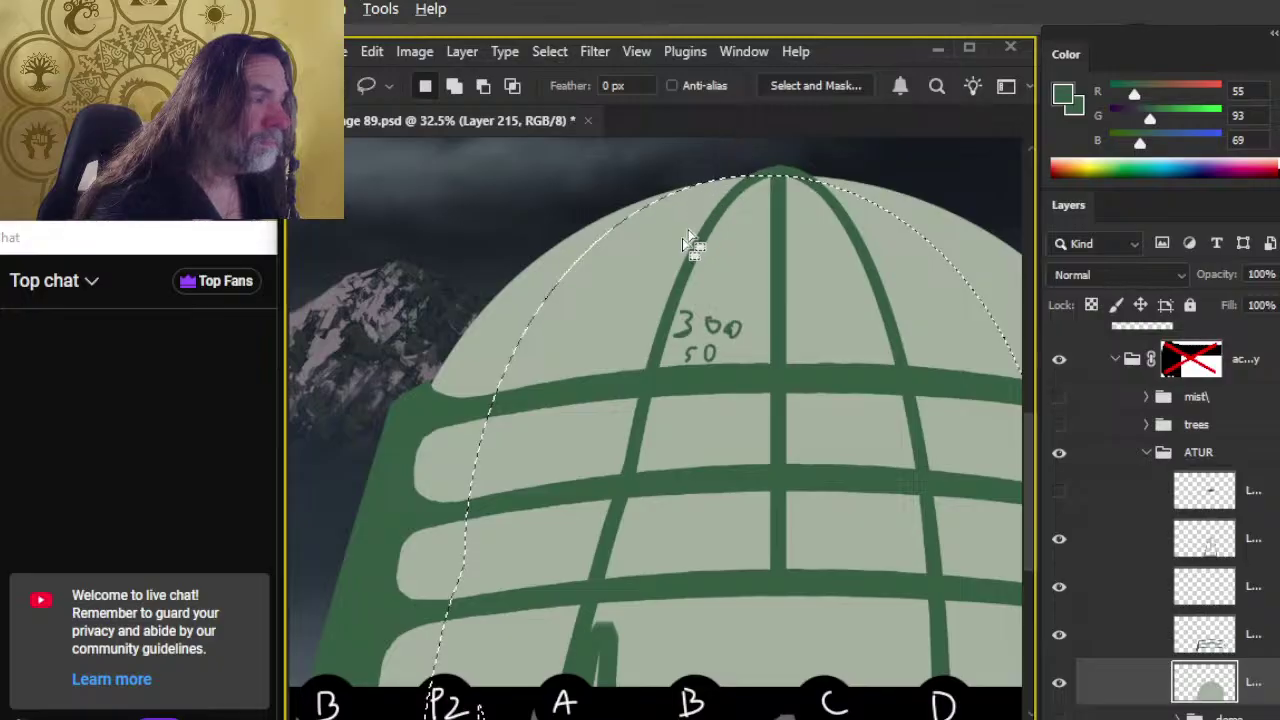
Step: Try to make a rib on the pale dome layer by filling the selection dark green and clearing its area contracted by 50 pixels
key("g")
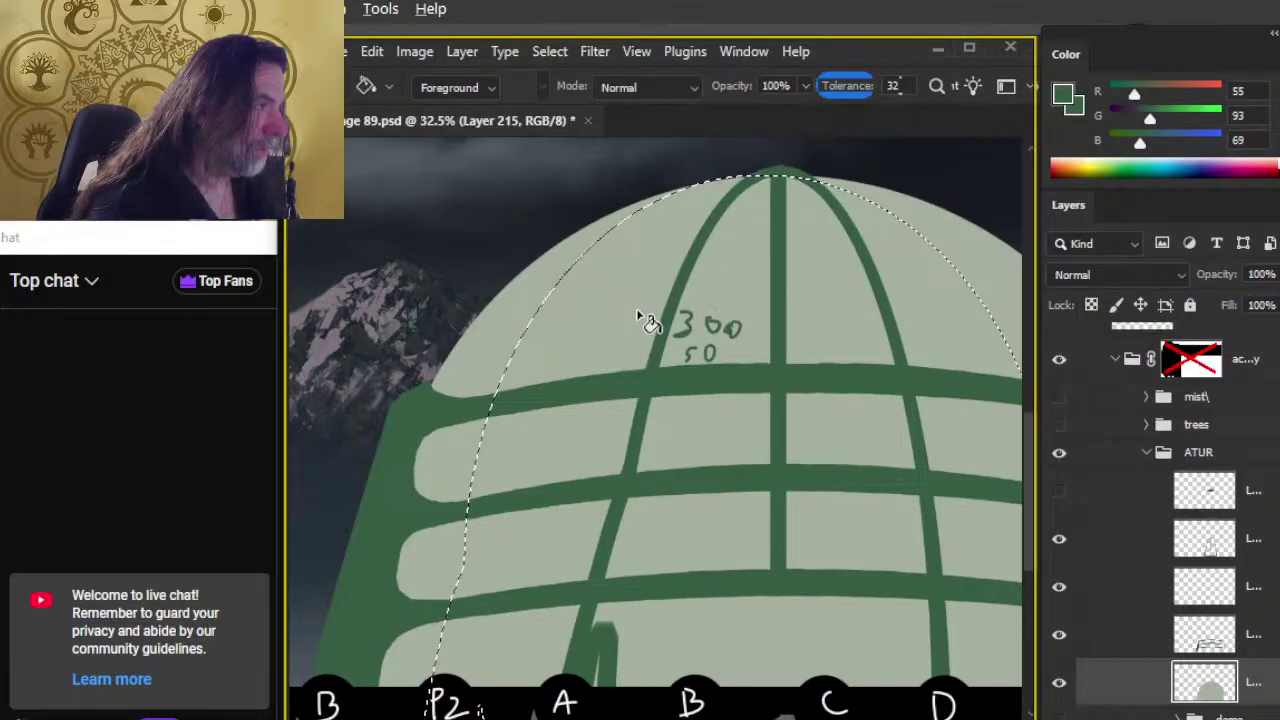
left_click(639, 314)
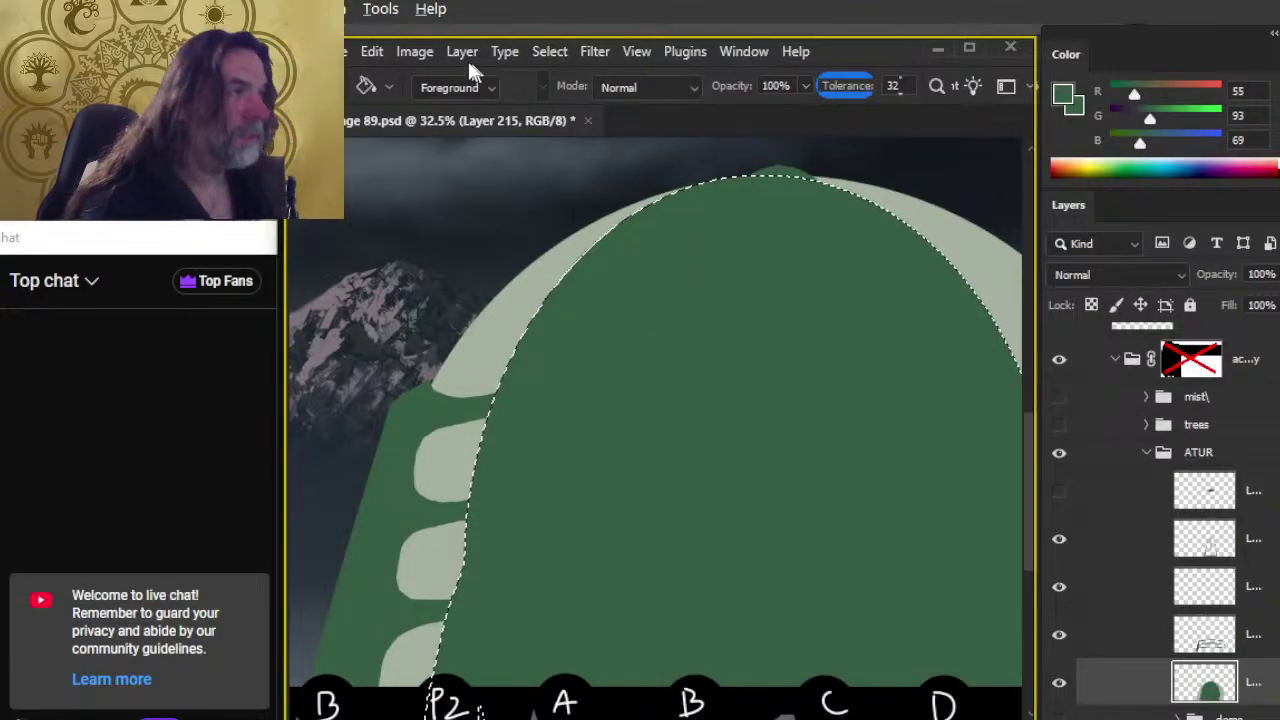
left_click(549, 52)
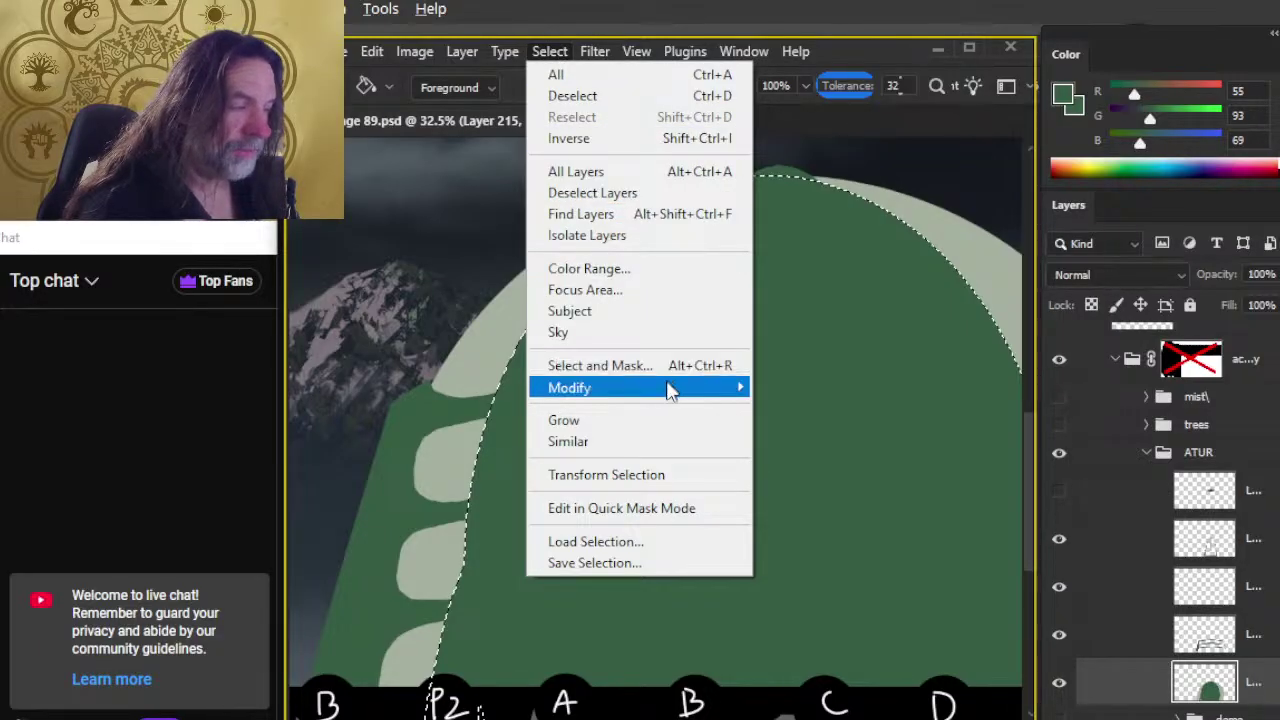
mouse_move(670, 390)
left_click(797, 452)
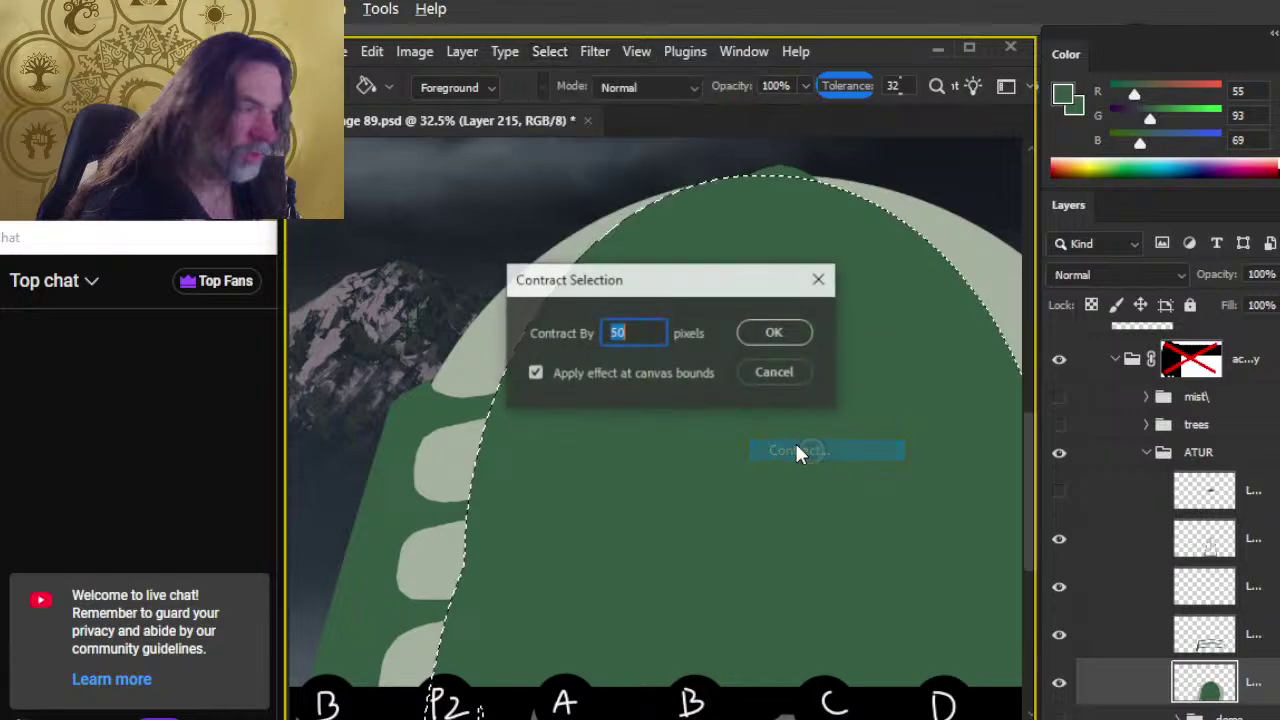
key("Return")
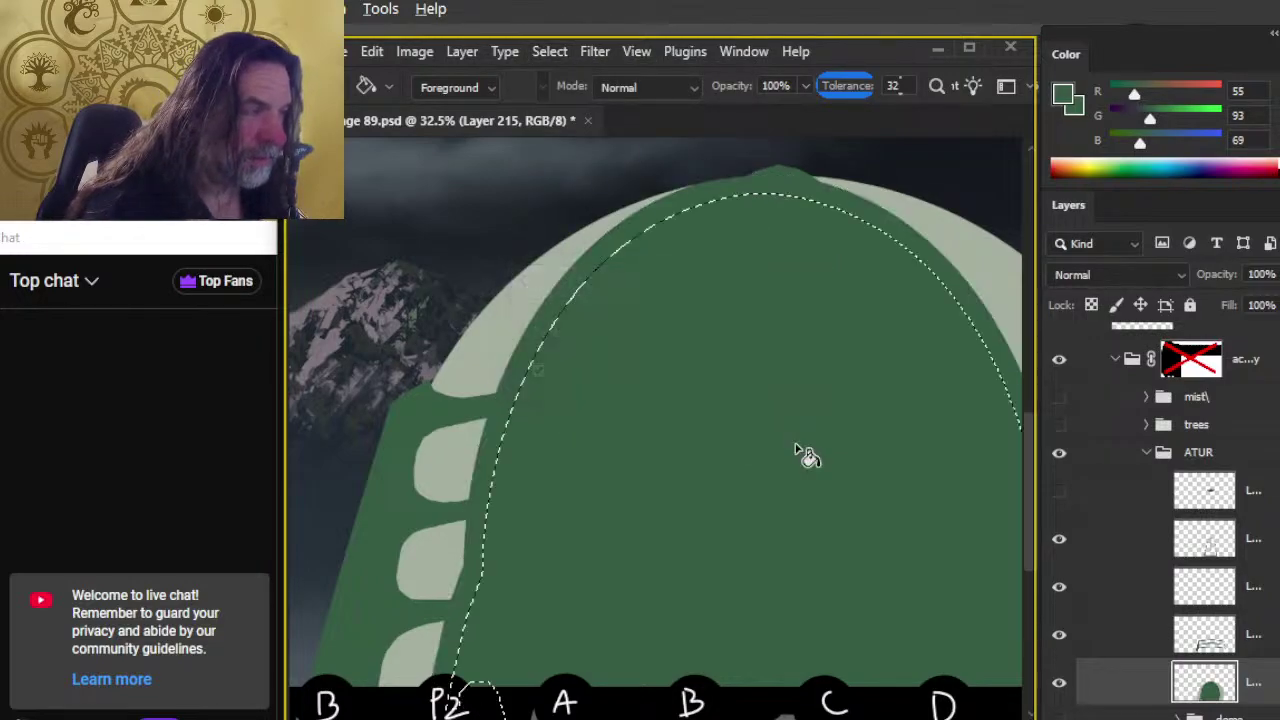
key("Delete")
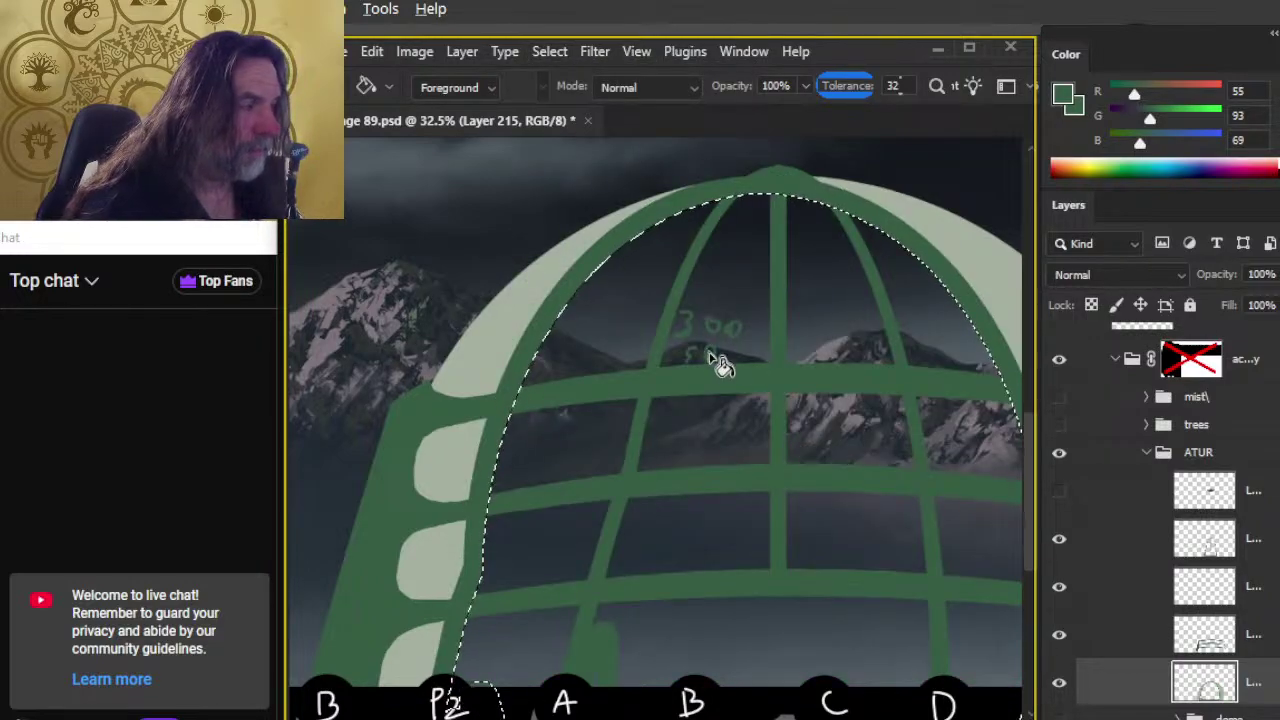
Step: Check the dome layer's visibility and undo the green fills, the 50-pixel contraction and the clearing made on it
left_click(723, 392)
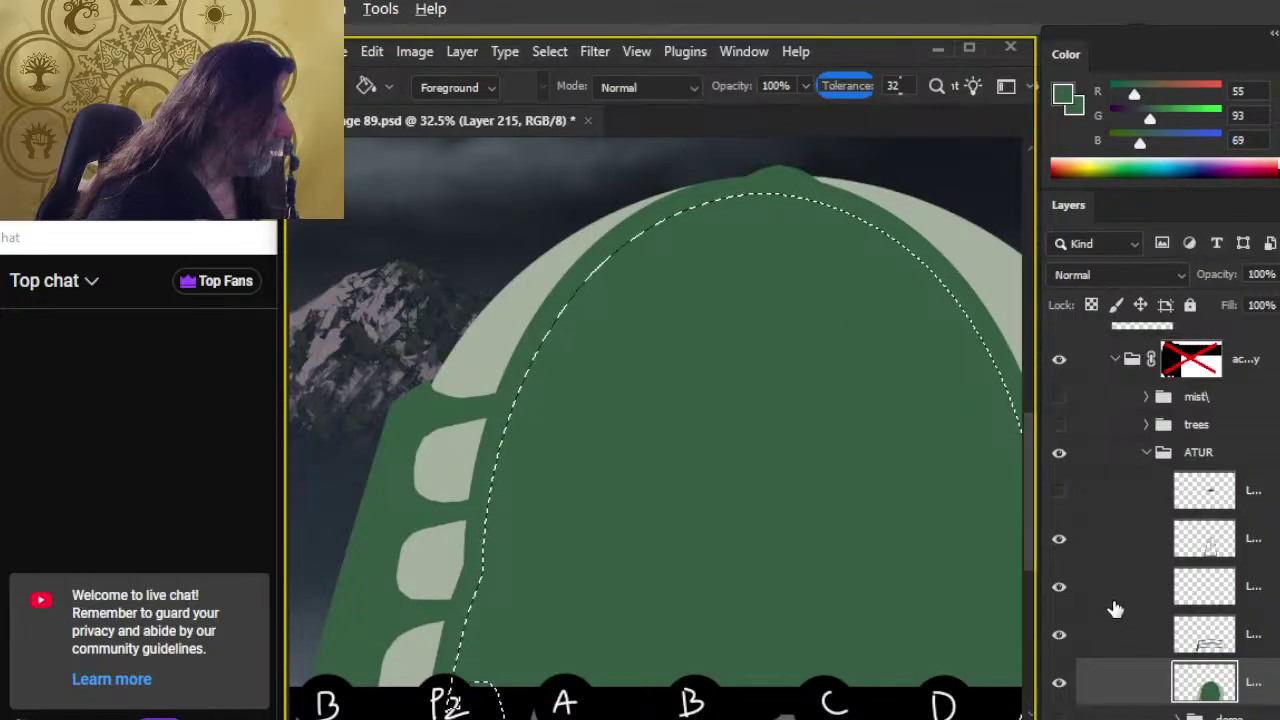
left_click(1059, 683)
left_click(1059, 683)
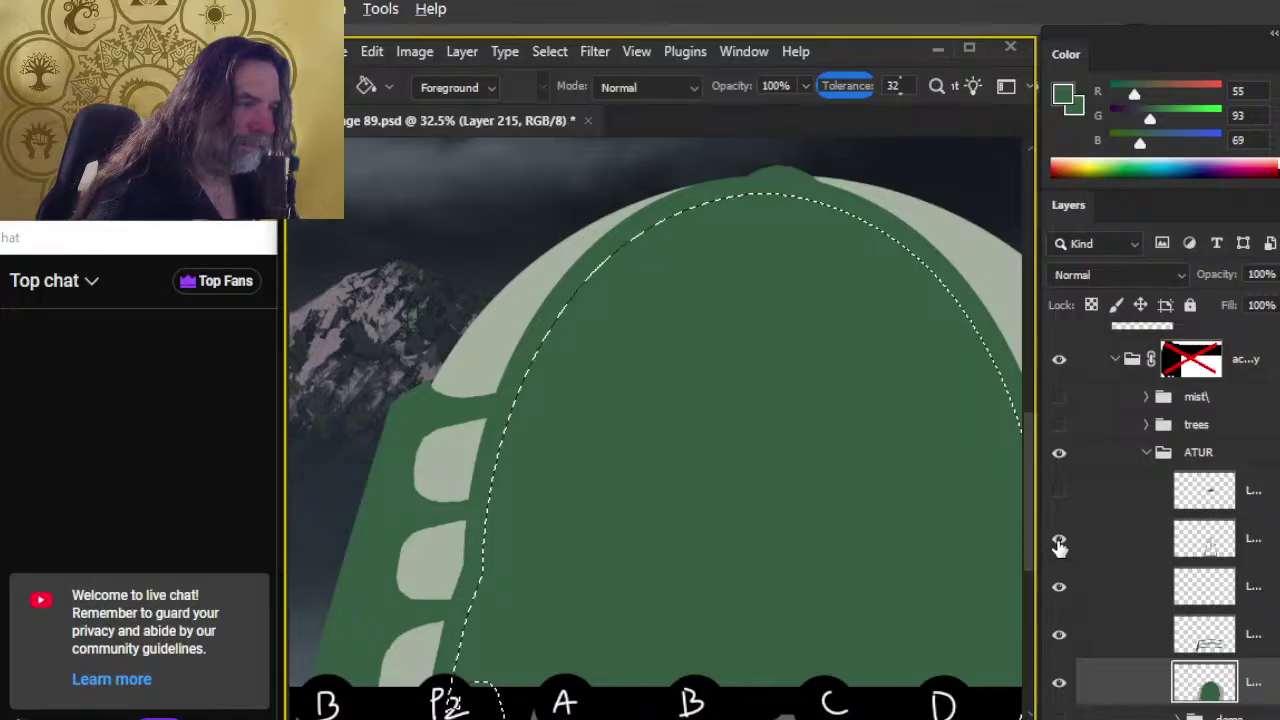
key("ctrl+z")
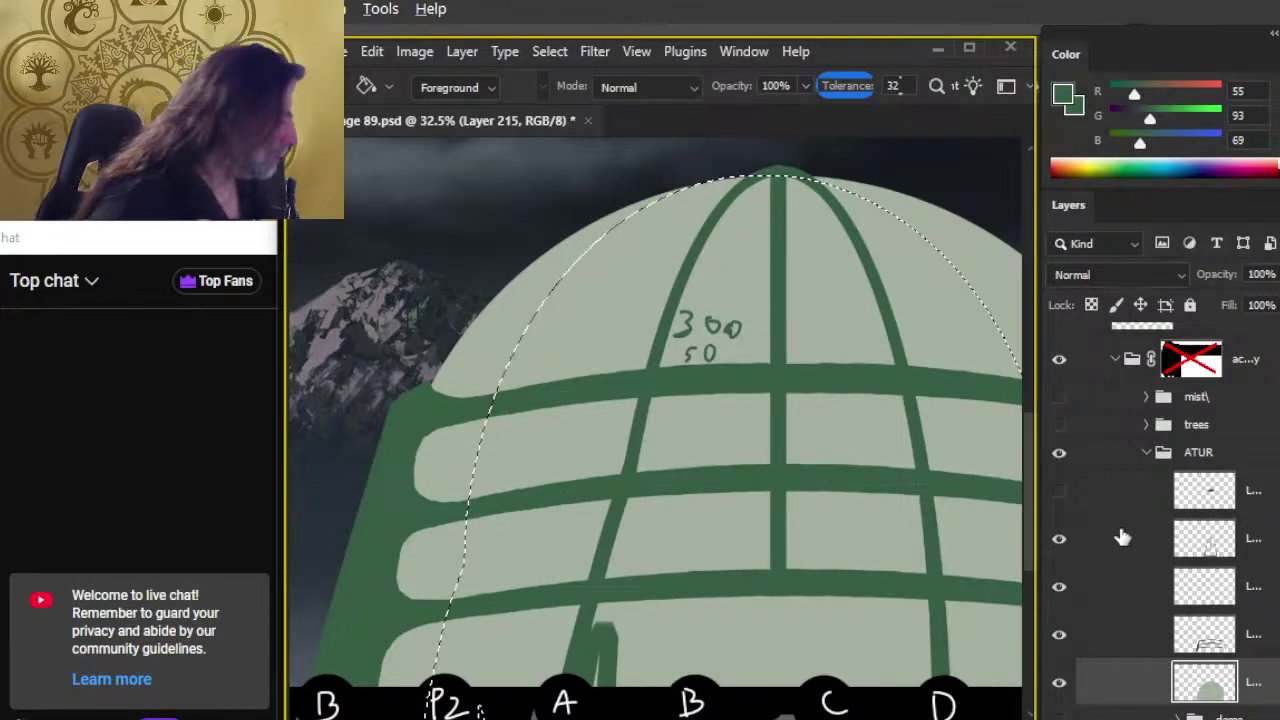
Step: Create a new layer above the inner arch rib's layer and fill the narrowed dome selection with dark green
left_click(1058, 541)
left_click(1058, 541)
left_click(1110, 545)
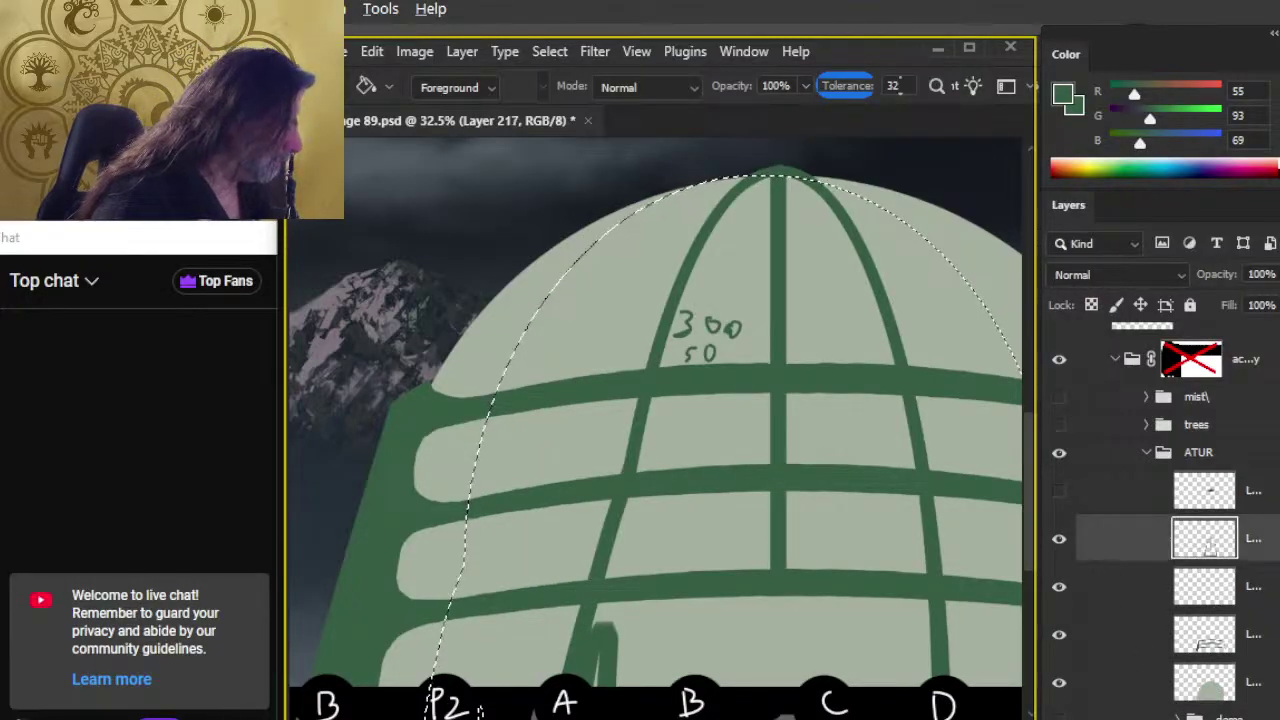
key("ctrl+shift+alt+n")
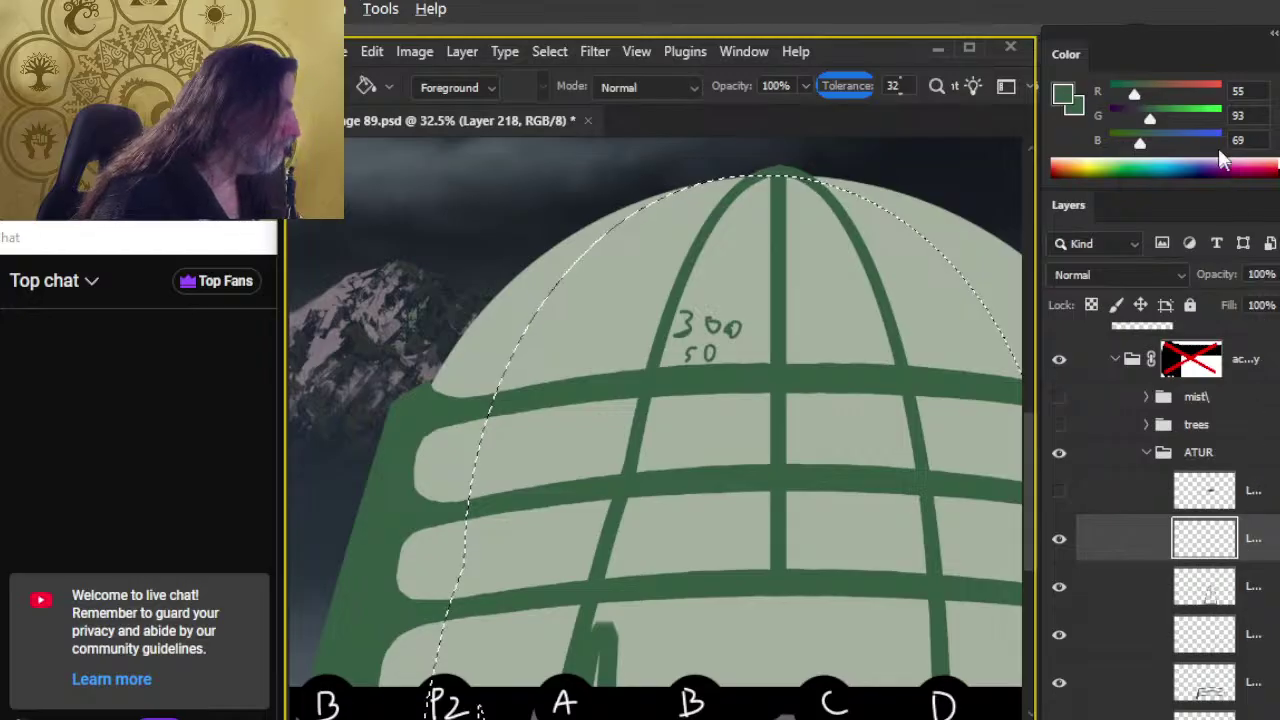
left_click_drag(1153, 35, 1153, 12)
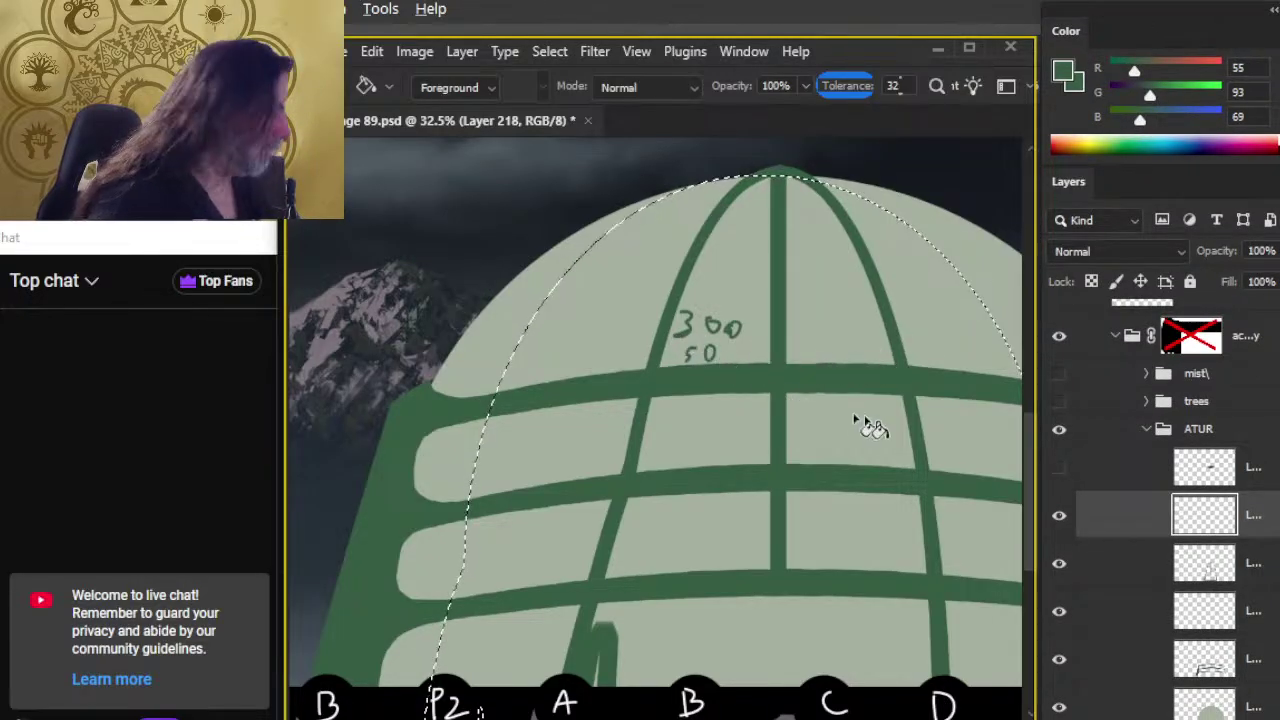
left_click(630, 320)
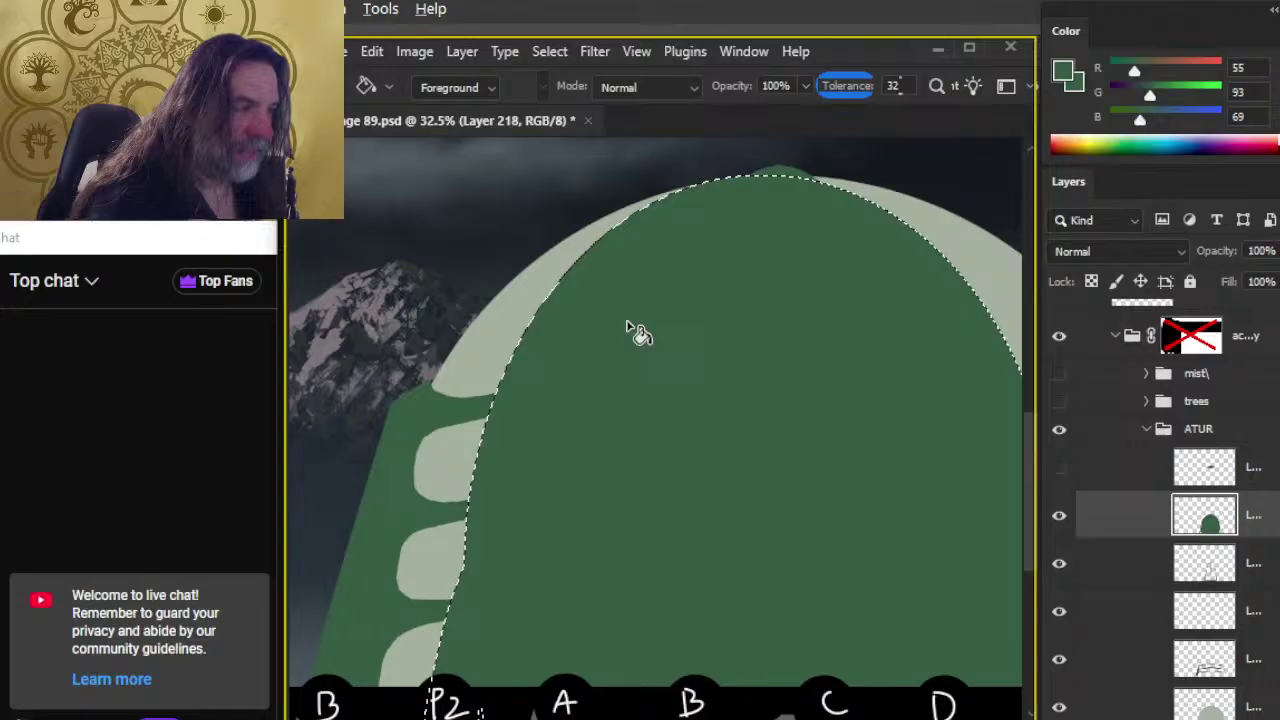
Step: Contract the selection by 50 pixels, clear the green inside it to leave an outer rib outline, and deselect
left_click(550, 51)
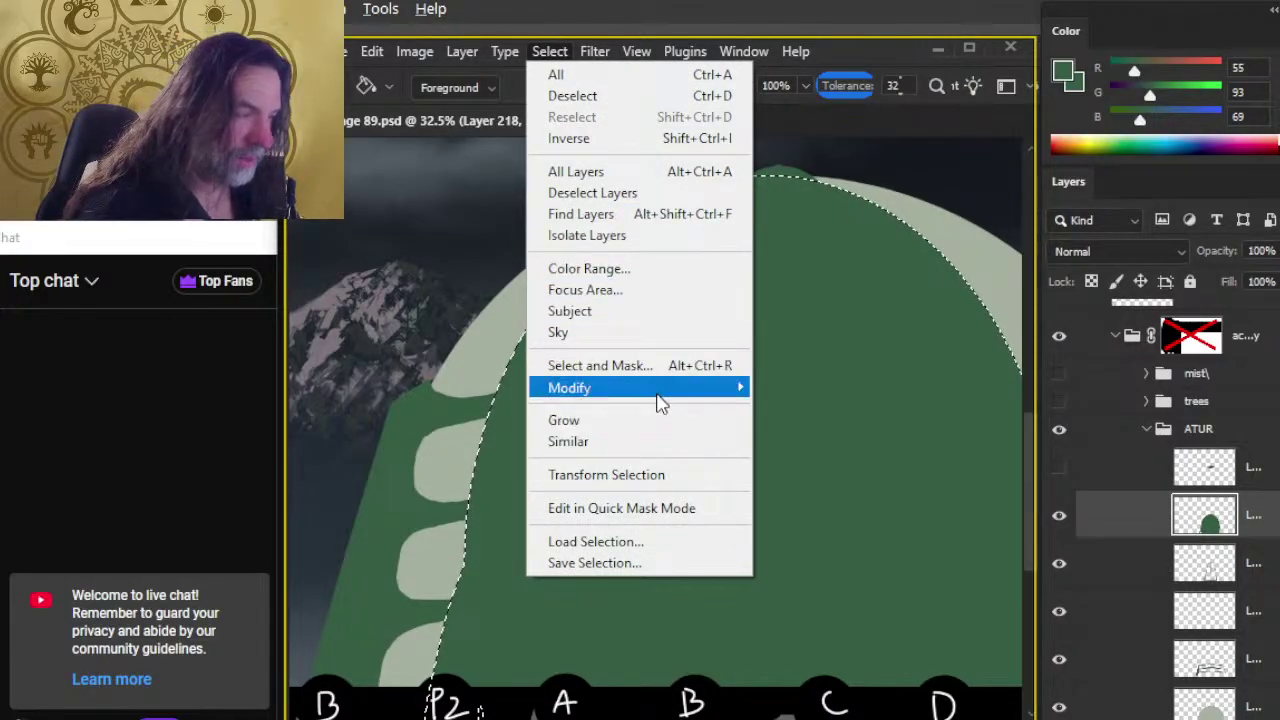
mouse_move(662, 396)
left_click(805, 452)
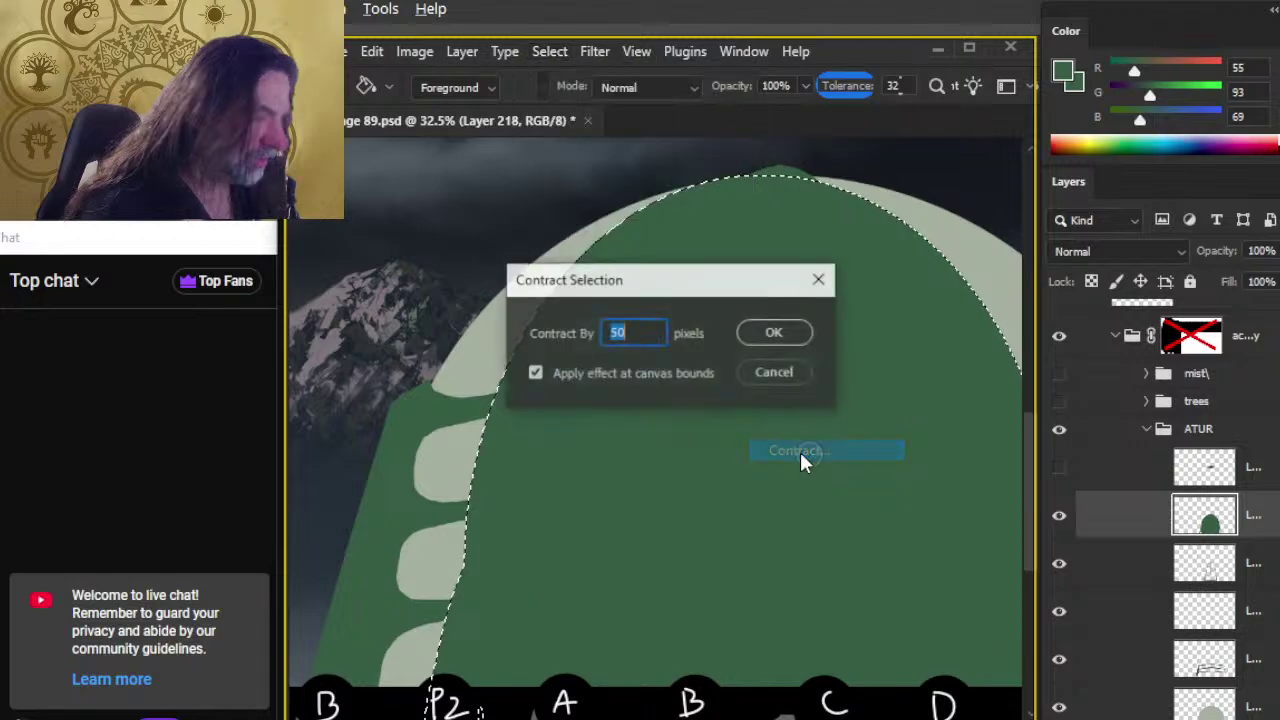
key("Return")
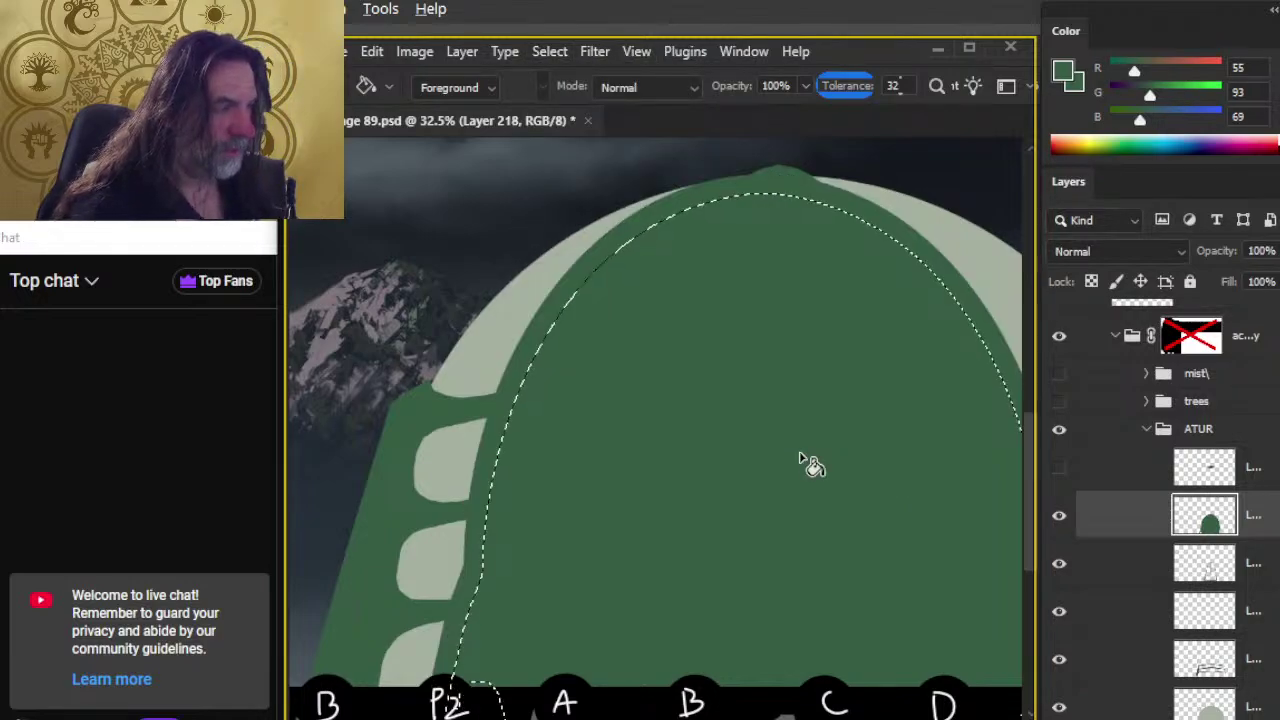
key("Delete")
key("l")
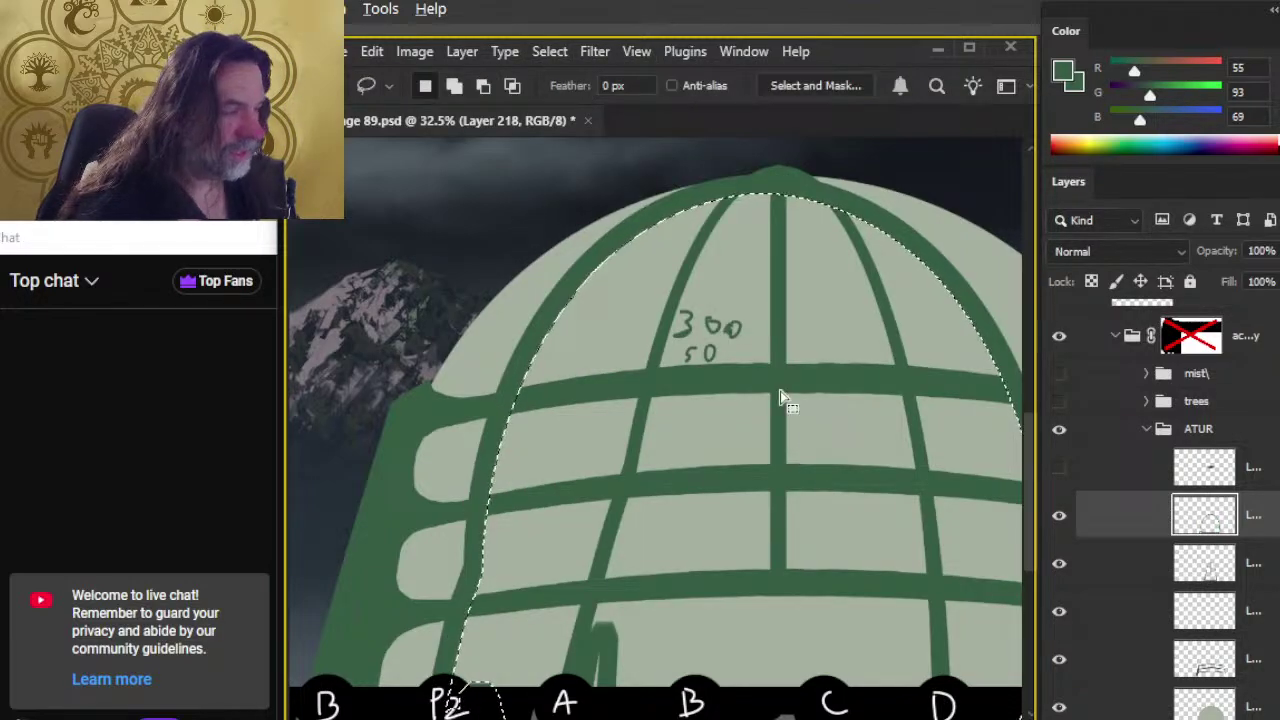
key("ctrl+d")
right_click(795, 376)
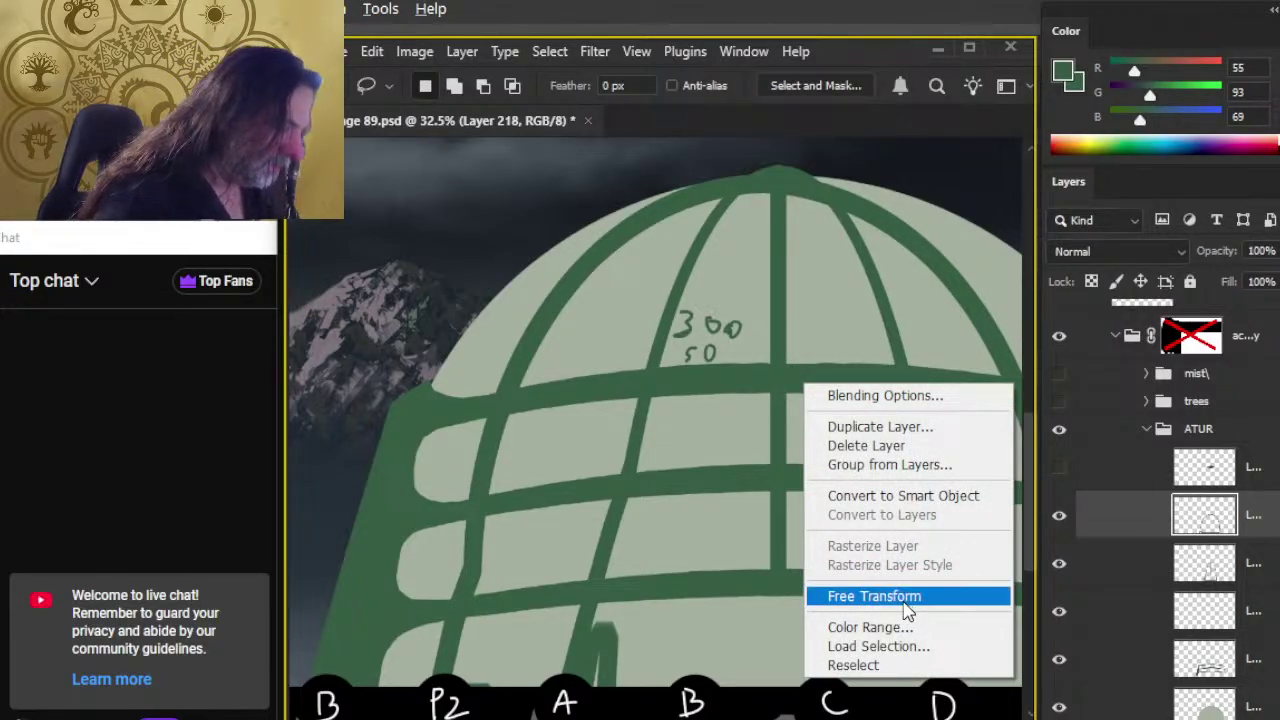
left_click(905, 596)
right_click(791, 297)
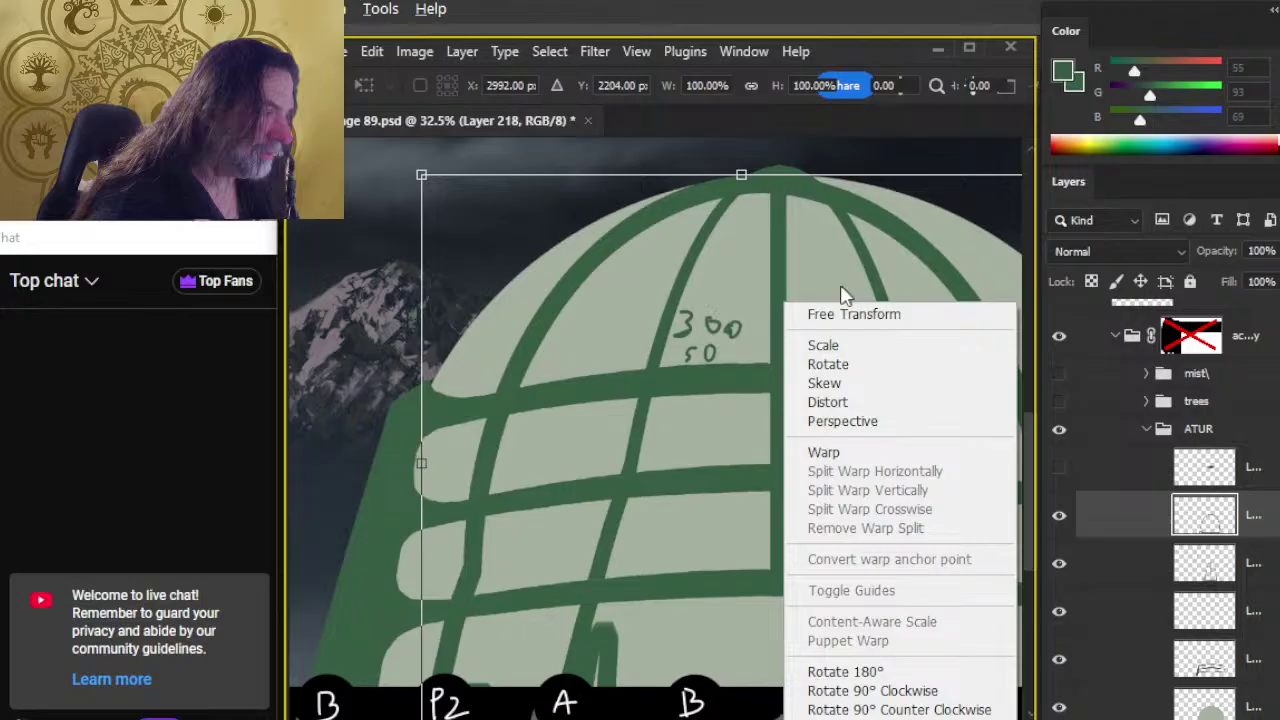
left_click(850, 424)
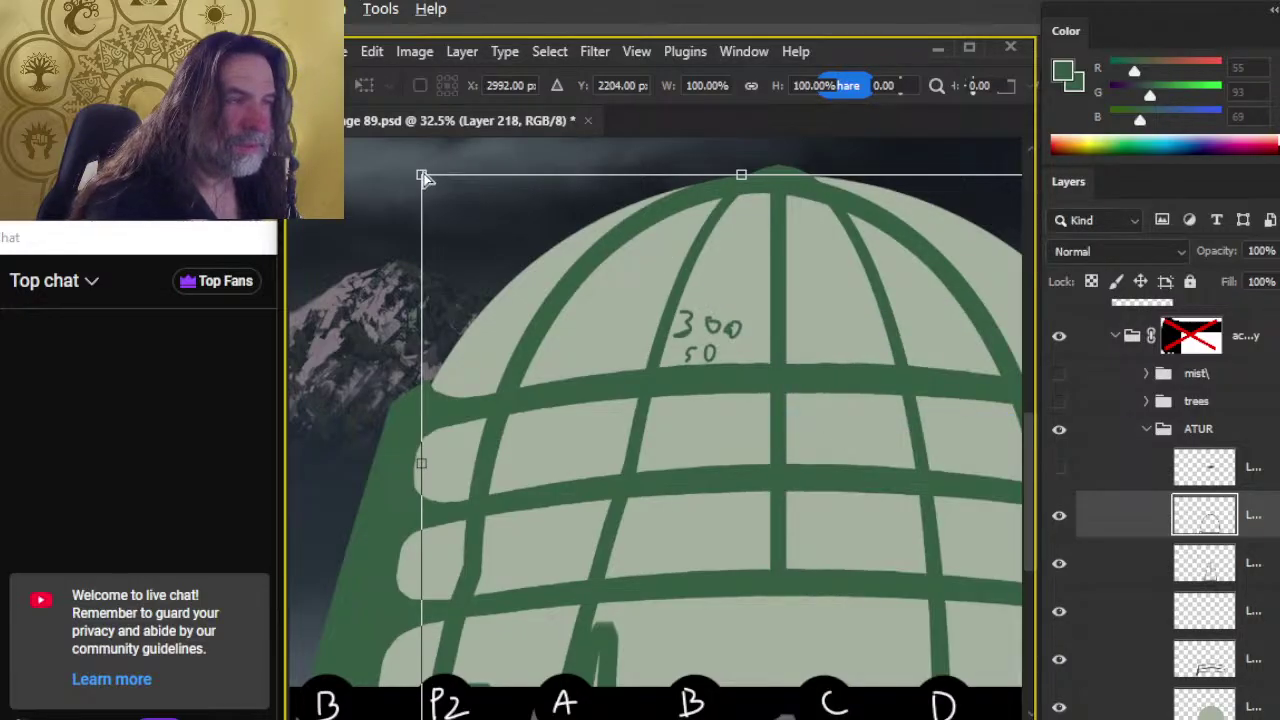
mouse_move(424, 177)
left_mouse_down()
mouse_move(469, 177)
mouse_move(475, 190)
mouse_move(434, 177)
left_mouse_up()
key("Return")
key("l")
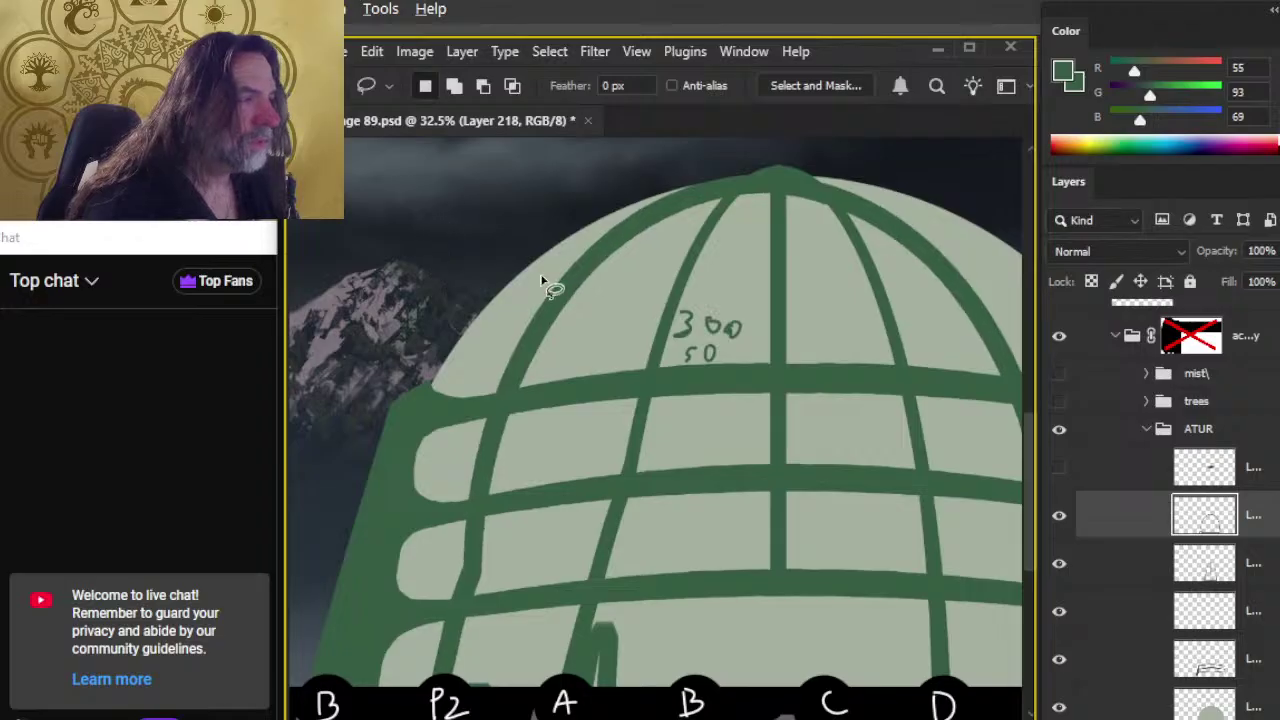
Step: Taper the outer rib in perspective by narrowing its top, and set its horizontal skew to -9 degrees
right_click(541, 282)
left_click(678, 482)
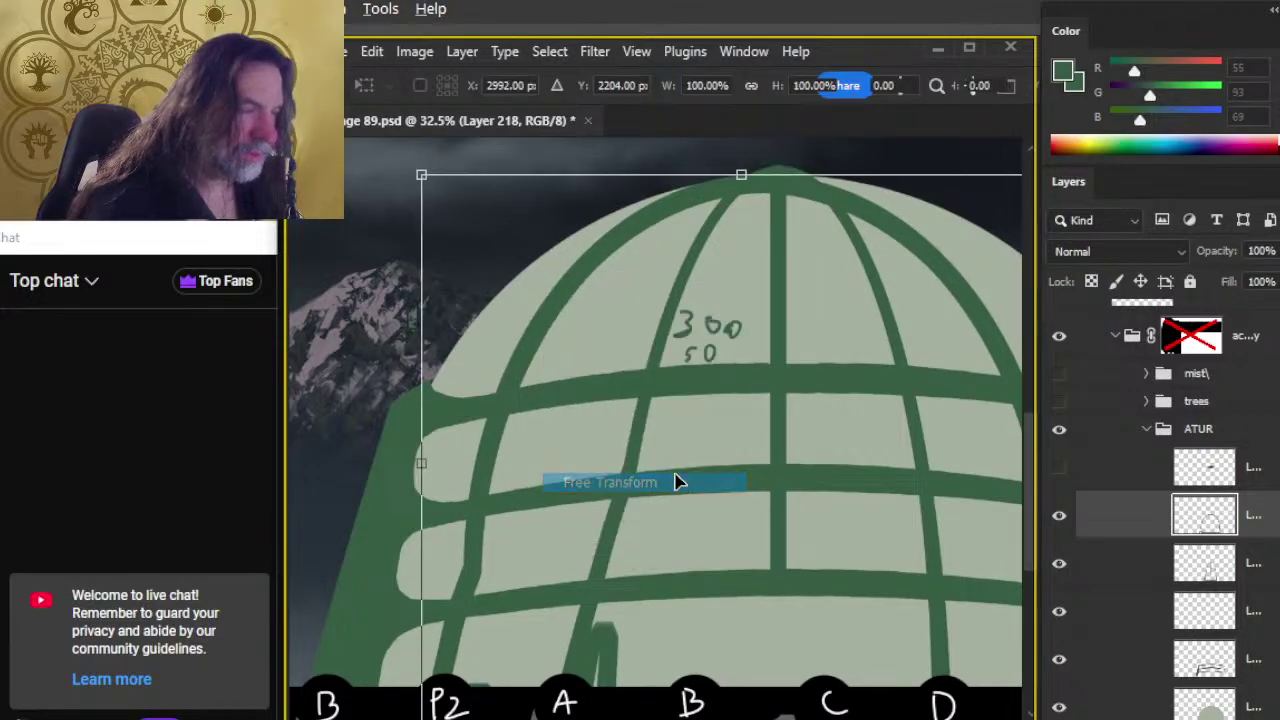
right_click(560, 213)
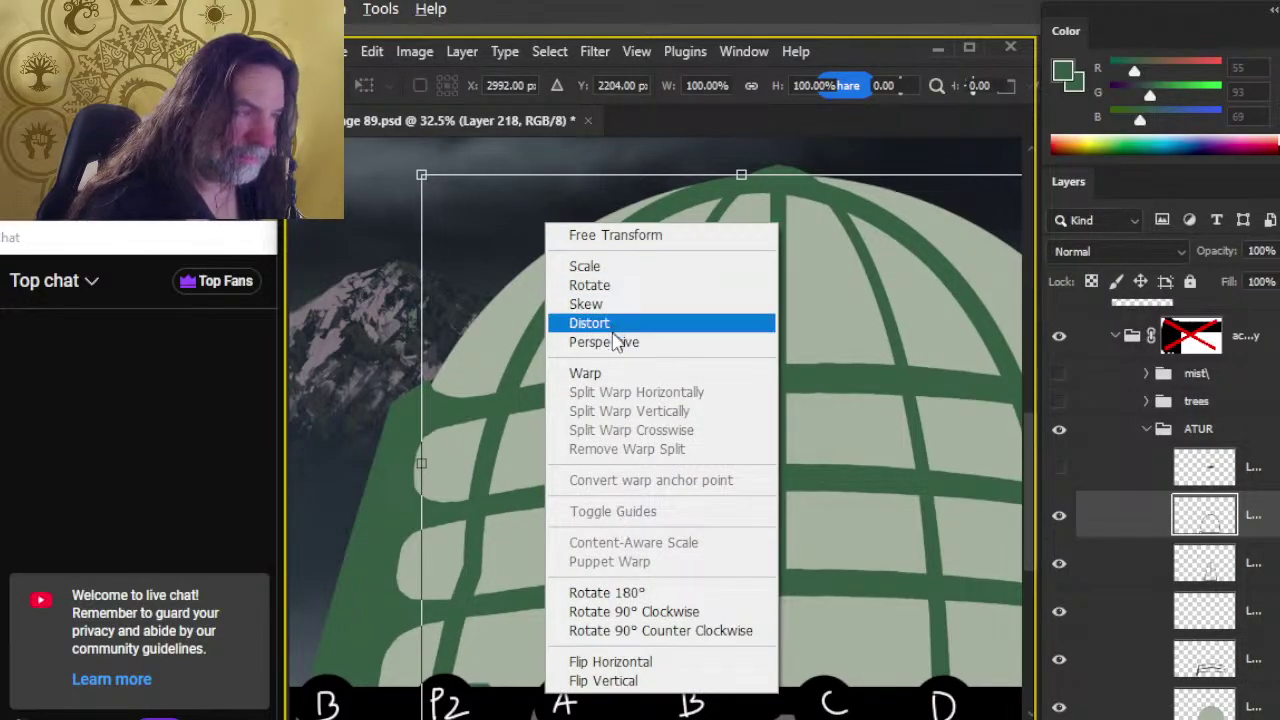
left_click(615, 343)
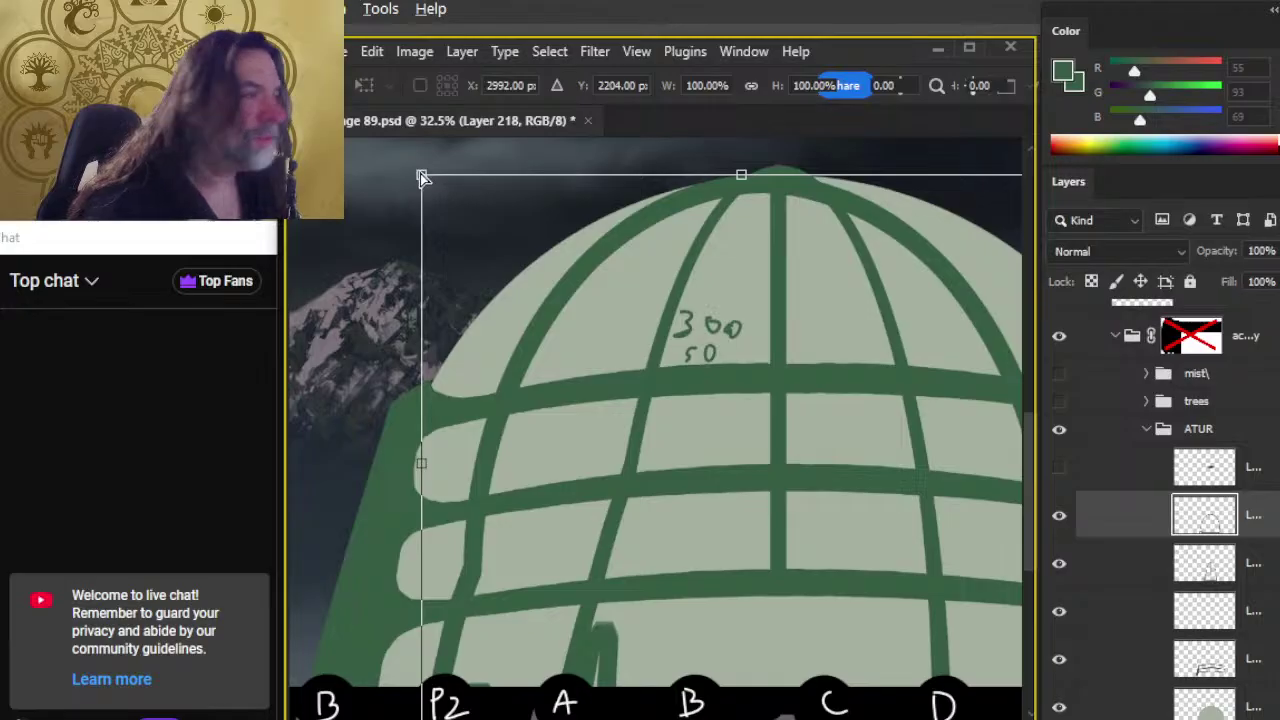
left_click_drag(424, 178, 522, 178)
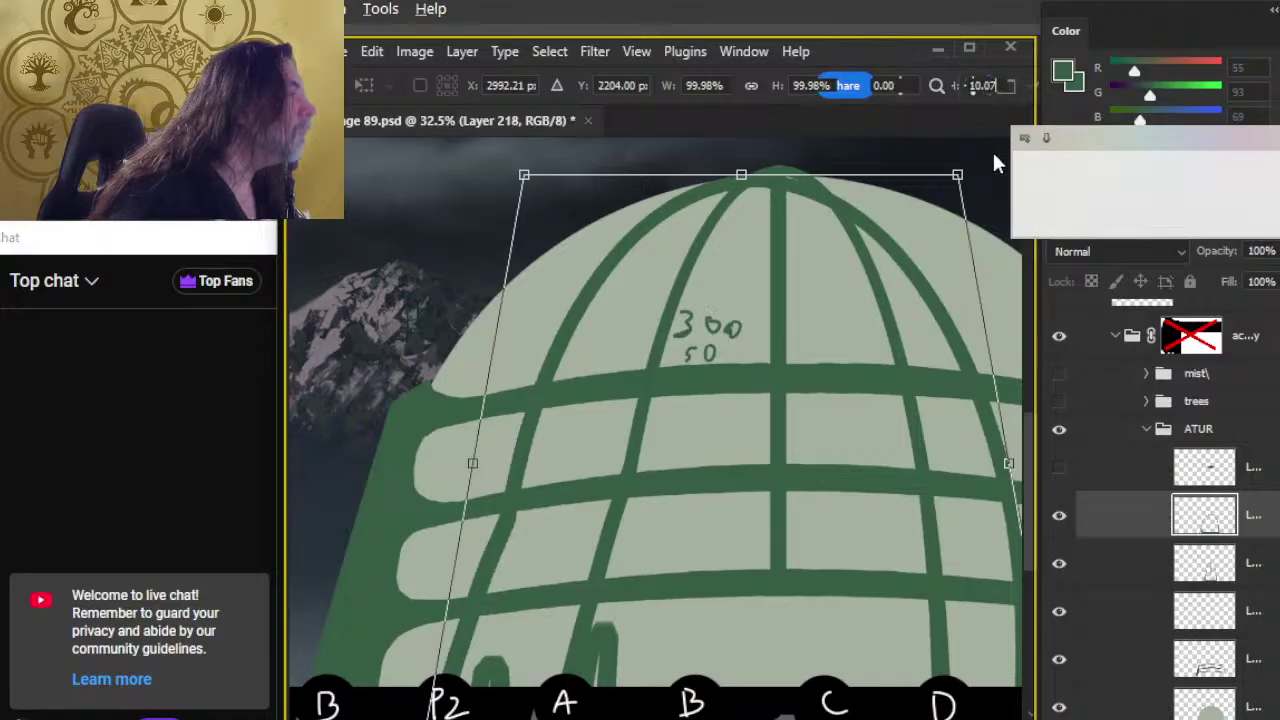
type("0")
key("Return")
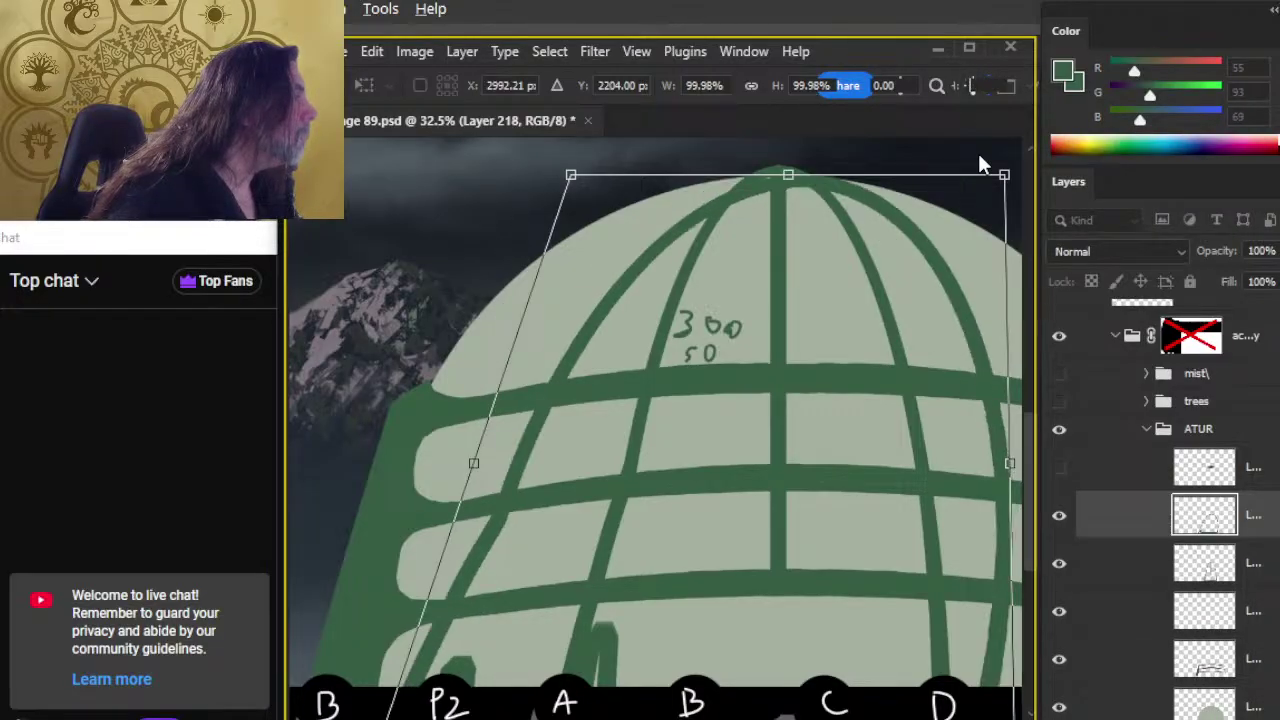
type("-9")
key("Return")
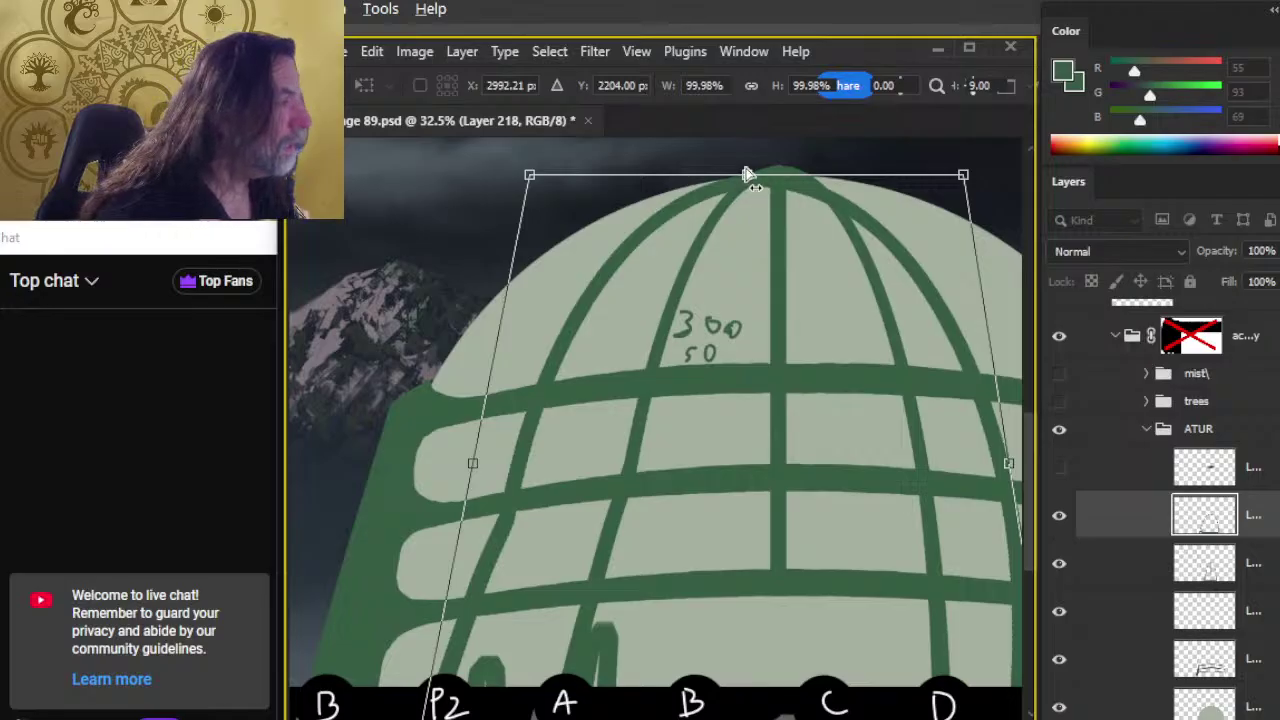
Step: Stretch the tapered rib upward over the dome's peak to about 102% height and apply the transform
right_click(692, 225)
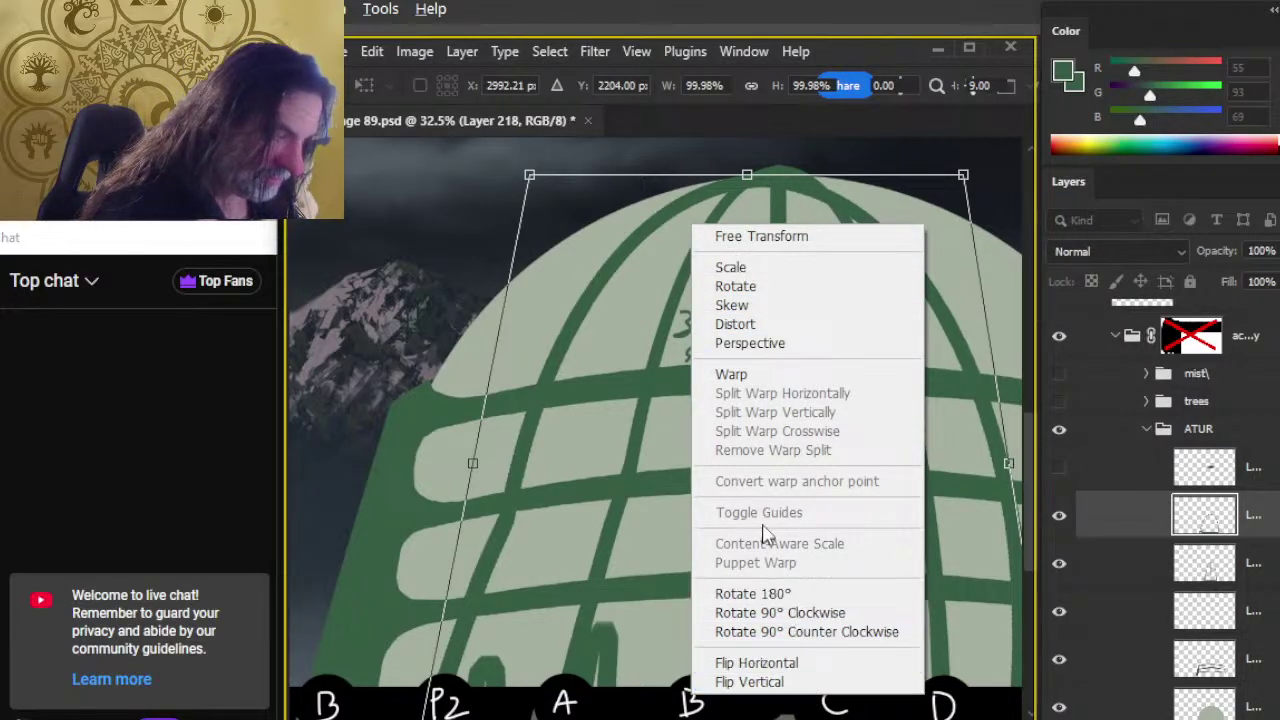
left_click(771, 237)
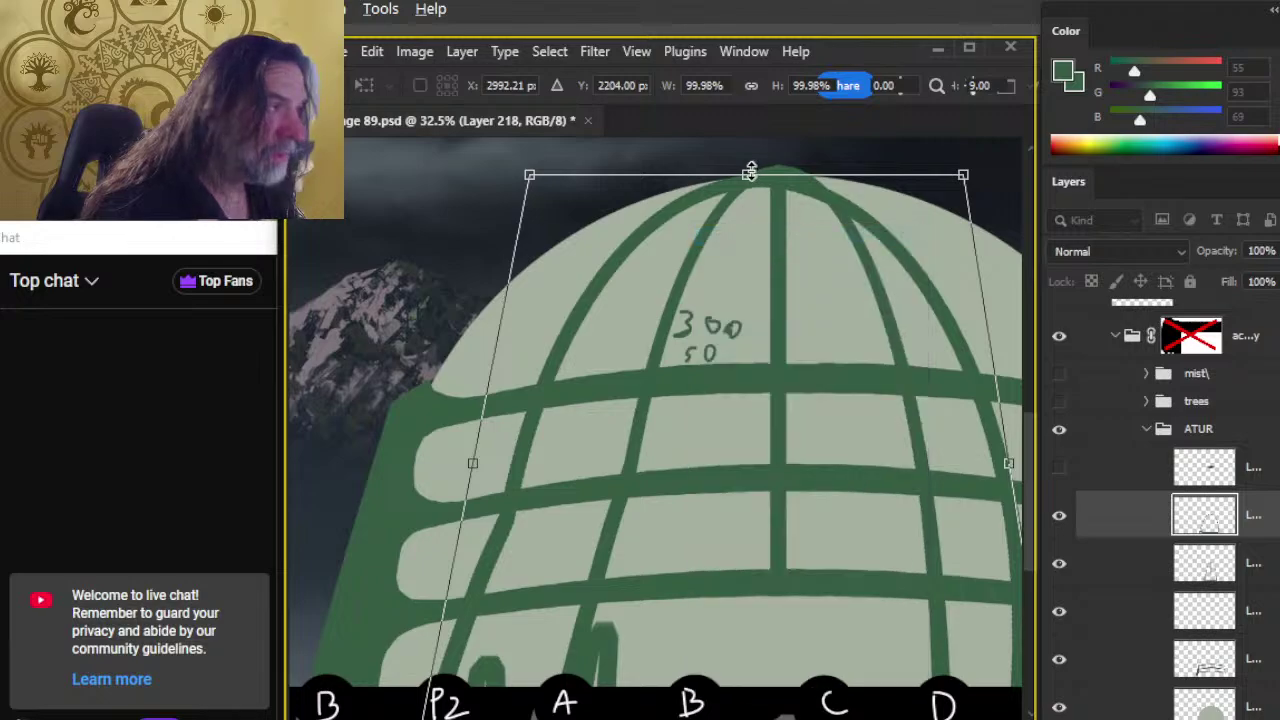
left_click_drag(746, 169, 747, 165)
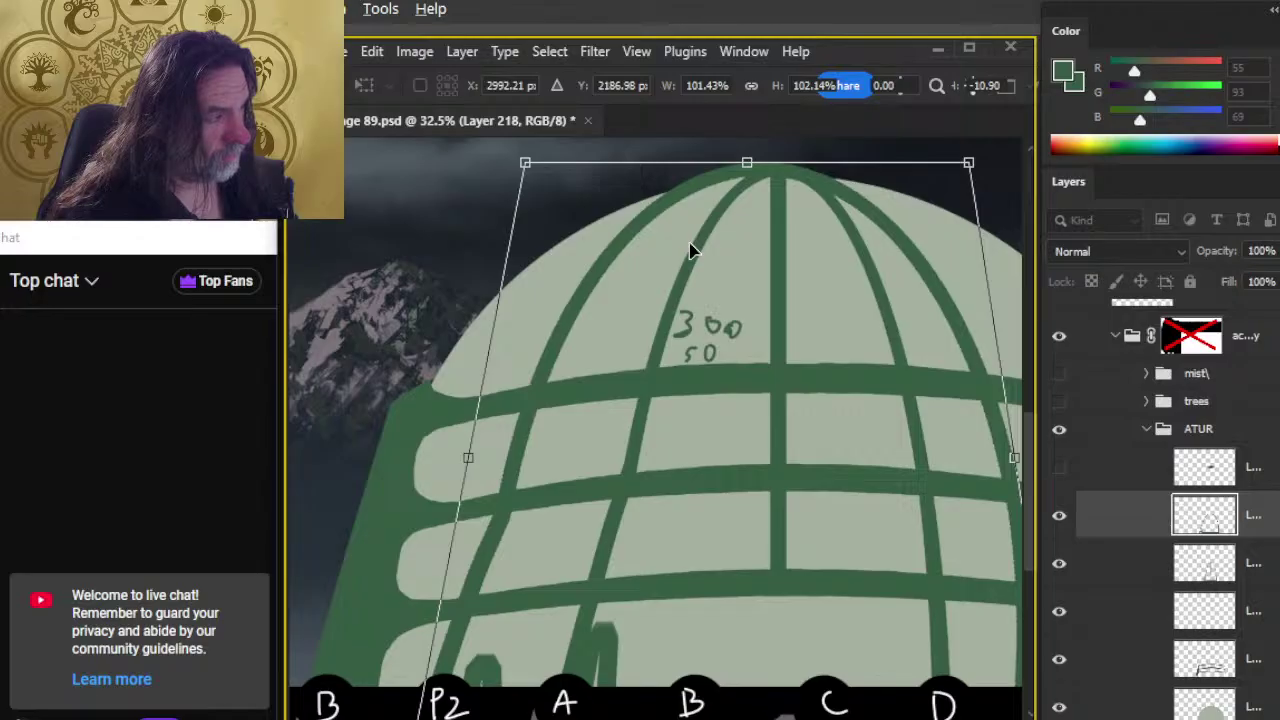
key("Return")
key("l")
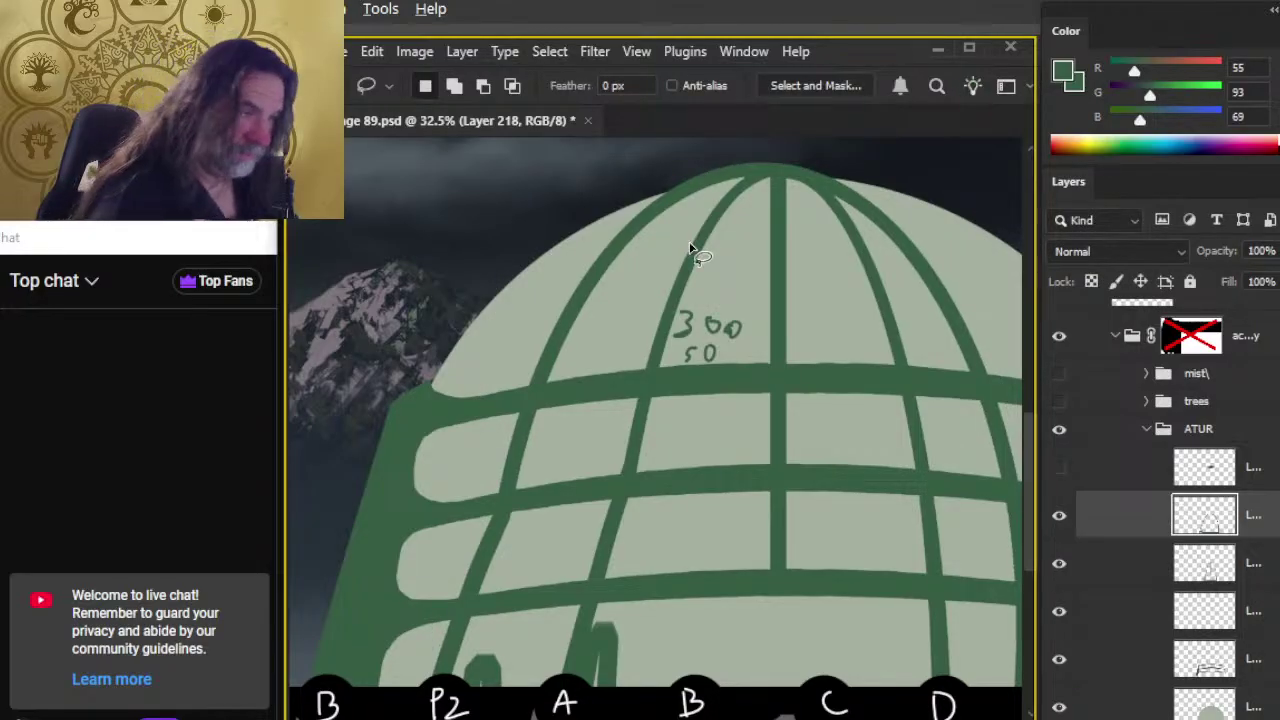
Step: Select the pale dome shape on its layer with the Magic Wand and create a new layer above the outer rib's layer
key("v")
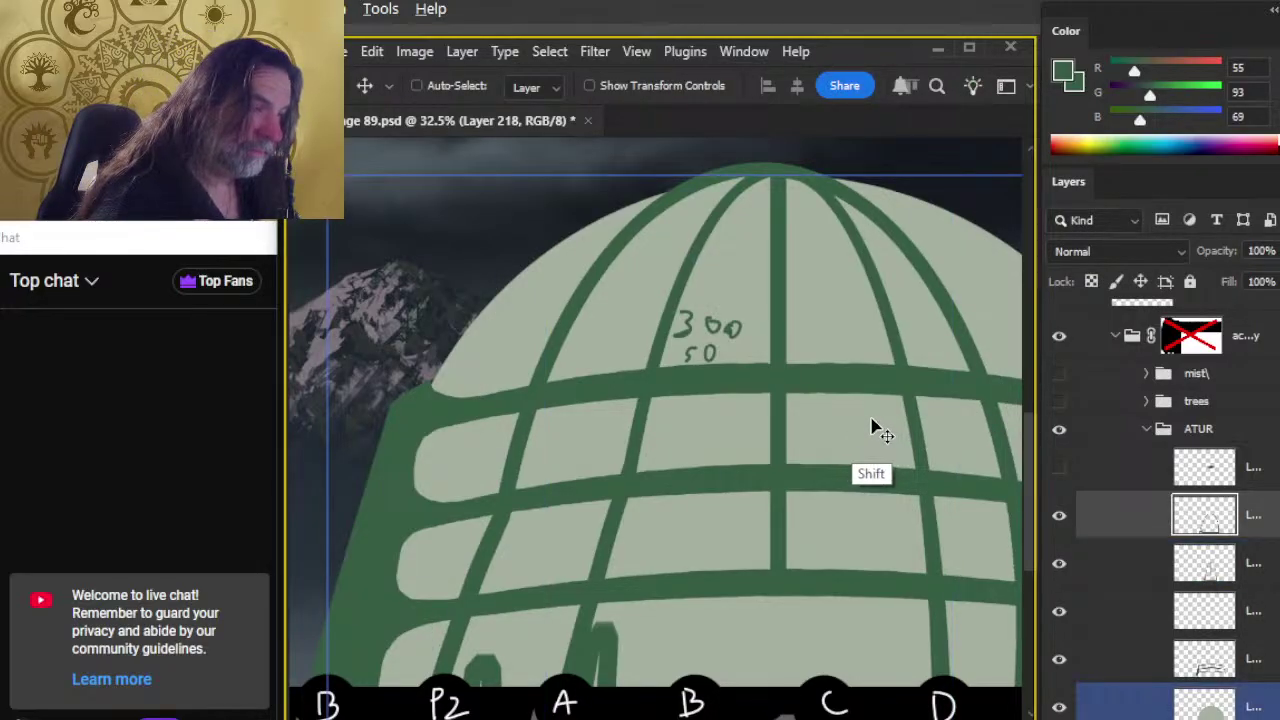
left_click(818, 392)
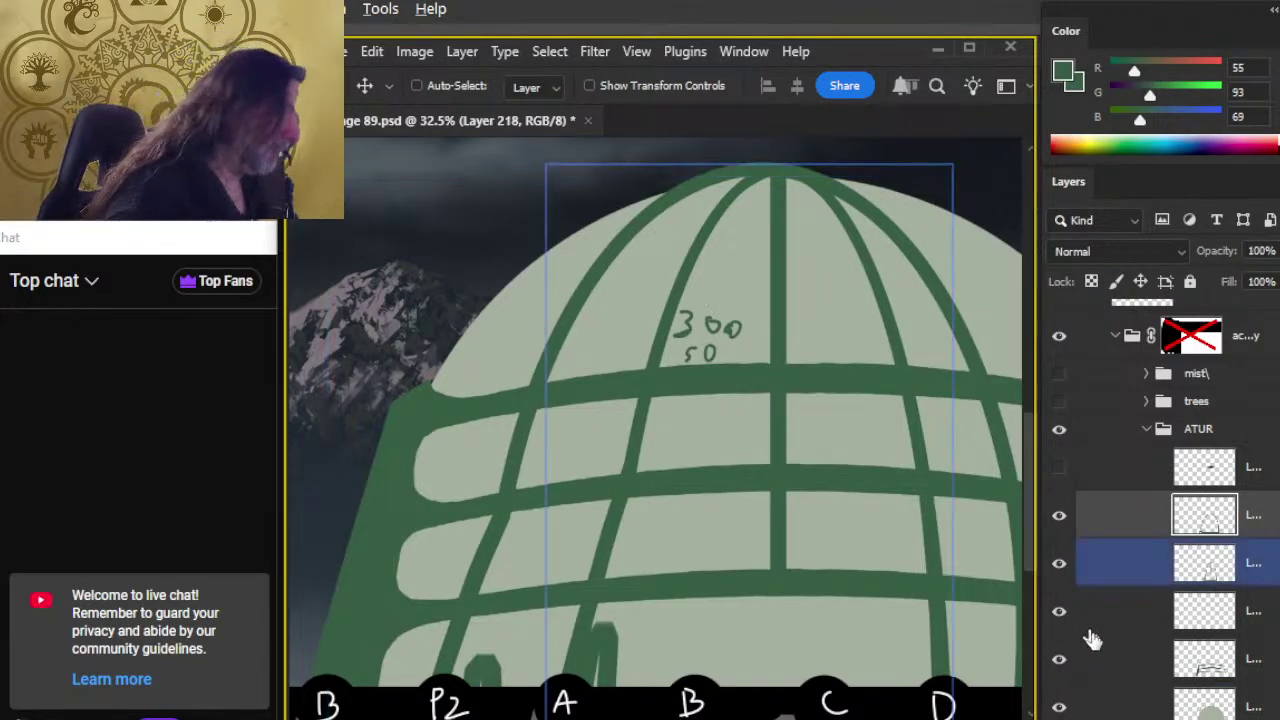
left_click(1150, 700)
key("w")
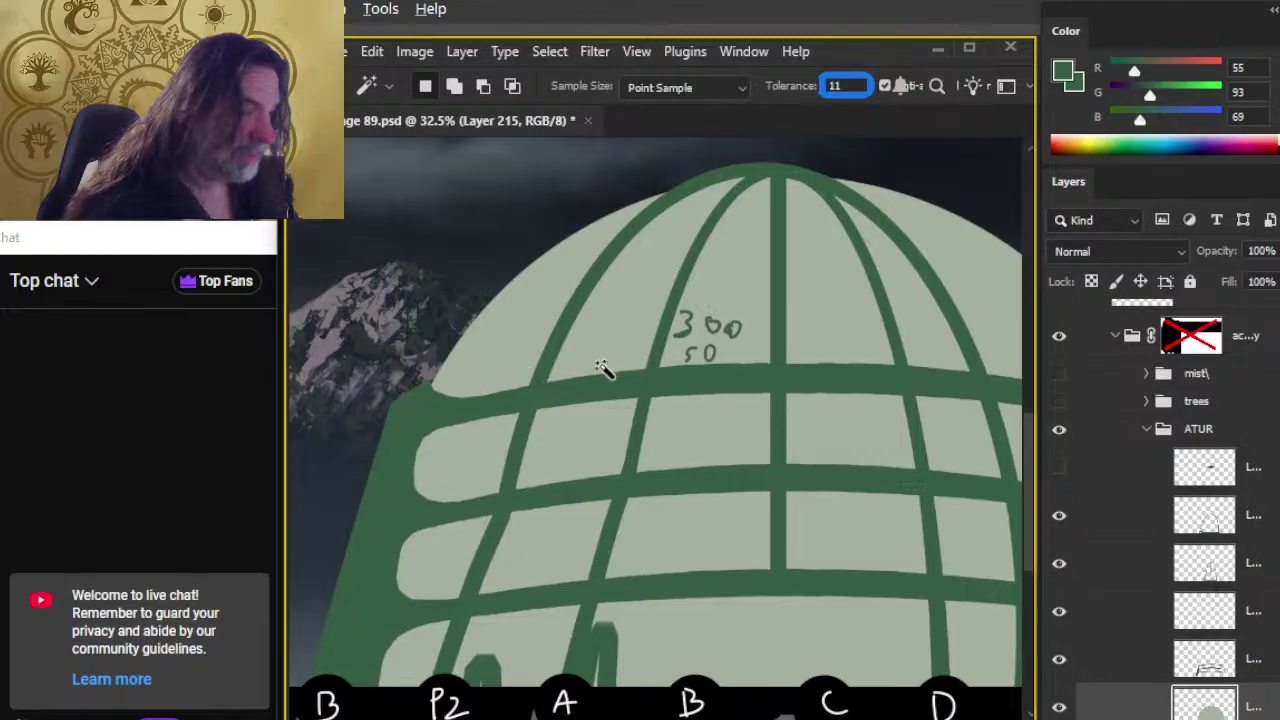
left_click(600, 368)
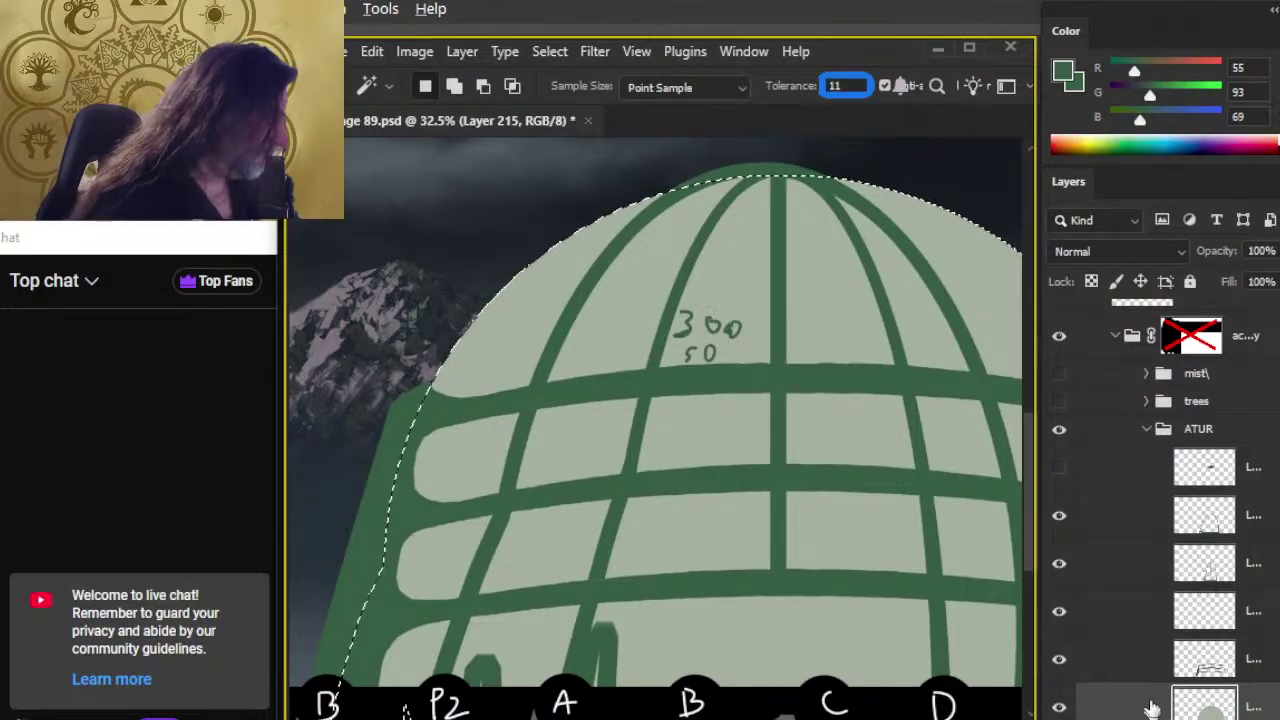
left_click(1141, 511)
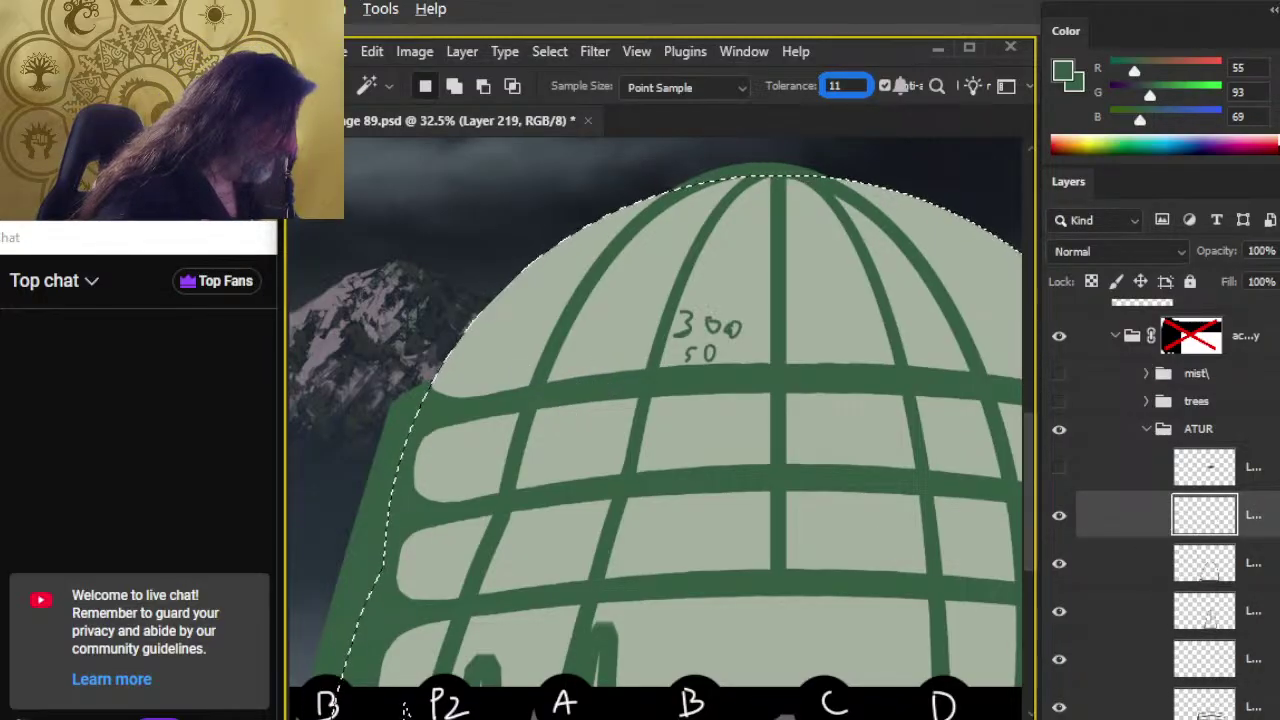
key("l")
right_click(527, 276)
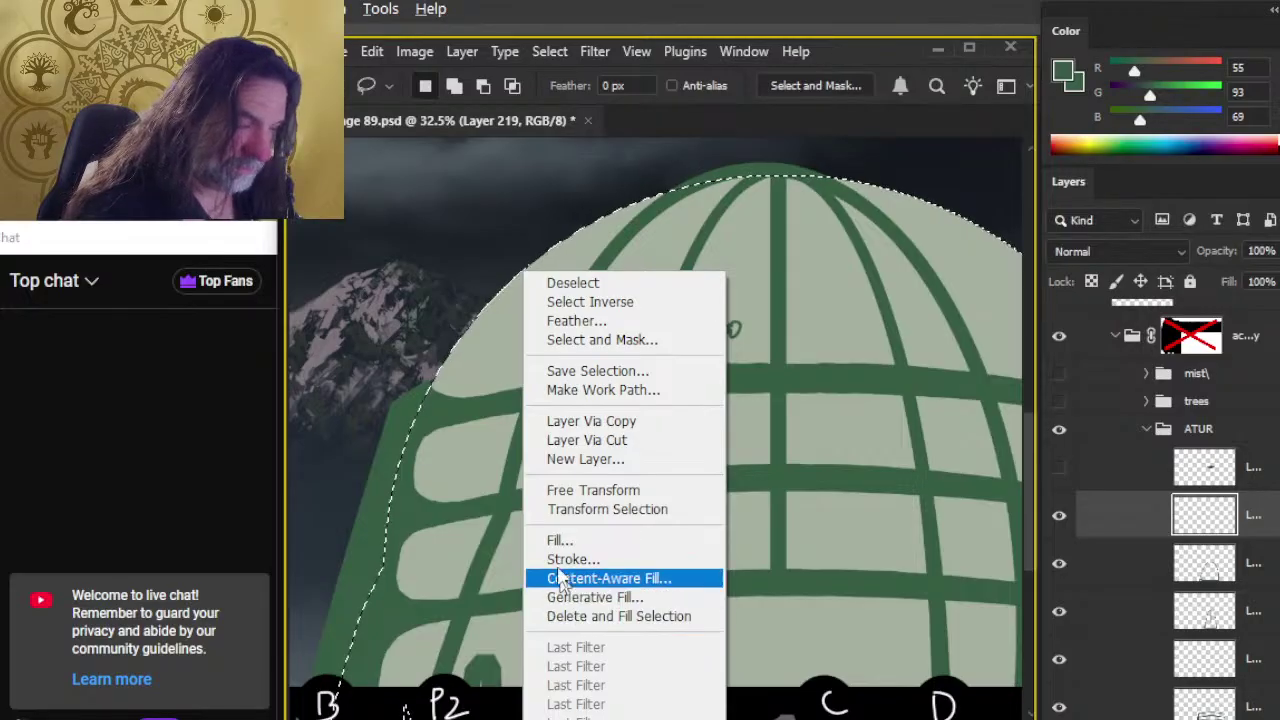
left_click(576, 494)
left_click(690, 316)
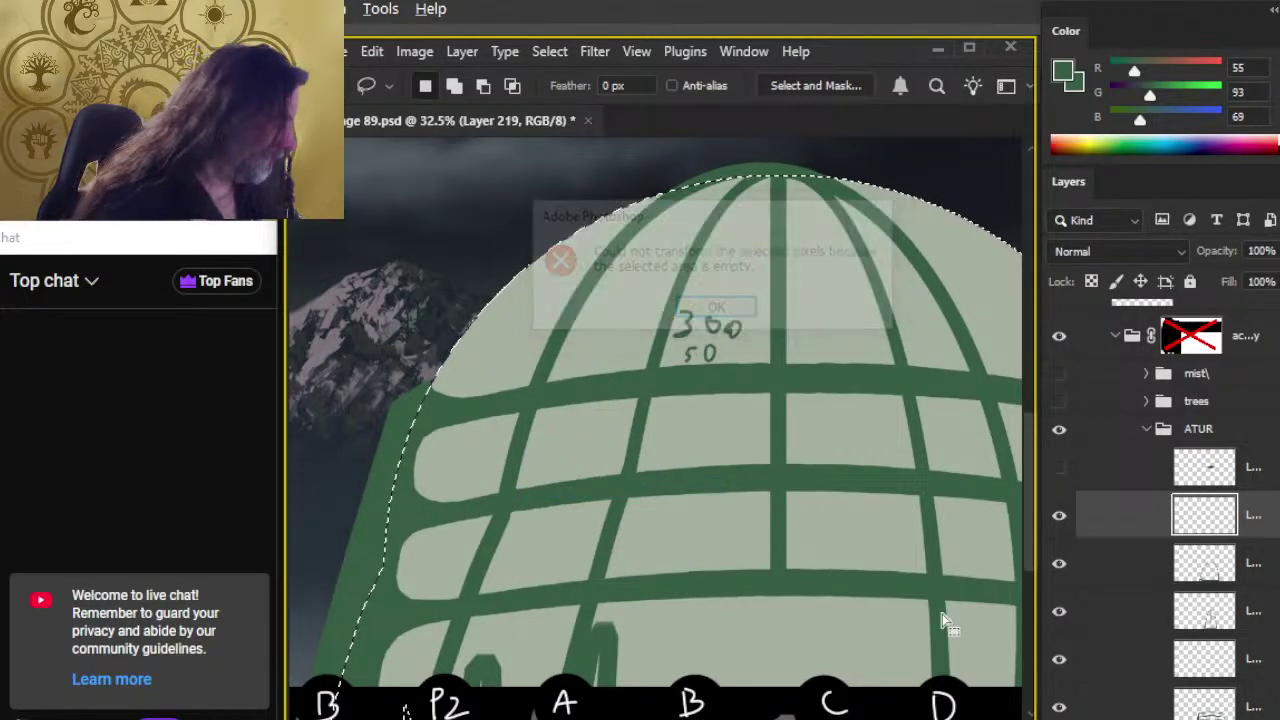
right_click(623, 375)
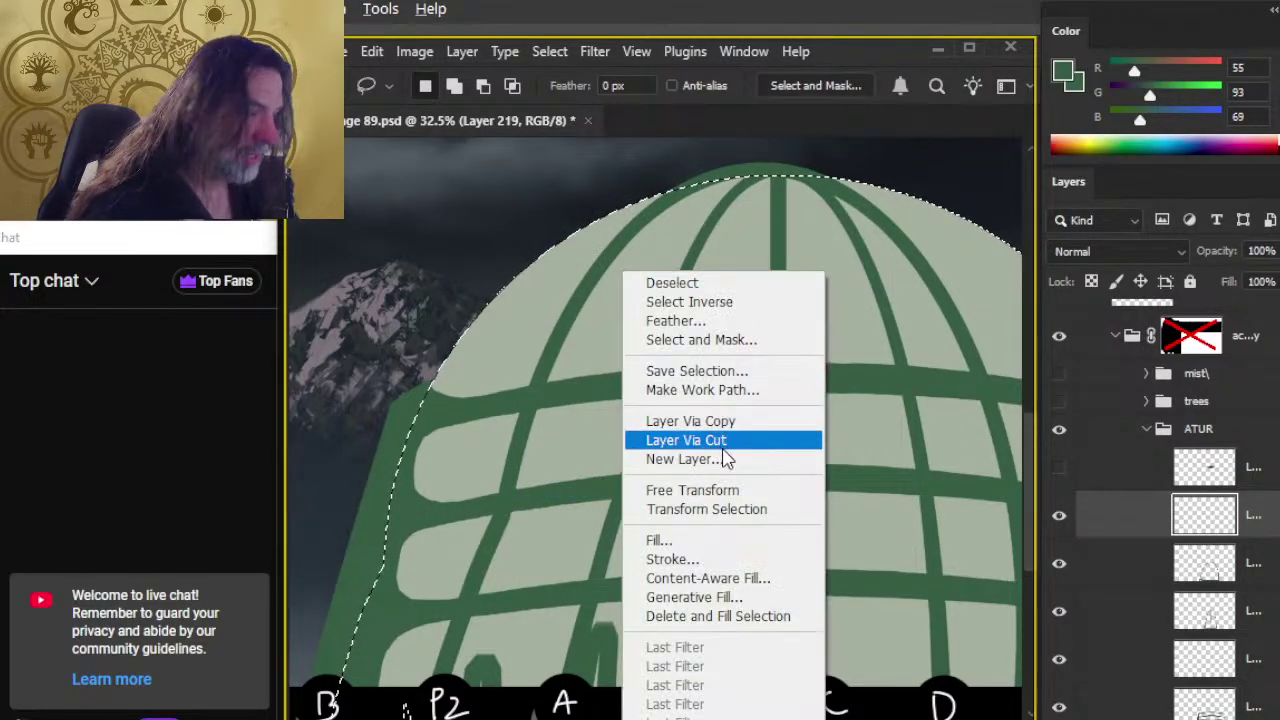
left_click(741, 510)
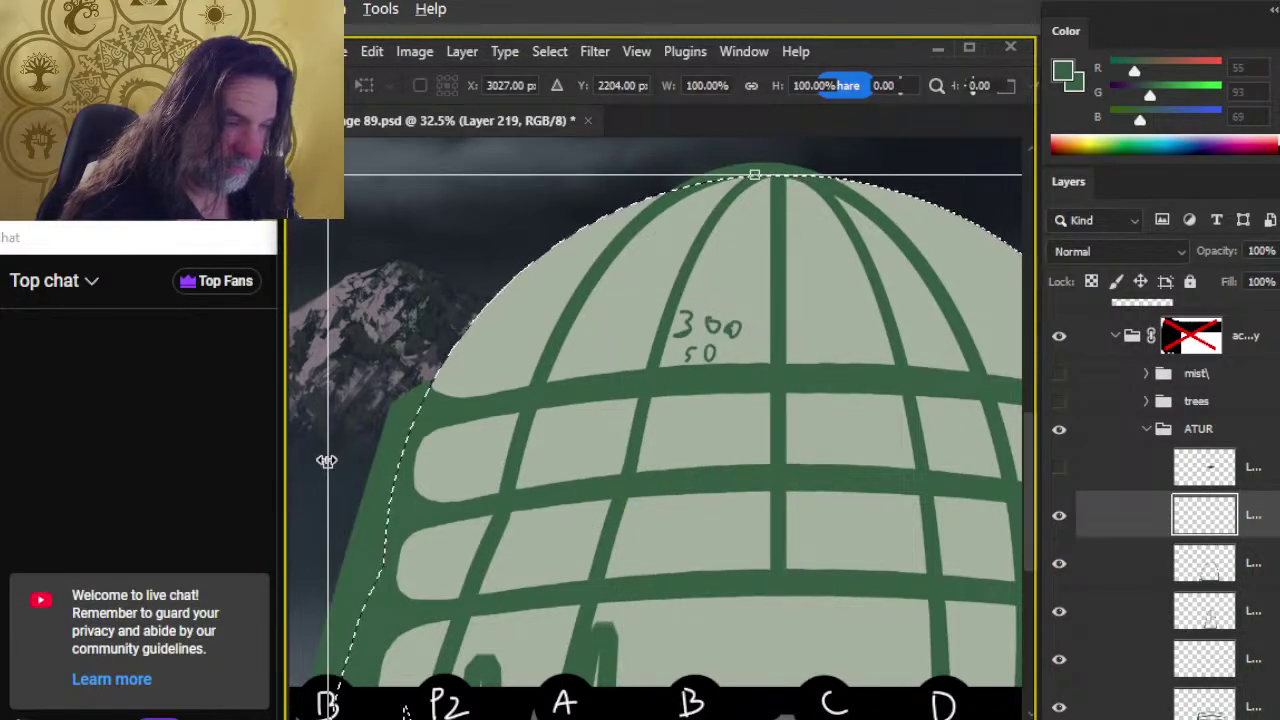
left_click_drag(327, 461, 353, 457)
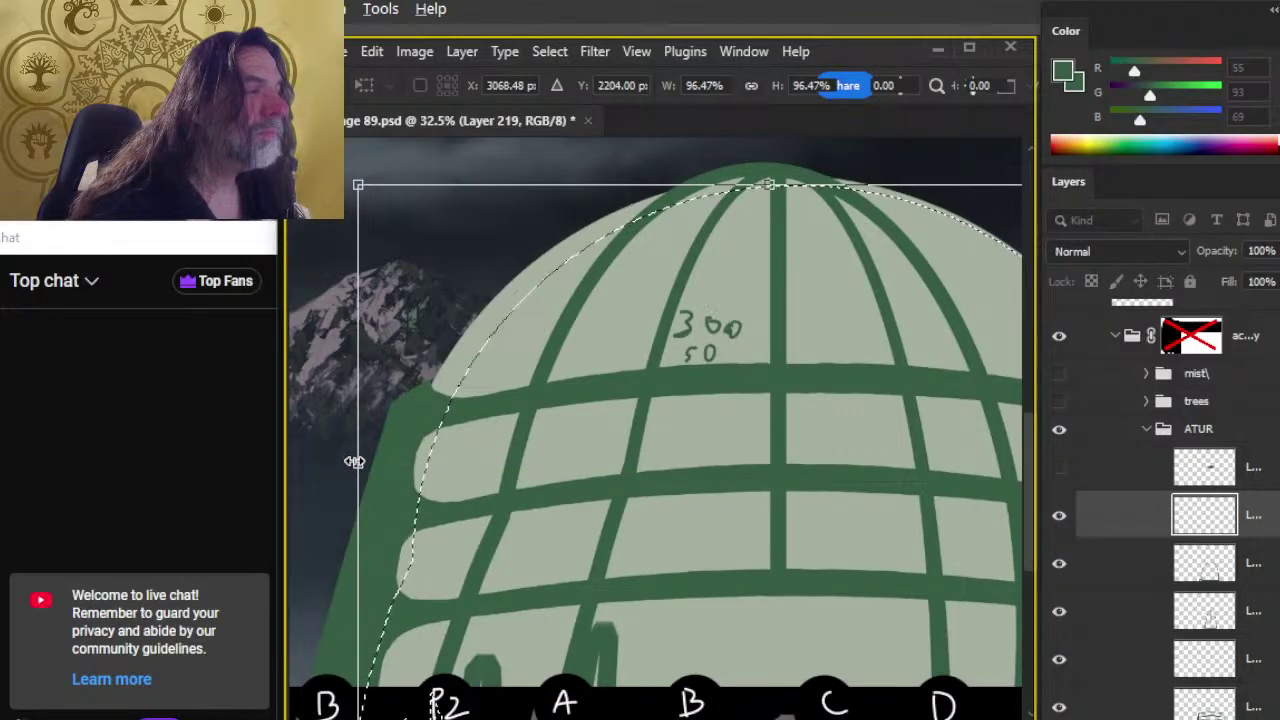
key("Return")
right_click(461, 394)
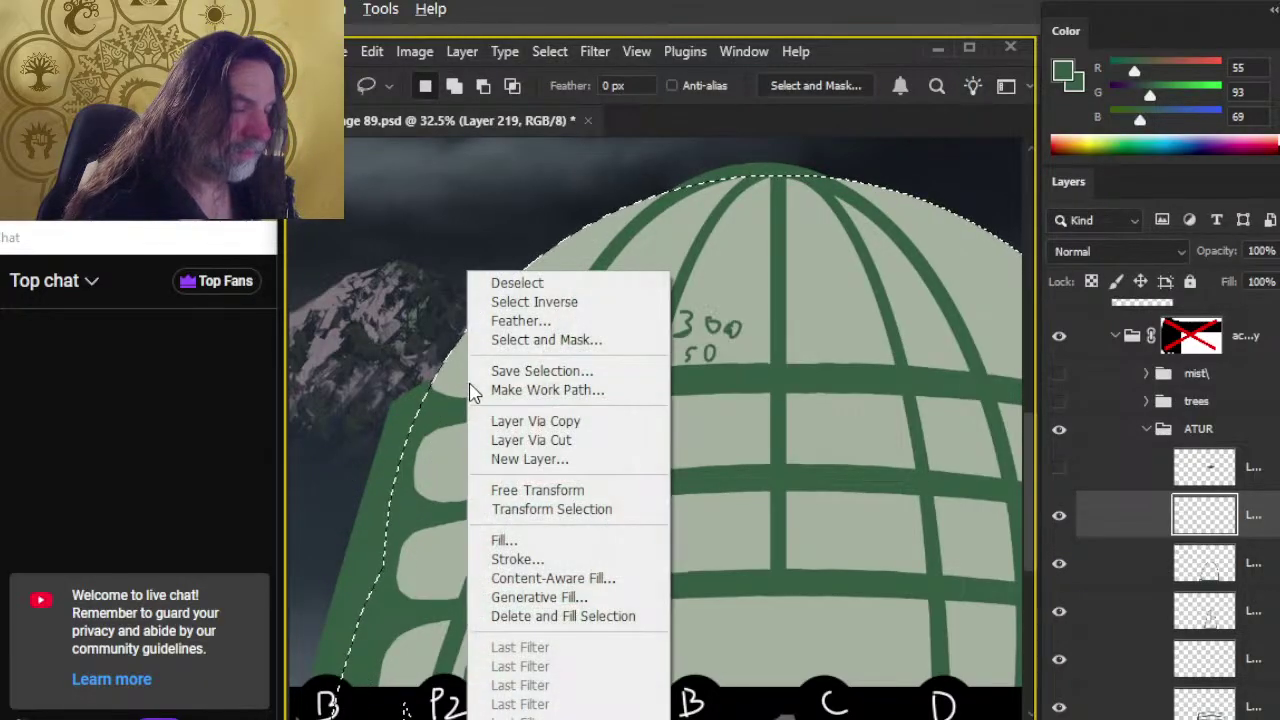
left_click(537, 512)
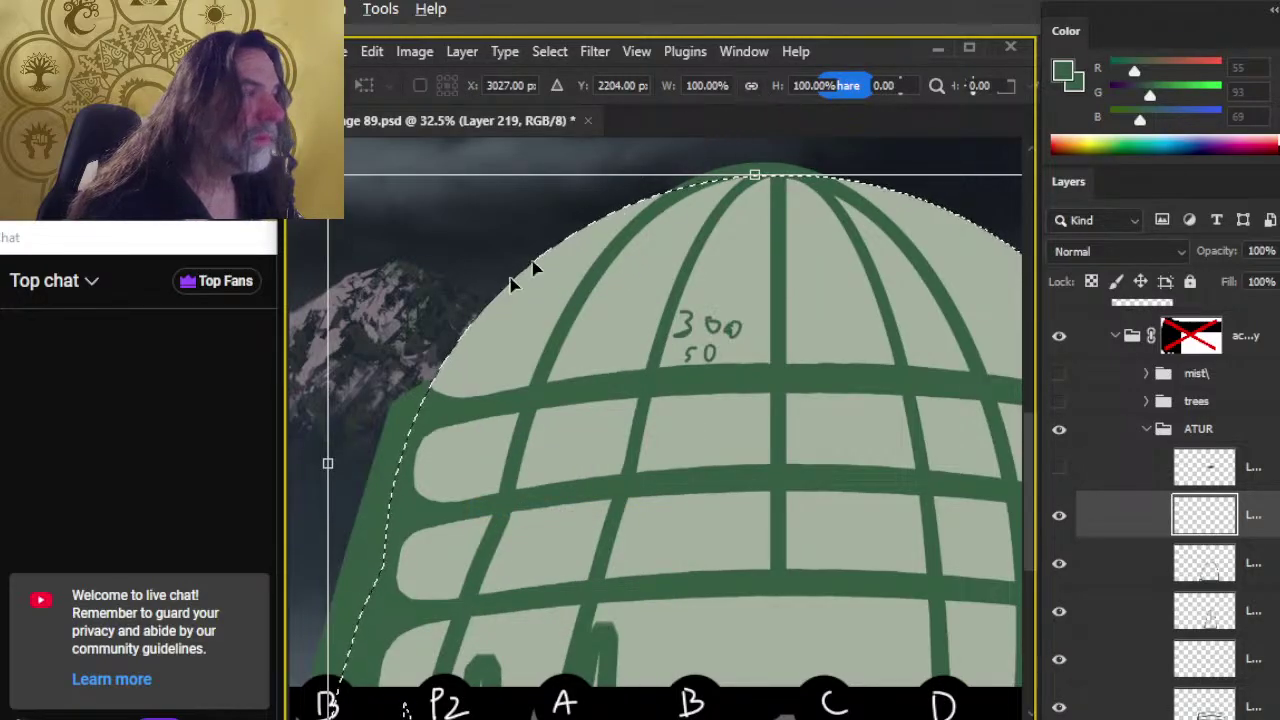
left_click_drag(366, 461, 322, 437)
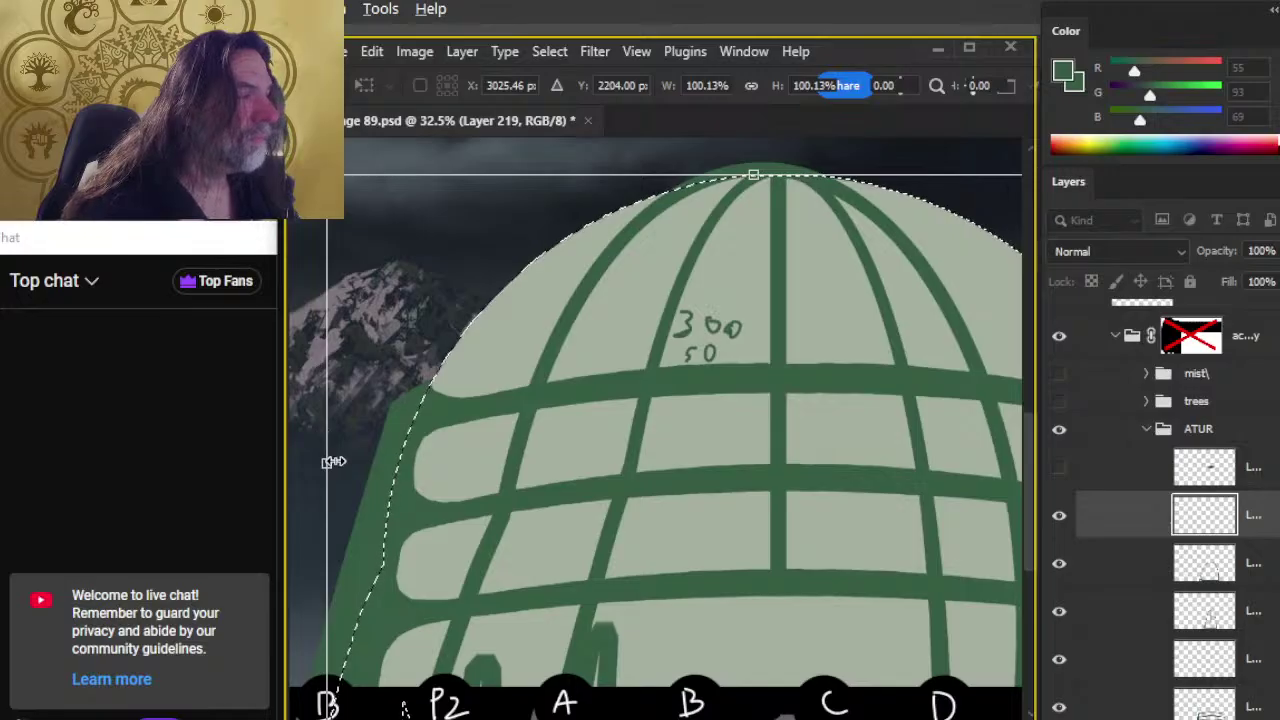
key("Return")
Step: Narrow the dome selection to 87.5% width with unchanged height and shift it sideways to centre it on the dome
right_click(529, 272)
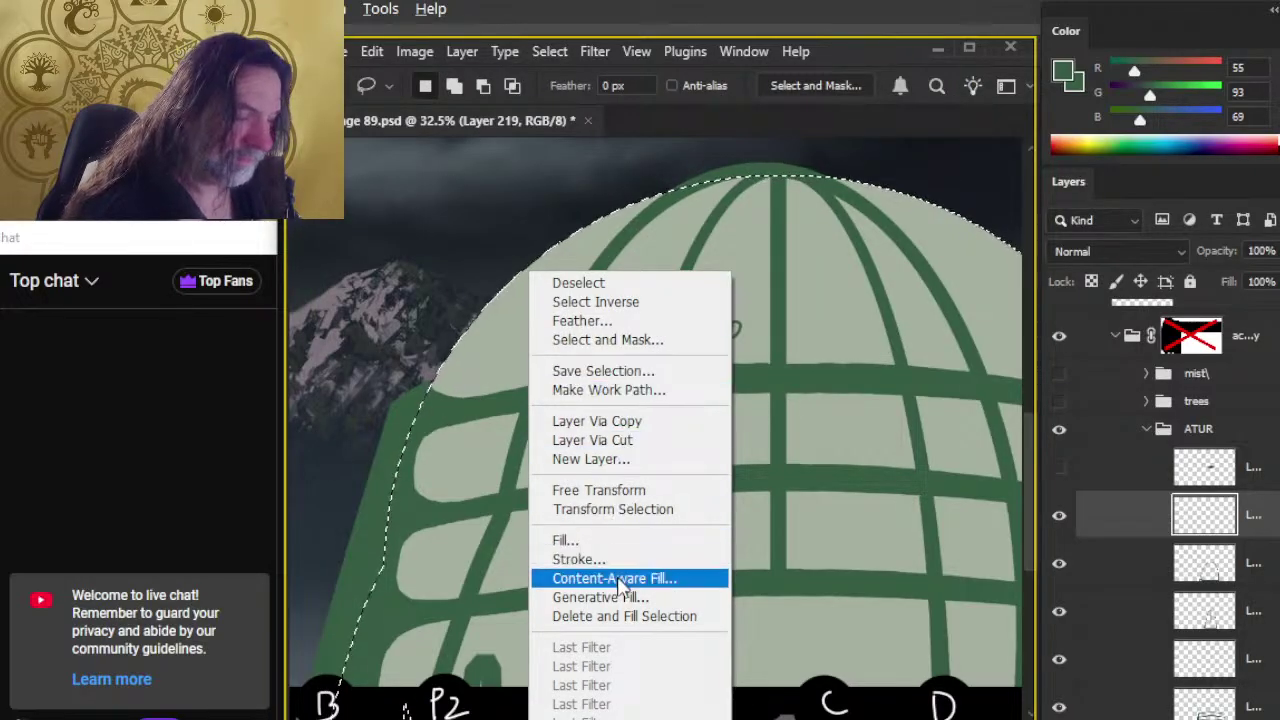
left_click(612, 509)
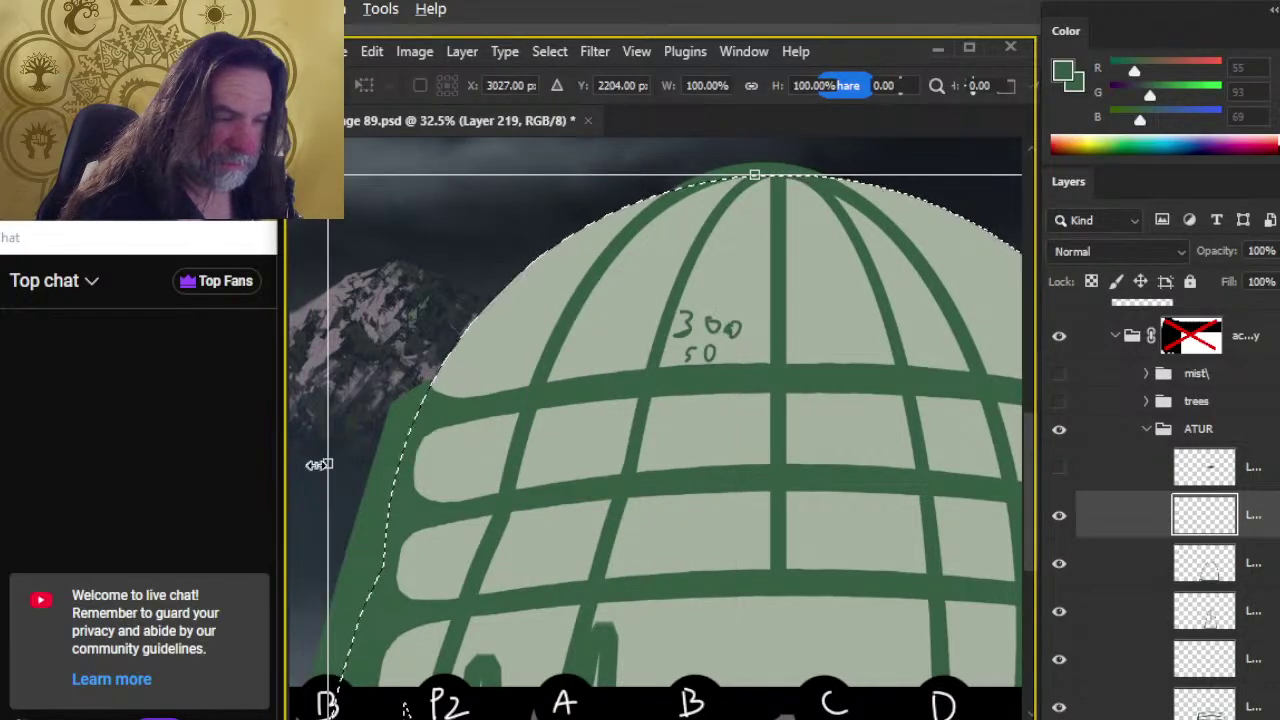
left_click_drag(318, 464, 428, 459)
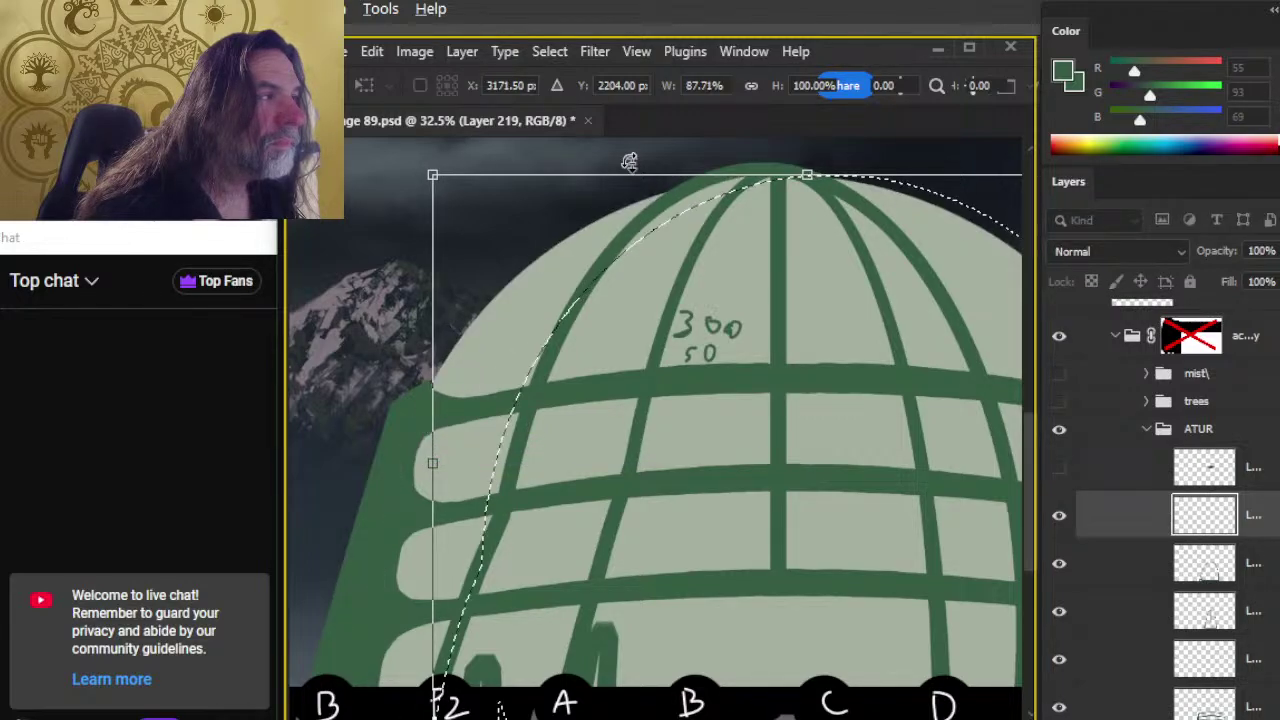
left_click(712, 85)
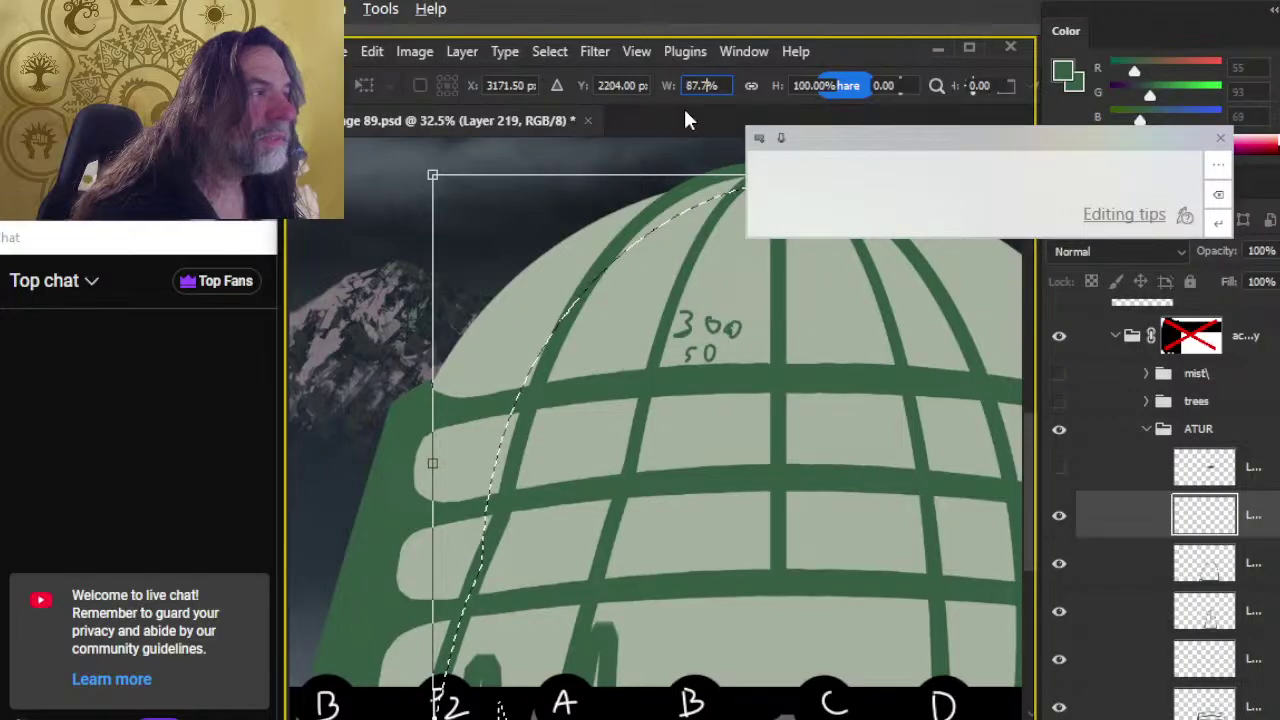
key("BackSpace")
type("50")
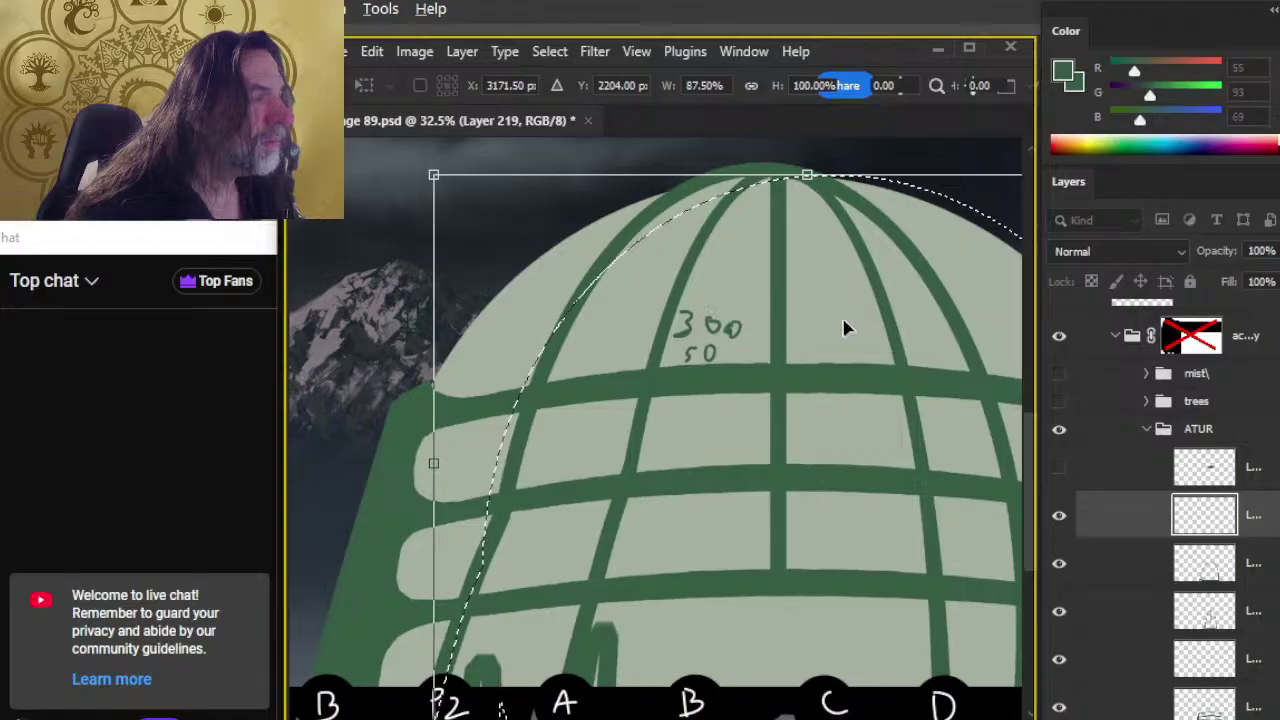
key("Return")
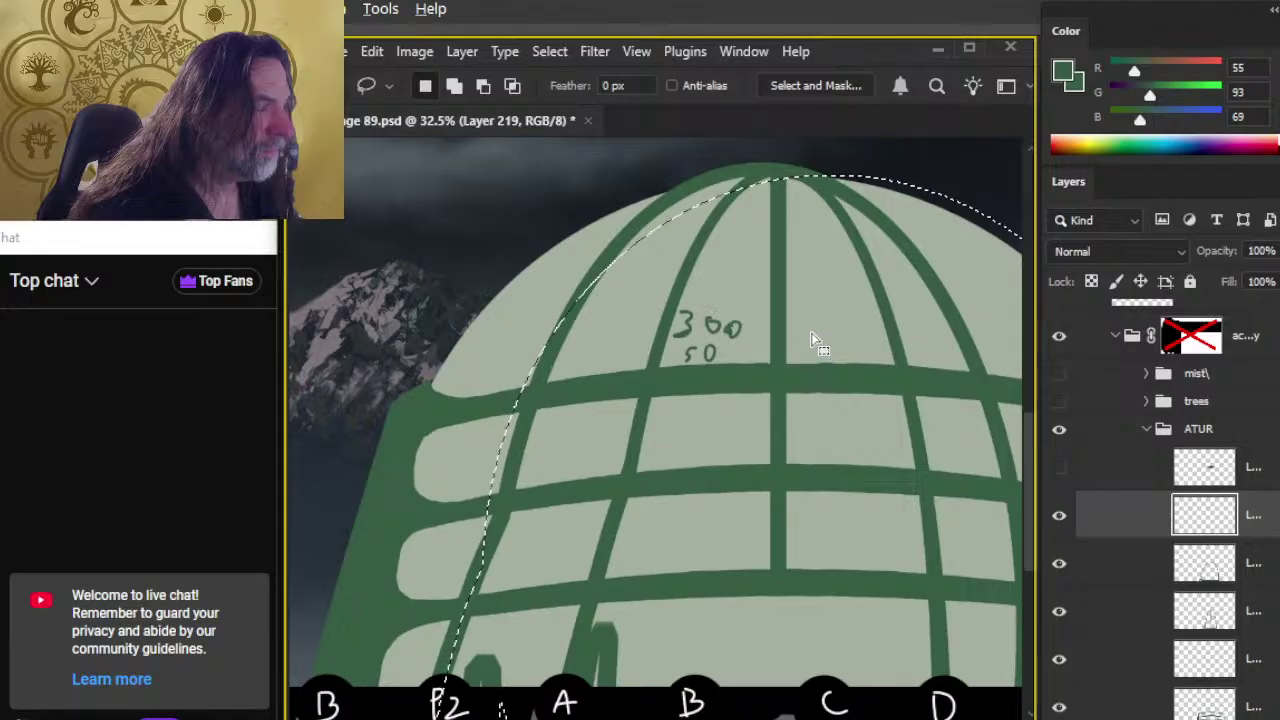
key("ctrl")
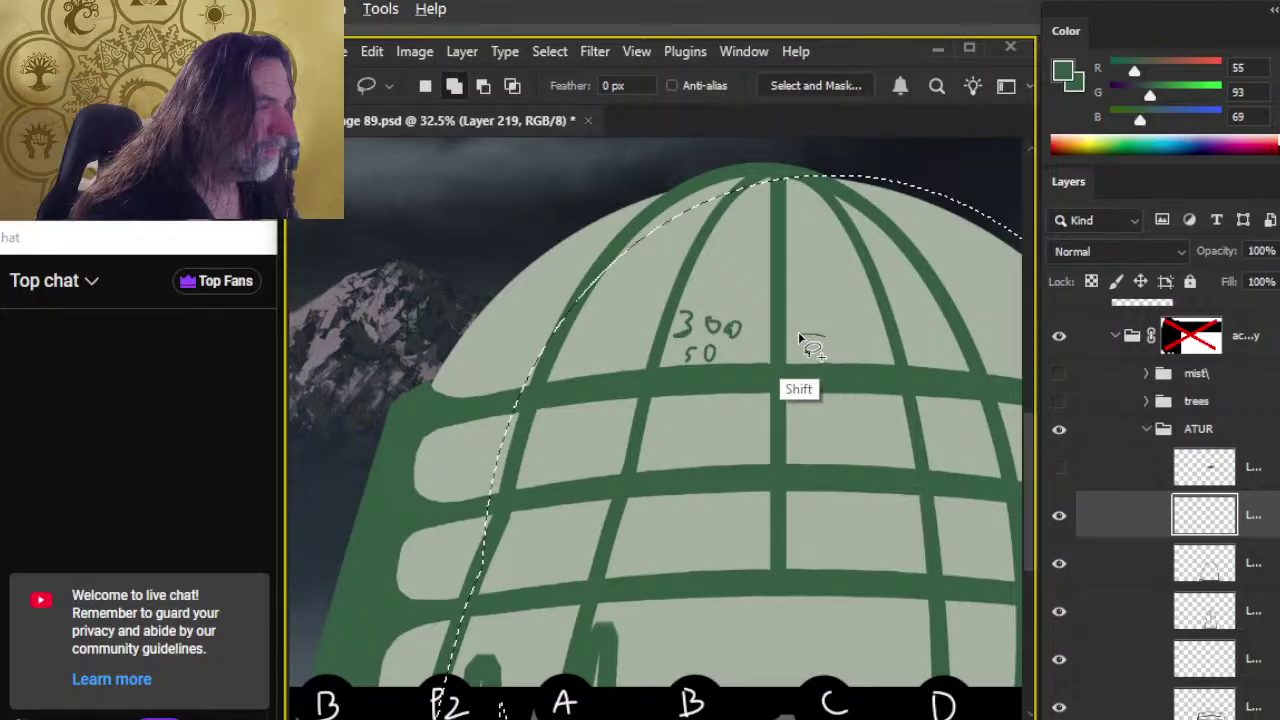
left_click_drag(826, 346, 776, 345)
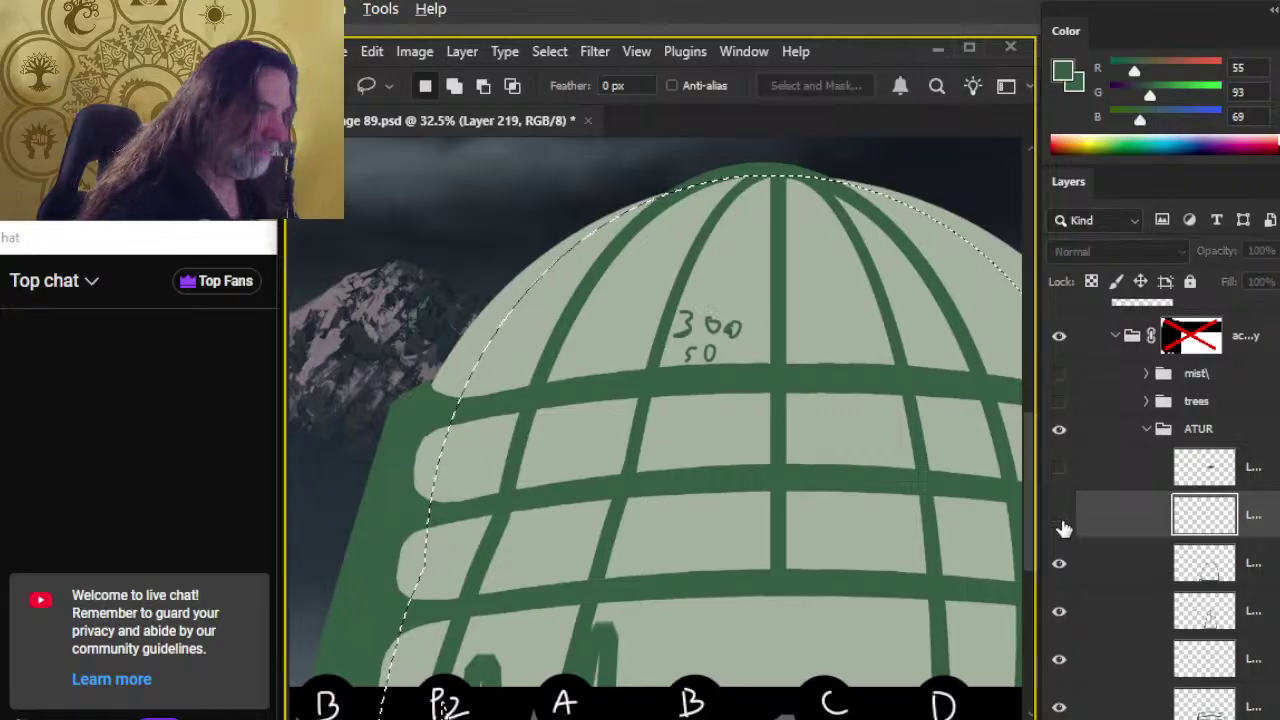
Step: Fill the narrowed selection with dark green on the new layer and contract the selection by 50 pixels
key("g")
left_click(603, 398)
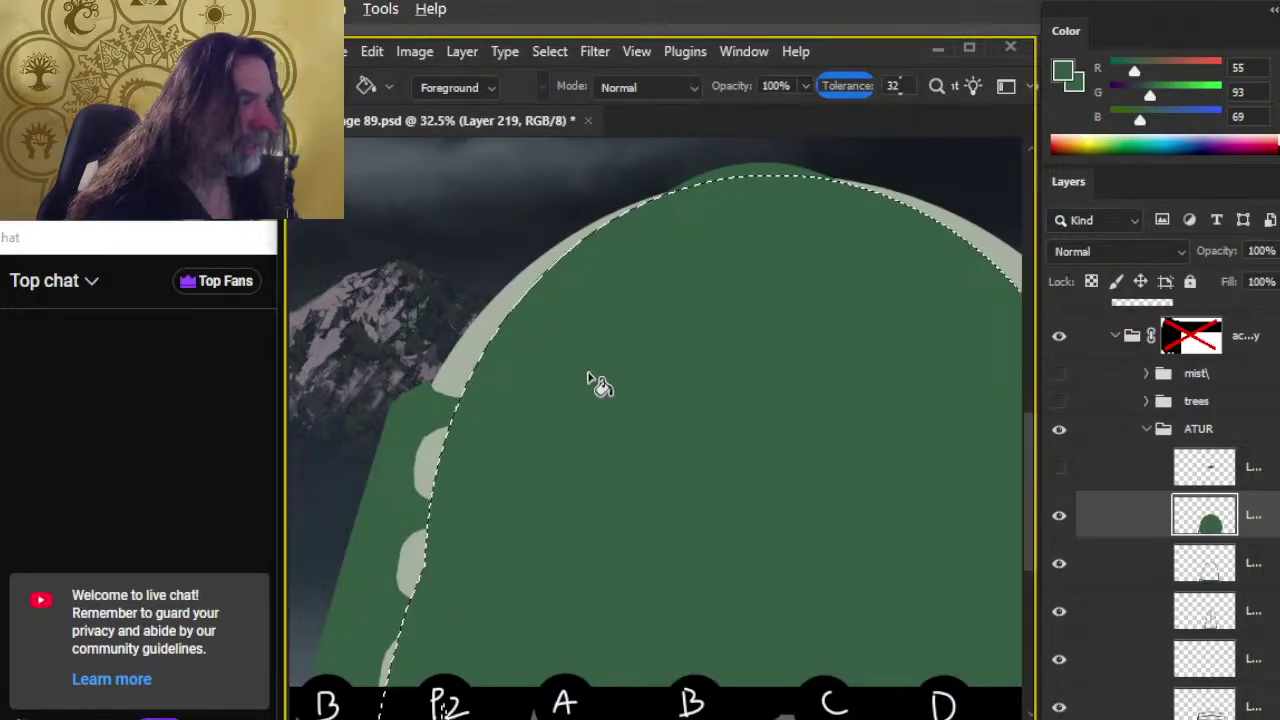
left_click(549, 53)
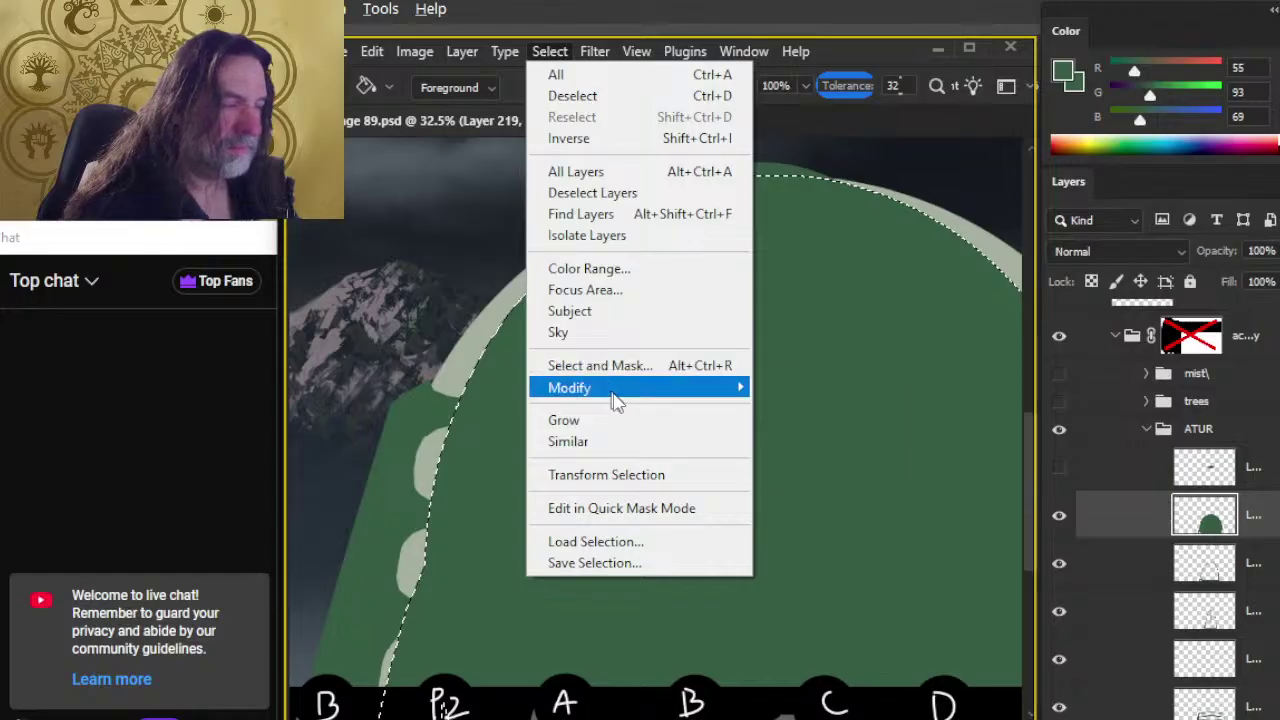
mouse_move(617, 400)
left_click(825, 453)
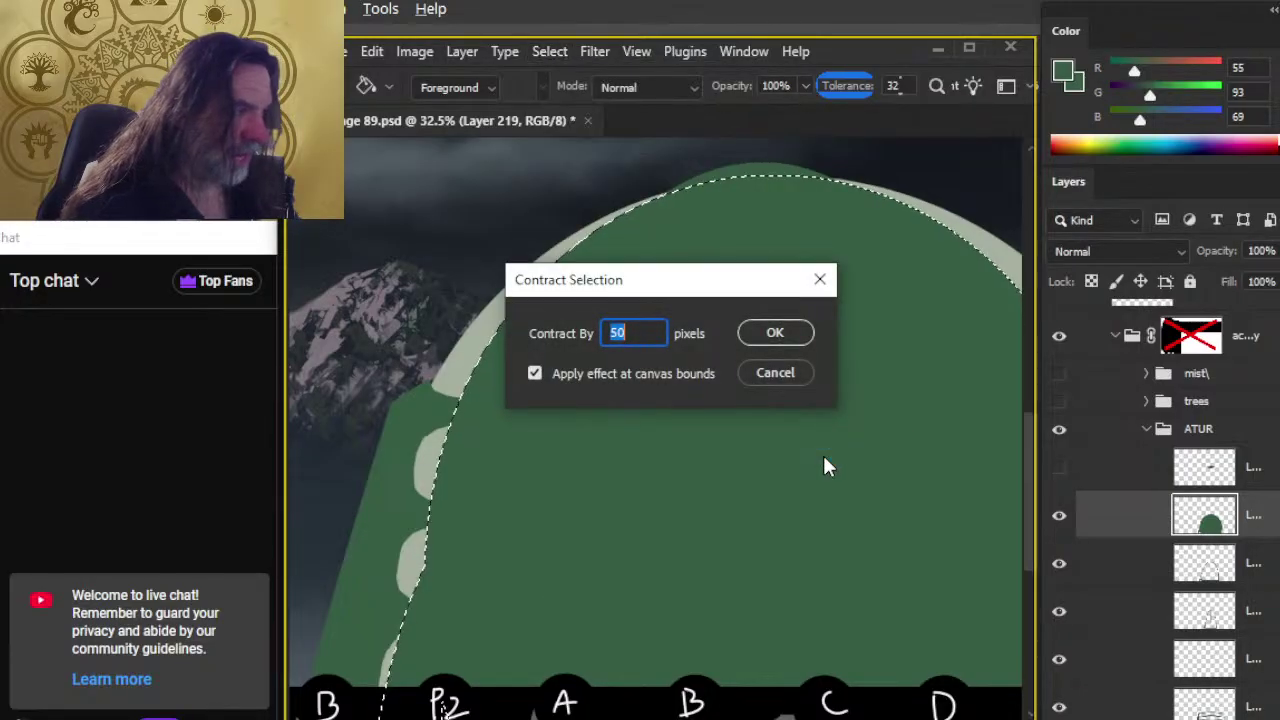
key("Return")
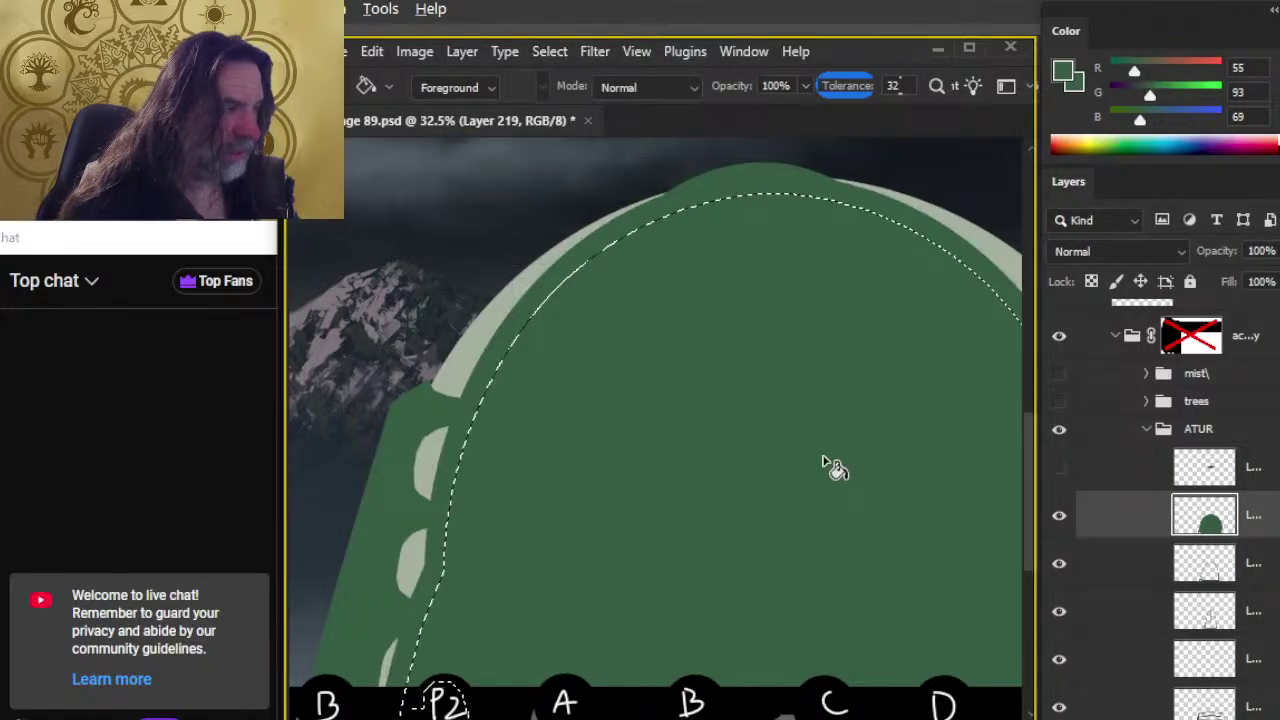
Step: Clear the dark green fill inside the contracted selection to leave only the rib outline, and deselect it
key("Delete")
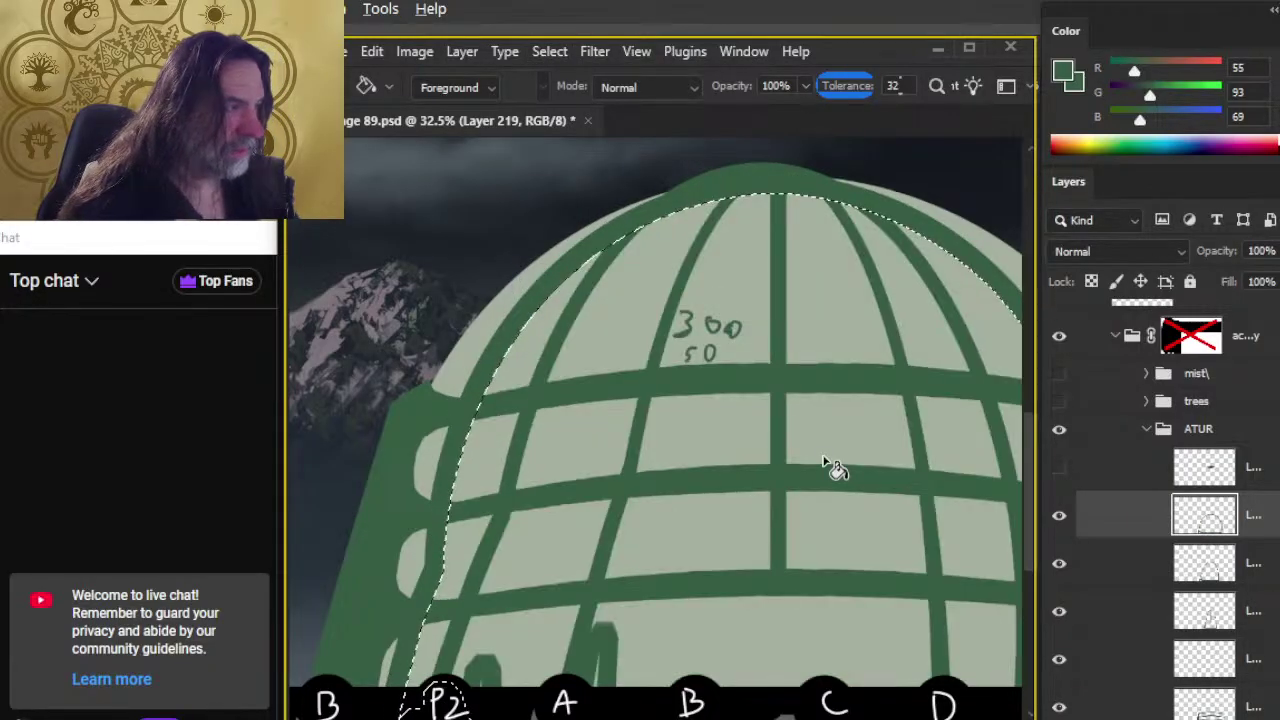
key("l")
right_click(757, 260)
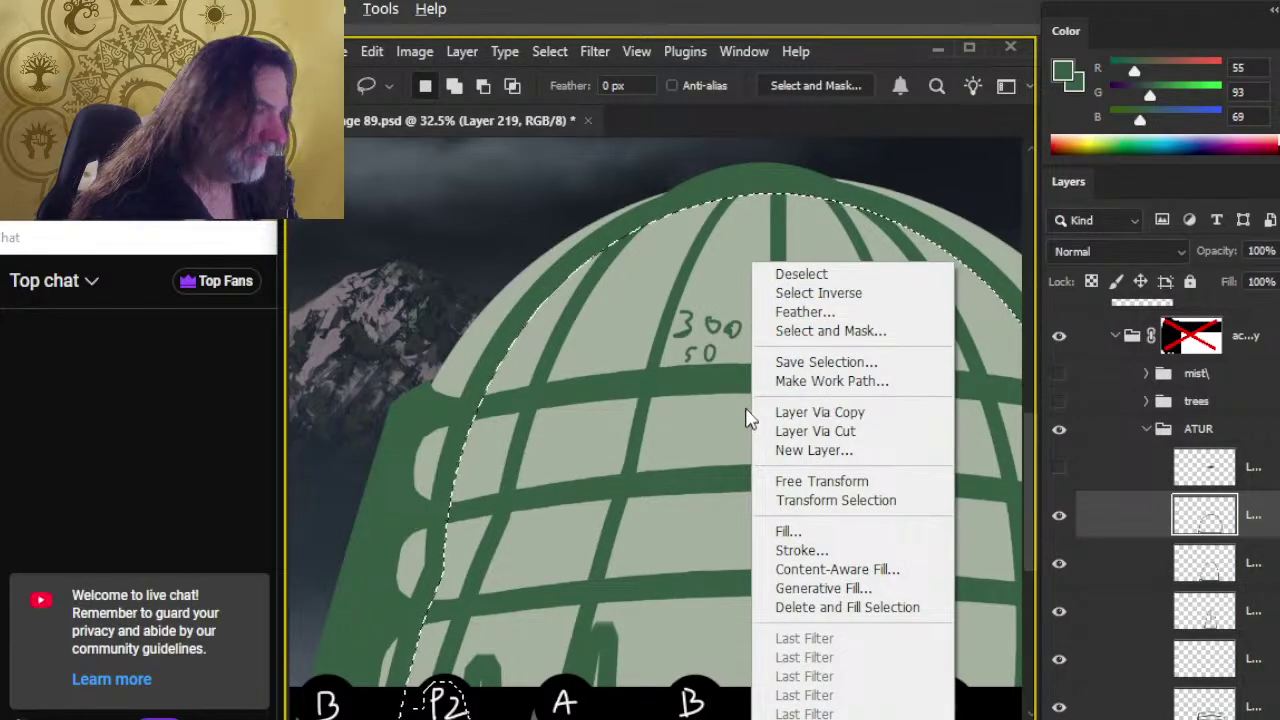
left_click(653, 288)
Step: Taper the new rib outline inward at its top with a Perspective transform
right_click(658, 294)
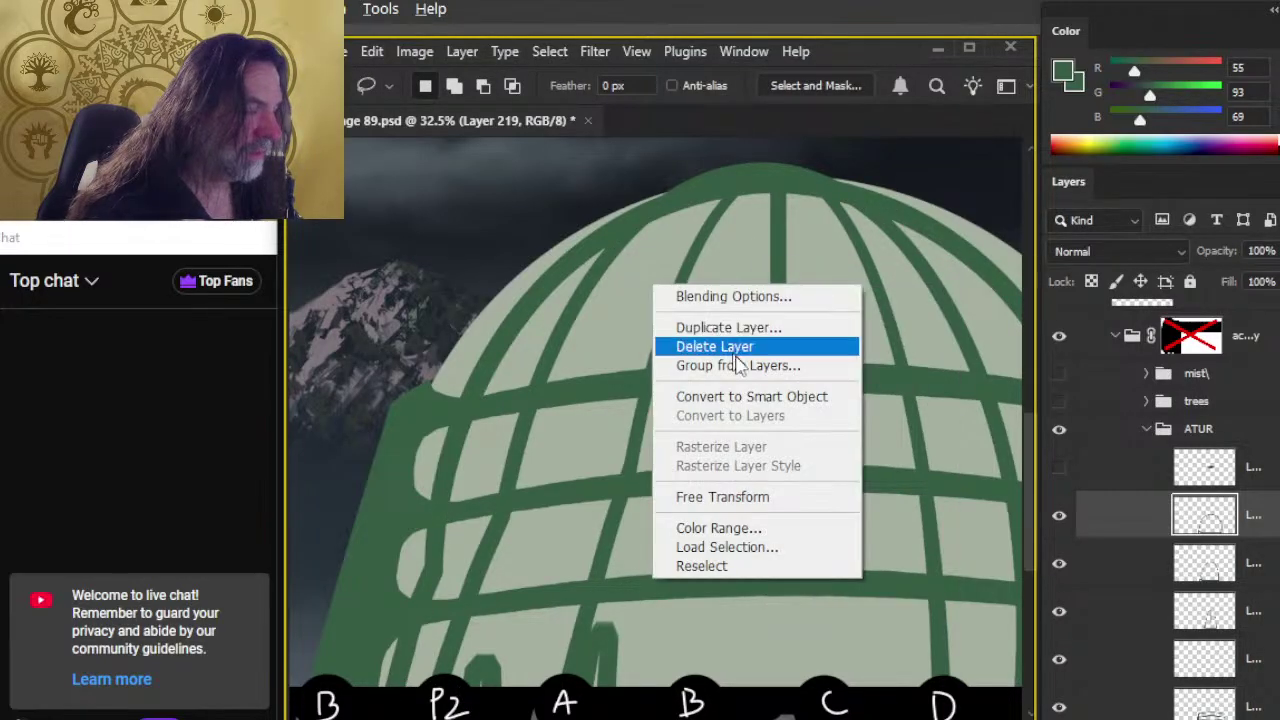
left_click(752, 497)
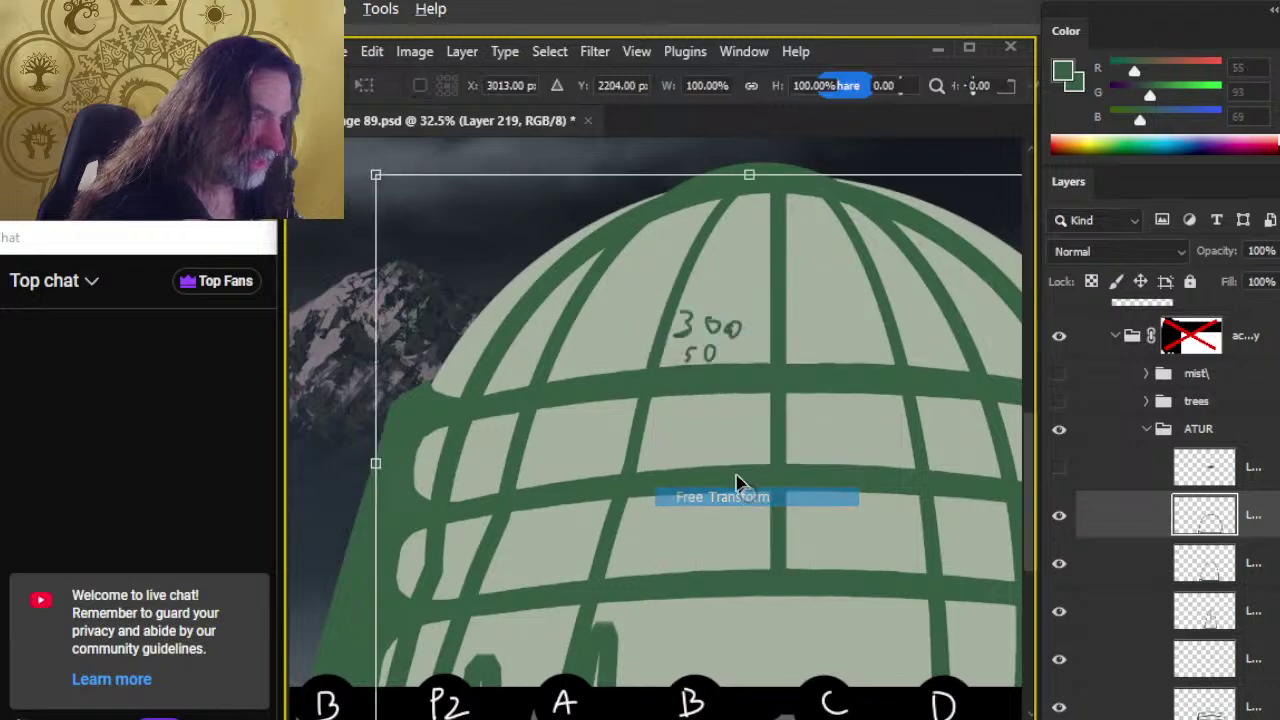
right_click(727, 285)
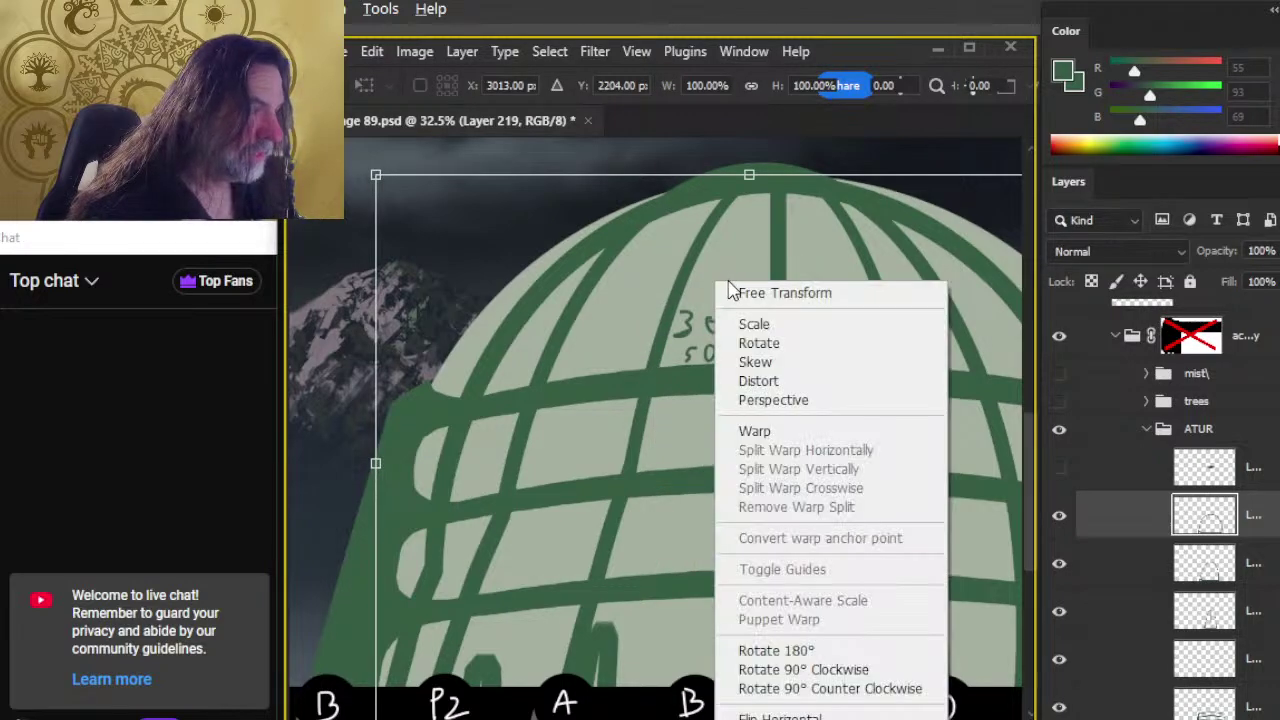
left_click(766, 402)
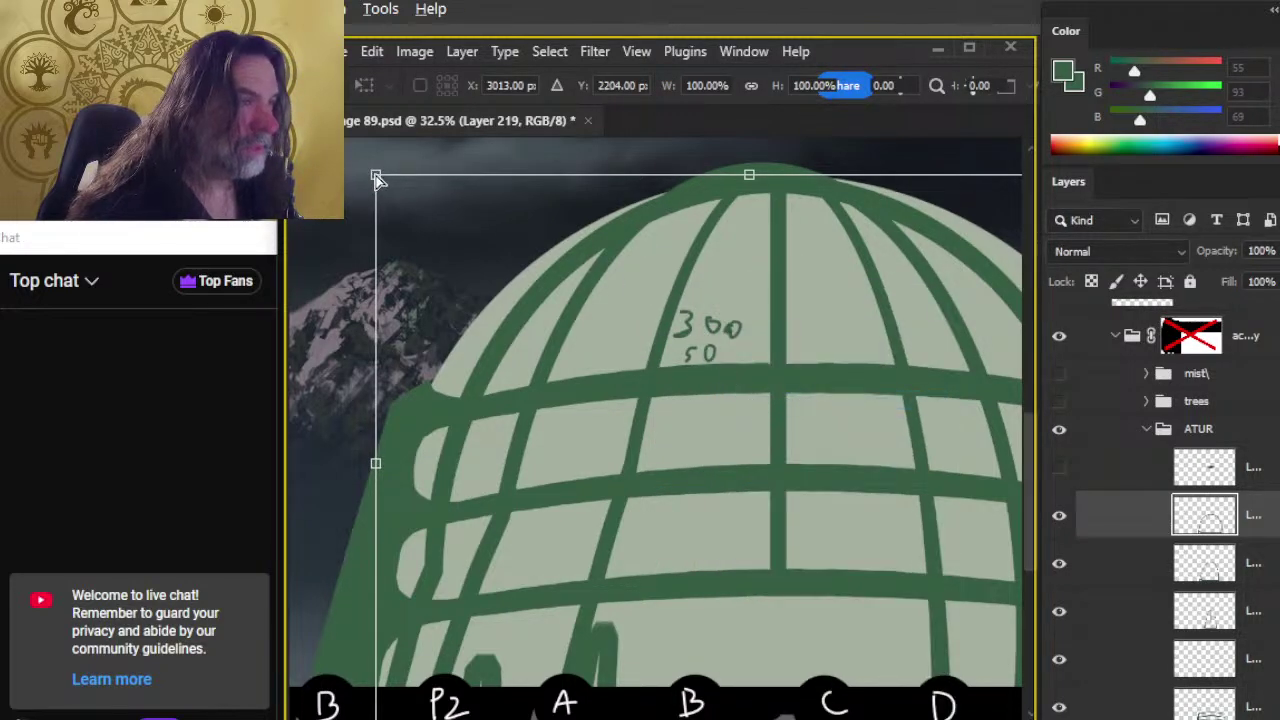
left_click_drag(376, 178, 476, 185)
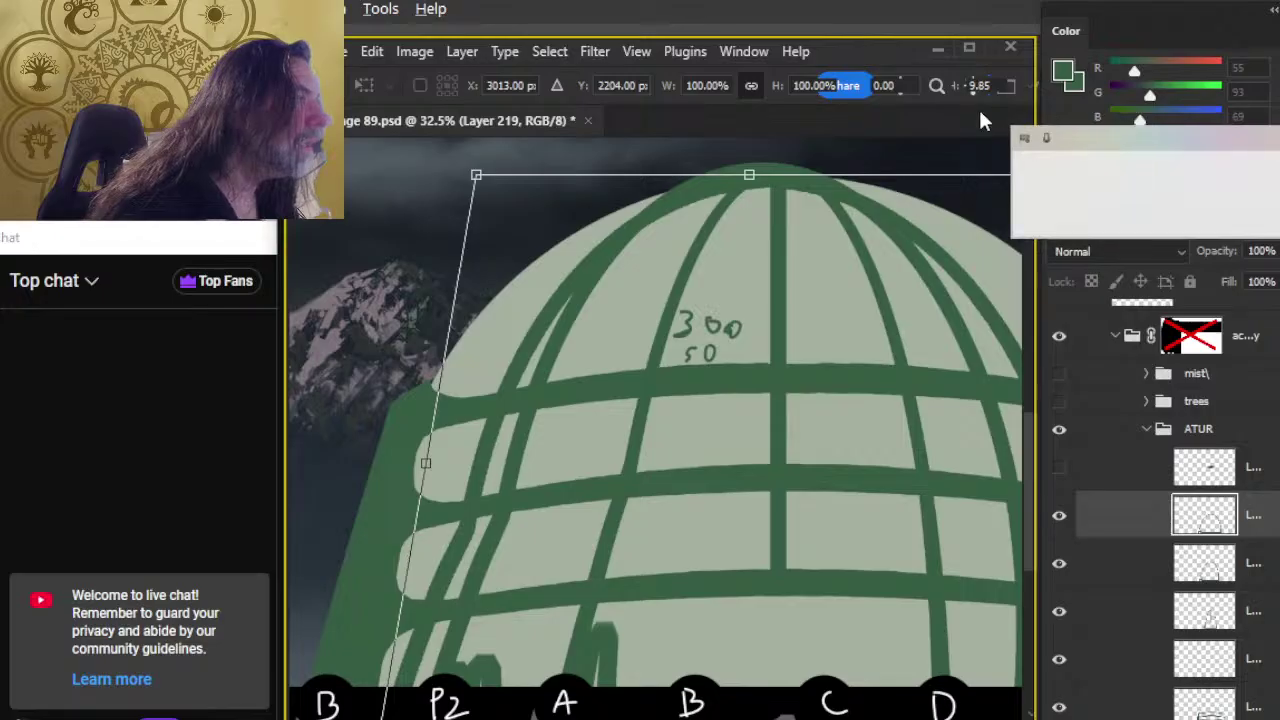
Step: Set the rib's horizontal skew to 9.00 and apply the transform
key("BackSpace")
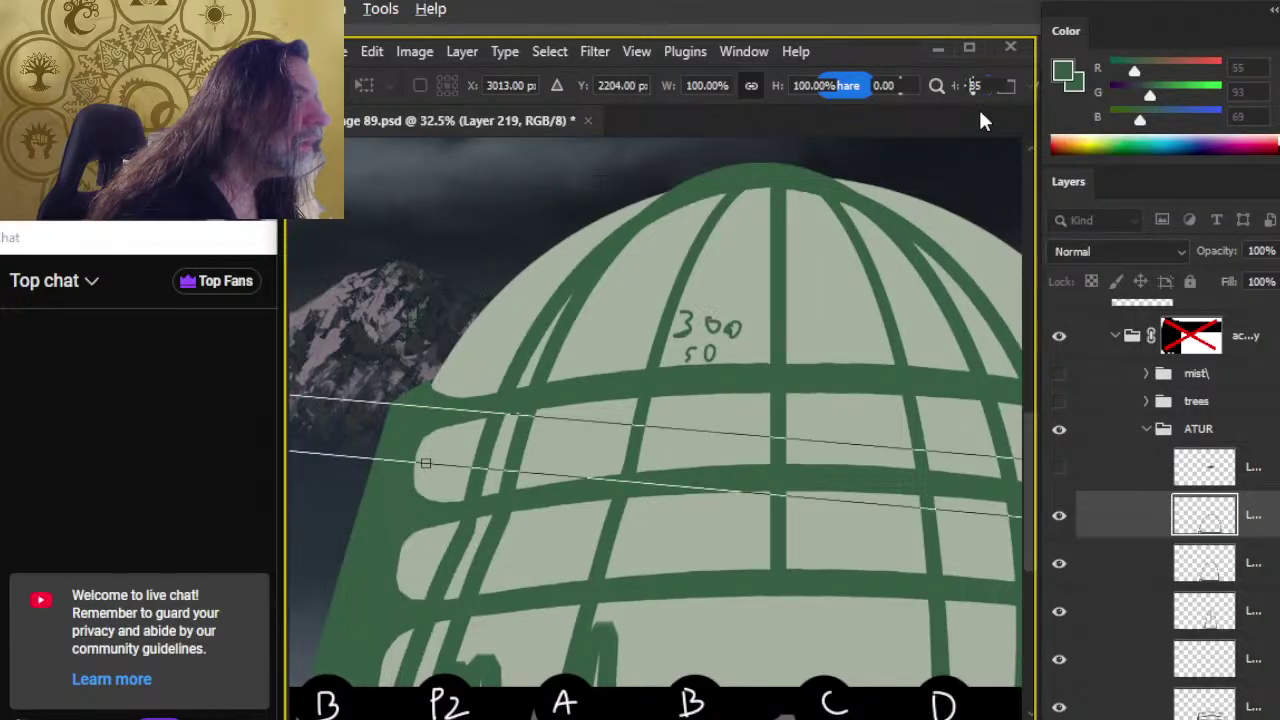
key("BackSpace")
key("BackSpace")
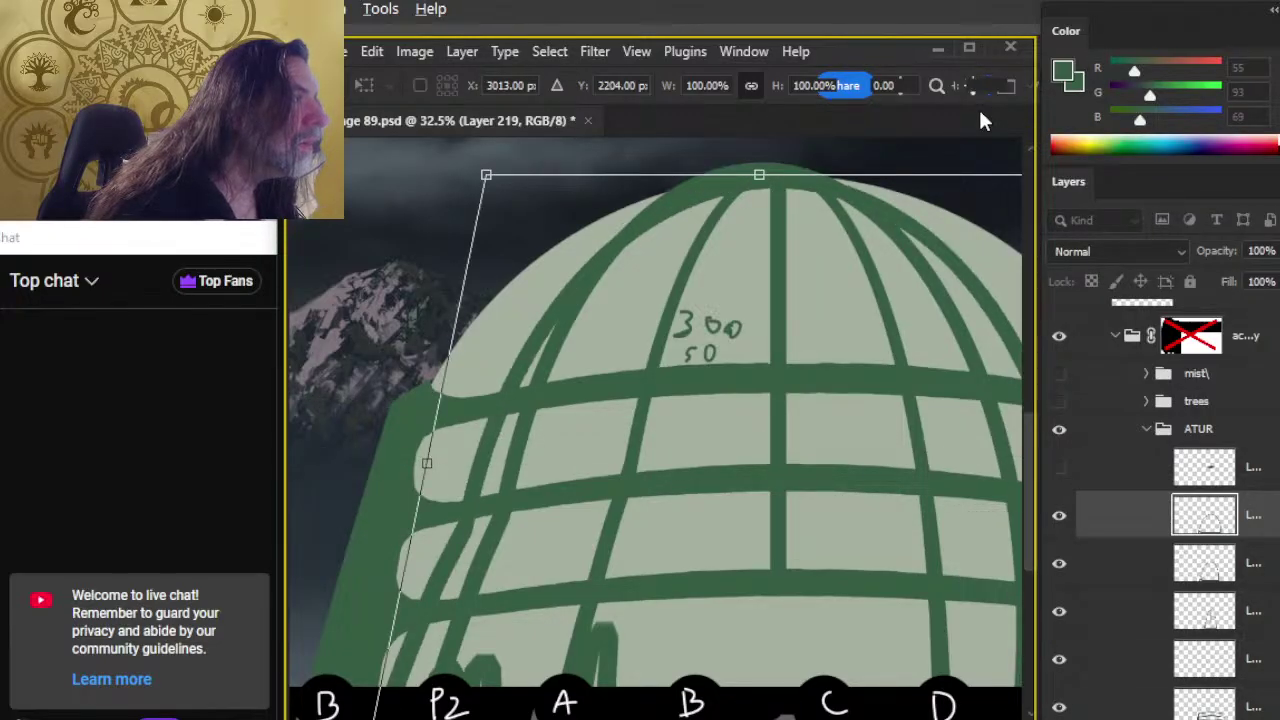
type("9.00")
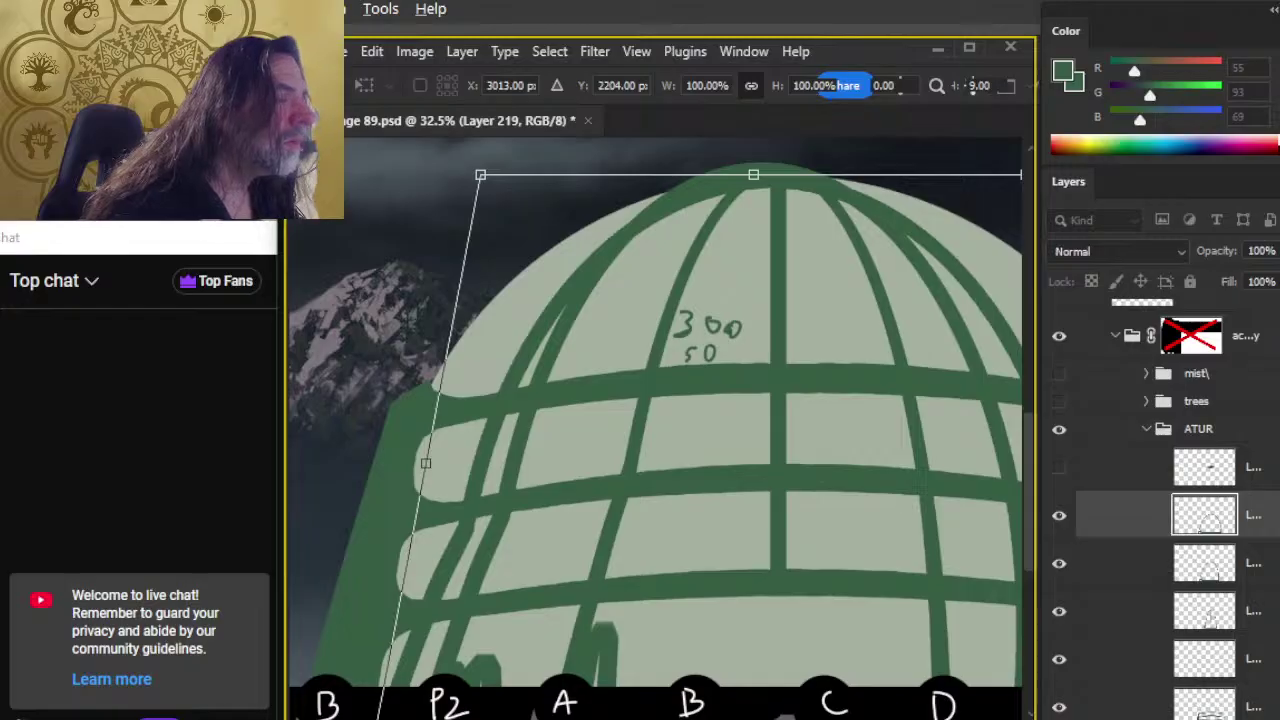
right_click(768, 245)
left_click(741, 222)
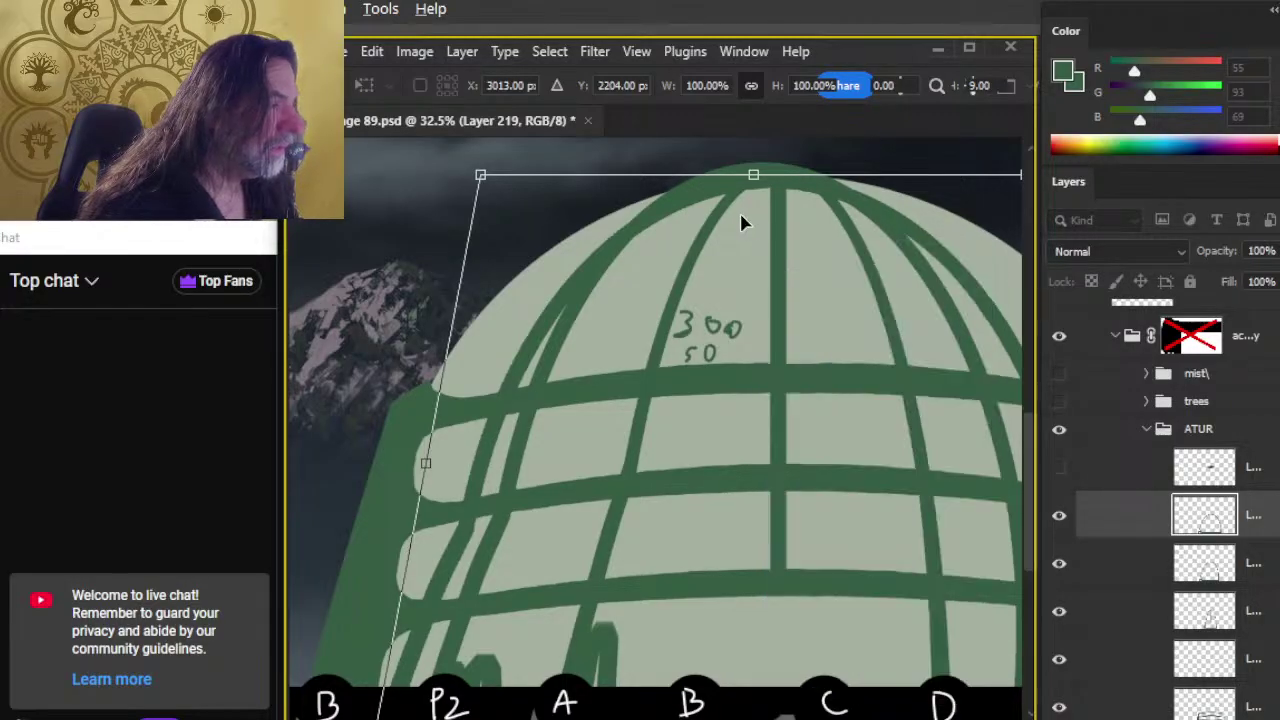
key("Return")
Step: Stretch the tapered rib upward over the dome's peak to about 102.5% height with unchanged width
right_click(756, 336)
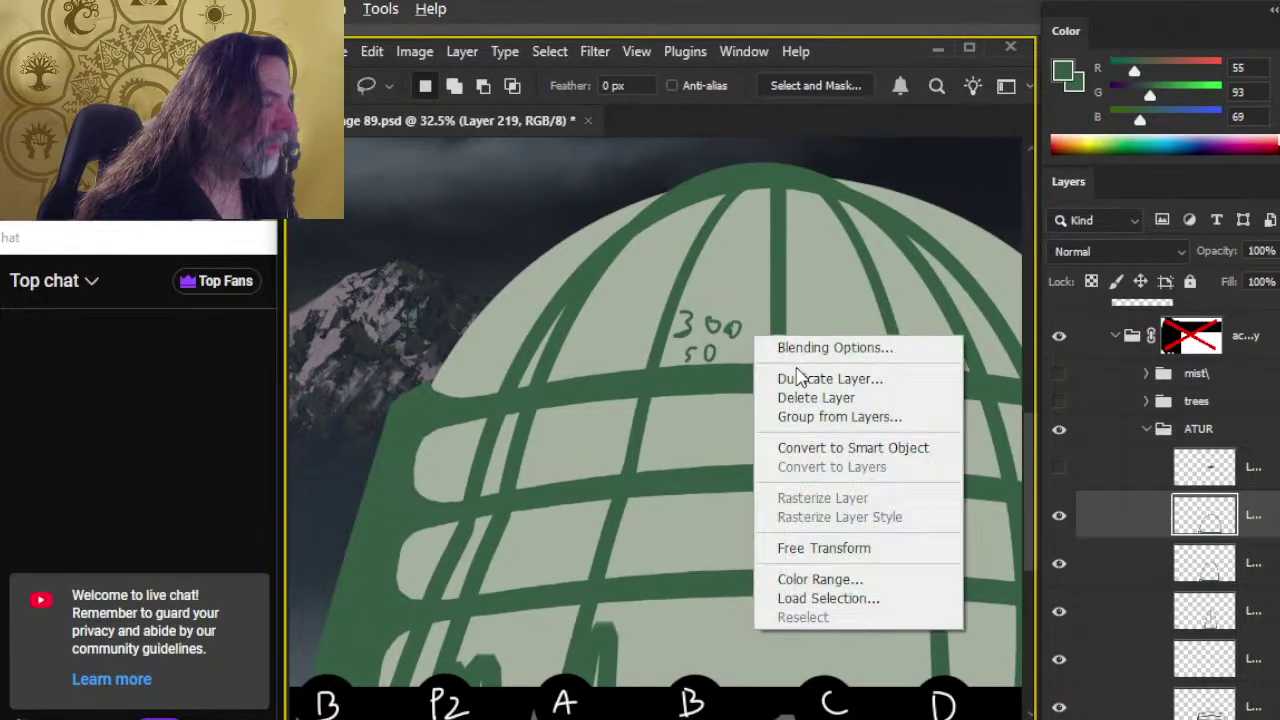
left_click(817, 550)
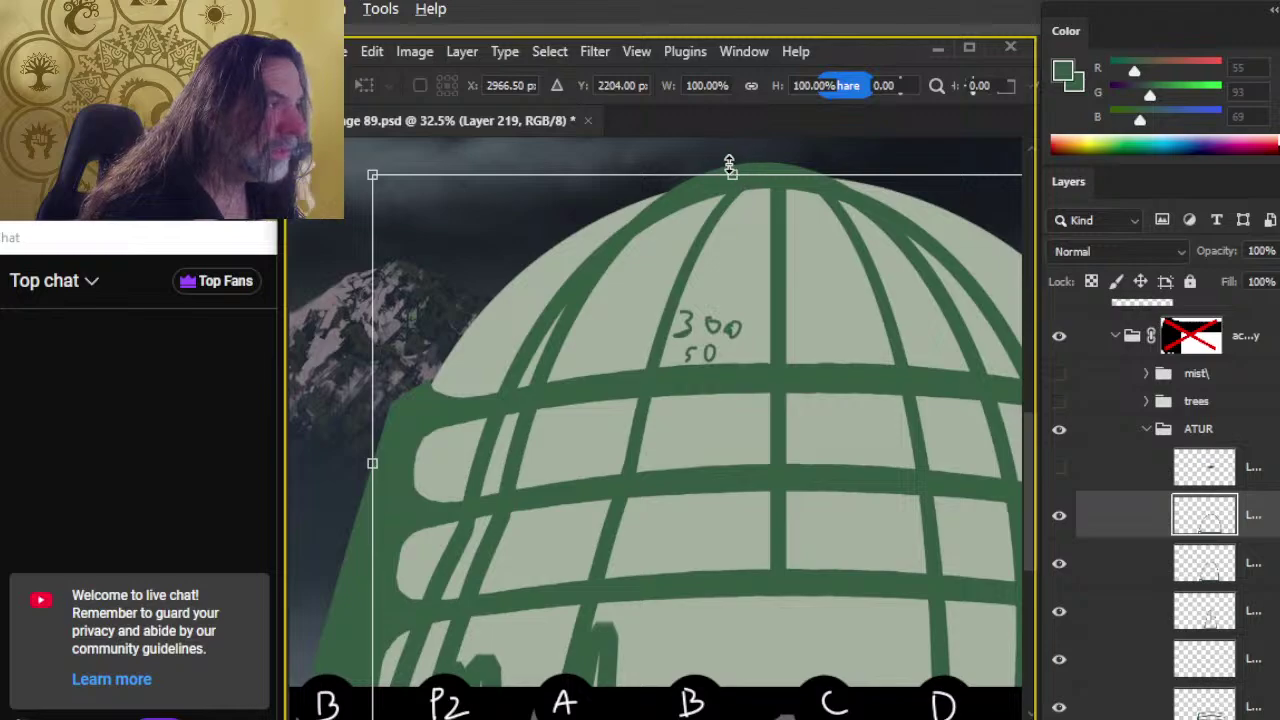
mouse_move(731, 170)
left_mouse_down()
mouse_move(733, 155)
mouse_move(726, 178)
left_mouse_up()
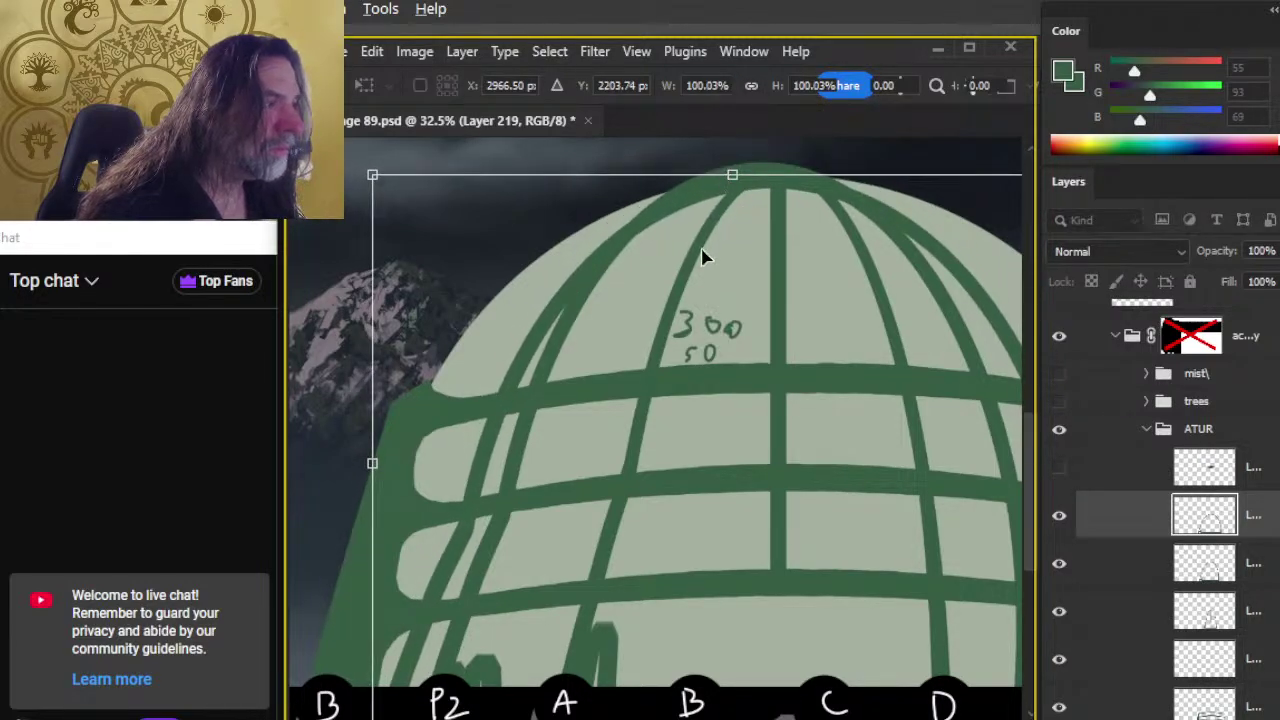
key("Return")
right_click(666, 273)
left_click(745, 494)
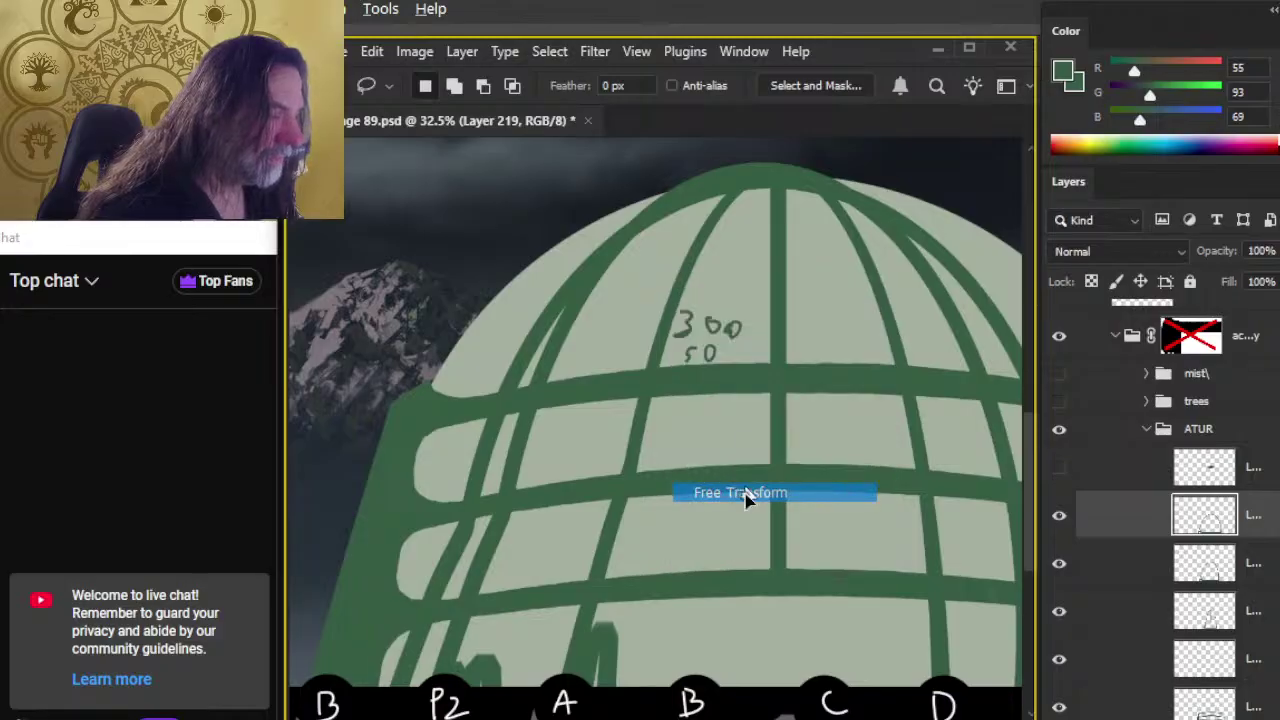
mouse_move(734, 176)
left_mouse_down()
mouse_move(737, 143)
mouse_move(738, 164)
left_mouse_up()
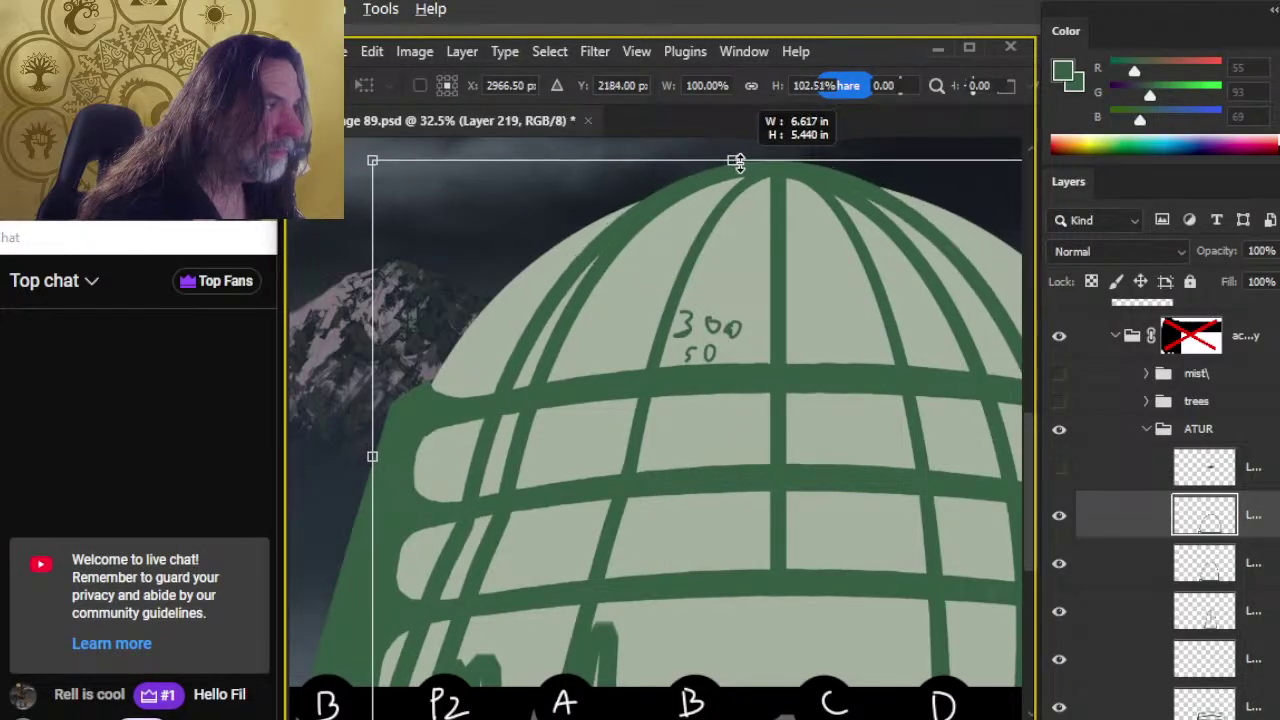
Step: Hide the two inner rib layers and reduce the newest rib's height to 99.75%
left_click(1059, 563)
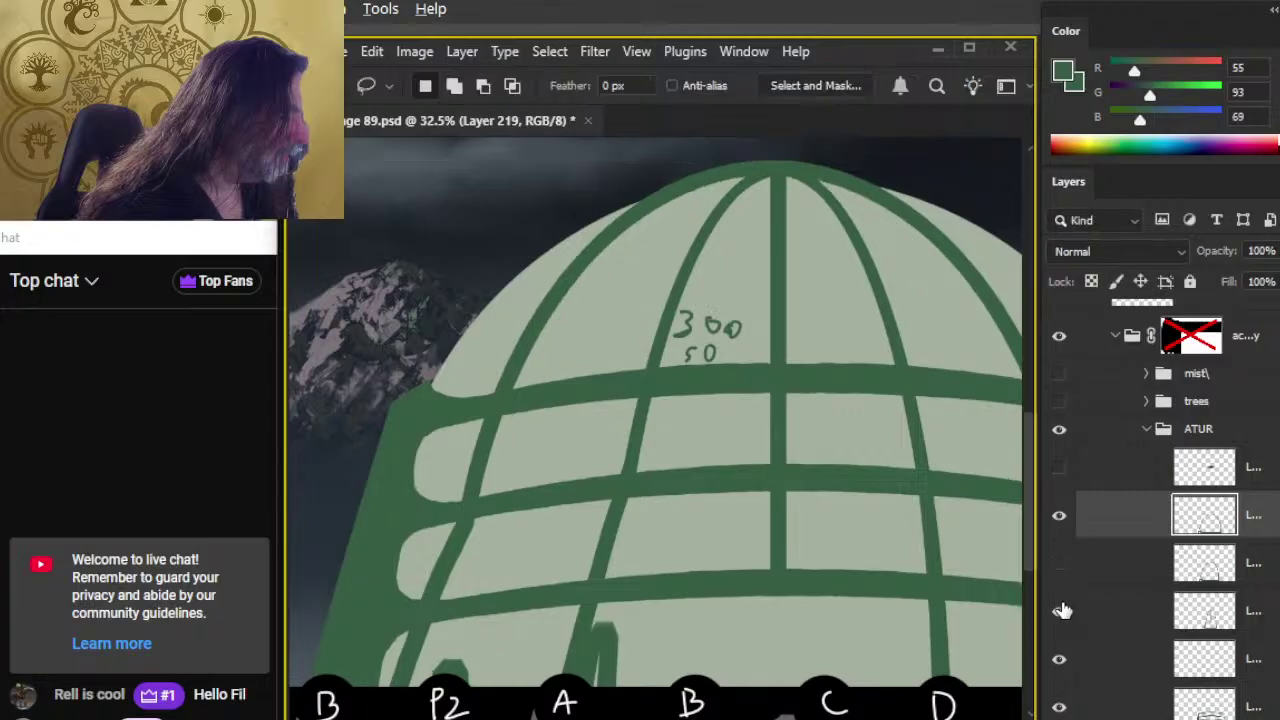
right_click(727, 285)
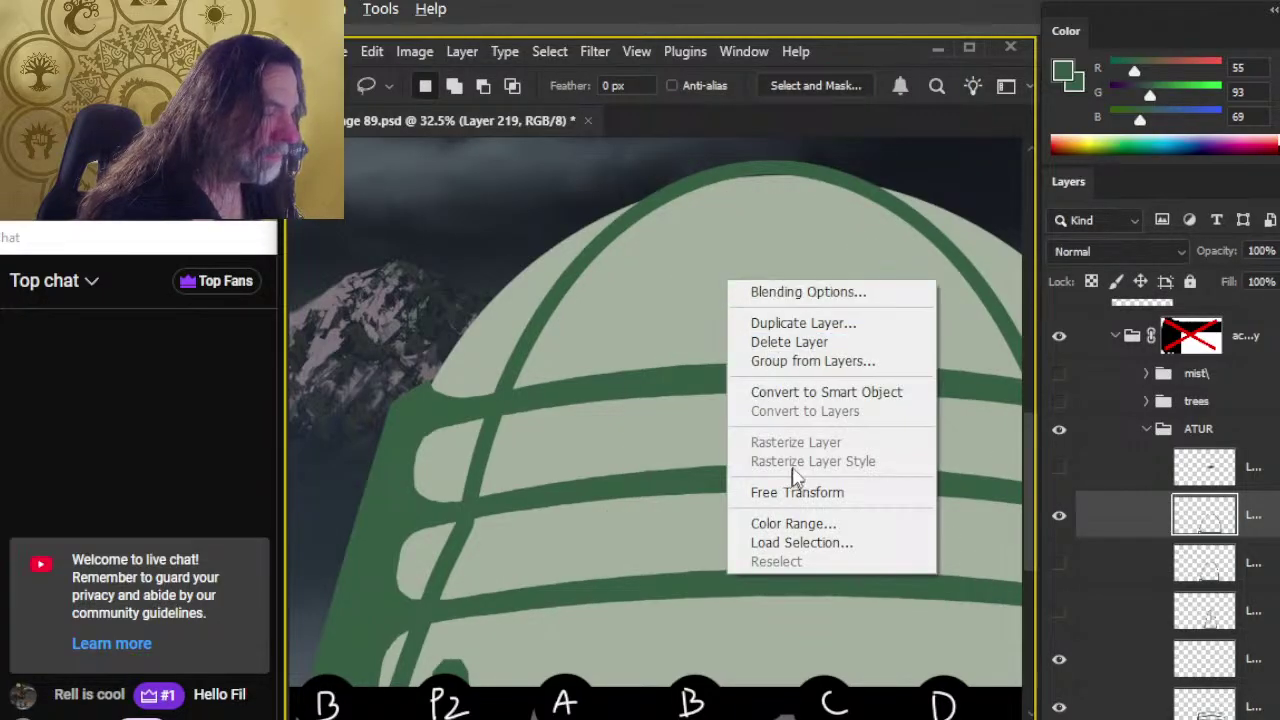
left_click(800, 491)
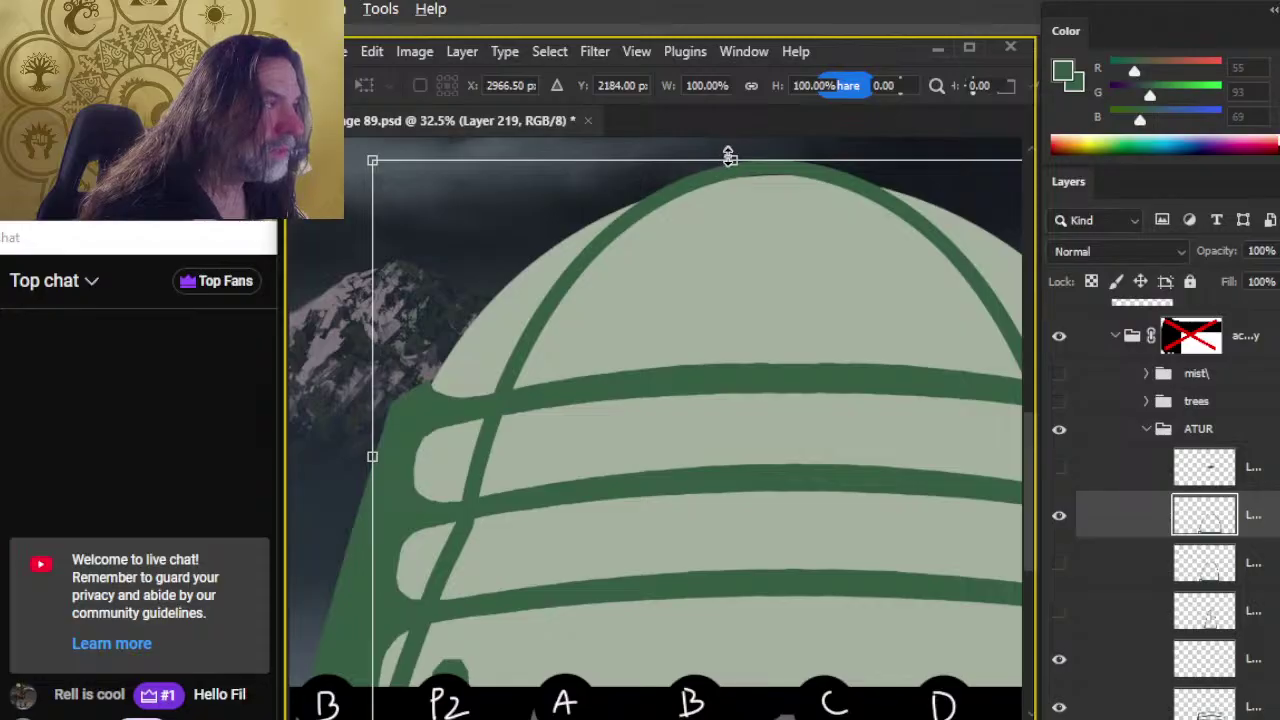
left_click_drag(729, 155, 733, 161)
right_click(726, 155)
left_click(729, 157)
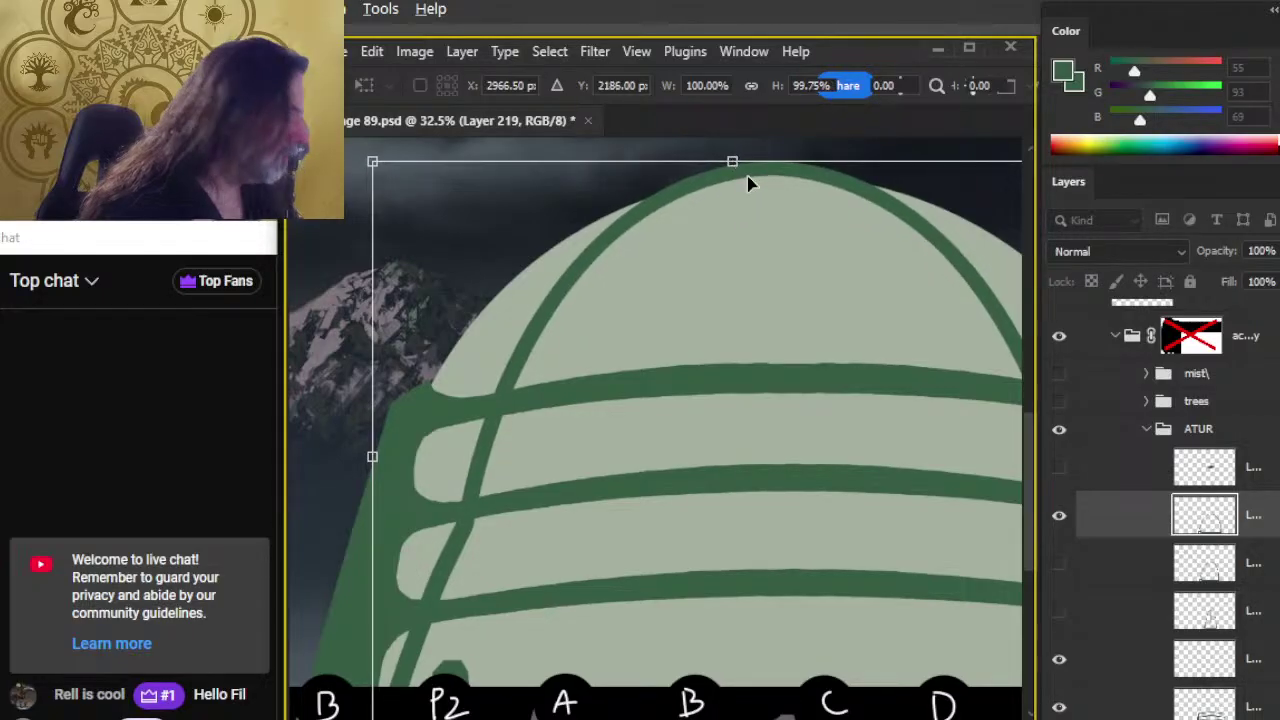
key("Return")
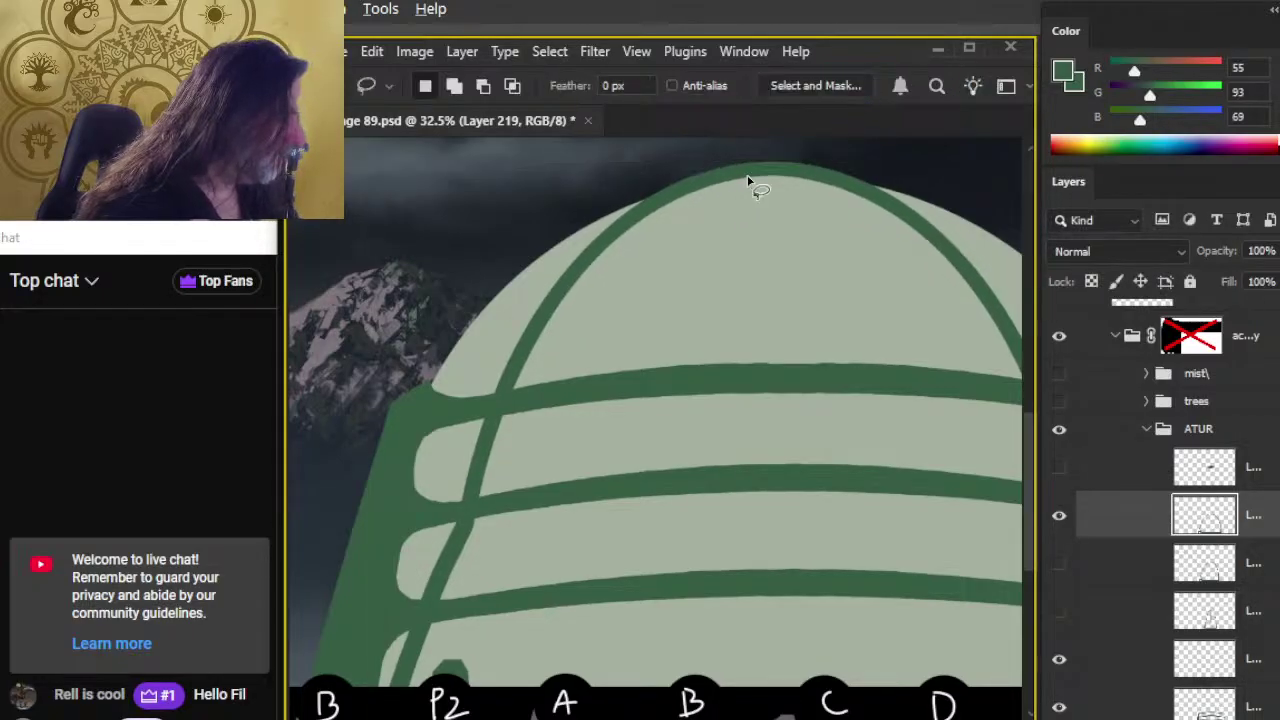
Step: Compare the peaks of the three rib layers by showing each one alone, and show them all together again
left_click(1059, 516)
left_click(1060, 564)
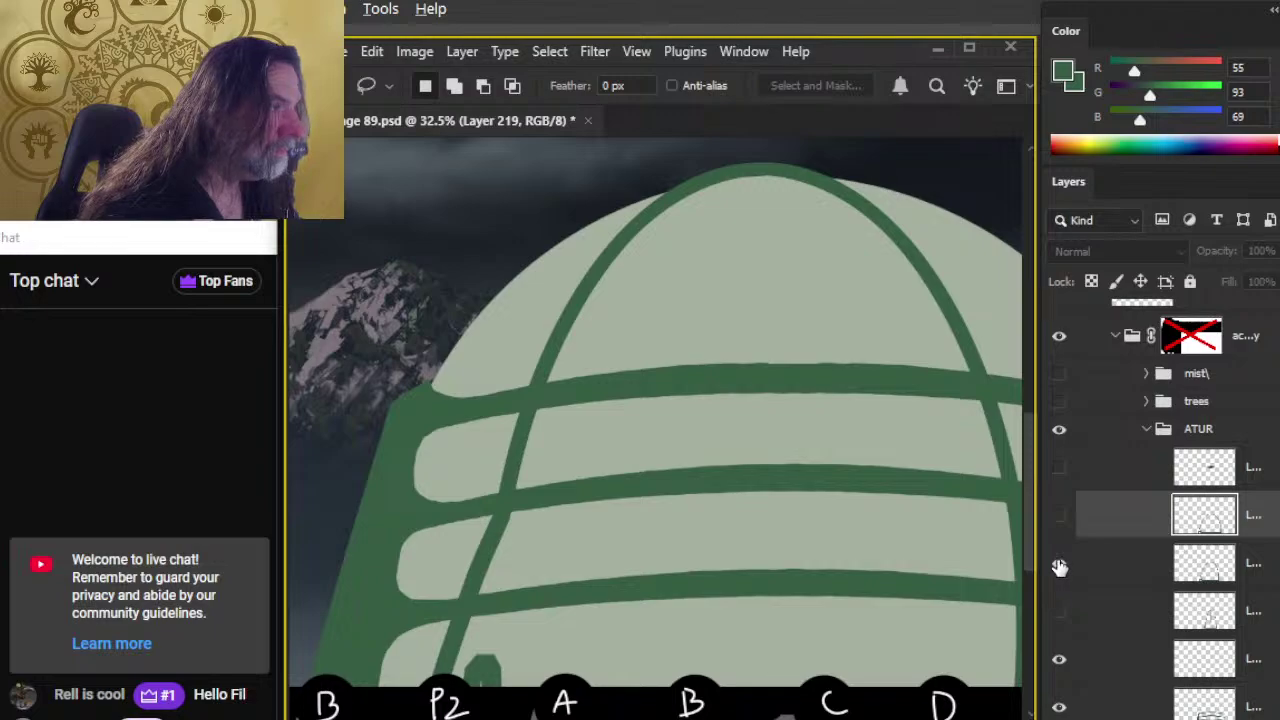
left_click(1058, 563)
left_click(1060, 612)
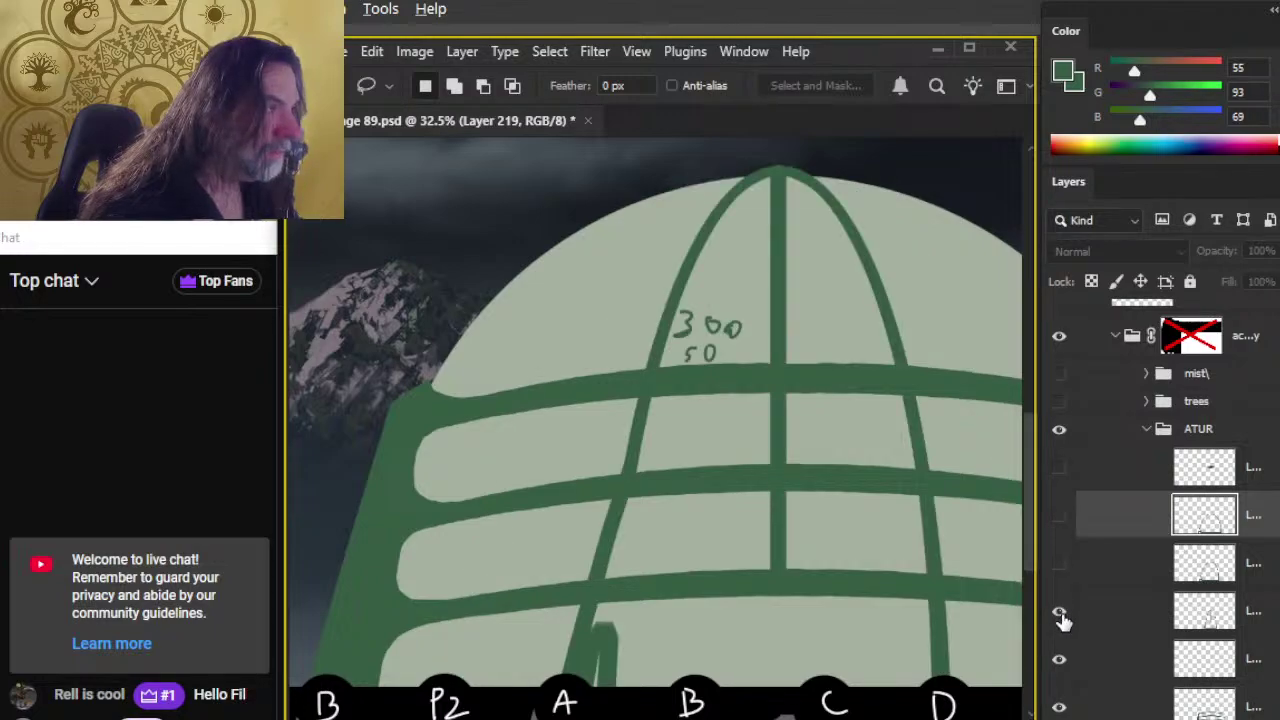
left_click(1060, 612)
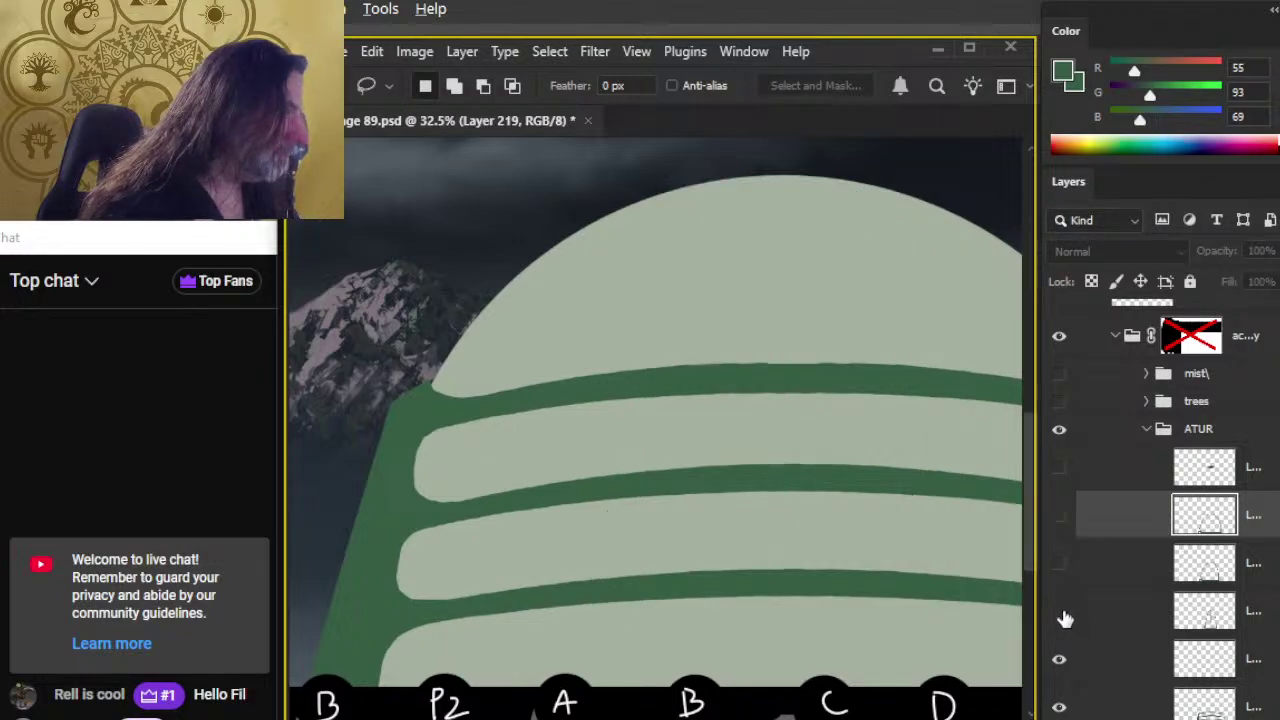
left_click(1059, 611)
left_click(1059, 563)
left_click(1059, 515)
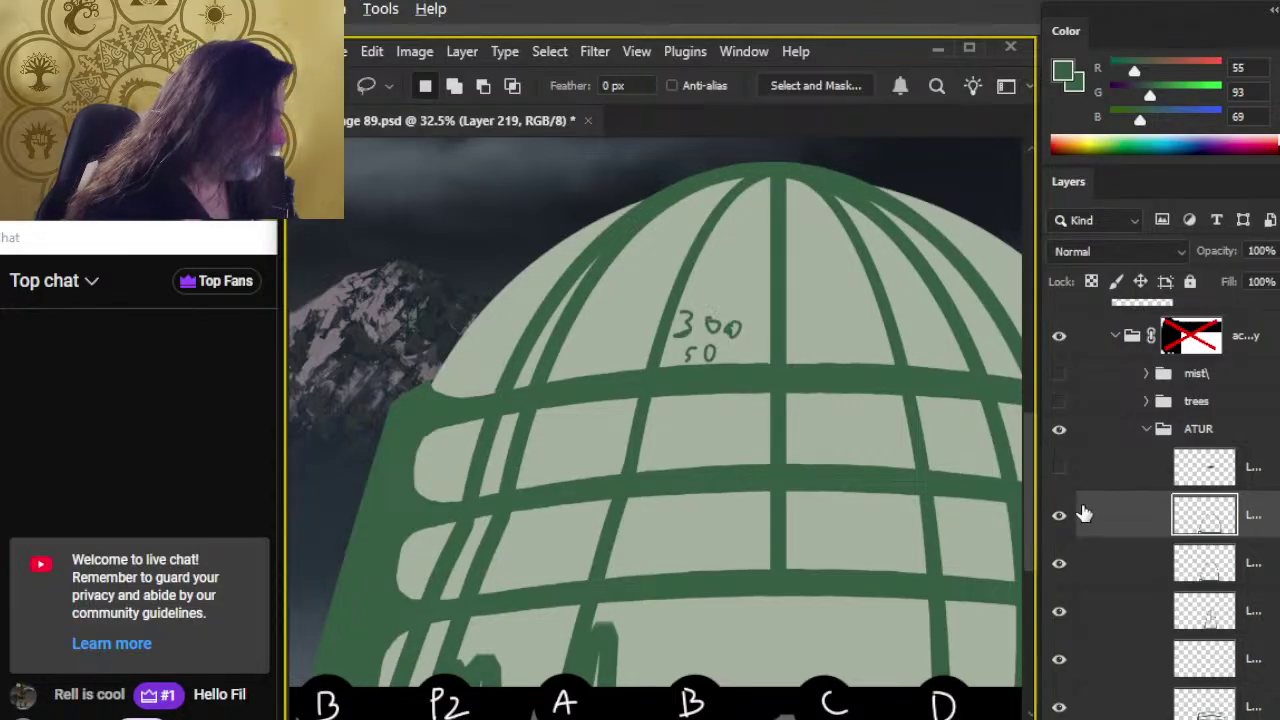
Step: Shift the newest rib left with the Move tool to widen its gap from the neighbouring rib, and check the whole dome
key("v")
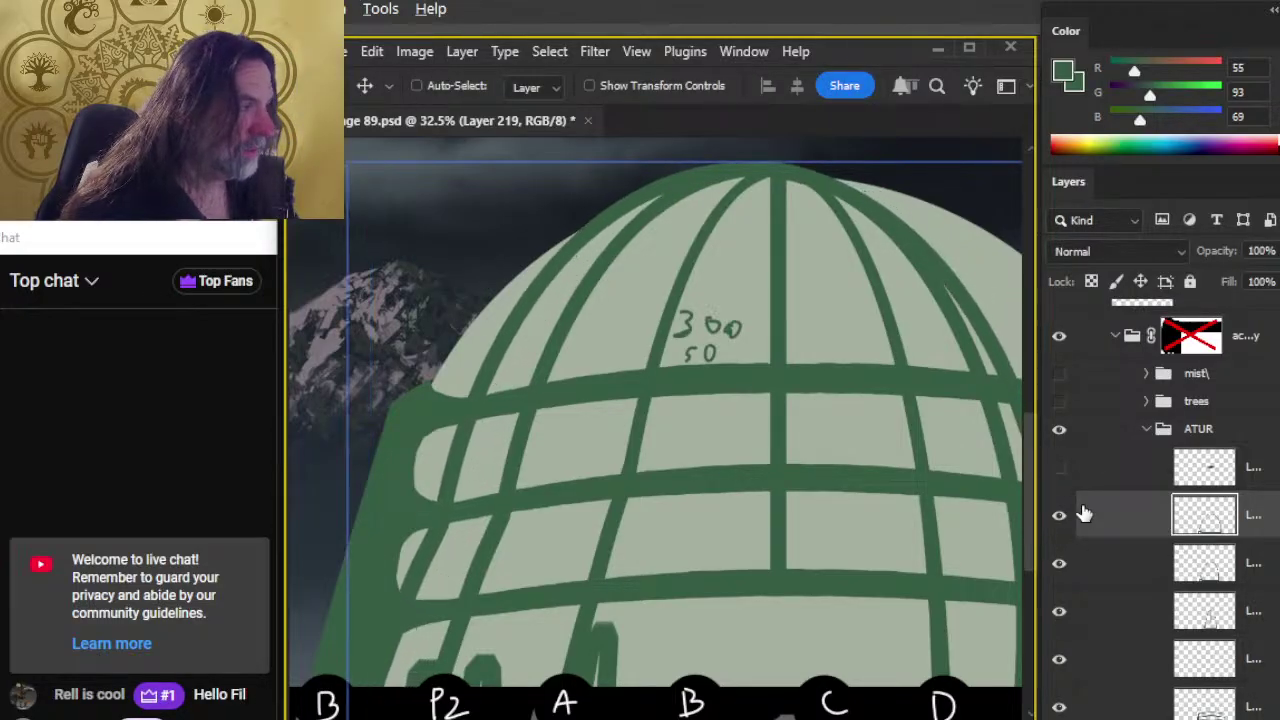
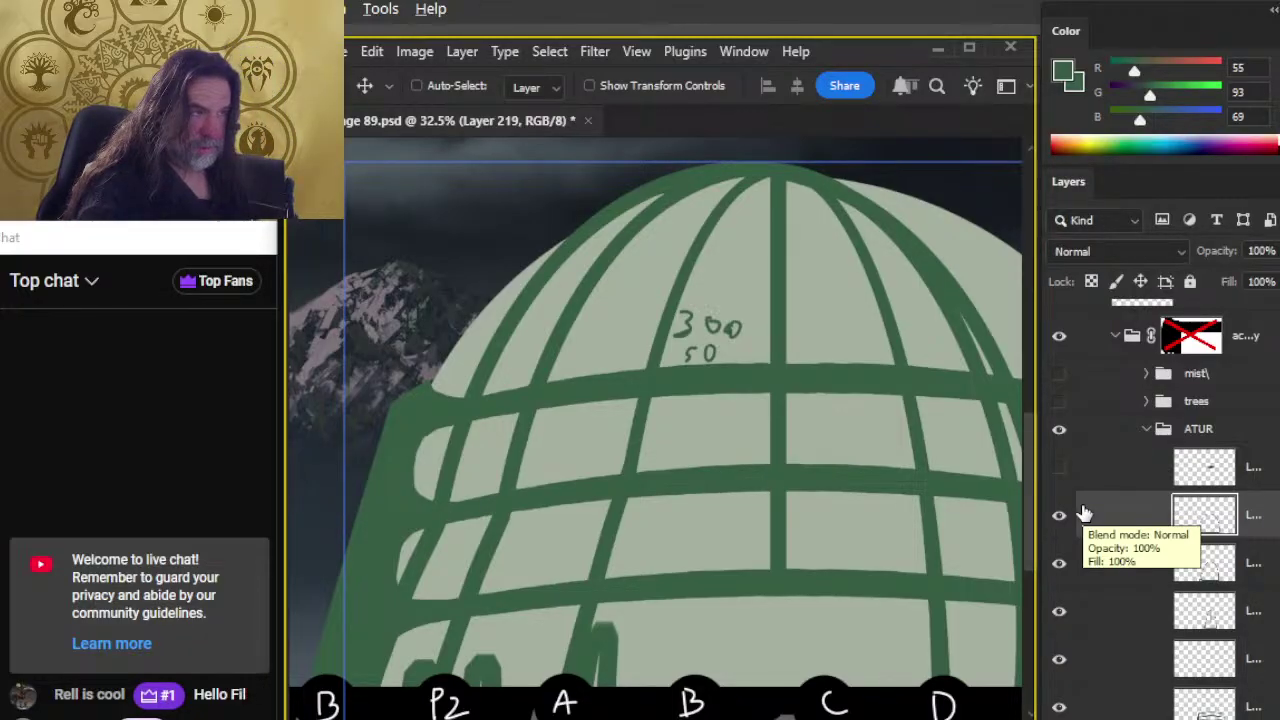
key("z")
scroll(771, 471, "down", 5)
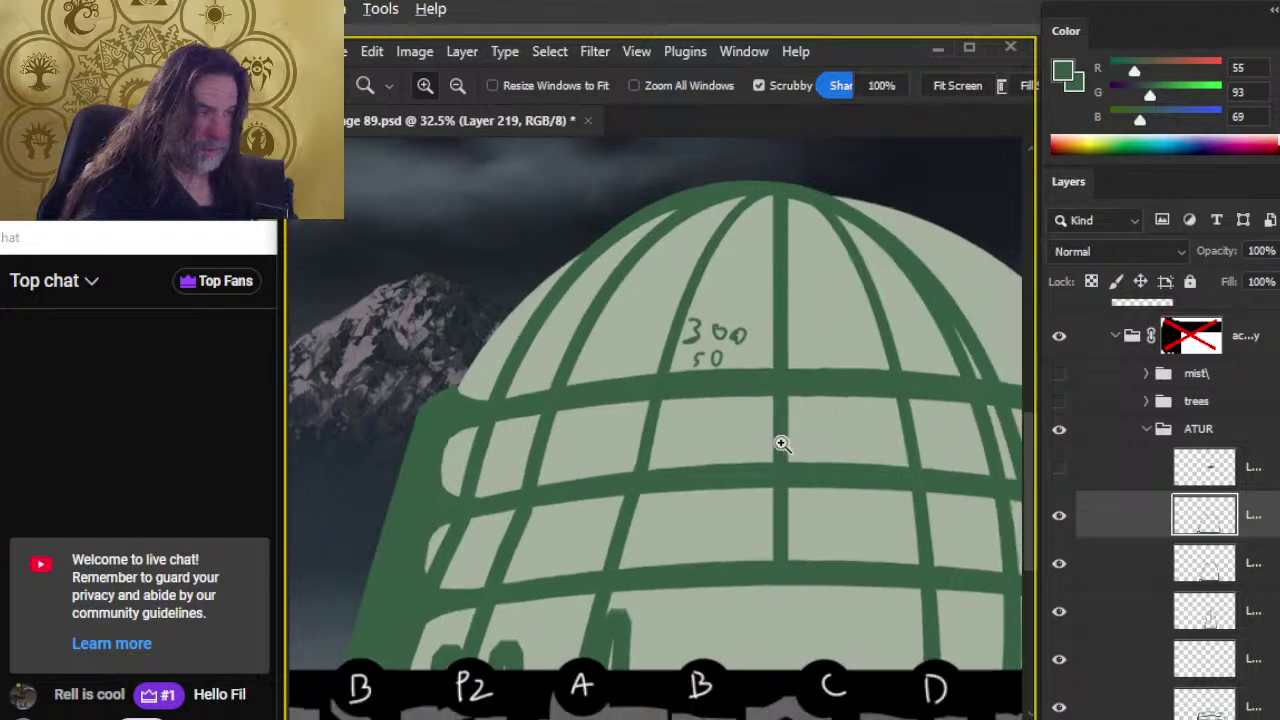
scroll(751, 438, "down", 2)
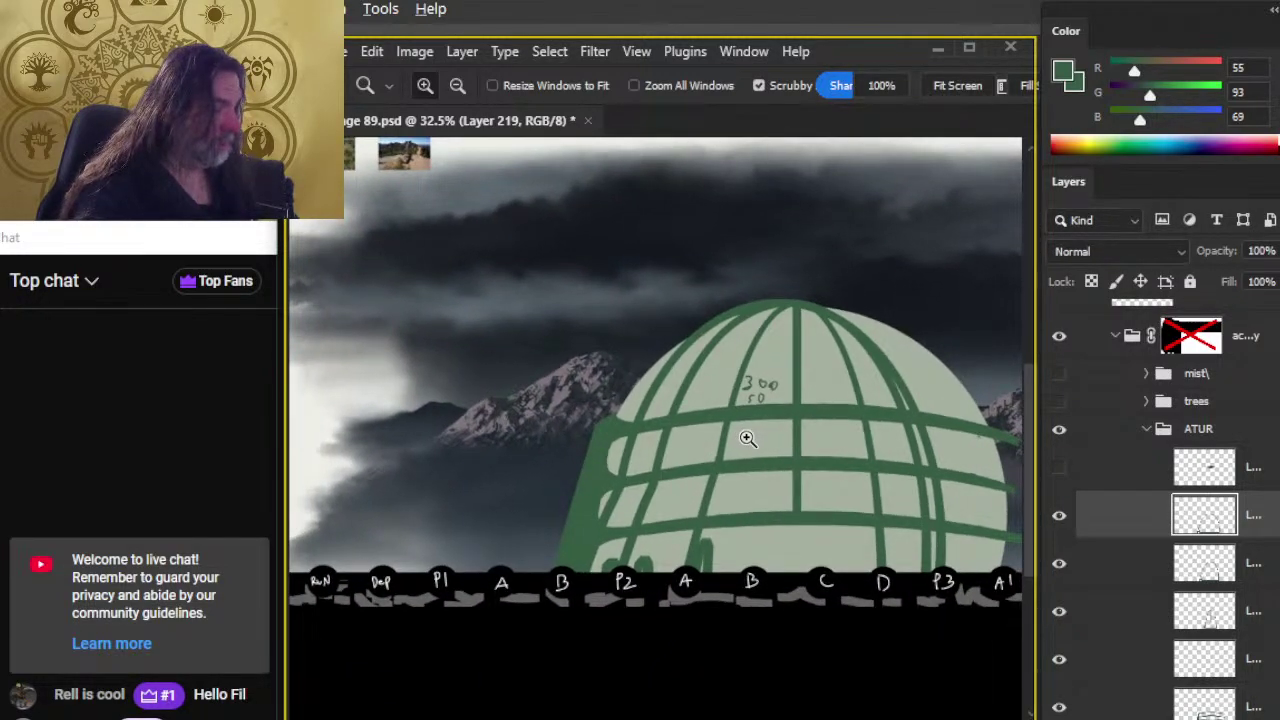
scroll(748, 438, "down", 2)
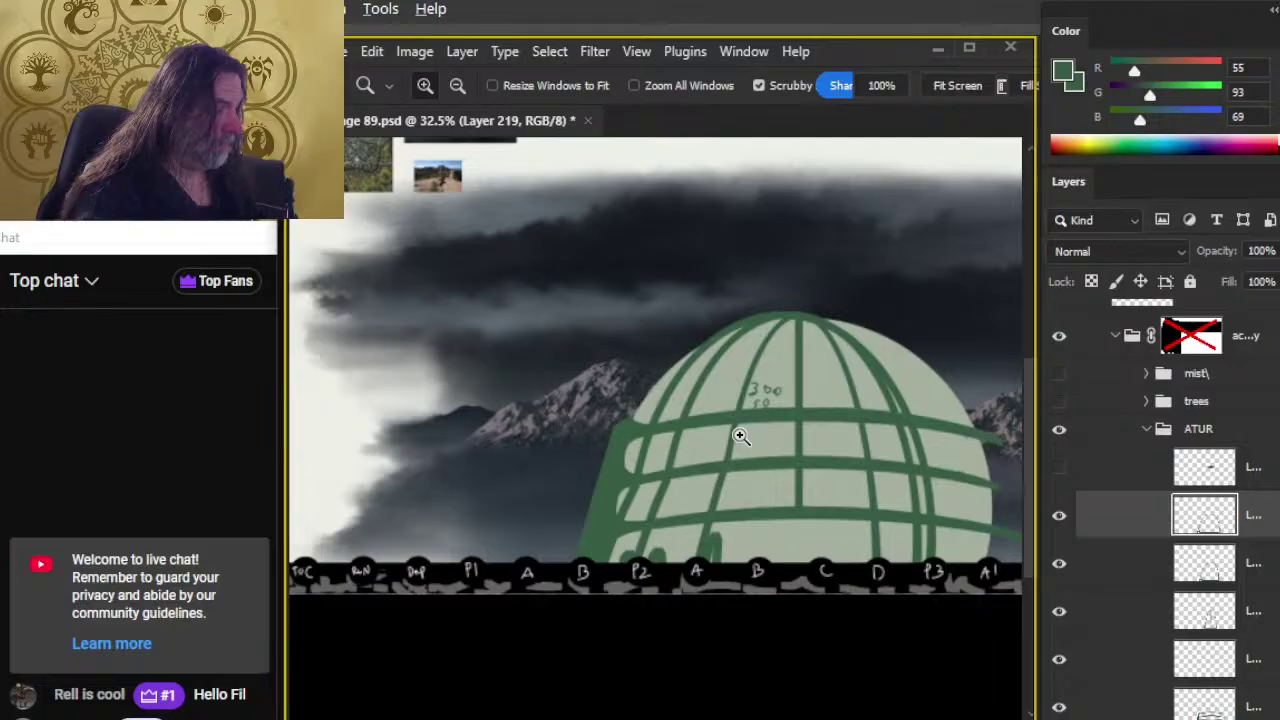
scroll(748, 437, "up", 4)
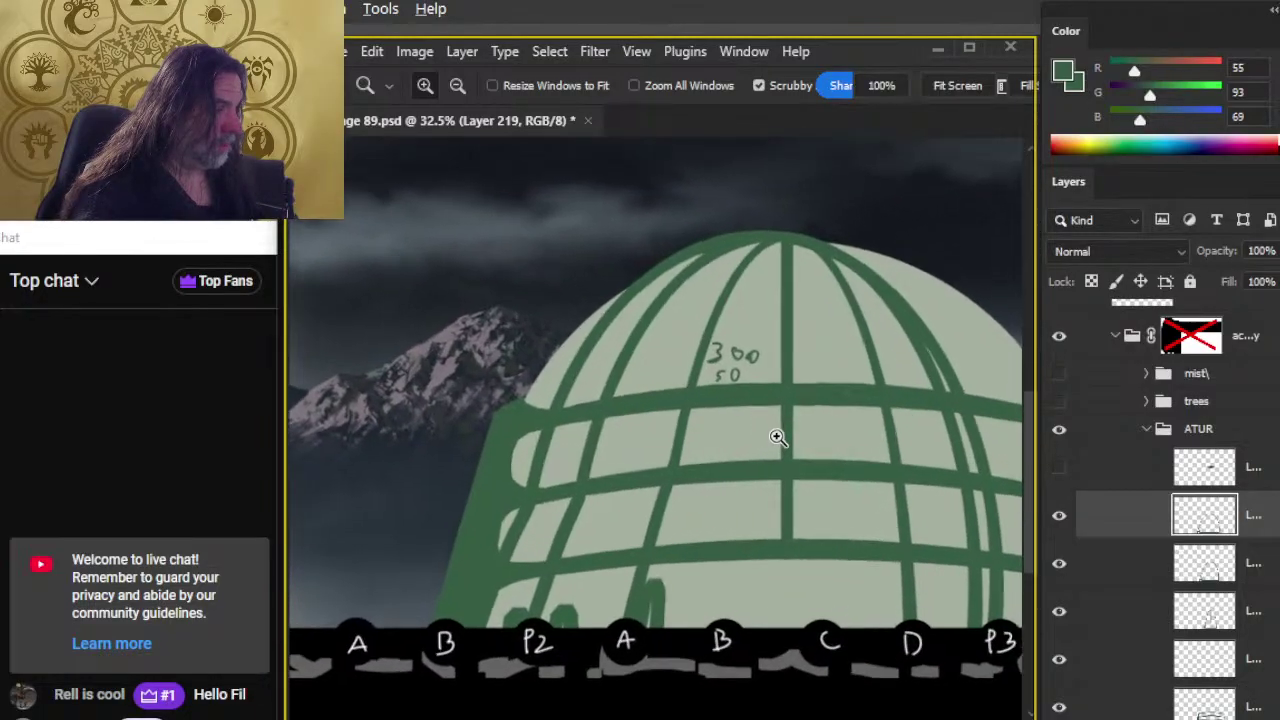
scroll(787, 437, "up", 2)
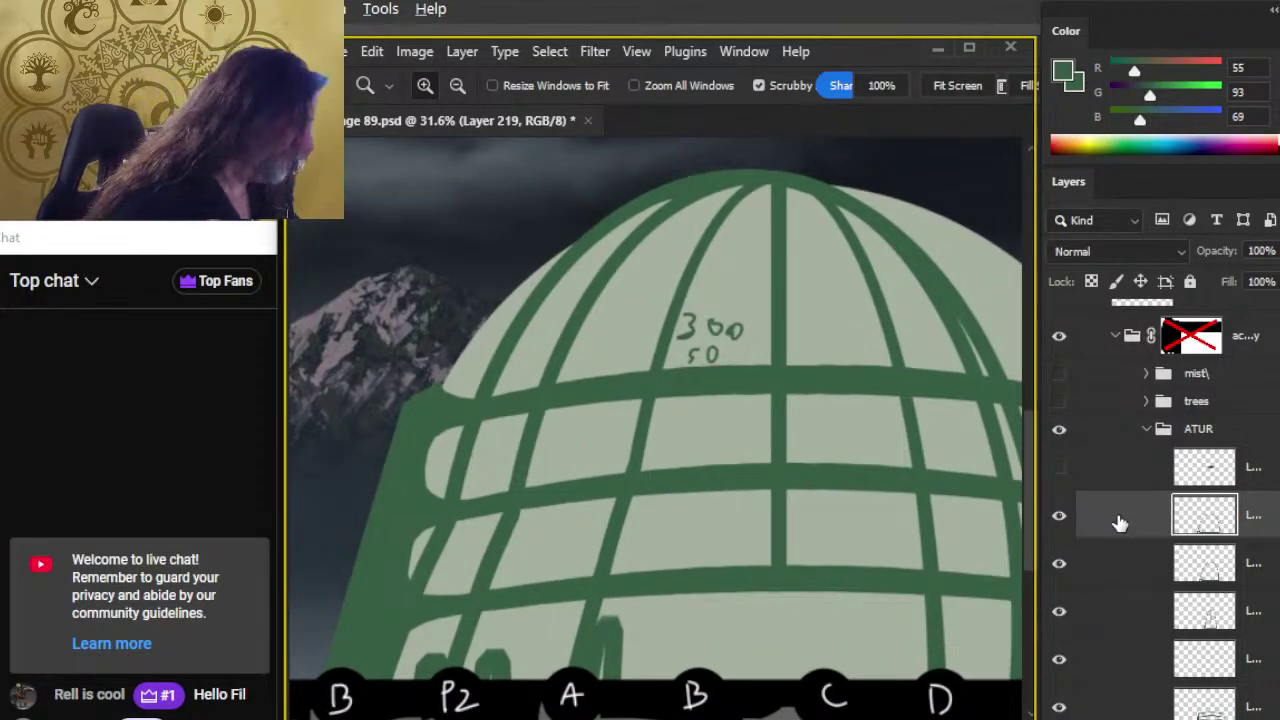
Step: Create a new layer above the newest rib and select the pale dome shape on its own layer with the Magic Wand
key("ctrl+shift+alt+n")
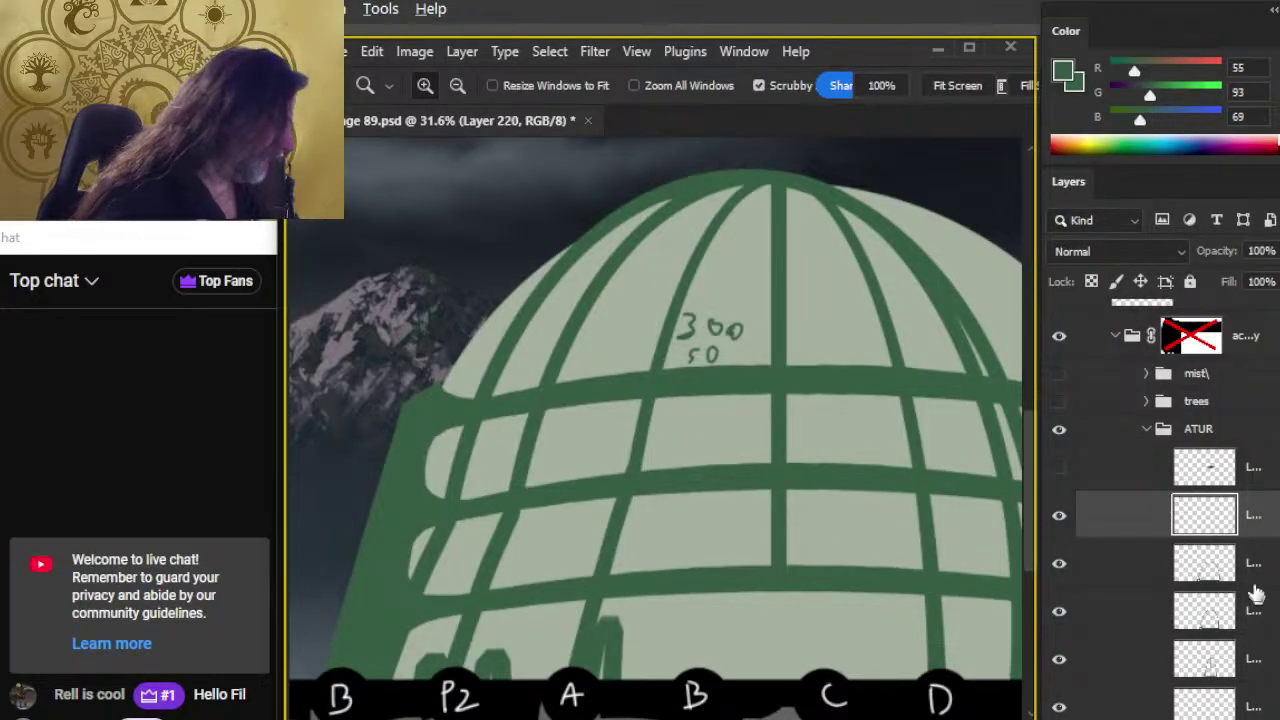
scroll(1276, 622, "down", 2)
left_click(1110, 704)
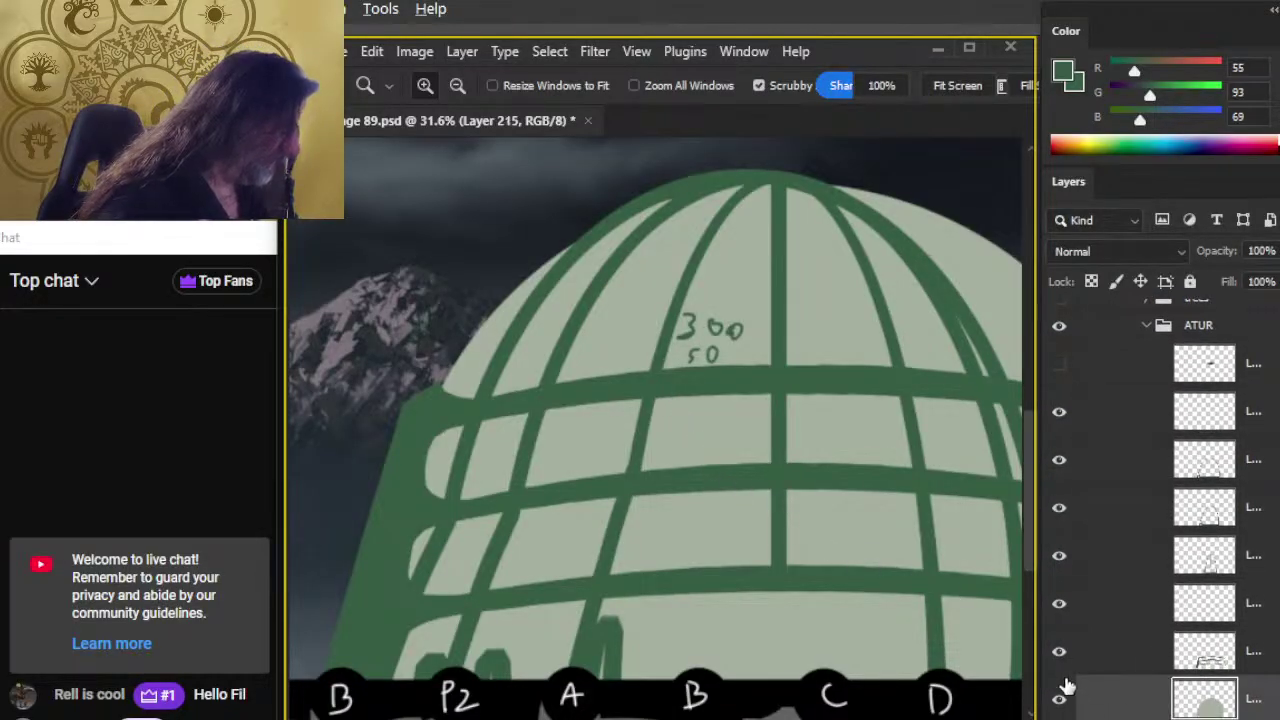
key("w")
left_click(737, 447)
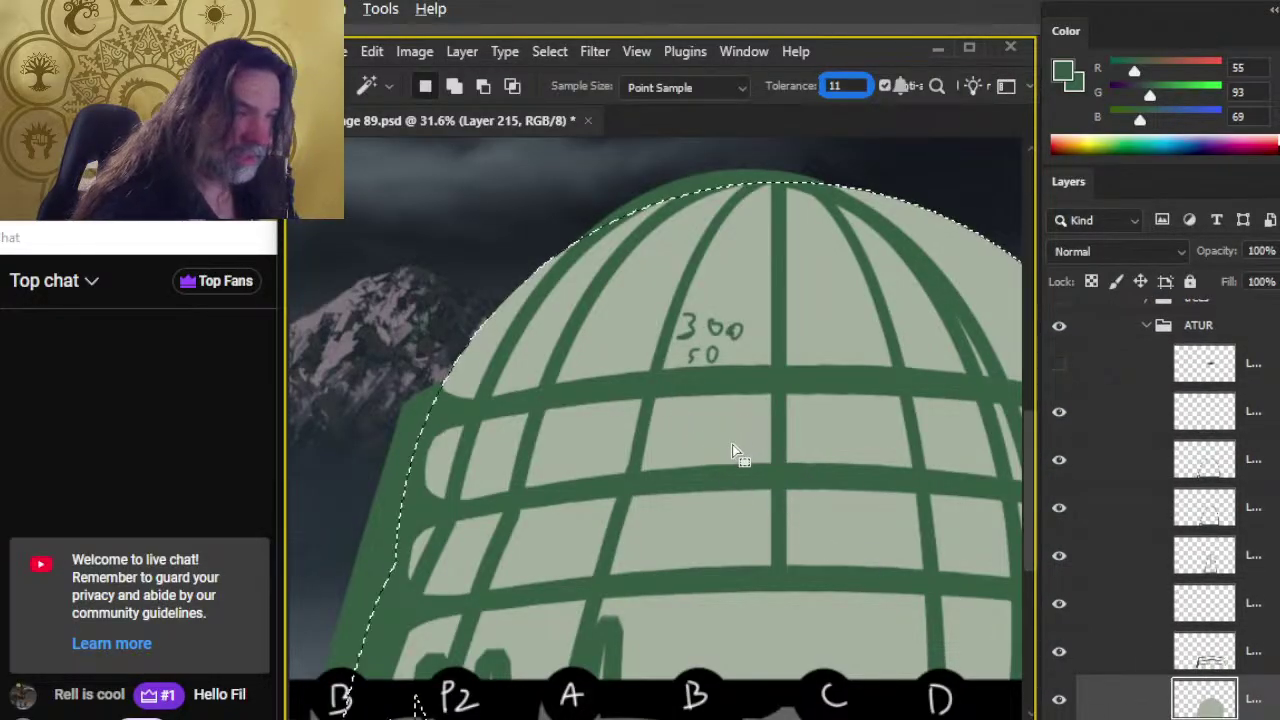
Step: Make the new empty layer active and expand the pale dome selection by 50 pixels
left_click(1252, 414)
key("l")
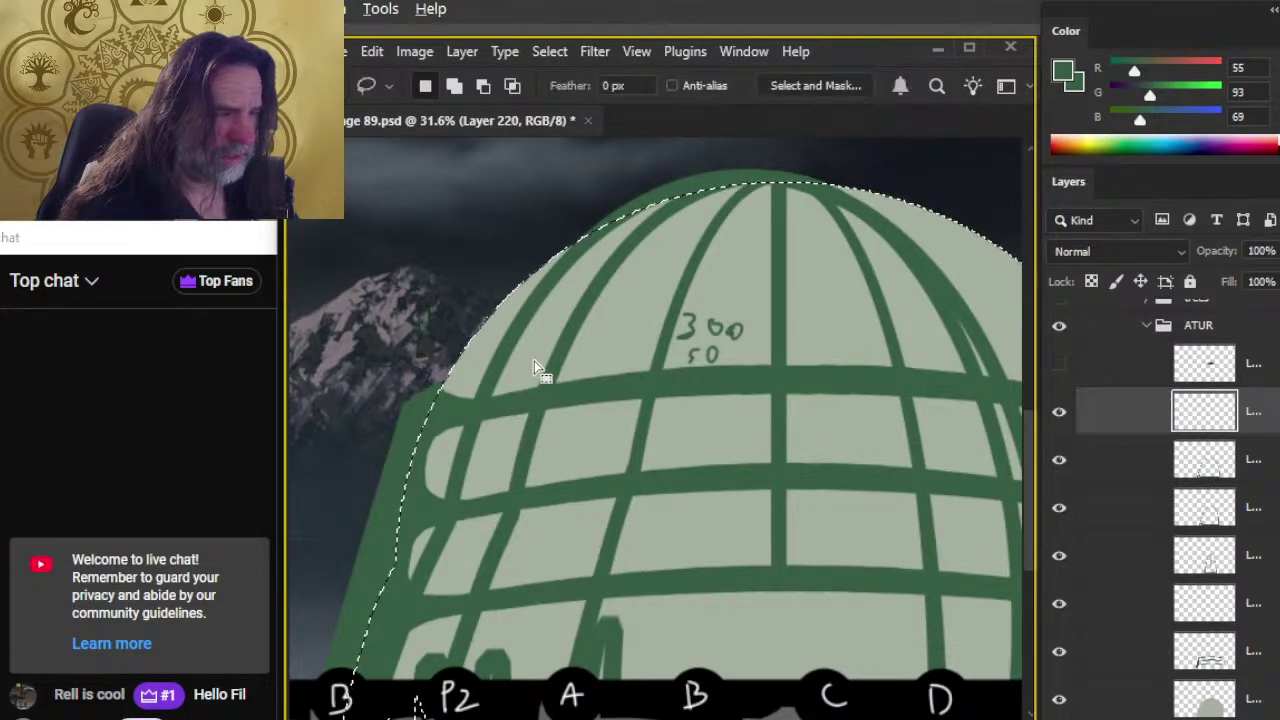
right_click(556, 372)
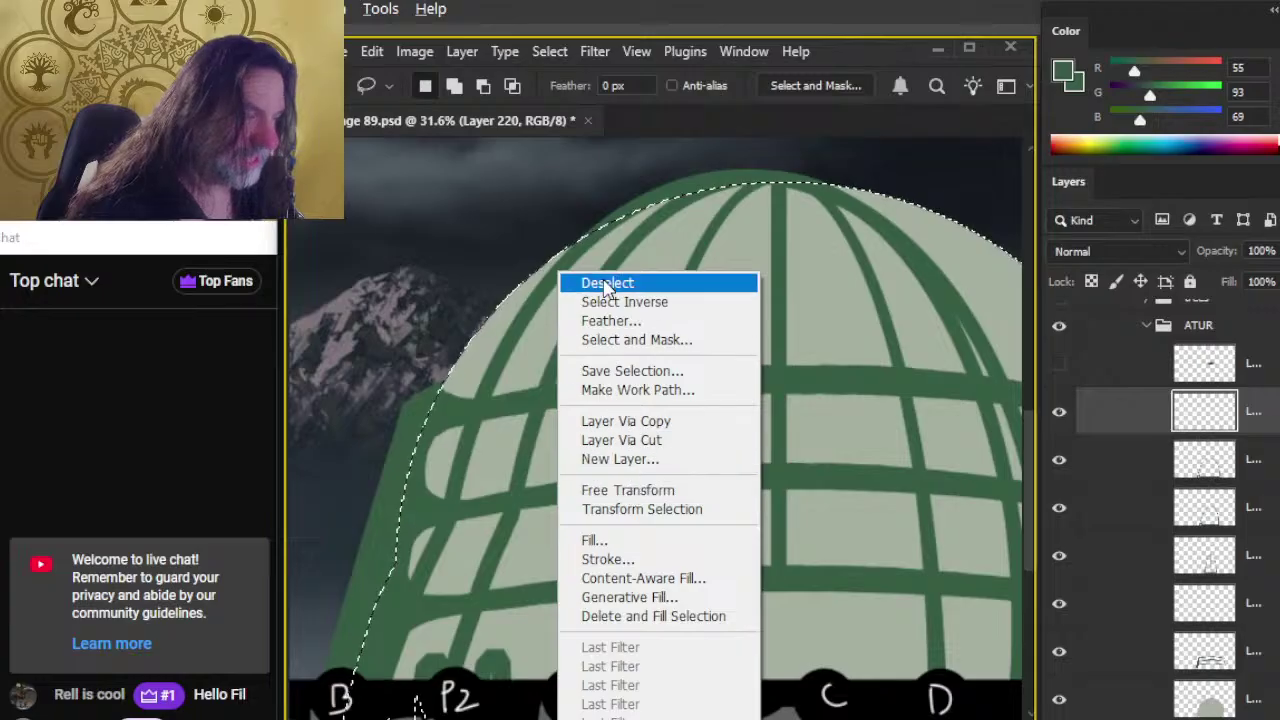
left_click(549, 51)
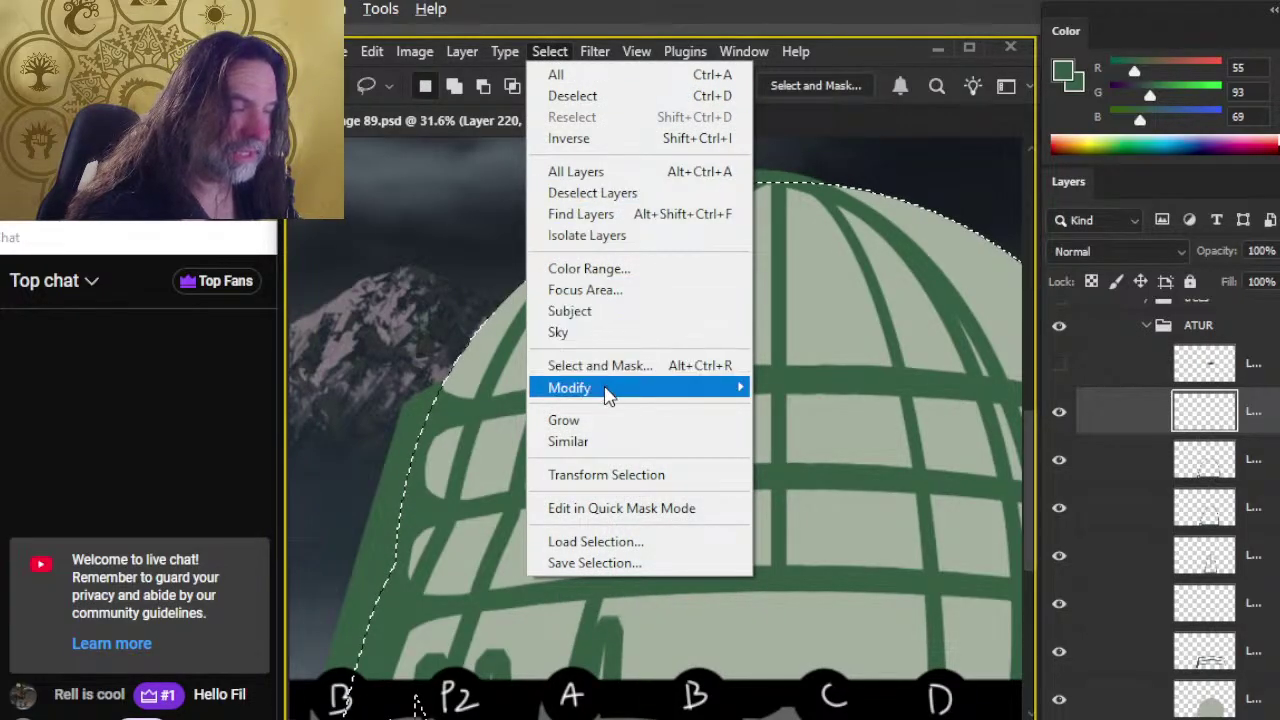
mouse_move(608, 392)
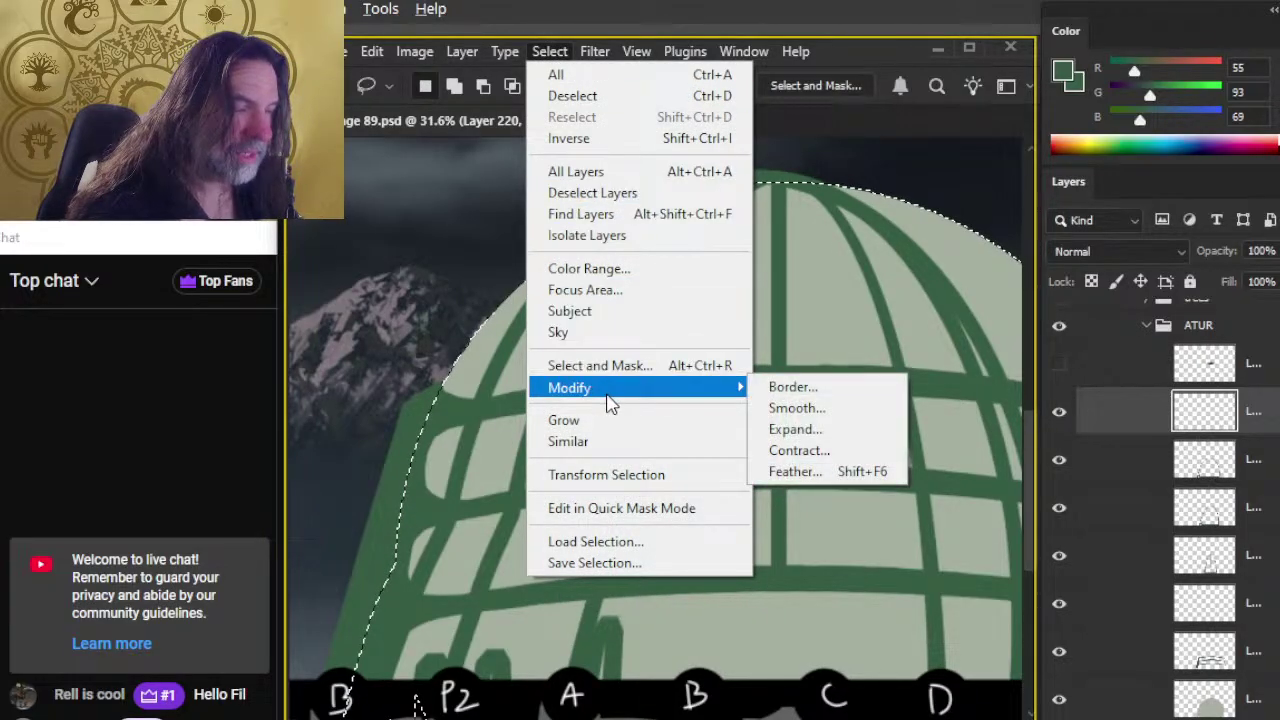
left_click(855, 432)
type("50")
key("Return")
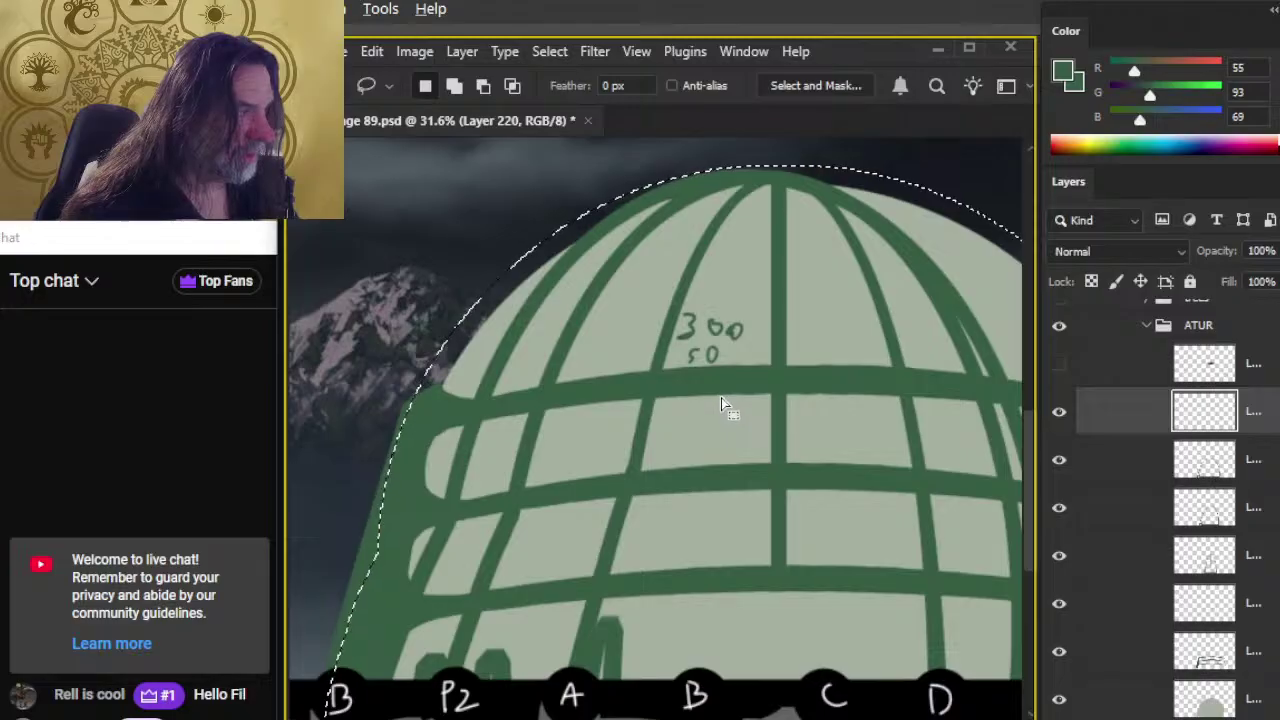
Step: Fill the expanded dome selection with the dark green foreground colour using the Paint Bucket
mouse_move(766, 434)
left_mouse_down()
mouse_move(634, 434)
mouse_move(749, 434)
left_mouse_up()
key("g")
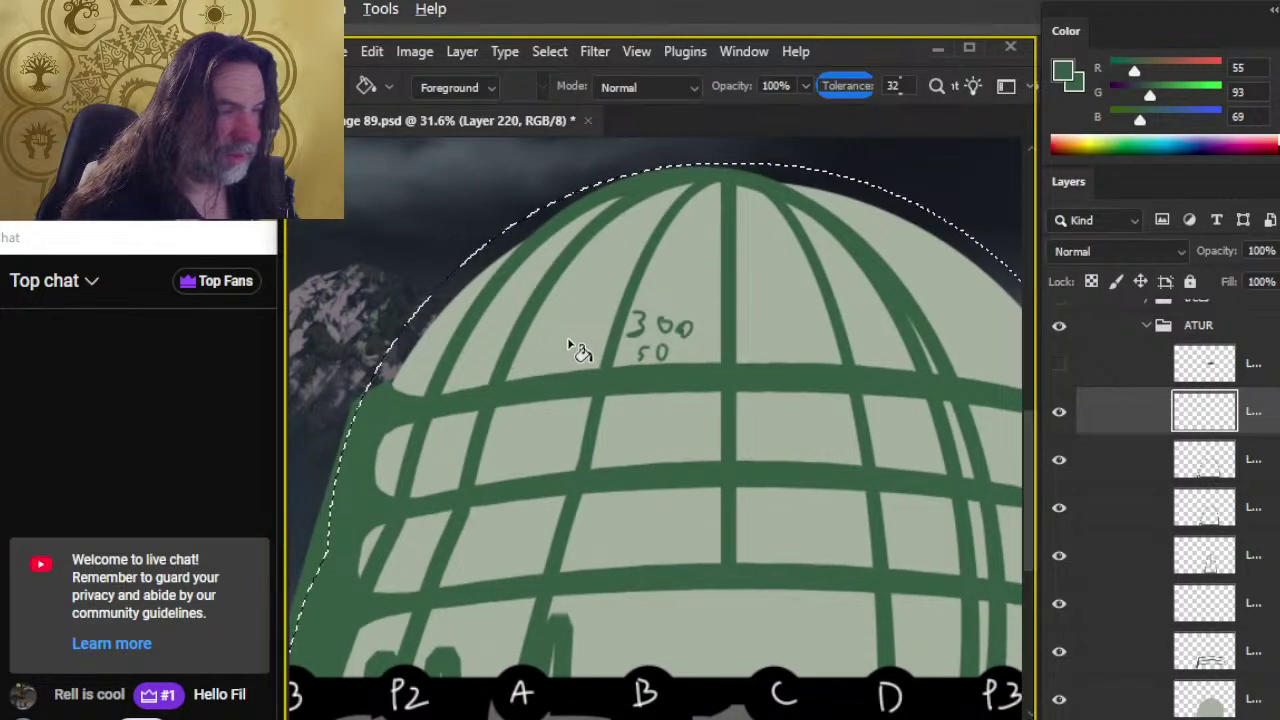
left_click(570, 348)
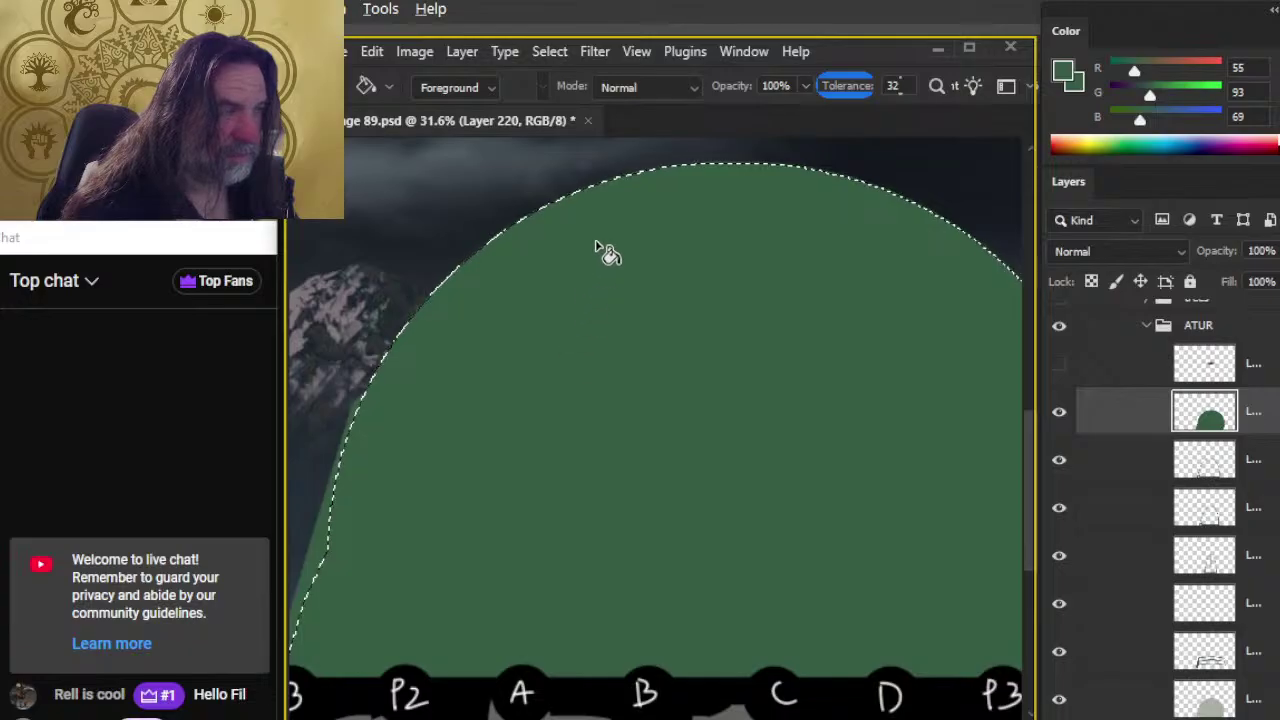
Step: Contract the selection and delete the green inside it to leave an outer rim around the dome, clearing the selection
left_click(550, 52)
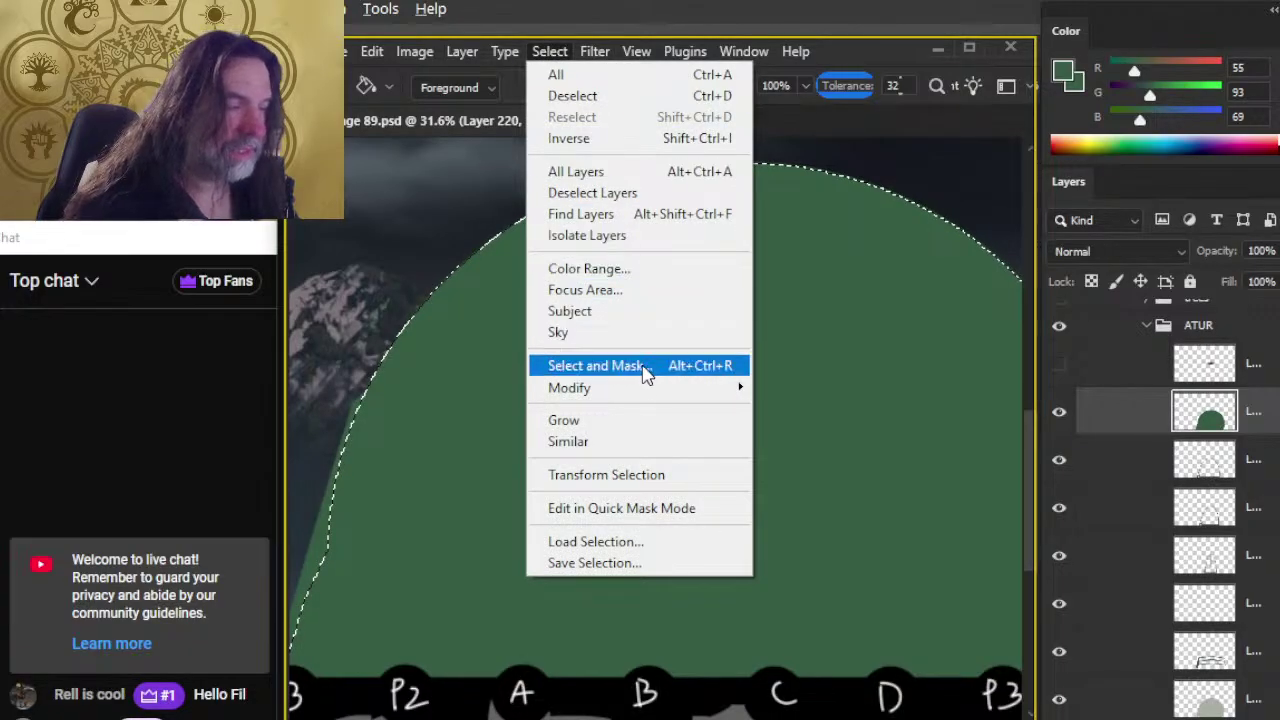
mouse_move(652, 392)
left_click(805, 451)
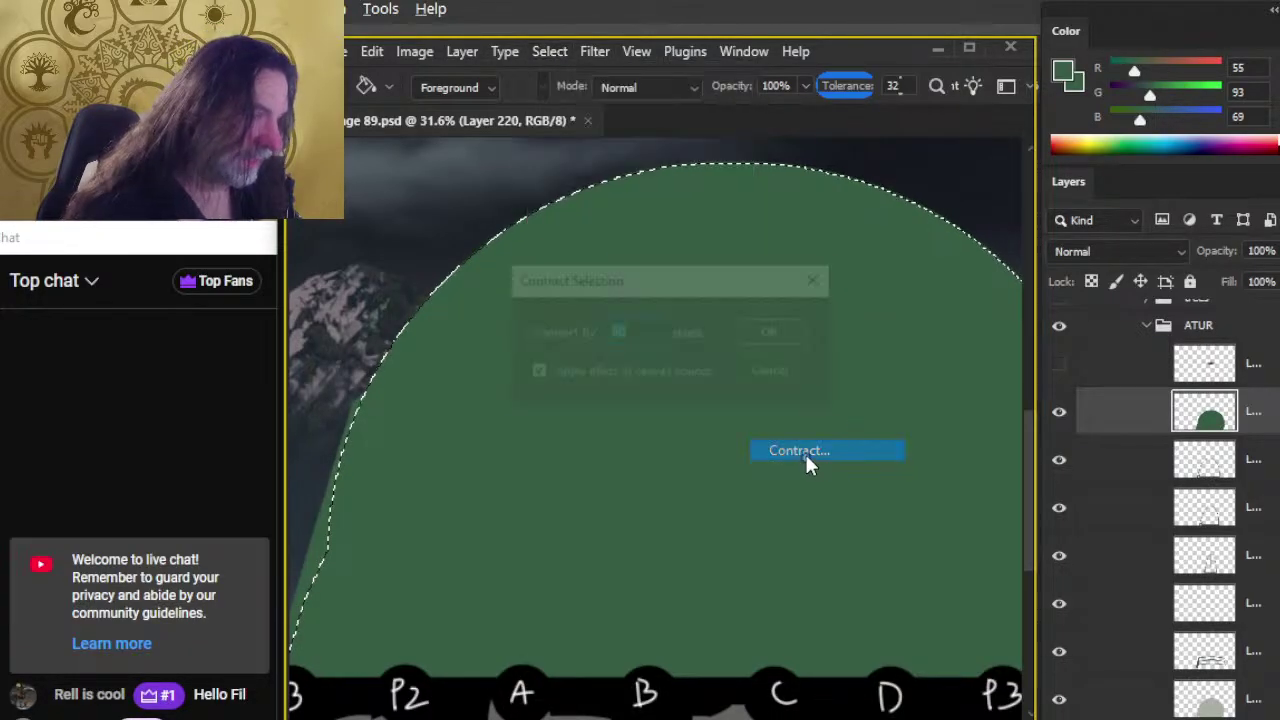
key("Return")
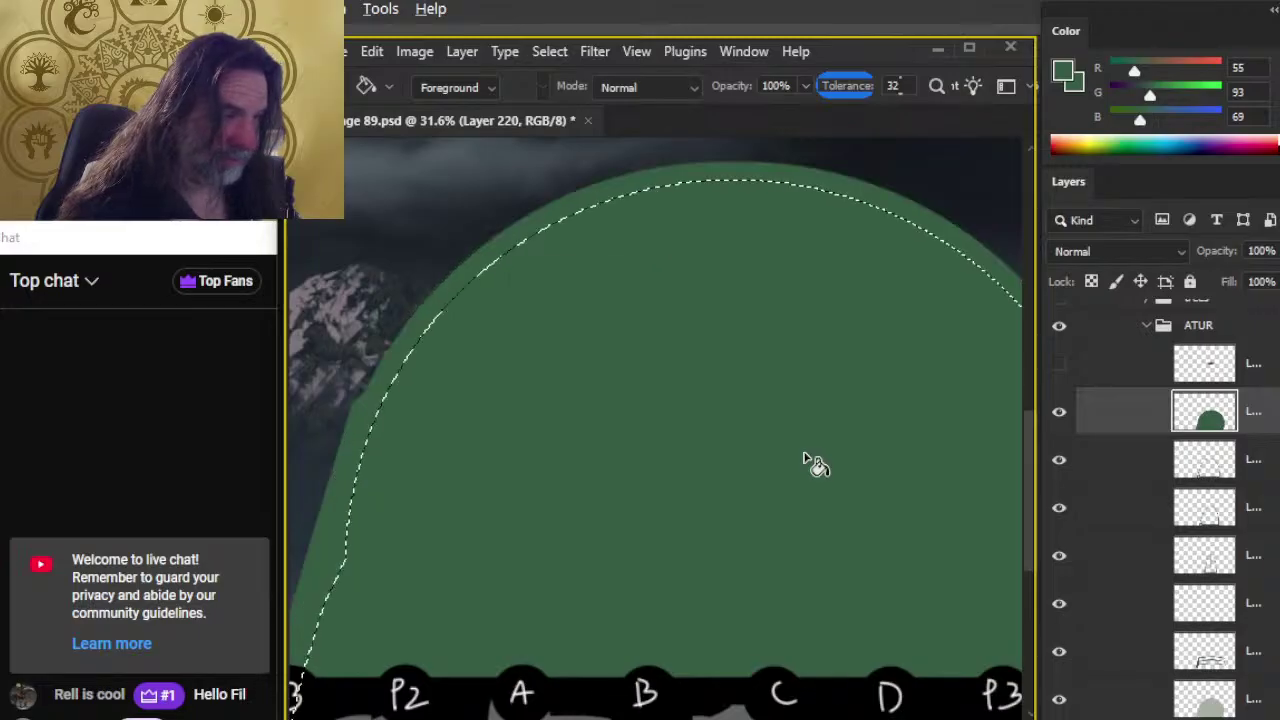
key("Delete")
key("l")
key("ctrl+d")
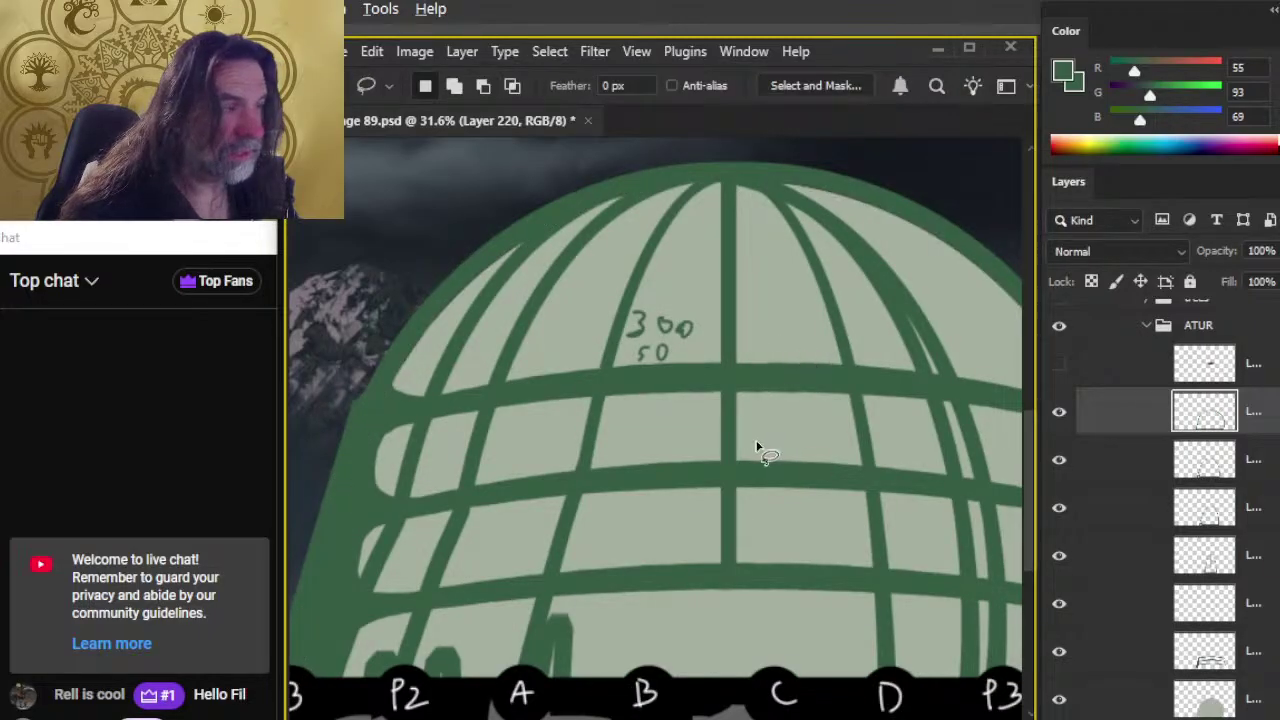
Step: Hide the three inner rib layers to check the outer rim's alignment with the dome, and show them again
left_click(1059, 459)
left_click(1059, 507)
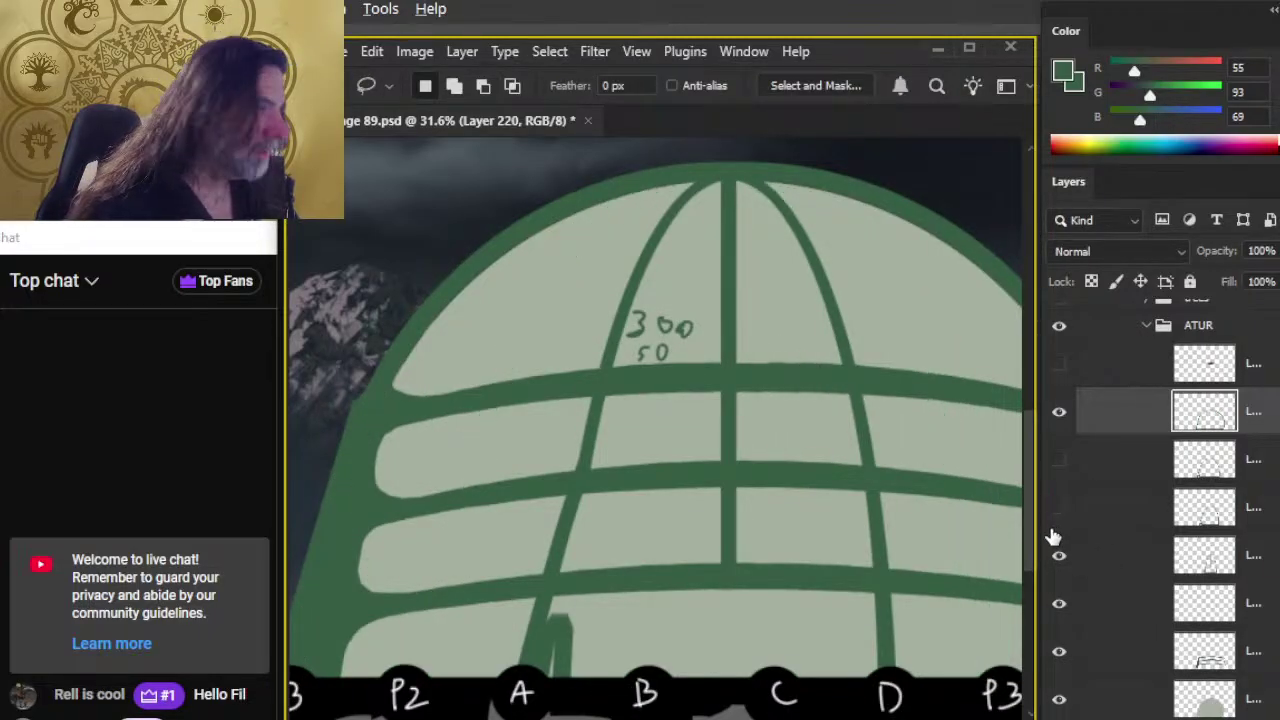
left_click(1059, 558)
key("v")
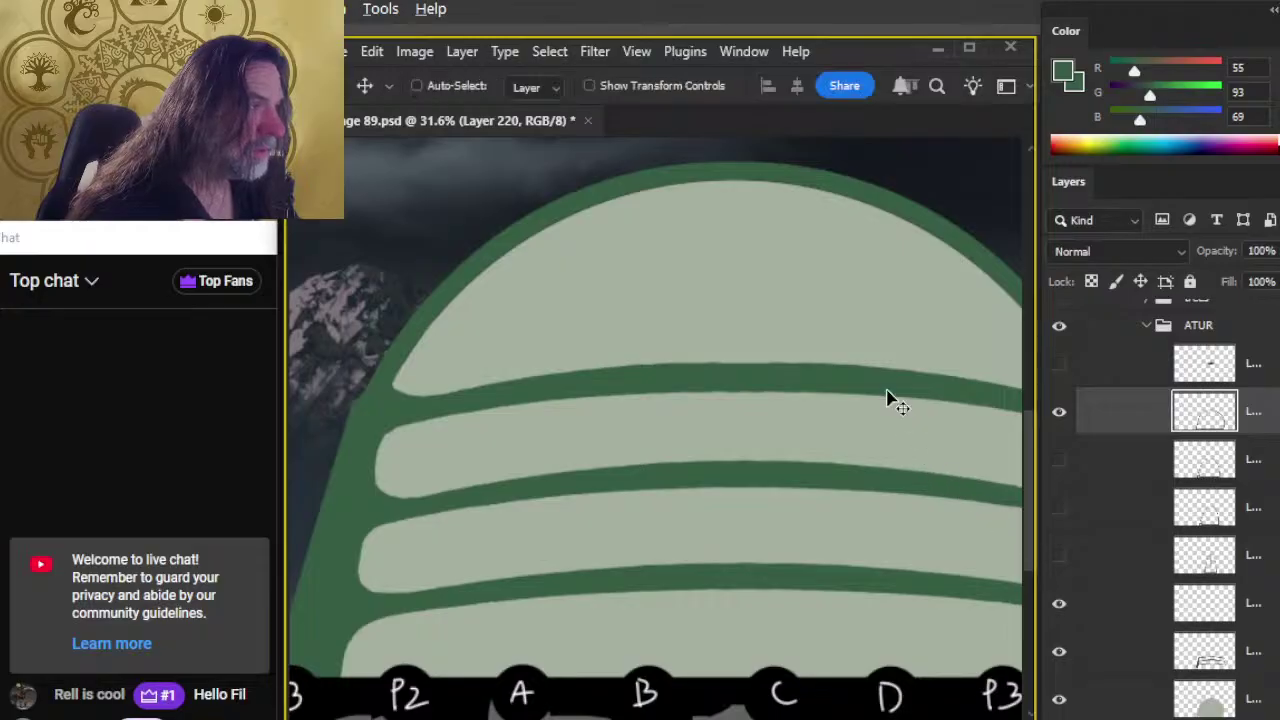
left_click_drag(886, 400, 934, 474)
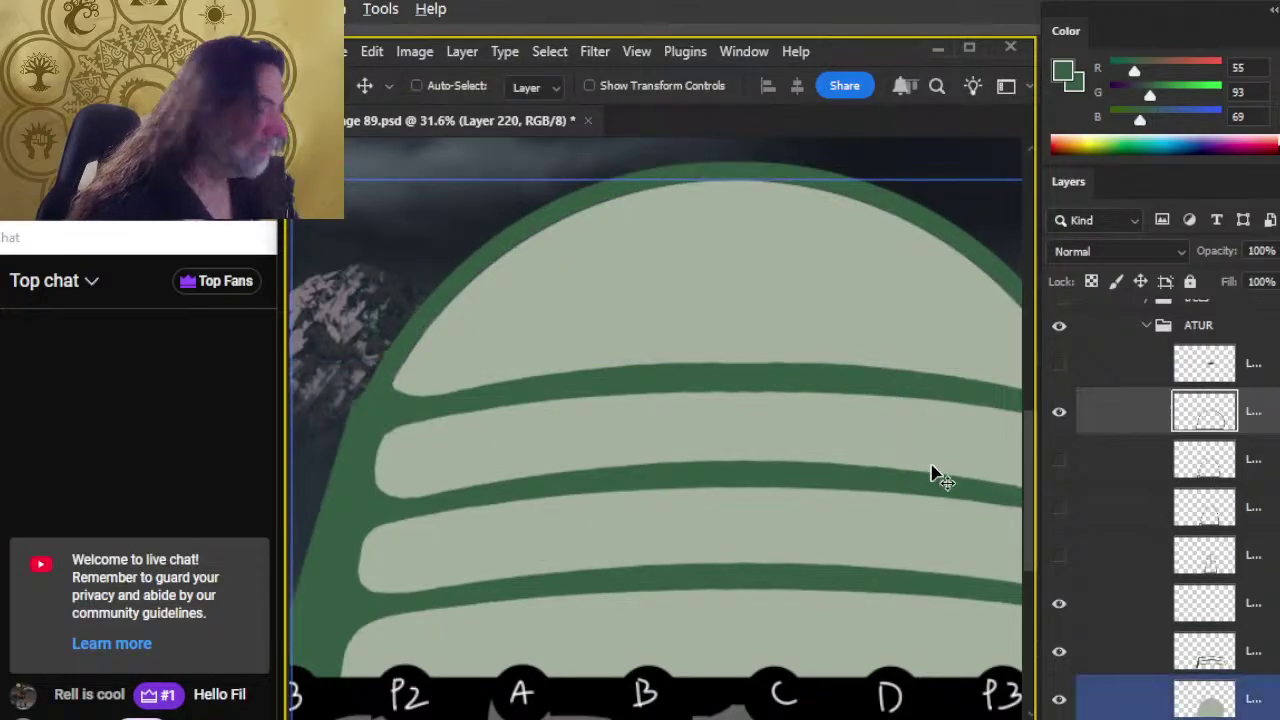
left_click(1059, 459)
left_click(1059, 507)
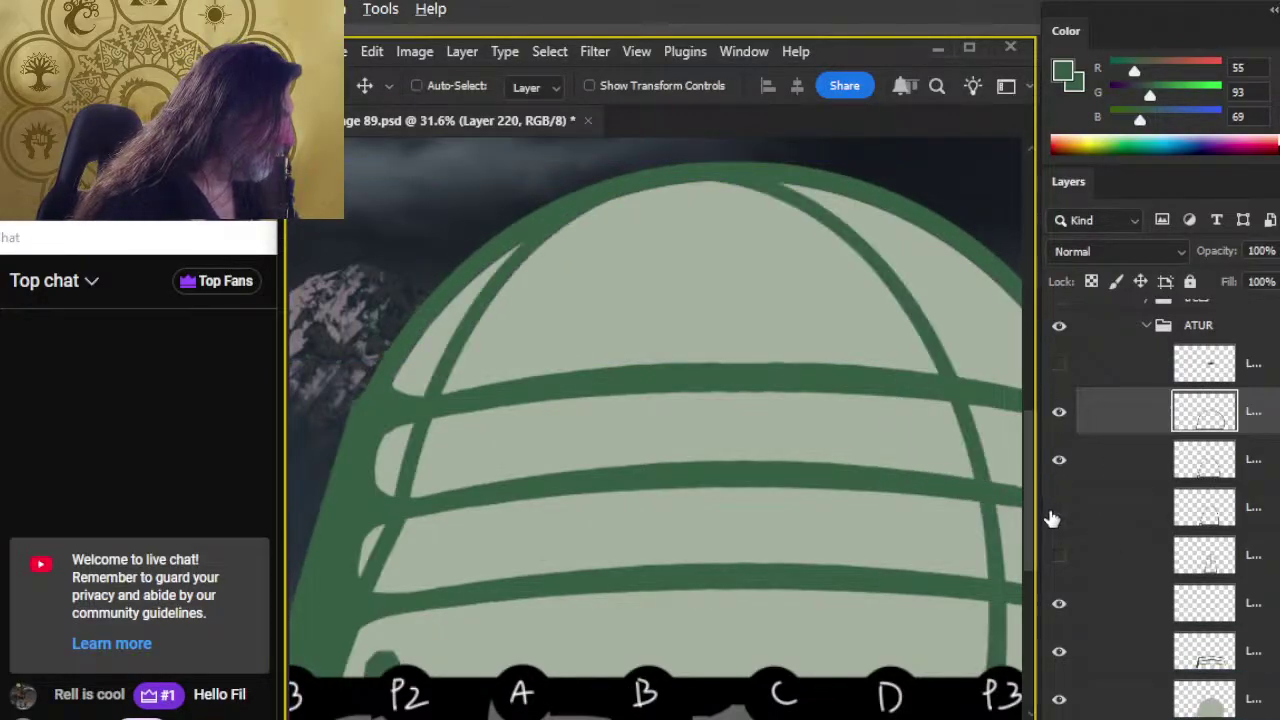
left_click(1059, 555)
Step: Toggle each inner rib layer off and on in turn to examine its part in the whole dome
key("z")
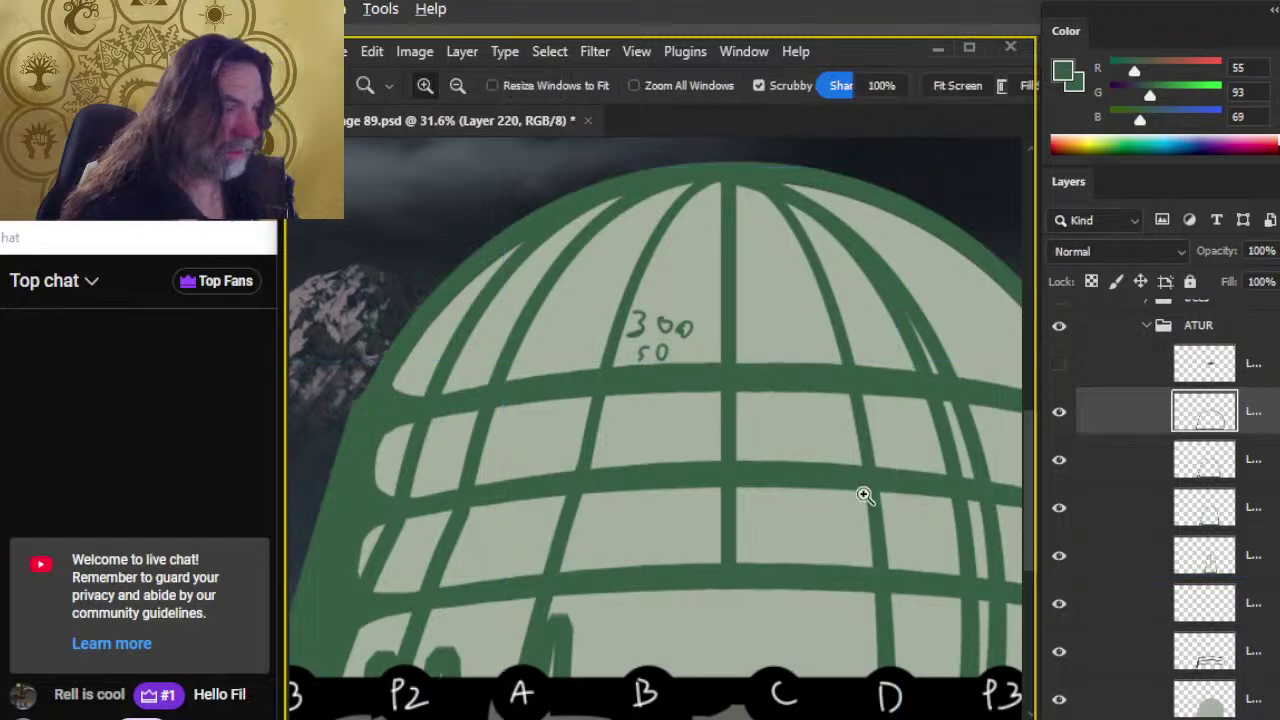
left_click_drag(863, 491, 835, 520)
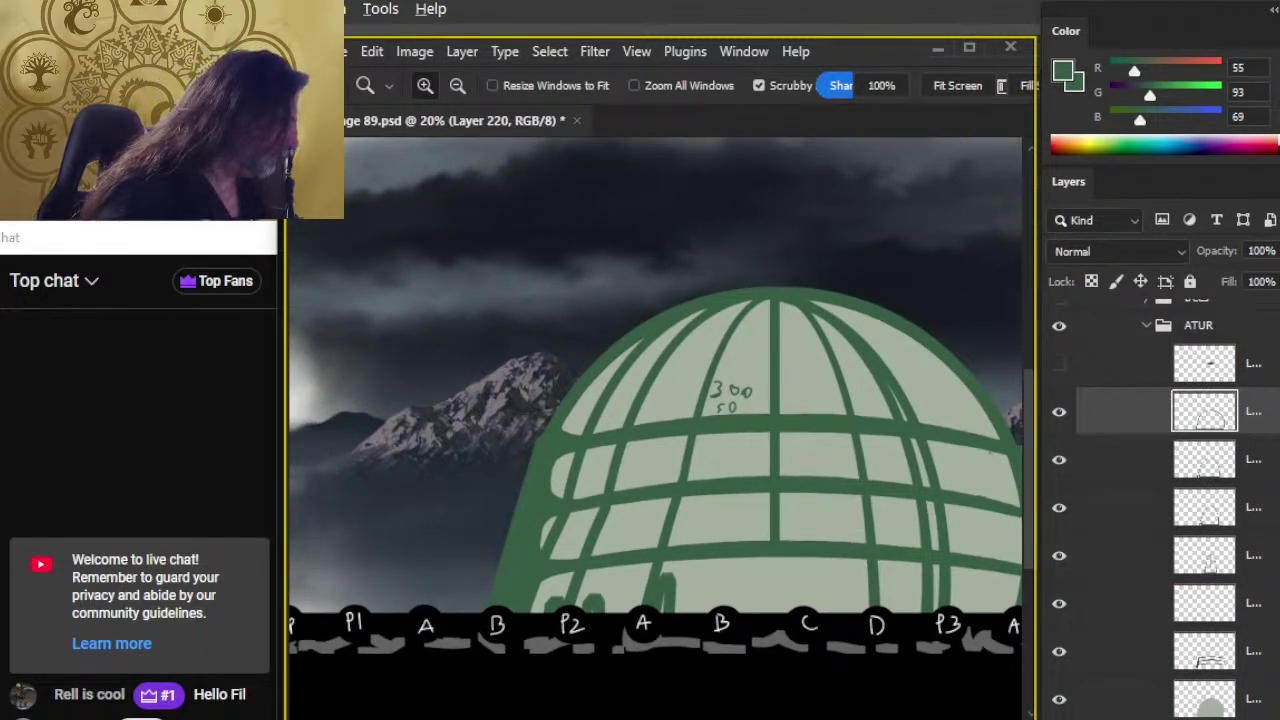
left_click(1059, 461)
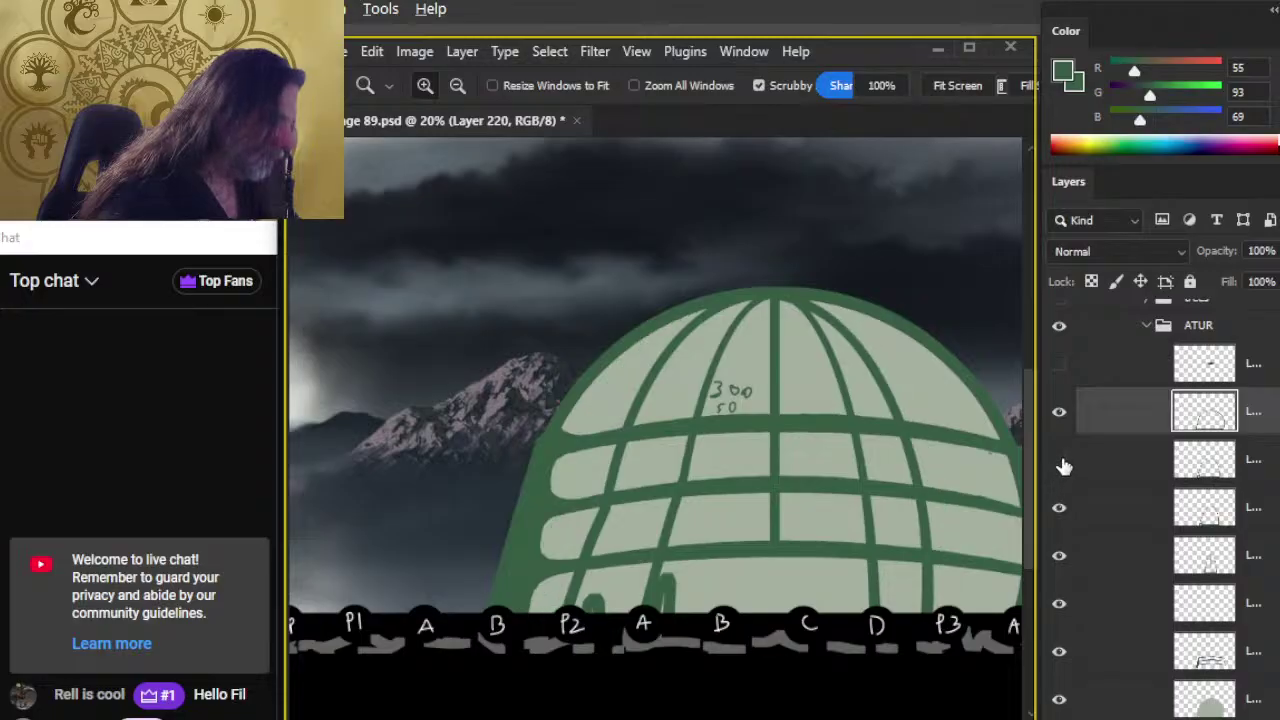
left_click(1059, 461)
left_click(1059, 507)
left_click(1059, 507)
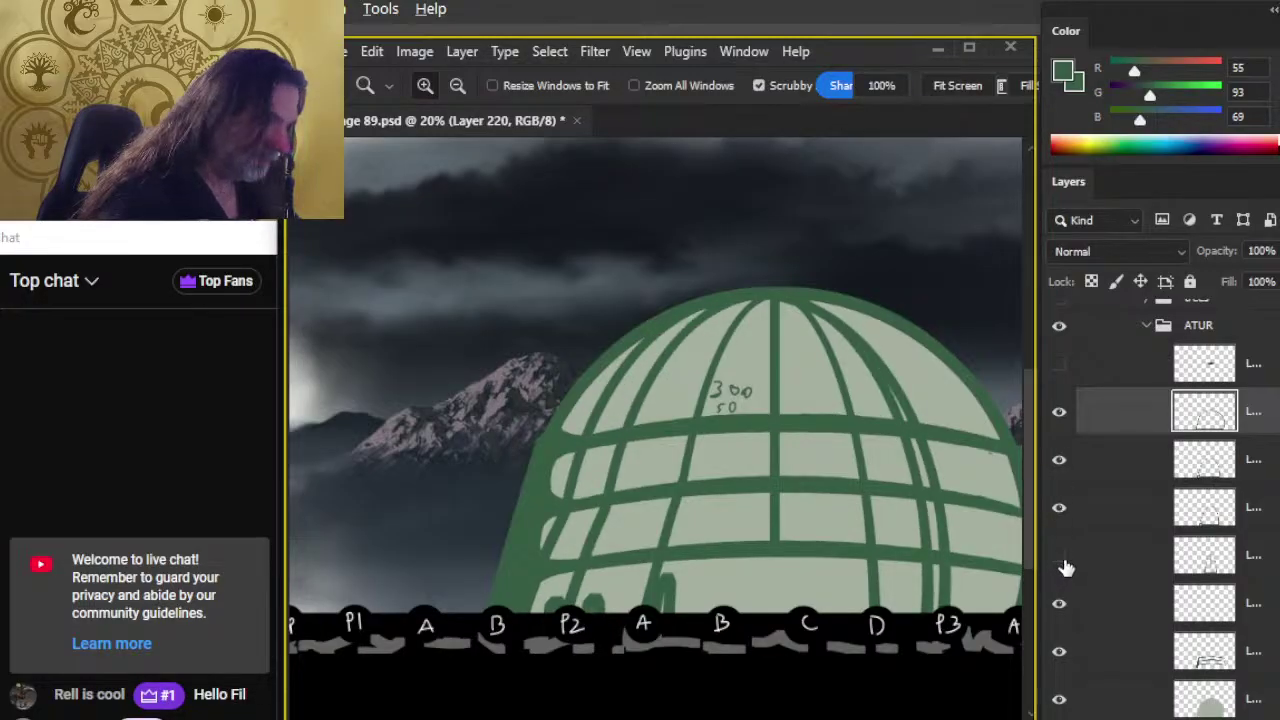
left_click(1062, 560)
left_click(1062, 560)
Step: Group the outer rim layer with the three inner rib layers and add a layer mask to the group
left_click(1127, 566, "shift")
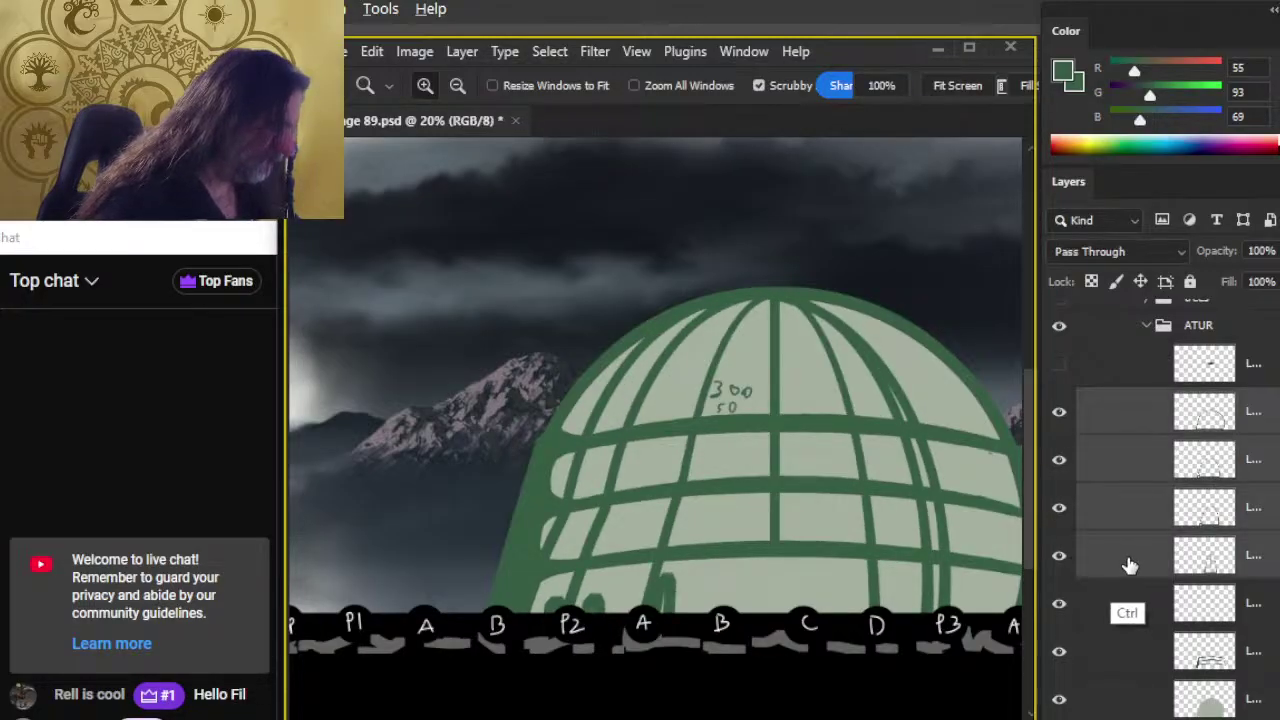
key("ctrl+g")
left_click(1059, 708)
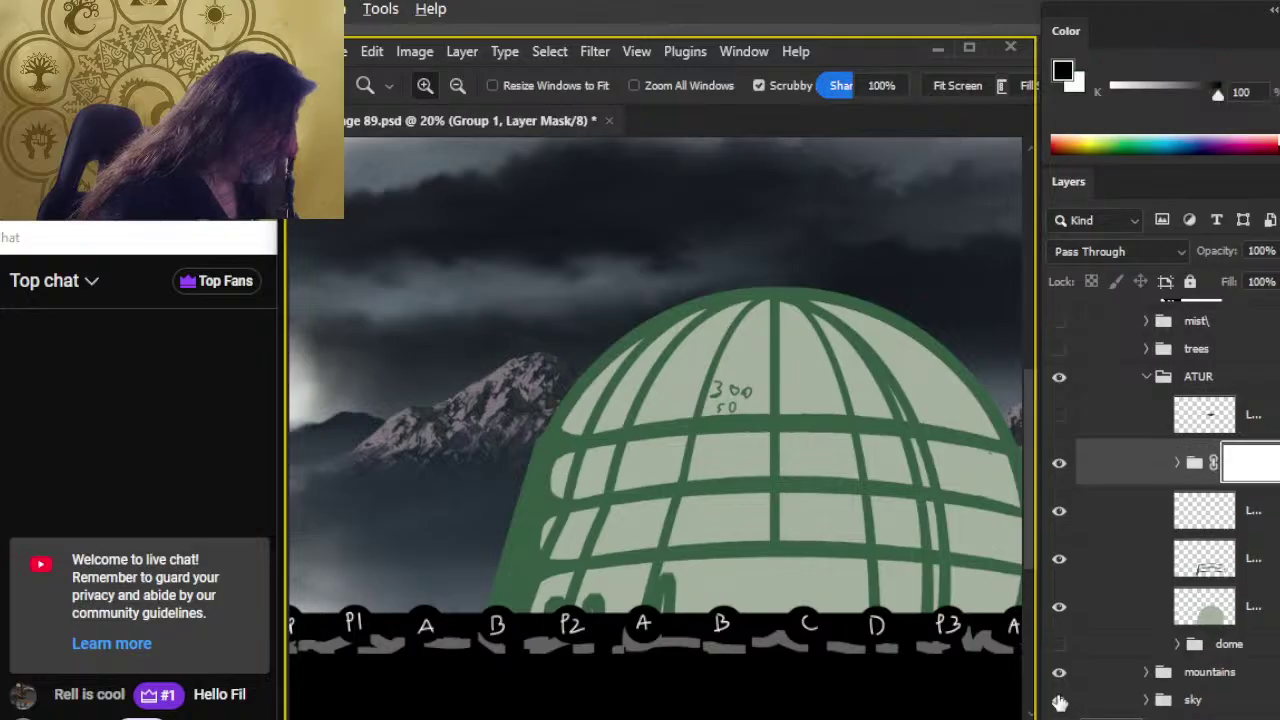
Step: Paint black on the group's mask with a 125 px brush, hiding ribs right of the central vertical and below the uppermost horizontal band
key("b")
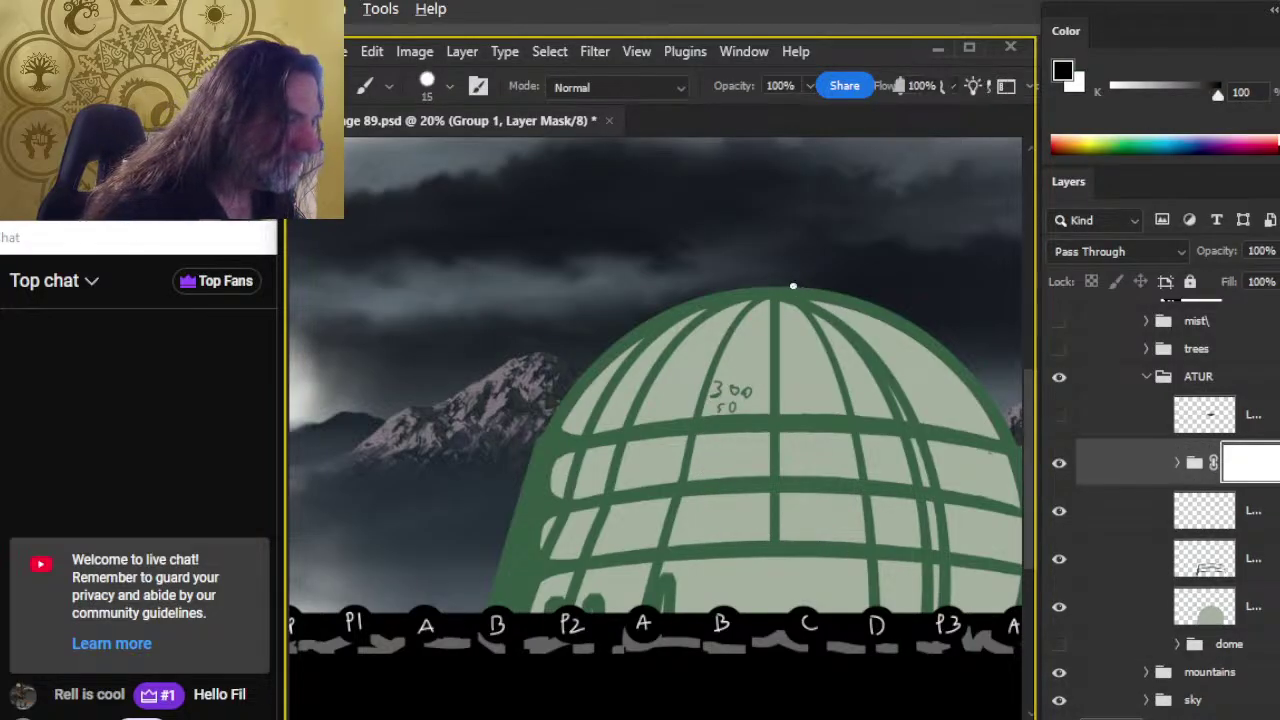
key("bracketright")
key("bracketright")
left_click(789, 287)
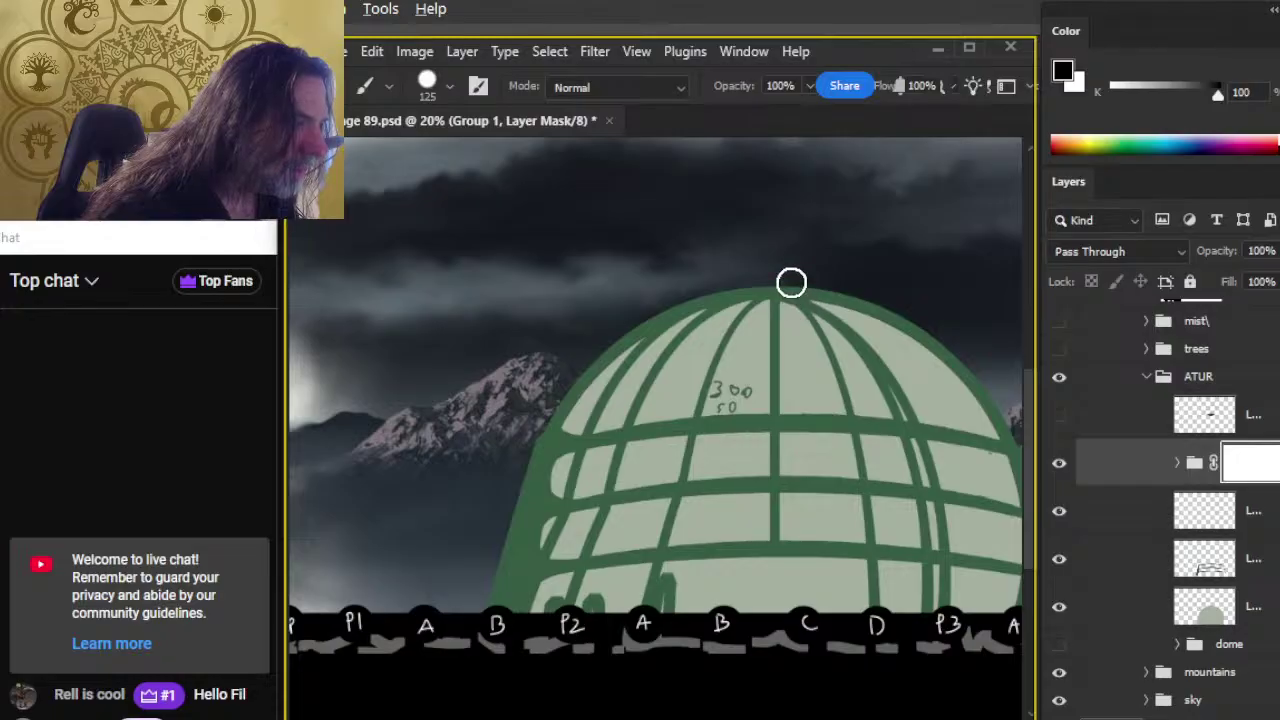
key("shift")
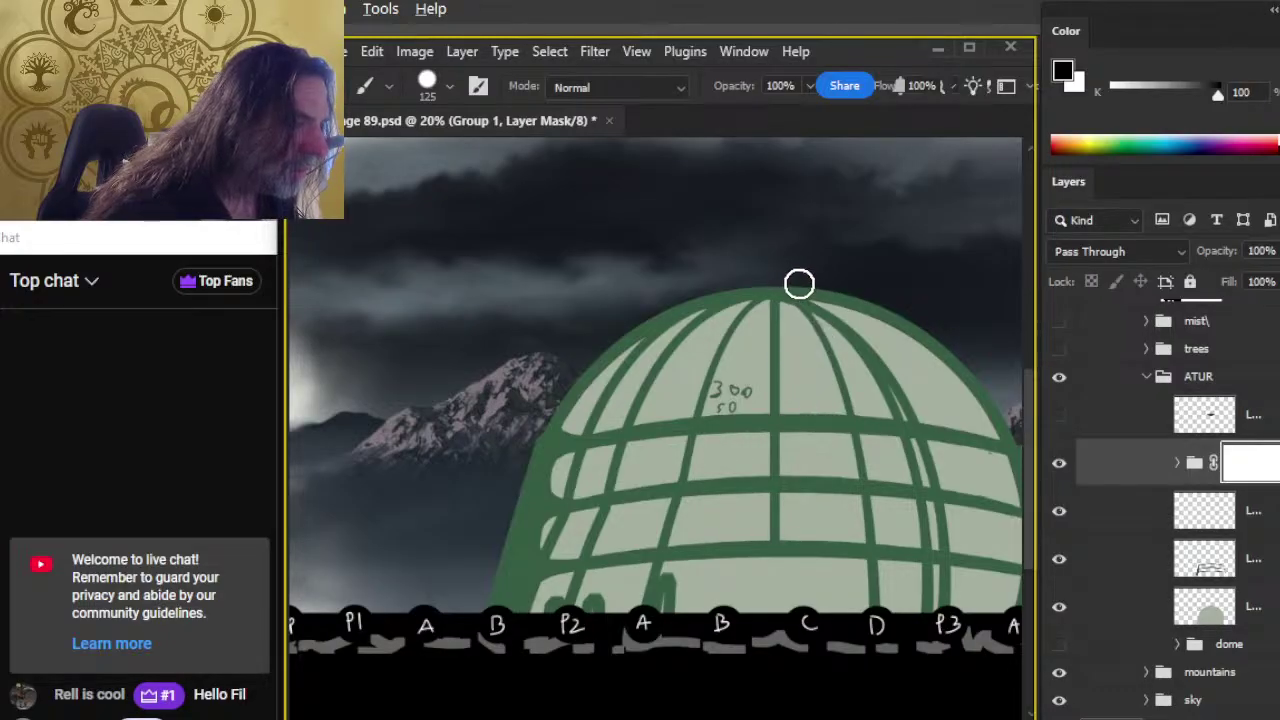
key("shift")
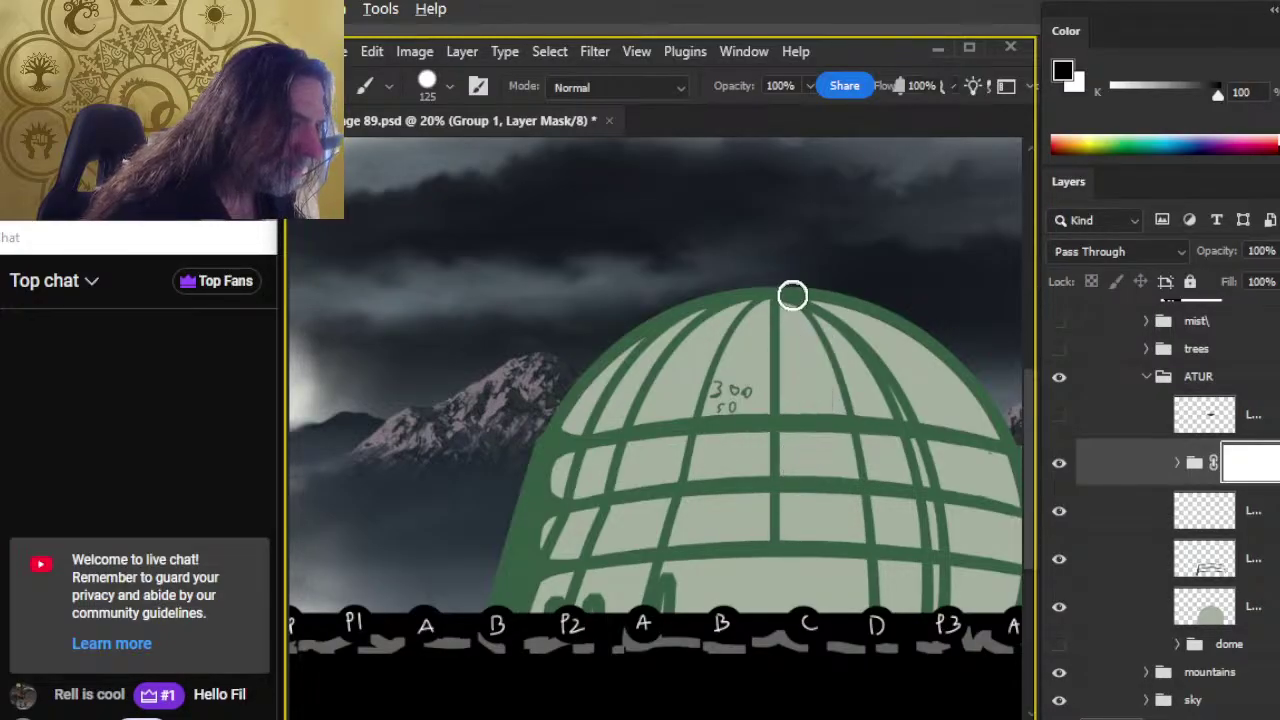
key("shift")
mouse_move(798, 381)
left_mouse_down()
mouse_move(820, 609)
mouse_move(815, 545)
left_mouse_up()
mouse_move(816, 287)
left_mouse_down()
mouse_move(802, 468)
mouse_move(816, 316)
mouse_move(836, 313)
mouse_move(856, 272)
mouse_move(879, 303)
mouse_move(894, 567)
mouse_move(916, 552)
mouse_move(968, 329)
mouse_move(987, 348)
mouse_move(785, 377)
left_mouse_up()
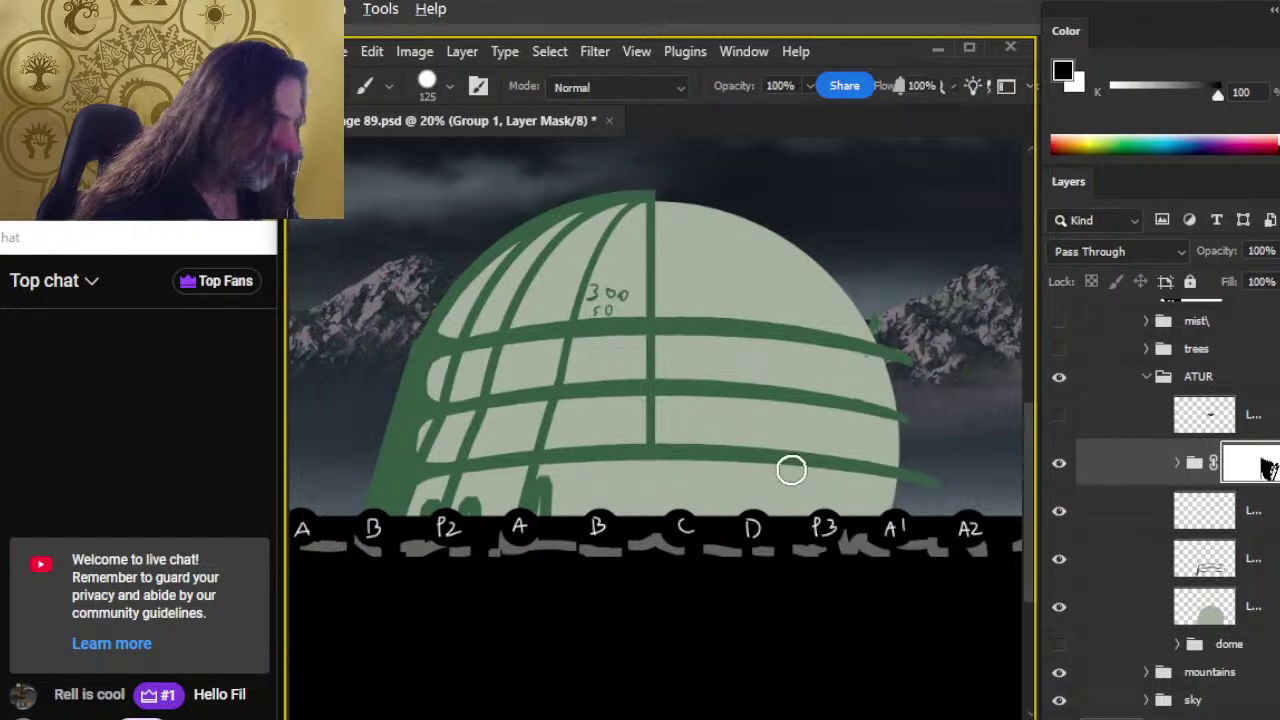
mouse_move(680, 478)
left_mouse_down()
mouse_move(810, 508)
mouse_move(800, 500)
left_mouse_up()
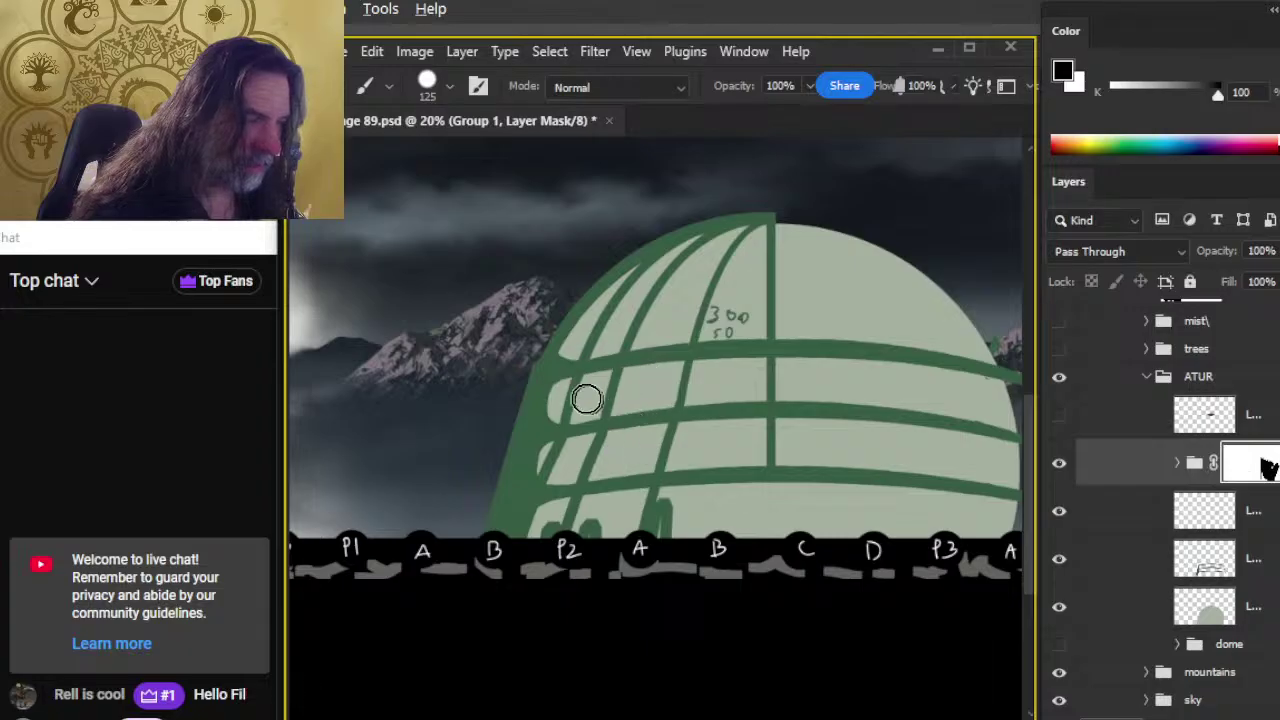
mouse_move(578, 380)
left_mouse_down()
mouse_move(802, 365)
mouse_move(573, 399)
mouse_move(893, 382)
mouse_move(465, 428)
mouse_move(913, 408)
mouse_move(497, 485)
mouse_move(914, 437)
mouse_move(513, 502)
mouse_move(801, 460)
mouse_move(658, 497)
mouse_move(666, 528)
mouse_move(755, 527)
mouse_move(563, 539)
mouse_move(802, 477)
mouse_move(500, 440)
left_mouse_up()
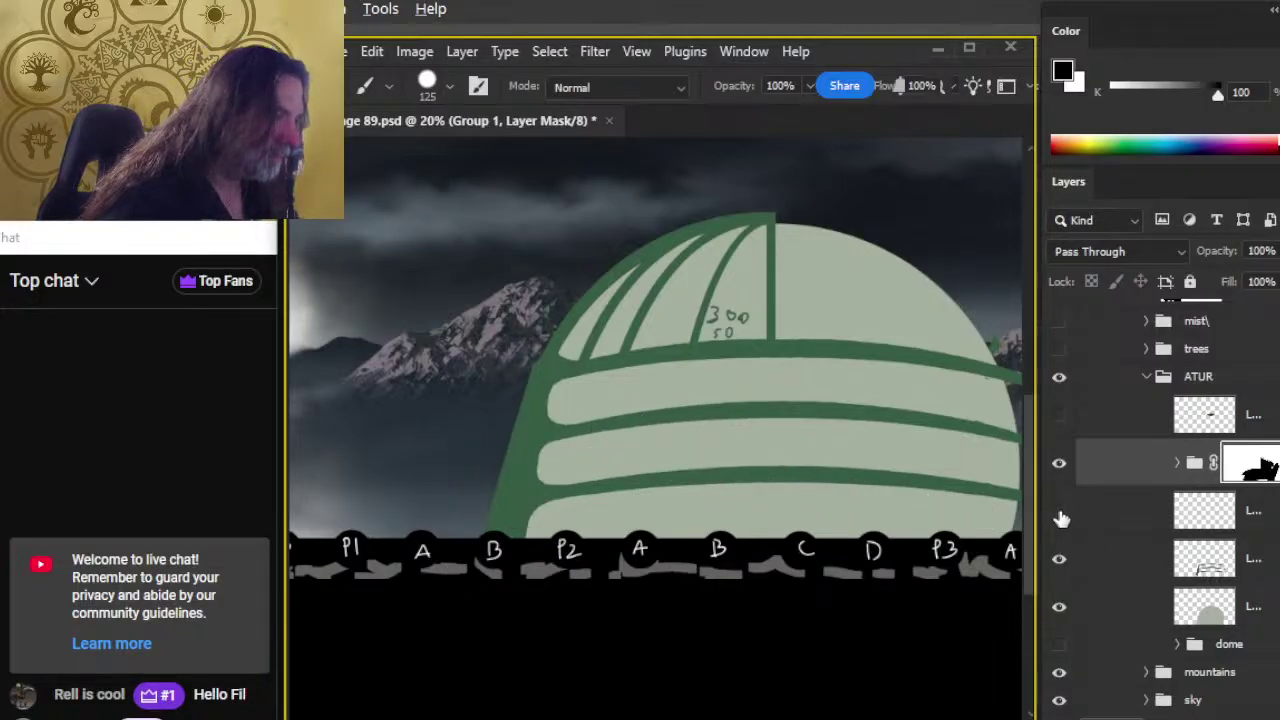
Step: Find the layer holding the handwritten 300 and 50 notes by toggling layer visibility, and erase the notes from it
left_click(1060, 564)
left_click(1060, 562)
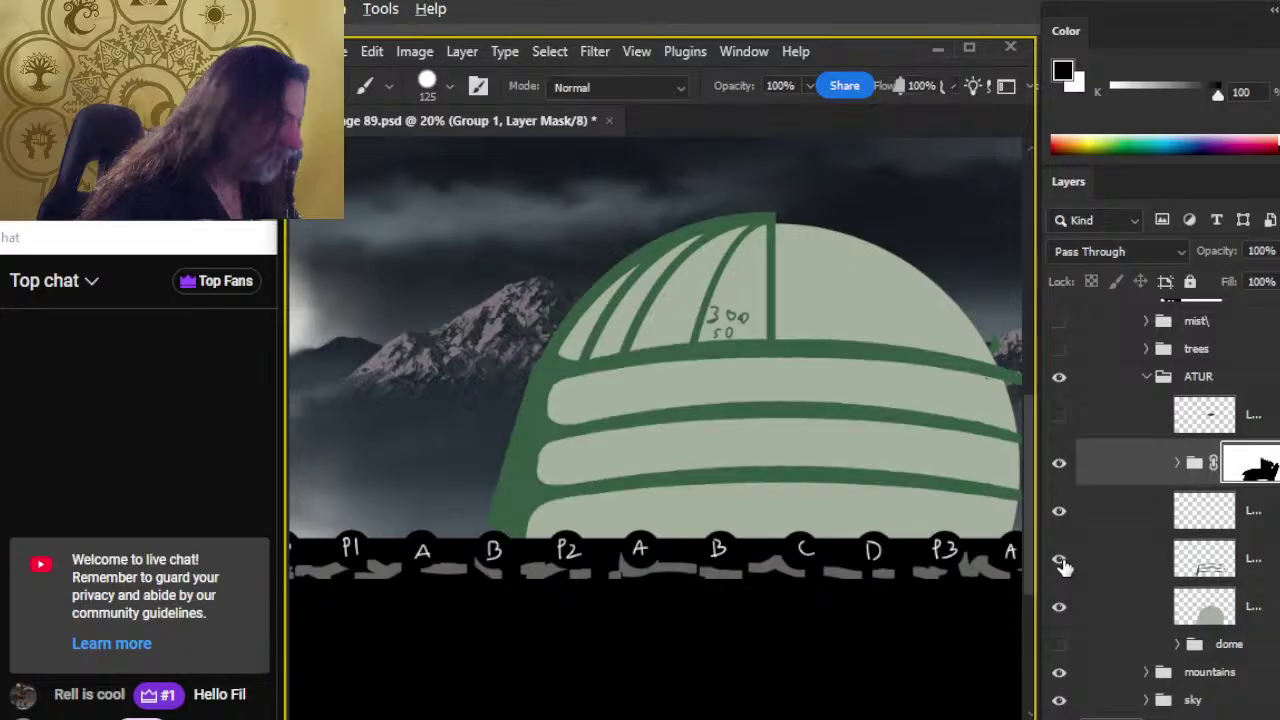
left_click(1178, 465)
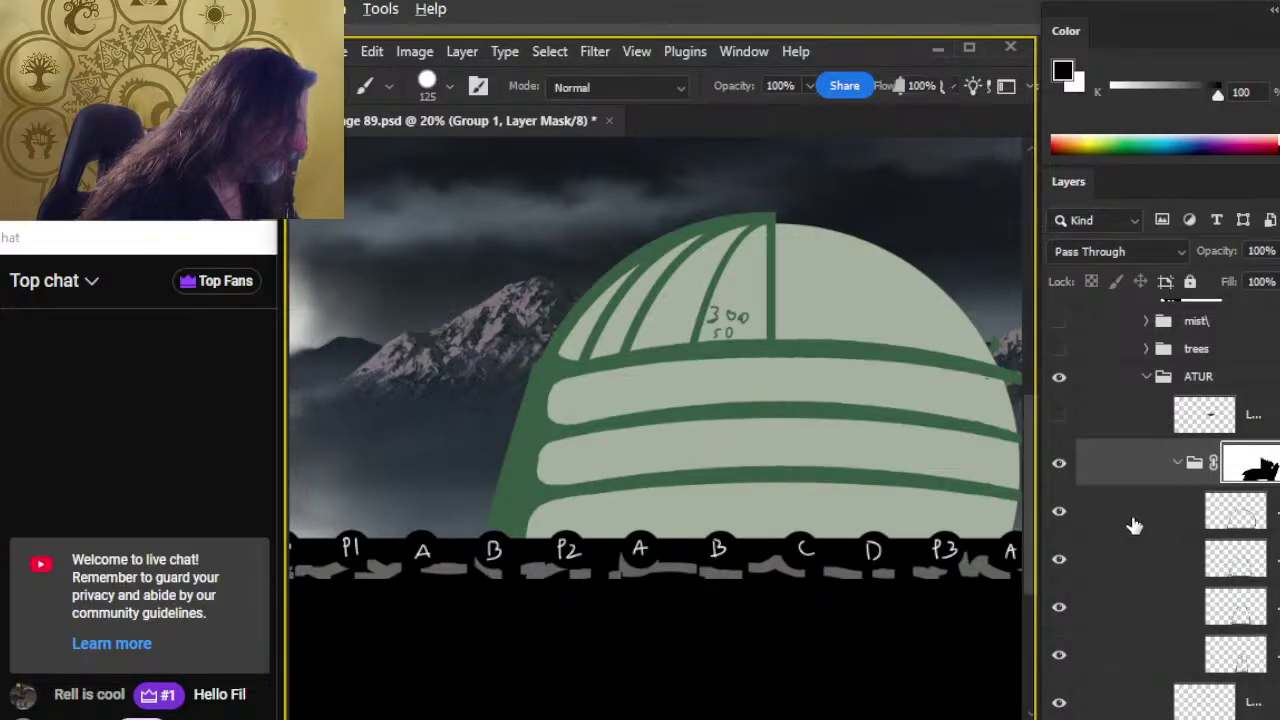
left_click(1058, 608)
left_click(1058, 608)
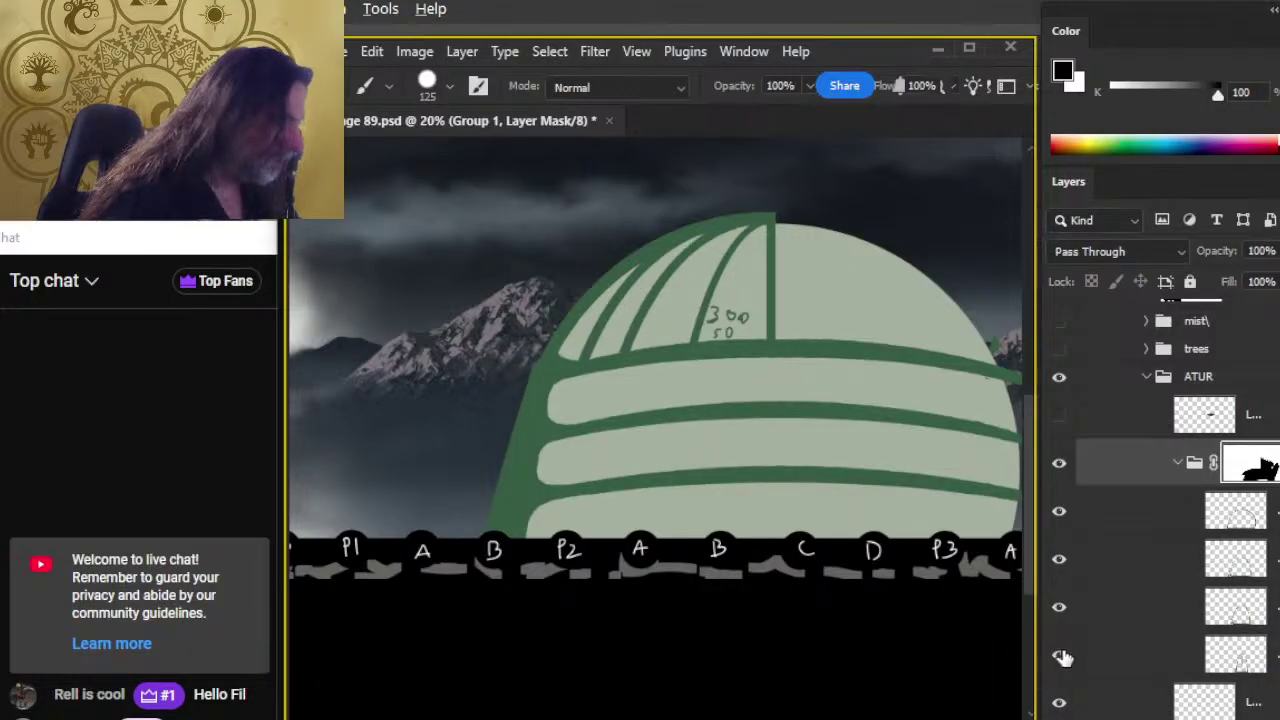
left_click(1060, 656)
left_click(1062, 658)
left_click(1080, 651)
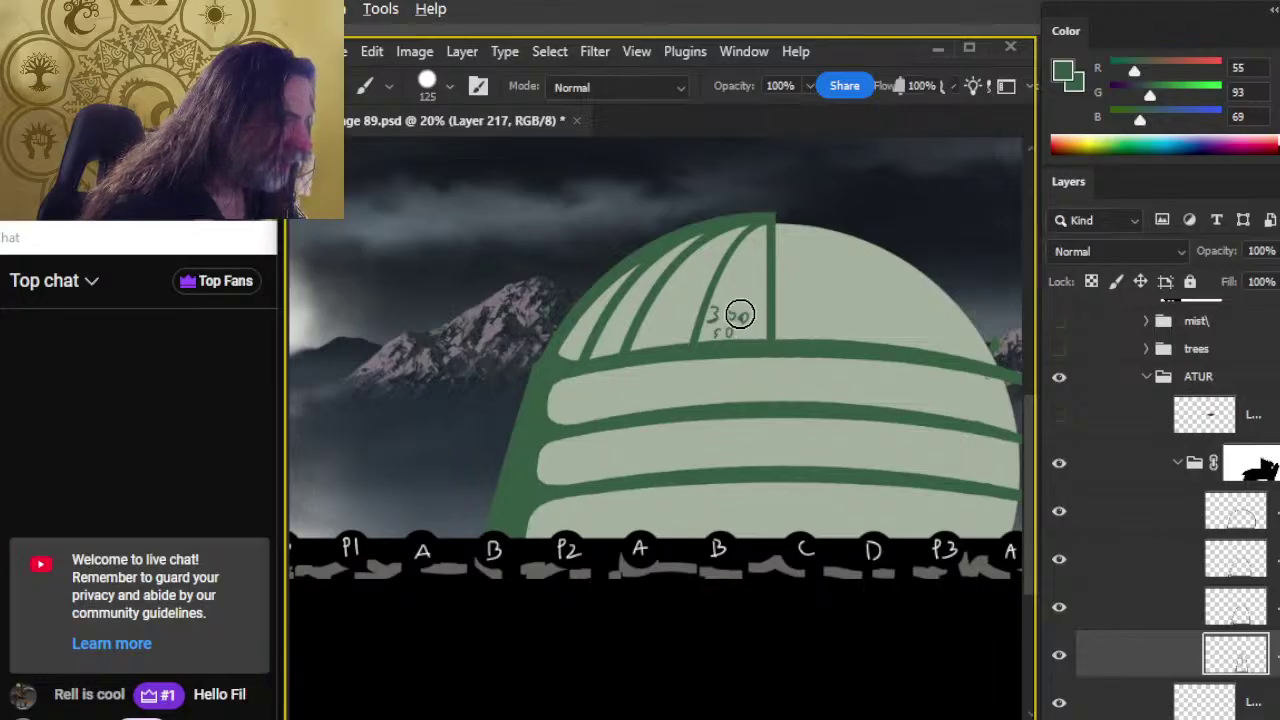
key("e")
left_click_drag(742, 318, 733, 328)
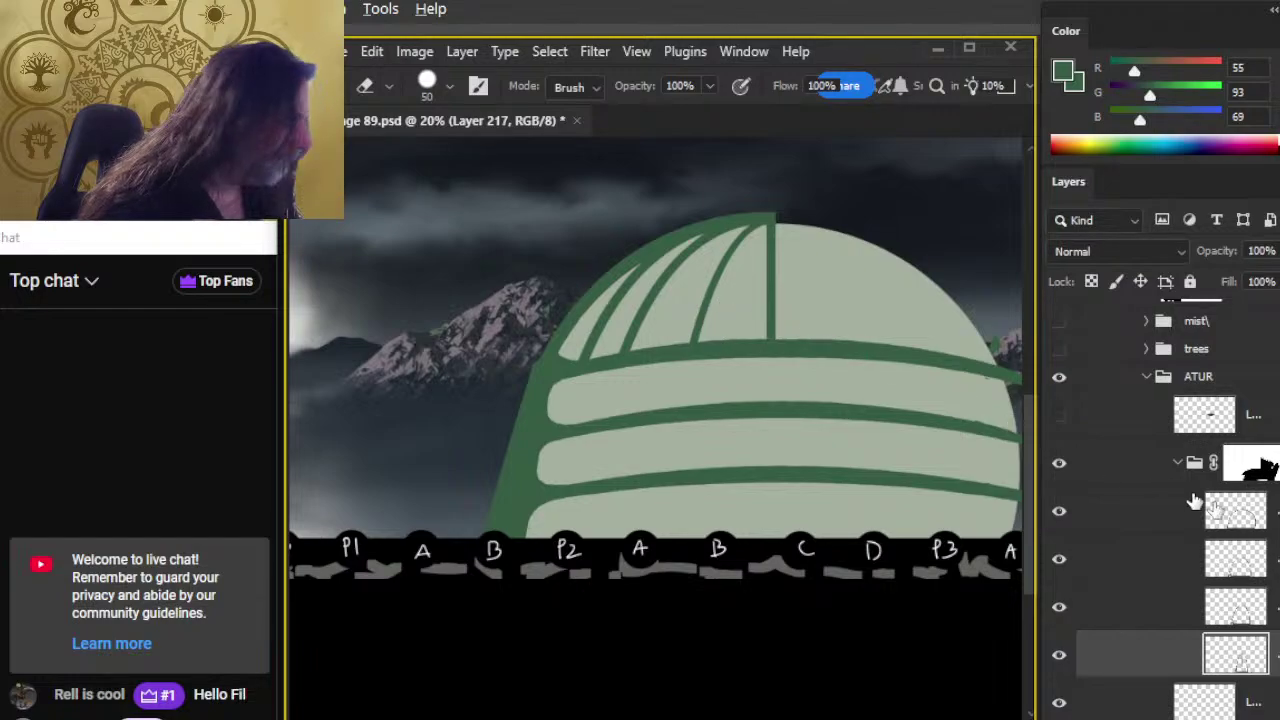
Step: Trim and restore the outer rim along the dome's upper-left edge and apex on the group's mask, alternating a 125 px black brush and 50 px eraser
left_click(1248, 466)
key("b")
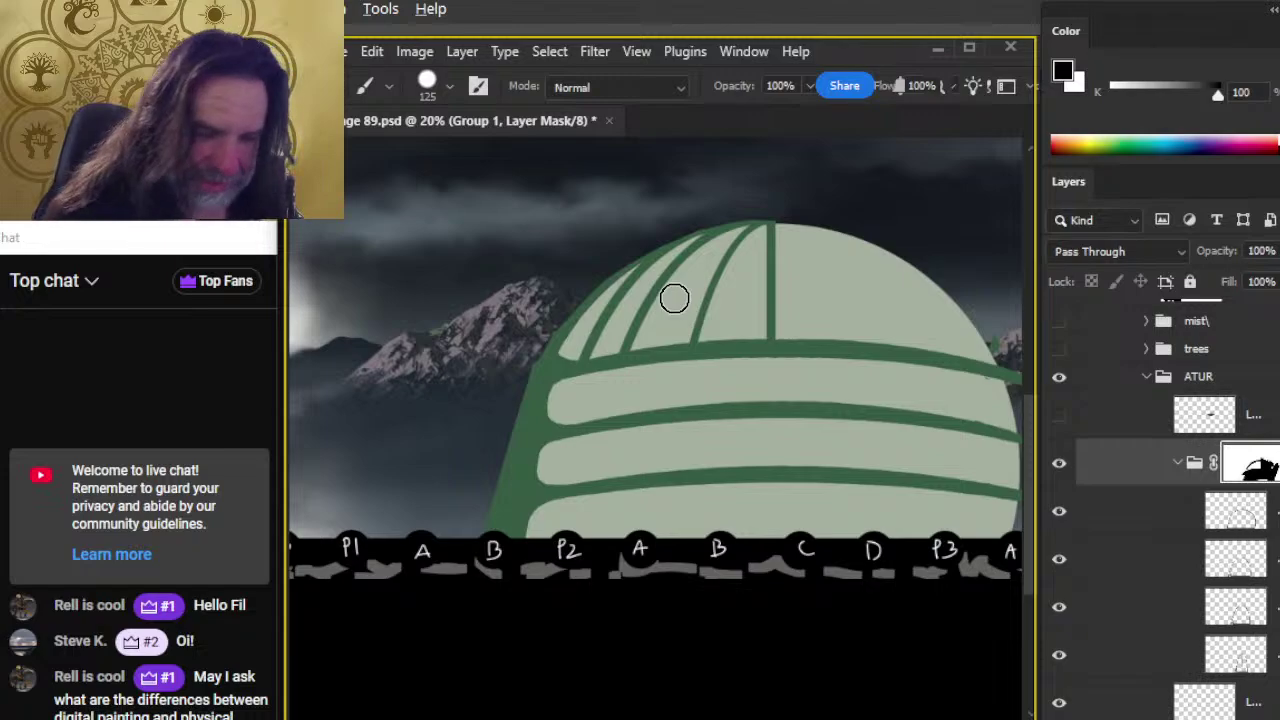
key("e")
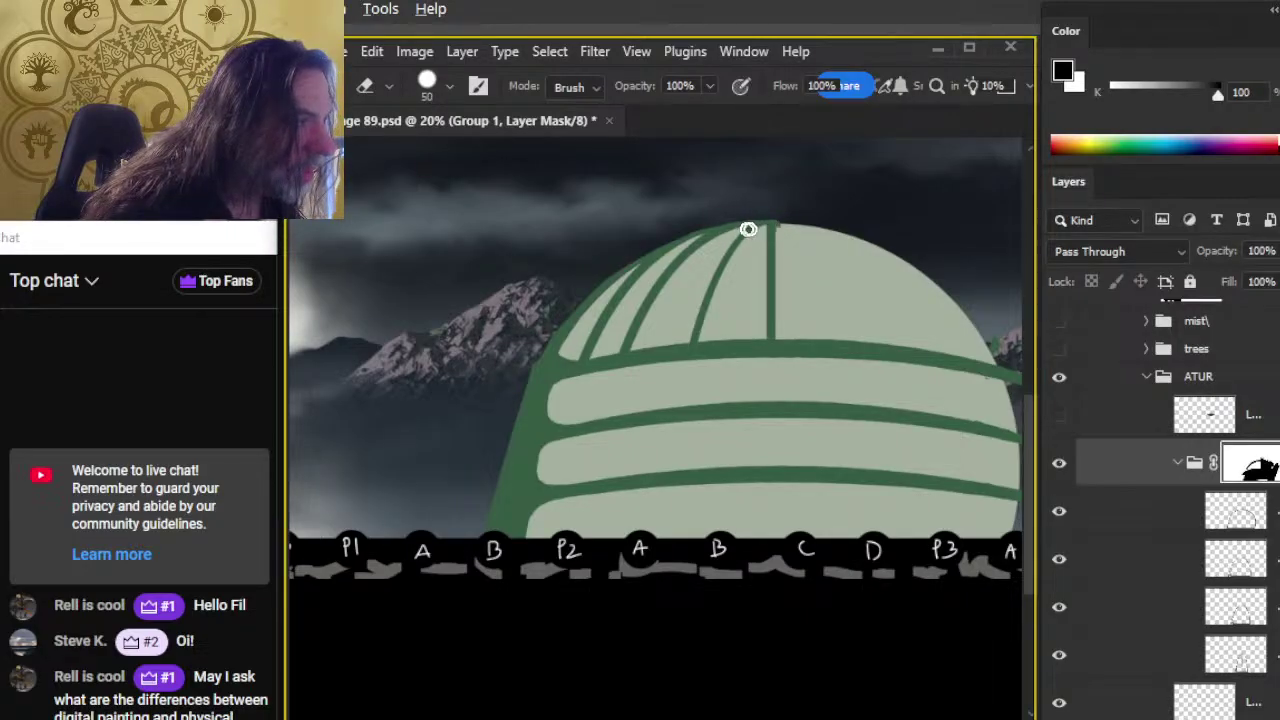
key("b")
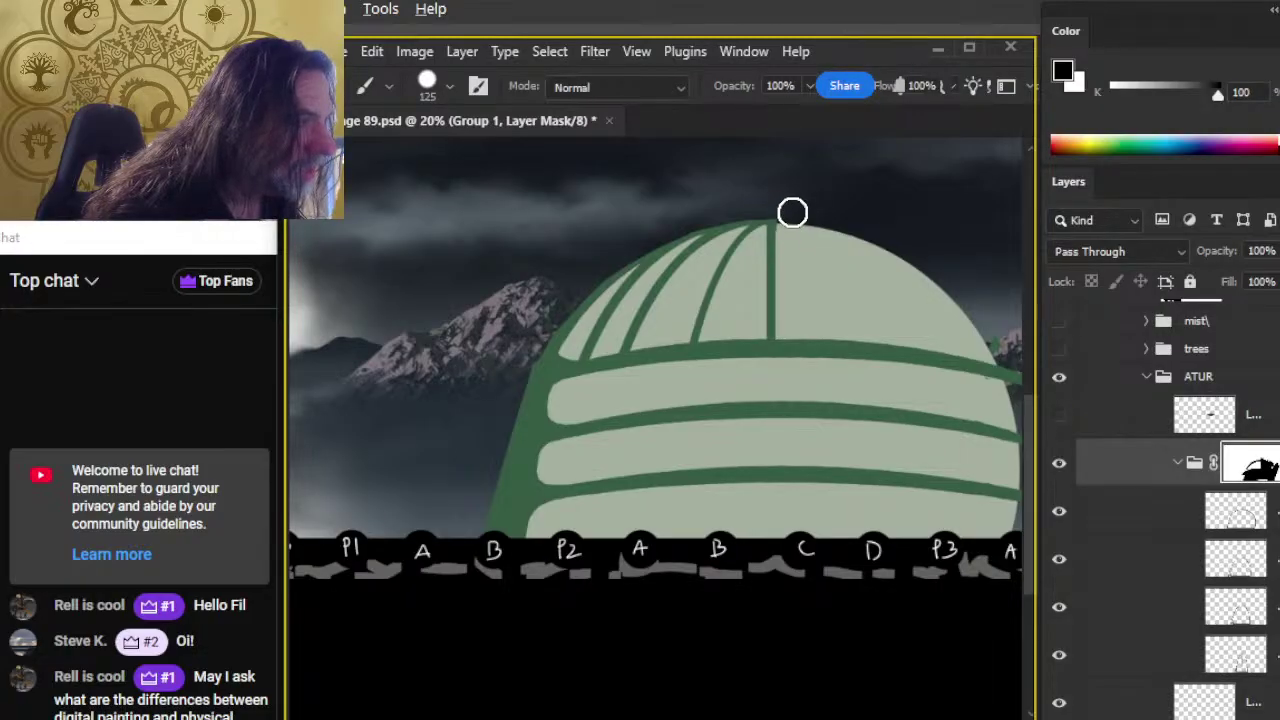
key("e")
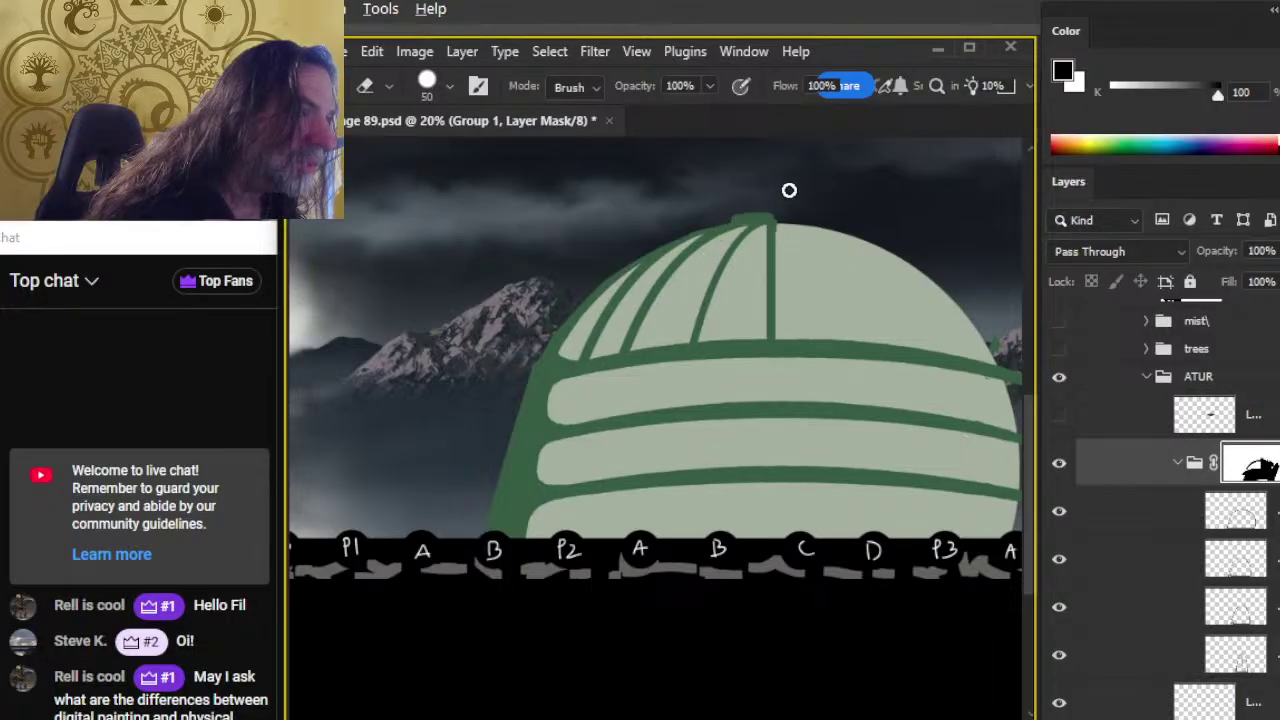
key("b")
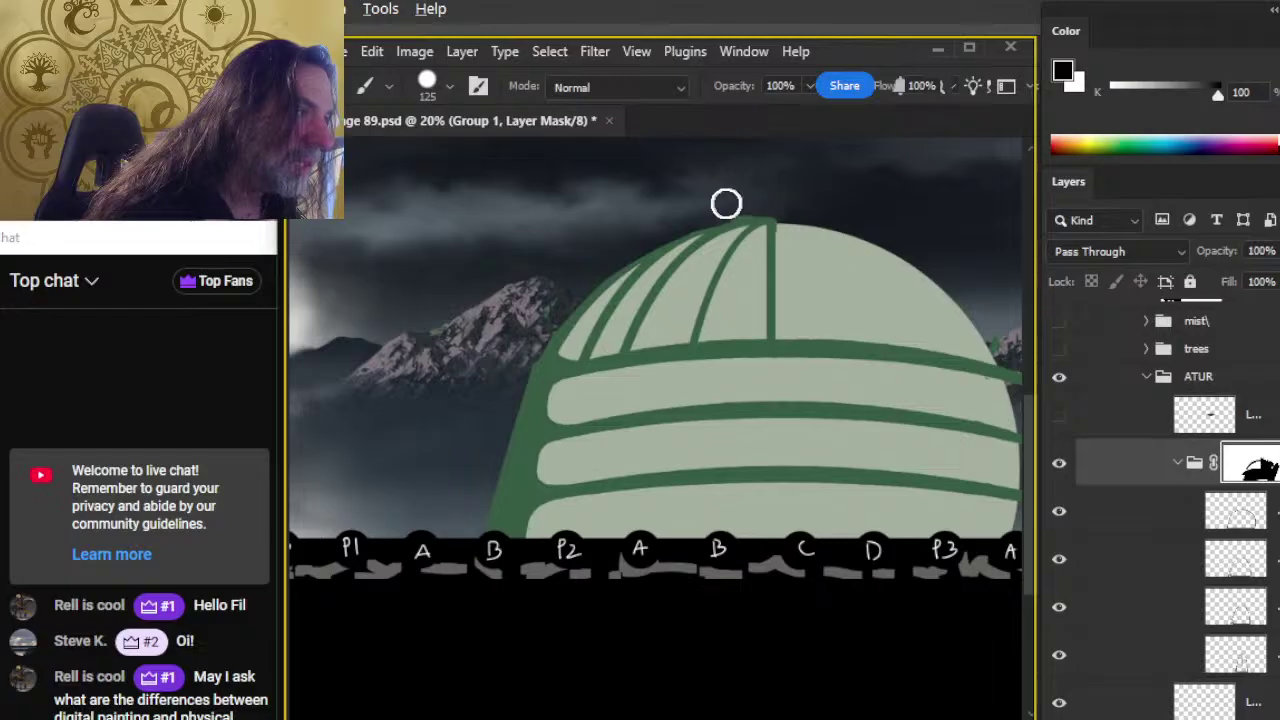
key("e")
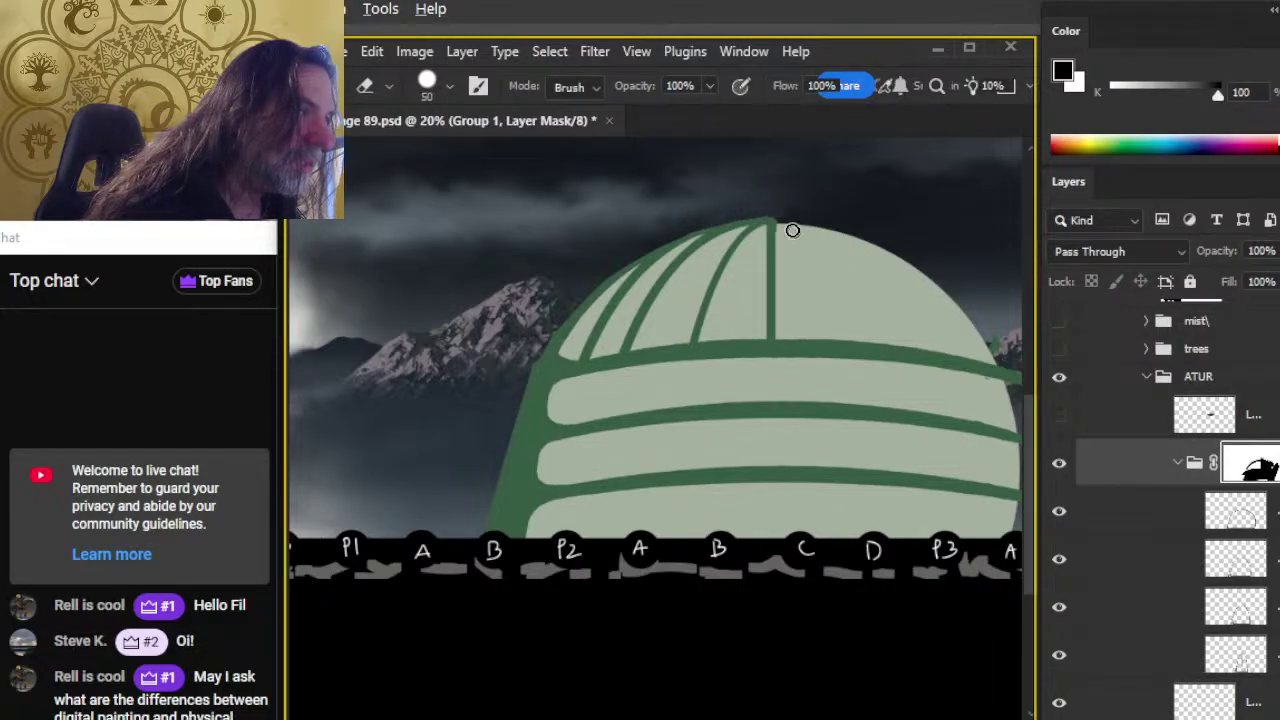
key("b")
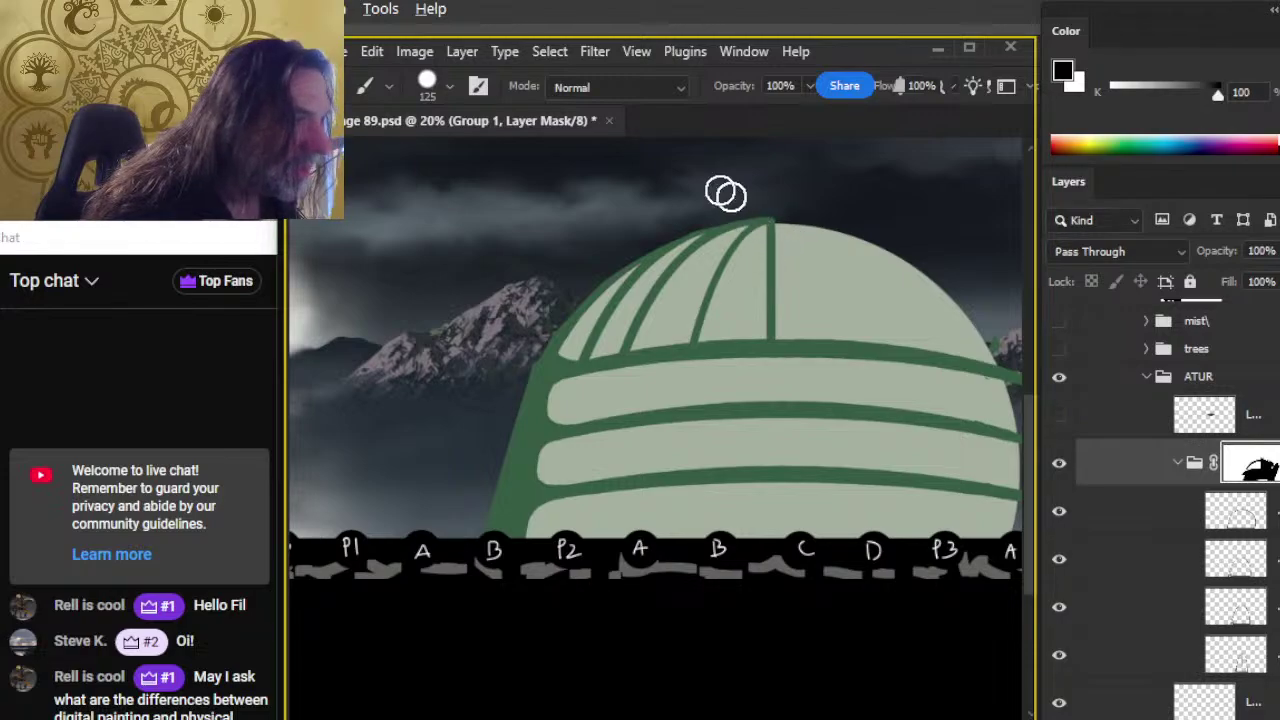
key("e")
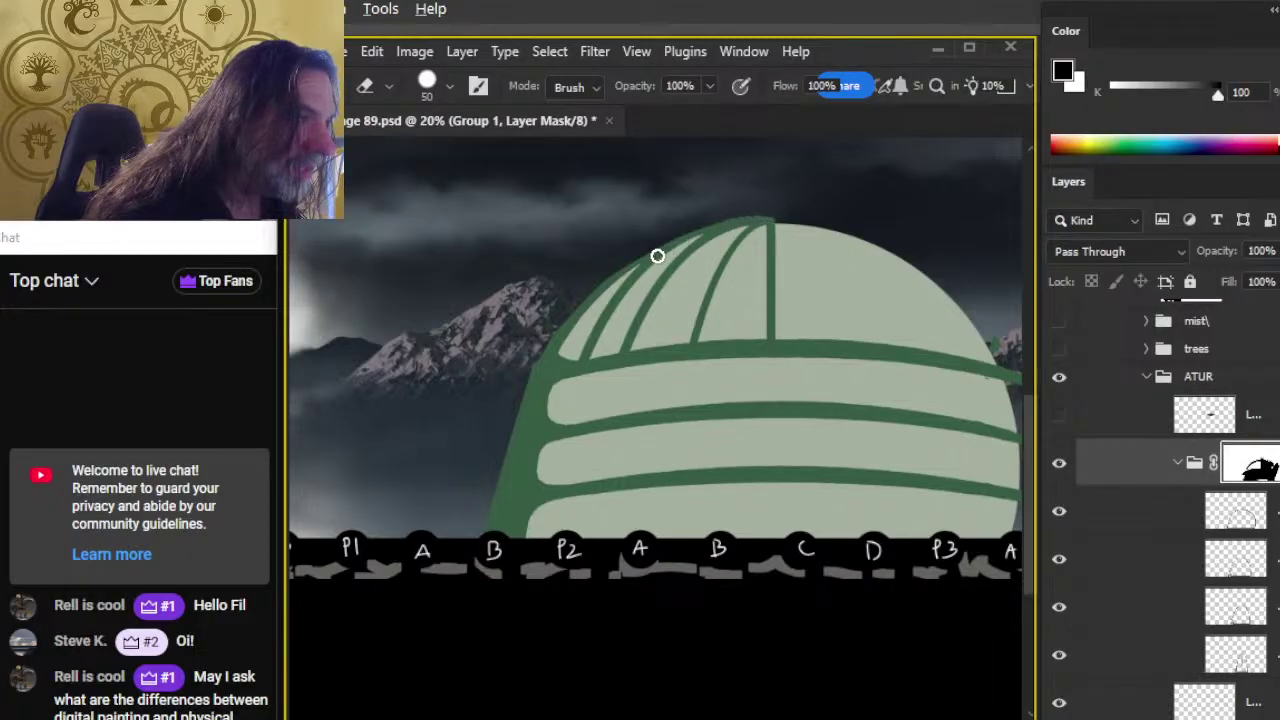
Step: Refine the outer left edge of the green dome frame on Group 1's layer mask with a 50 px eraser and 125 px brush
left_click_drag(704, 233, 669, 246)
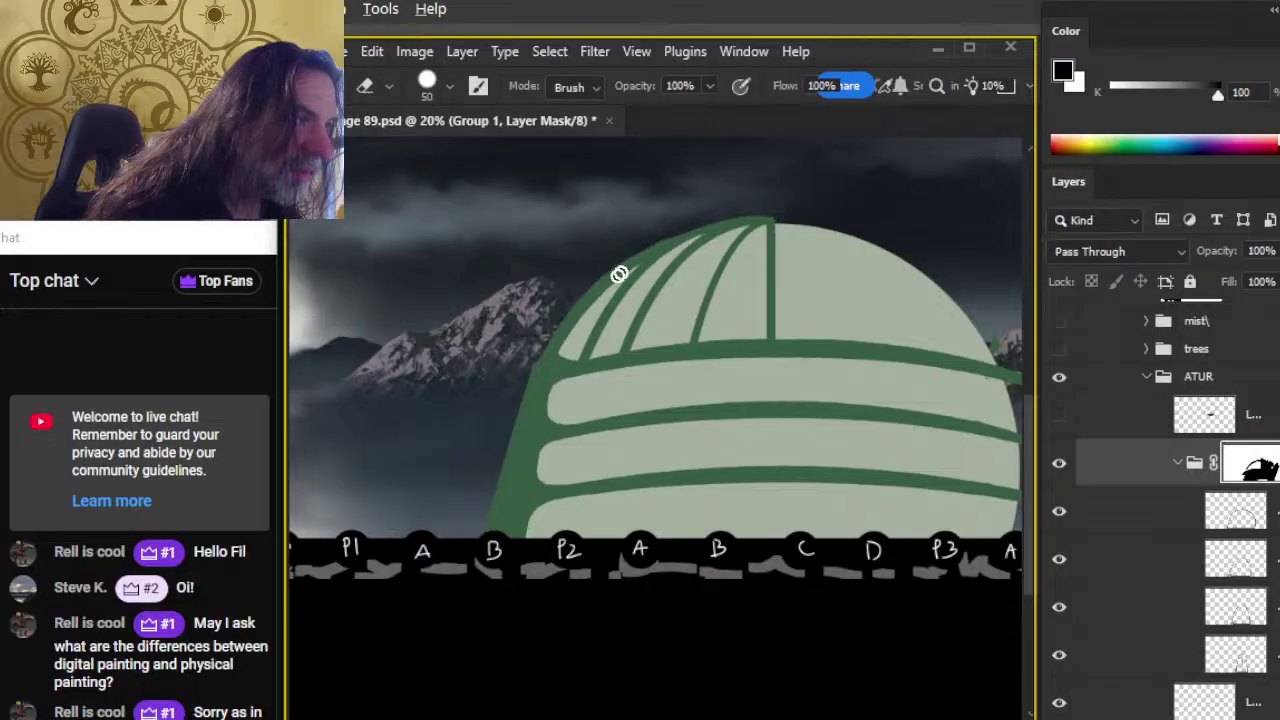
key("b")
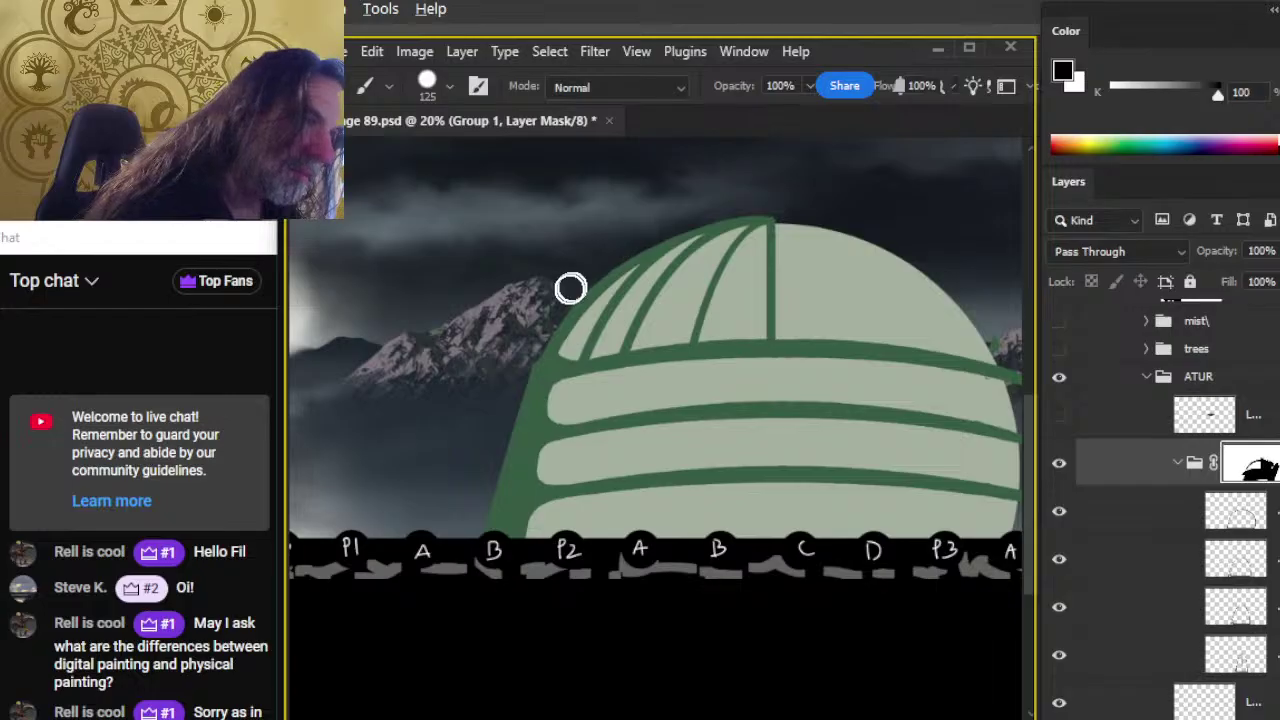
key("e")
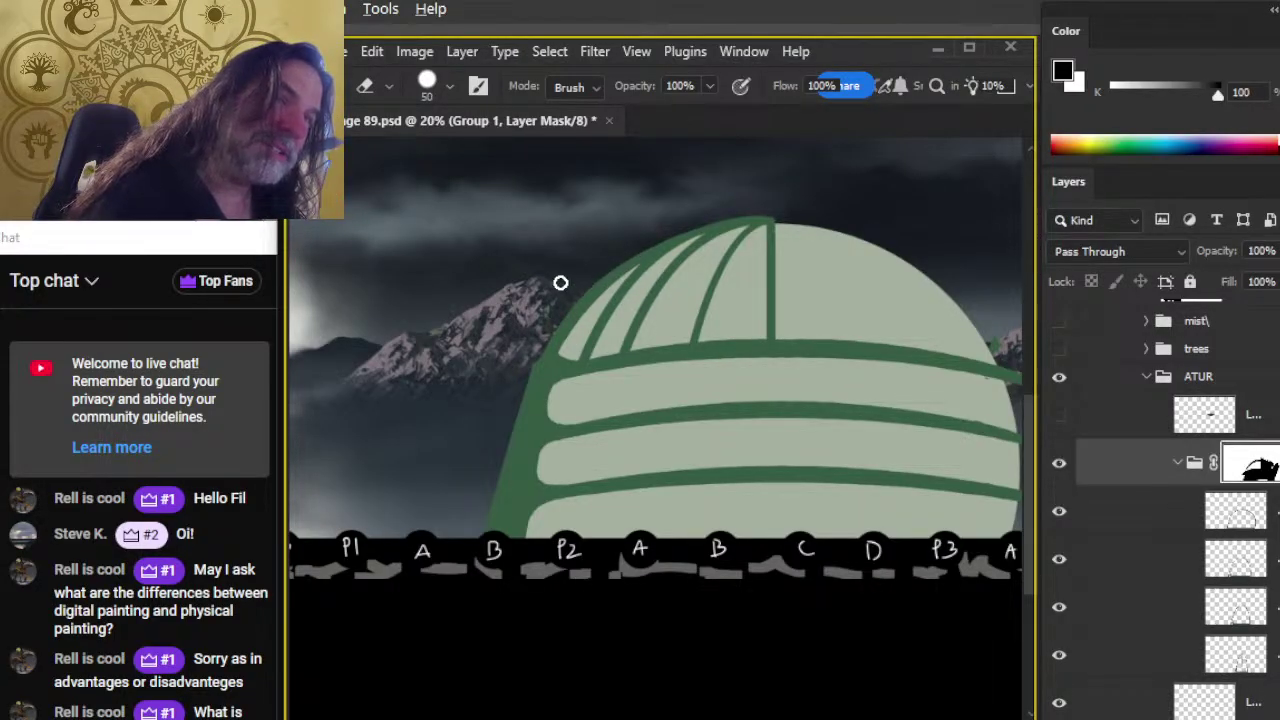
key("ctrl+space")
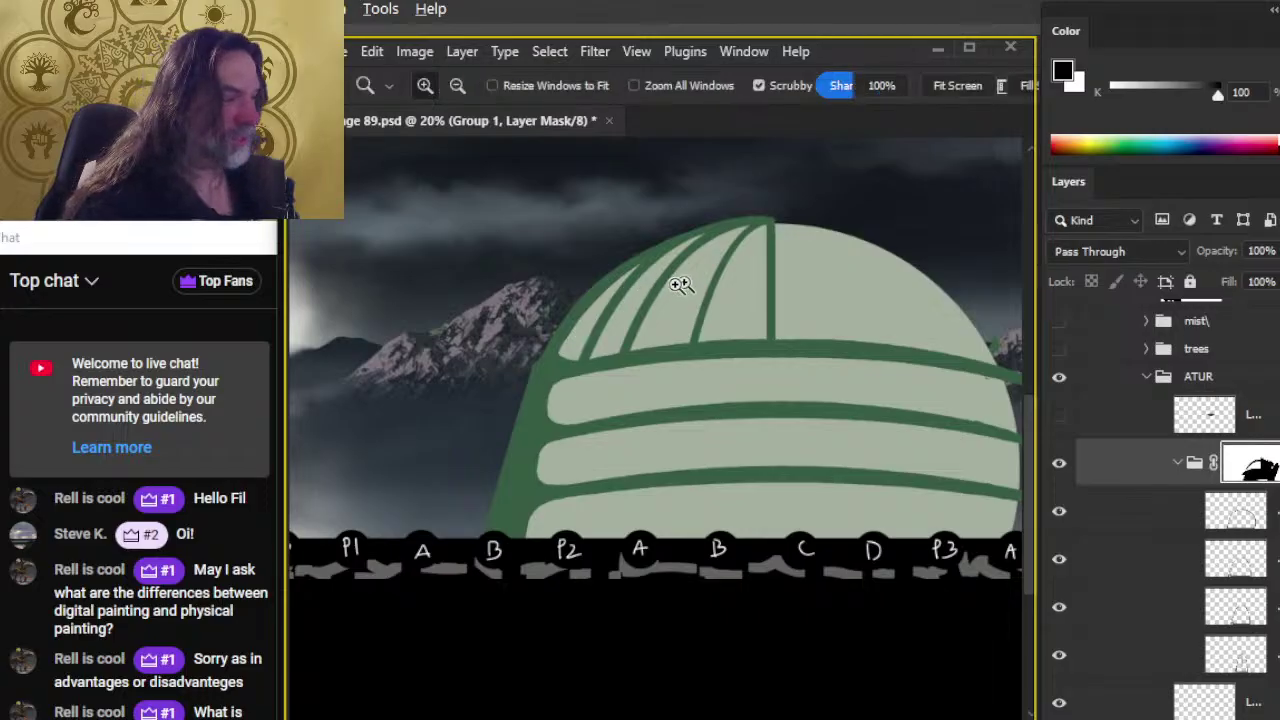
key("ctrl+space")
left_click_drag(685, 278, 714, 309)
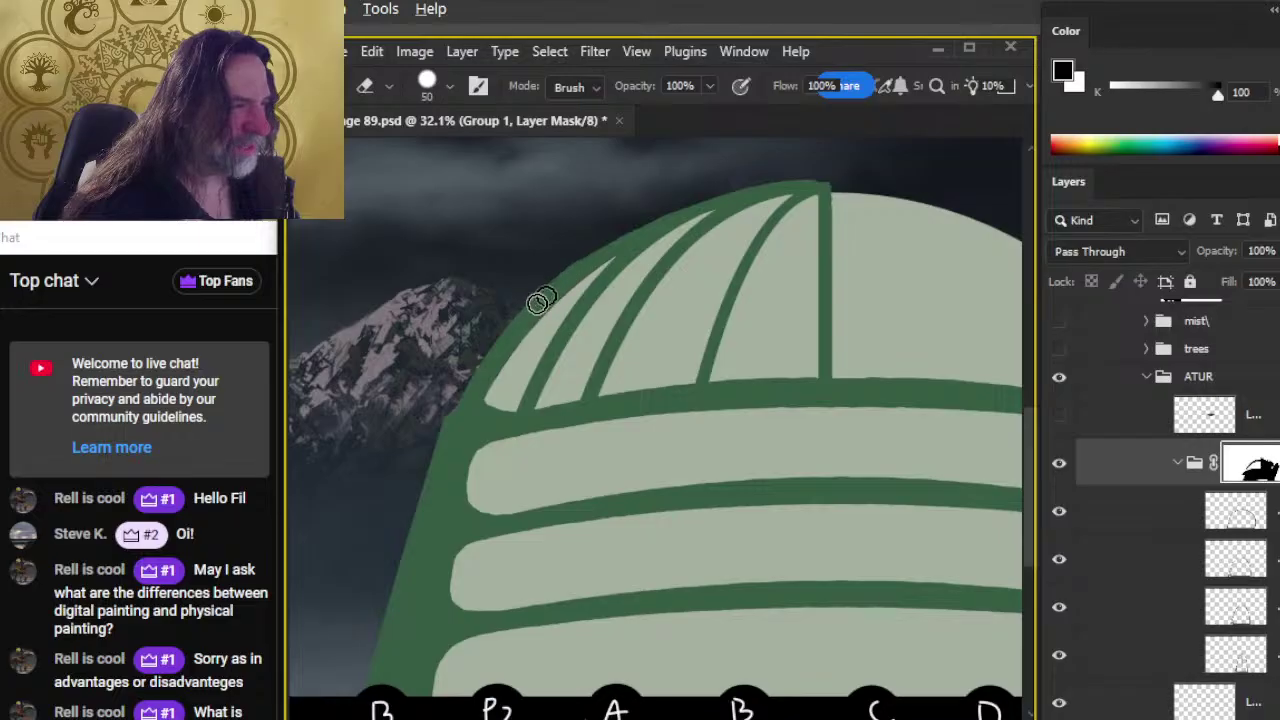
key("b")
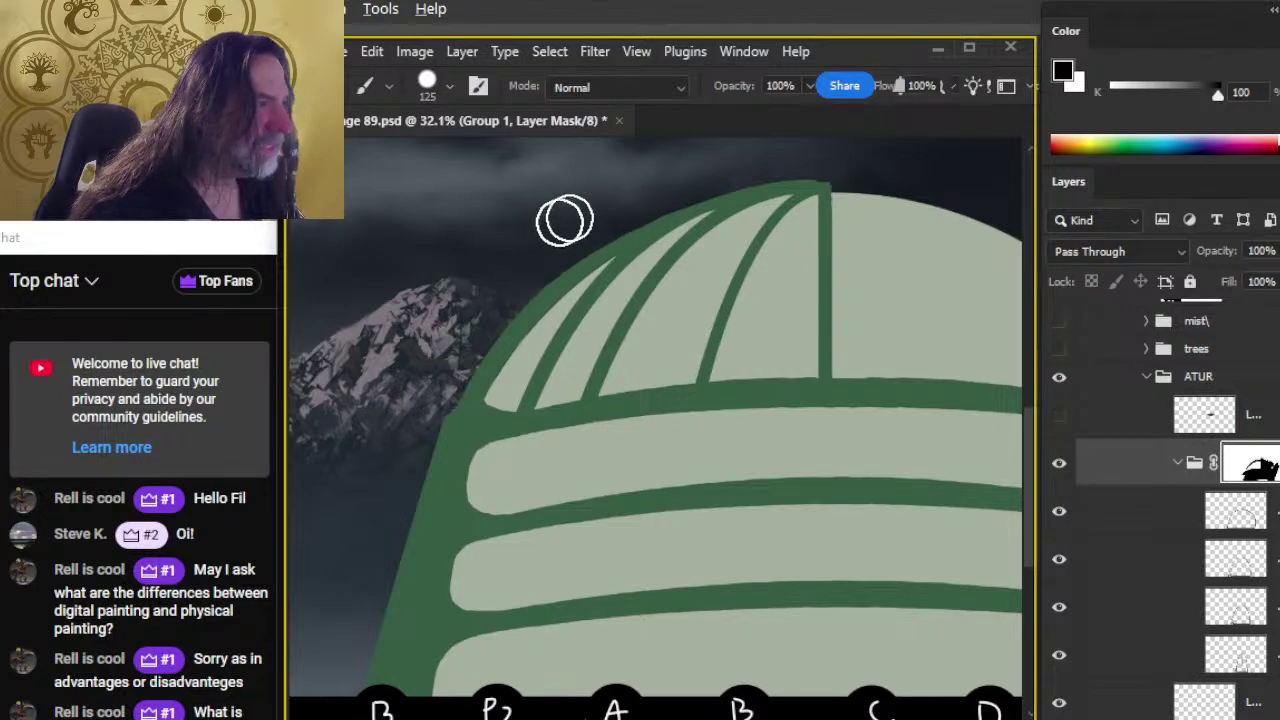
Step: Trim and even out the top of the frame's arc beside the vertical rib on Group 1's layer mask
key("e")
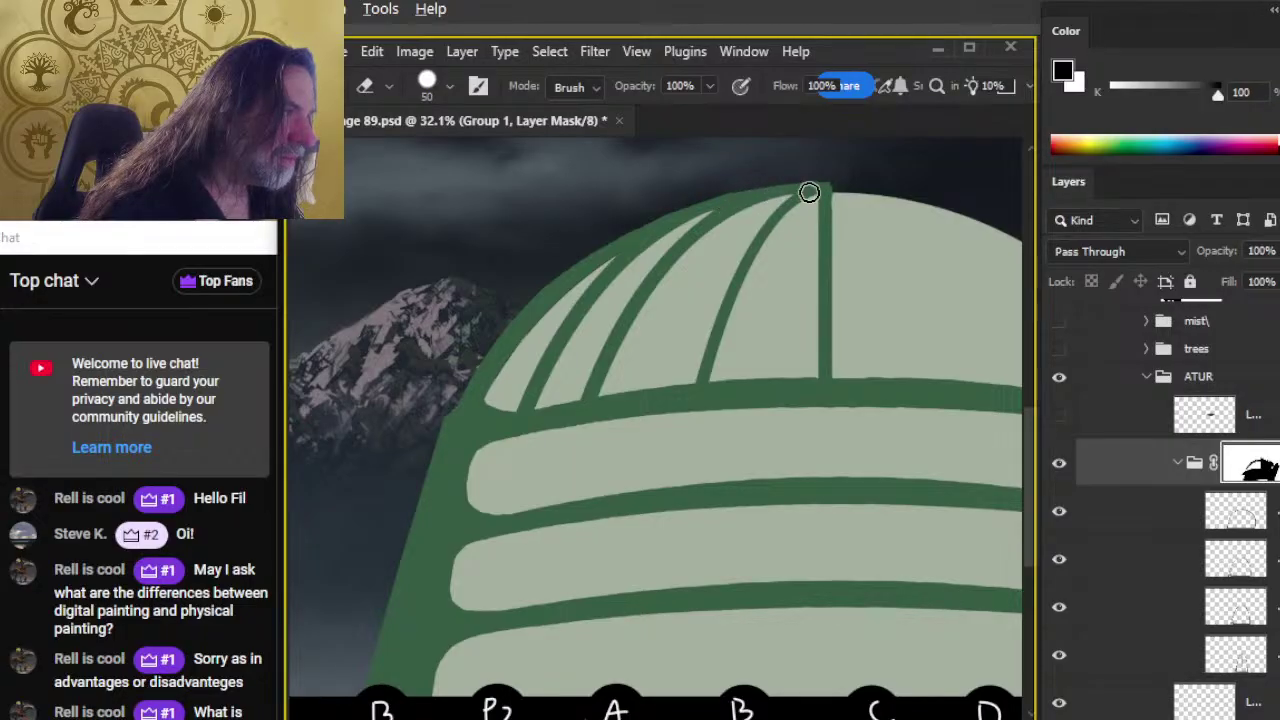
key("b")
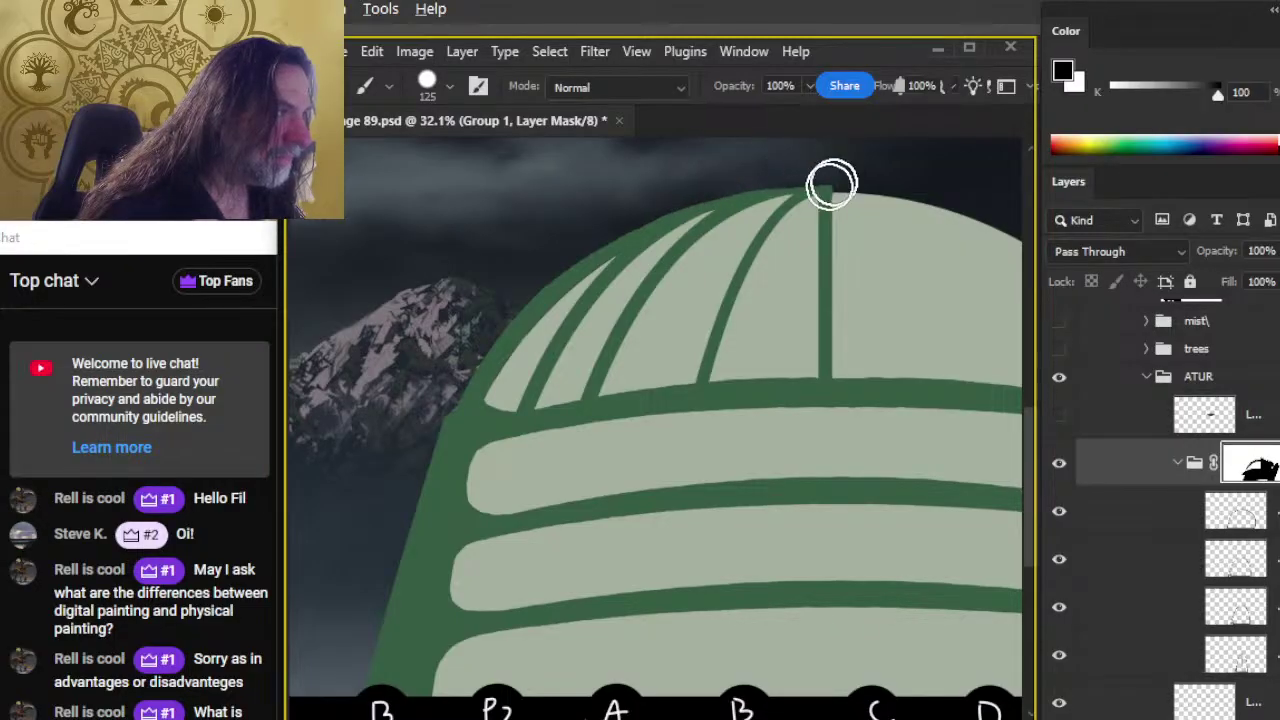
key("e")
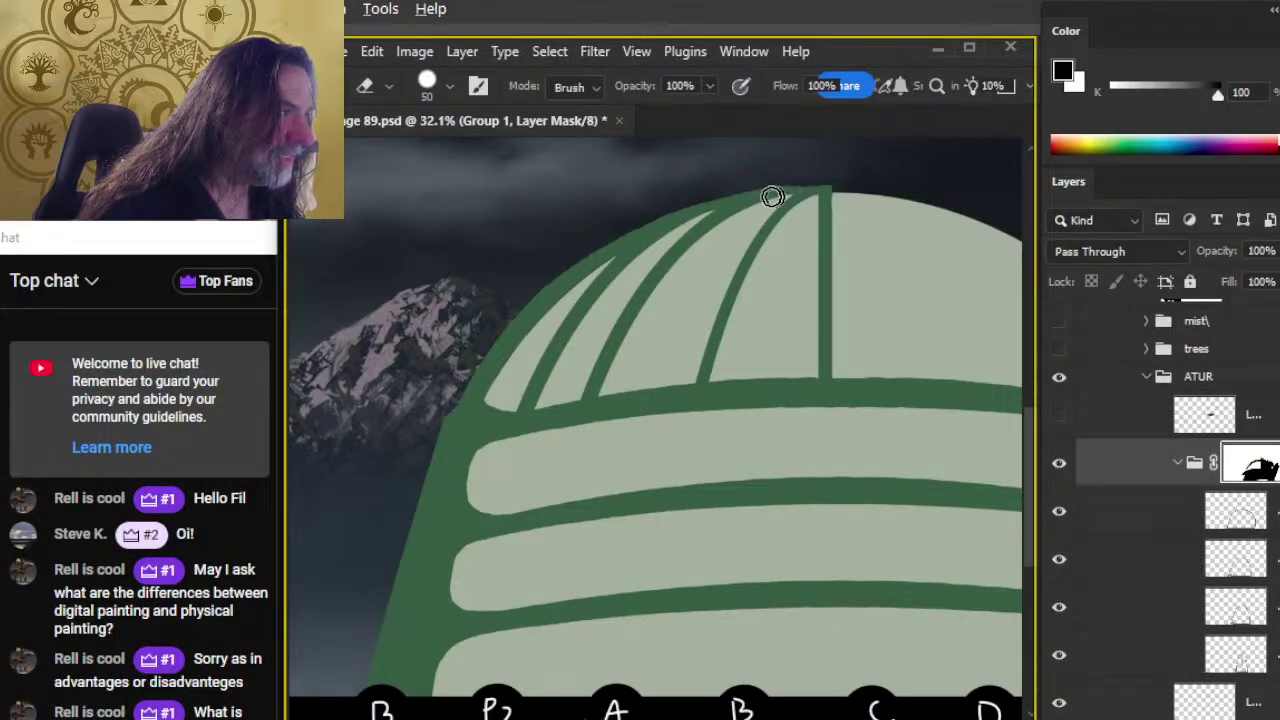
key("b")
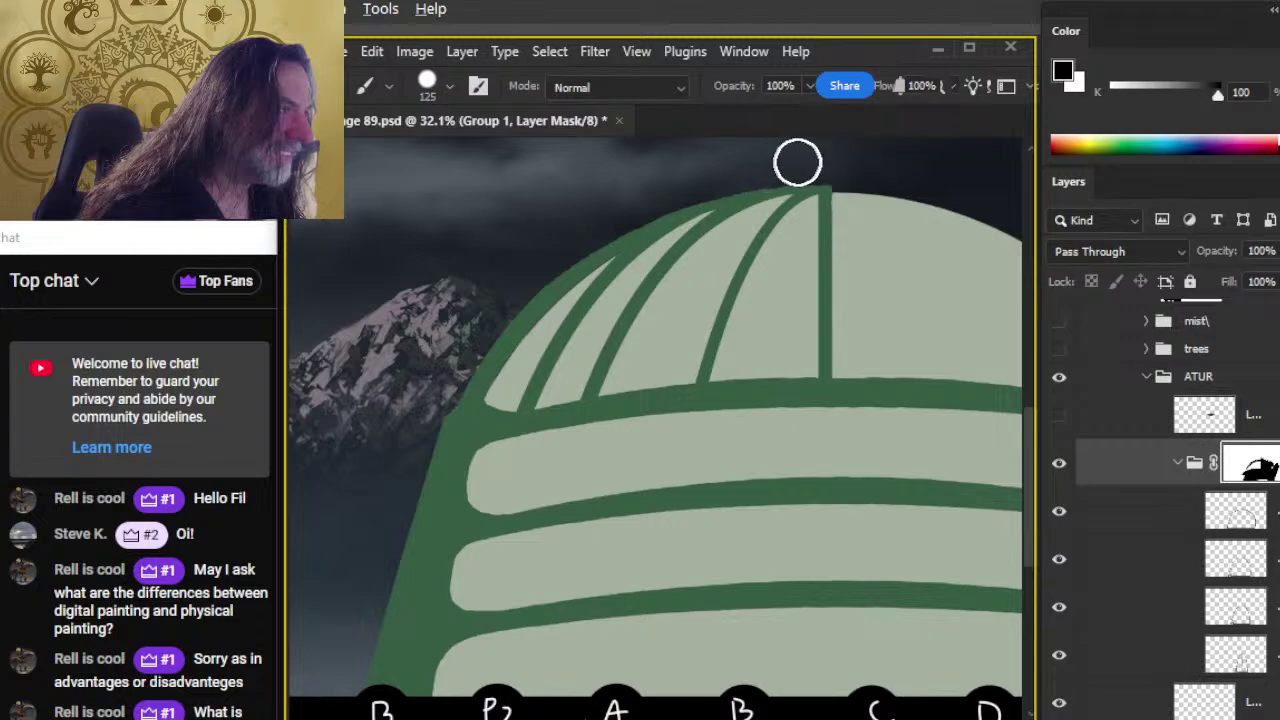
key("e")
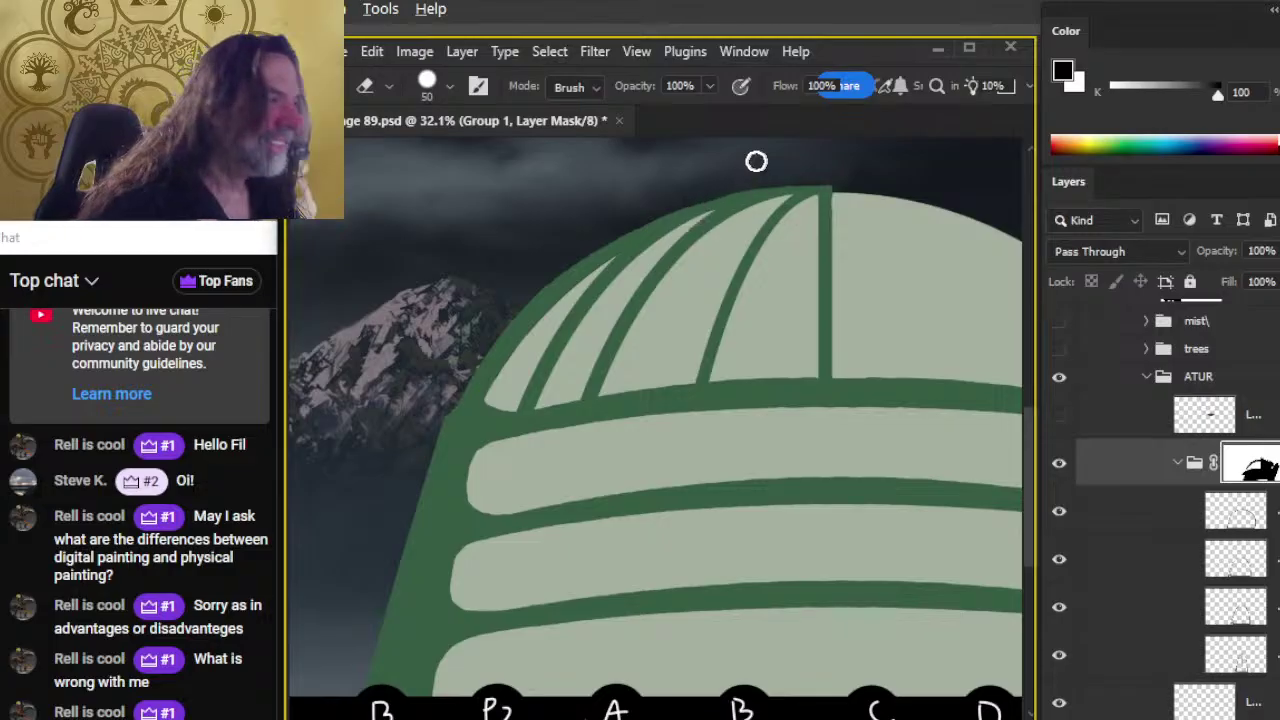
Step: Reshape the frame's top corner at the vertical rib and clean the arc beside it on Group 1's mask
key("z")
left_click_drag(762, 205, 810, 205)
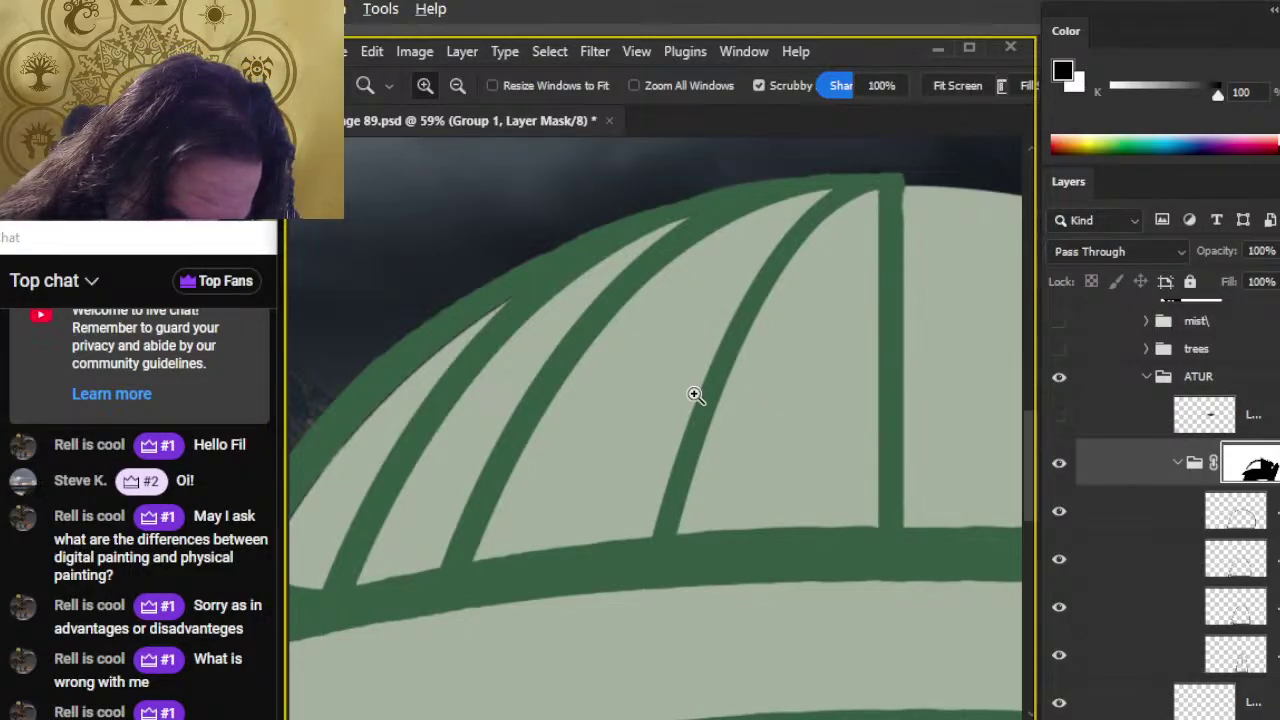
mouse_move(774, 460)
left_mouse_down()
mouse_move(694, 566)
mouse_move(684, 552)
left_mouse_up()
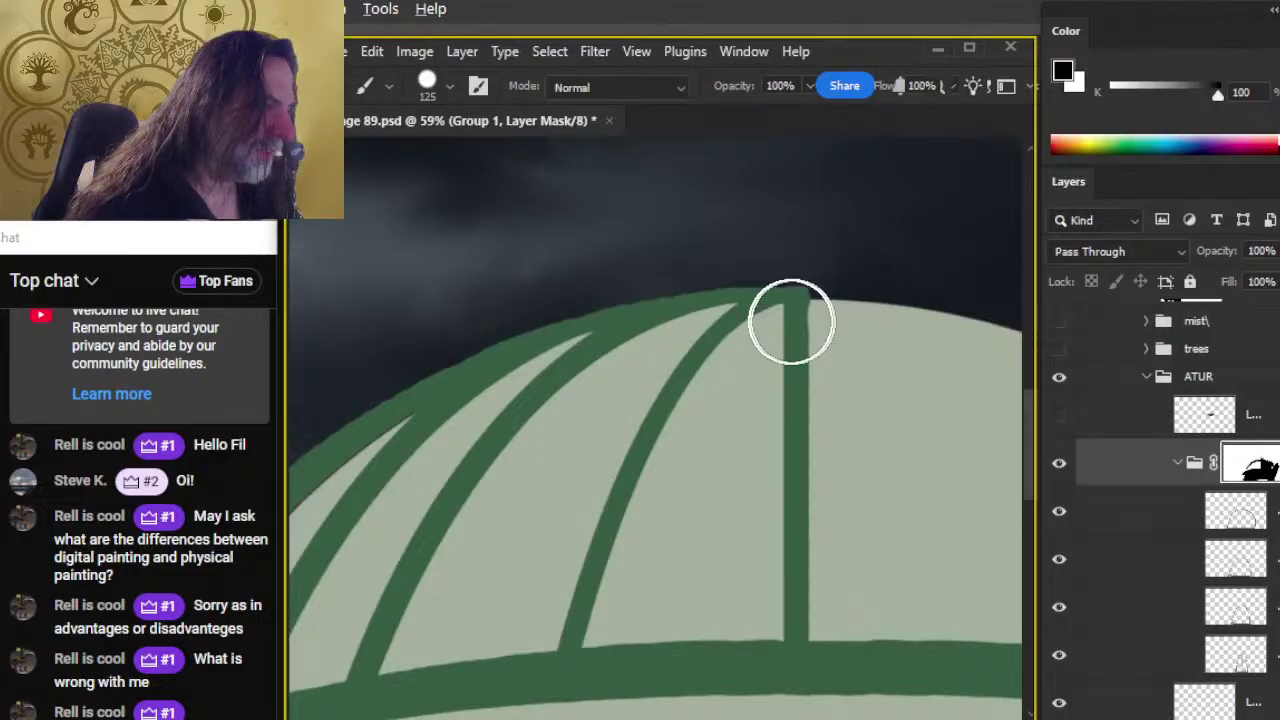
key("e")
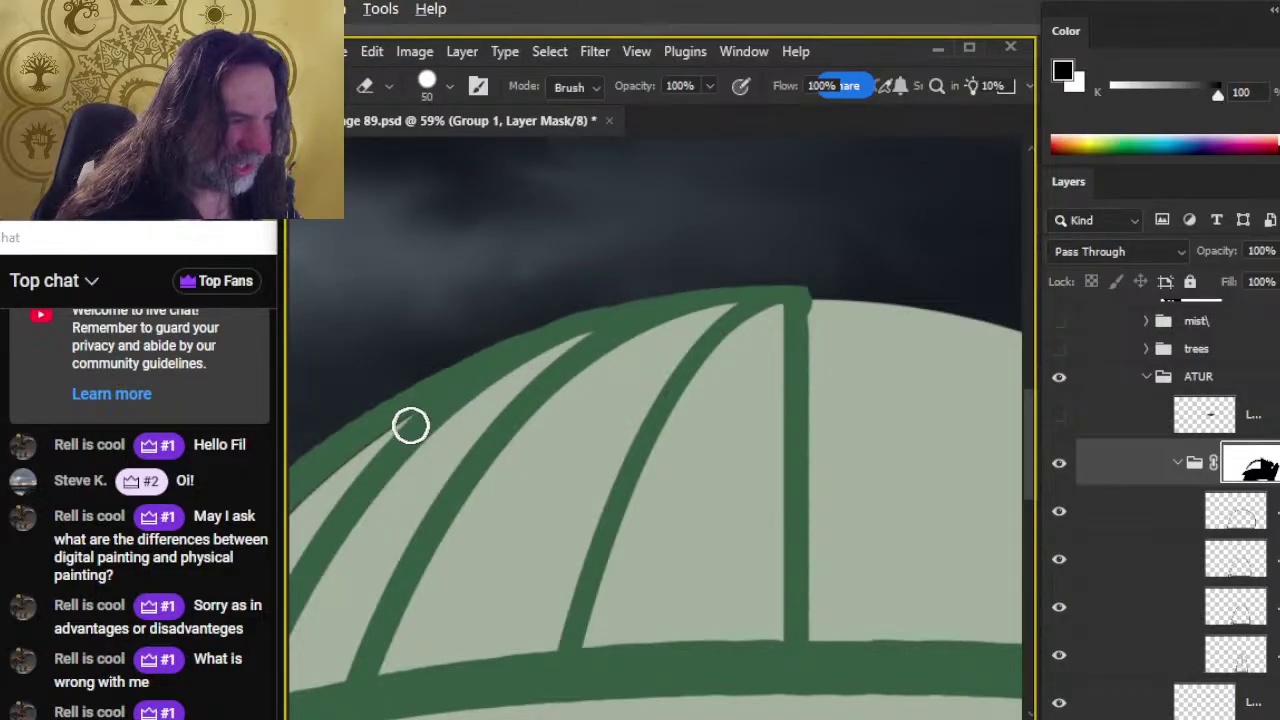
key("b")
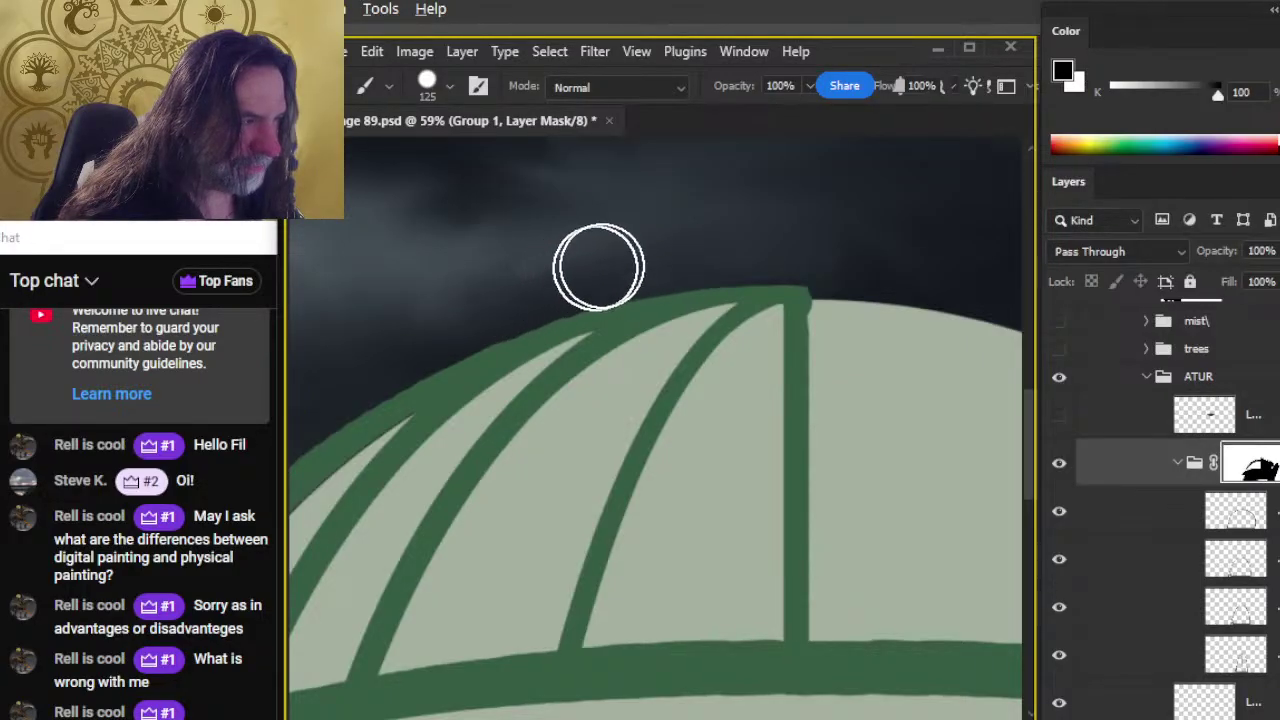
key("e")
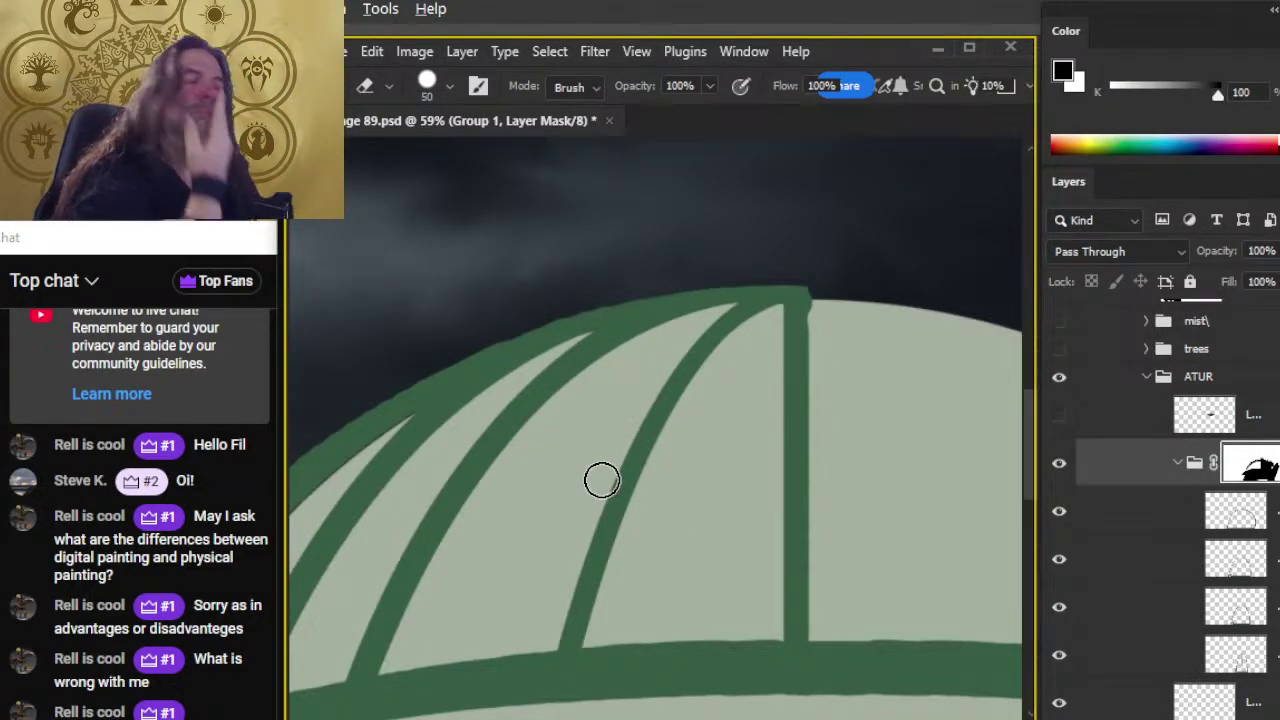
Step: Smooth the frame's outer arc above the upper ends of the curved ribs, alternating mask brush and eraser
key("b")
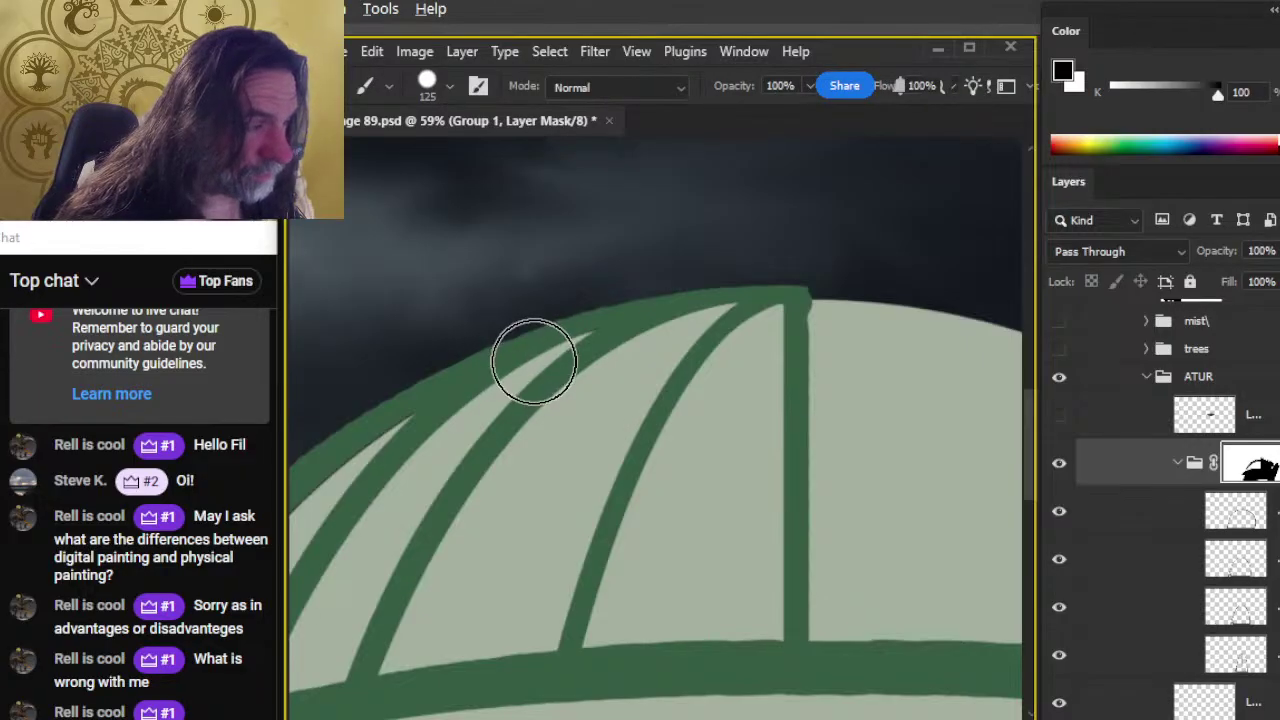
key("e")
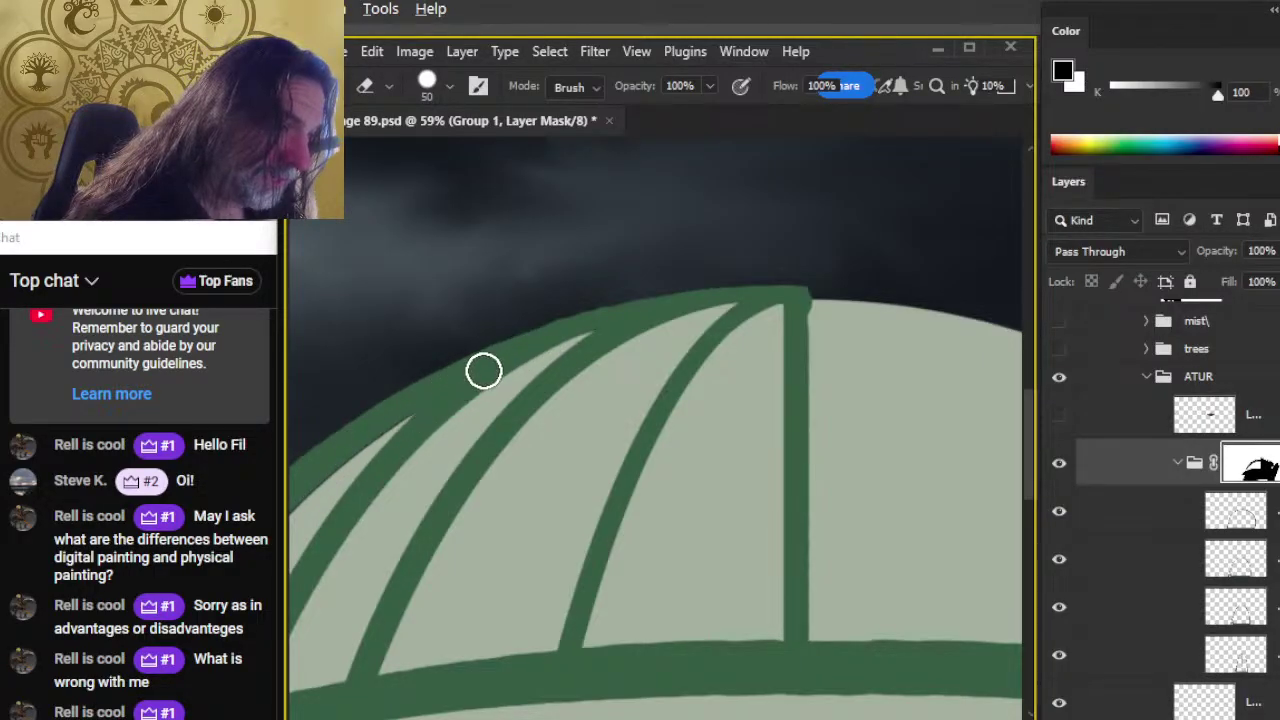
key("b")
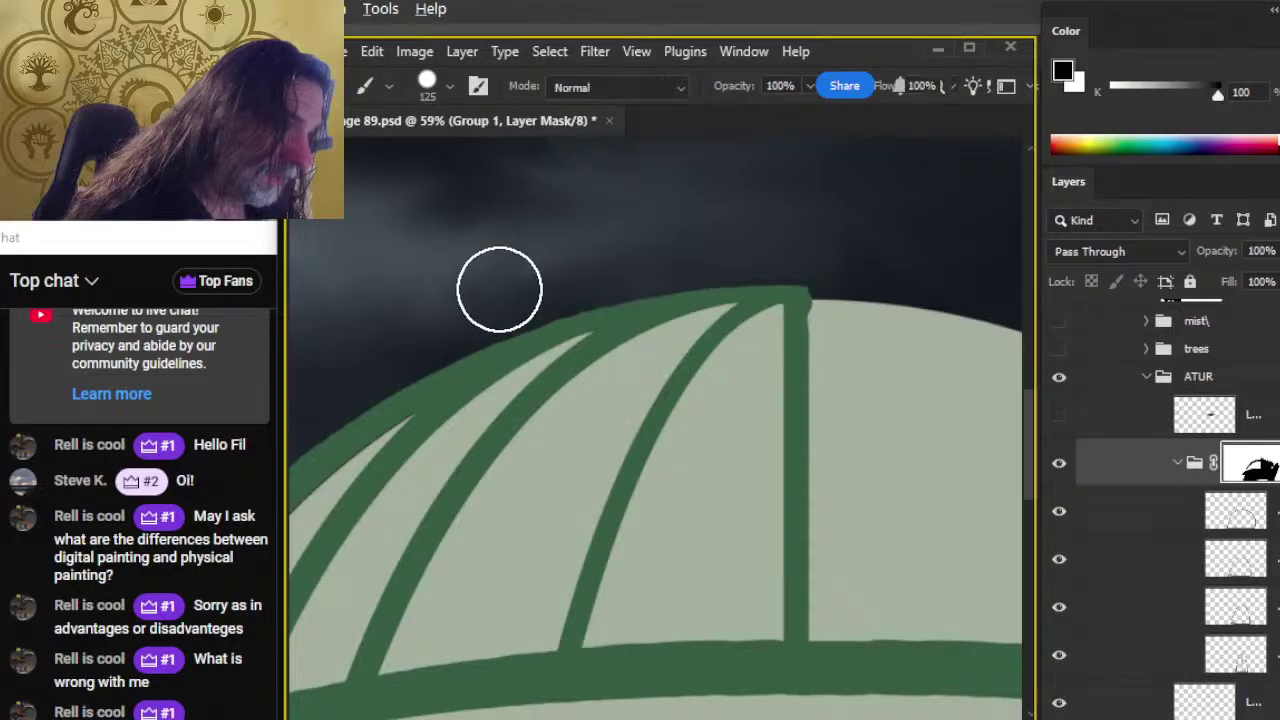
key("e")
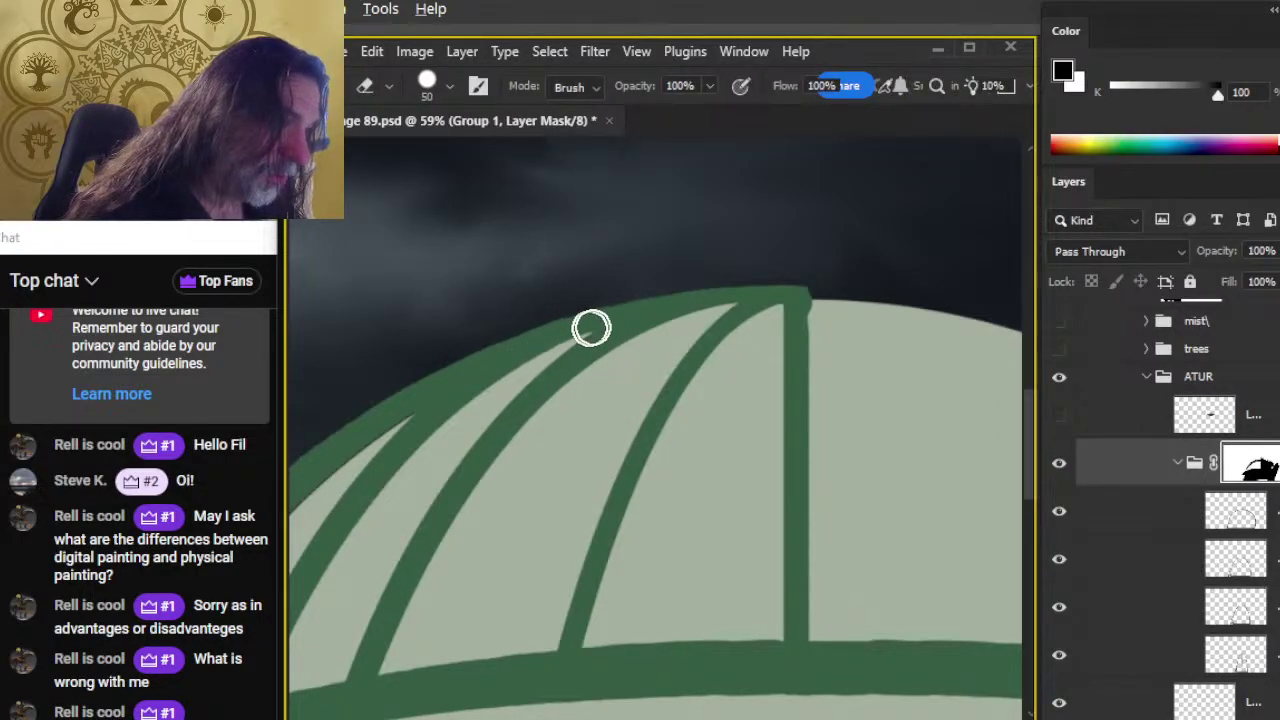
key("b")
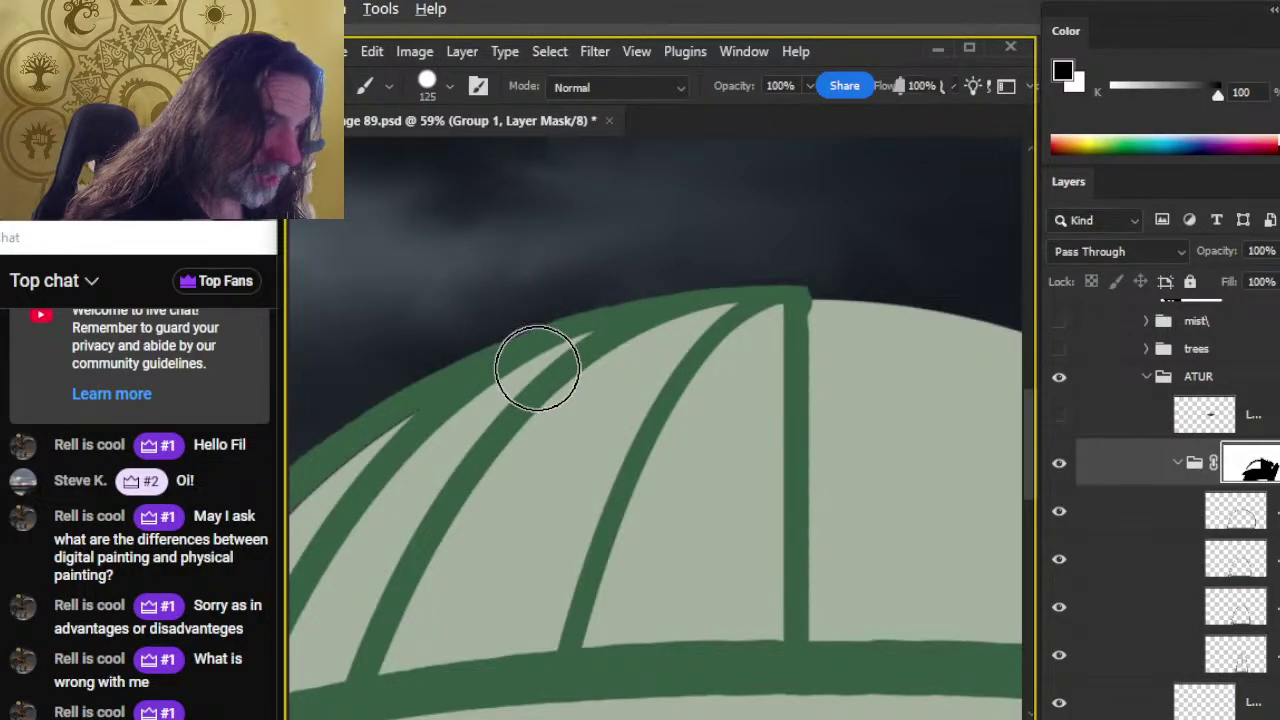
Step: Reveal more green along the frame's top up to the vertical rib with the eraser, and trim its outer edge with the brush
key("e")
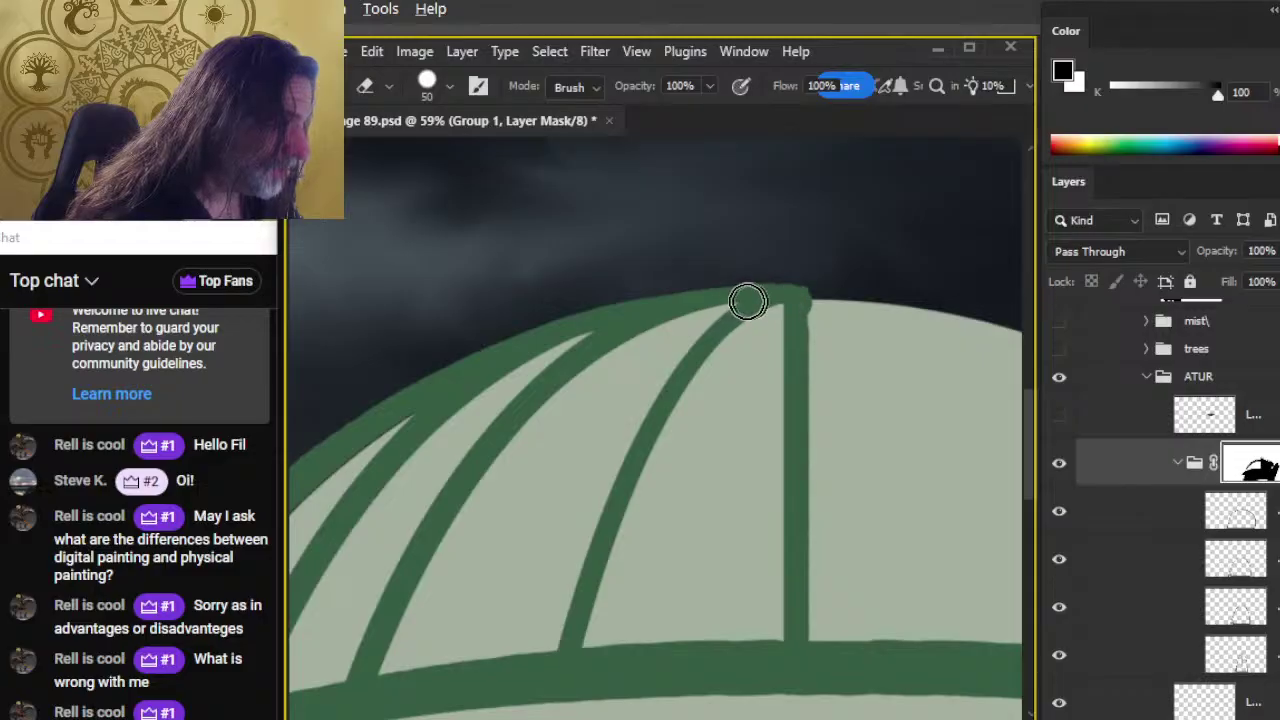
left_click_drag(748, 297, 770, 301)
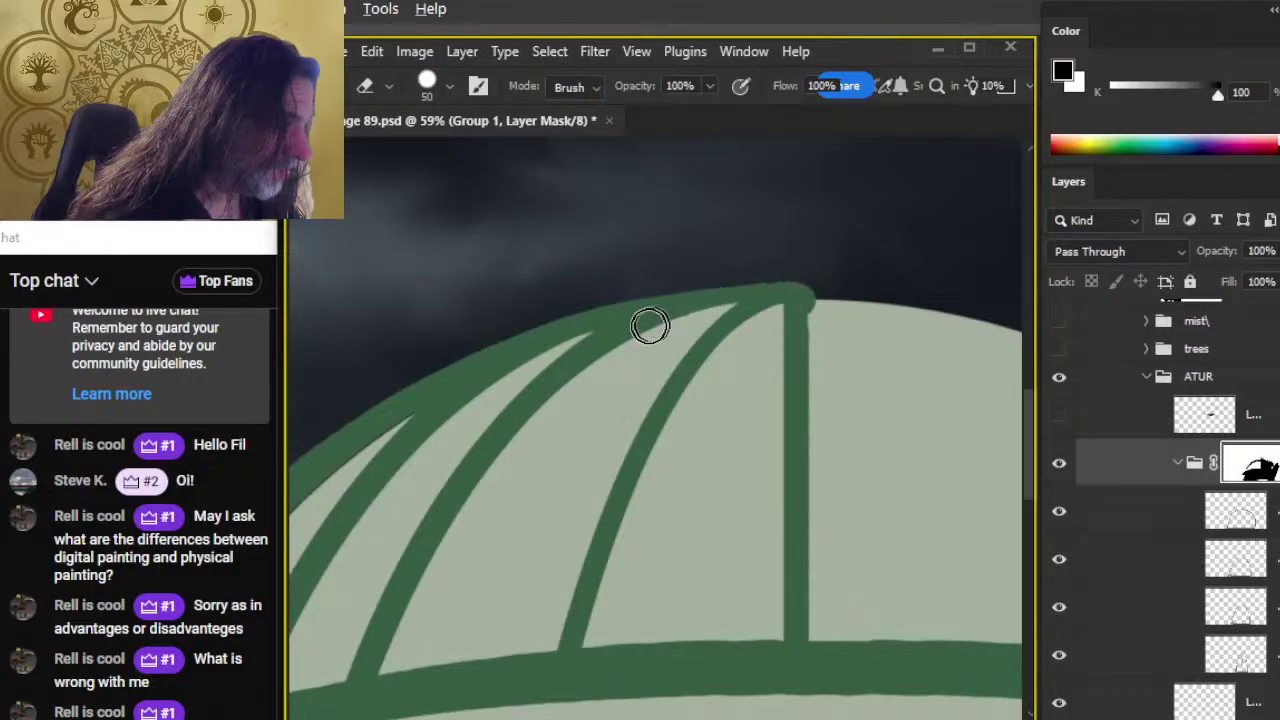
left_click_drag(670, 310, 777, 301)
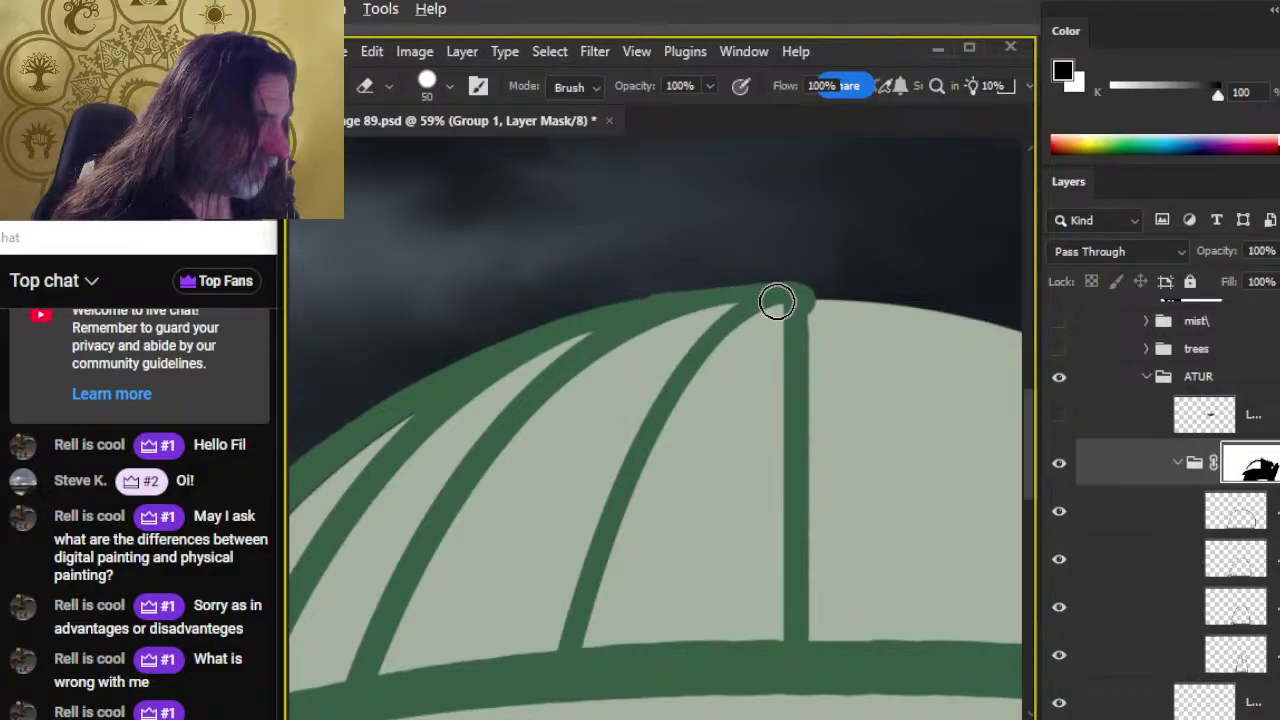
key("b")
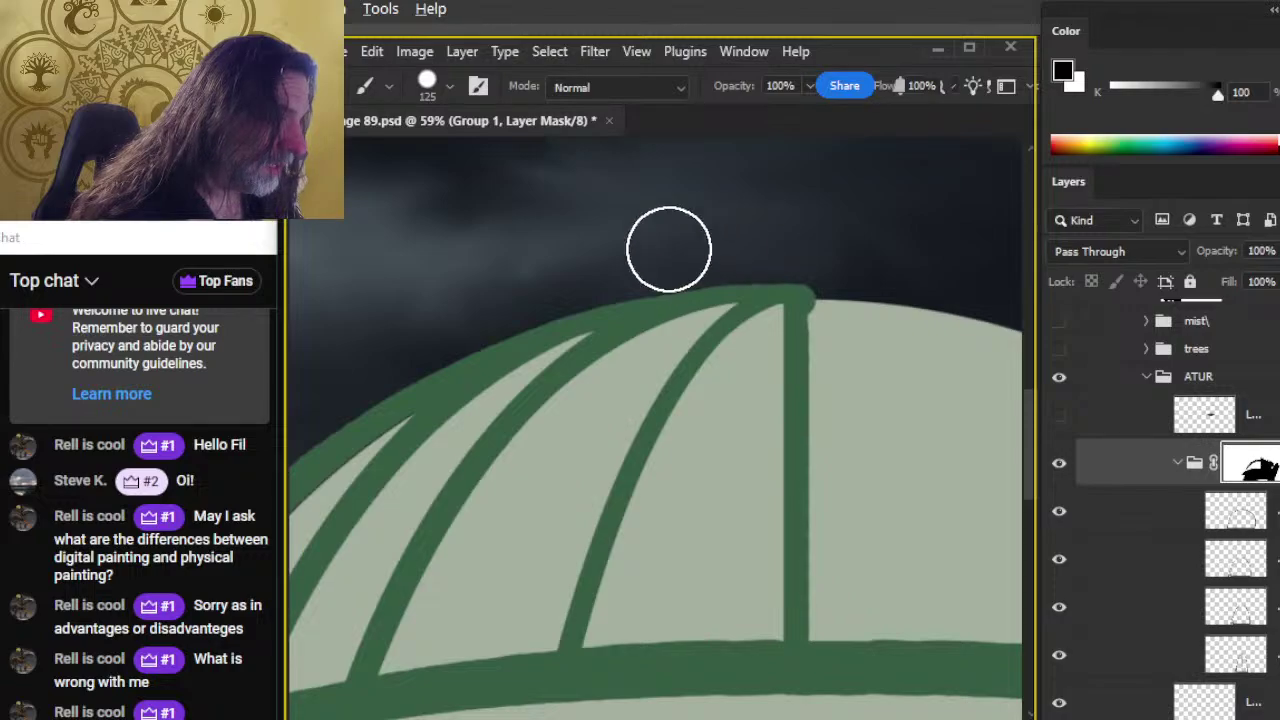
Step: Widen the frame's lower-left arc next to the mountain with the eraser, and smooth its outer edge with the brush on Group 1's mask
key("e")
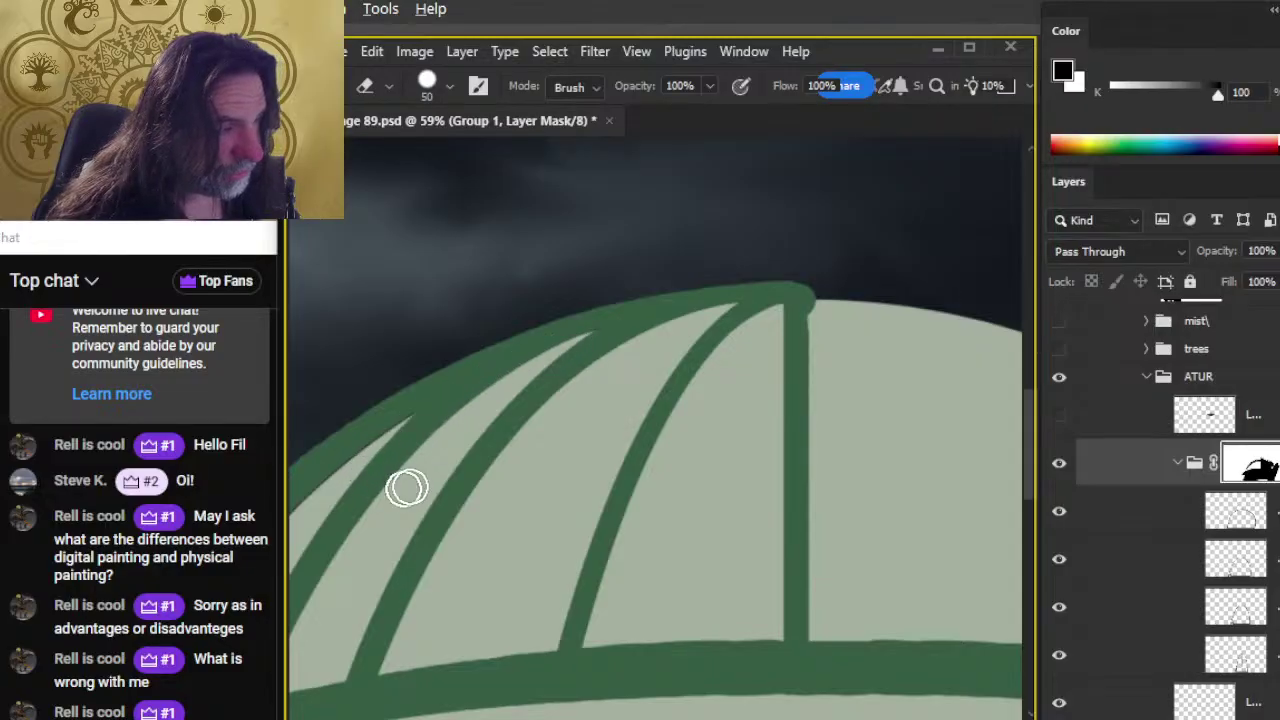
left_click_drag(406, 489, 592, 368)
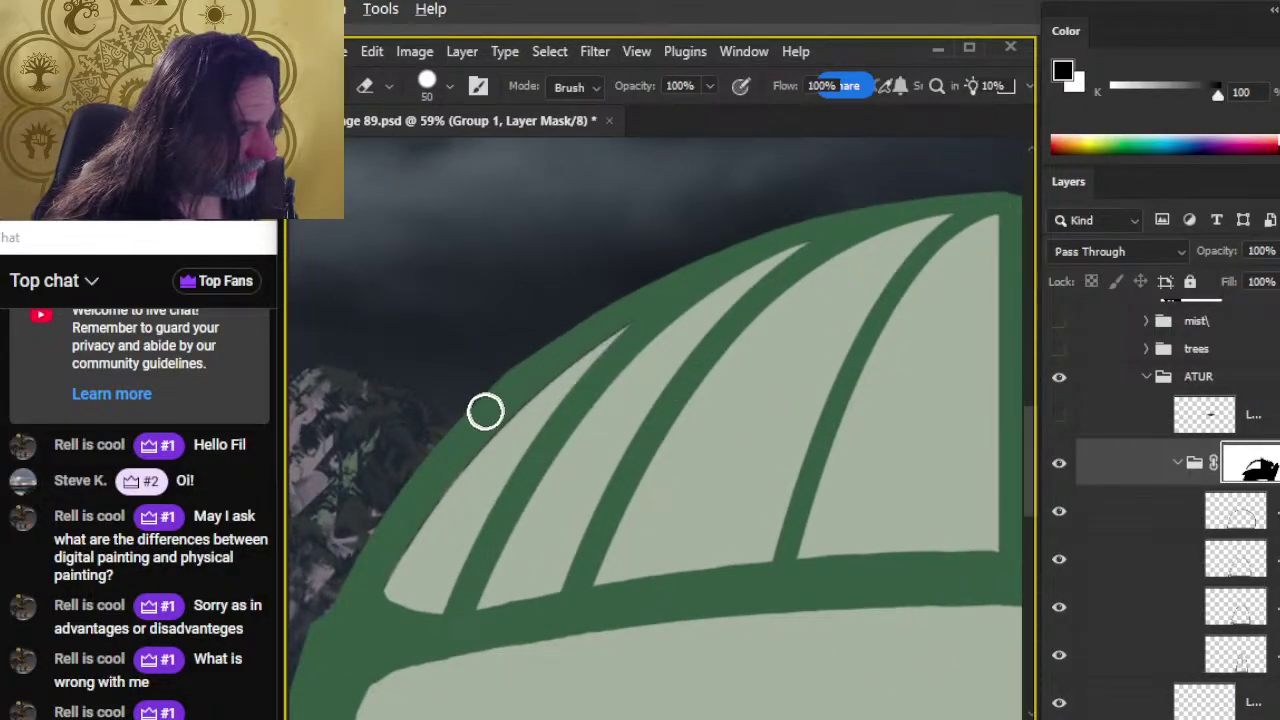
key("b")
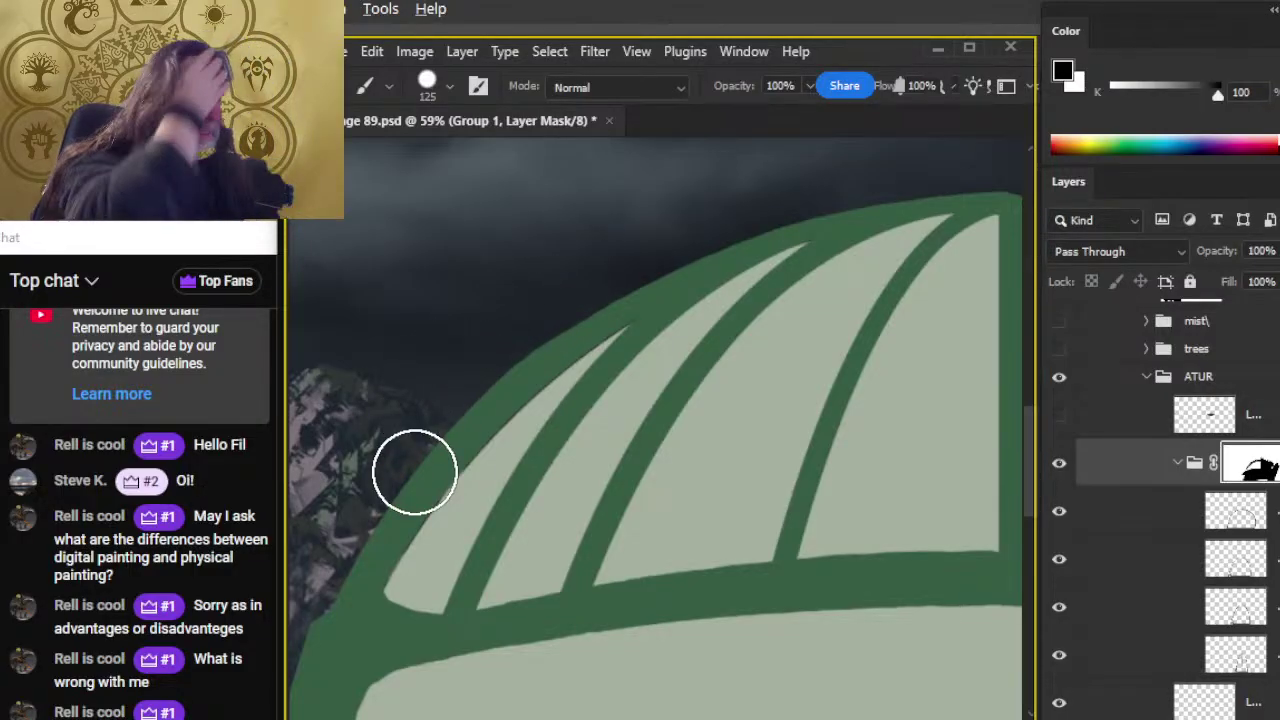
Step: Collapse Group 1, select Layer 216 beneath it, and toggle that layer's visibility to check what it contributes to the dome
left_click(1177, 462)
left_click(1112, 512)
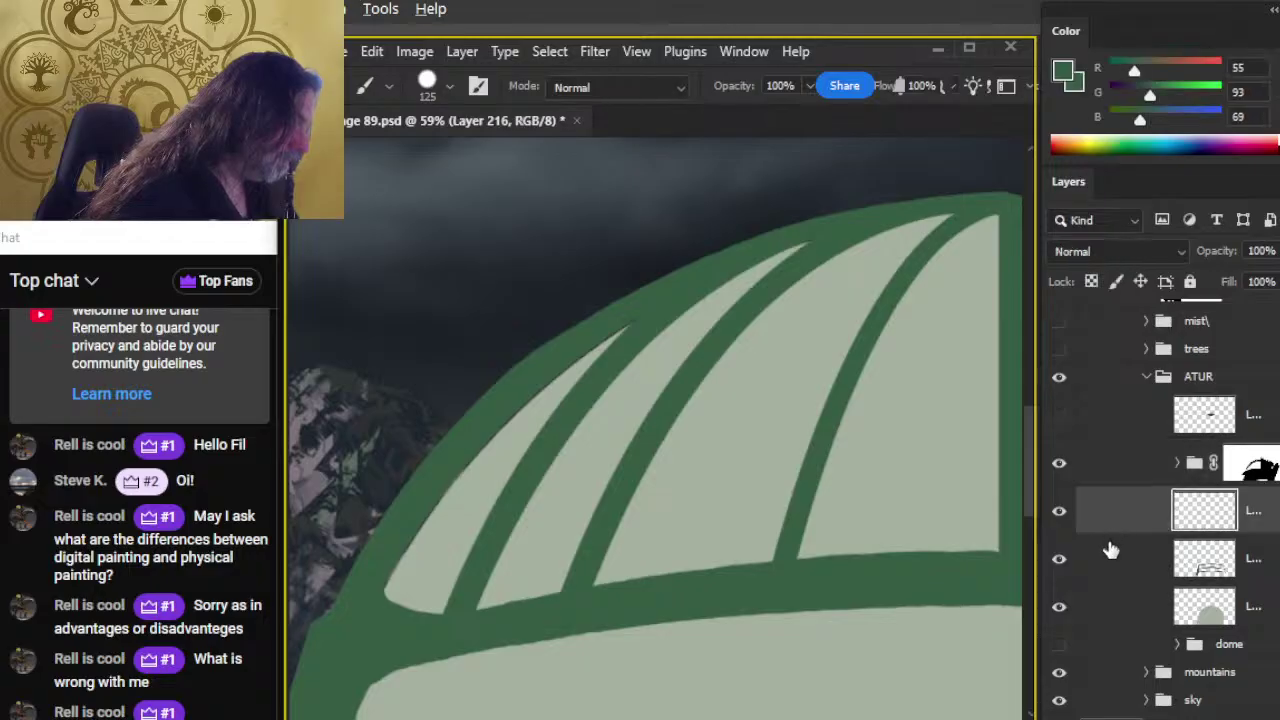
left_click(1059, 513)
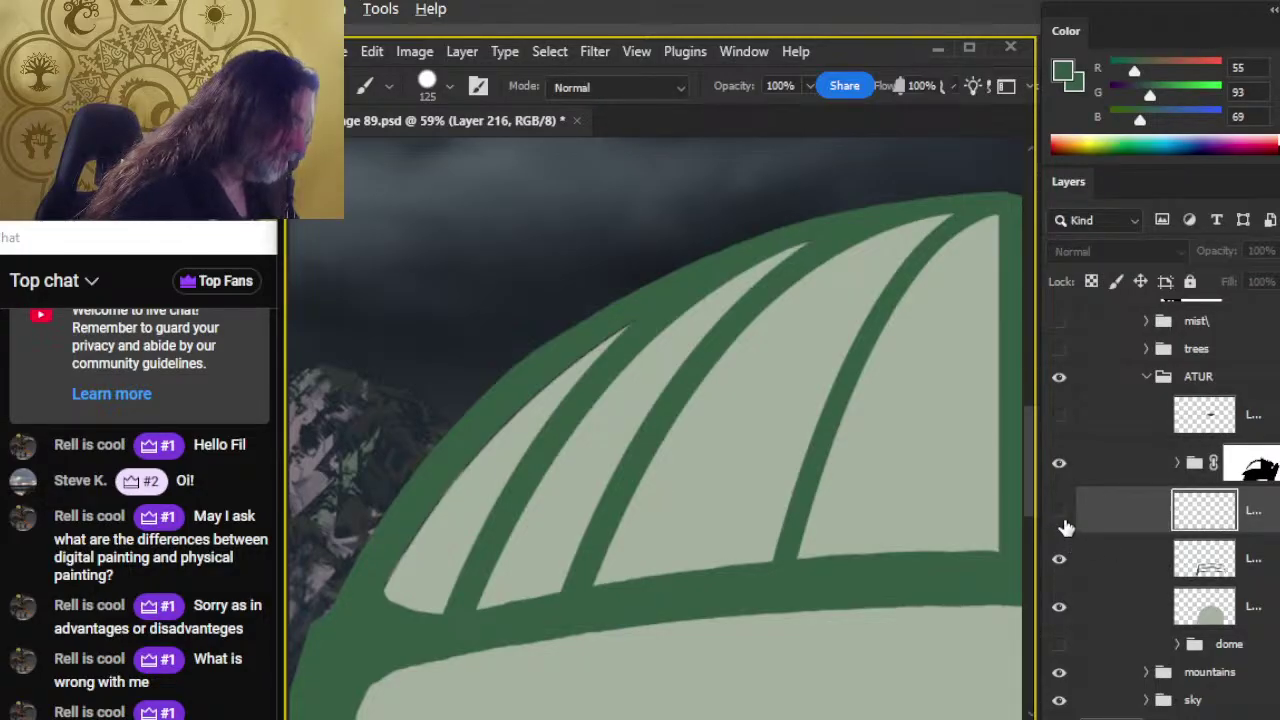
left_click(1062, 513)
left_click(1058, 430)
left_click(1059, 438)
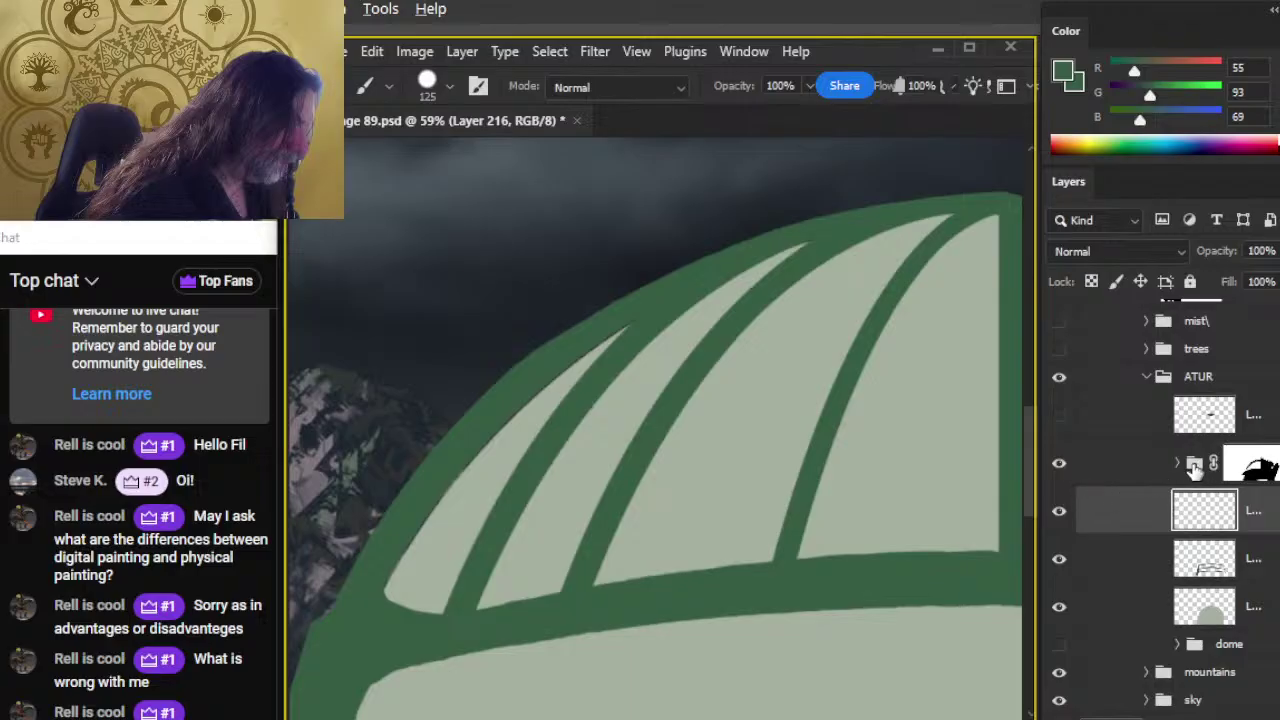
Step: Check Layer 220 inside Group 1, collapse the group, and select the whole group with the Move tool to review the dome
left_click(1177, 464)
left_click(1100, 517)
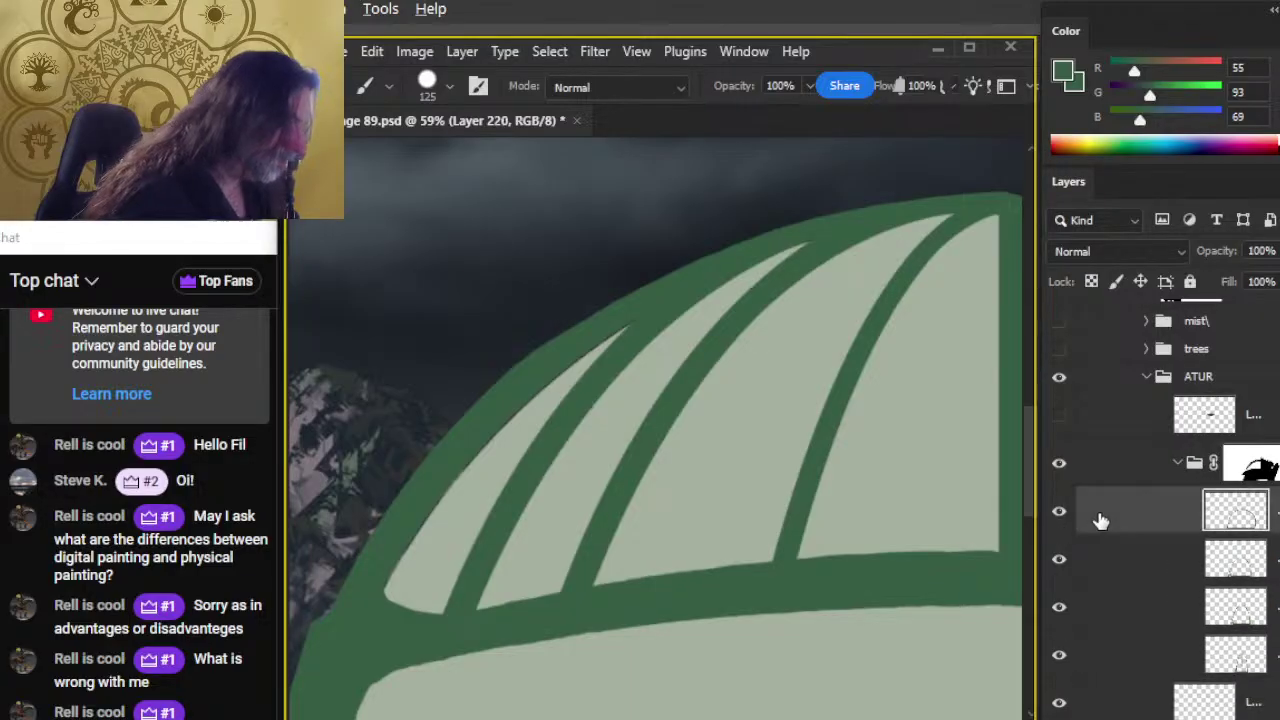
key("v")
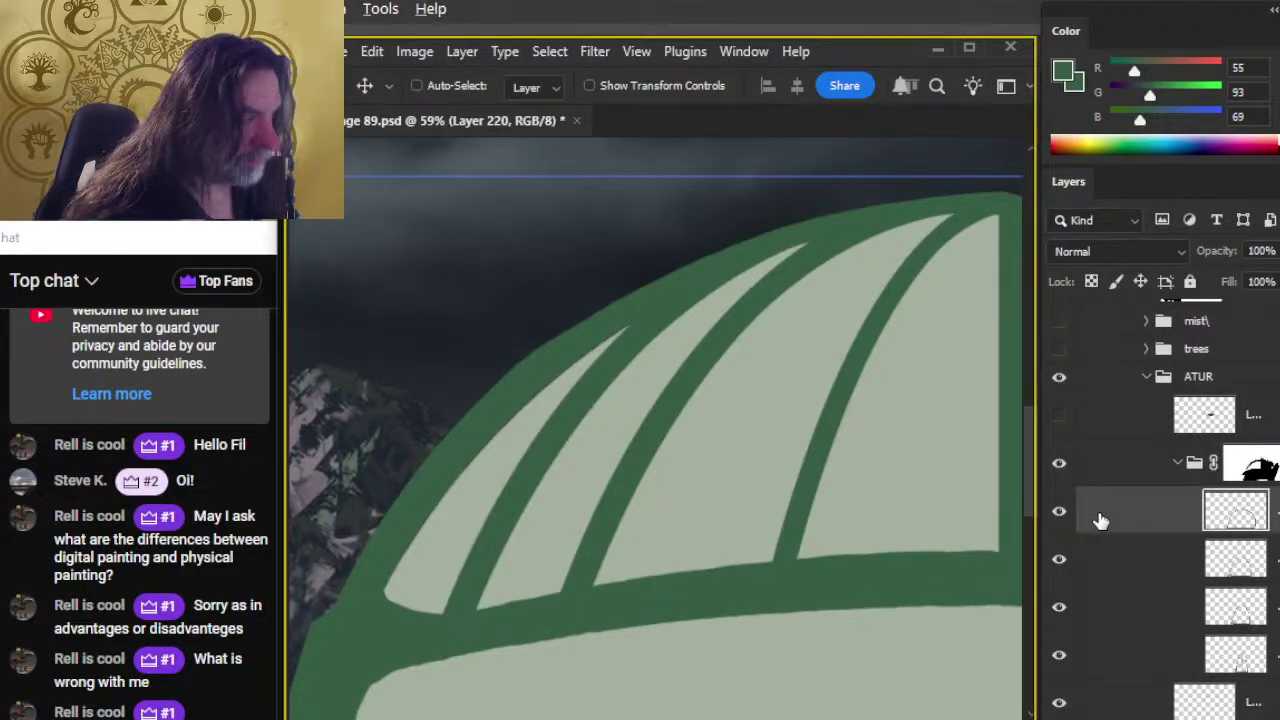
left_click(1179, 464)
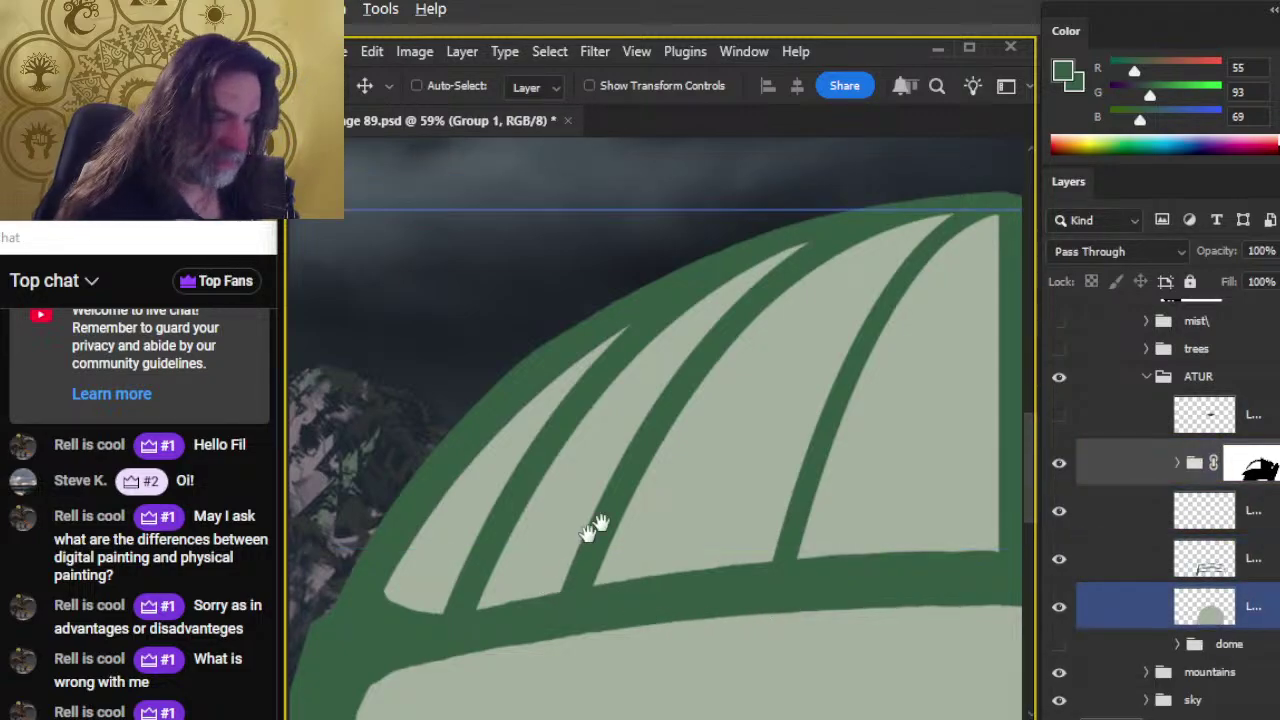
left_click_drag(594, 528, 656, 480)
key("z")
left_click_drag(838, 498, 545, 450)
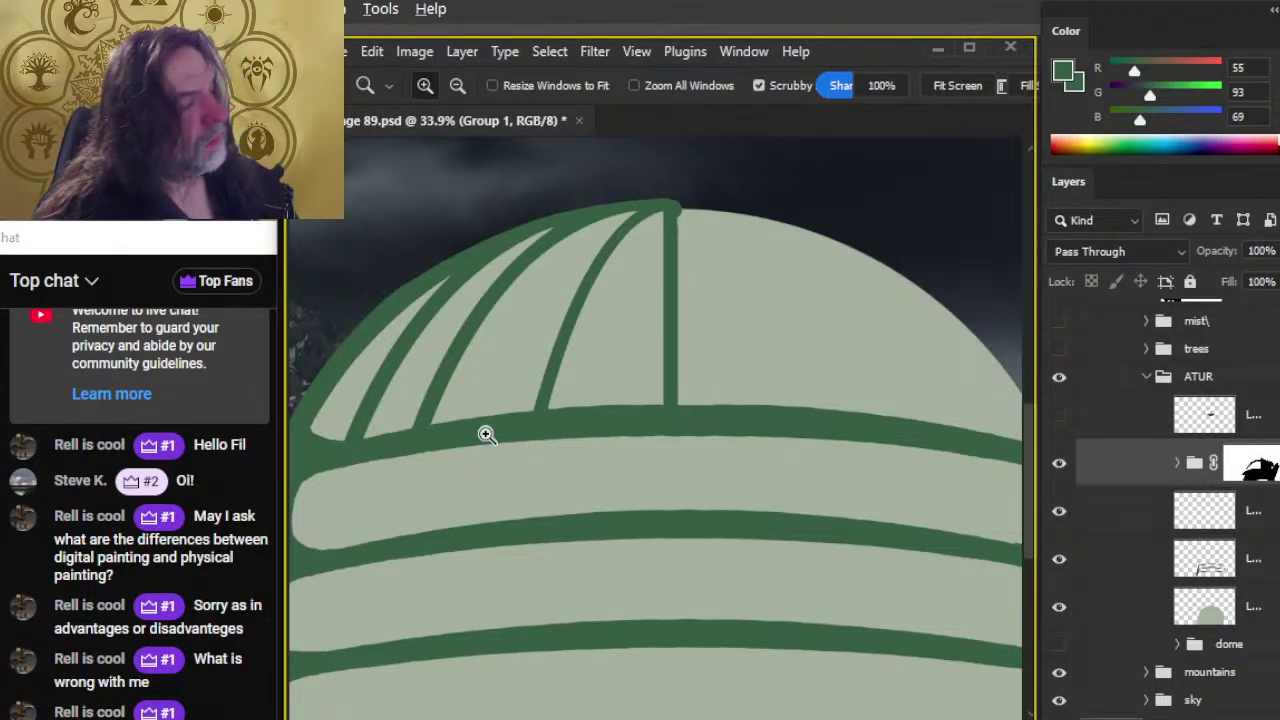
Step: Refine the outer edge of the frame's upper-left arc on Group 1's layer mask, alternating the eraser and the brush
key("e")
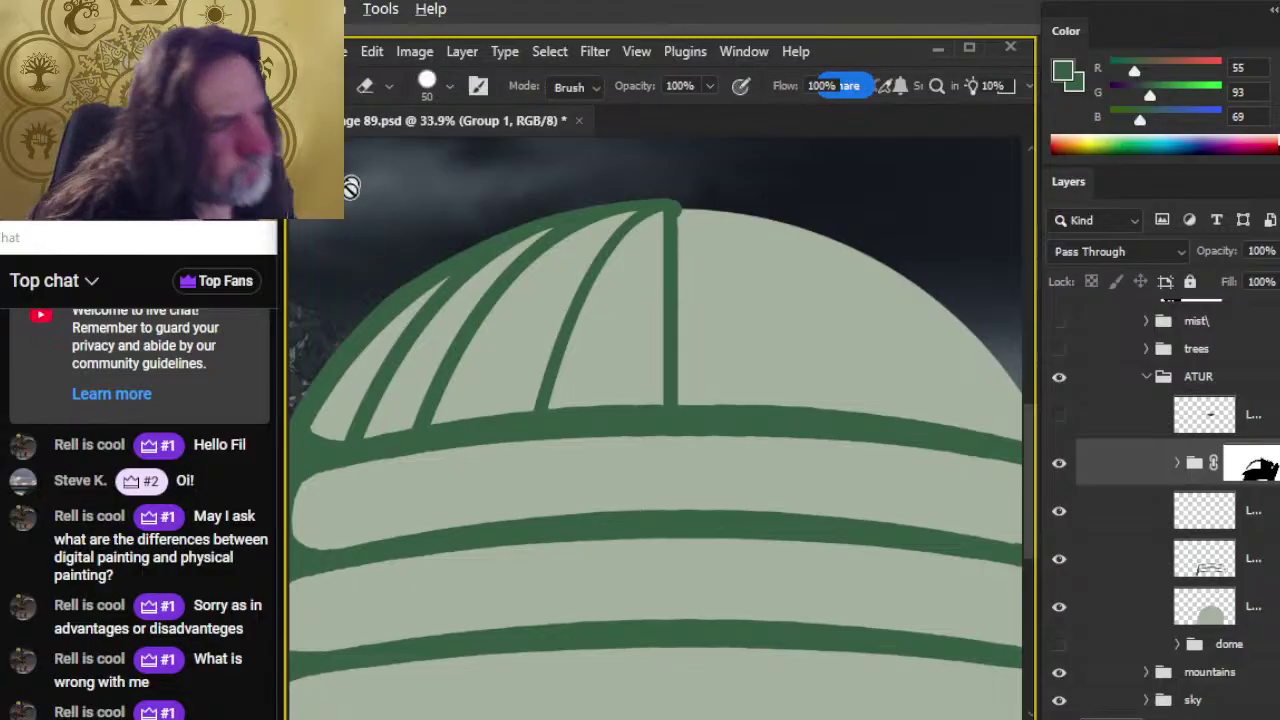
left_click(1250, 465)
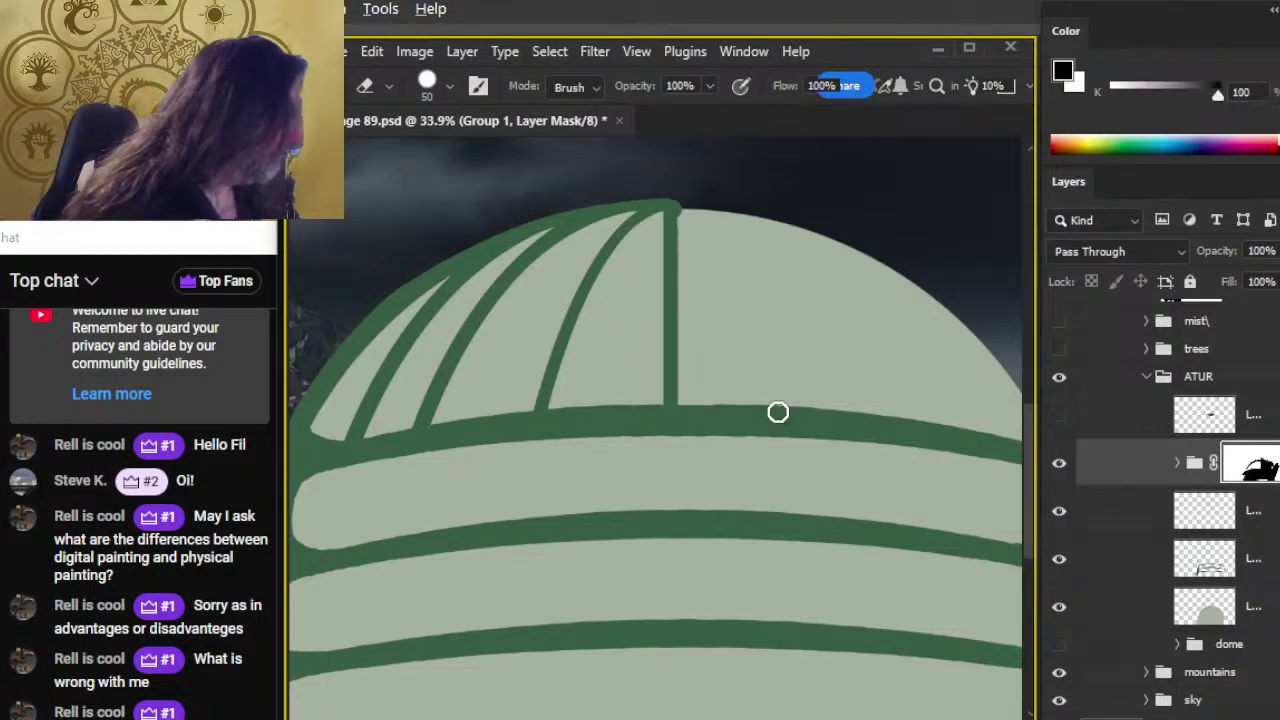
key("b")
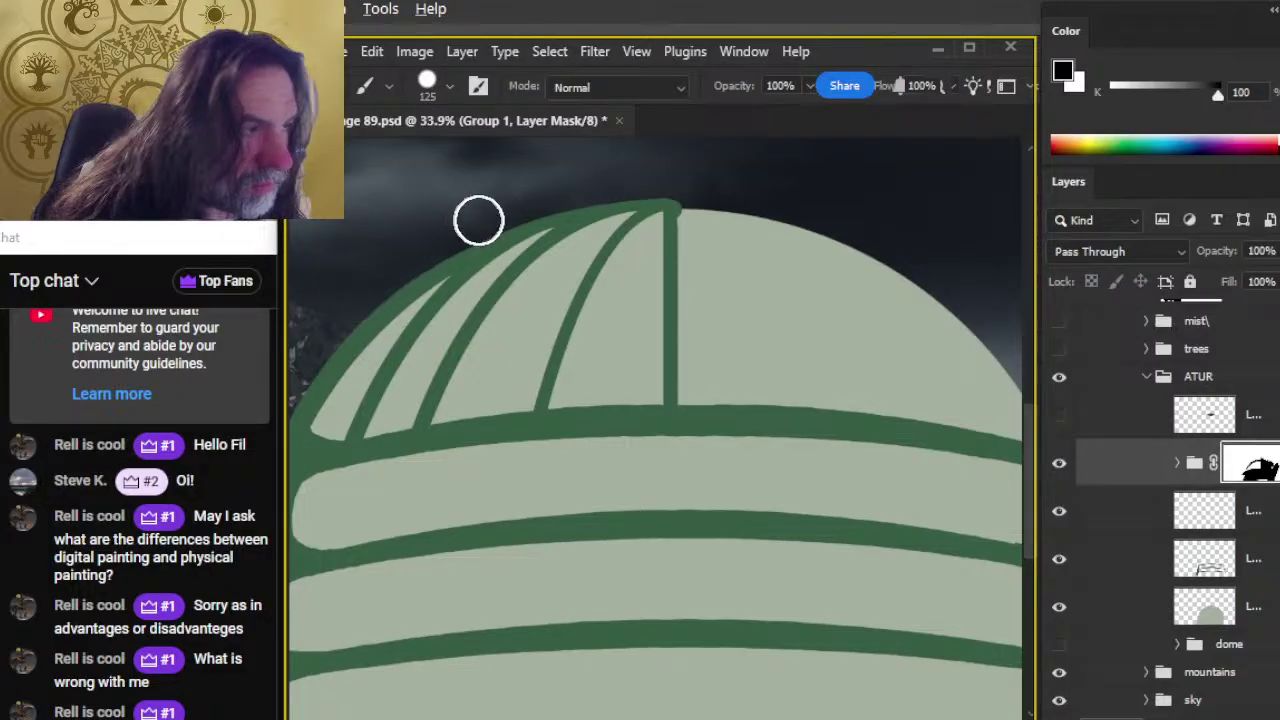
key("e")
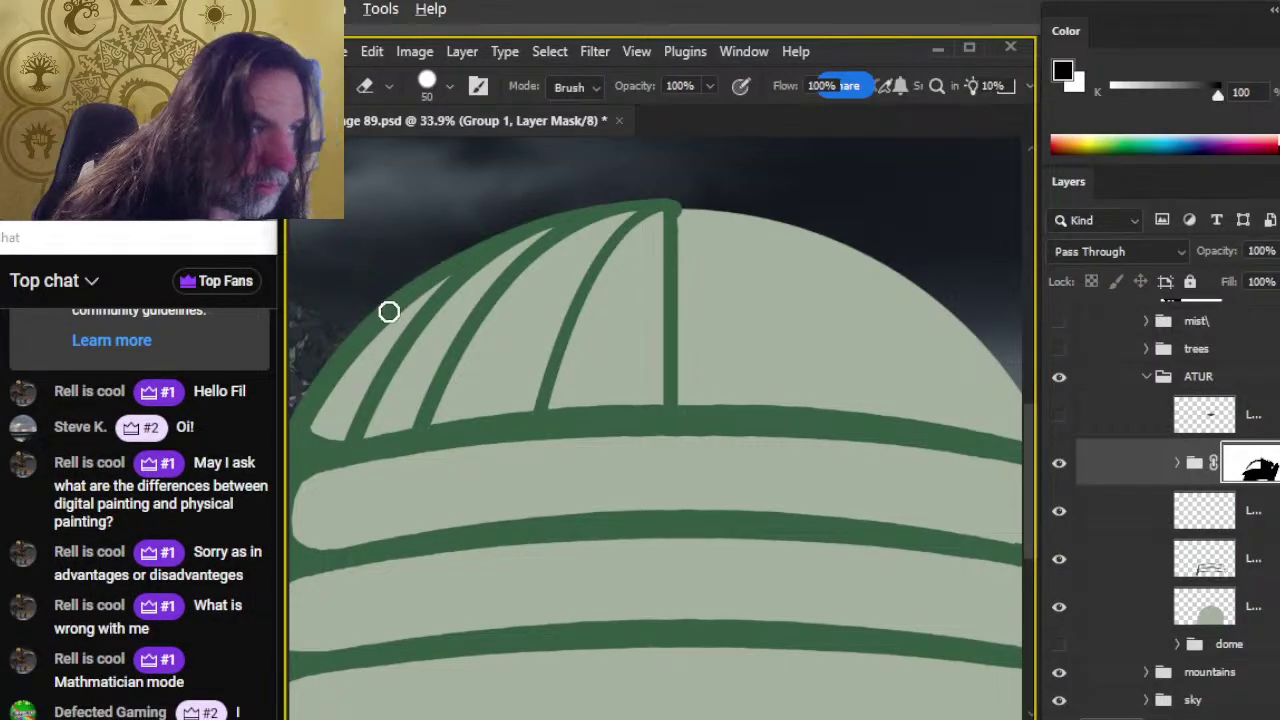
Step: Expand Group 1 and paint black on Layer 220's mask to thin the inner edge of the frame's upper-left arc
key("z")
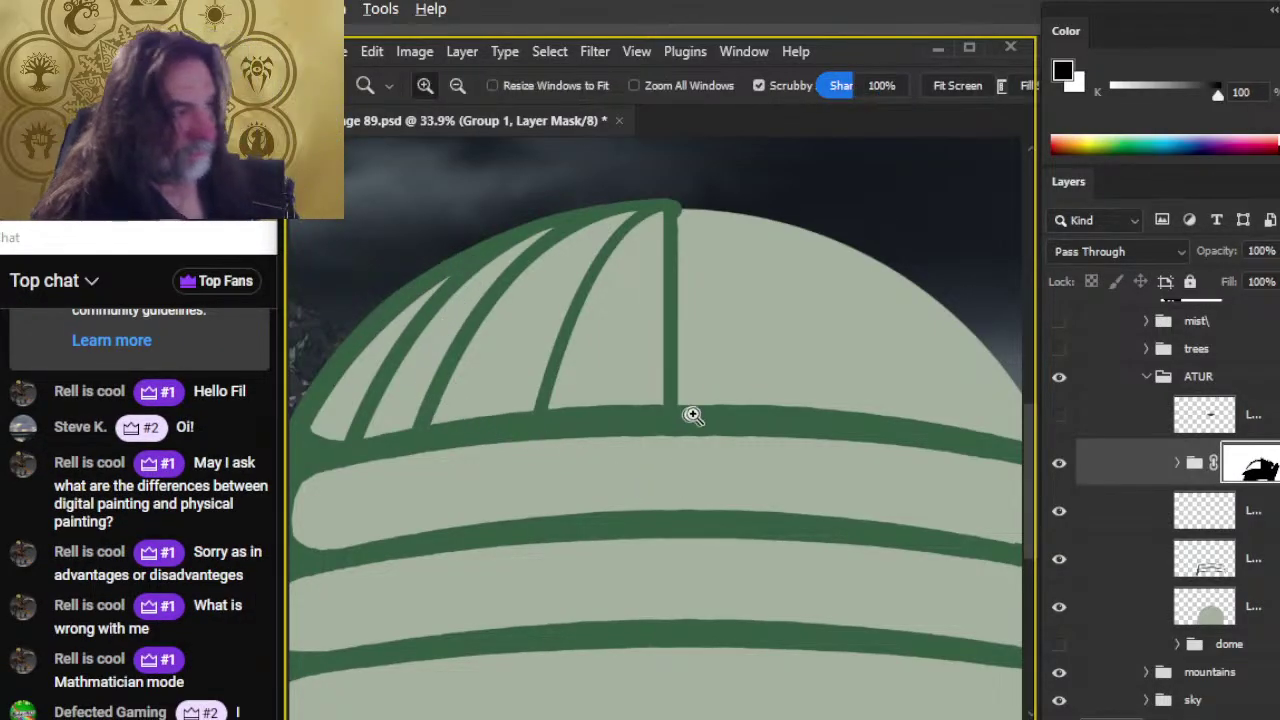
left_click_drag(691, 414, 617, 434)
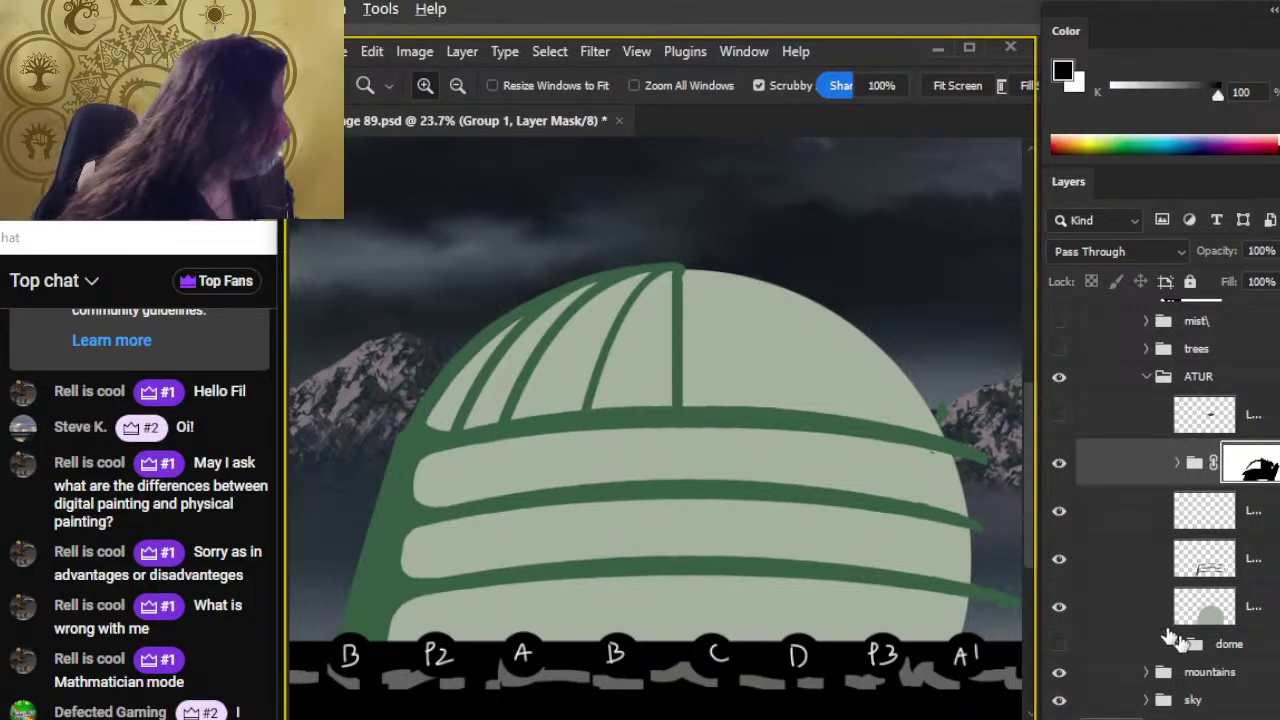
left_click(1173, 474)
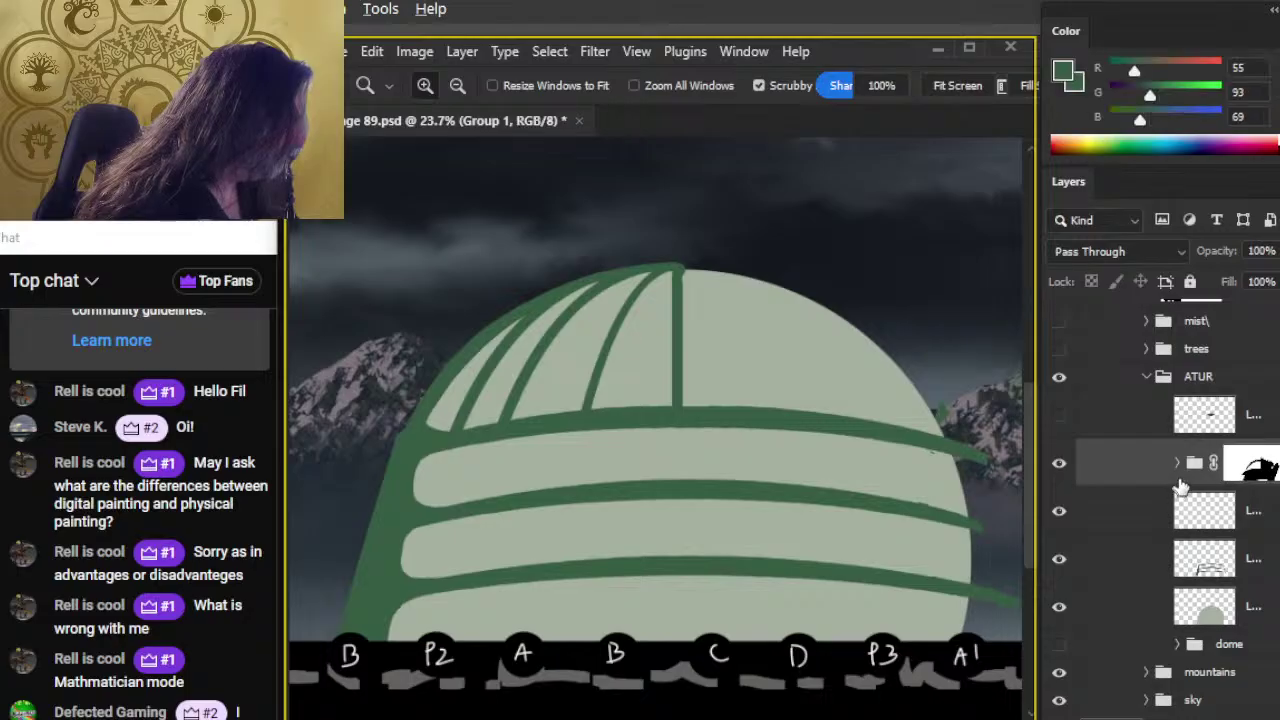
left_click(1177, 464)
left_click(1160, 522)
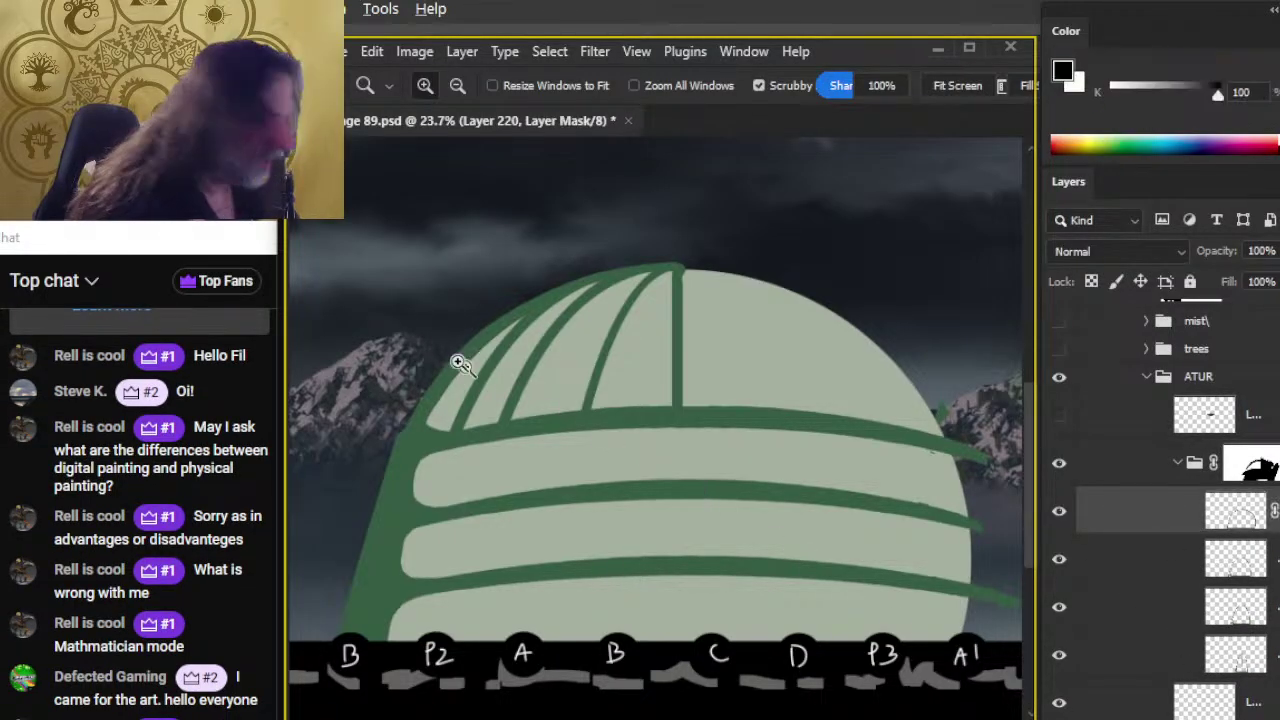
key("b")
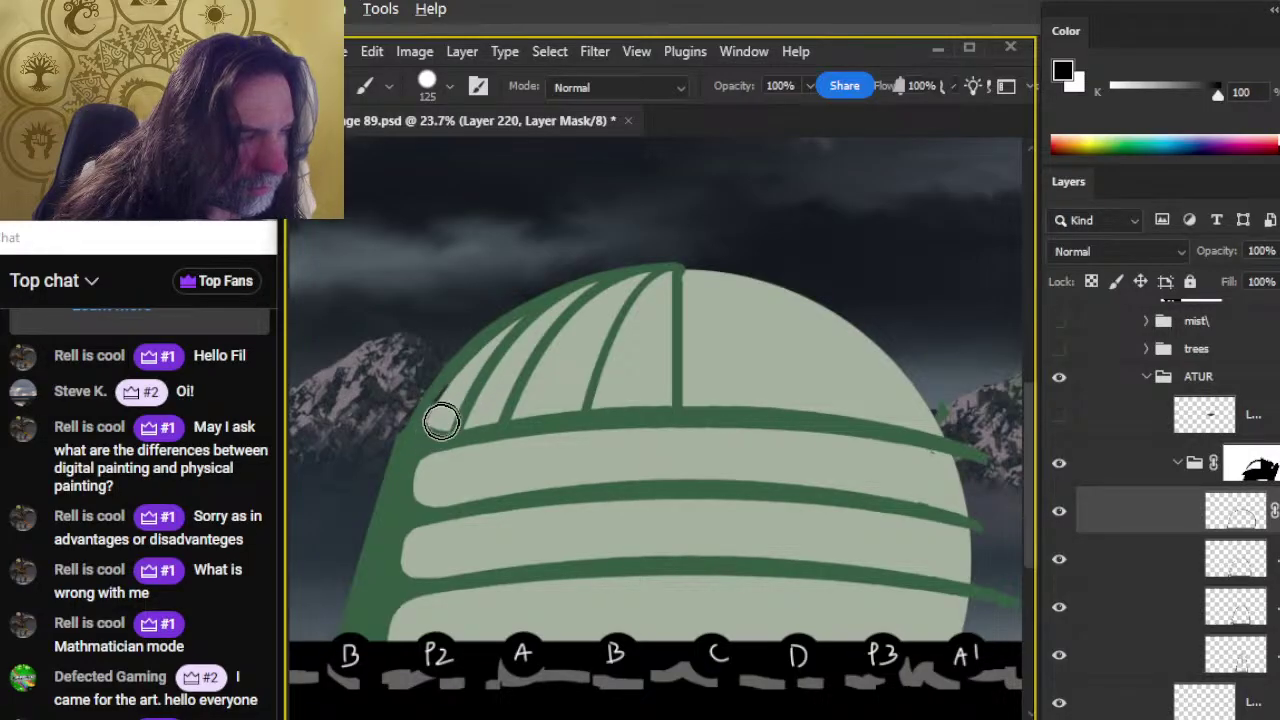
left_click_drag(443, 413, 451, 403)
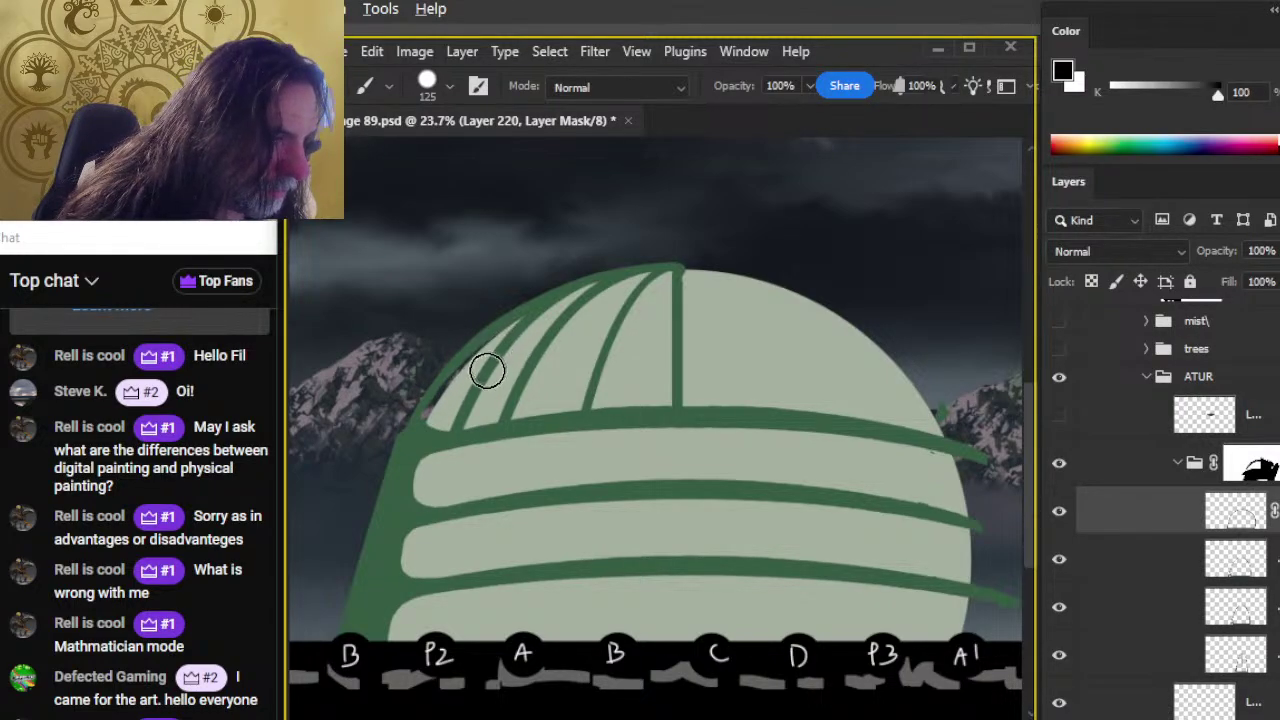
key("e")
key("b")
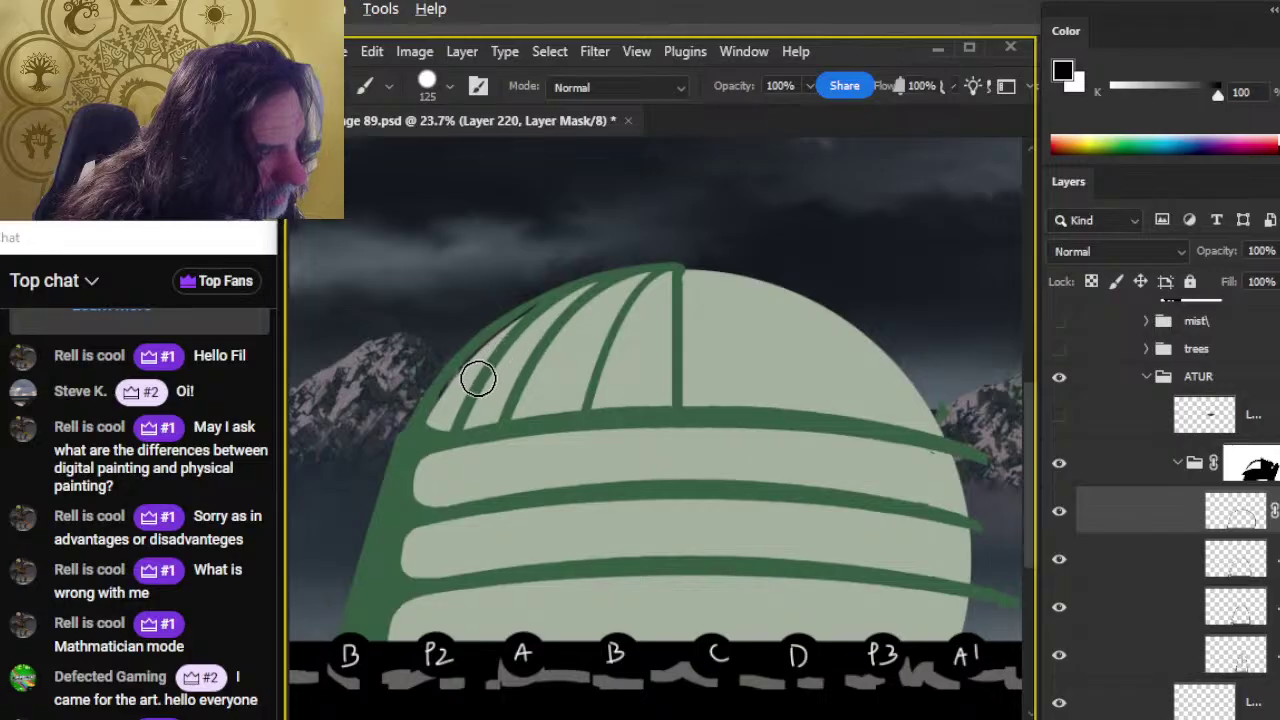
left_click_drag(497, 361, 443, 414)
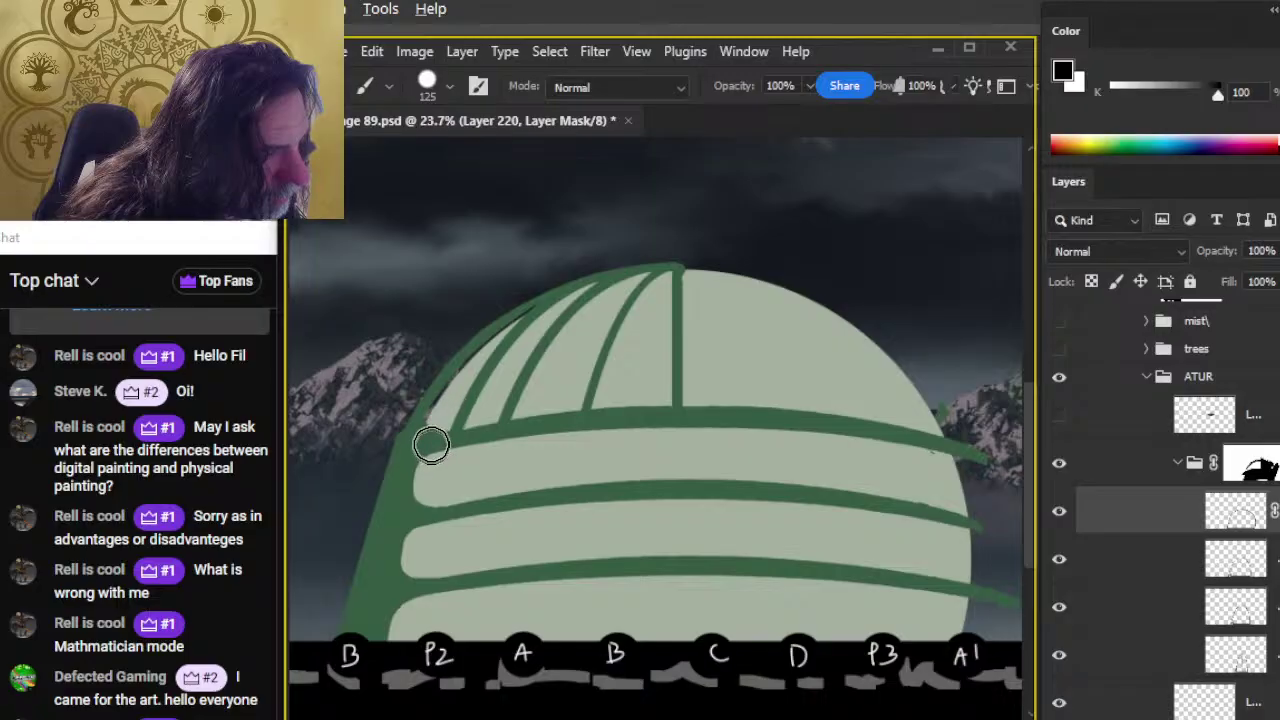
left_click_drag(428, 443, 500, 356)
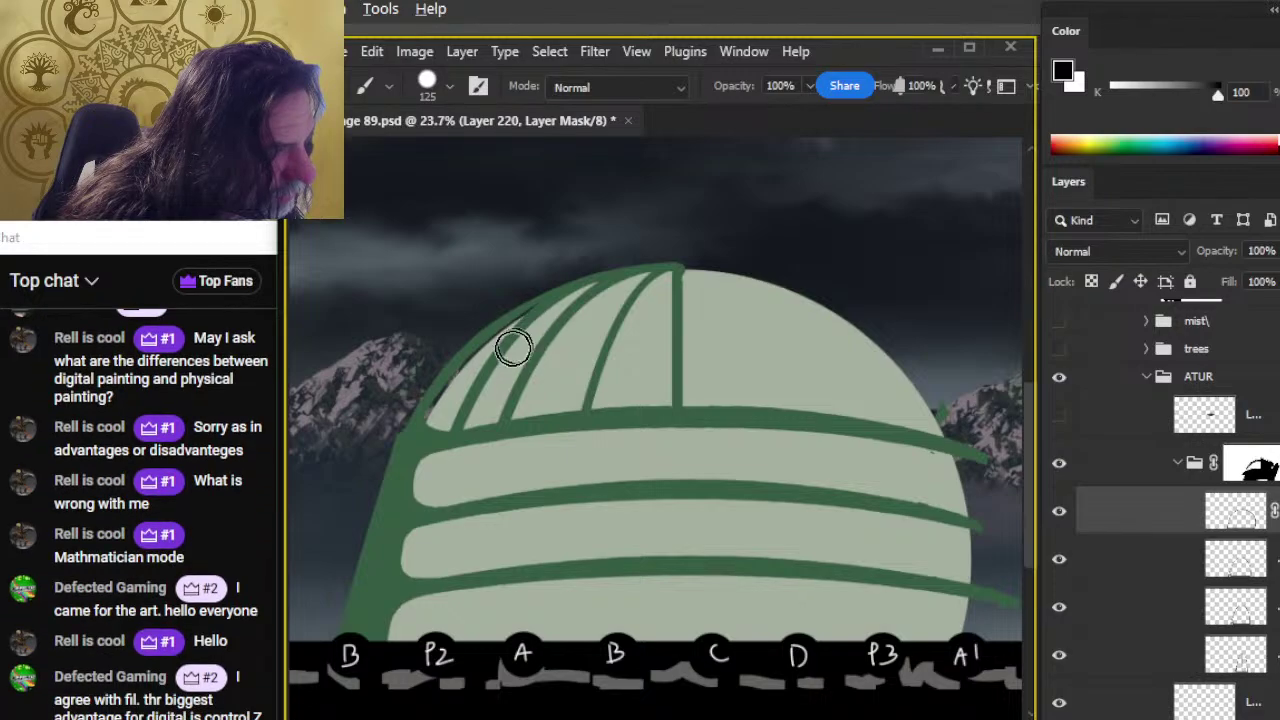
key("e")
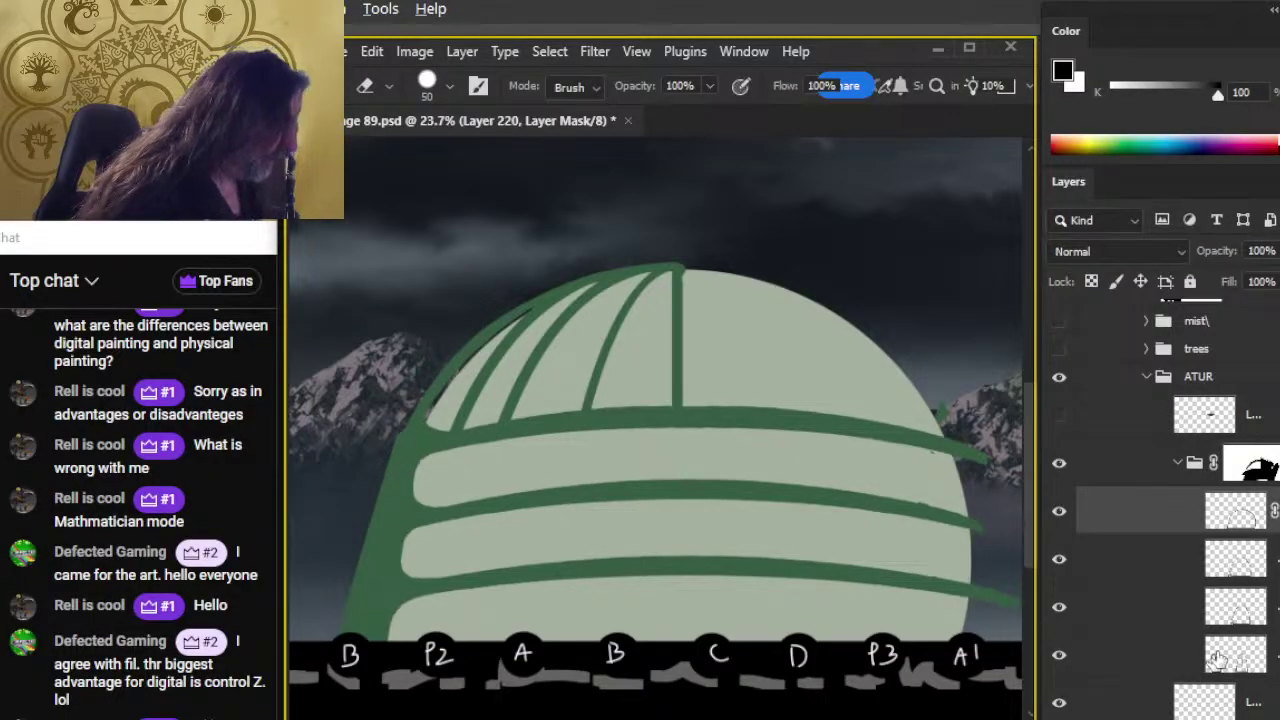
Step: Fill the gap between the dome and the thinned left arc on Layer 215, using the dome's sampled pale green
scroll(1210, 655, "down", 5)
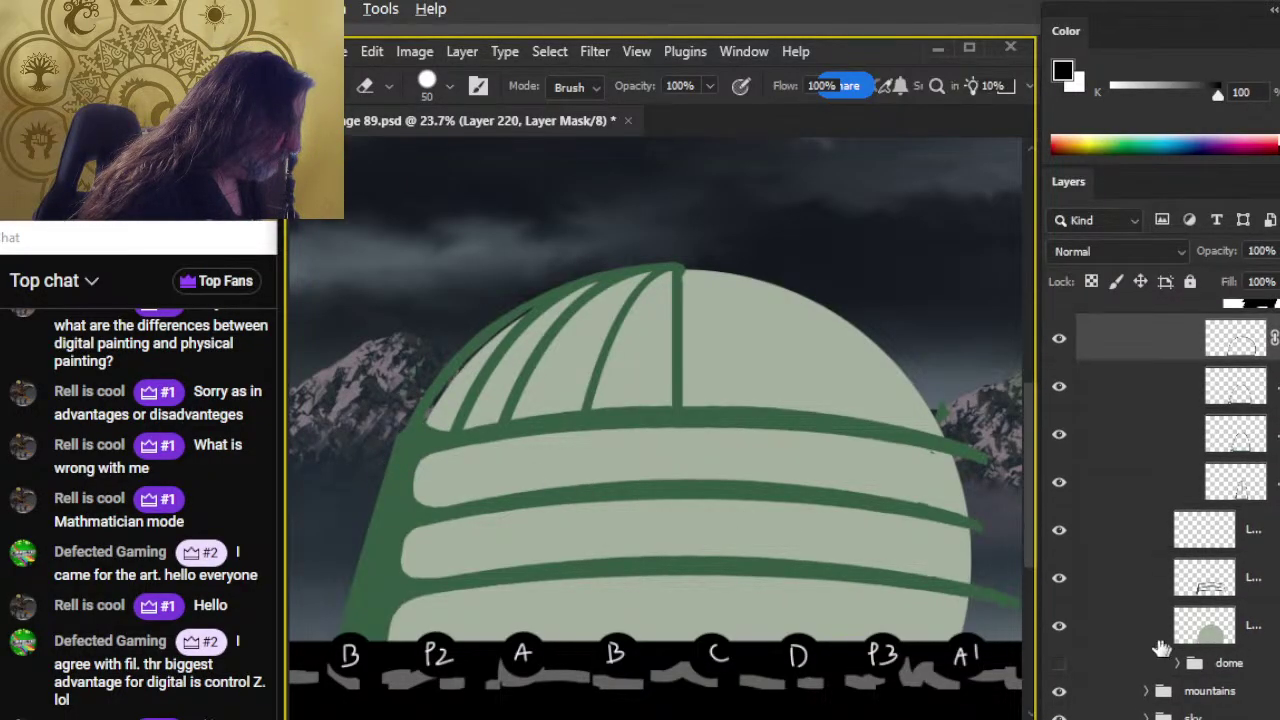
left_click(1143, 630)
key("b")
left_click(712, 392, "alt")
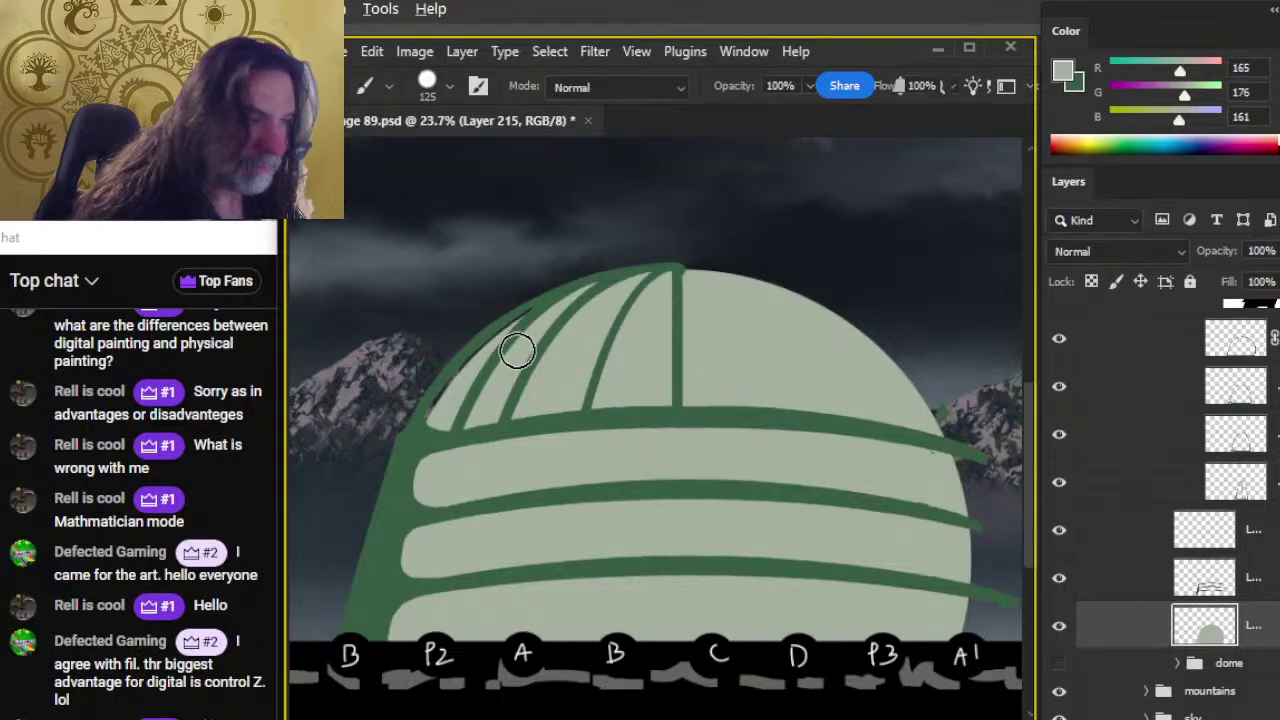
mouse_move(517, 350)
left_mouse_down()
mouse_move(484, 362)
mouse_move(439, 430)
mouse_move(493, 355)
mouse_move(427, 437)
mouse_move(468, 373)
mouse_move(416, 454)
left_mouse_up()
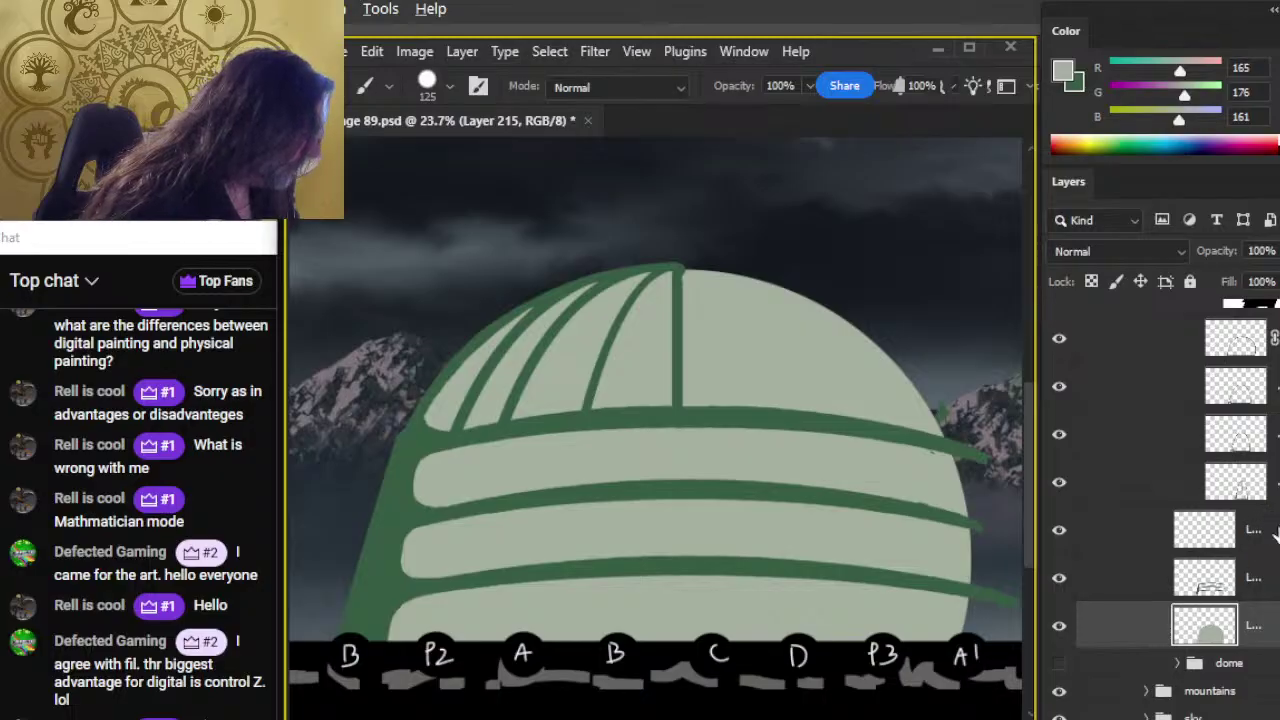
Step: Return to Layer 220's mask and reshape the inner corner of the left arc above the upper horizontal band with eraser and brush
scroll(1160, 500, "up", 1)
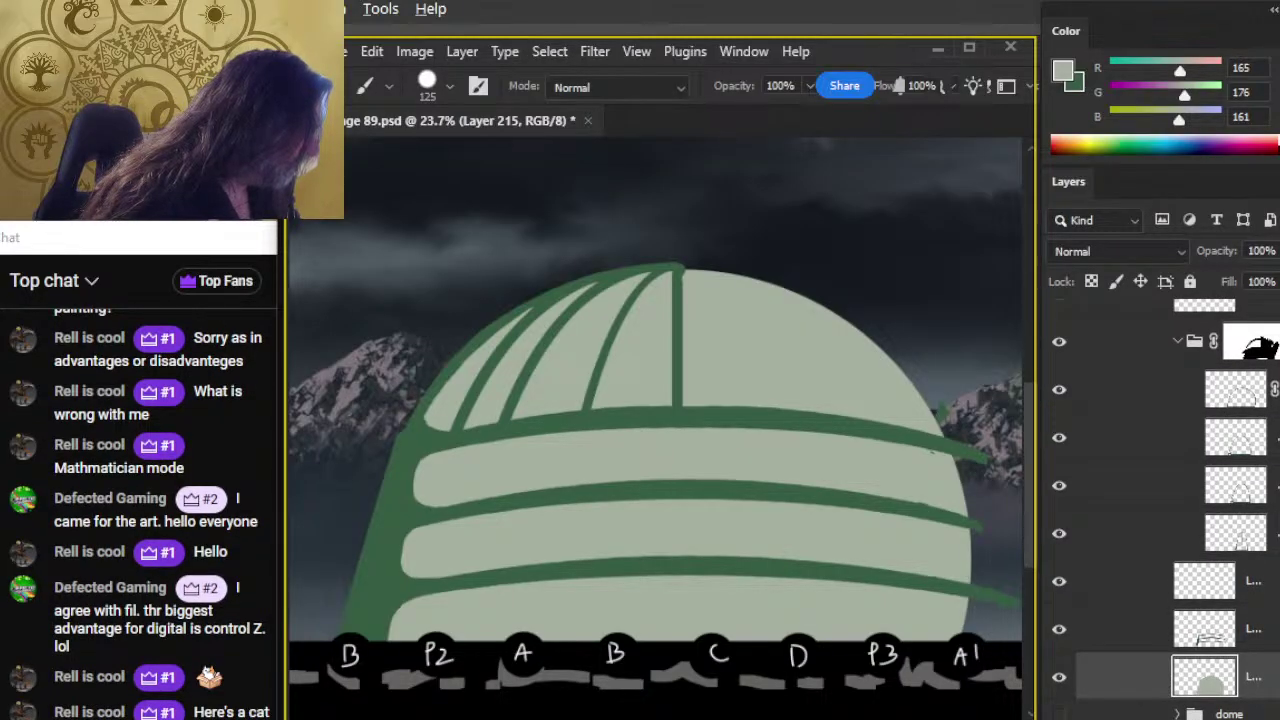
scroll(1160, 500, "up", 5)
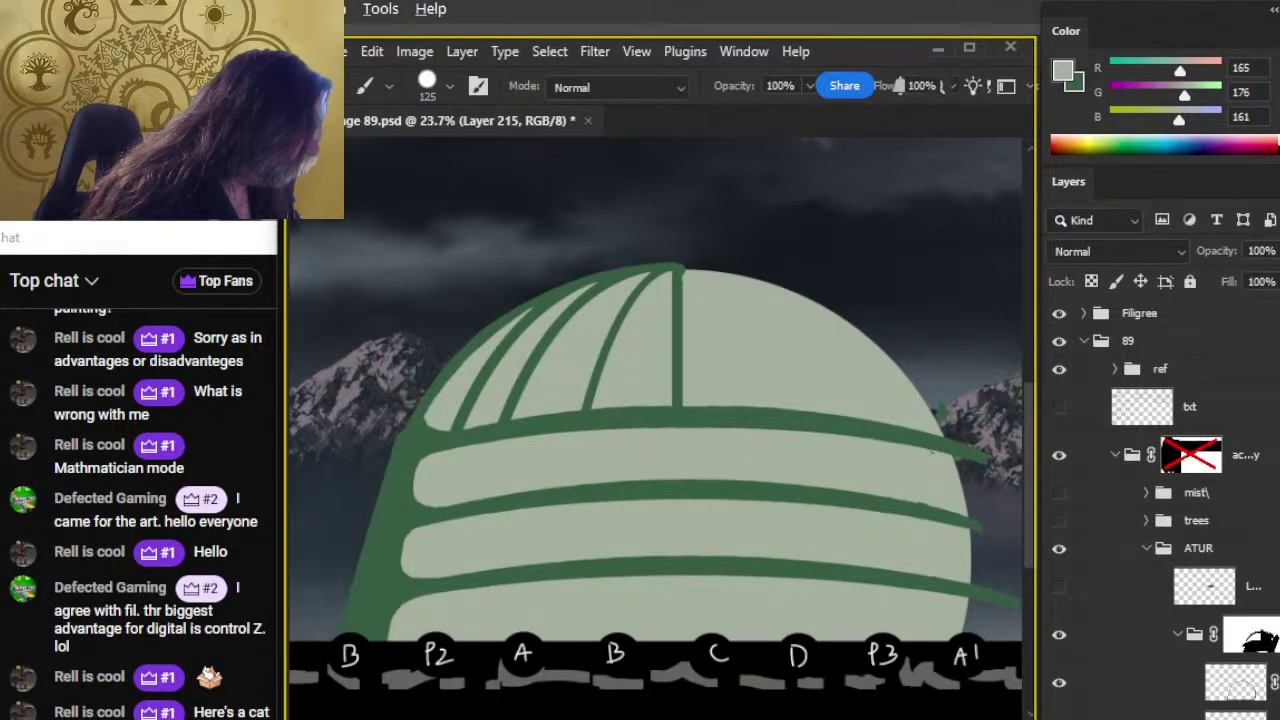
scroll(1277, 568, "down", 3)
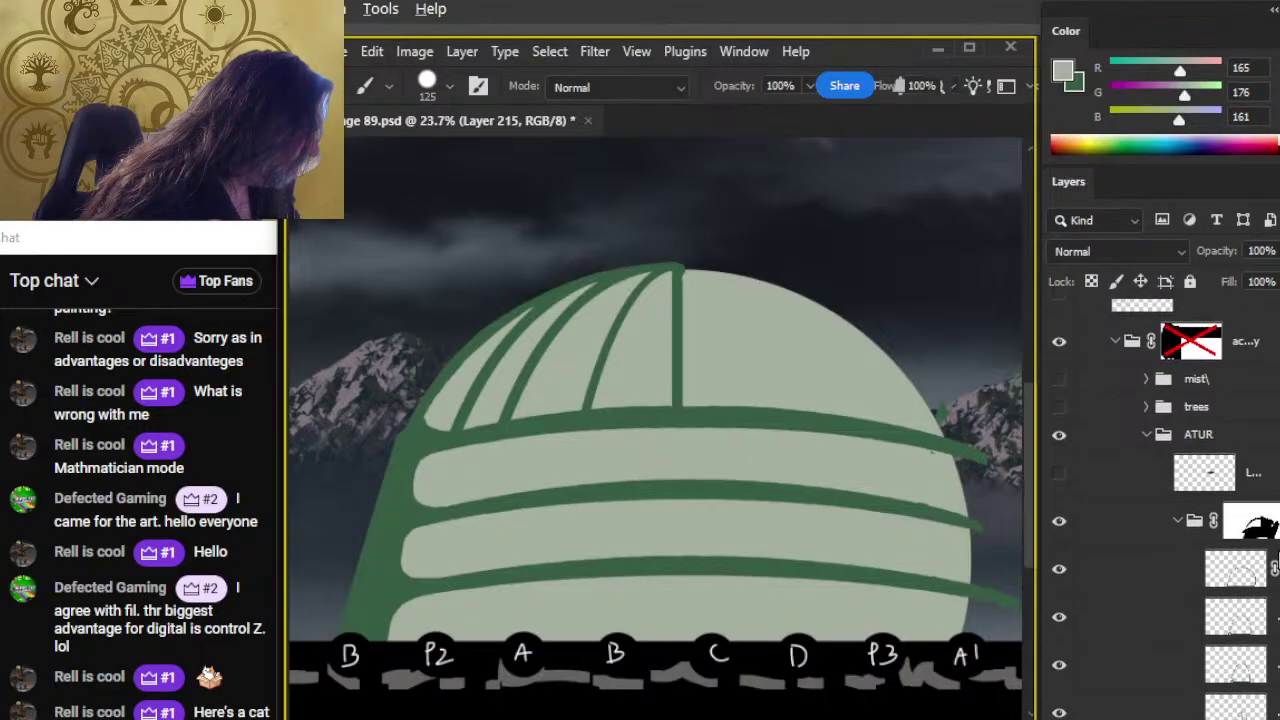
scroll(1277, 568, "up", 1)
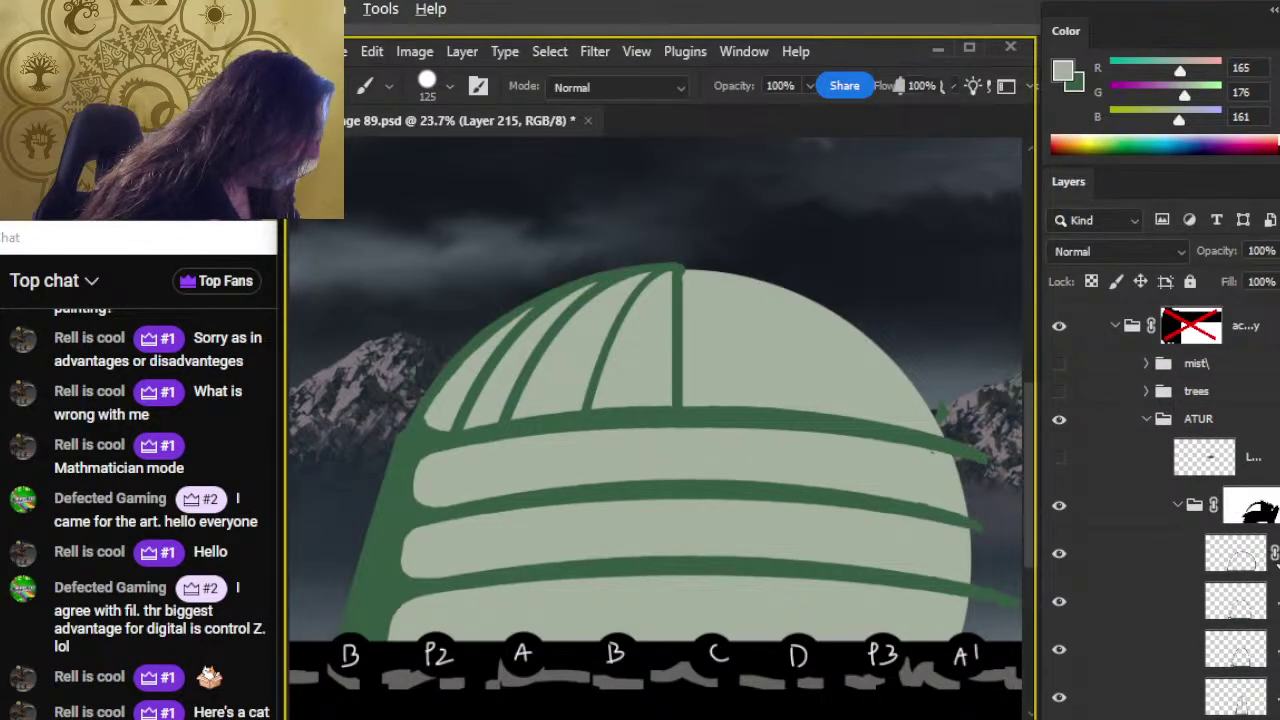
left_click(1276, 567)
left_click(1277, 568)
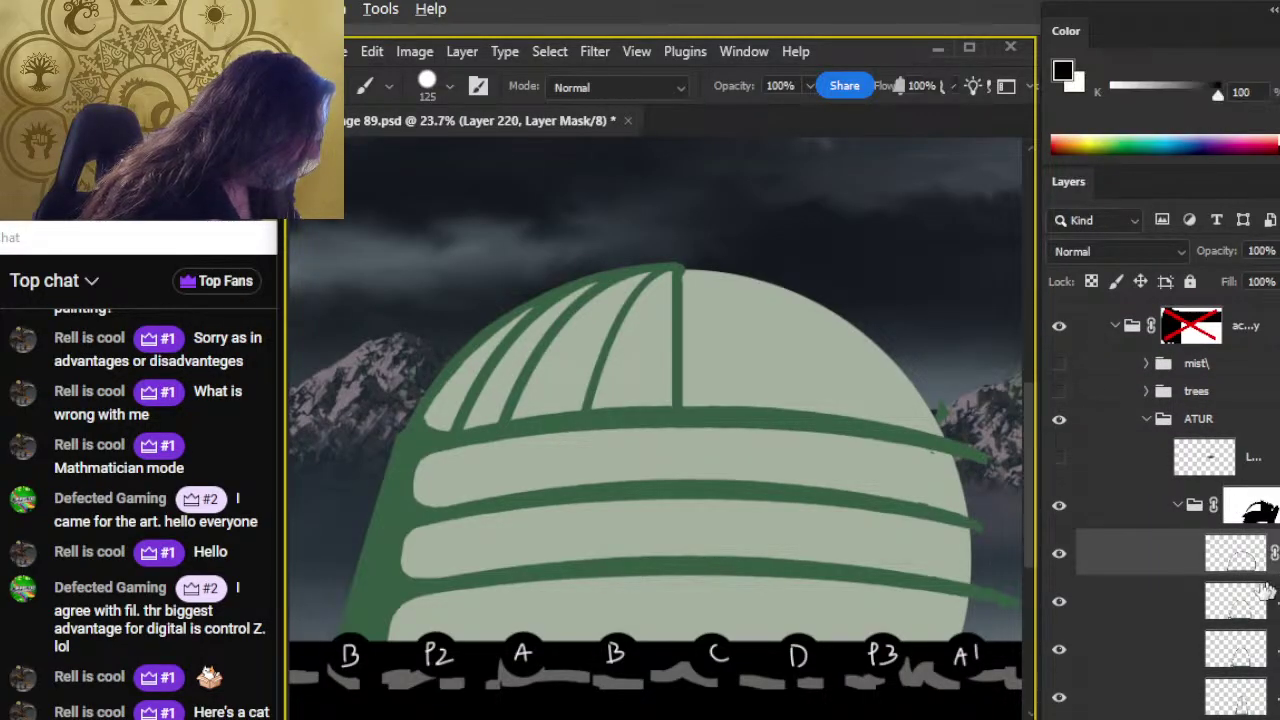
key("e")
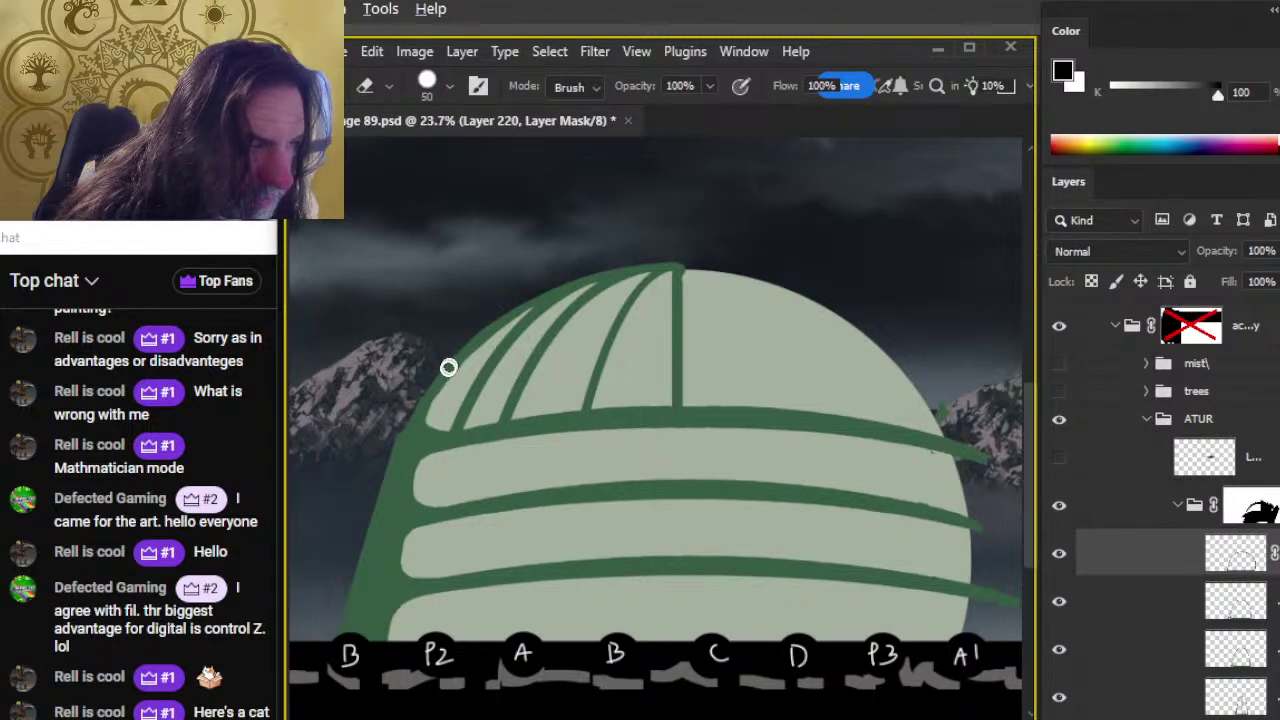
key("b")
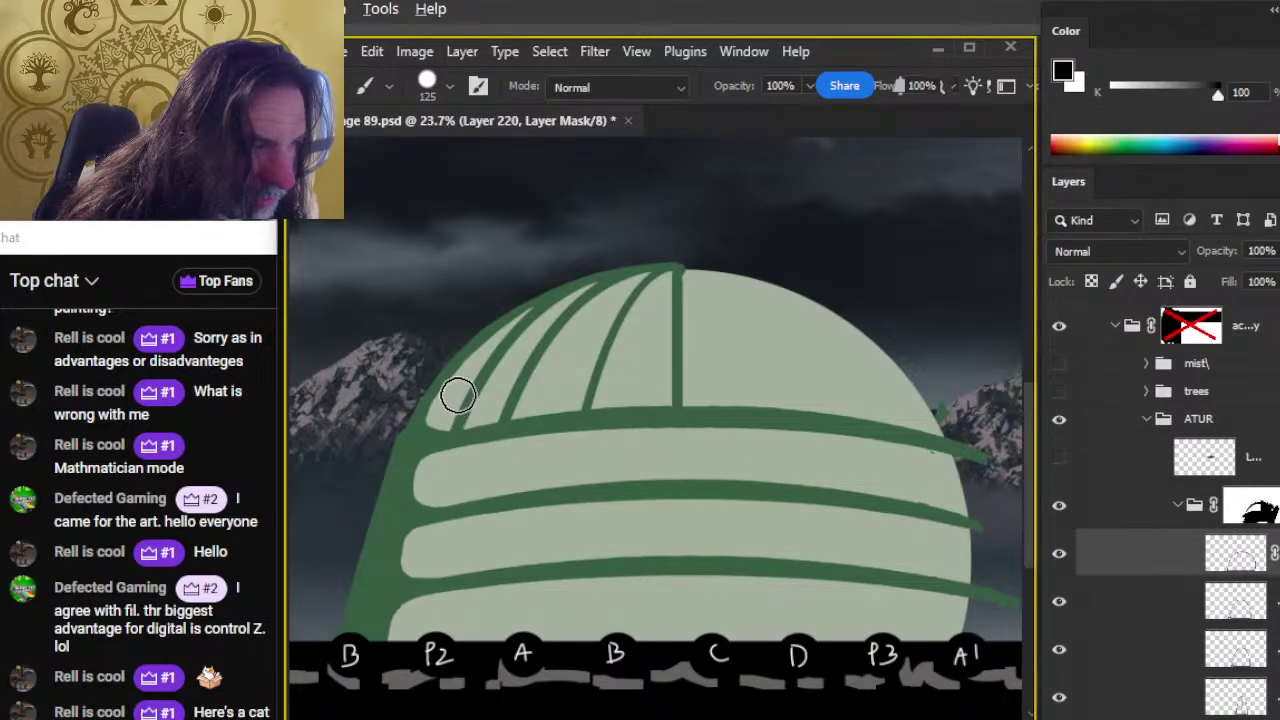
left_click_drag(452, 426, 465, 388)
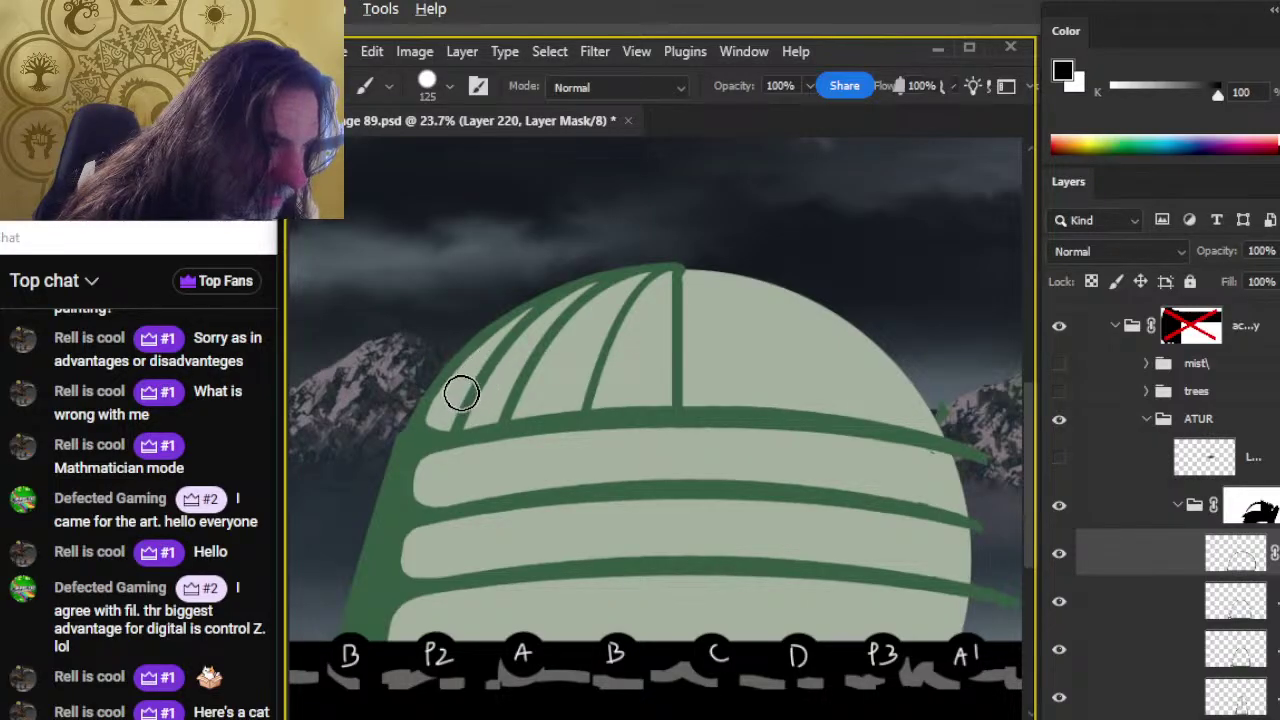
left_click_drag(457, 394, 448, 412)
Step: Even out the left arc's thickness from the upper horizontal band toward the dome's top on Layer 220's mask with eraser and brush
key("e")
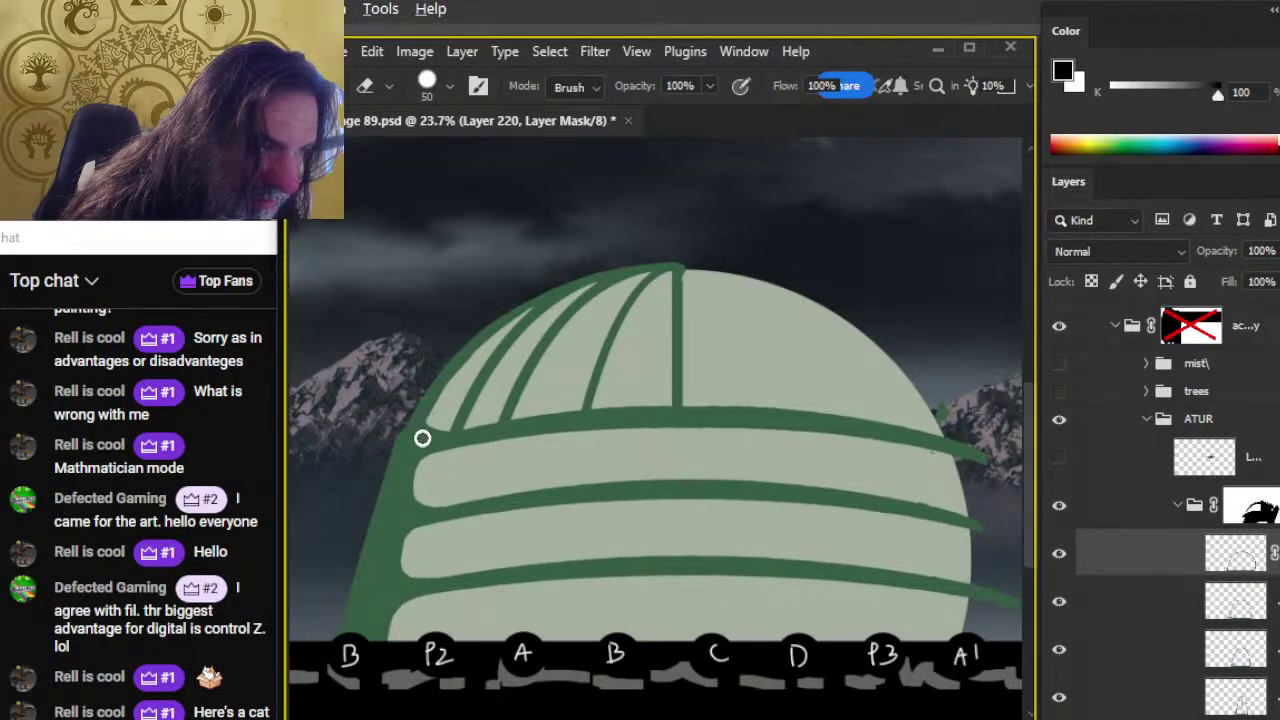
key("b")
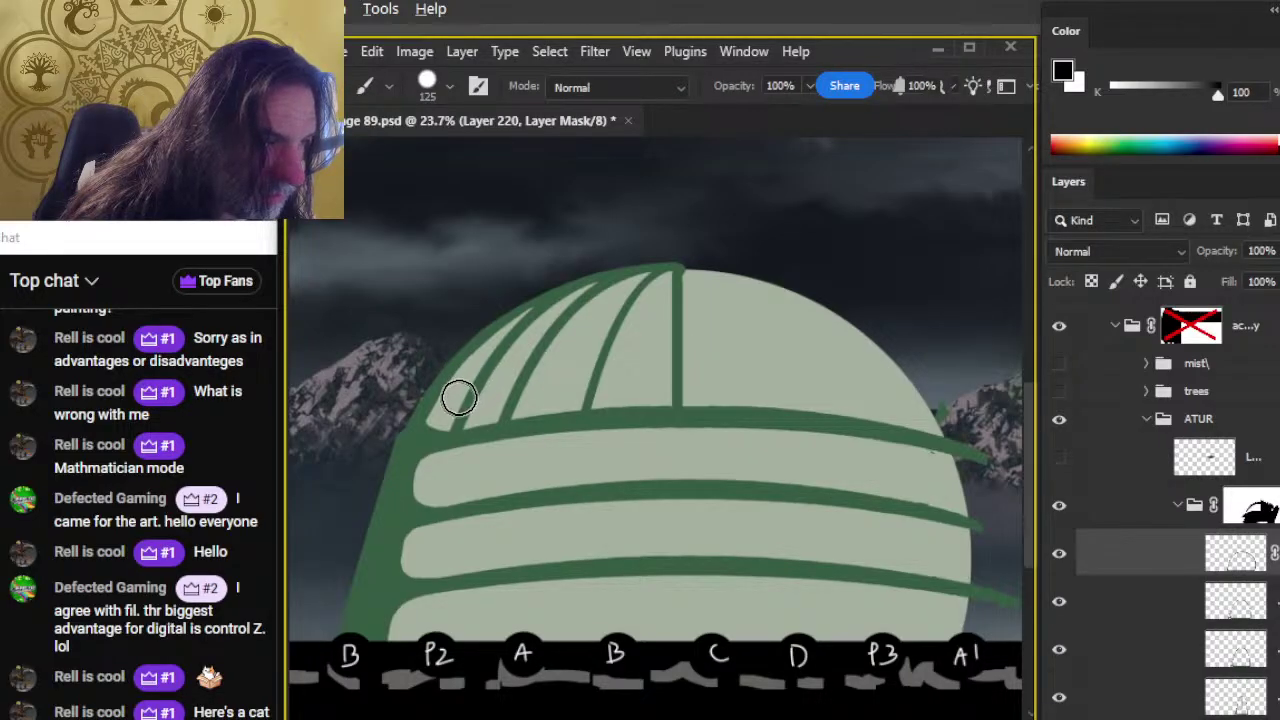
key("e")
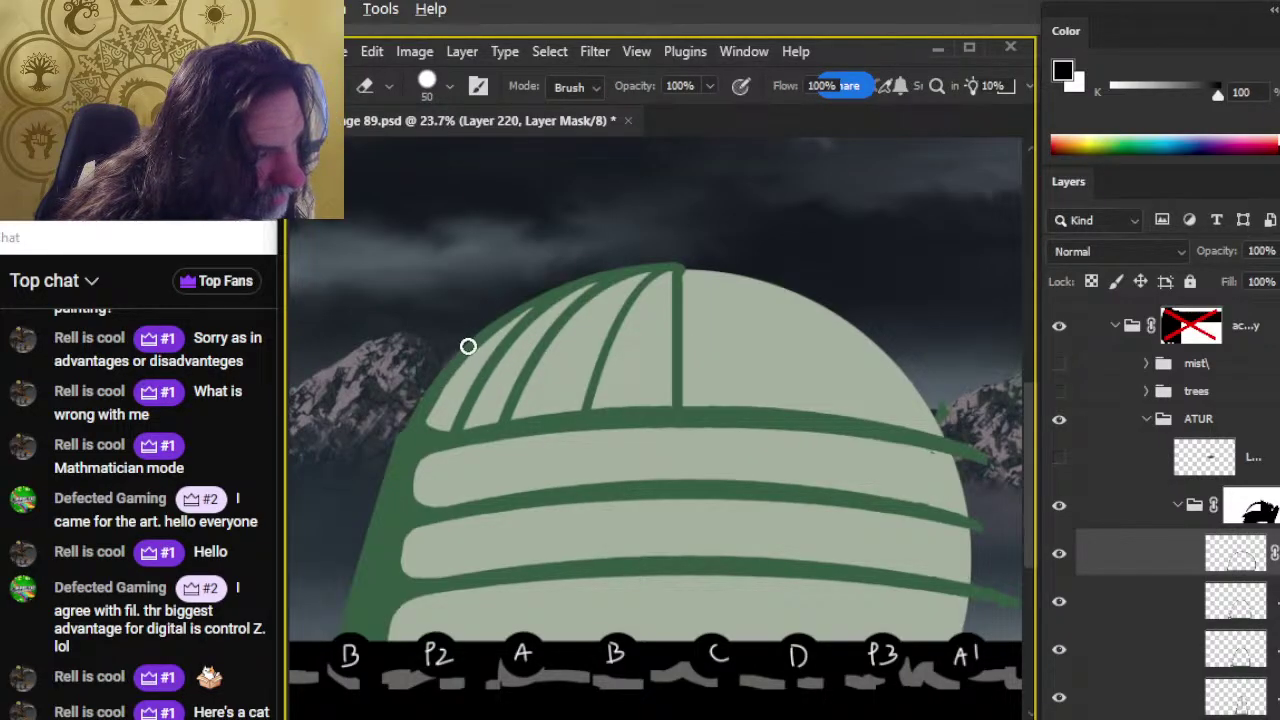
key("b")
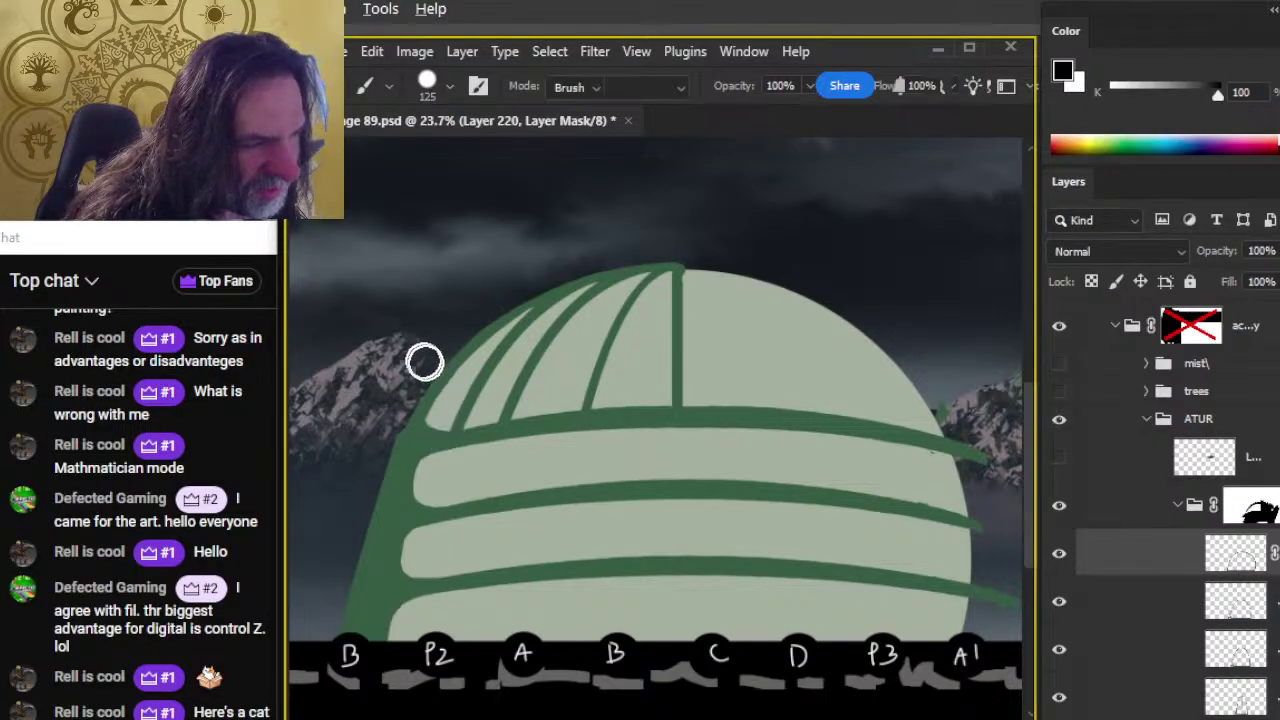
key("e")
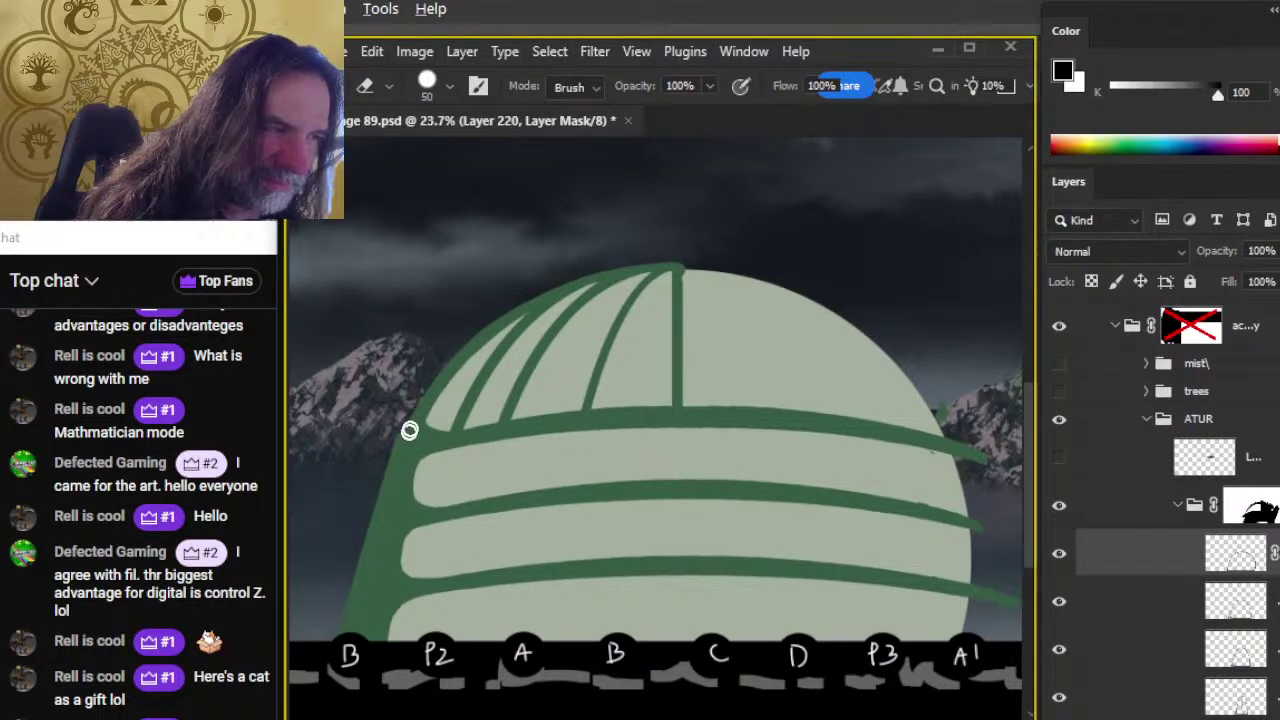
key("b")
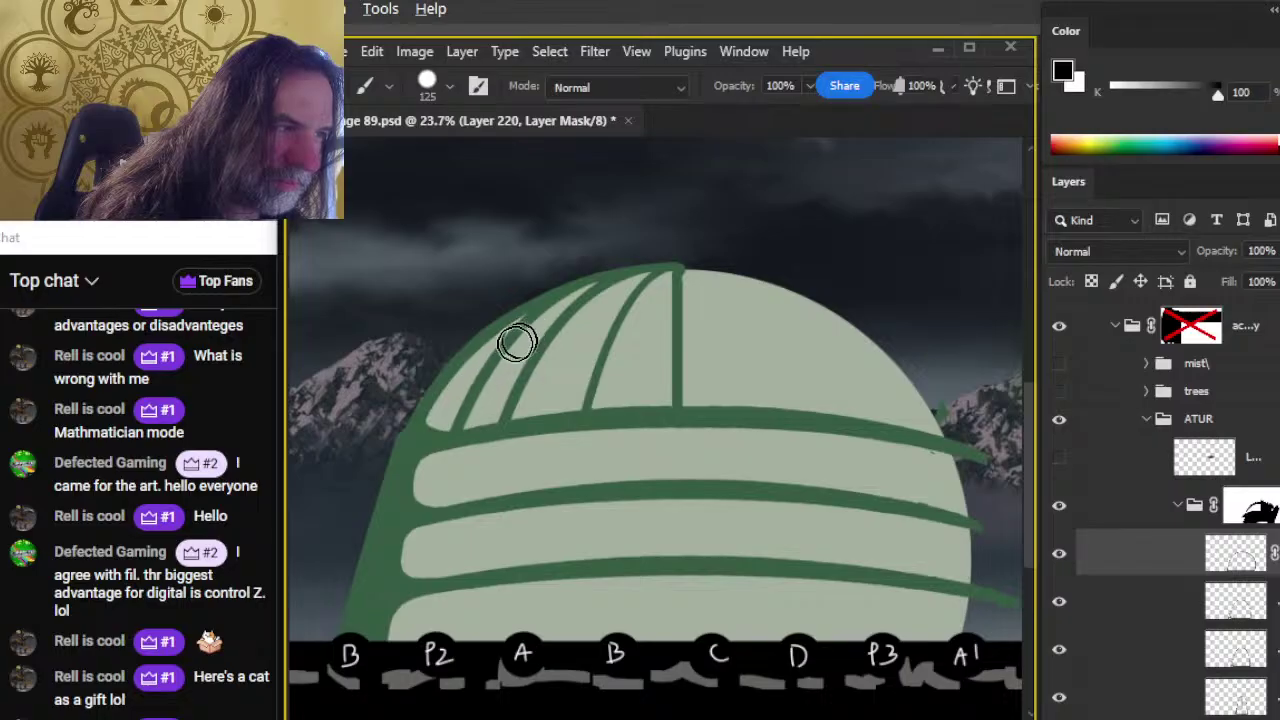
key("z")
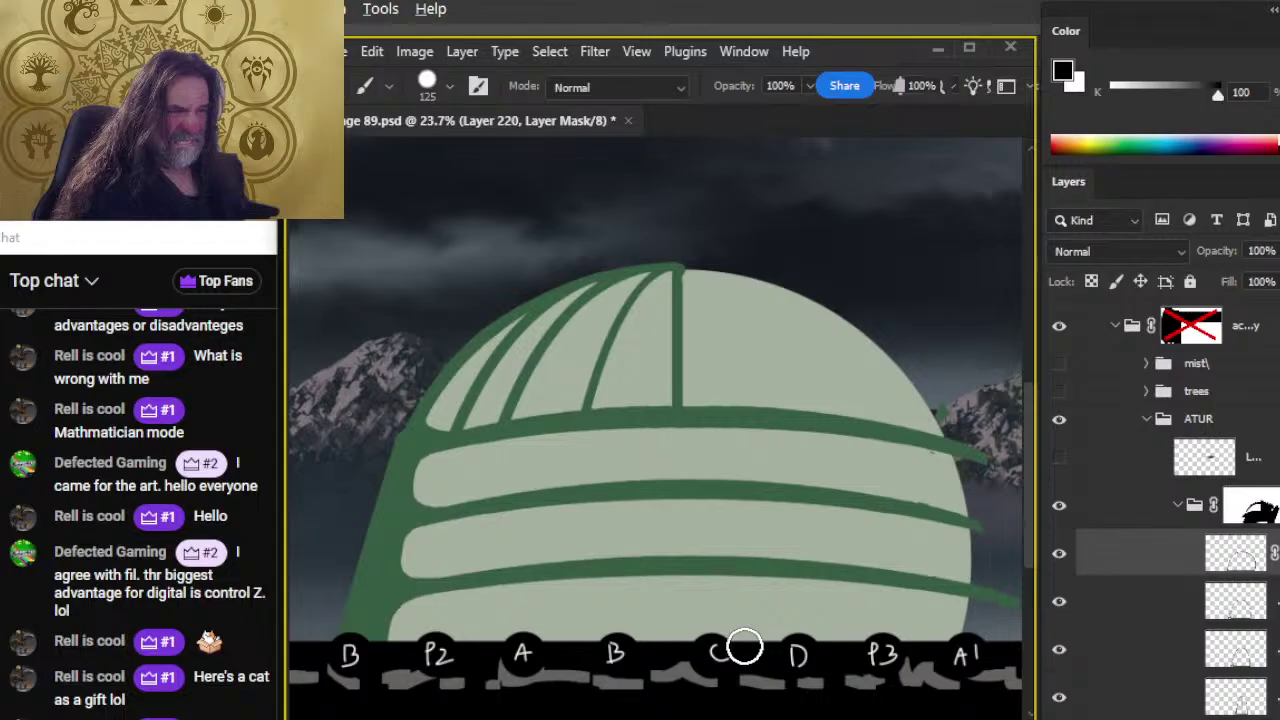
Step: Toggle the visibility of the two layers beneath Layer 220 to check which ribs they hold, and select Layer 218
left_click(1062, 602)
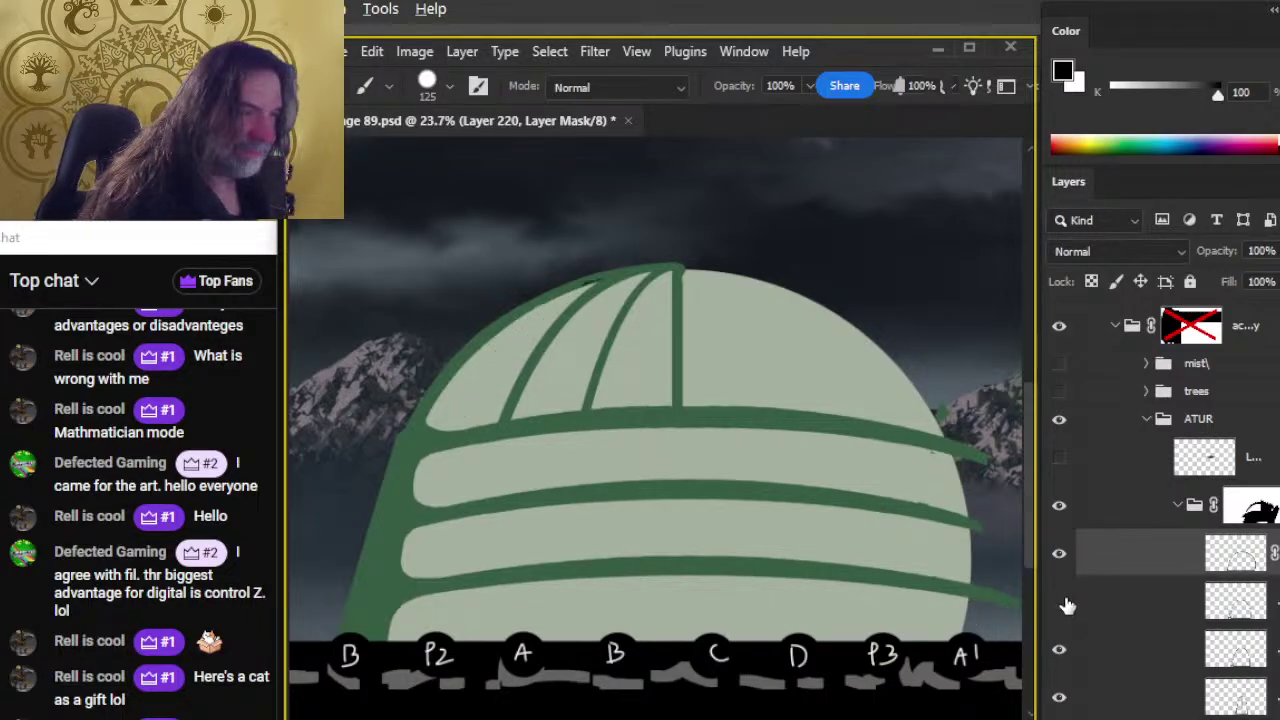
left_click(1066, 606)
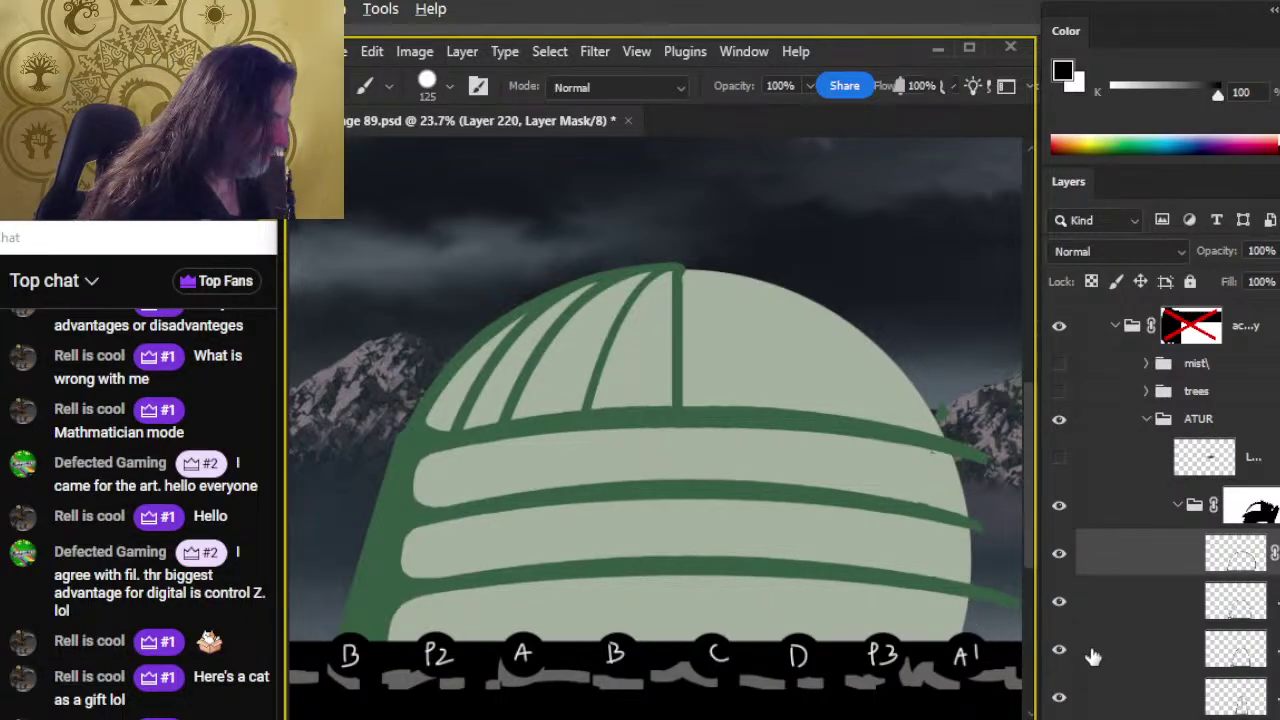
left_click(1059, 650)
left_click(1059, 650)
left_click(1098, 655)
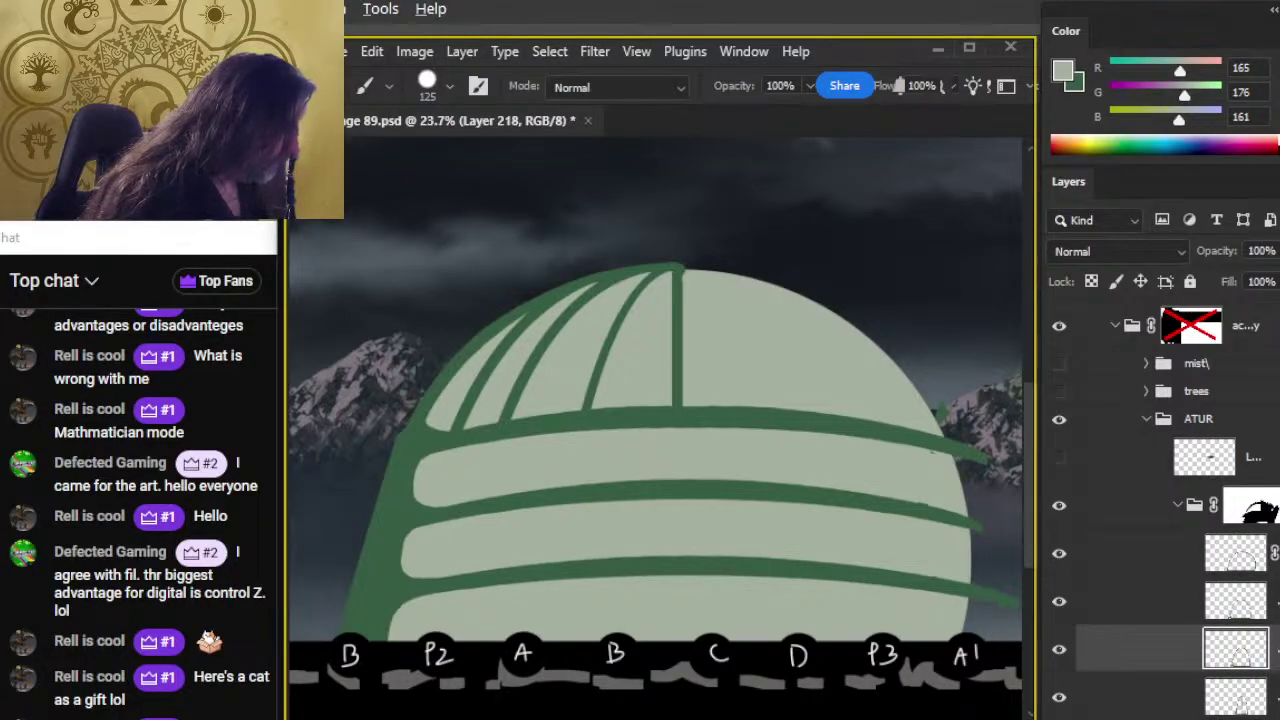
Step: Toggle Layer 218's visibility to identify its rib and add a layer mask to the layer
scroll(1160, 500, "down", 5)
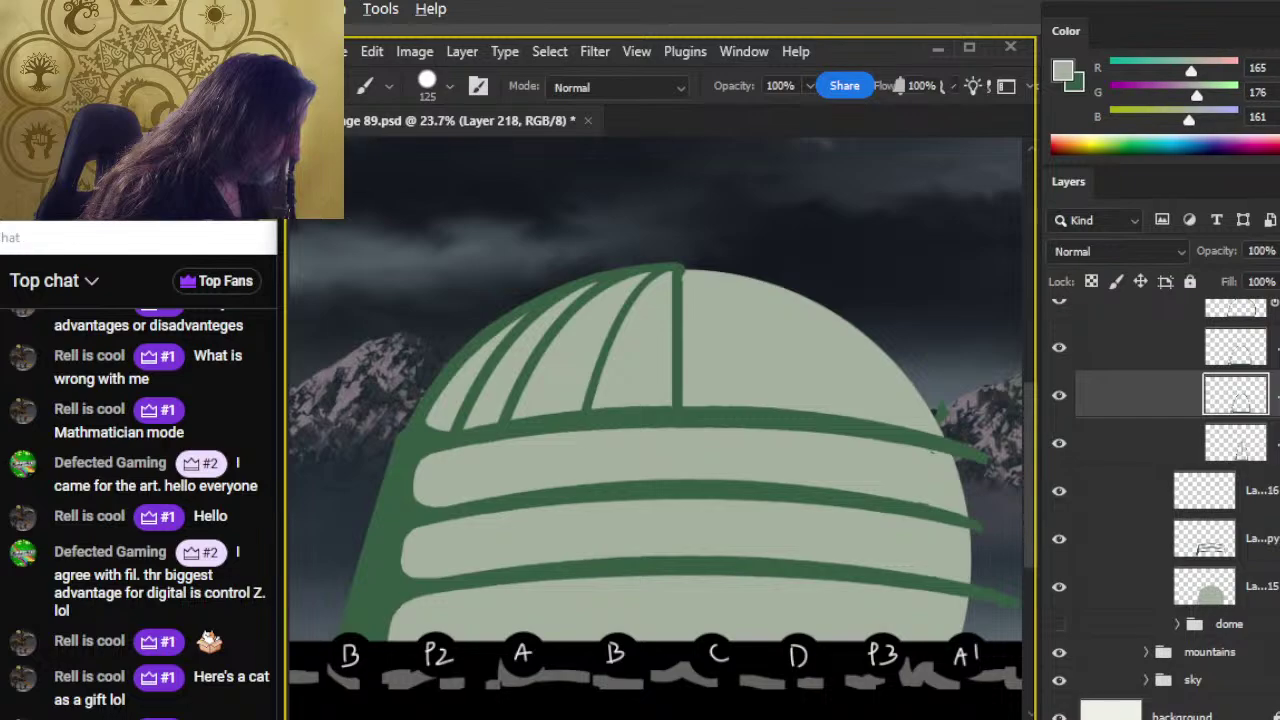
left_click(1063, 408)
left_click(1063, 408)
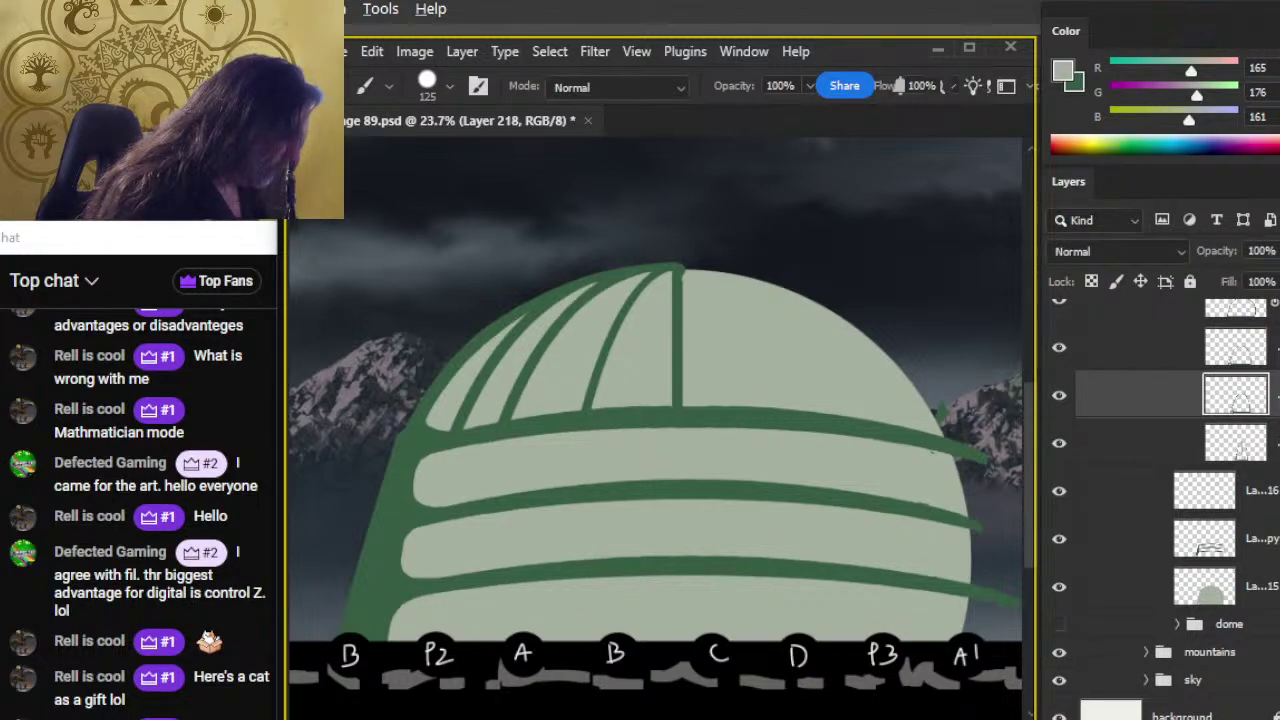
left_click(1190, 718)
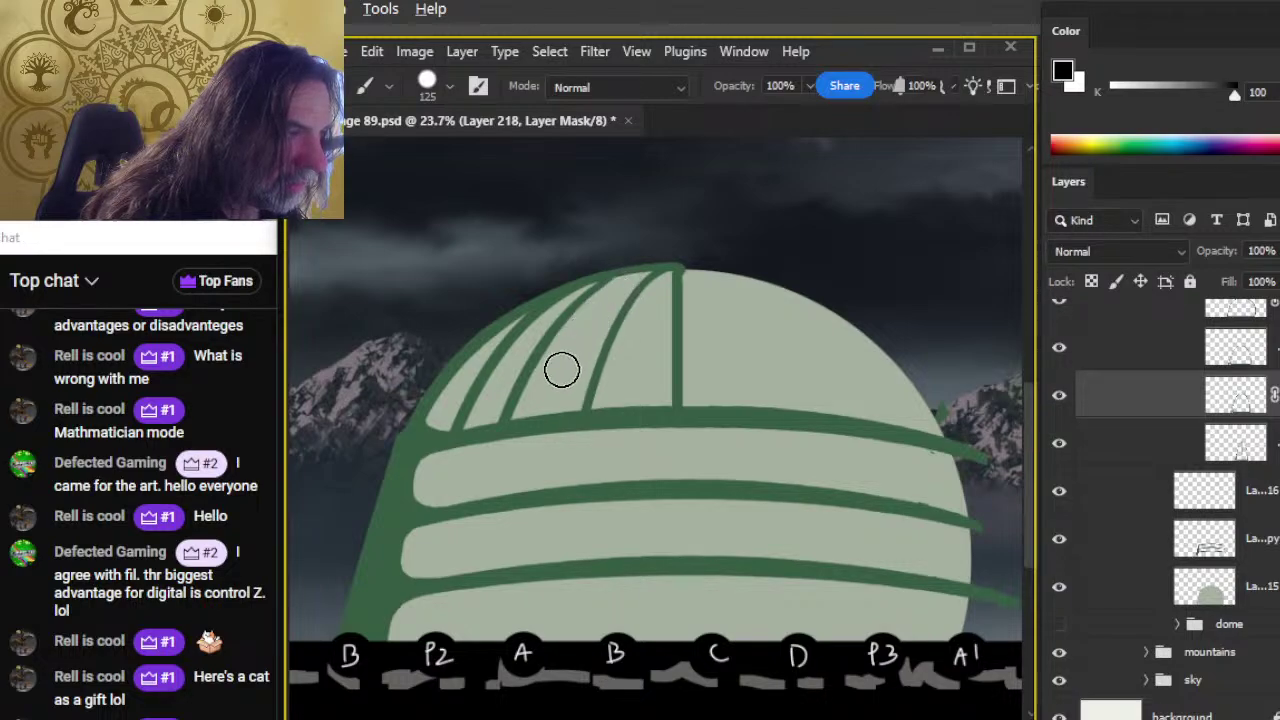
Step: Refine the upper part of the curved dome rib on Layer 218's mask with eraser and brush
key("r")
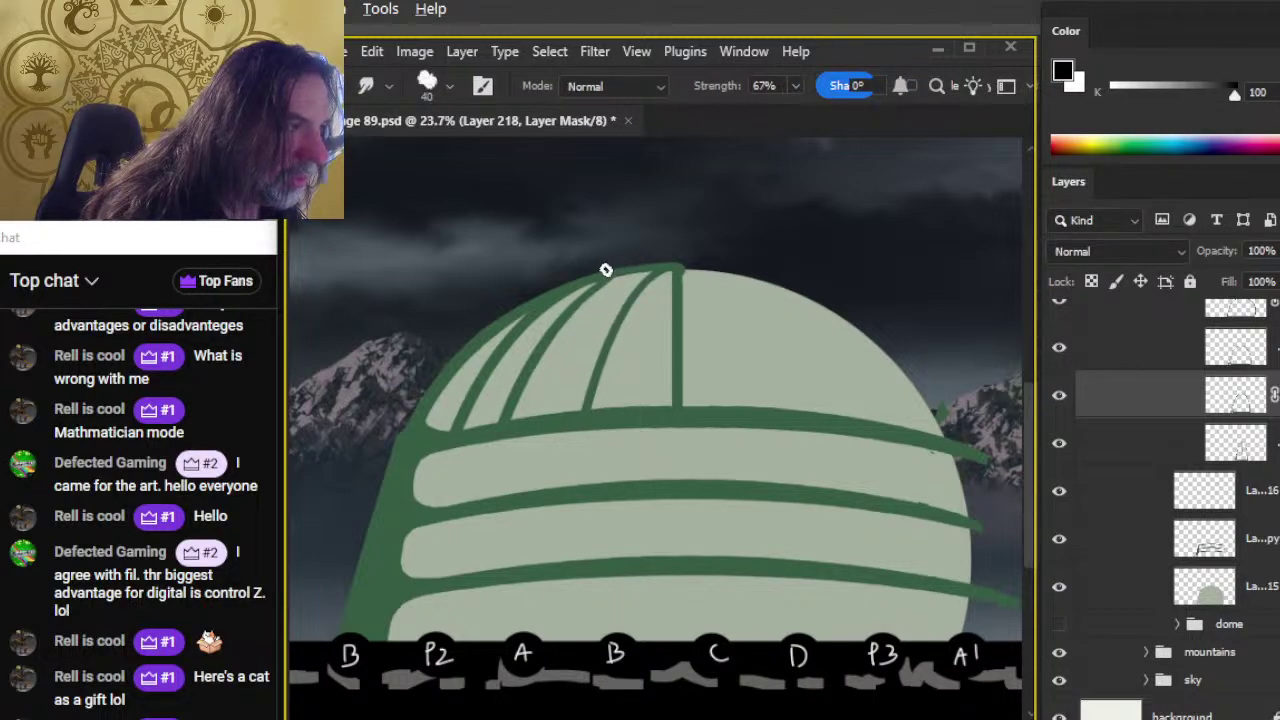
key("e")
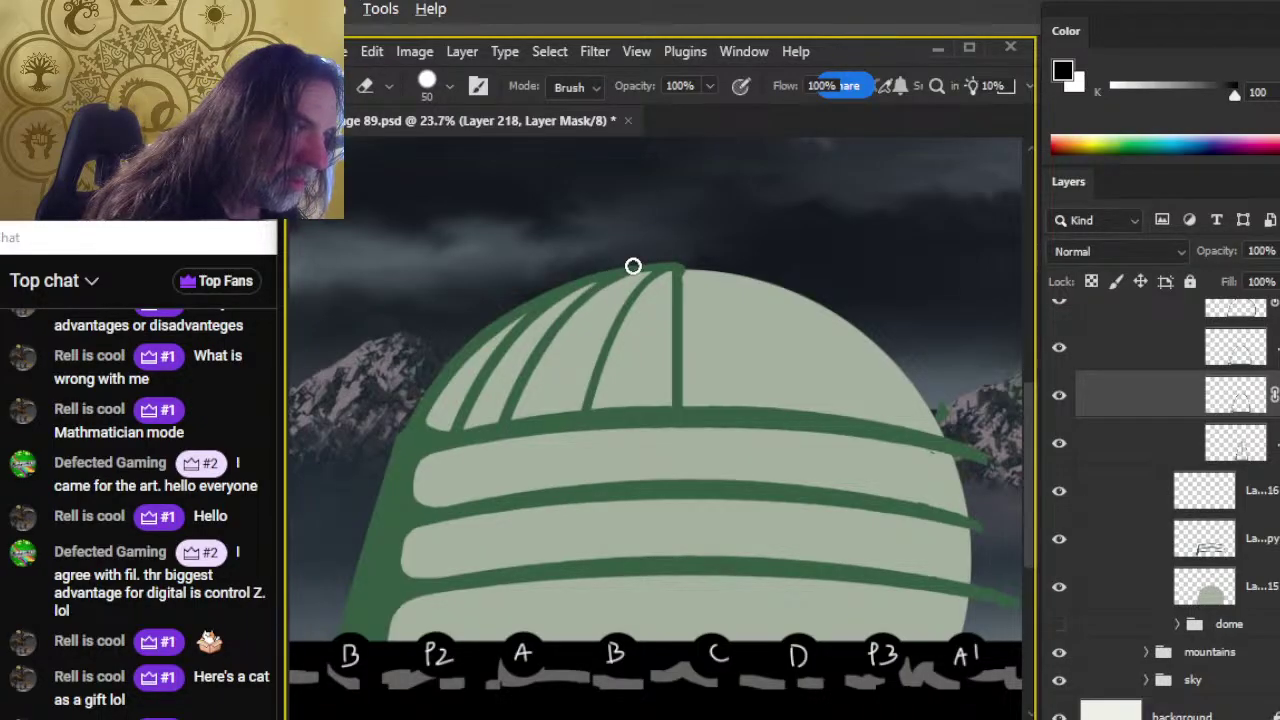
key("b")
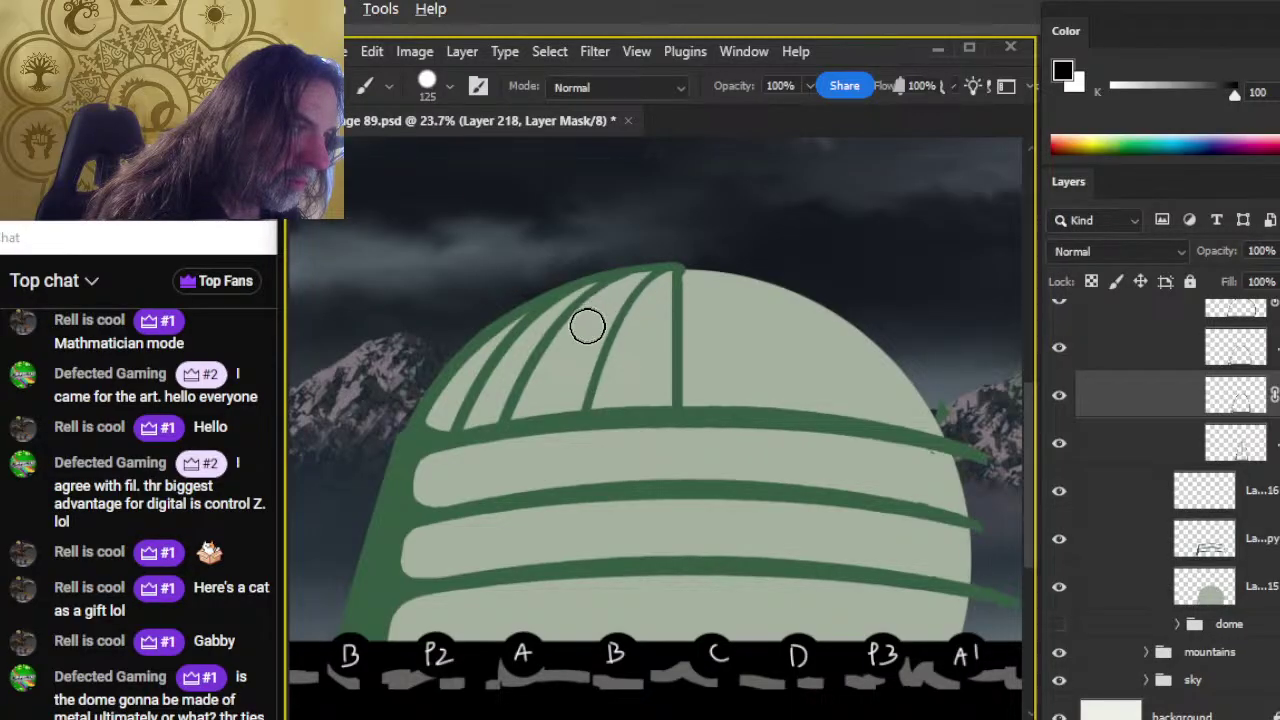
key("e")
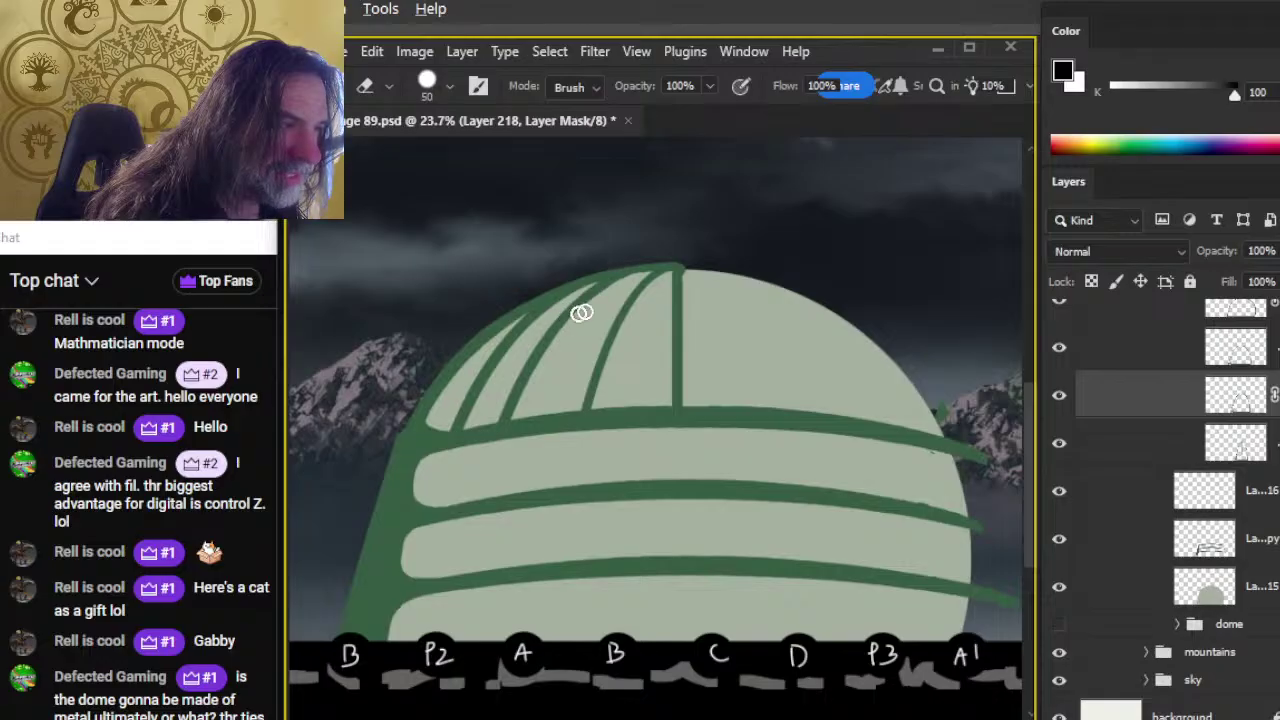
key("b")
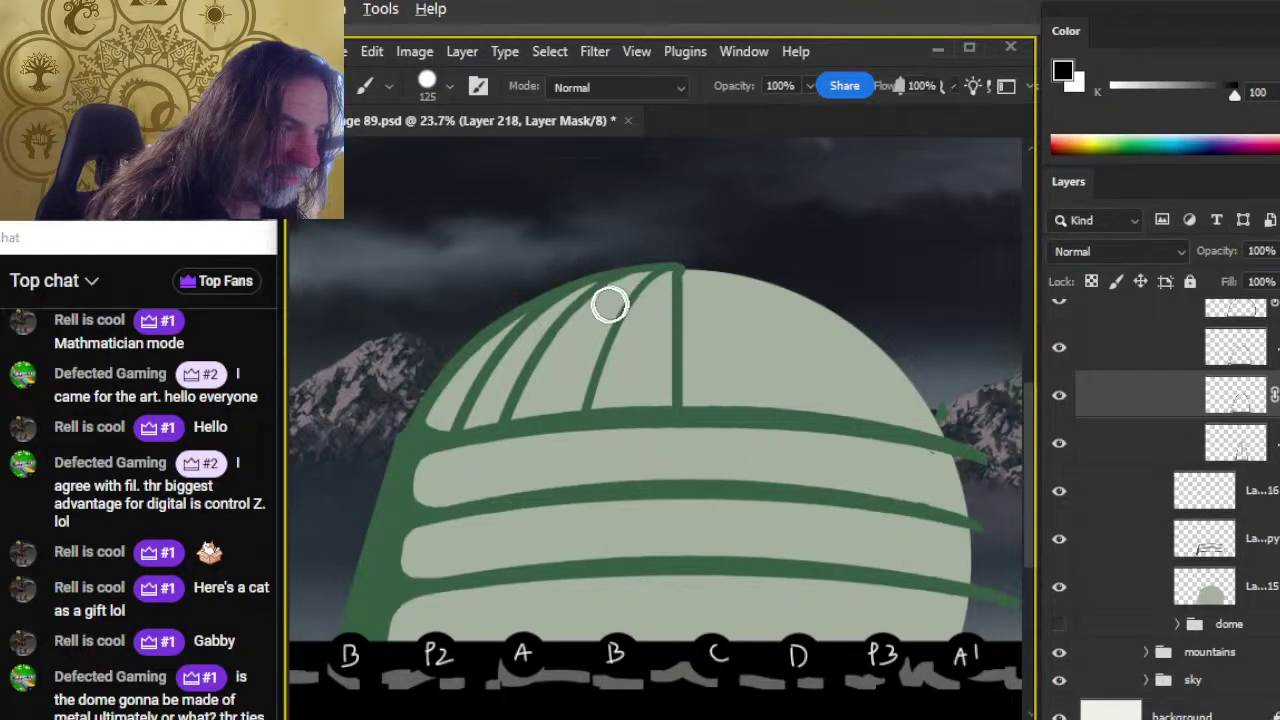
key("e")
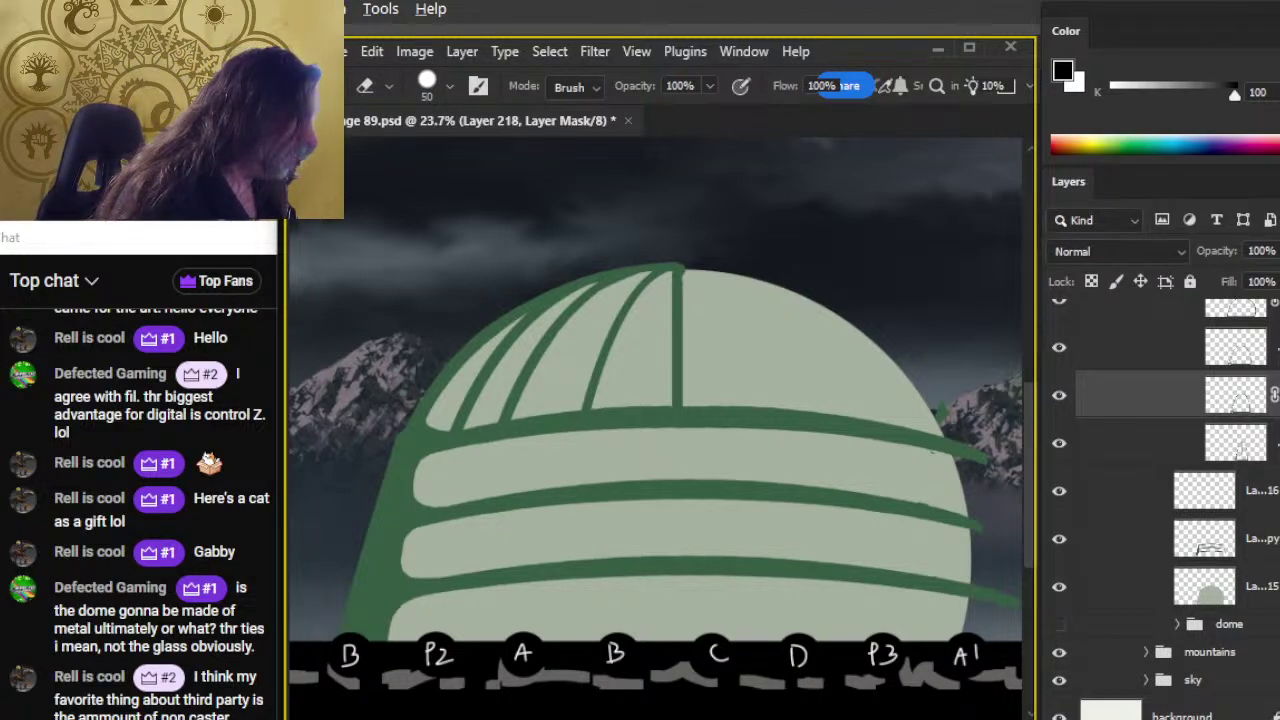
Step: Collapse Group 1, toggle the layers beneath it to check what they hold, and select Layer 217 copy
left_click(1235, 395)
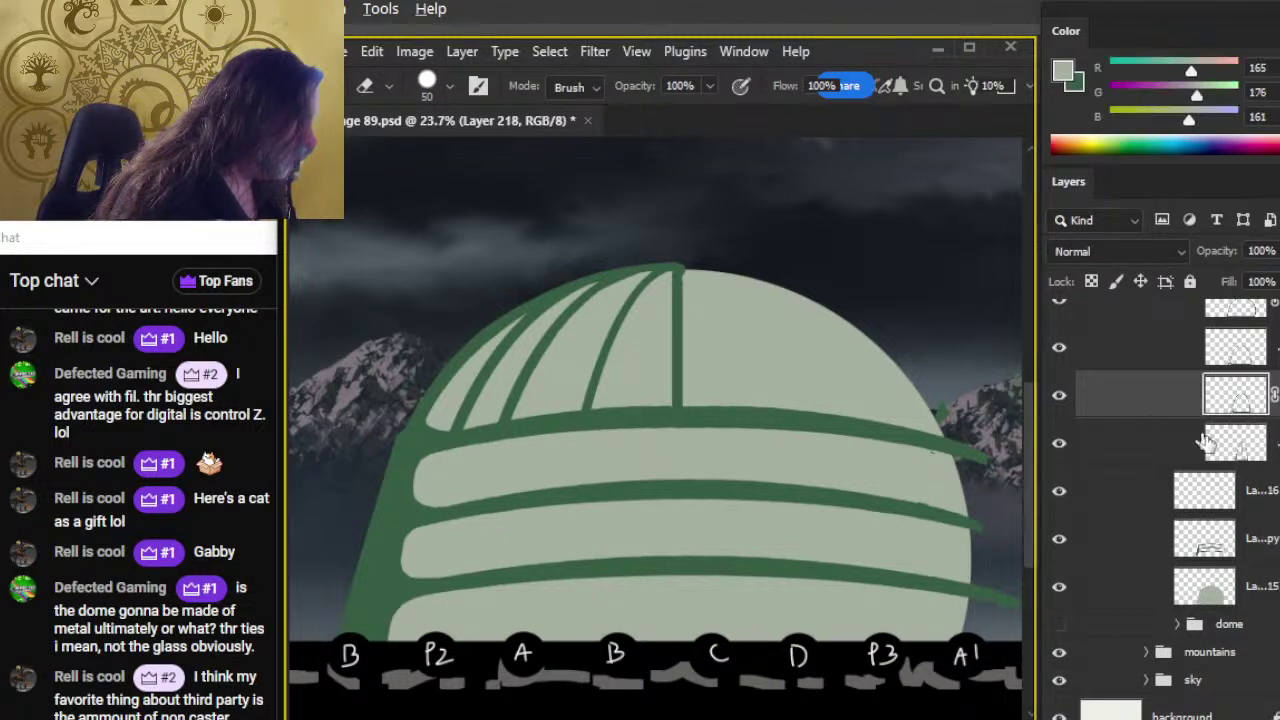
scroll(1160, 480, "up", 4)
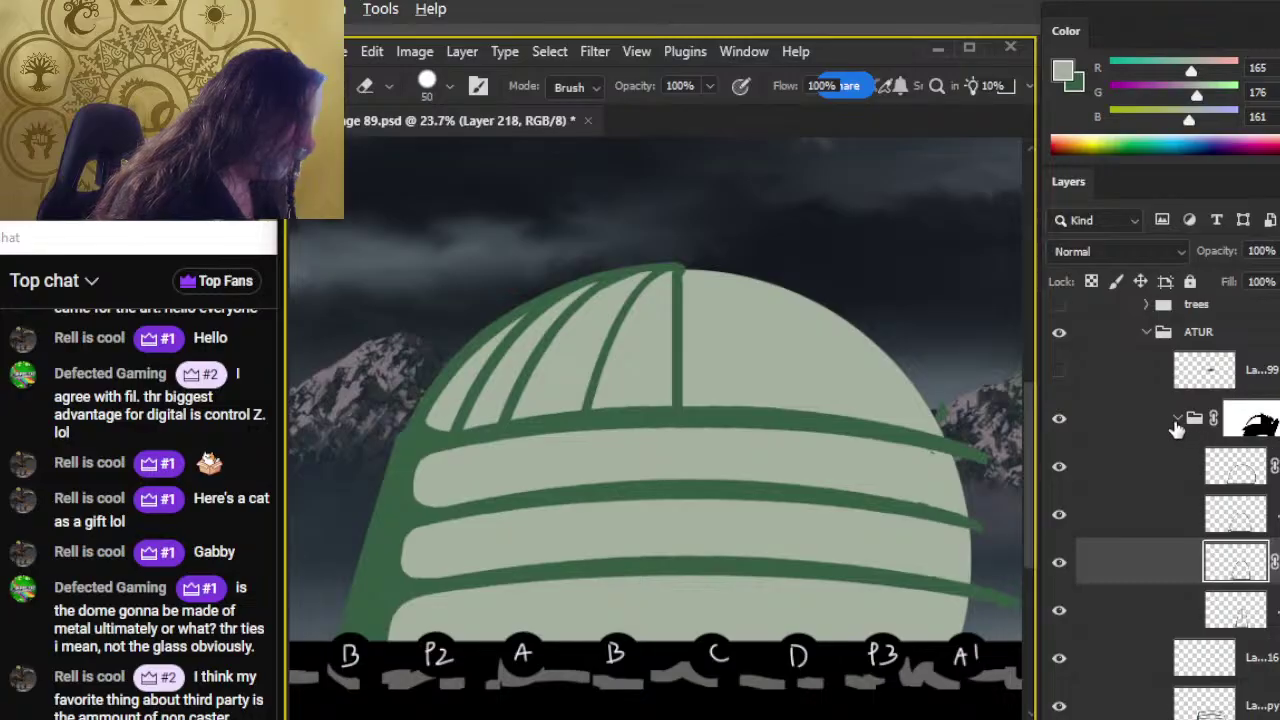
left_click(1177, 427)
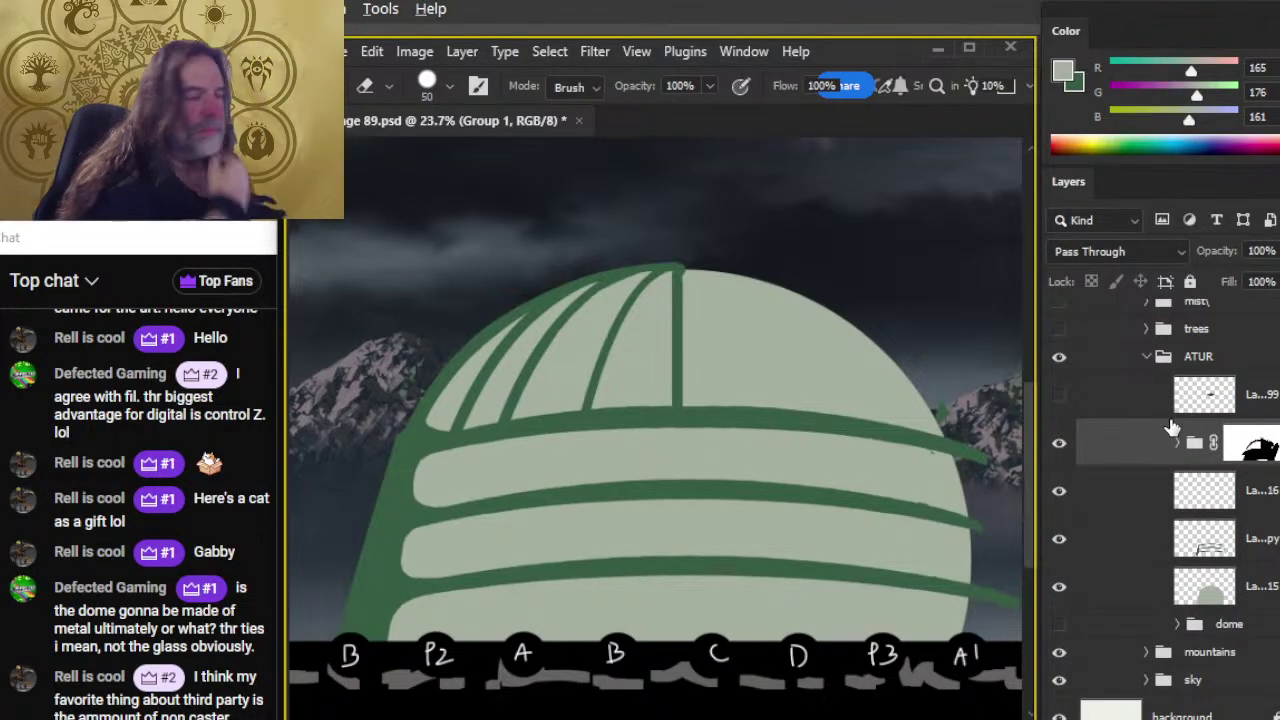
left_click(1059, 490)
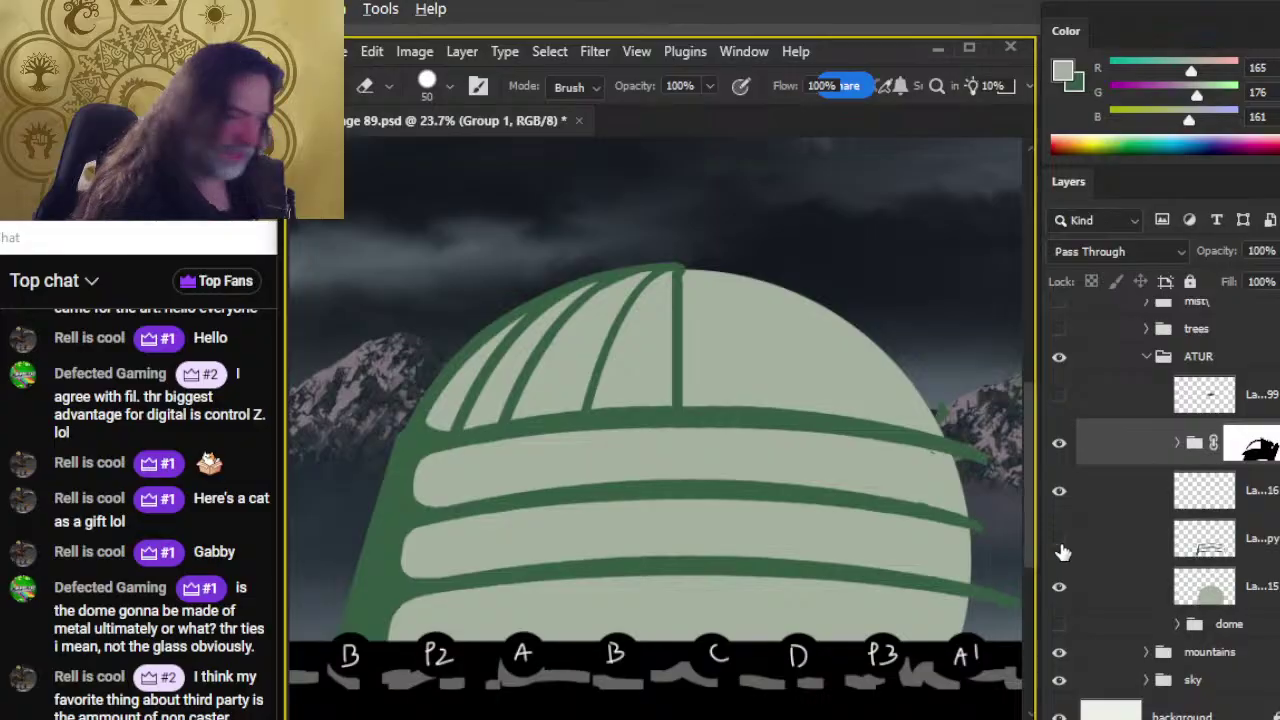
left_click(1061, 548)
left_click(1061, 548)
left_click(1092, 552)
Step: Sample the dark green of the slanted left support as the brush color
left_click_drag(603, 472, 649, 438)
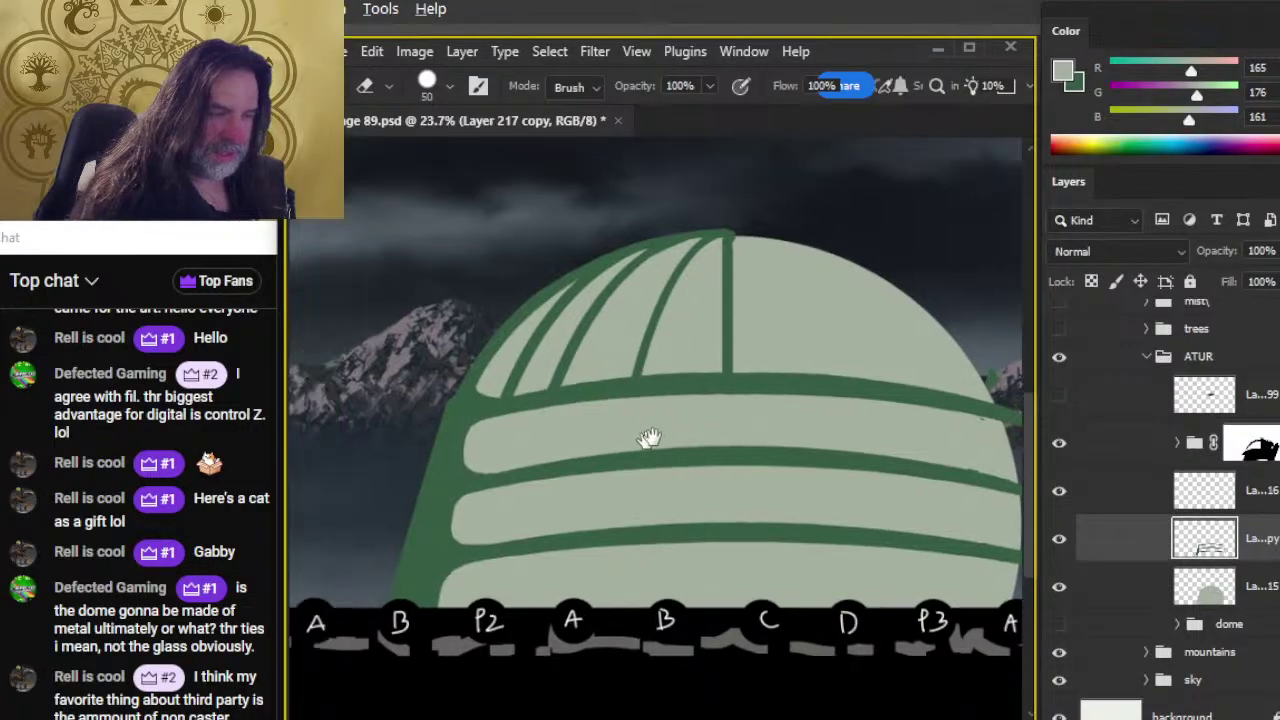
key("l")
mouse_move(486, 334)
left_mouse_down()
mouse_move(341, 602)
mouse_move(364, 607)
mouse_move(445, 531)
left_mouse_up()
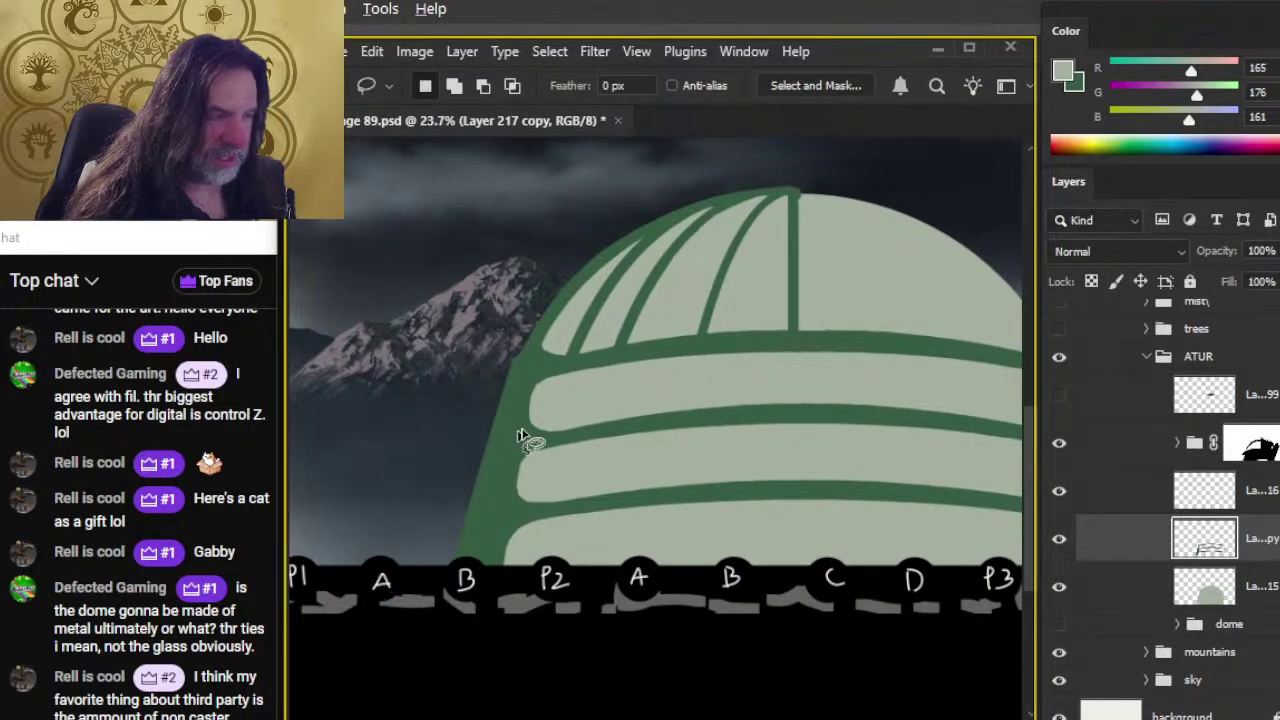
key("b")
key("alt")
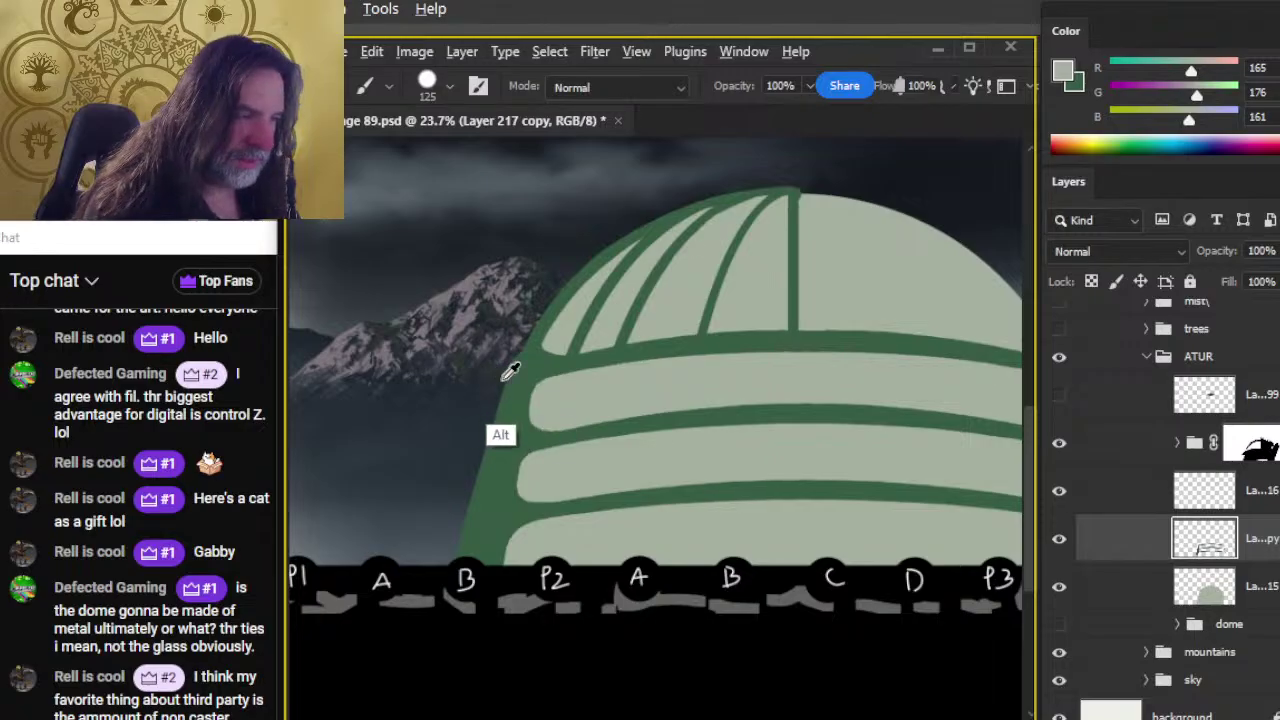
left_click(507, 374, "alt")
Step: Lasso the slanted left support on Layer 217 copy, cut it onto its own layer, and place that layer directly beneath Group 1
key("l")
mouse_move(480, 334)
left_mouse_down()
mouse_move(370, 512)
mouse_move(537, 609)
mouse_move(560, 543)
mouse_move(580, 366)
mouse_move(480, 336)
left_mouse_up()
key("ctrl+j")
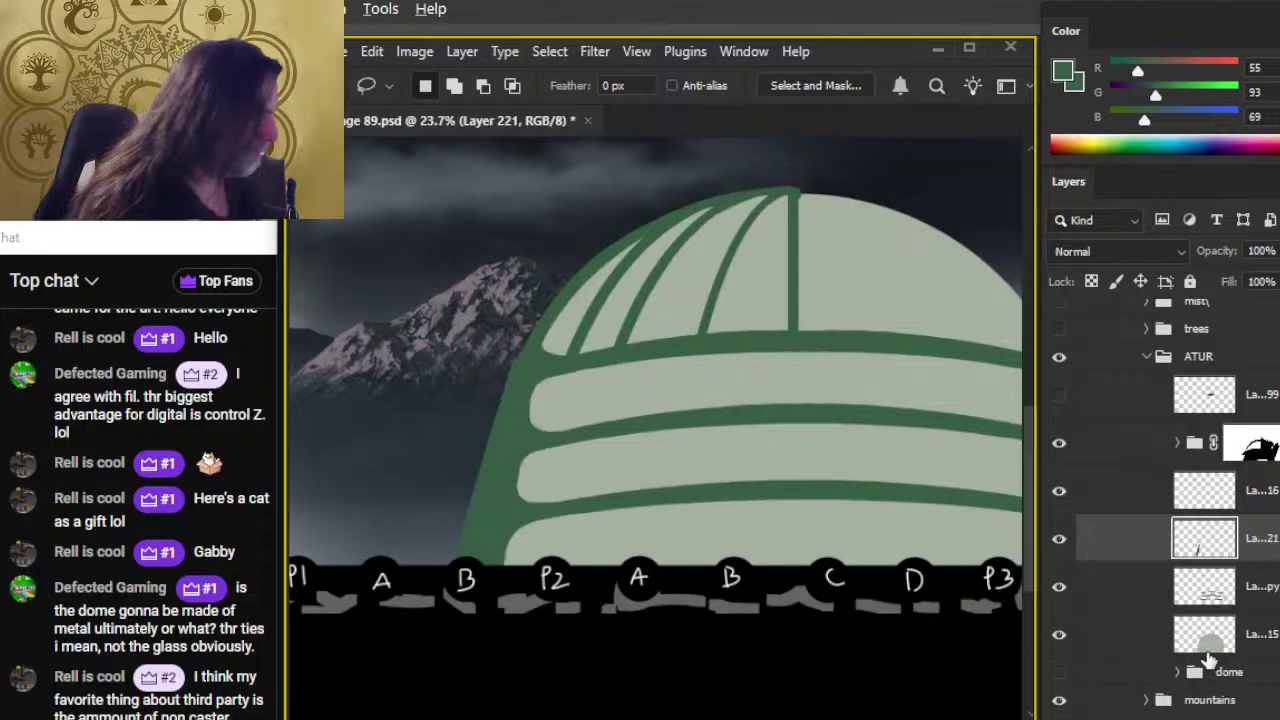
left_click_drag(1181, 552, 1145, 487)
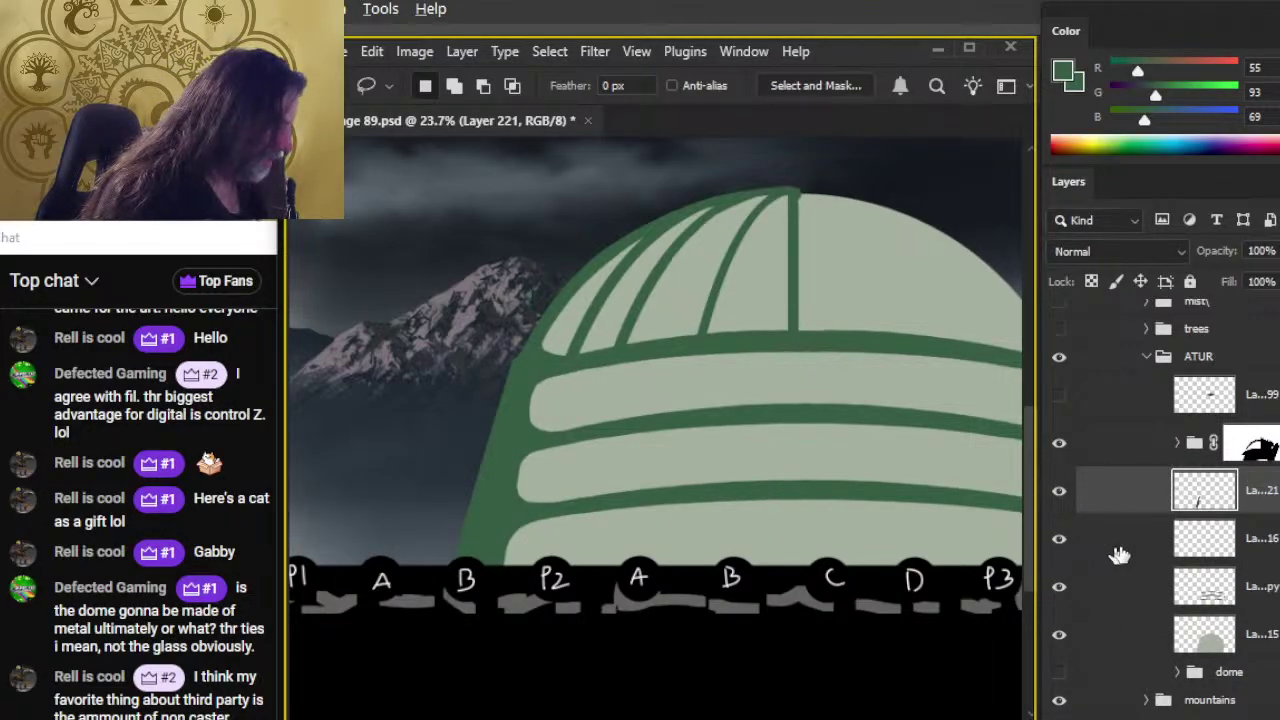
Step: Check Layer 216 for pixels by loading its selection, and delete the layer
left_click(1210, 542, "ctrl")
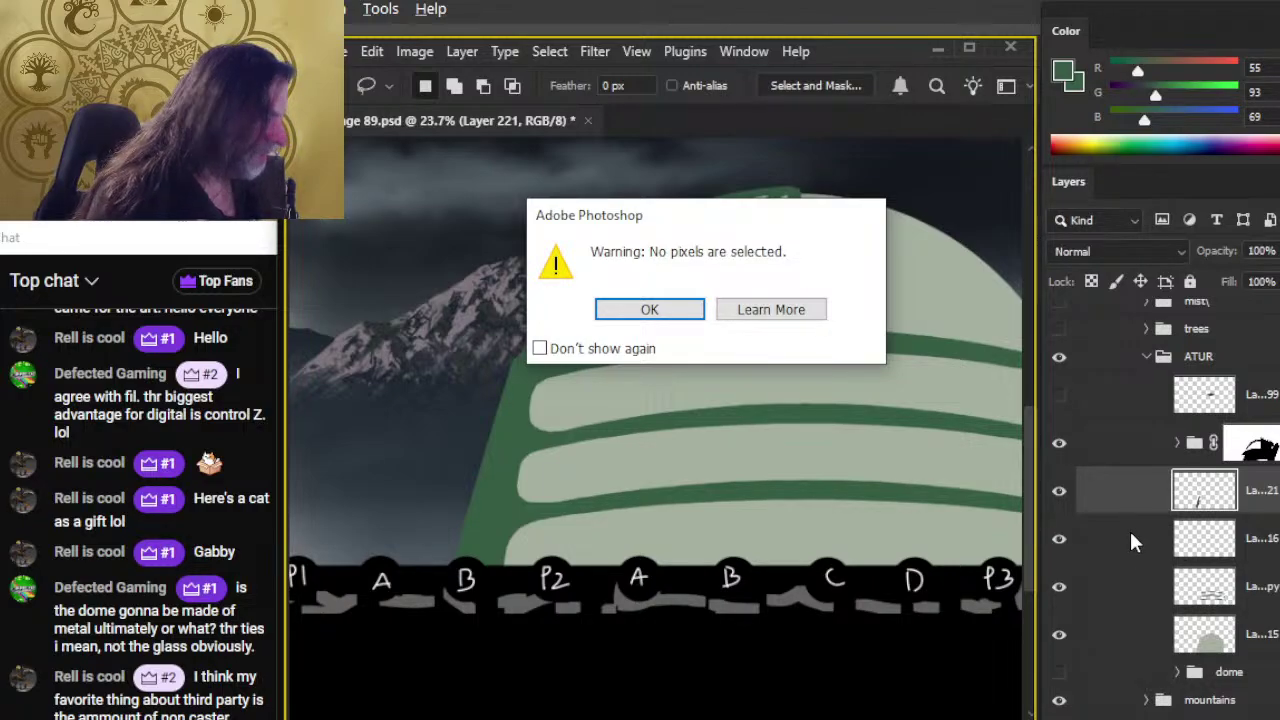
left_click(650, 310)
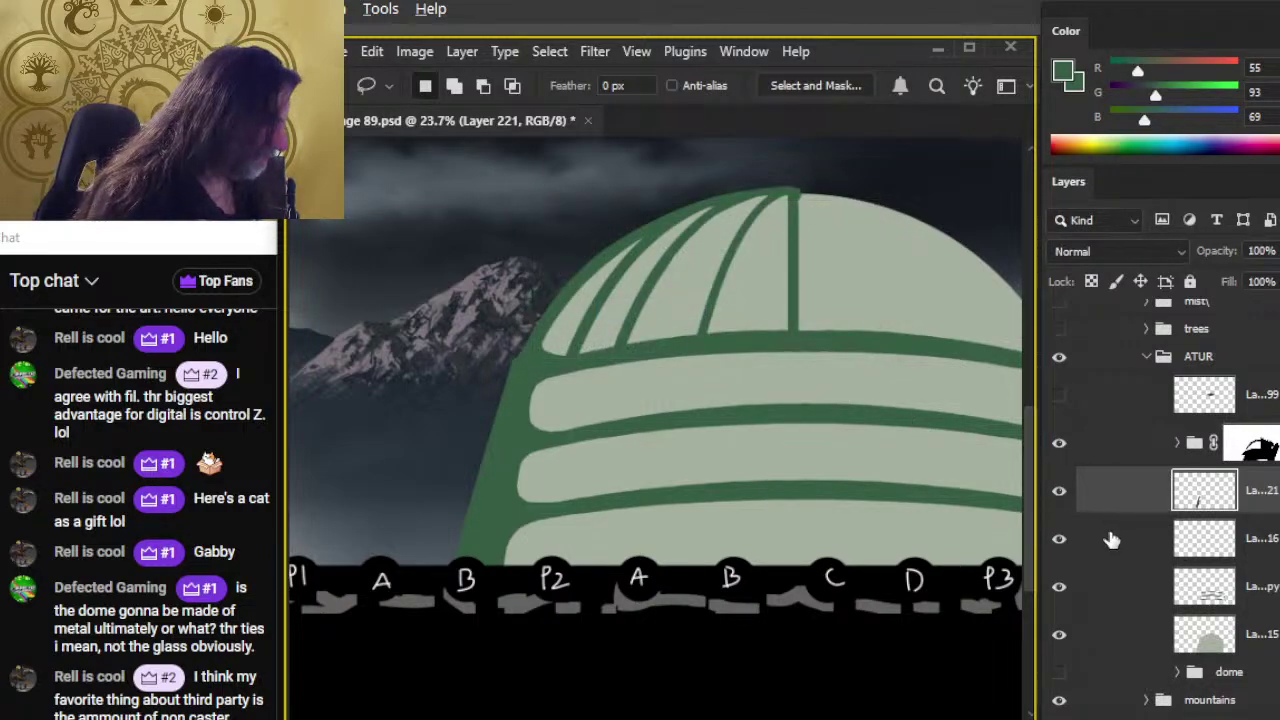
left_click(1100, 533)
key("Delete")
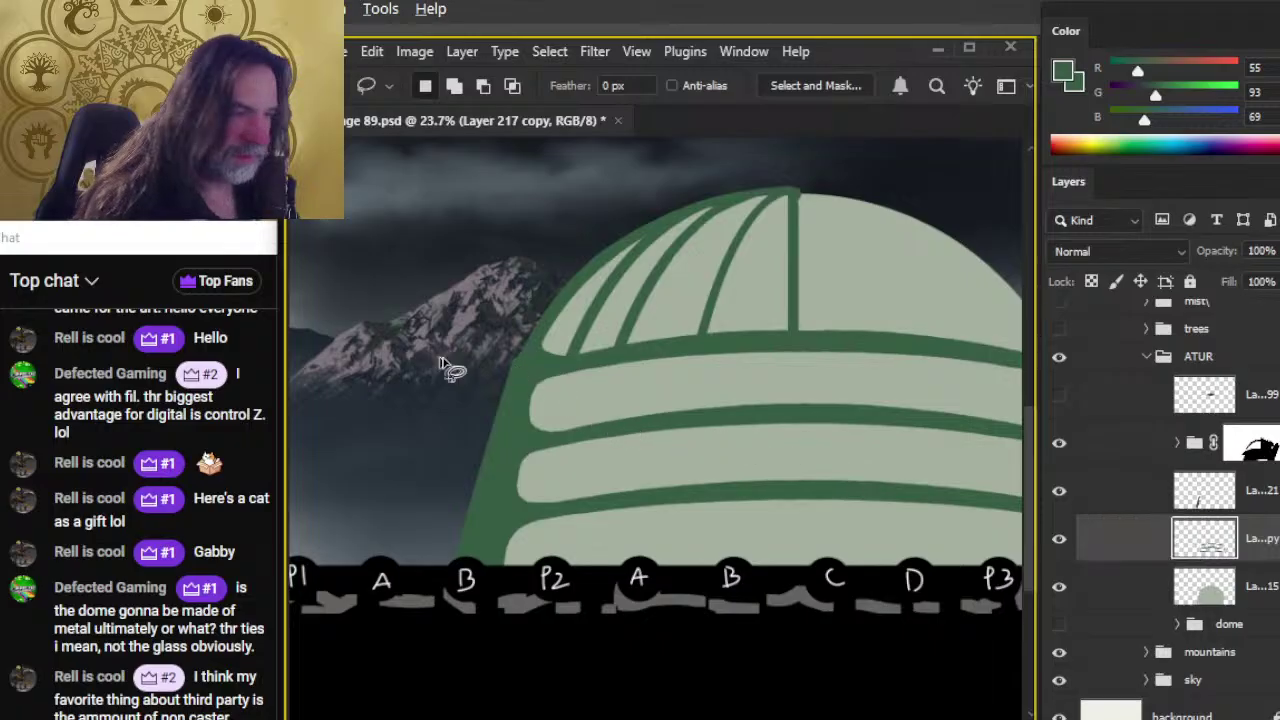
Step: Widen the upper outer edge of the left support on Layer 217 copy with a size 60 dark green brush
key("b")
key("bracketleft")
key("bracketleft")
key("bracketleft")
key("bracketleft")
key("bracketleft")
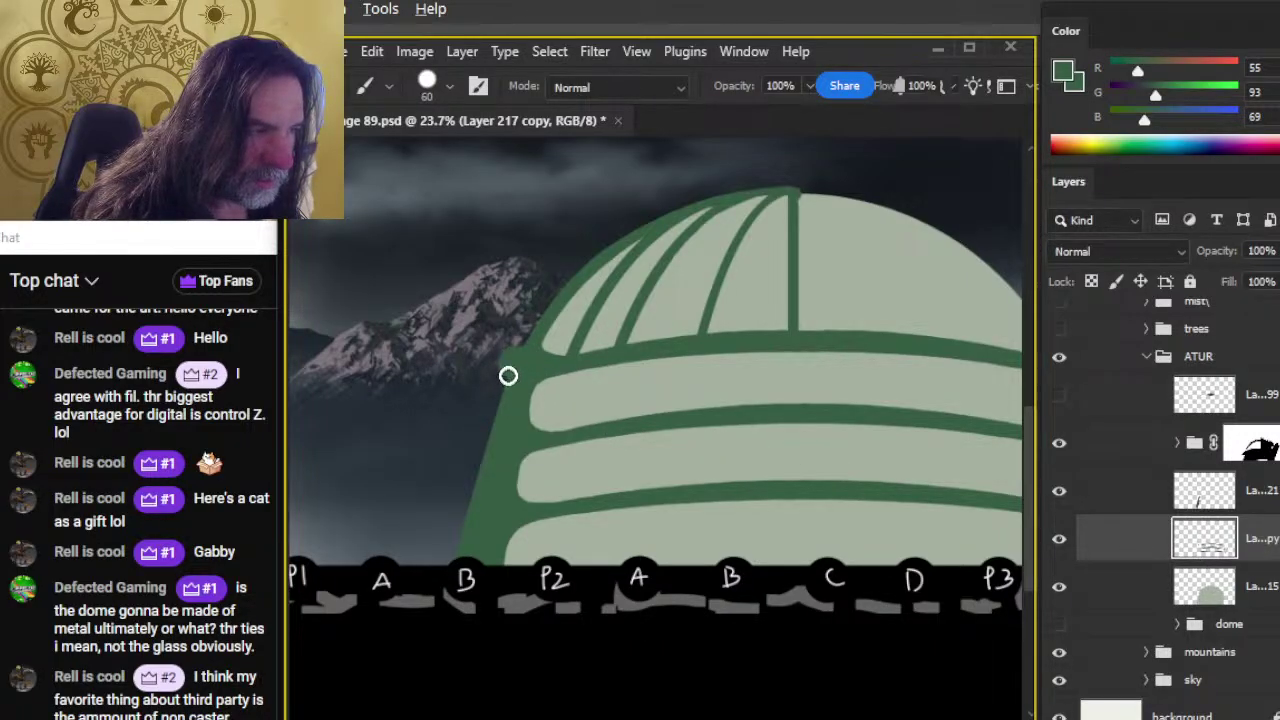
mouse_move(508, 375)
left_mouse_down()
mouse_move(494, 460)
mouse_move(500, 408)
left_mouse_up()
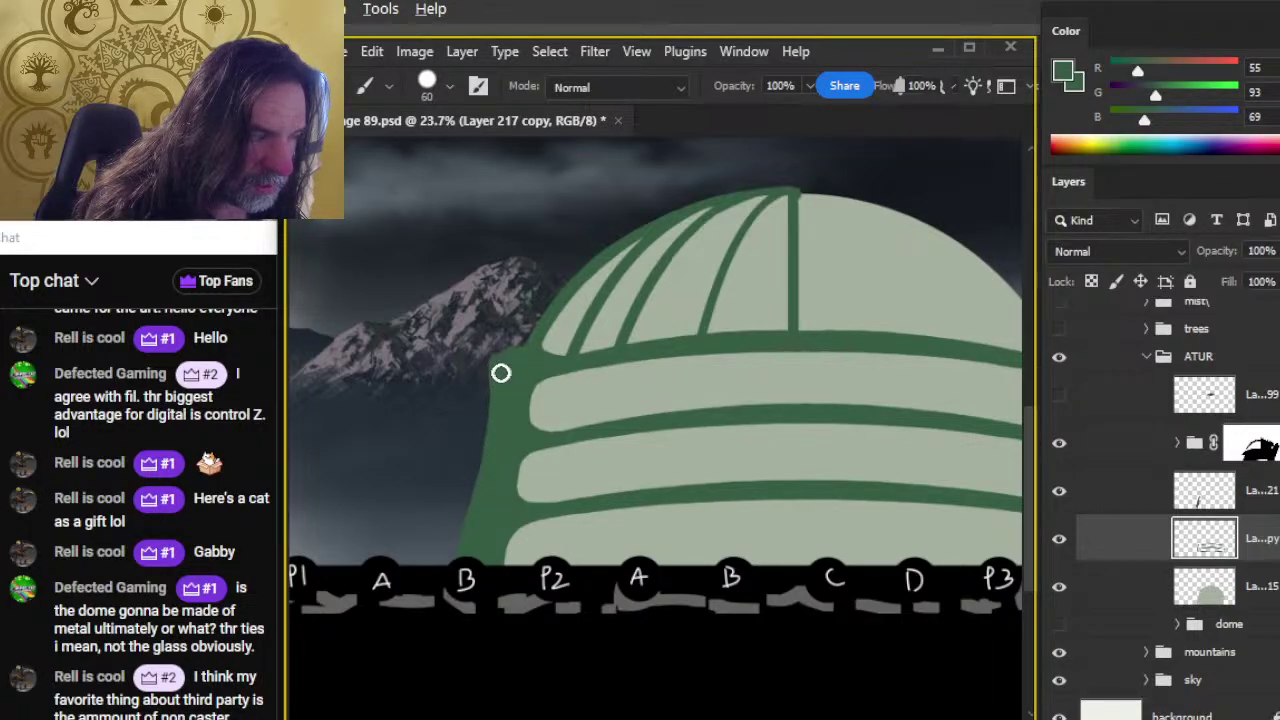
key("e")
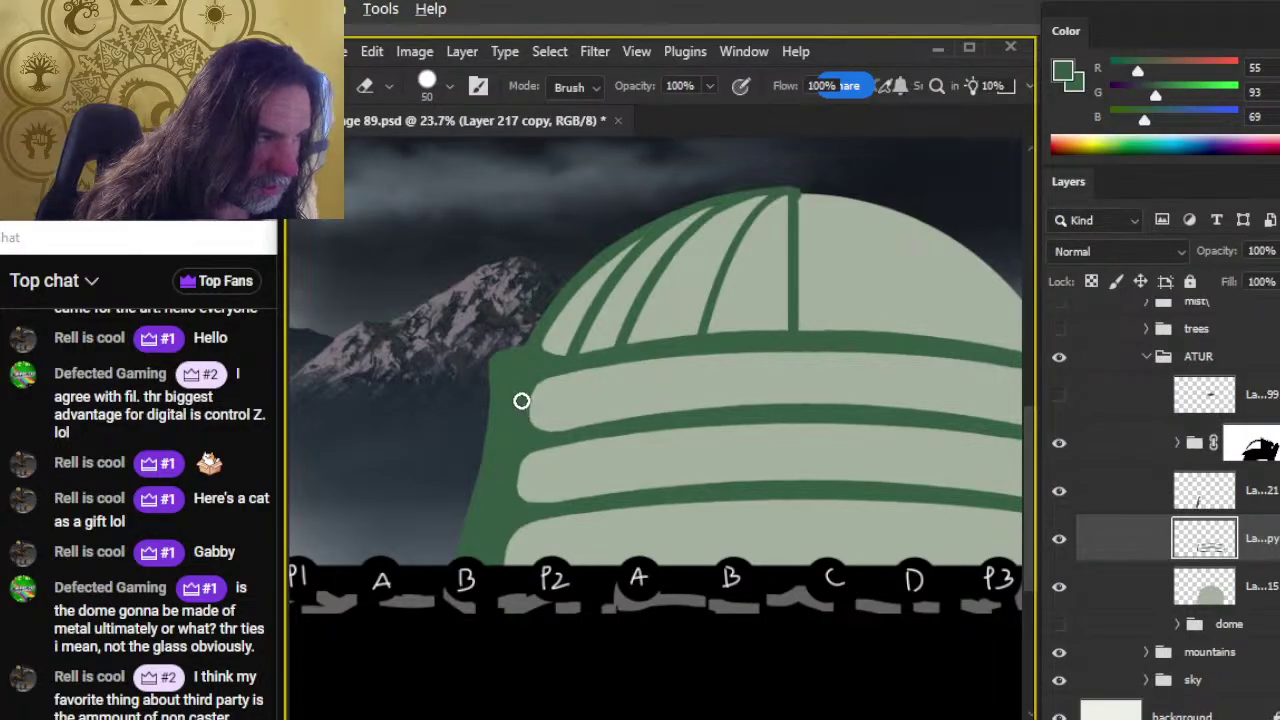
Step: Toggle the visibility of Layer 221 and Layer 217 copy to check which one holds the widened left edge
key("z")
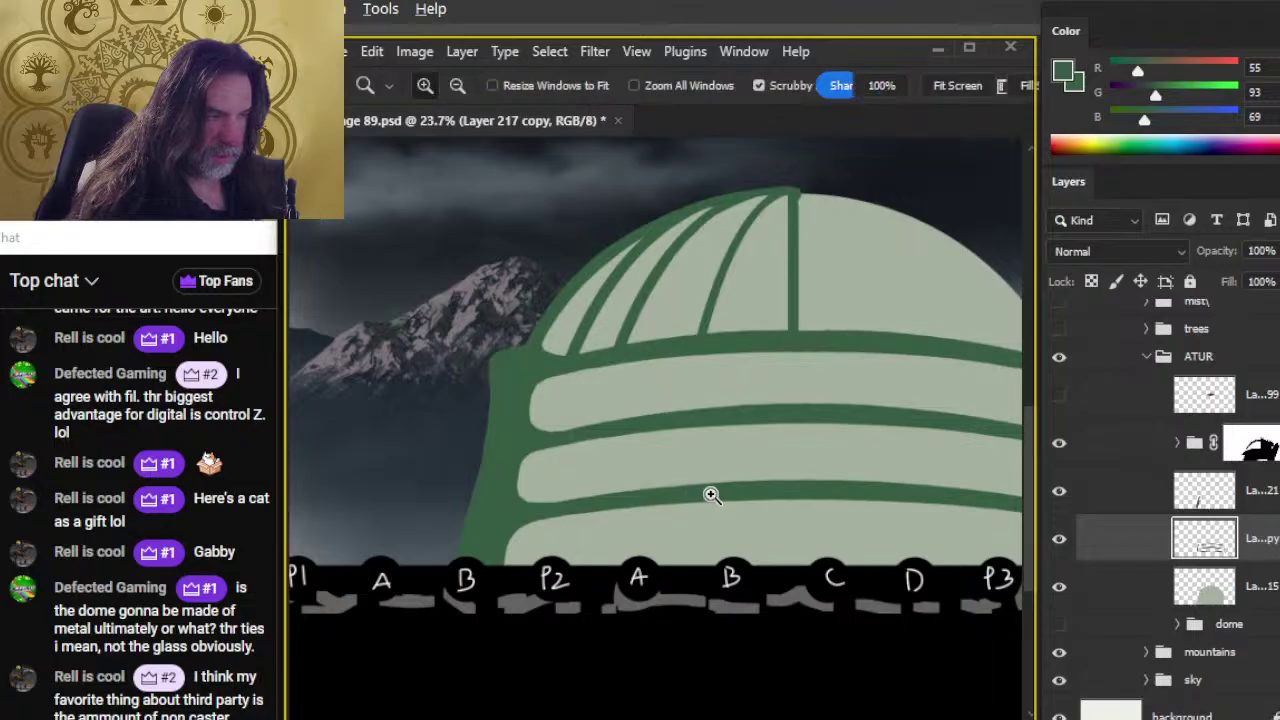
left_click_drag(711, 495, 651, 466)
left_click_drag(834, 509, 726, 386)
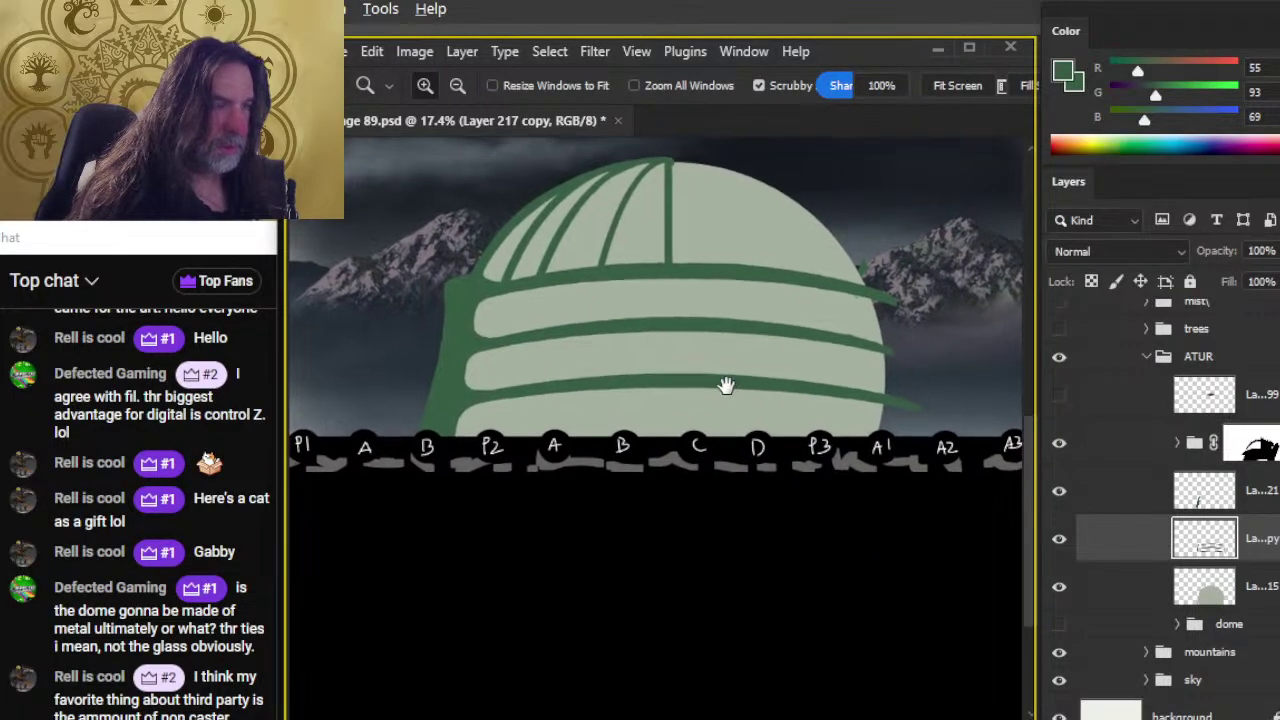
key("l")
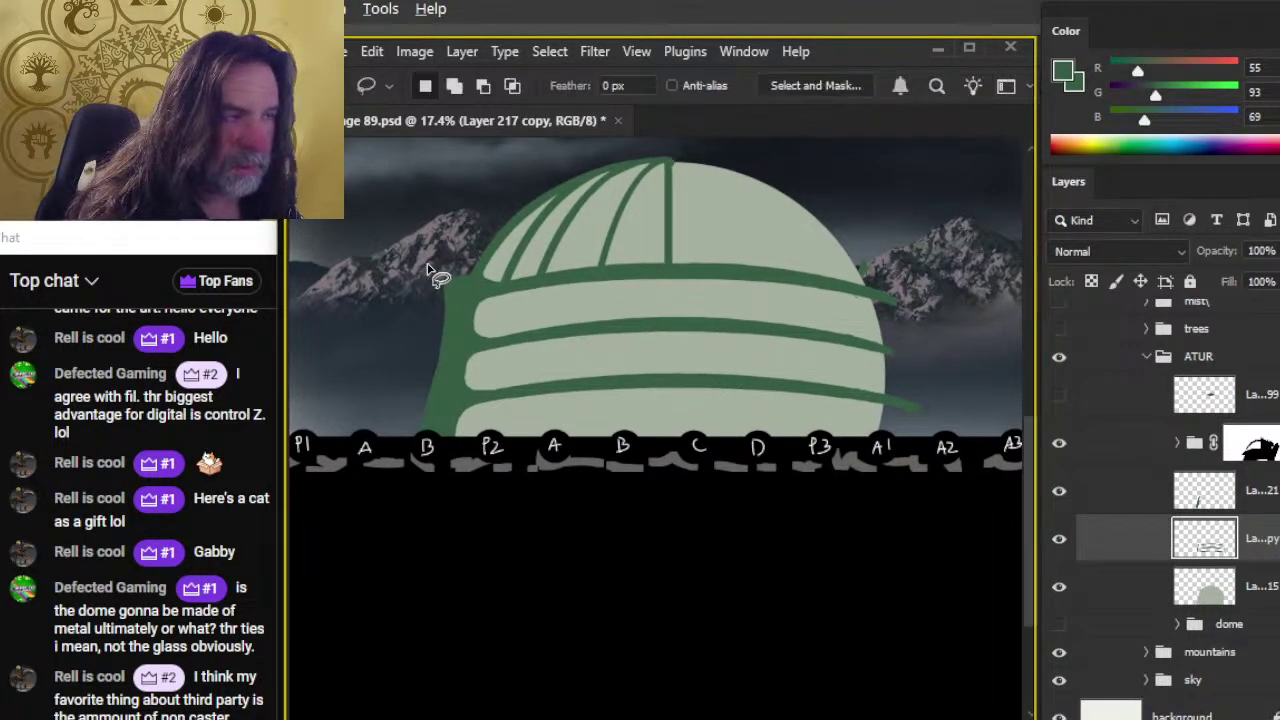
mouse_move(430, 266)
left_mouse_down()
mouse_move(361, 438)
mouse_move(389, 483)
mouse_move(436, 443)
mouse_move(474, 282)
mouse_move(460, 253)
mouse_move(469, 270)
mouse_move(434, 282)
mouse_move(401, 439)
mouse_move(442, 497)
mouse_move(476, 415)
mouse_move(488, 332)
left_mouse_up()
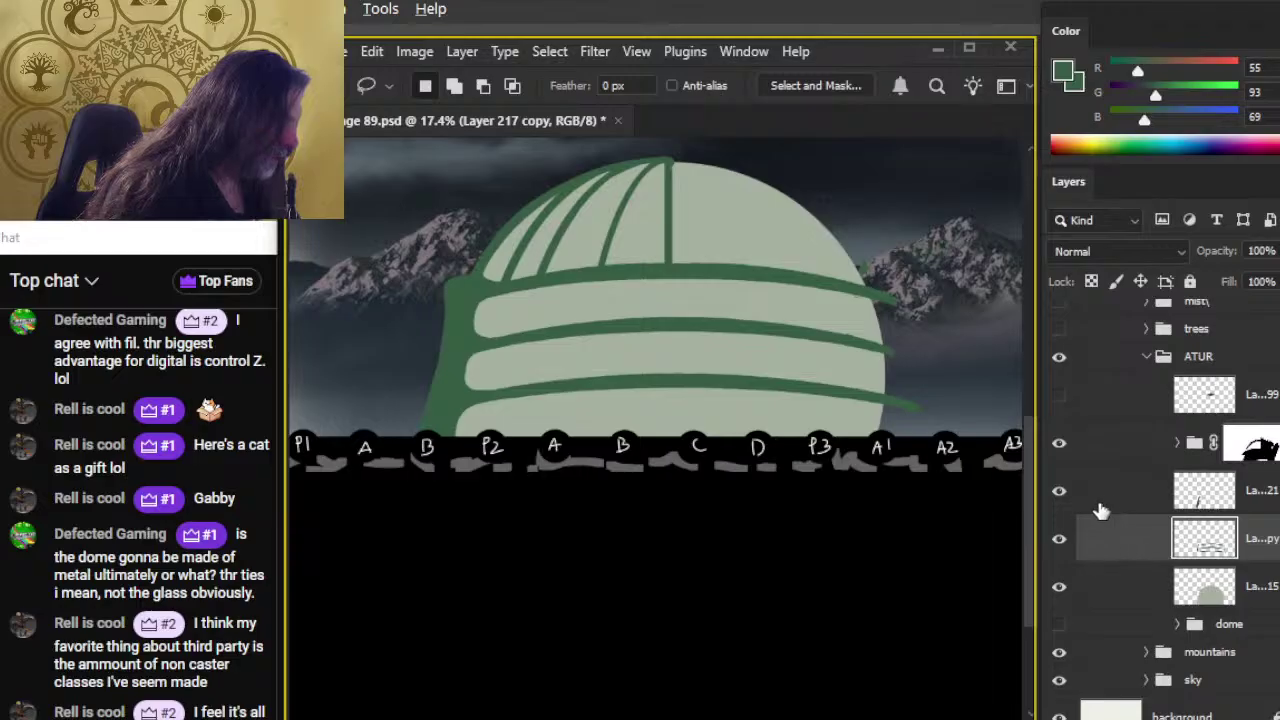
left_click(1056, 504)
left_click(1056, 504)
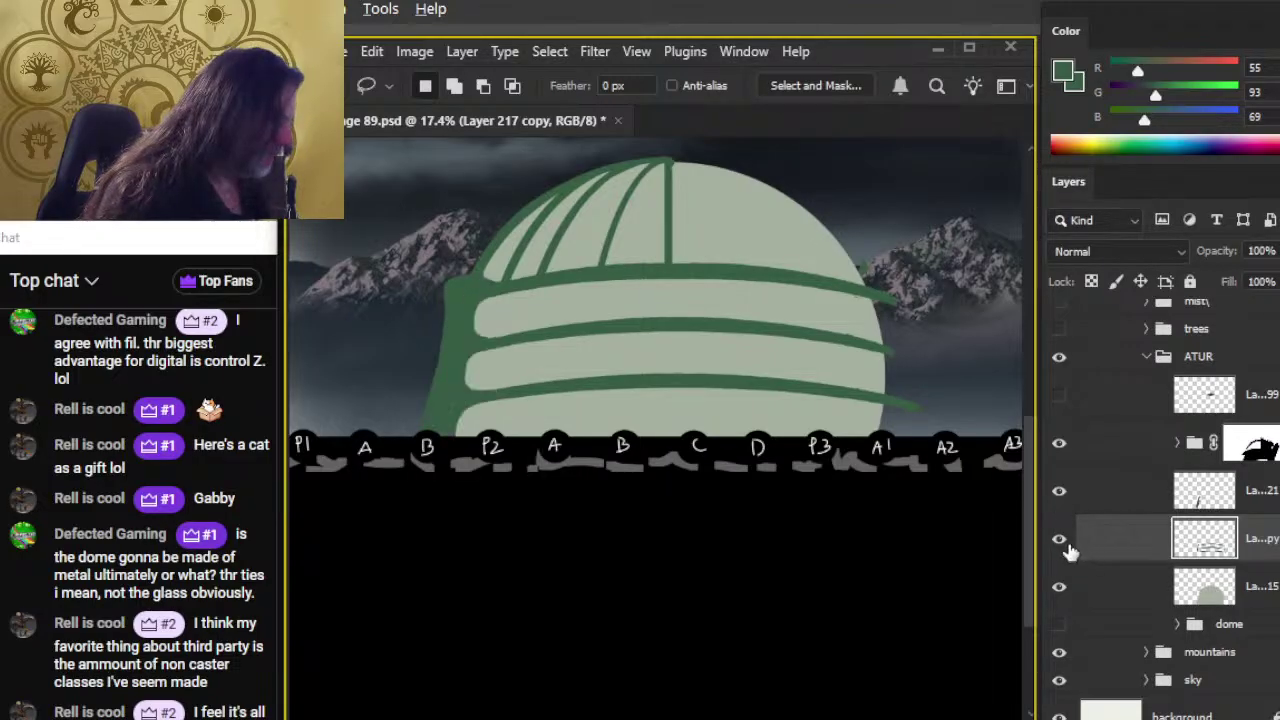
left_click(1059, 543)
left_click(1059, 543)
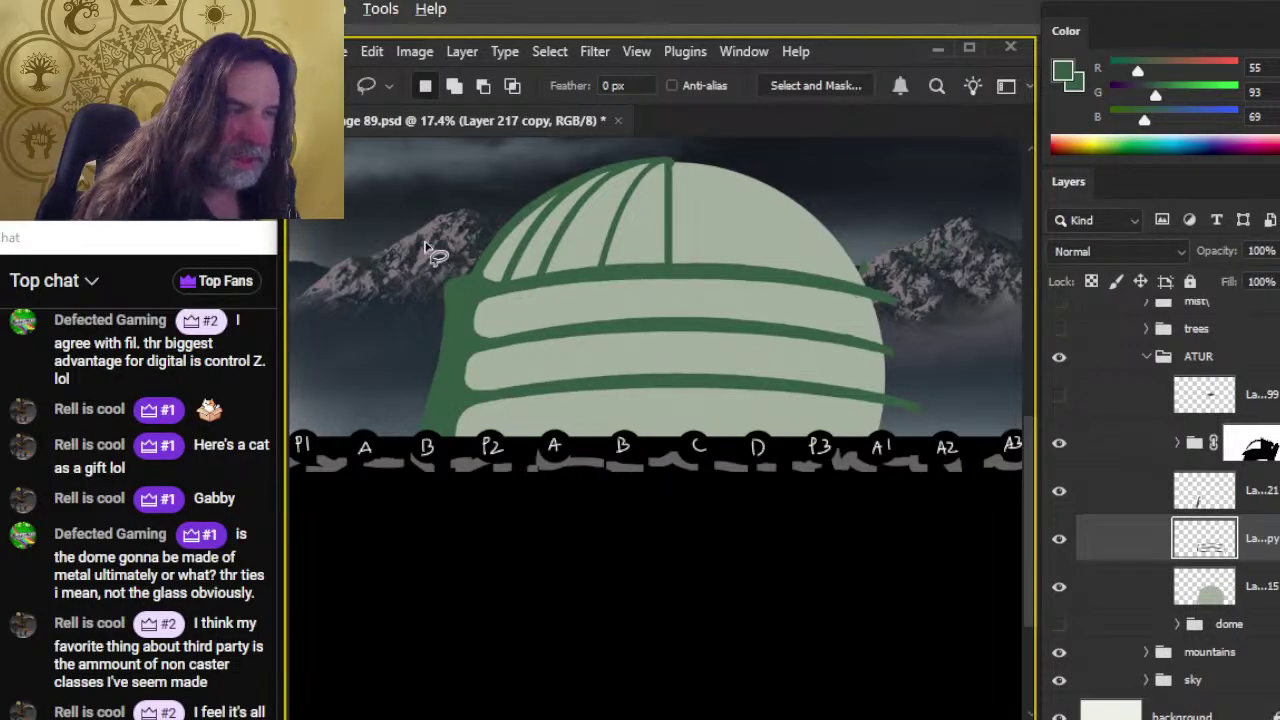
Step: Lasso the widened left edge, put it on its own layer above Layer 221, merge it down into Layer 221, and check the result
mouse_move(434, 238)
left_mouse_down()
mouse_move(400, 458)
mouse_move(443, 411)
mouse_move(476, 256)
left_mouse_up()
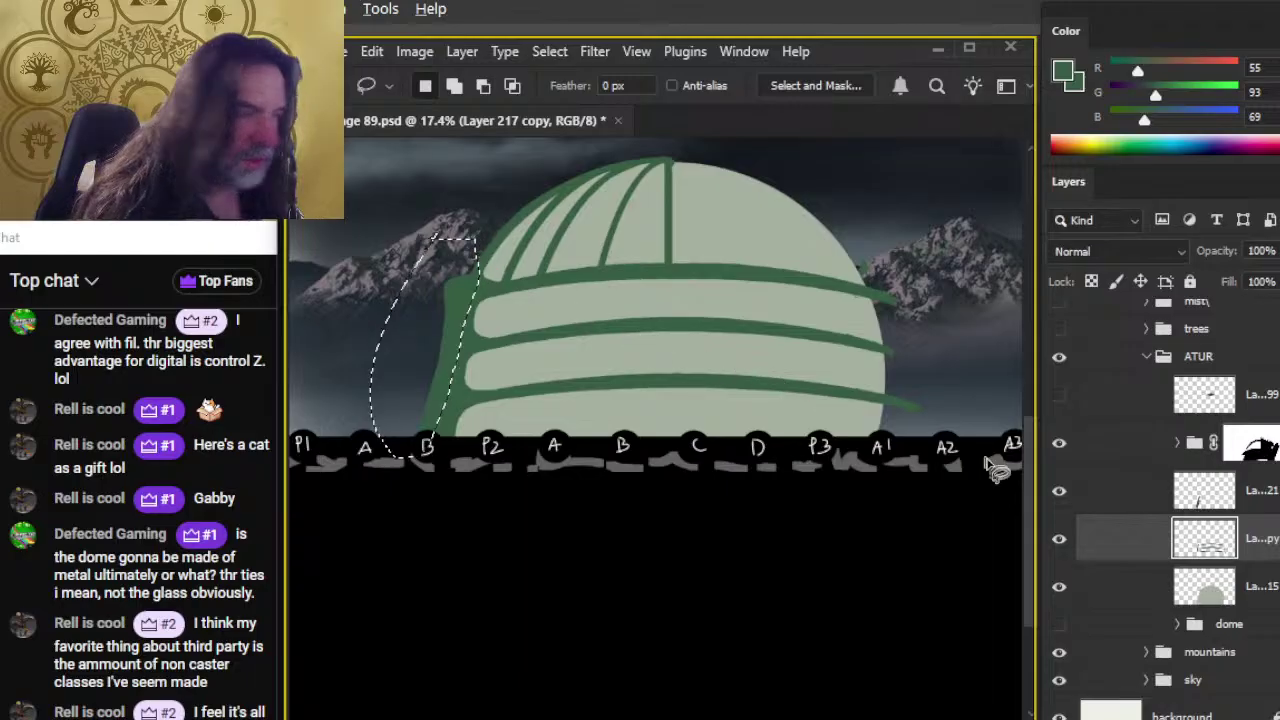
left_click(1128, 500)
key("ctrl+j")
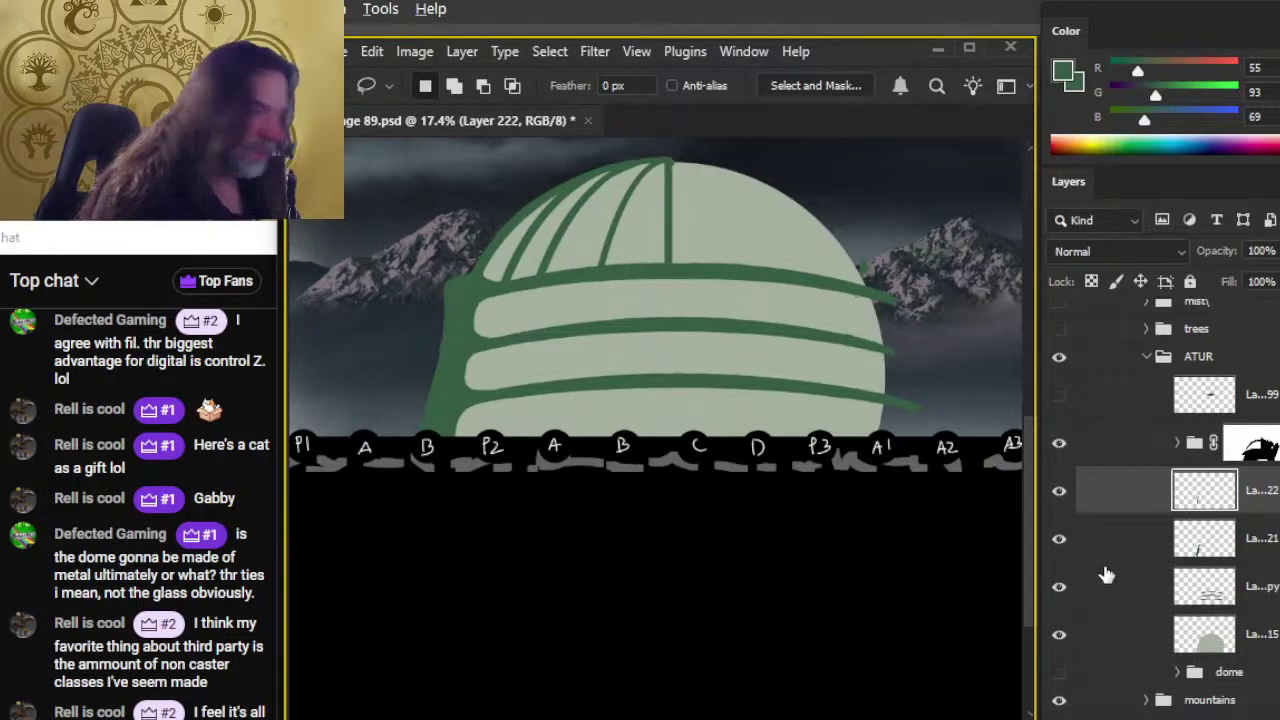
right_click(1130, 508)
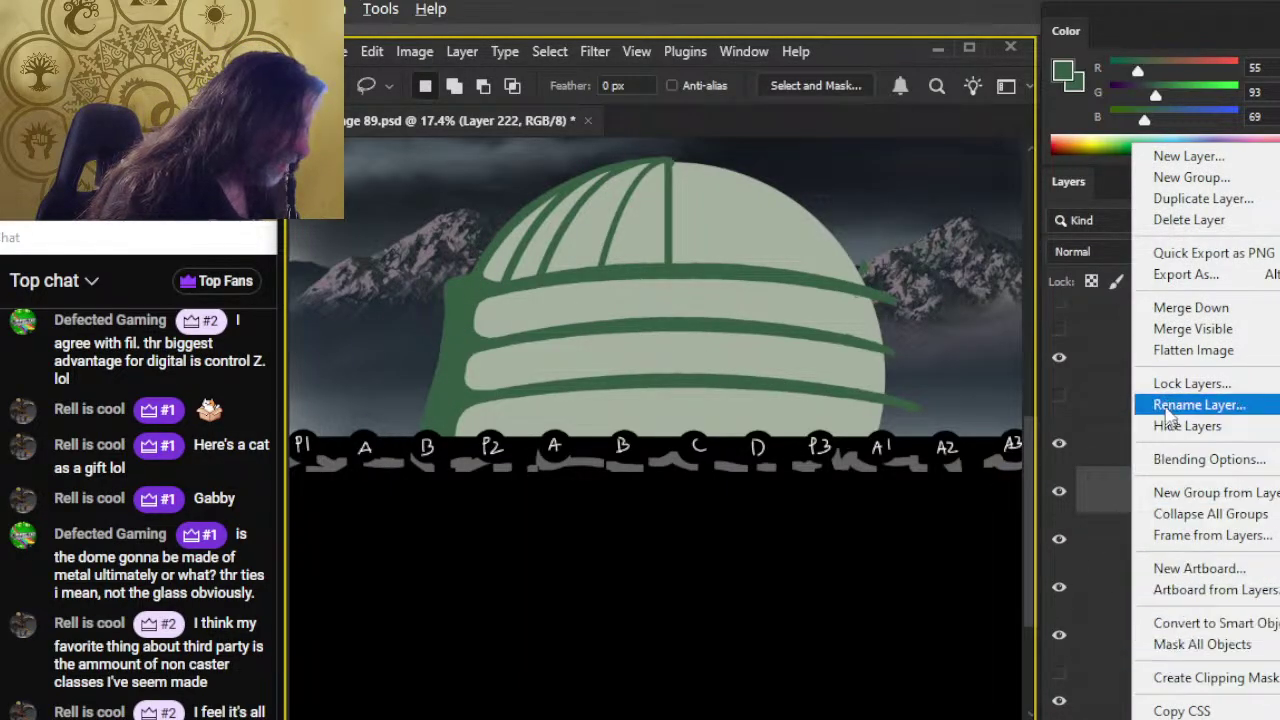
left_click(1180, 307)
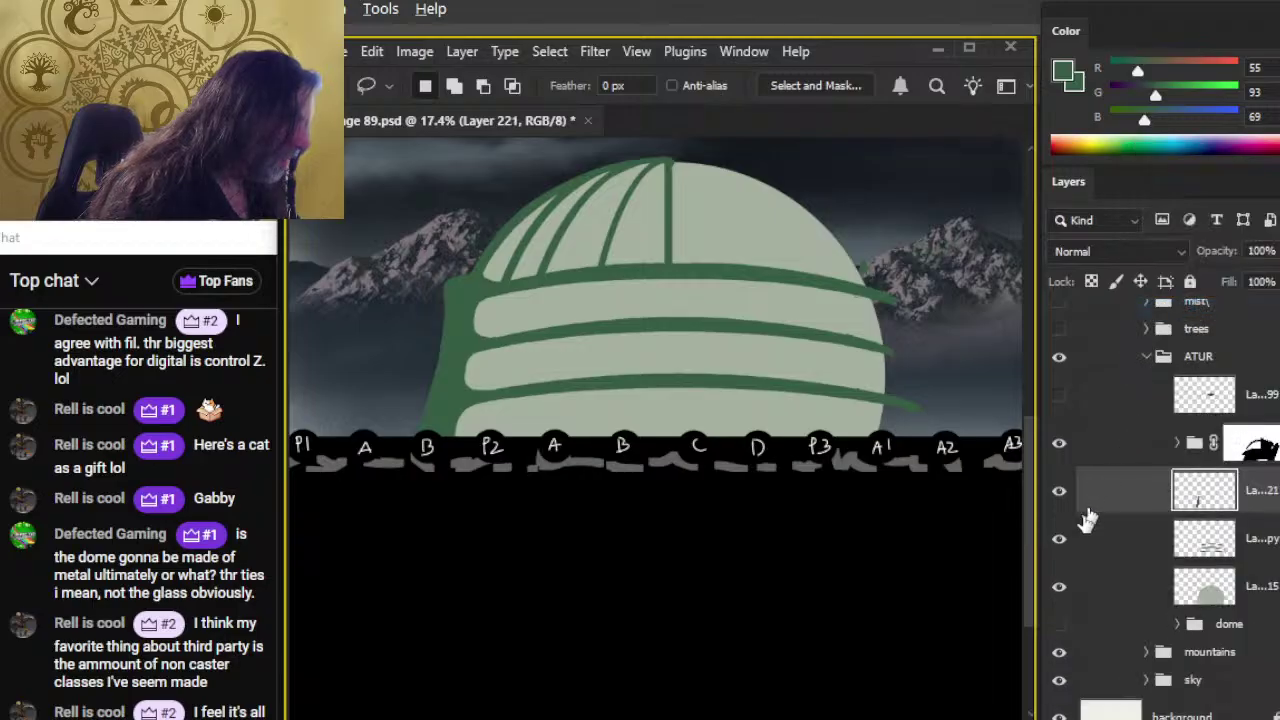
left_click(1058, 496)
left_click(1058, 496)
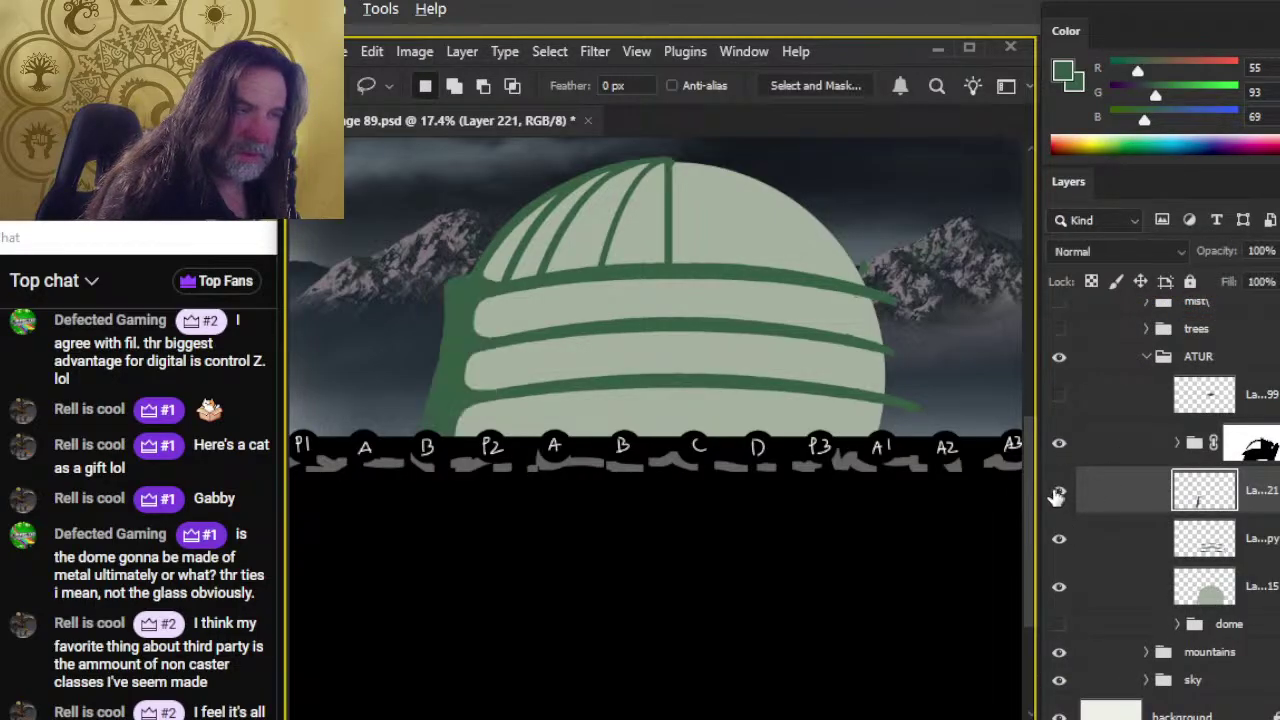
Step: Examine the domed building in the green district of the reference city map up close
key("e")
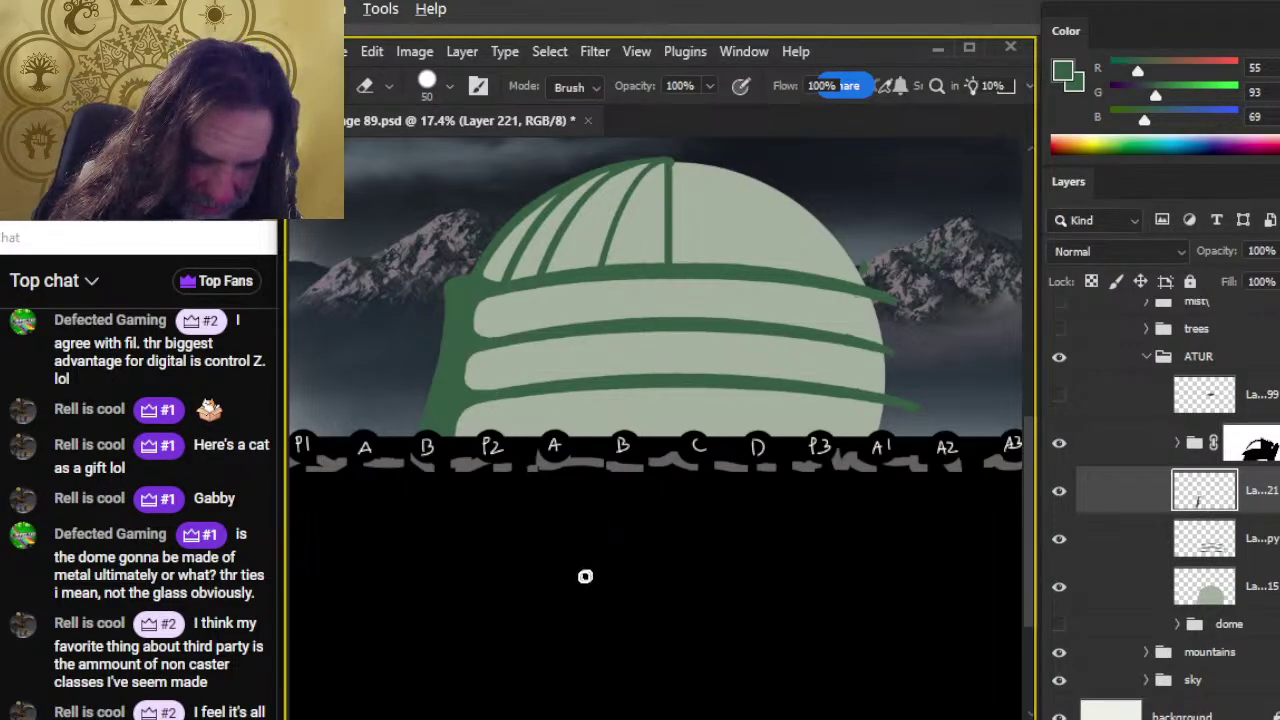
left_click_drag(567, 308, 694, 611)
left_click_drag(551, 480, 700, 460)
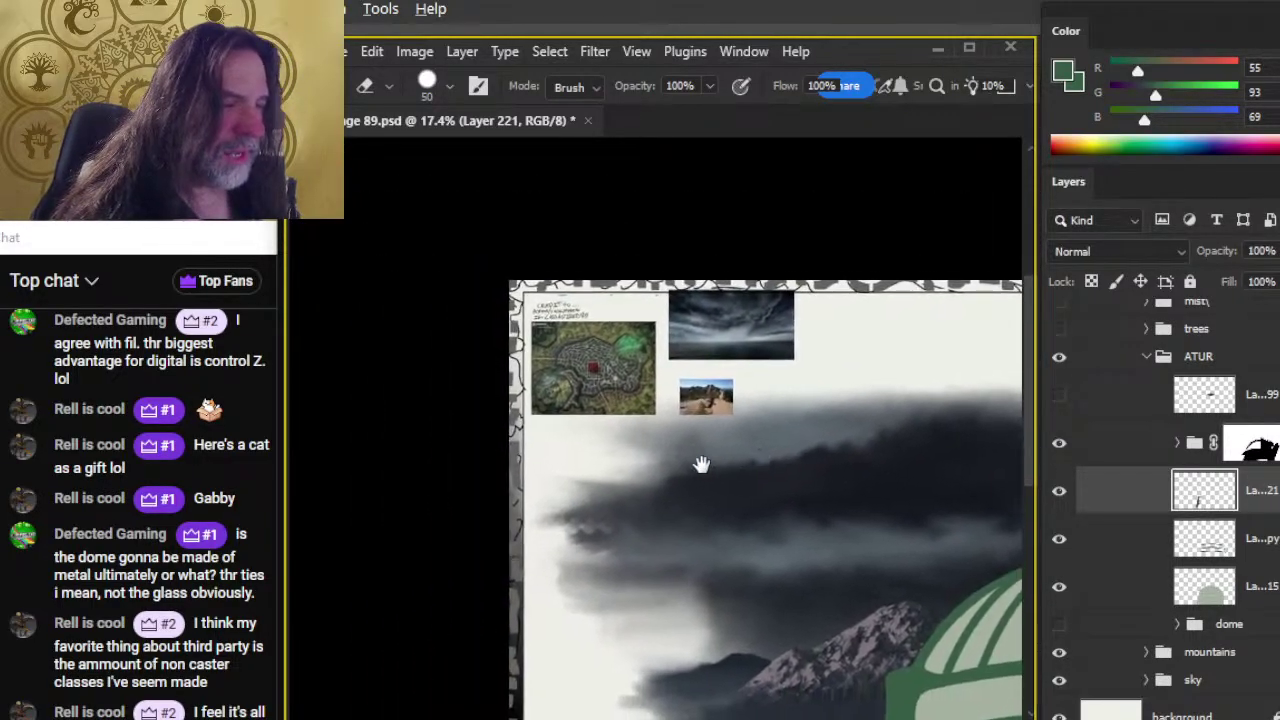
key("z")
left_click(588, 346)
left_click(640, 375)
left_click(697, 366)
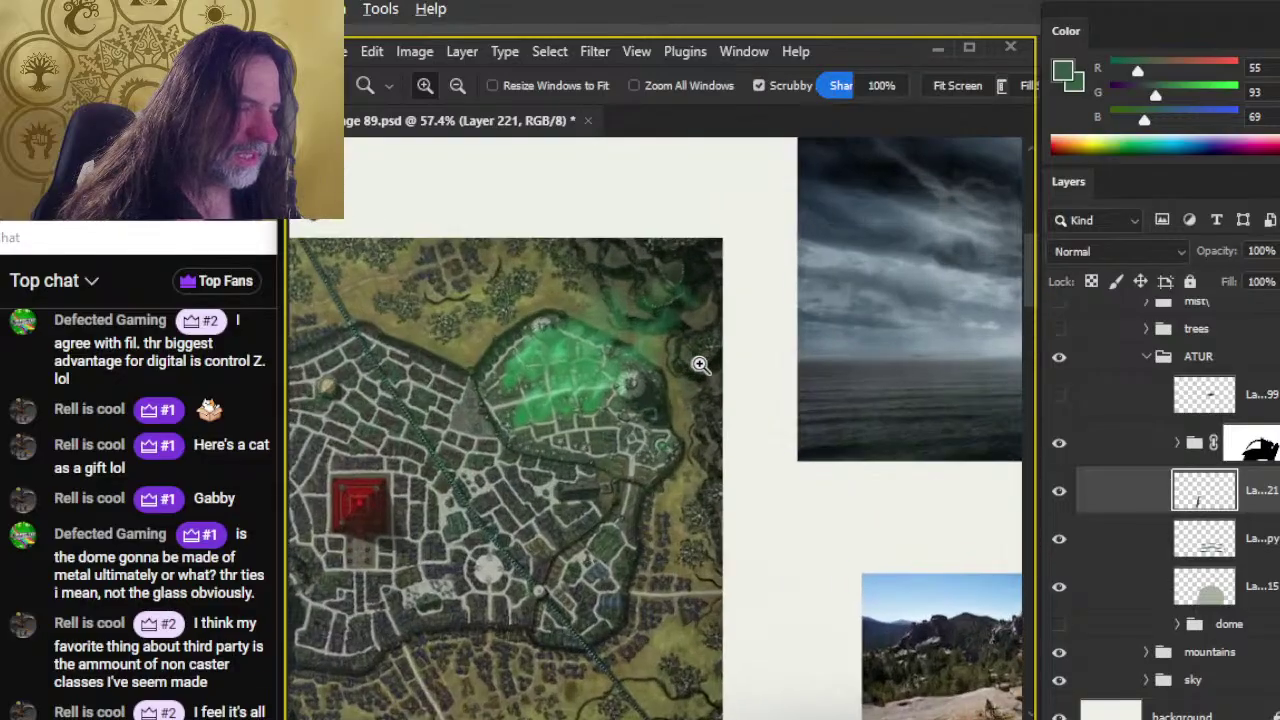
left_click(700, 415)
left_click_drag(651, 426, 346, 331)
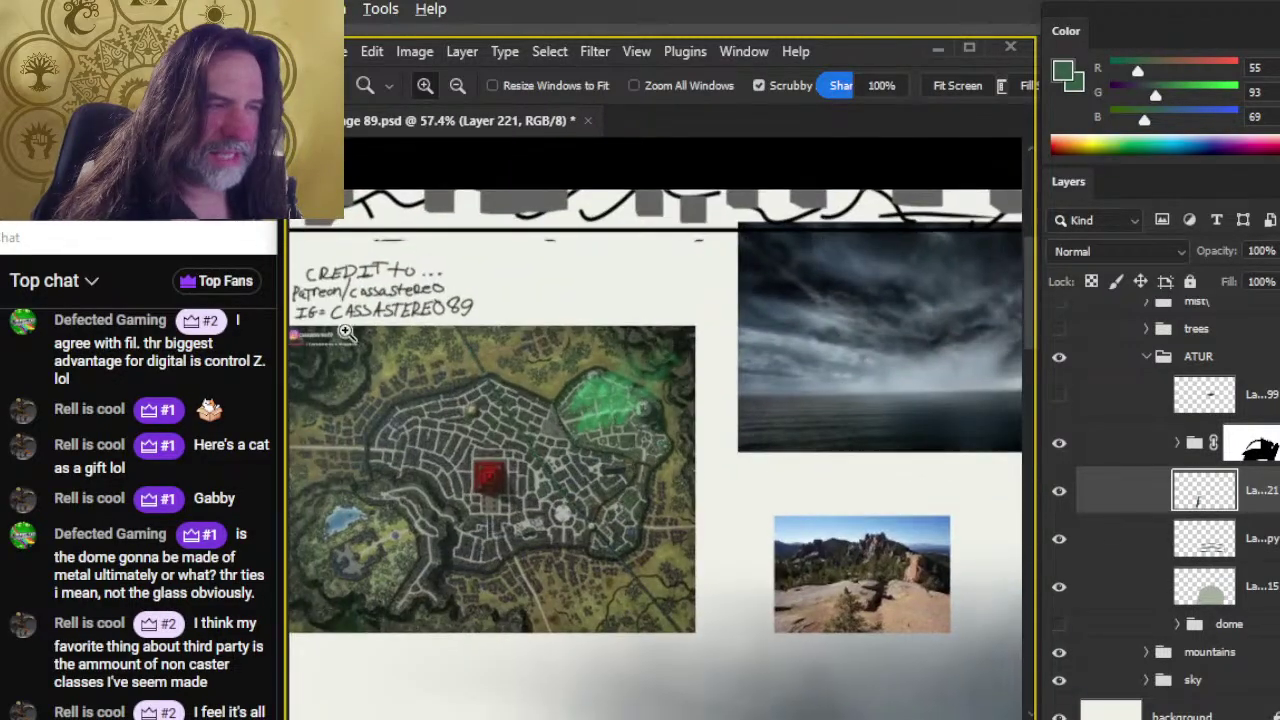
left_click(662, 410)
left_click(682, 420)
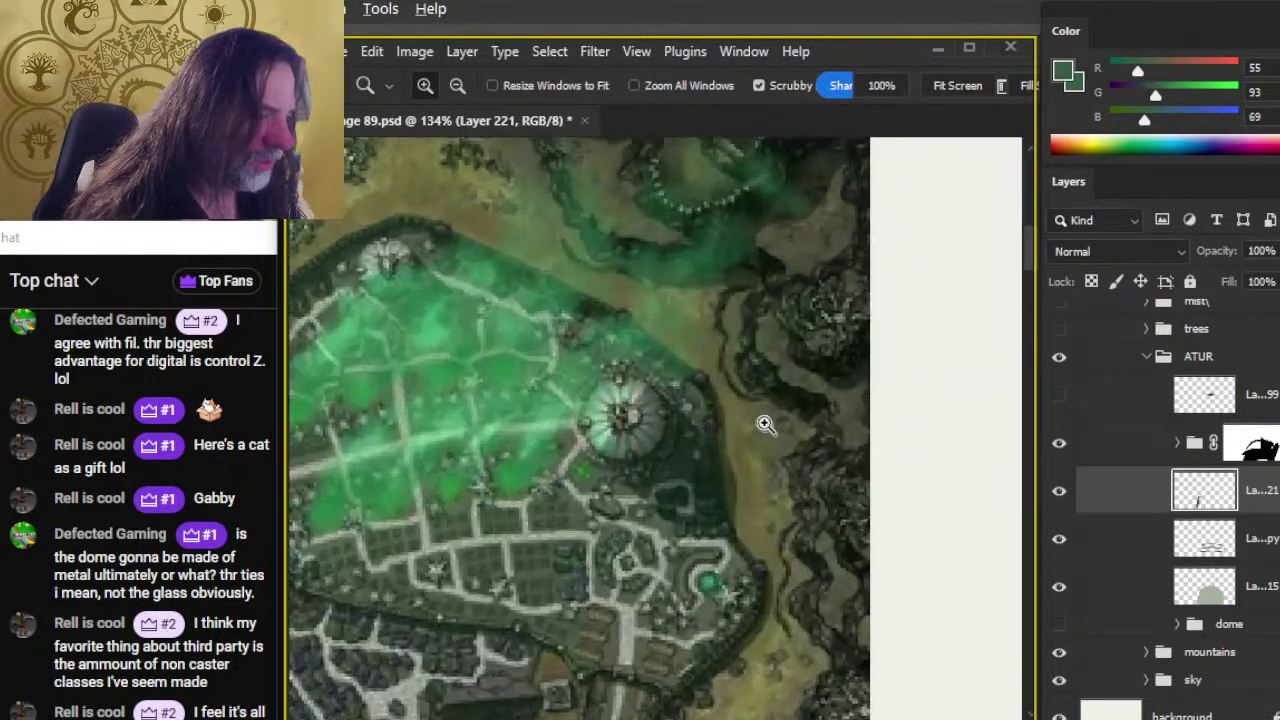
left_click(657, 445)
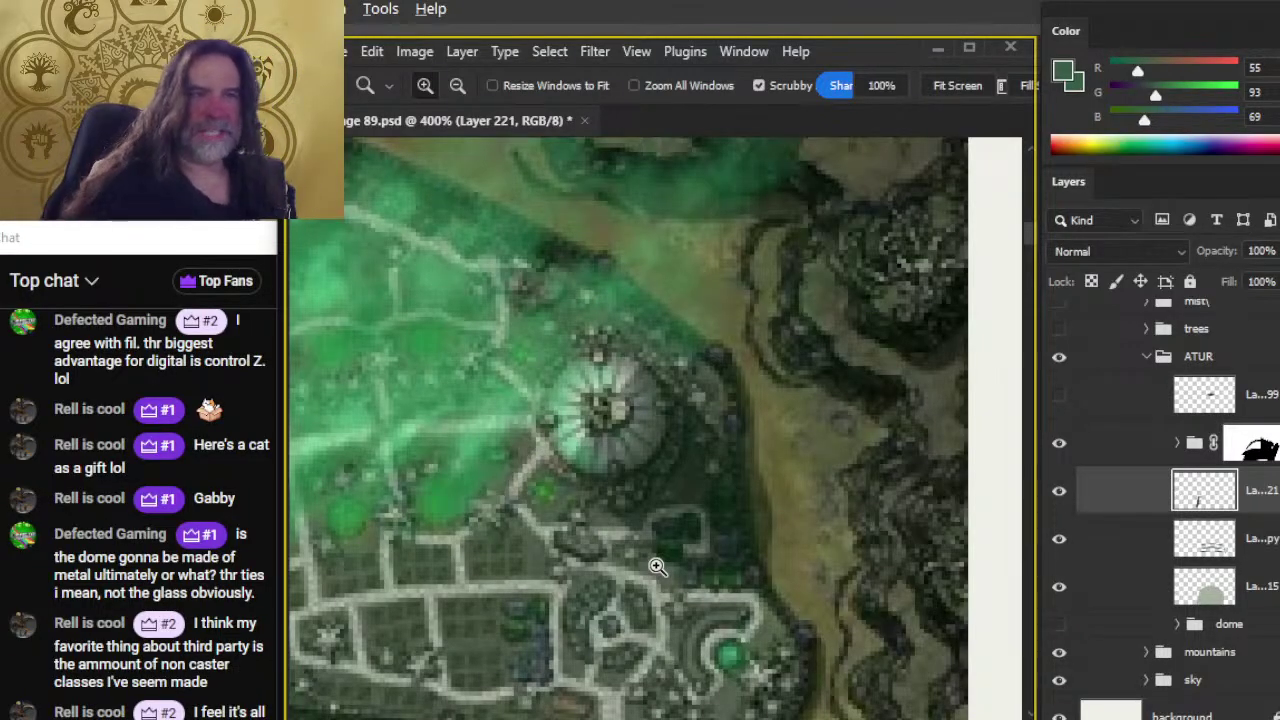
Step: Study how the large domed building sits among the streets, walls and other buildings on the reference city map
left_click_drag(550, 502, 678, 546)
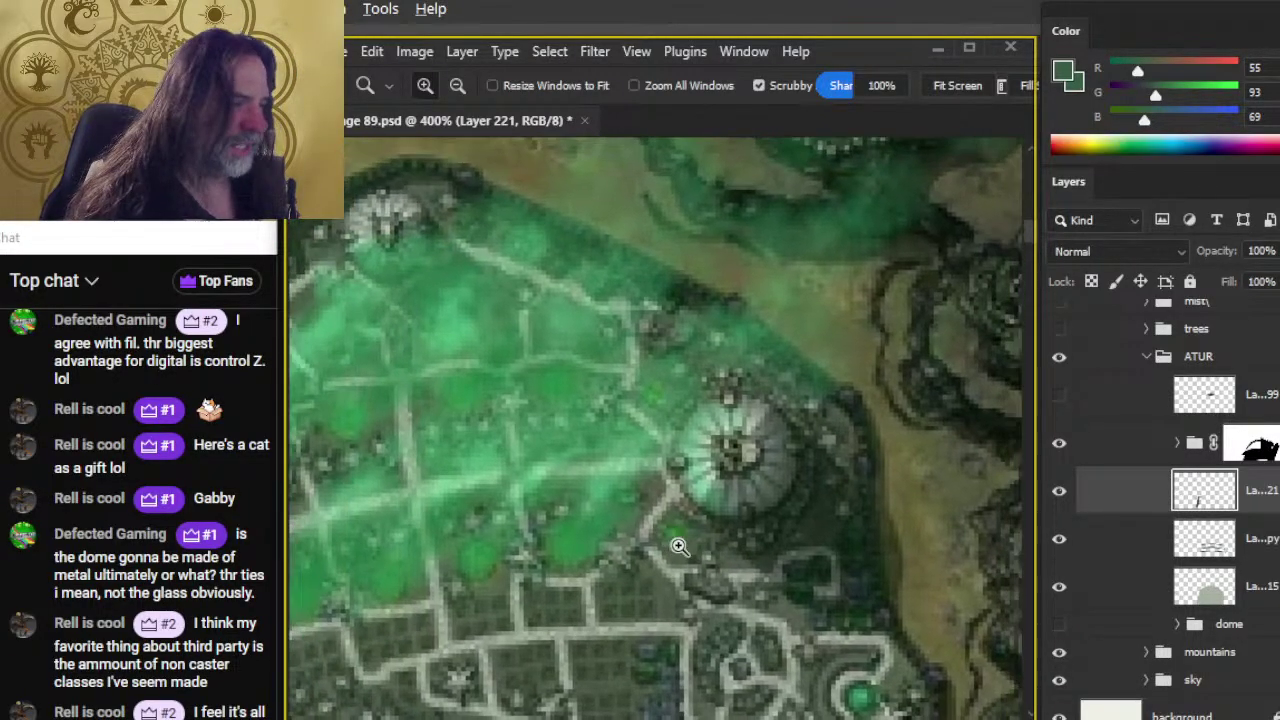
scroll(720, 548, "down", 3)
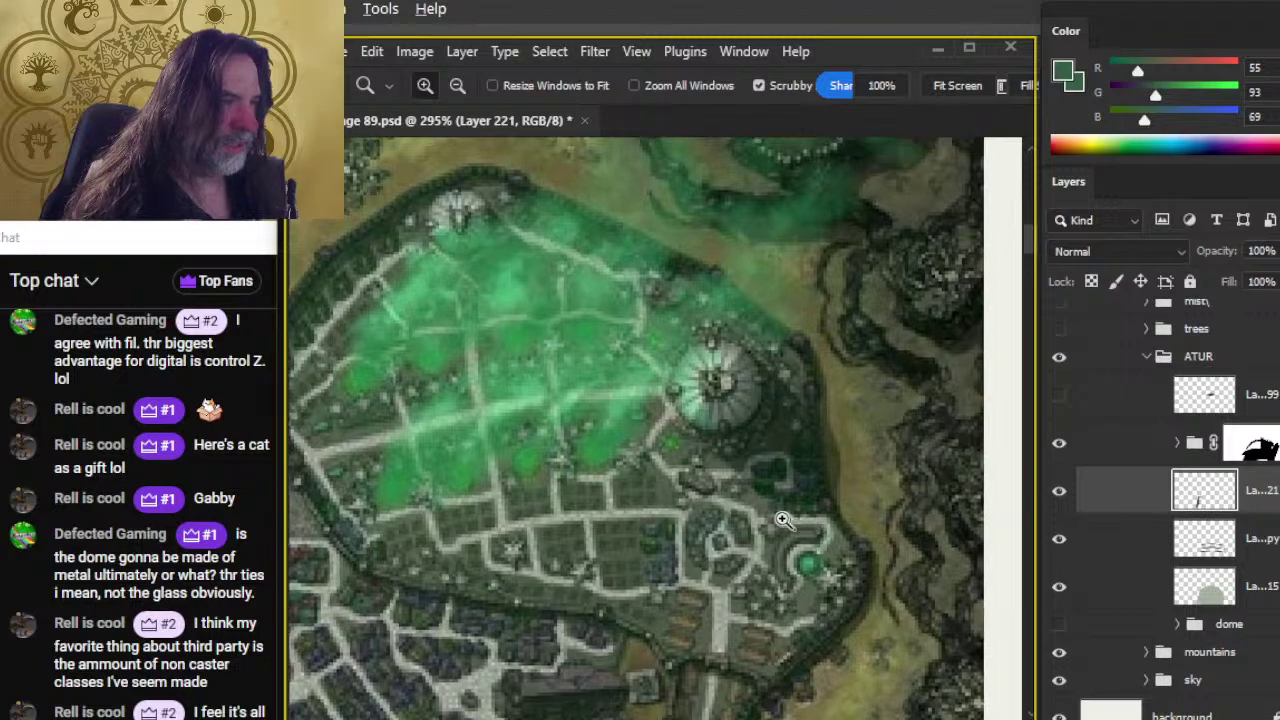
scroll(785, 515, "down", 2)
scroll(645, 360, "up", 1)
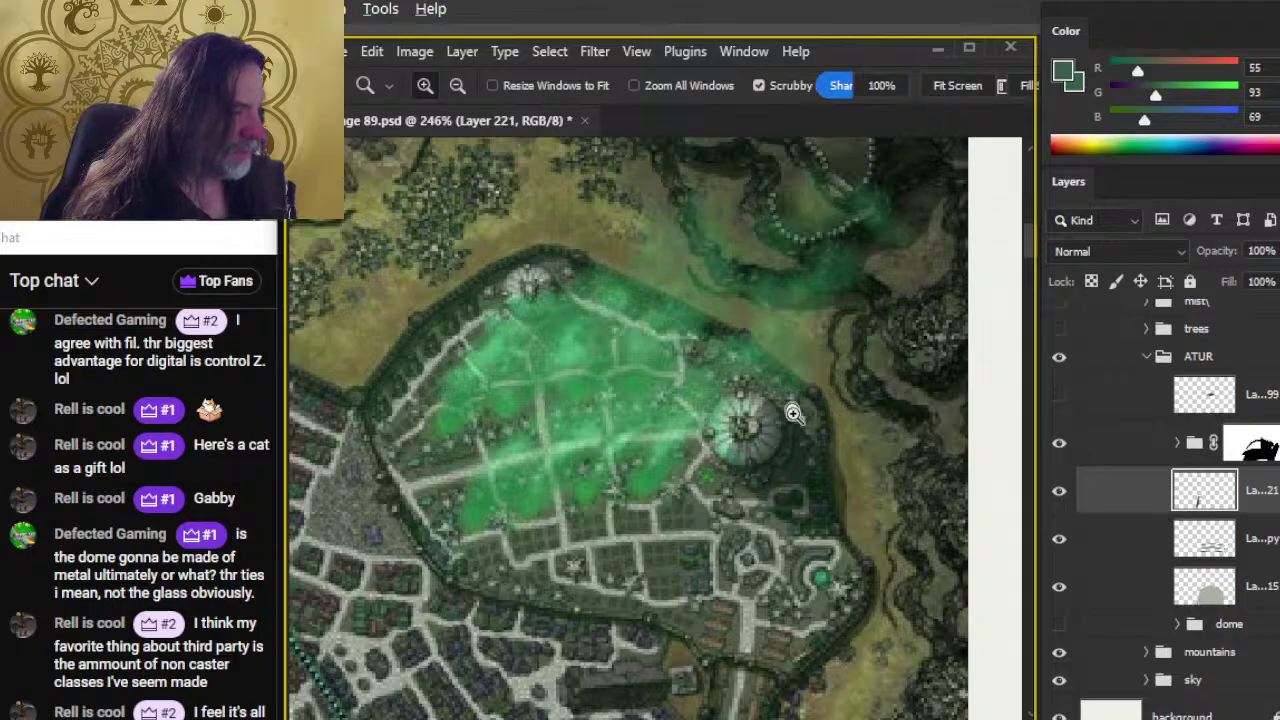
scroll(800, 460, "up", 4)
scroll(791, 477, "down", 2)
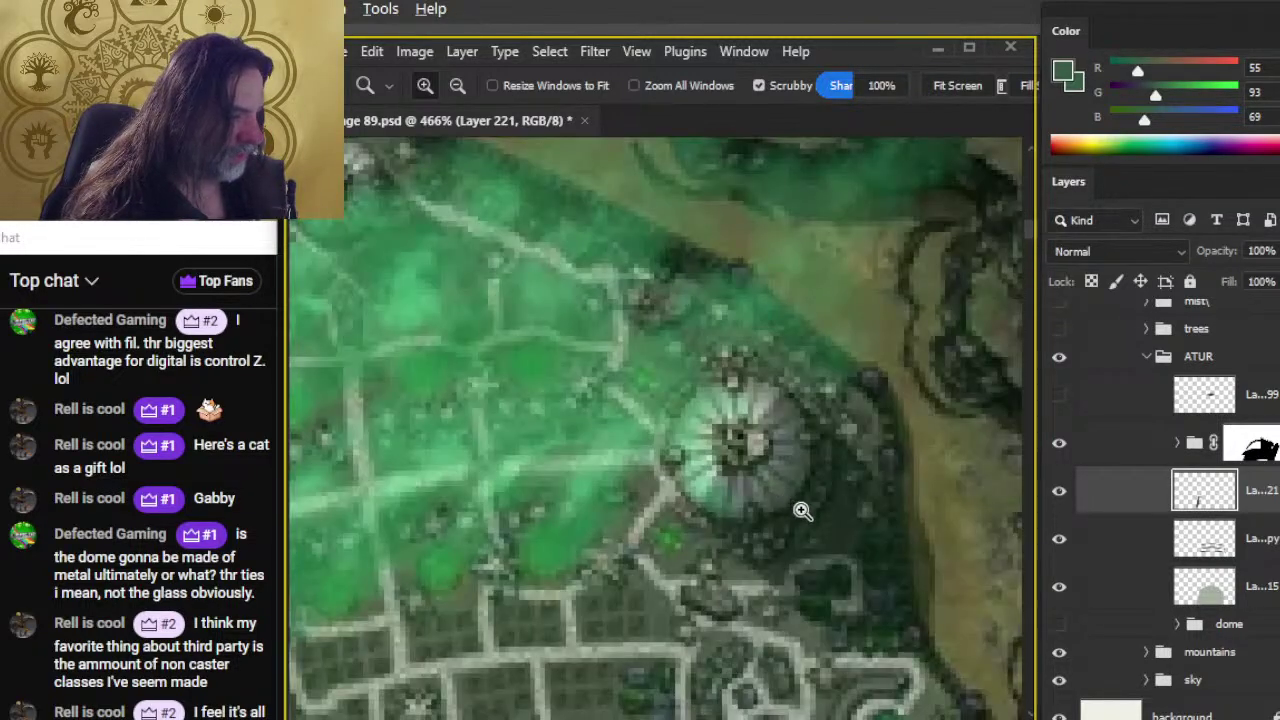
scroll(845, 525, "down", 1)
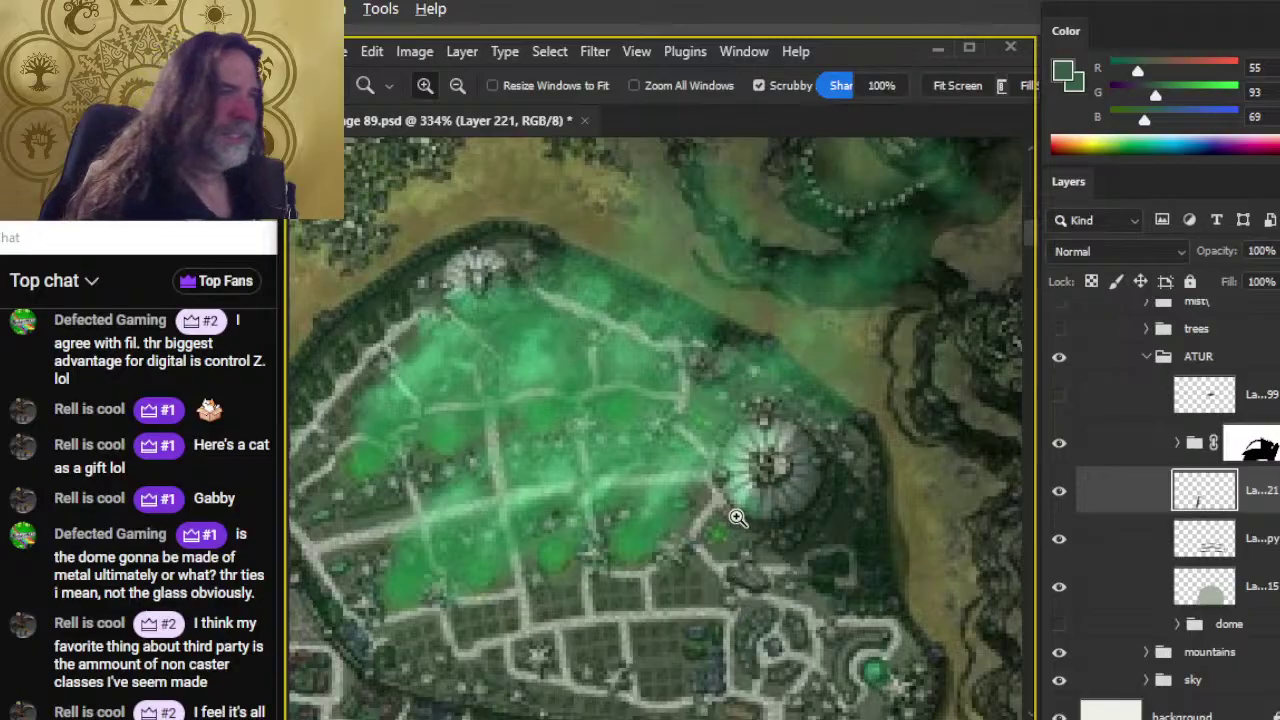
left_click_drag(812, 528, 787, 491)
scroll(800, 491, "down", 2)
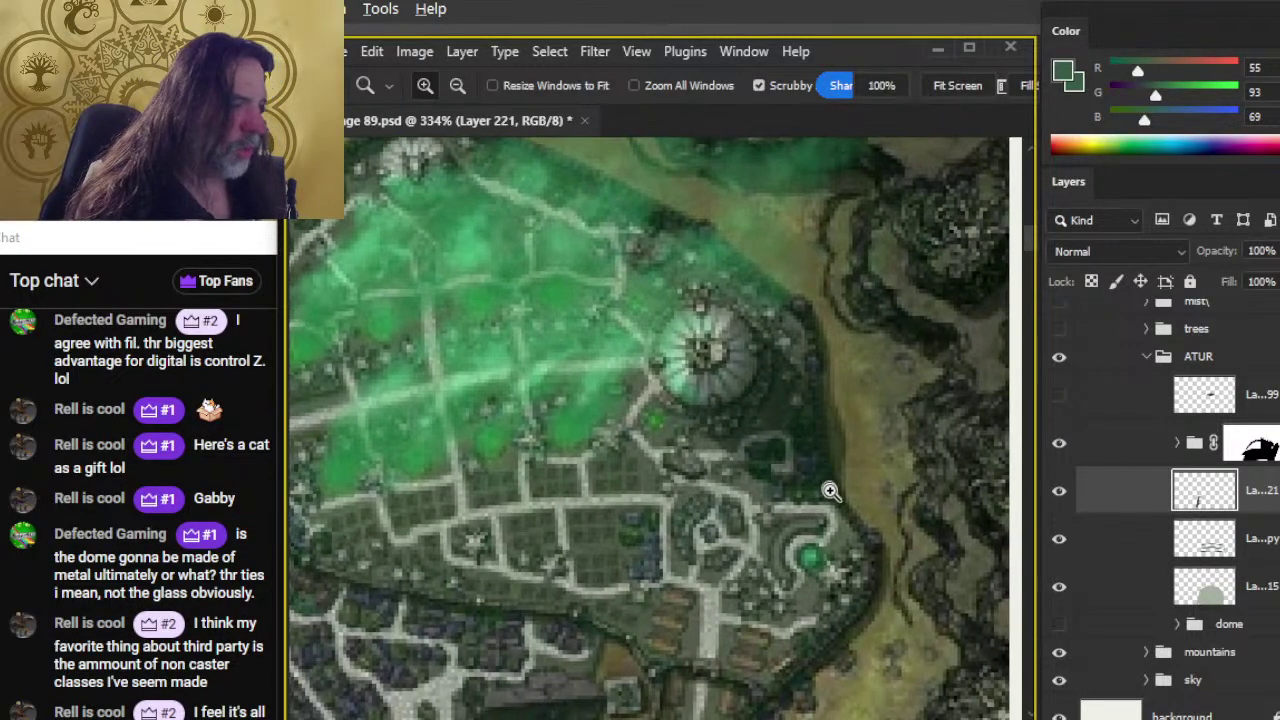
scroll(820, 493, "down", 1)
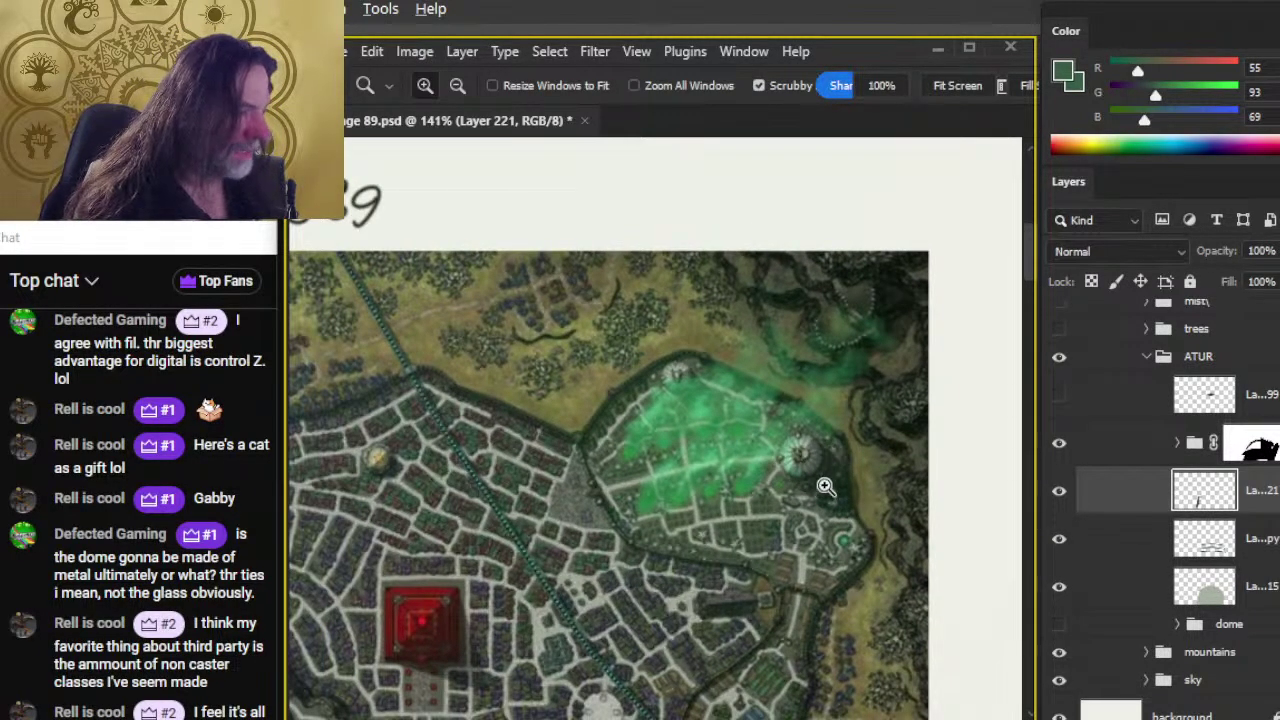
scroll(826, 486, "down", 4)
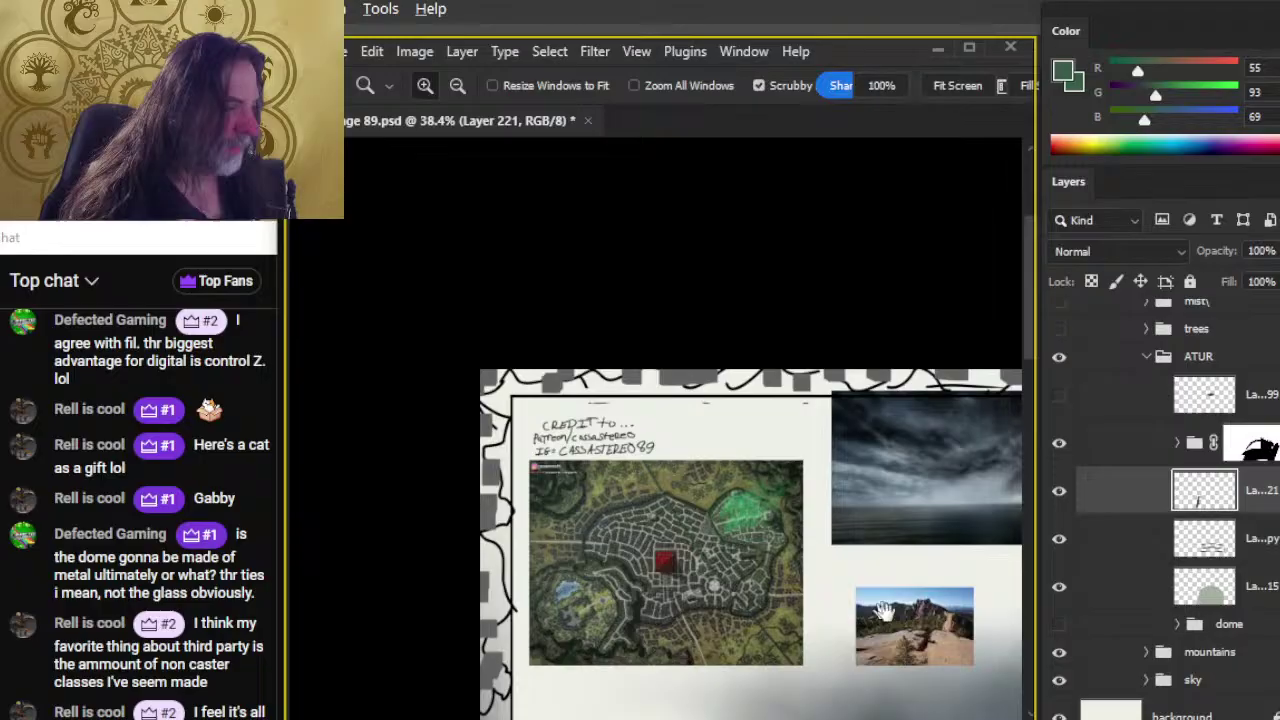
Step: Show Layer 199 with the black line-art cap and nudge it slightly upward on the painted dome's apex
left_click_drag(884, 612, 557, 371)
left_click_drag(849, 606, 694, 463)
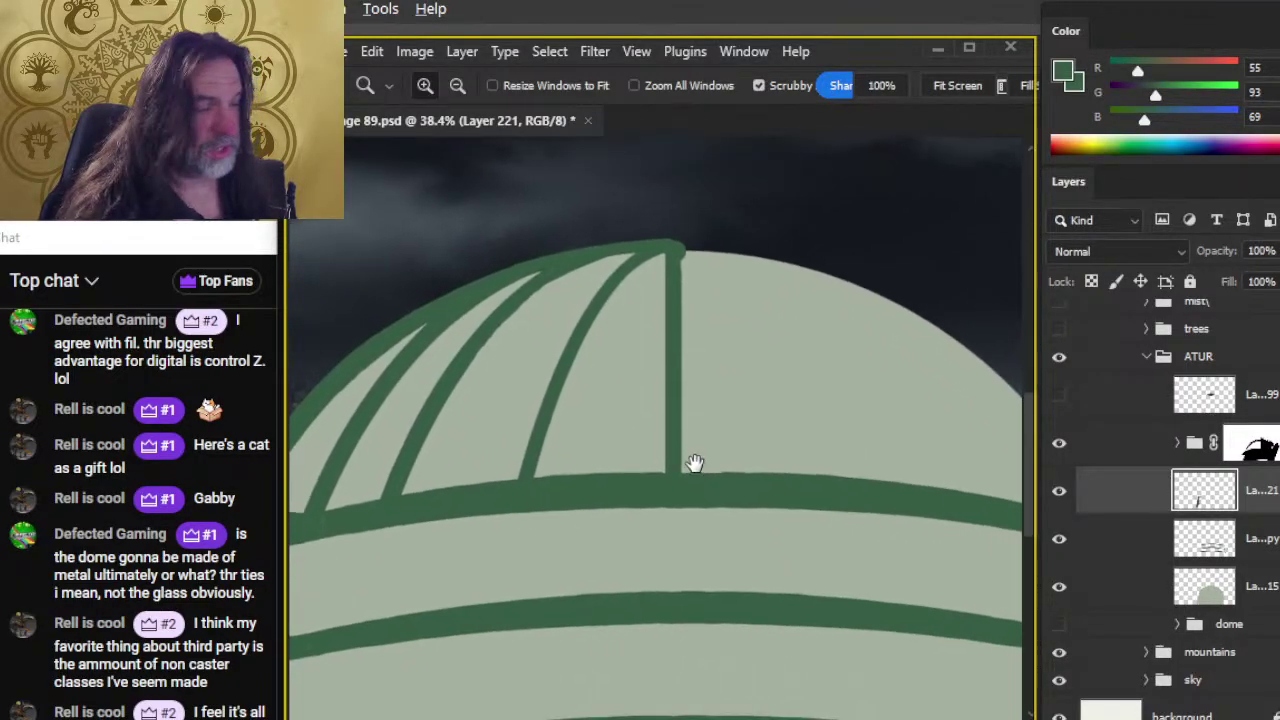
scroll(690, 510, "down", 2)
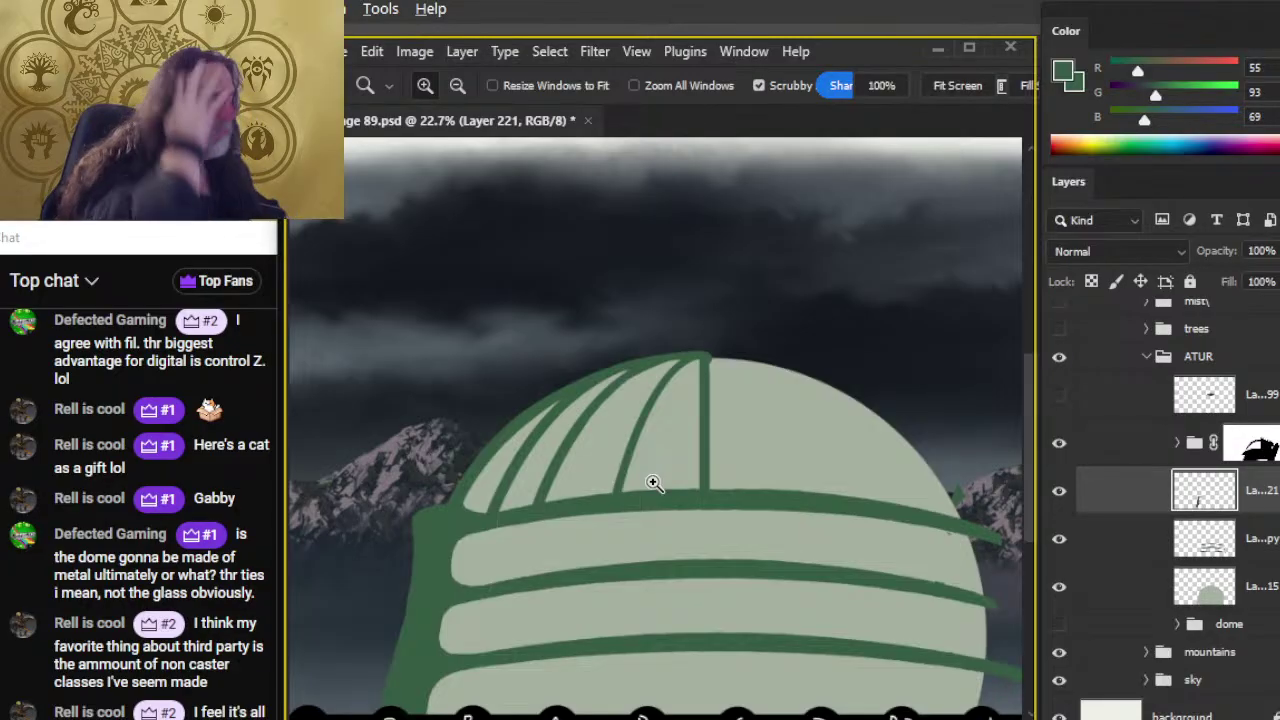
left_click(1059, 395)
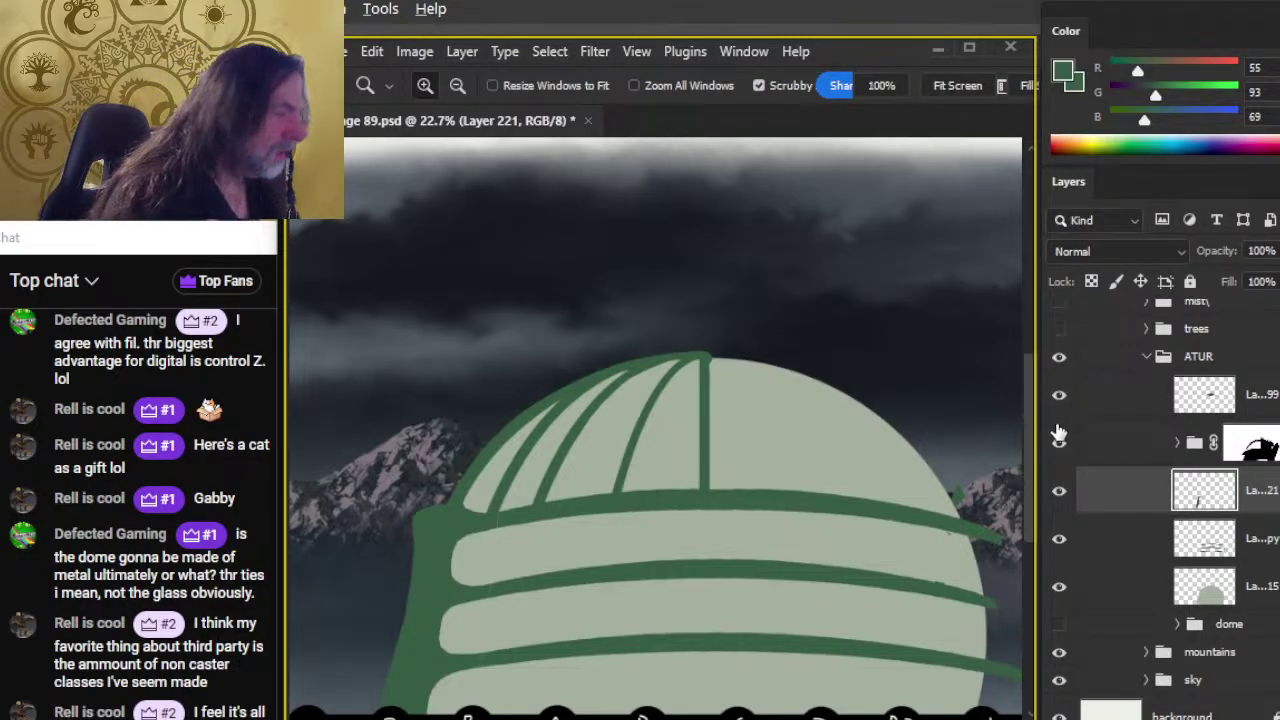
left_click(1088, 400)
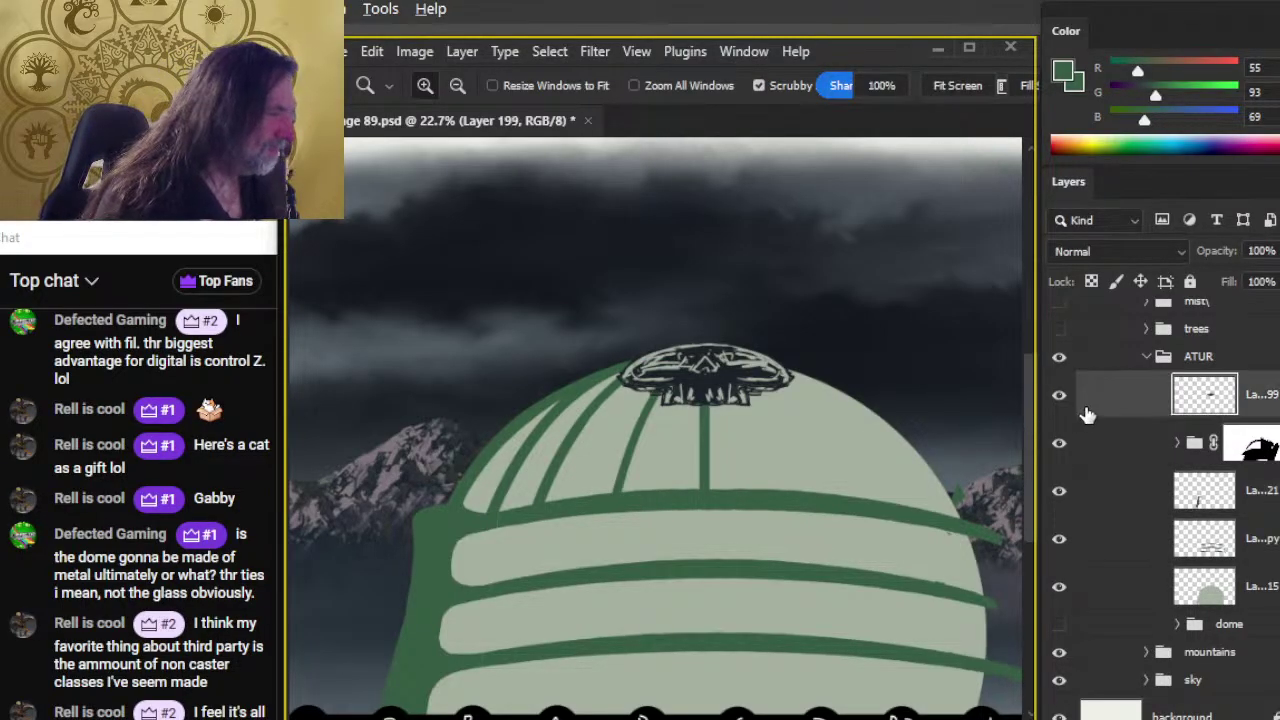
key("v")
key("shift+Up")
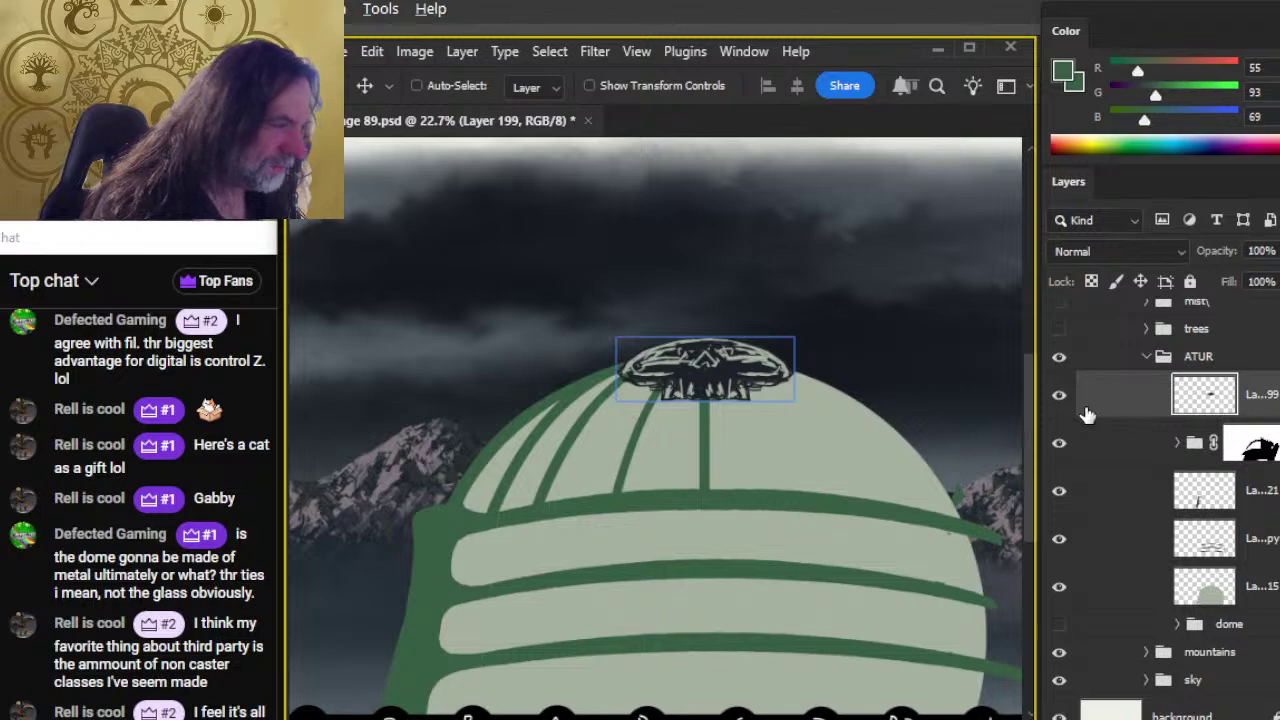
key("Up")
key("Up")
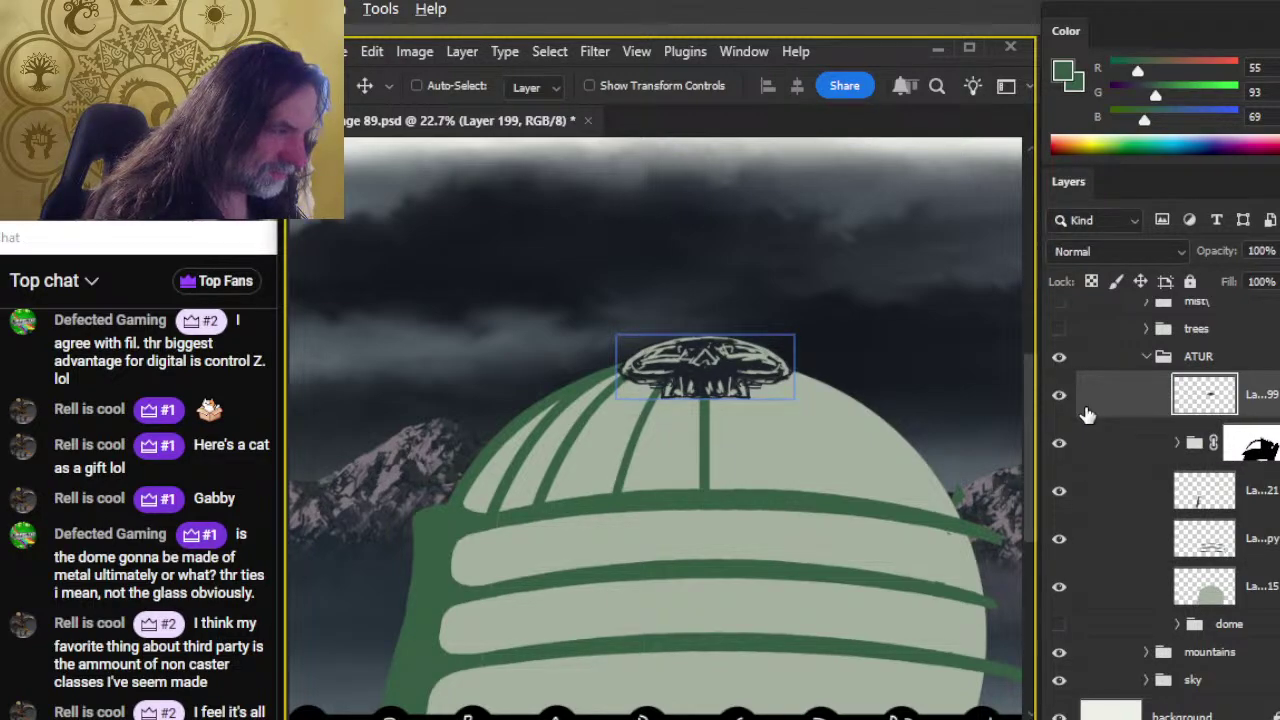
key("l")
right_click(712, 442)
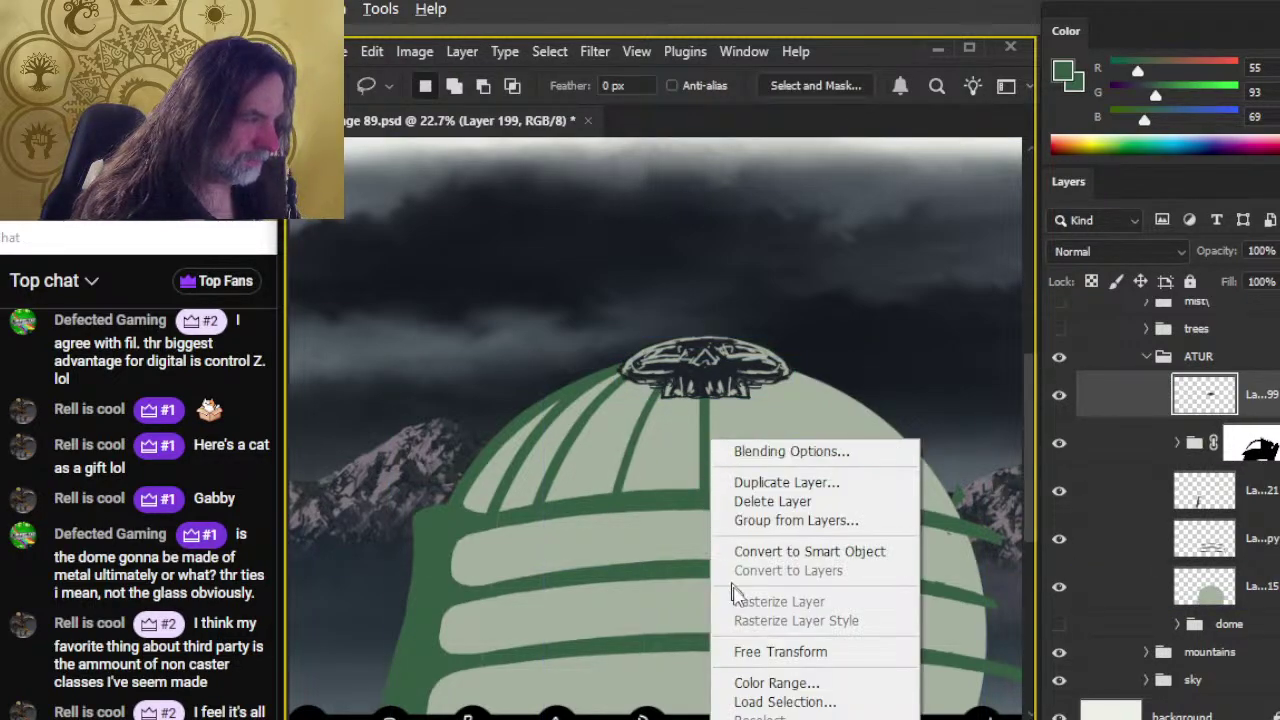
left_click(775, 651)
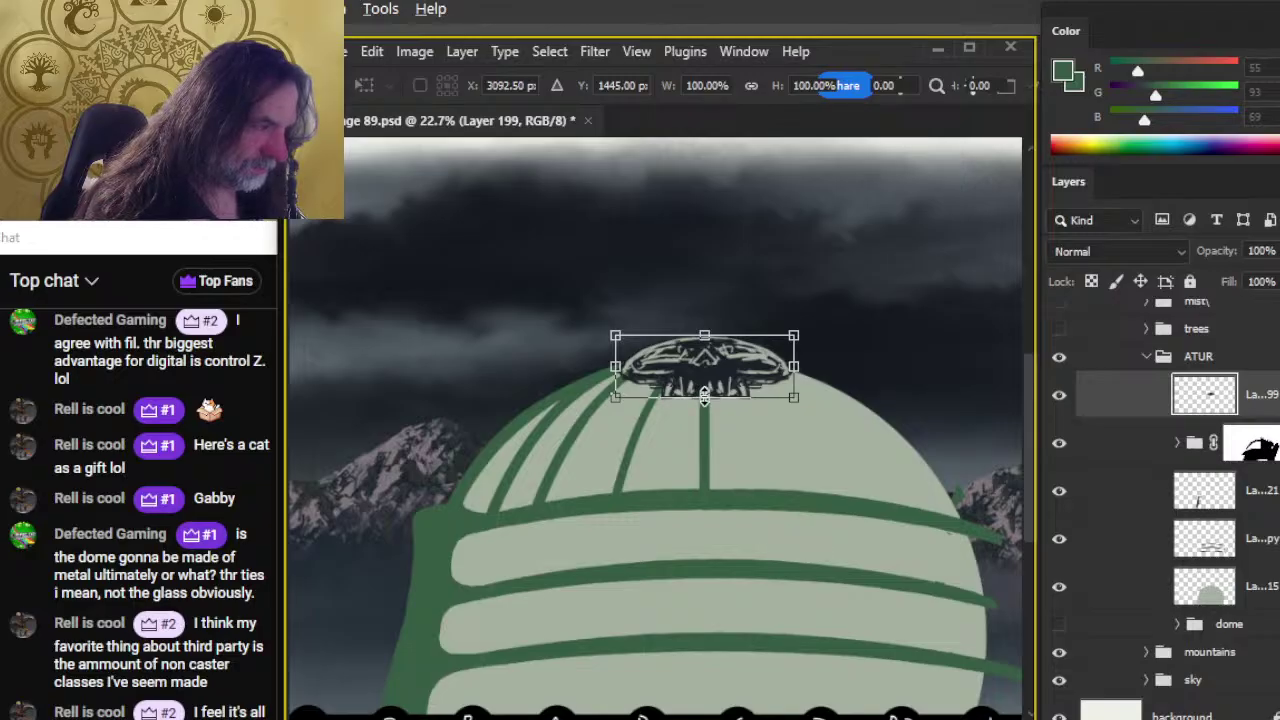
mouse_move(704, 396)
left_mouse_down()
mouse_move(704, 376)
mouse_move(704, 388)
left_mouse_up()
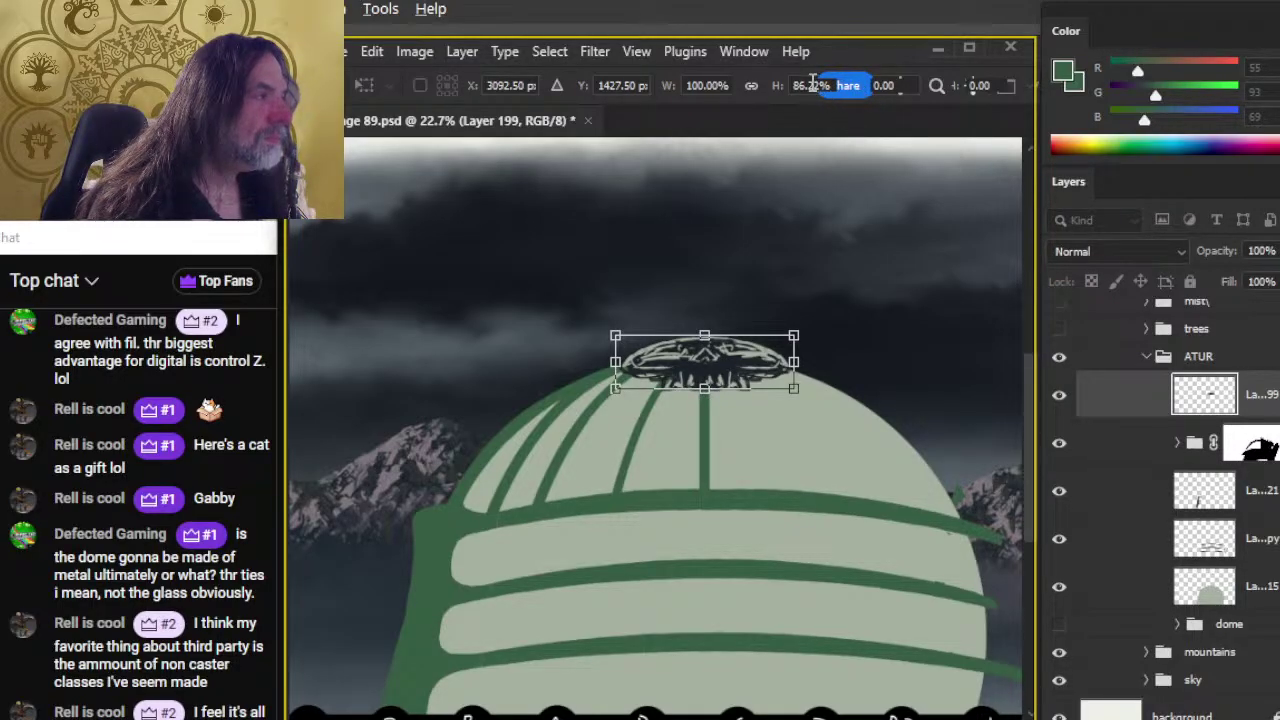
left_click(886, 85)
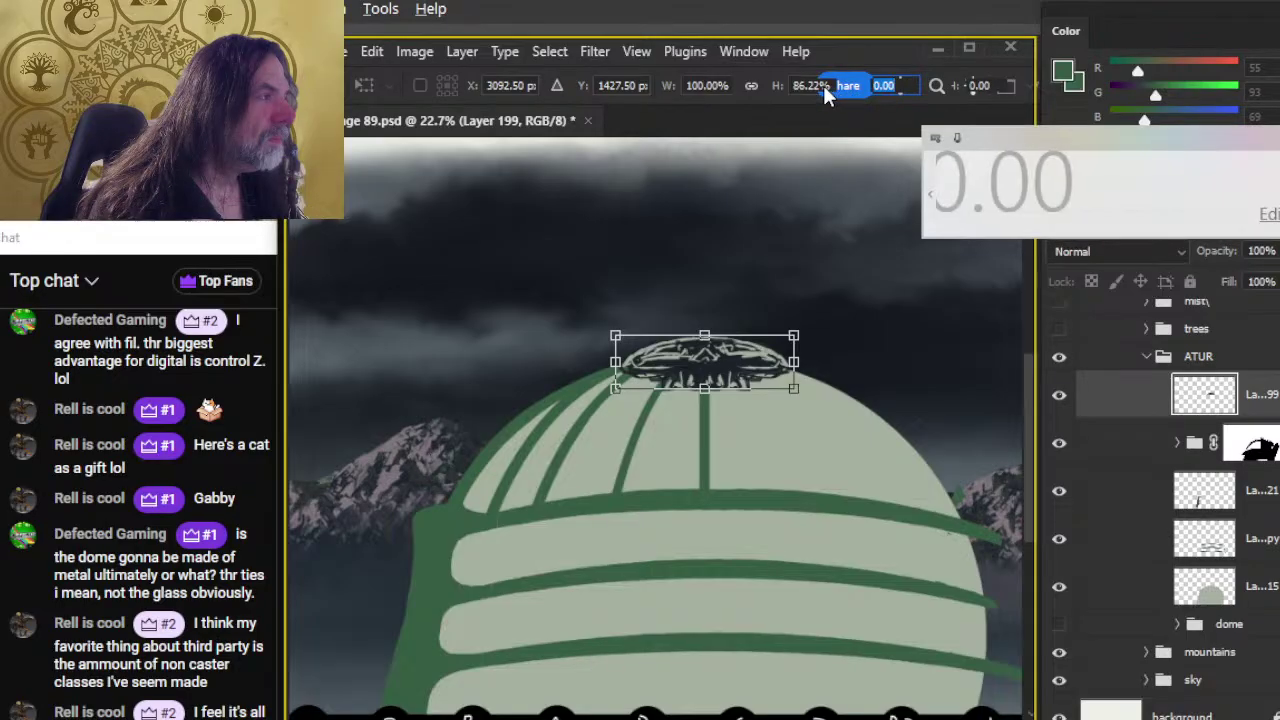
left_click(808, 86)
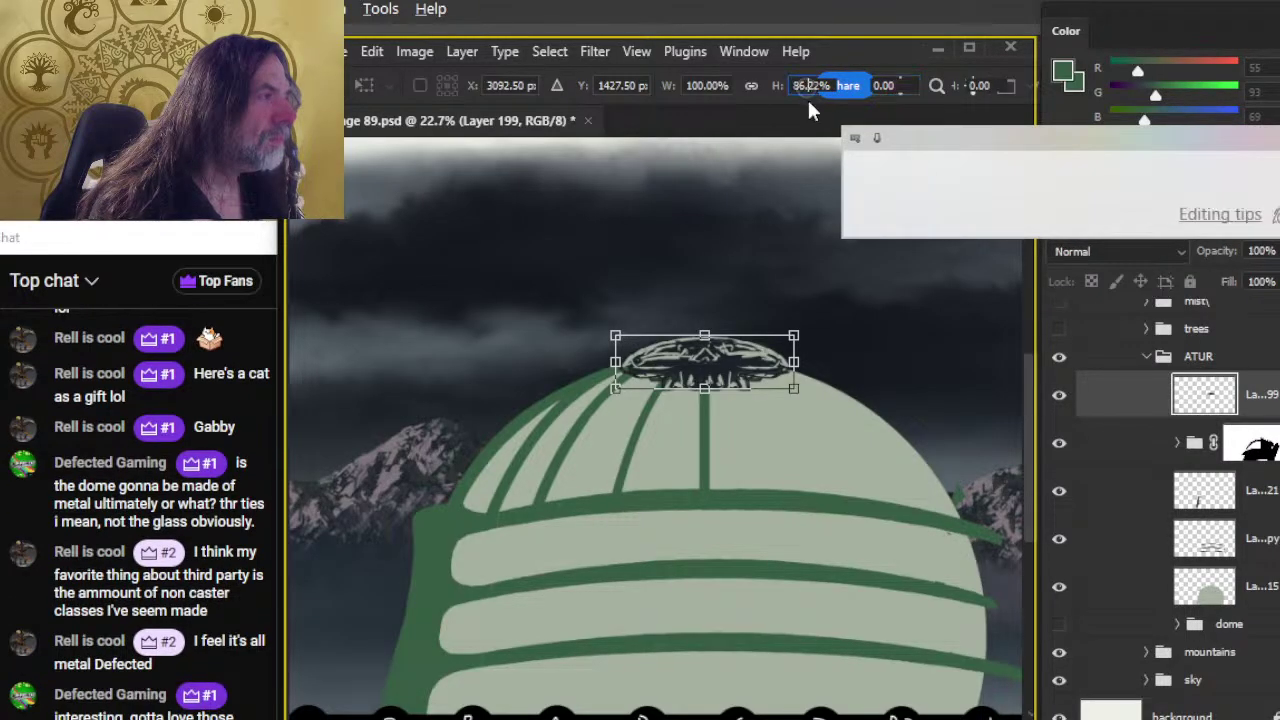
key("Tab")
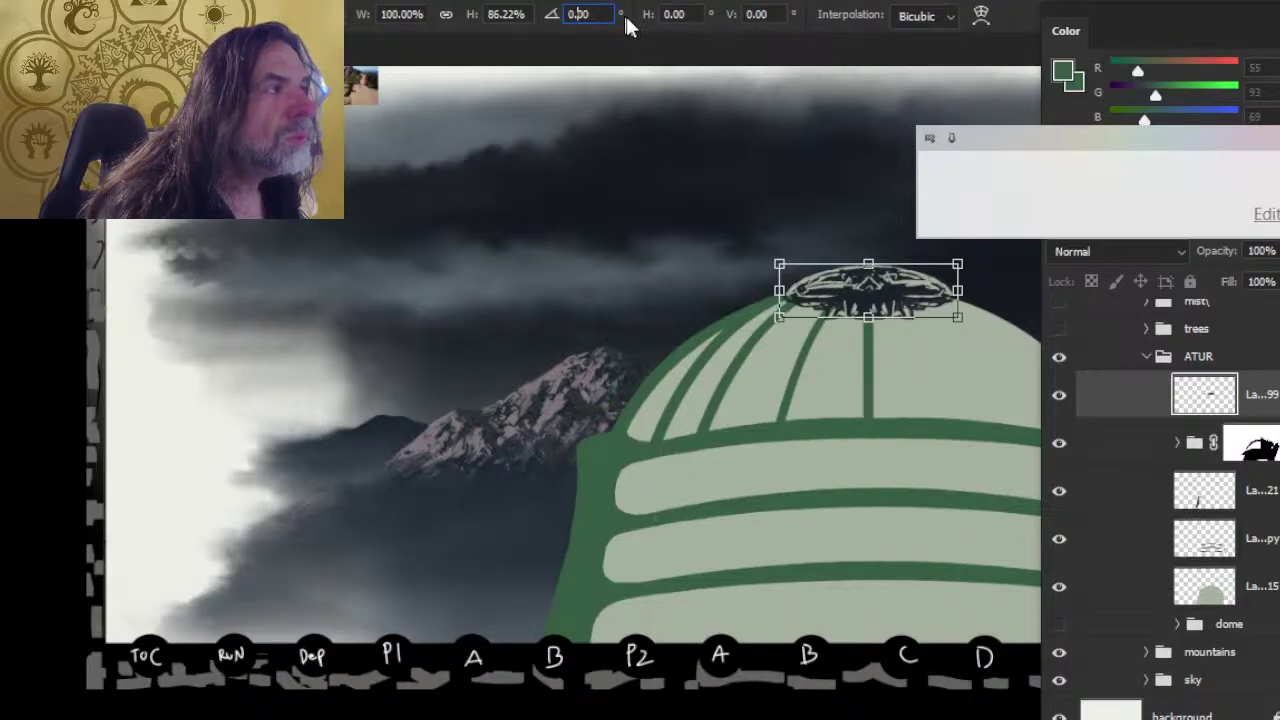
key("ctrl+a")
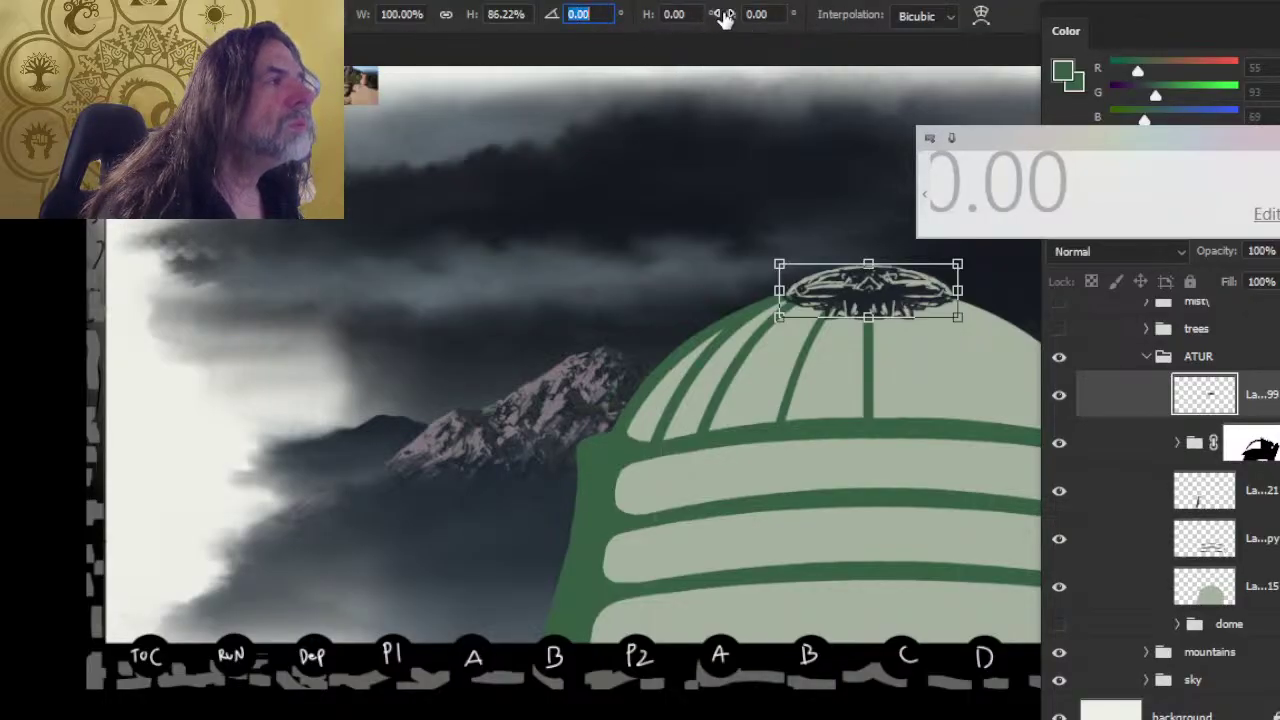
left_click(748, 14)
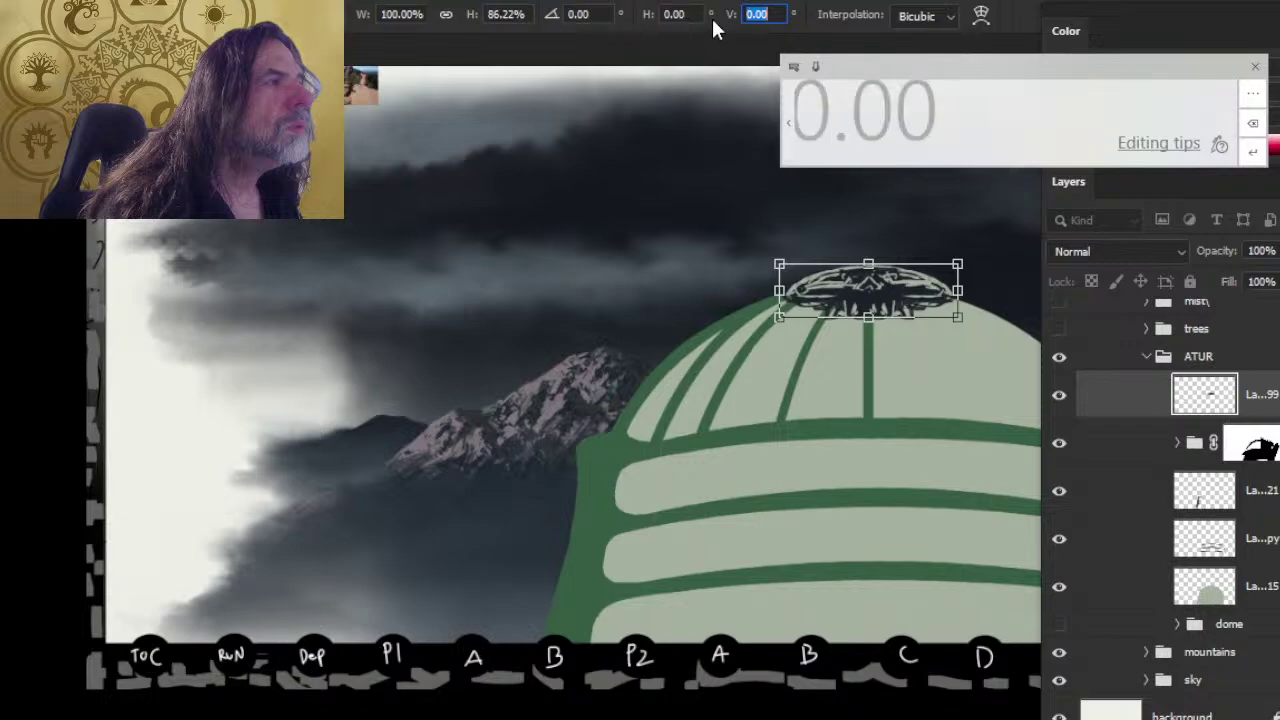
left_click(783, 272)
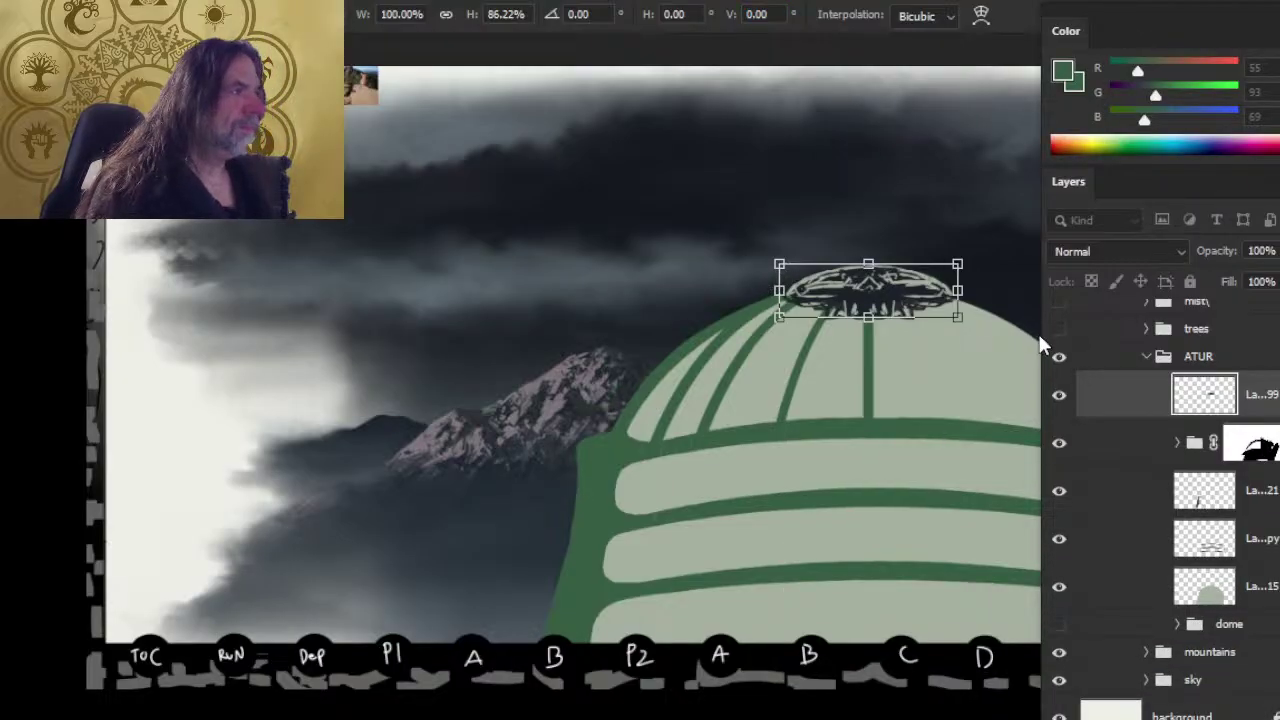
key("Return")
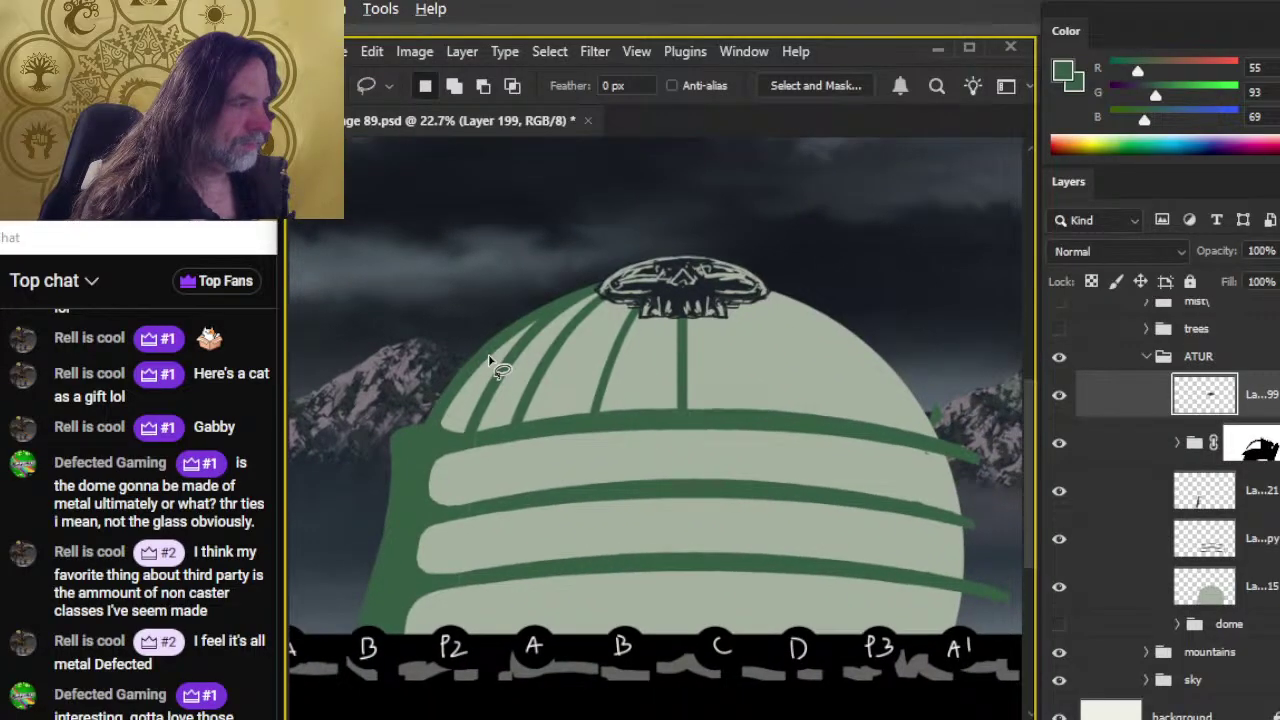
Step: Scale the Layer 199 cap down in width and height with Free Transform, keeping it centred on the dome's apex
right_click(695, 333)
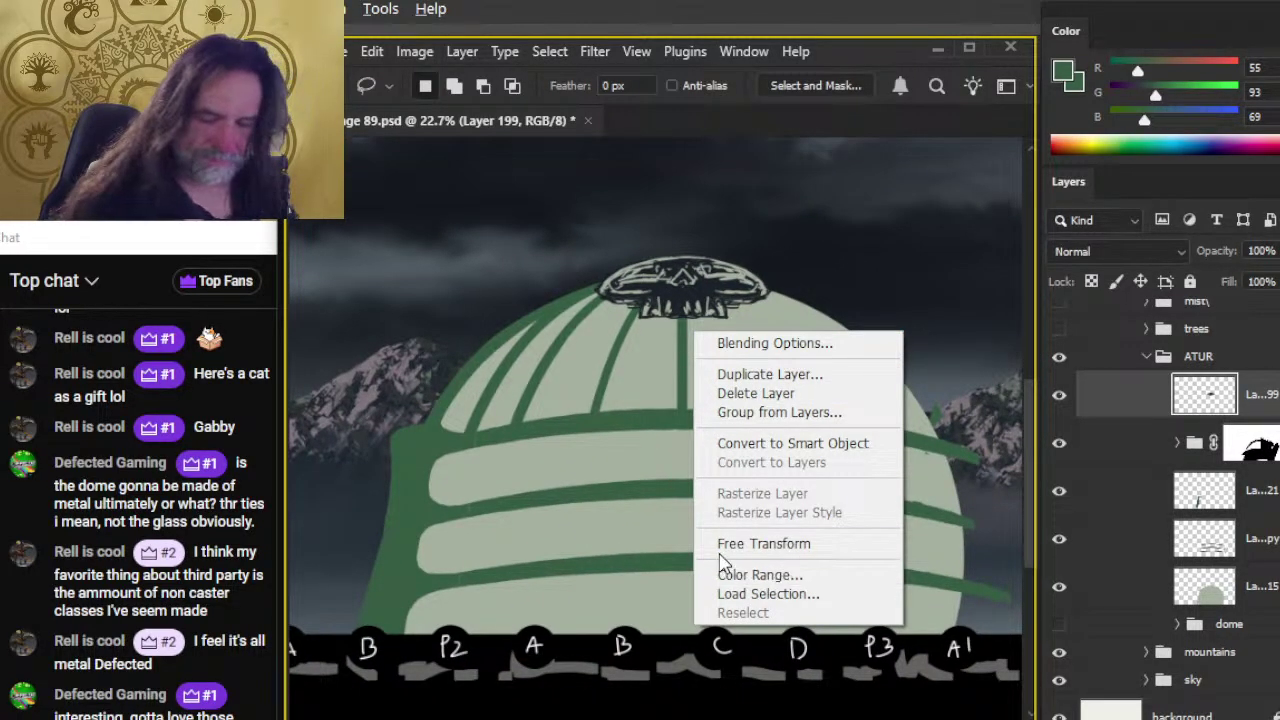
left_click(782, 540)
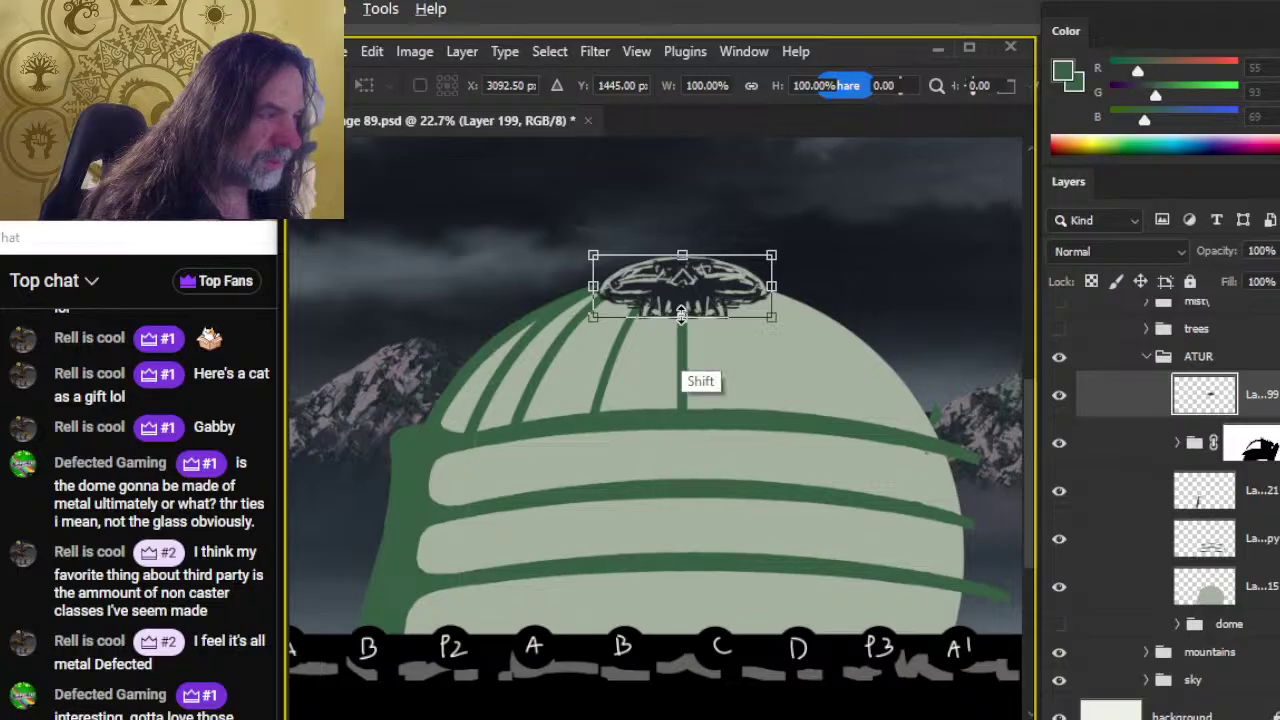
mouse_move(682, 317)
left_mouse_down()
mouse_move(682, 288)
mouse_move(684, 313)
left_mouse_up()
key("Return")
key("v")
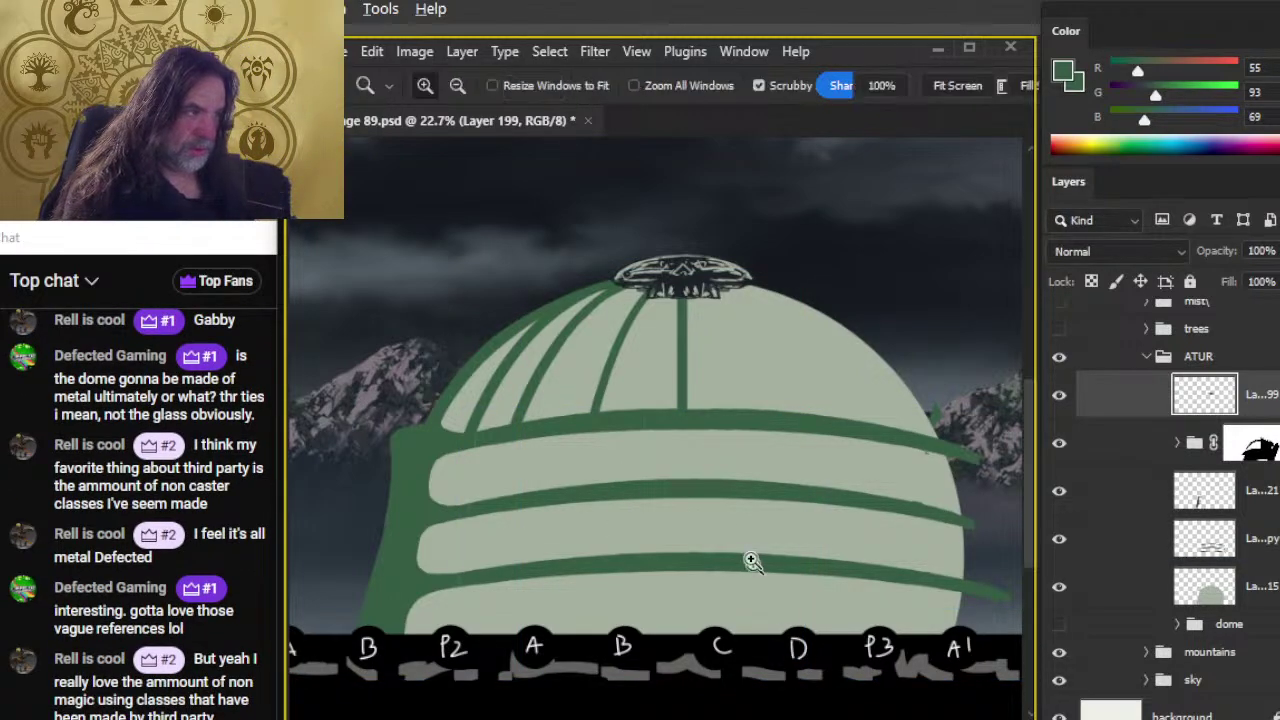
left_click(786, 500, "ctrl")
key("ctrl+z")
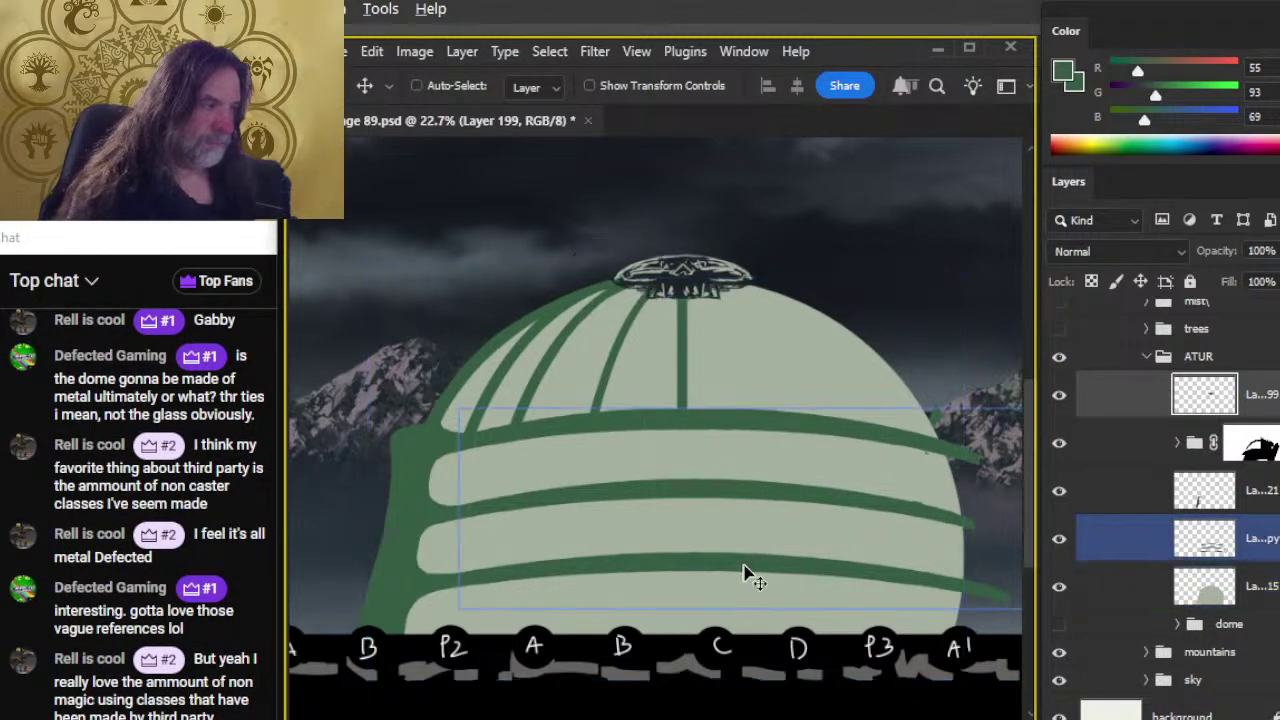
left_click_drag(745, 440, 714, 428)
key("v")
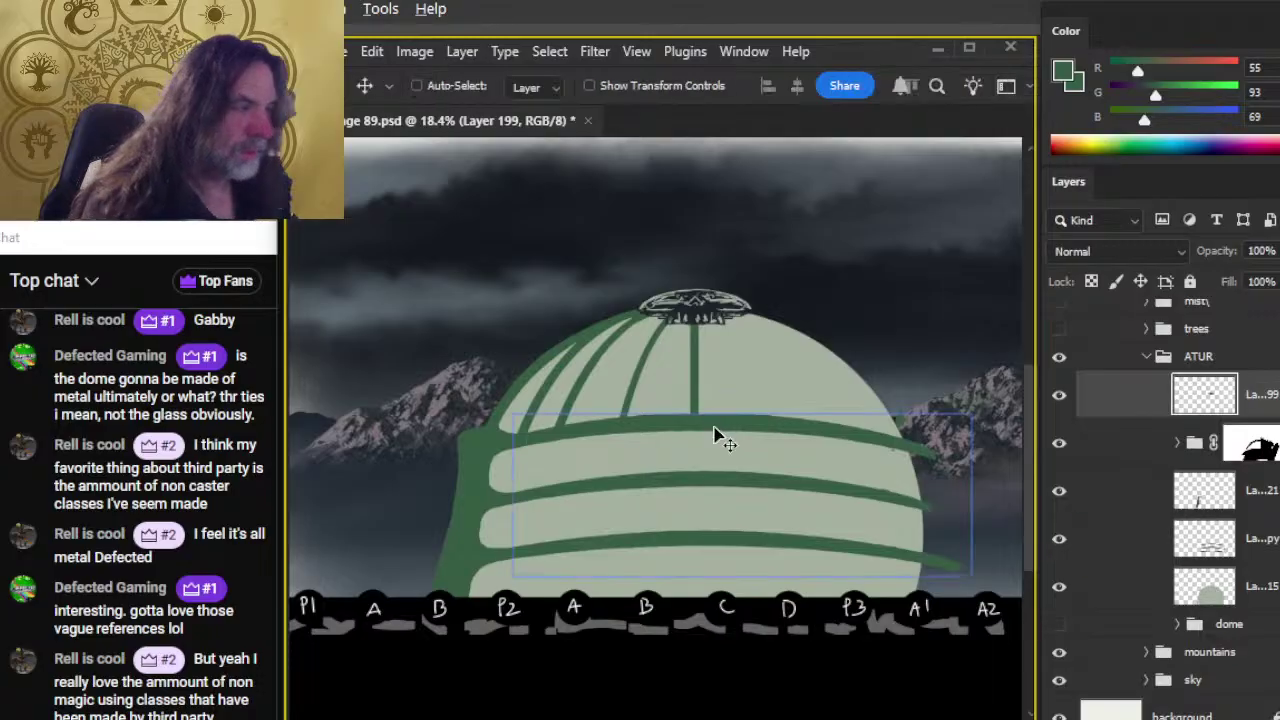
Step: Toggle the frame layers and the masked group in ATUR off and on to identify which dome parts each holds
left_click(714, 432, "ctrl")
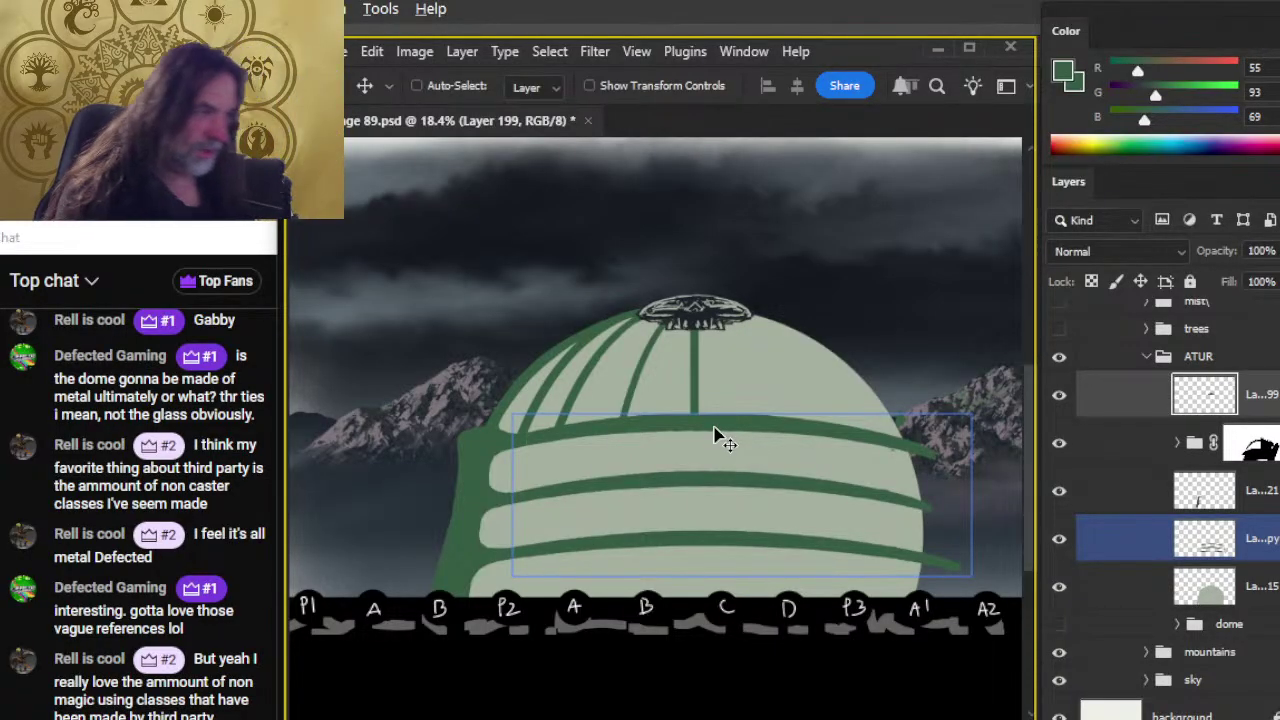
left_click(1051, 490)
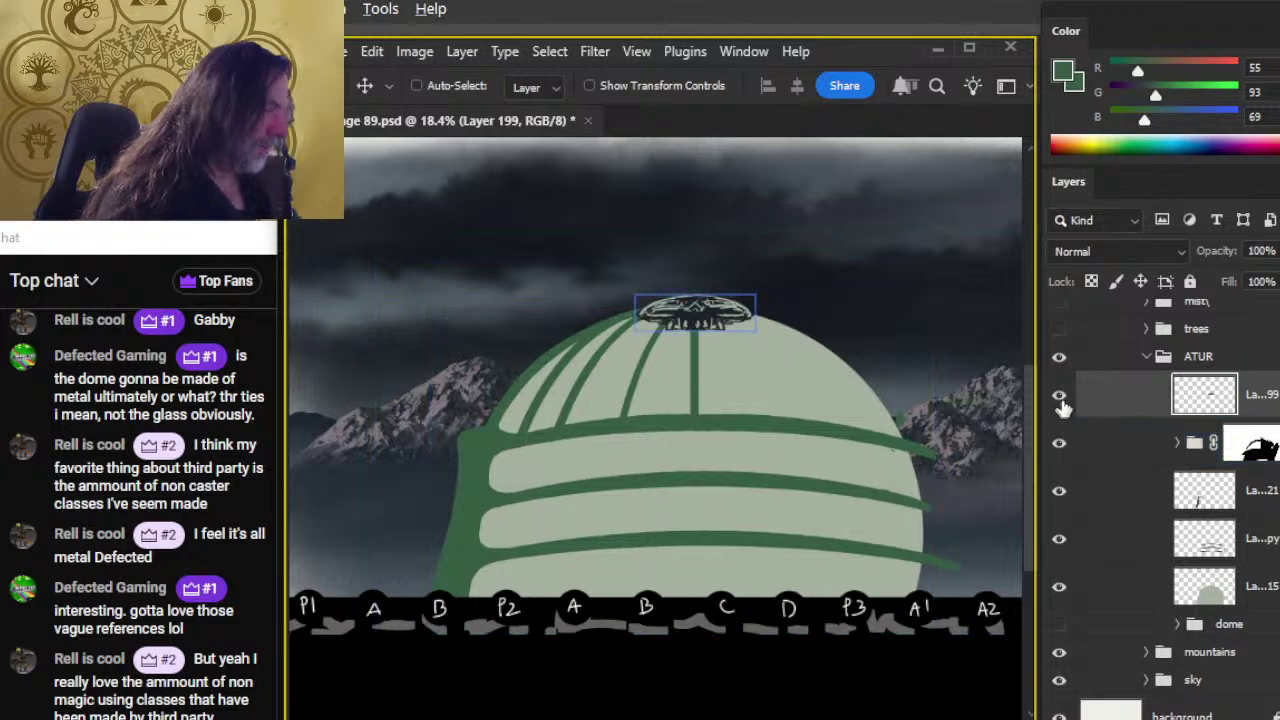
left_click(1059, 490)
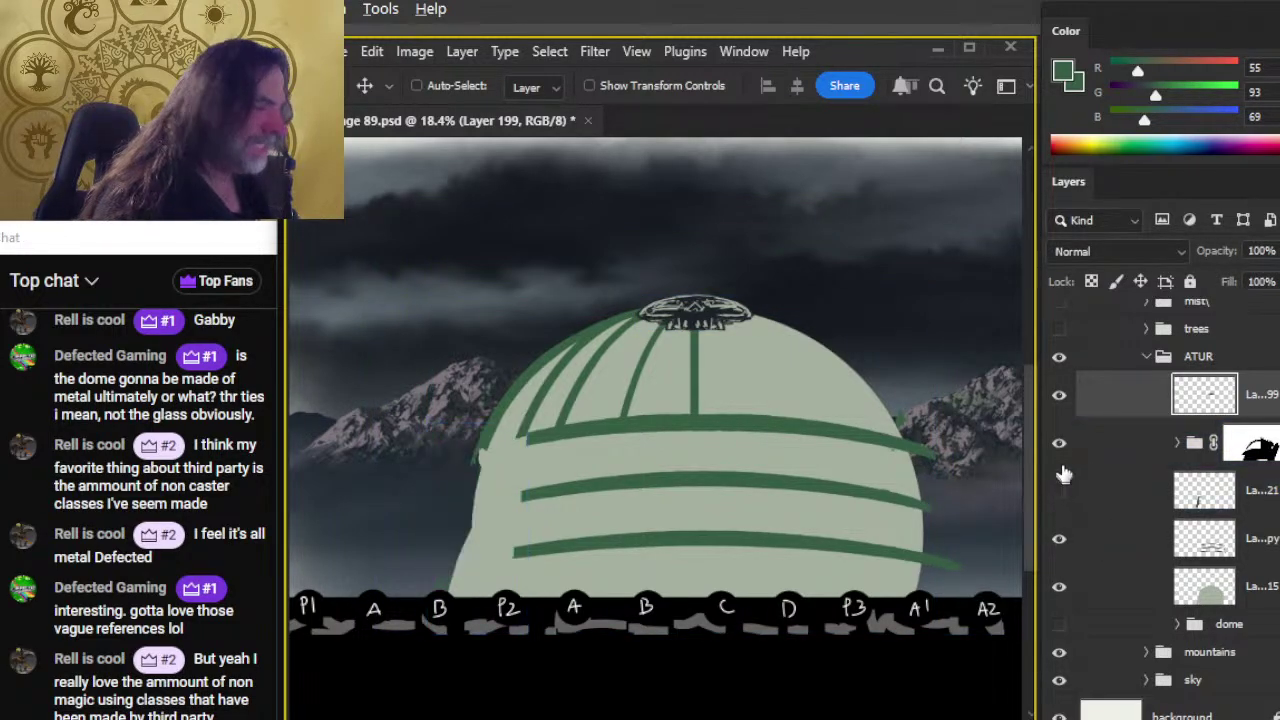
left_click(1062, 491)
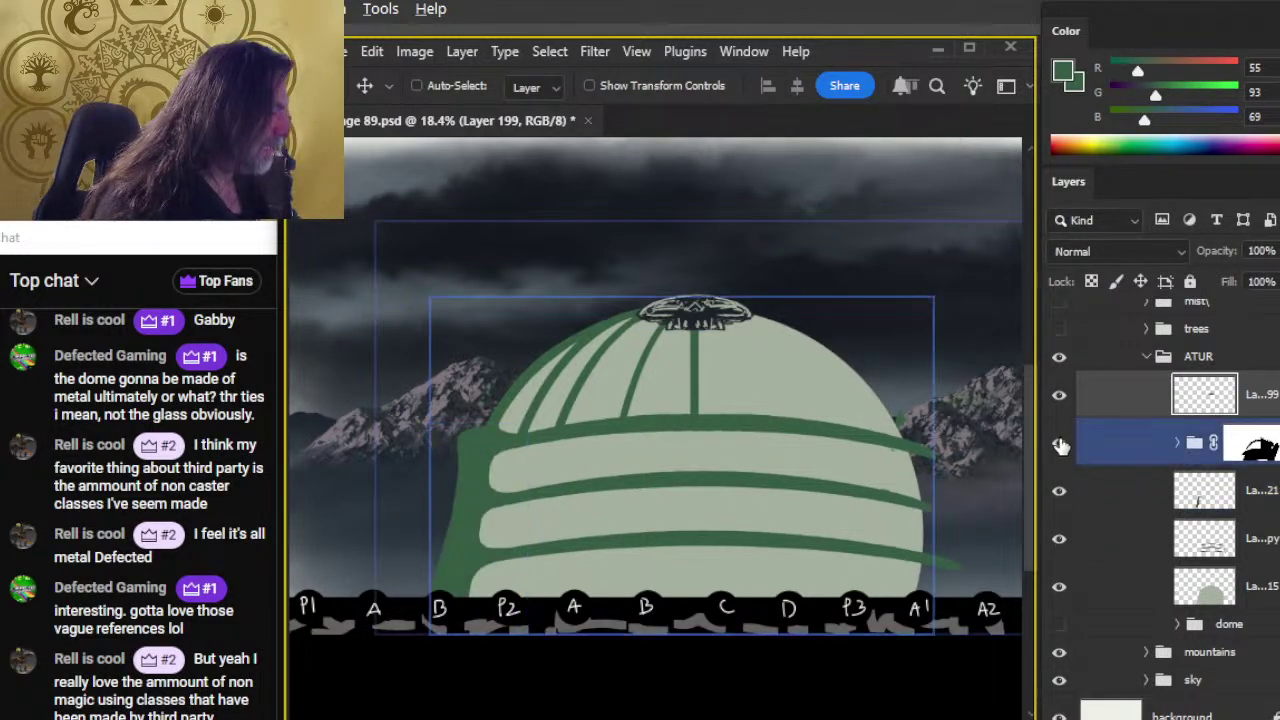
left_click(1060, 447)
left_click(1061, 445)
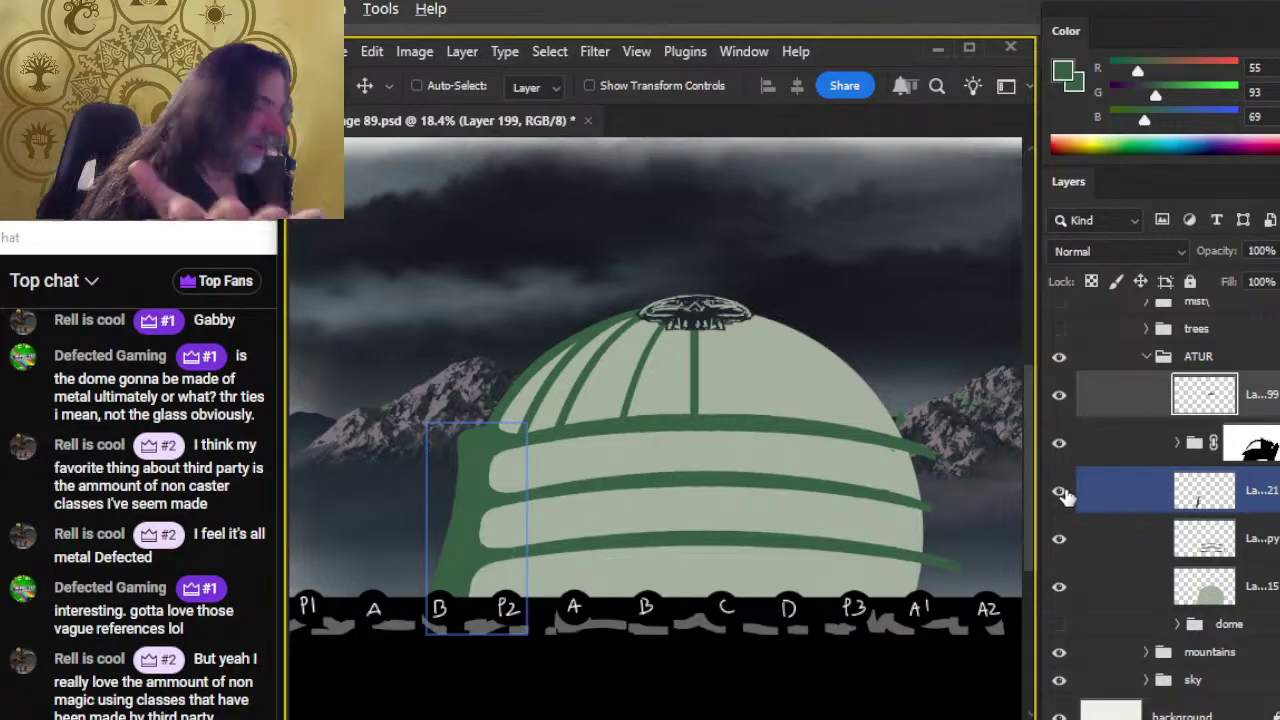
left_click(1063, 492)
left_click(1063, 493)
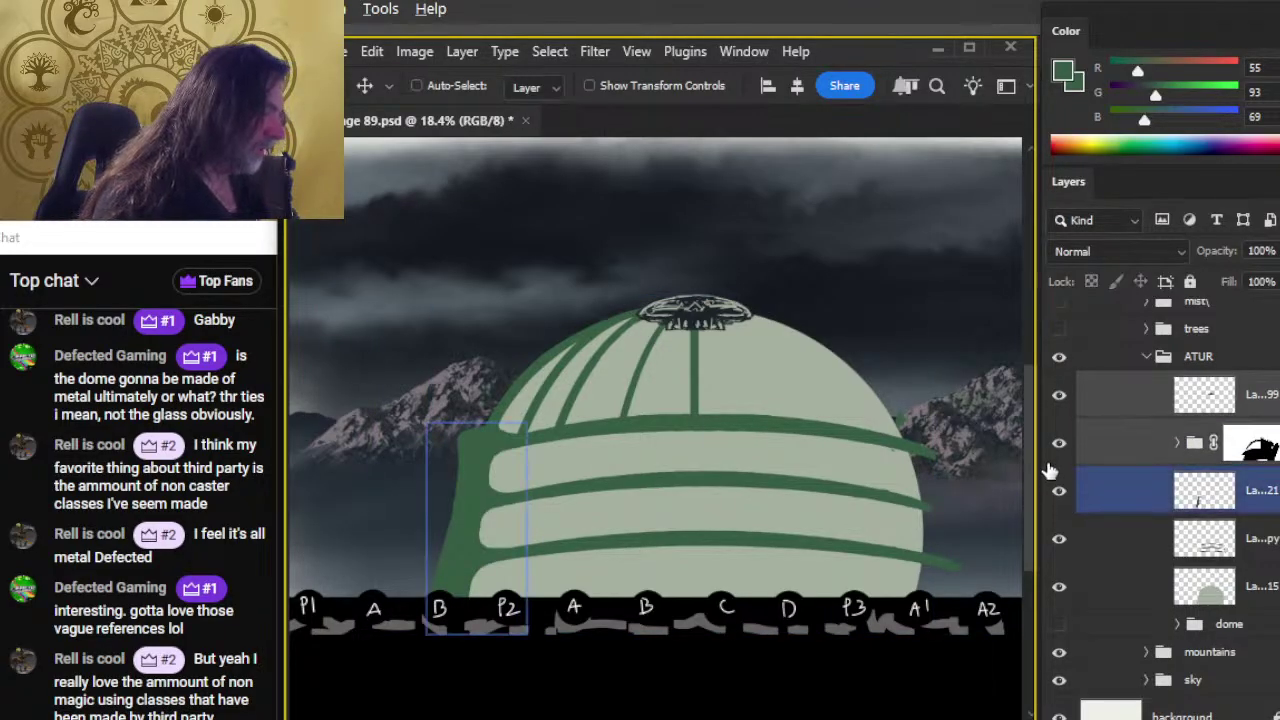
Step: Select the masked rib group, the side pillar layer and the horizontal band layer in ATUR and duplicate them within 2025 Page 89.psd
left_click(1212, 533)
left_click(1127, 412)
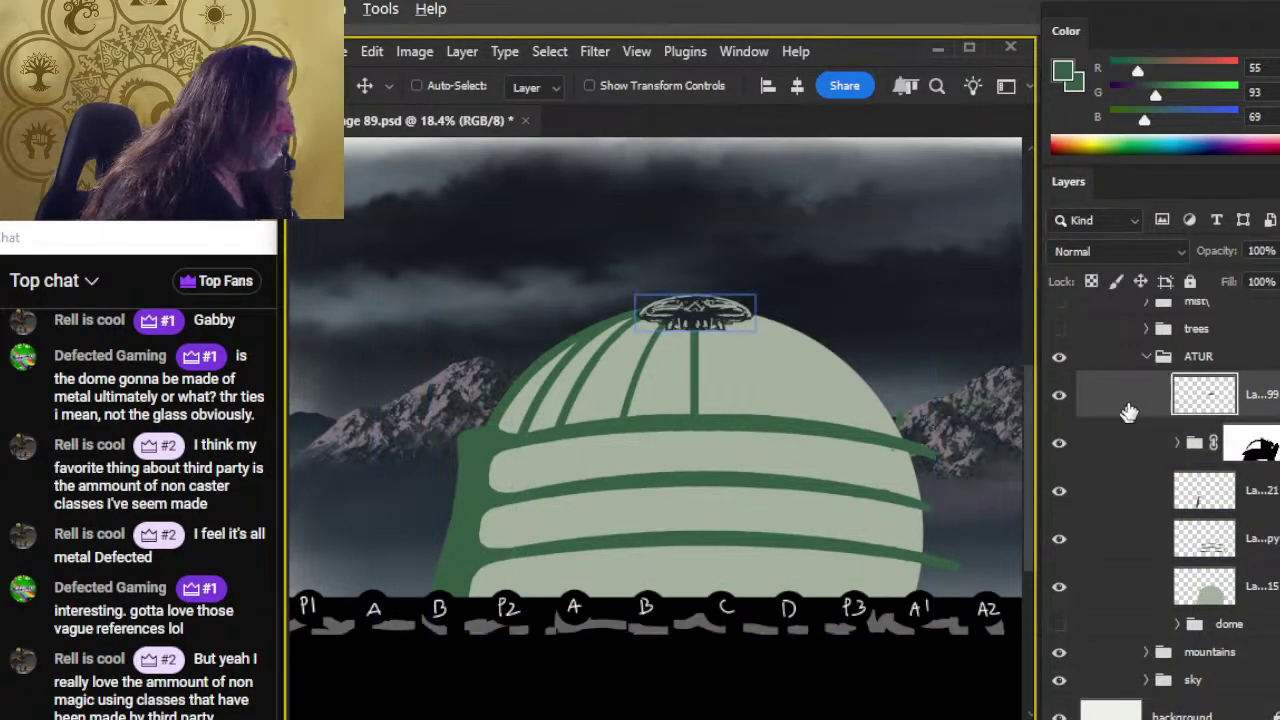
left_click(1140, 472)
left_click(1085, 556, "shift")
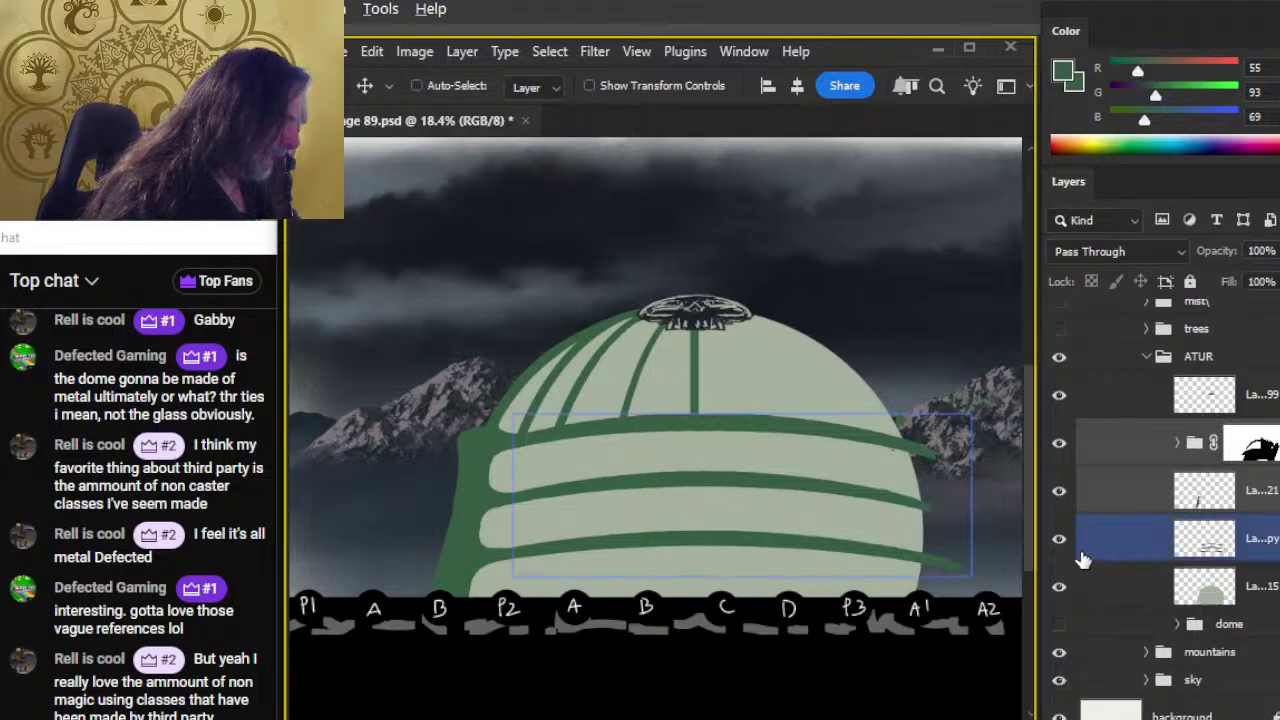
left_click(1061, 540)
left_click(1061, 540)
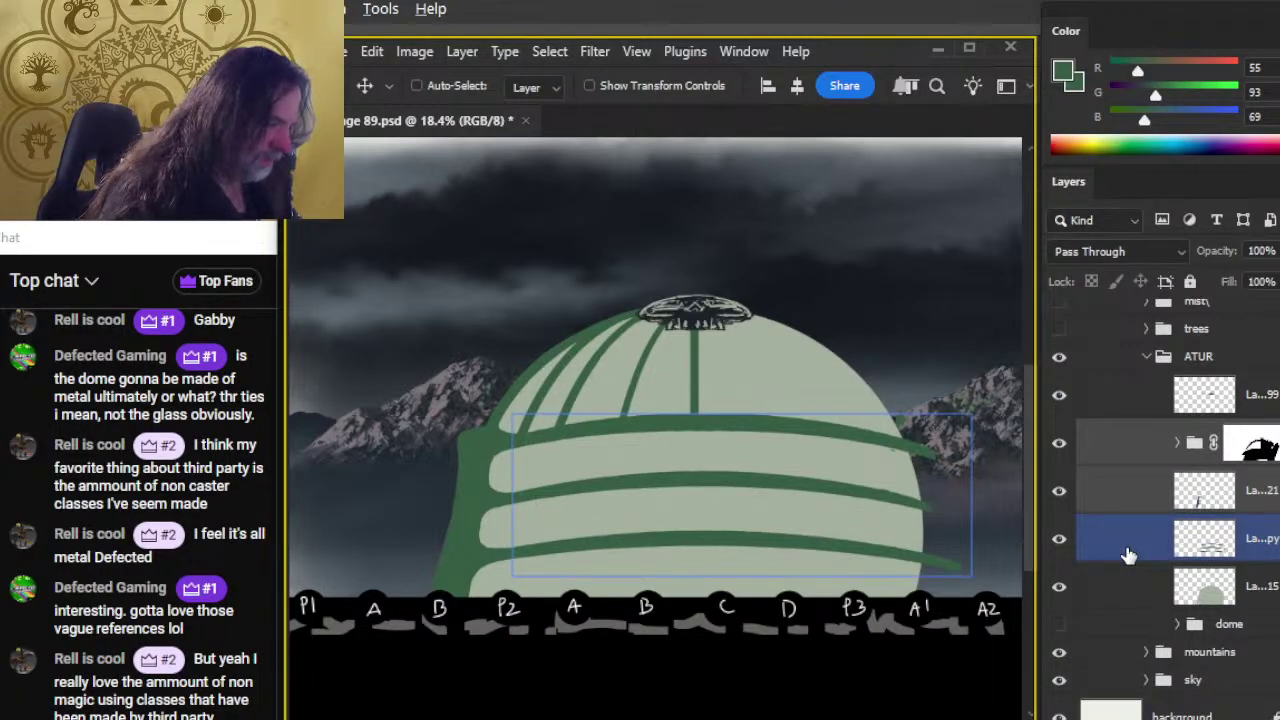
left_click(1103, 520, "ctrl")
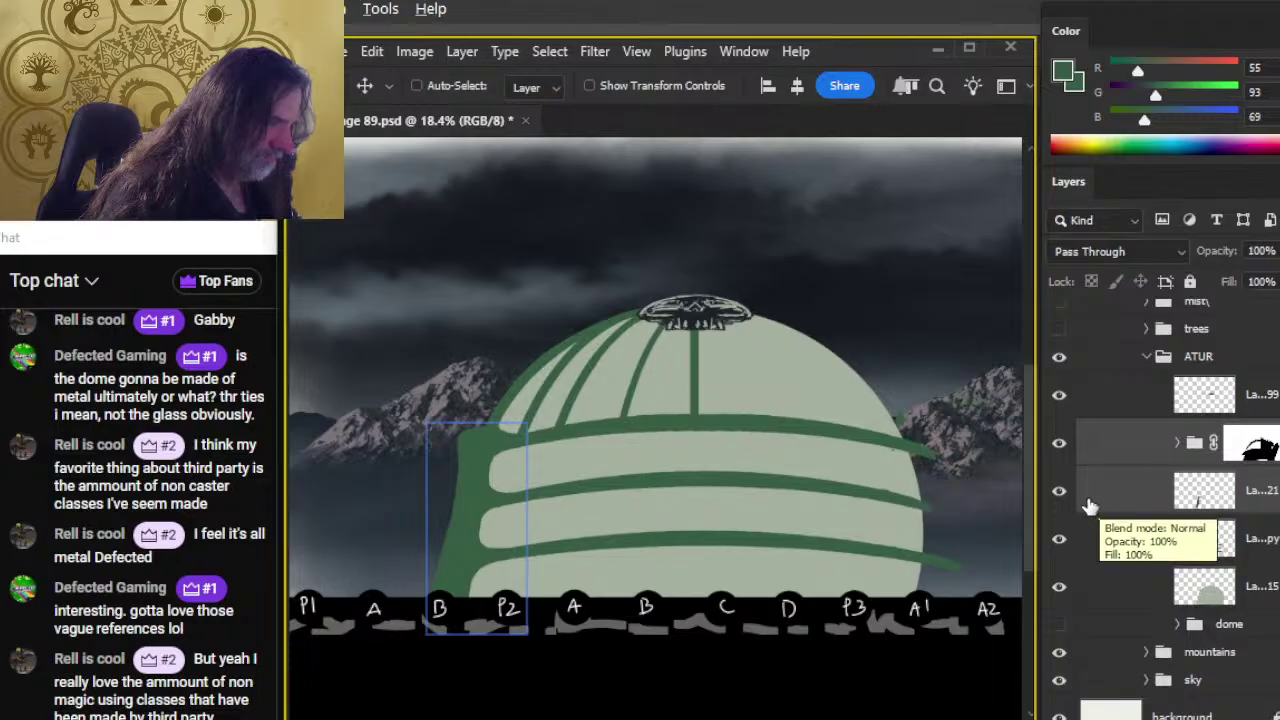
left_click(1113, 540, "ctrl")
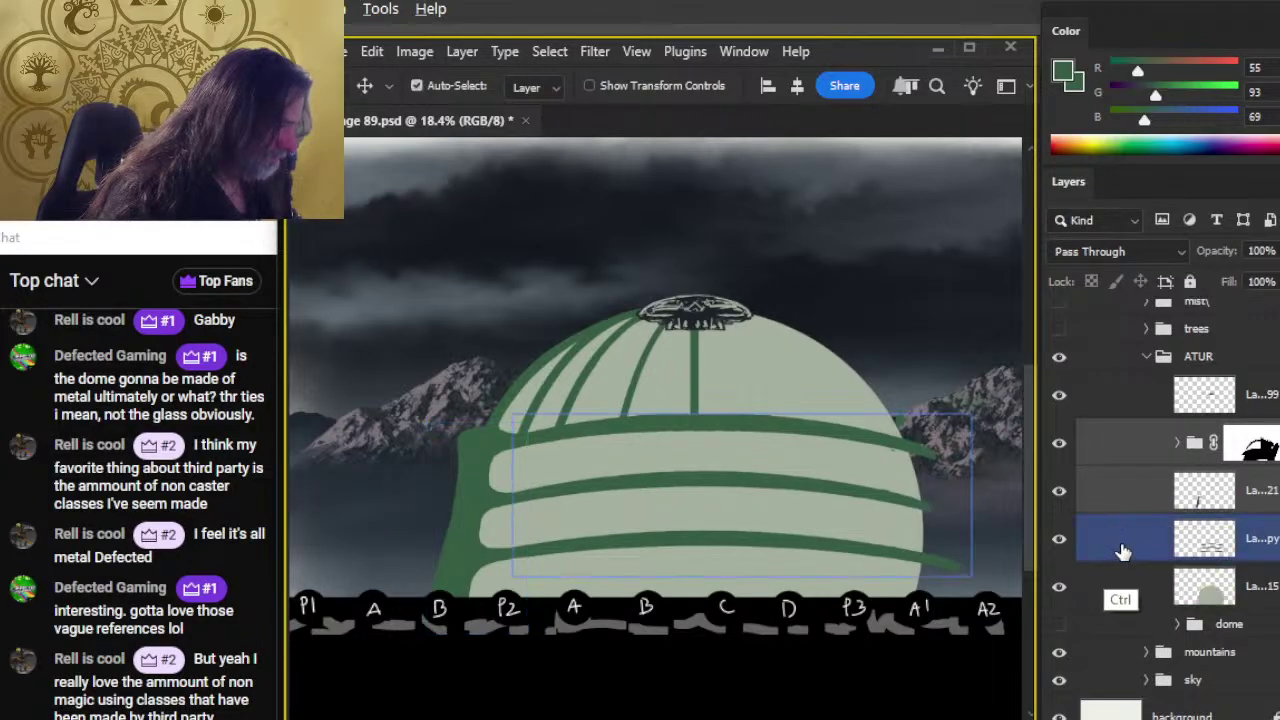
right_click(1113, 494)
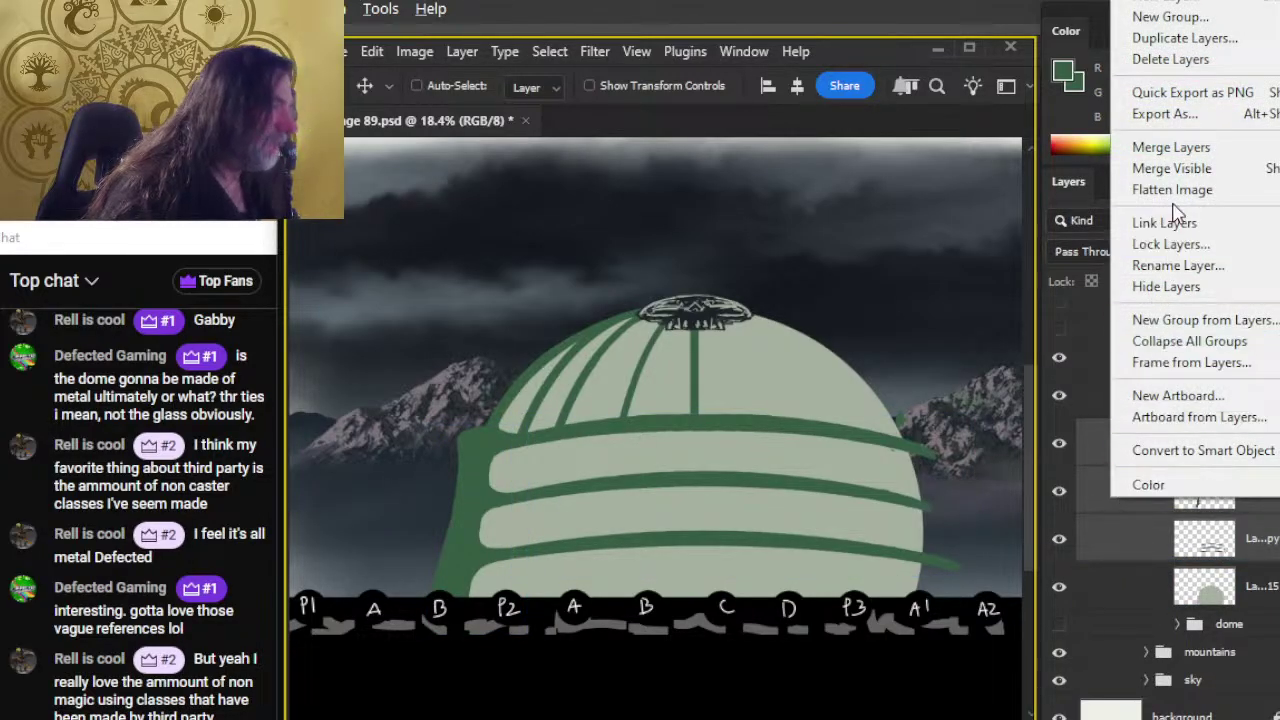
left_click(1180, 38)
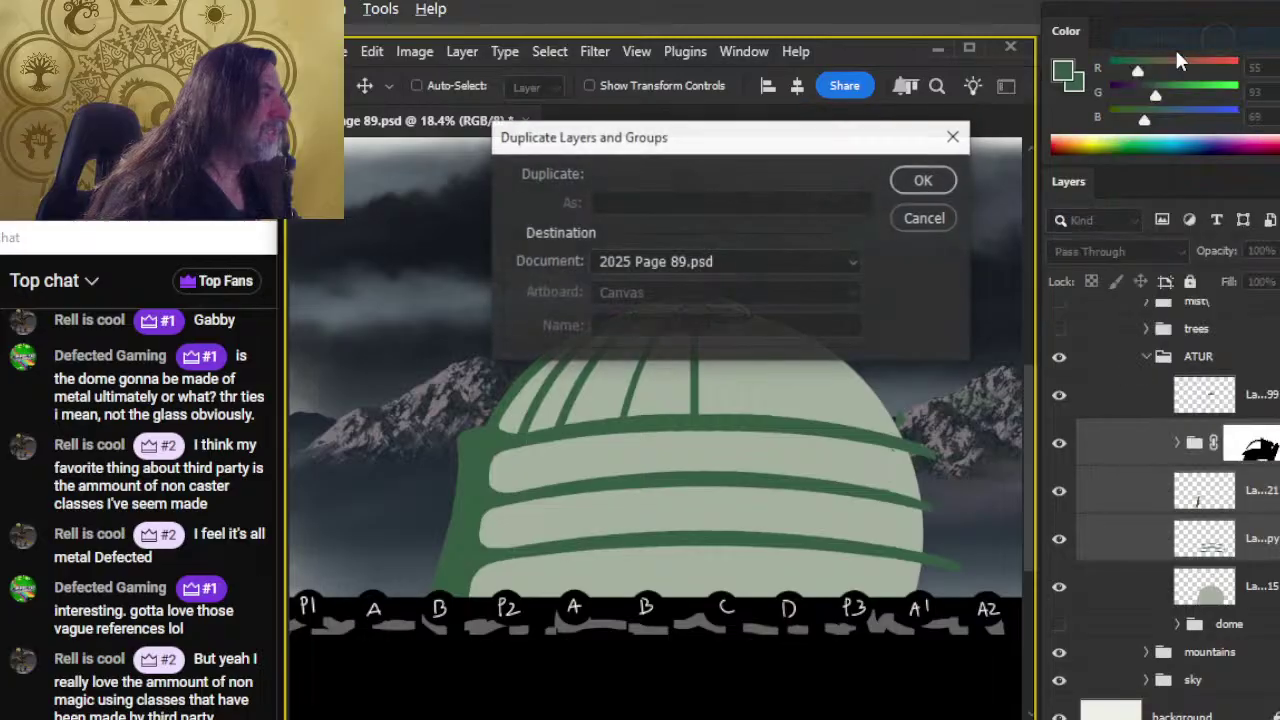
Step: Flip the duplicated frame layers horizontally with Free Transform to form the dome's right half
key("l")
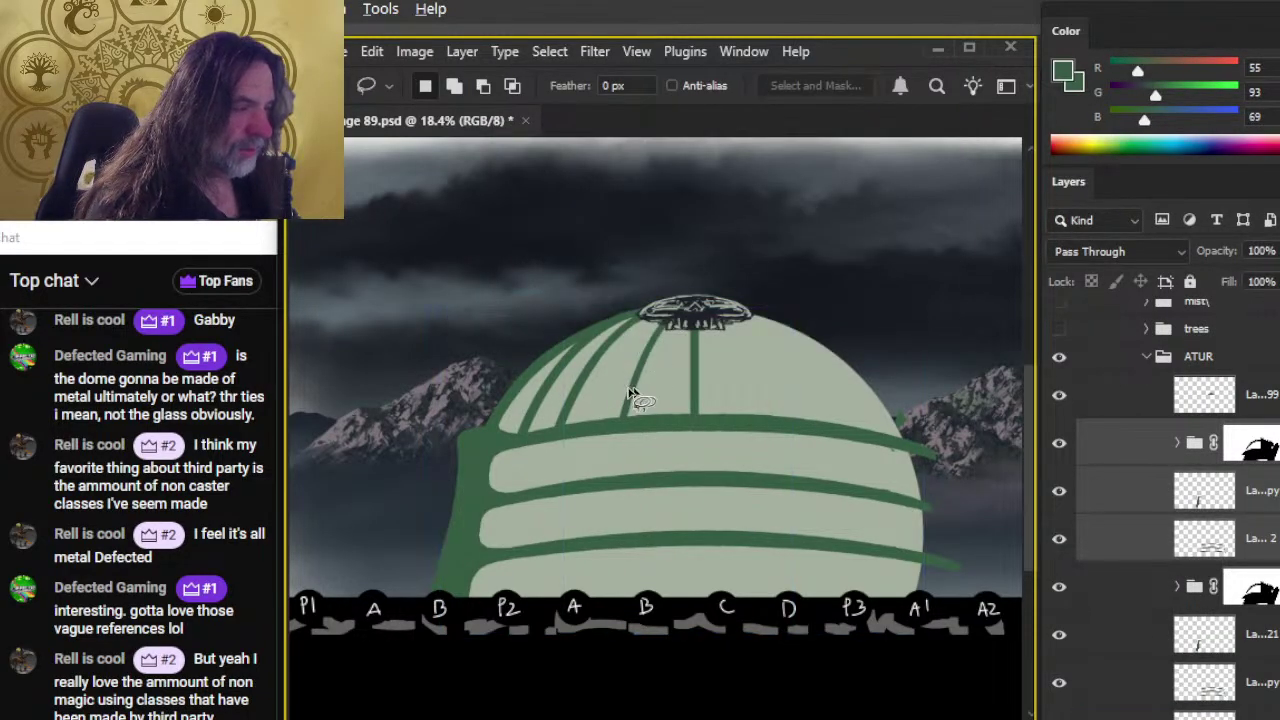
right_click(630, 392)
left_click(724, 603)
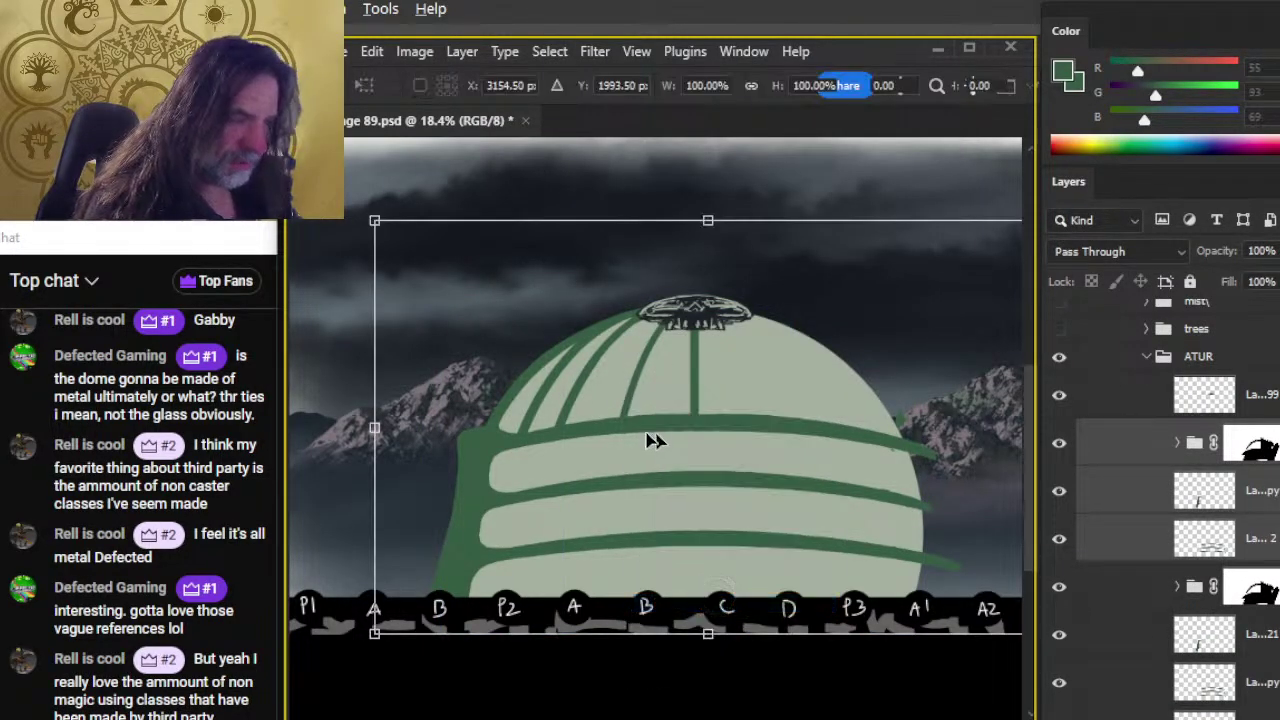
right_click(651, 443)
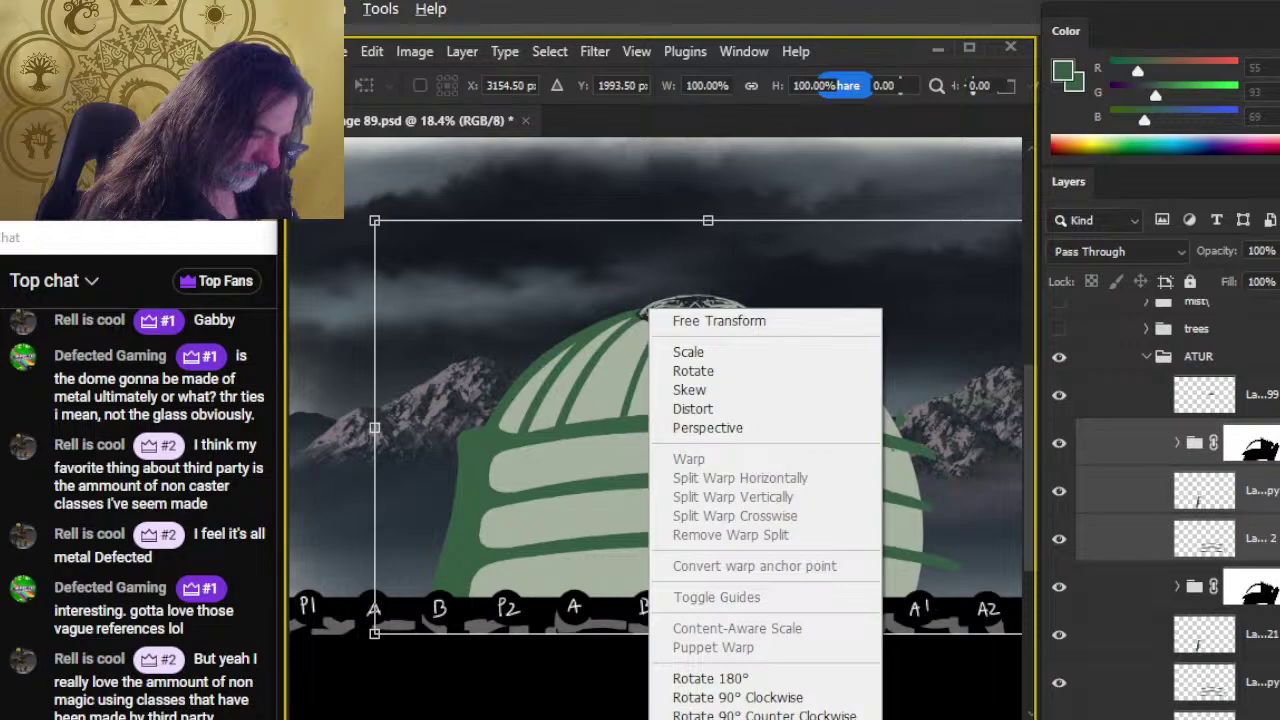
left_click(731, 715)
key("Return")
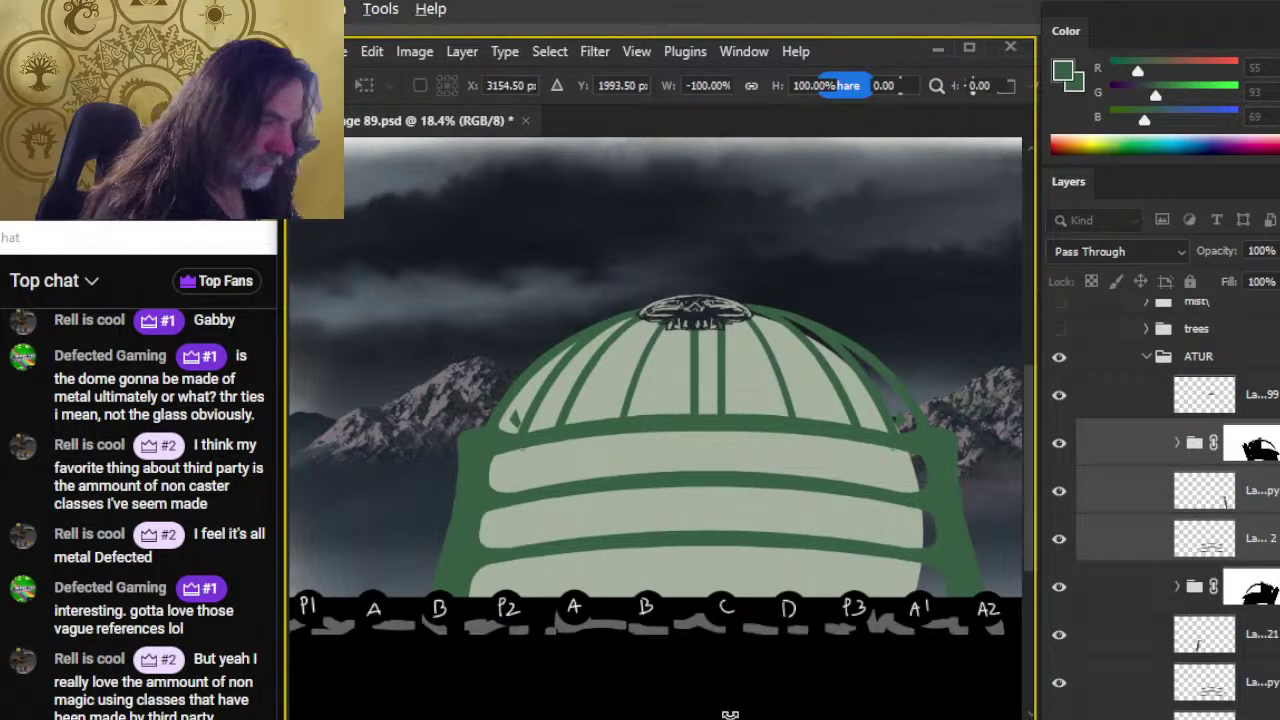
Step: Shift the mirrored frame copy left and nudge it until its centre rib and bands line up with the original half
key("ctrl+z")
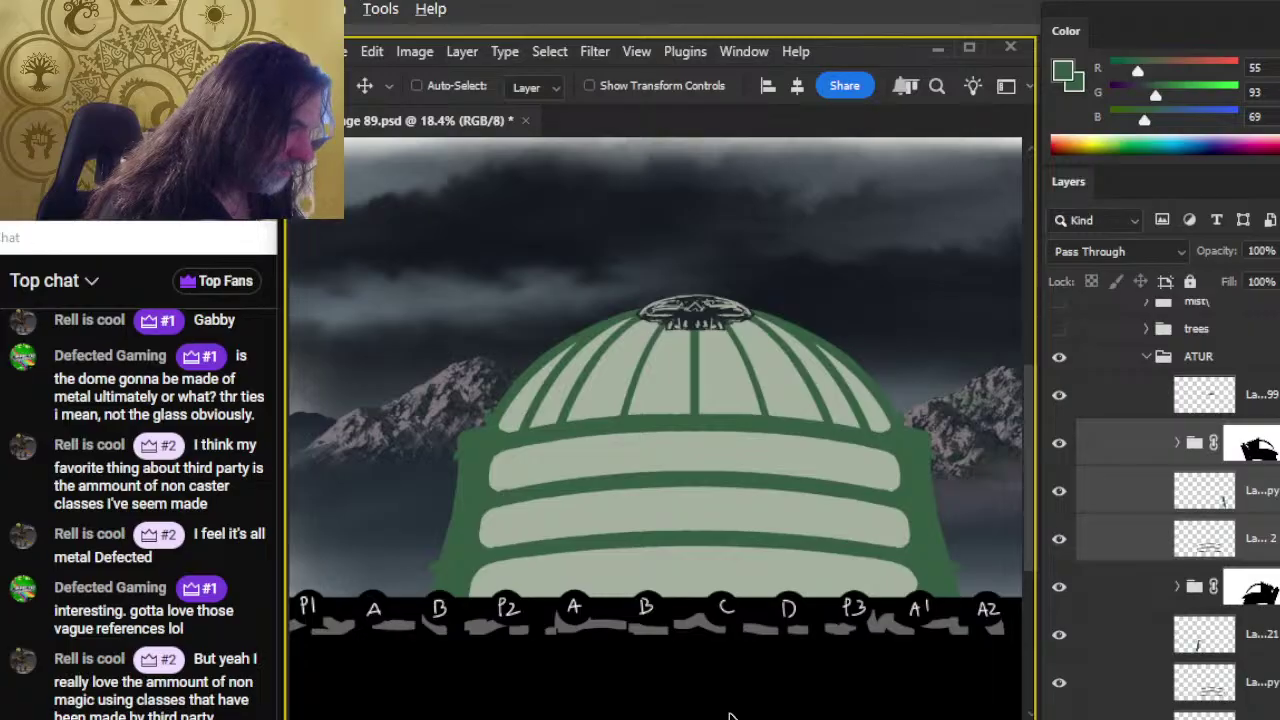
key("ctrl+z")
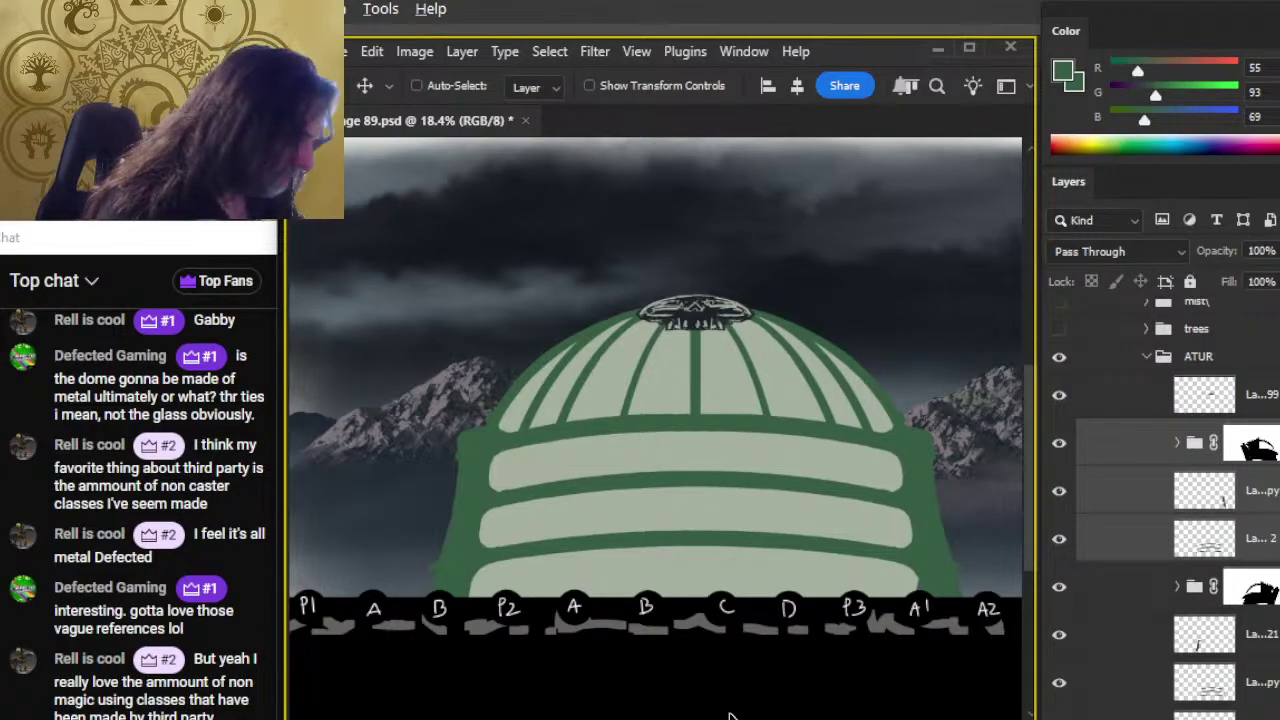
key("ctrl+z")
key("ctrl+z")
key("ctrl+z")
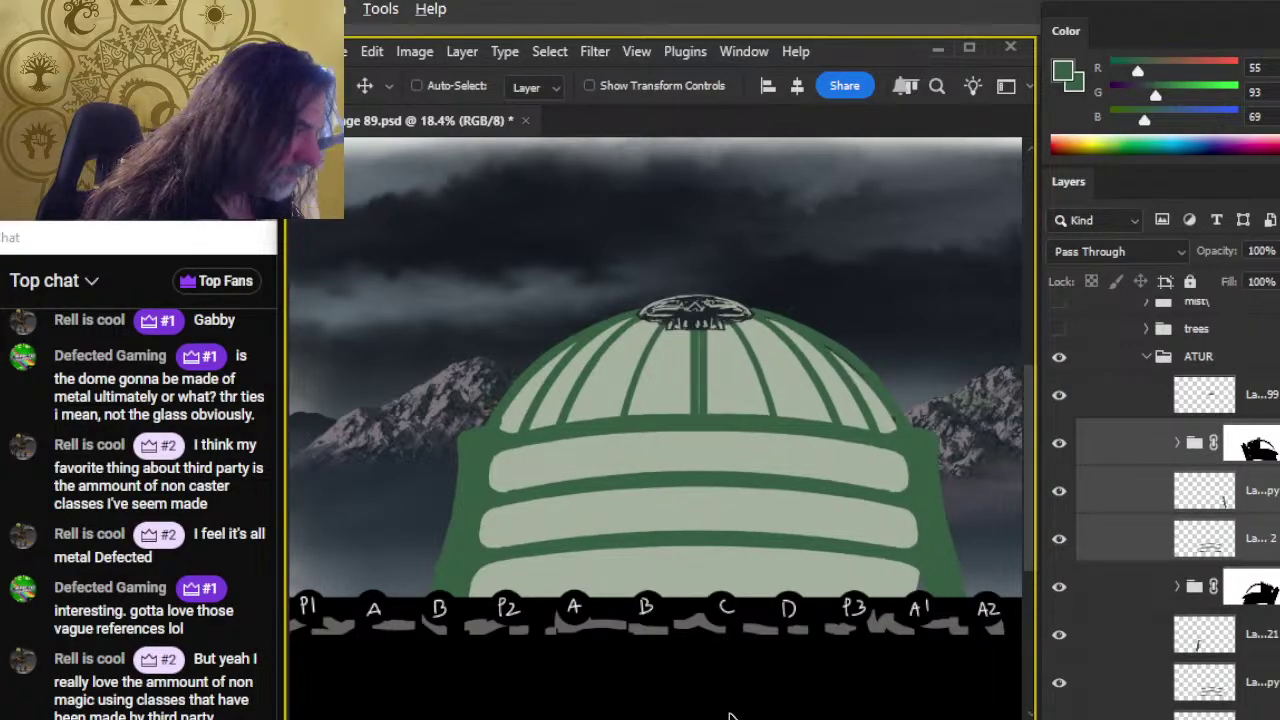
key("ctrl+z")
key("ctrl+z")
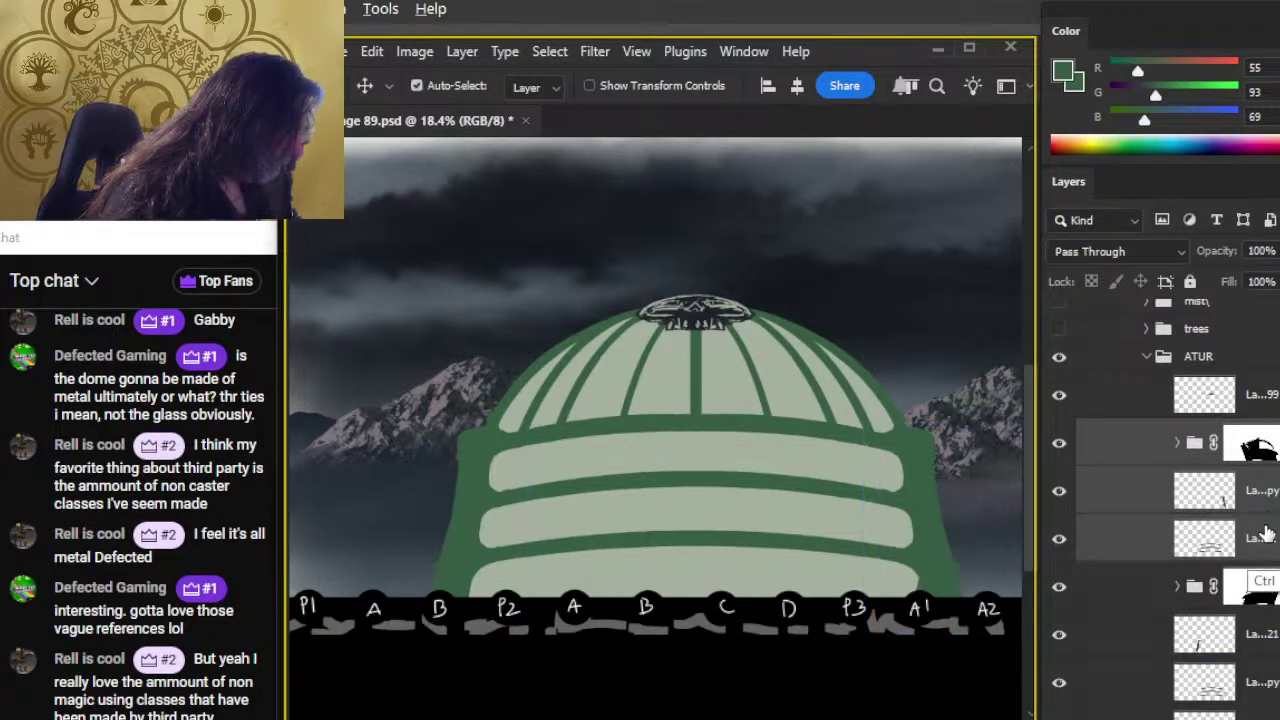
Step: Group the mirrored frame layers as Group 2 and the original frame layers as Group 3
key("ctrl+g")
left_click(1140, 572)
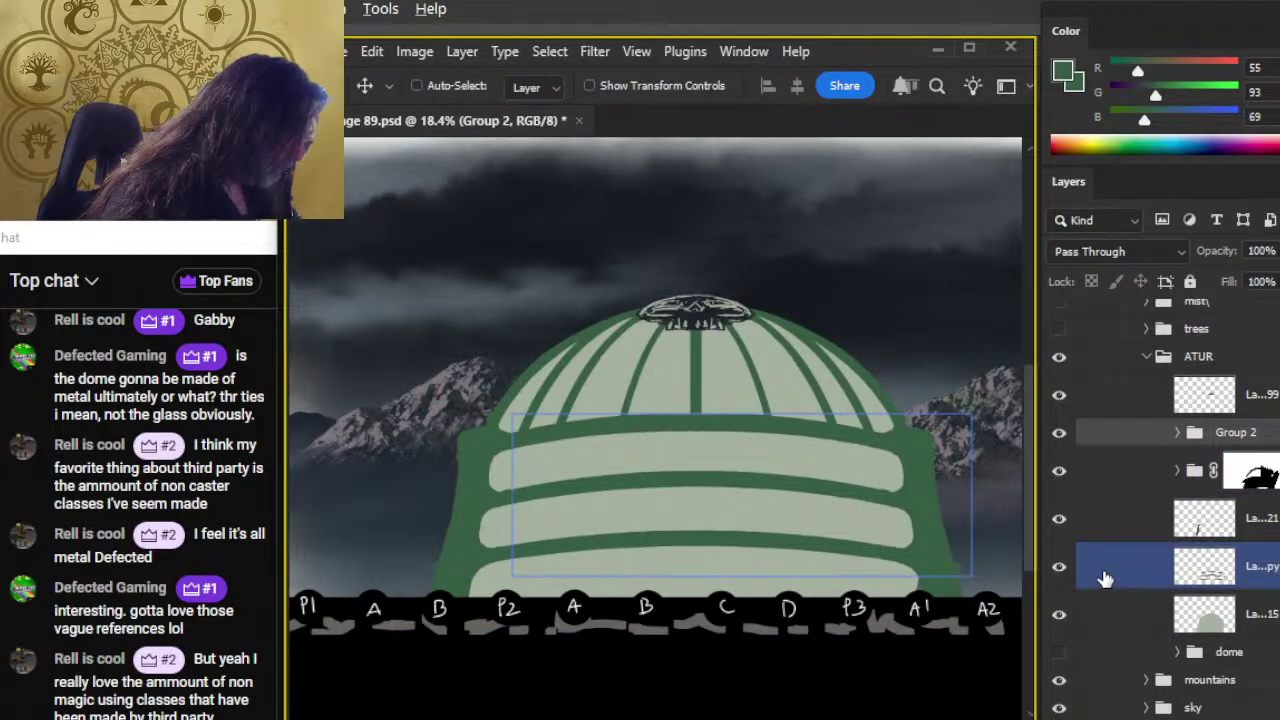
left_click(1150, 475, "shift")
key("ctrl+g")
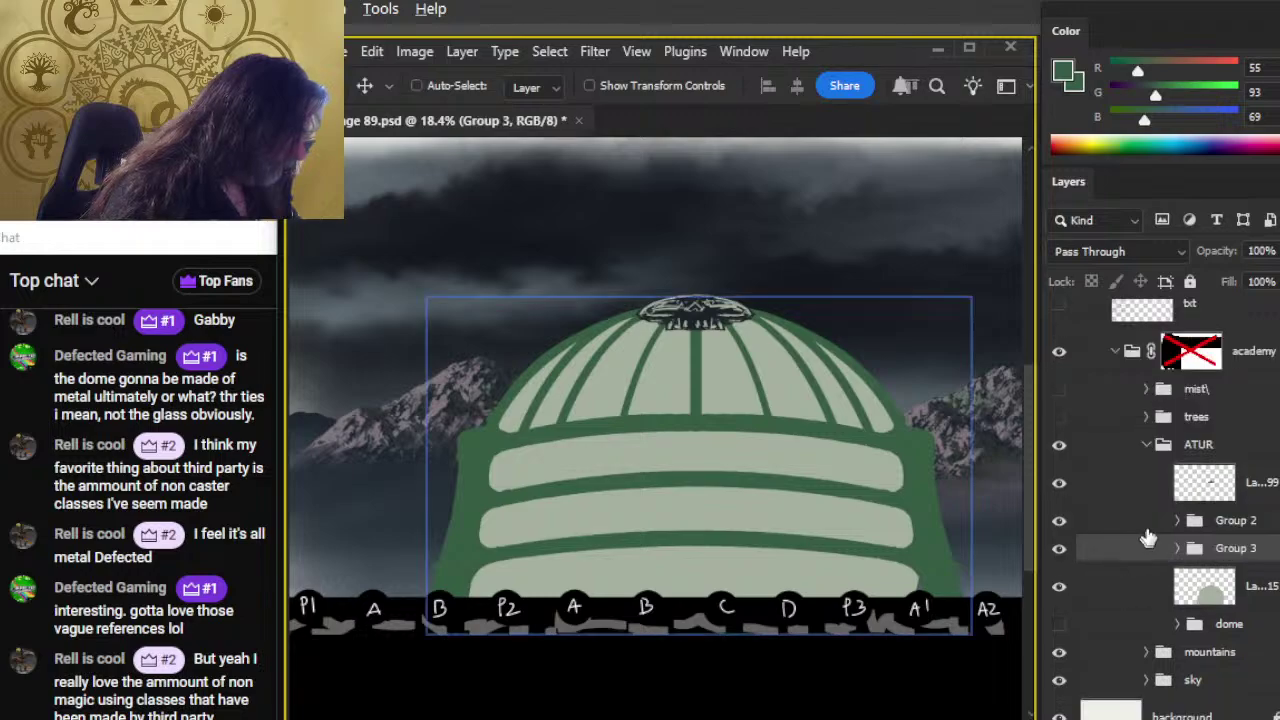
Step: Compare the two frame groups and nudge Group 3, the original left half, slightly to the right
left_click(1149, 531)
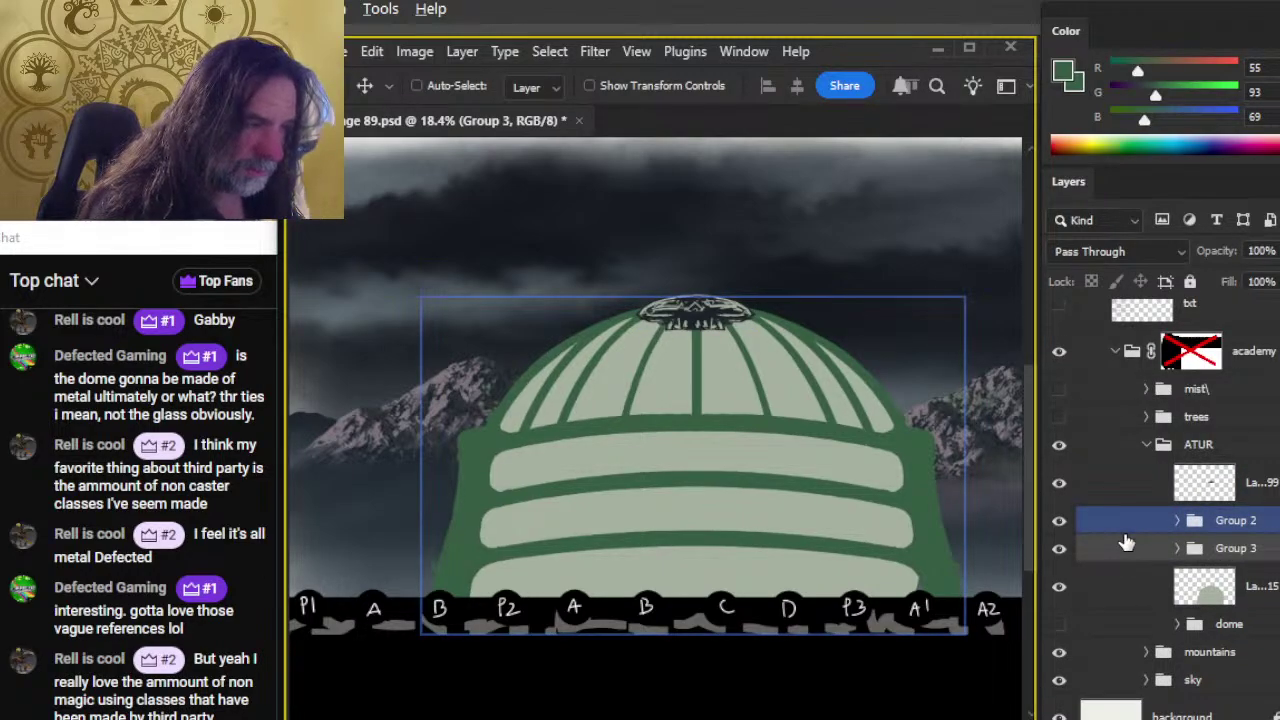
left_click_drag(1072, 490, 1055, 522)
left_click(1113, 535)
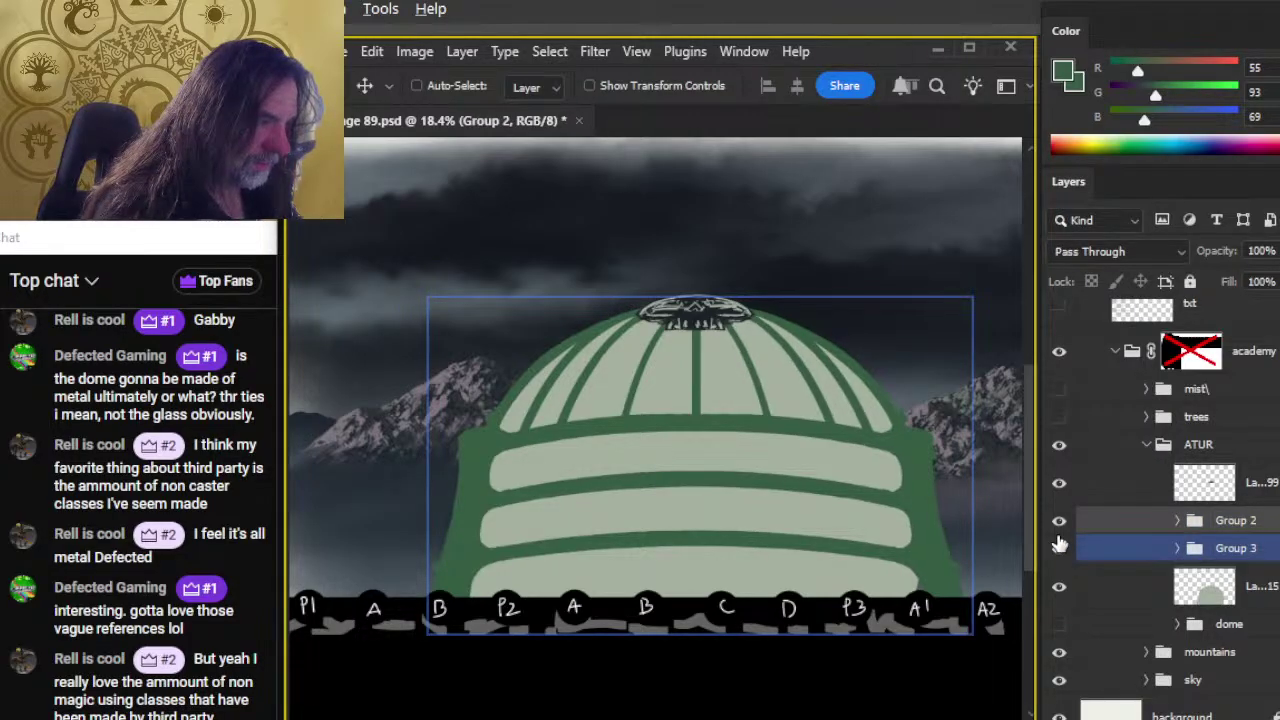
left_click(1096, 550)
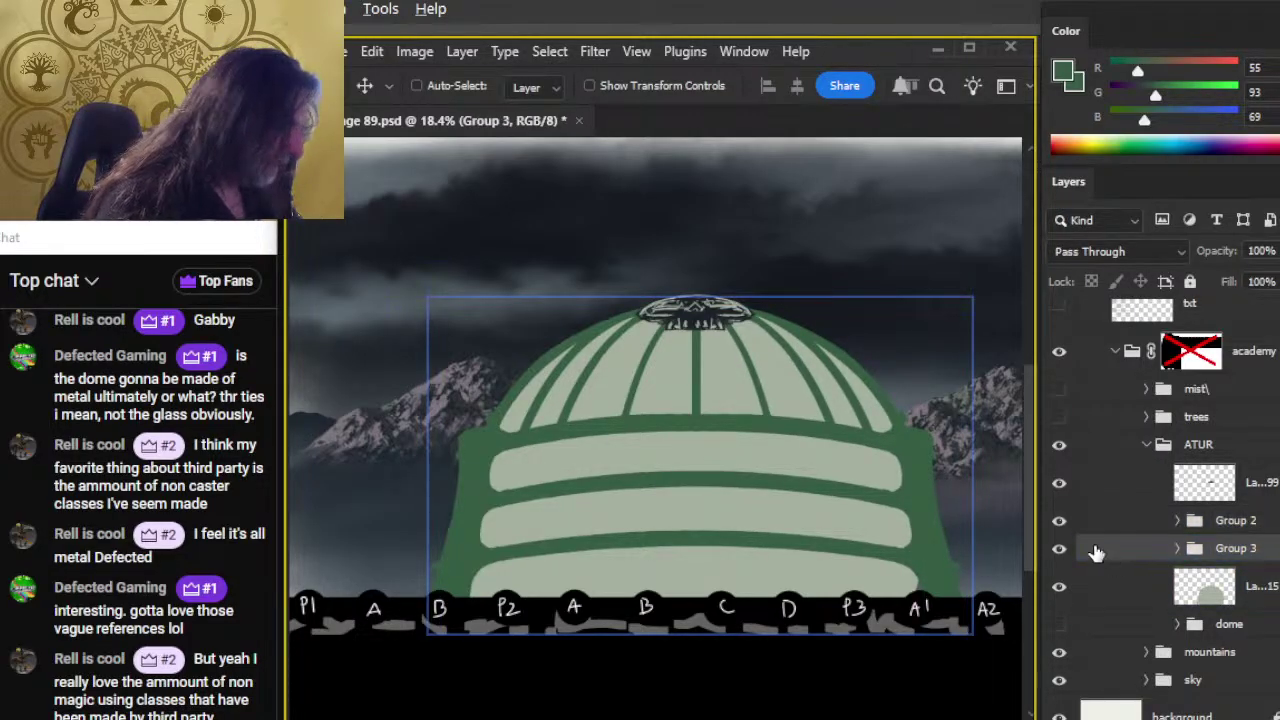
key("shift+Right")
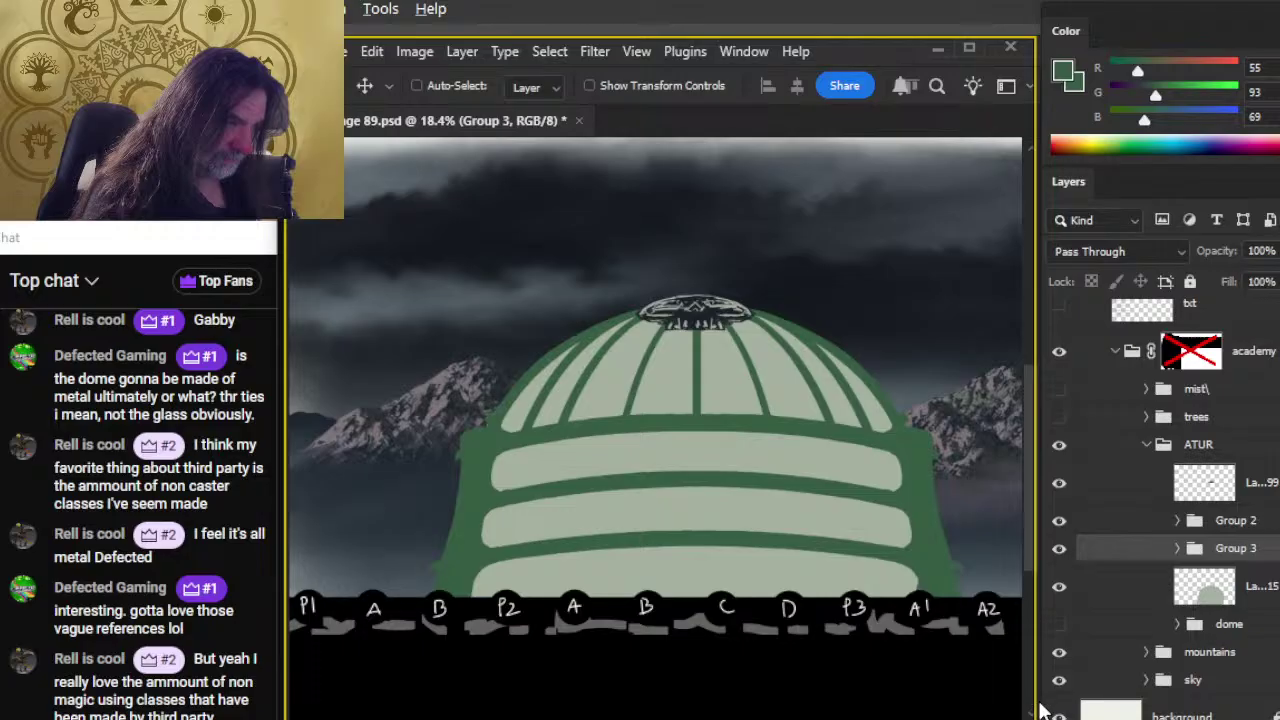
Step: Erase the mirrored bands' ends that overhang the building's left edge on Layer 217 copy 2 in Group 2
left_click(1178, 549)
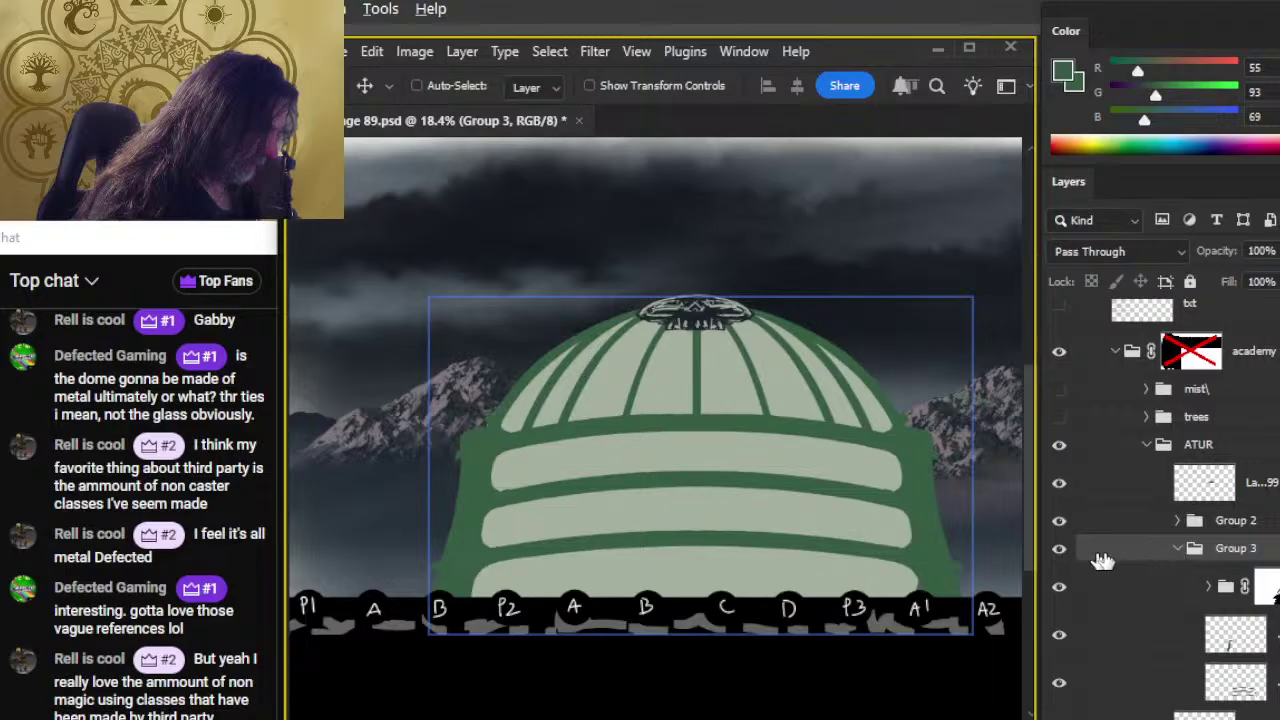
left_click(1180, 549)
left_click(1188, 522)
left_click(1178, 520)
left_click(1128, 655)
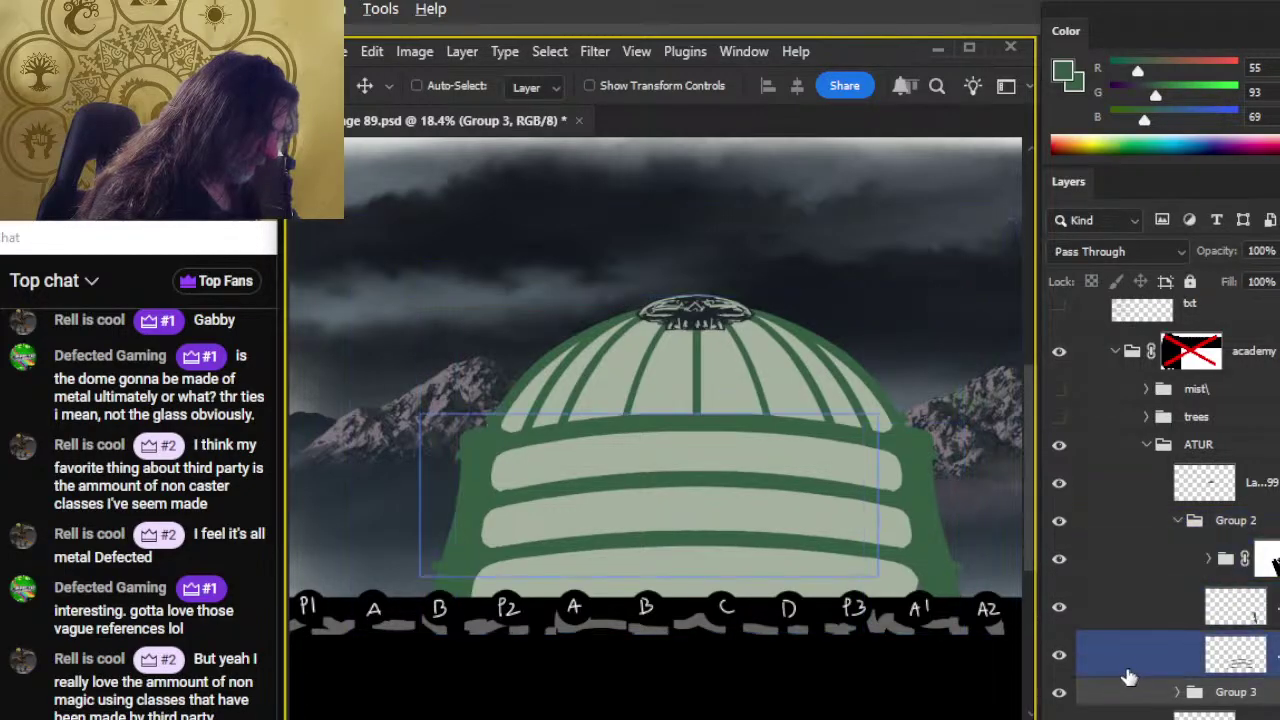
key("e")
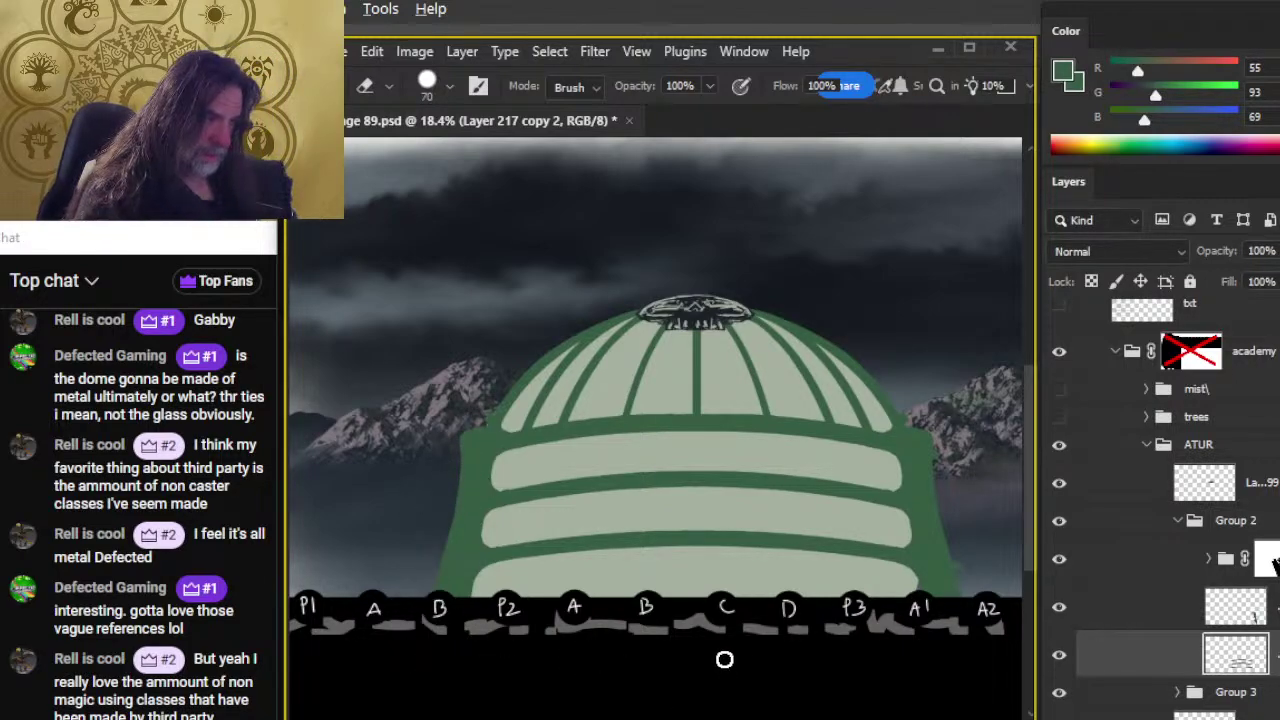
key("ctrl+space")
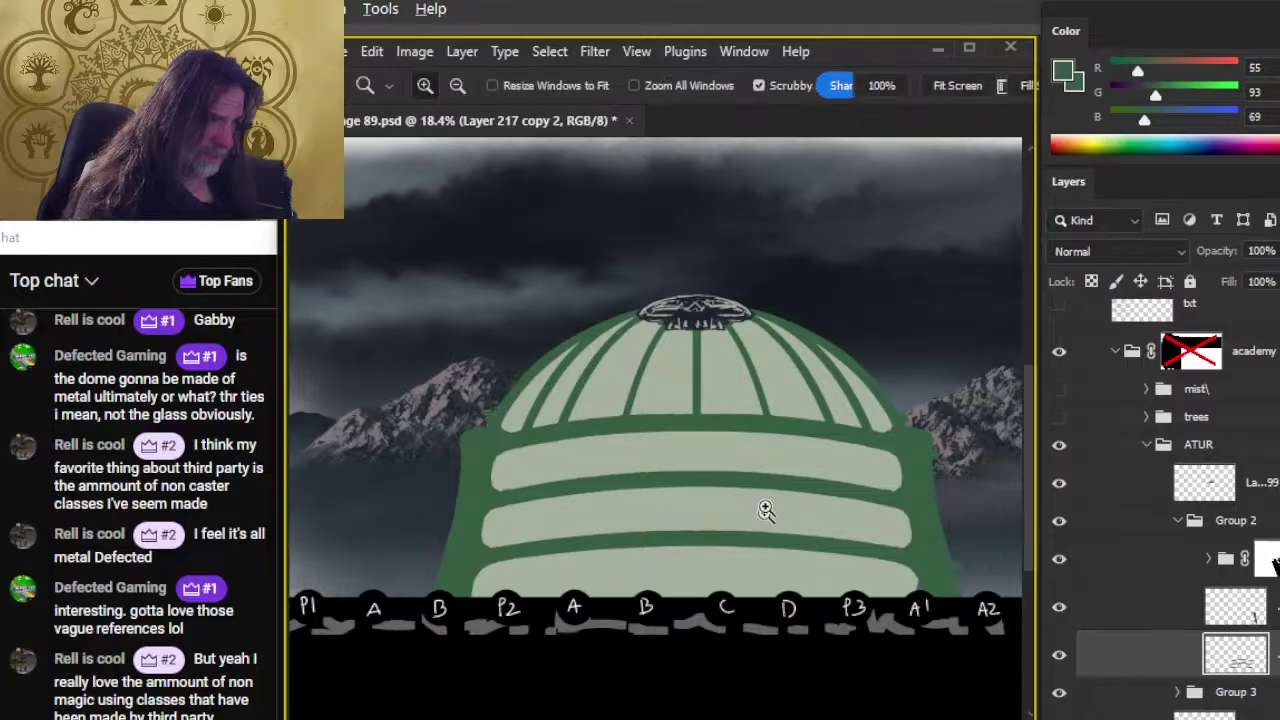
left_click(801, 485)
key("ctrl+space")
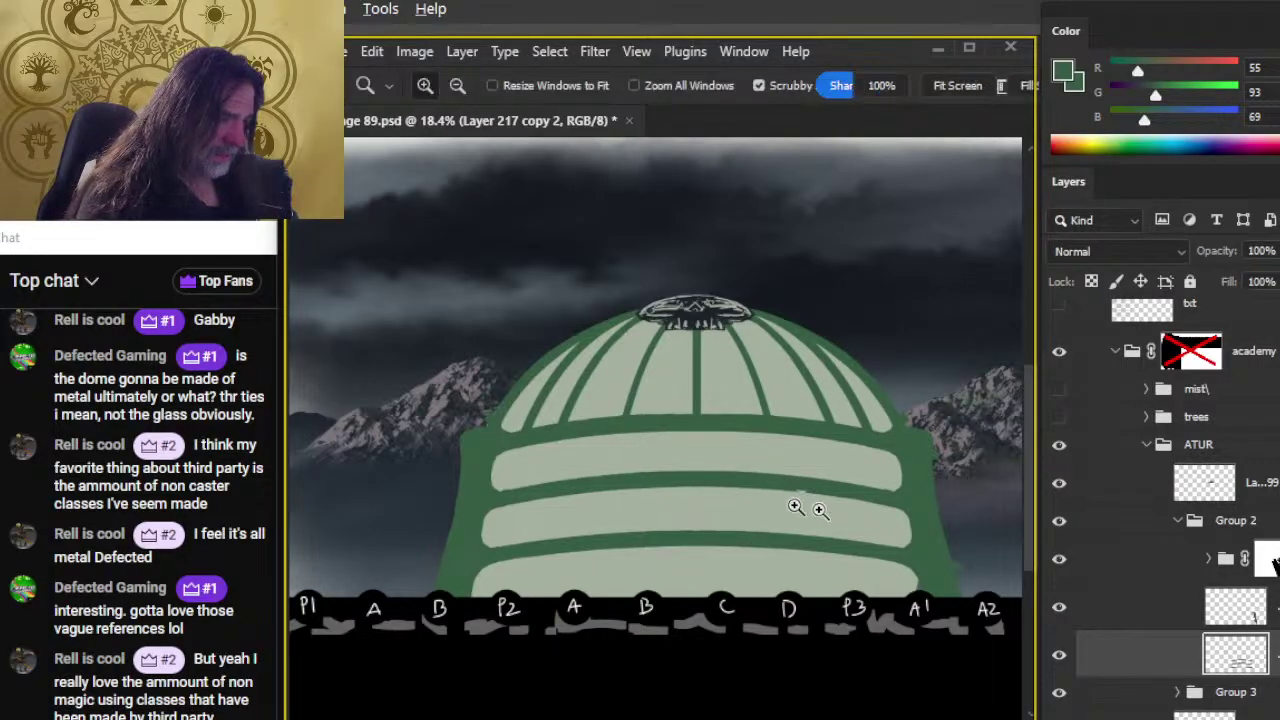
key("alt")
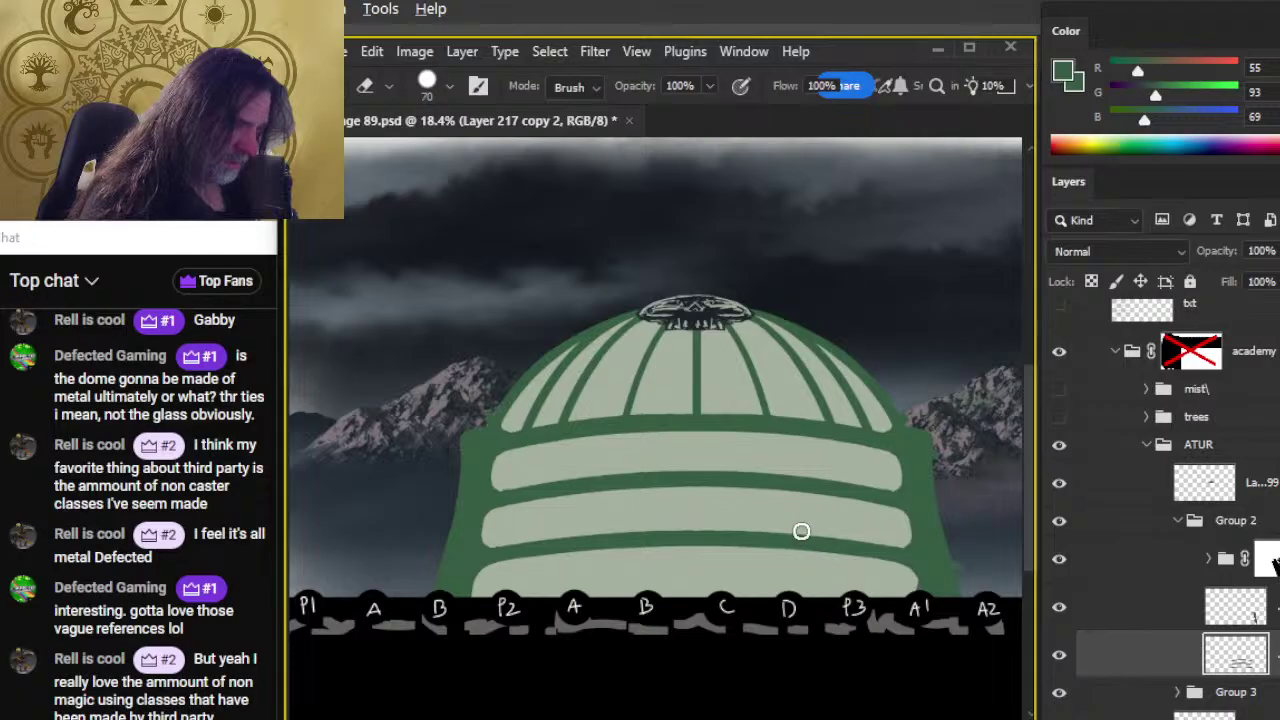
Step: Collapse Group 2 and examine the mirrored dome frame and bands up close and as a whole
left_click(1190, 530)
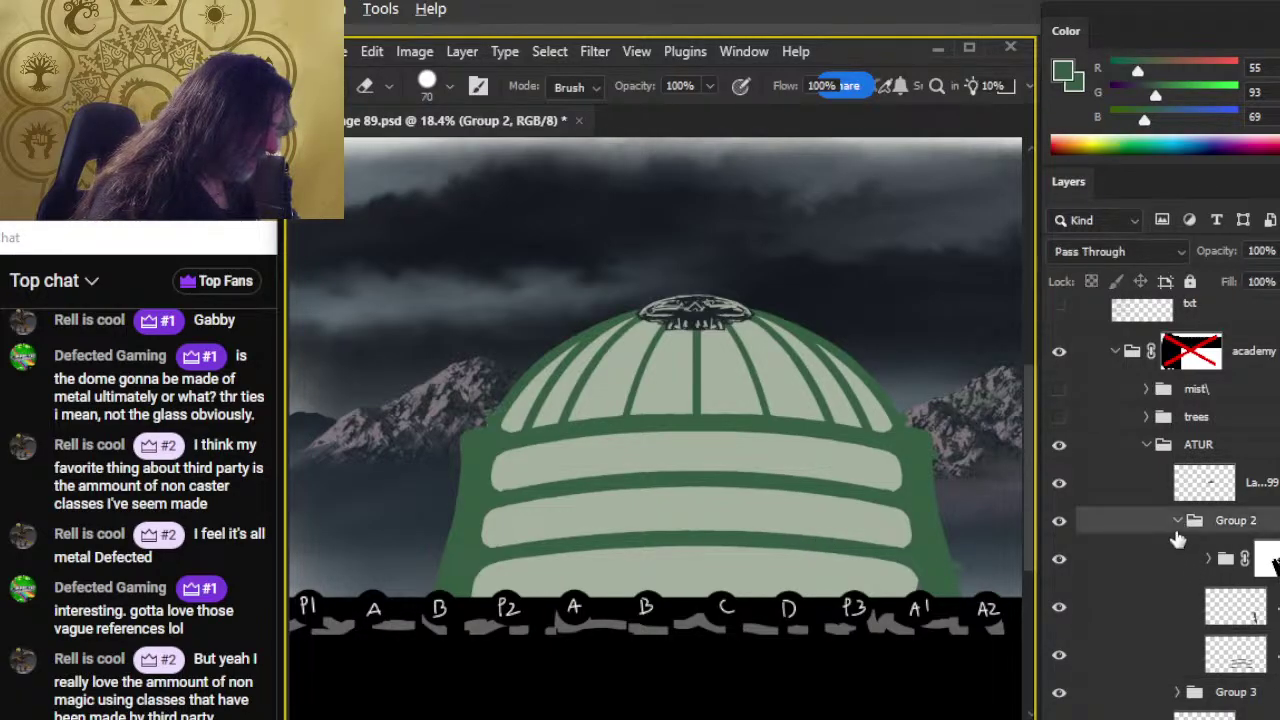
left_click(1179, 521)
key("ctrl+space")
left_click(590, 361)
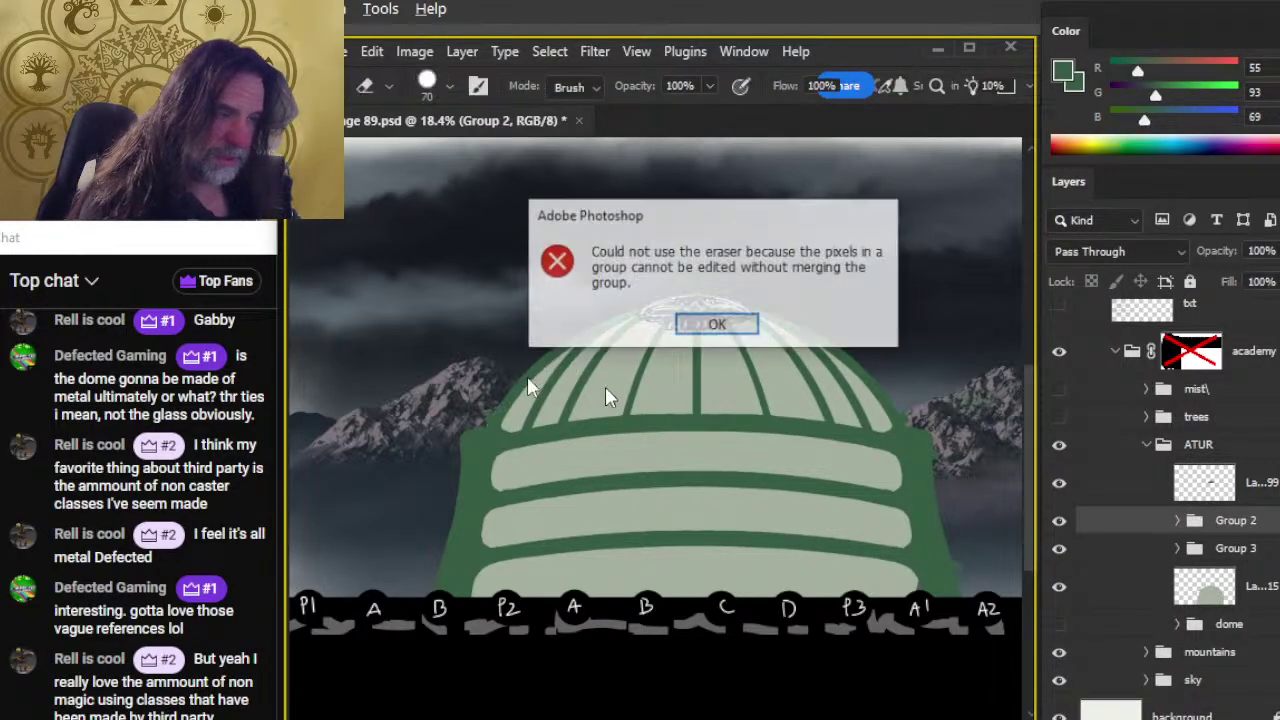
key("Return")
key("ctrl+space")
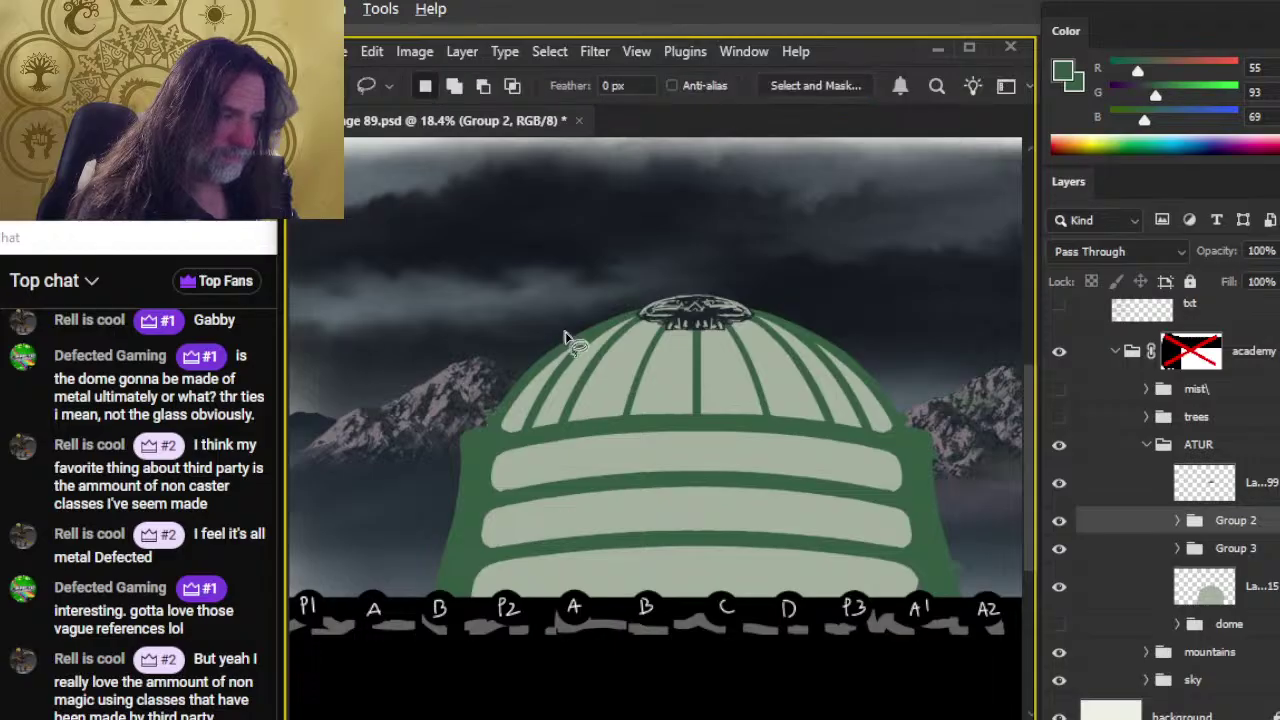
left_click_drag(514, 363, 573, 364)
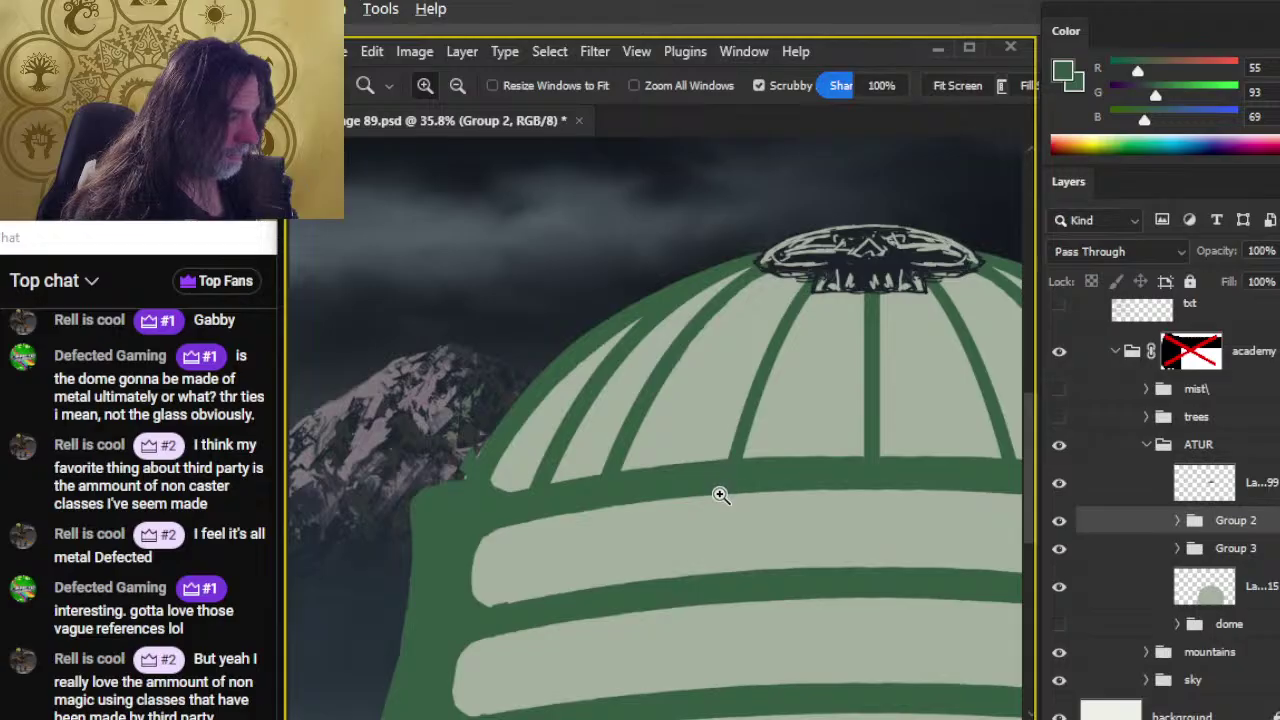
left_click_drag(800, 509, 712, 447)
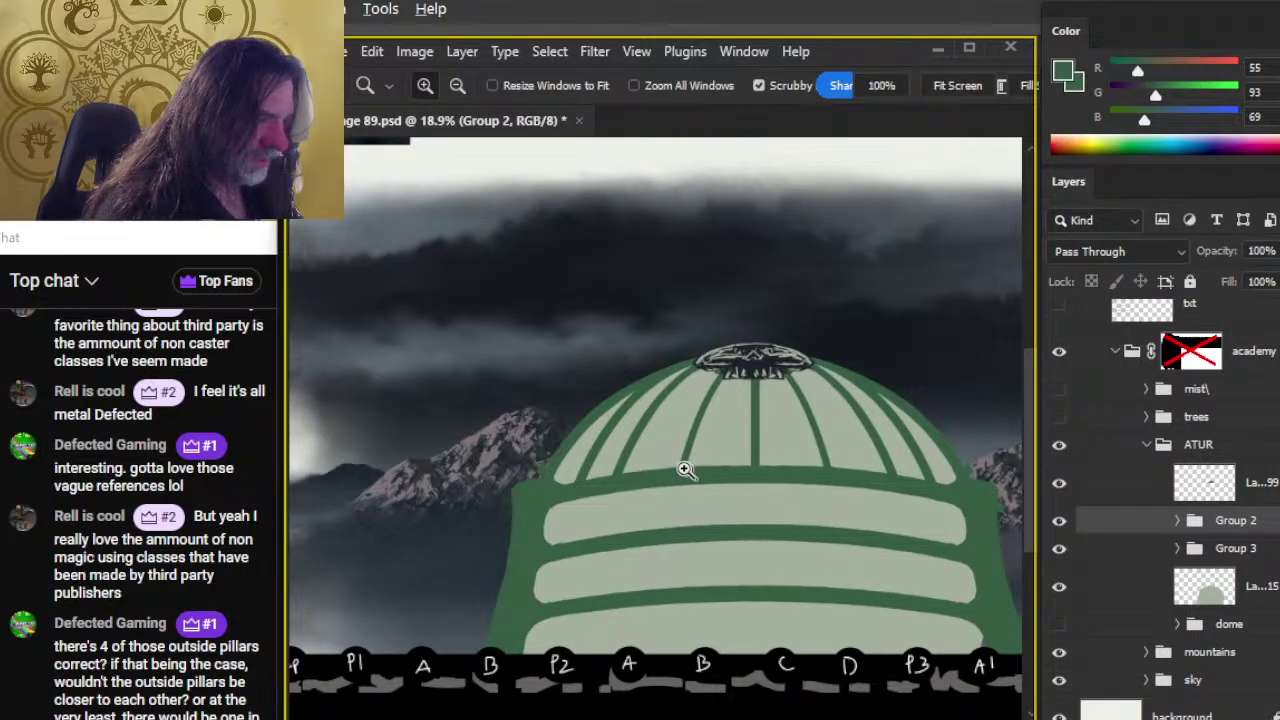
scroll(706, 510, "down", 3)
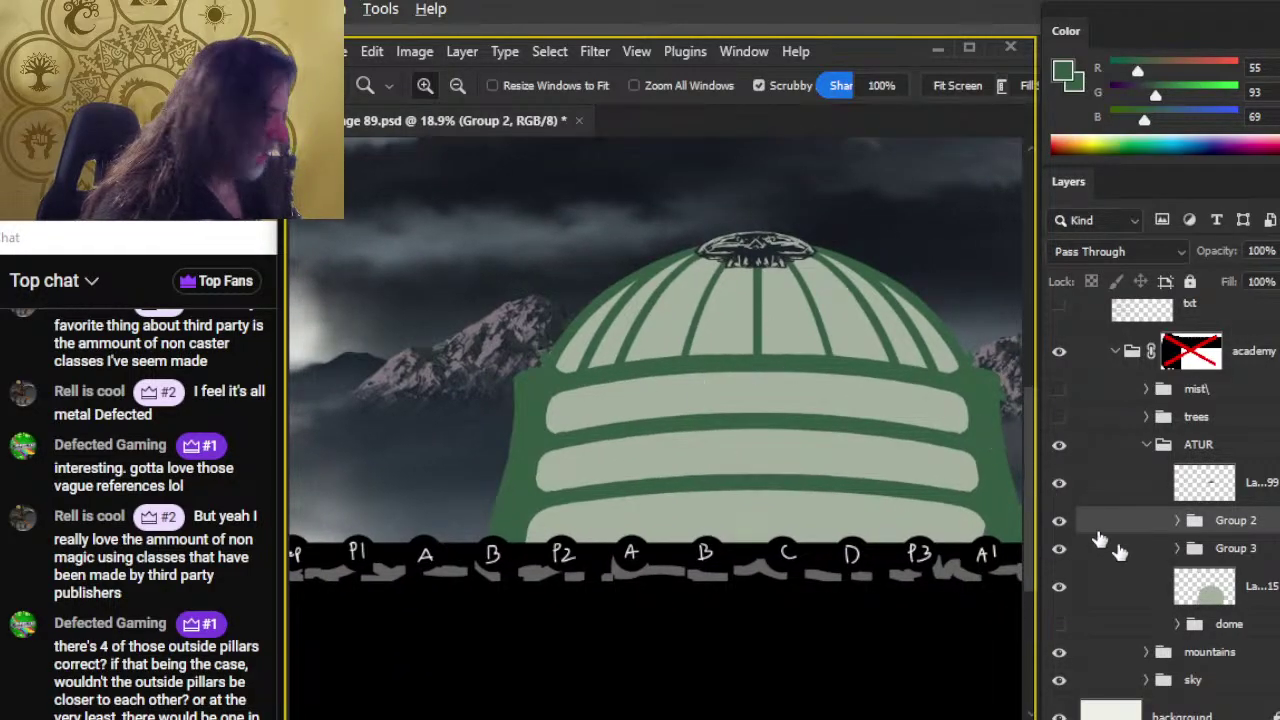
Step: Duplicate the right outer pillar layer, Layer 221 copy, place the duplicate above Group 2 and shift it toward the building's middle
left_click(1177, 521)
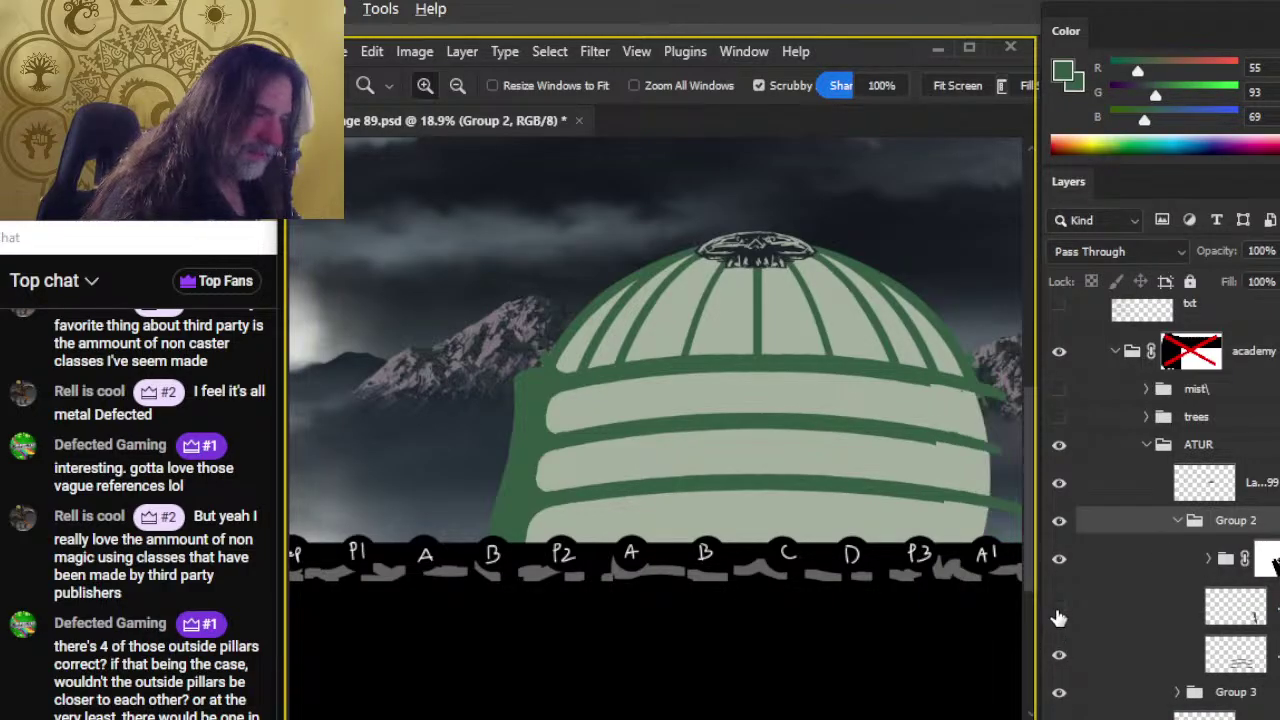
left_click(1120, 622)
right_click(1118, 608)
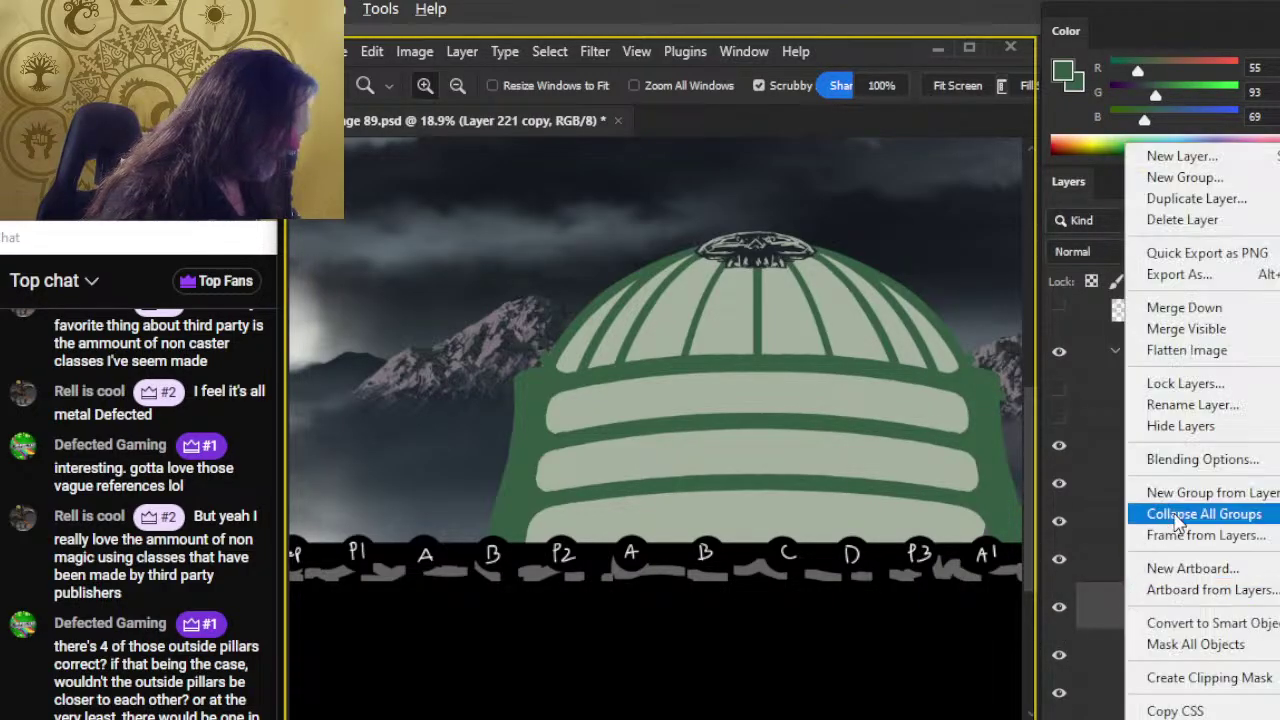
left_click(1232, 203)
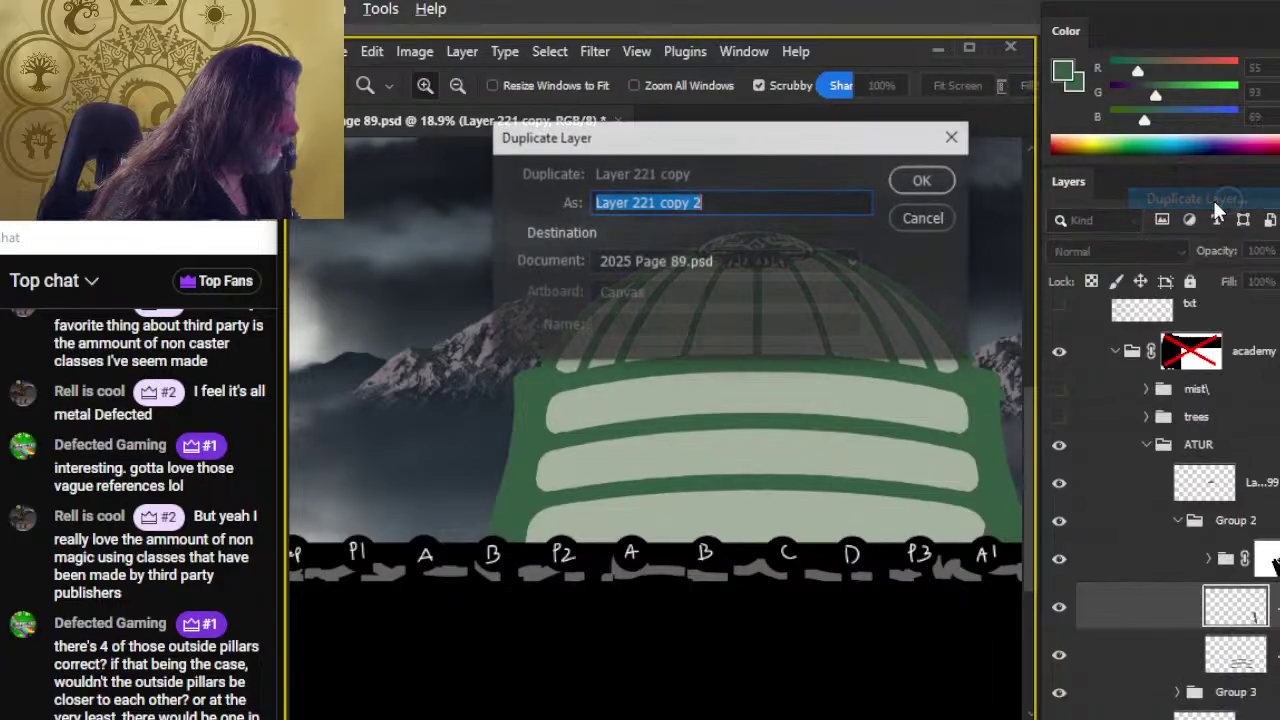
key("Return")
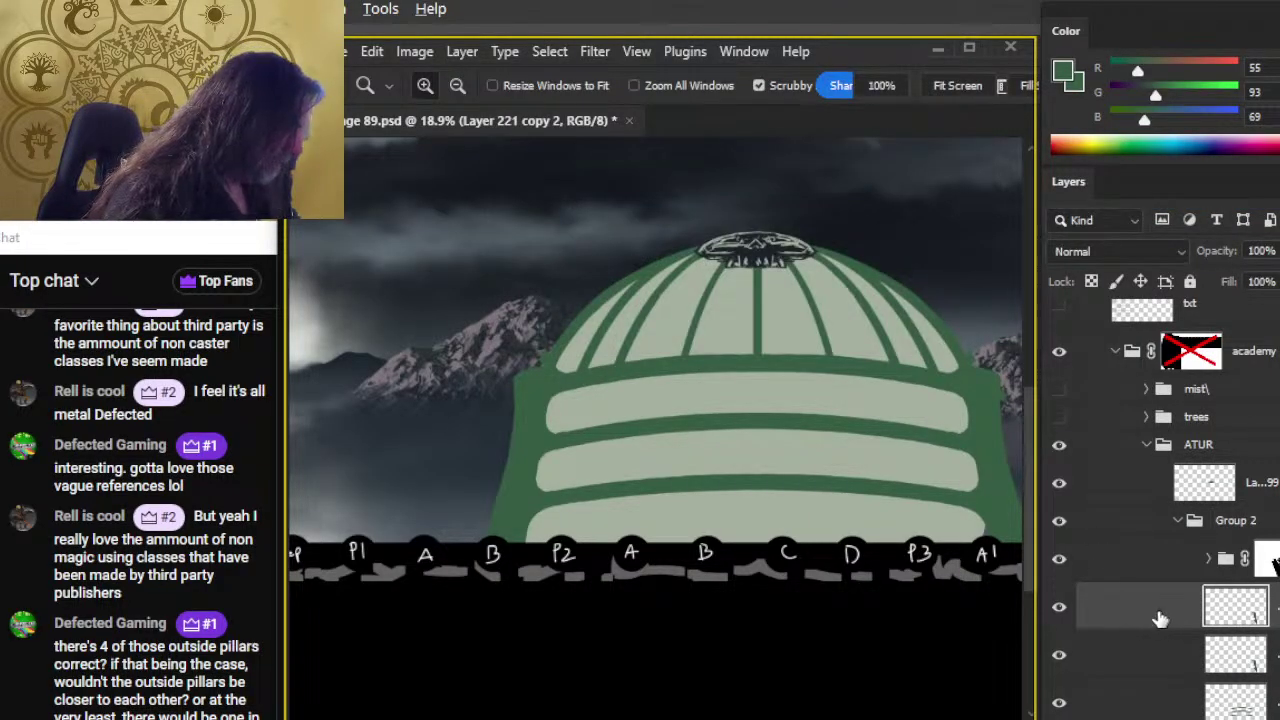
left_click_drag(1160, 618, 1178, 512)
left_click(1178, 569)
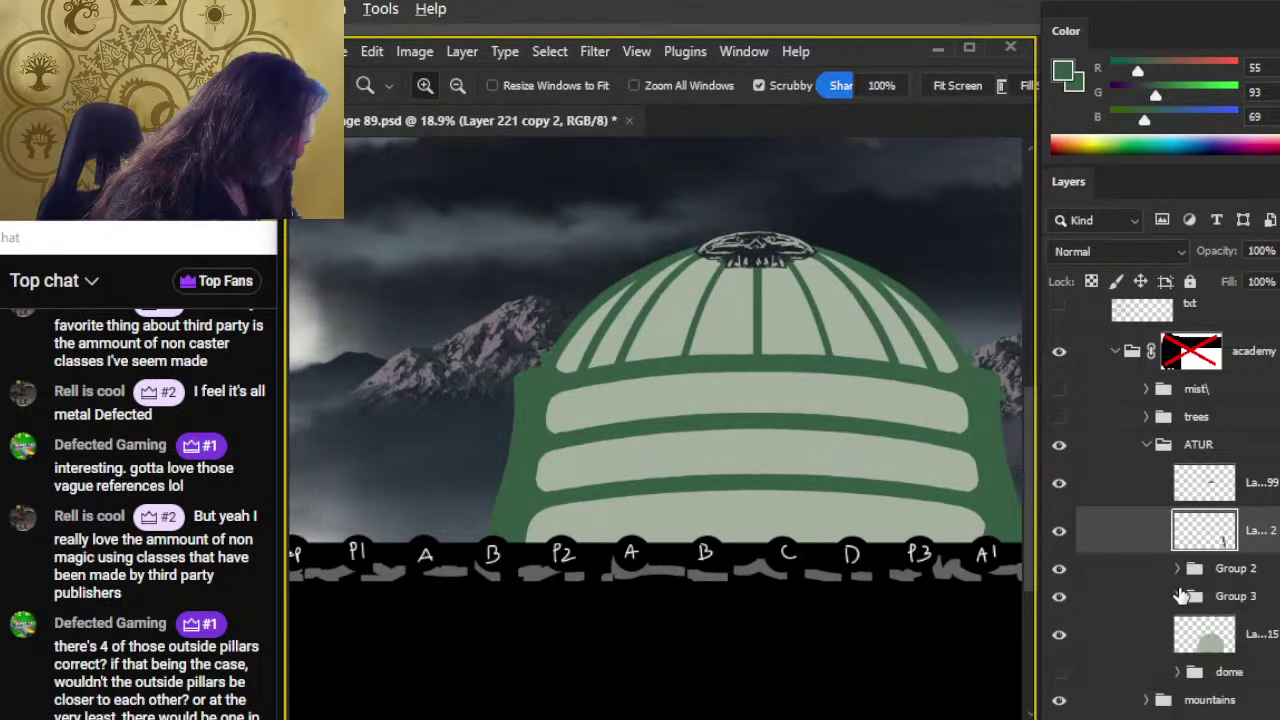
key("v")
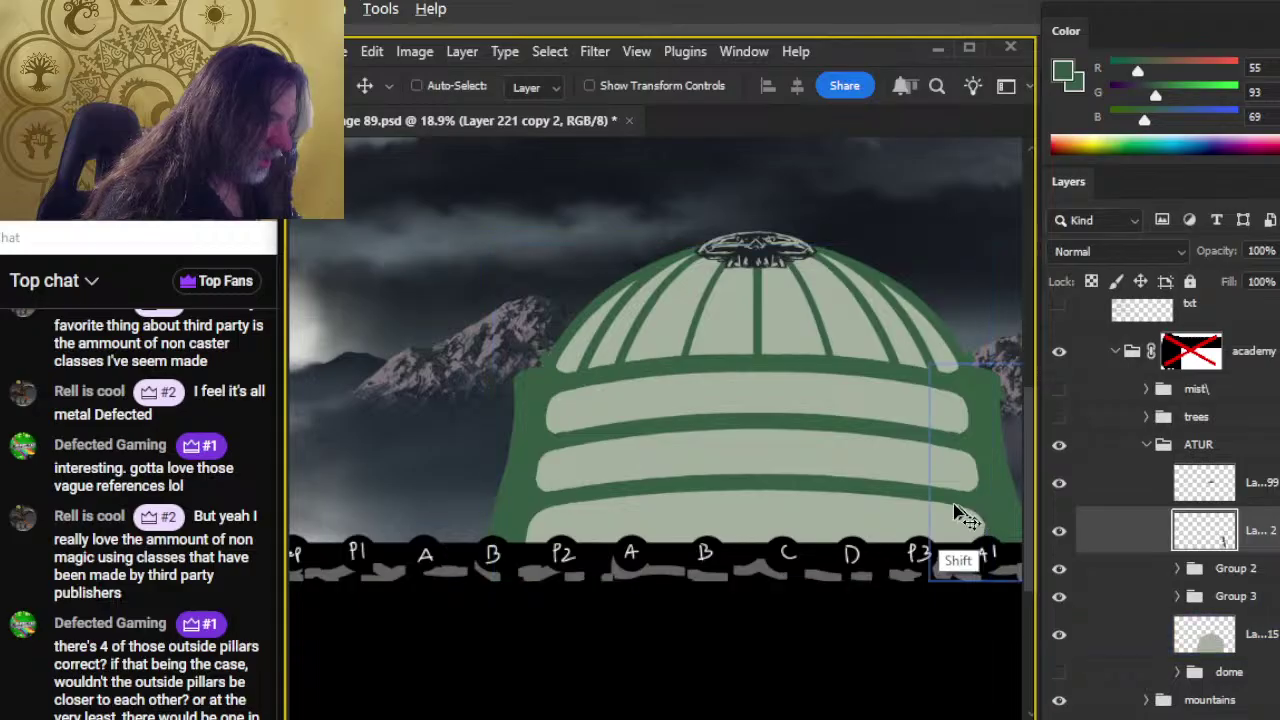
mouse_move(957, 514)
left_mouse_down()
mouse_move(757, 500)
mouse_move(814, 517)
mouse_move(789, 506)
left_mouse_up()
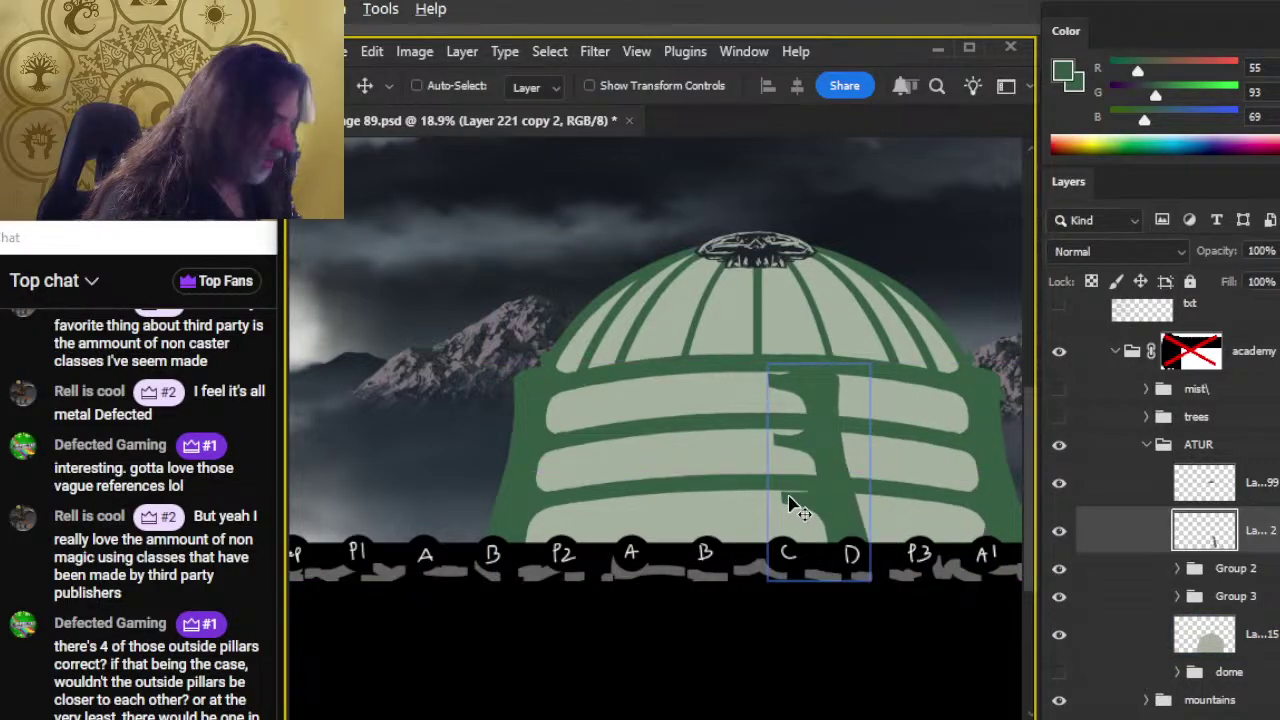
Step: Duplicate the shifted pillar layer as Layer 221 copy 3 and flip the new copy horizontally
right_click(1150, 540)
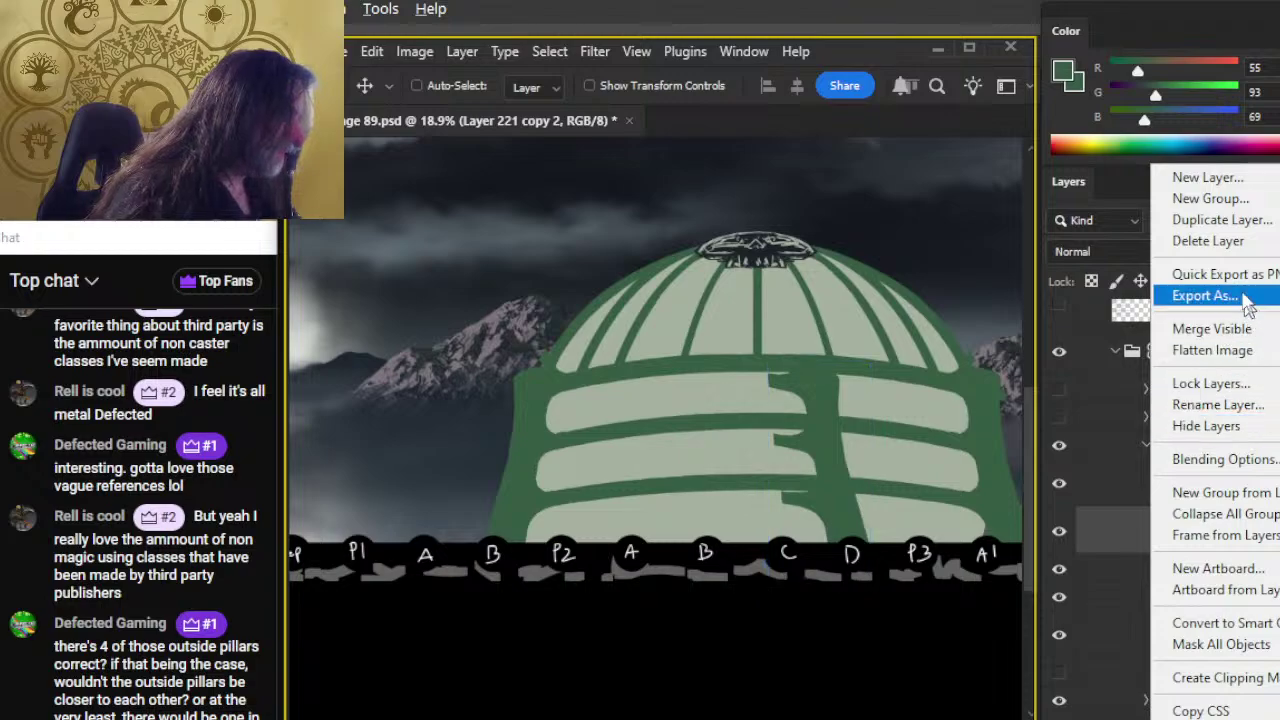
left_click(1220, 220)
key("Return")
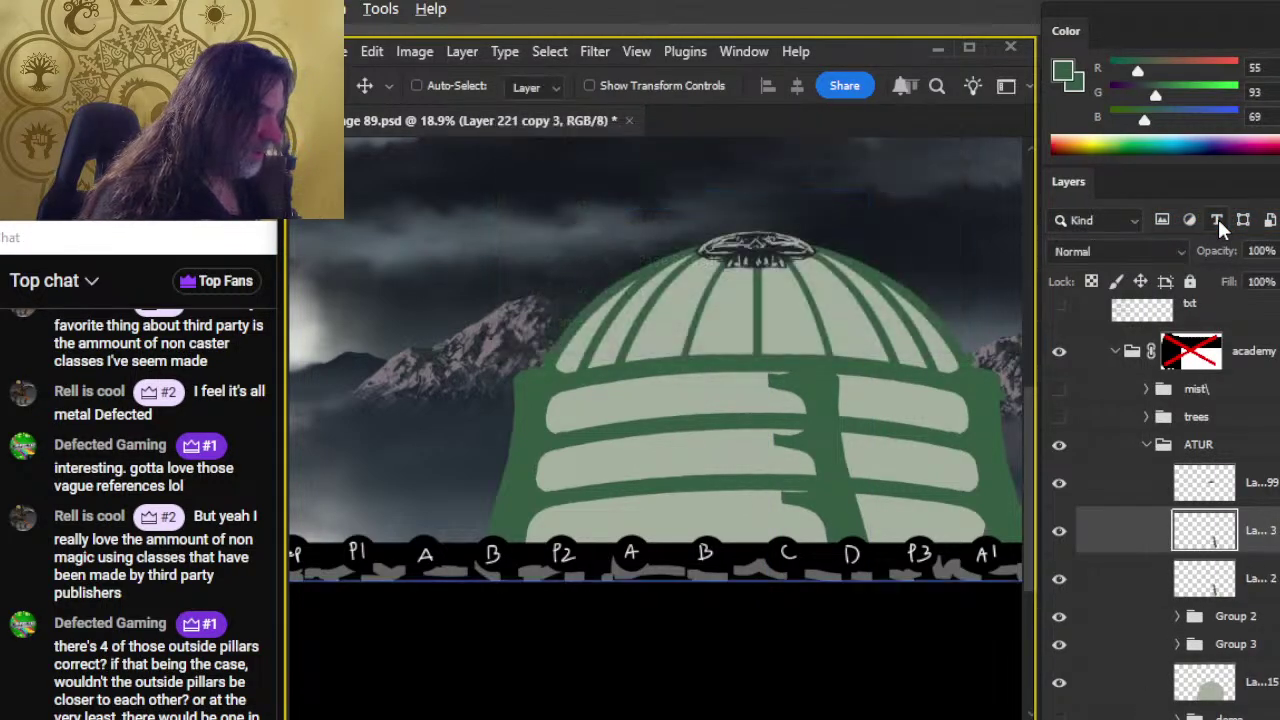
key("l")
right_click(781, 448)
left_click(840, 654)
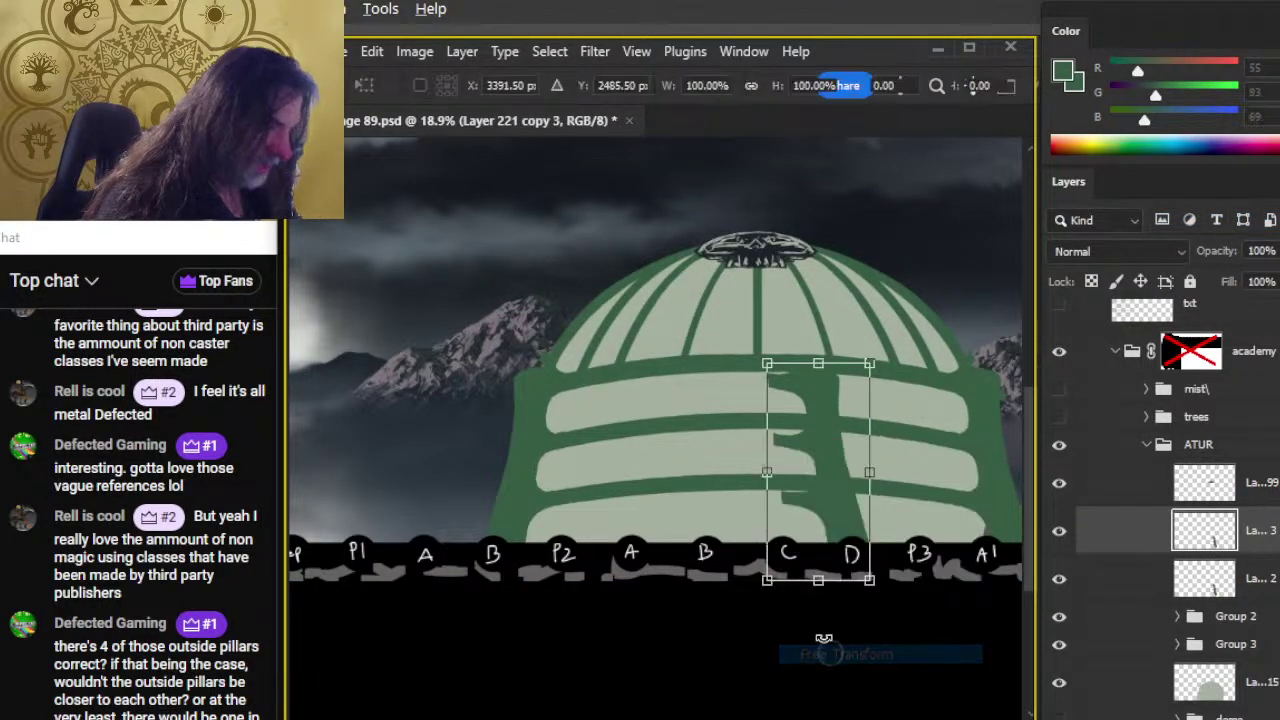
right_click(872, 592)
left_click(860, 435)
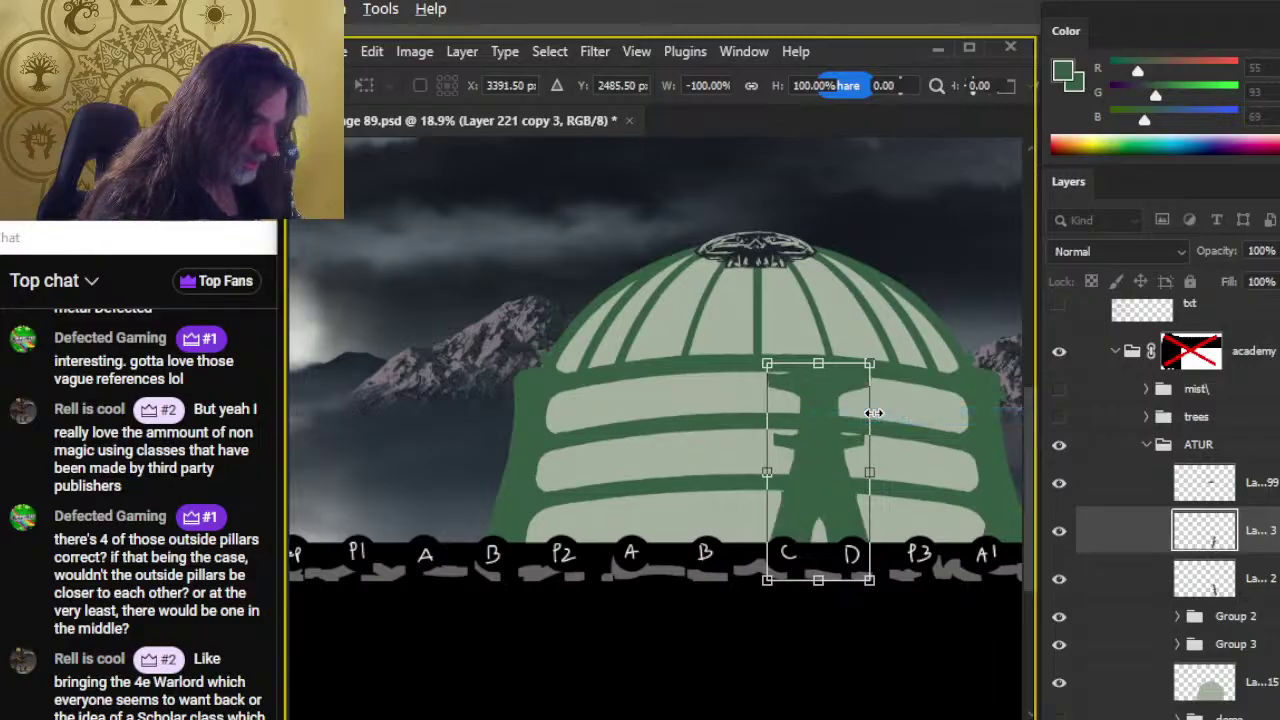
key("Return")
Step: Nudge the flipped pillar copy left until both halves form one symmetrical pillar with arched openings
left_click(873, 420, "ctrl")
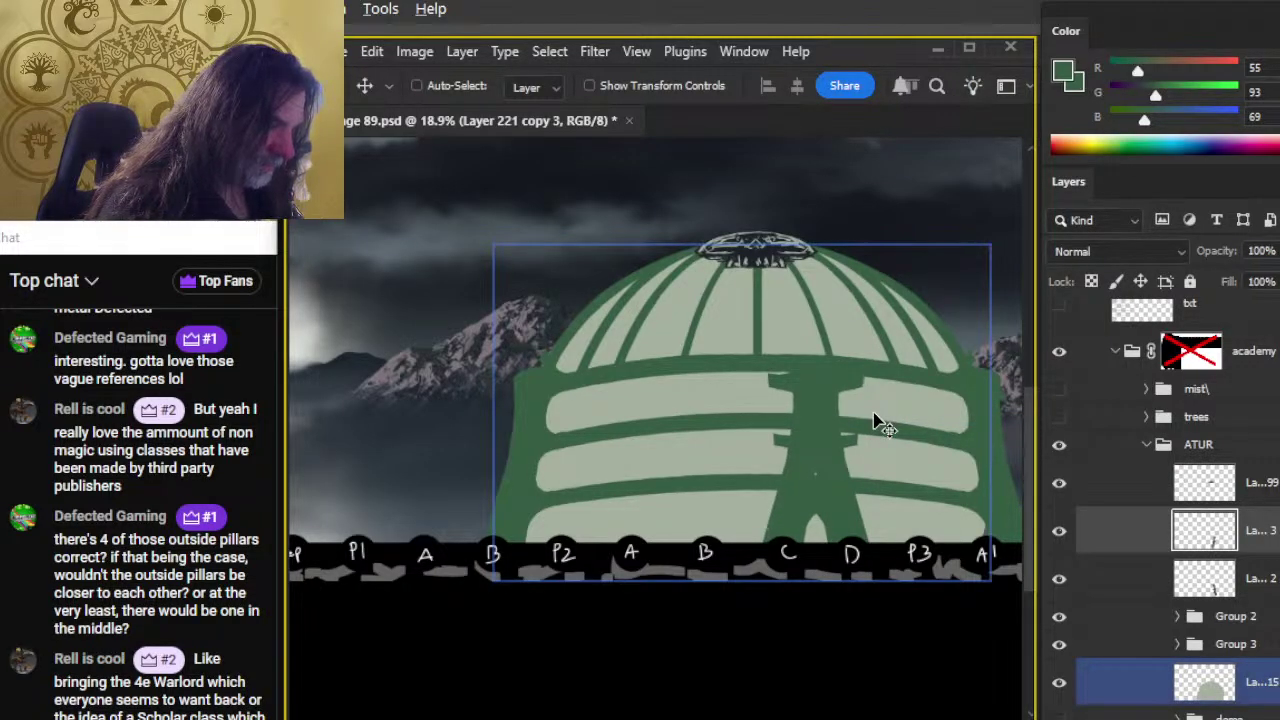
key("shift+Left")
key("shift+Left")
key("shift+Left")
key("shift+Left")
key("shift+Left")
key("shift+Left")
key("shift+Left")
key("shift+Left")
key("shift+Left")
key("shift+Left")
key("shift+Left")
key("shift+Left")
key("shift+Left")
key("shift+Left")
key("shift+Left")
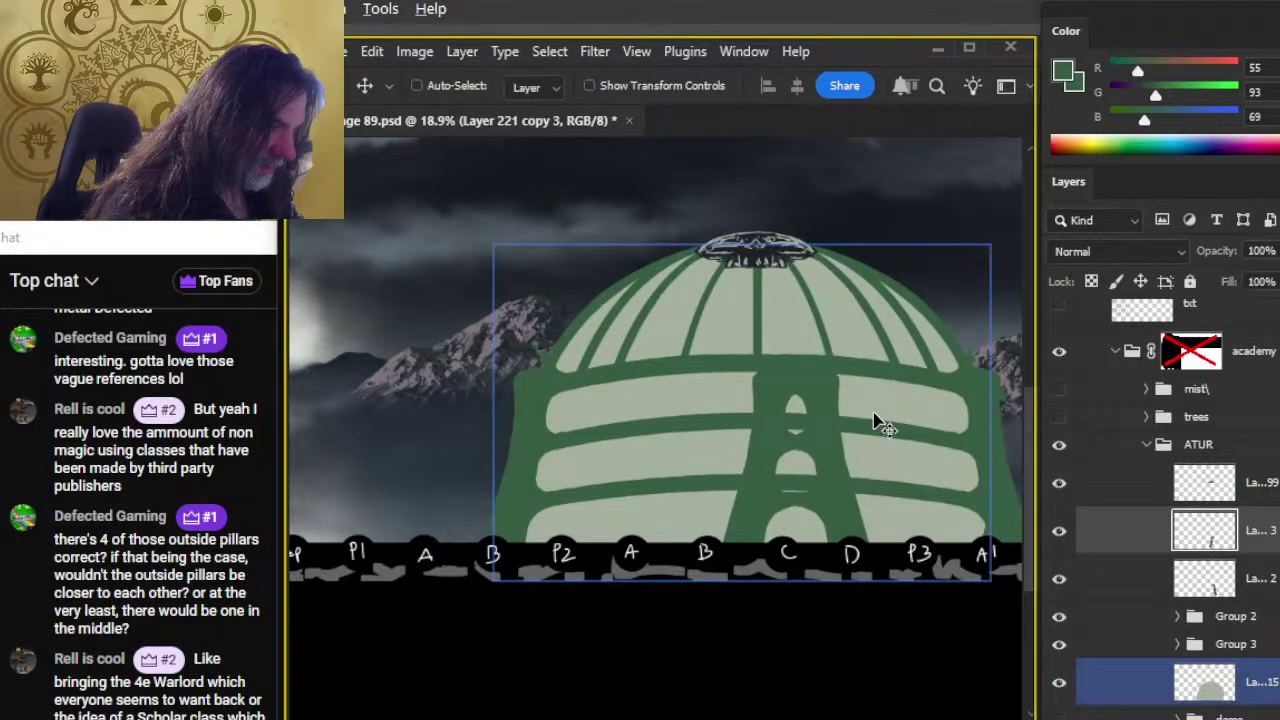
Step: Group the two pillar halves as Group 4 and shift the group left to the building's centre beneath the cap ornament
left_click(1128, 588, "shift")
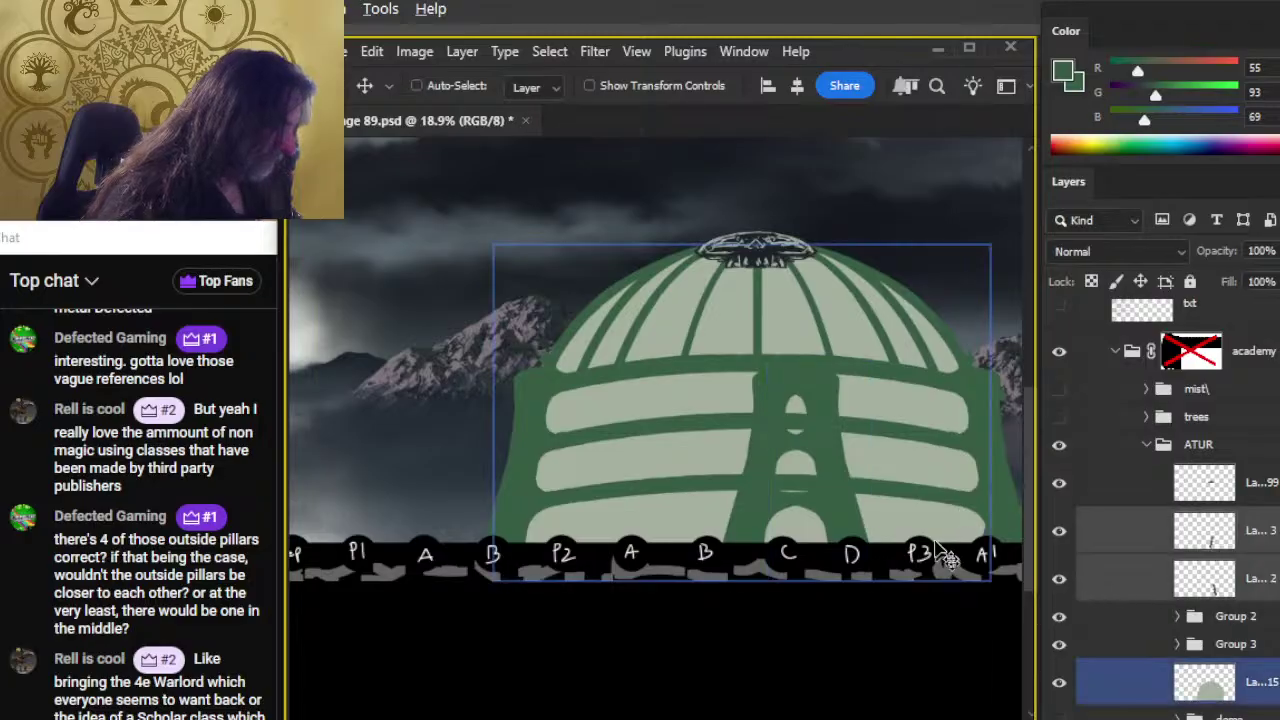
key("ctrl+g")
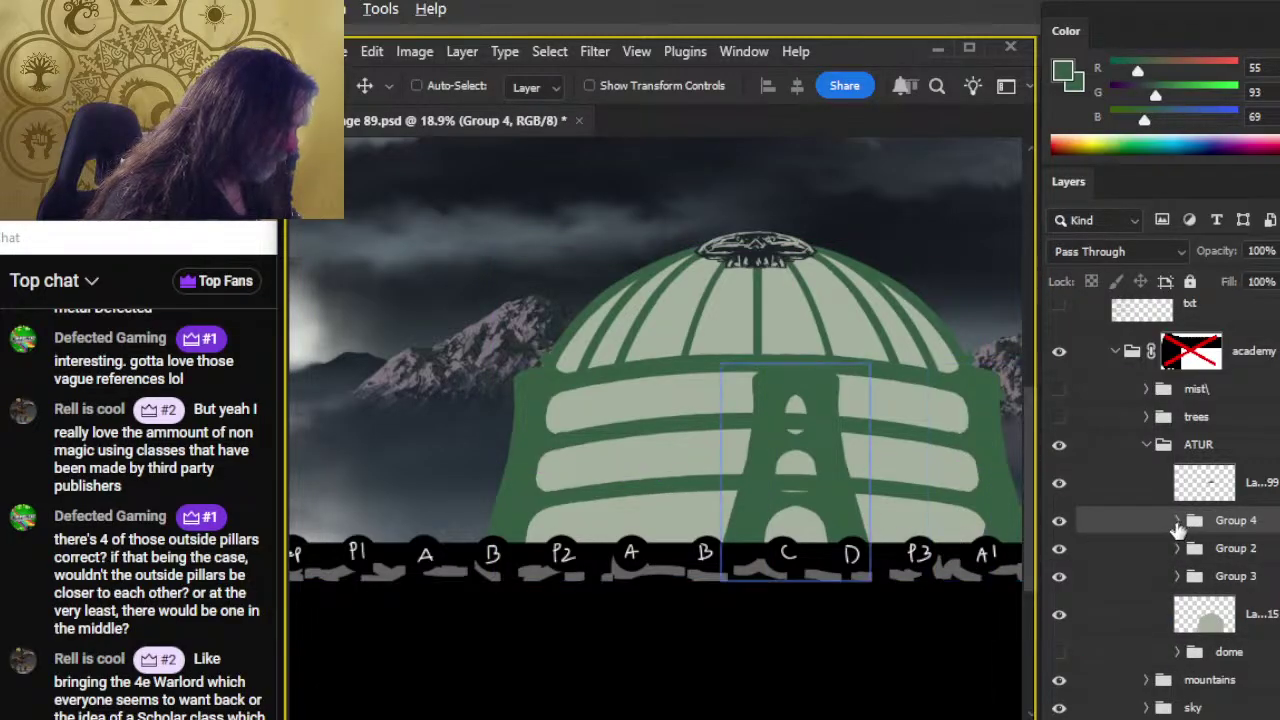
left_click(1177, 520)
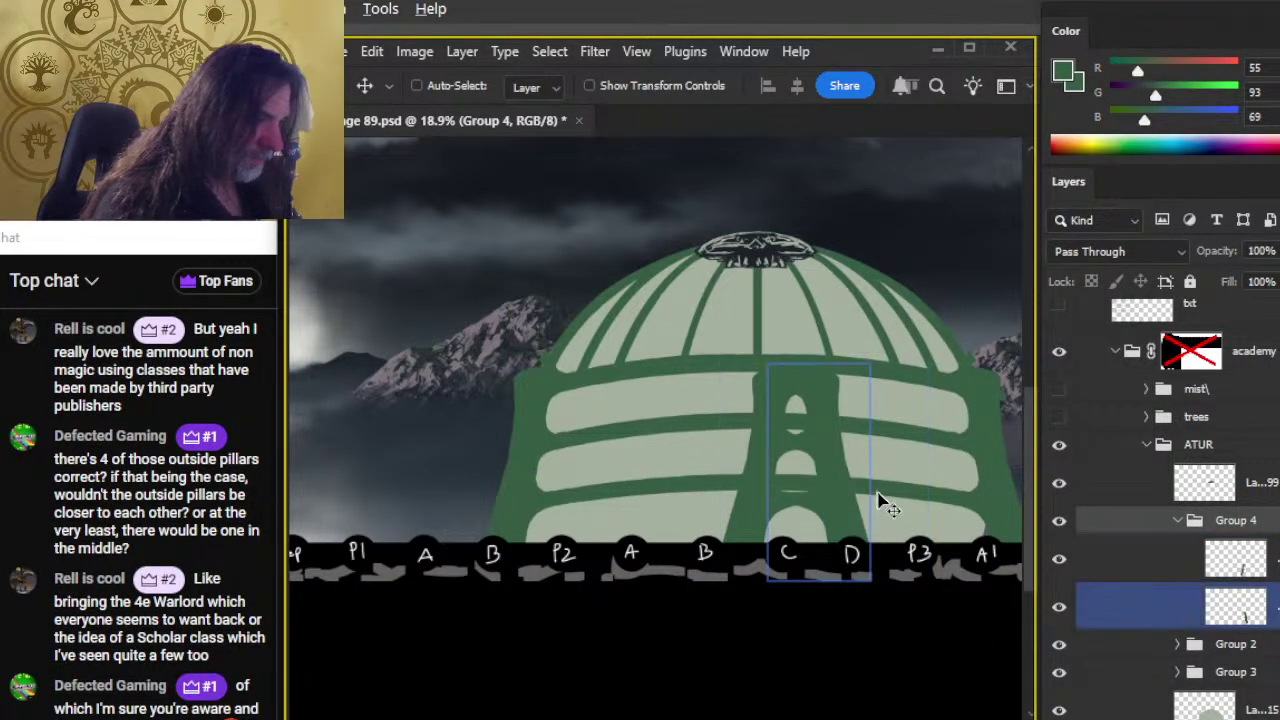
left_click_drag(858, 500, 822, 505)
Step: Scale Group 4 up to 114.86% from its base and nudge the central pillar into line with the dome's middle rib
right_click(822, 499)
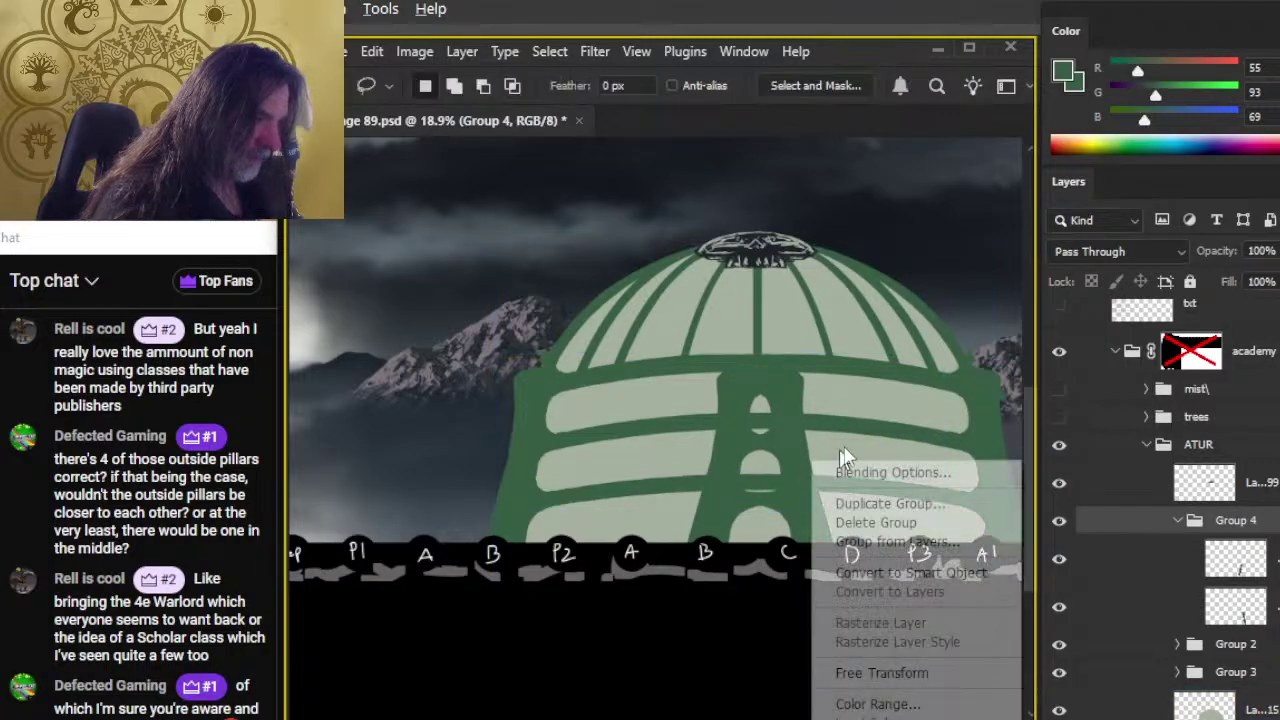
left_click(875, 672)
left_click_drag(760, 363, 760, 338)
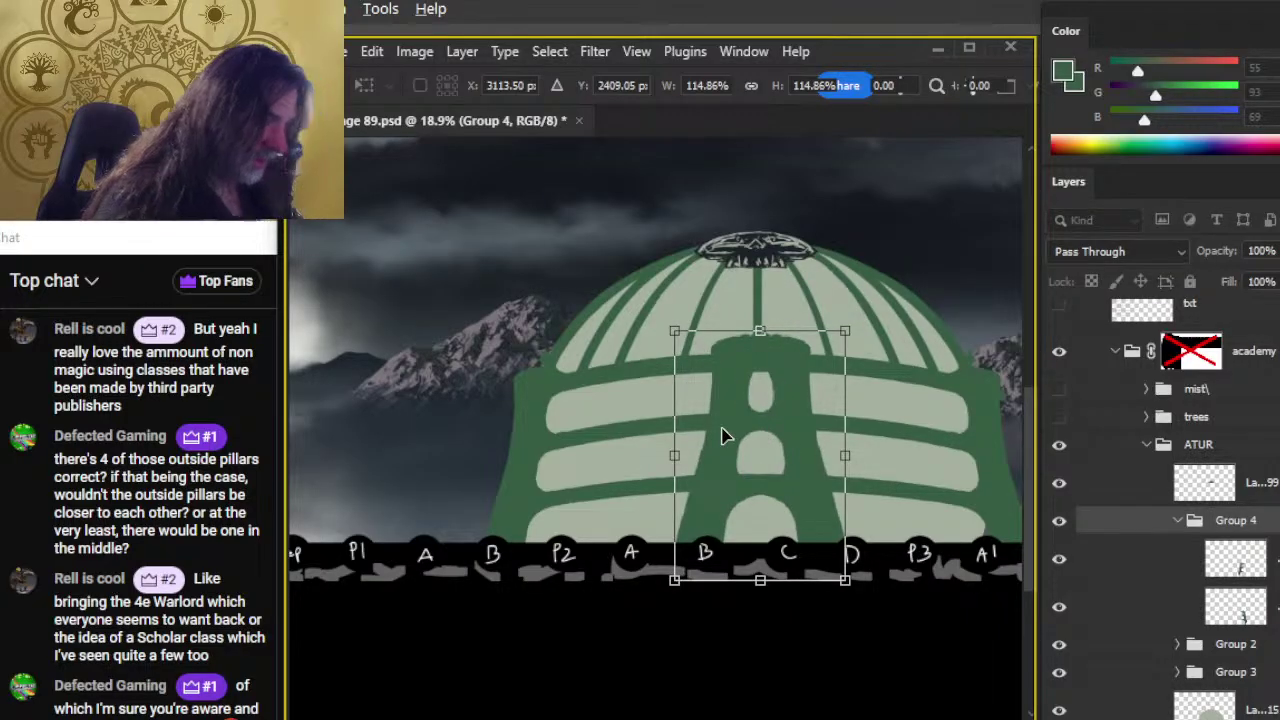
key("Return")
key("v")
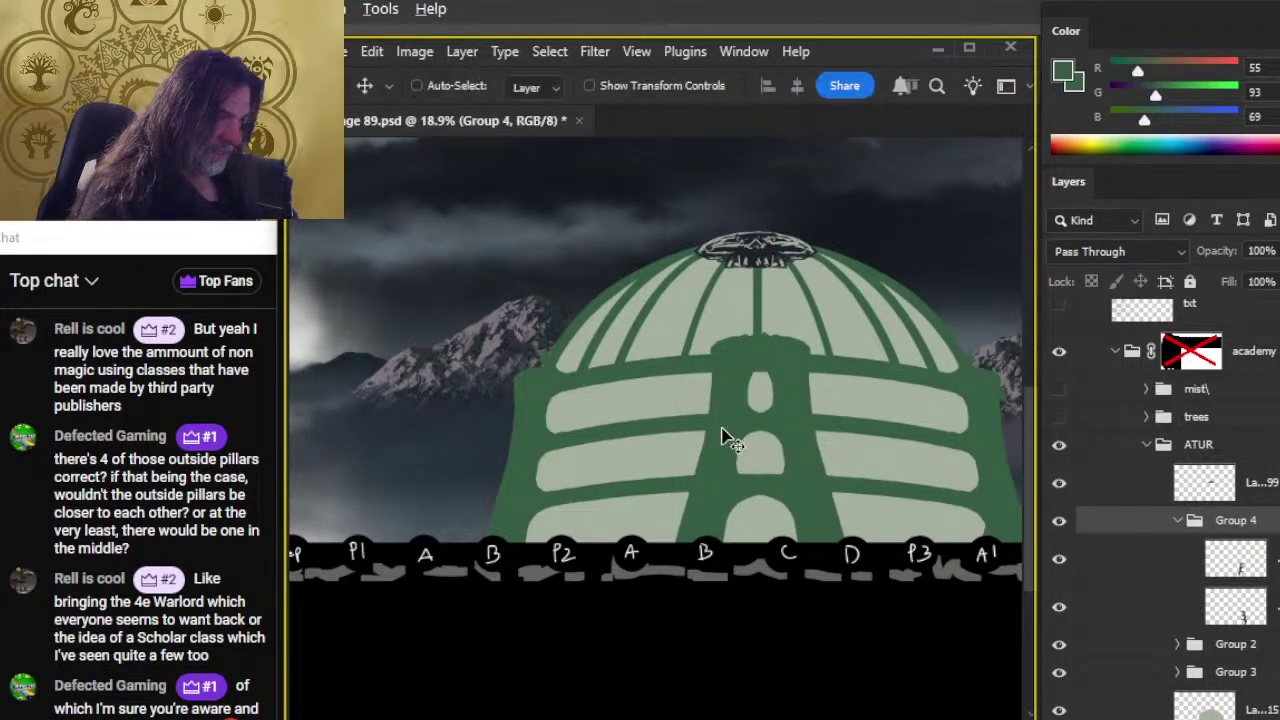
left_click(724, 436, "ctrl")
left_click(557, 514, "ctrl")
left_click(743, 463, "ctrl")
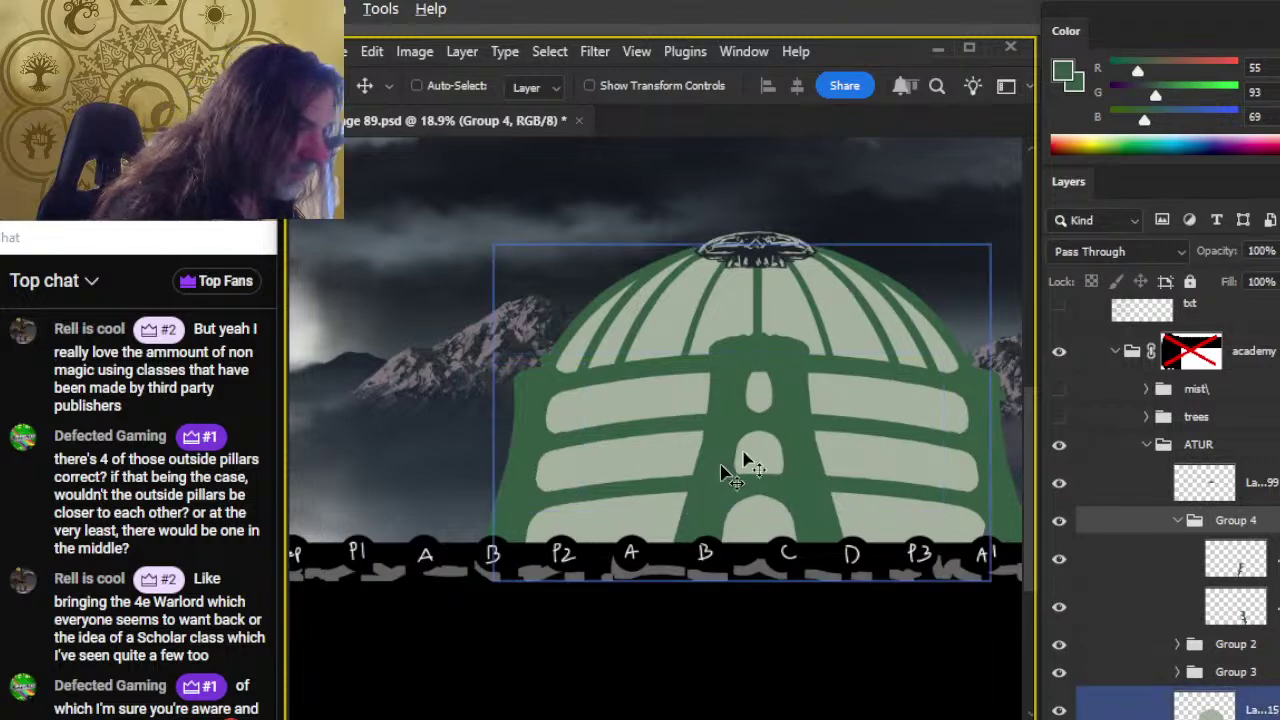
Step: Add a new layer in Group 4 and paint the central pillar's top edge in green into a smooth rounded shape
key("b")
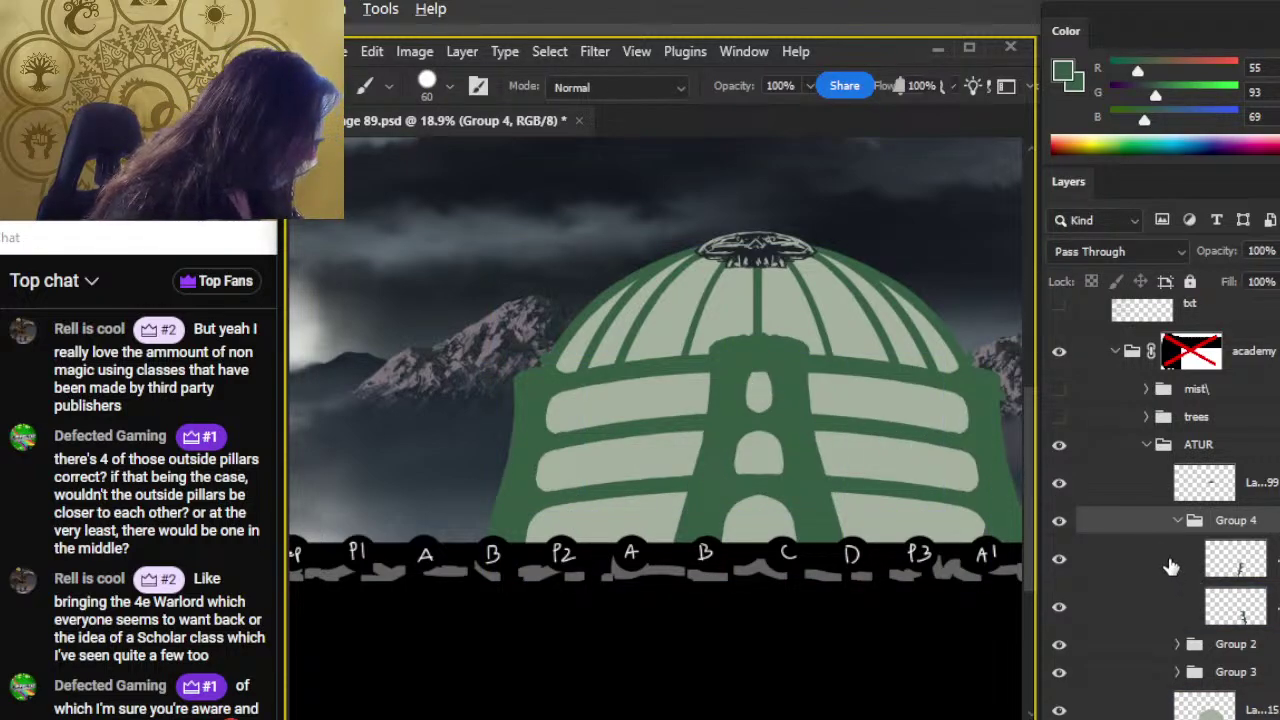
key("ctrl+shift+alt+n")
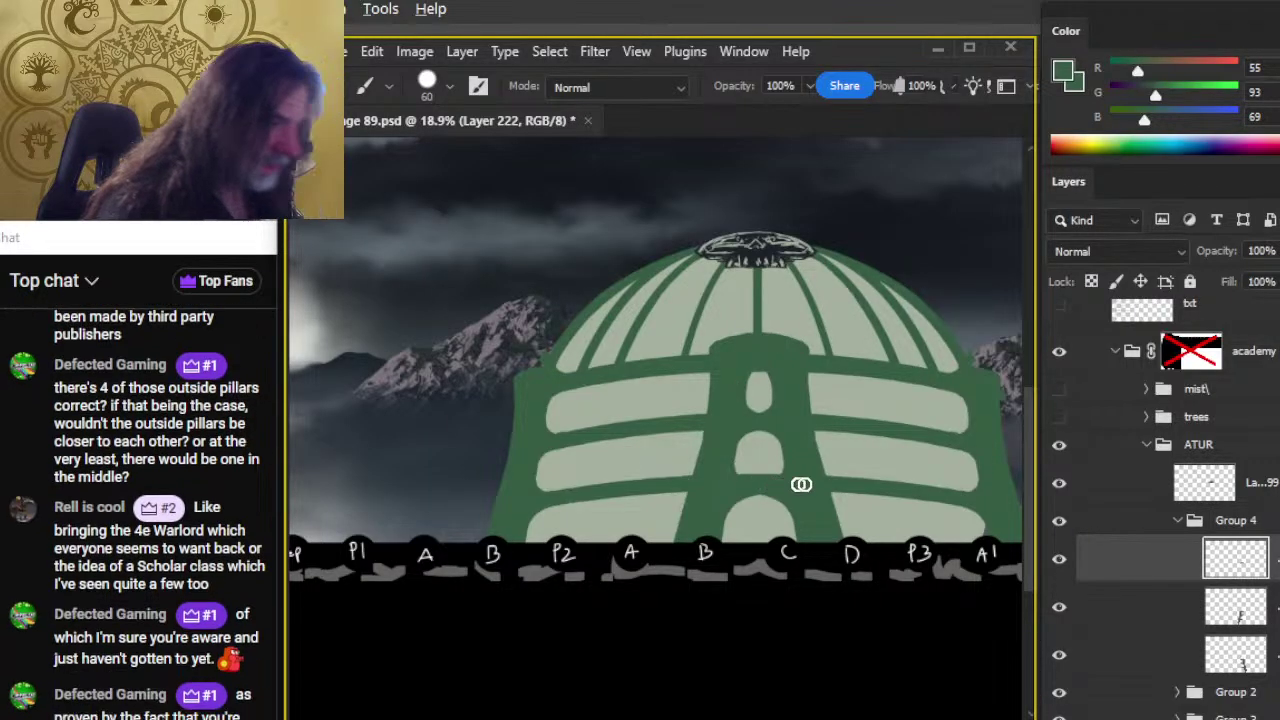
left_click_drag(878, 506, 836, 494)
key("ctrl+z")
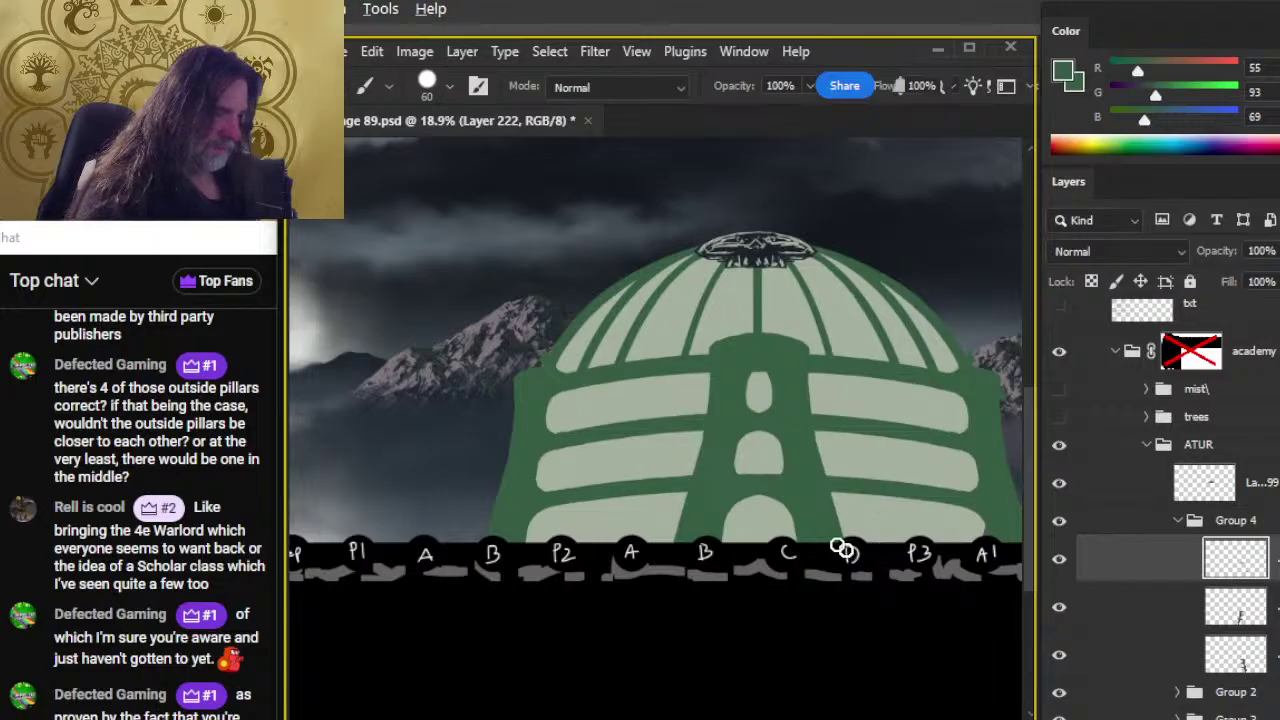
Step: Refine the green crossbar beneath the central pillar's middle window on Layer 222 with the Brush and Eraser
key("z")
scroll(743, 623, "down", 2)
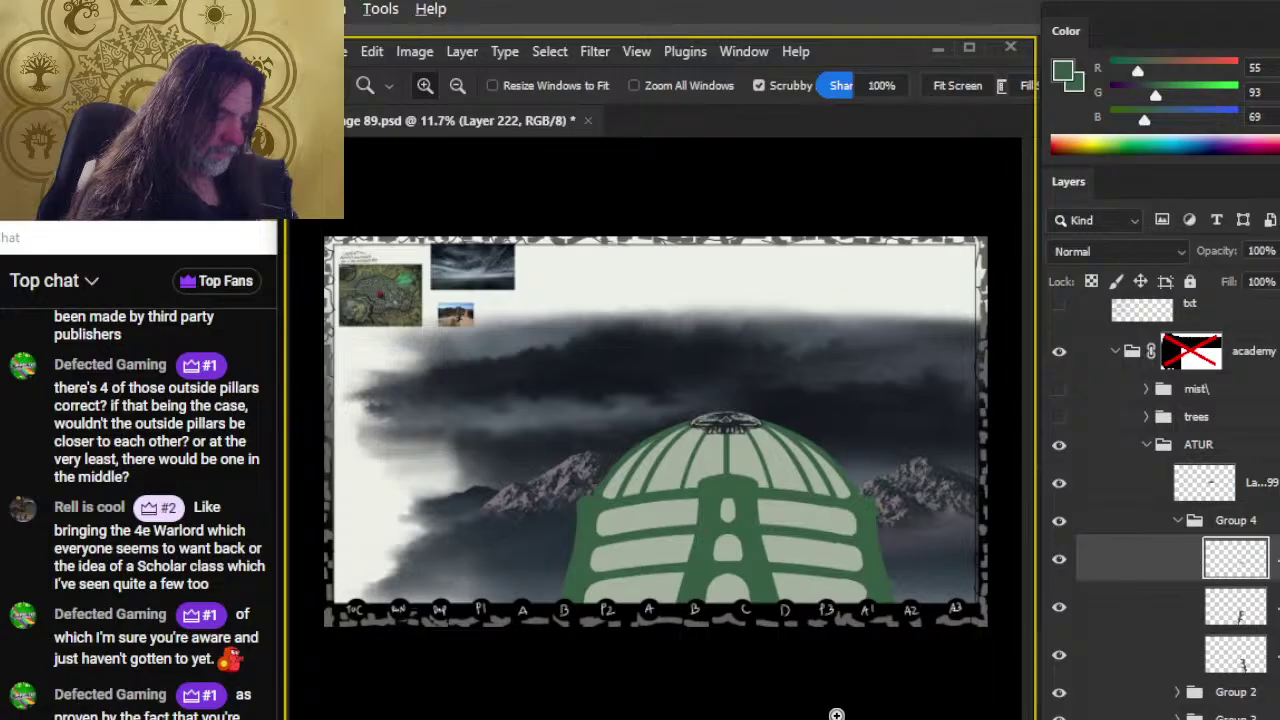
scroll(723, 551, "up", 3)
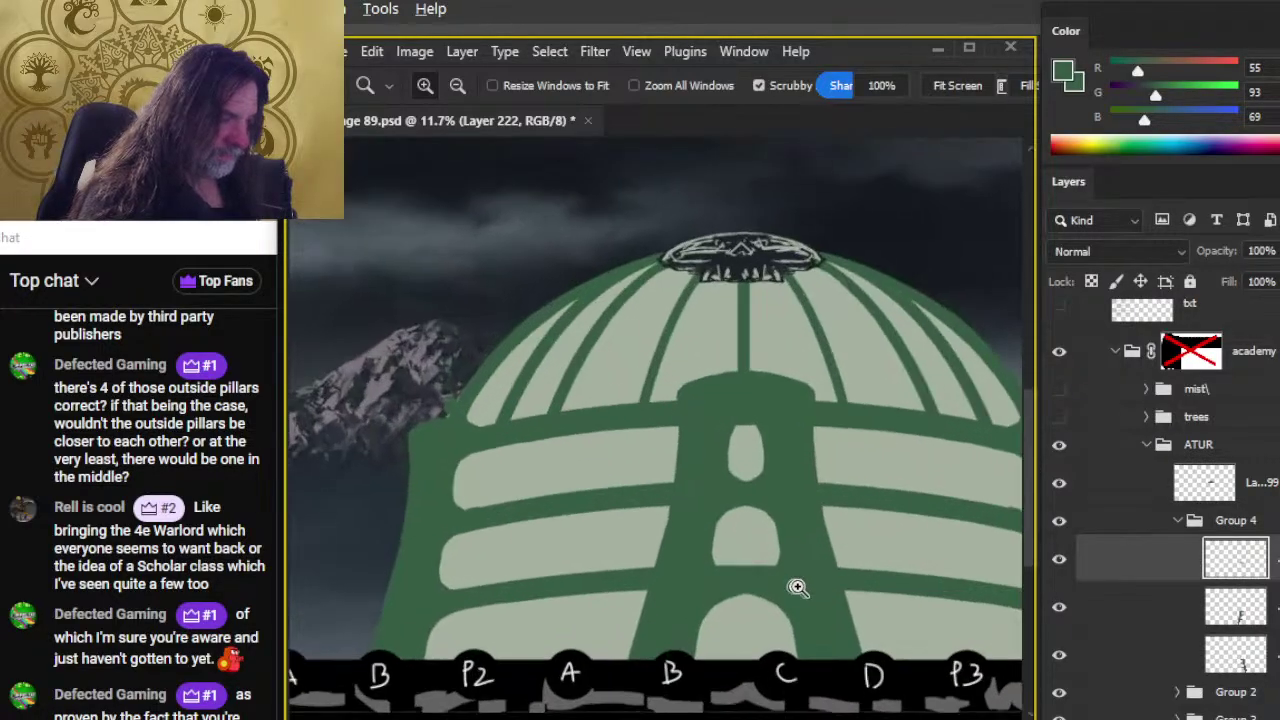
key("b")
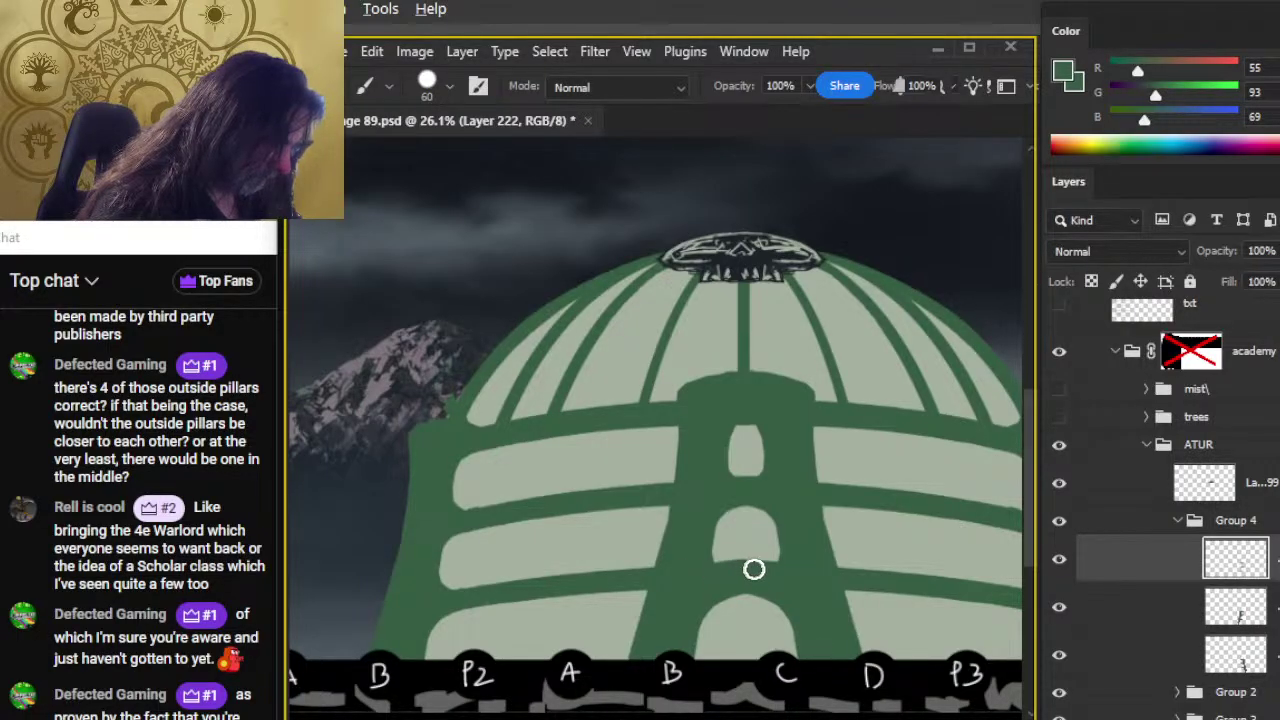
key("e")
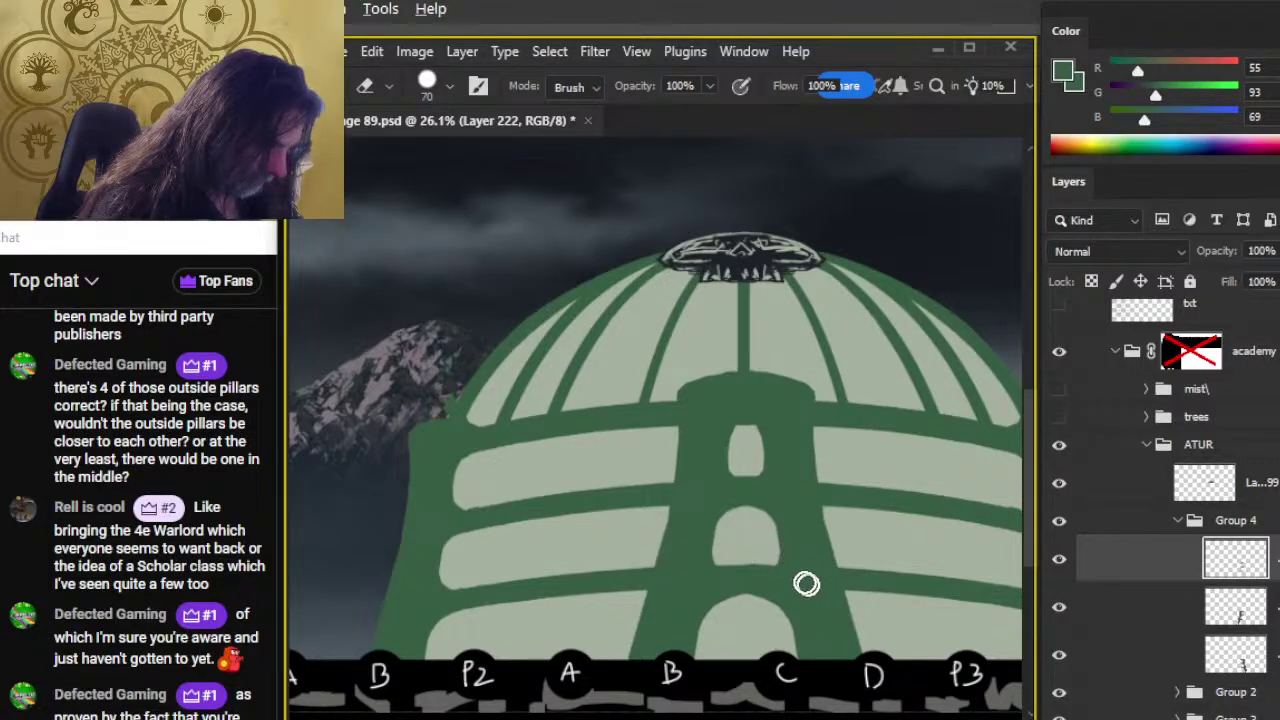
key("b")
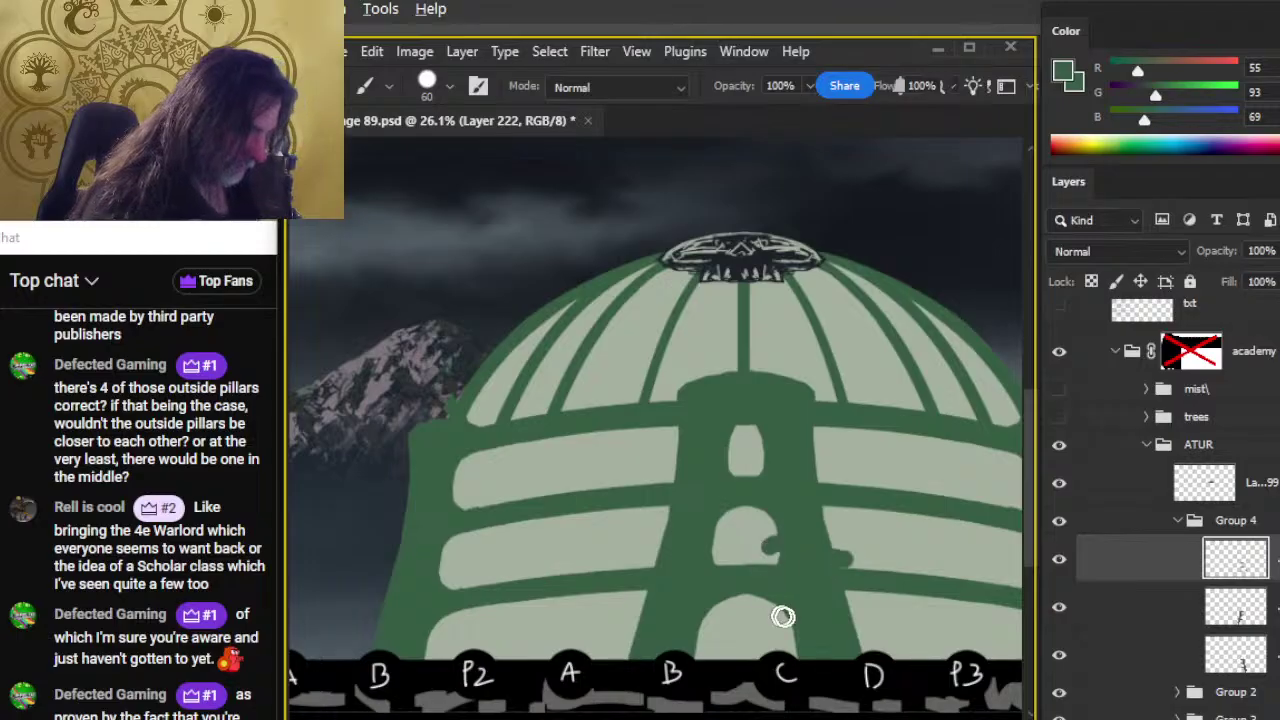
key("z")
left_click(815, 545, "alt")
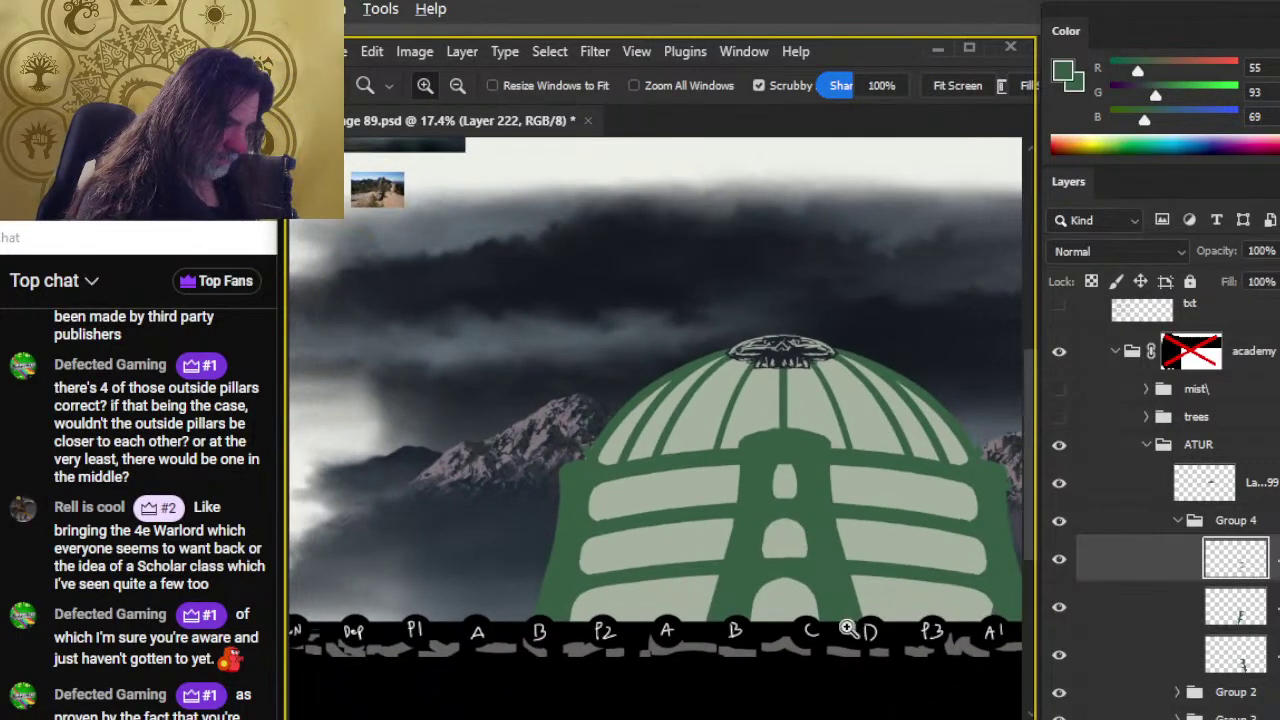
Step: Merge Group 4, holding the central pillar pieces, into a single layer
left_click(868, 672, "alt")
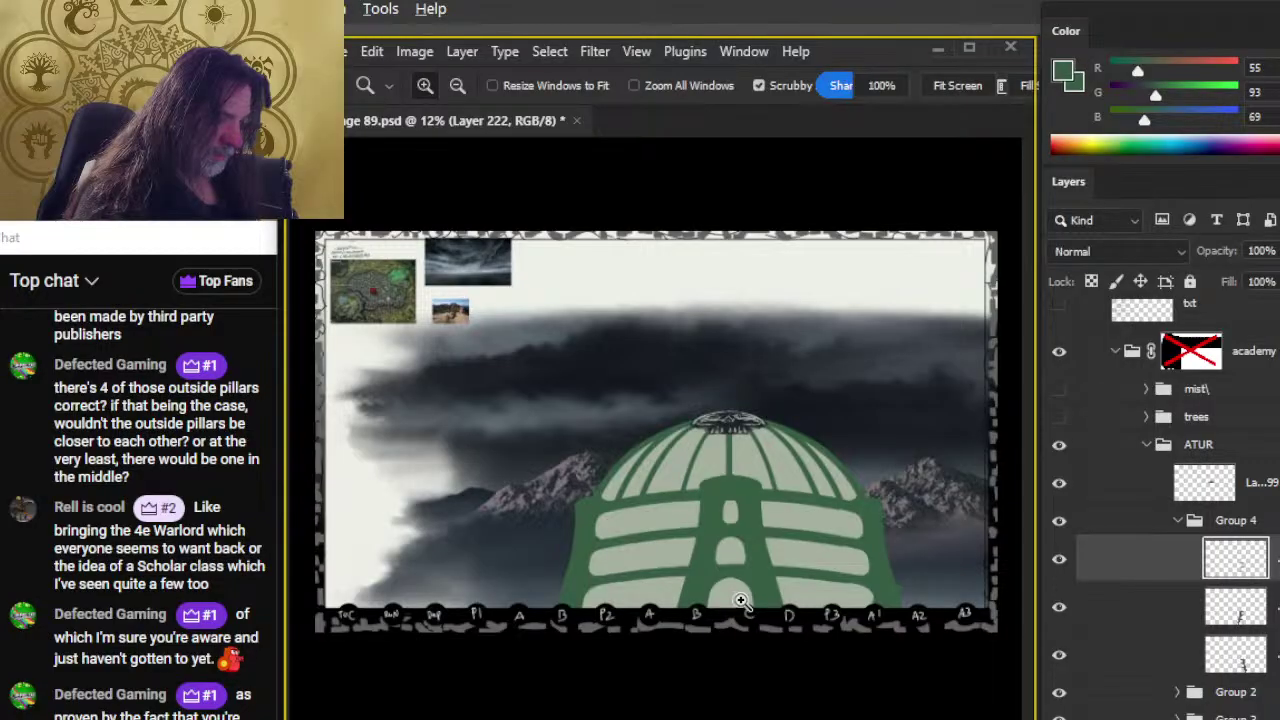
left_click_drag(703, 632, 766, 646)
key("b")
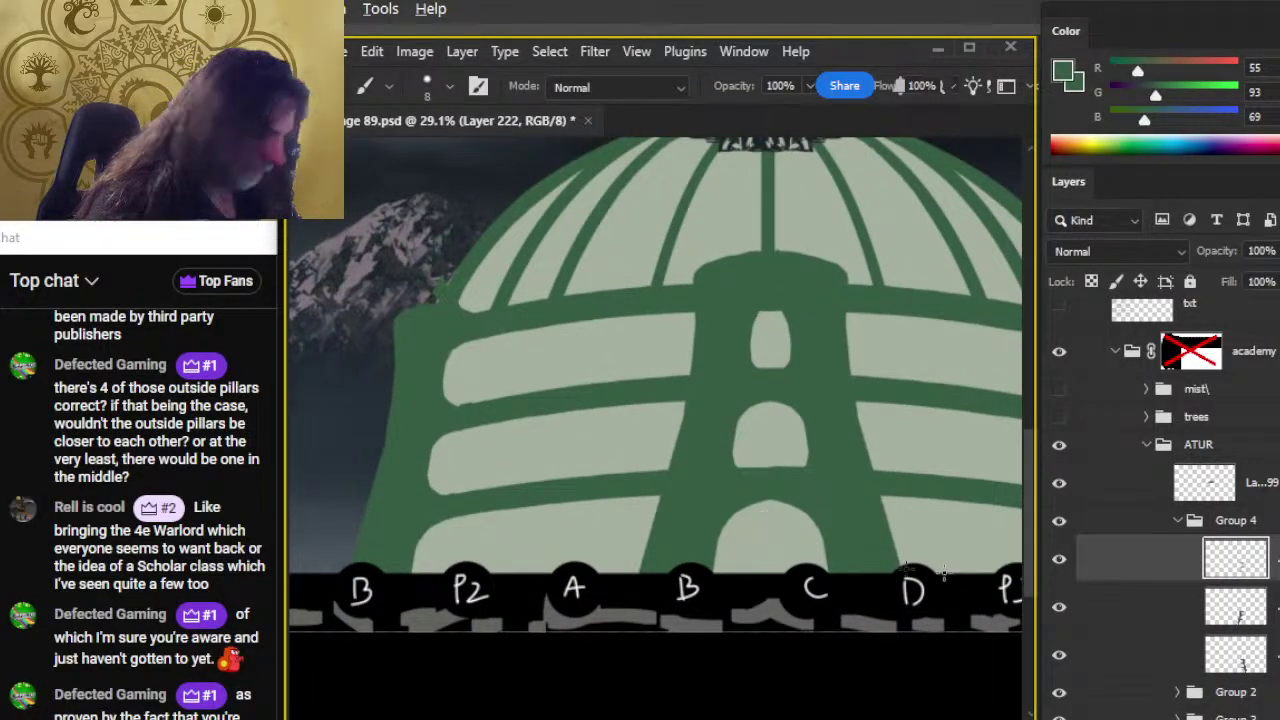
right_click(1222, 530)
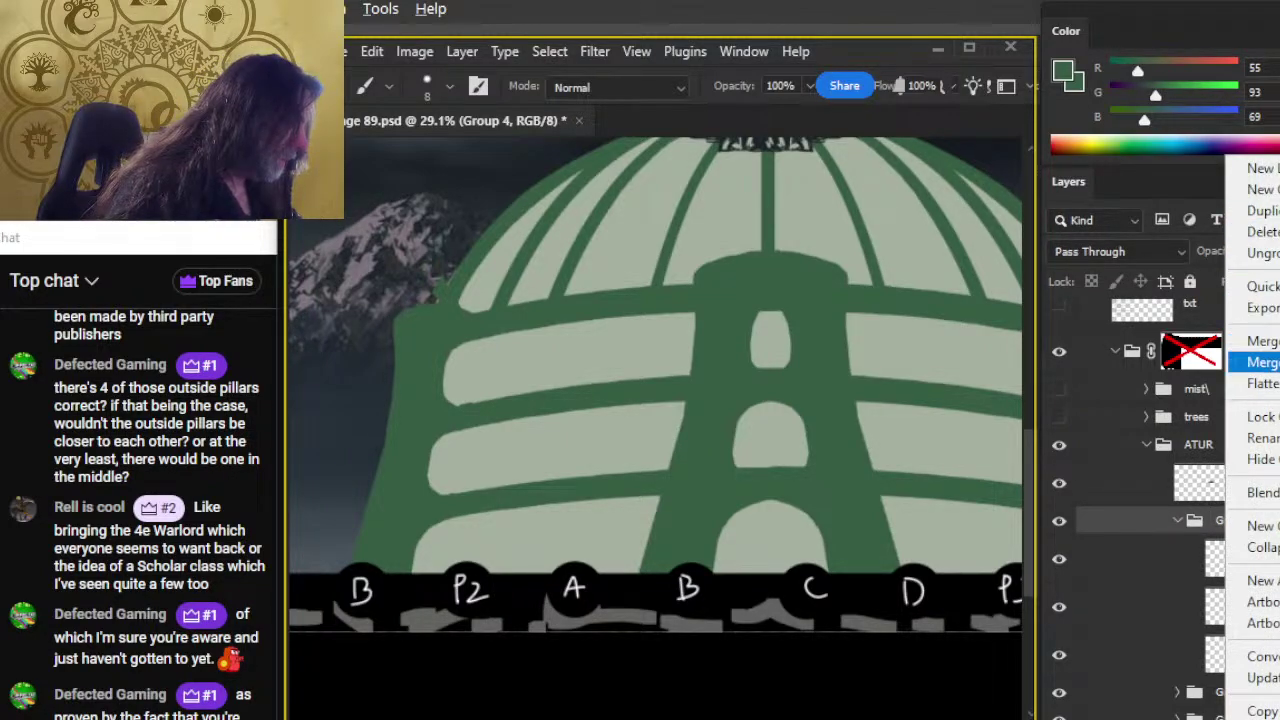
left_click(1262, 341)
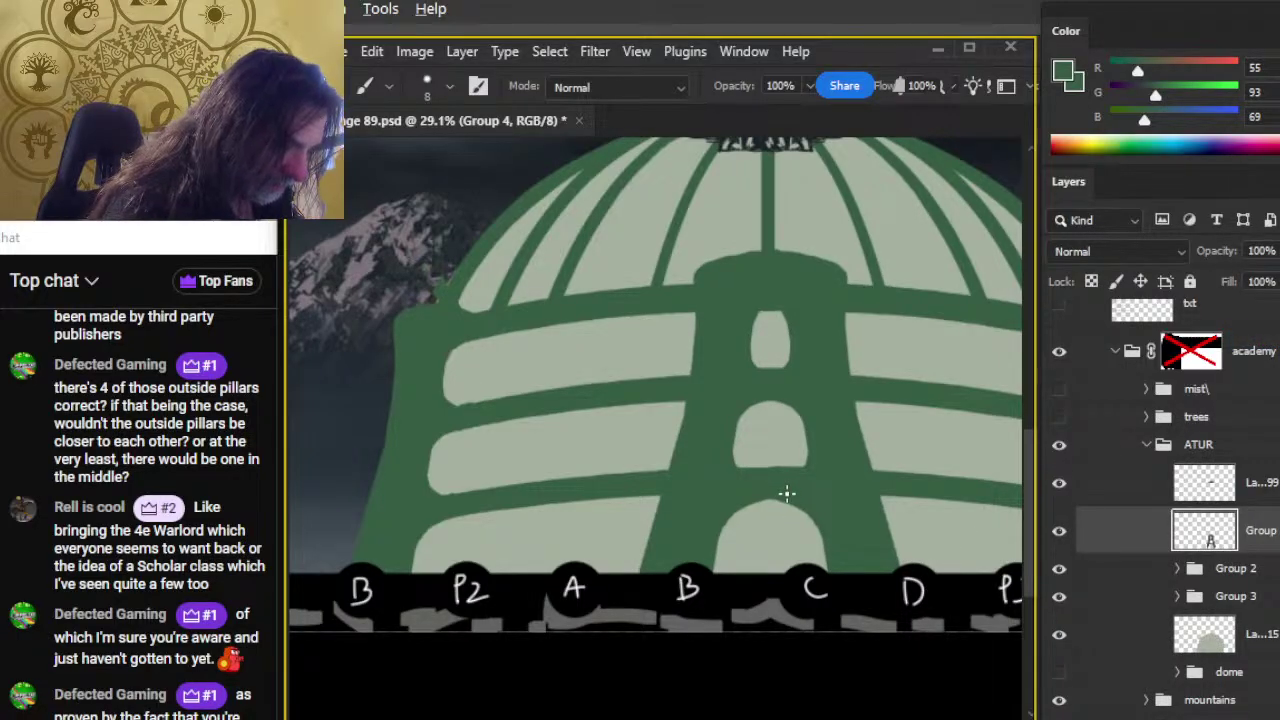
key("bracketright")
key("bracketright")
key("bracketright")
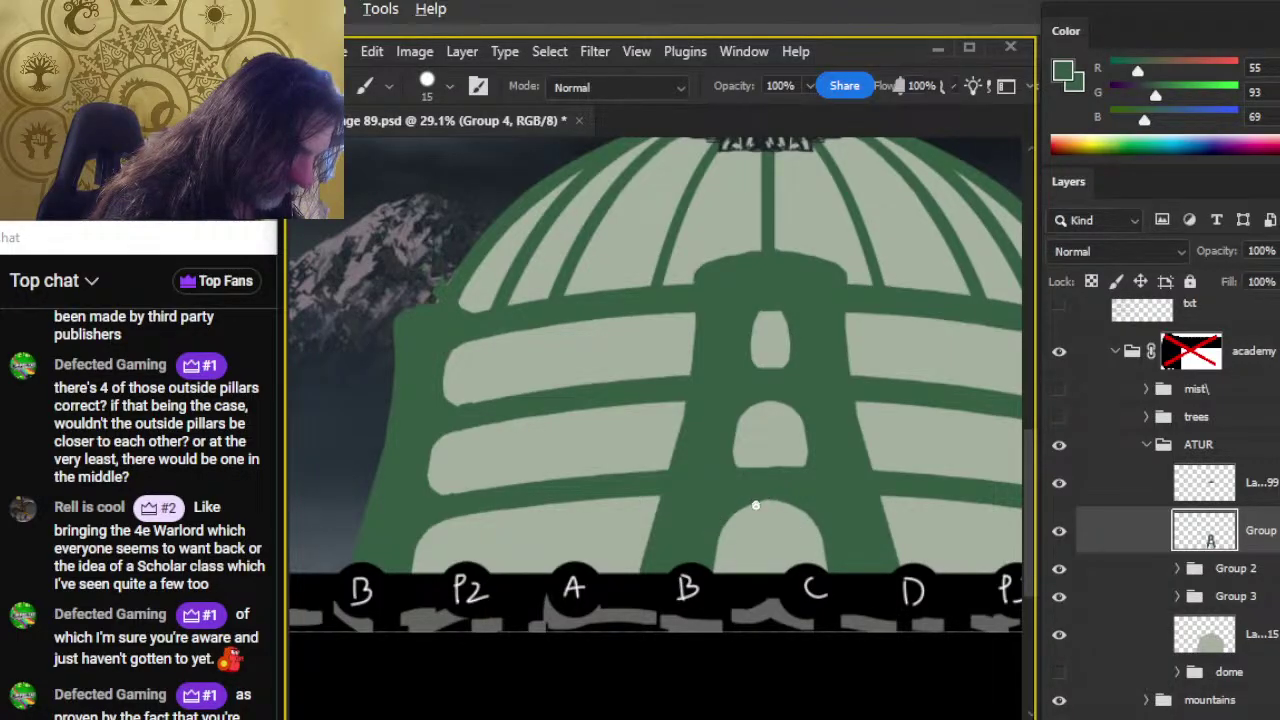
key("e")
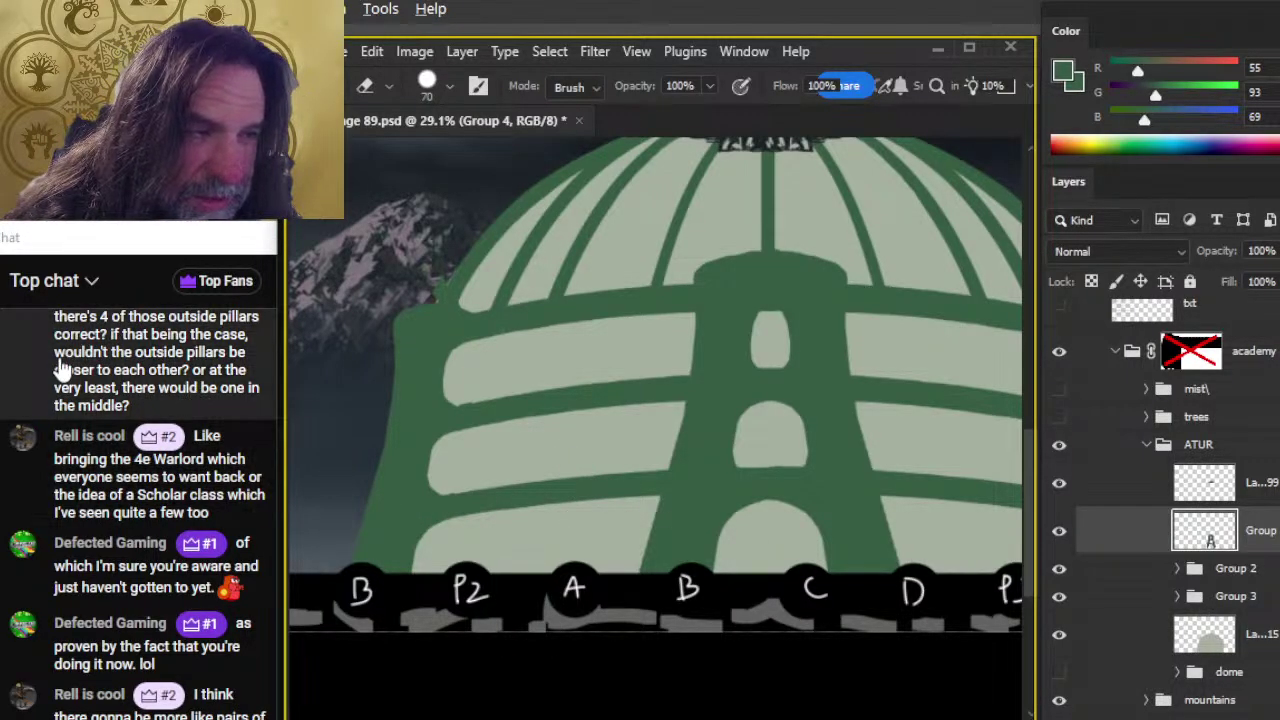
scroll(62, 370, "up", 3)
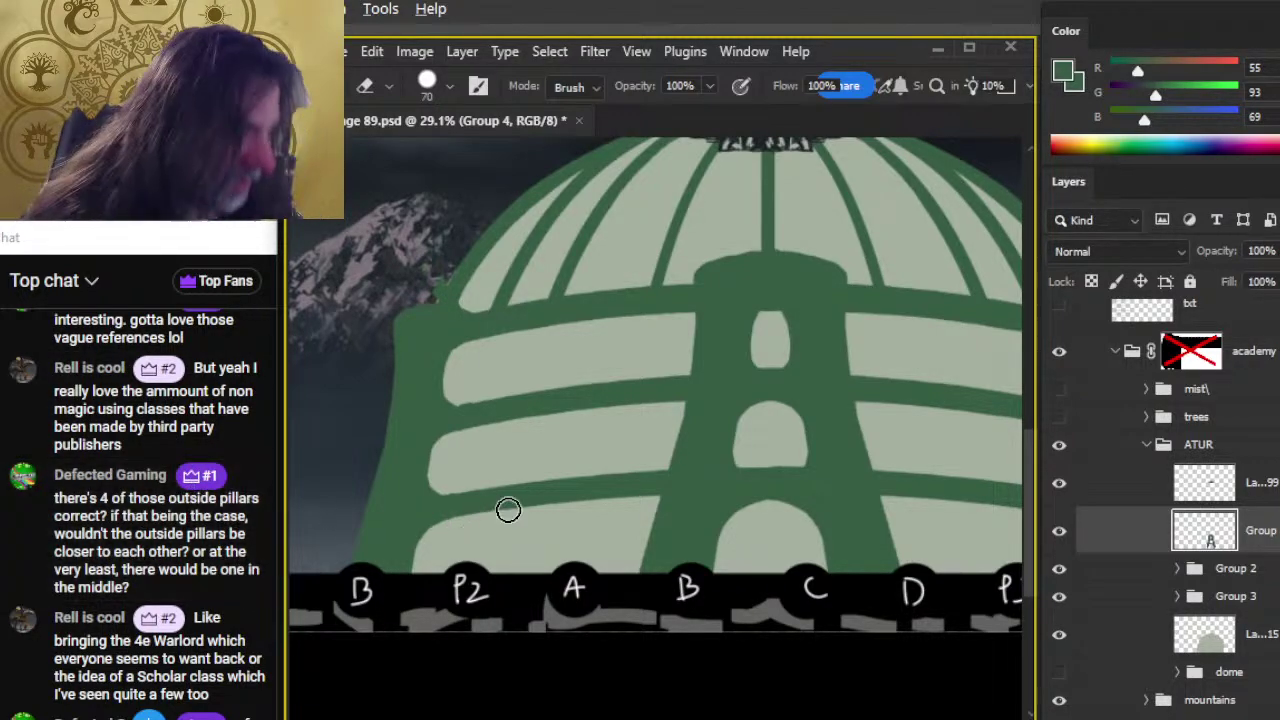
key("alt+Tab")
key("alt+Tab")
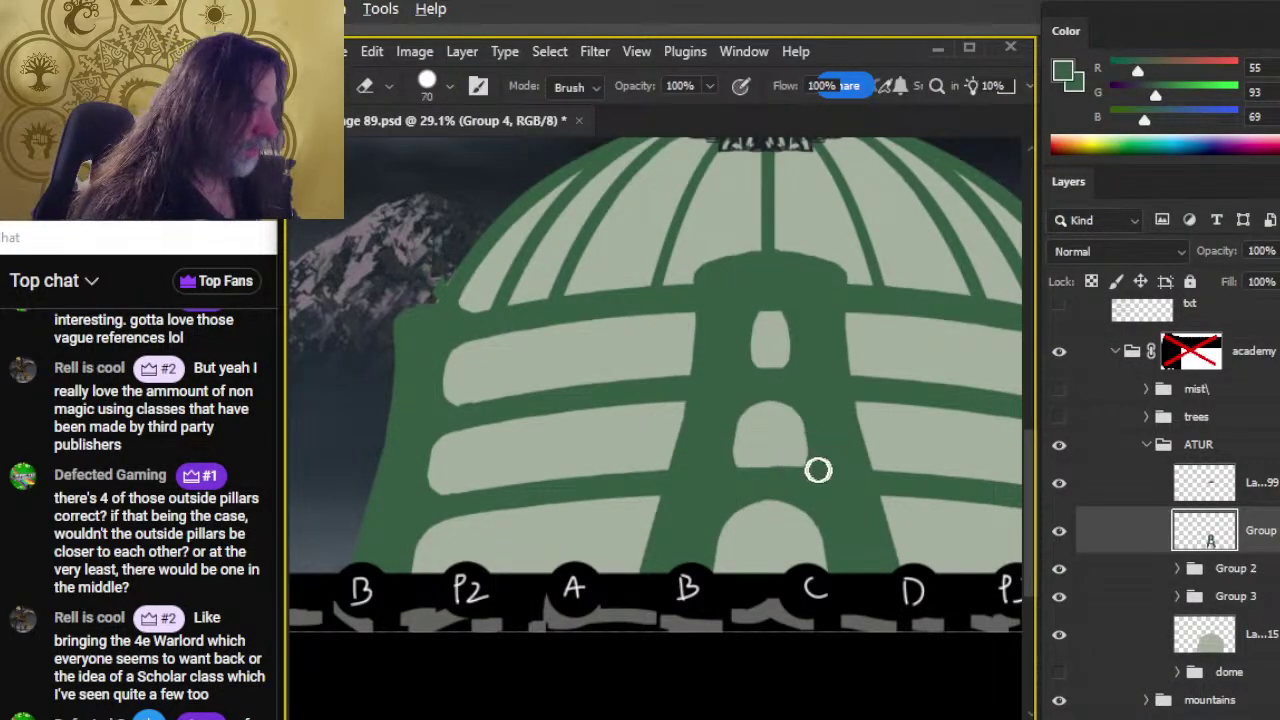
Step: Examine the domed building and the paths leading to it on the reference city map, tracing them with temporary lasso outlines
key("z")
left_click_drag(620, 443, 543, 443)
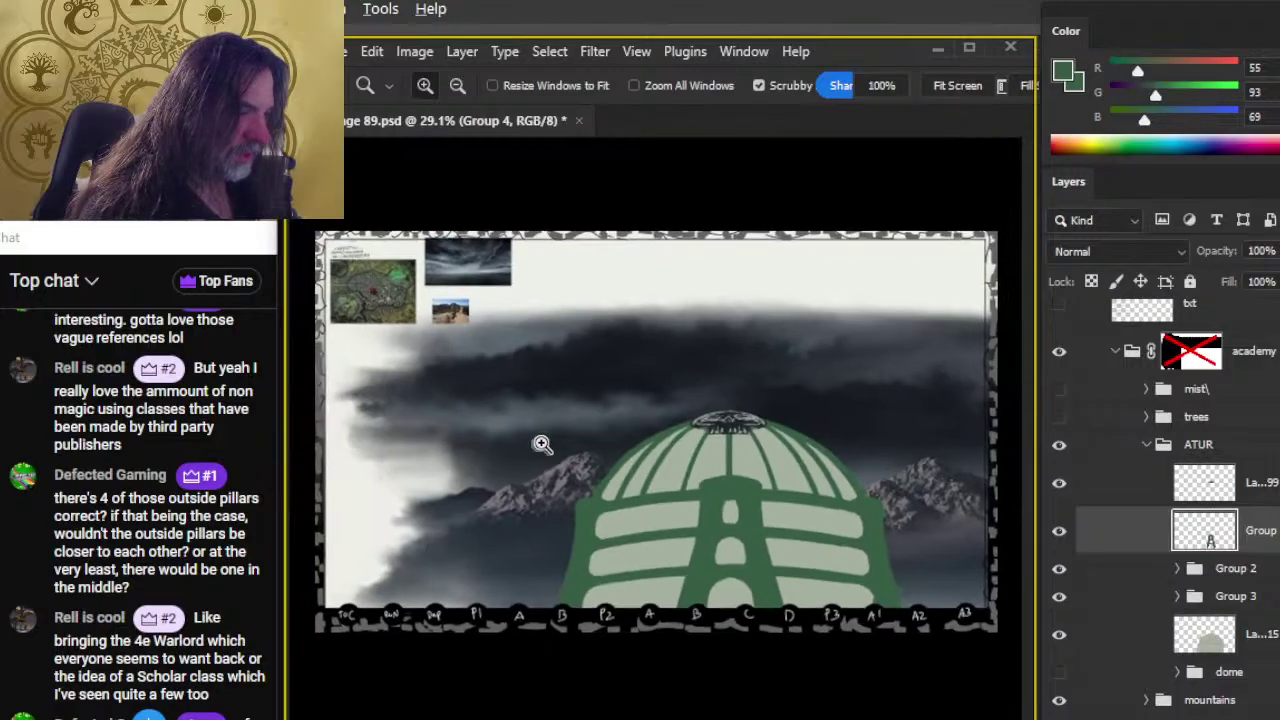
left_click_drag(380, 300, 595, 550)
left_click_drag(612, 285, 575, 278)
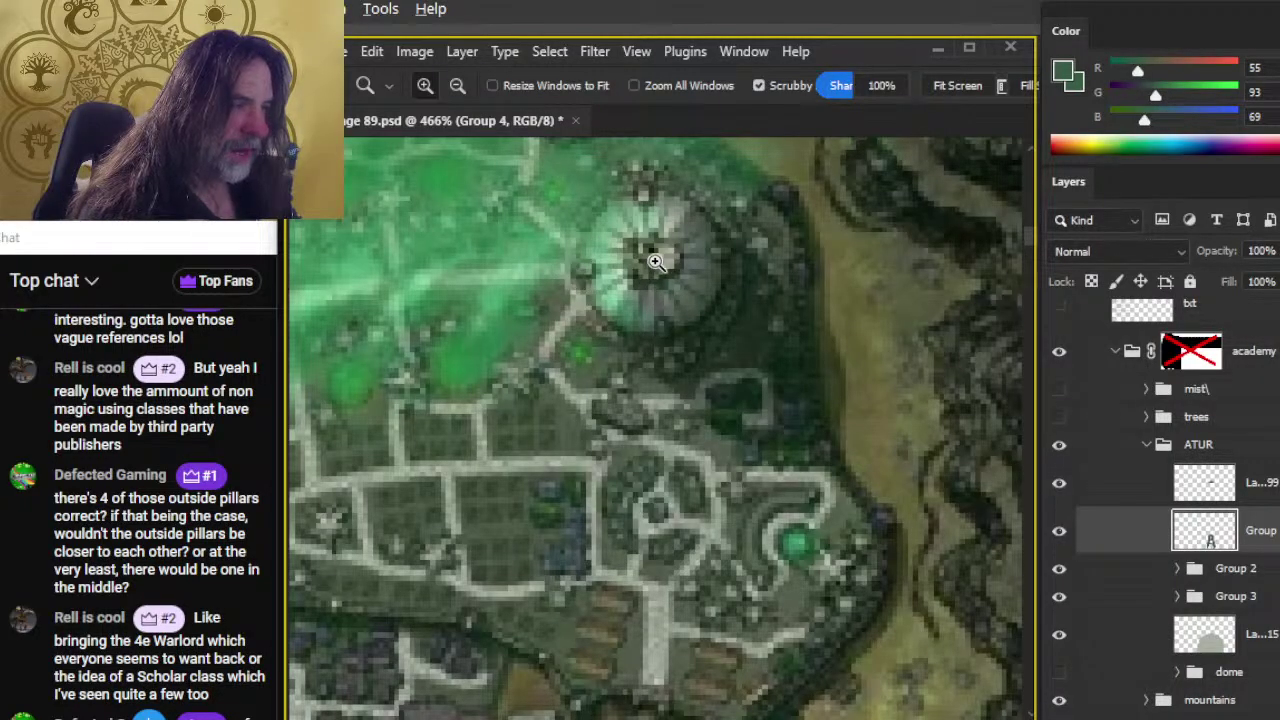
key("l")
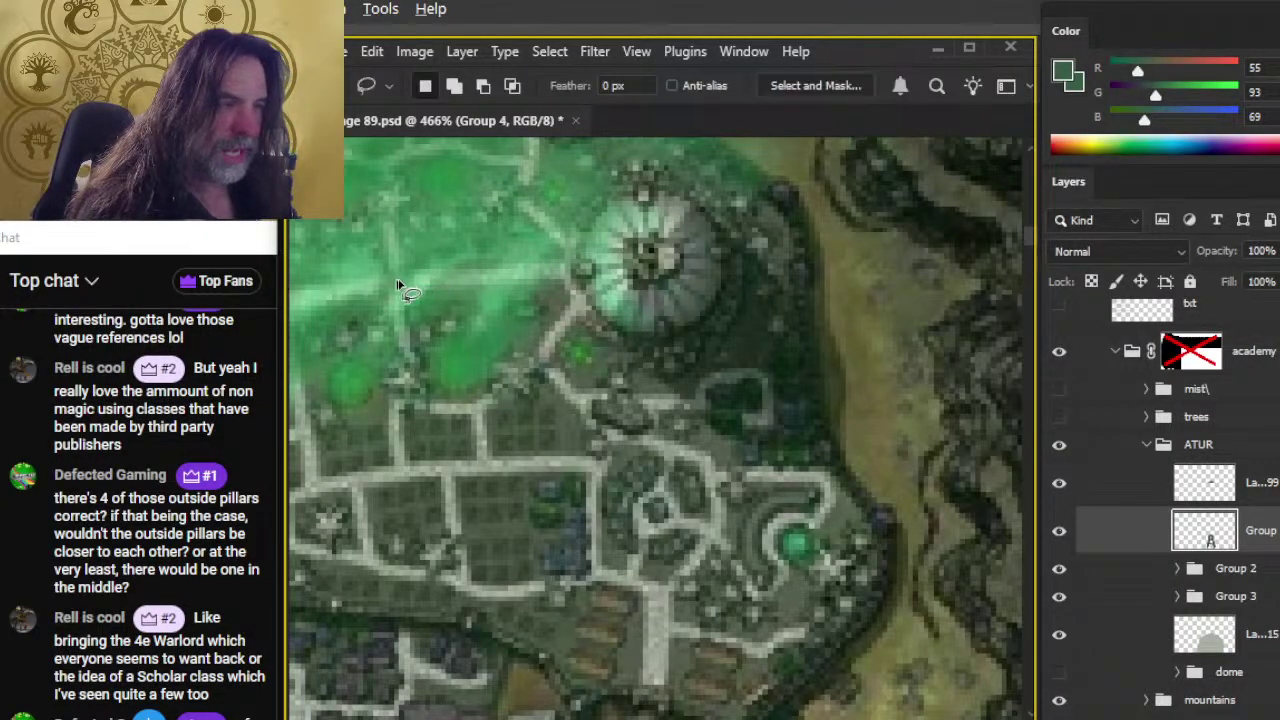
mouse_move(398, 281)
left_mouse_down()
mouse_move(517, 281)
mouse_move(486, 243)
mouse_move(486, 333)
mouse_move(484, 240)
left_mouse_up()
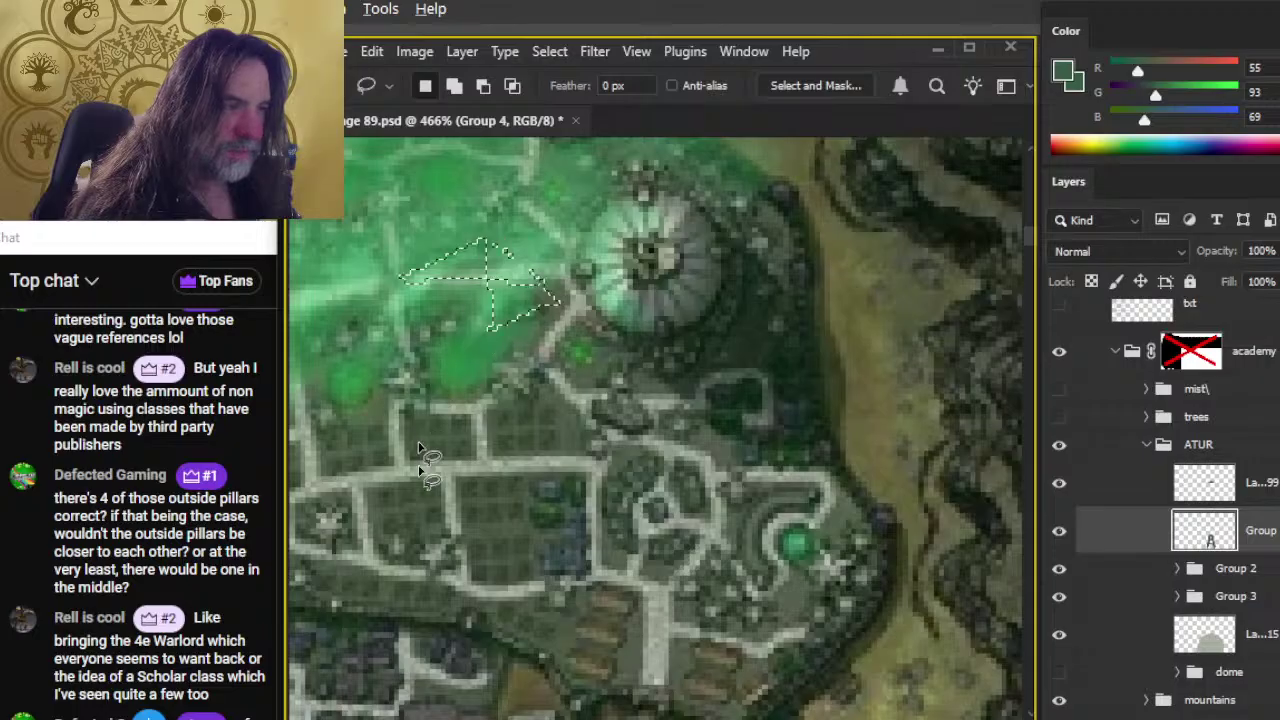
key("ctrl+d")
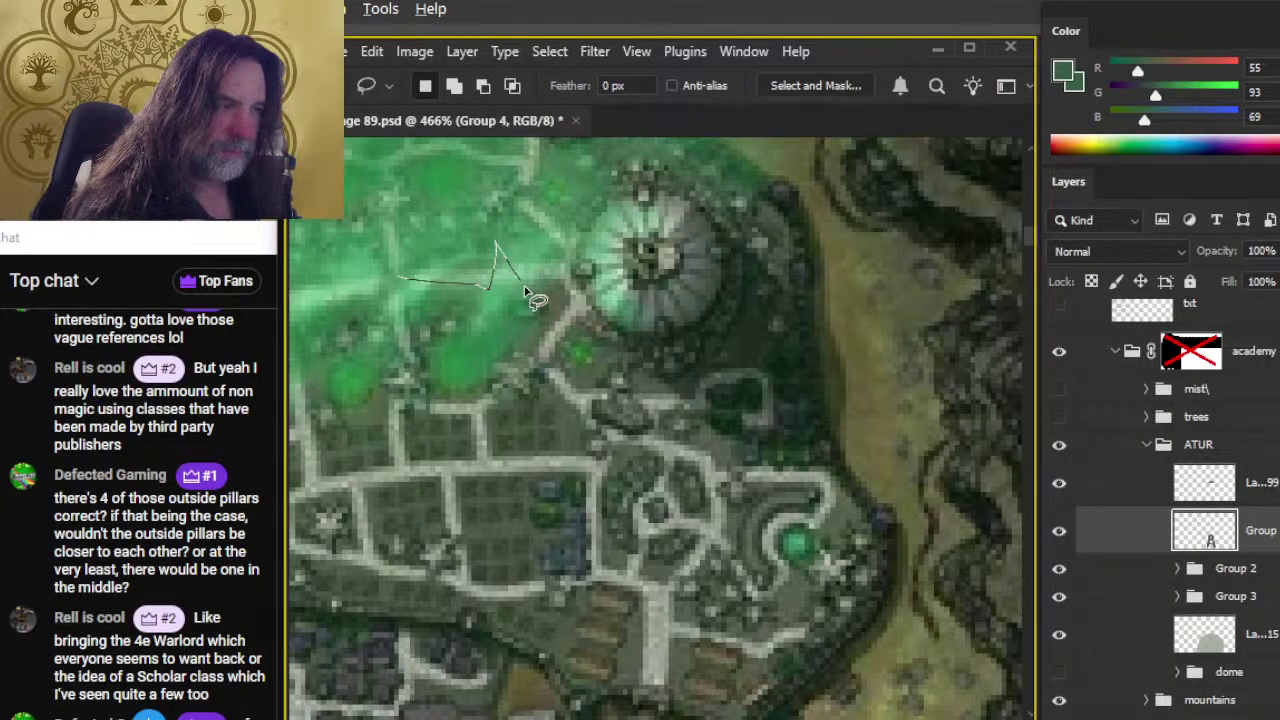
mouse_move(523, 288)
left_mouse_down()
mouse_move(535, 291)
mouse_move(476, 342)
left_mouse_up()
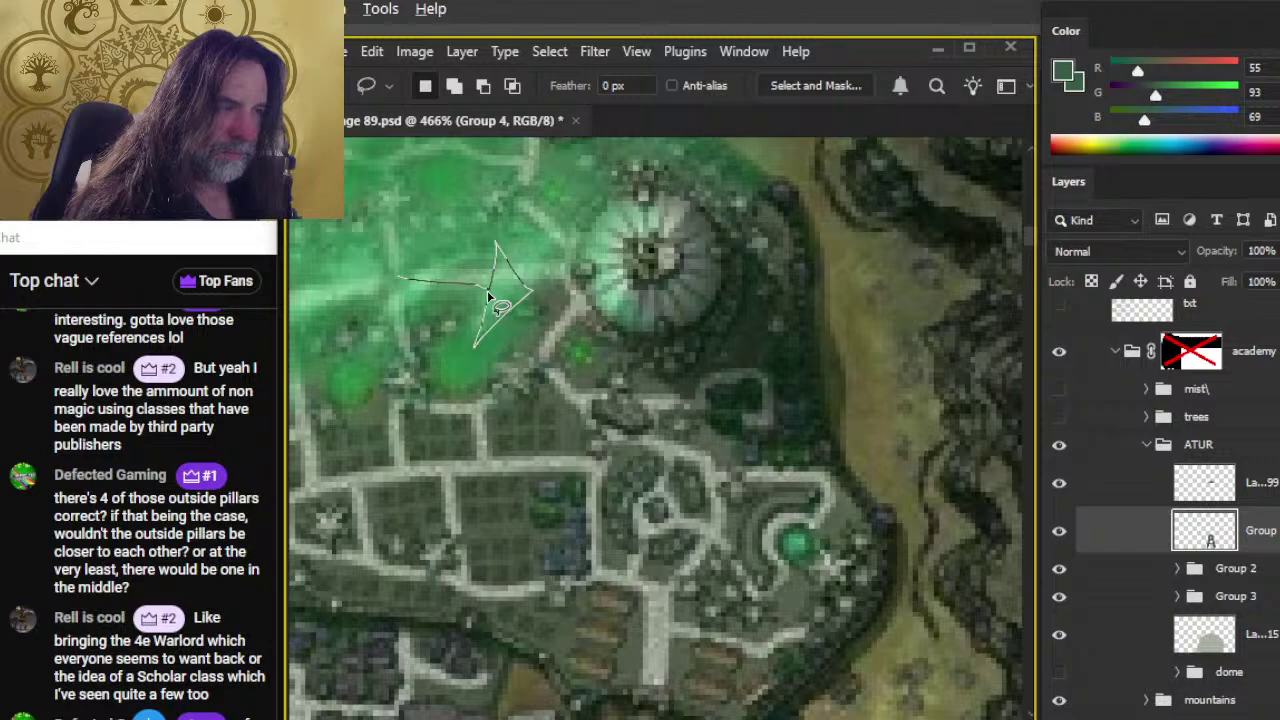
left_click_drag(408, 284, 402, 282)
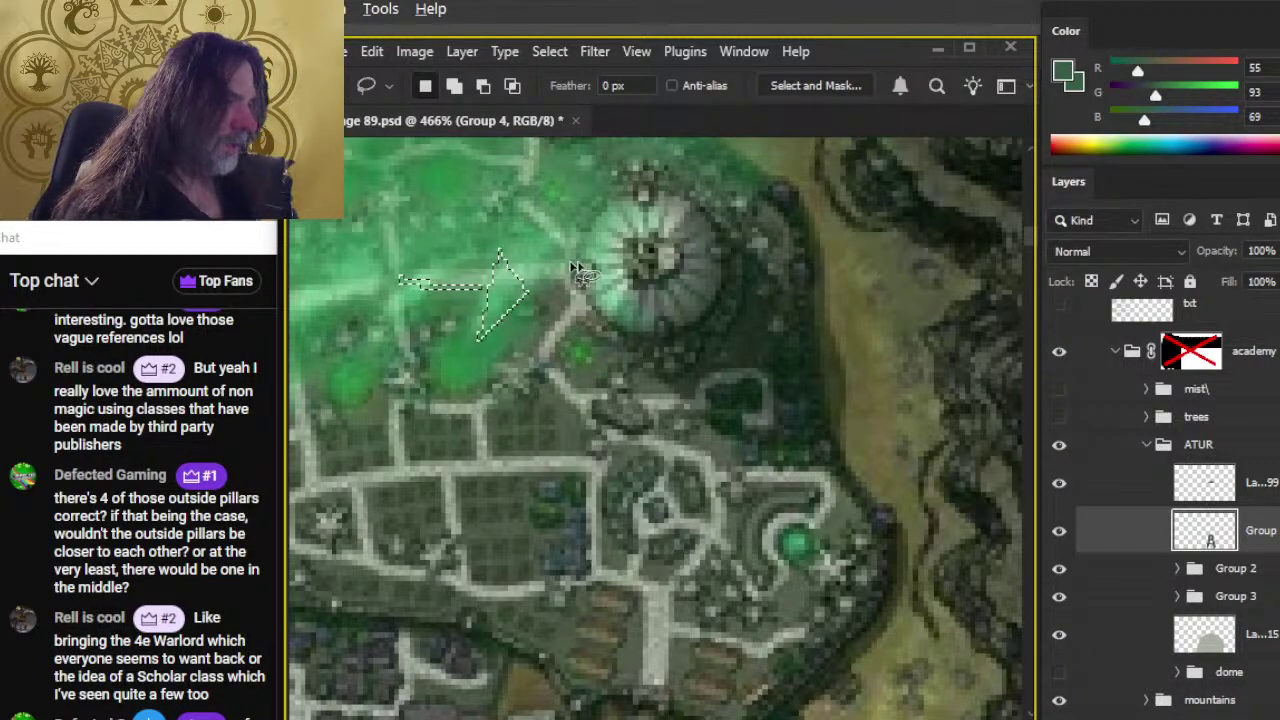
mouse_move(592, 195)
left_mouse_down()
mouse_move(556, 290)
mouse_move(572, 344)
mouse_move(598, 174)
mouse_move(545, 214)
left_mouse_up()
key("ctrl+d")
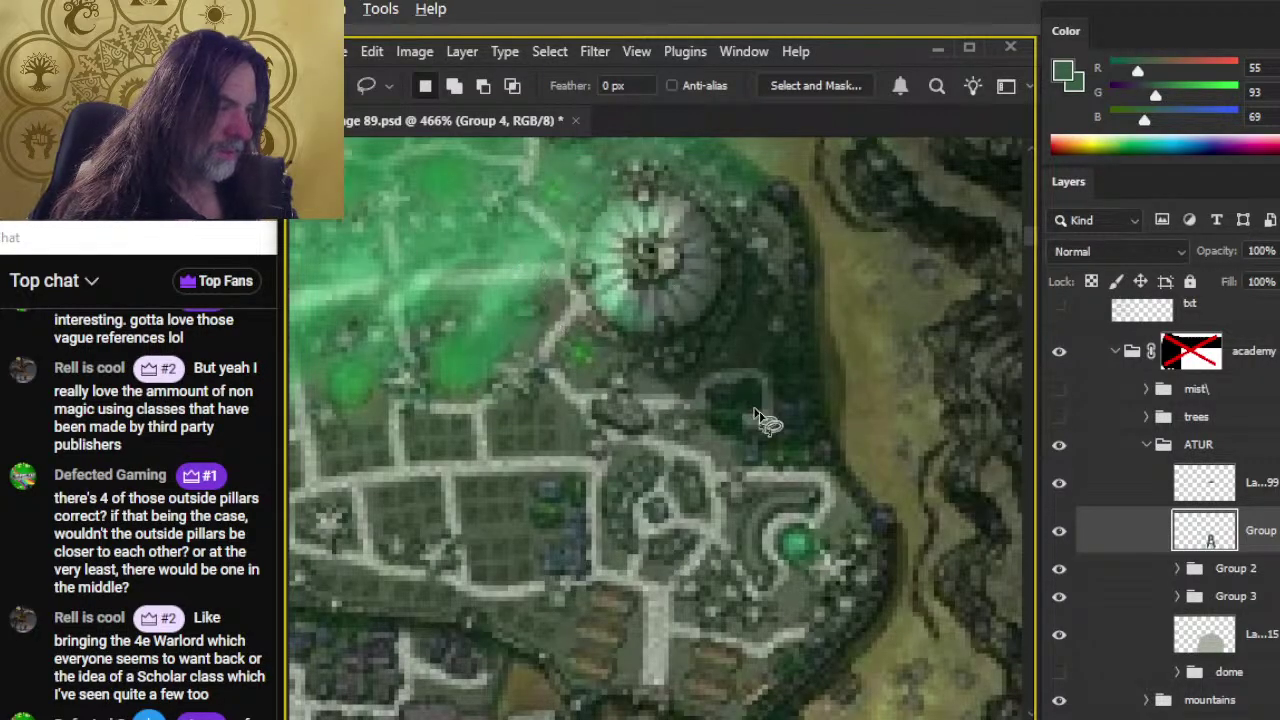
left_click_drag(853, 472, 750, 484)
left_click_drag(862, 540, 471, 337)
scroll(820, 500, "down", 4)
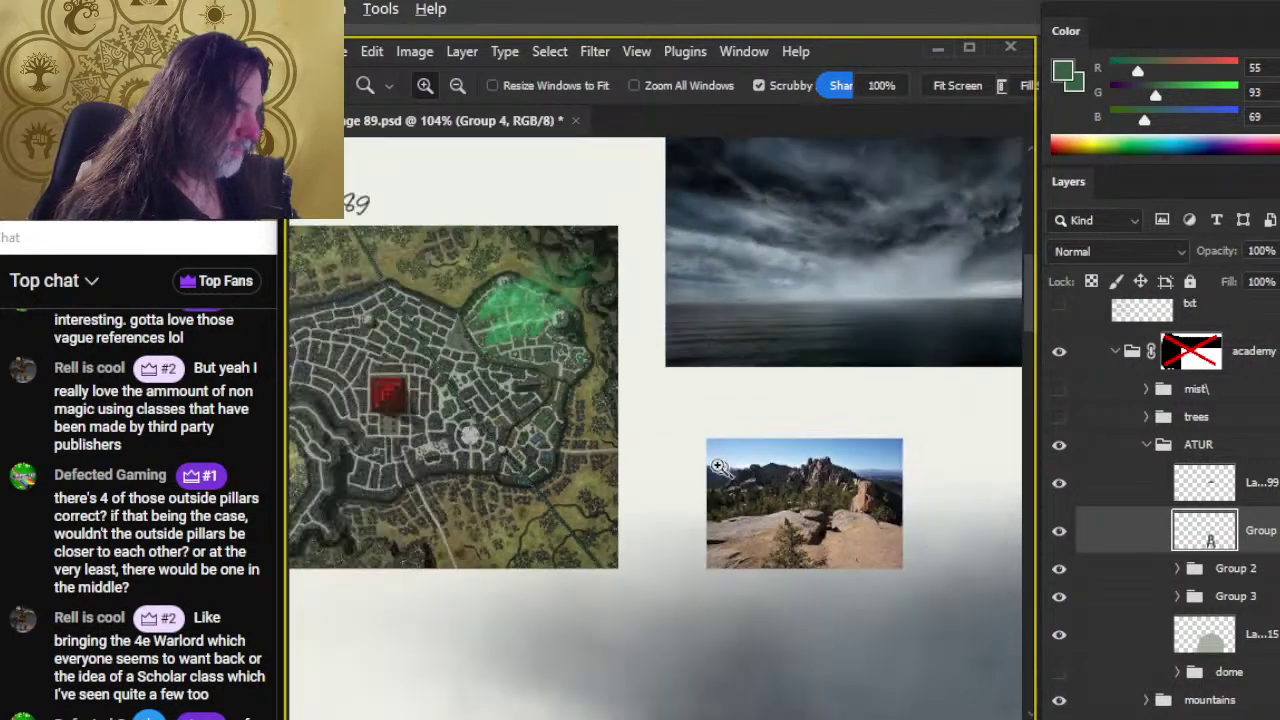
left_click_drag(891, 514, 476, 268)
scroll(686, 457, "down", 5)
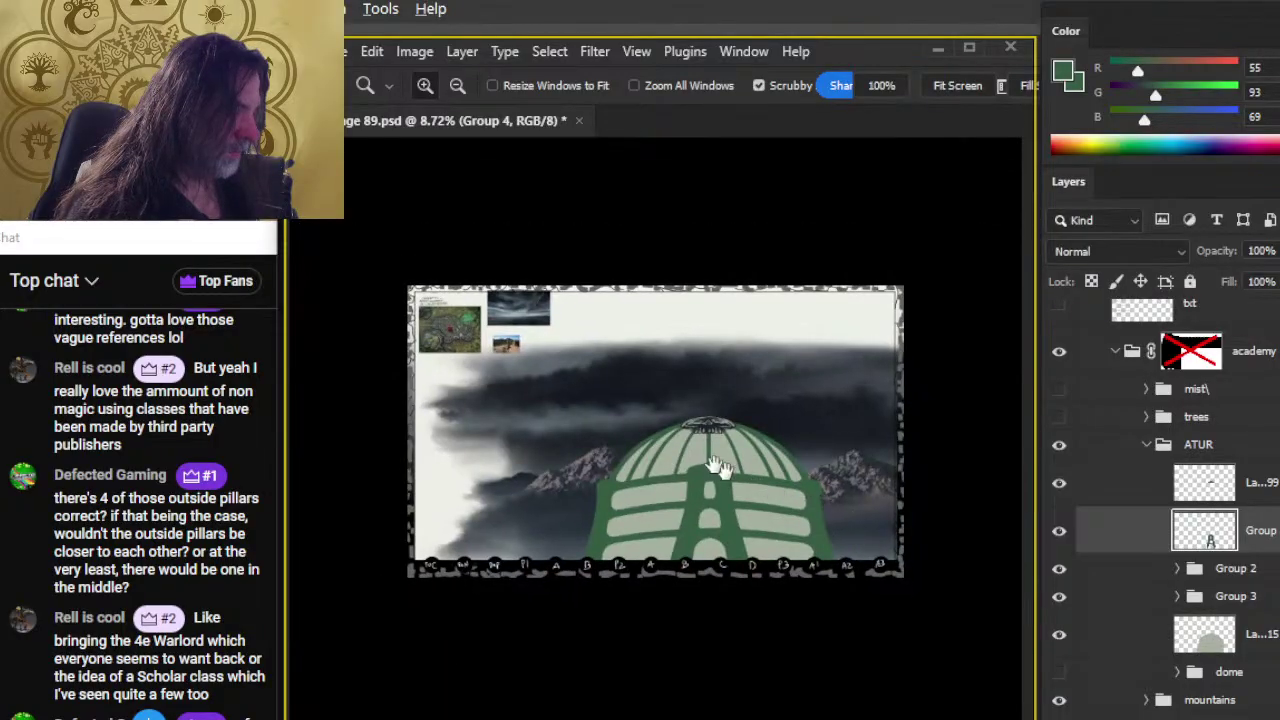
Step: Squash the dome's cap ornament on Layer 199 to 91.62% height and nudge it up slightly
scroll(712, 491, "up", 3)
left_click_drag(838, 590, 814, 516)
left_click(1110, 485)
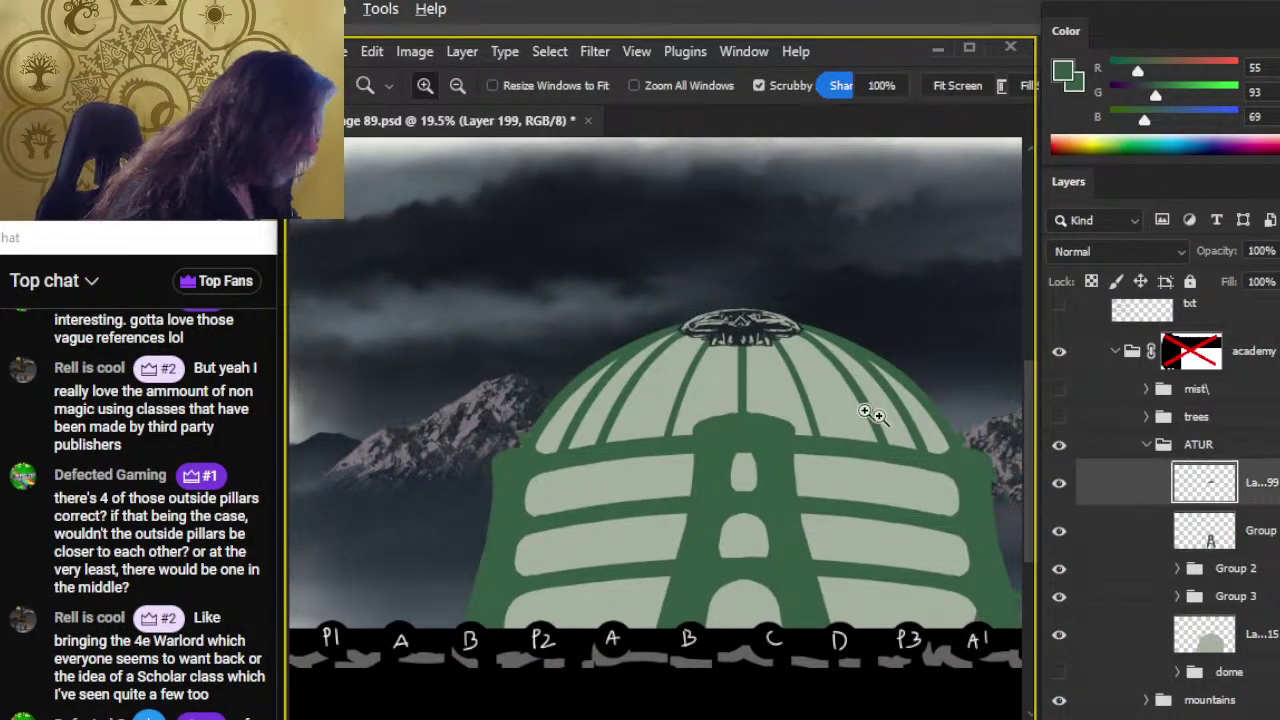
key("l")
right_click(803, 373)
left_click(871, 582)
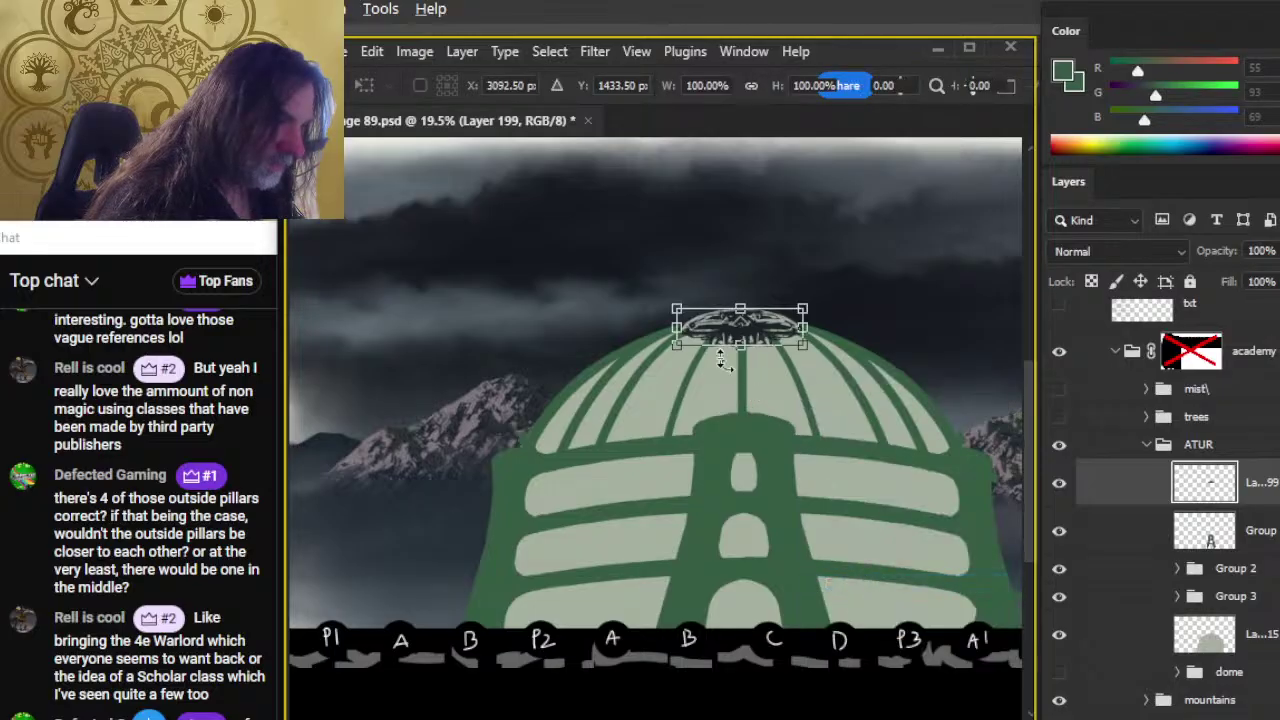
left_click_drag(740, 345, 740, 342)
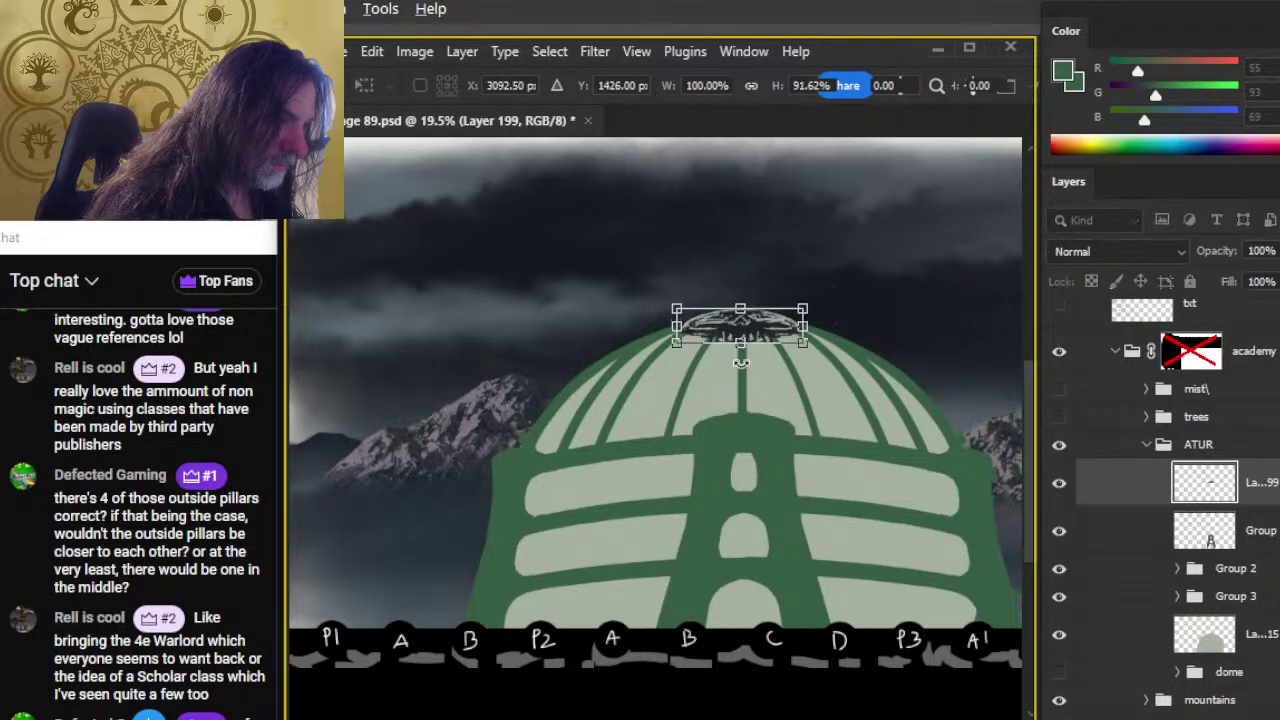
key("Return")
key("v")
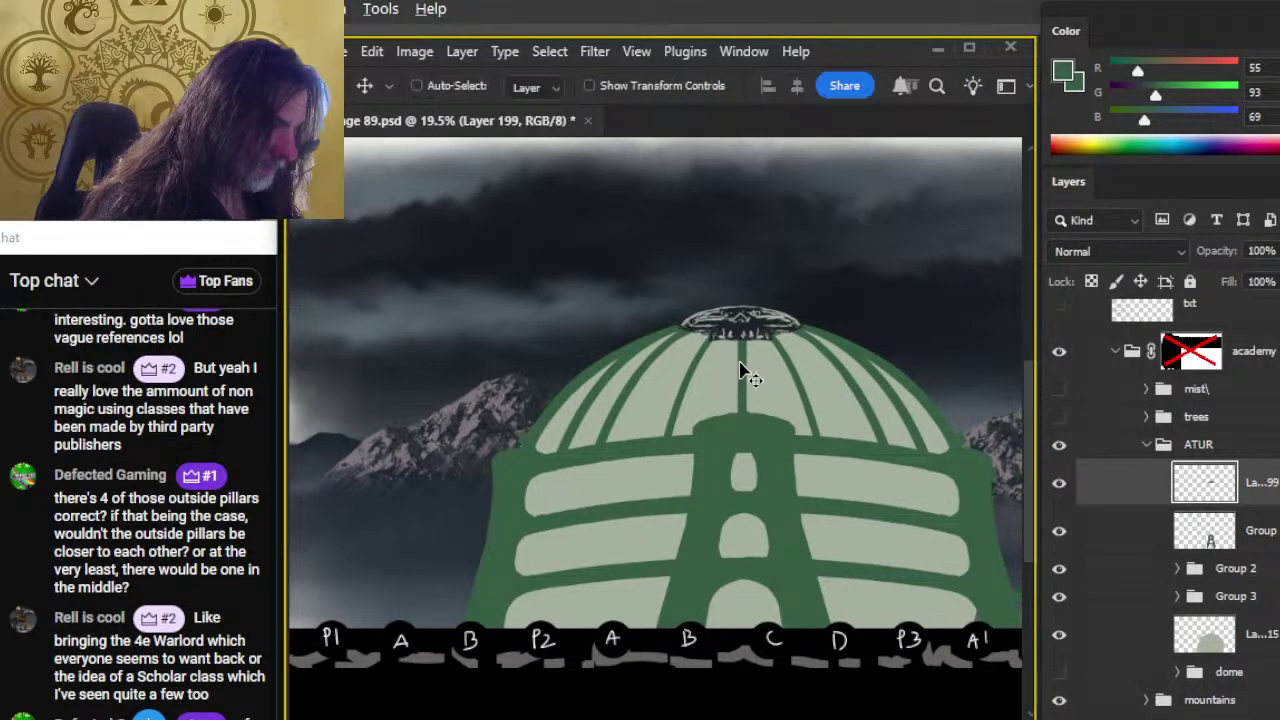
Step: Review the domed building within the whole scene and examine its green-lit district on the reference city map
key("z")
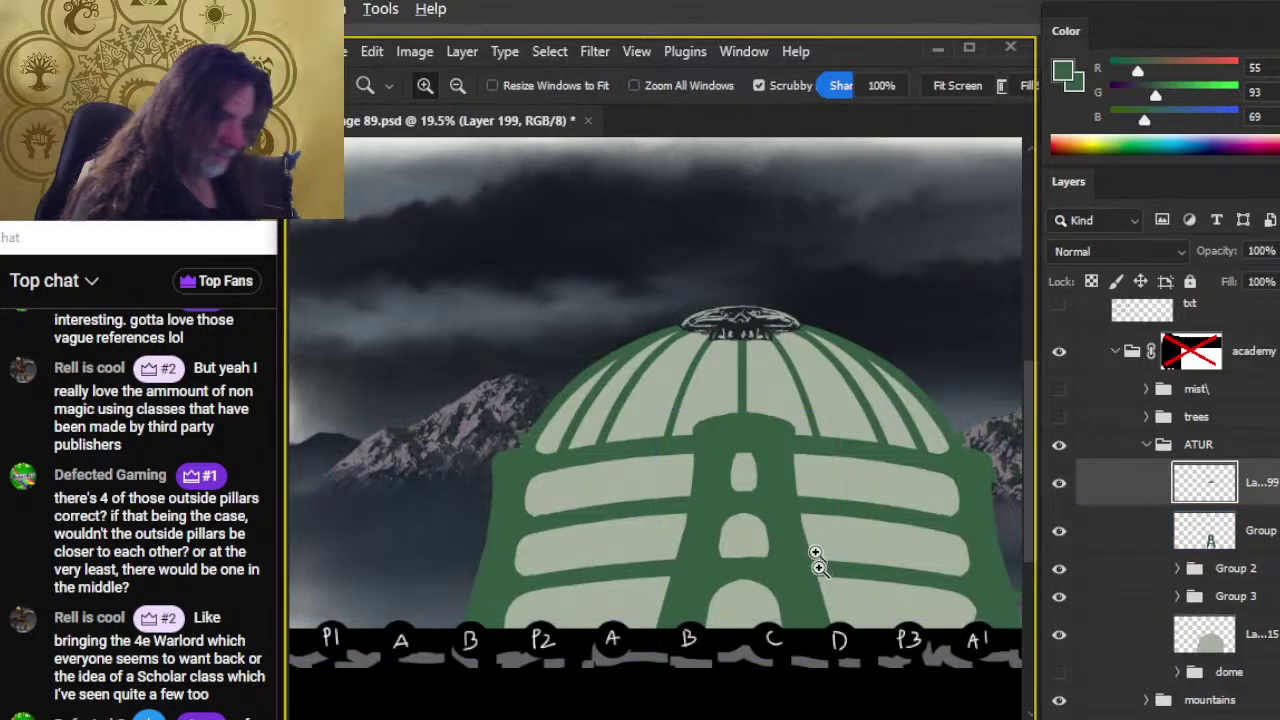
left_click_drag(880, 534, 838, 518)
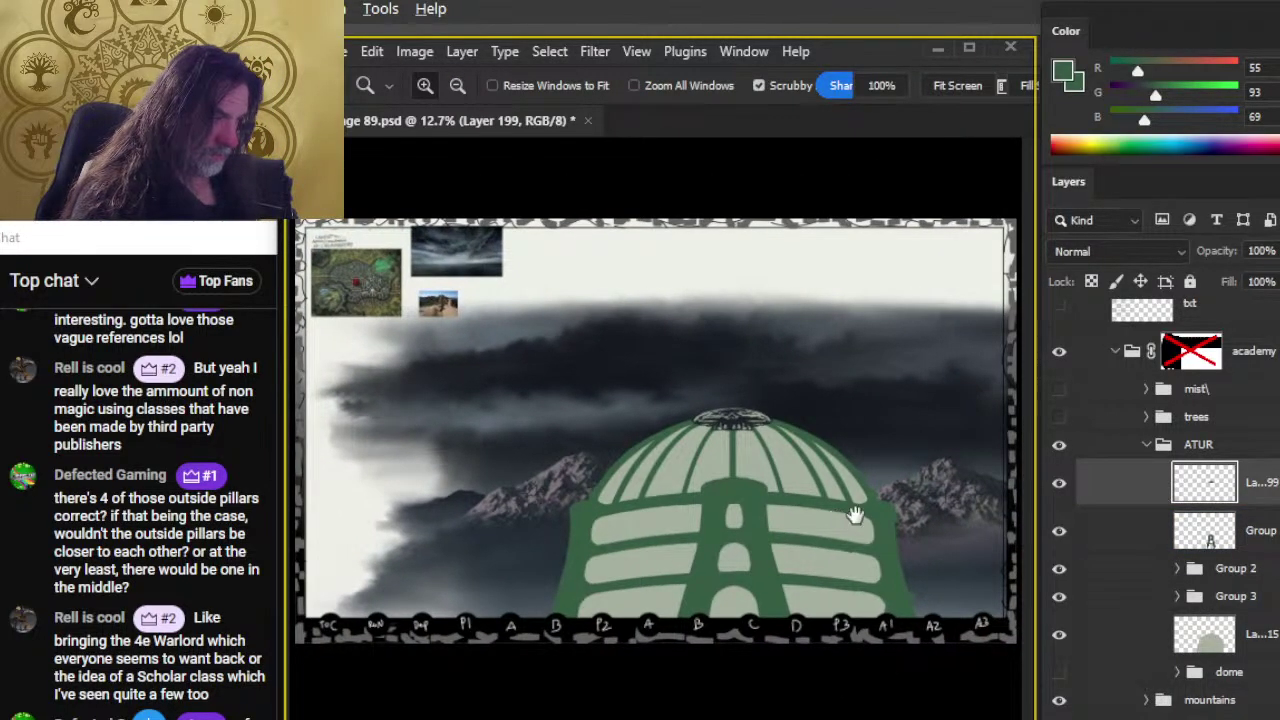
left_click(808, 585)
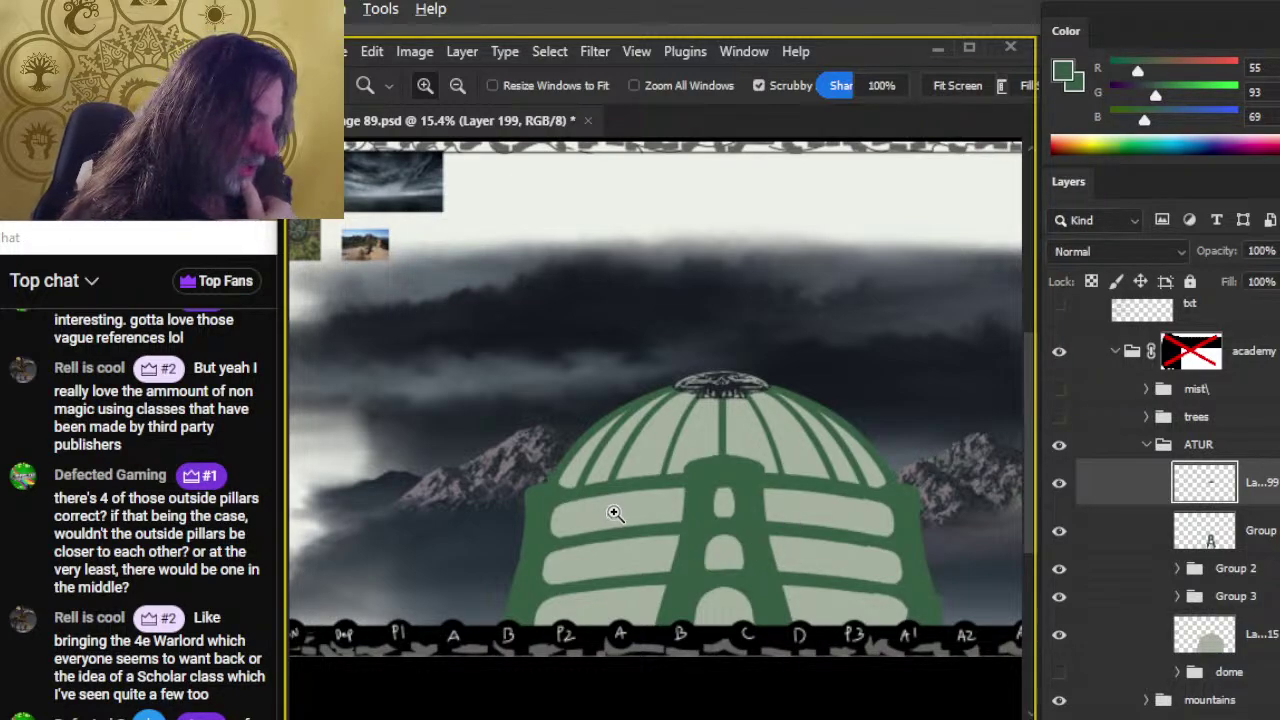
key("b")
left_click(727, 472, "alt")
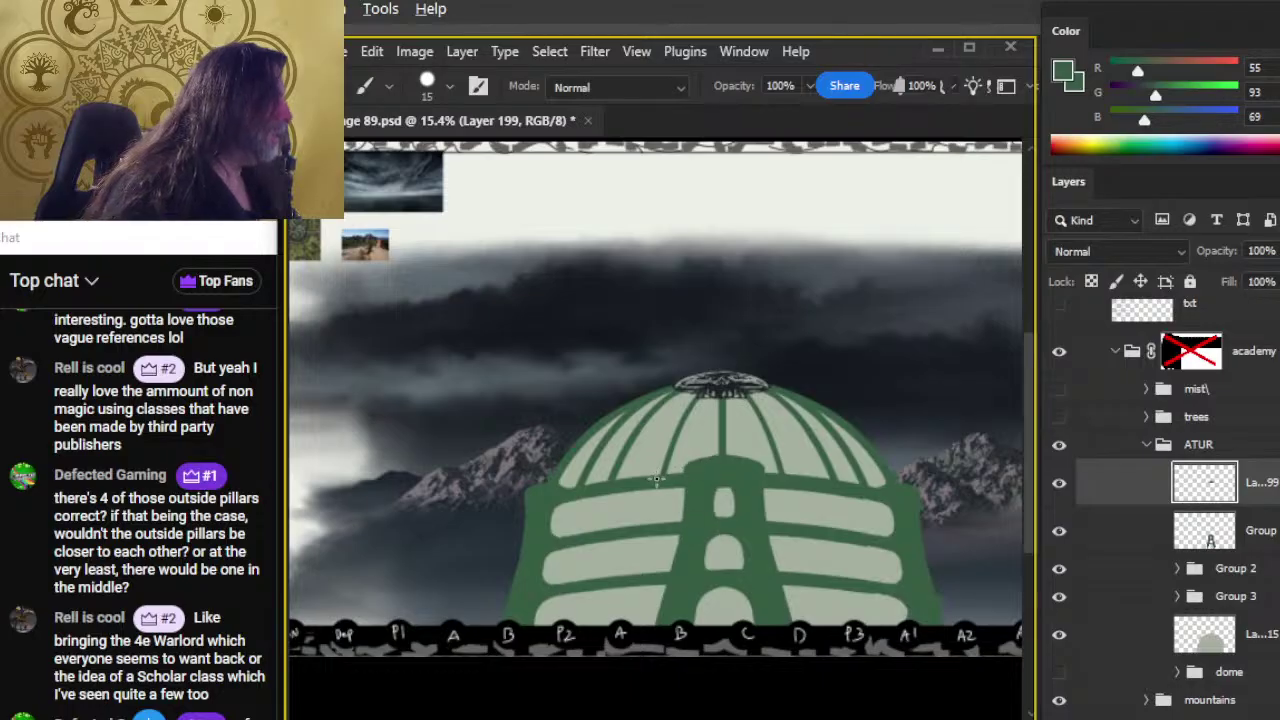
left_click_drag(663, 503, 991, 457)
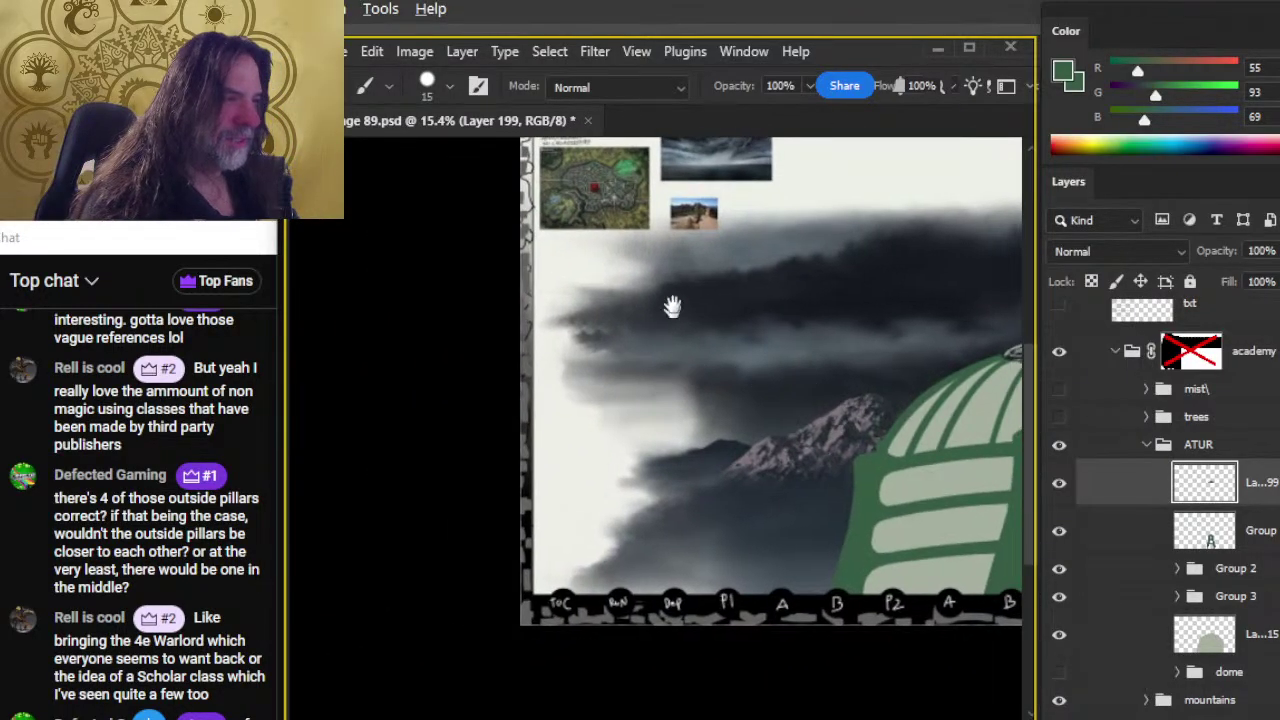
left_click_drag(674, 306, 610, 400)
key("z")
mouse_move(520, 323)
left_mouse_down()
mouse_move(600, 325)
mouse_move(720, 398)
left_mouse_up()
scroll(720, 290, "up", 2)
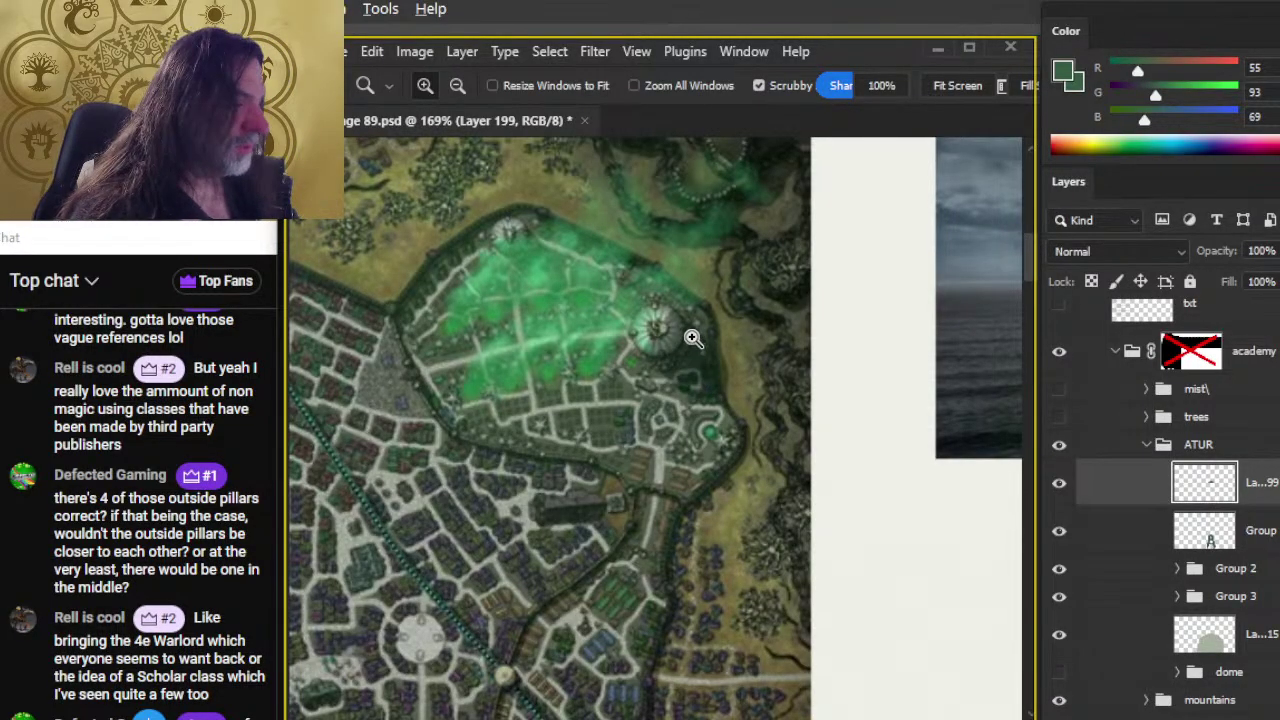
Step: Sample grey-green tones from the round dome on the reference city map, ending with RGB 114, 138, 116
left_click_drag(641, 336, 624, 367)
key("b")
left_click(700, 285, "alt")
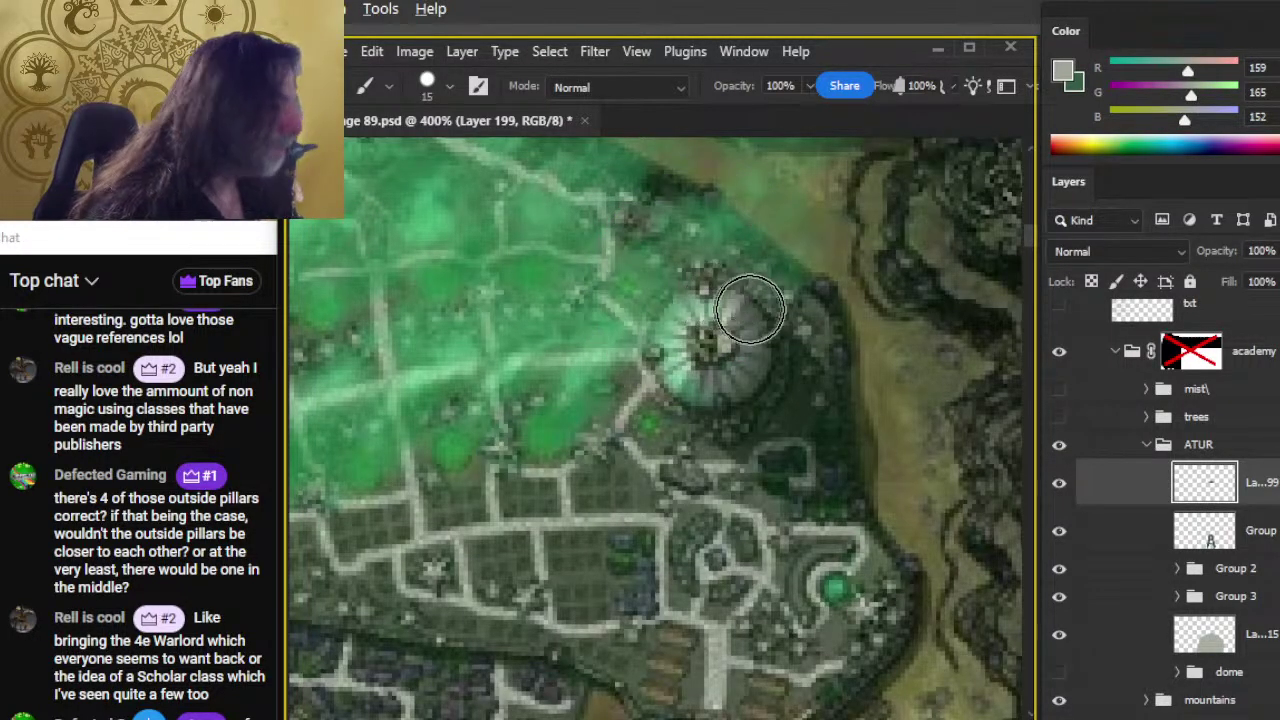
left_click(688, 318, "alt")
left_click_drag(688, 318, 737, 364)
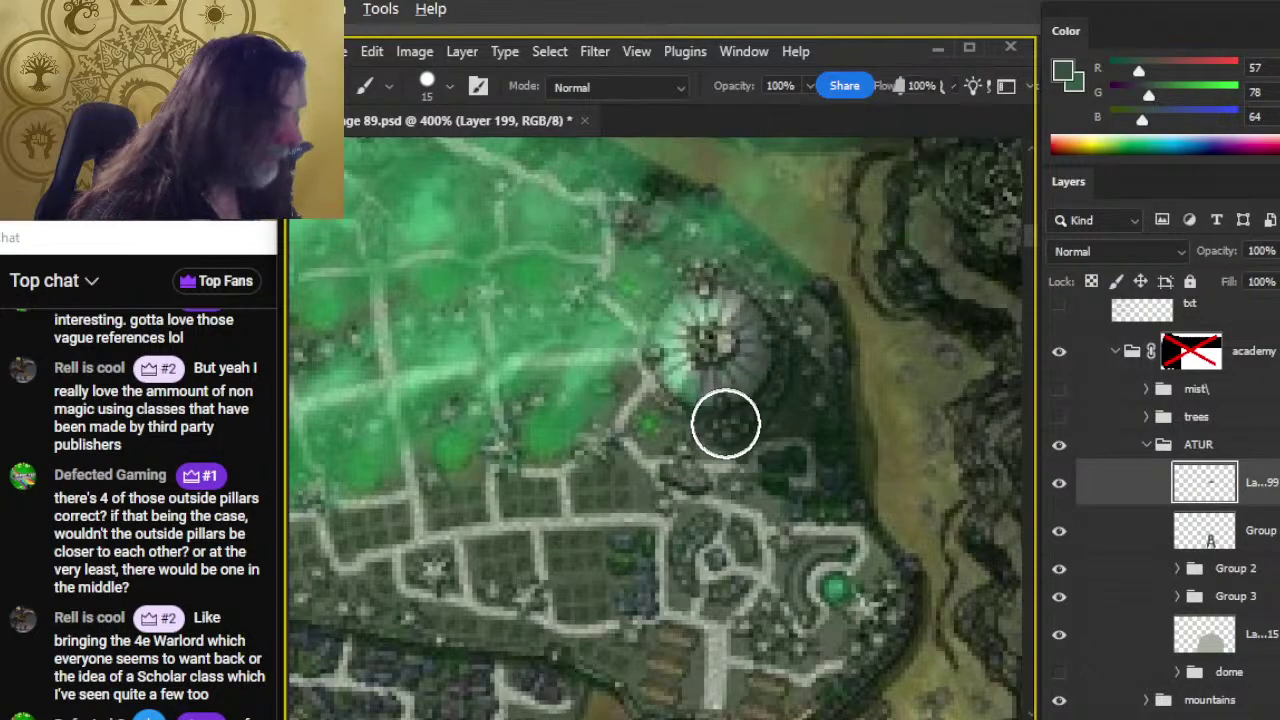
key("z")
mouse_move(693, 353)
left_mouse_down()
mouse_move(743, 371)
mouse_move(726, 394)
mouse_move(694, 297)
mouse_move(740, 380)
mouse_move(814, 366)
mouse_move(883, 263)
mouse_move(792, 216)
mouse_move(788, 236)
left_mouse_up()
left_click_drag(782, 322, 739, 382)
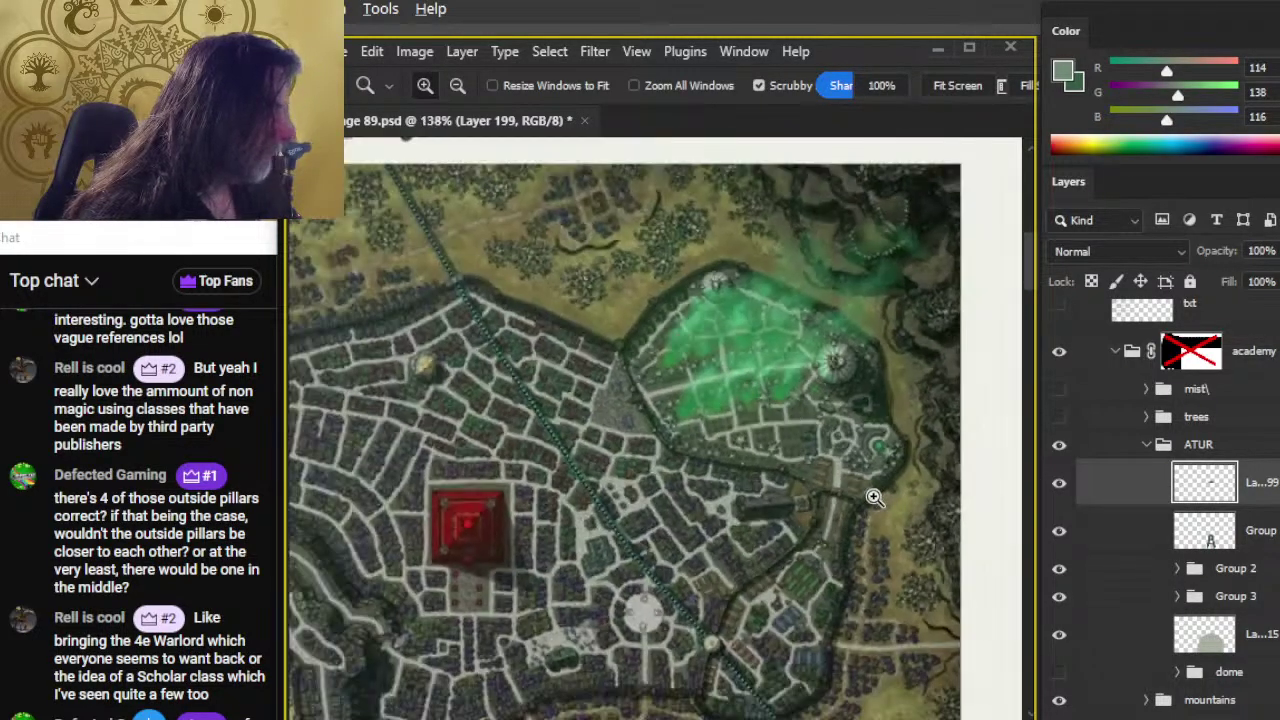
Step: Sample the building frame's dark green, RGB 55, 93, 69, as the foreground colour and review the whole page
left_click_drag(870, 496, 753, 472)
left_click_drag(937, 618, 600, 320)
left_click_drag(811, 503, 513, 333)
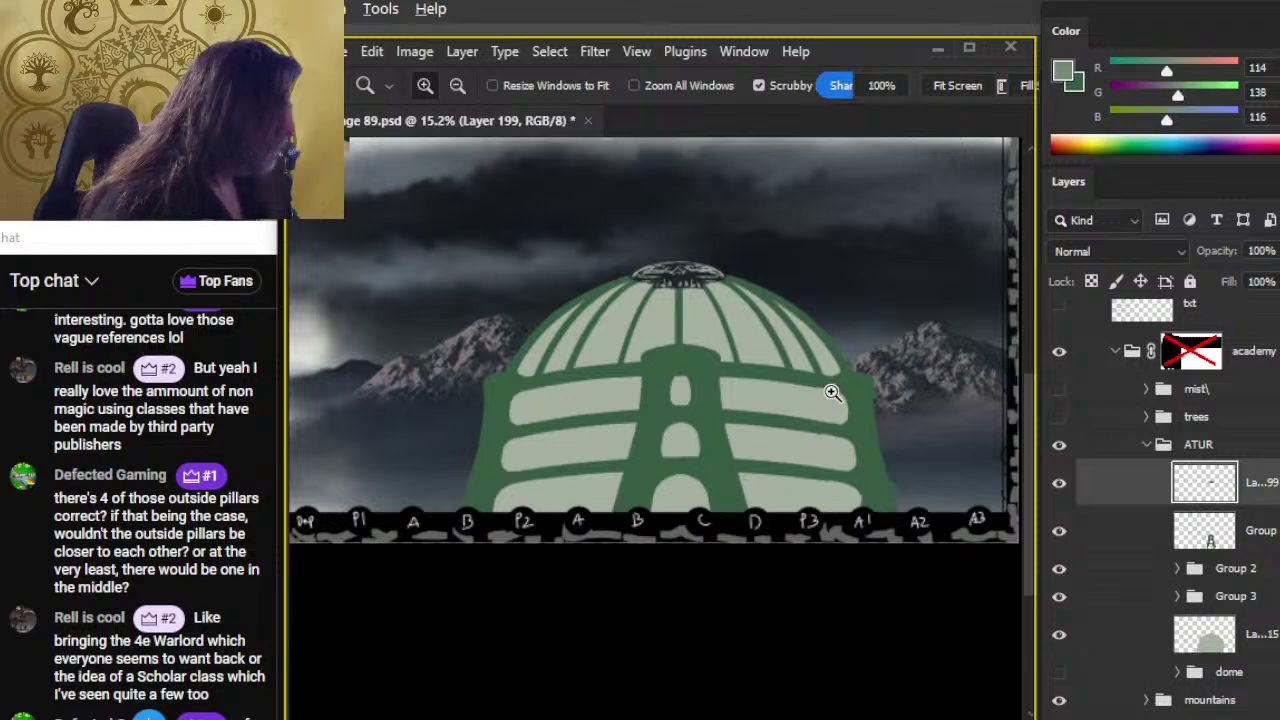
left_click(874, 425, "alt")
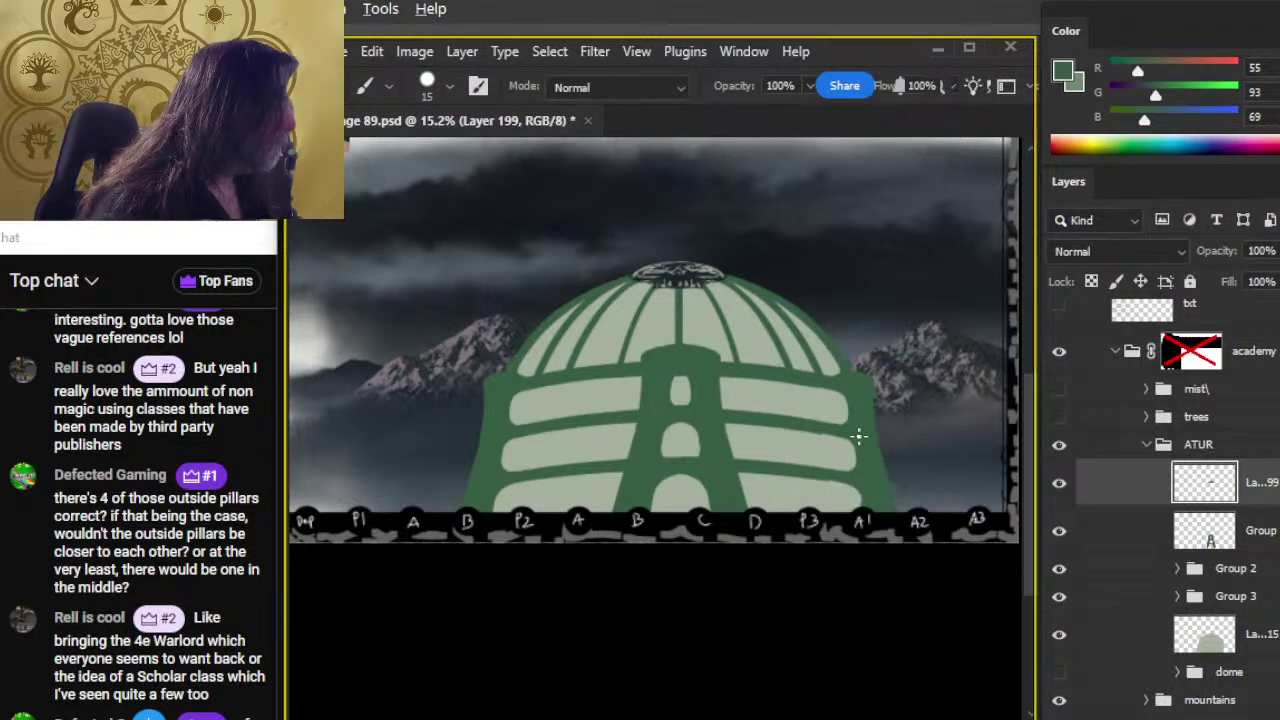
key("z")
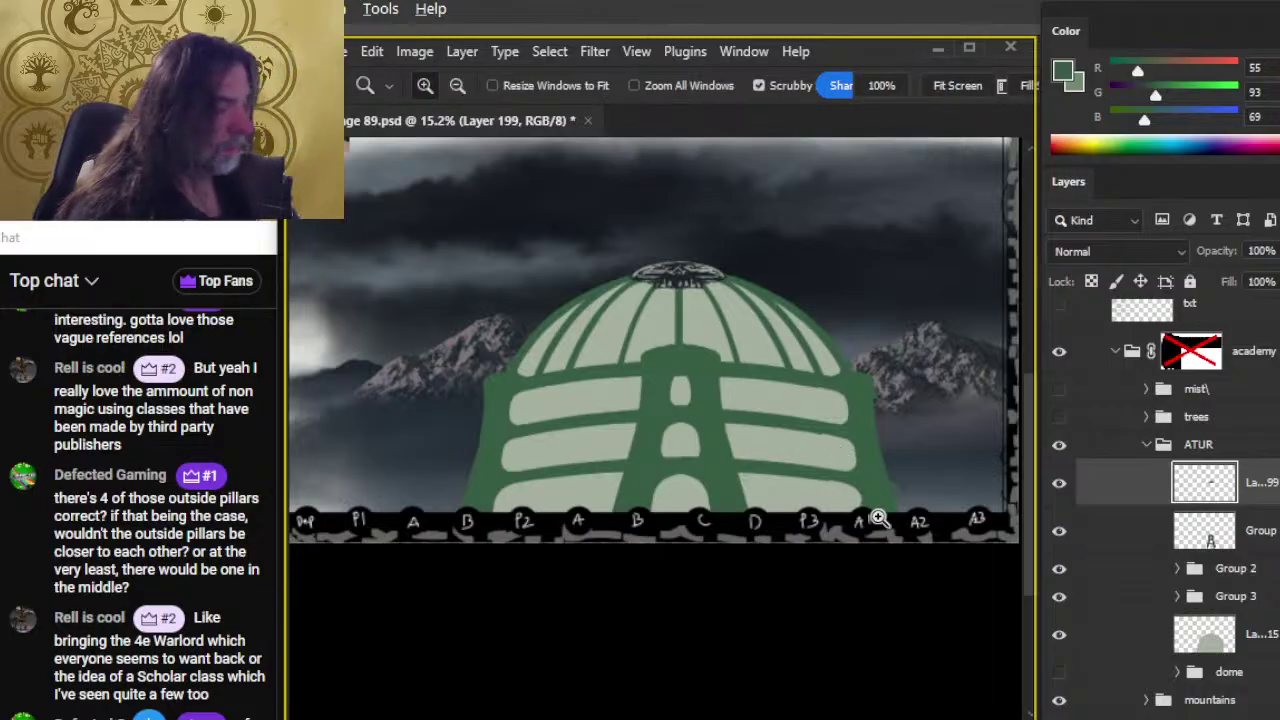
left_click_drag(880, 518, 815, 503)
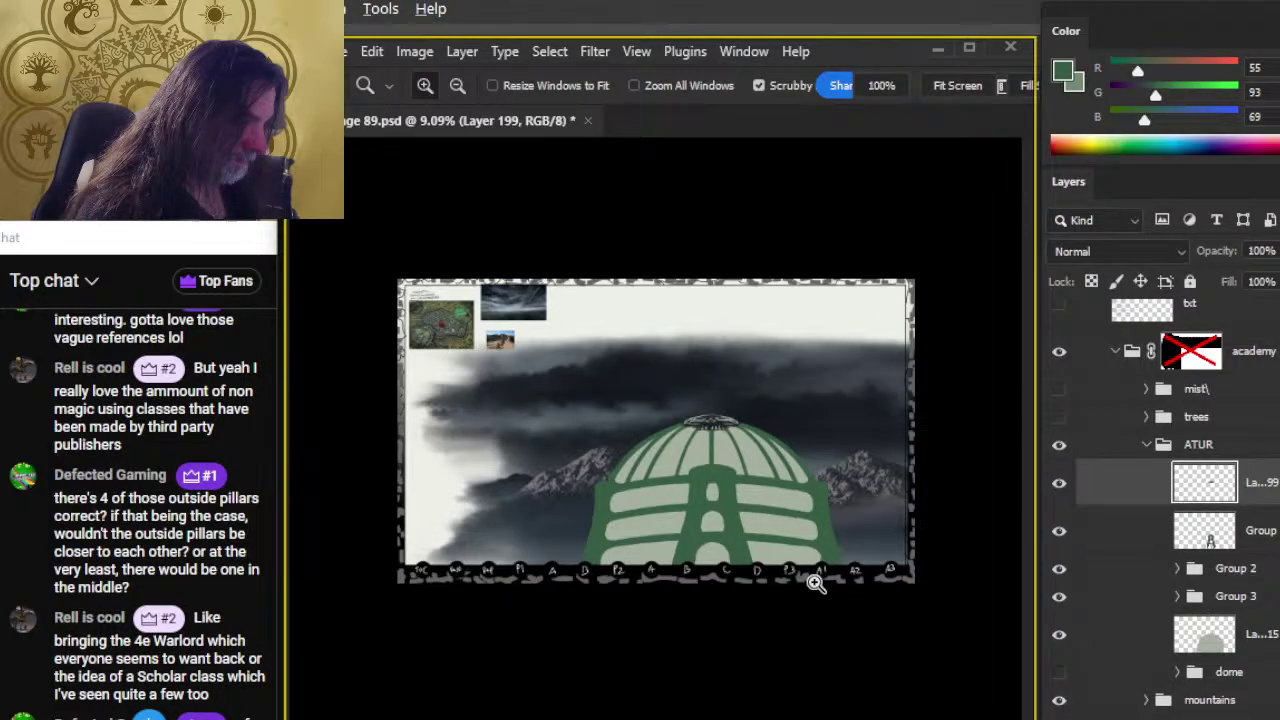
Step: Group the central pillar layer with Group 2 and Group 3 inside the ATUR group
left_click_drag(664, 544, 700, 570)
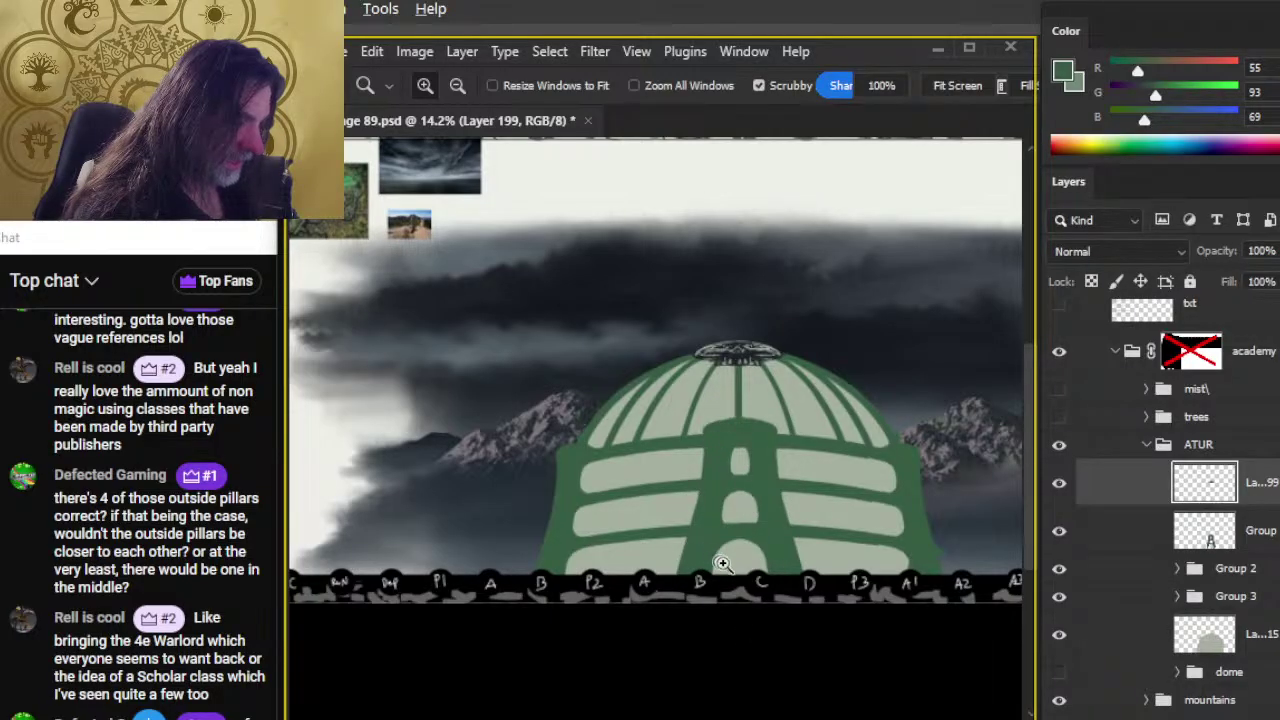
left_click(556, 558)
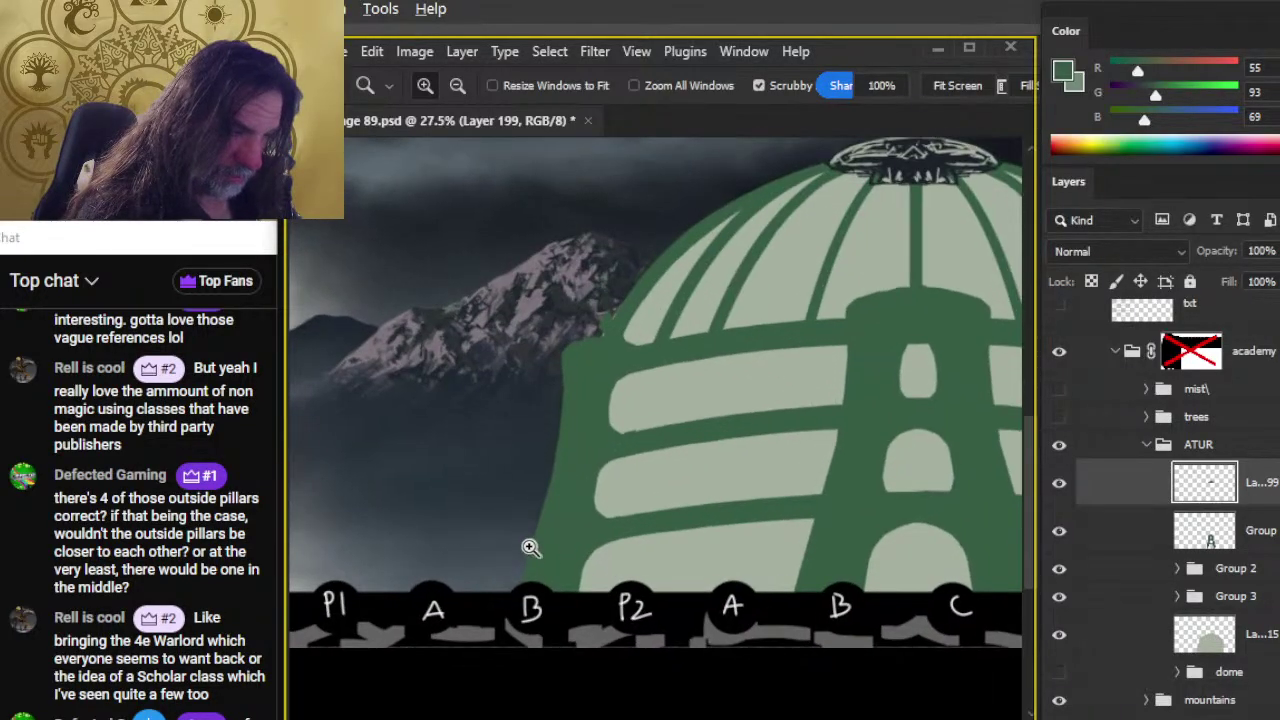
key("b")
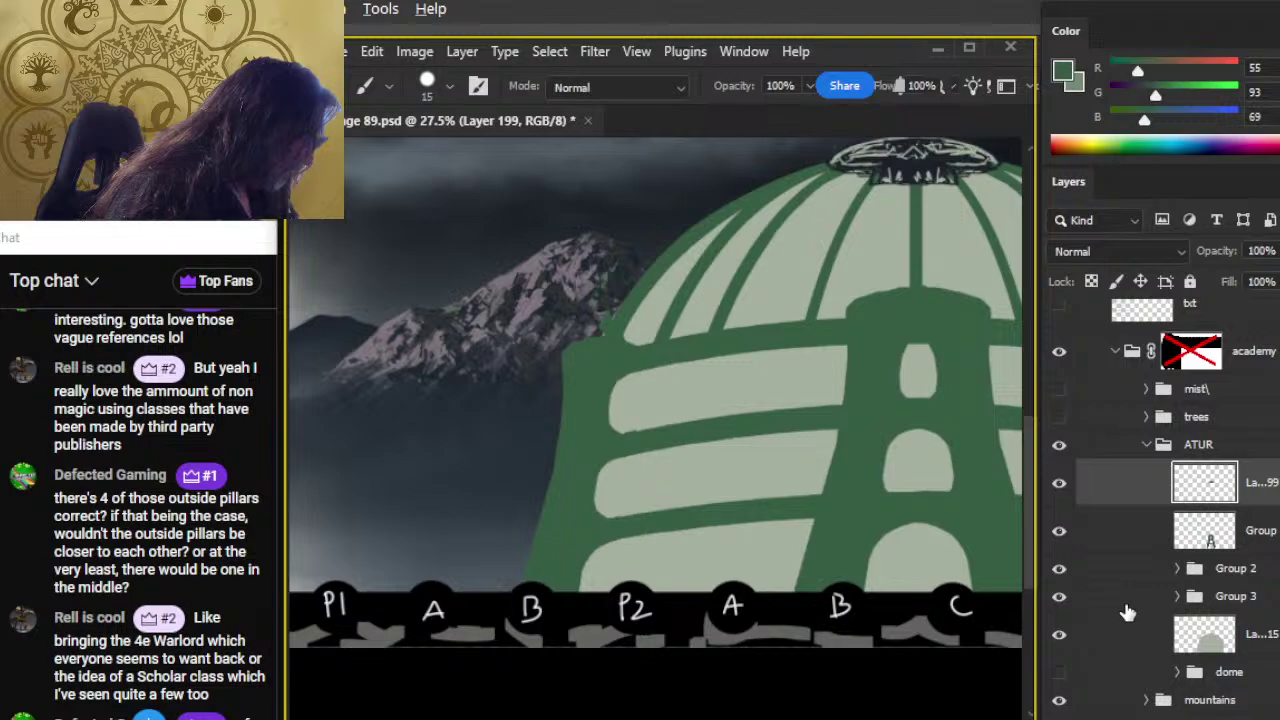
left_click(1140, 553)
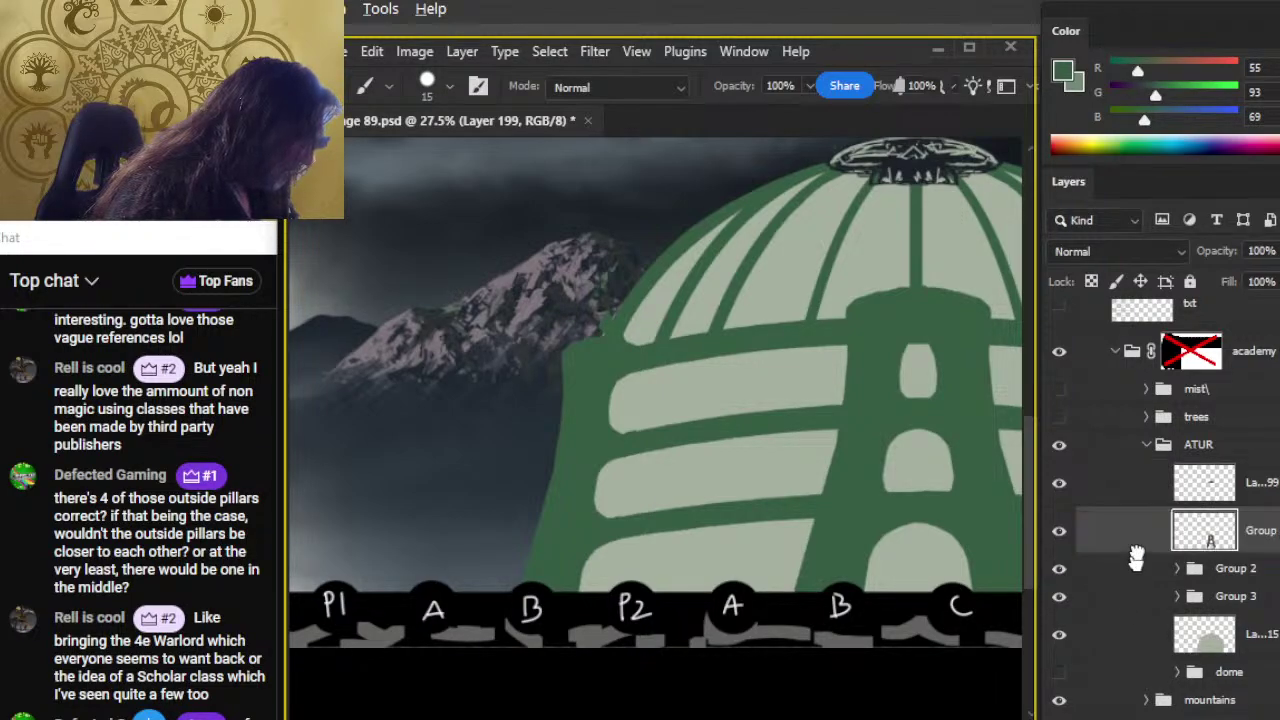
left_click(1134, 620, "shift")
left_click(1143, 595)
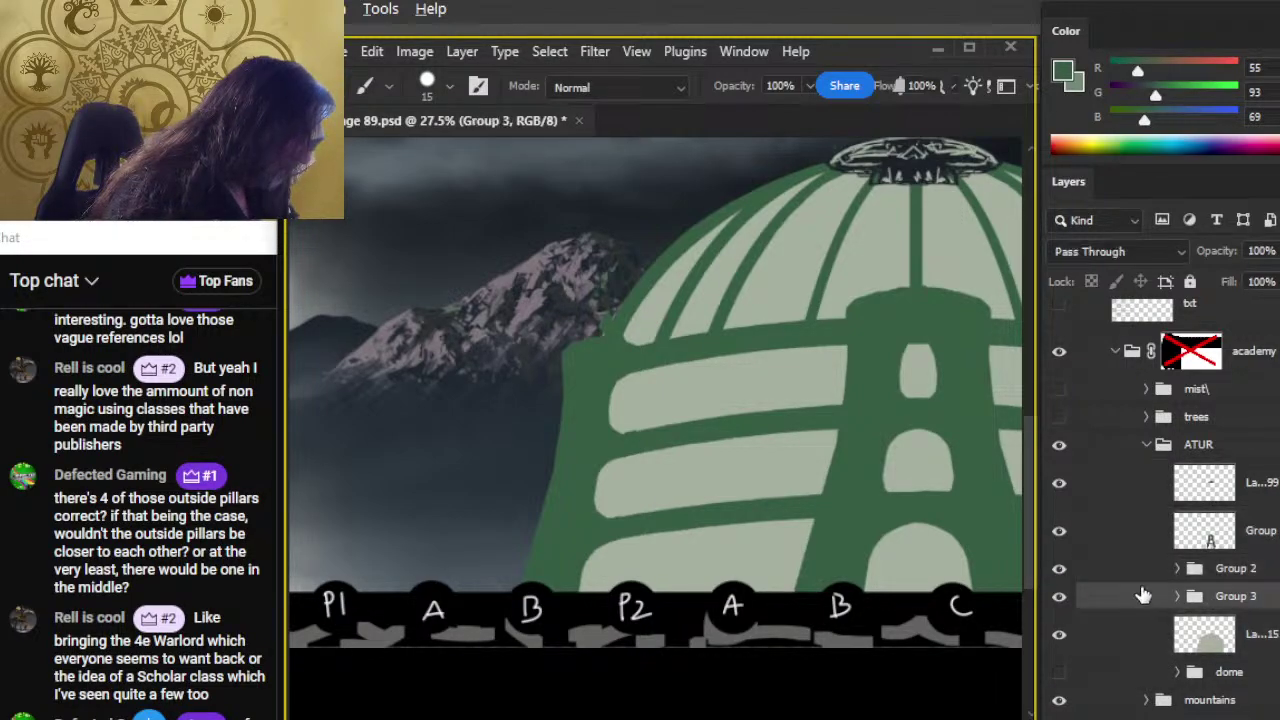
left_click(1146, 545)
left_click(1154, 594, "shift")
key("ctrl+g")
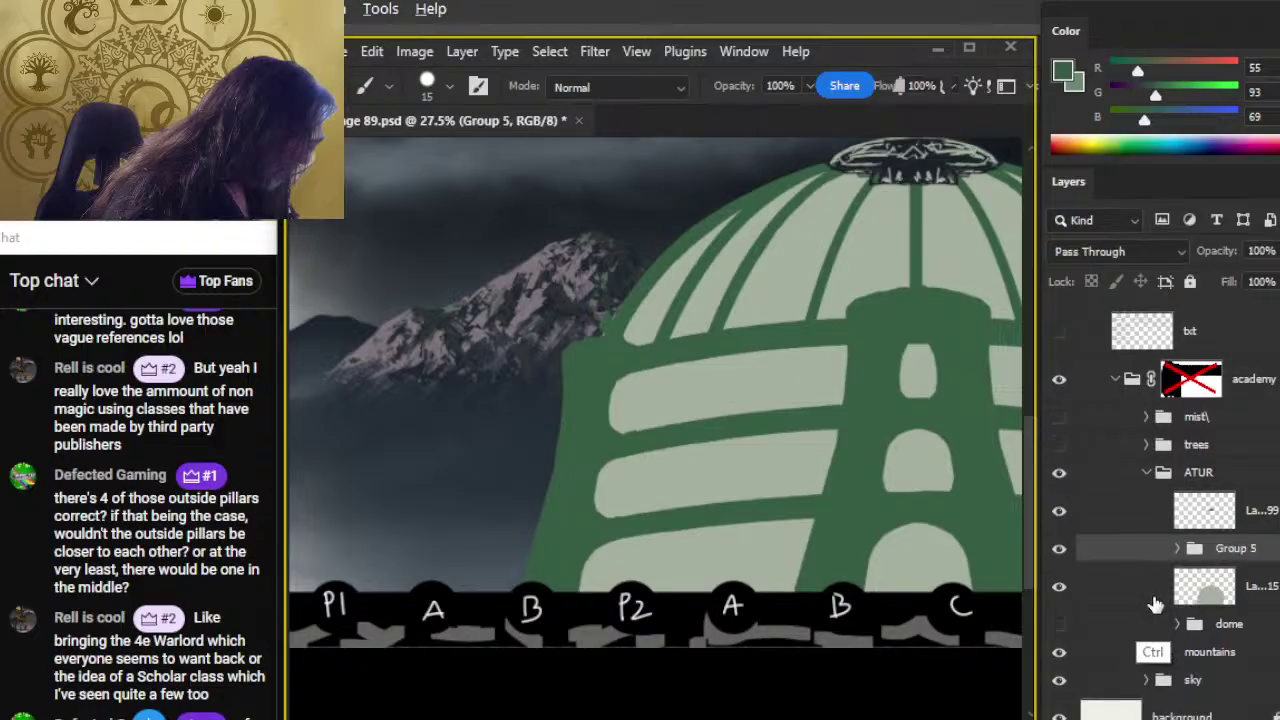
Step: Add a new layer above the frame group and paint a dark green flare at the left outer pillar's foot
key("ctrl+shift+alt+n")
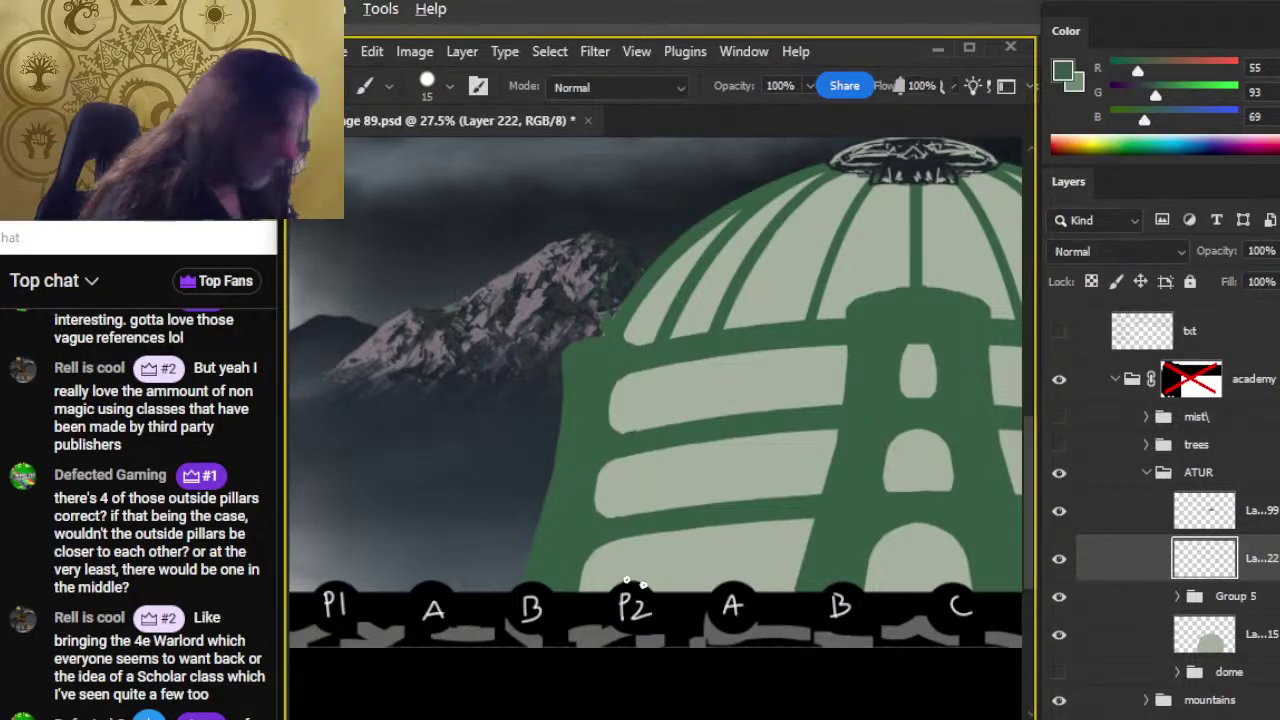
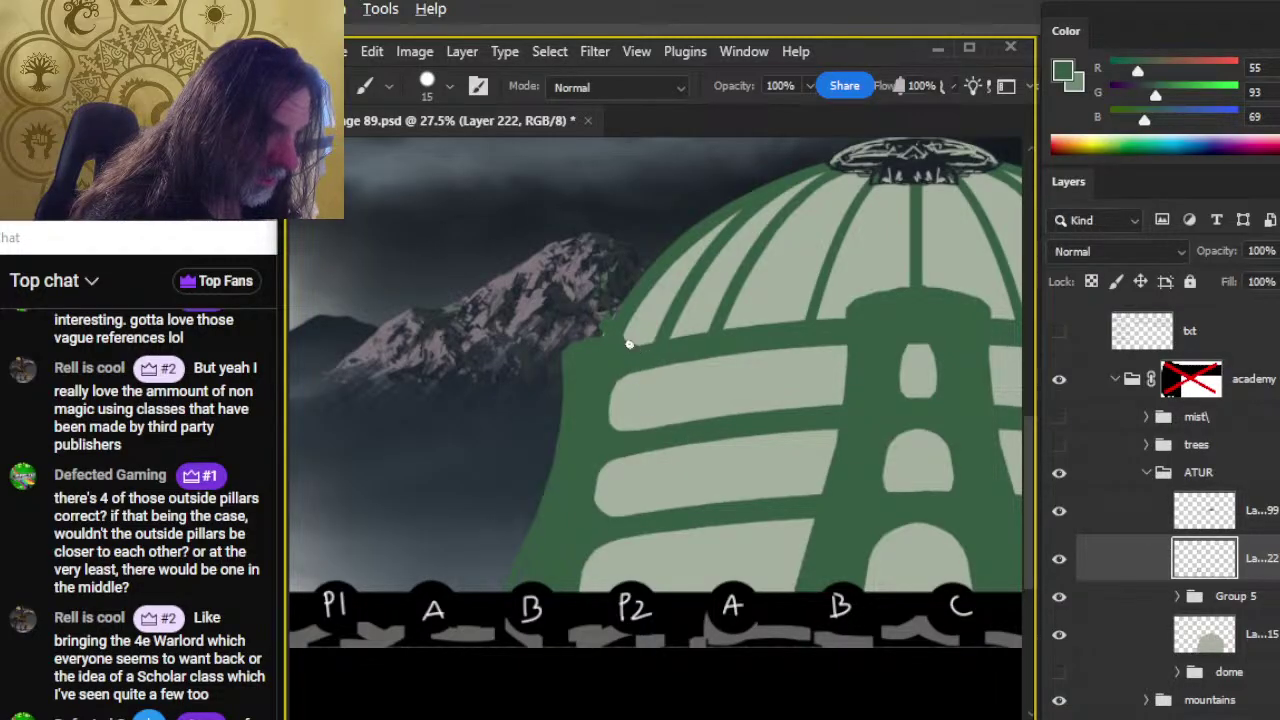
key("z")
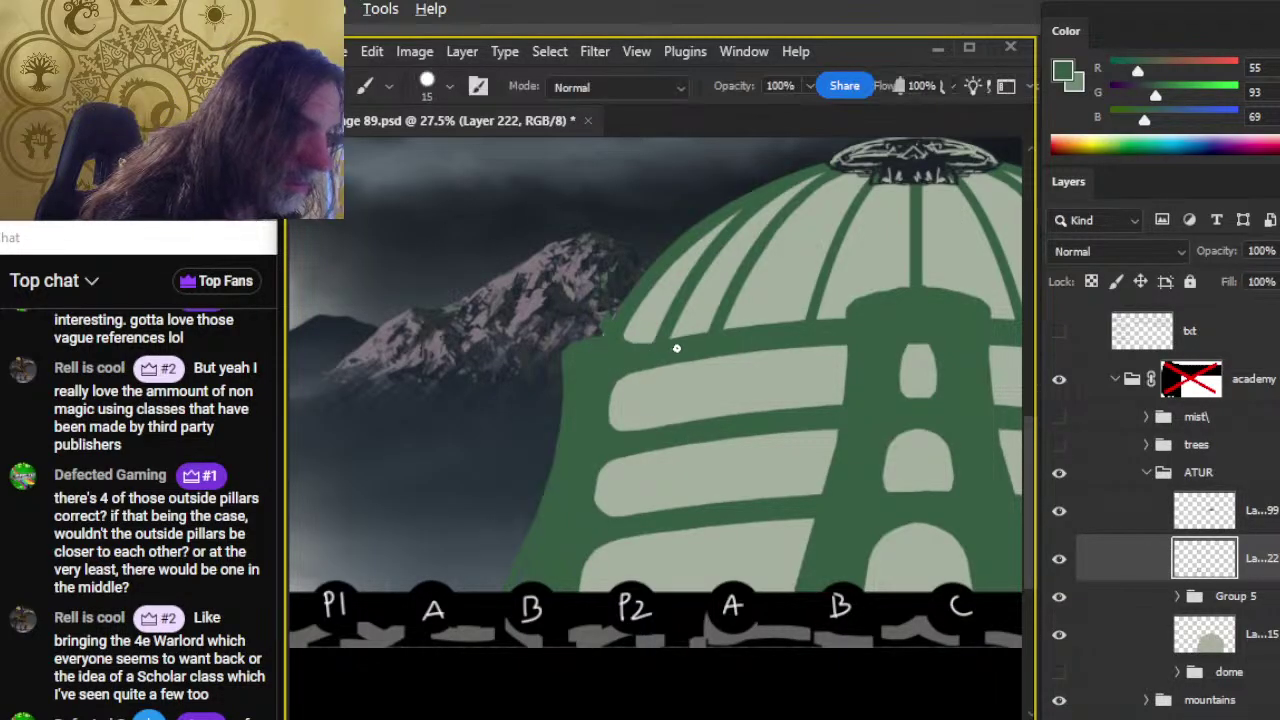
left_click_drag(591, 334, 668, 340)
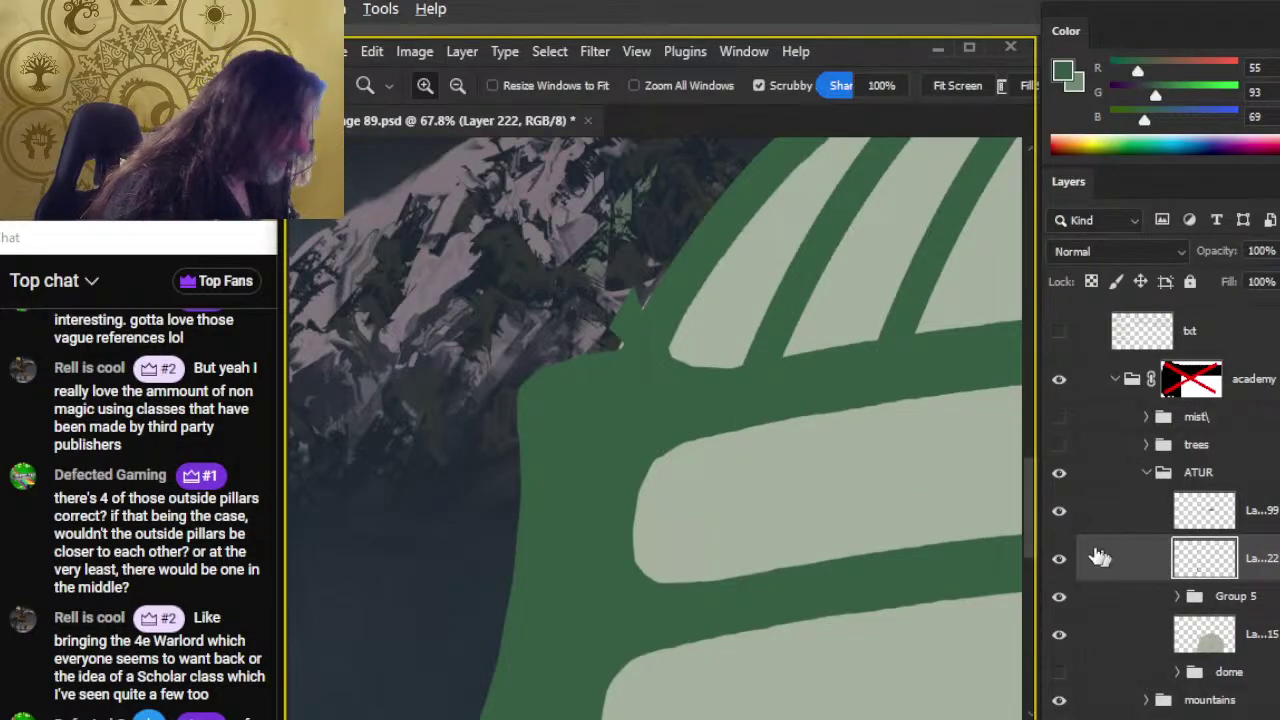
left_click_drag(1000, 530, 577, 517)
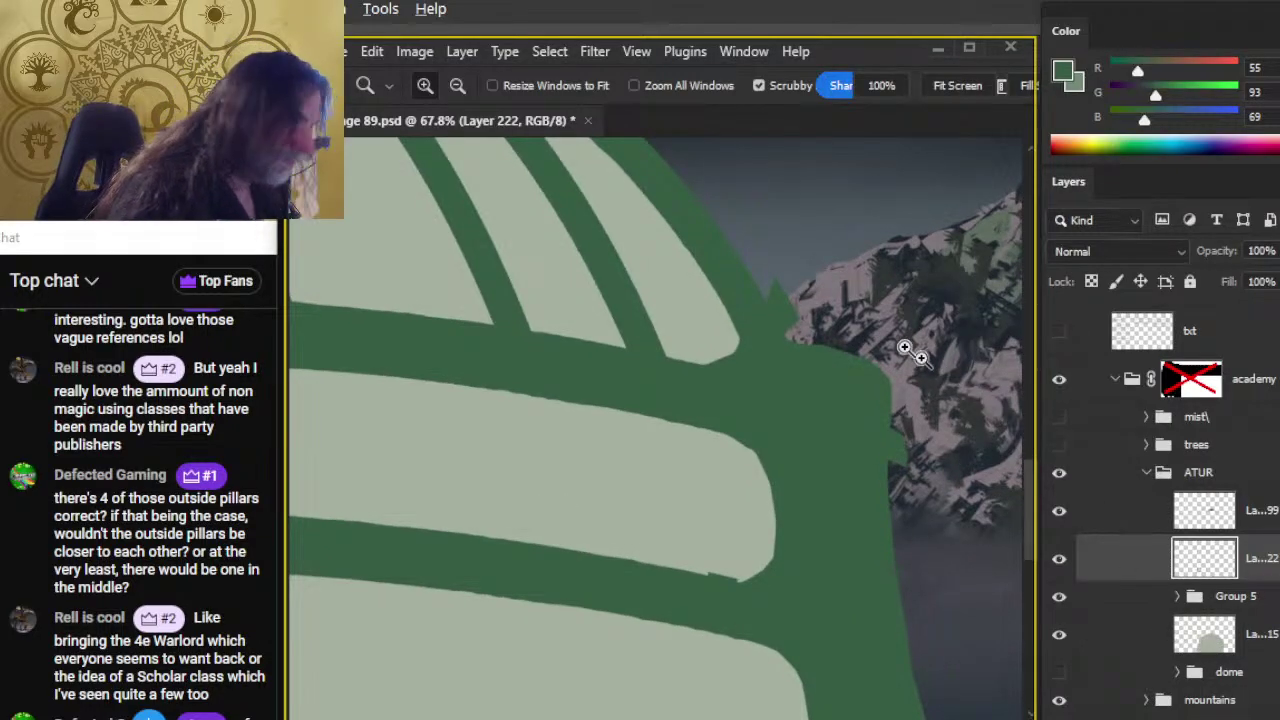
Step: Group the painted layer with Group 5, then make a merged copy of the new group and hide the original
left_click(1156, 607, "shift")
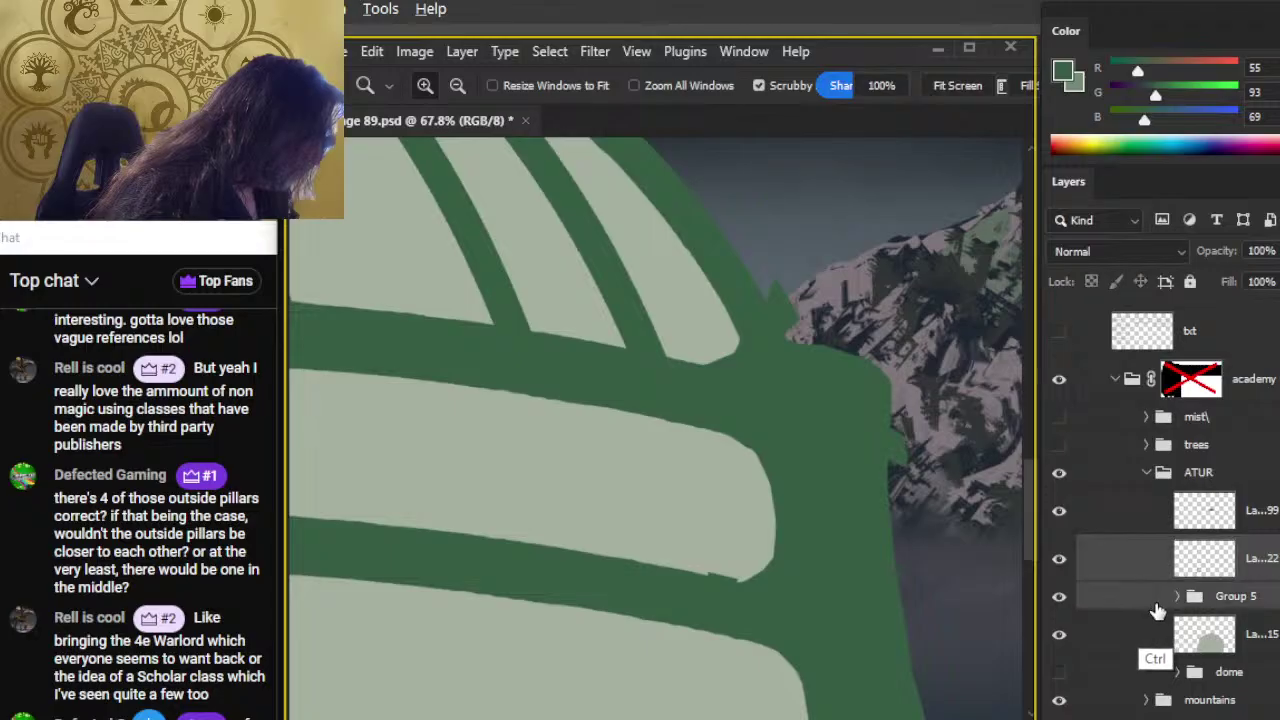
key("ctrl+g")
right_click(1151, 550)
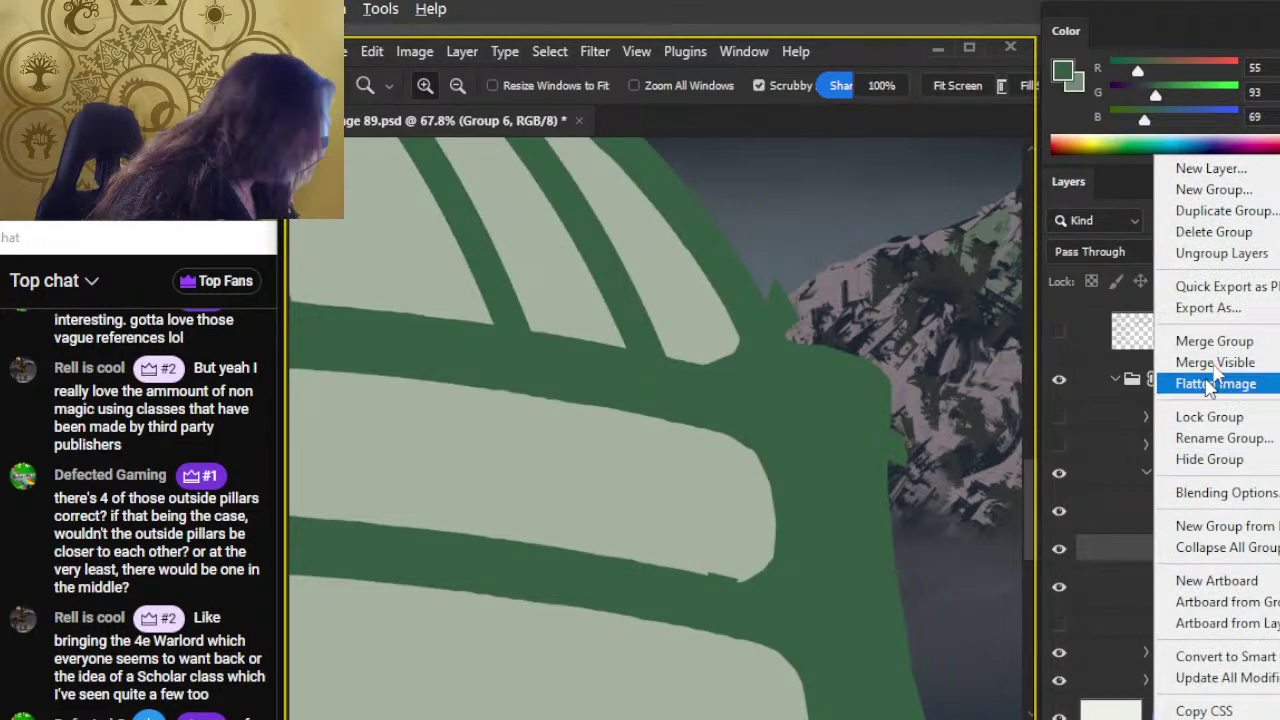
left_click(1250, 211)
key("Return")
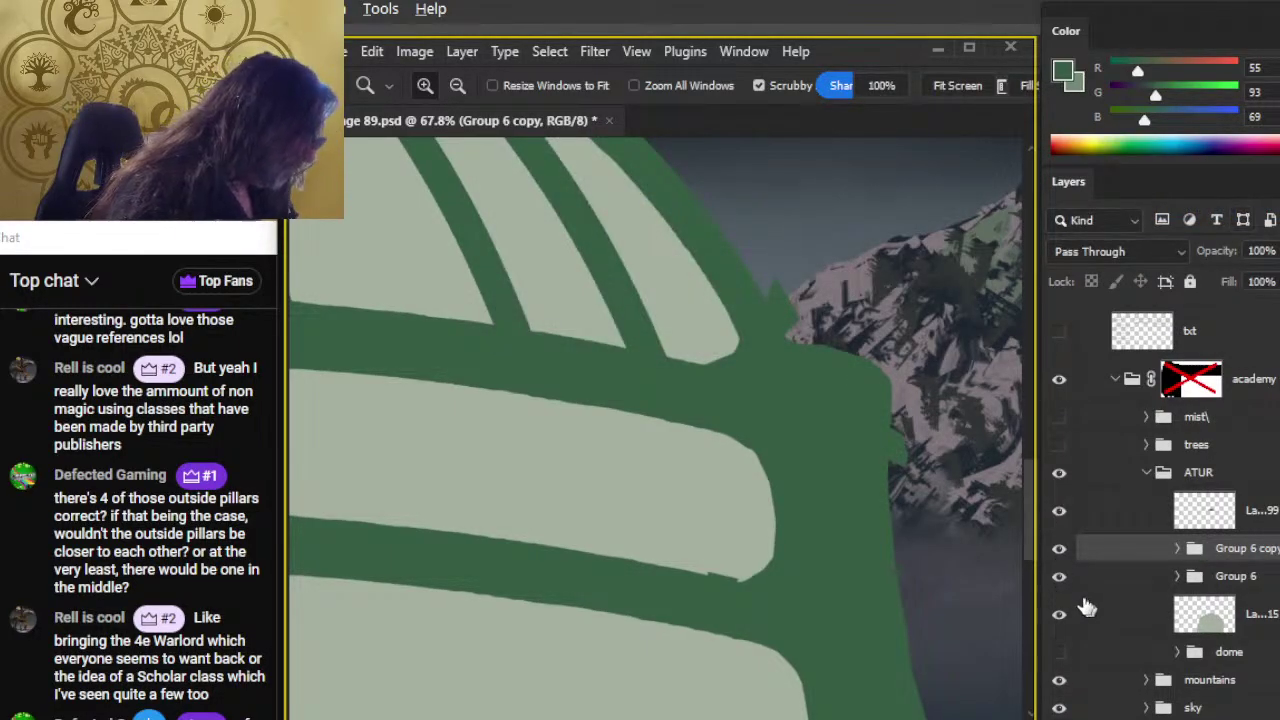
right_click(1096, 550)
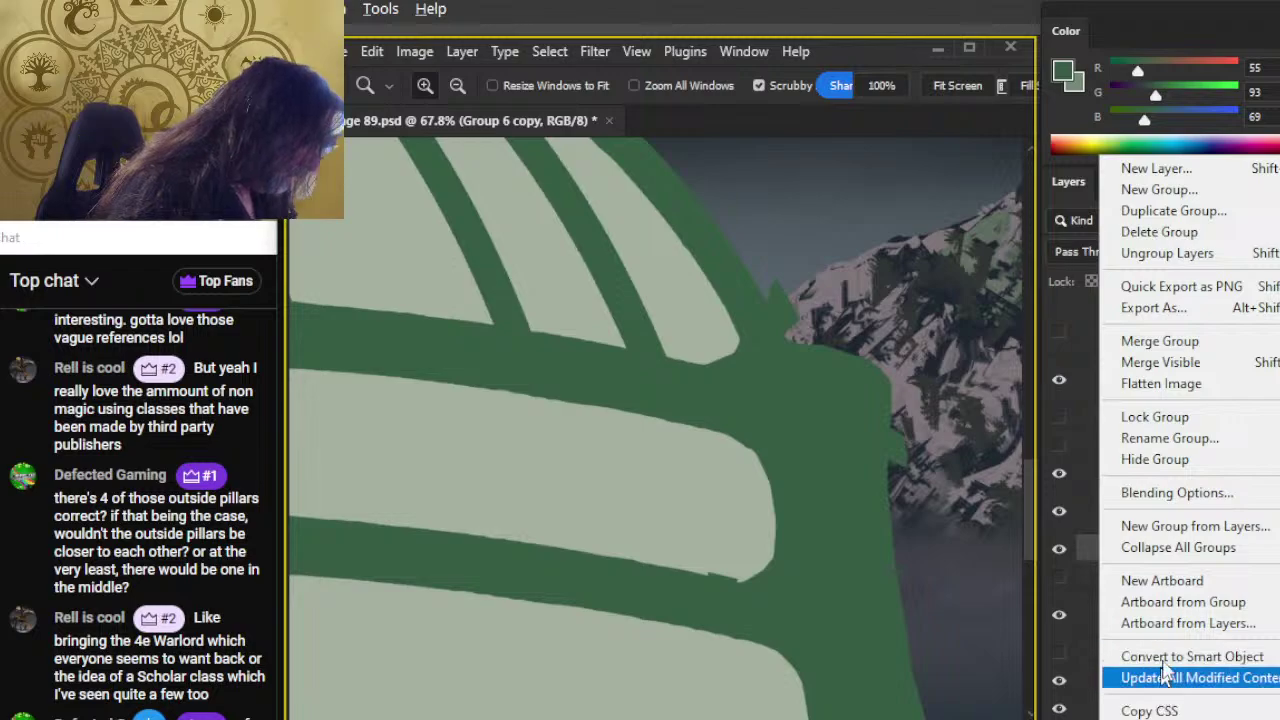
left_click(1160, 341)
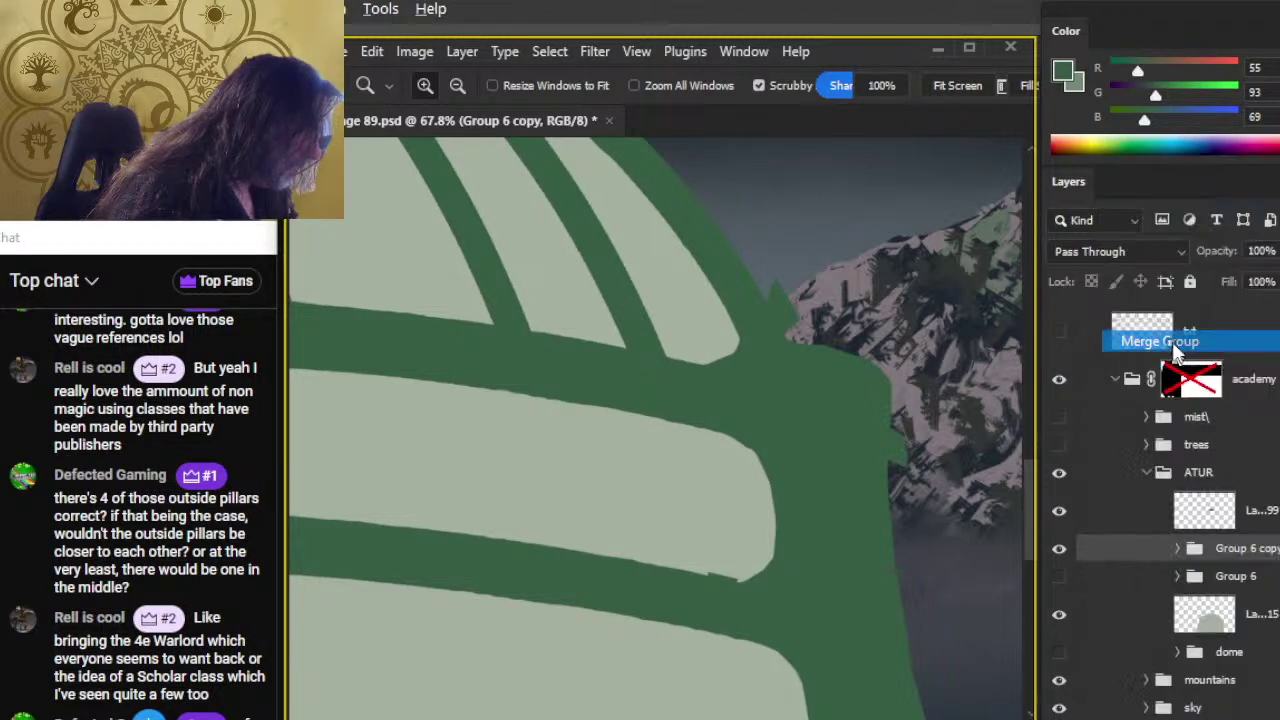
Step: Erase the stray green spikes where the dome meets both outer shoulders of the merged frame, using a size 50 eraser
key("e")
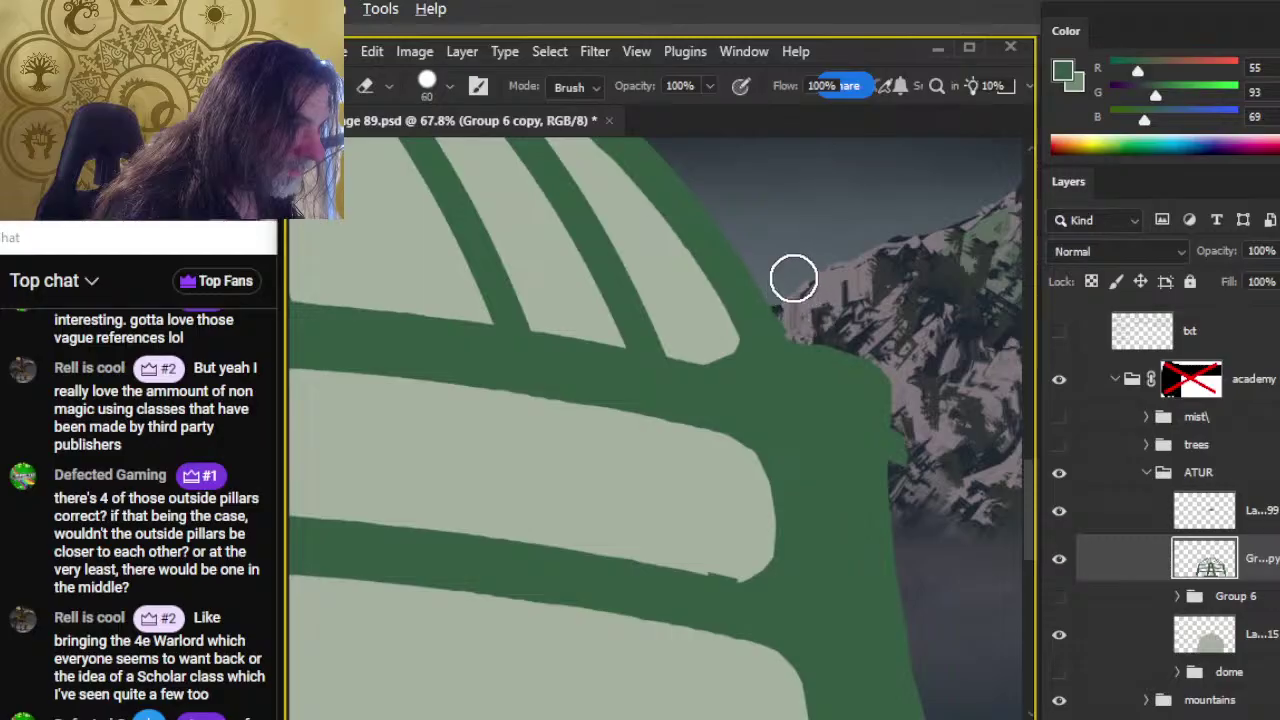
key("bracketleft")
key("bracketleft")
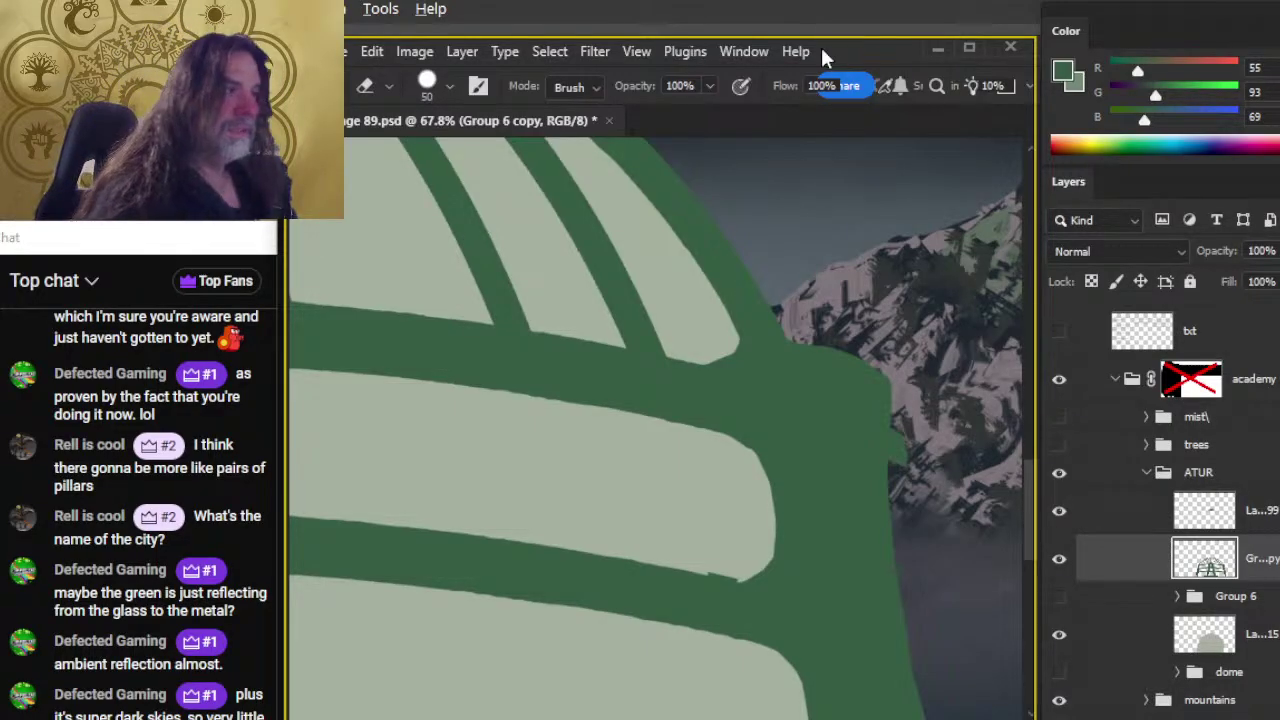
key("z")
mouse_move(797, 480)
left_mouse_down()
mouse_move(703, 466)
mouse_move(606, 503)
mouse_move(717, 502)
mouse_move(701, 504)
left_mouse_up()
left_click_drag(551, 414, 660, 403)
key("e")
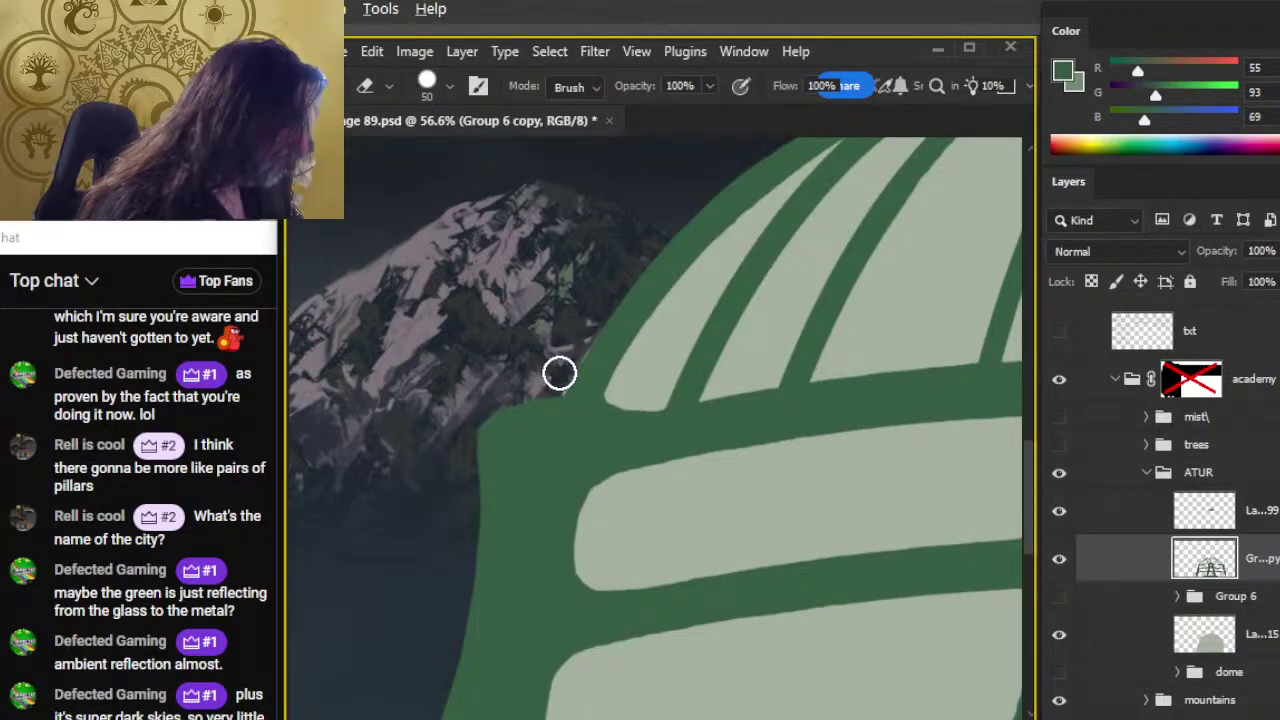
Step: Try nudging the merged green frame layer to the left over the pale dome fill
key("v")
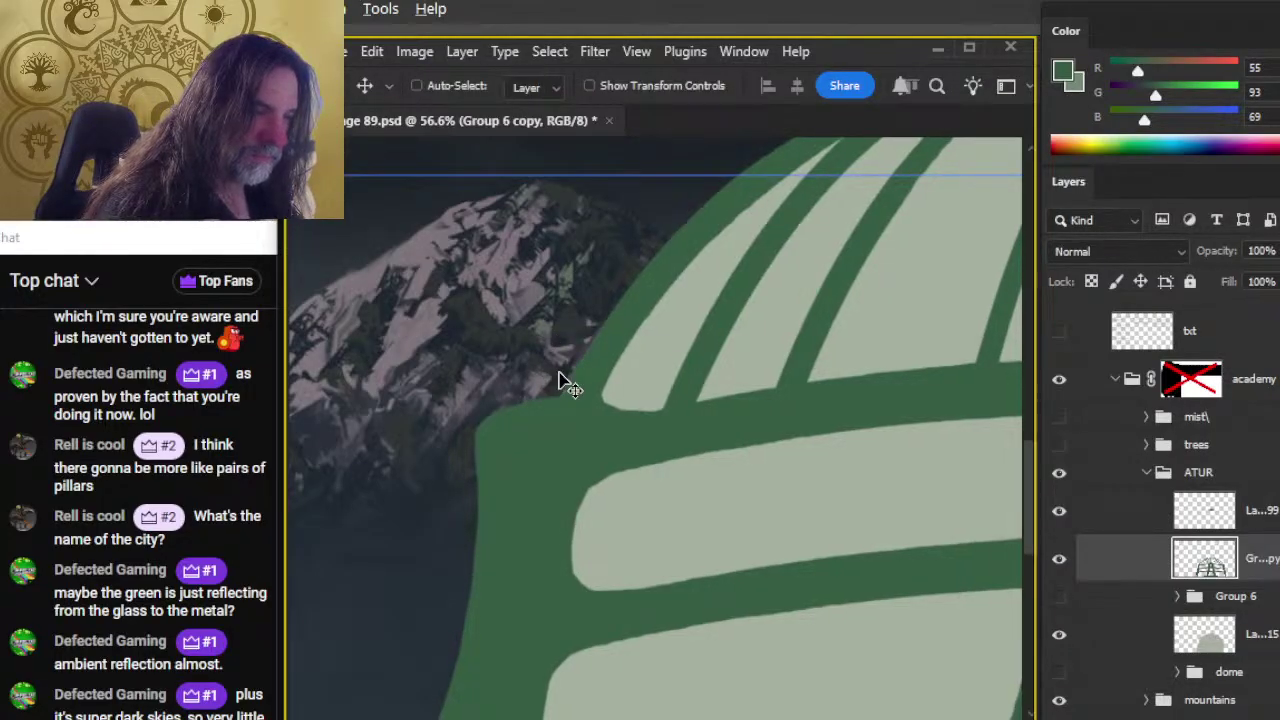
key("z")
left_click_drag(752, 577, 437, 503)
left_click_drag(860, 472, 886, 486)
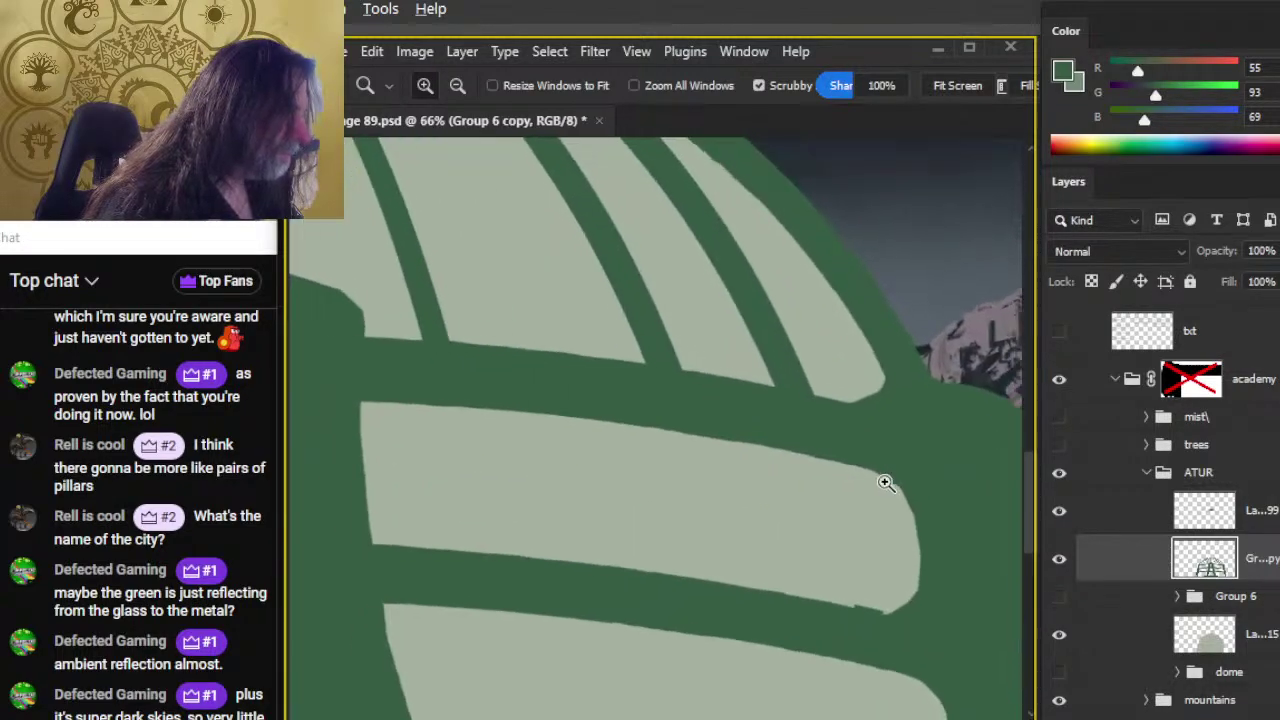
key("v")
left_click(886, 491, "ctrl")
key("Left")
key("Left")
key("Left")
key("Left")
key("Left")
key("Left")
key("Left")
key("Left")
key("Left")
key("Left")
key("Left")
key("Left")
key("Left")
key("Left")
key("Left")
key("Left")
key("Left")
key("Left")
key("Left")
key("Left")
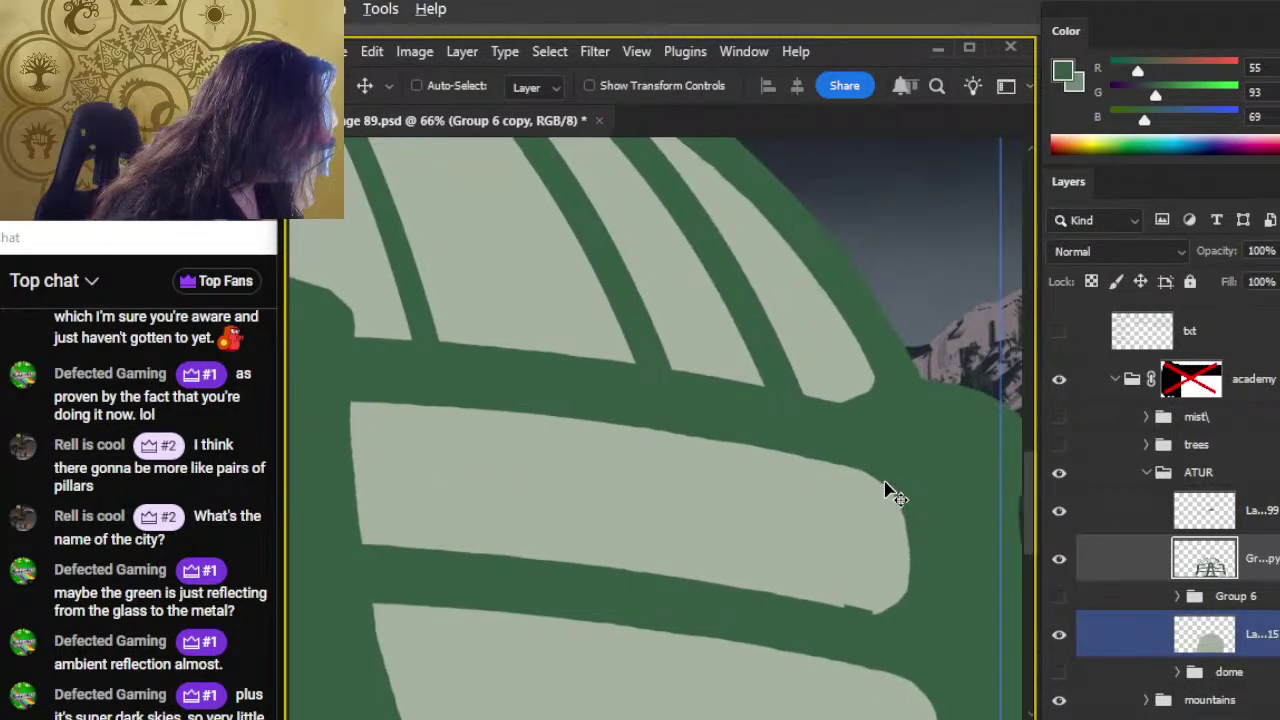
key("Left")
key("Left")
key("Left")
key("Left")
key("Left")
key("Left")
key("Left")
key("Left")
key("Left")
key("Left")
key("Left")
key("Left")
key("Left")
key("Left")
key("Left")
key("Left")
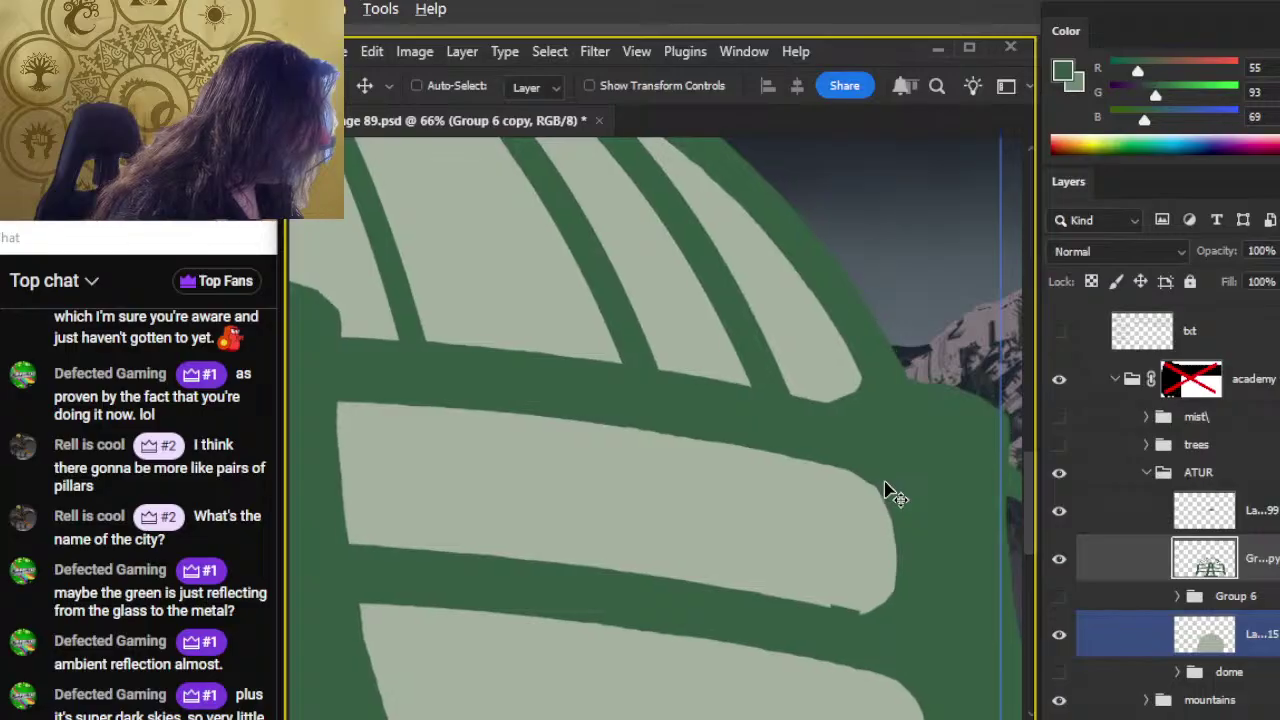
key("ctrl+z")
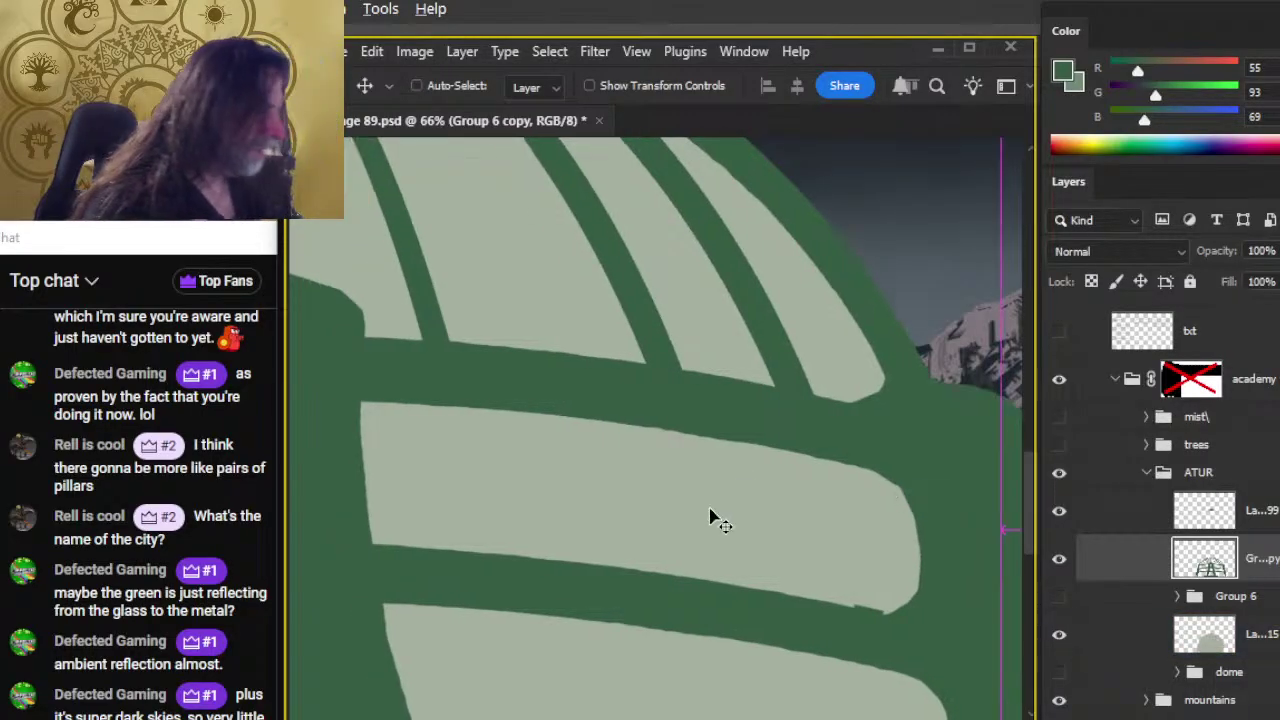
Step: Clean up the left outer pillar's top corner with the eraser and check the whole building's silhouette
key("z")
left_click_drag(771, 517, 749, 429)
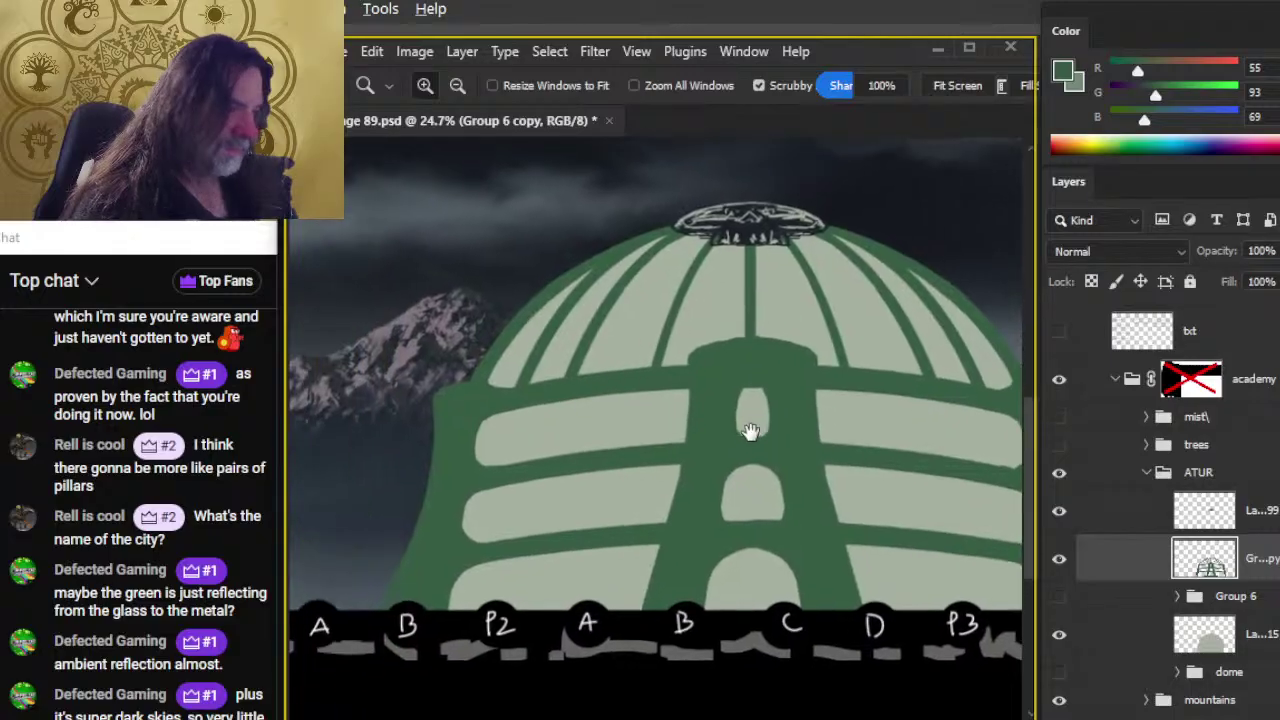
left_click_drag(417, 429, 636, 463)
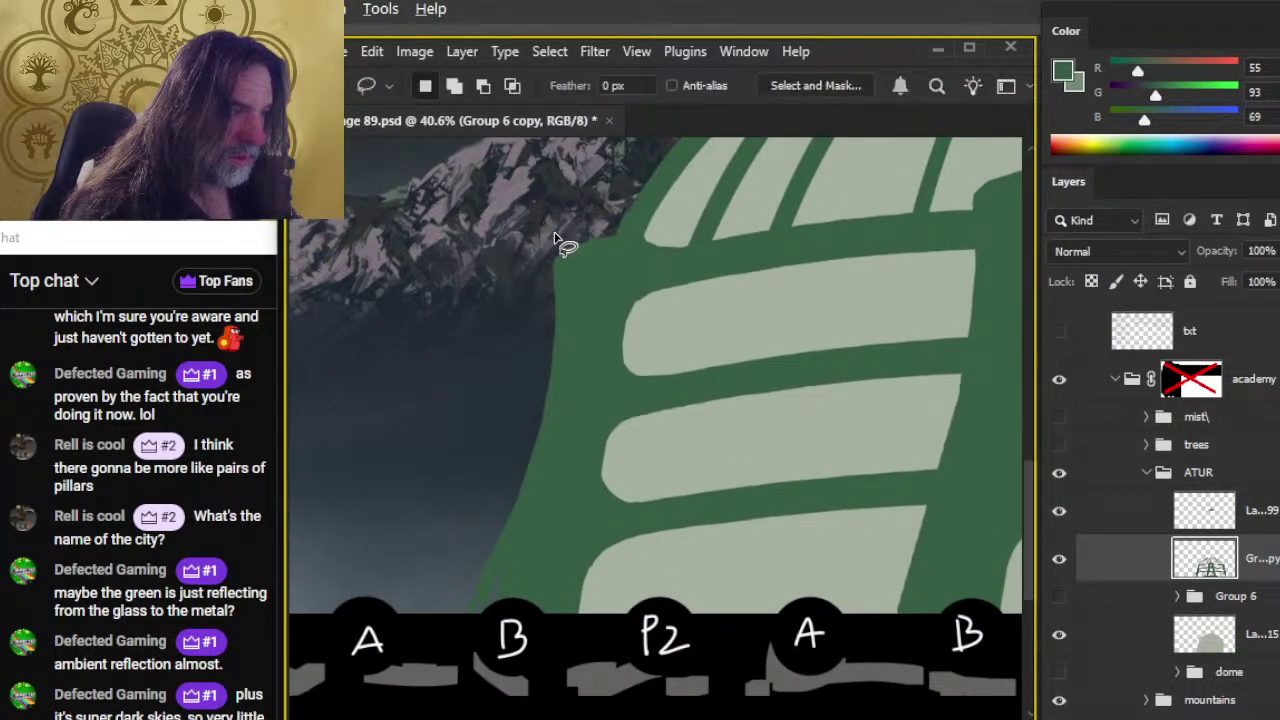
key("e")
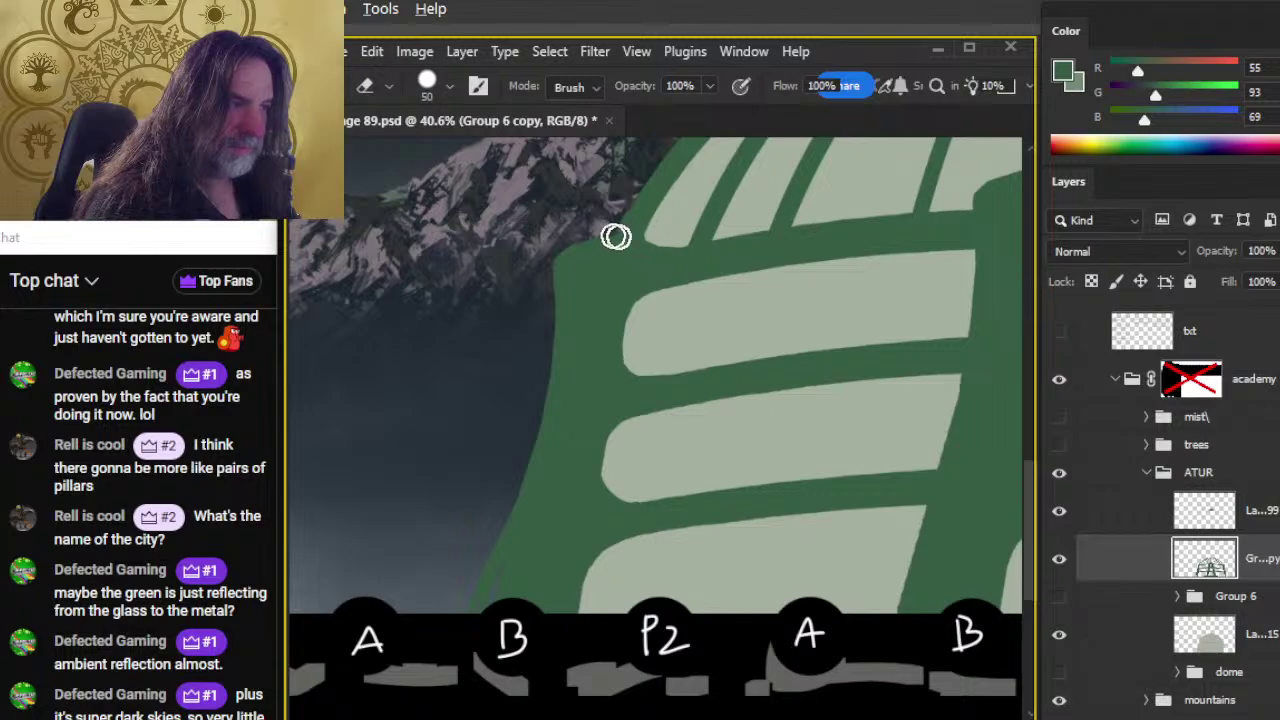
key("h")
left_click_drag(700, 340, 743, 460)
key("z")
left_click_drag(777, 500, 650, 488)
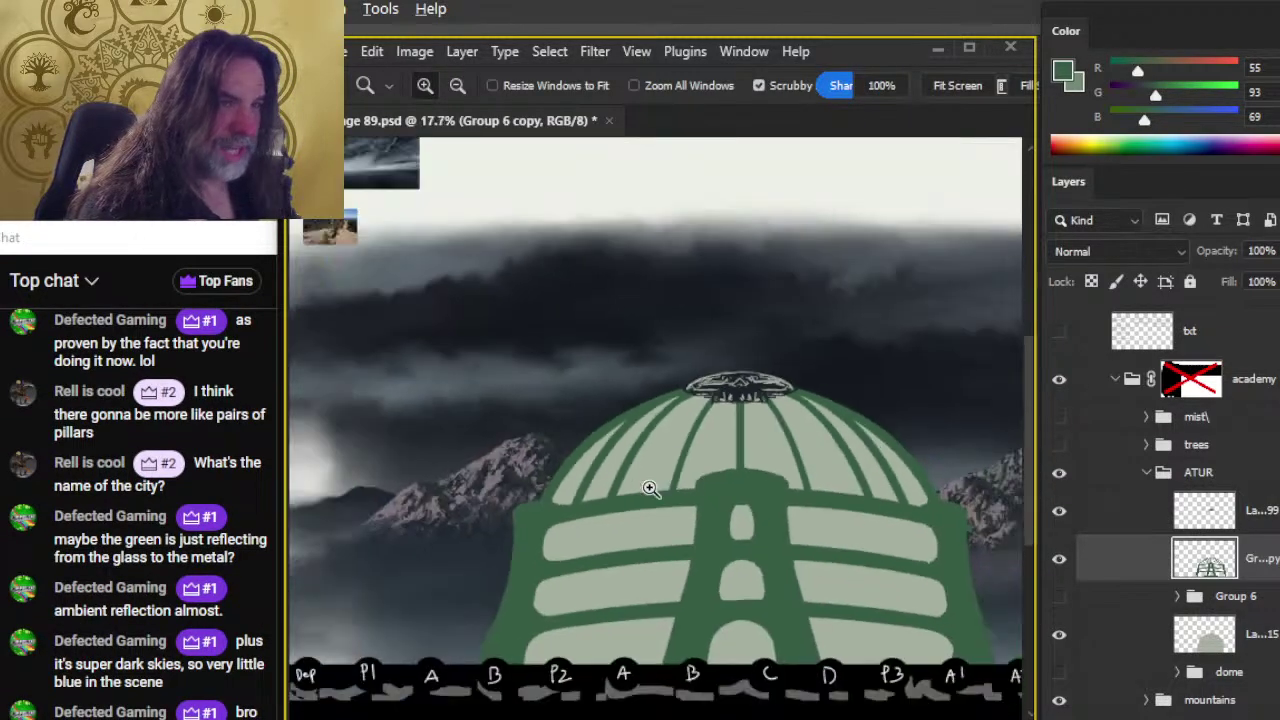
Step: Smooth the left outer pillar's outer edge and widen its foot with a size 30 brush and a size 50 eraser
scroll(645, 500, "down", 3)
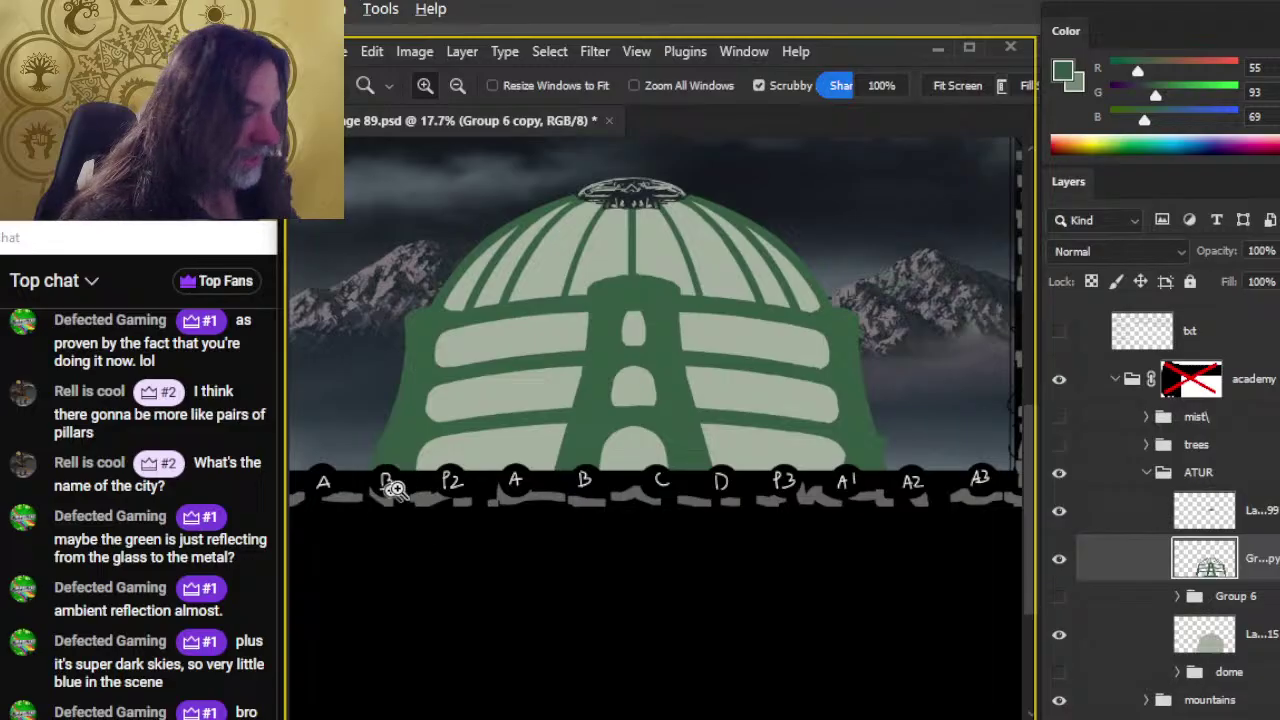
mouse_move(417, 481)
left_mouse_down()
mouse_move(466, 457)
mouse_move(446, 451)
mouse_move(486, 380)
left_mouse_up()
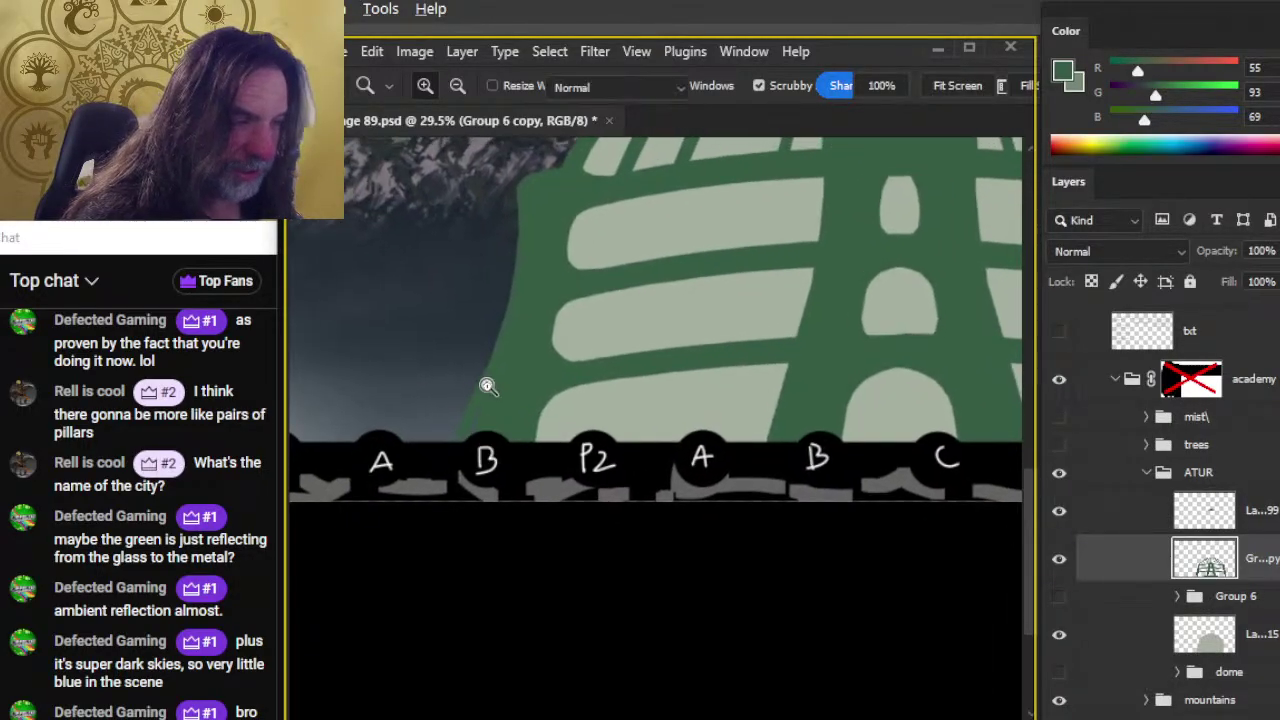
key("b")
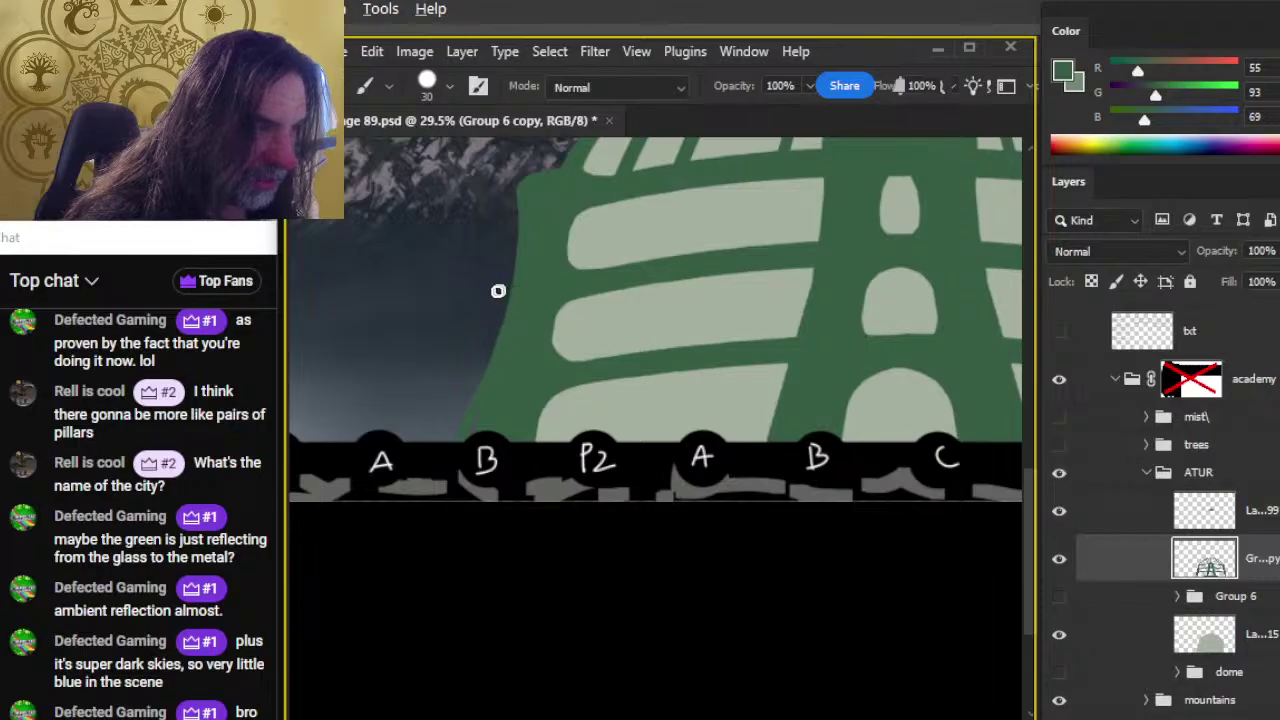
key("e")
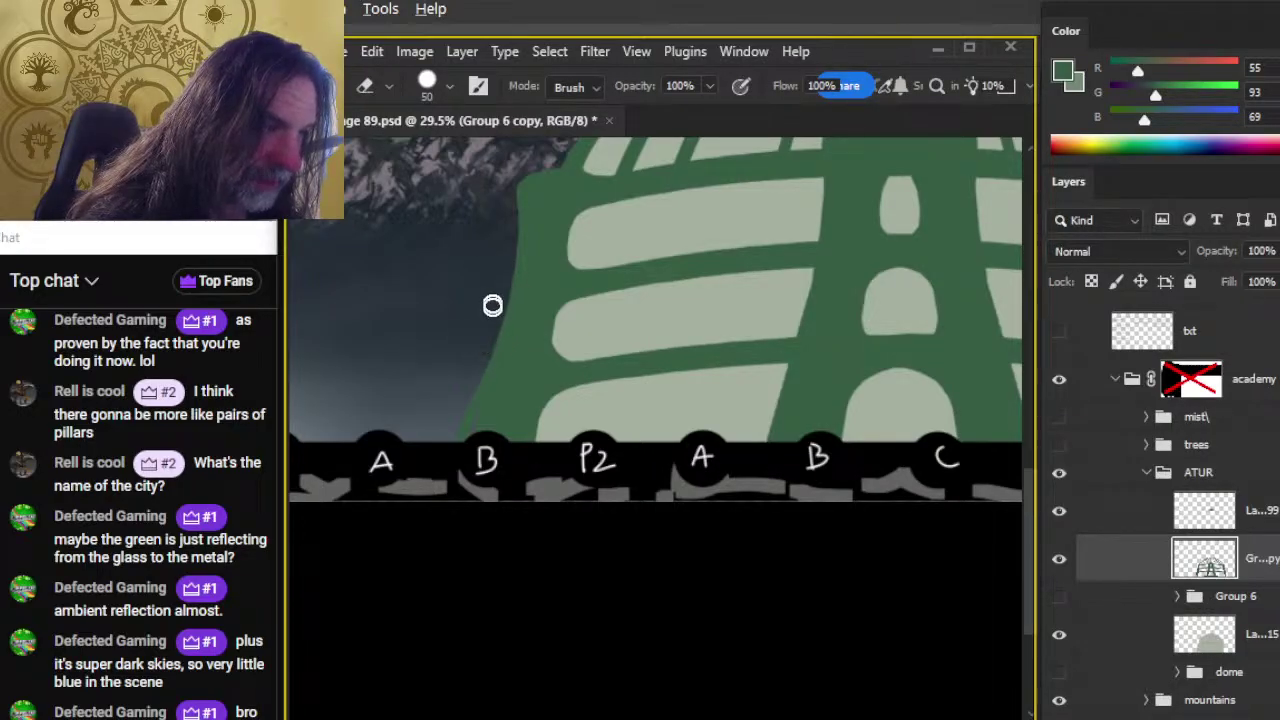
key("b")
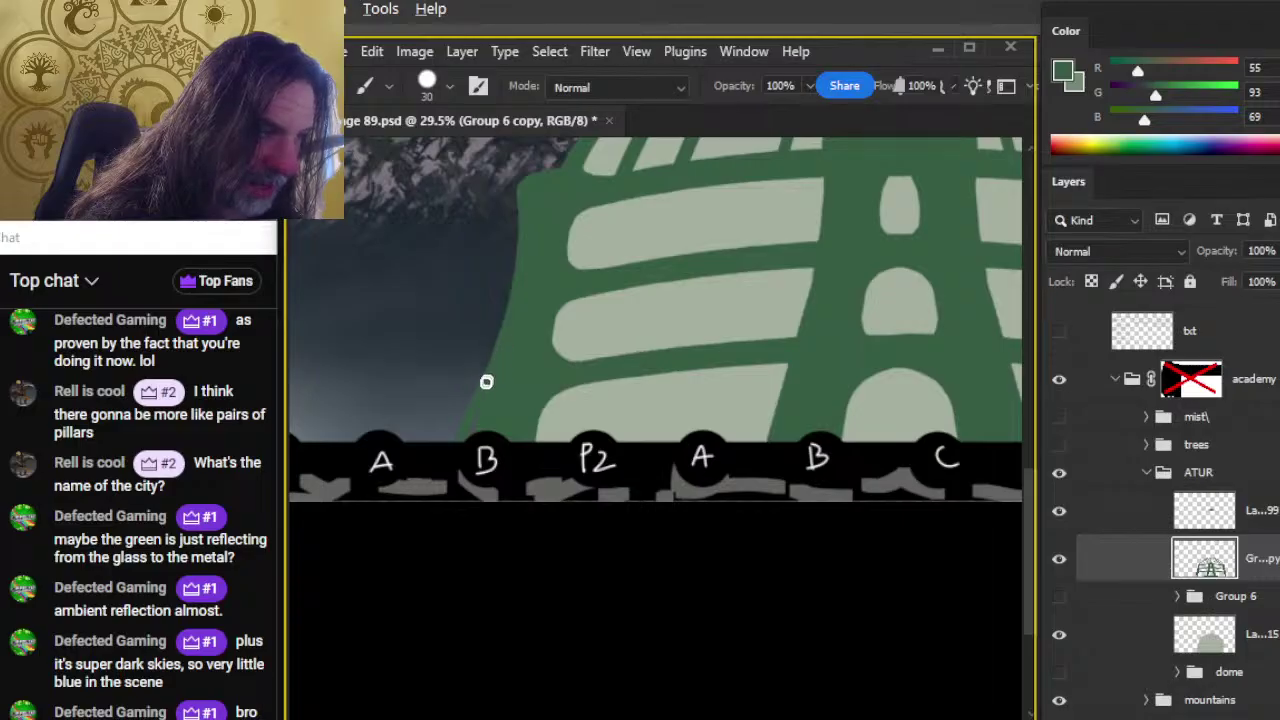
key("e")
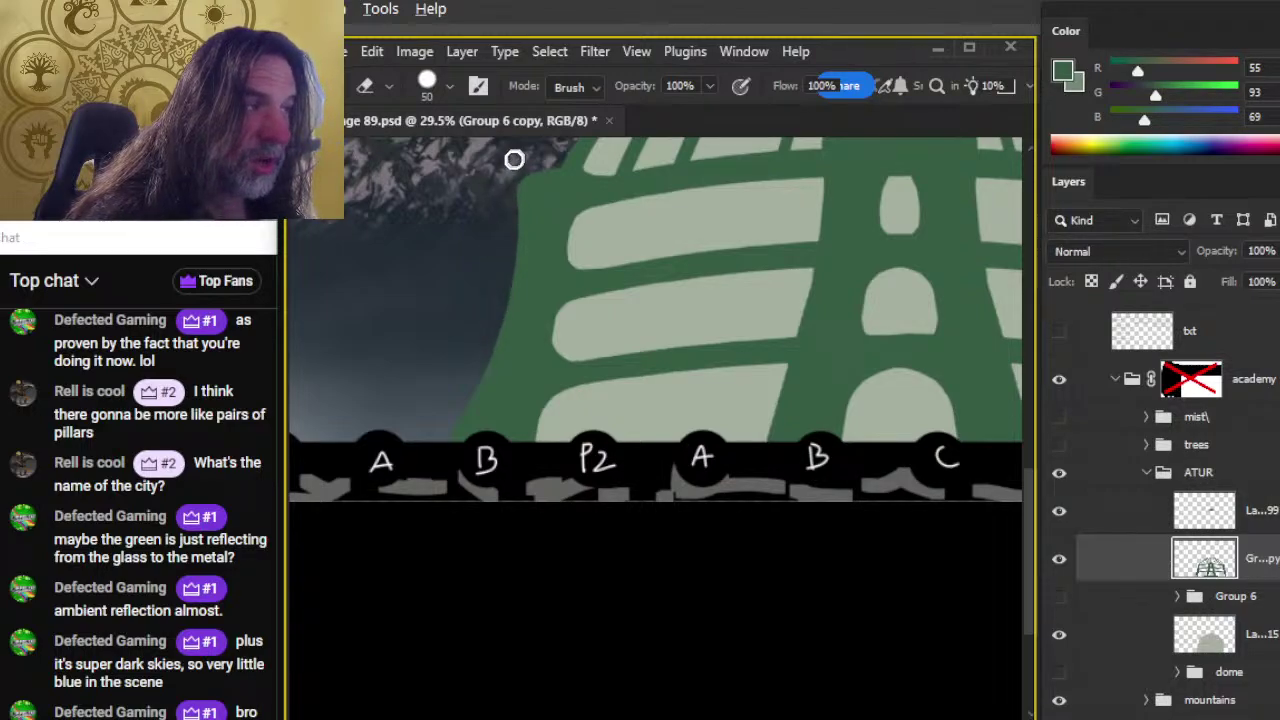
left_click_drag(585, 221, 517, 466)
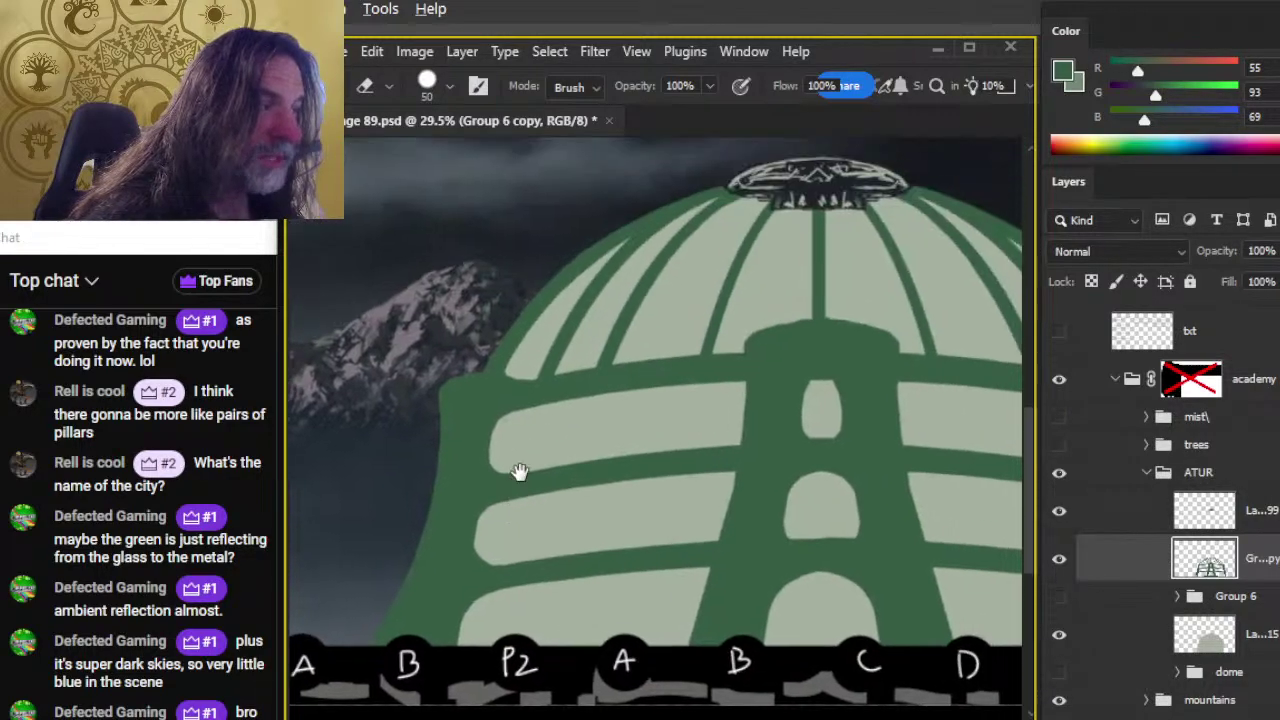
Step: Smooth the left shoulder where the dome meets the outer pillar and the adjacent pane corner with a size 30 brush and size 50 eraser
key("z")
left_click_drag(503, 414, 543, 429)
key("b")
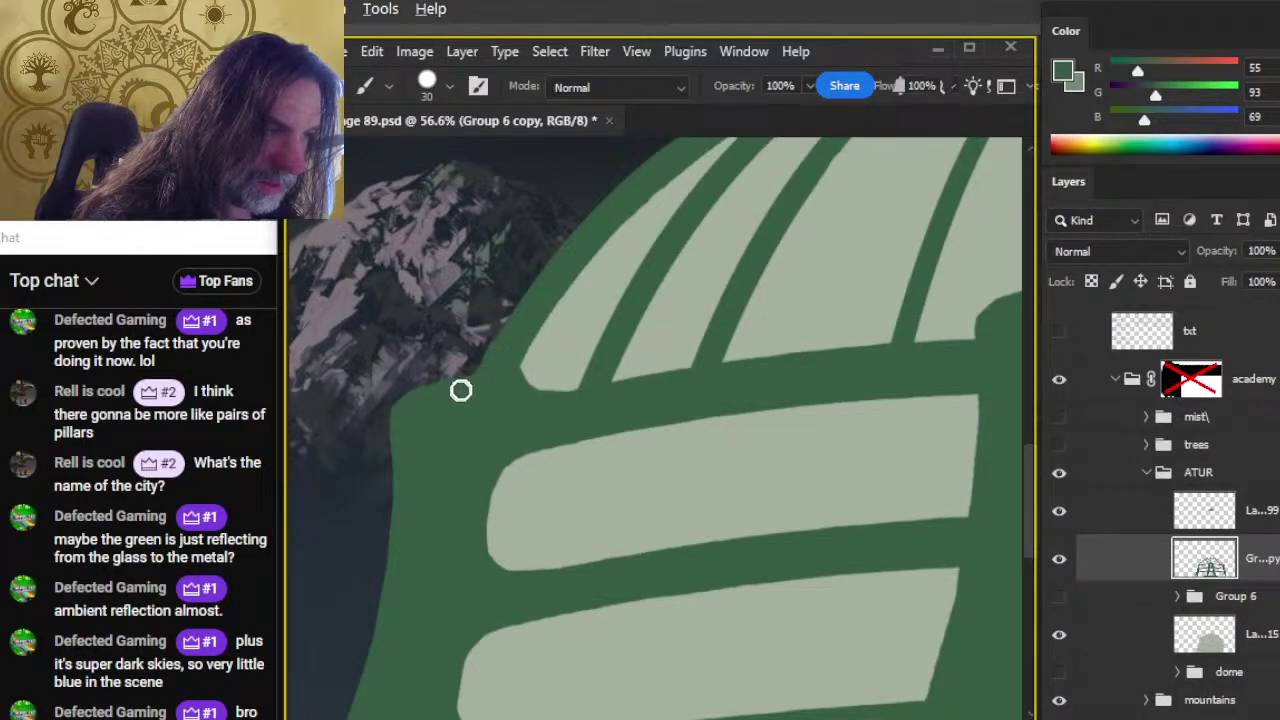
key("e")
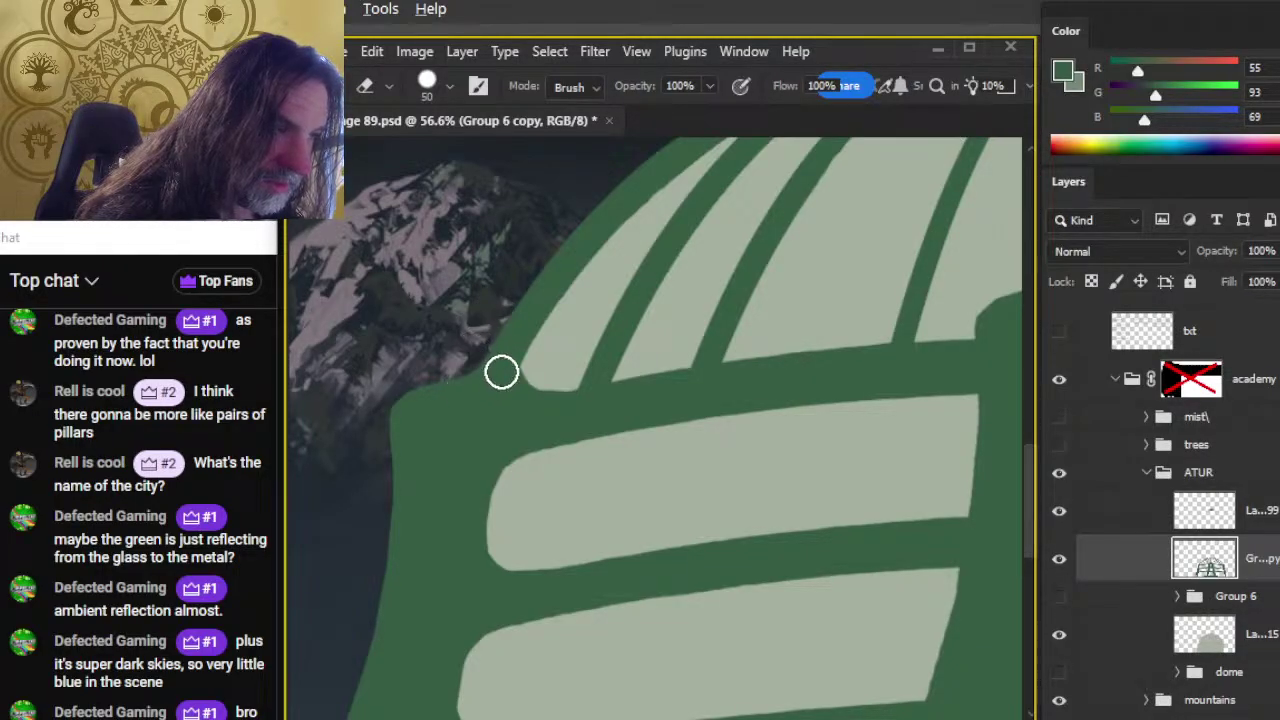
key("b")
key("e")
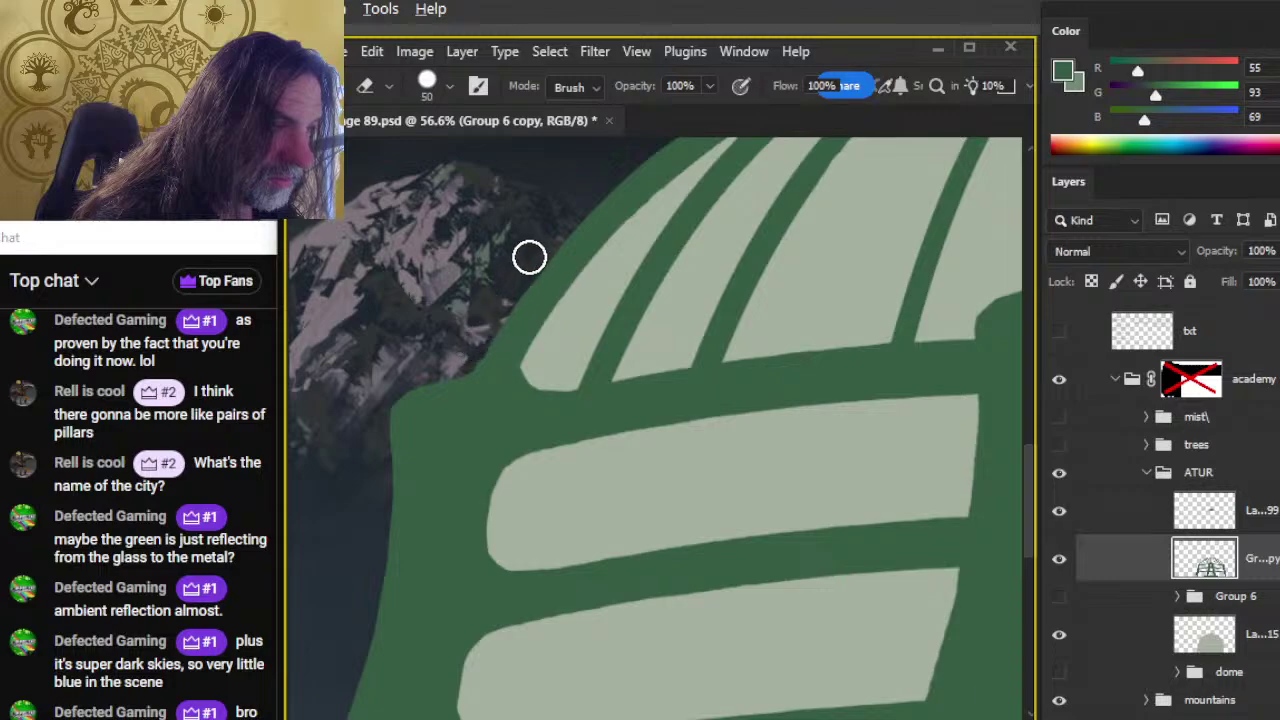
key("b")
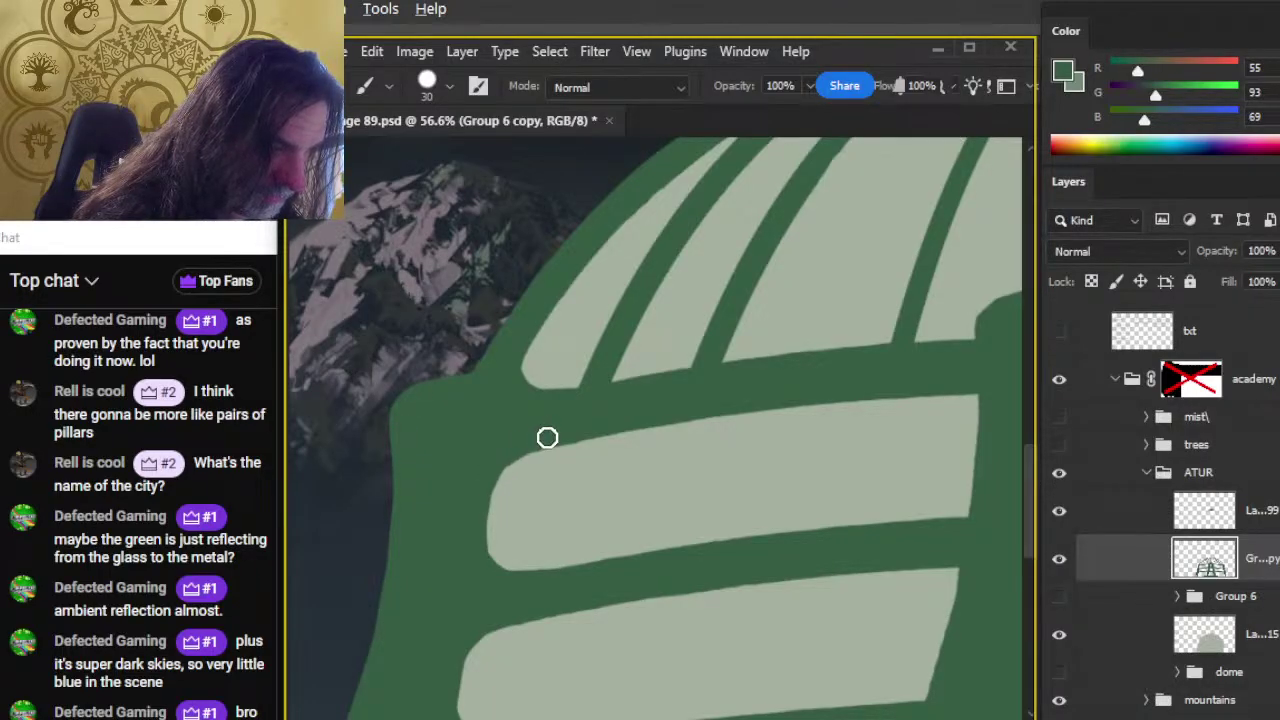
key("e")
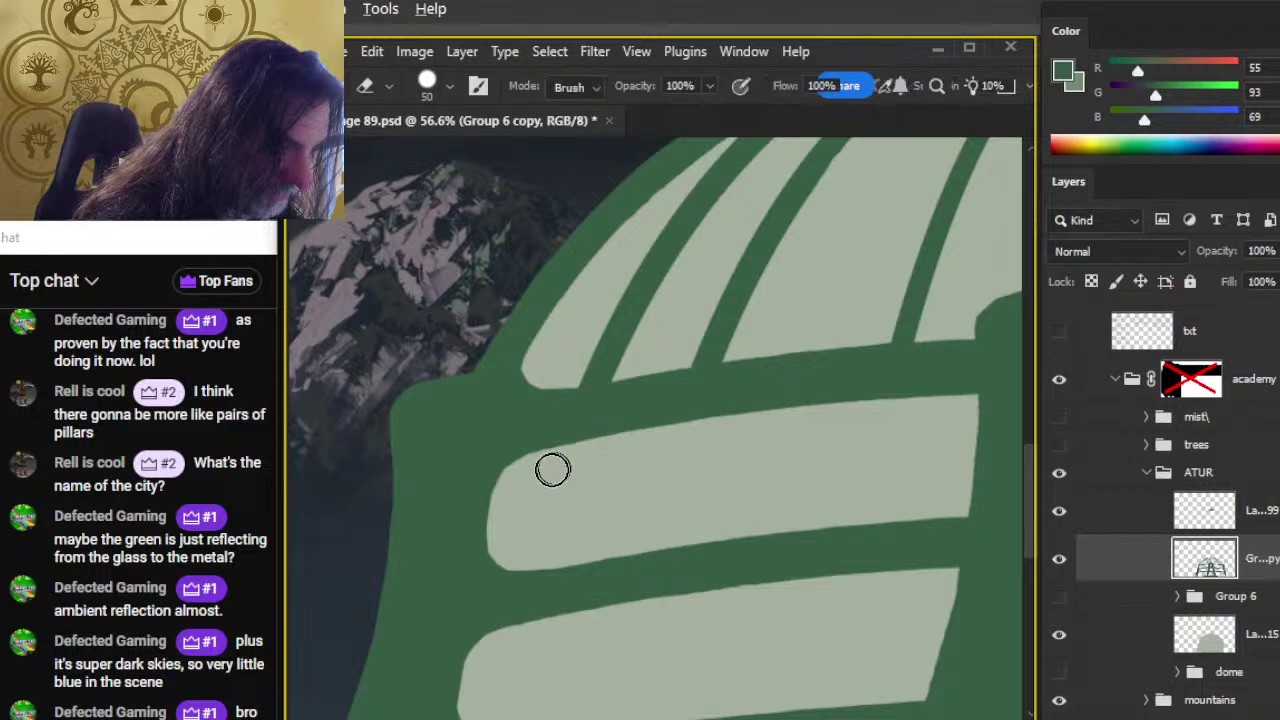
Step: Clean up the rounded outer ends of the pale window bands beside the left pillar with the size 50 eraser and size 30 brush
scroll(578, 474, "down", 3)
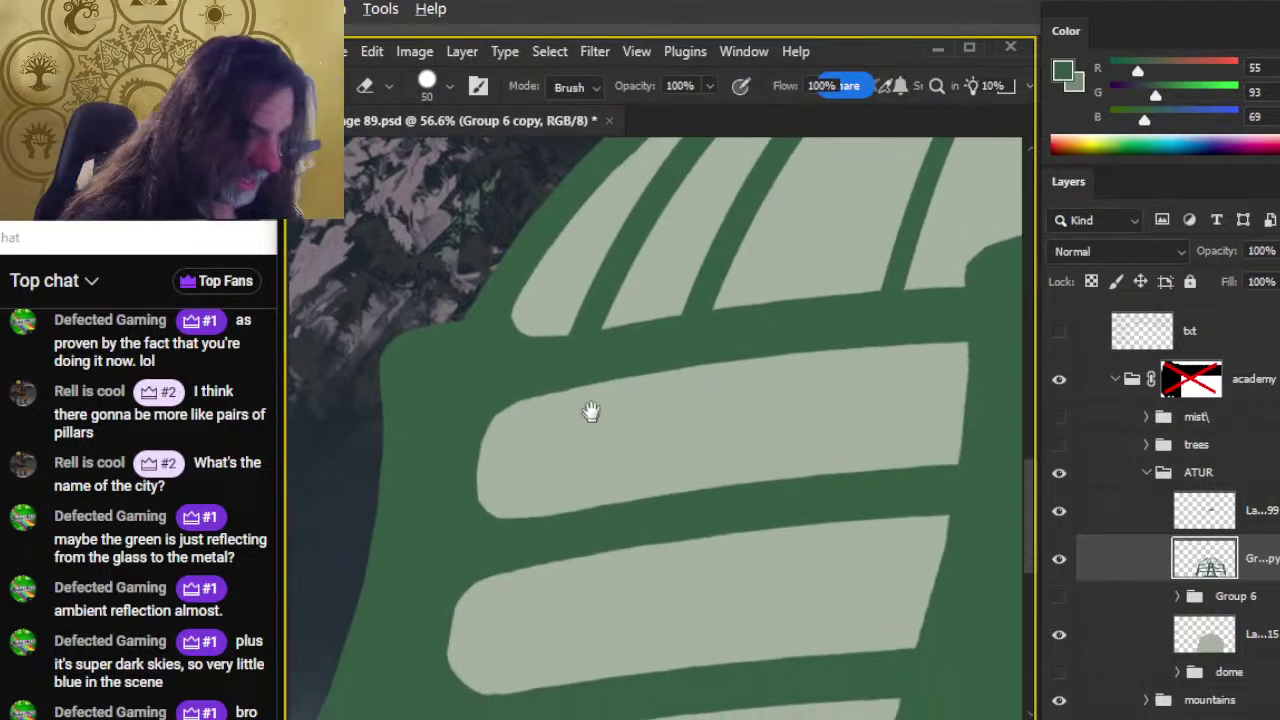
key("b")
key("e")
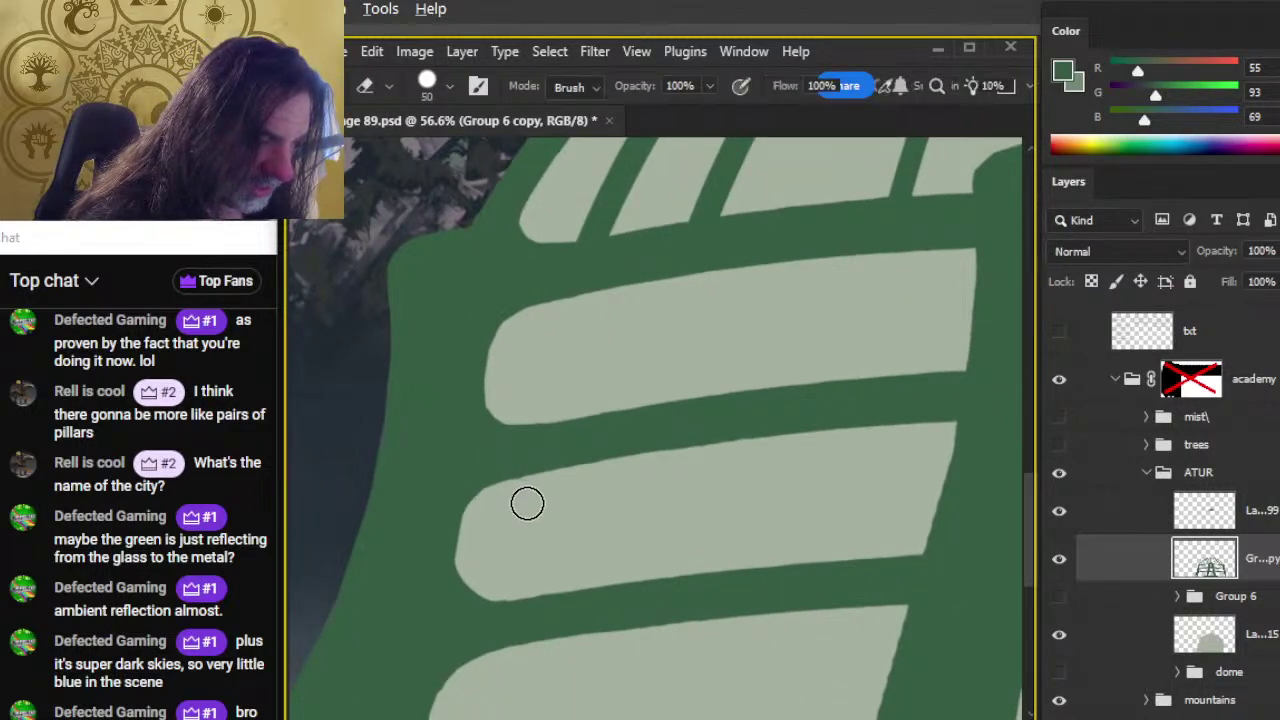
key("b")
key("e")
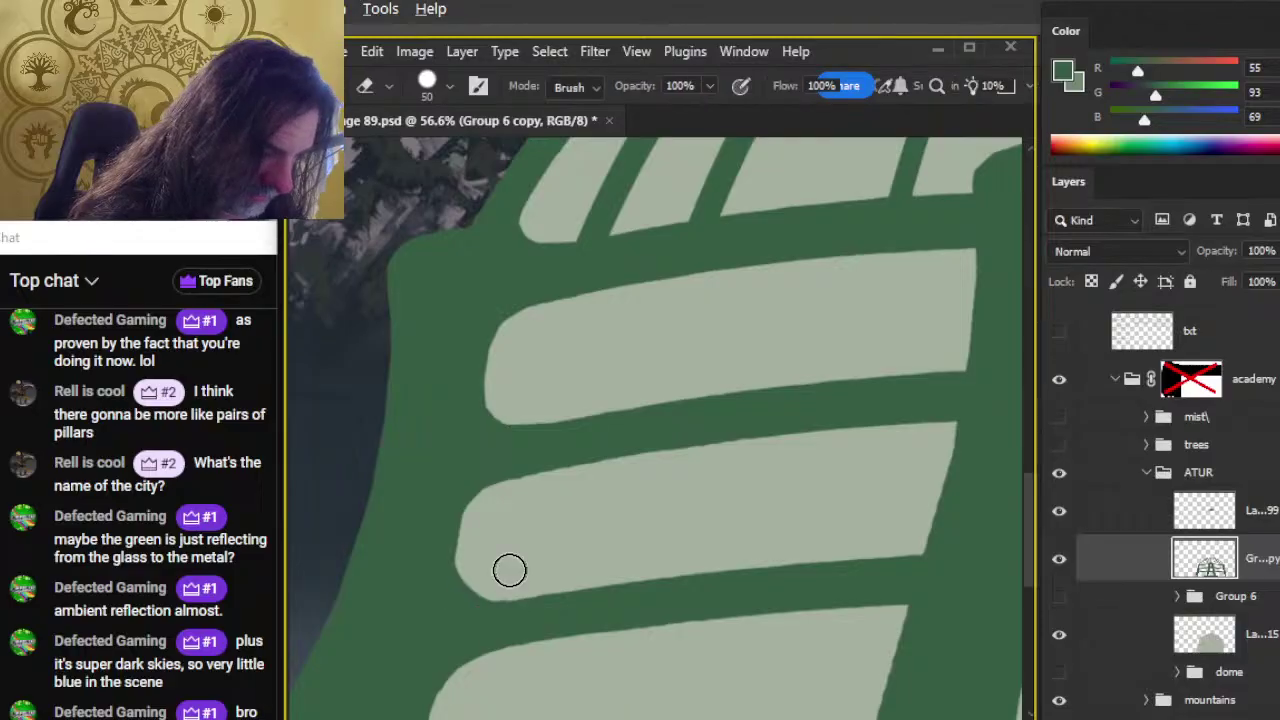
key("b")
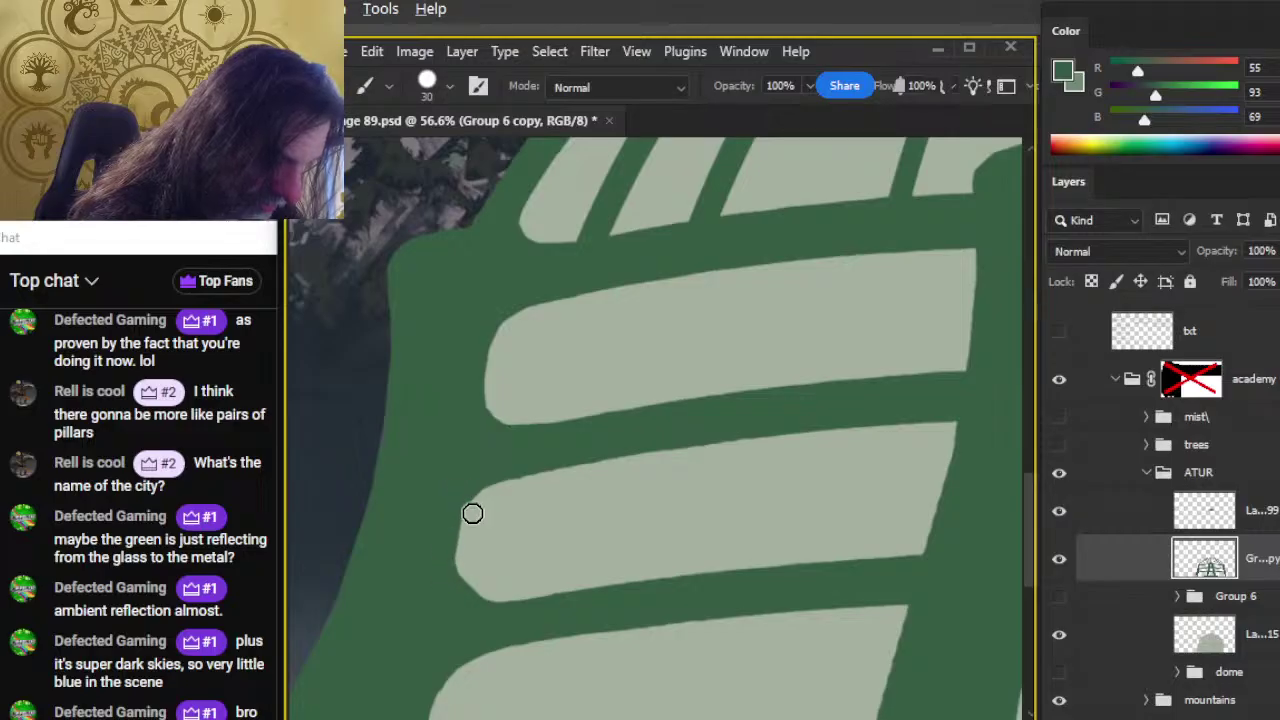
Step: Smooth the central tower's curved top with the size 30 brush and round the top of its narrow upper window with the eraser
key("z")
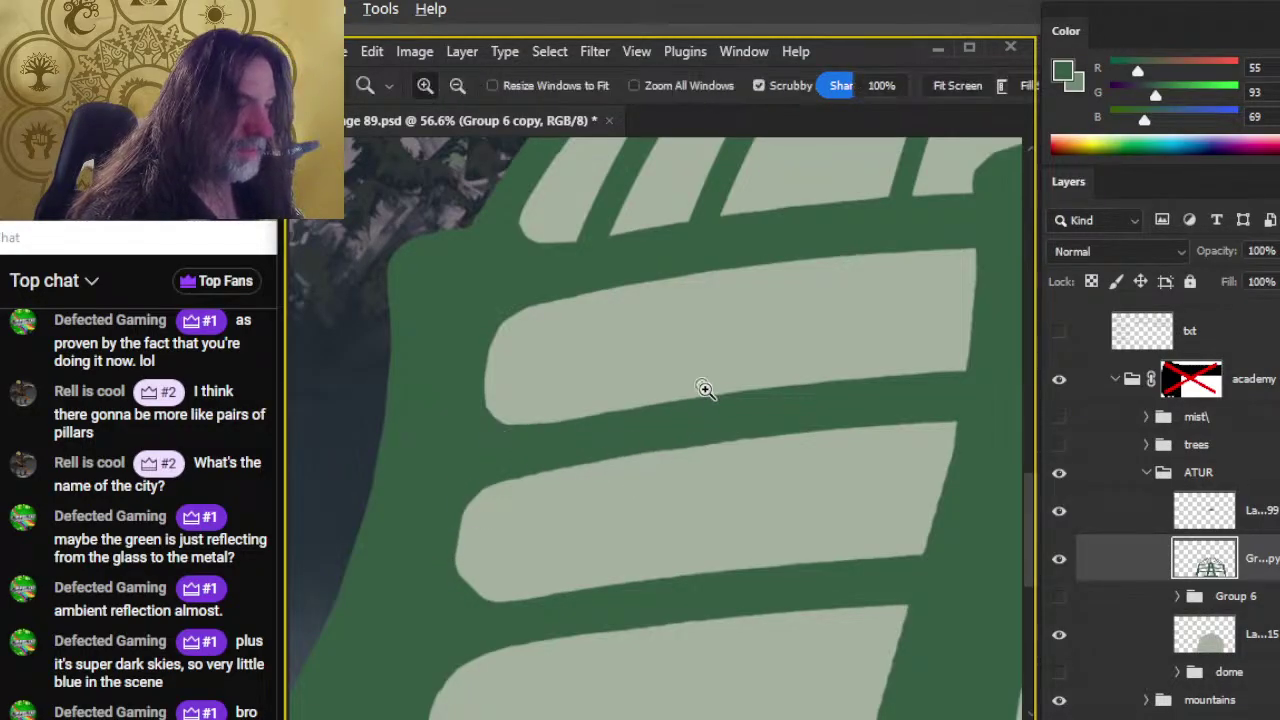
mouse_move(703, 391)
left_mouse_down()
mouse_move(663, 386)
mouse_move(626, 406)
left_mouse_up()
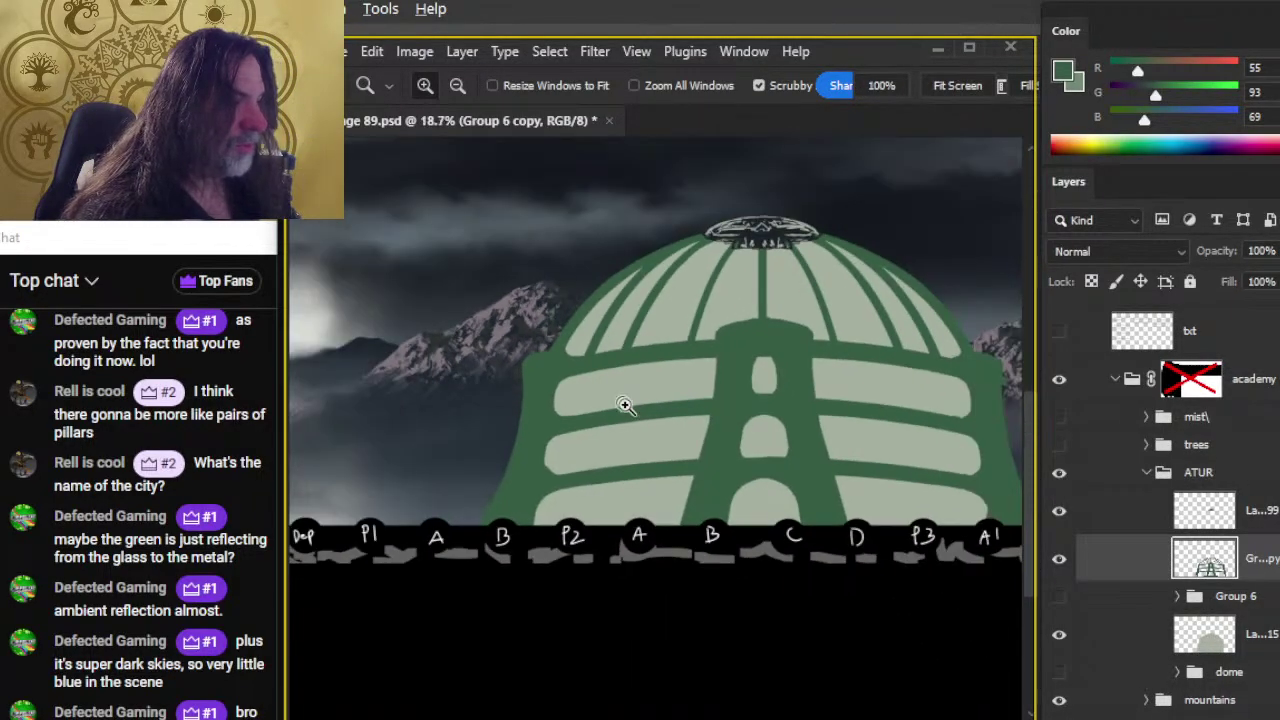
left_click_drag(688, 270, 719, 336)
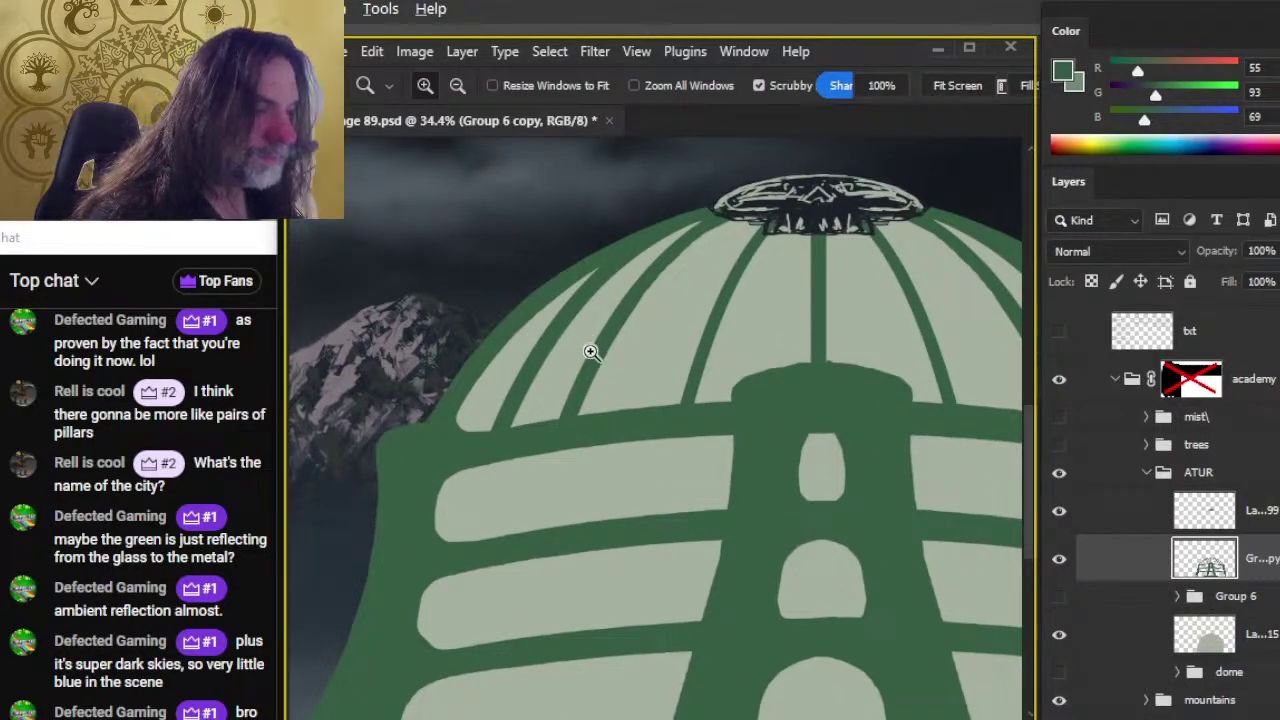
left_click_drag(609, 471, 610, 379)
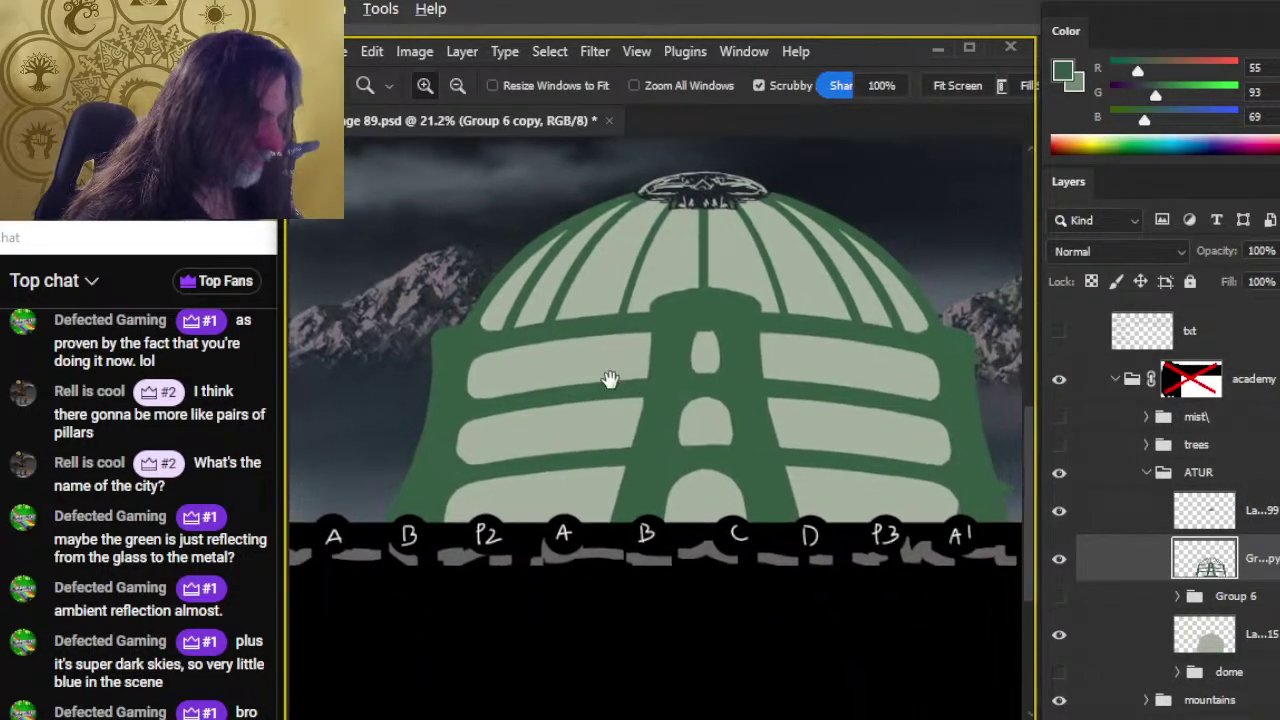
left_click_drag(680, 323, 751, 337)
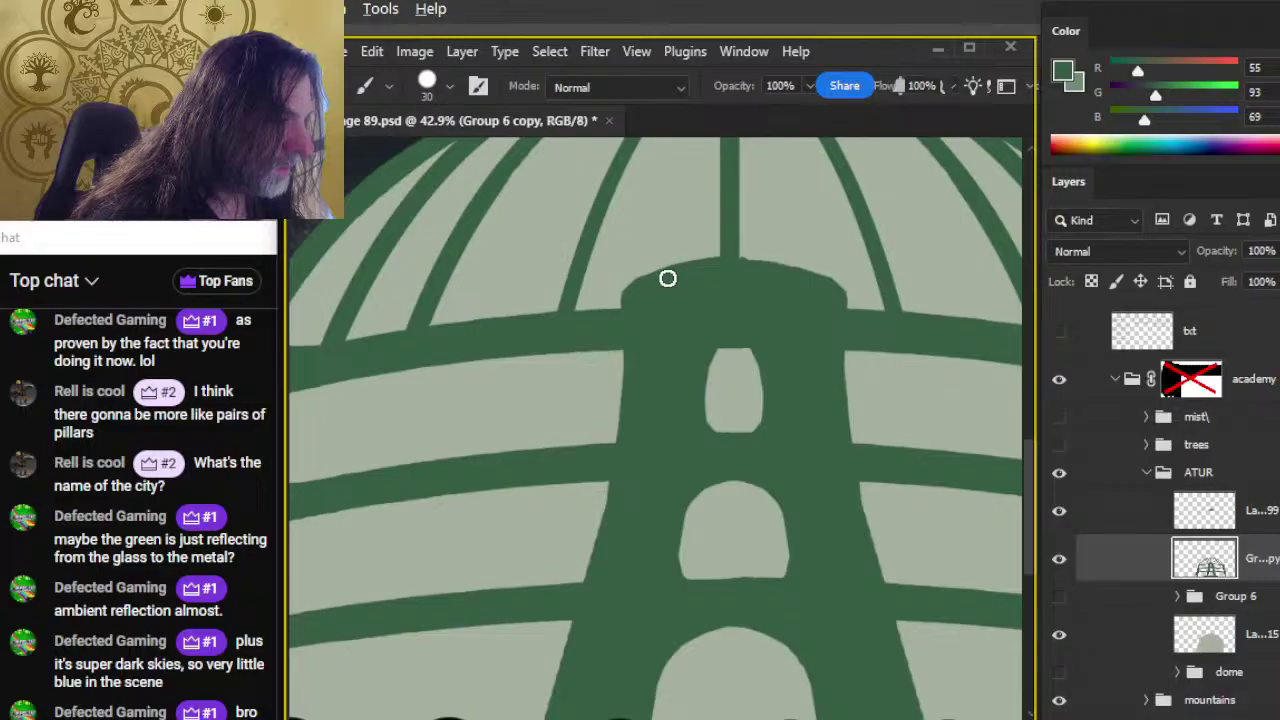
left_click_drag(627, 296, 658, 278)
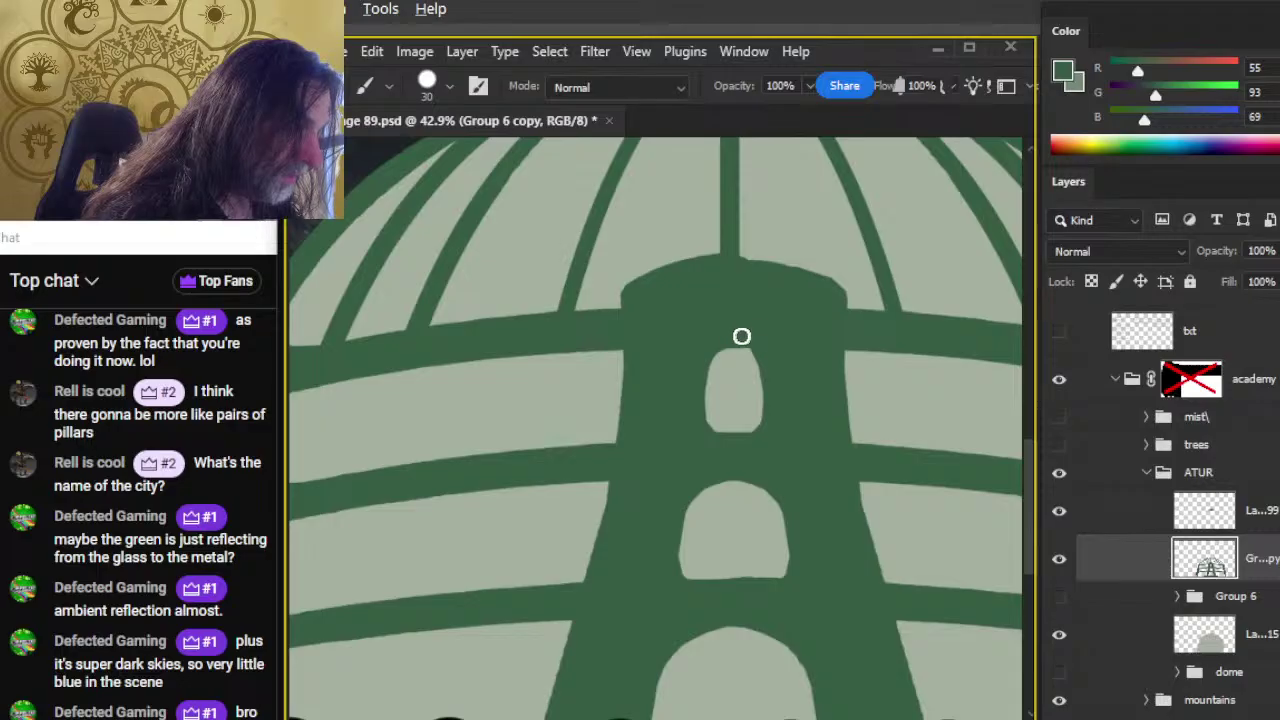
key("e")
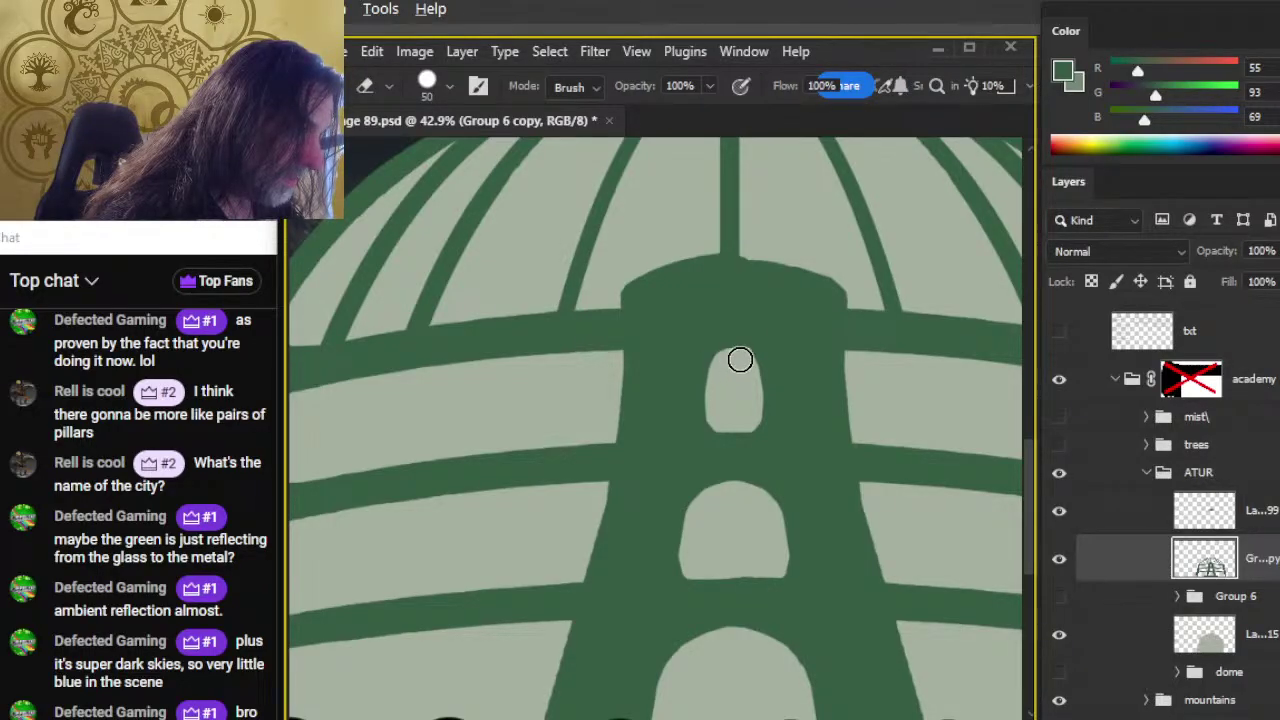
key("b")
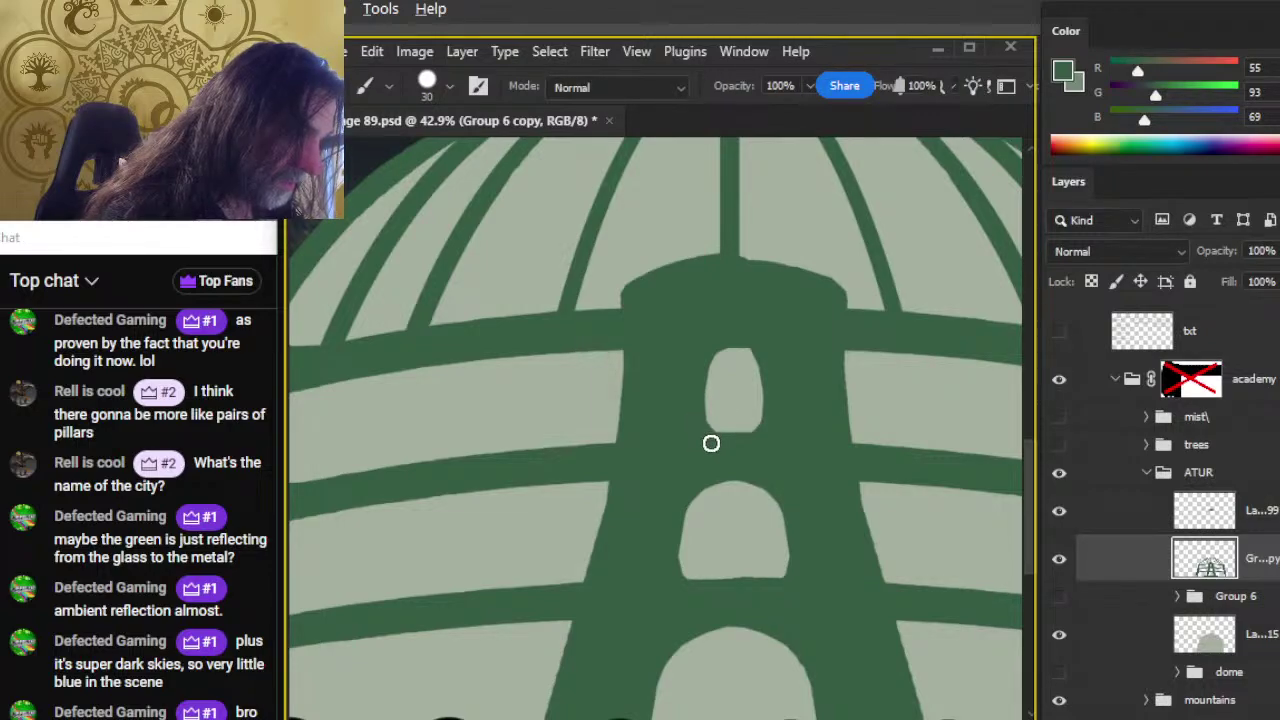
Step: Add two small protruding ledges to the left outer pillar's edge, level with the crossbars, shaping them with the size 30 brush and size 50 eraser
key("z")
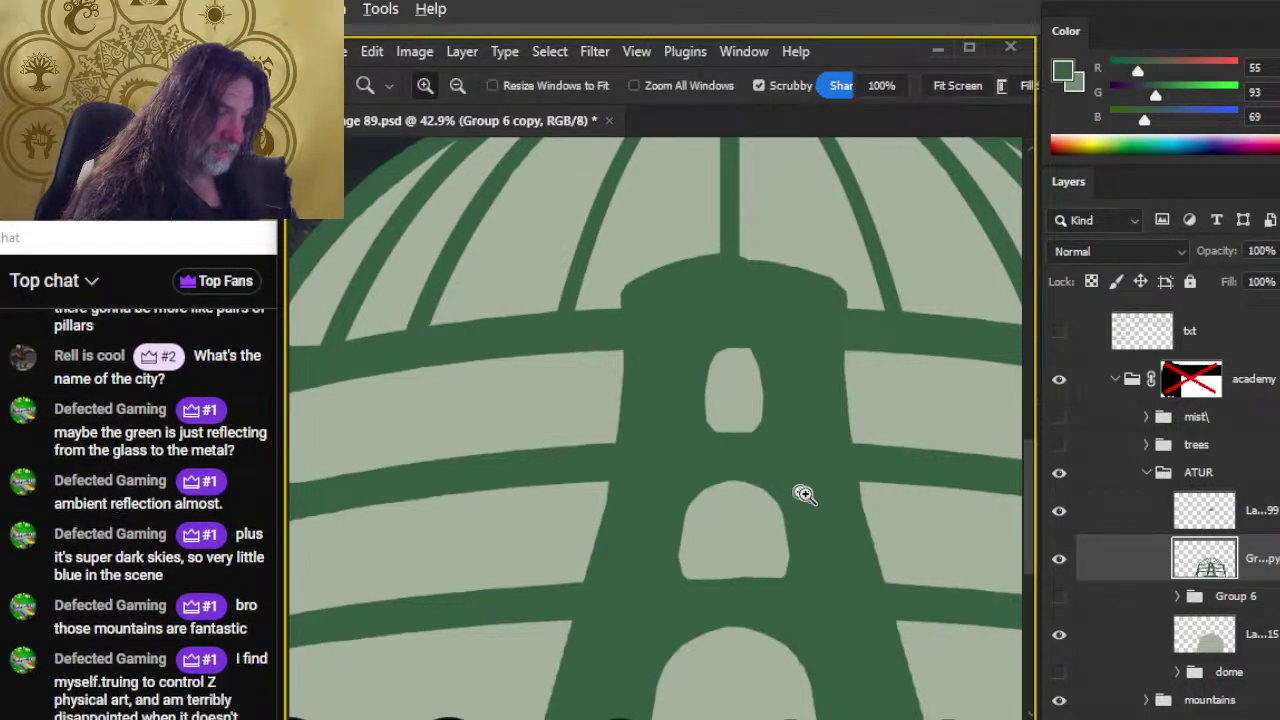
left_click(804, 494, "alt")
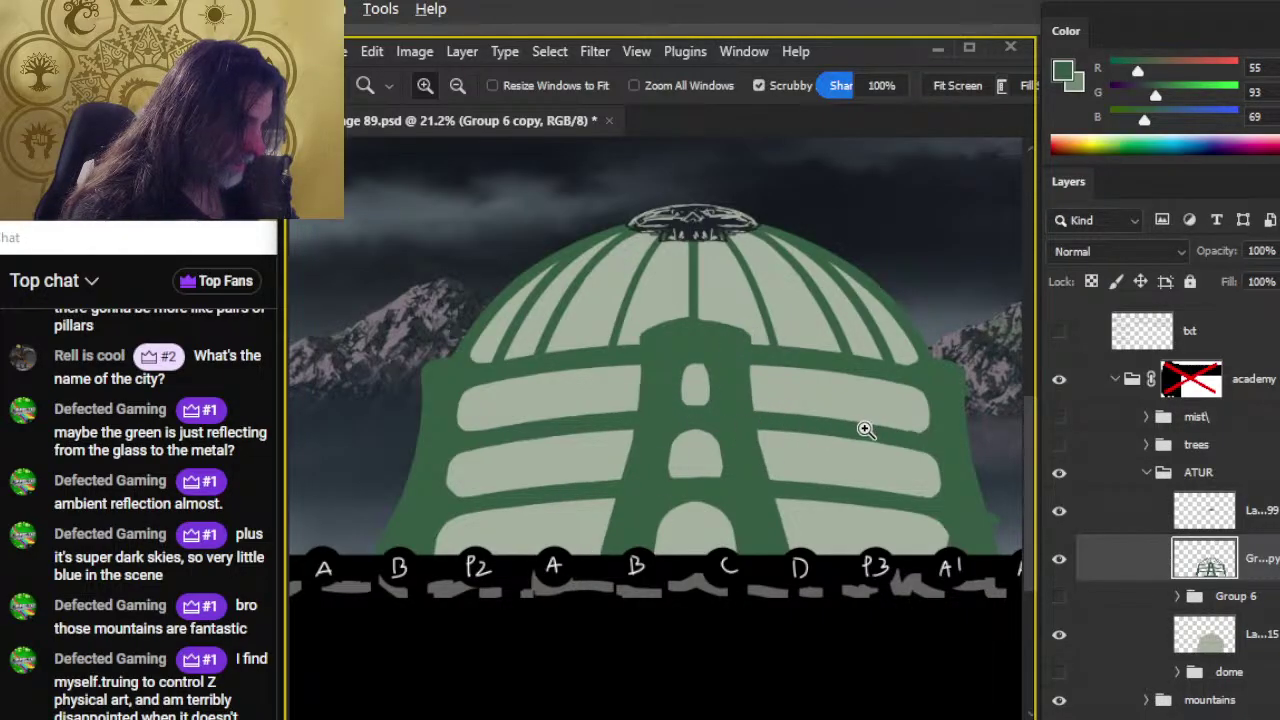
key("b")
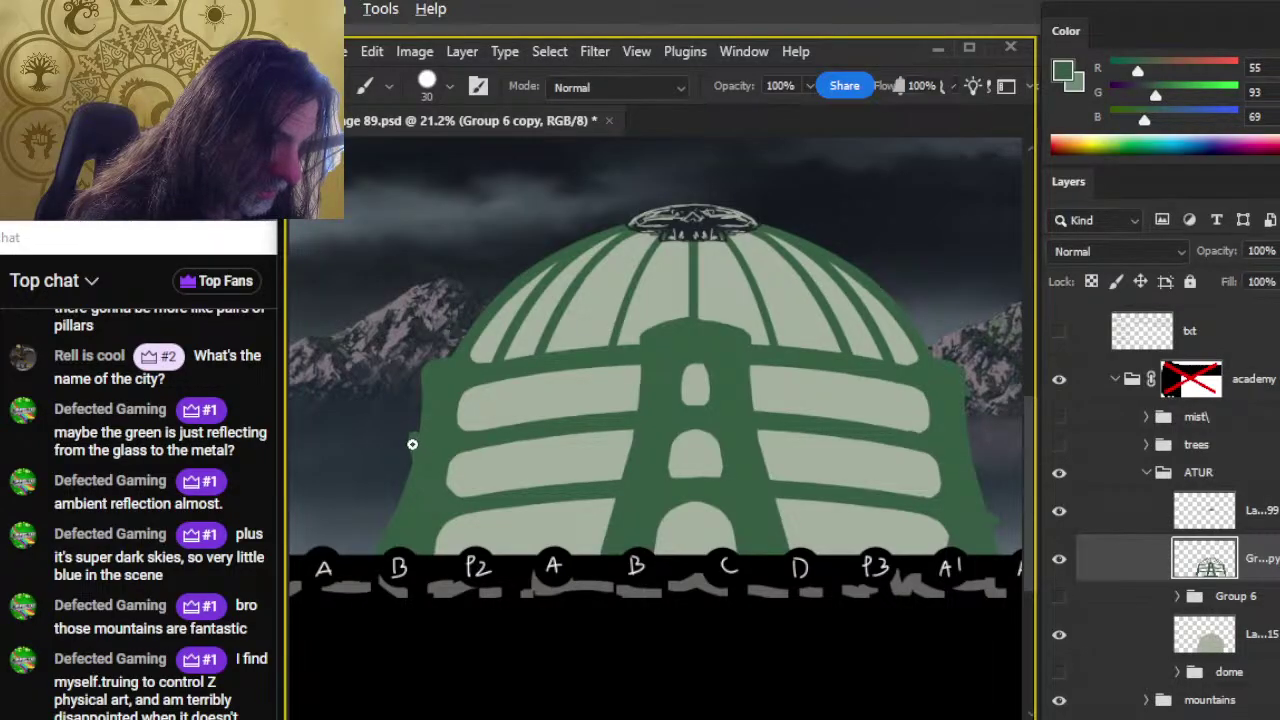
key("e")
key("b")
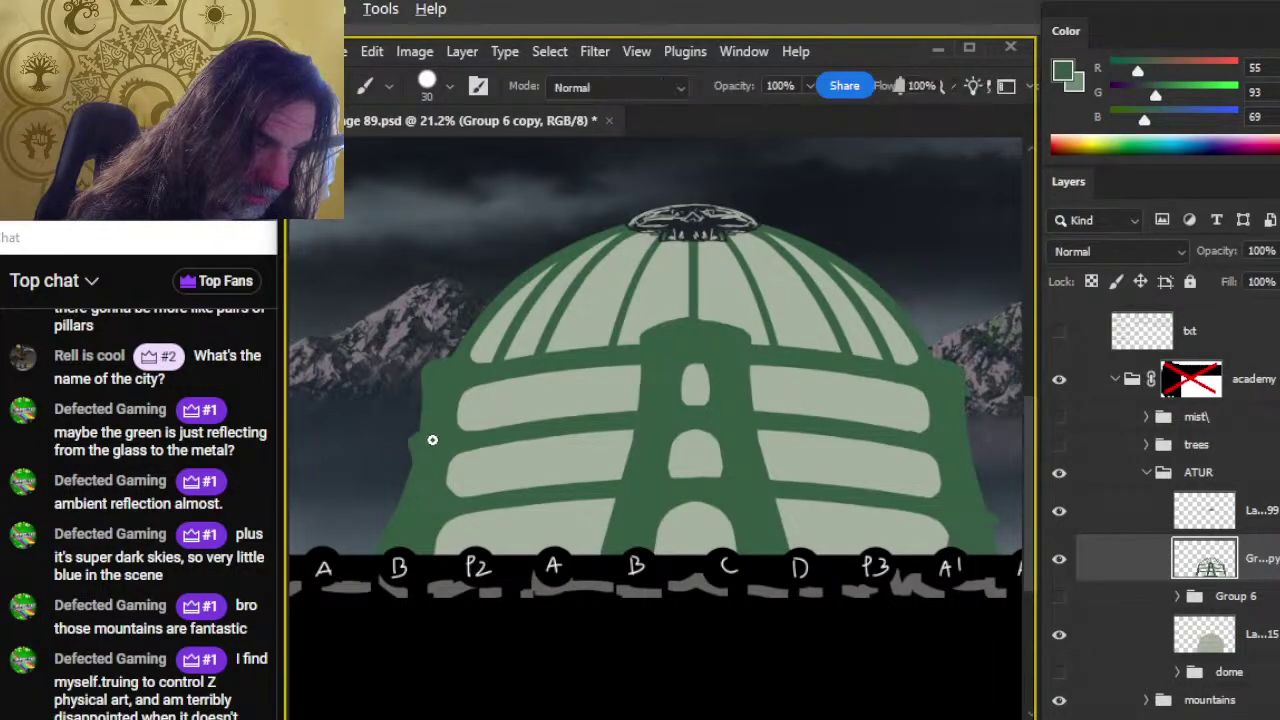
key("e")
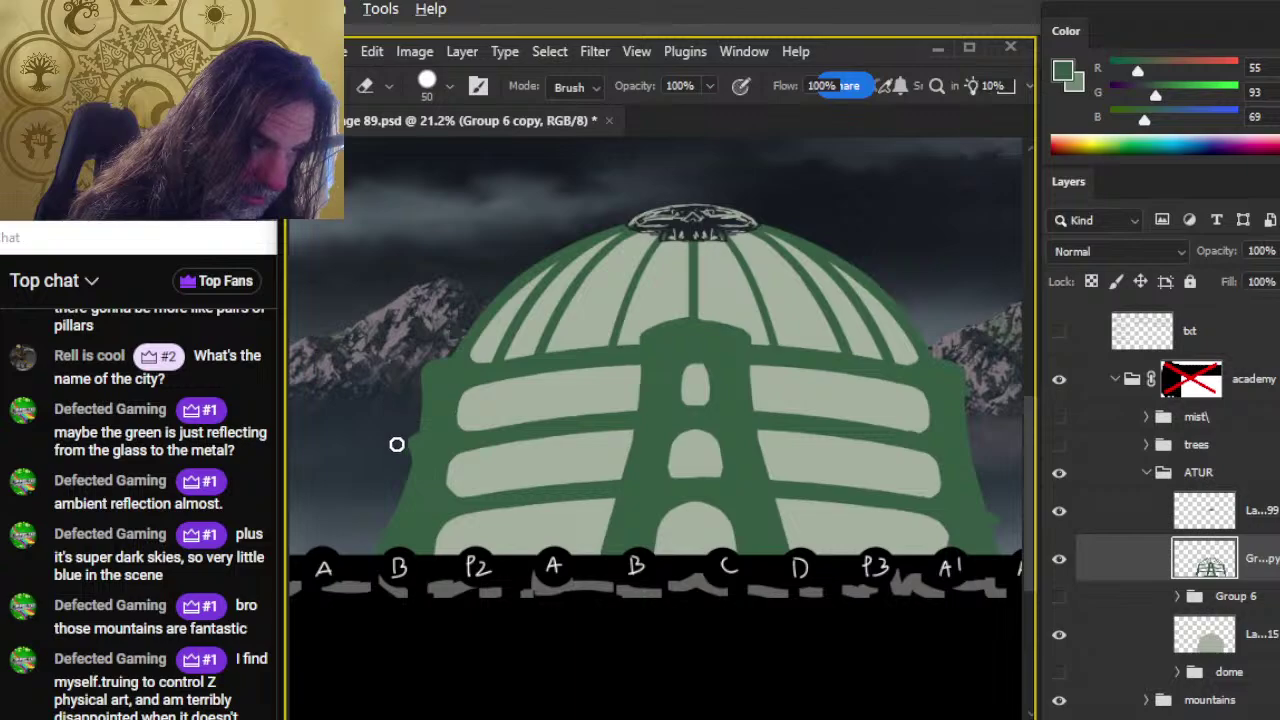
key("b")
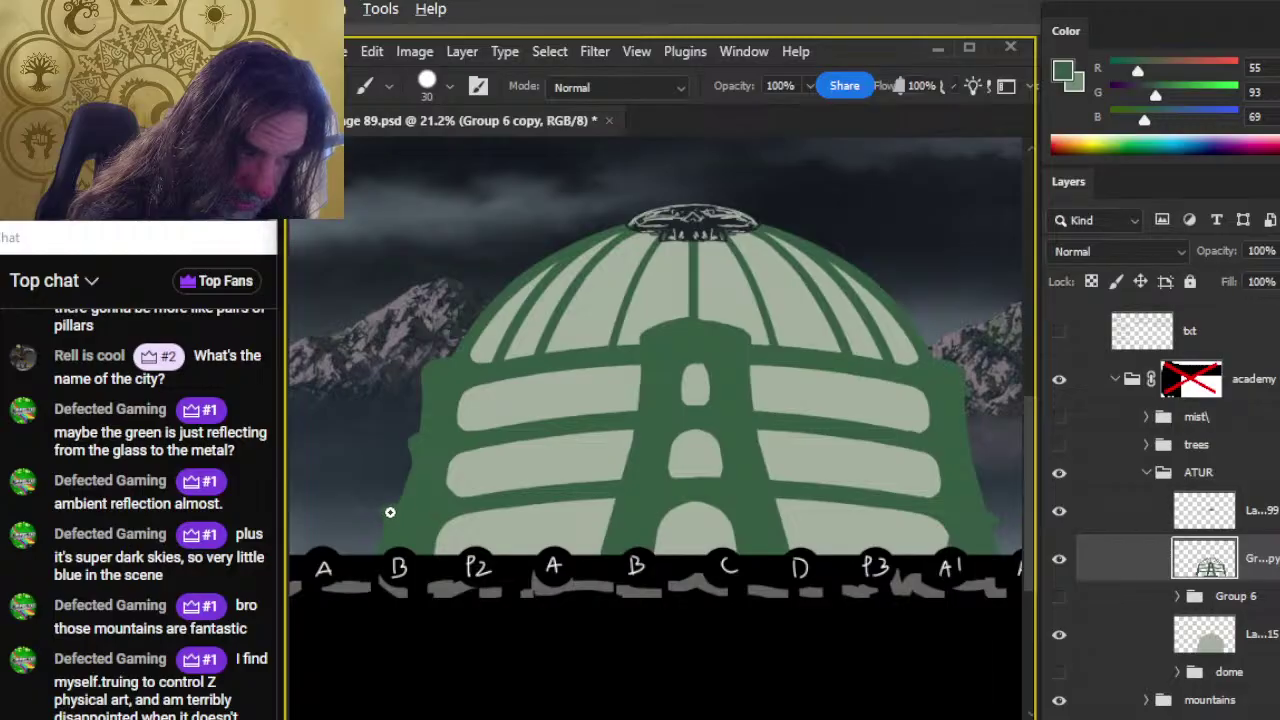
key("e")
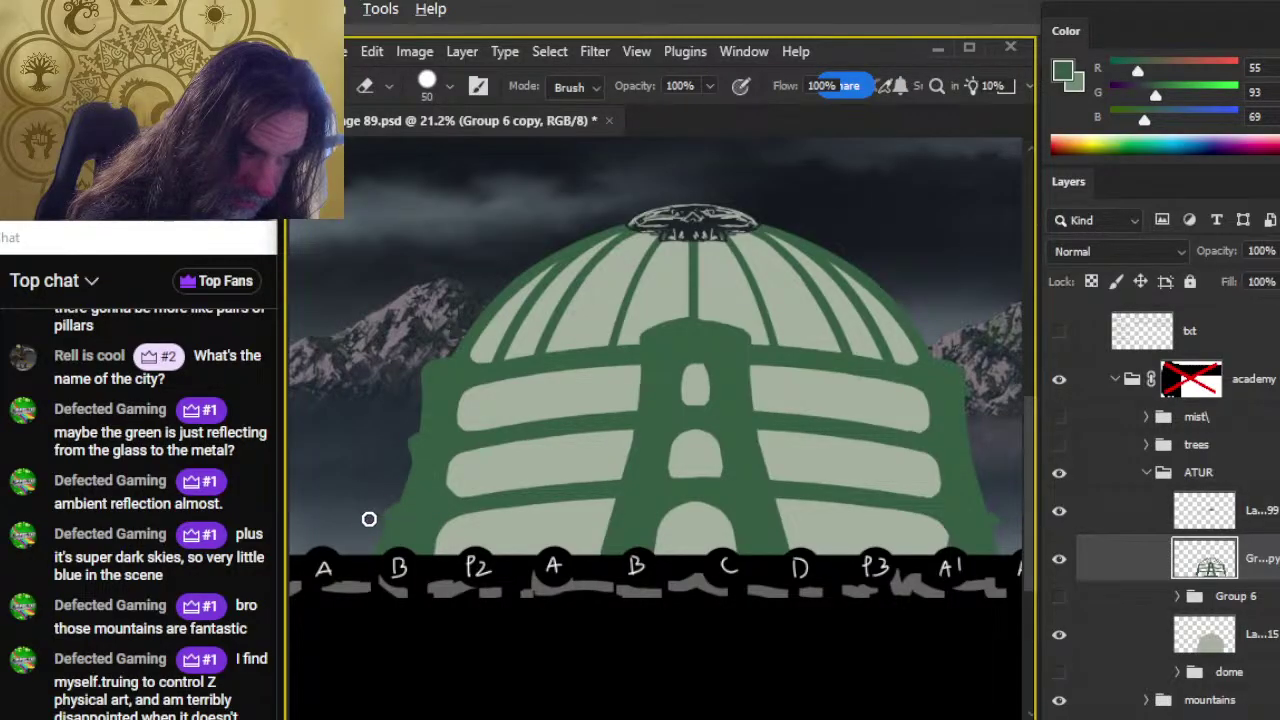
key("b")
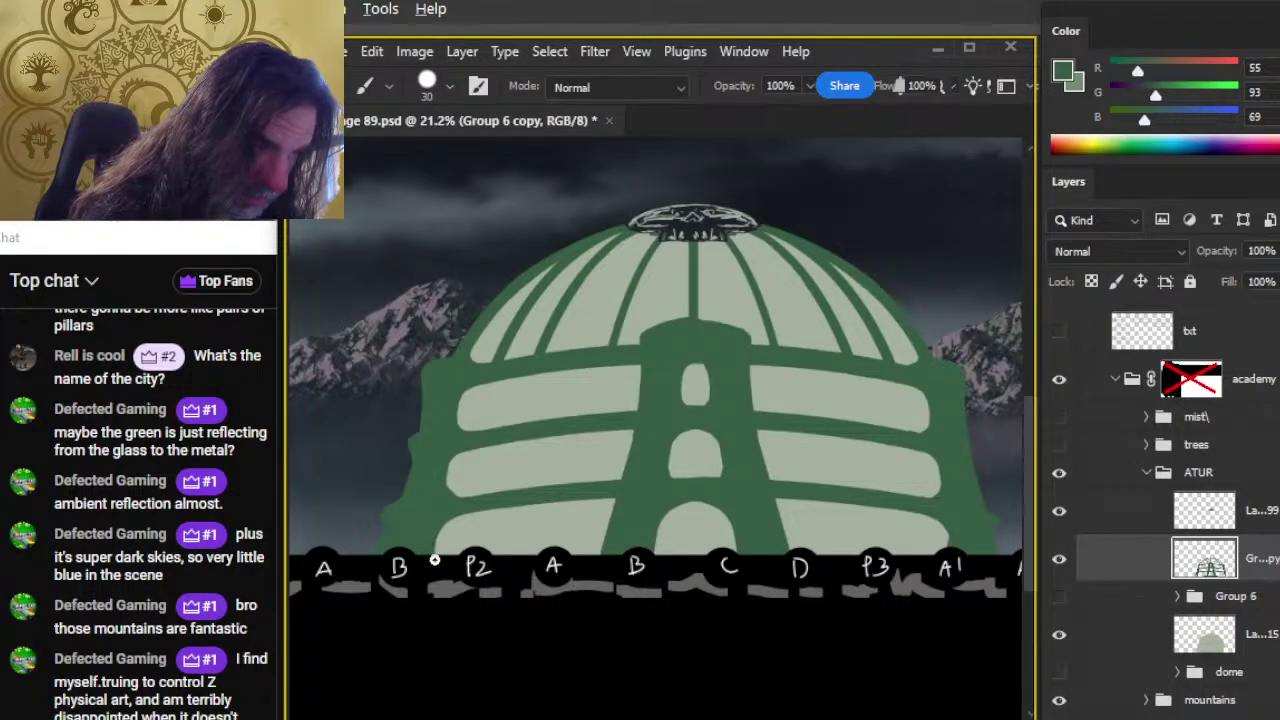
Step: Check the building's silhouette against the whole scene and hide the sketched dome cap layer
key("z")
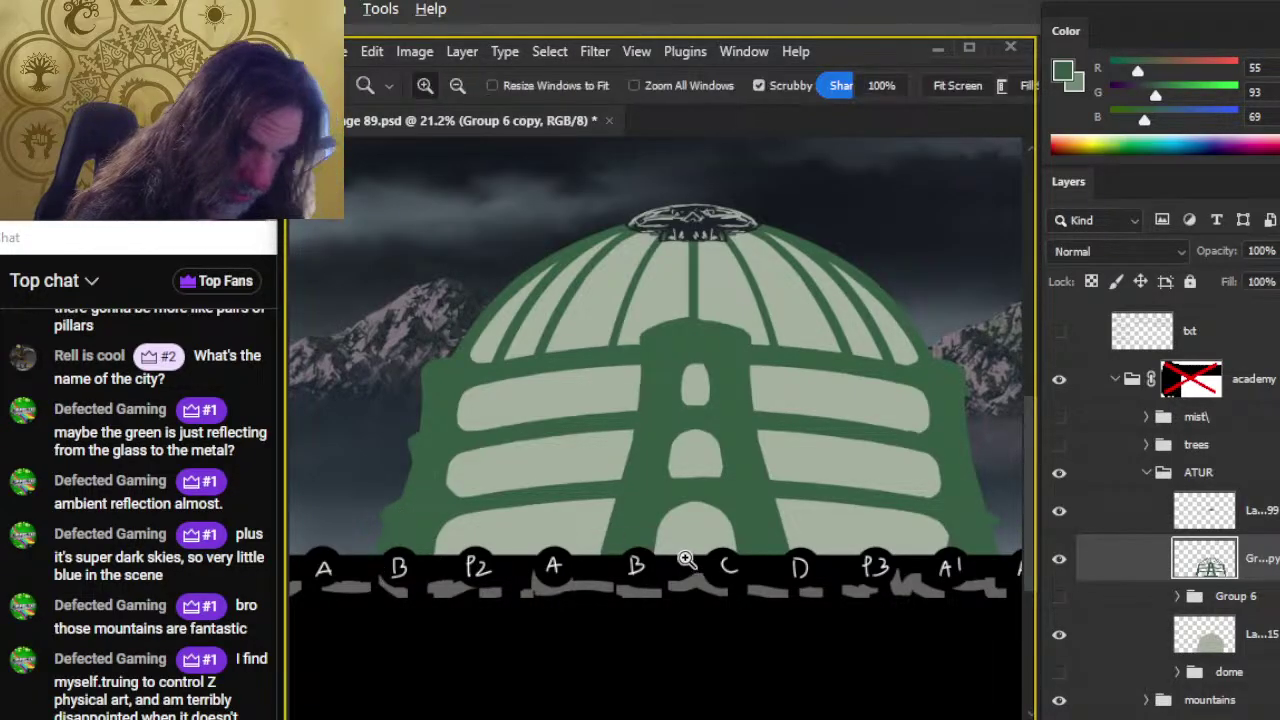
left_click_drag(675, 548, 617, 528)
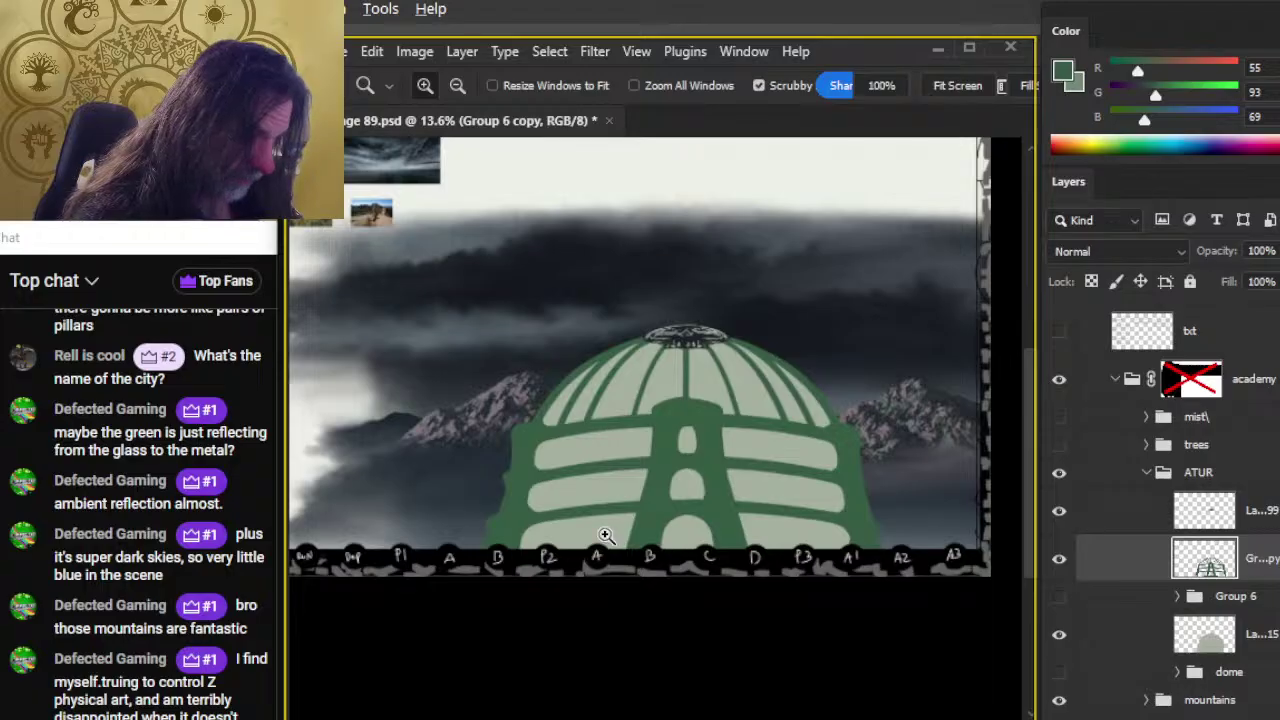
mouse_move(557, 473)
left_mouse_down()
mouse_move(637, 451)
mouse_move(677, 460)
mouse_move(686, 371)
left_mouse_up()
key("l")
key("z")
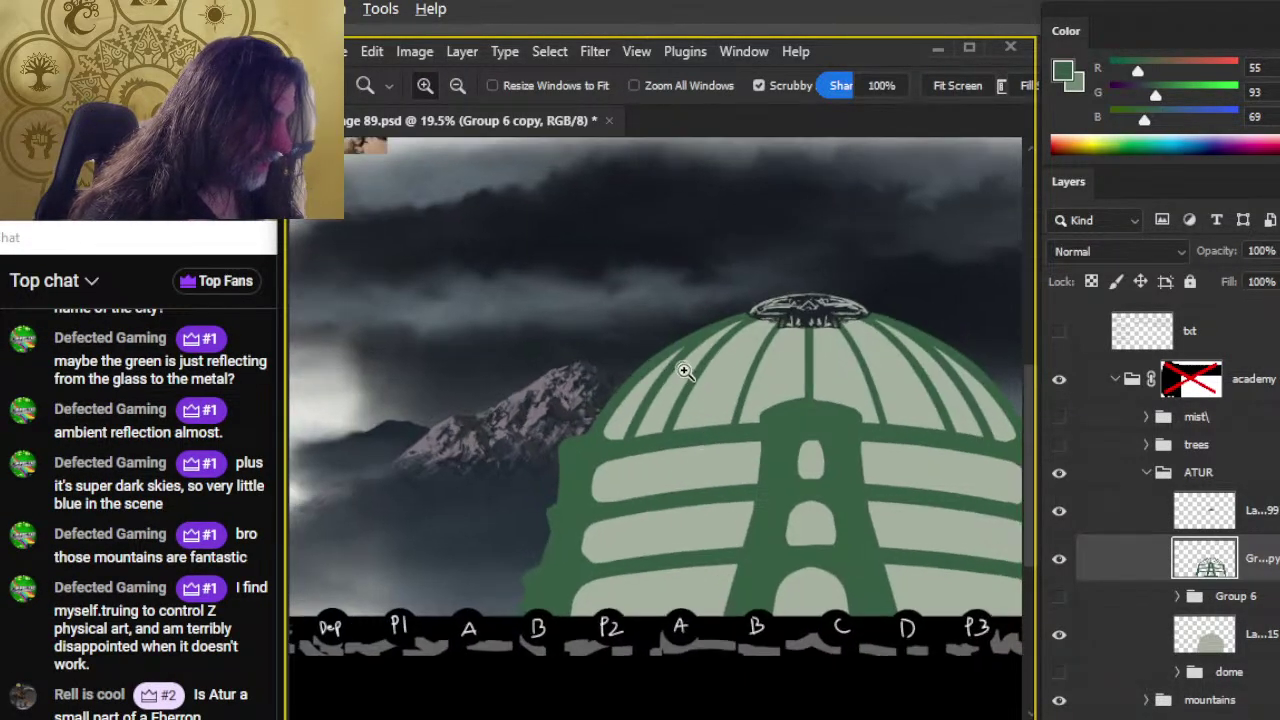
left_click(1059, 512)
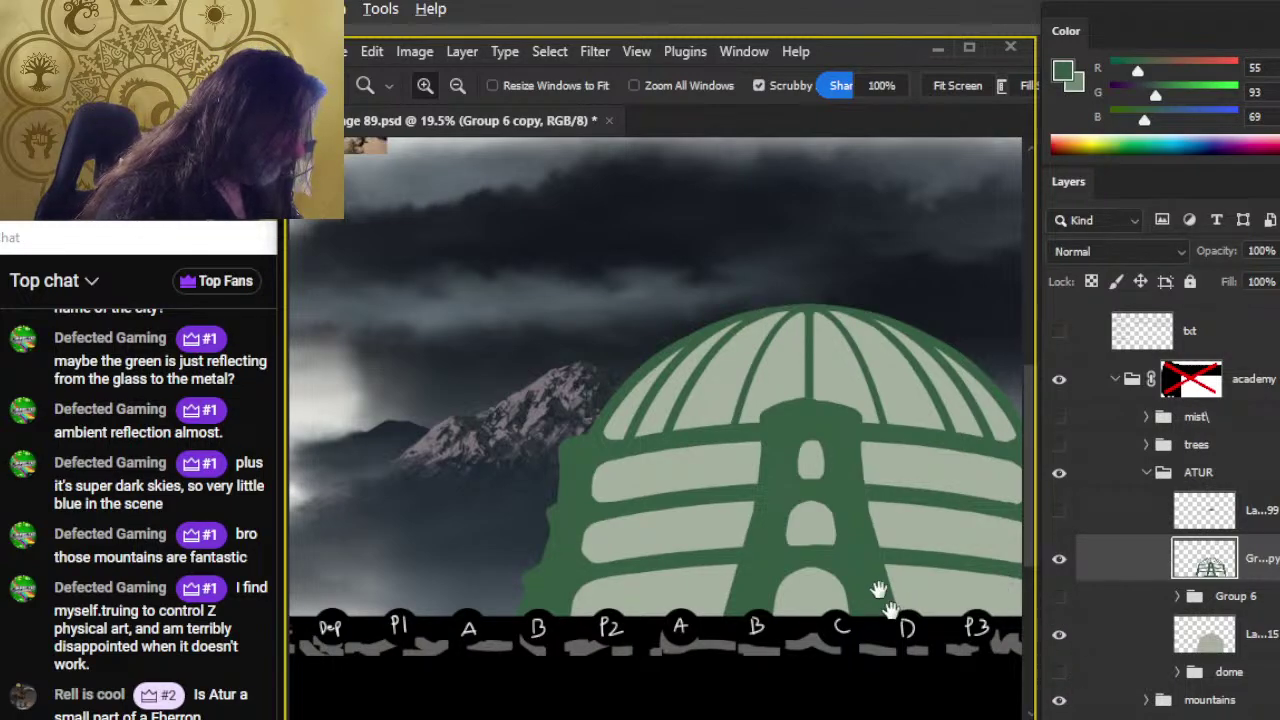
left_click_drag(880, 586, 754, 521)
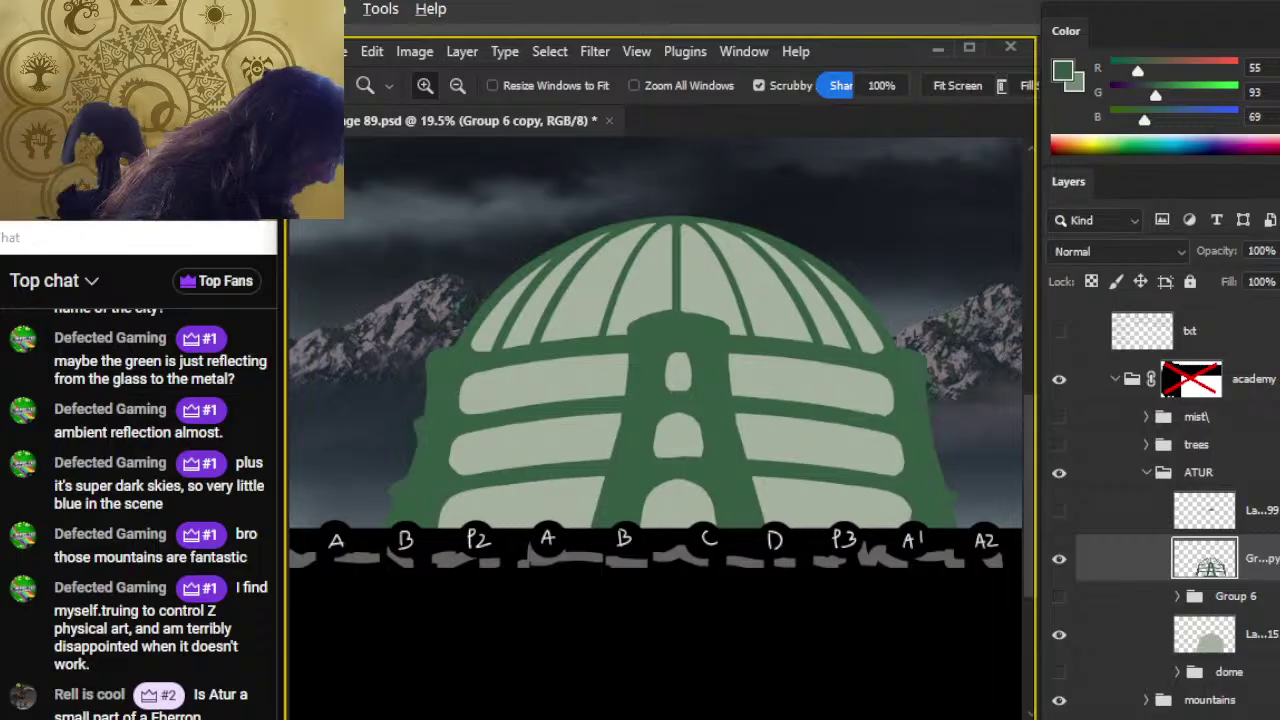
Step: Move the hidden dome folder to the top of the ATUR group and rename it "trash"
left_click_drag(1242, 678, 1222, 500)
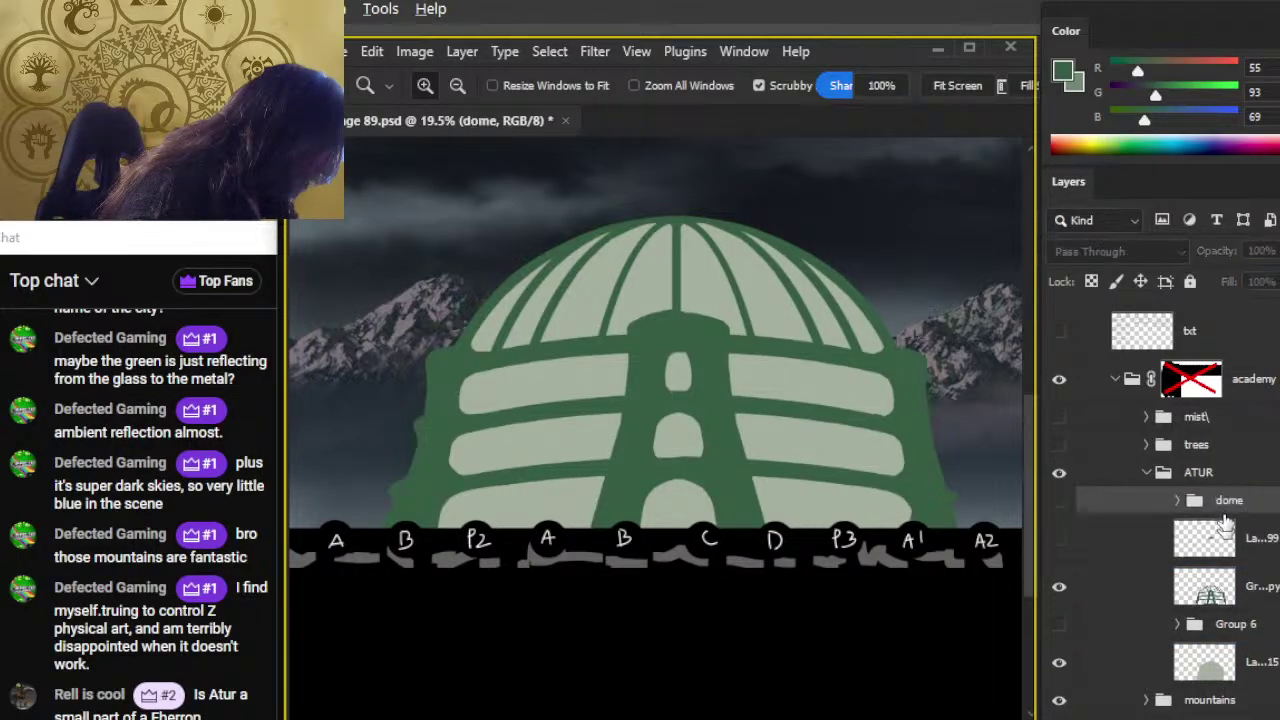
double_click(1230, 500)
type("tras")
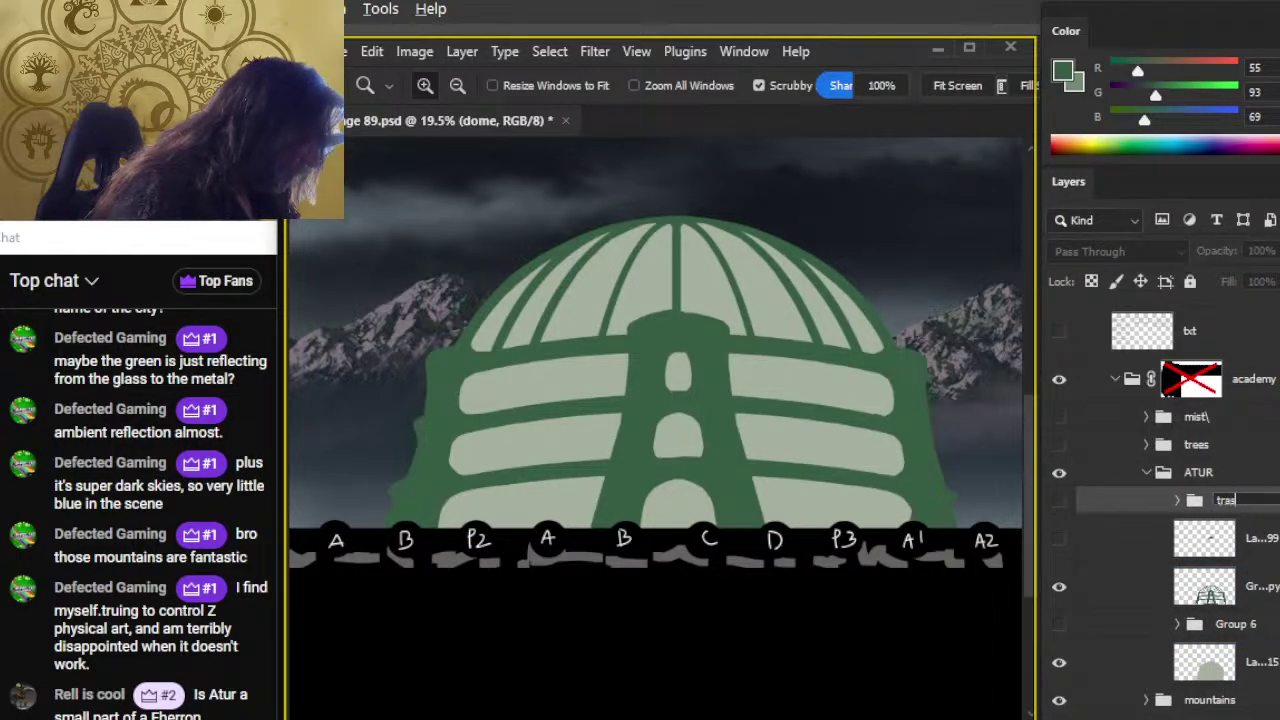
type("h")
key("Return")
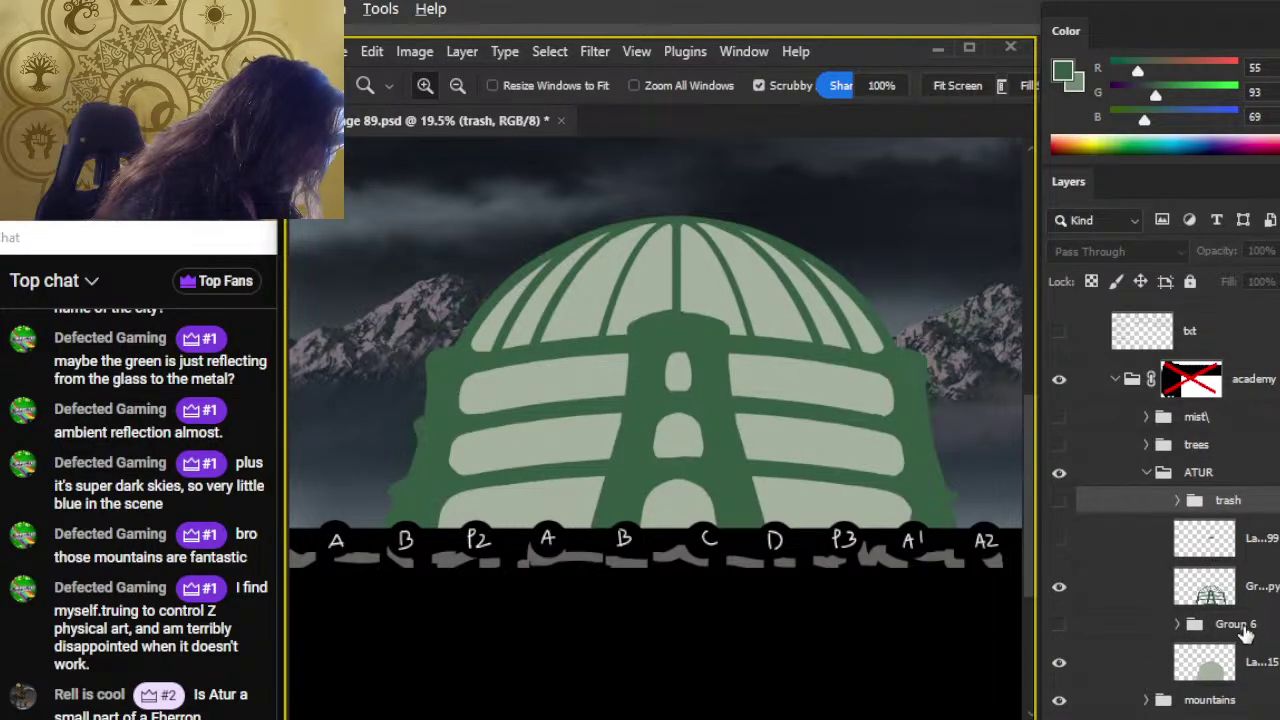
Step: Put Group 6 into the trash folder and group the remaining cap, green frame and pale dome fill layers together
left_click_drag(1138, 628, 1160, 498)
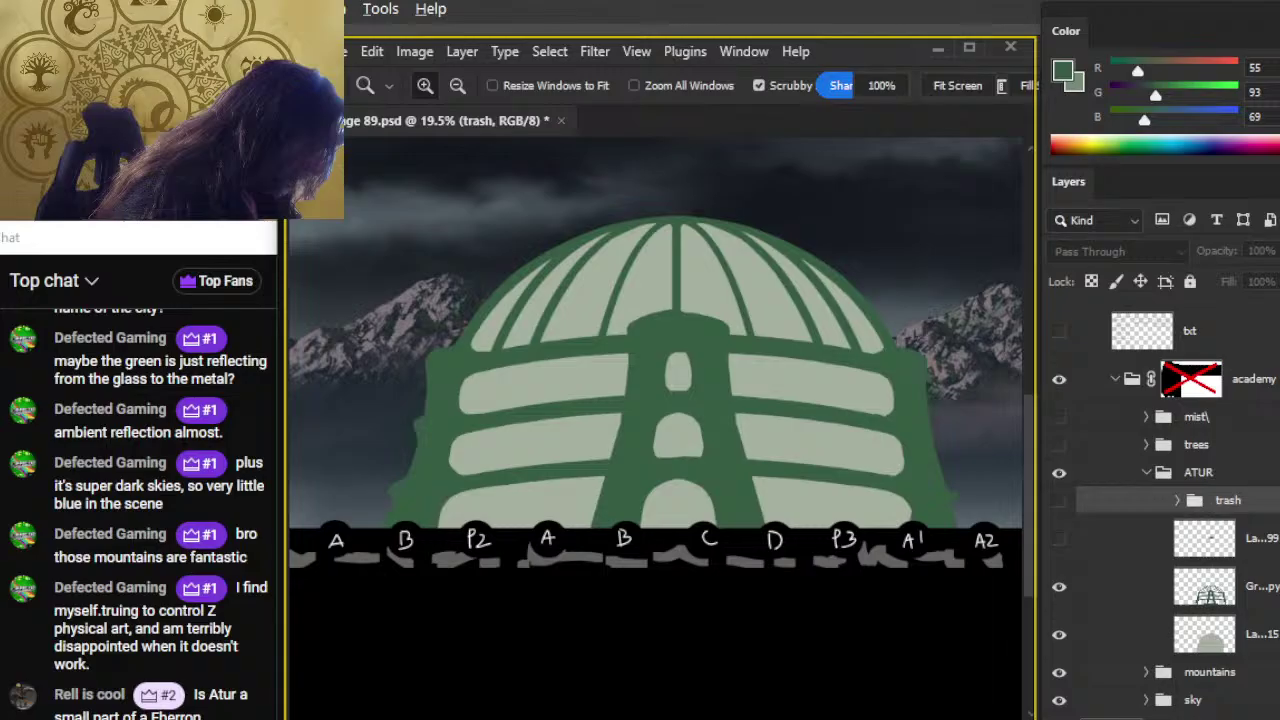
left_click(1265, 640)
key("ctrl+g")
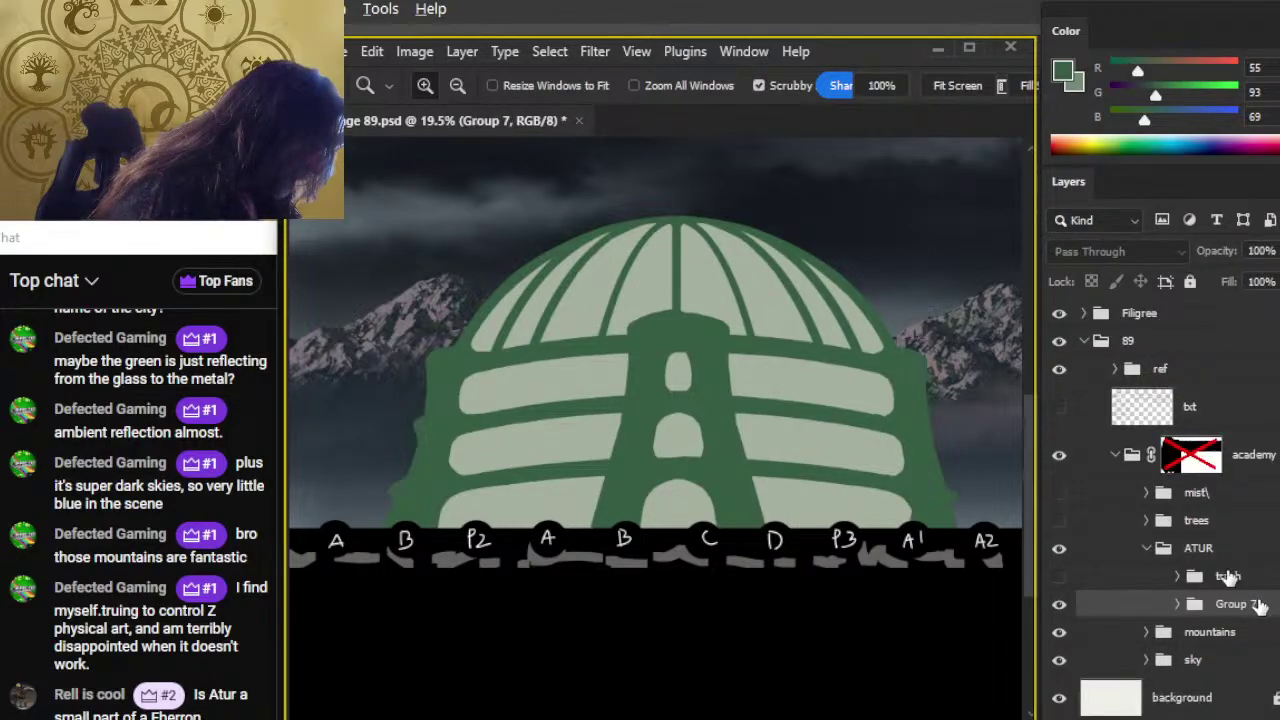
double_click(1236, 606)
type("d")
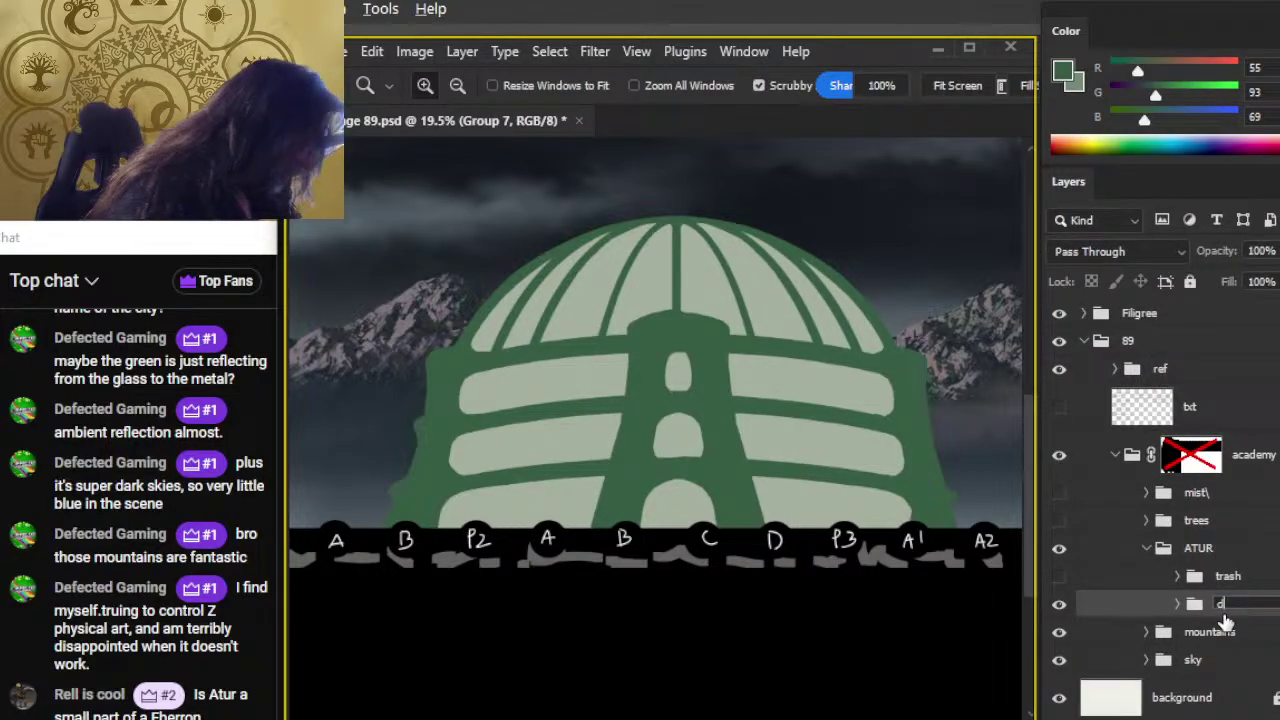
key("Escape")
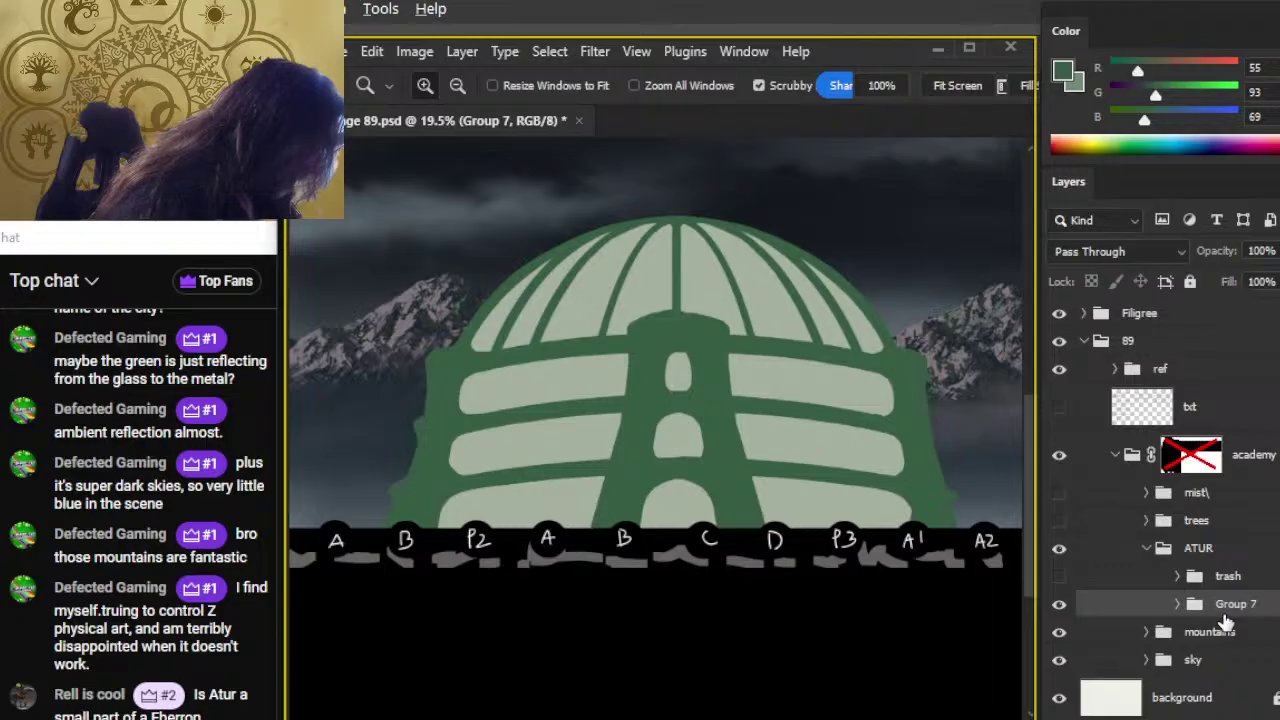
Step: Undo the last grouping of the three building layers inside the ATUR group
key("ctrl+z")
scroll(1100, 560, "down", 1)
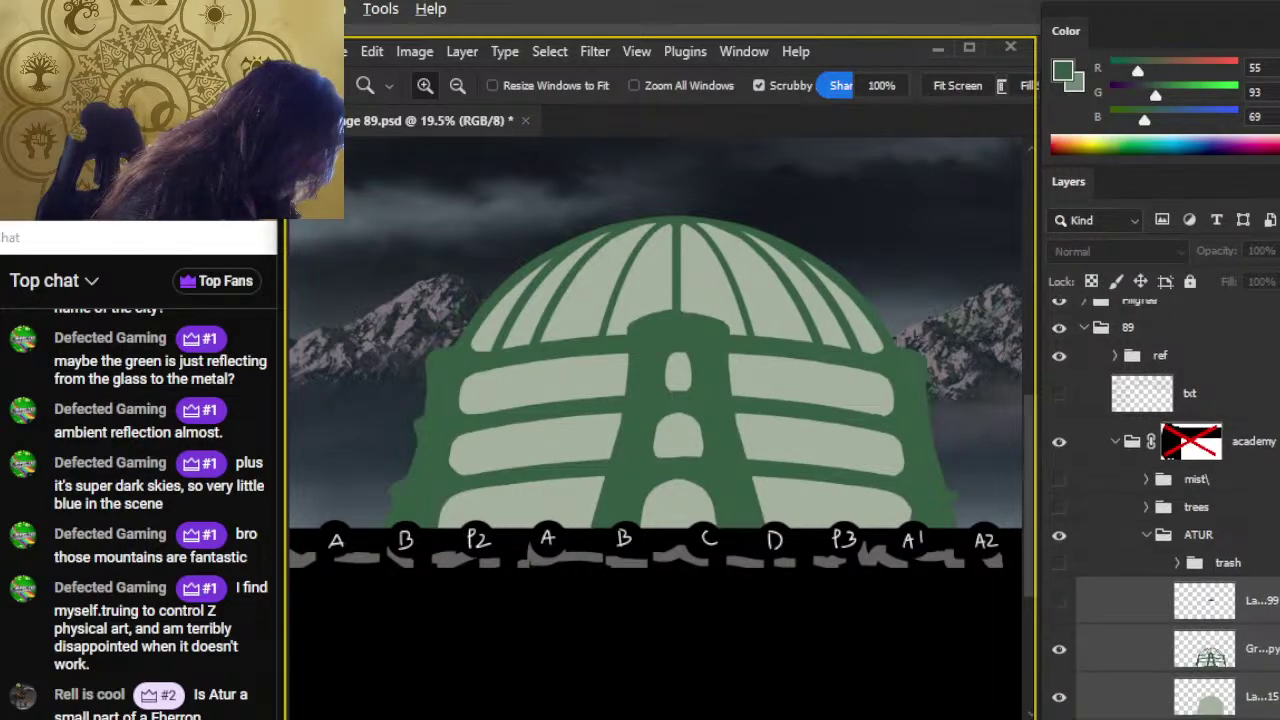
Step: Toggle the visibility of the trash group, the green framework layer and the pale dome layer to check what each contains
left_click(1059, 563)
left_click(1059, 565)
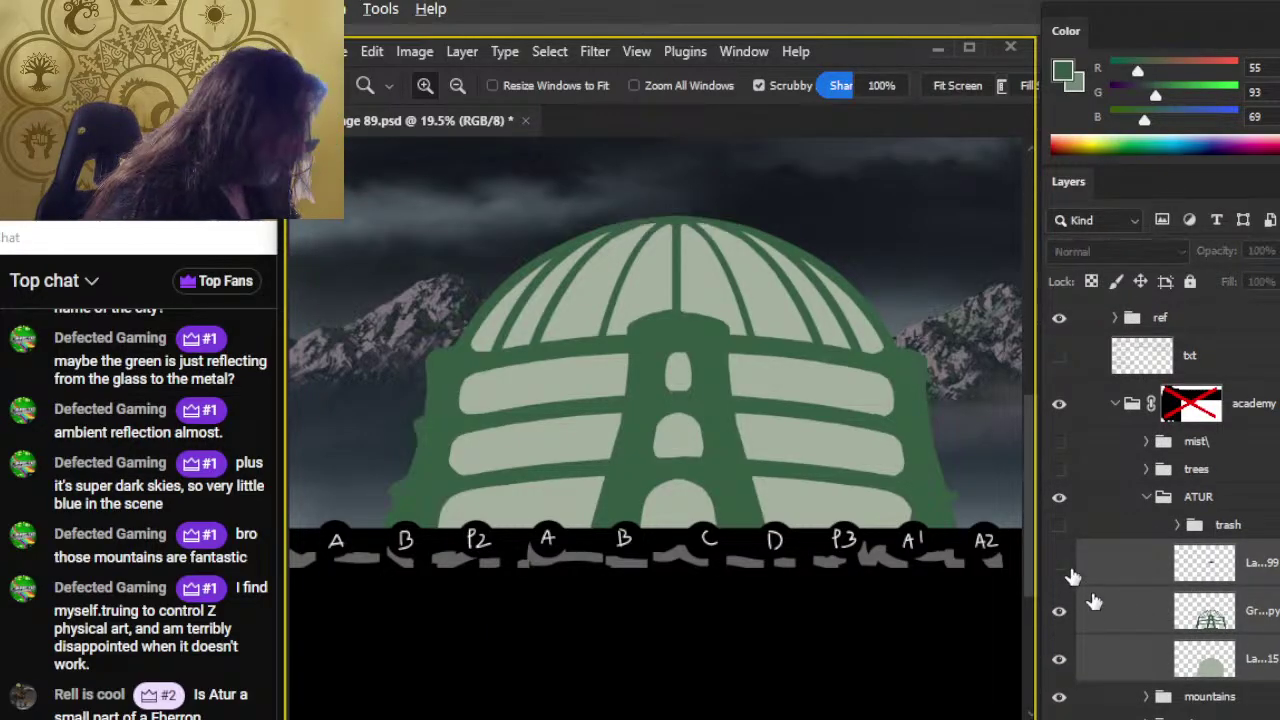
left_click(1058, 612)
left_click(1058, 612)
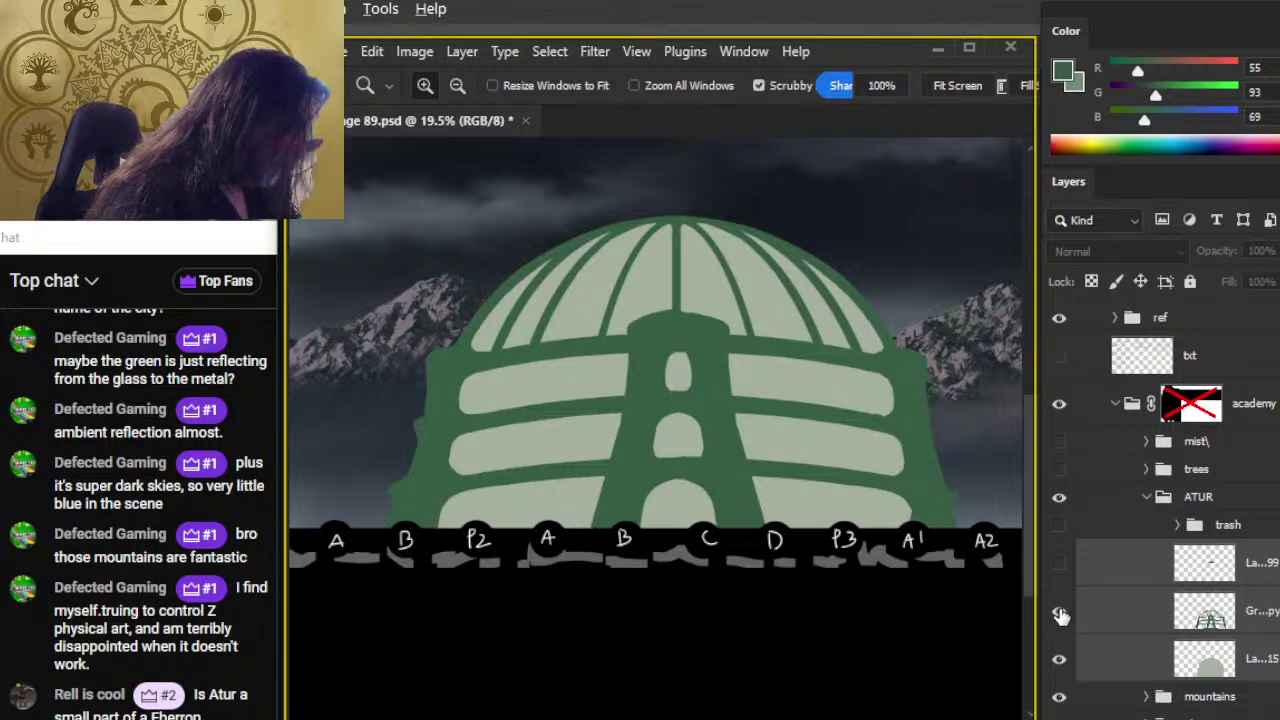
left_click(1059, 660)
left_click(1059, 660)
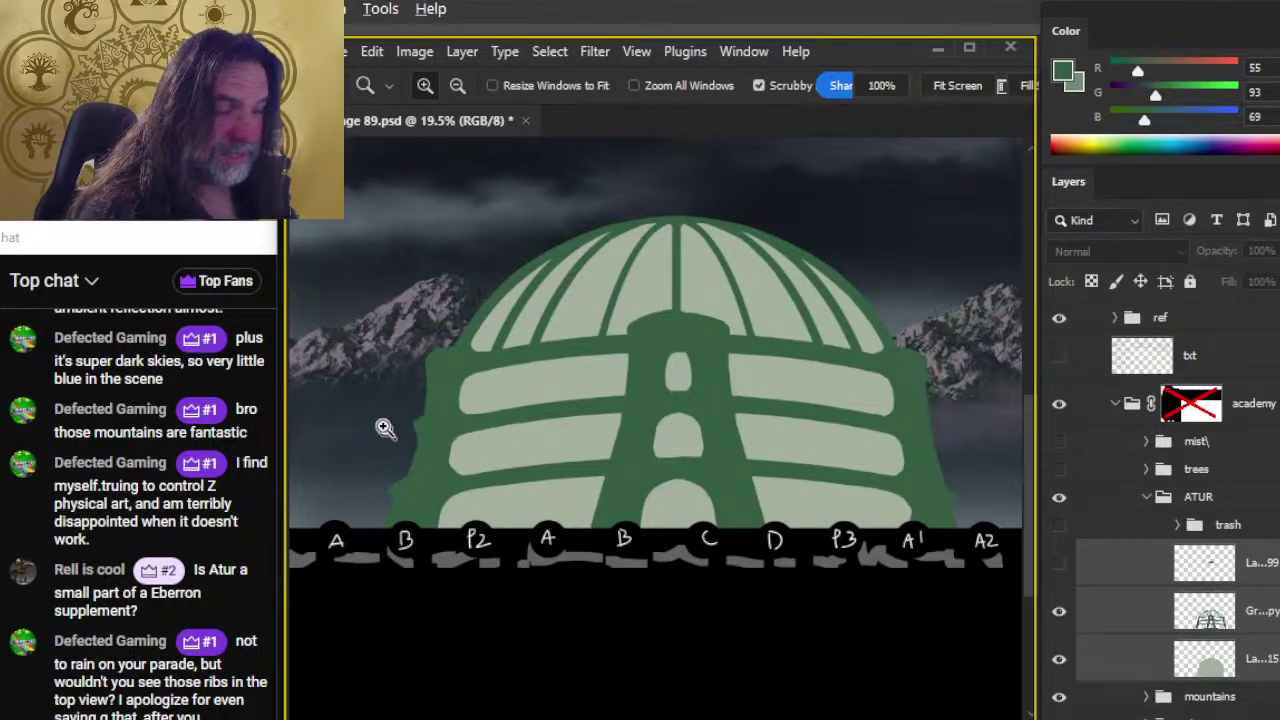
Step: On the Group 6 copy layer, clean up the upper ledge of the building's left outer wall with a size 25 Eraser and size 30 Brush
left_click_drag(383, 426, 497, 531)
key("e")
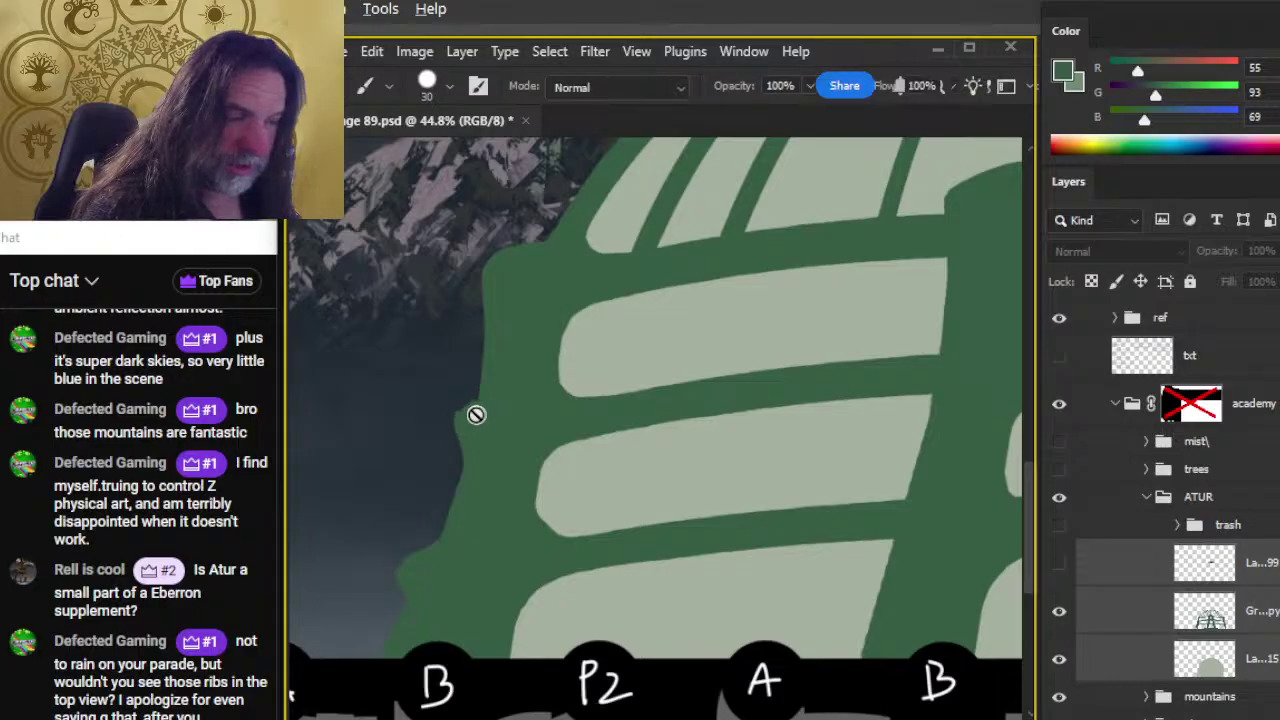
left_click(1141, 621)
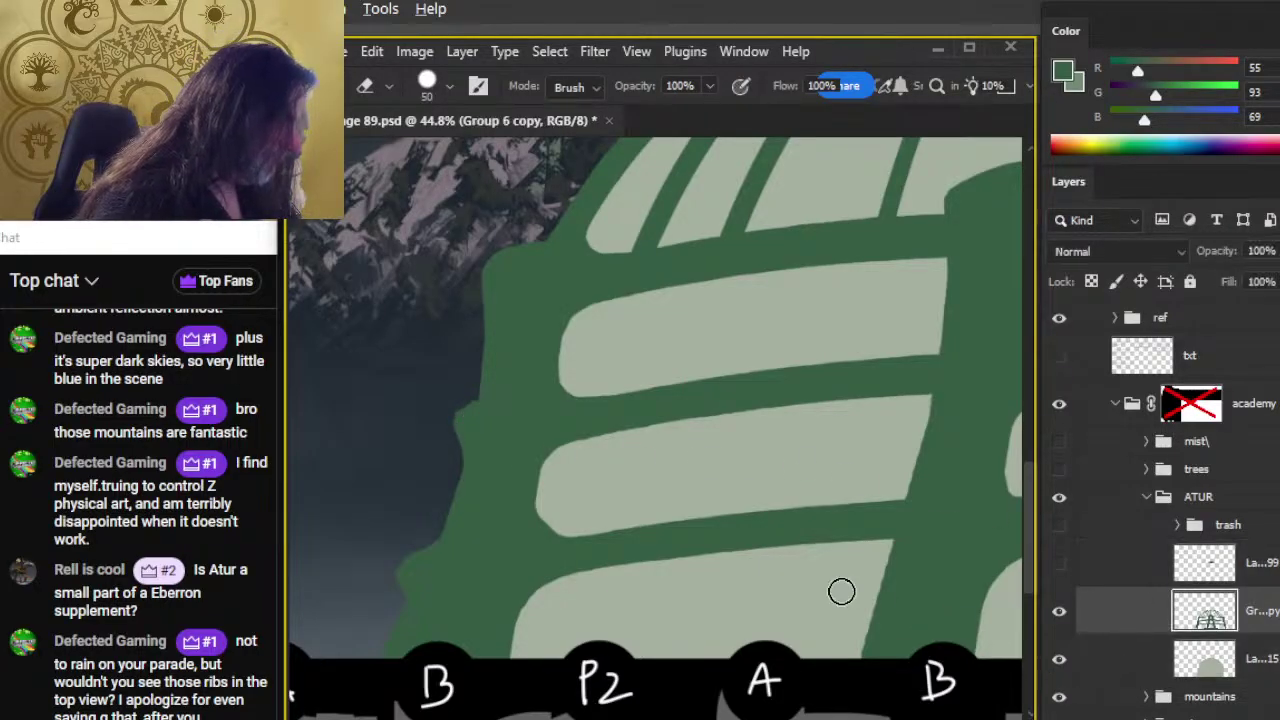
key("bracketleft")
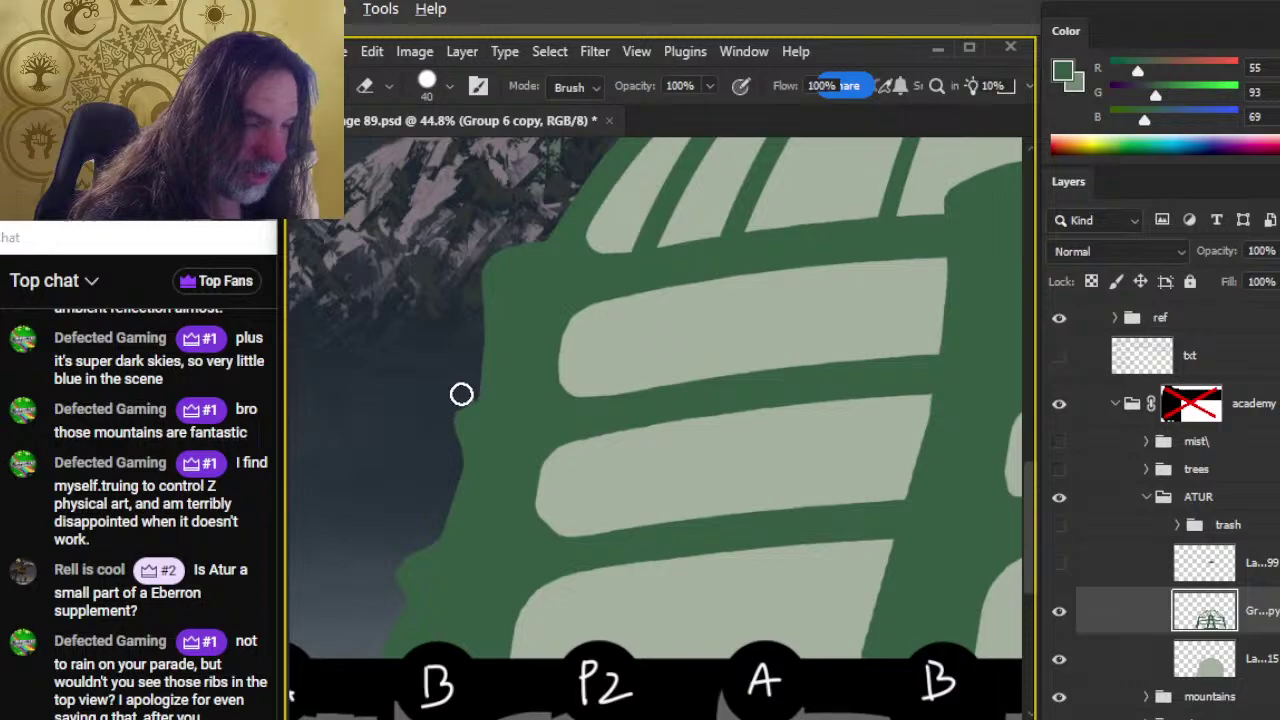
key("b")
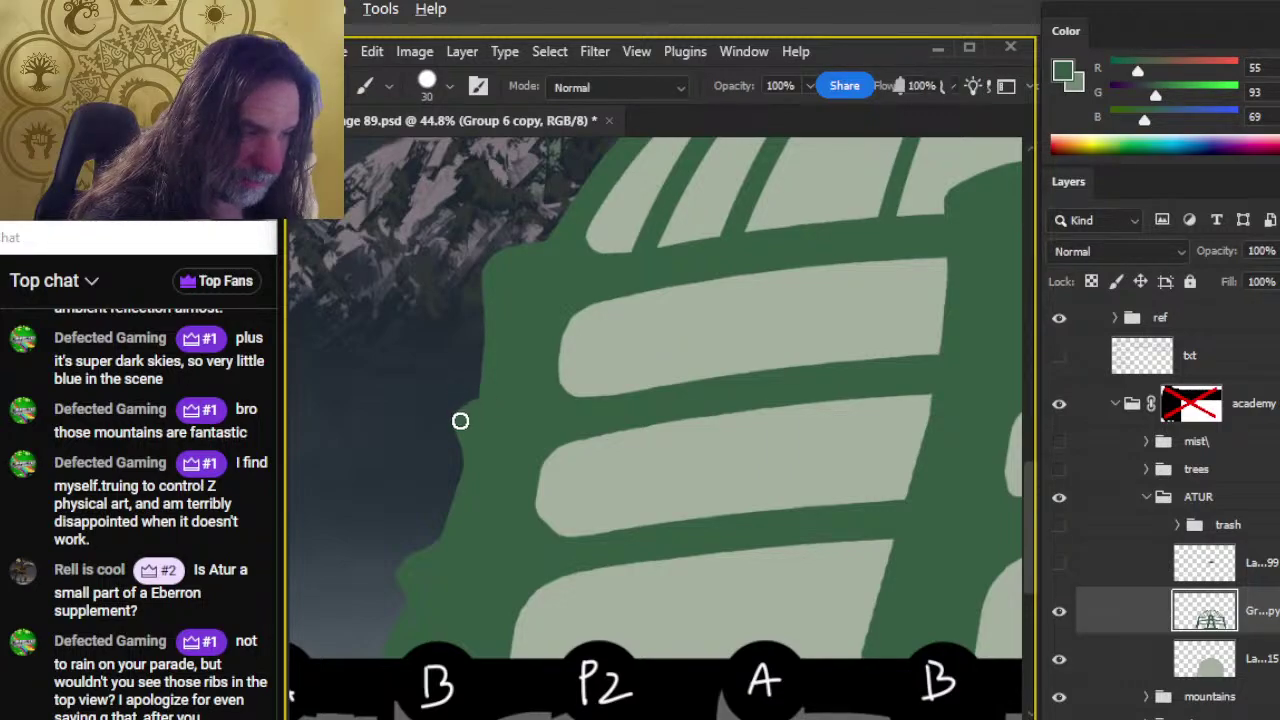
key("e")
key("z")
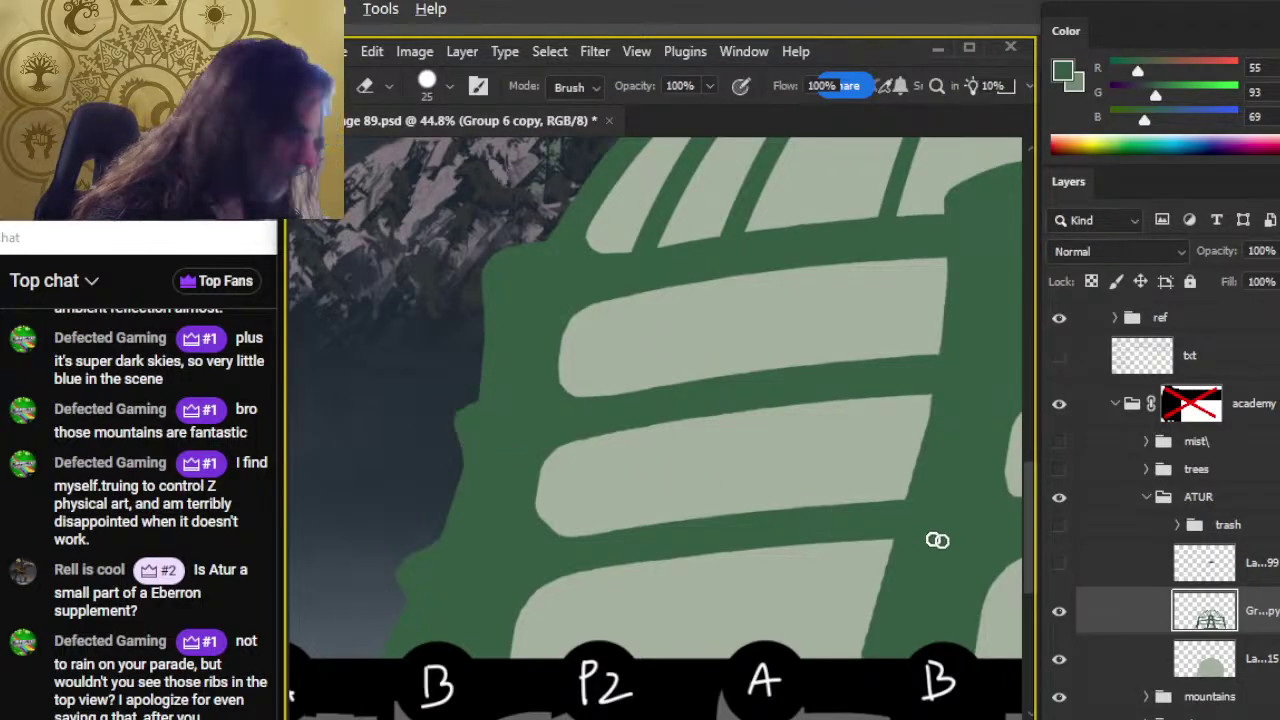
left_click(1057, 613)
left_click(1057, 613)
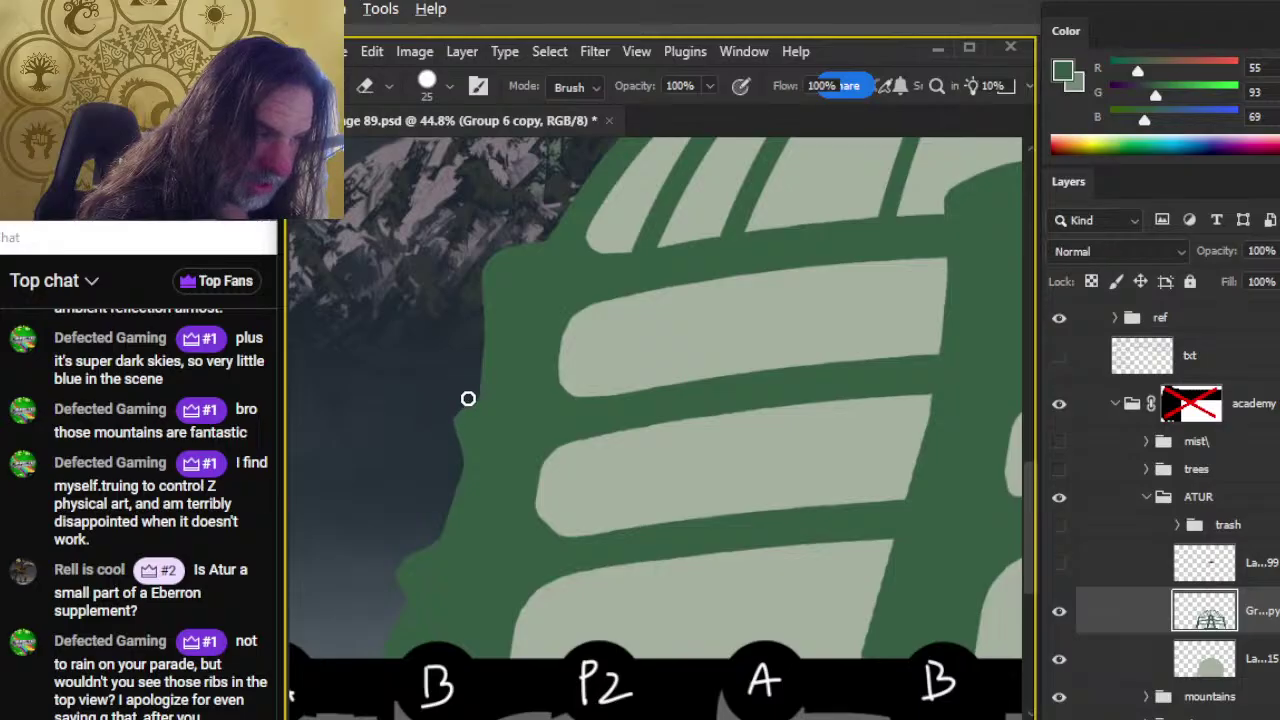
key("b")
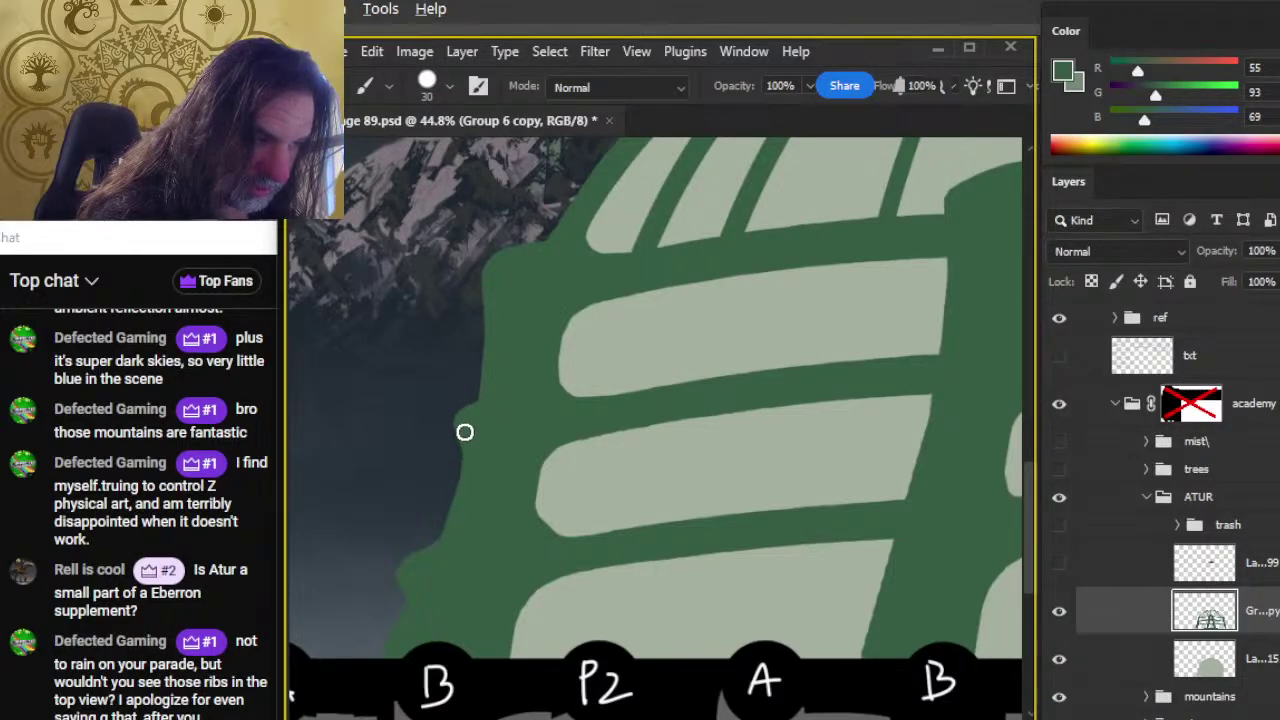
Step: Refine the rounded left ends of the two lower window openings, alternating the size 25 Eraser and size 30 Brush
mouse_move(464, 432)
left_mouse_down()
mouse_move(466, 517)
mouse_move(471, 466)
mouse_move(425, 581)
mouse_move(580, 420)
mouse_move(563, 397)
left_mouse_up()
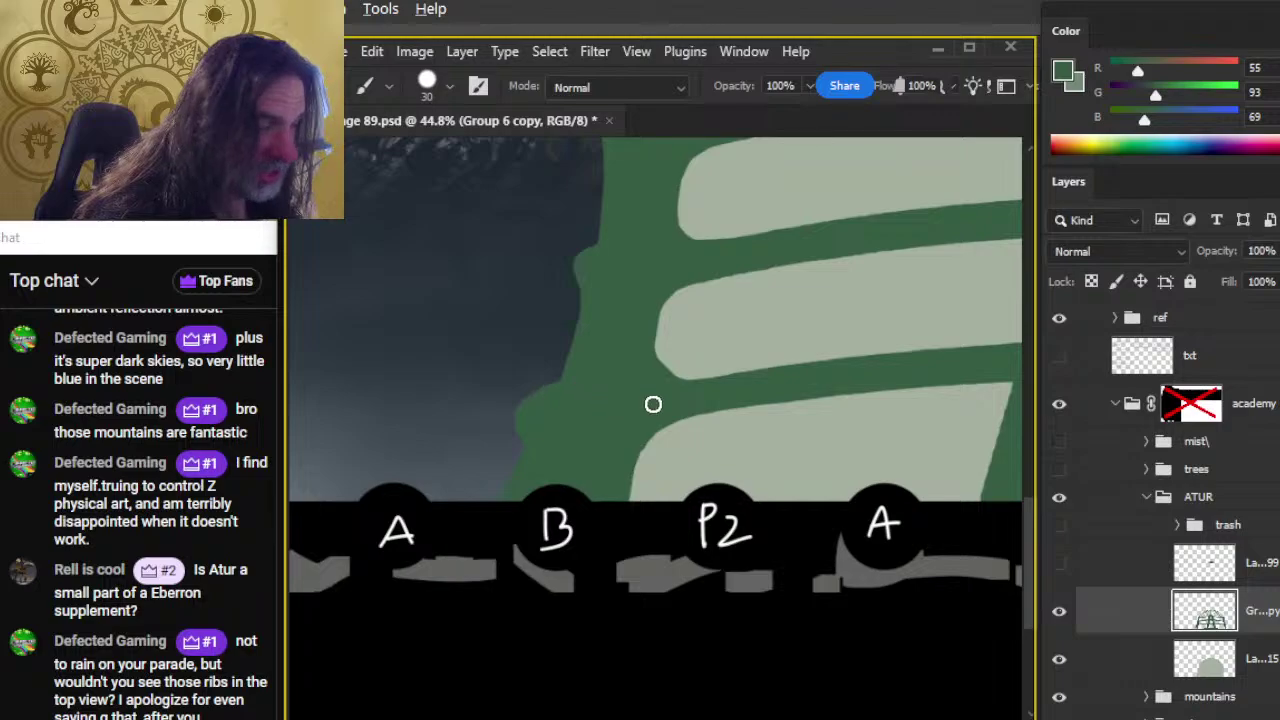
key("e")
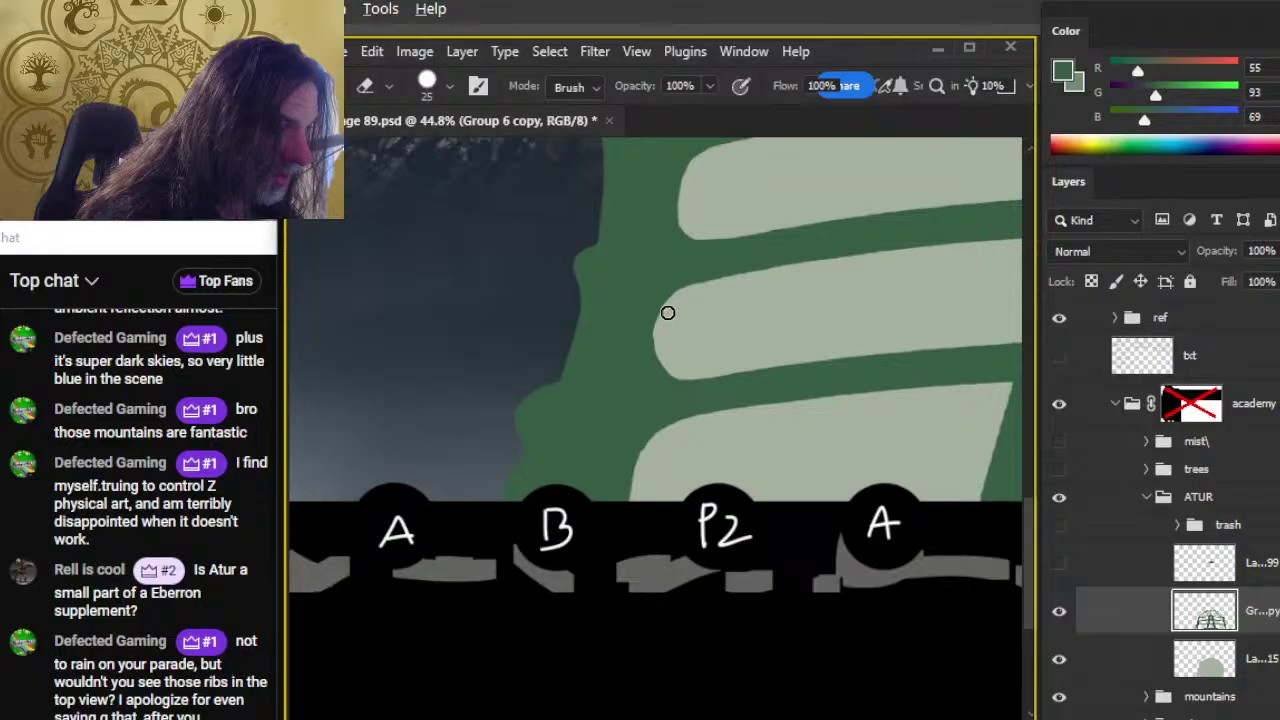
key("b")
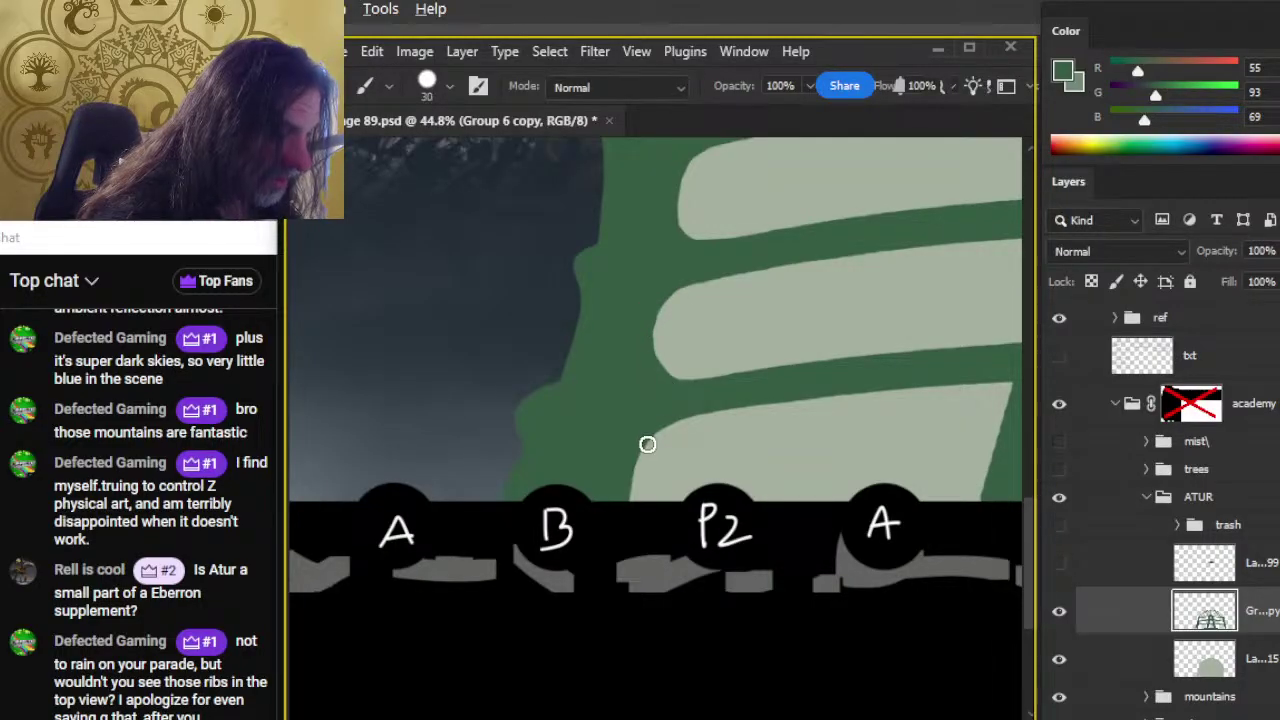
key("e")
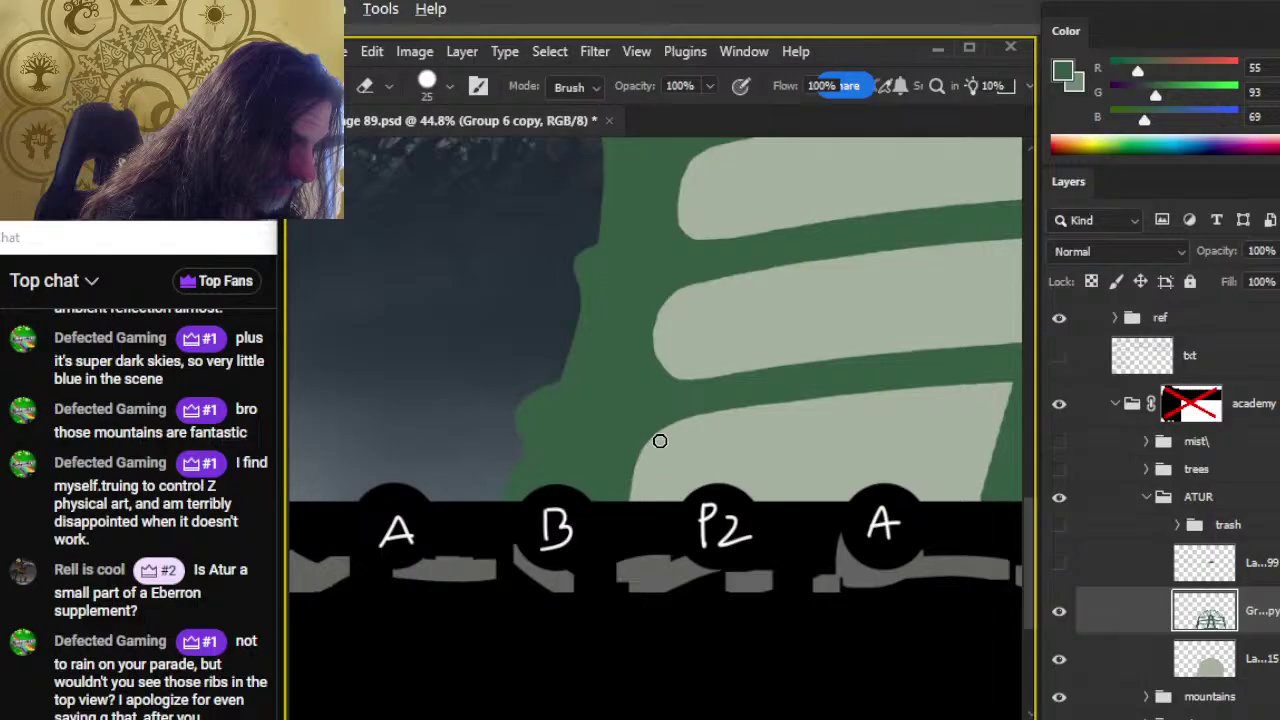
Step: Smooth the lower bulge and base of the left outer wall with green Brush and Eraser strokes, undoing the last stroke
key("b")
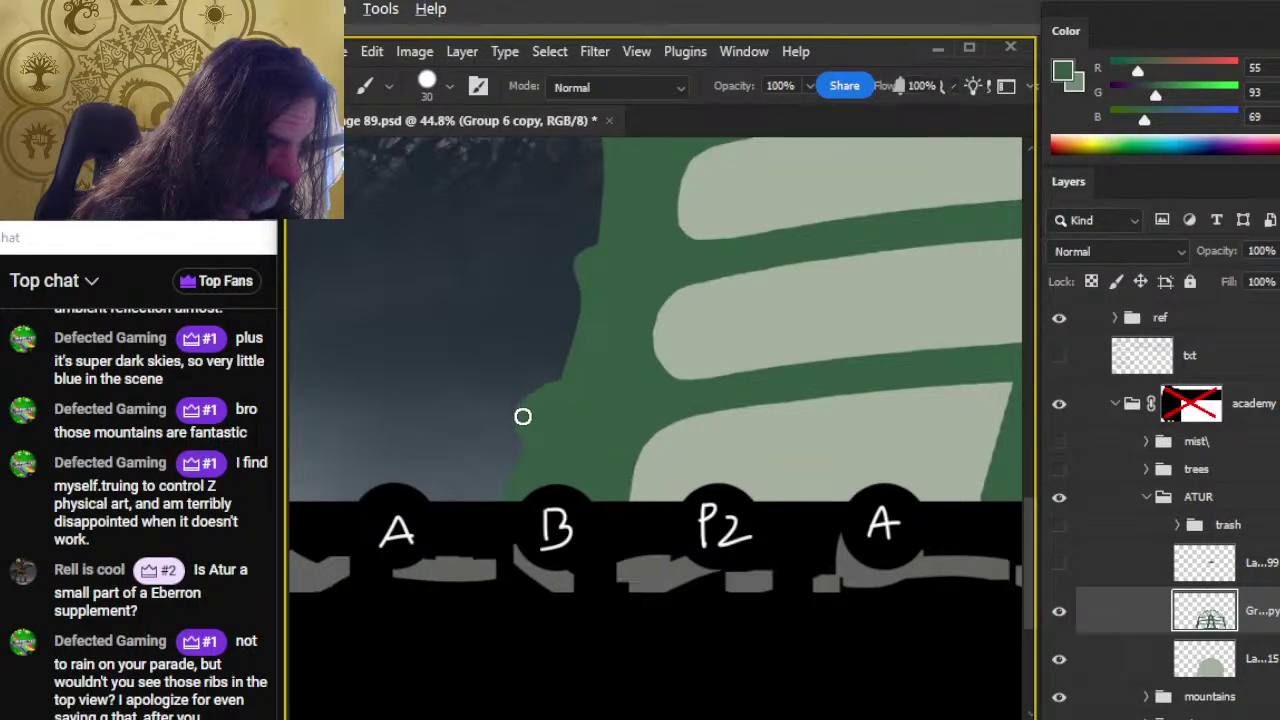
key("e")
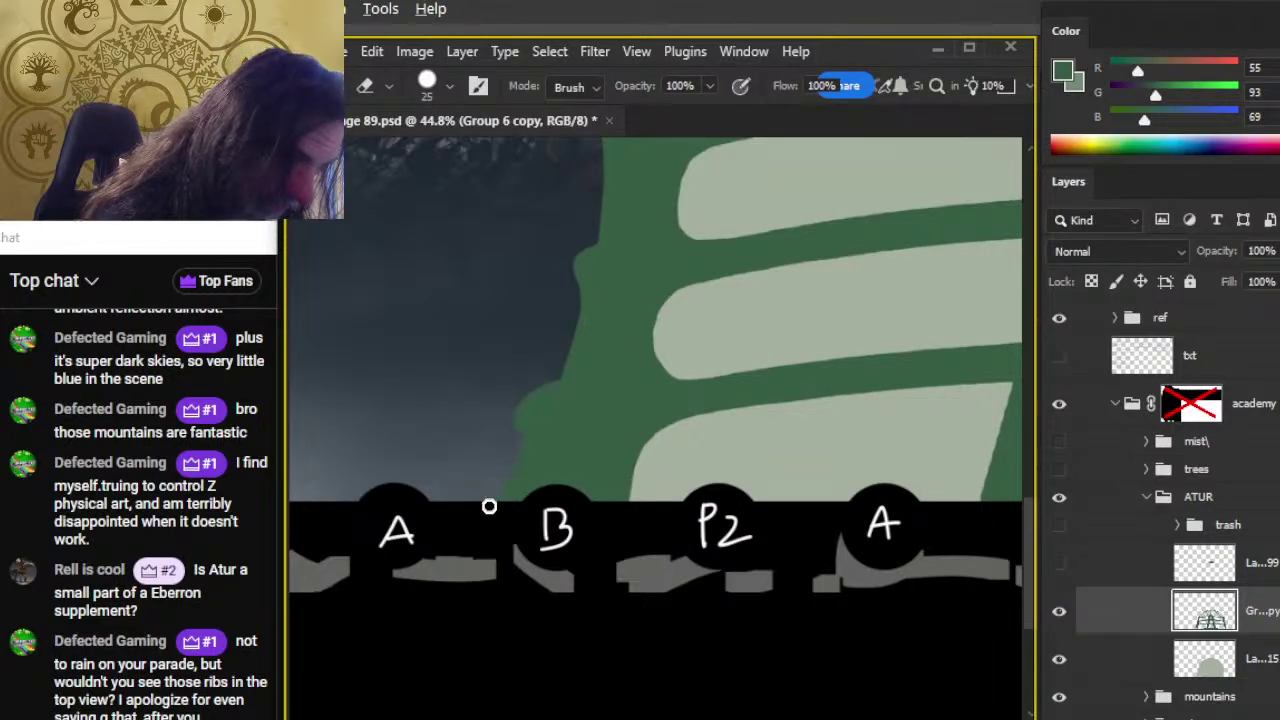
key("b")
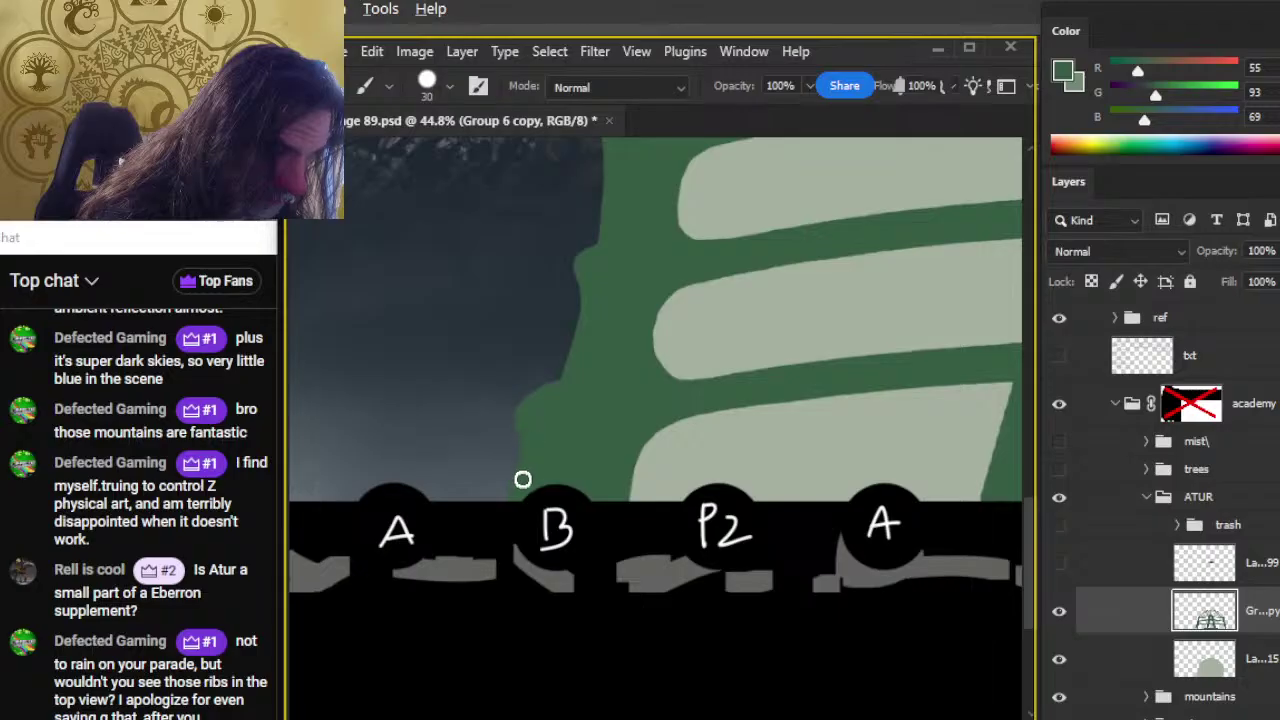
key("e")
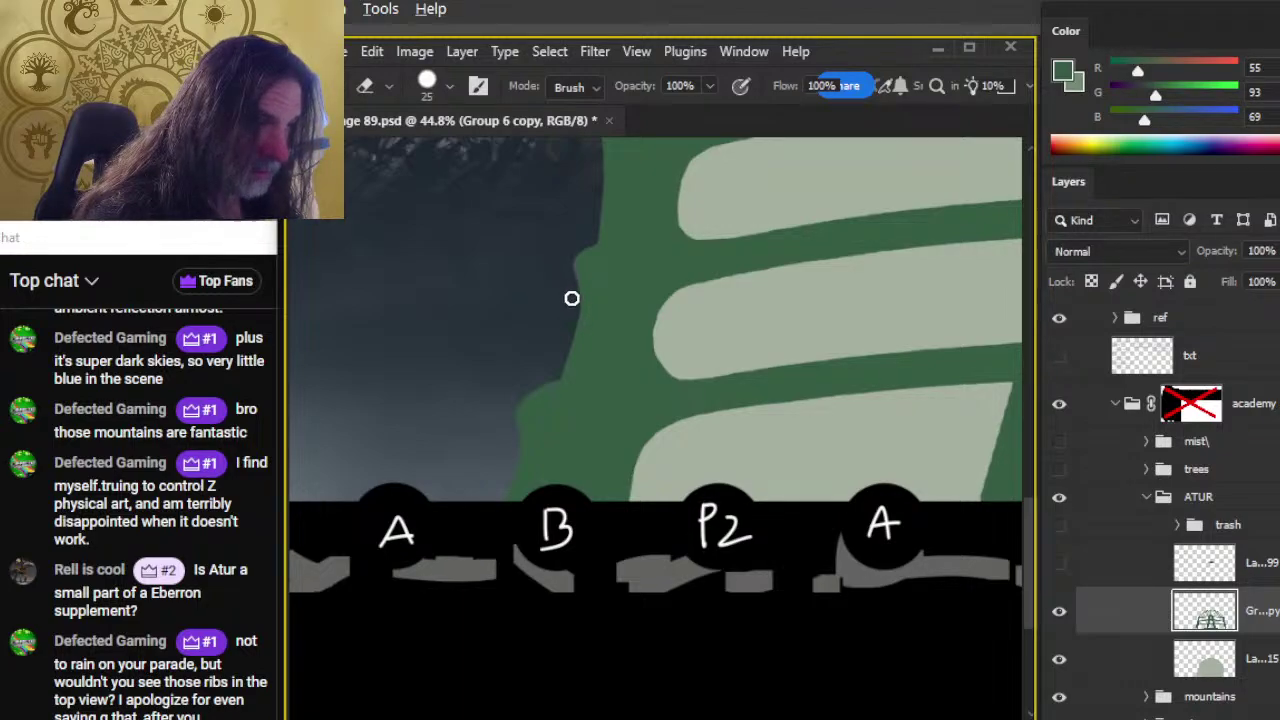
key("b")
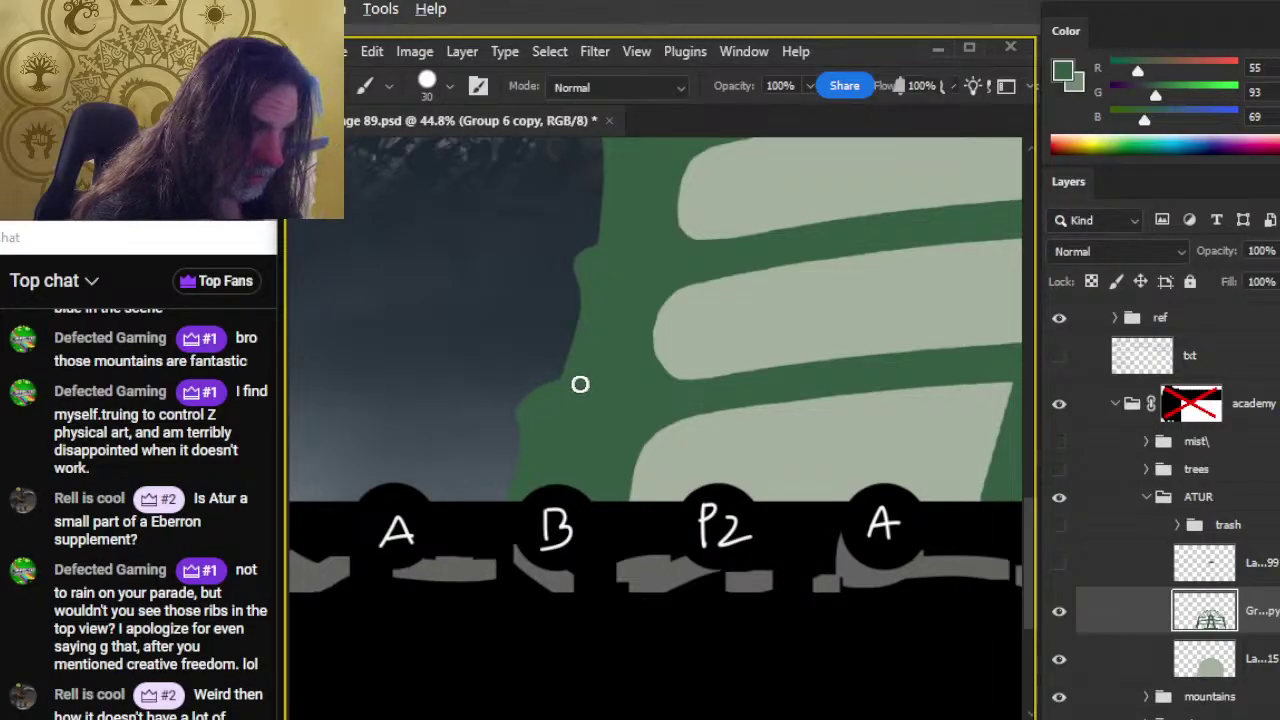
key("ctrl+z")
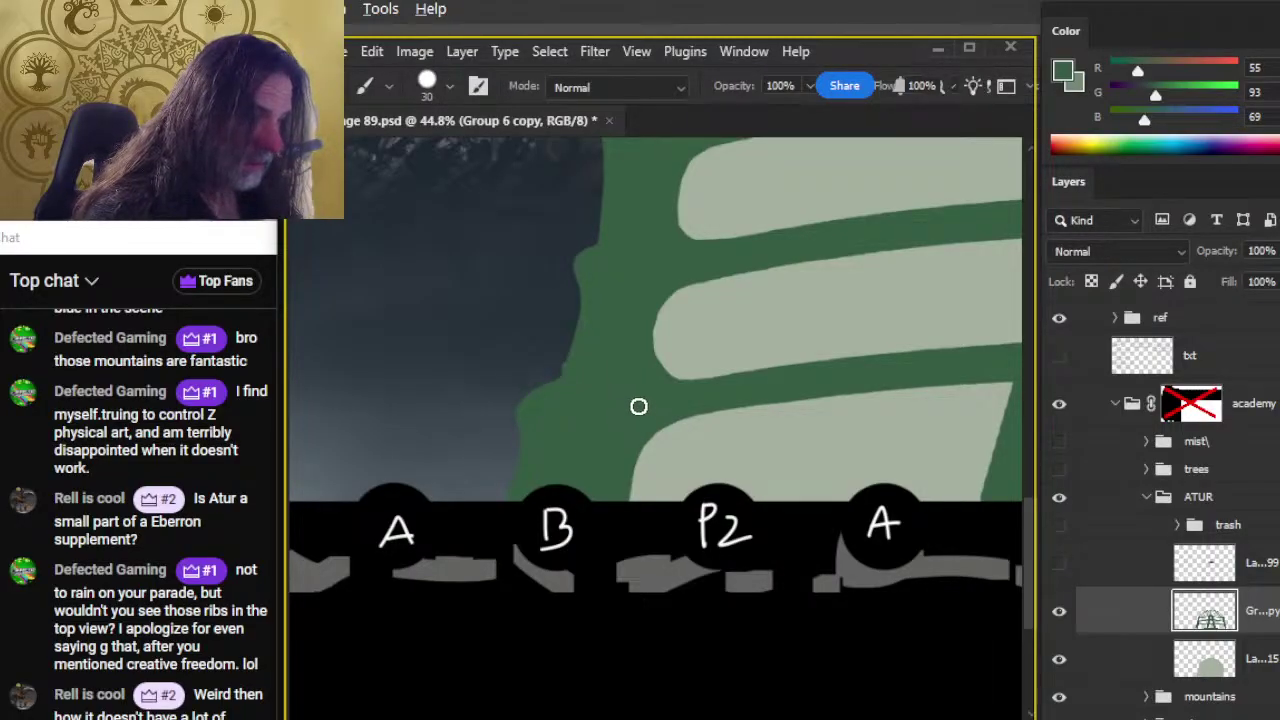
Step: Trim the left outer wall's edge just above the upper ledge with the size 25 Eraser
key("z")
scroll(639, 406, "down", 3)
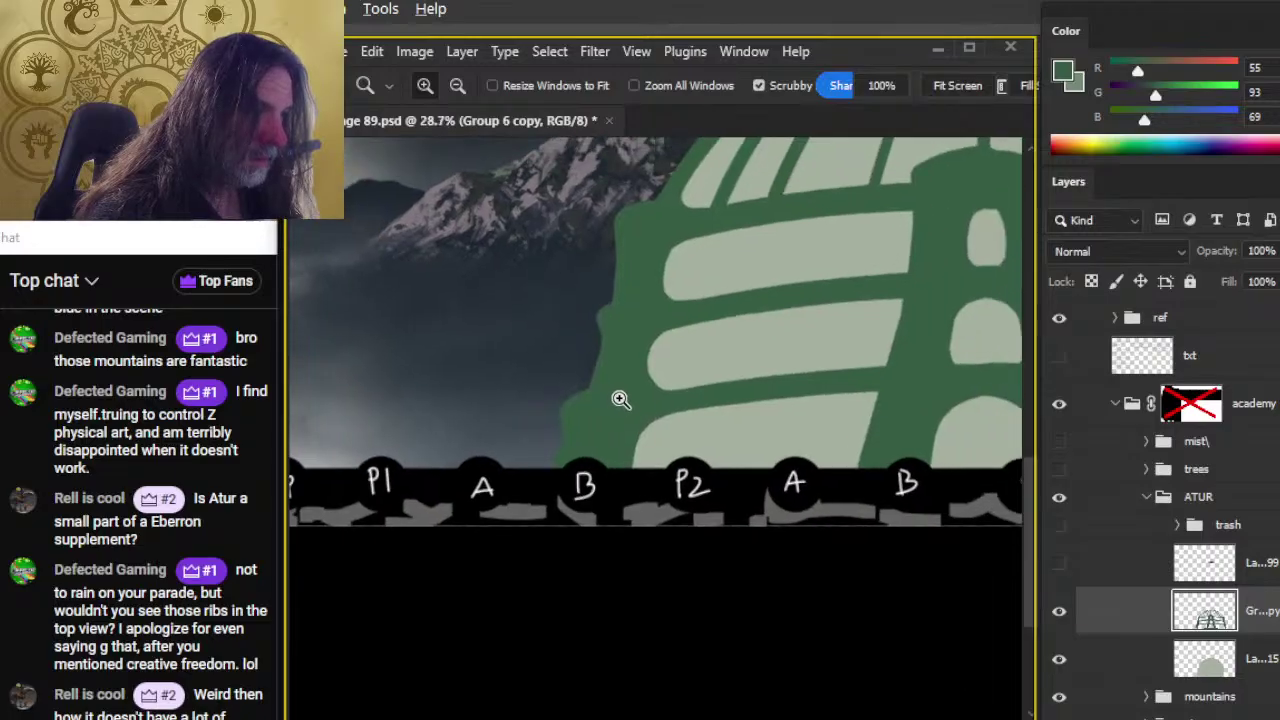
scroll(625, 250, "up", 2)
key("b")
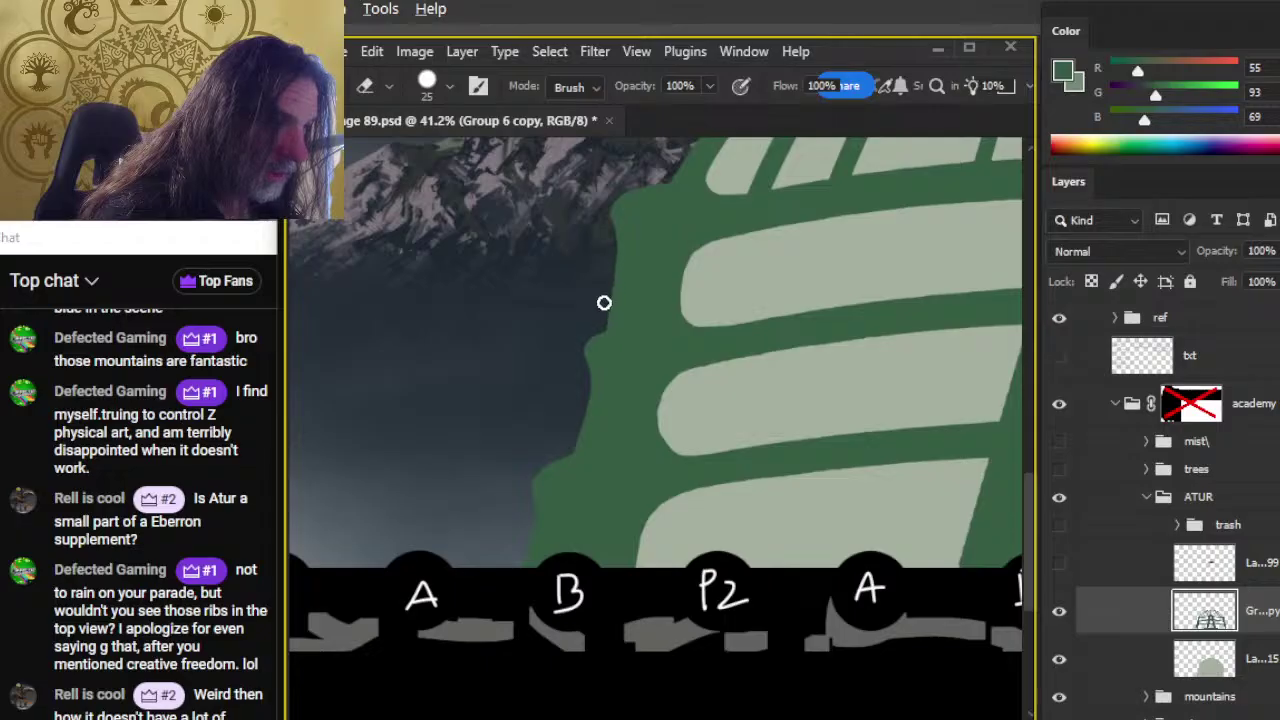
key("z")
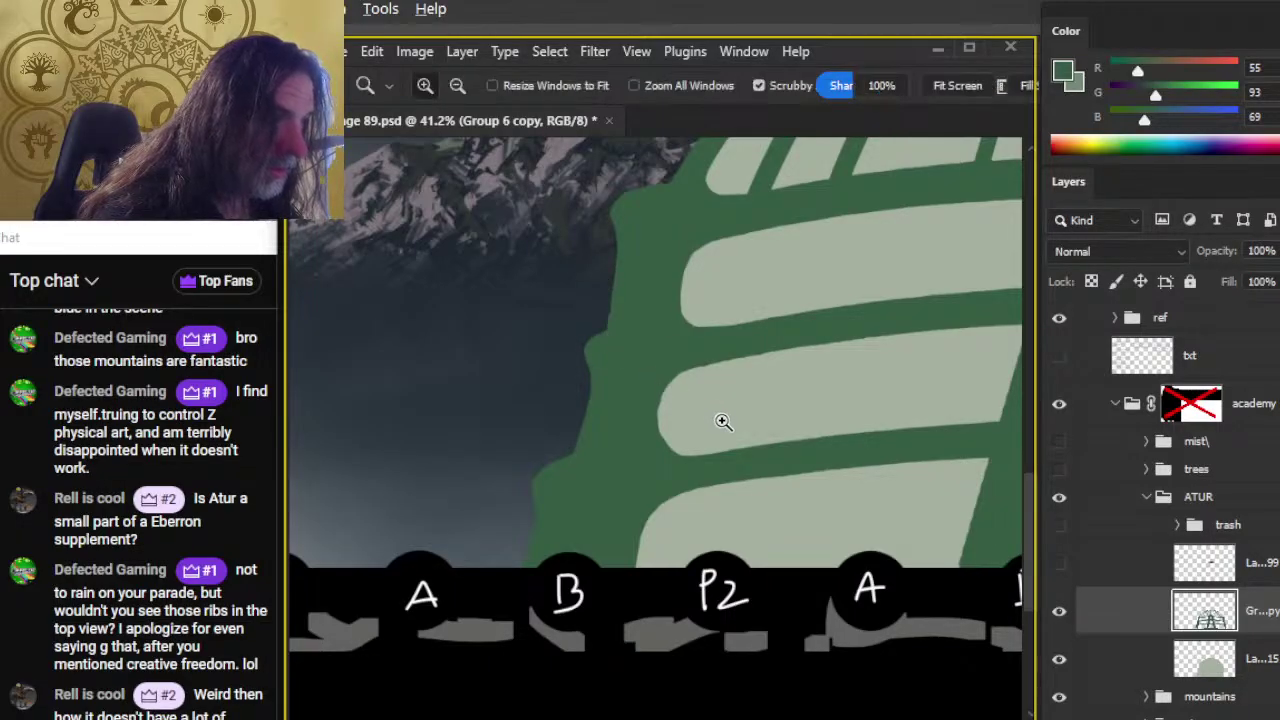
left_click_drag(720, 423, 651, 409)
left_click(651, 371)
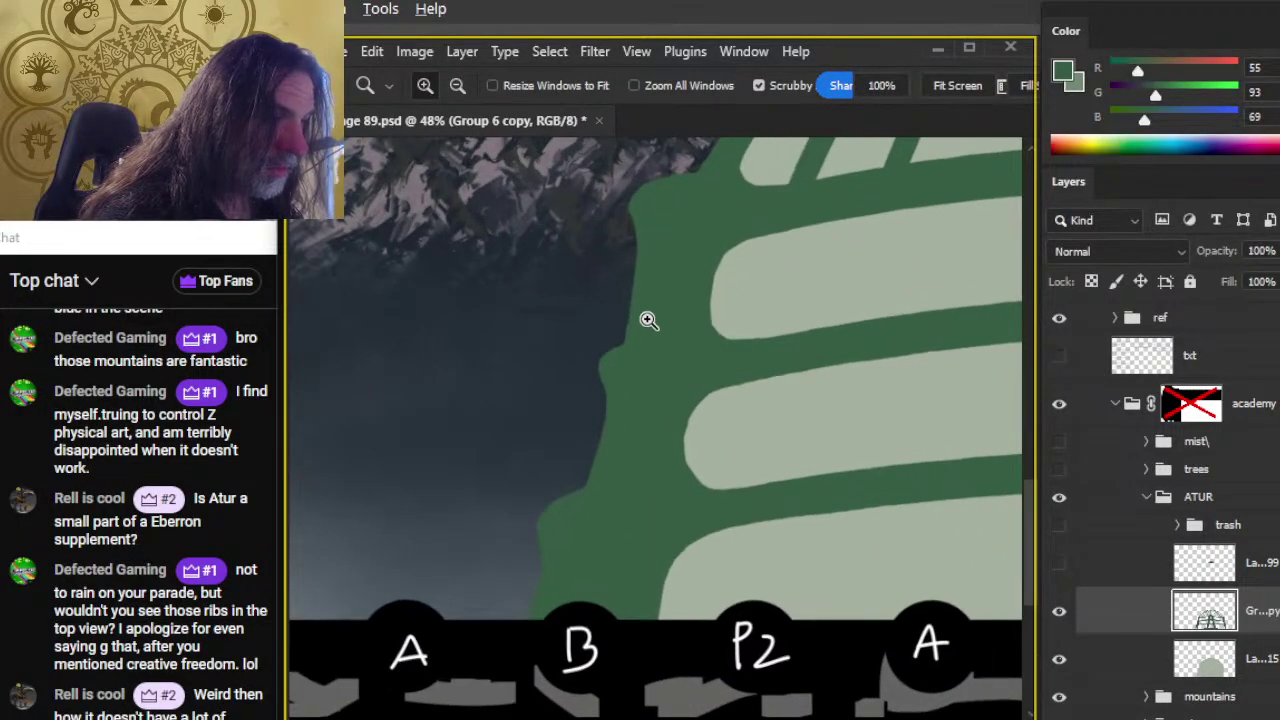
key("b")
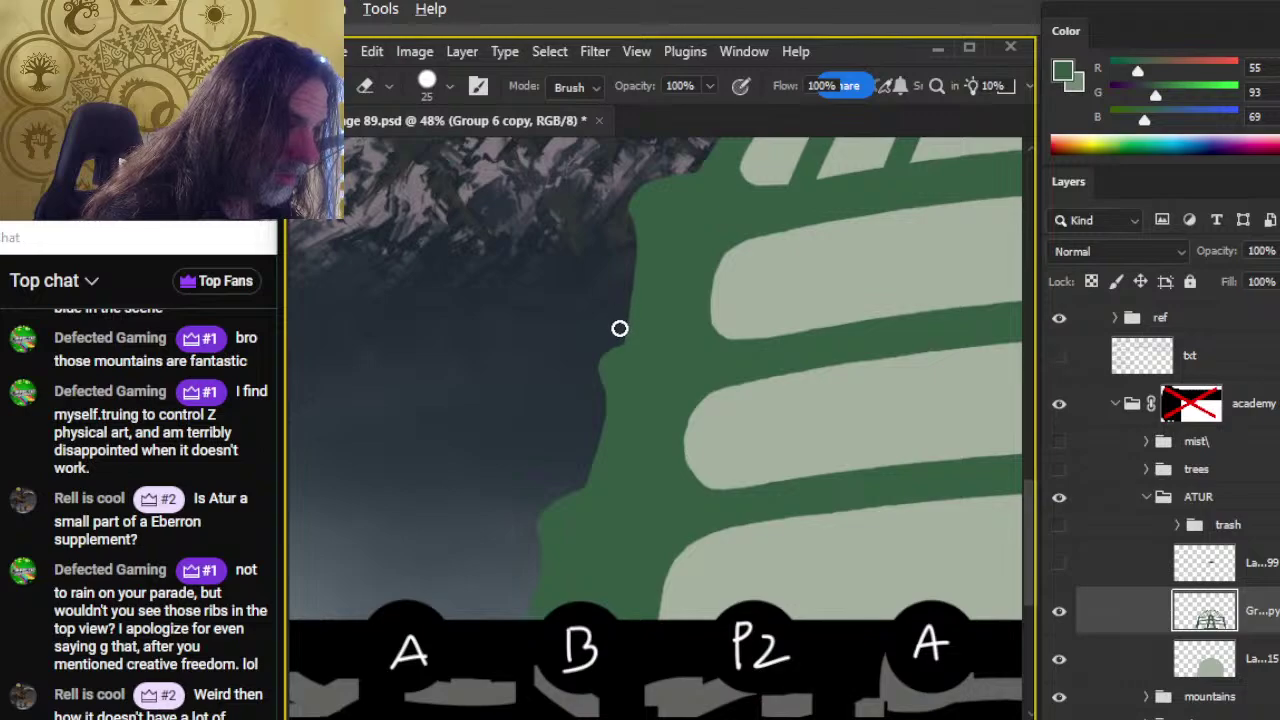
Step: Sharpen the corners of the upper and lower ledges on the left outer wall with size 30 Brush and size 25 Eraser strokes
key("b")
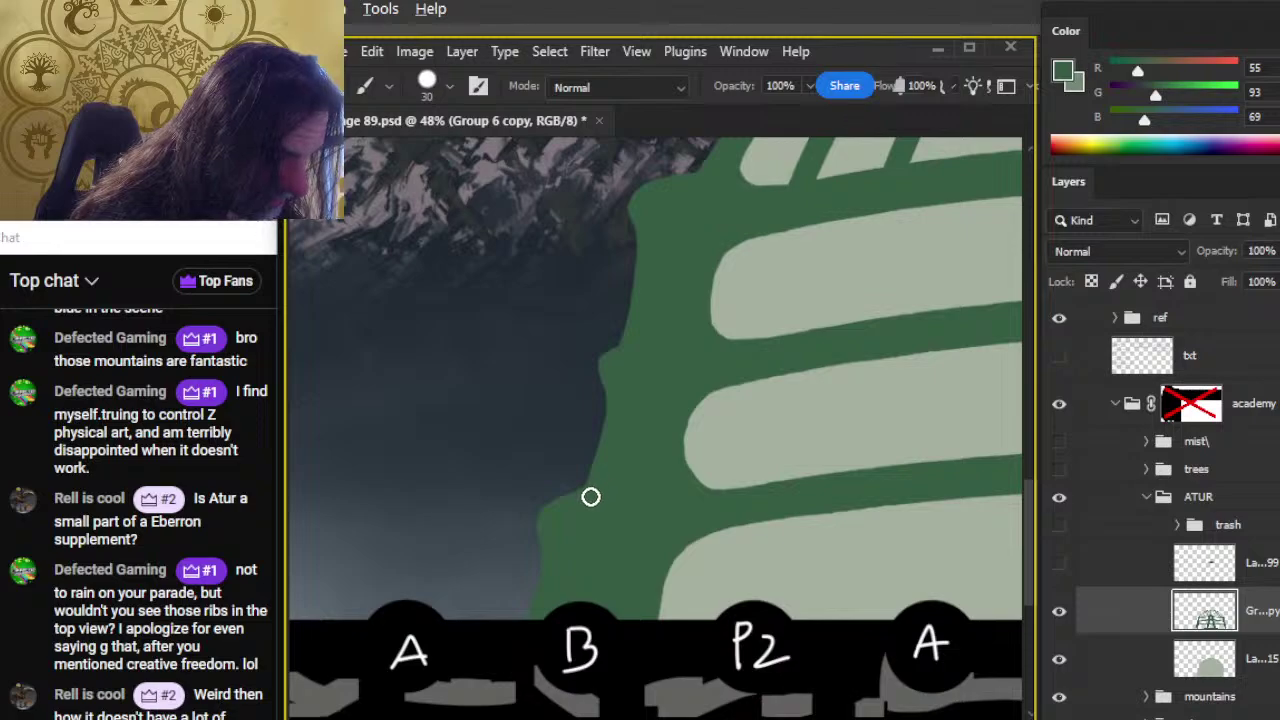
key("e")
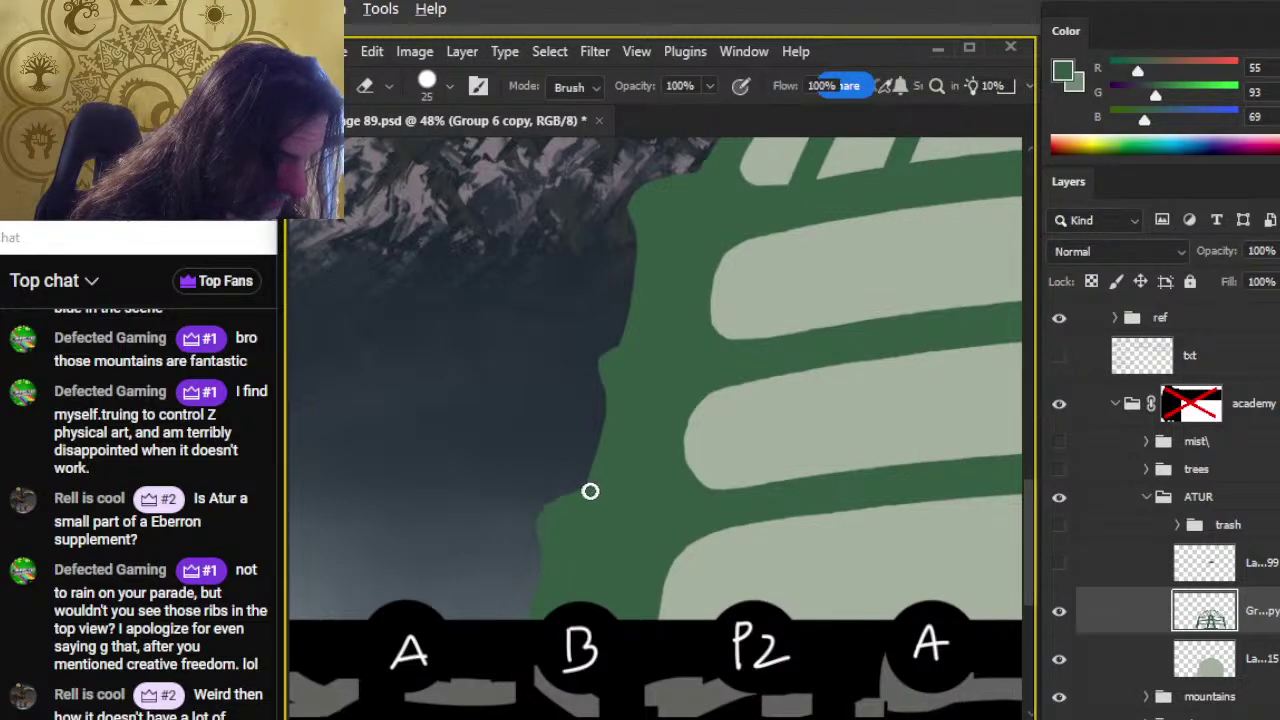
key("b")
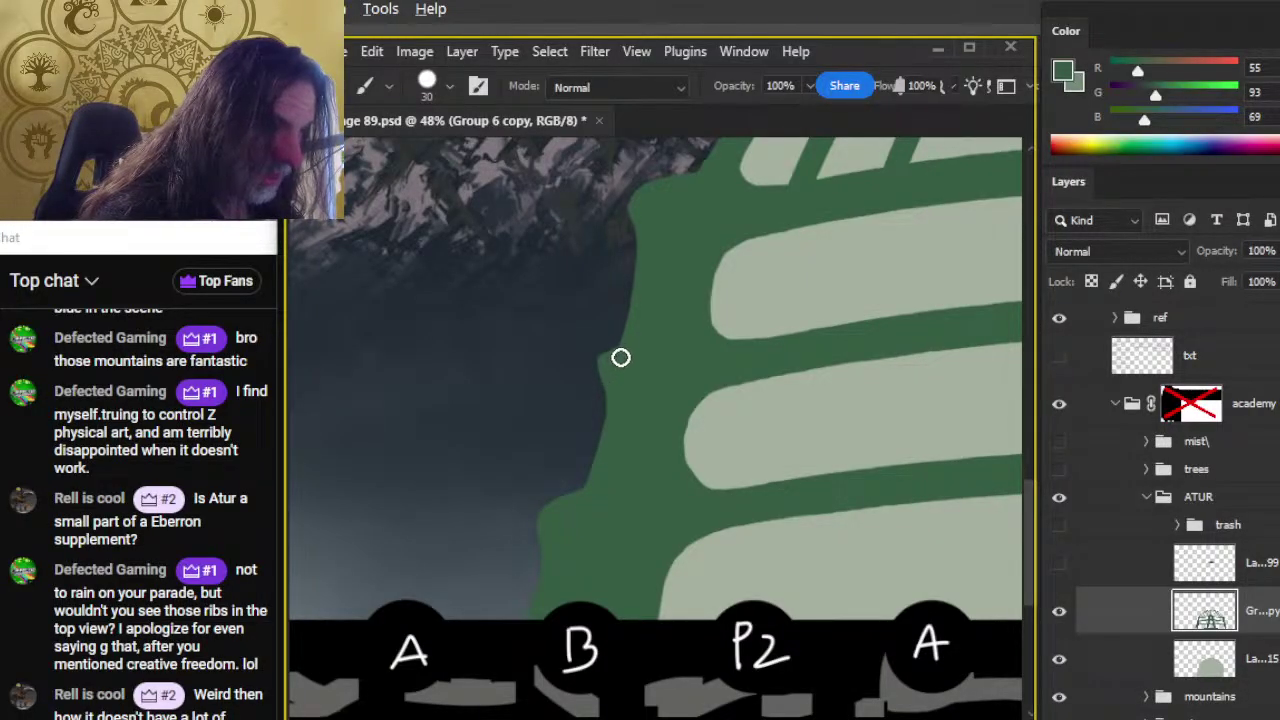
key("e")
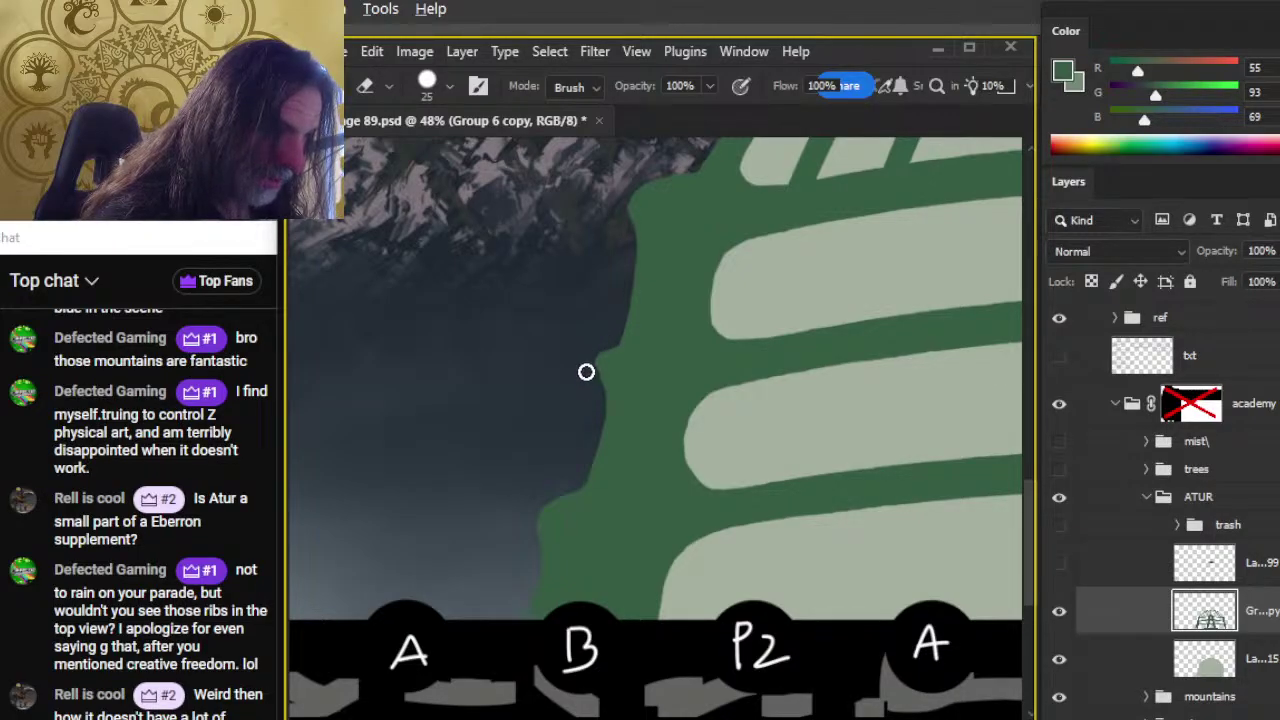
key("b")
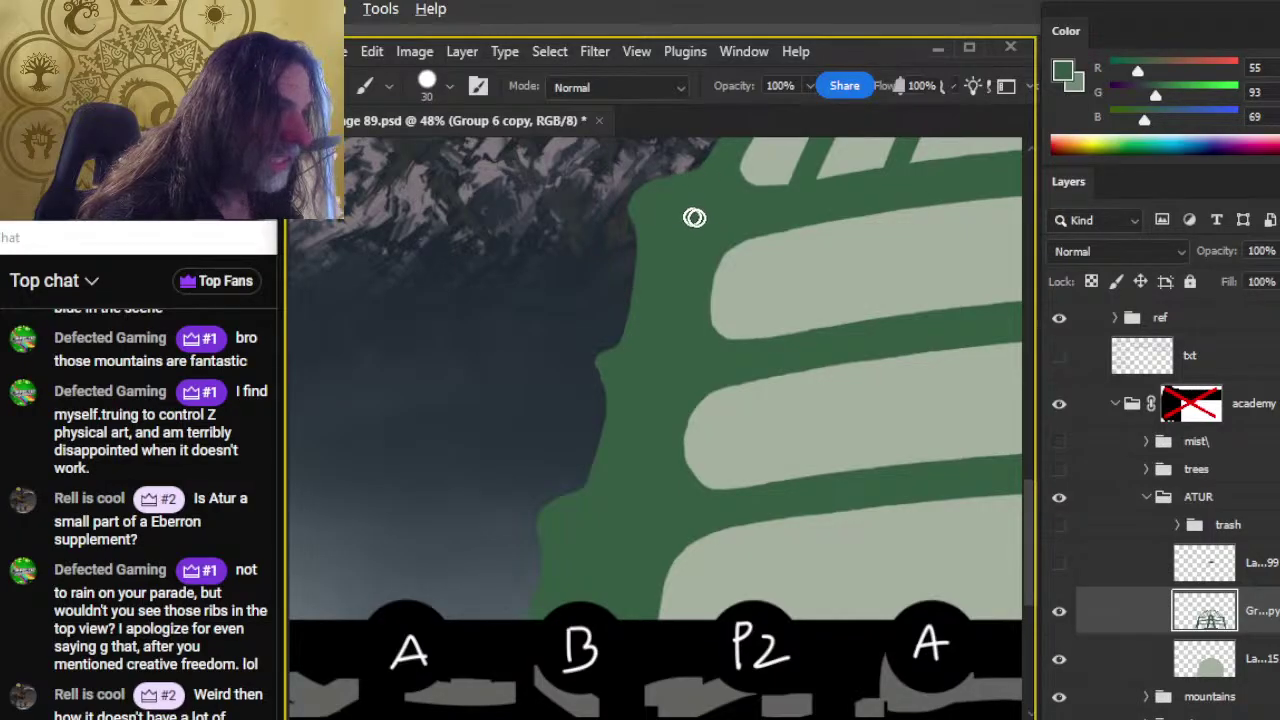
mouse_move(691, 214)
left_mouse_down()
mouse_move(620, 371)
mouse_move(618, 521)
left_mouse_up()
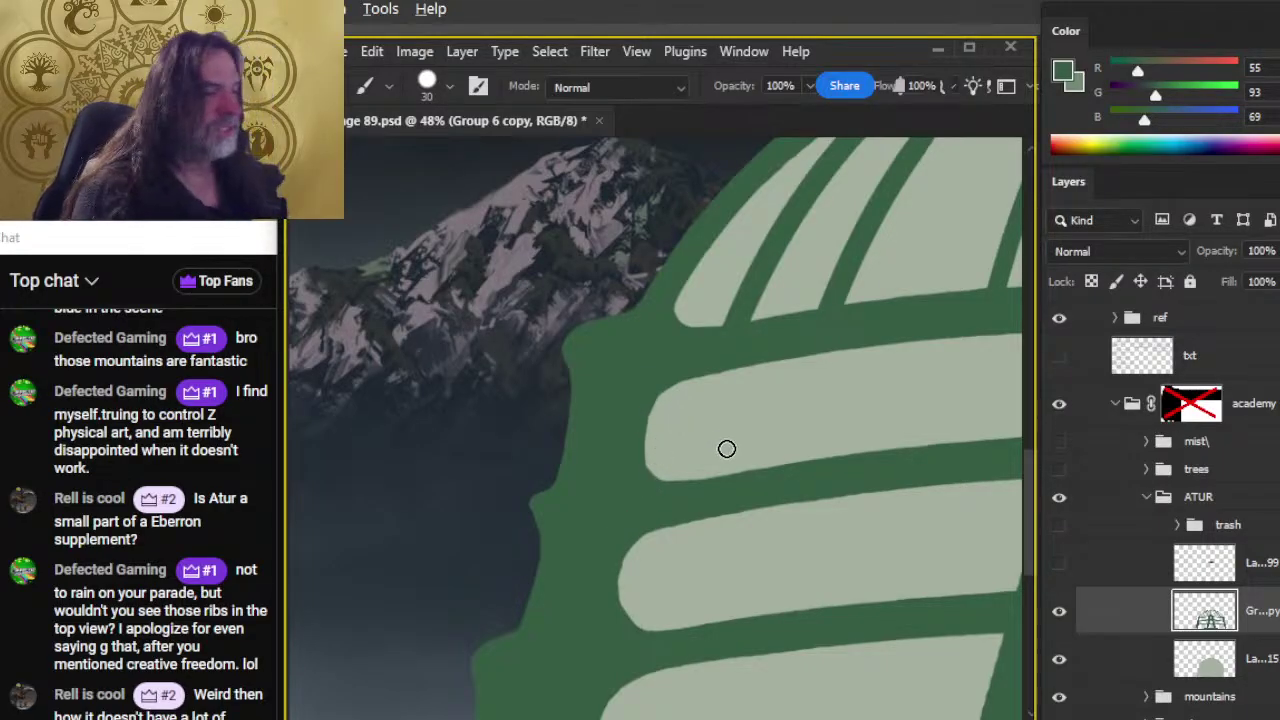
key("z")
mouse_move(783, 491)
left_mouse_down()
mouse_move(543, 534)
mouse_move(531, 517)
left_mouse_up()
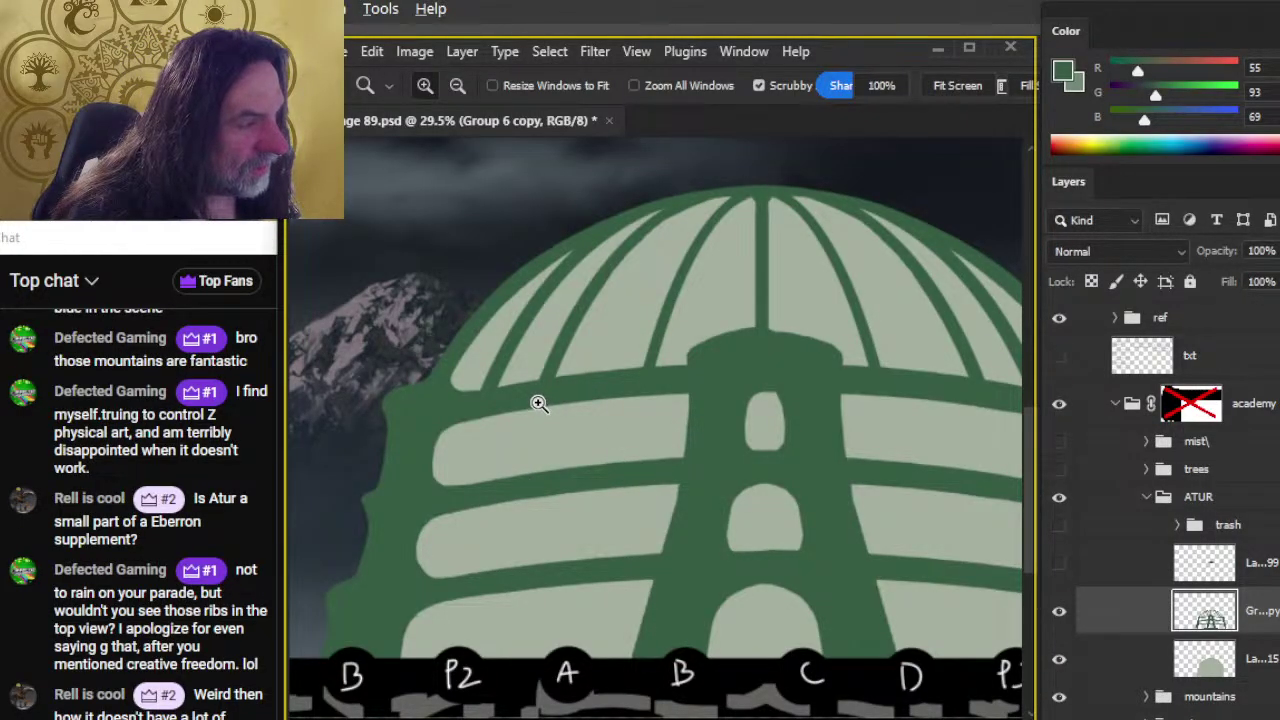
Step: Erase the right half of the green framework with straight size 300 Eraser strokes, keeping the left half up to the central rib
scroll(566, 537, "down", 5)
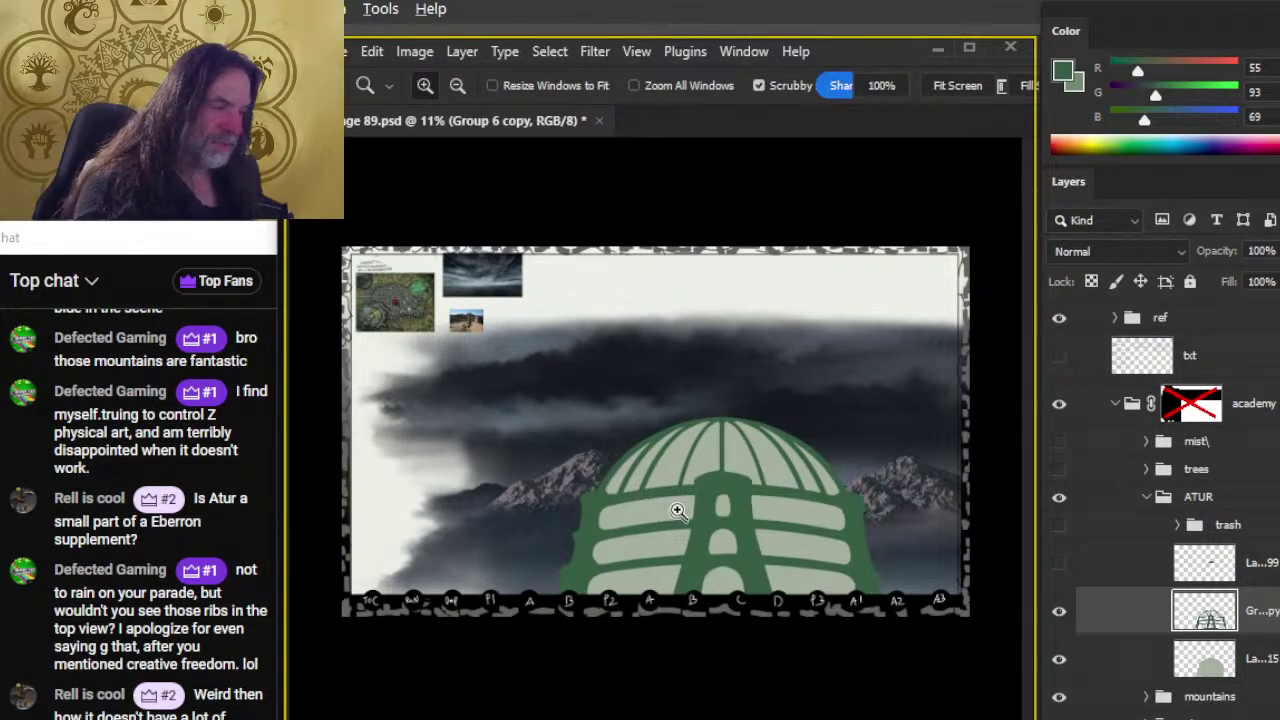
scroll(662, 488, "up", 3)
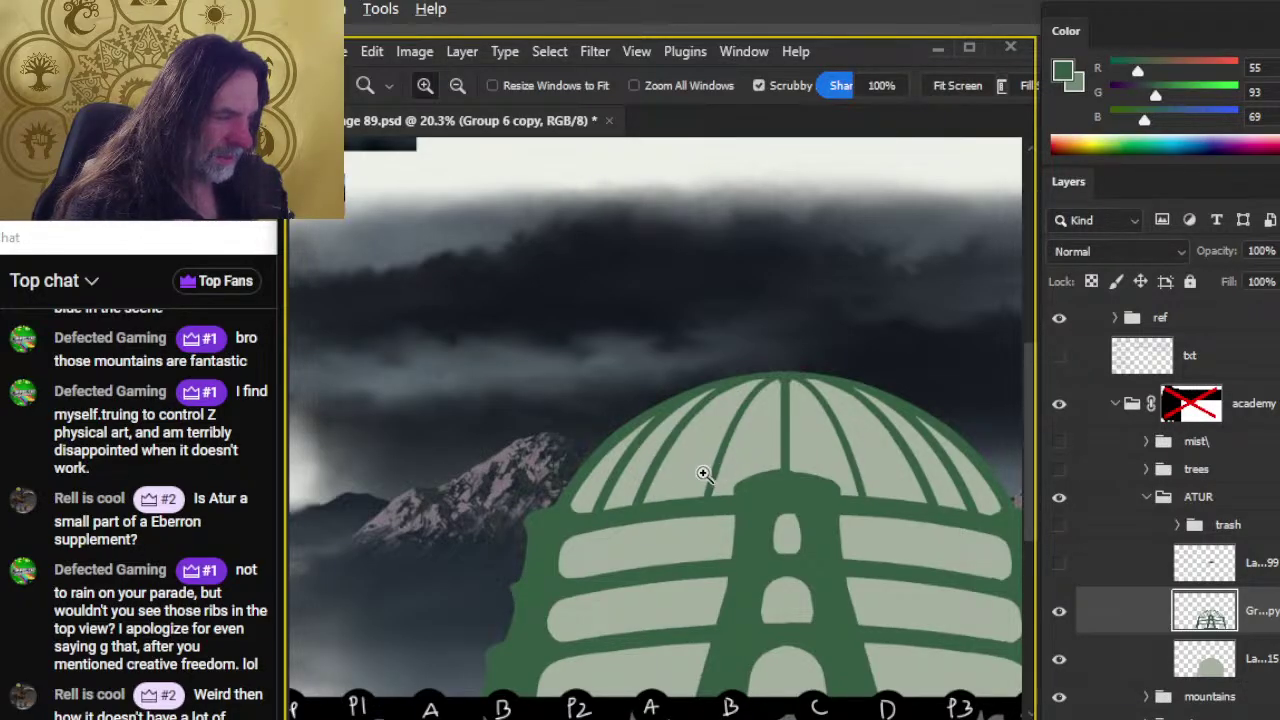
scroll(685, 455, "up", 2)
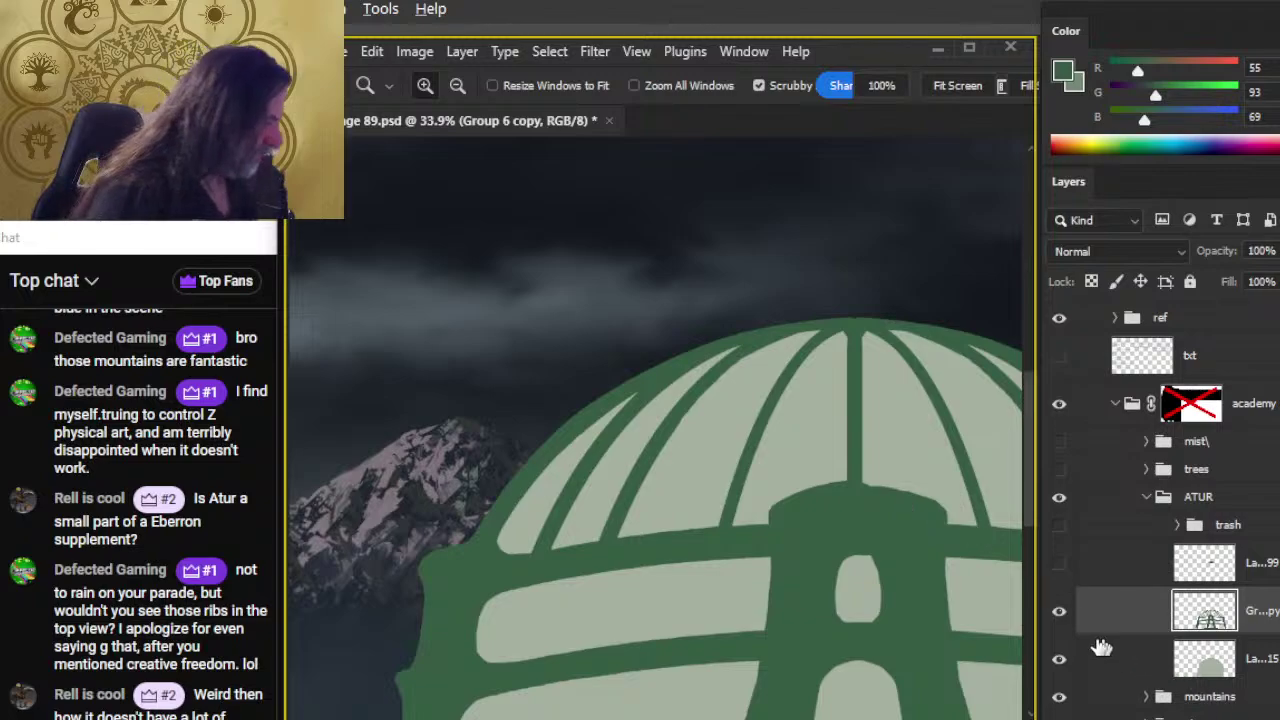
scroll(623, 514, "up", 2)
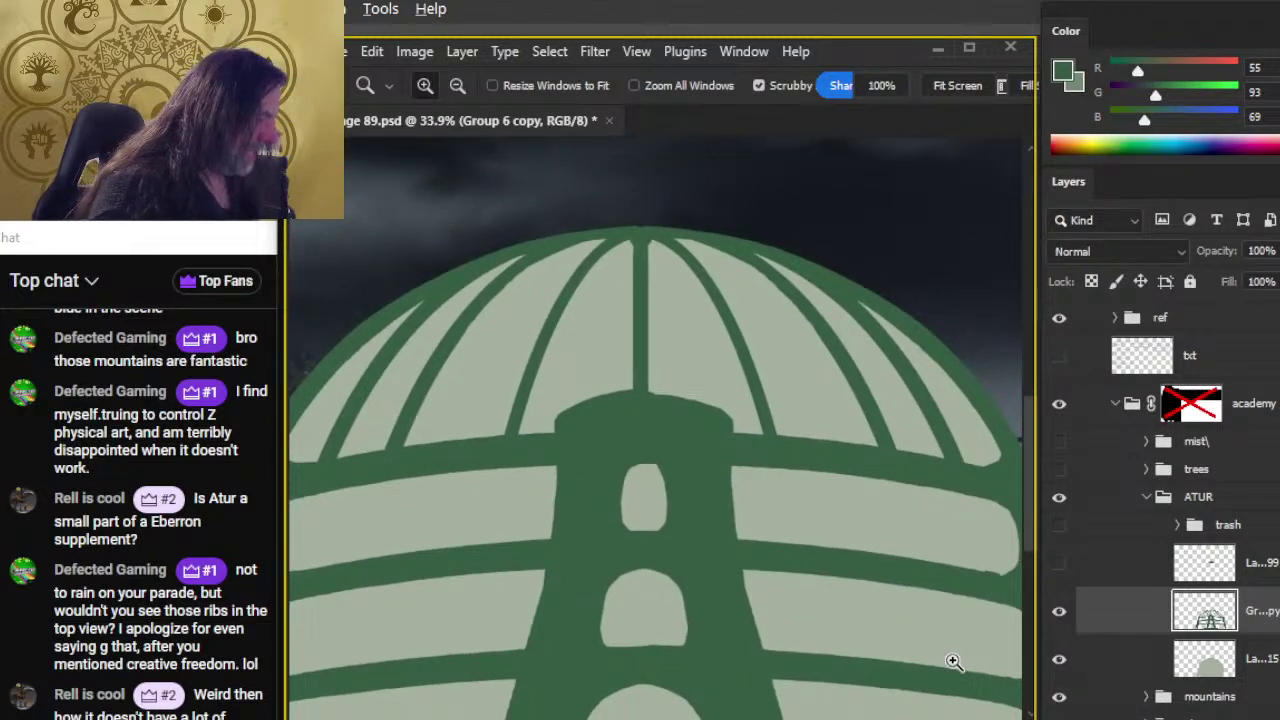
scroll(953, 662, "down", 3)
key("e")
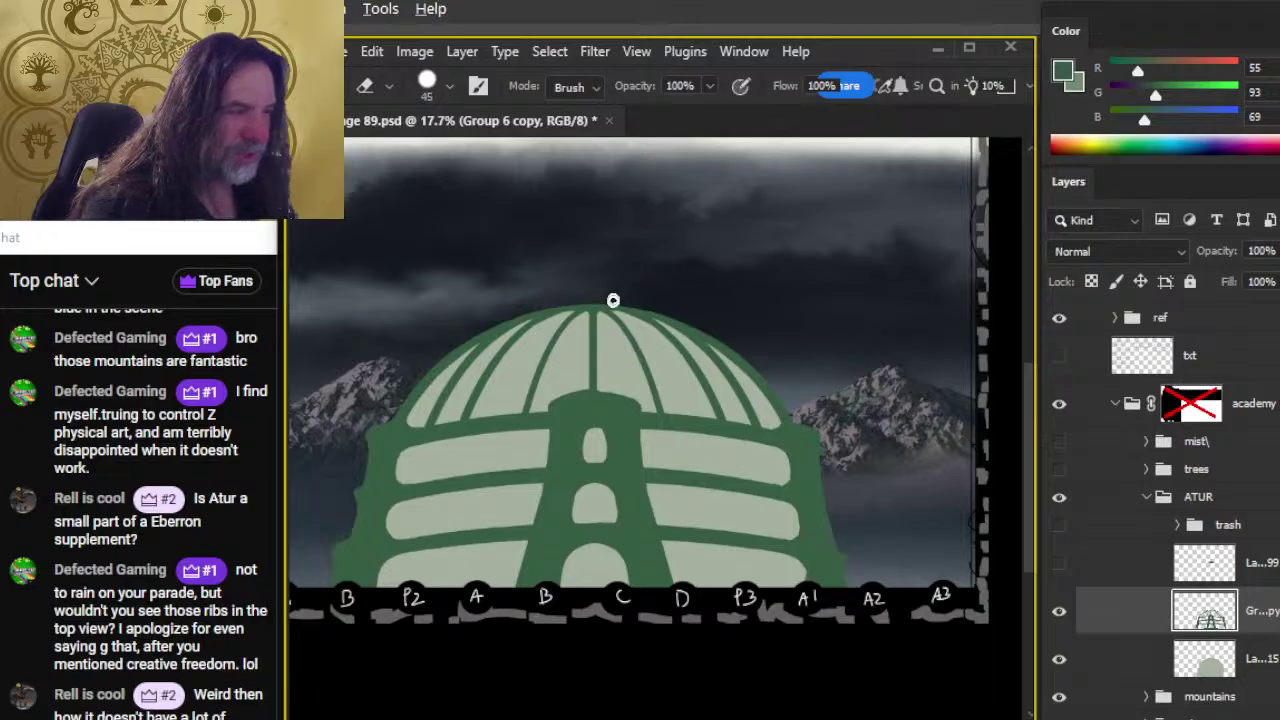
key("bracketright")
key("bracketright")
key("bracketright")
key("bracketright")
key("bracketright")
left_click_drag(629, 294, 657, 634)
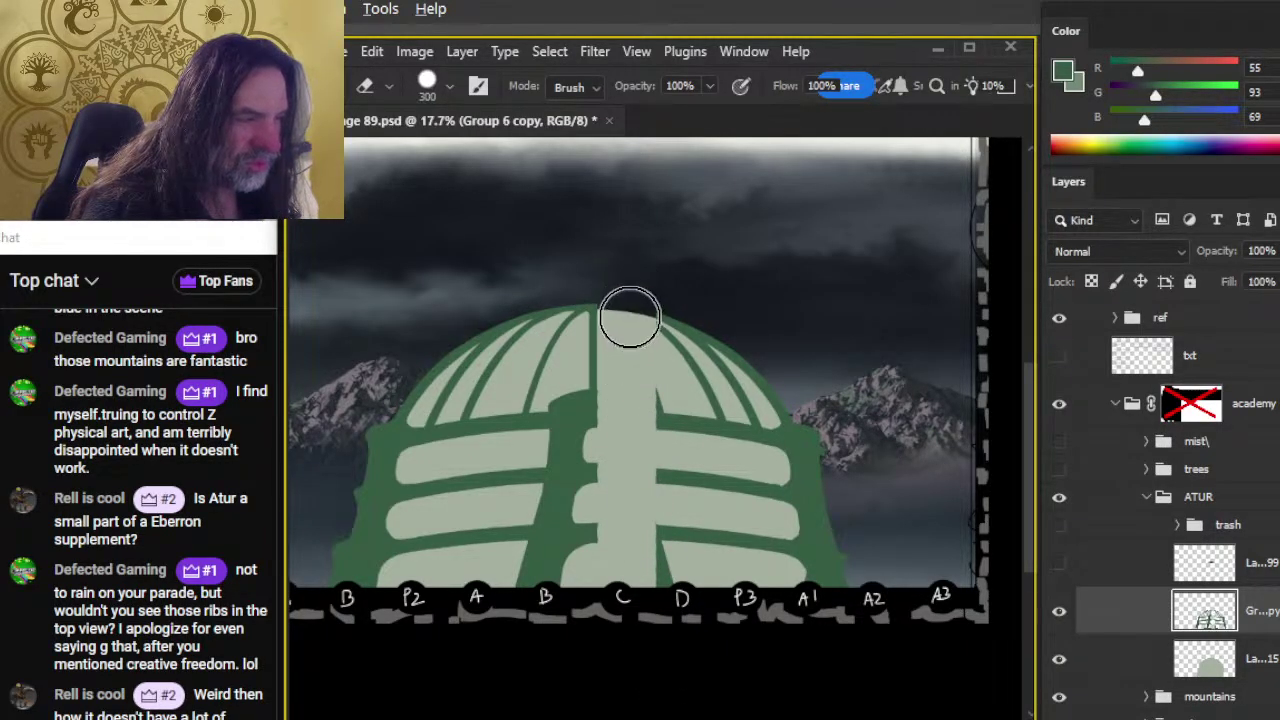
key("shift")
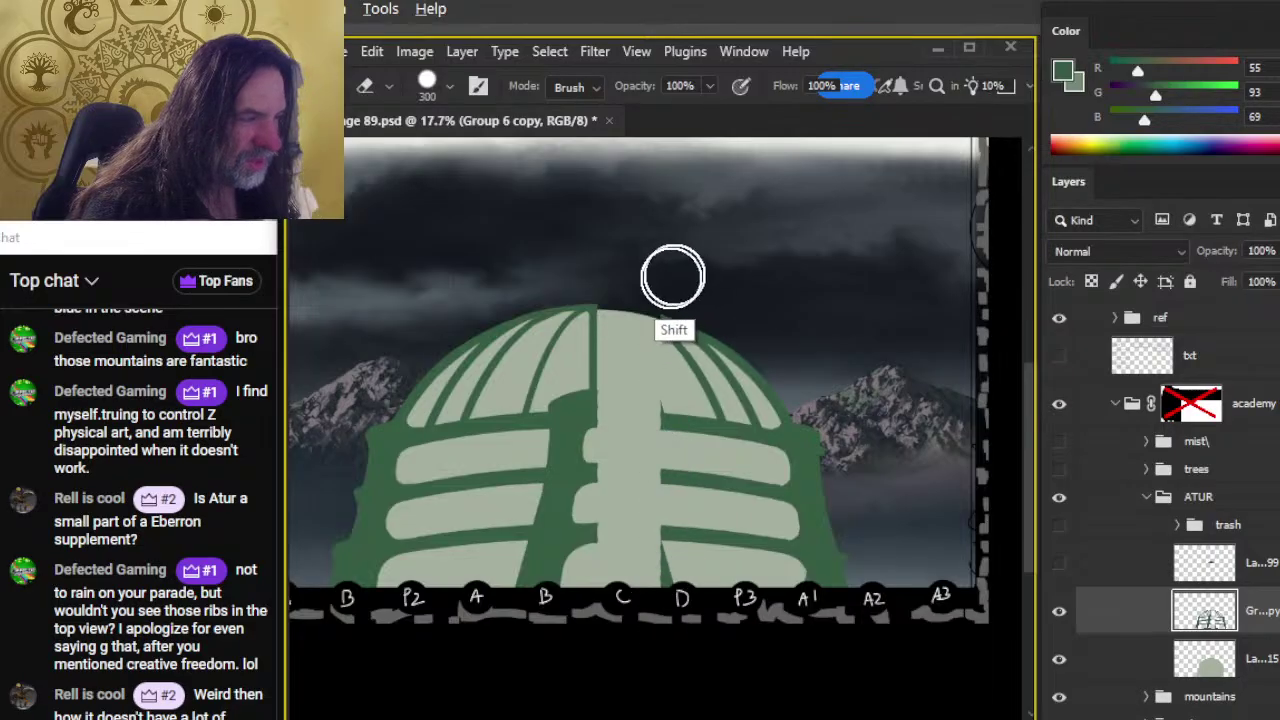
mouse_move(673, 277)
left_mouse_down()
mouse_move(671, 590)
mouse_move(696, 609)
mouse_move(732, 585)
mouse_move(781, 667)
mouse_move(870, 460)
mouse_move(925, 402)
mouse_move(794, 443)
mouse_move(742, 546)
left_mouse_up()
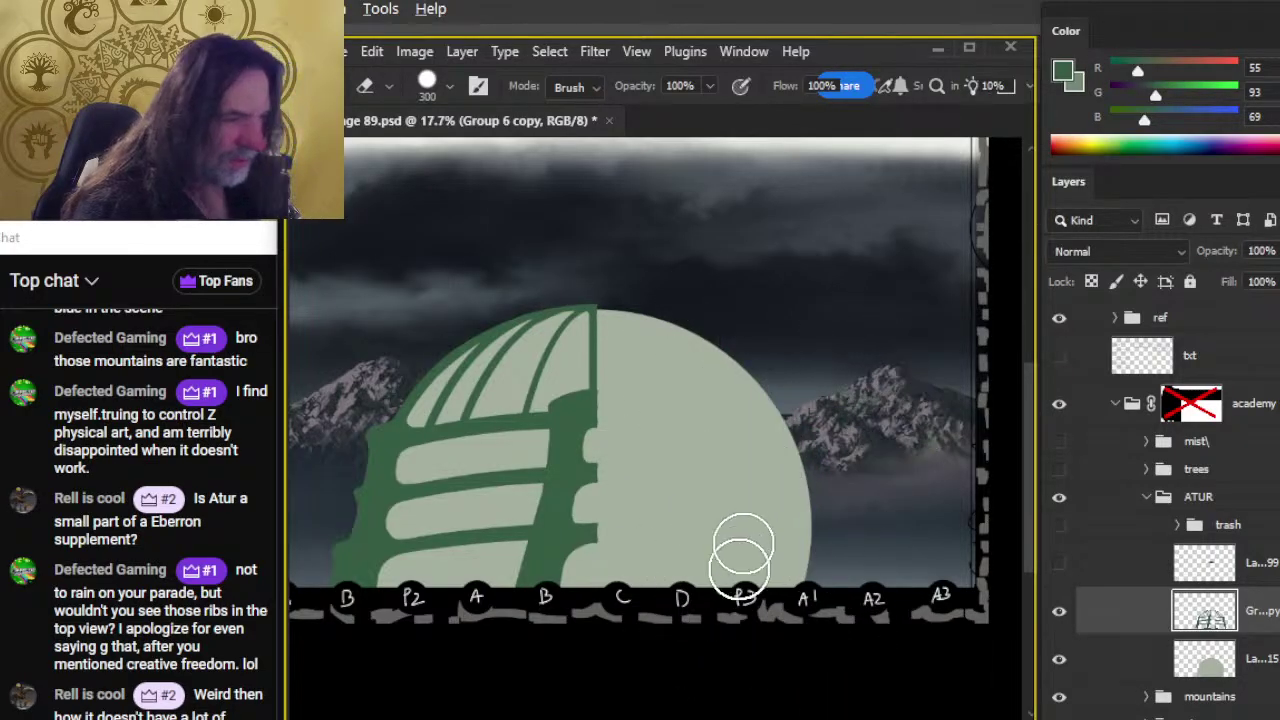
Step: Lasso the middle of the three curved ribs on the dome's left half, extending the selection at its upper tip
key("ctrl")
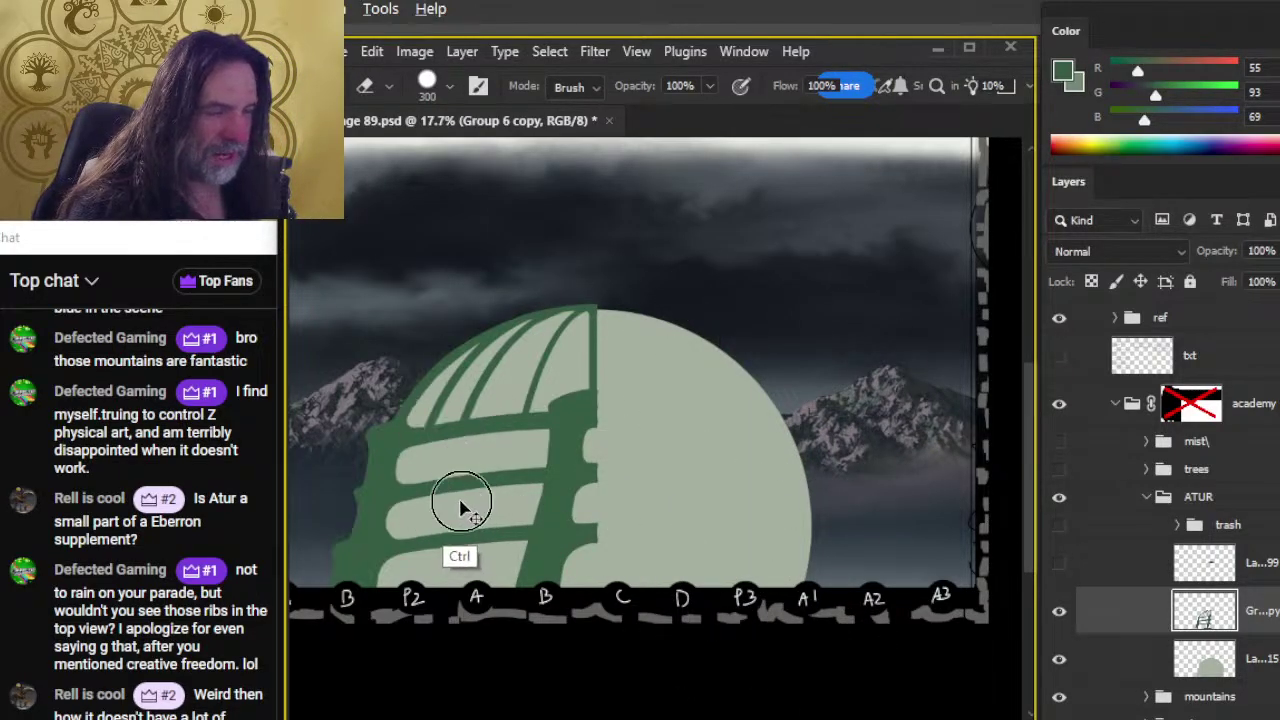
key("ctrl+space")
left_click(510, 378)
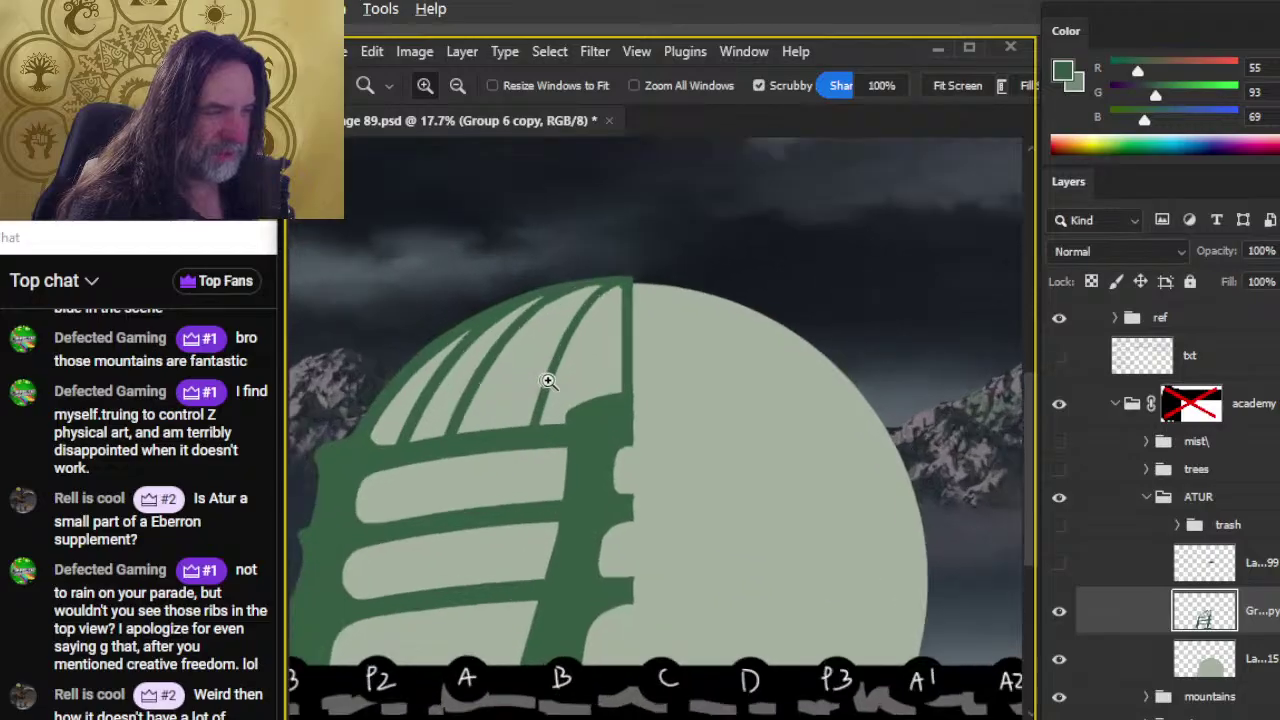
left_click(548, 381)
key("l")
mouse_move(442, 368)
left_mouse_down()
mouse_move(401, 466)
mouse_move(431, 472)
mouse_move(535, 320)
mouse_move(598, 259)
mouse_move(653, 232)
mouse_move(566, 255)
left_mouse_up()
left_click_drag(555, 262, 483, 347)
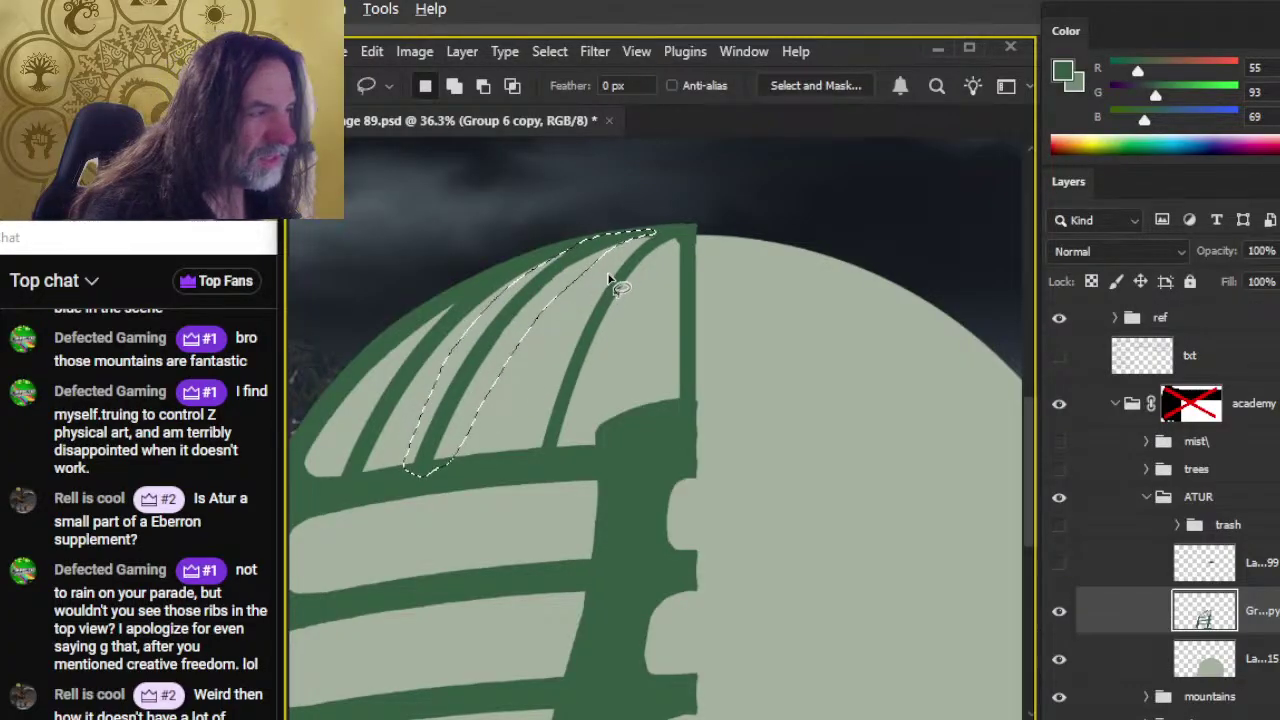
key("shift")
mouse_move(594, 248)
left_mouse_down()
mouse_move(674, 246)
mouse_move(640, 262)
left_mouse_up()
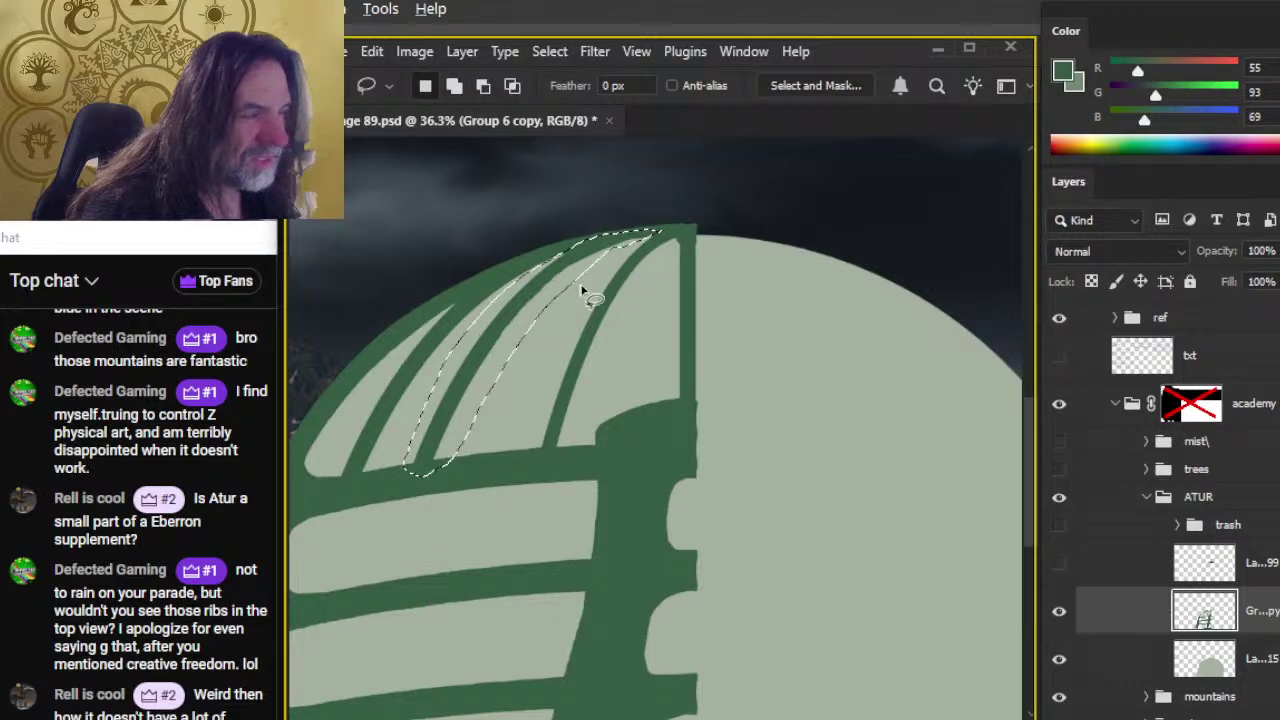
Step: Nudge the selected middle rib slightly to the right, fine-tune its position and deselect it
key("v")
key("Left")
key("Left")
key("Left")
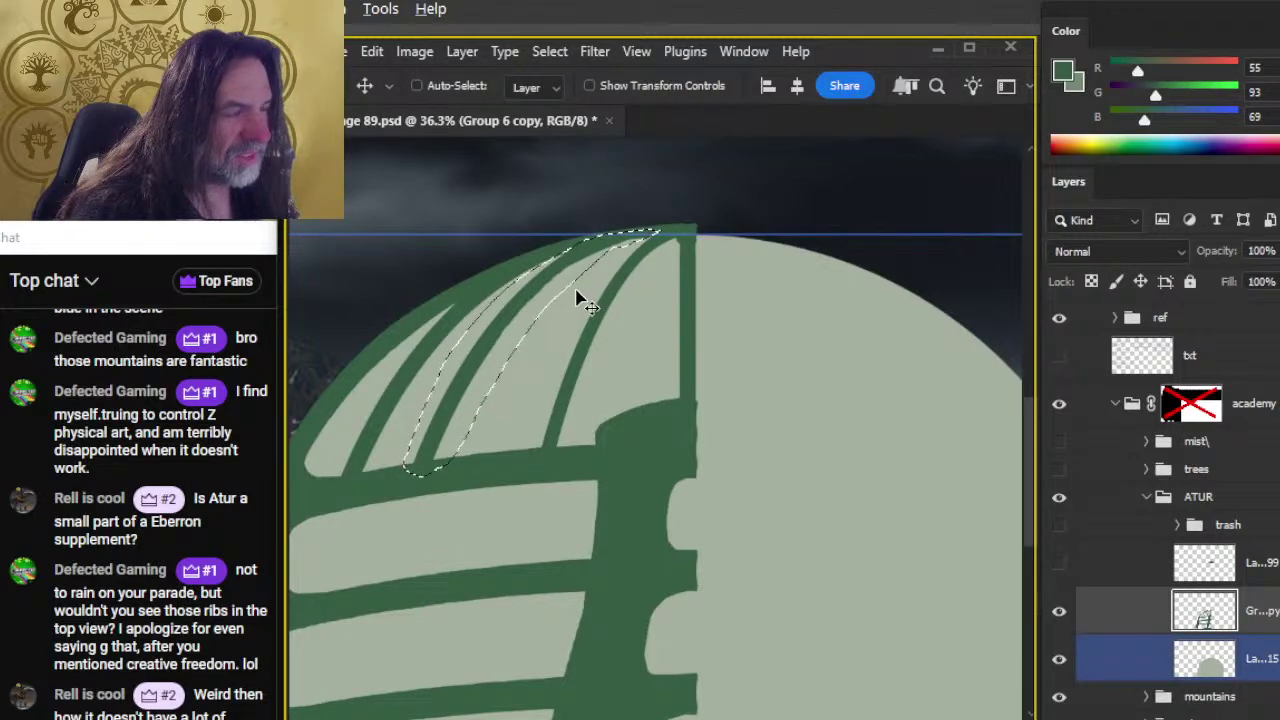
key("Right")
key("Right")
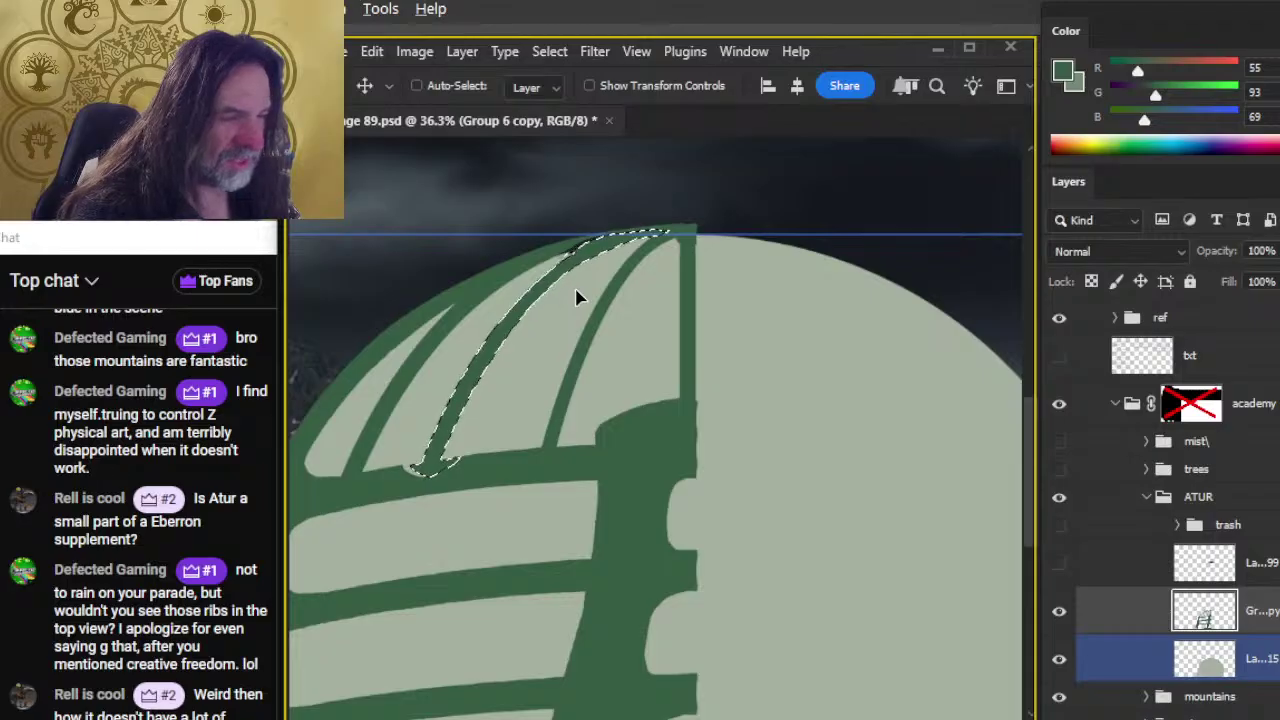
key("Left")
key("Left")
key("Left")
key("Left")
key("Left")
key("Left")
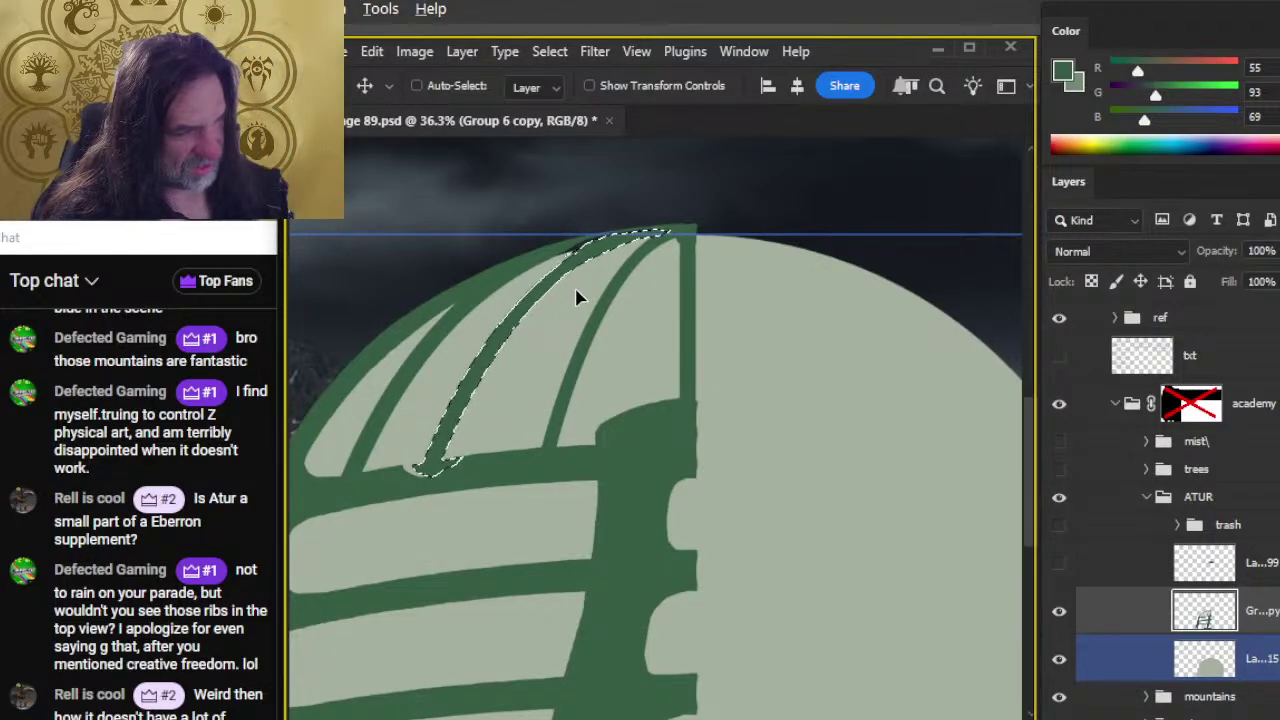
key("Left")
key("Left")
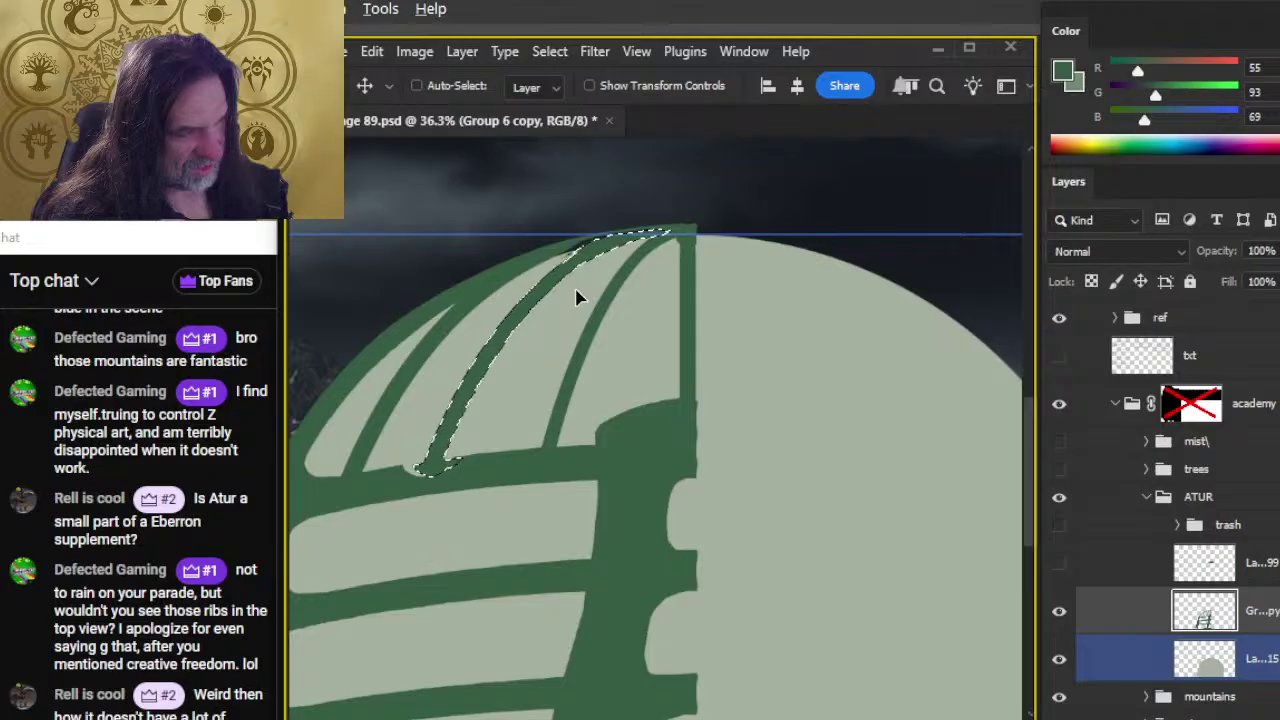
key("ctrl+d")
Step: Clean up the stray slivers where the moved rib meets the dome's upper rim with the size 15 Eraser
key("l")
key("z")
mouse_move(622, 578)
left_mouse_down()
mouse_move(563, 557)
mouse_move(574, 569)
left_mouse_up()
left_click_drag(592, 505, 651, 489)
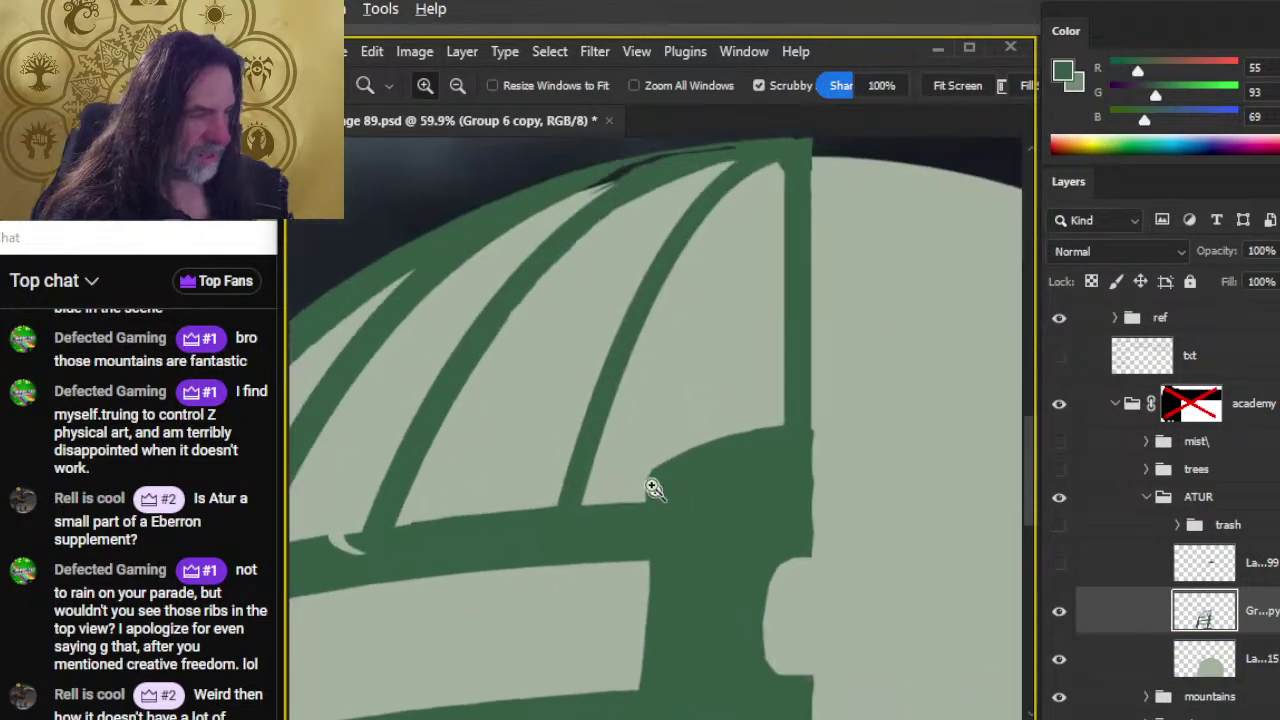
left_click_drag(629, 240, 614, 371)
key("b")
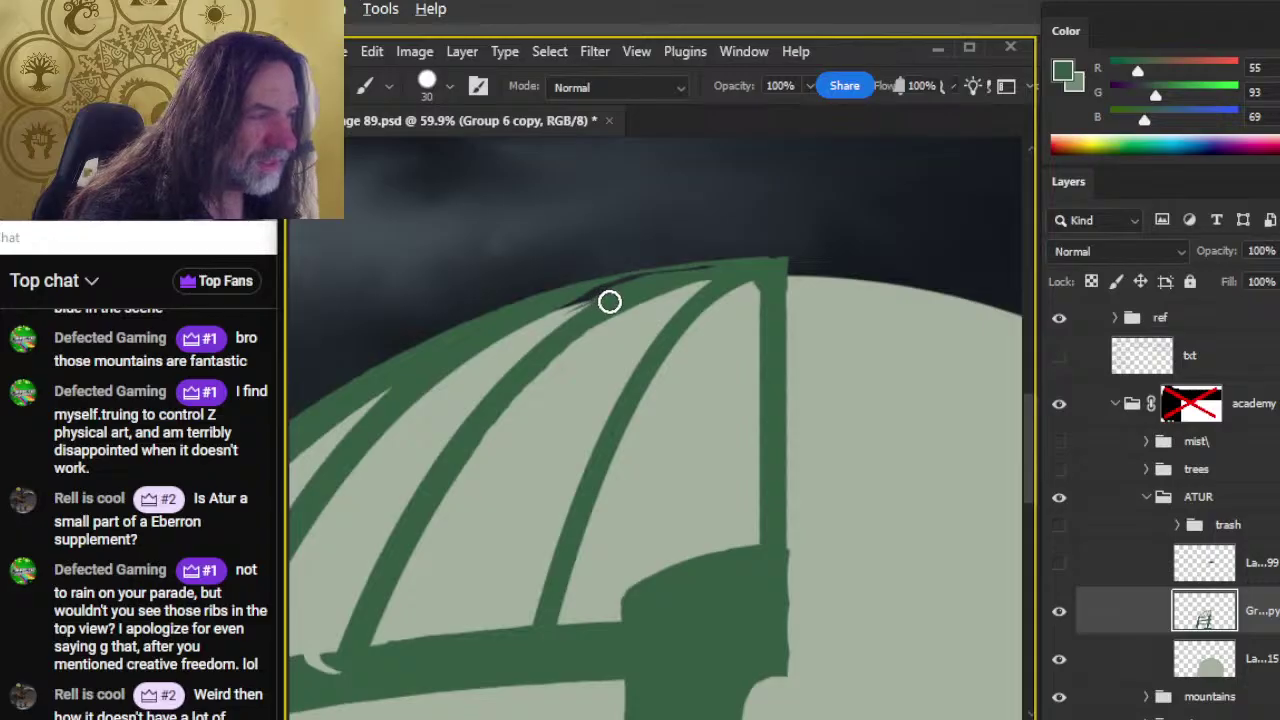
key("e")
key("bracketleft")
key("bracketleft")
key("bracketleft")
key("bracketleft")
key("bracketleft")
key("bracketleft")
key("bracketleft")
key("bracketleft")
key("bracketleft")
key("bracketleft")
key("bracketleft")
key("bracketleft")
key("bracketleft")
key("bracketleft")
key("bracketleft")
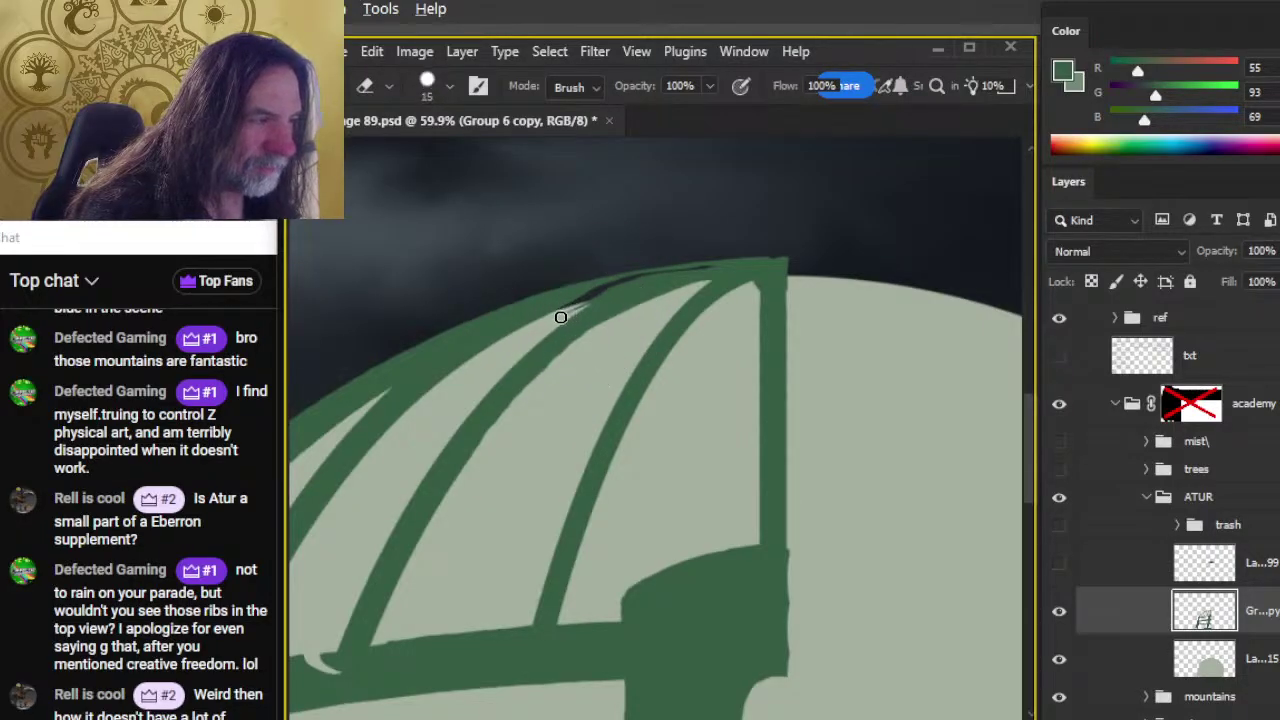
Step: Fill the gaps along the dome's upper rim with the size 10 Brush, and trim the framework's straight centre edge with the size 10 Eraser
key("b")
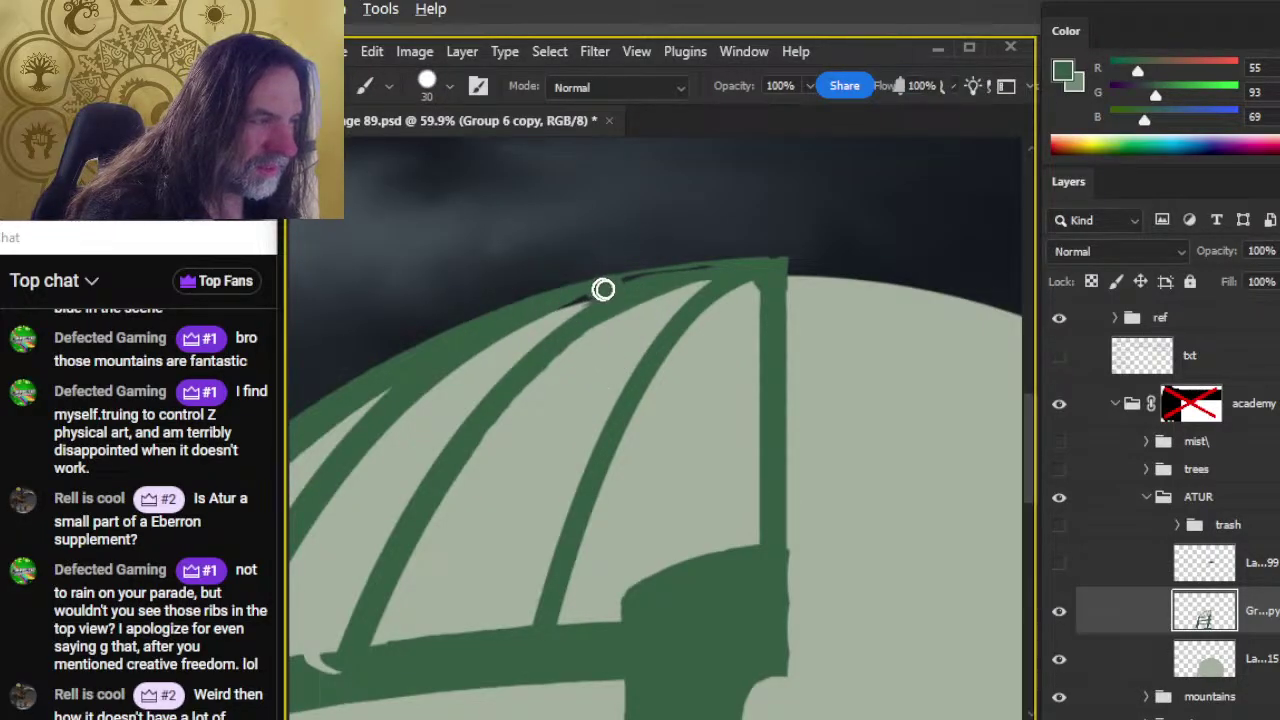
key("bracketleft")
key("bracketleft")
key("bracketleft")
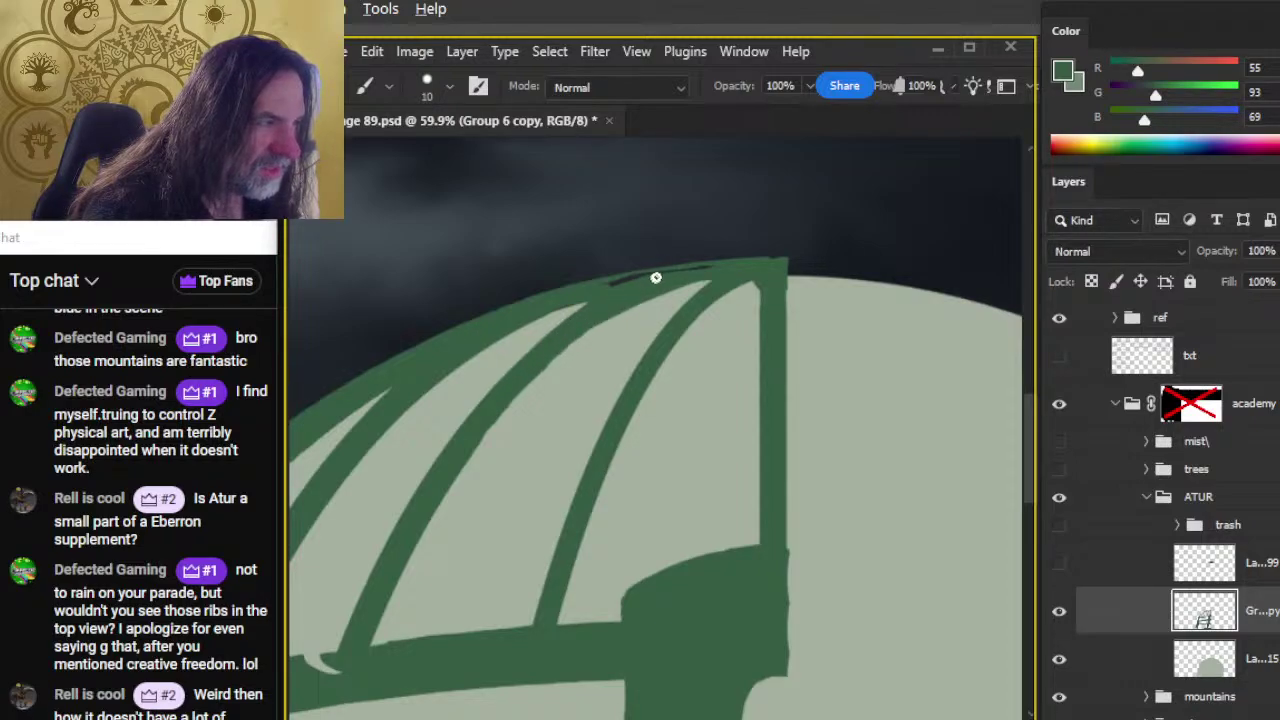
mouse_move(655, 277)
left_mouse_down()
mouse_move(606, 286)
mouse_move(732, 268)
mouse_move(597, 283)
mouse_move(710, 266)
left_mouse_up()
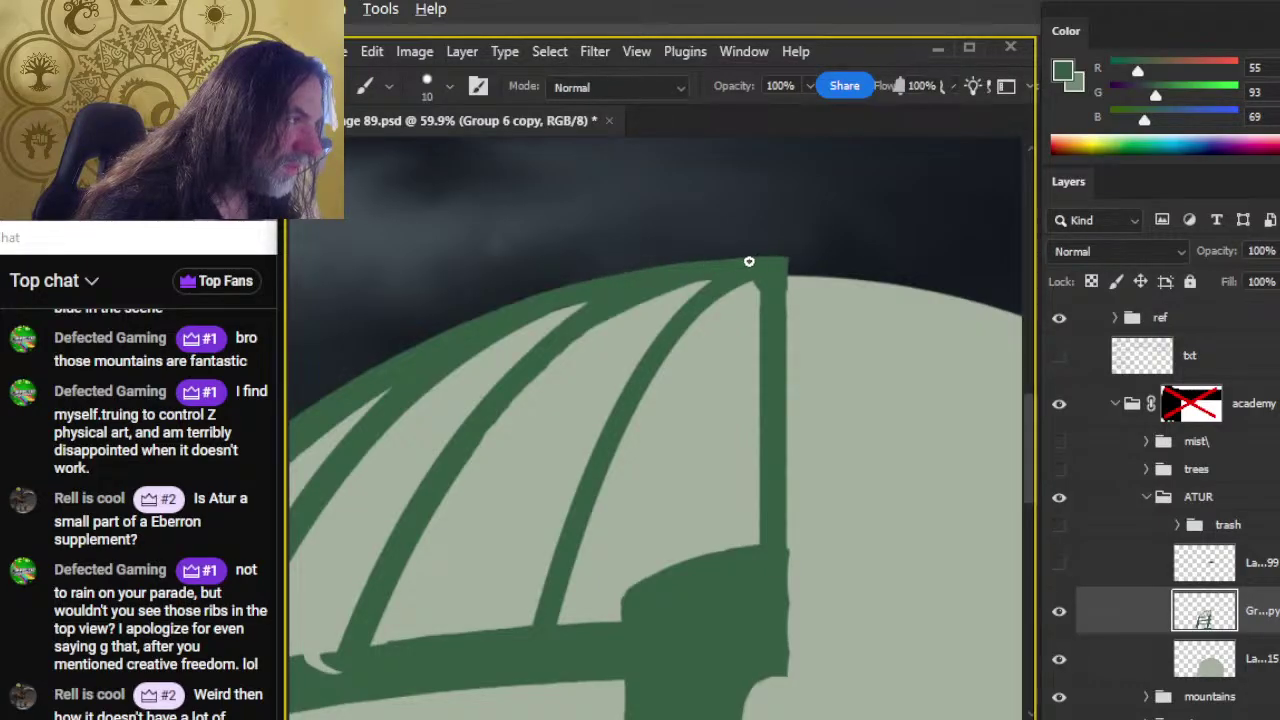
key("e")
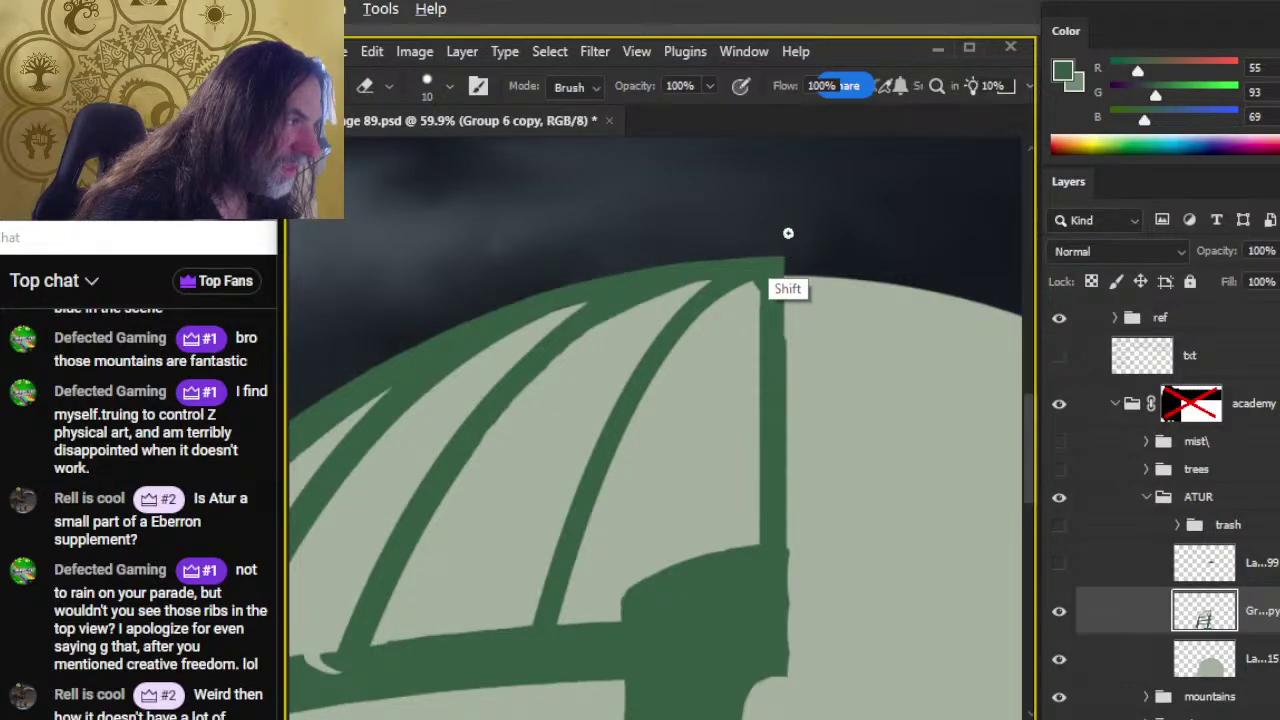
scroll(789, 260, "down", 5)
Step: Clean the middle rib's base corner and fill the crescent notch beside it using the size 10 Brush and Eraser
key("z")
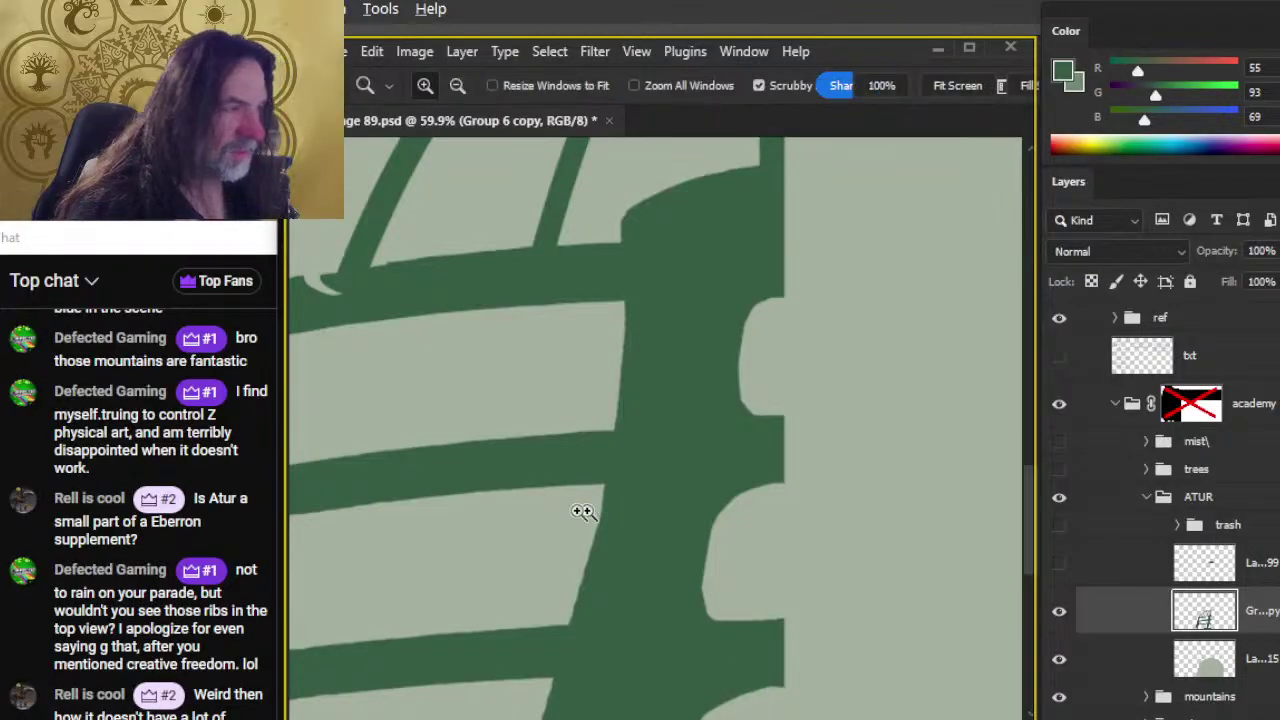
mouse_move(583, 508)
left_mouse_down()
mouse_move(528, 491)
mouse_move(583, 431)
left_mouse_up()
key("b")
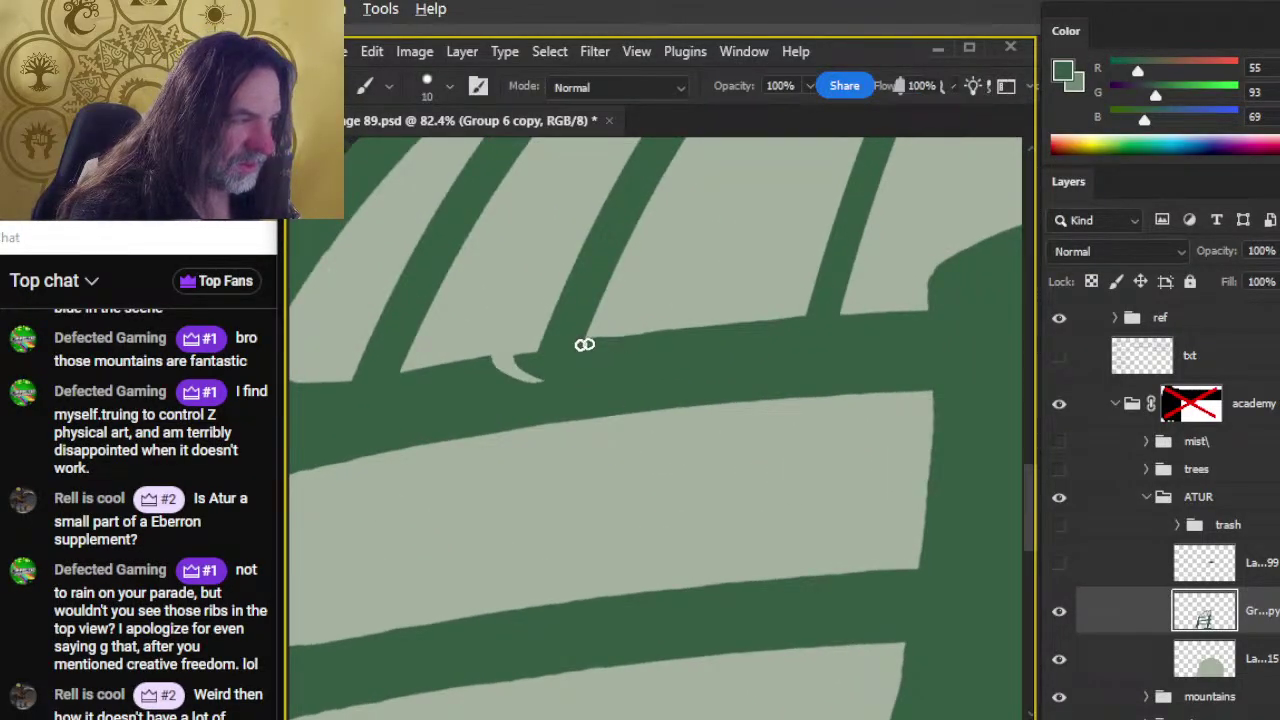
key("e")
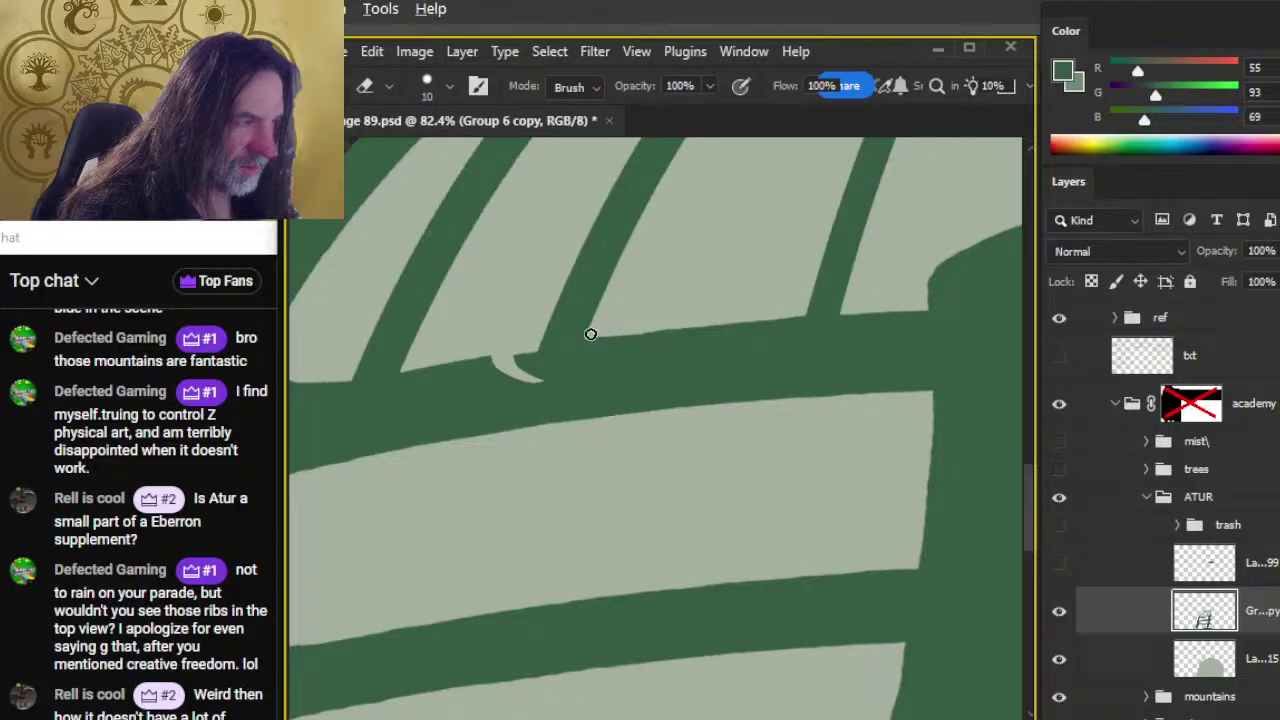
key("b")
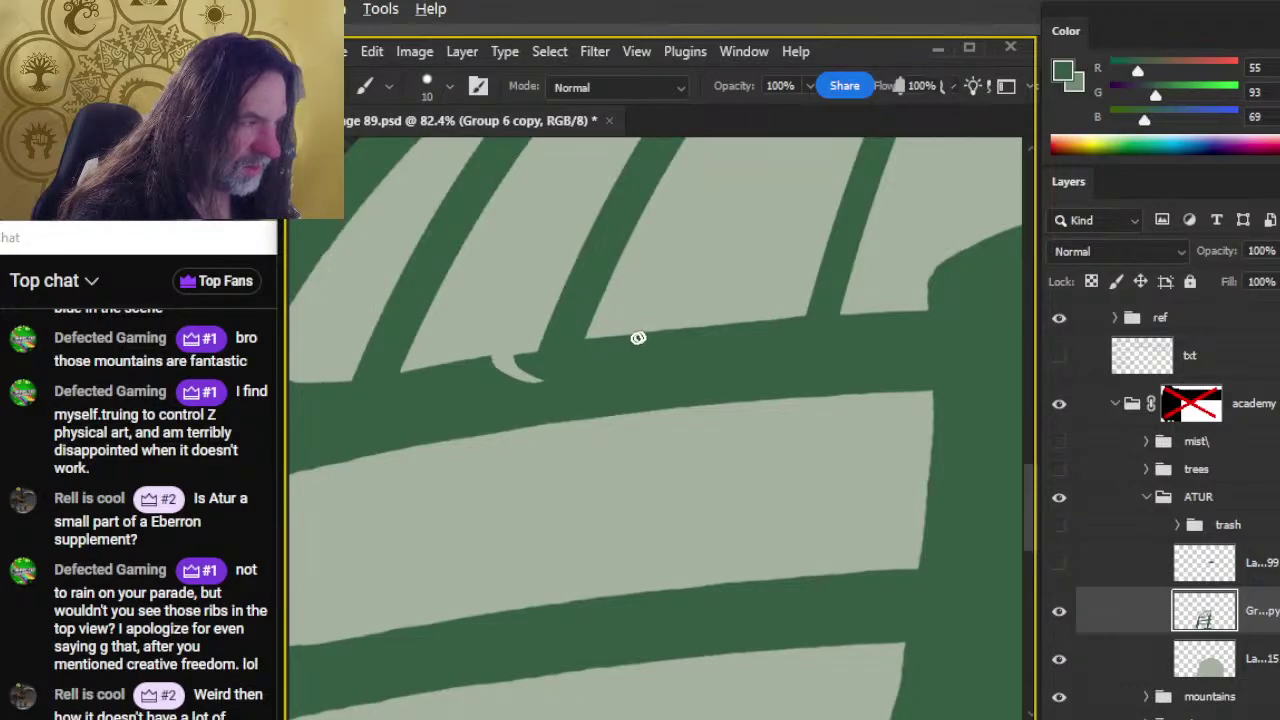
left_click_drag(531, 354, 480, 367)
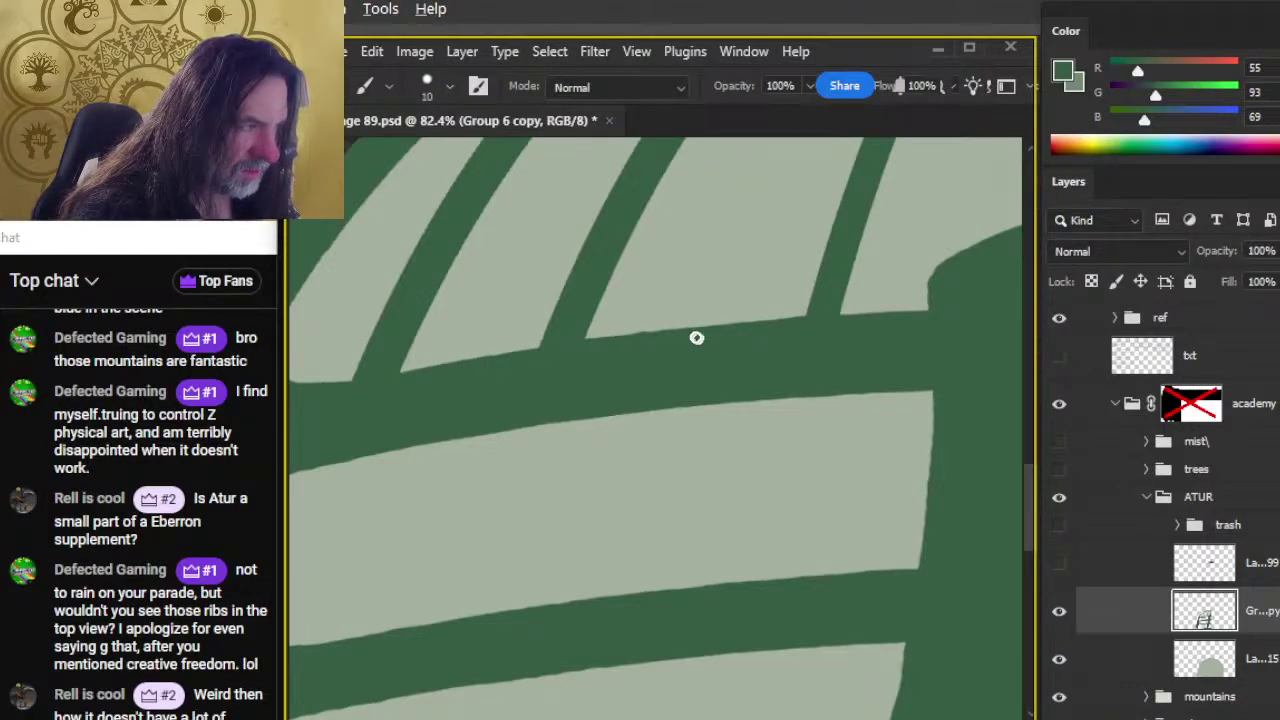
Step: Smooth the middle rib's right edge near the rim and trim the adjacent panel's upper tip with the size 15 Eraser
key("z")
left_click_drag(754, 380, 763, 423)
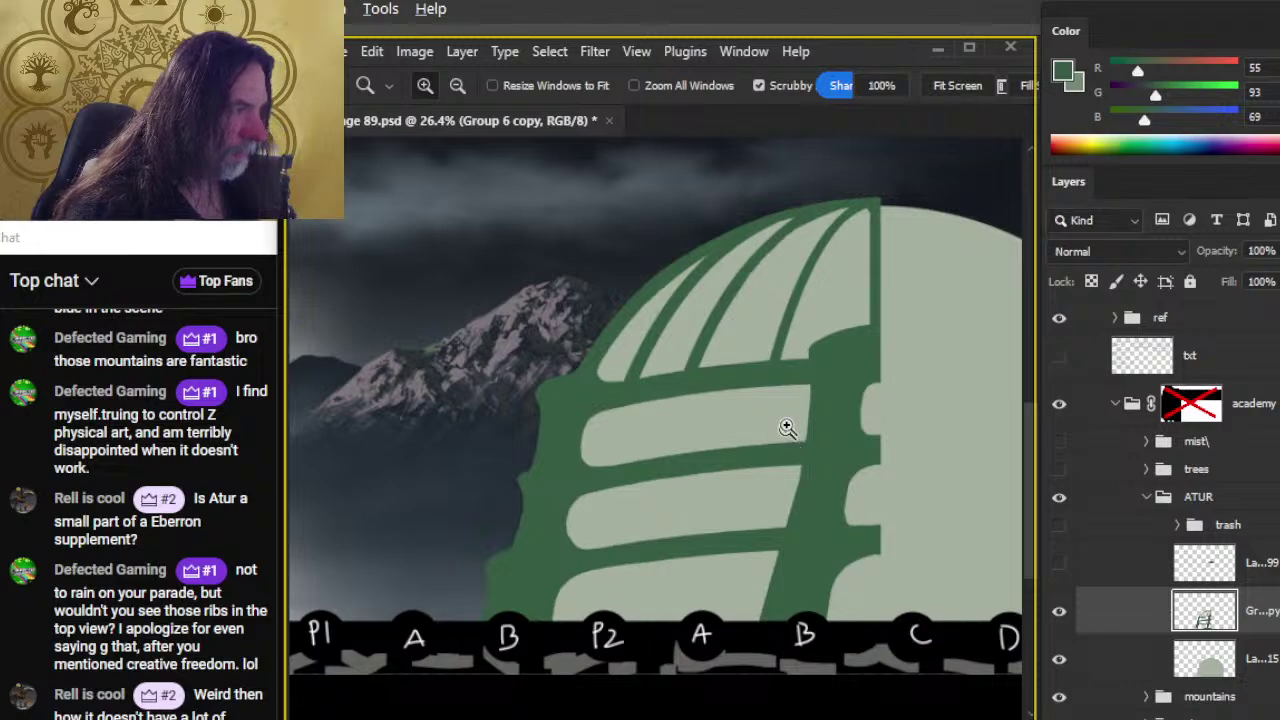
mouse_move(837, 286)
left_mouse_down()
mouse_move(891, 257)
mouse_move(780, 371)
left_mouse_up()
key("e")
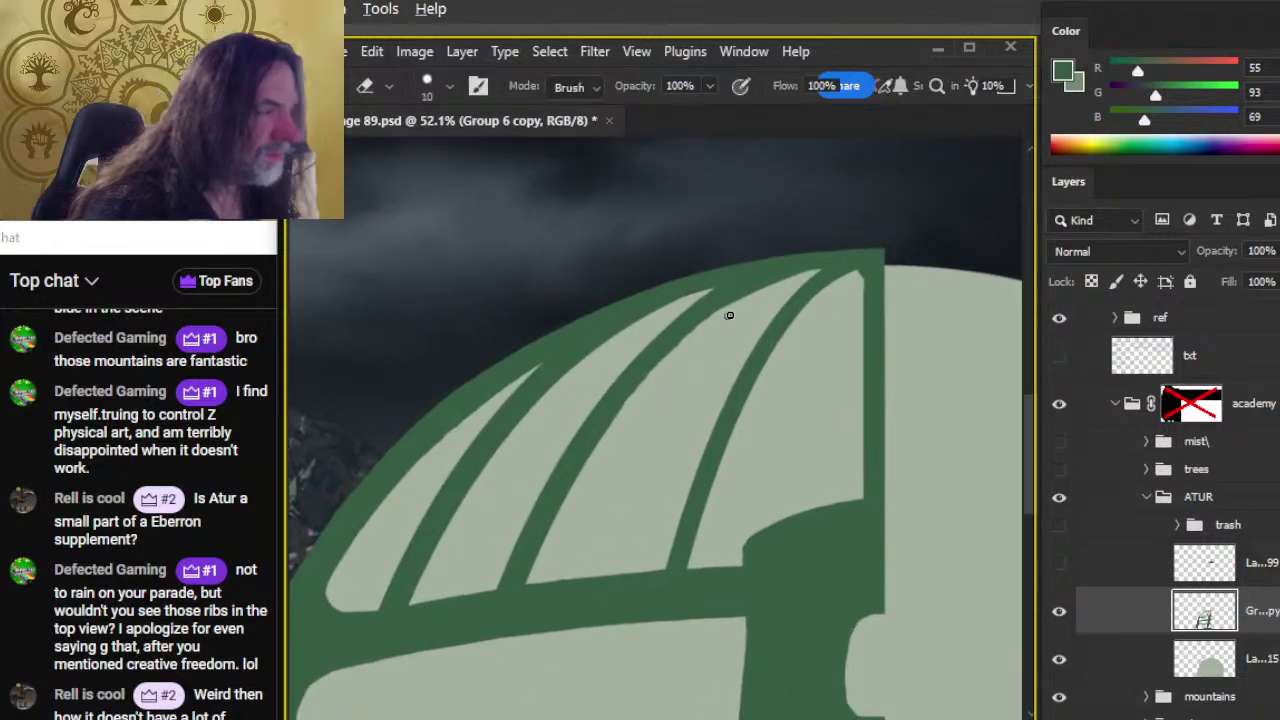
key("bracketright")
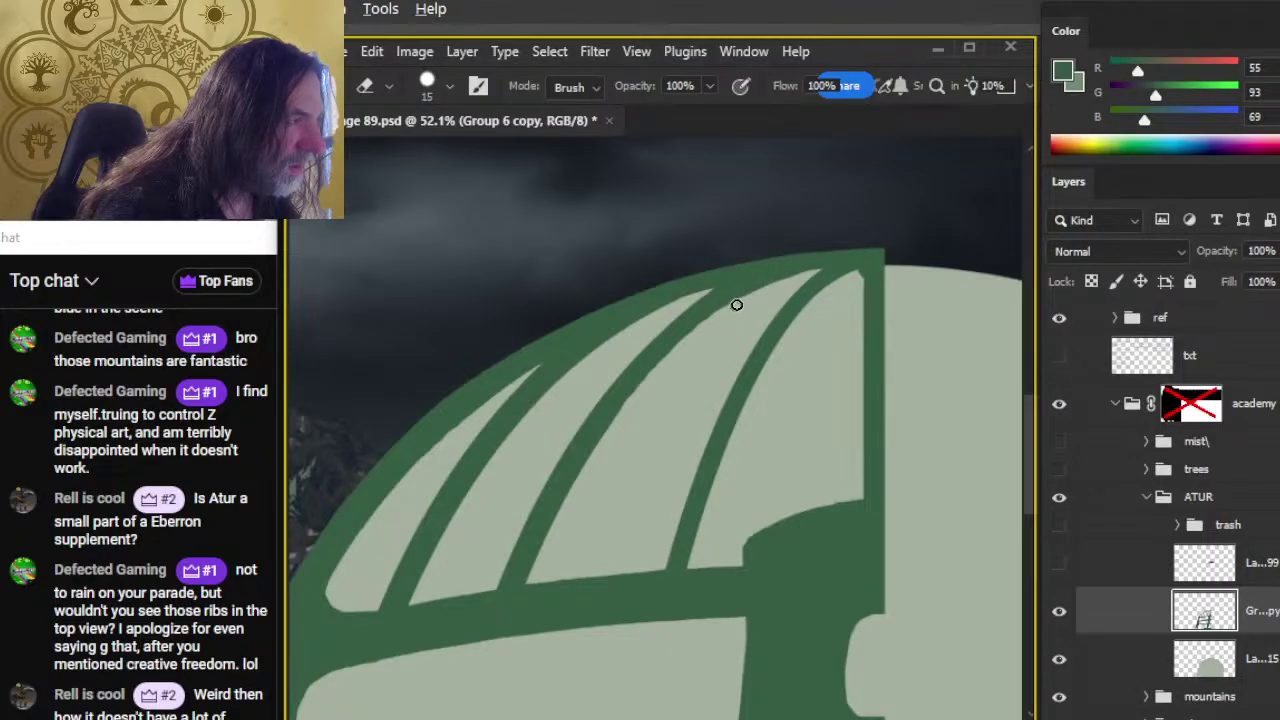
left_click_drag(821, 268, 831, 263)
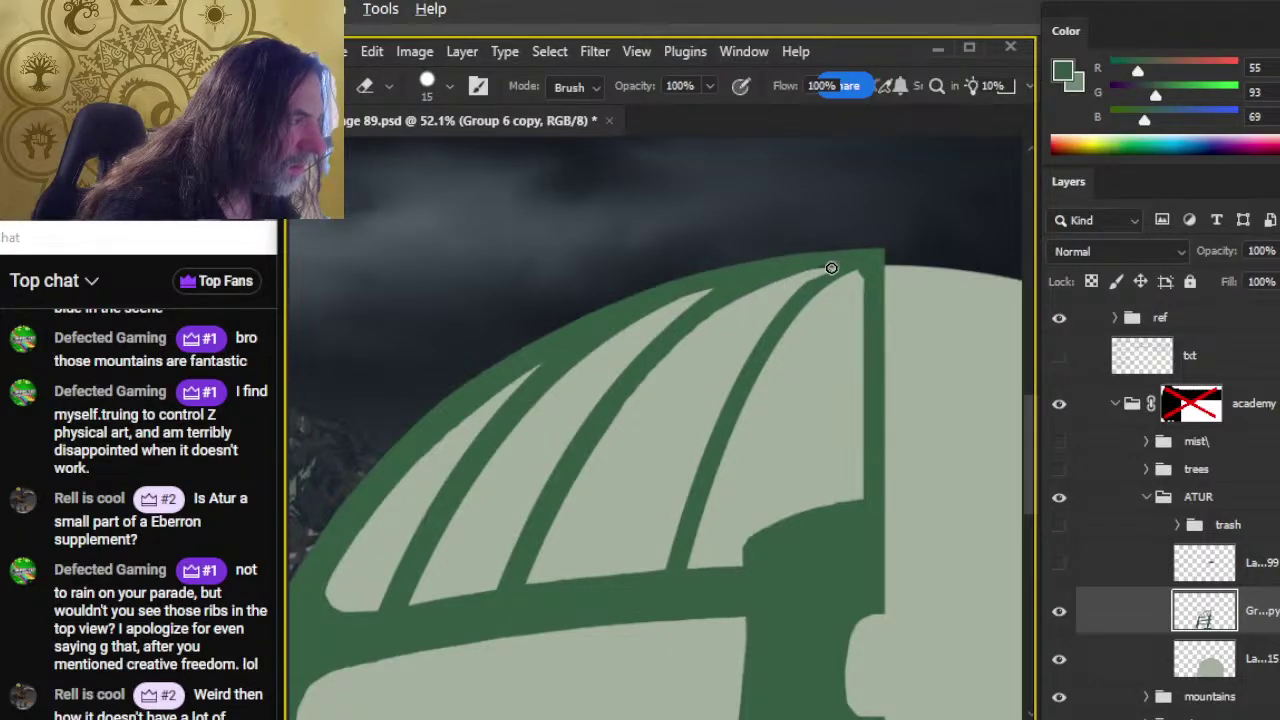
Step: Reshape and thicken the dome's rightmost curved rib from the upper rim to its base with the size 10 Brush and the Eraser
key("b")
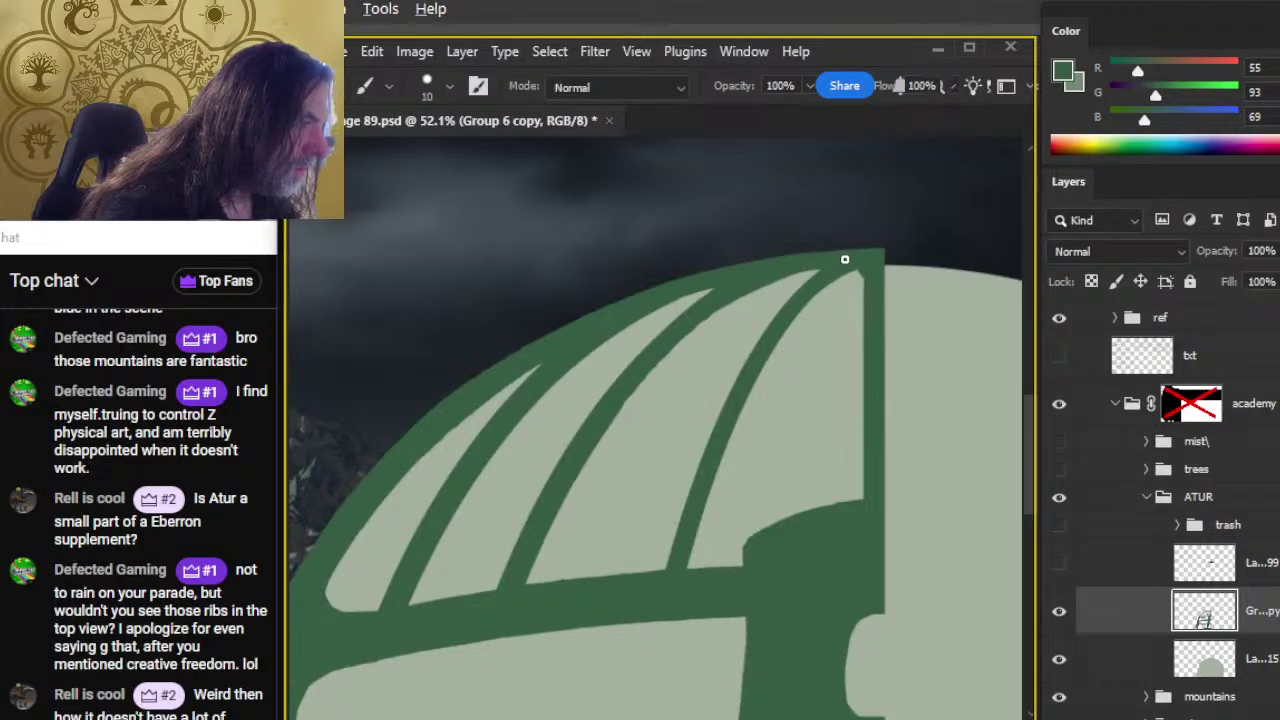
mouse_move(833, 265)
left_mouse_down()
mouse_move(796, 292)
mouse_move(836, 260)
mouse_move(738, 371)
mouse_move(774, 315)
mouse_move(753, 343)
mouse_move(818, 273)
mouse_move(738, 374)
mouse_move(710, 386)
mouse_move(764, 338)
mouse_move(718, 417)
mouse_move(767, 327)
mouse_move(714, 428)
left_mouse_up()
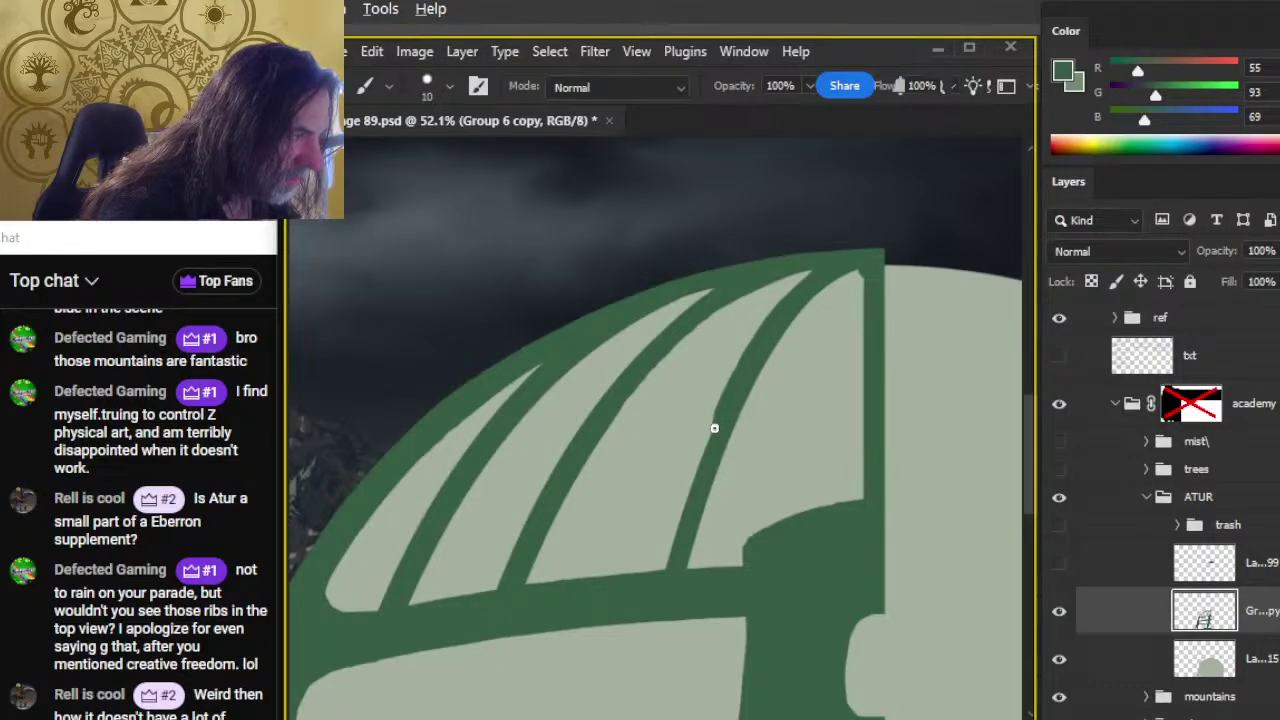
left_click_drag(757, 338, 733, 383)
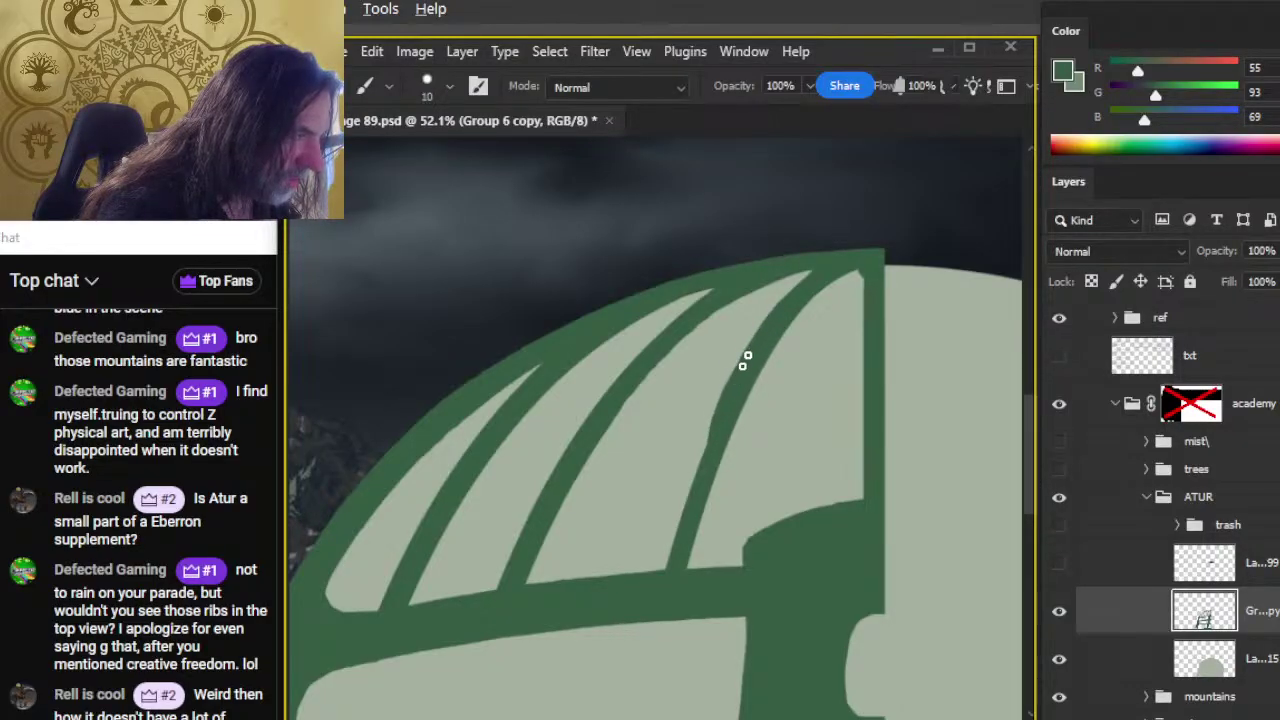
key("e")
mouse_move(766, 297)
left_mouse_down()
mouse_move(741, 342)
mouse_move(750, 330)
mouse_move(750, 373)
mouse_move(751, 362)
mouse_move(690, 503)
mouse_move(714, 427)
mouse_move(664, 579)
mouse_move(718, 414)
mouse_move(690, 482)
left_mouse_up()
key("b")
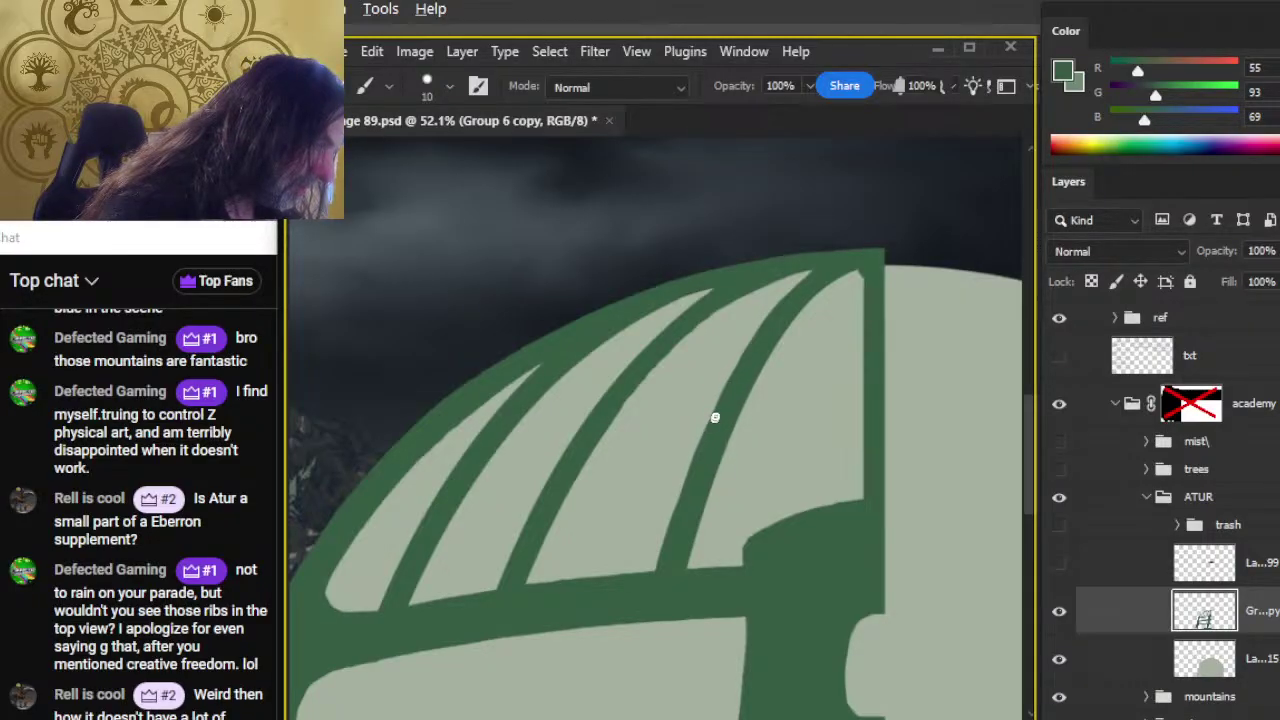
left_click_drag(666, 553, 727, 395)
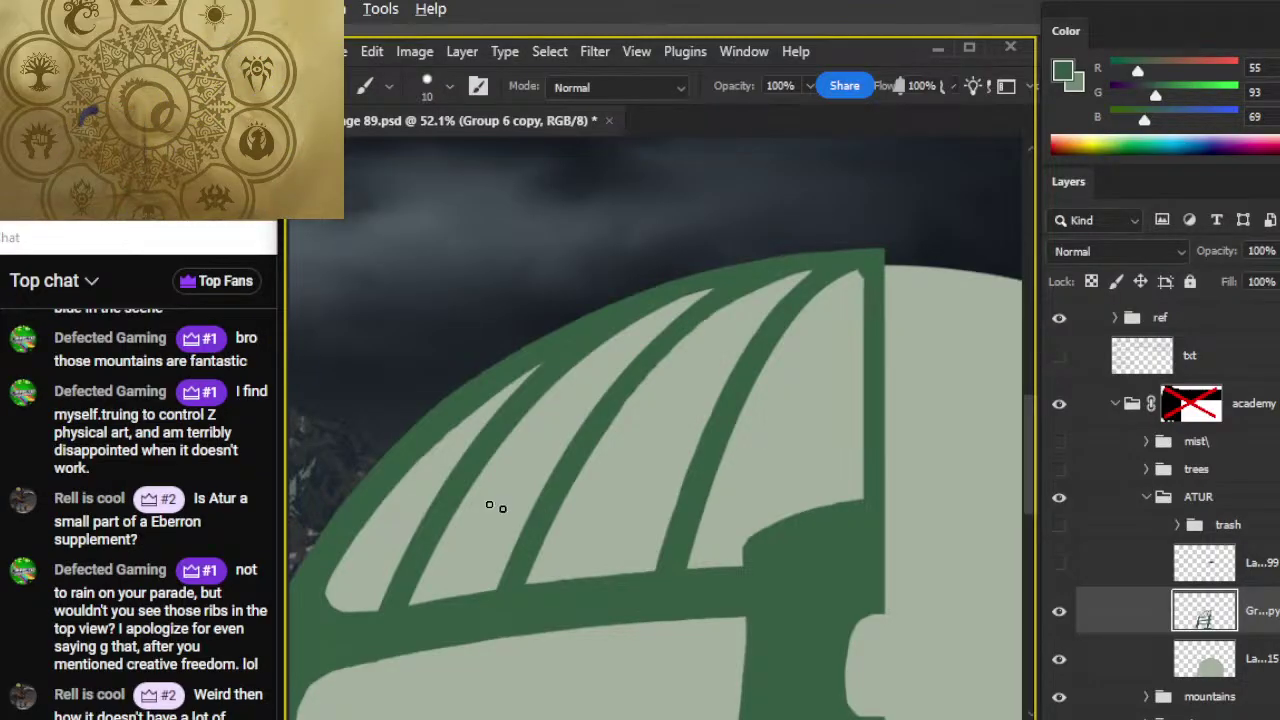
Step: Smooth the dome's upper rim beside the centre edge with the size 10 Brush and open up the adjacent panel's tip with the size 8 Eraser
key("e")
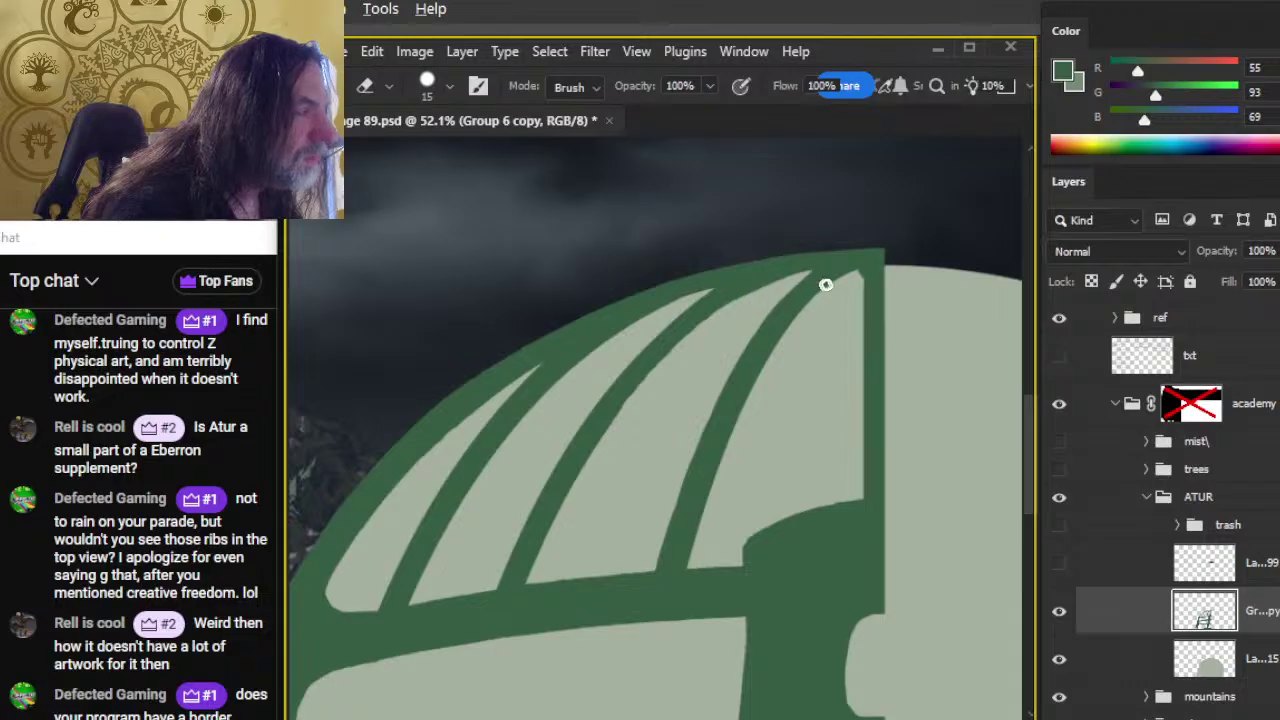
key("b")
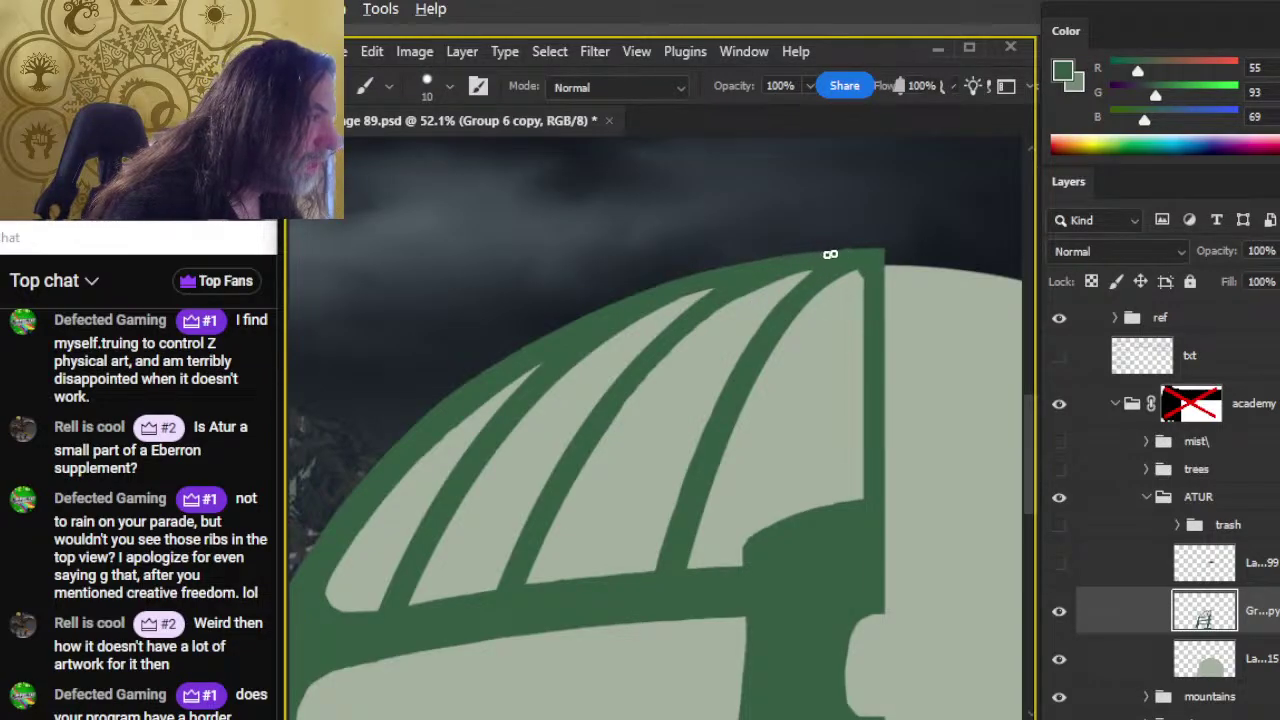
left_click_drag(866, 251, 793, 257)
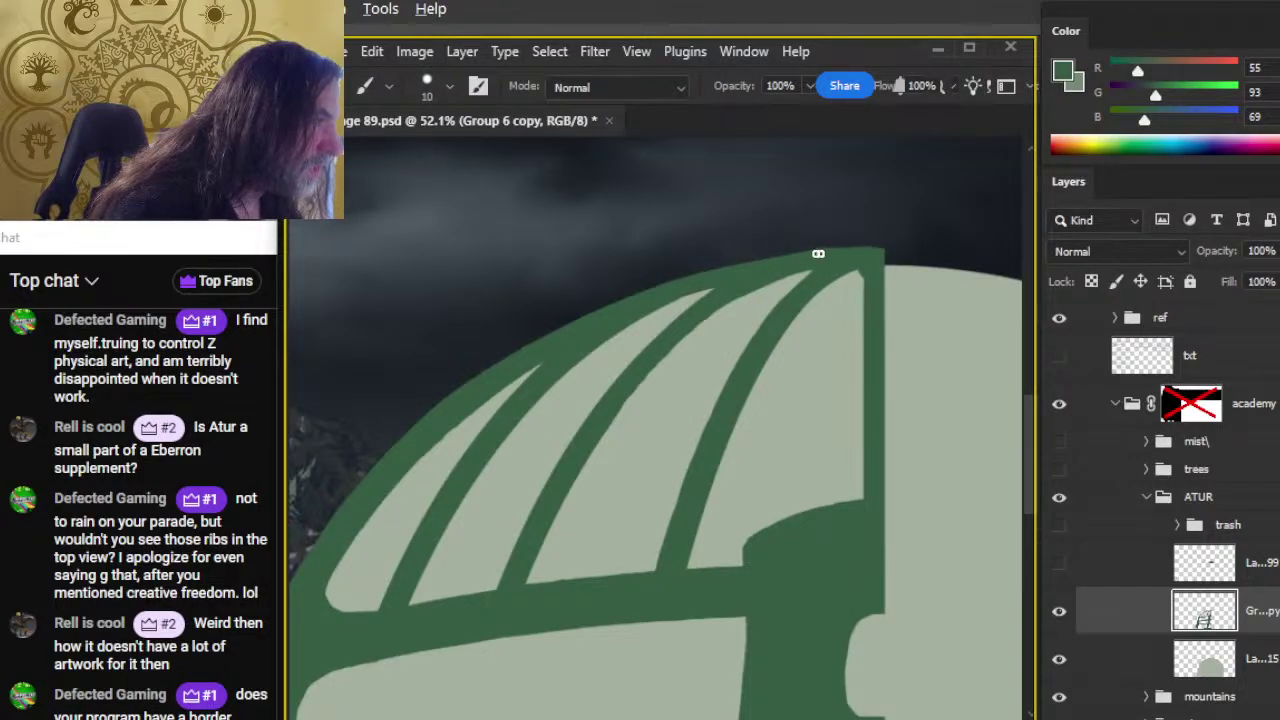
key("e")
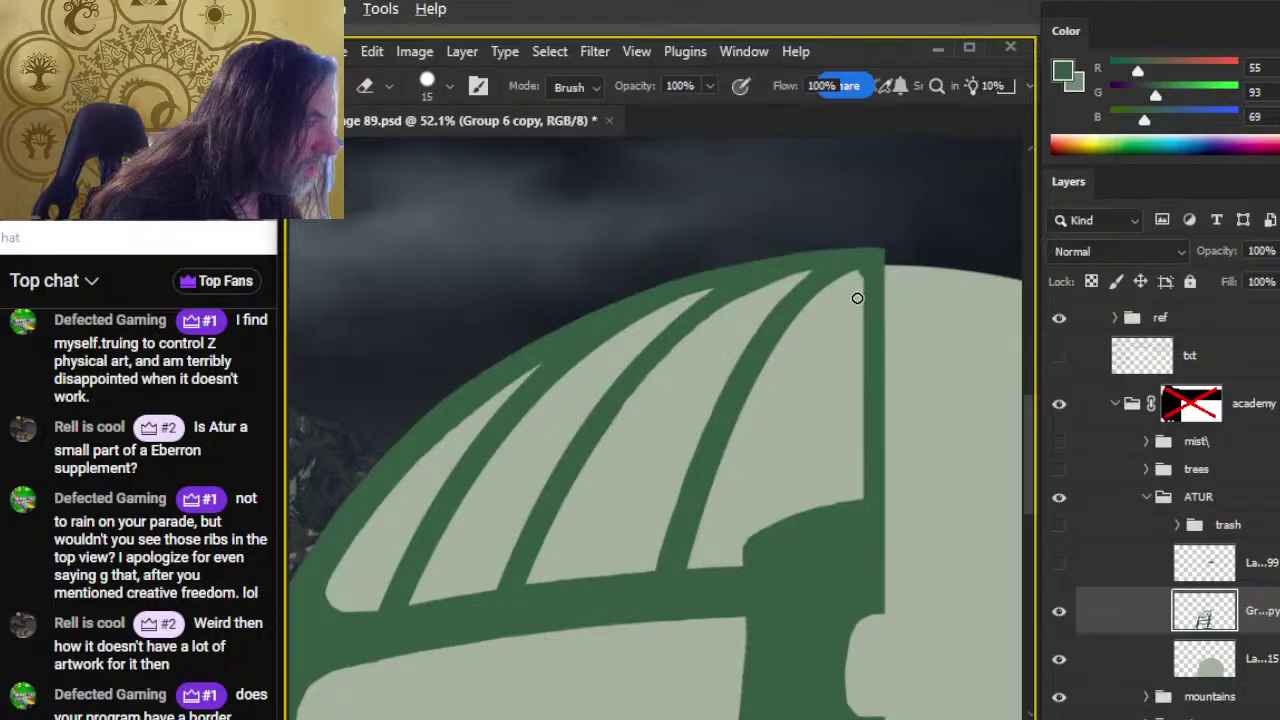
key("bracketleft")
key("bracketleft")
key("bracketleft")
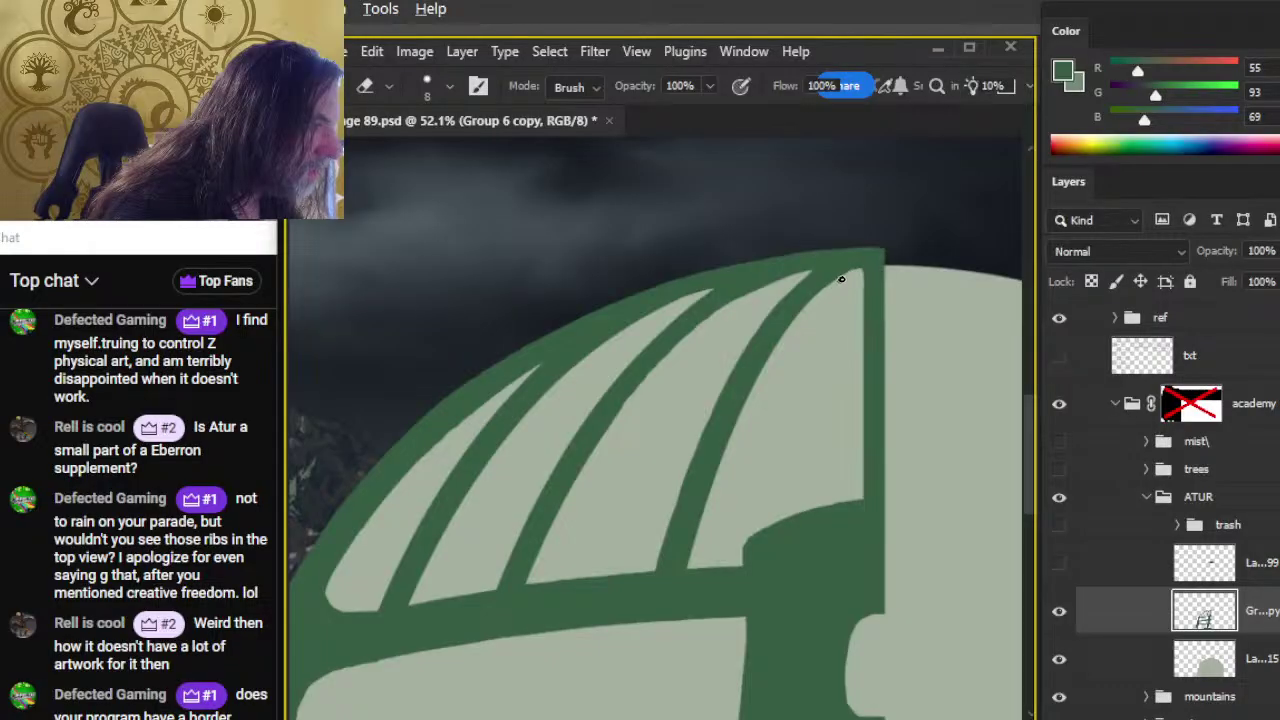
key("b")
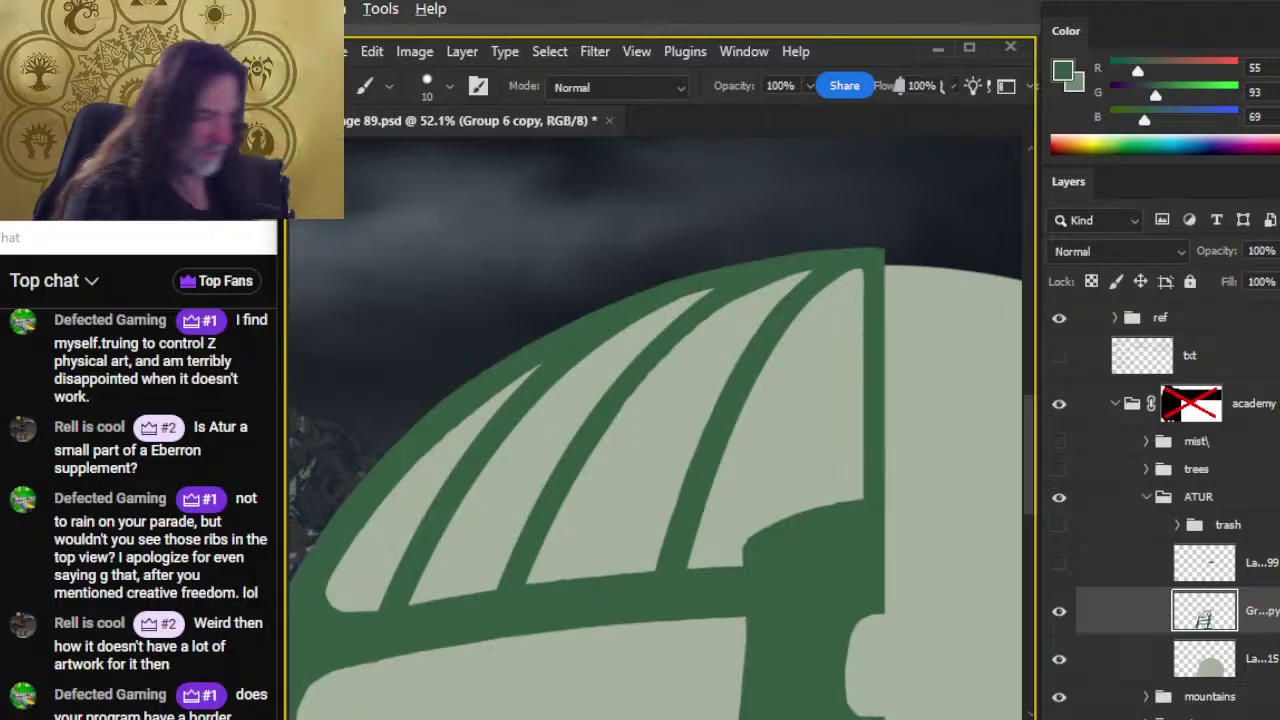
Step: Widen the rightmost rib's base along its left edge with the size 10 Brush
key("z")
left_click_drag(685, 676, 620, 672)
left_click(691, 695, "alt")
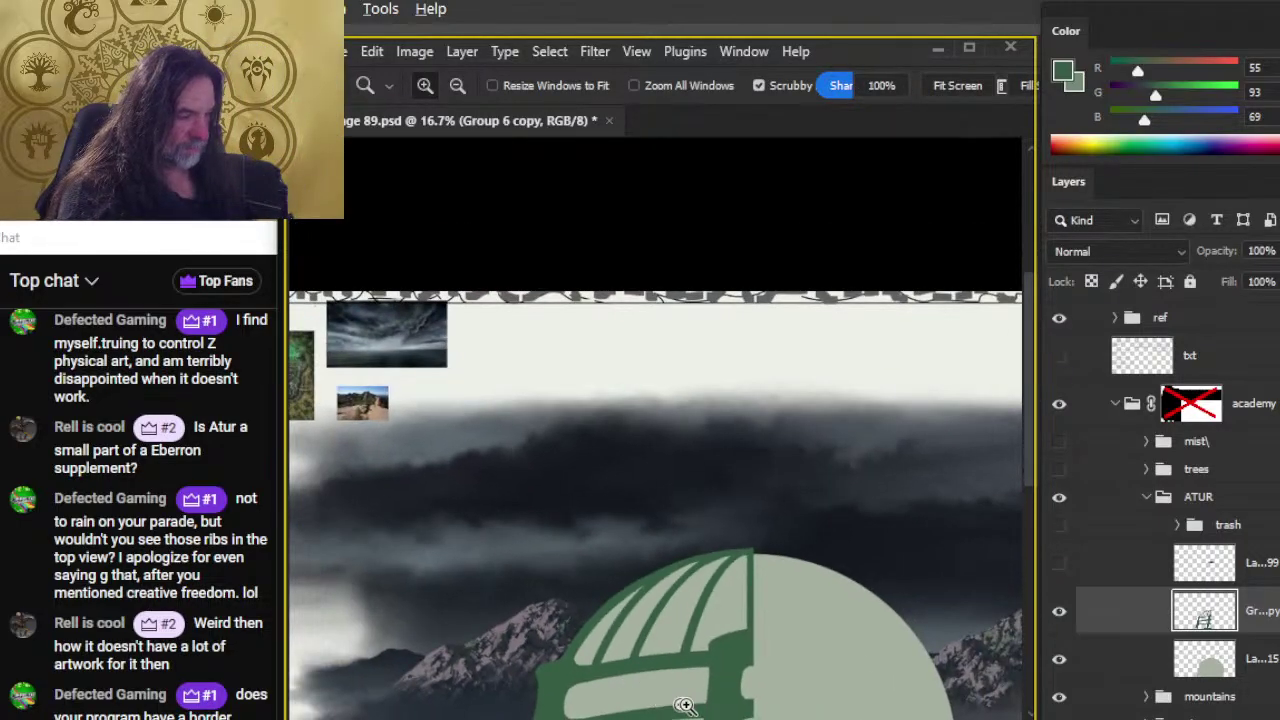
scroll(623, 414, "down", 4)
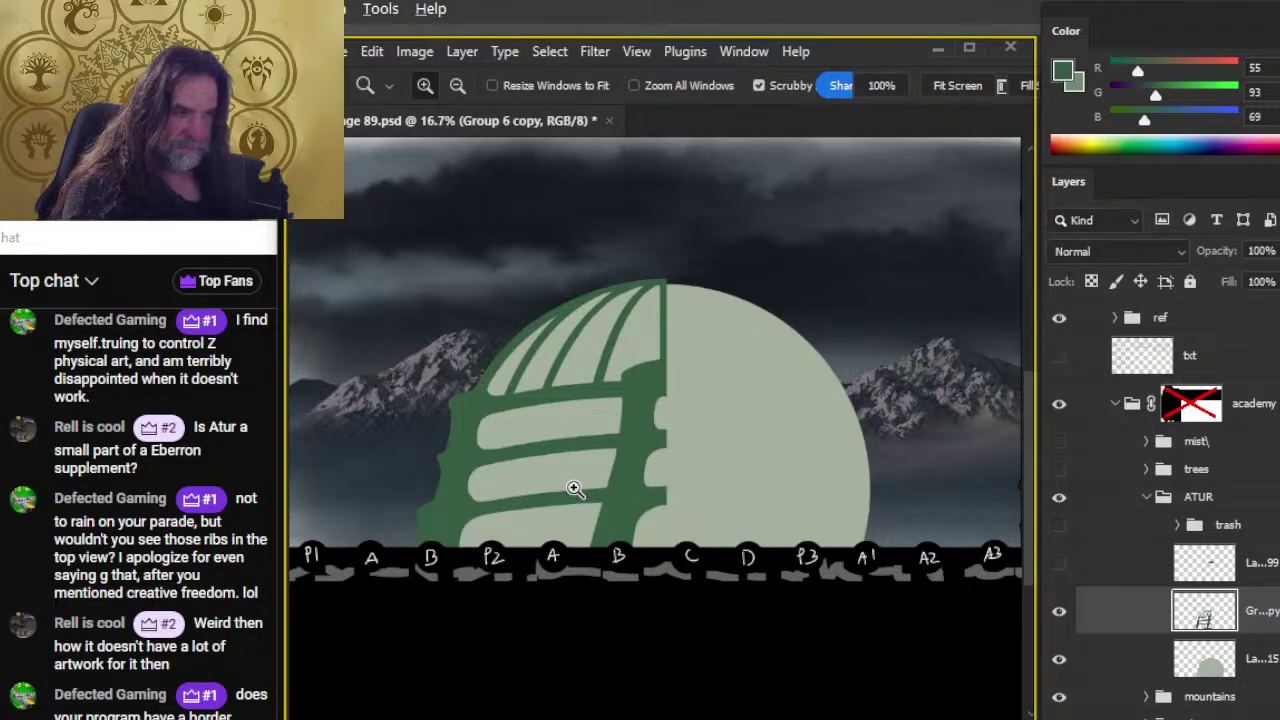
left_click(605, 365)
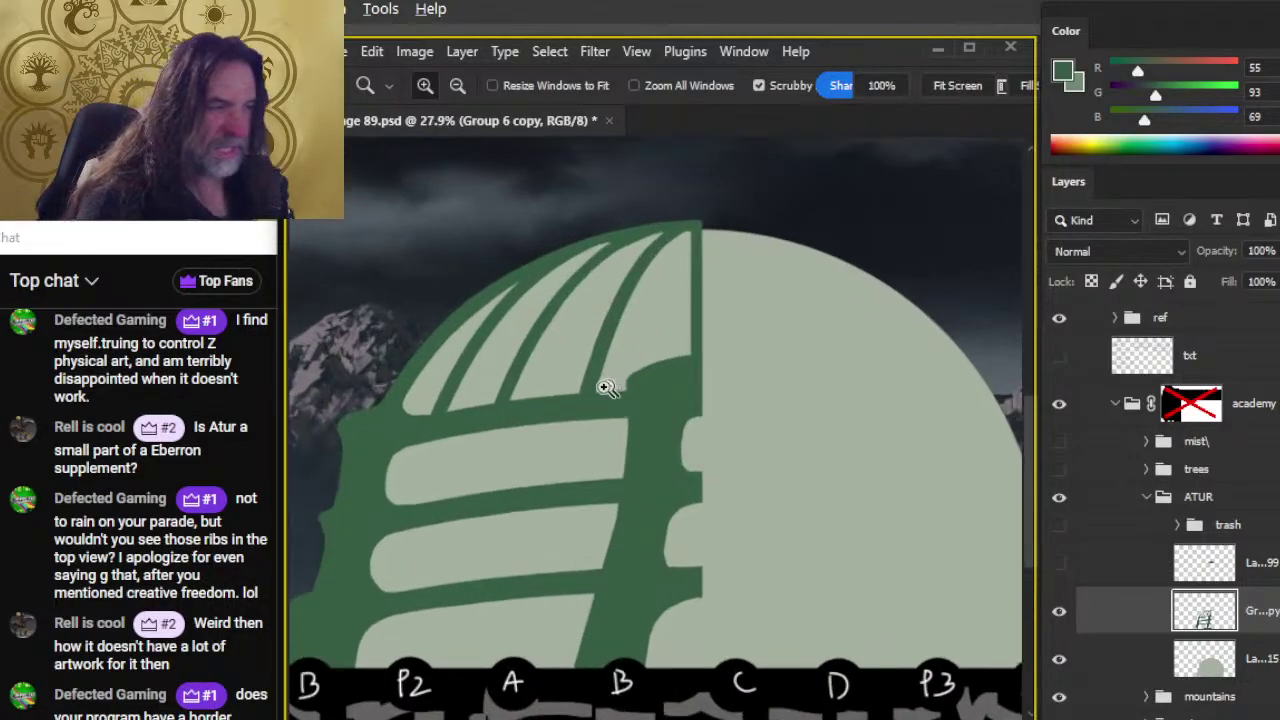
left_click(596, 357)
key("b")
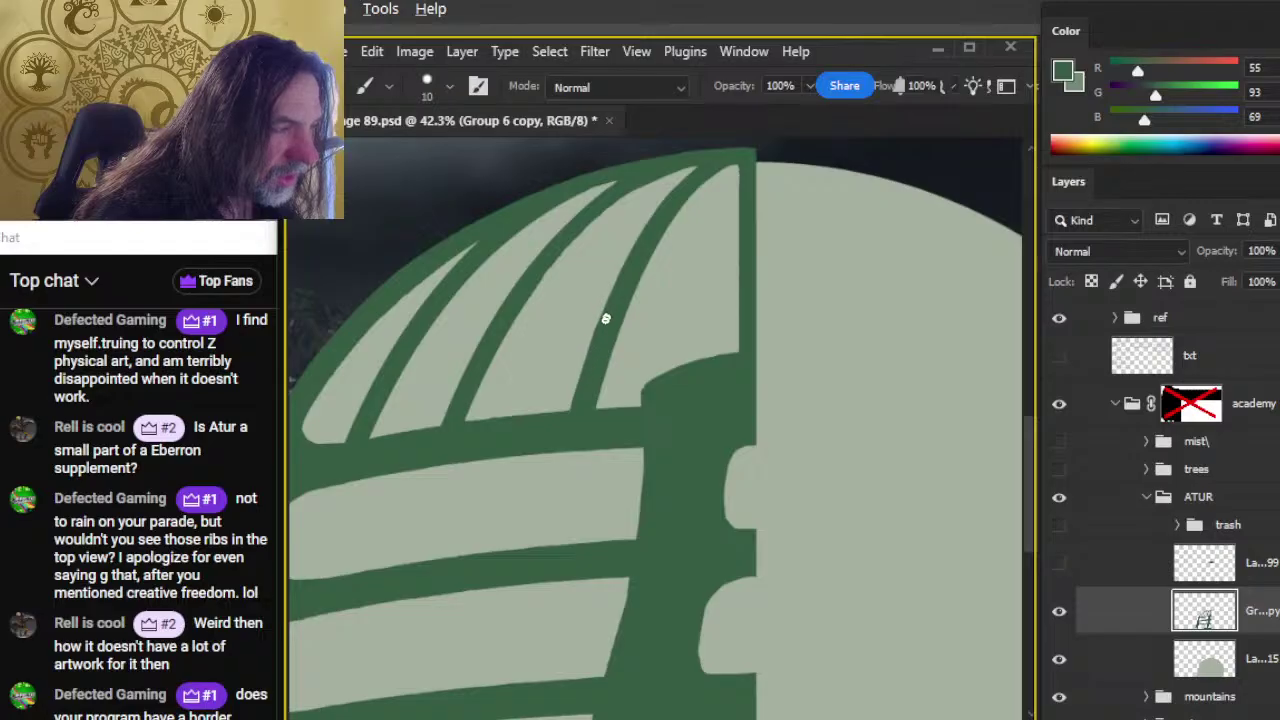
left_click_drag(567, 410, 599, 323)
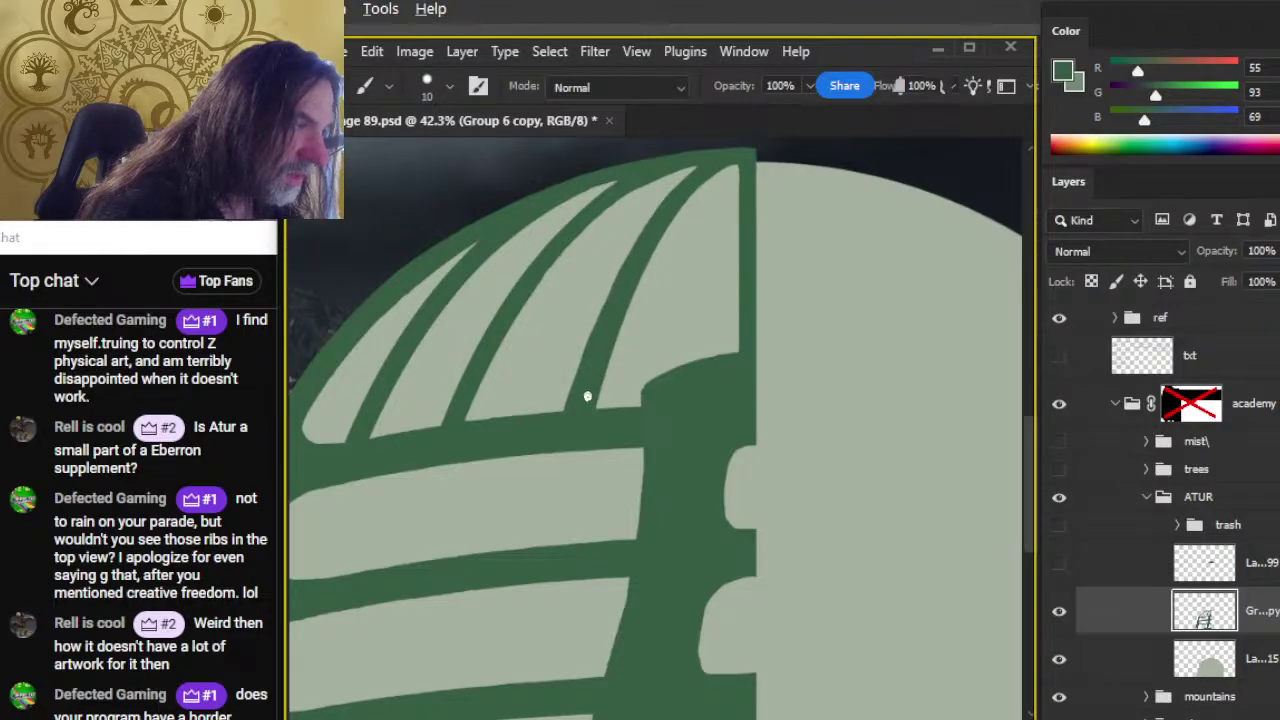
Step: Try to trim the pillar corner beside the rightmost rib's base with the size 8 Eraser, and undo the change
key("z")
left_click(623, 480, "alt")
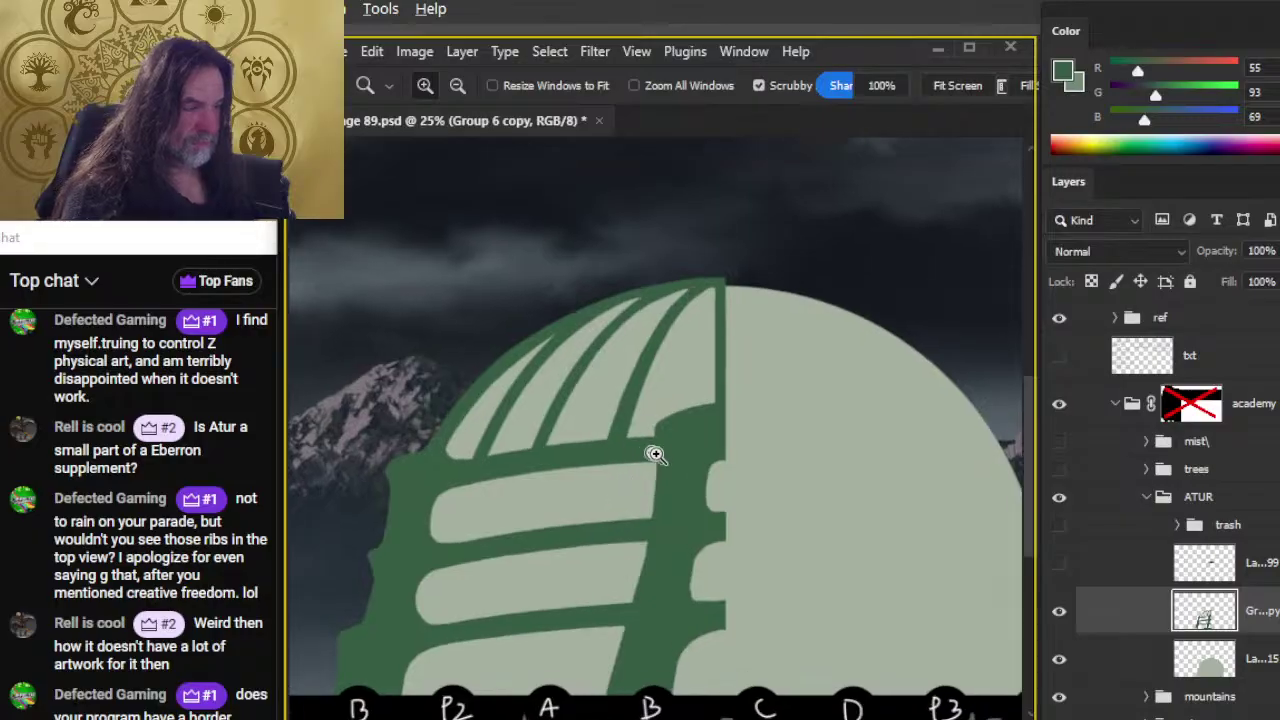
left_click(655, 455)
key("b")
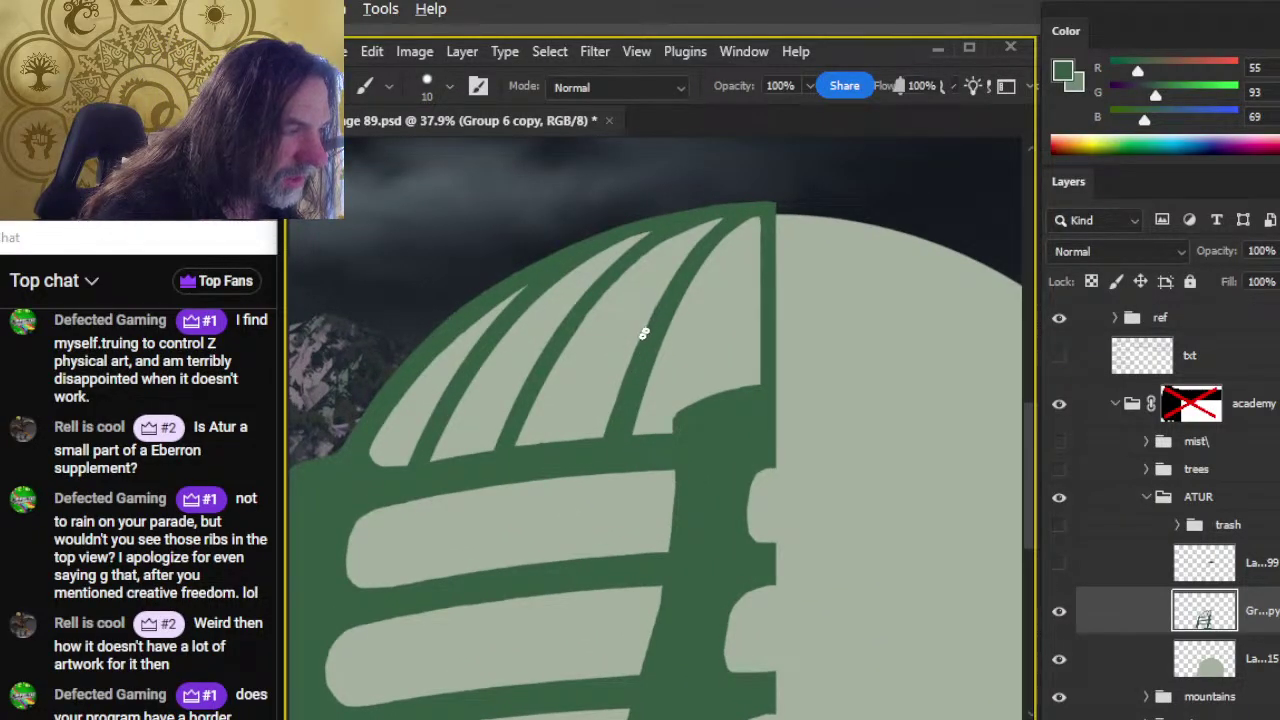
key("e")
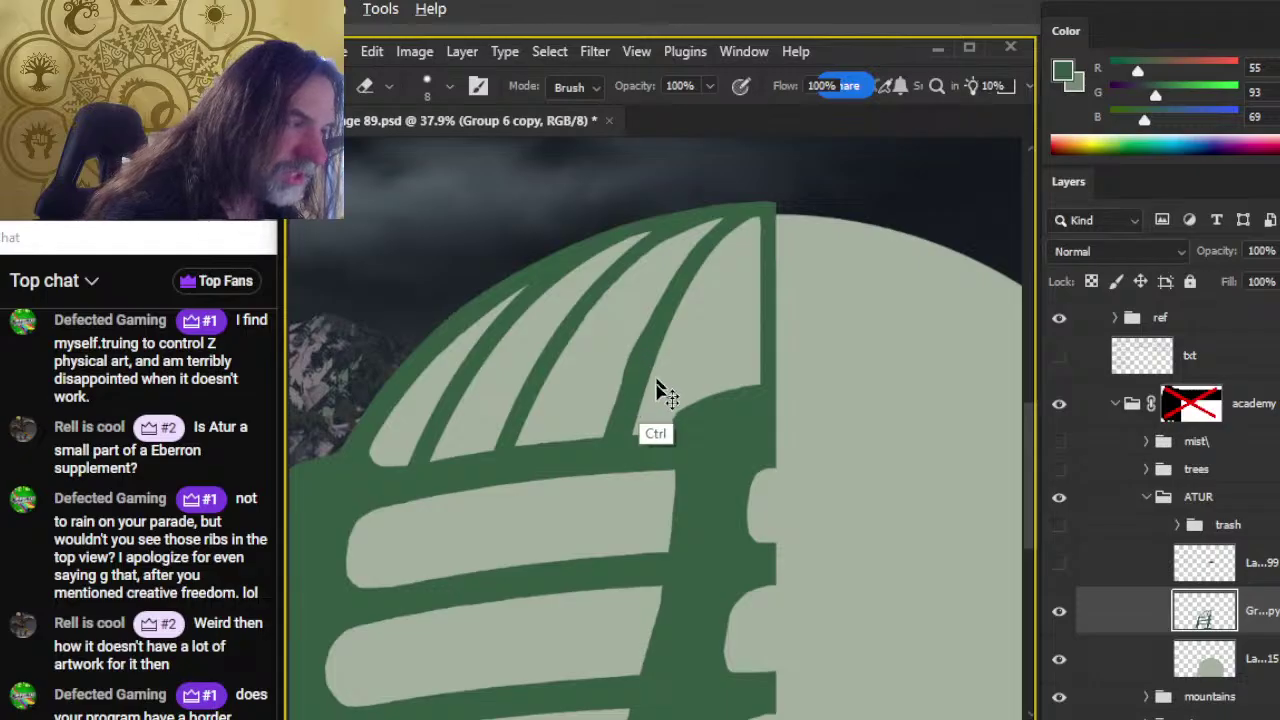
key("ctrl+z")
key("b")
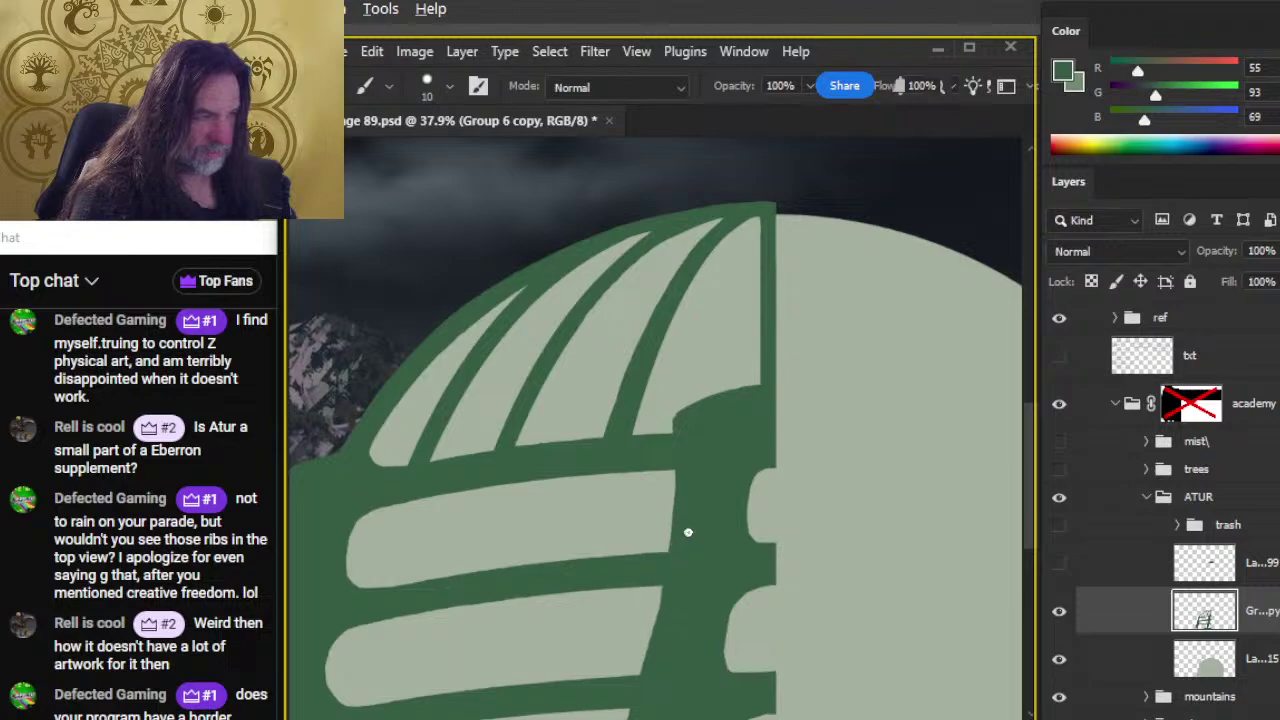
Step: Examine the domed building's top view in the reference city map and compare it with the drawn dome
key("z")
left_click_drag(700, 557, 737, 571)
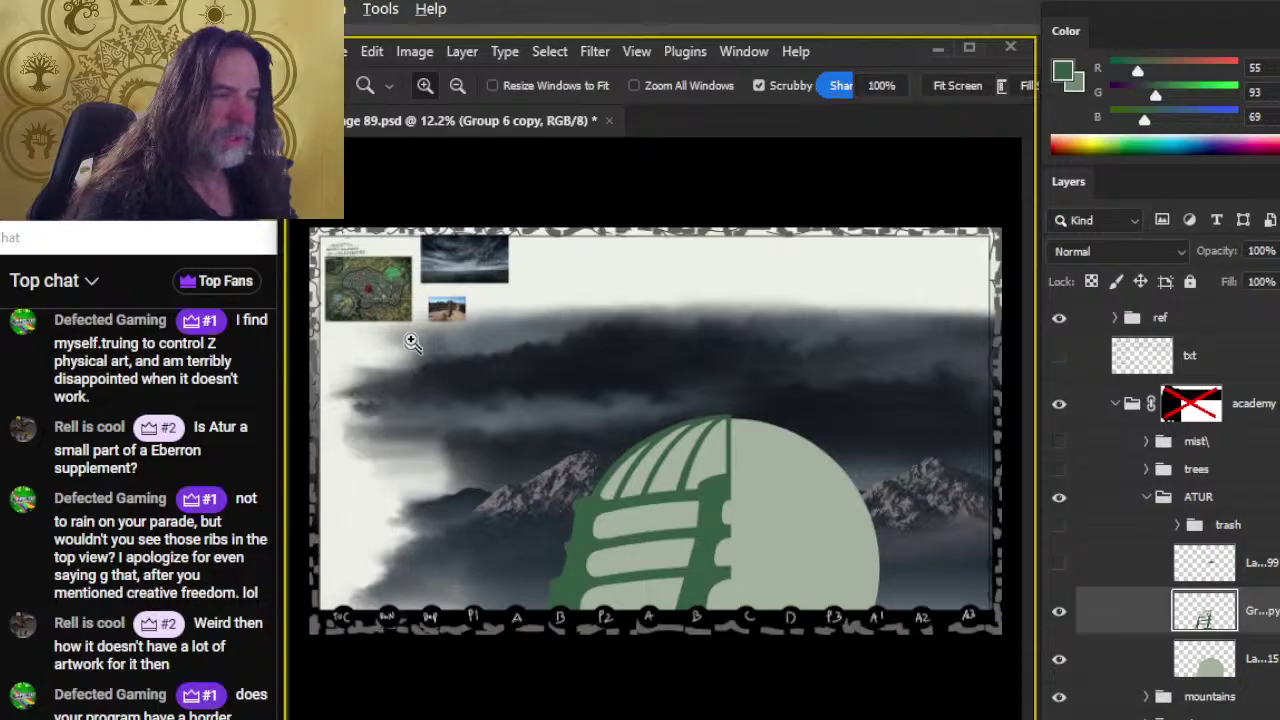
left_click_drag(373, 282, 580, 400)
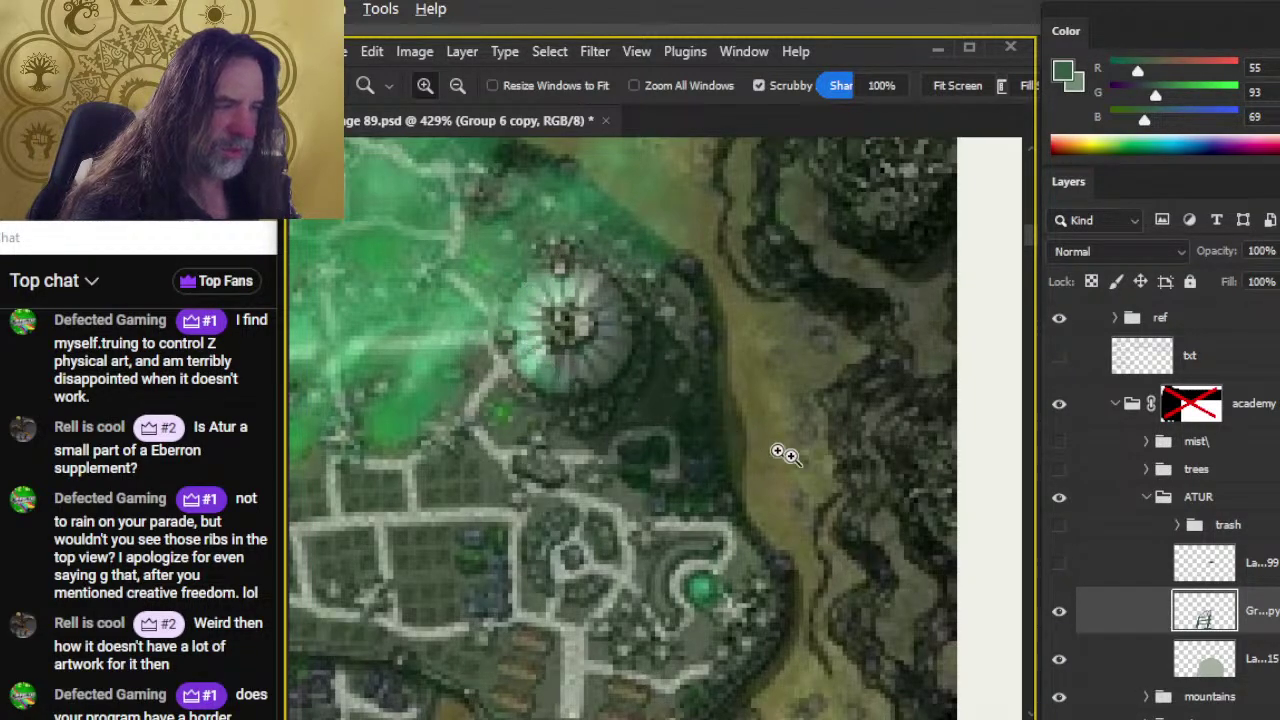
scroll(777, 451, "down", 10)
left_click_drag(626, 474, 264, 486)
left_click_drag(594, 582, 586, 292)
left_click_drag(854, 573, 717, 533)
left_click_drag(885, 592, 580, 446)
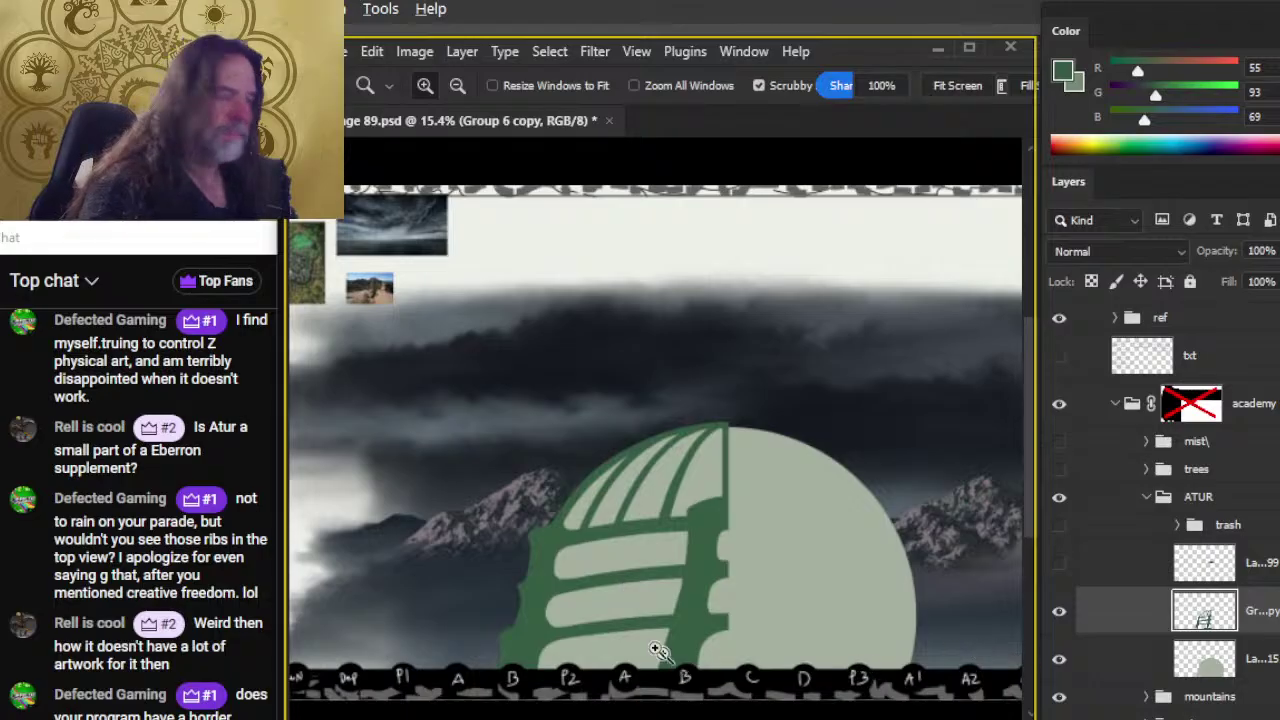
Step: Rework the left corner of the central pillar's cap with the size 8 Eraser and the Brush enlarged to size 20
scroll(657, 649, "down", 3)
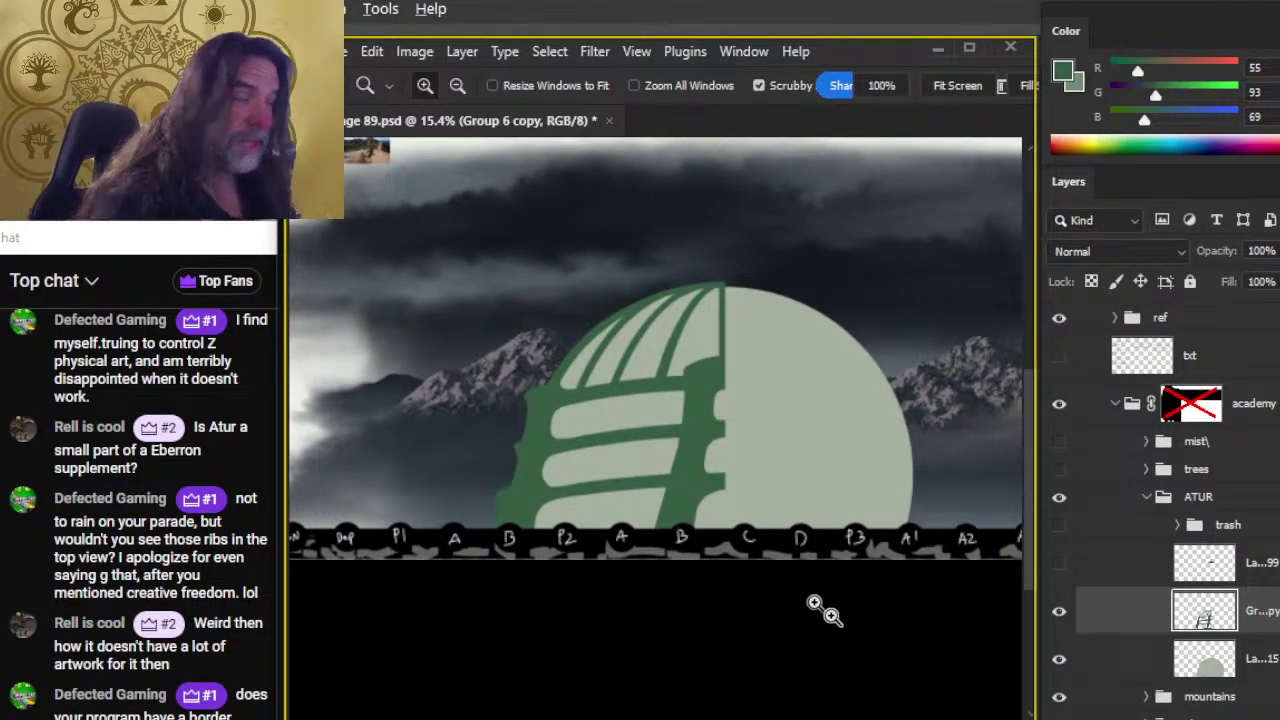
left_click_drag(703, 383, 748, 396)
key("e")
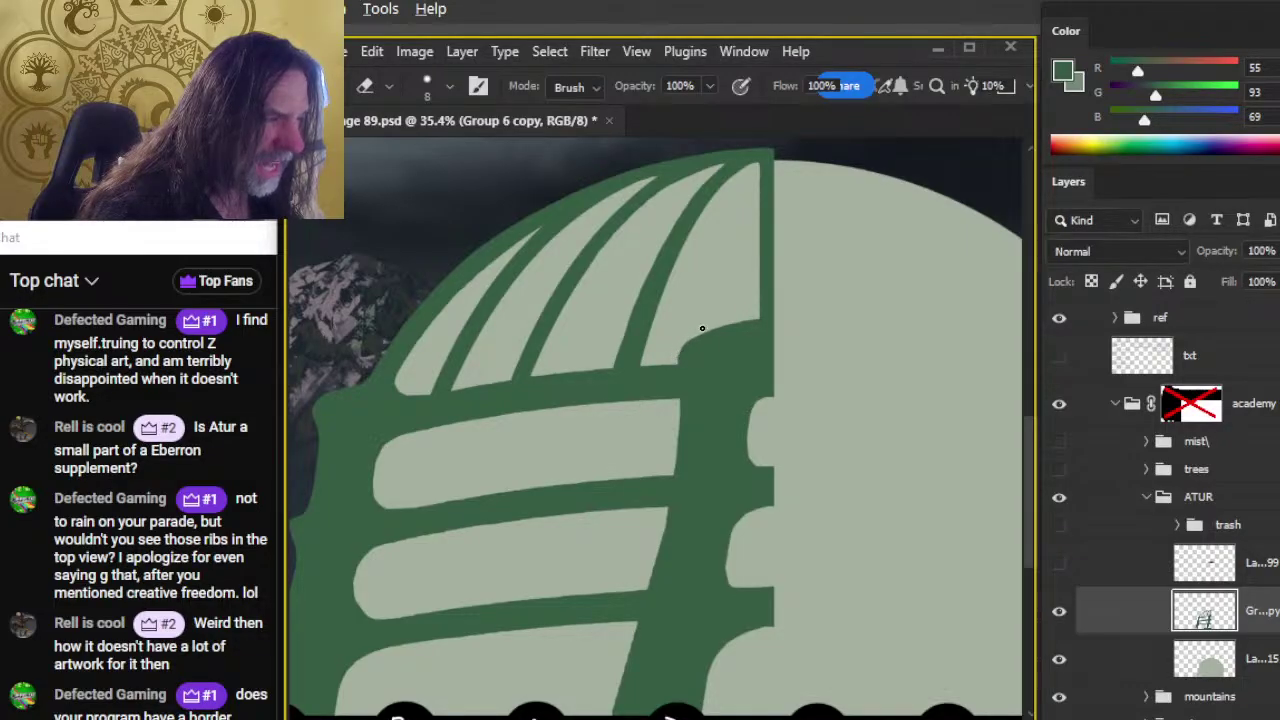
key("b")
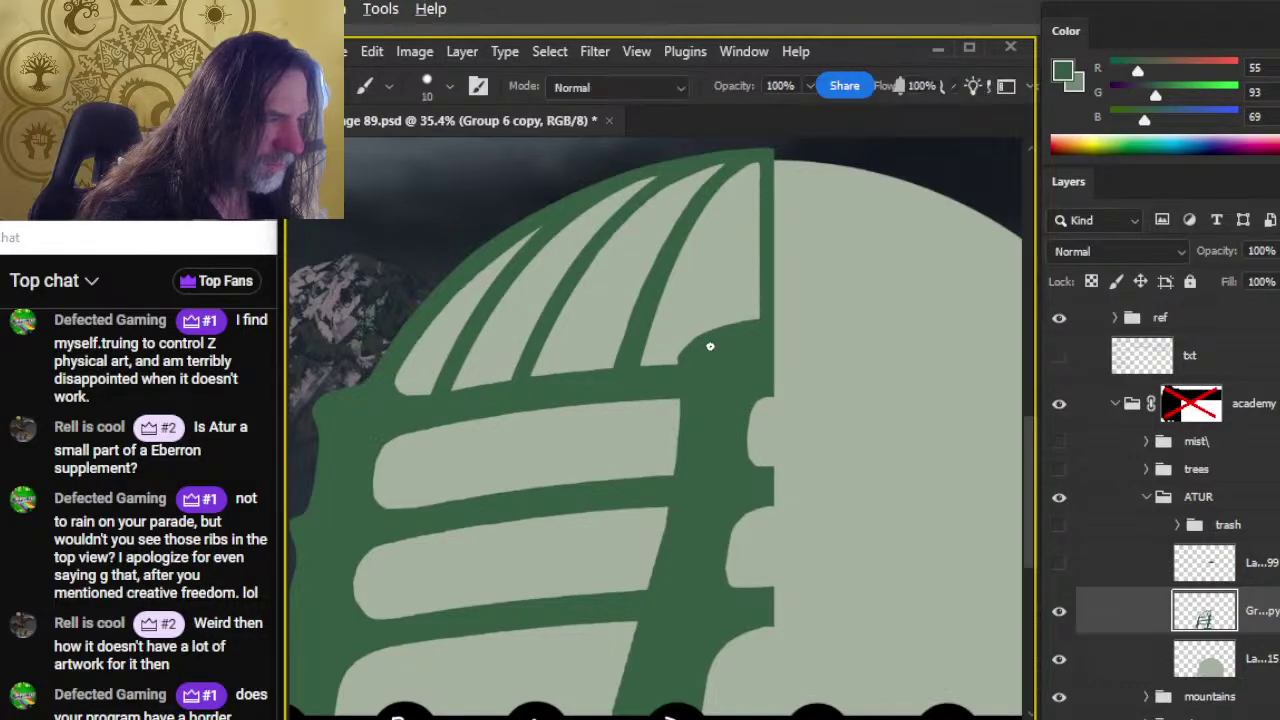
key("bracketright")
key("bracketright")
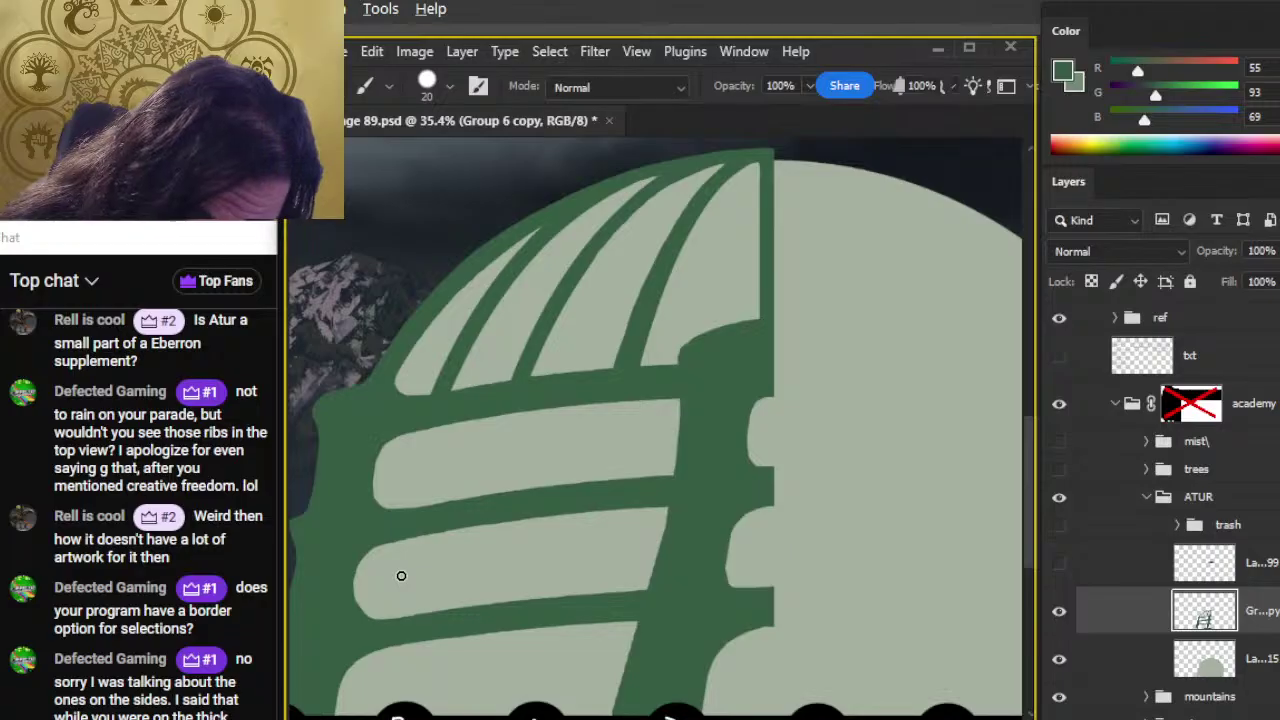
Step: Sketch a small crescent of nested arcs in the sky left of the dome with the size 20 Brush
key("z")
left_click_drag(645, 572, 598, 562)
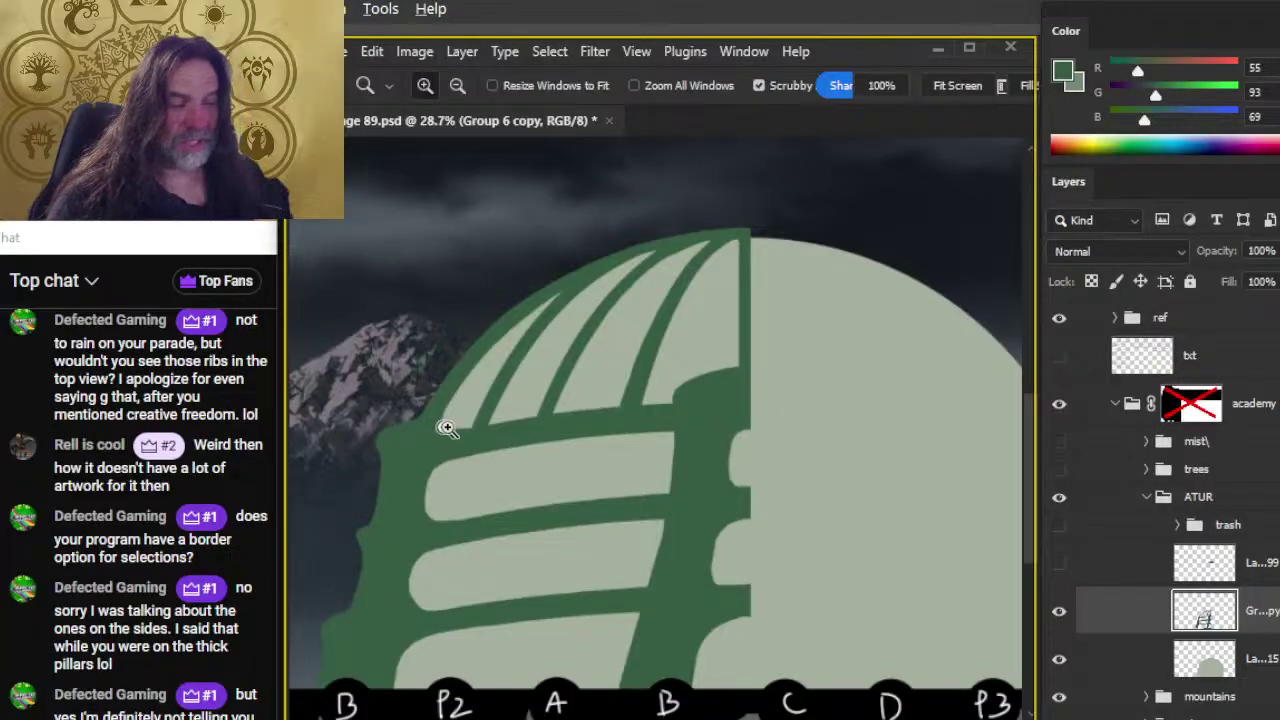
key("b")
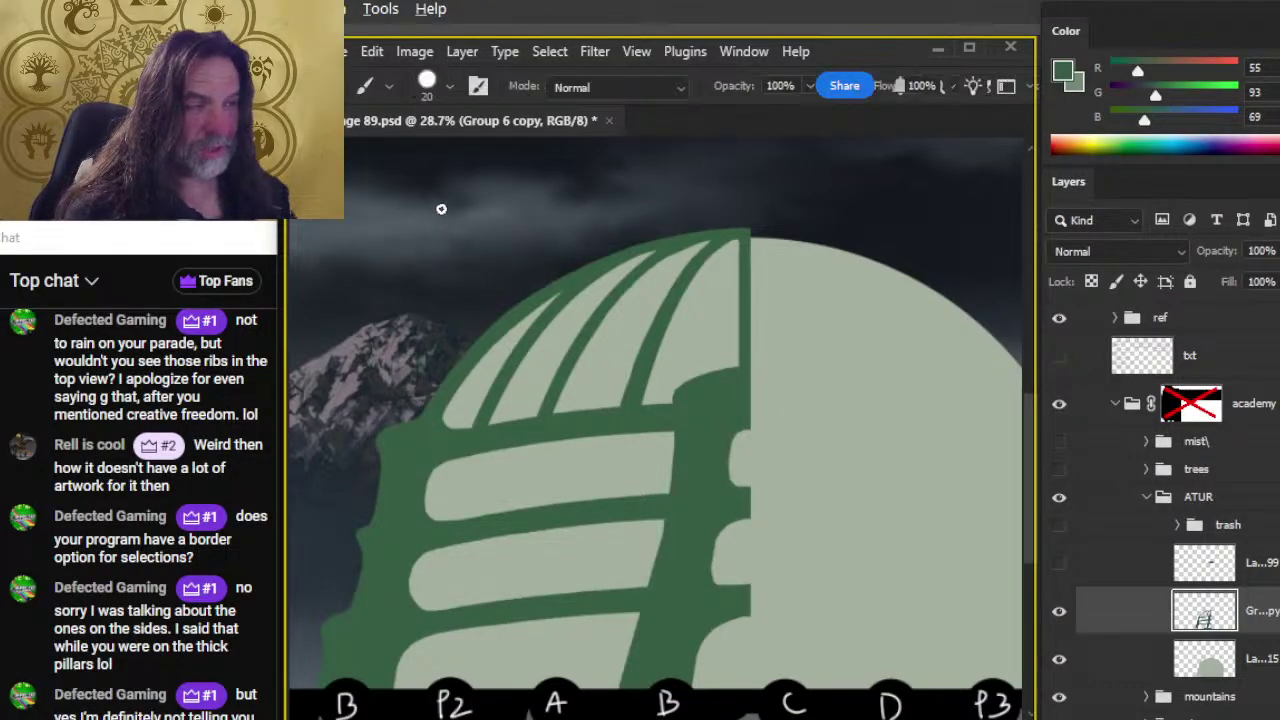
mouse_move(441, 209)
left_mouse_down()
mouse_move(435, 266)
mouse_move(416, 237)
mouse_move(470, 226)
mouse_move(448, 264)
left_mouse_up()
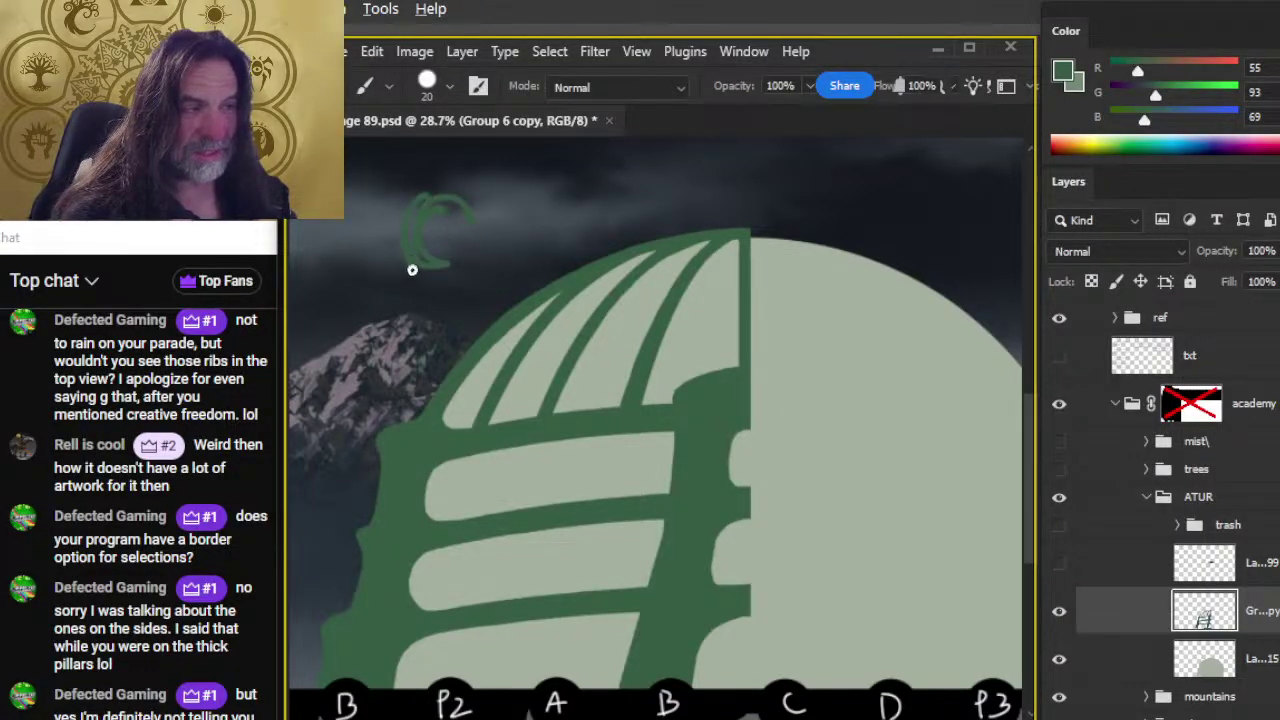
mouse_move(409, 205)
left_mouse_down()
mouse_move(448, 200)
mouse_move(442, 271)
mouse_move(405, 211)
mouse_move(413, 192)
mouse_move(389, 226)
mouse_move(404, 276)
mouse_move(398, 209)
mouse_move(462, 206)
left_mouse_up()
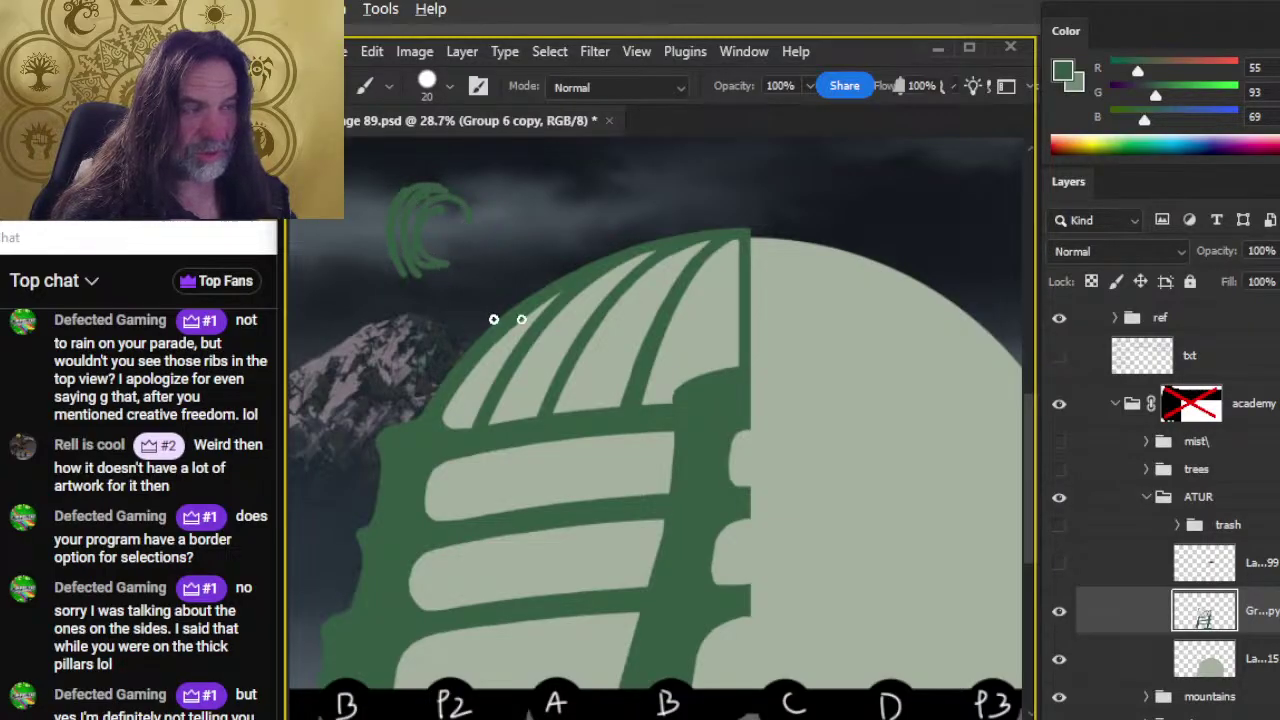
Step: Recheck the ribs of the round dome beside the green district in the reference city map
key("z")
left_click(580, 317, "alt")
left_click_drag(508, 294, 788, 392)
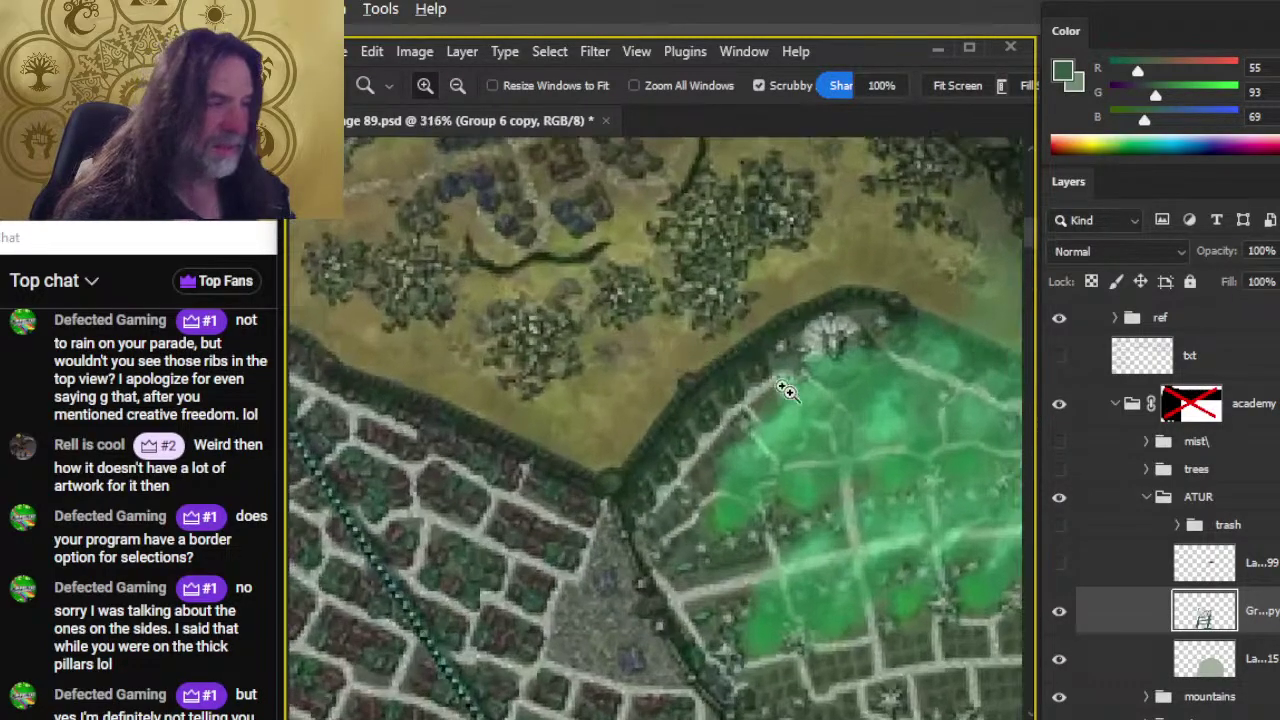
left_click_drag(894, 463, 657, 416)
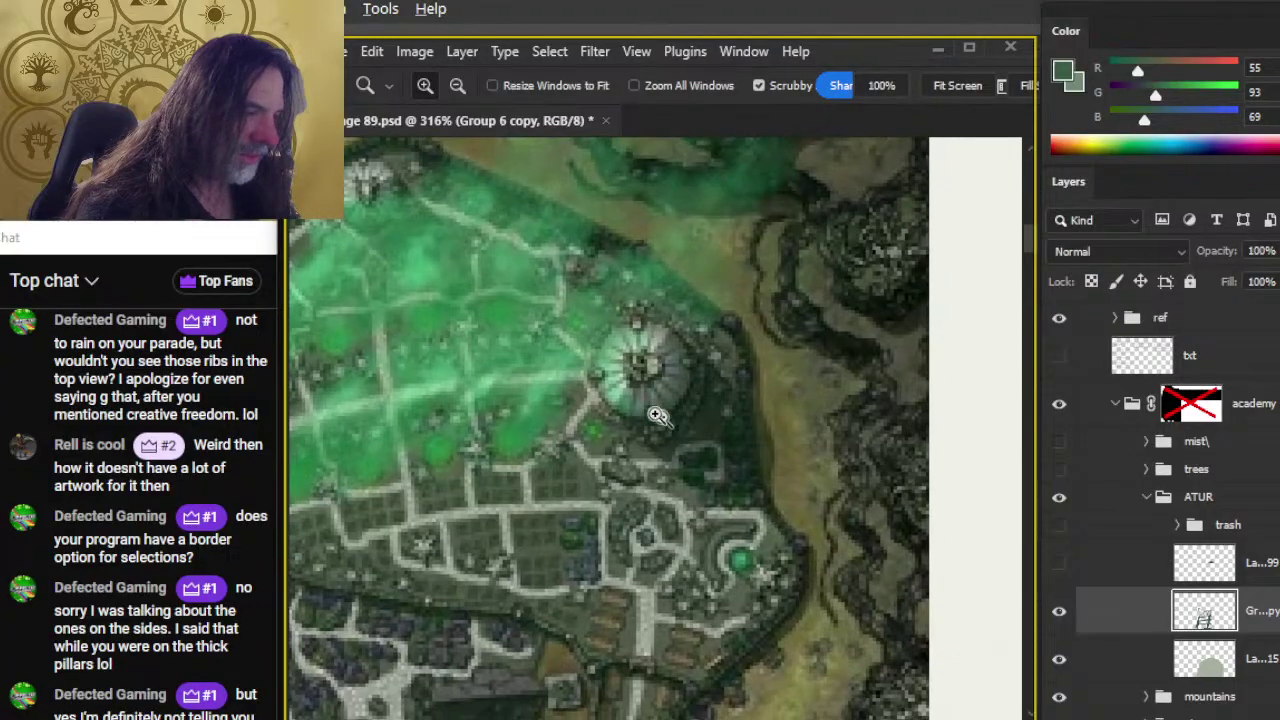
left_click(657, 416)
left_click(663, 465, "alt")
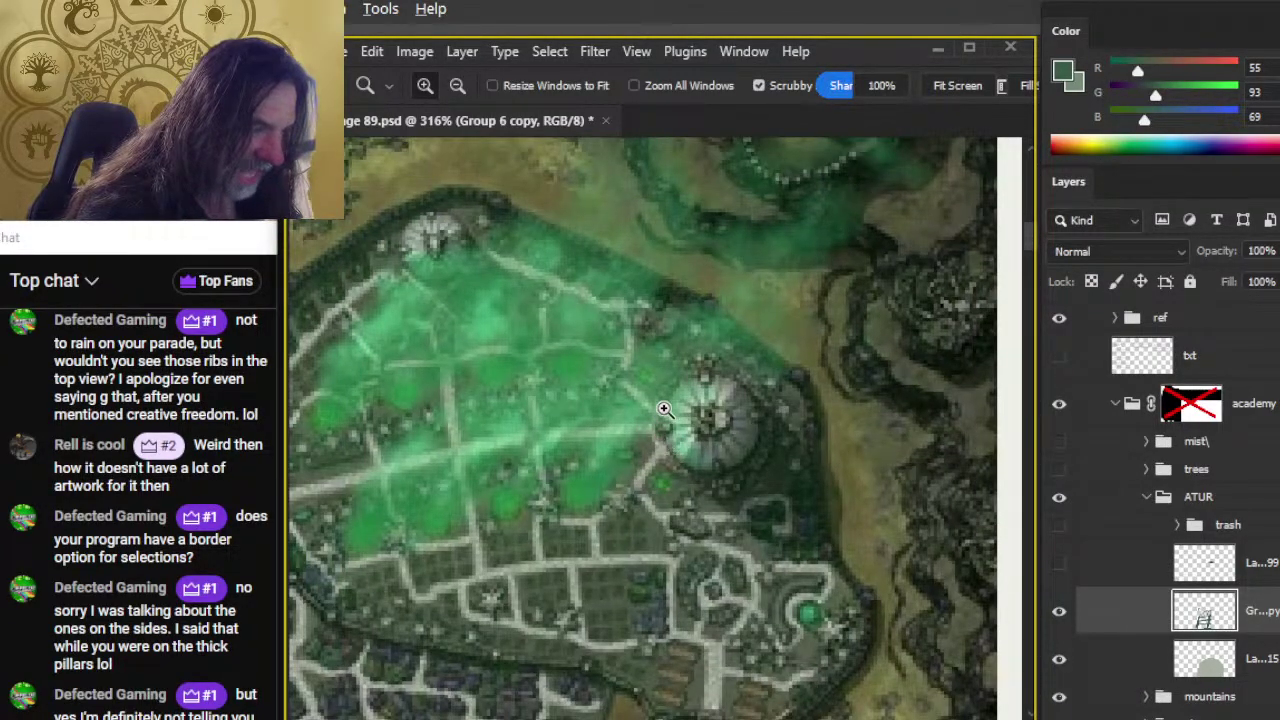
key("ctrl+0")
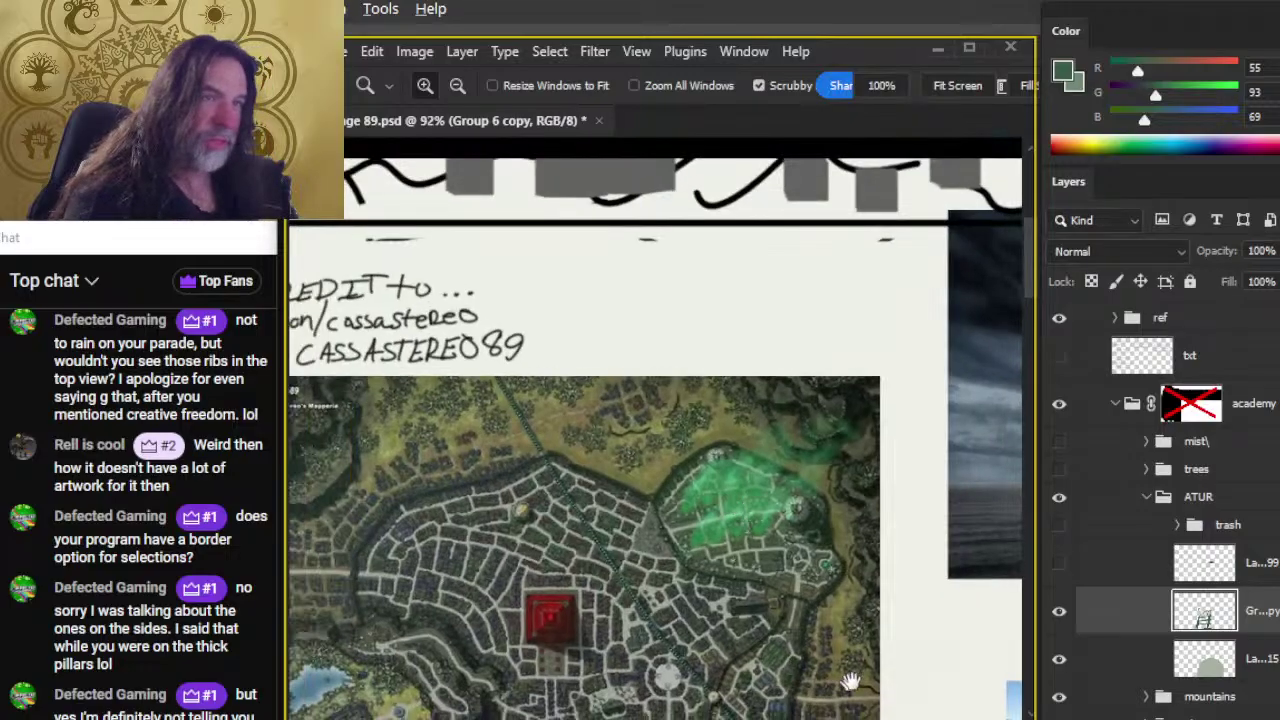
Step: Return from the reference images to the dome and smooth the rim's inner edge along the leftmost pane with the size 8 Eraser and size 20 Brush
scroll(849, 681, "down", 3)
scroll(637, 503, "up", 1)
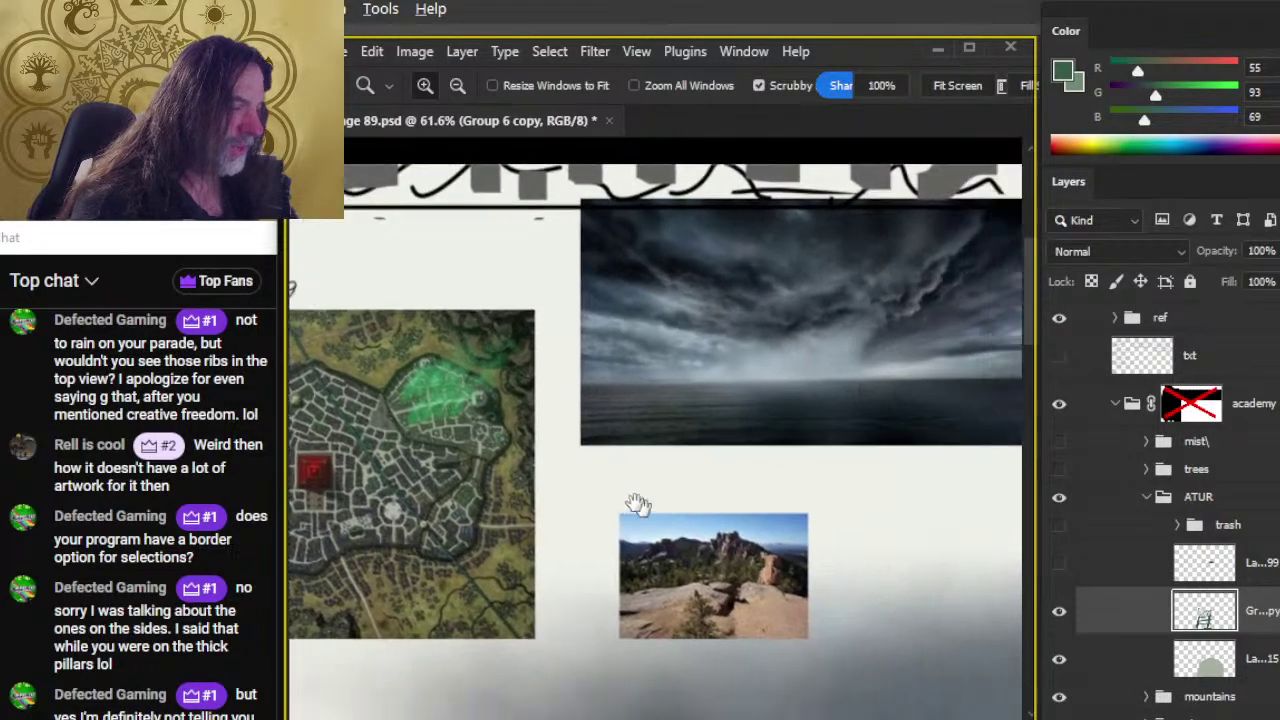
left_click_drag(637, 503, 569, 440)
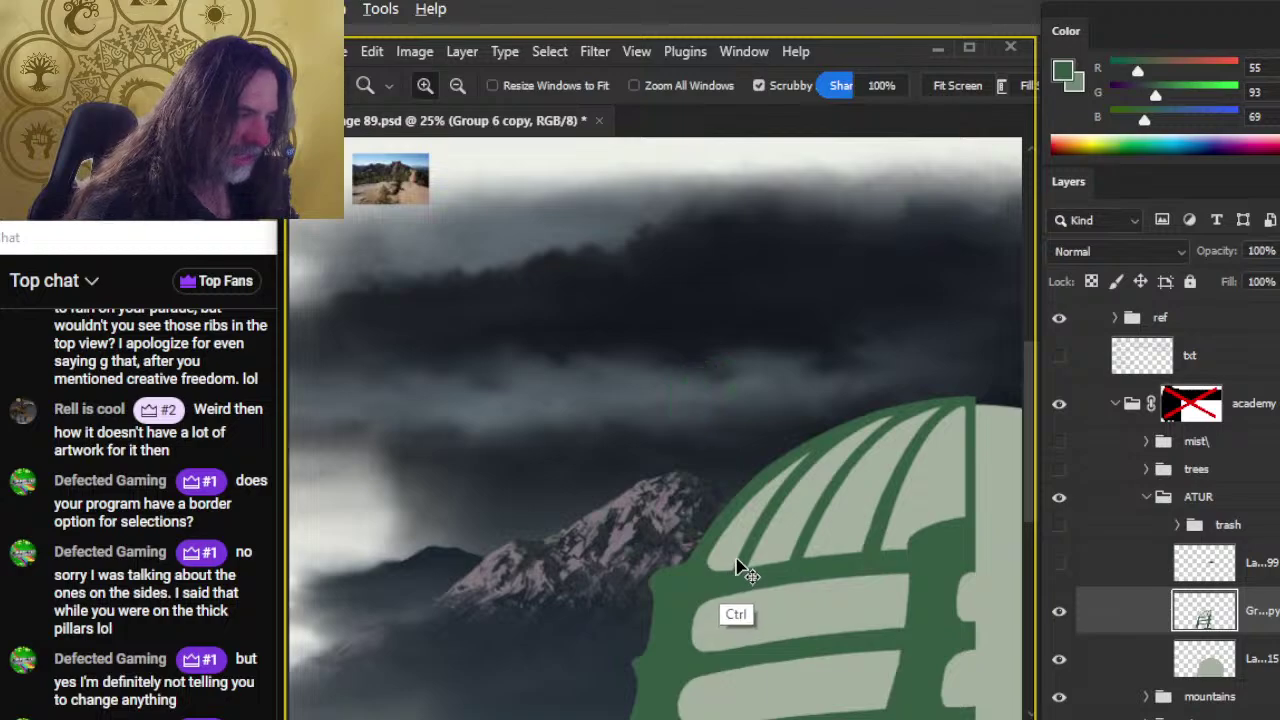
left_click_drag(731, 580, 601, 425)
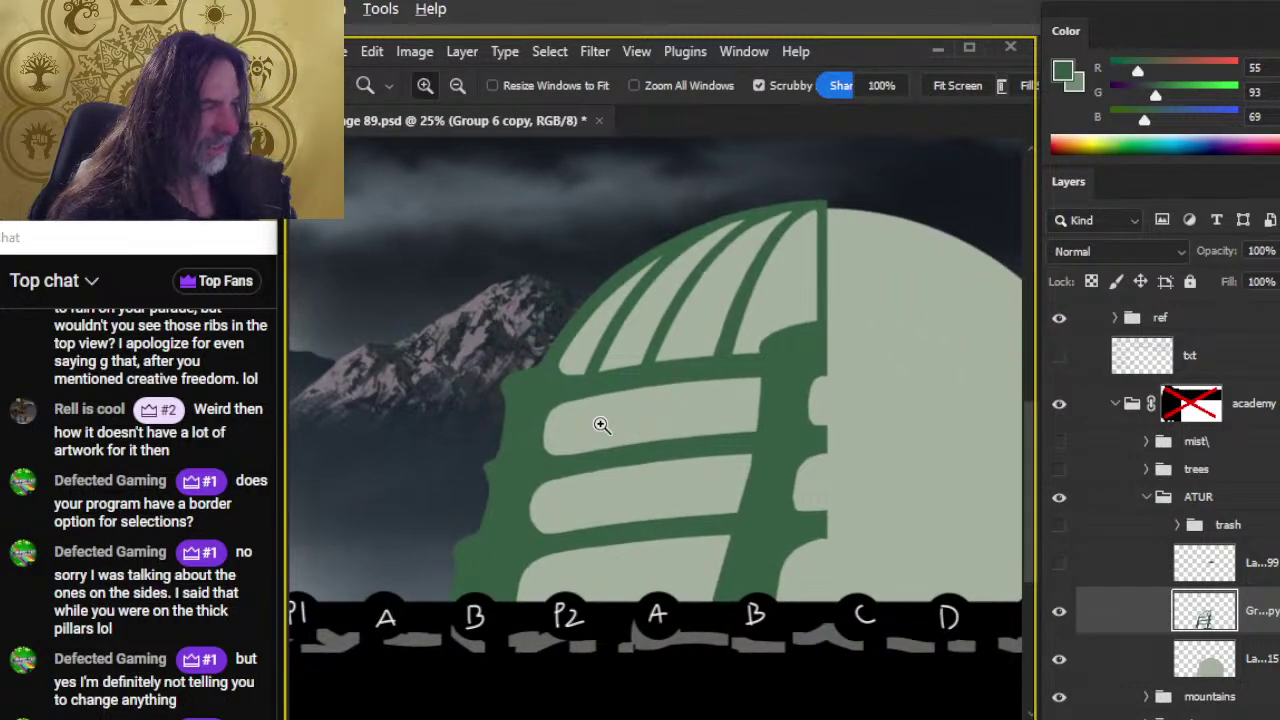
left_click_drag(603, 357, 682, 362)
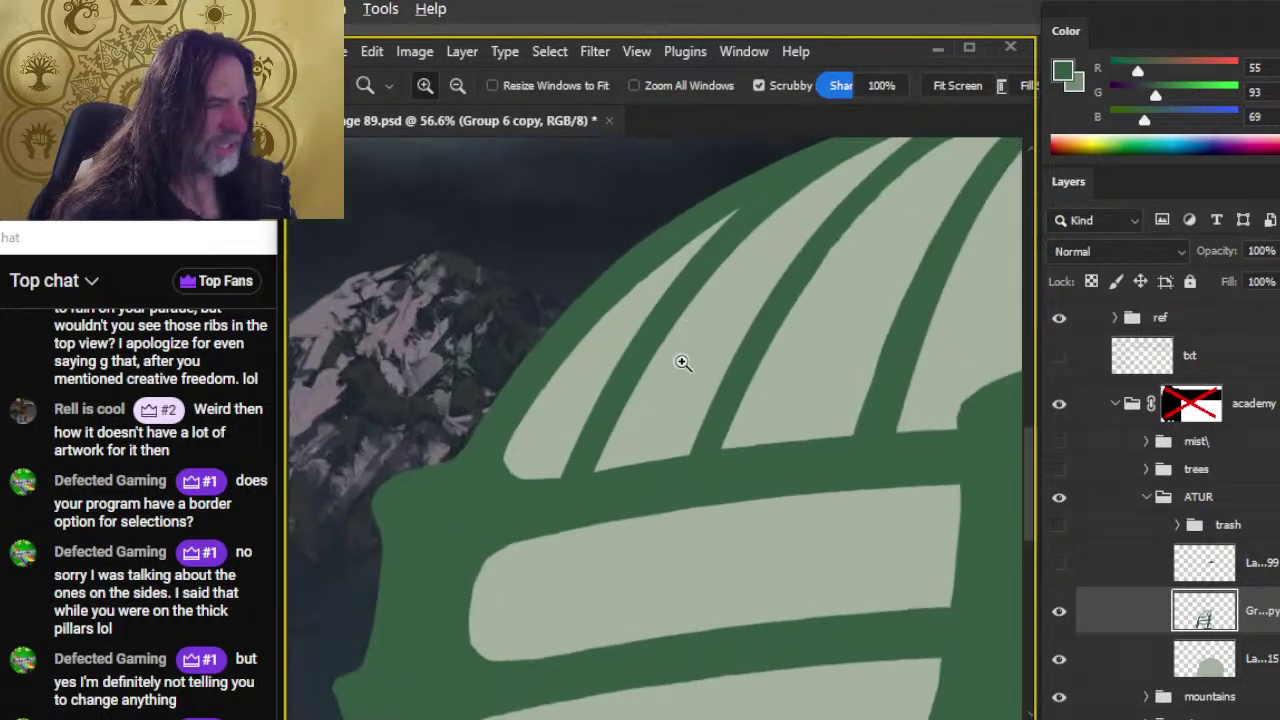
key("e")
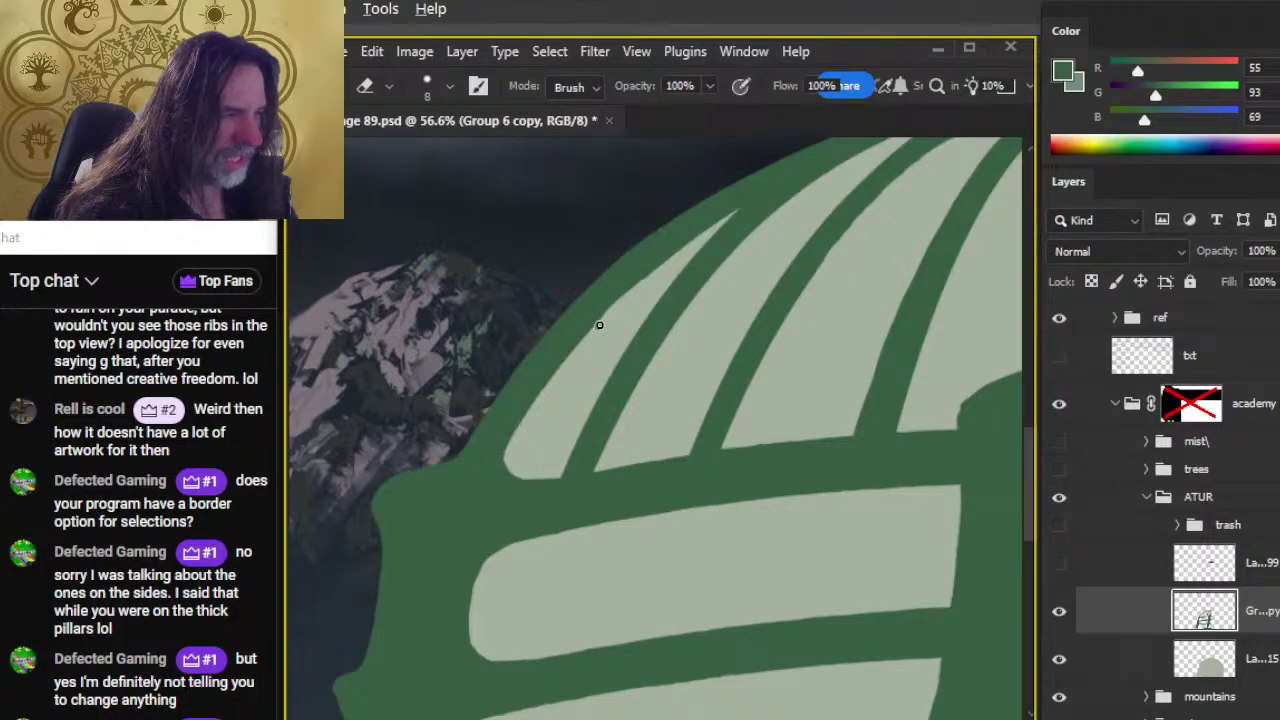
key("b")
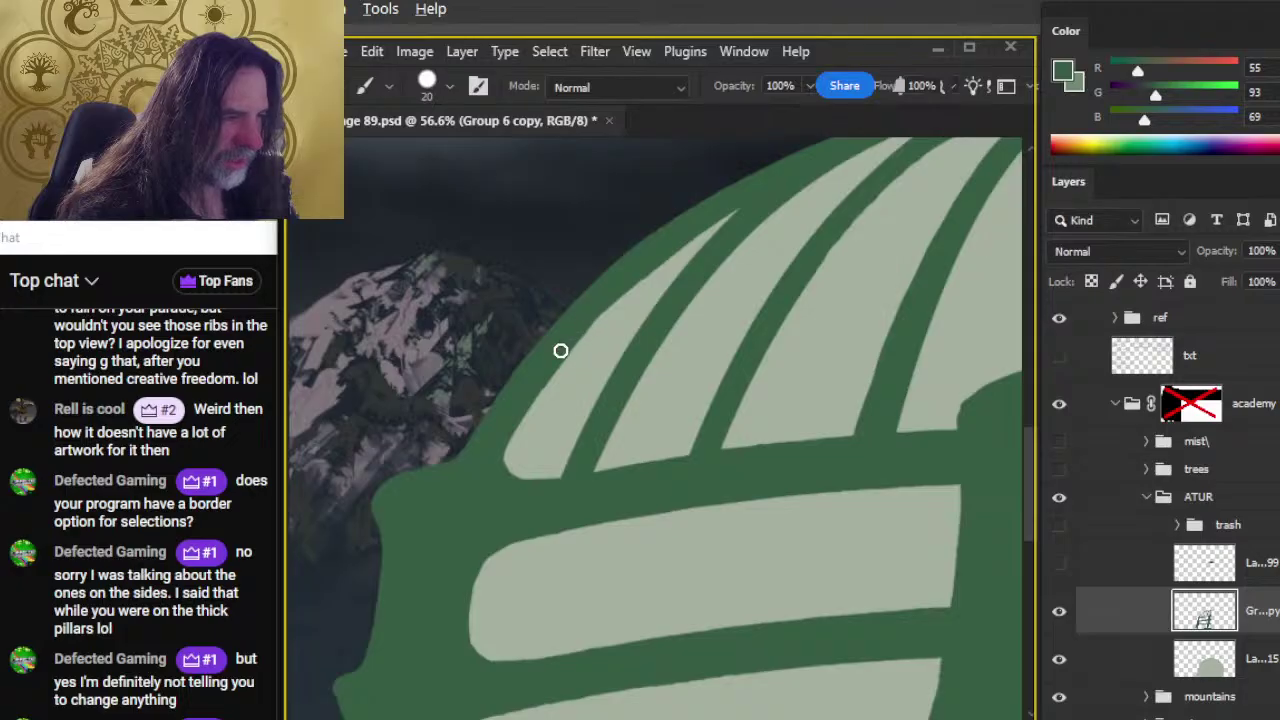
key("e")
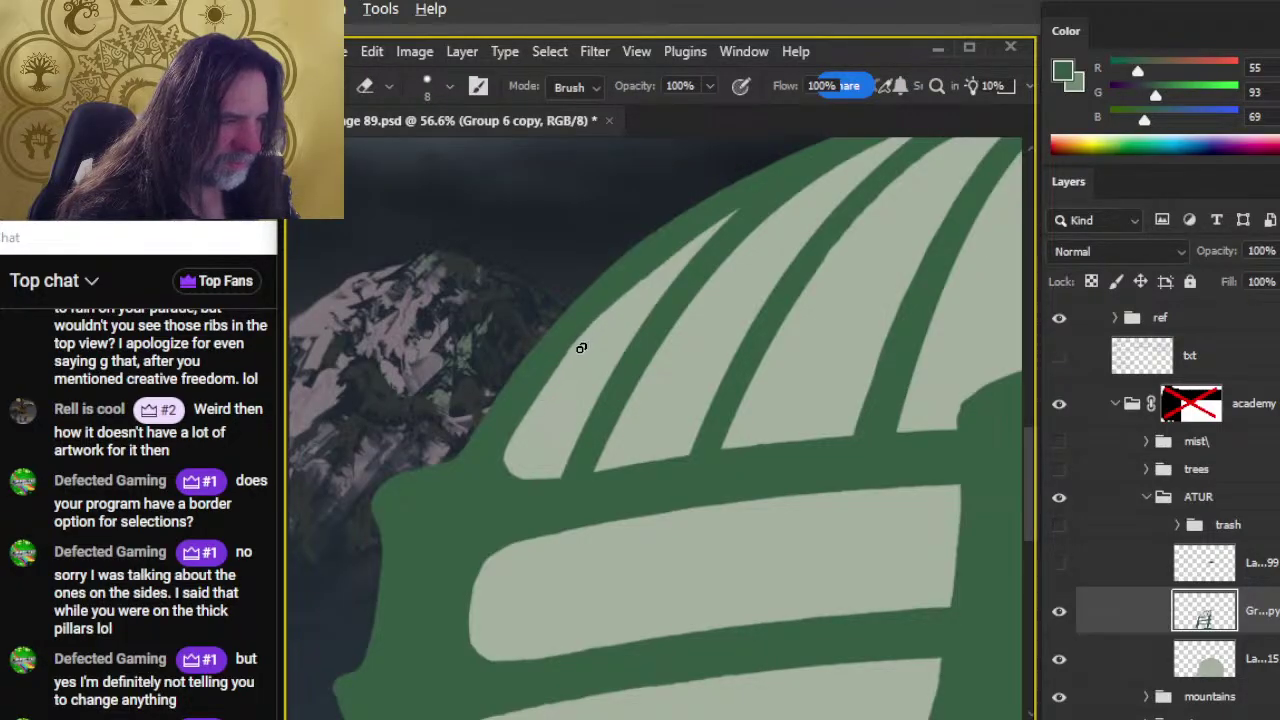
key("b")
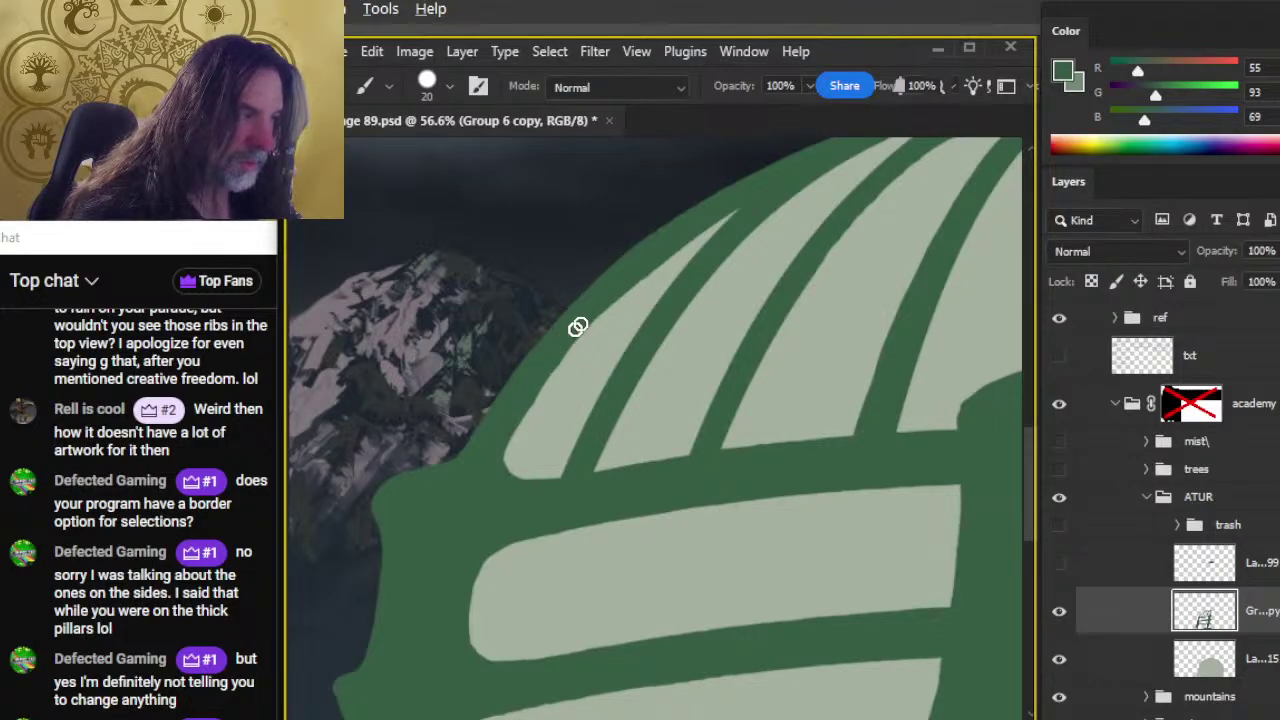
Step: Even out the upper rim edge and pointed end of the leftmost dome pane with the Eraser at size 9 and the size 20 Brush
key("e")
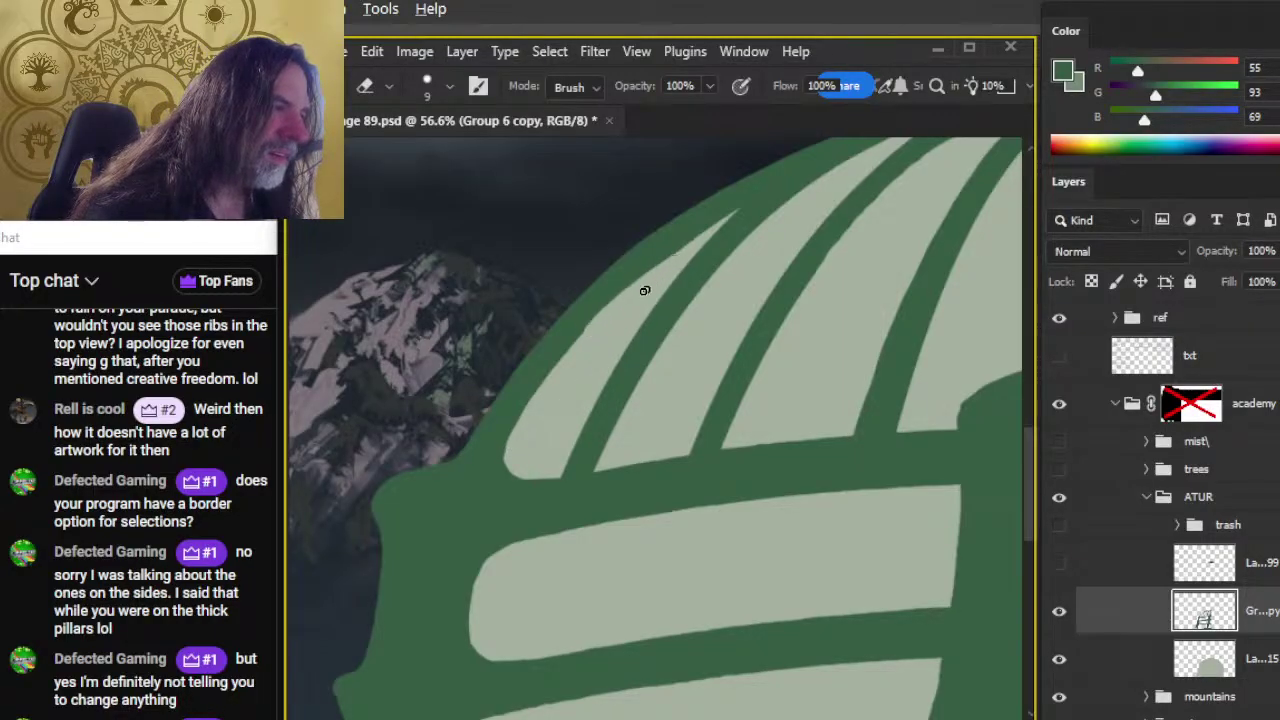
key("b")
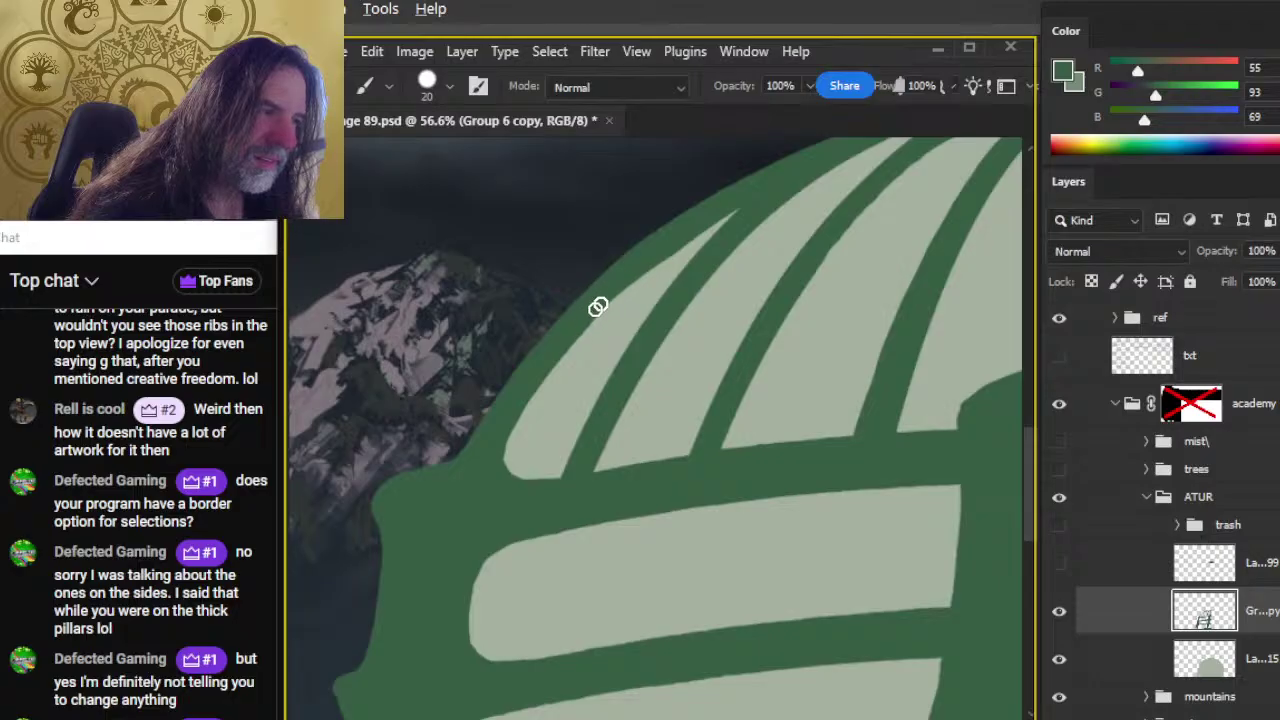
key("e")
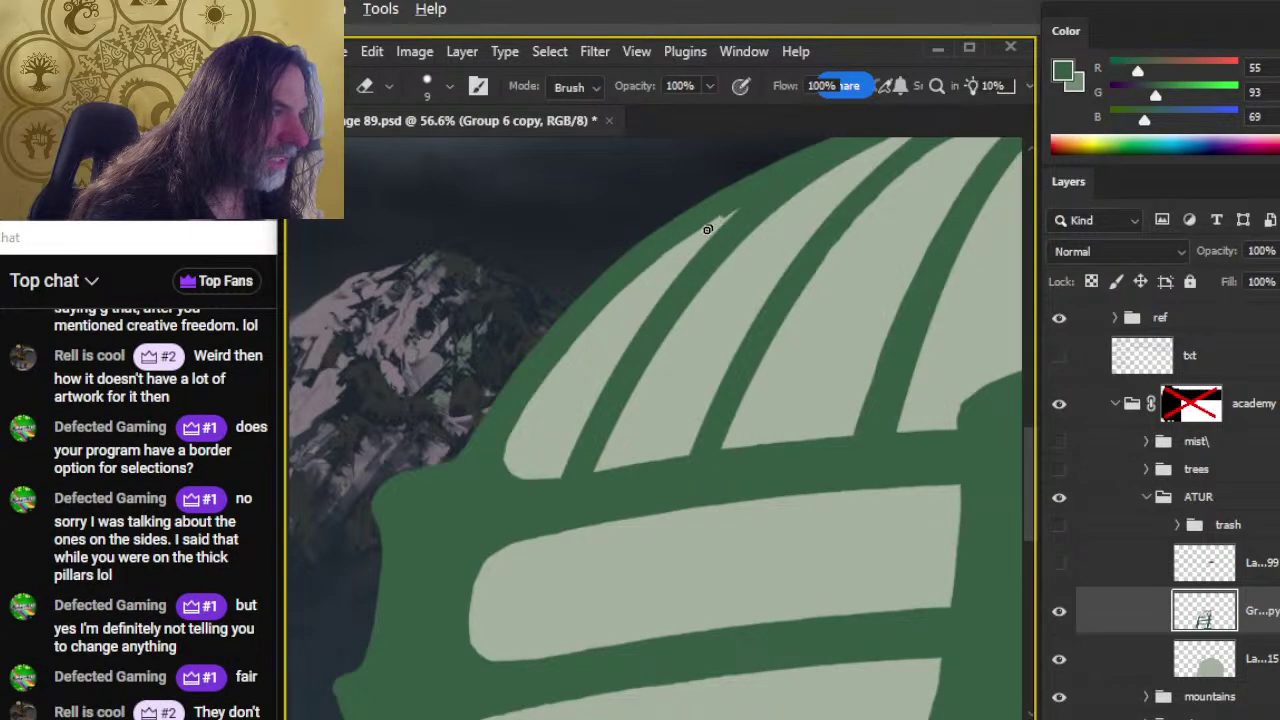
key("b")
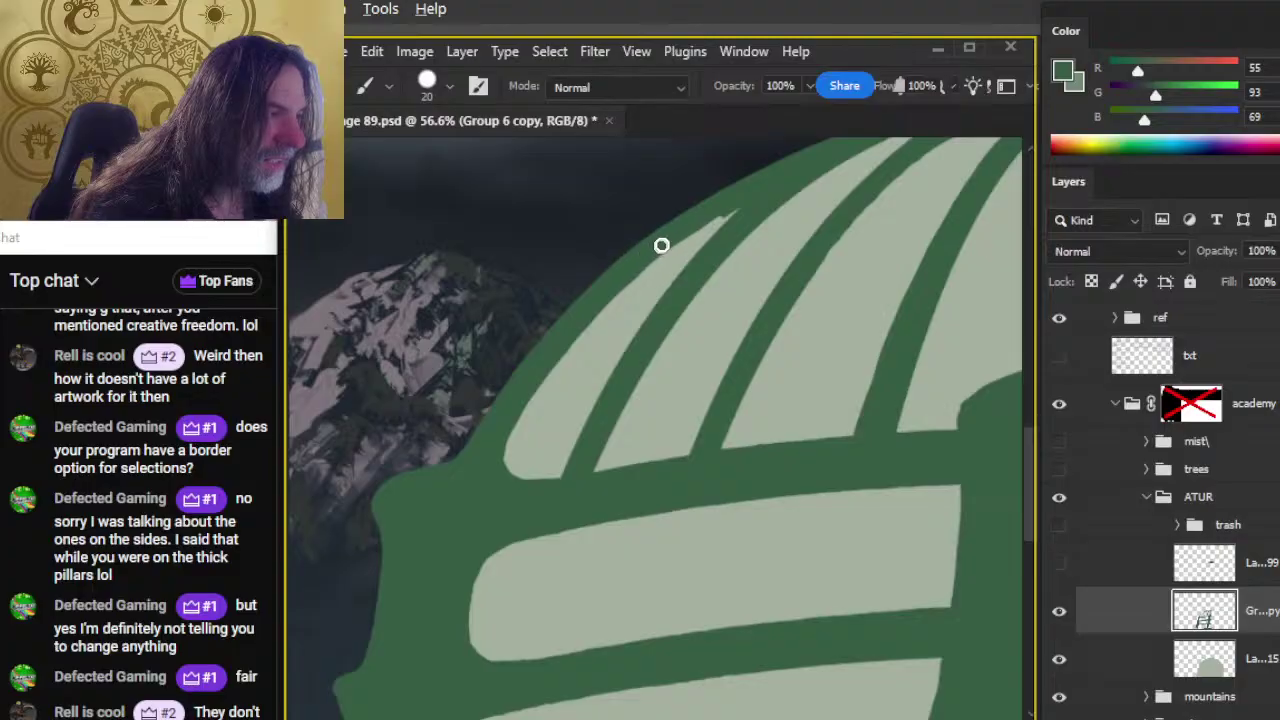
key("e")
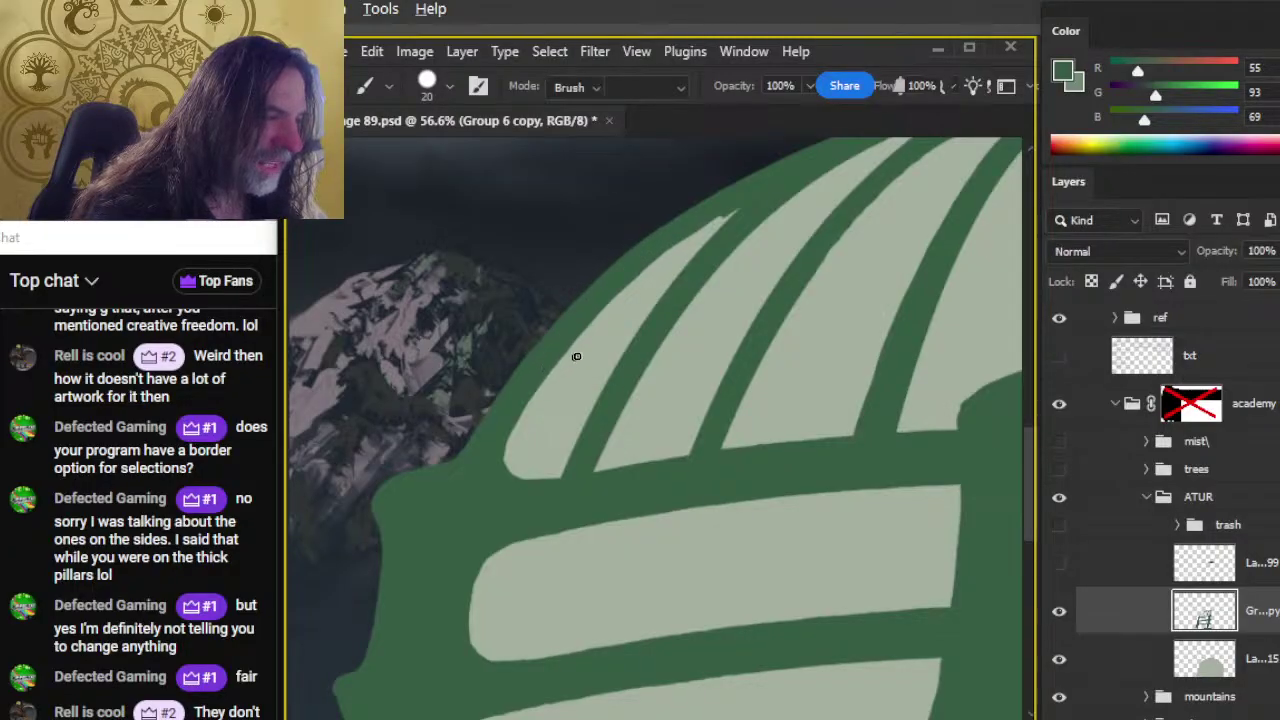
Step: Sharpen the leftmost pane's upper tip with the size 9 Eraser and thicken the lower left edge of the first rib with the size 20 Brush
left_click_drag(657, 334, 509, 457)
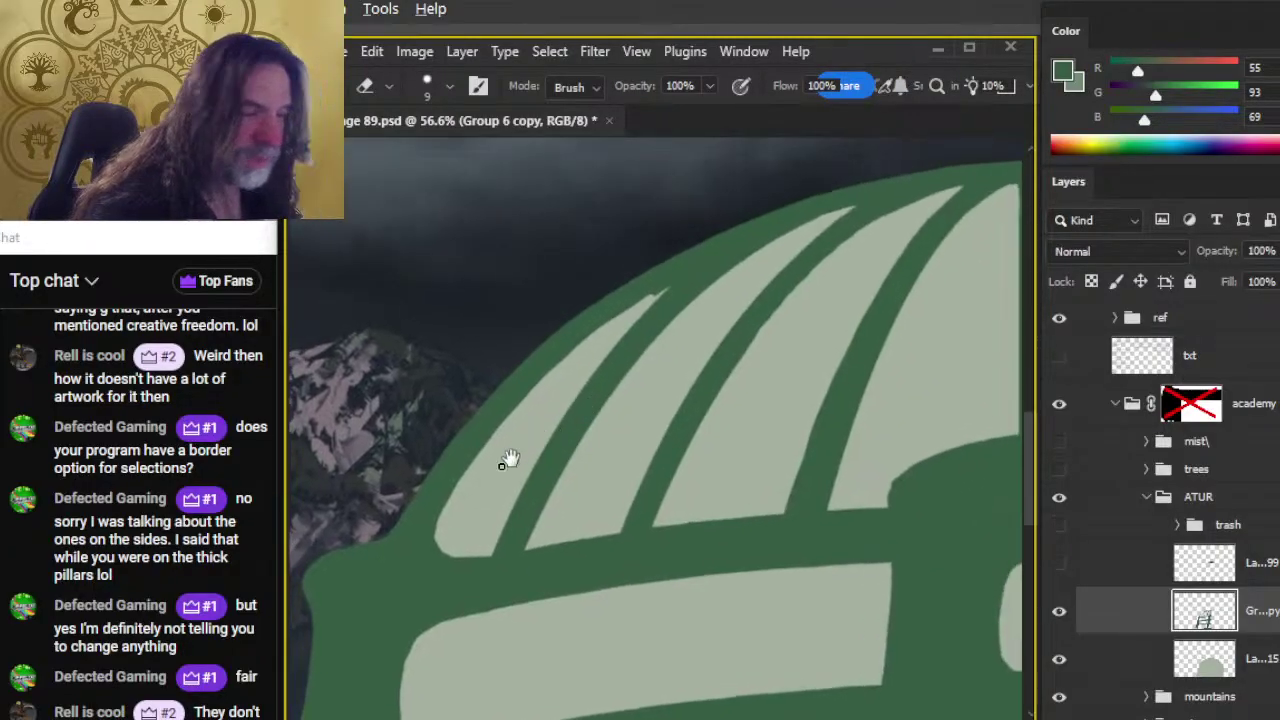
key("b")
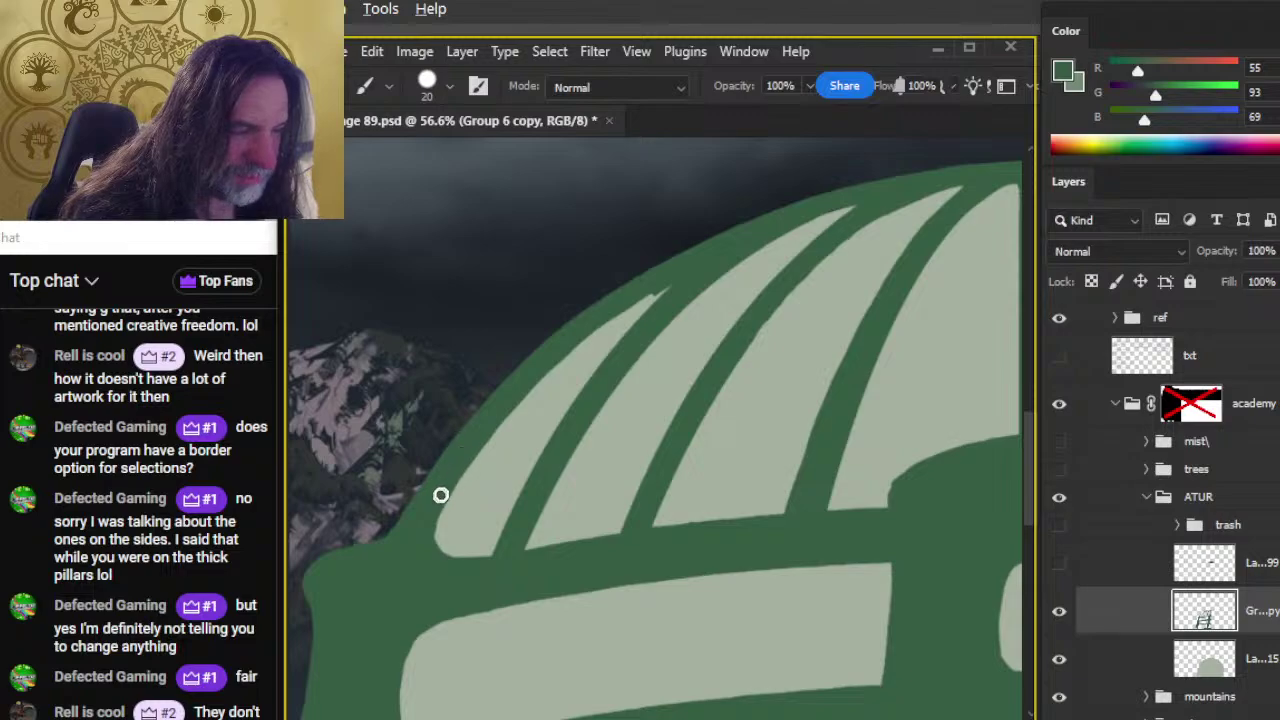
key("e")
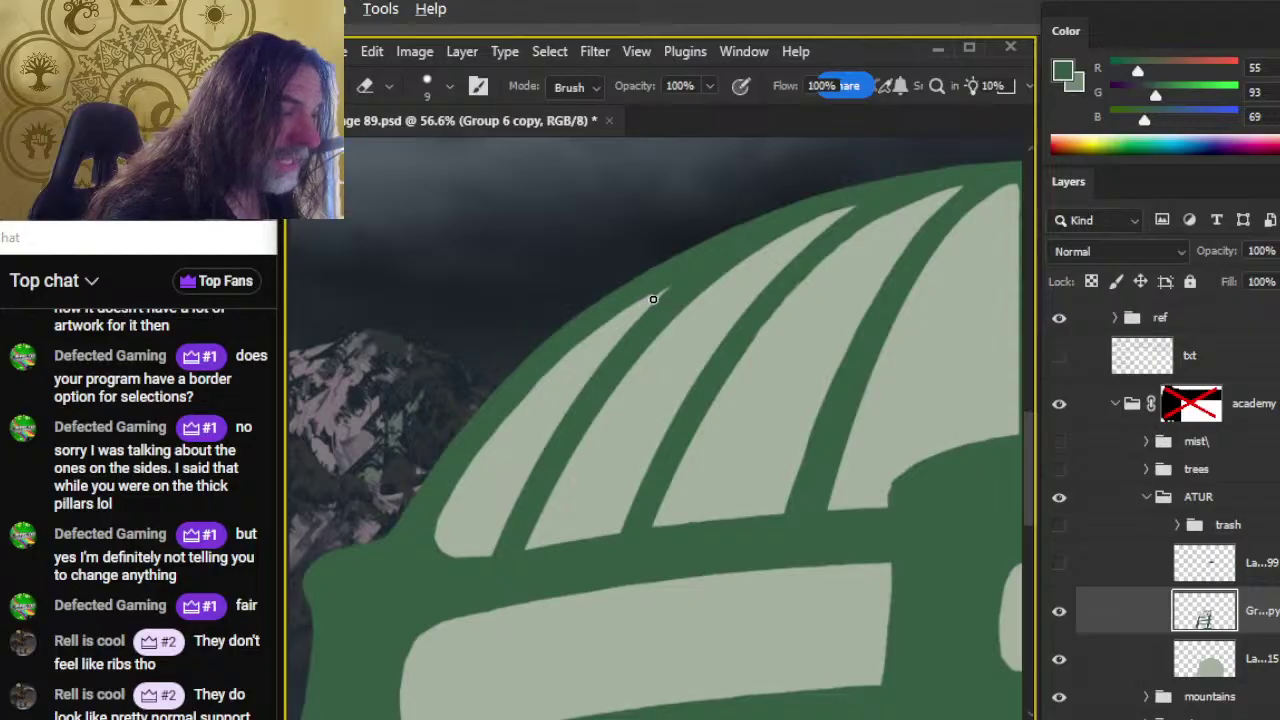
key("b")
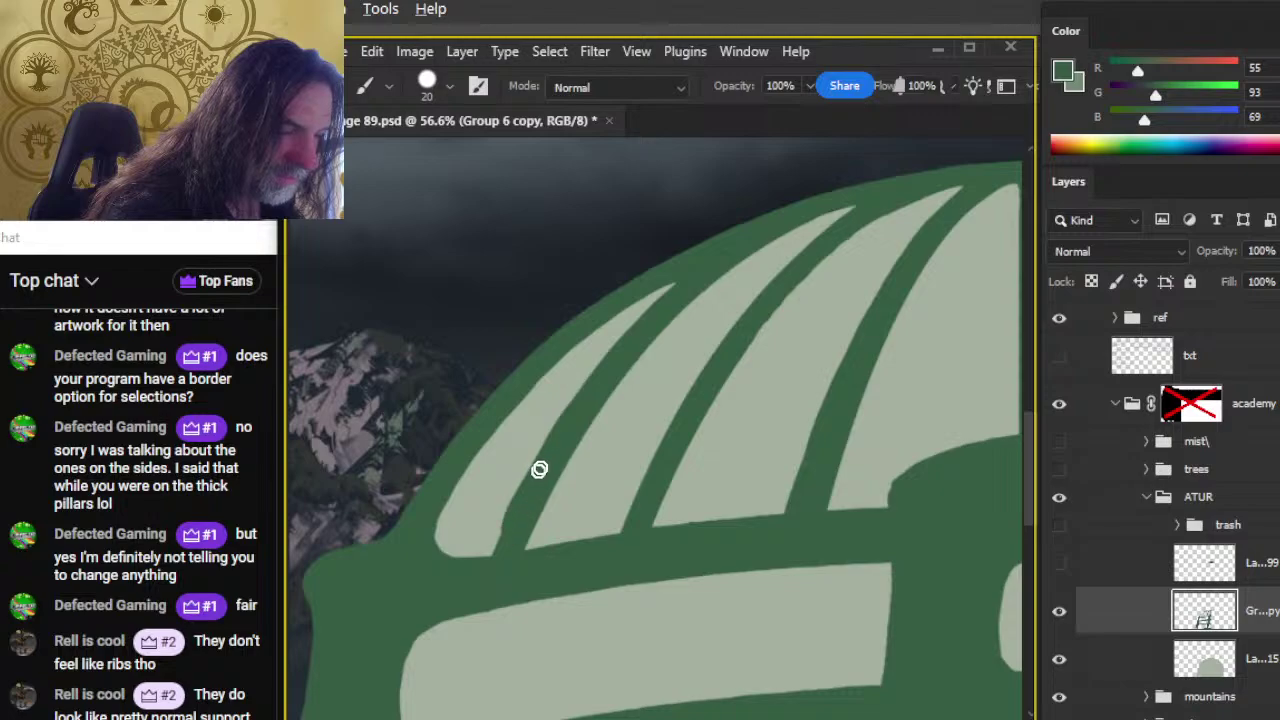
left_click_drag(494, 557, 506, 518)
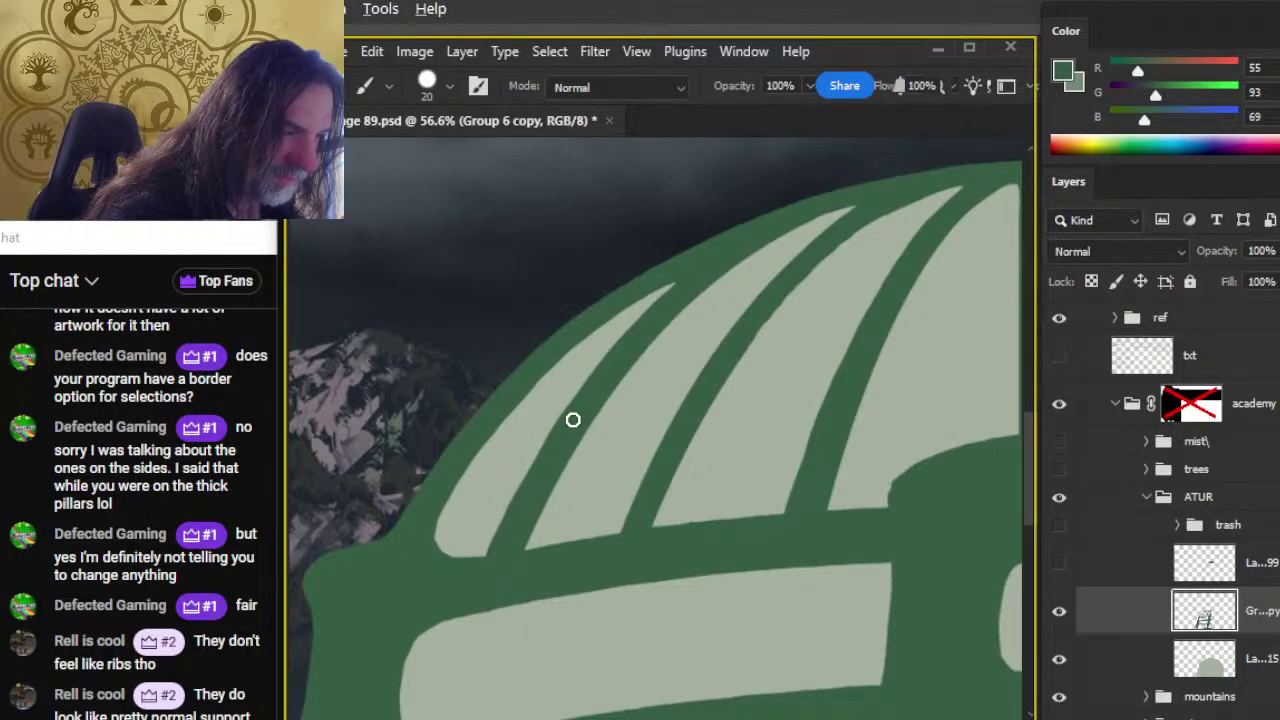
key("e")
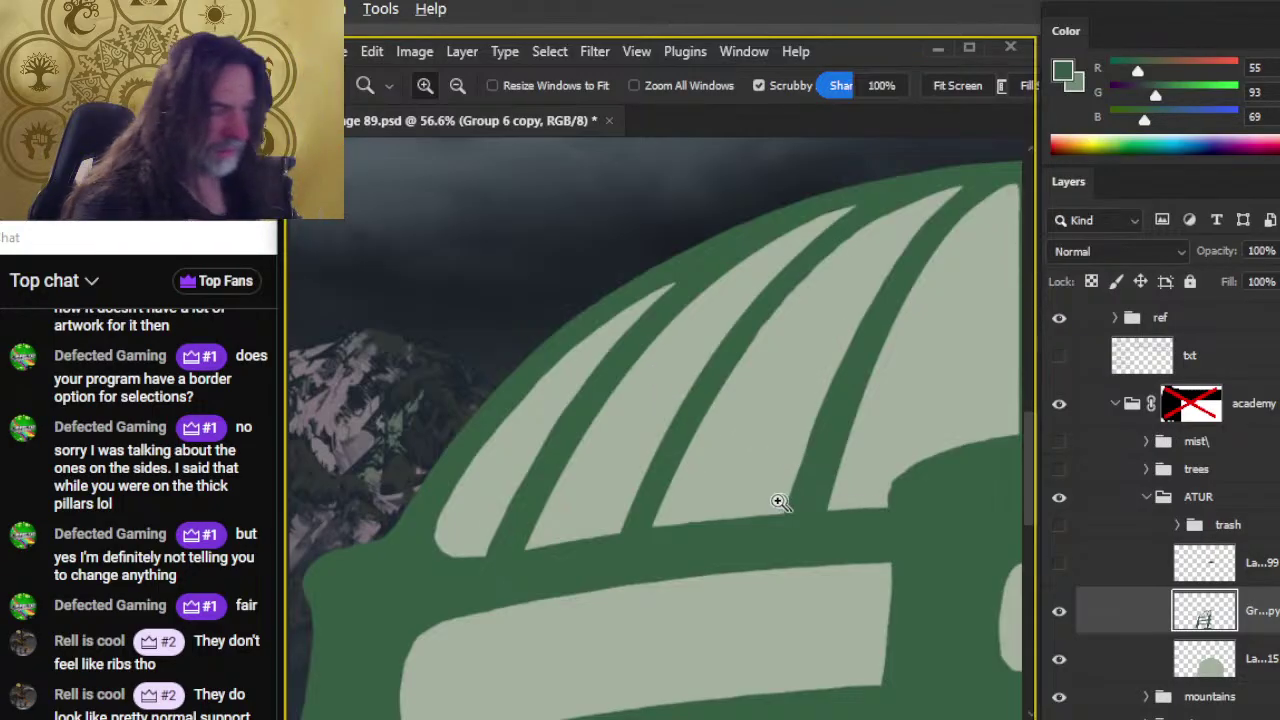
Step: Smooth the right edge of the dome's second rib from the rim to its base with straight size 20 Brush strokes
mouse_move(757, 514)
left_mouse_down()
mouse_move(734, 569)
mouse_move(714, 466)
mouse_move(777, 343)
left_mouse_up()
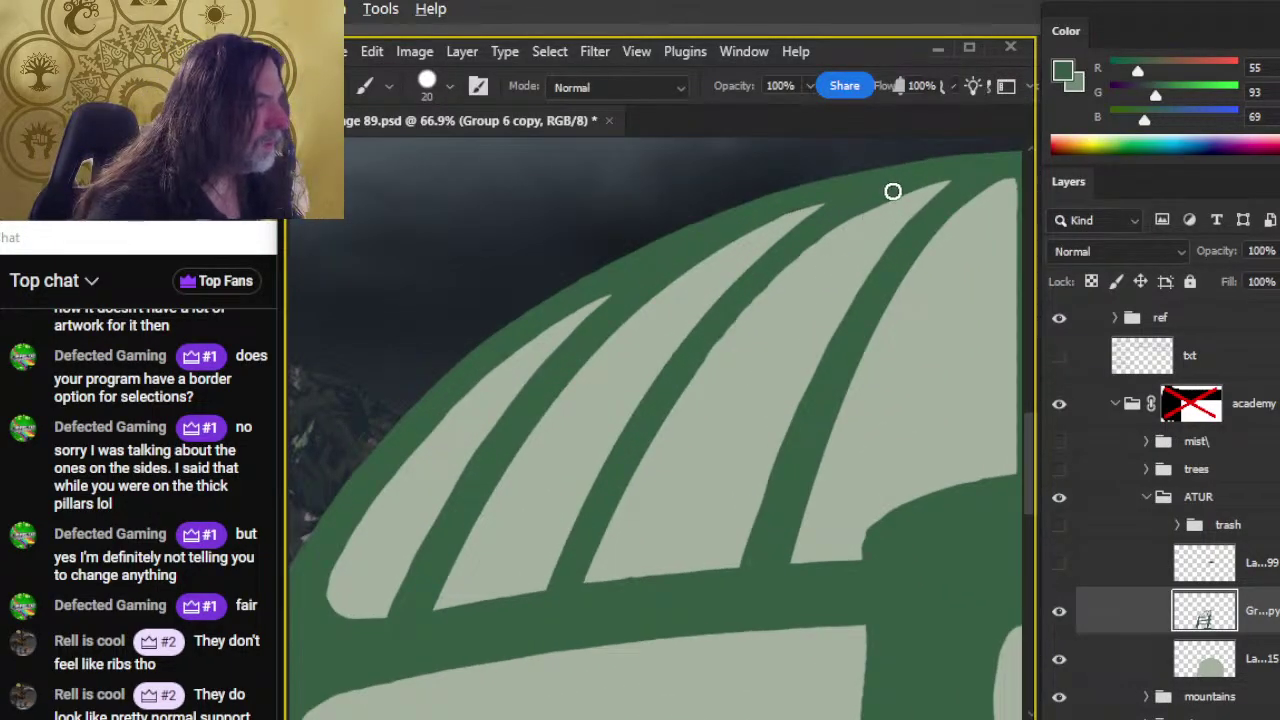
key("shift")
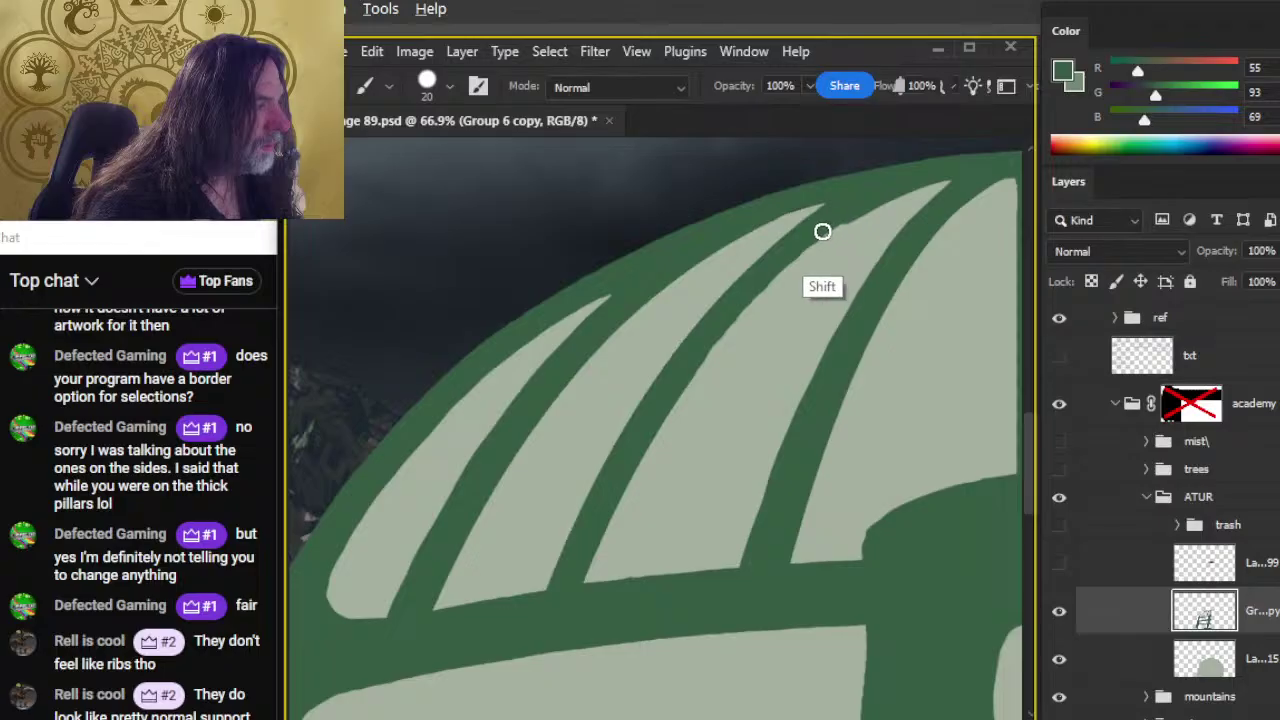
key("shift")
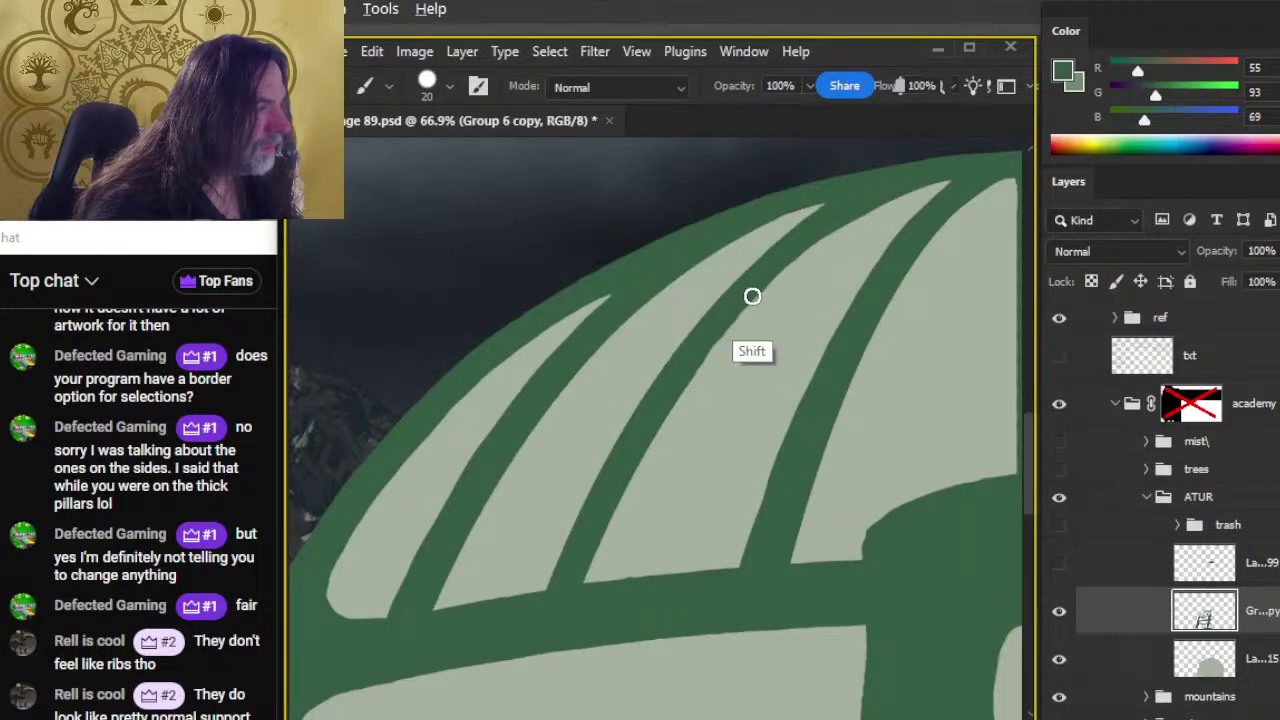
key("shift")
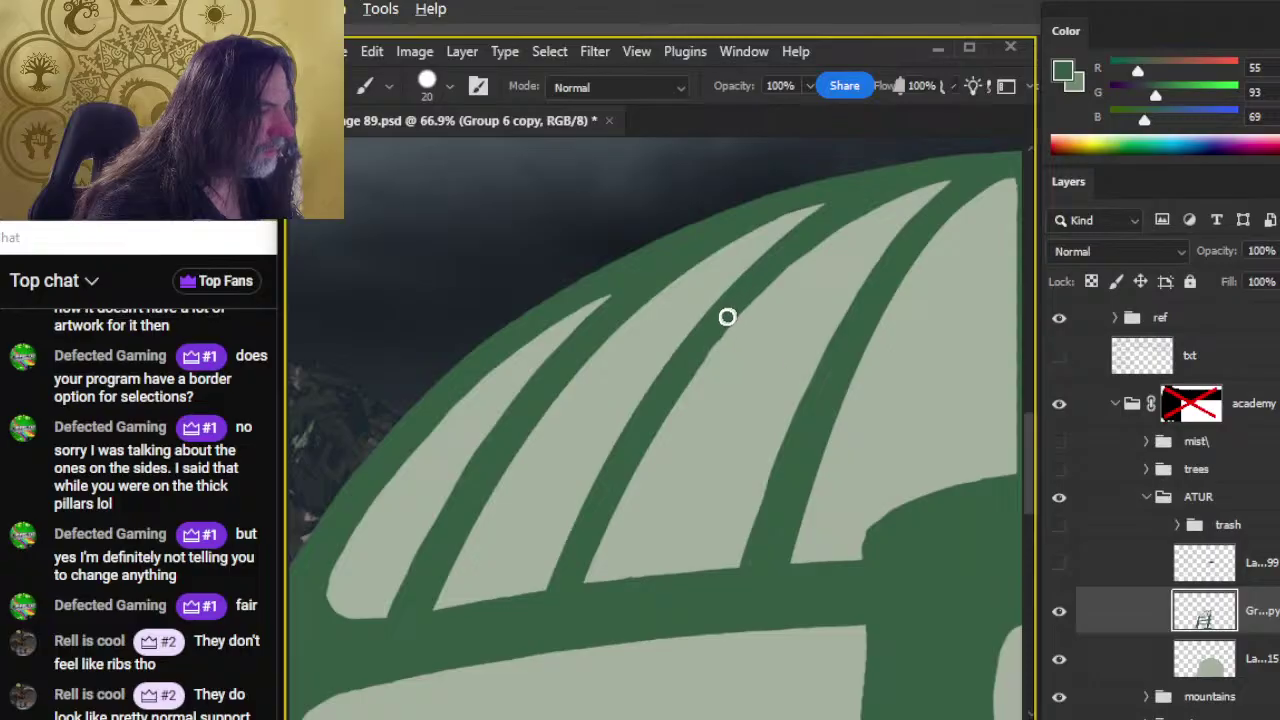
key("shift")
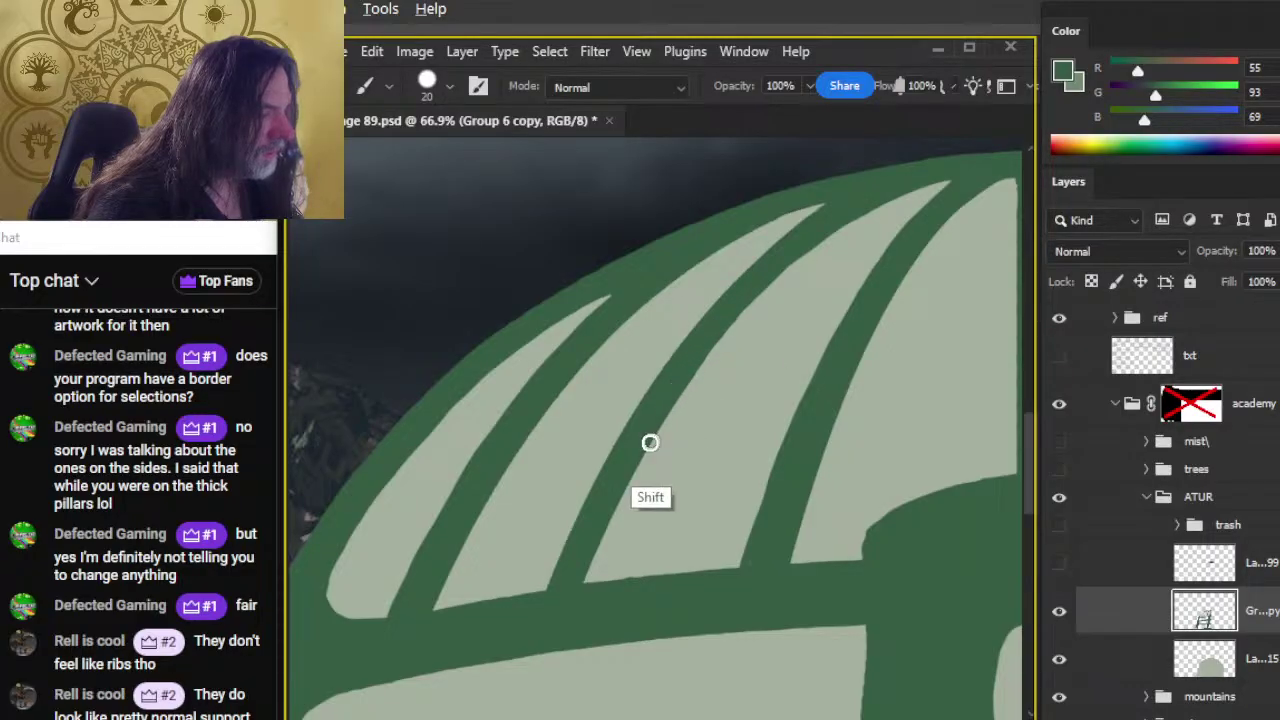
key("shift")
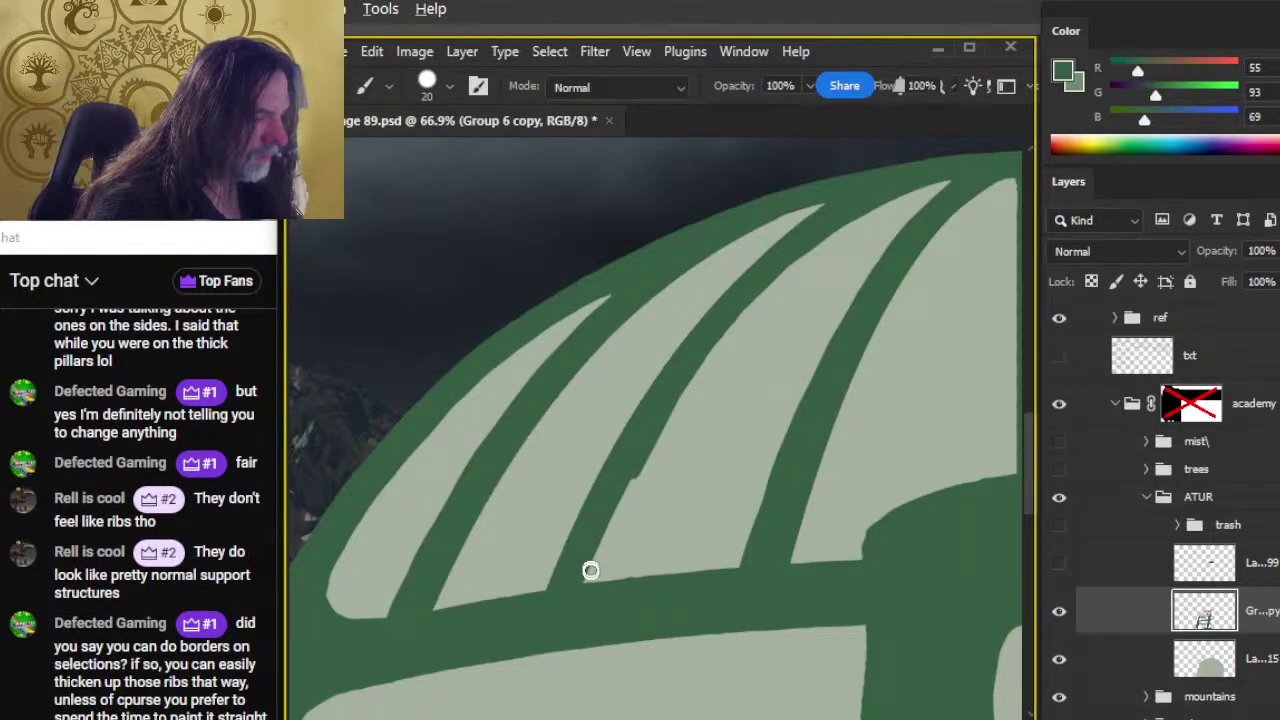
Step: Extend and sharpen the upper tip of the pane between the first and second ribs with the size 9 Eraser and size 20 Brush
key("z")
left_click_drag(609, 634, 651, 663)
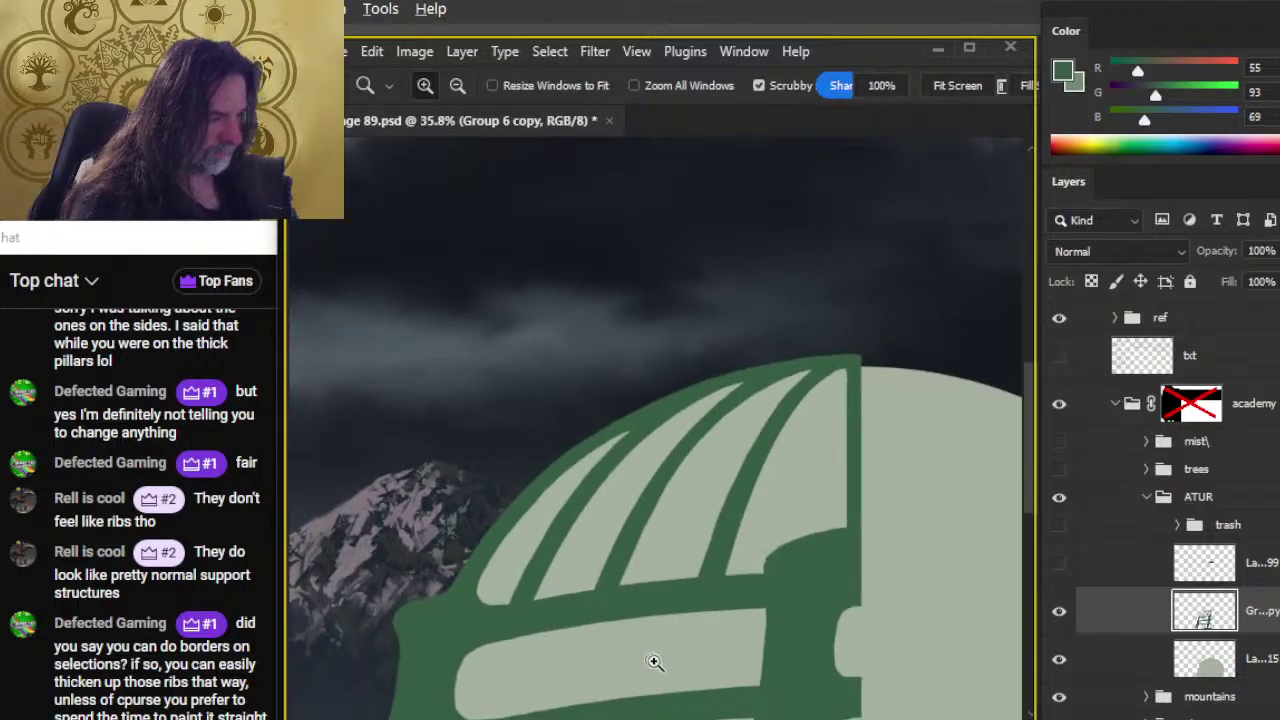
left_click_drag(718, 489, 766, 366)
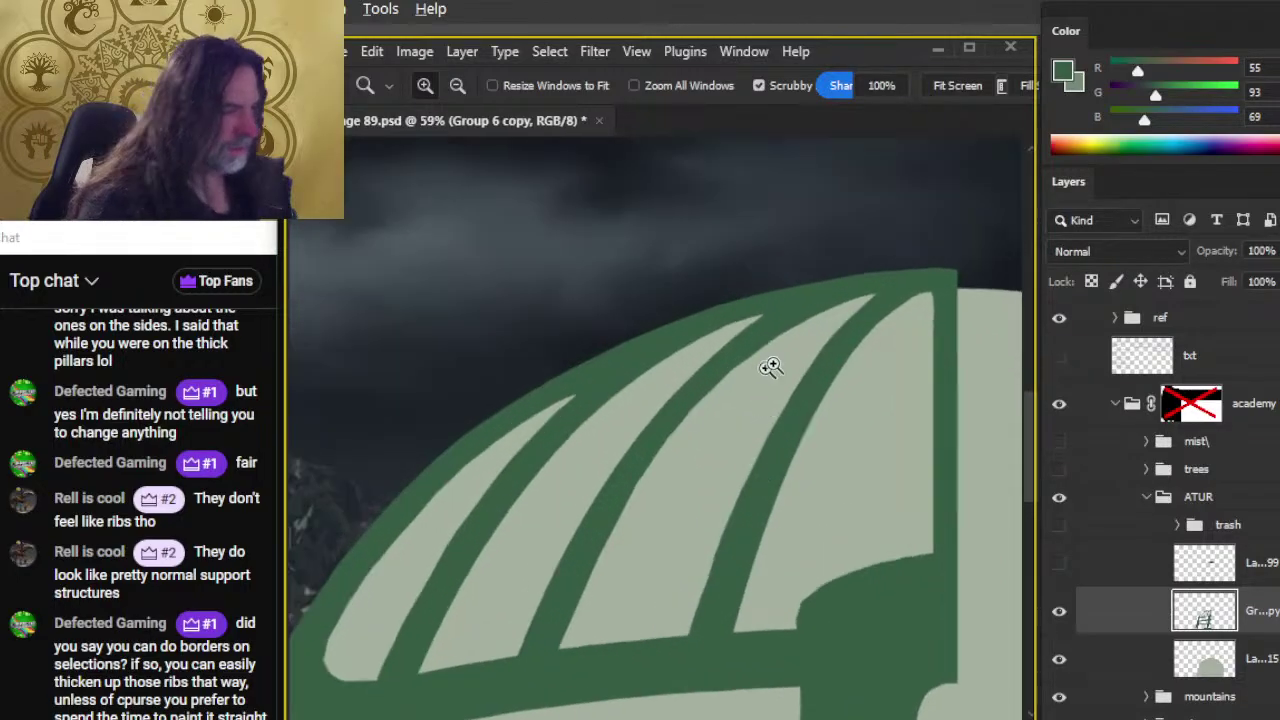
key("e")
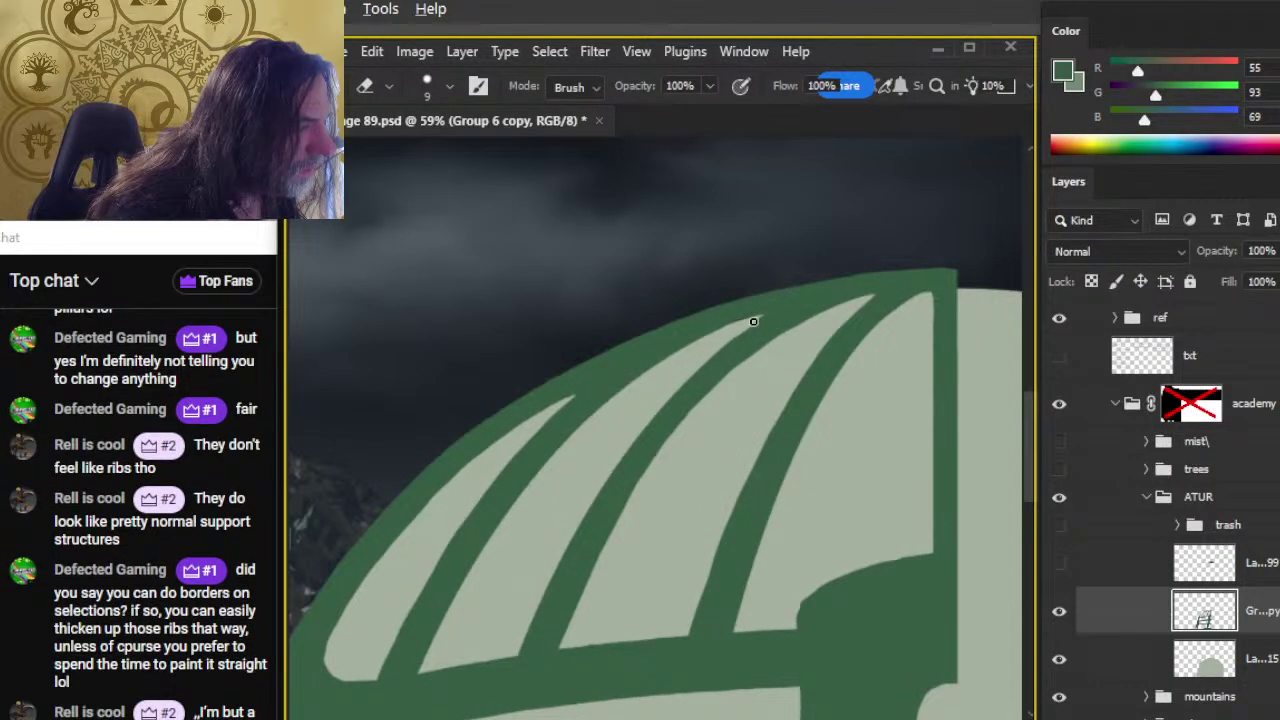
key("b")
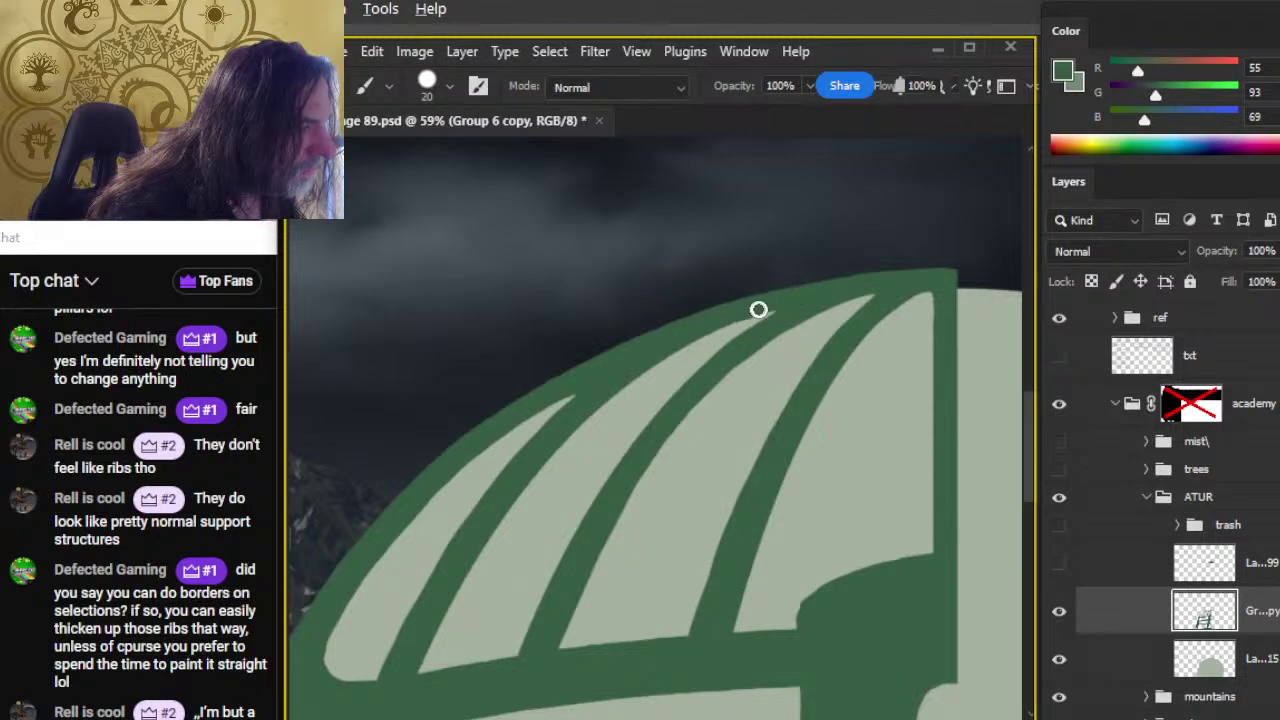
key("e")
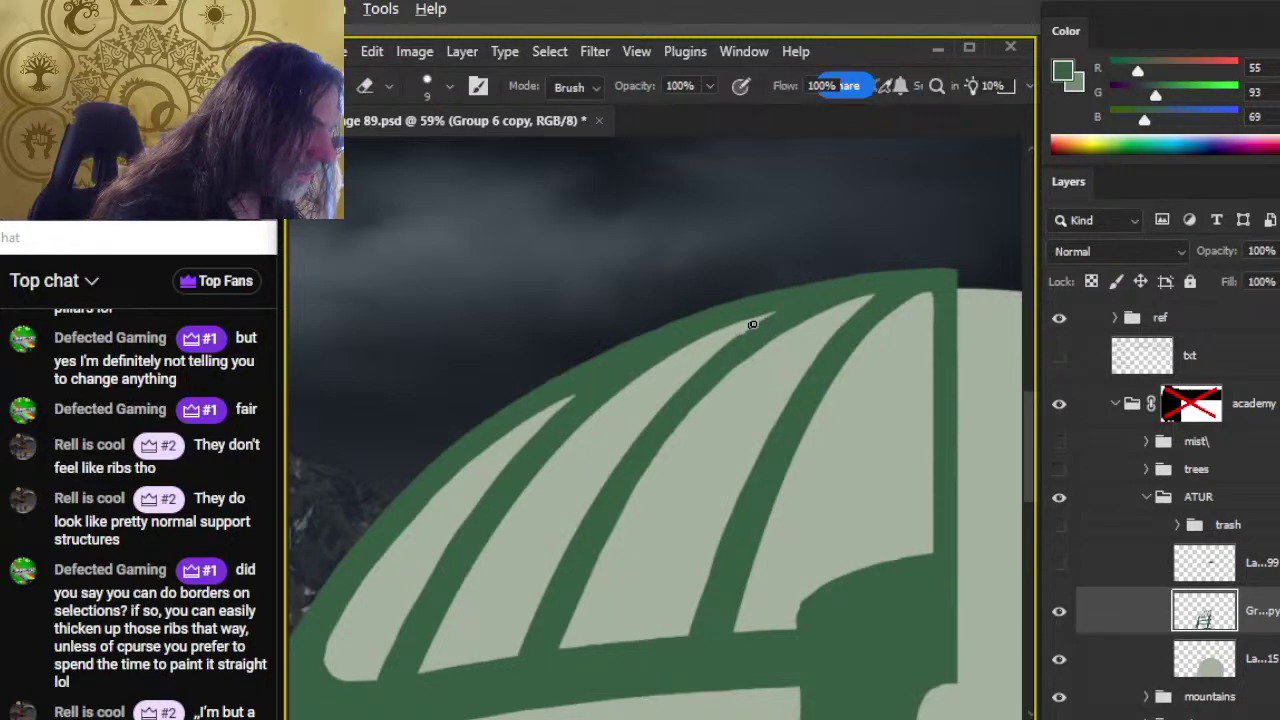
key("b")
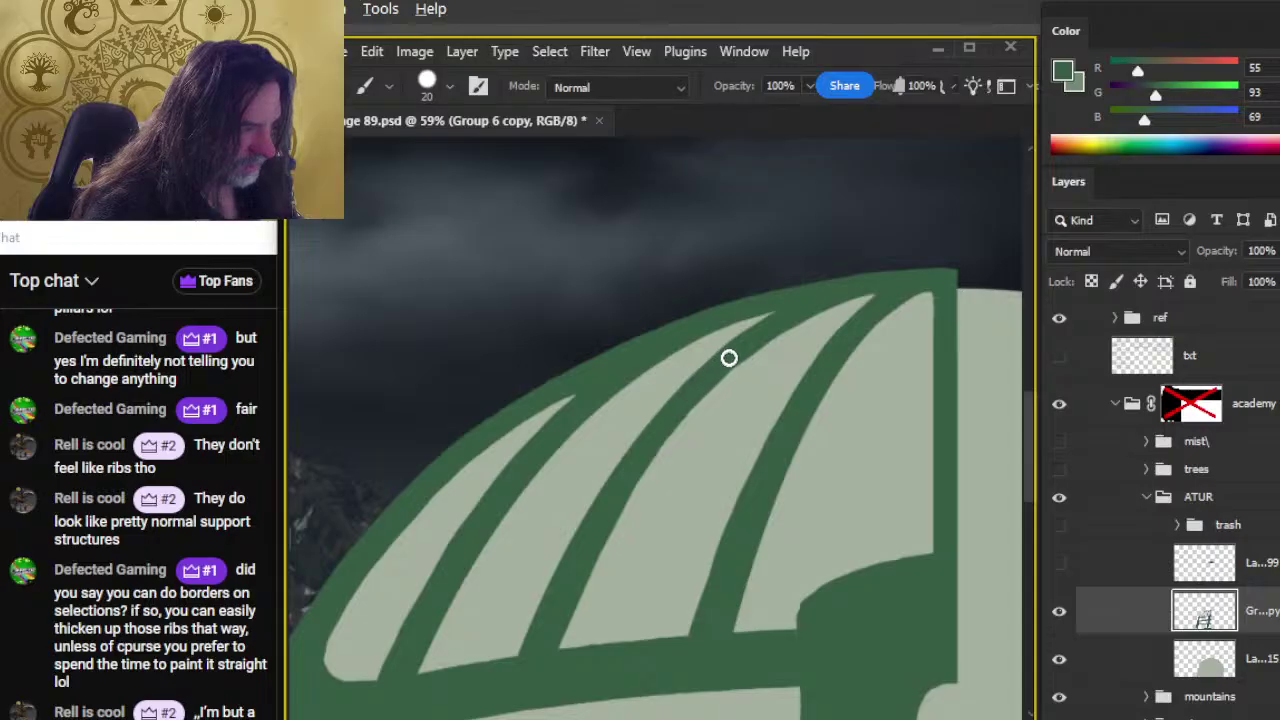
Step: Smooth the left edge of the dome's second rib around its middle with the size 9 Eraser and size 20 Brush
key("e")
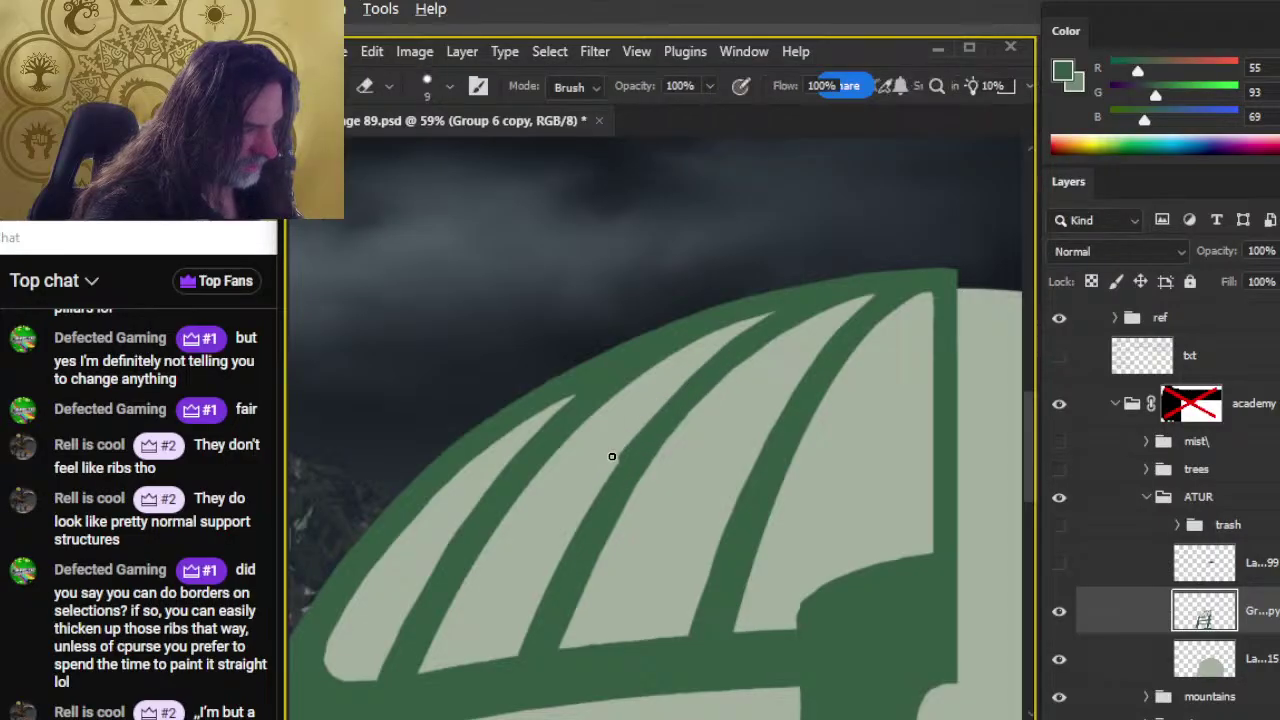
key("b")
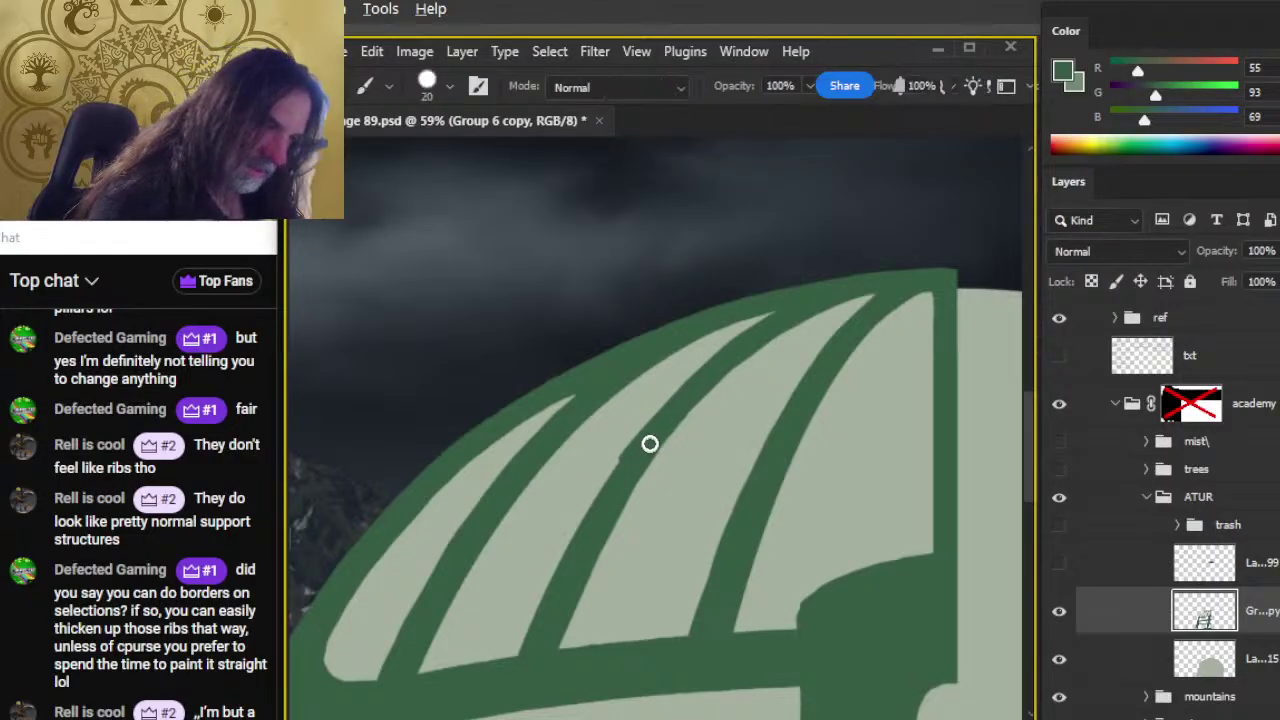
key("e")
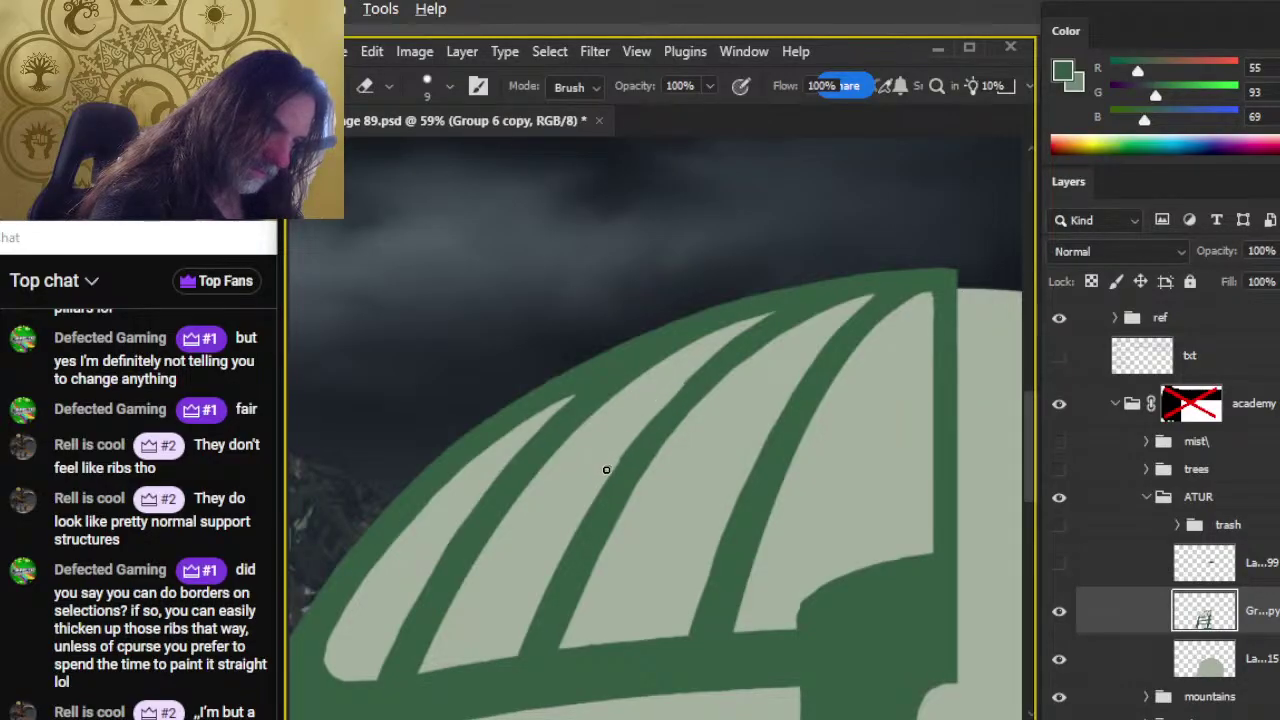
key("b")
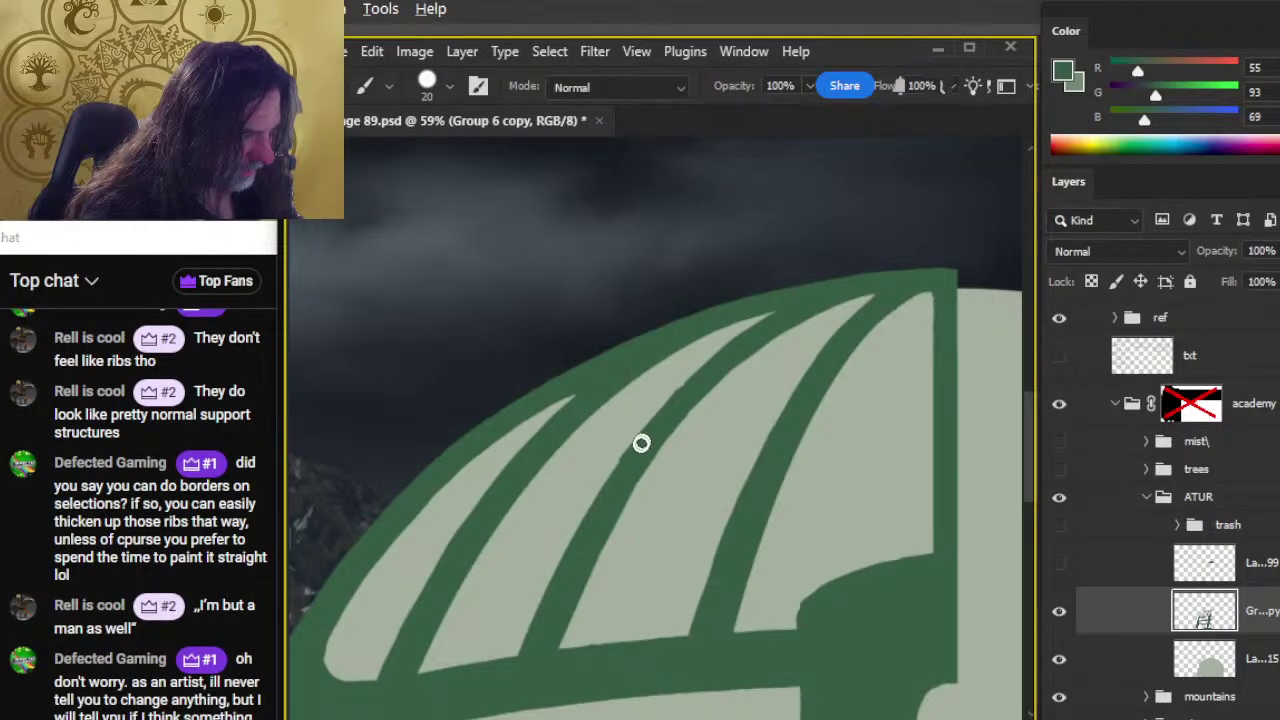
key("e")
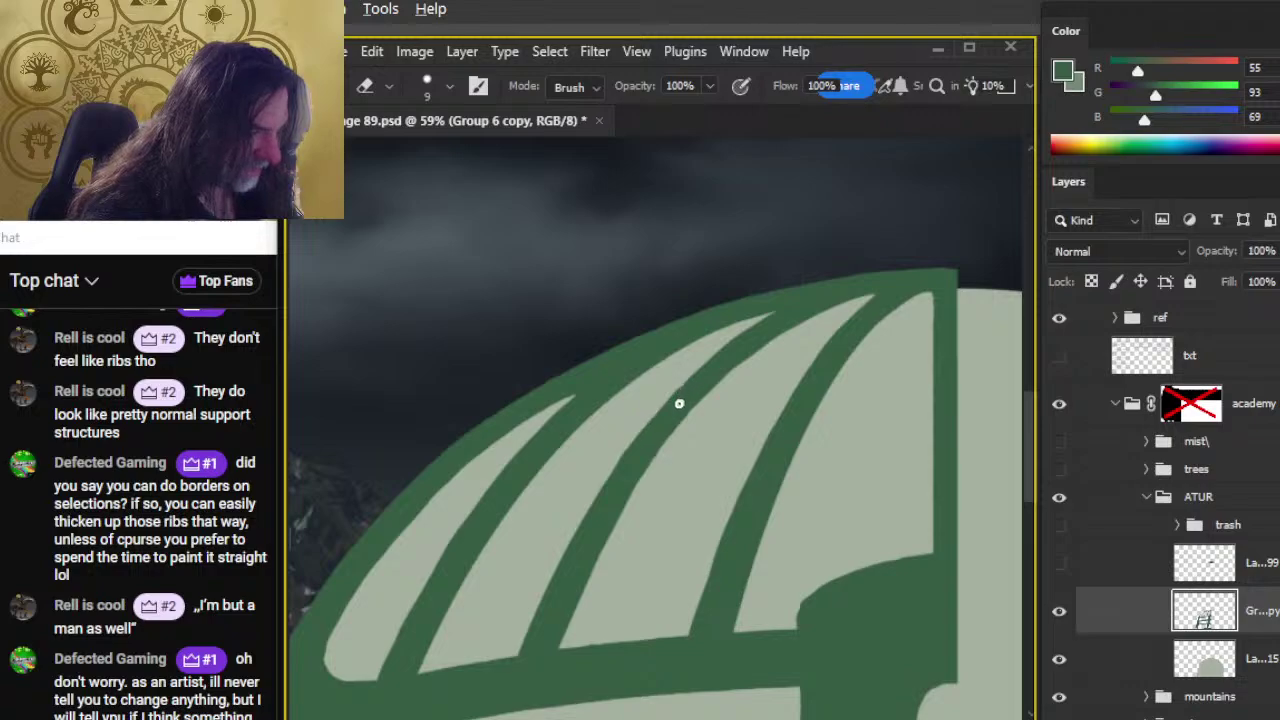
key("b")
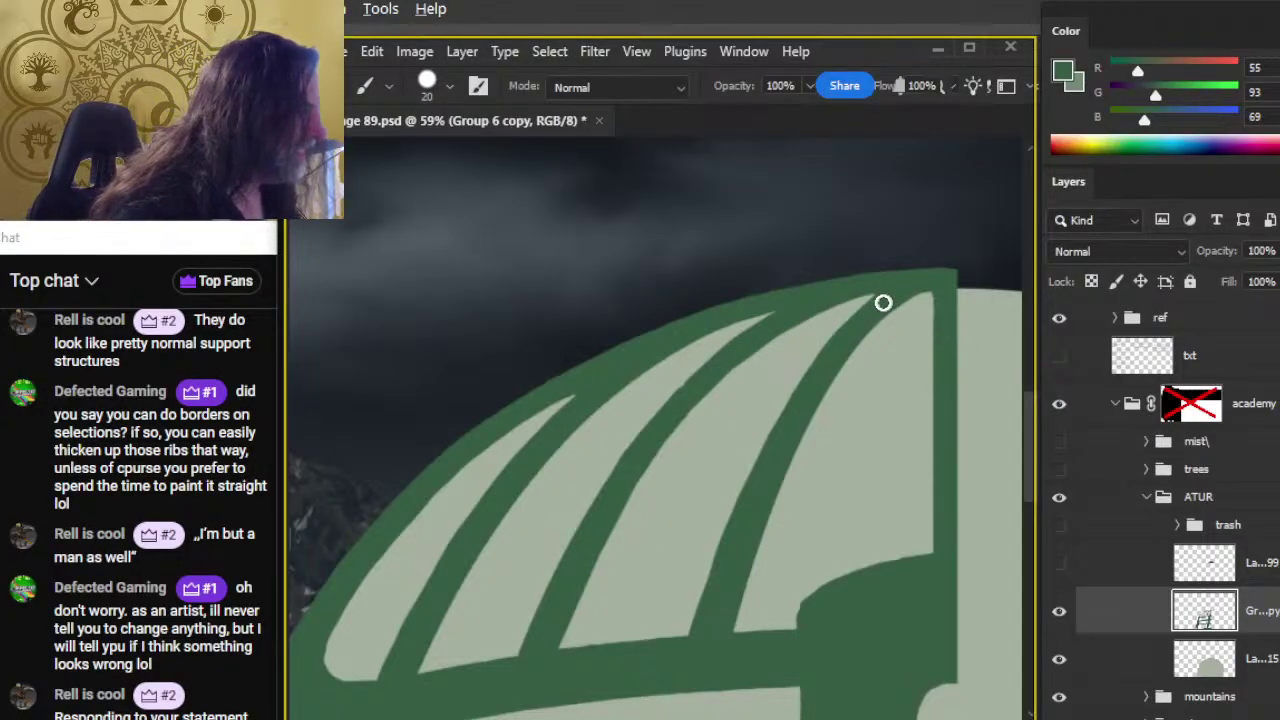
Step: Undo the stray eraser stroke on the second rib's upper part and thicken its lower left edge with the size 20 Brush
key("e")
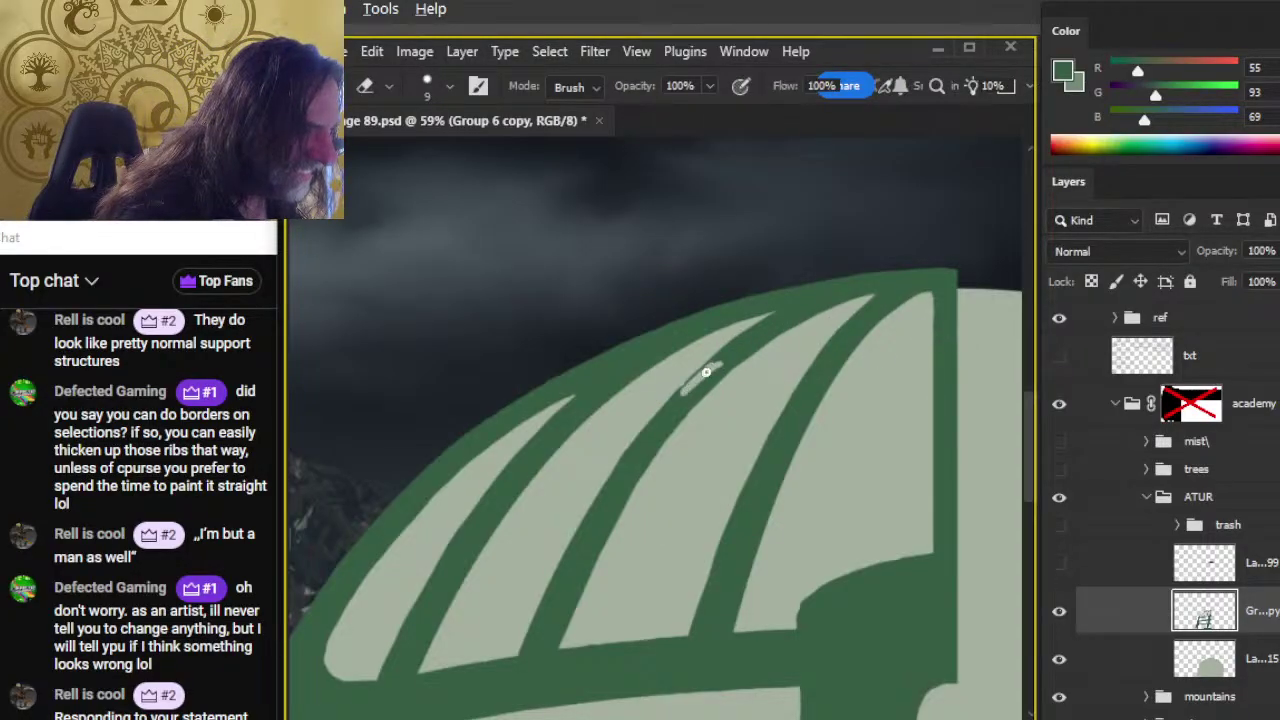
key("ctrl+z")
key("b")
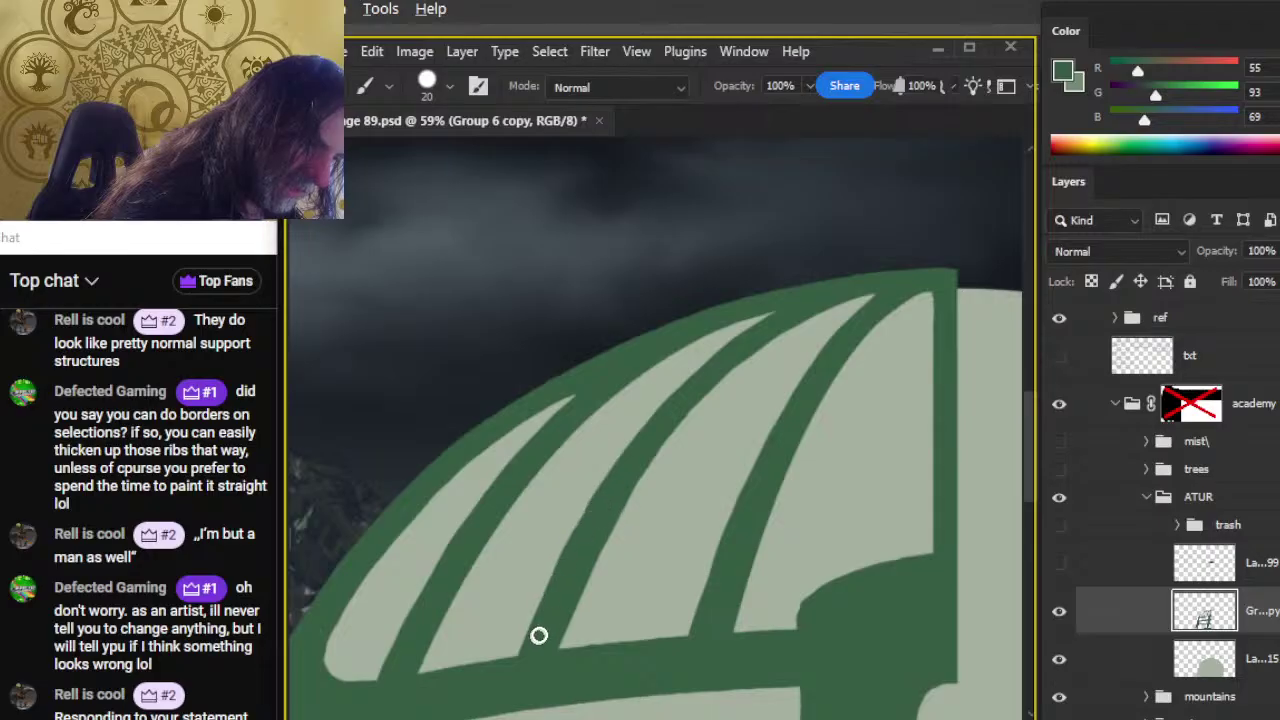
key("e")
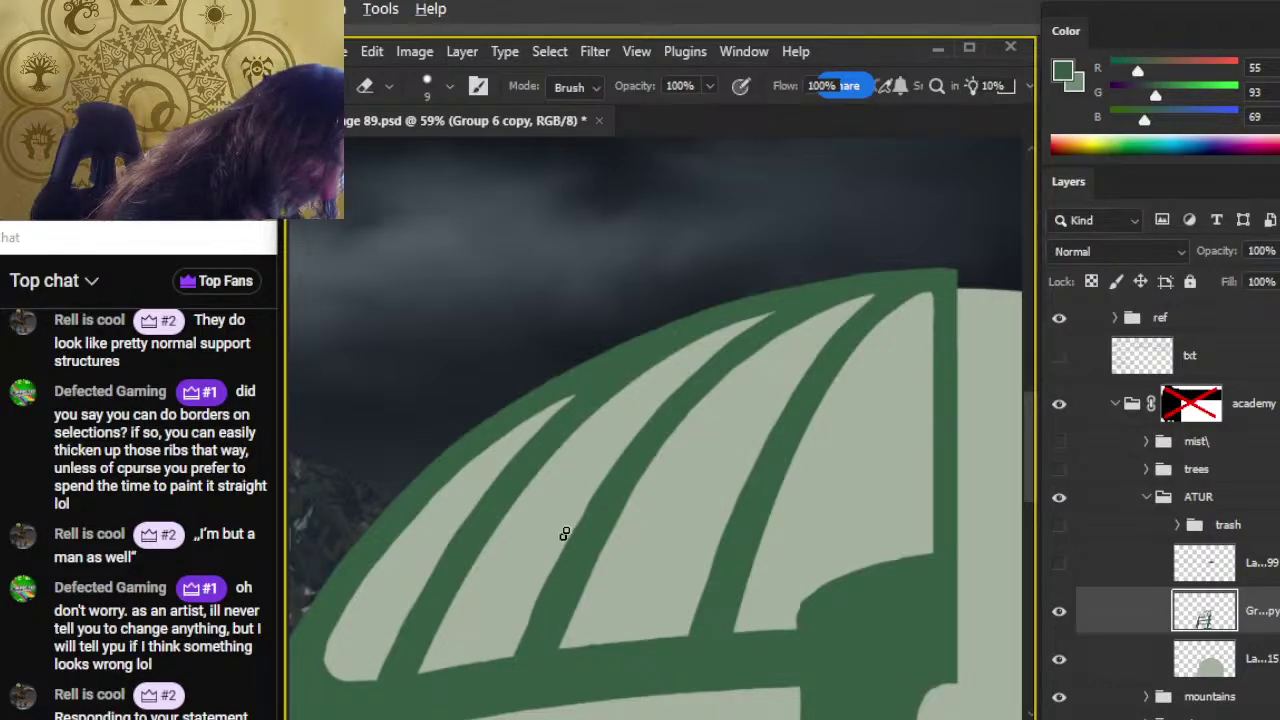
key("b")
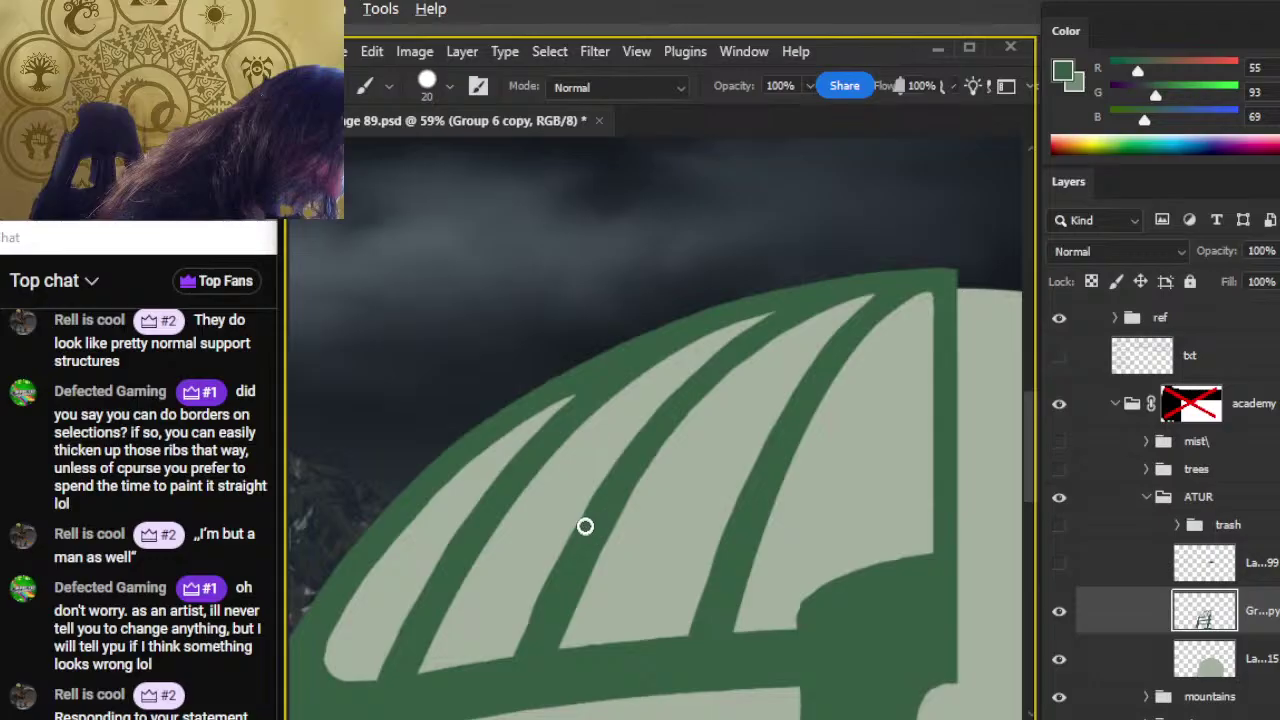
left_click_drag(591, 509, 534, 634)
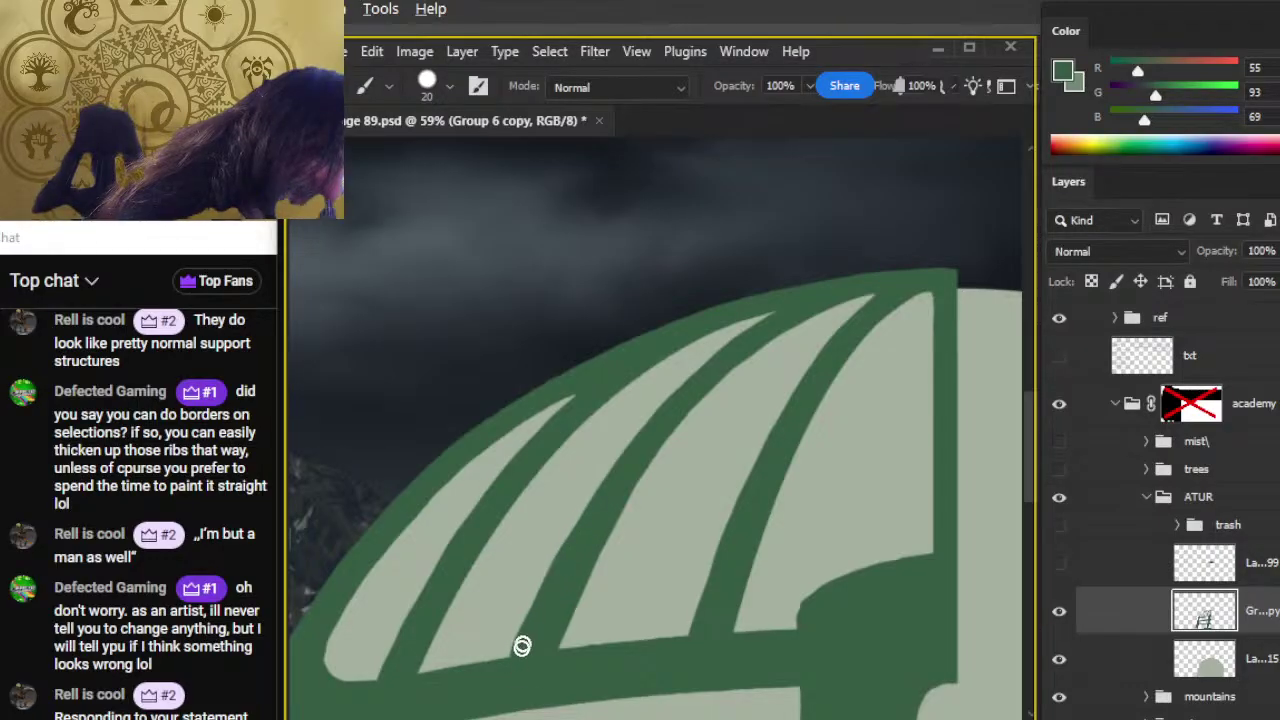
key("e")
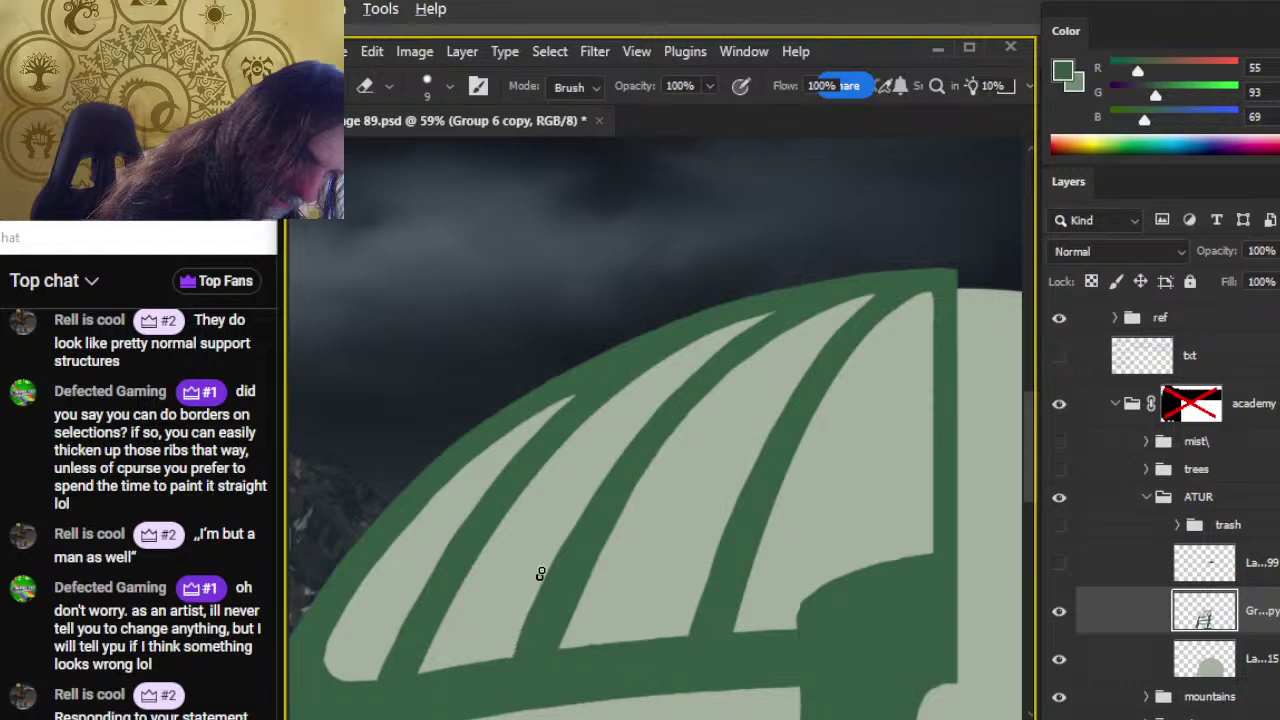
Step: Duplicate the Group 6 copy layer holding the left-half green framework
key("z")
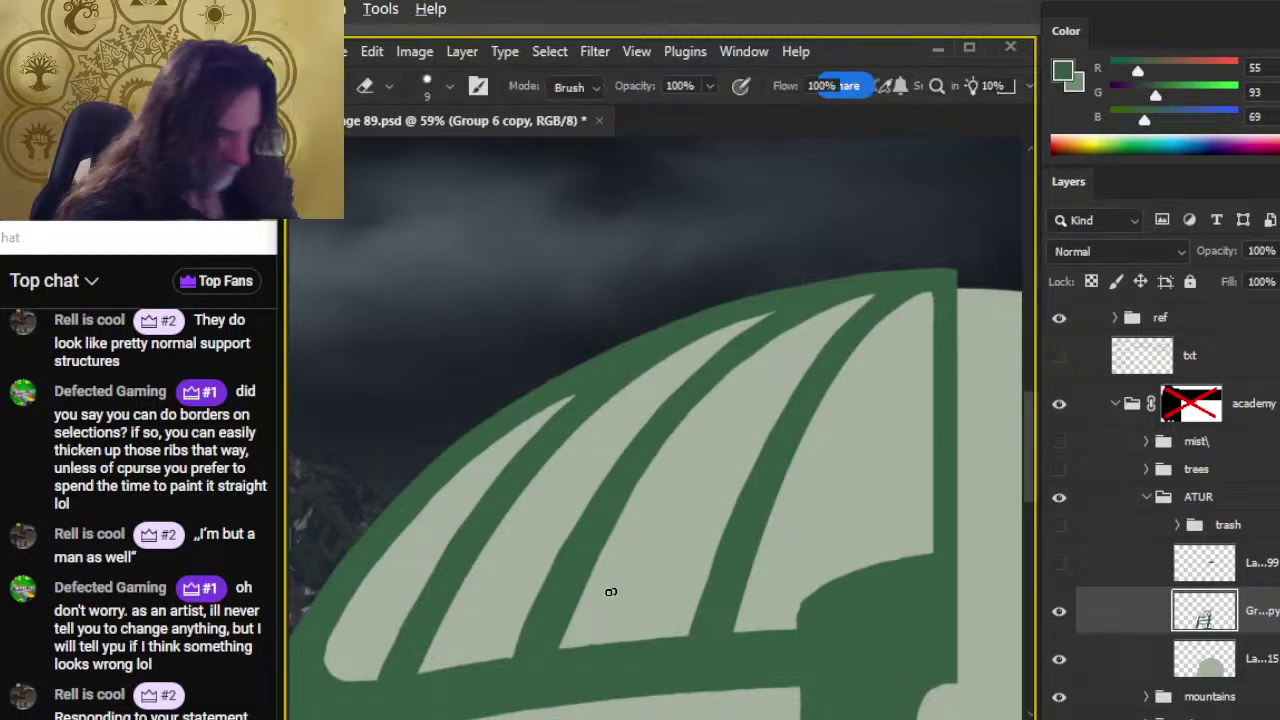
scroll(665, 597, "down", 3)
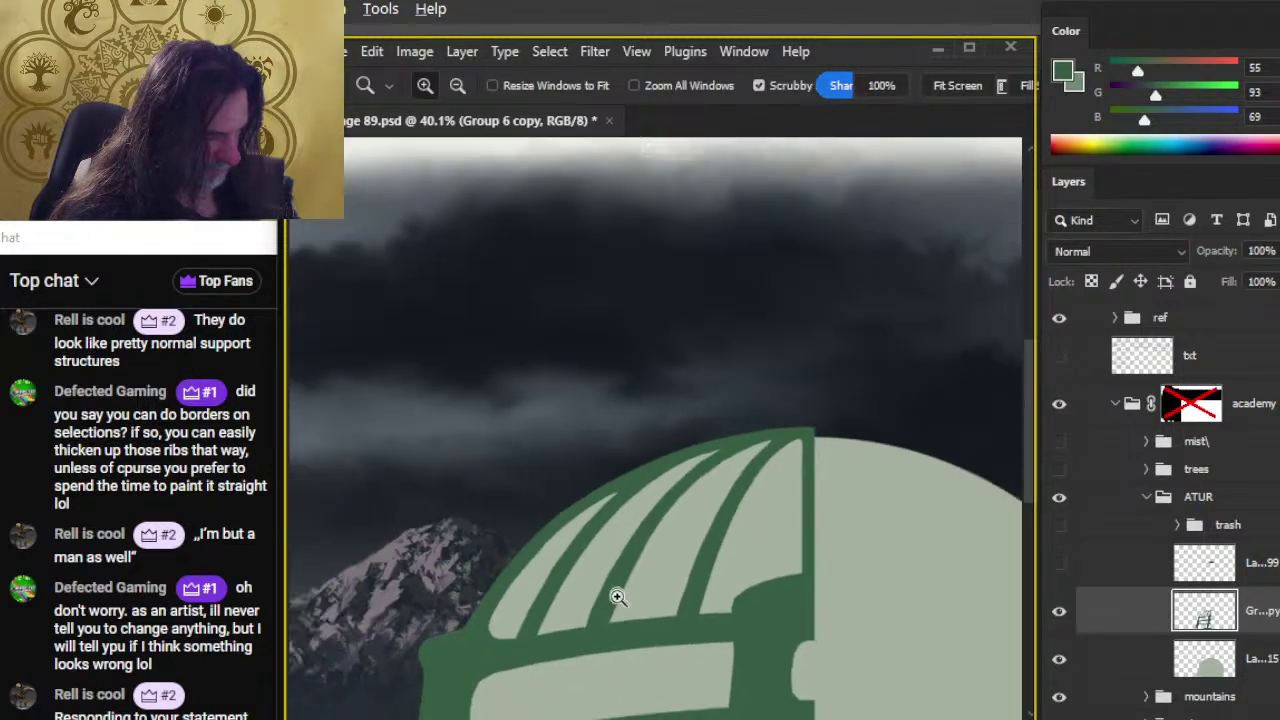
left_click_drag(666, 634, 571, 414)
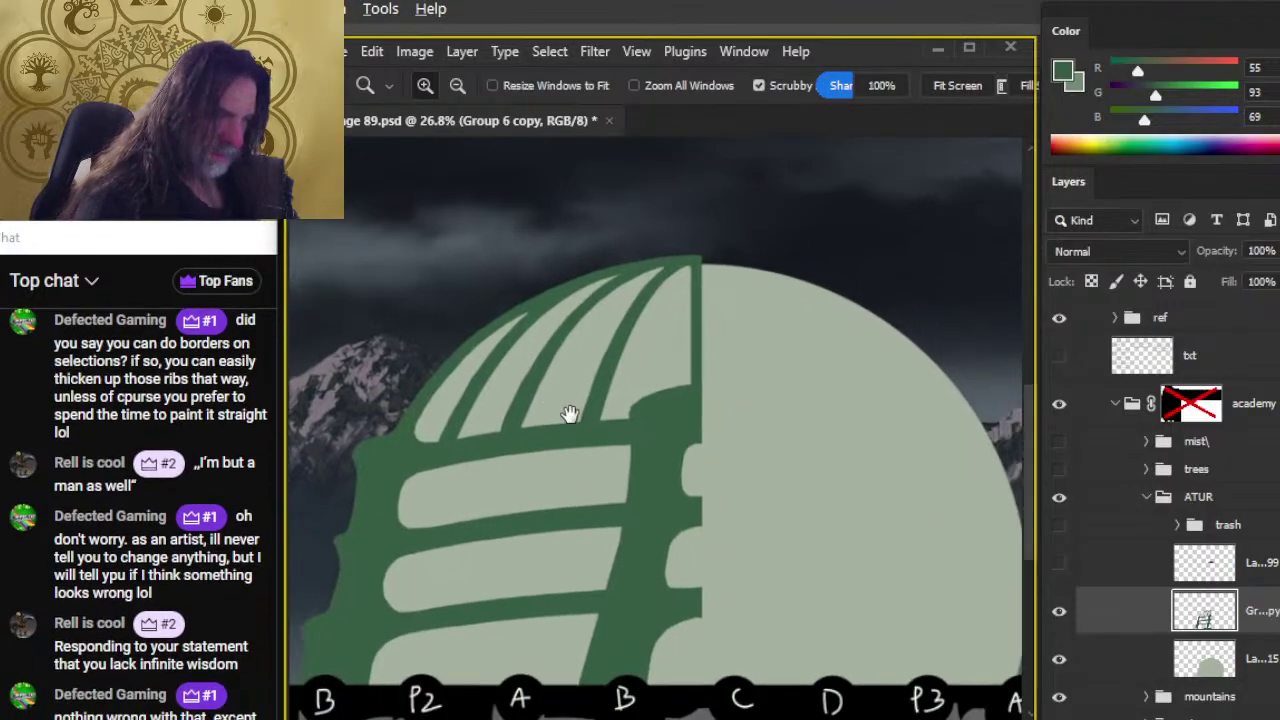
scroll(545, 519, "down", 2)
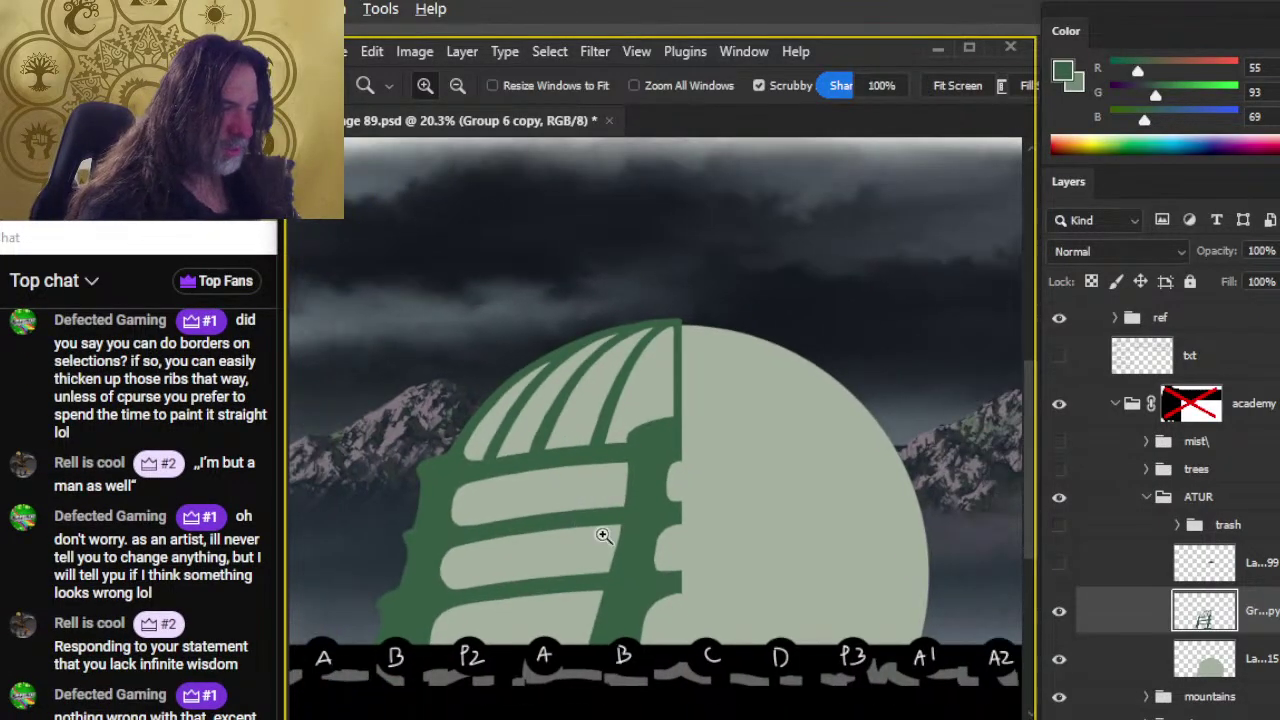
scroll(575, 481, "up", 2)
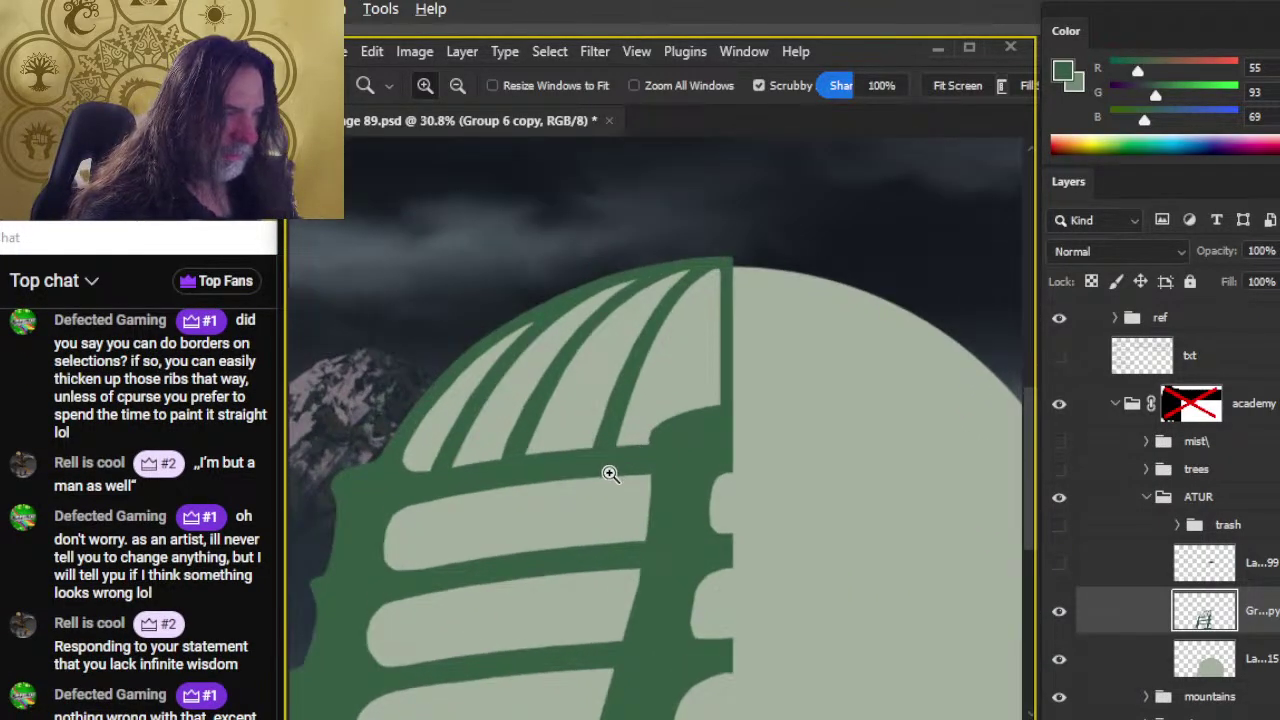
scroll(620, 486, "down", 3)
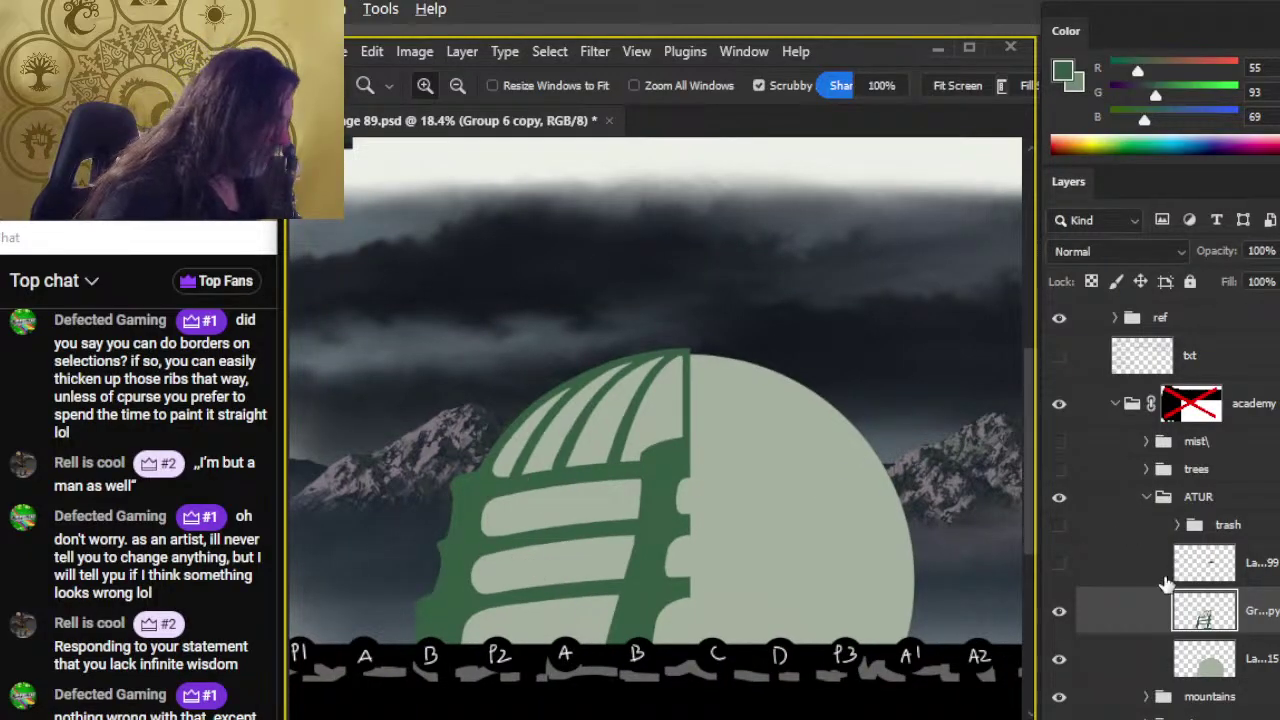
right_click(1121, 604)
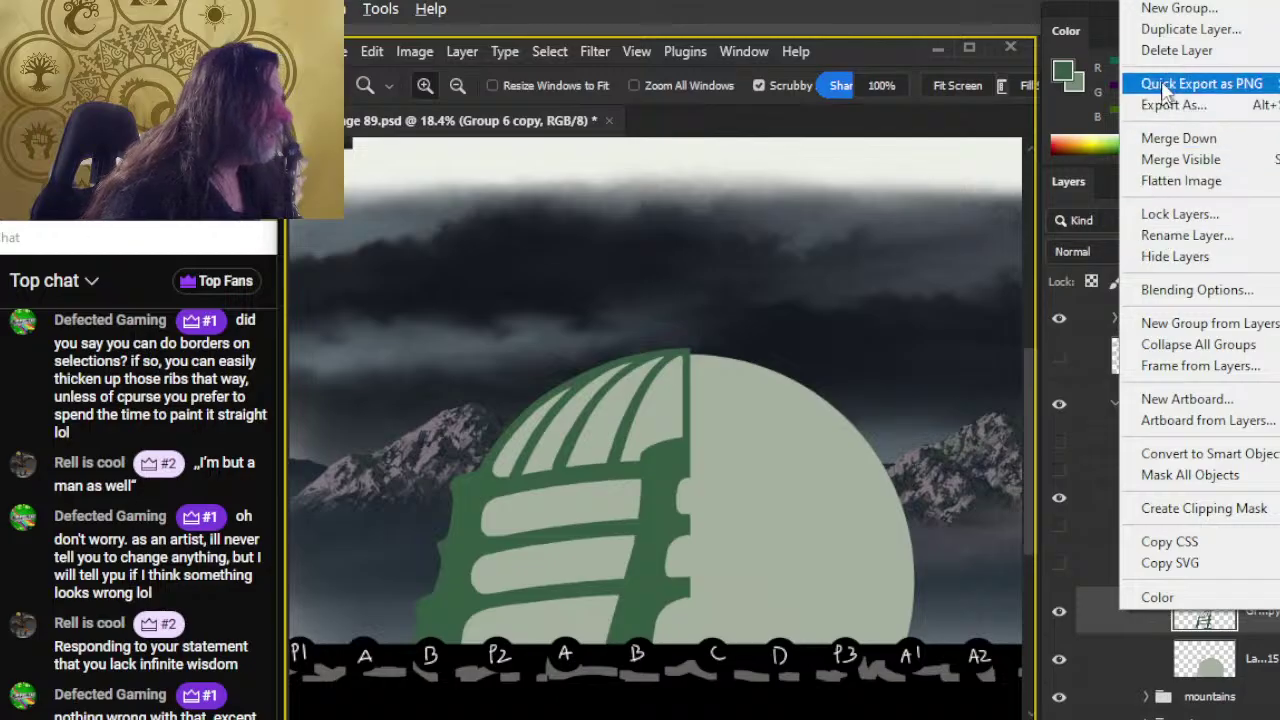
left_click(1188, 29)
key("Return")
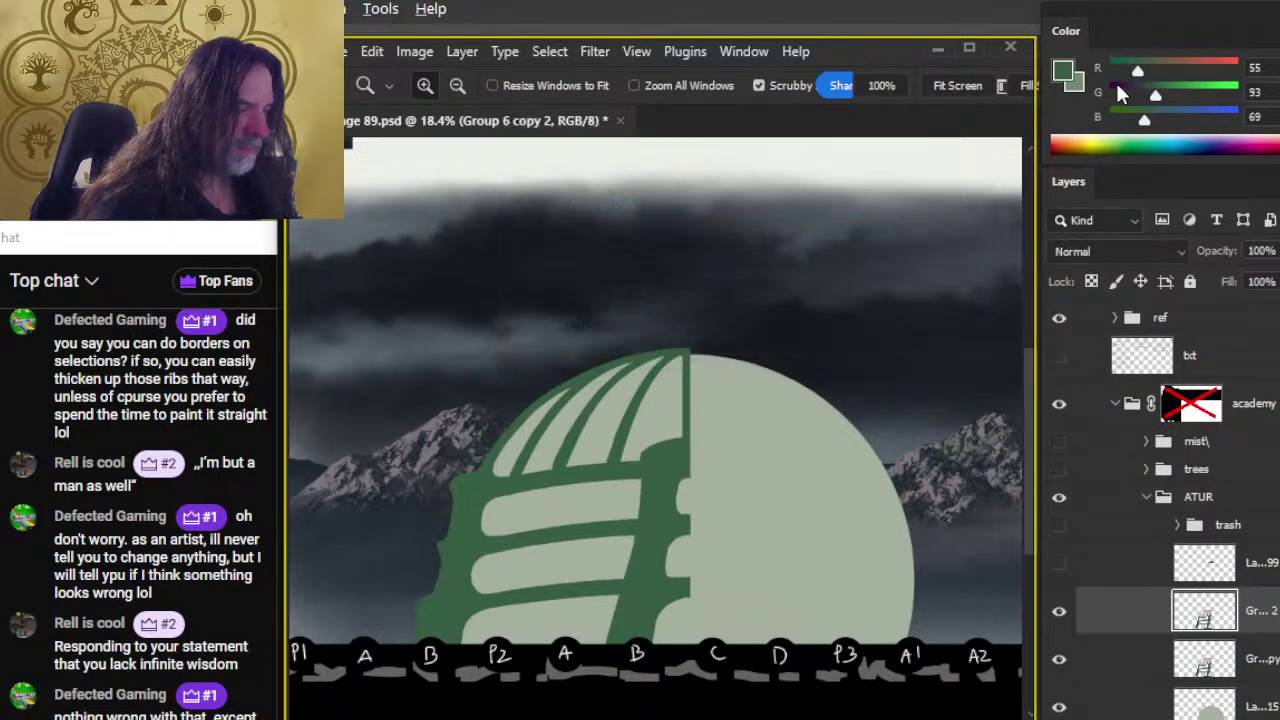
Step: Flip the duplicated framework horizontally with Free Transform
key("l")
right_click(630, 450)
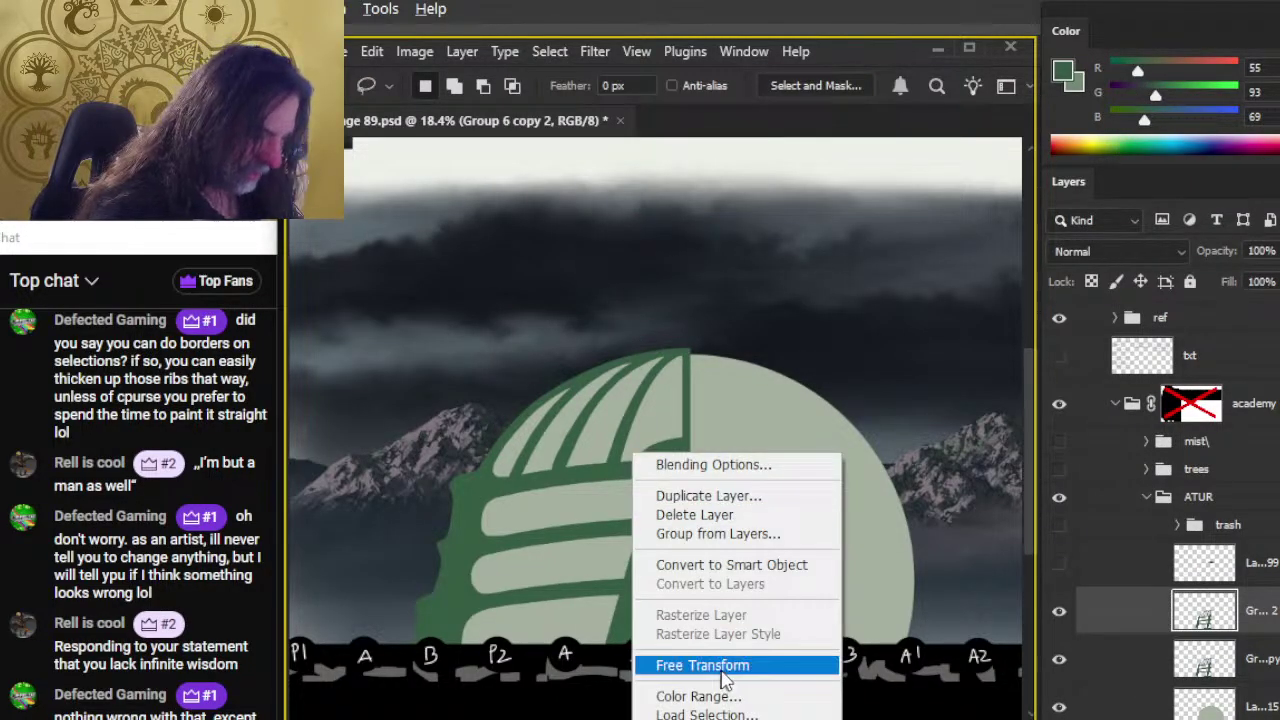
left_click(726, 668)
right_click(648, 498)
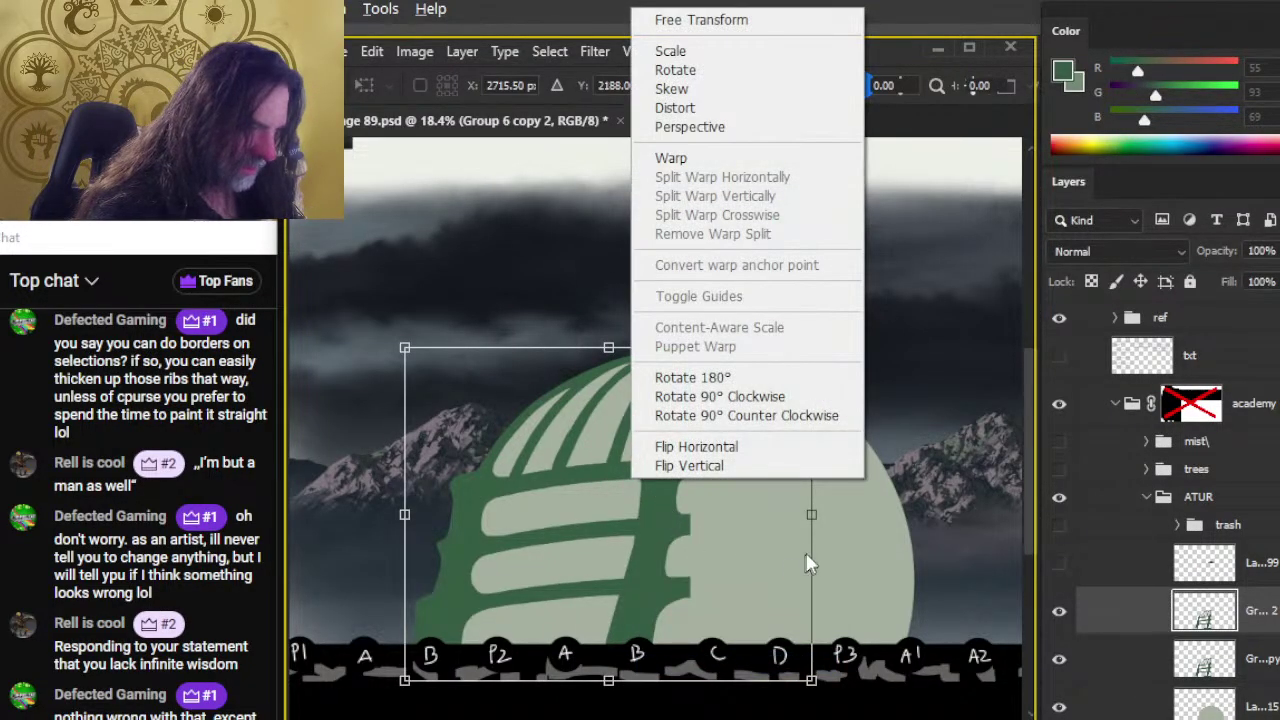
left_click(733, 447)
key("Return")
Step: Move the mirrored framework half horizontally until its central post meets the original half at the dome's centre line
key("v")
key("shift+Right")
key("shift+Right")
key("shift+Right")
key("shift+Right")
key("shift+Right")
key("shift+Right")
key("shift+Right")
key("shift+Right")
key("shift+Right")
key("shift+Right")
key("shift+Right")
key("shift+Right")
key("shift+Right")
key("shift+Right")
key("shift+Right")
key("shift+Right")
key("shift+Right")
key("shift+Right")
key("shift+Right")
key("shift+Right")
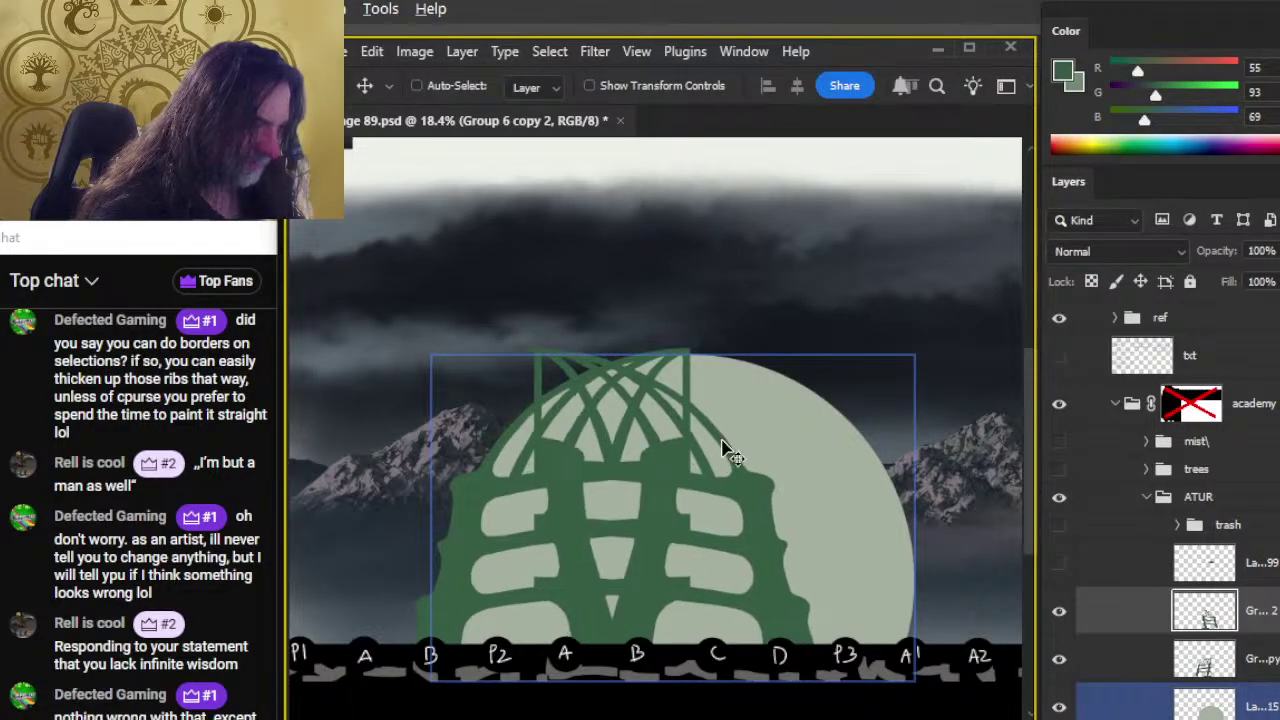
key("shift+Right")
key("shift+Right")
key("shift+Right")
key("shift+Right")
key("shift+Right")
key("shift+Right")
key("shift+Right")
key("shift+Right")
key("shift+Right")
key("shift+Right")
key("shift+Right")
key("shift+Right")
key("shift+Right")
key("shift+Right")
key("shift+Right")
key("shift+Right")
key("shift+Right")
key("shift+Right")
key("shift+Right")
key("shift+Right")
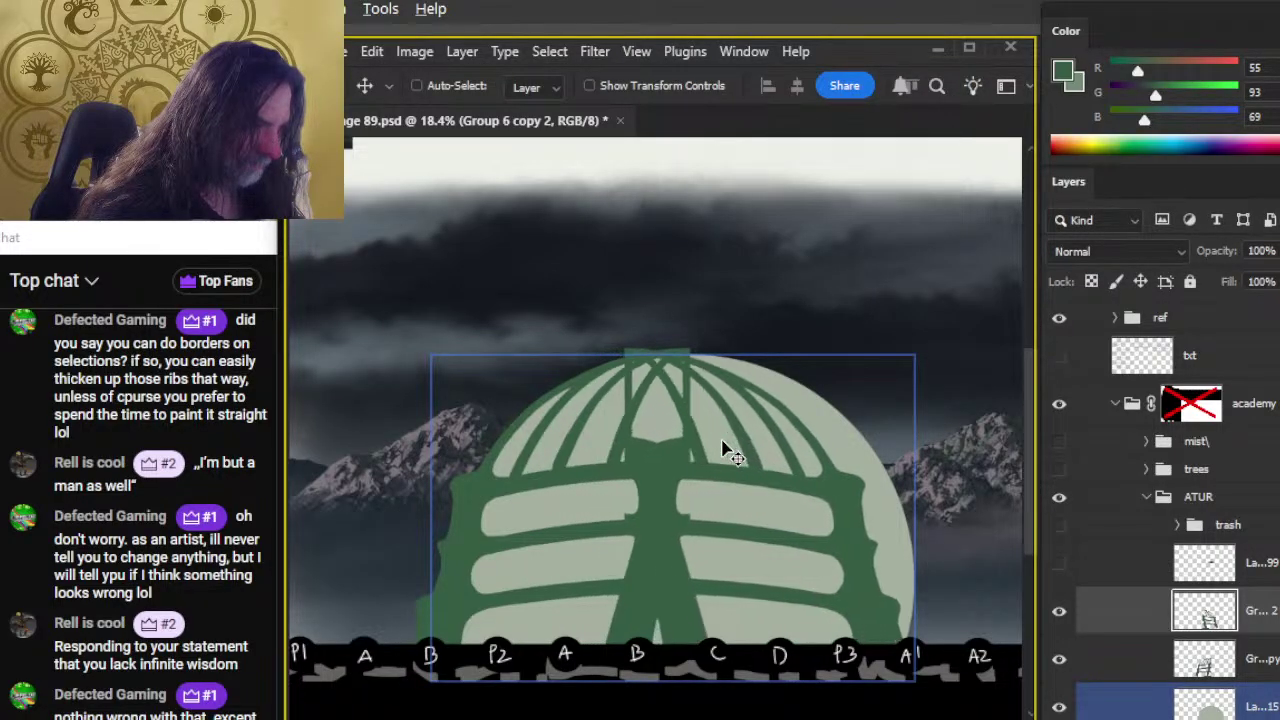
key("shift+Left")
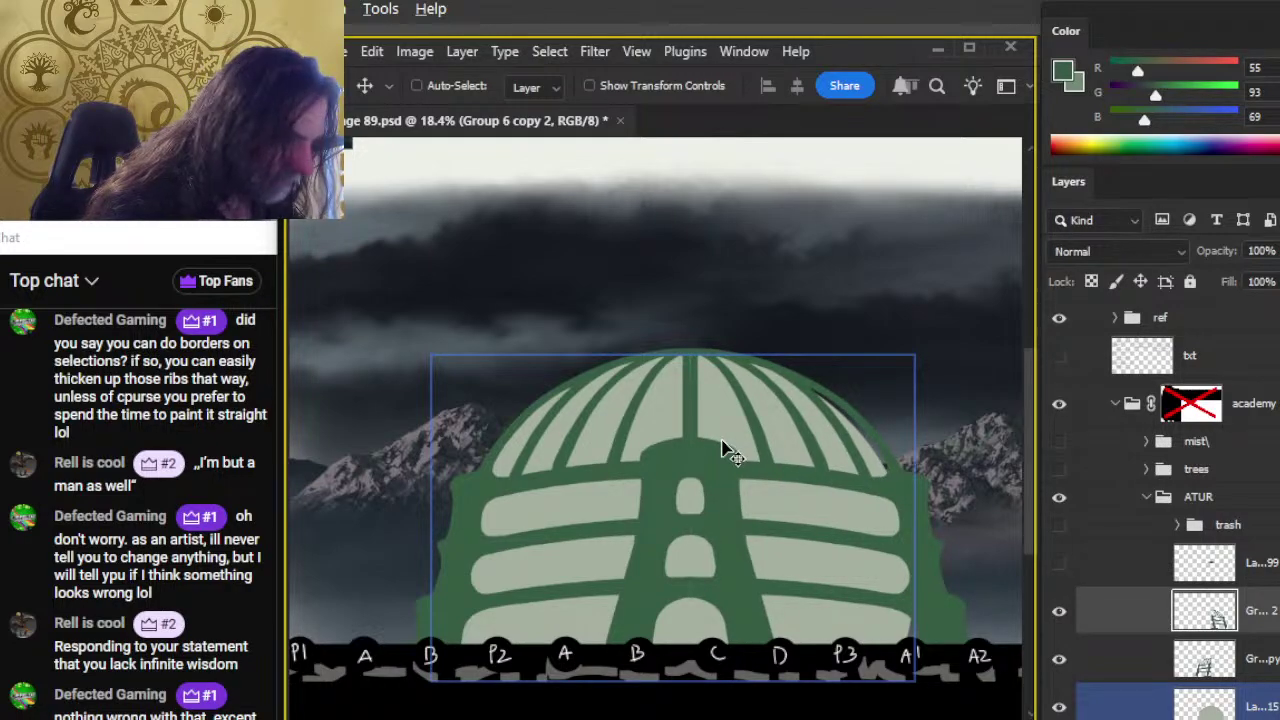
key("shift+Left")
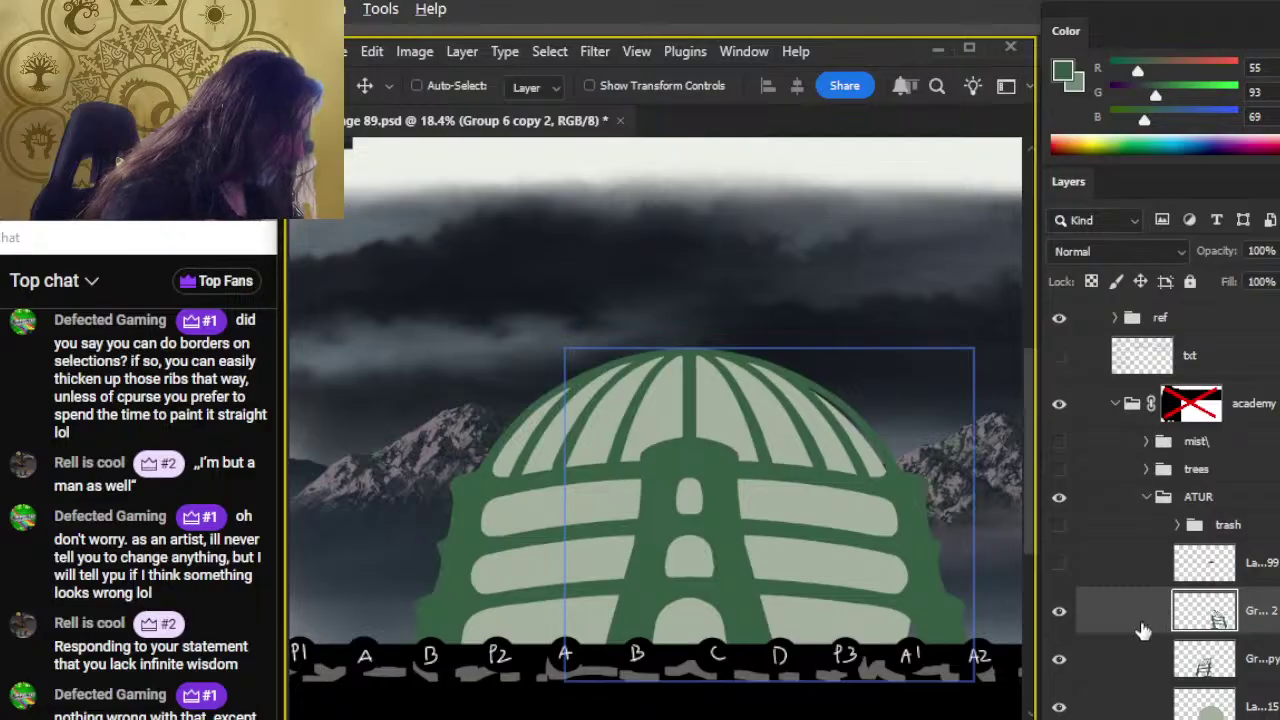
Step: Select both framework halves together and nudge them left to centre them over the pale green dome shape
left_click(1140, 705)
key("shift+Left")
key("shift+Left")
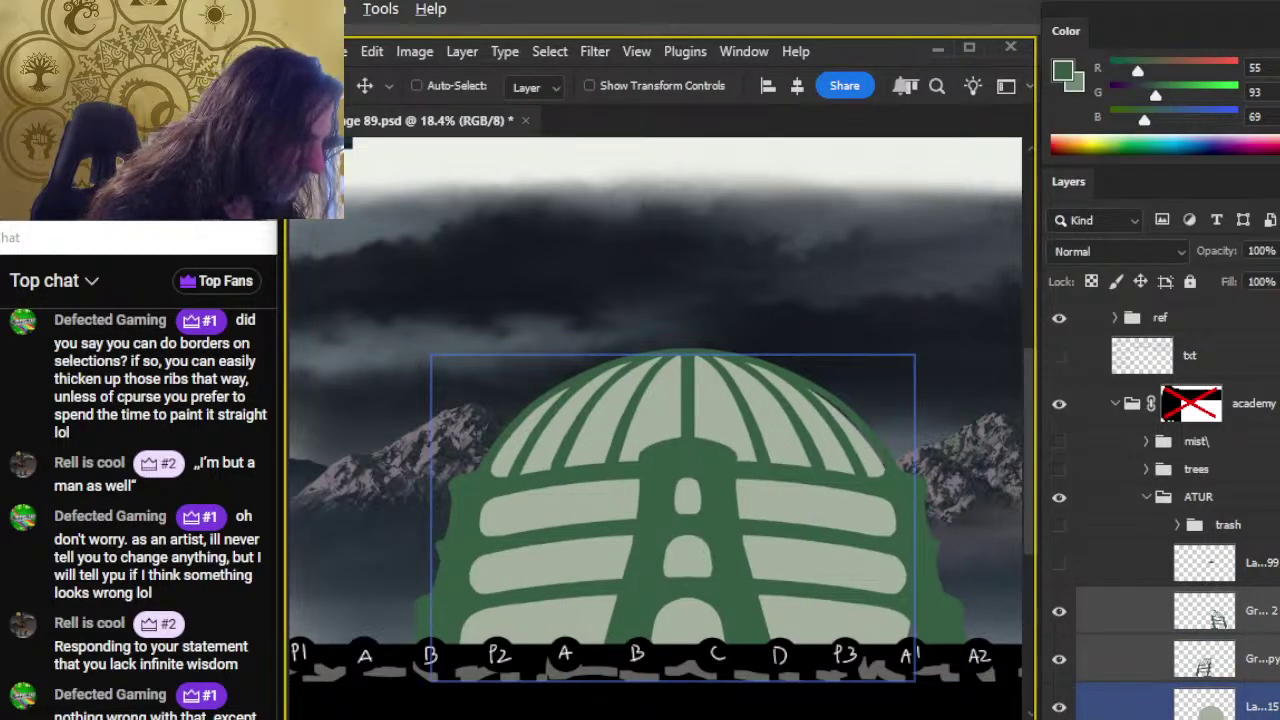
key("shift+Left")
key("shift+Left")
key("shift+Left")
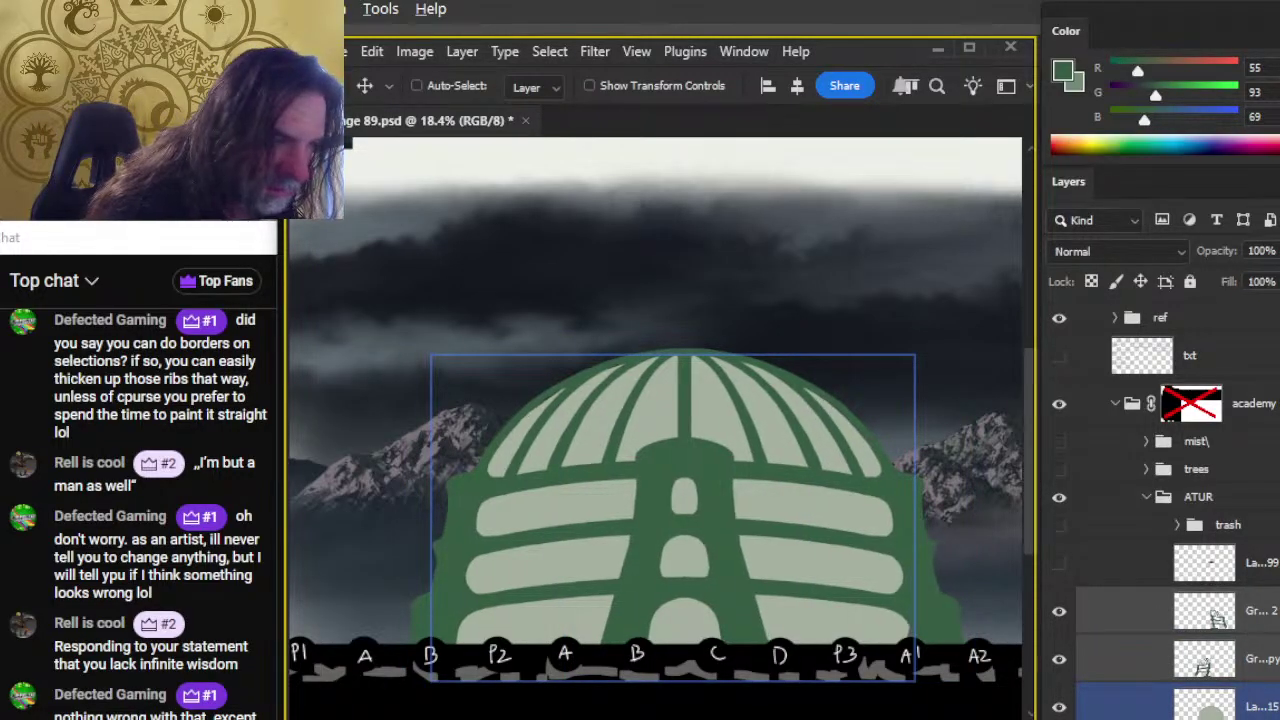
key("shift+Left")
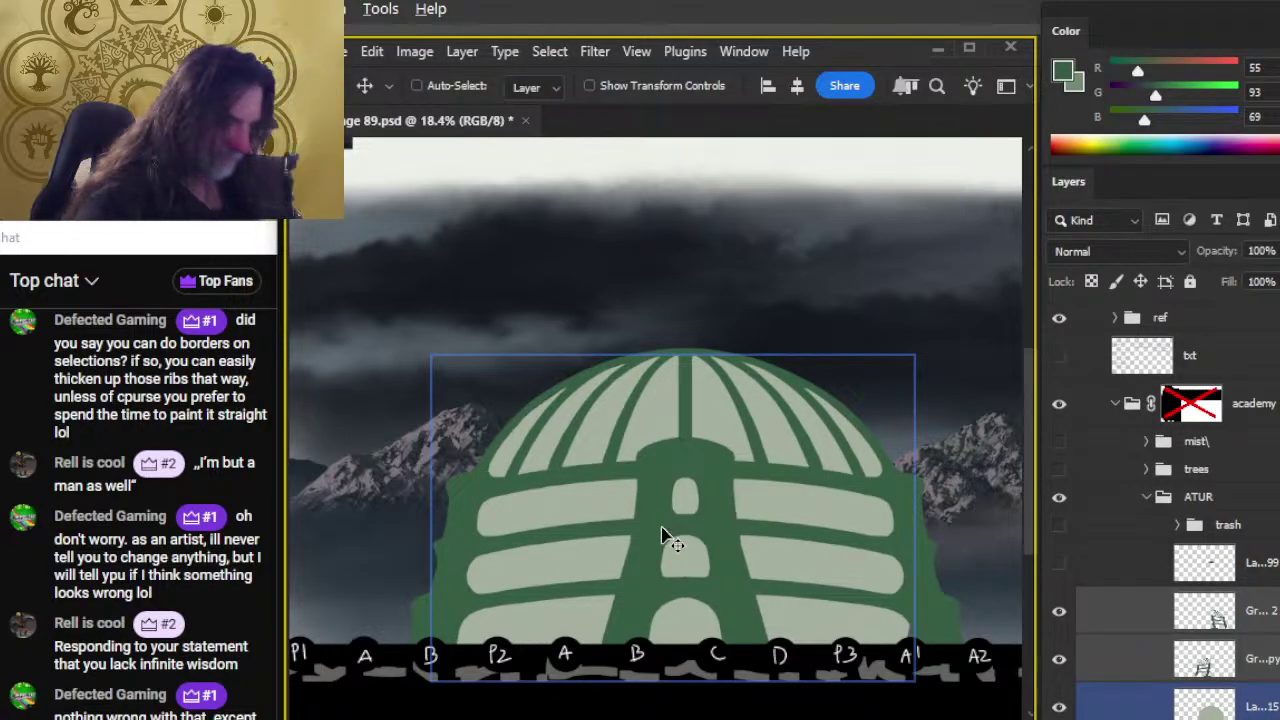
Step: Touch up the gaps along the dome's rim on Layer 215 with the Brush, using pale green sampled from the dome panels
key("z")
left_click(760, 557, "alt")
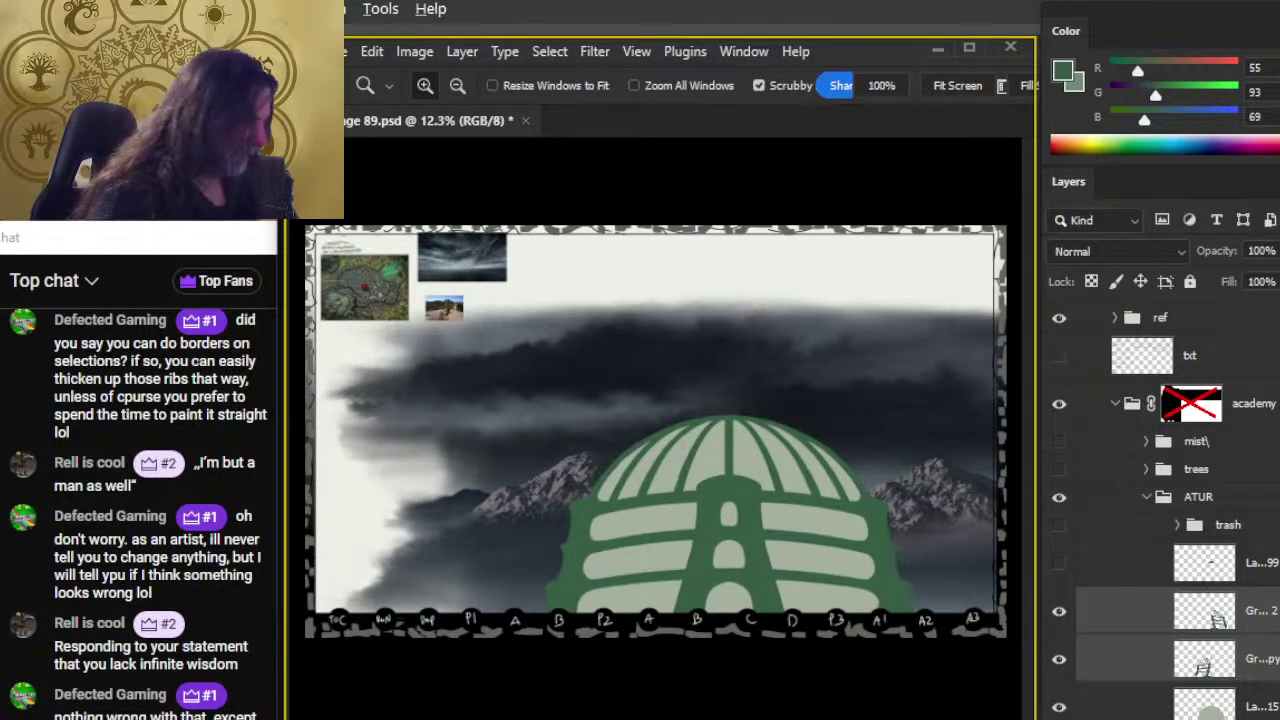
left_click(830, 485)
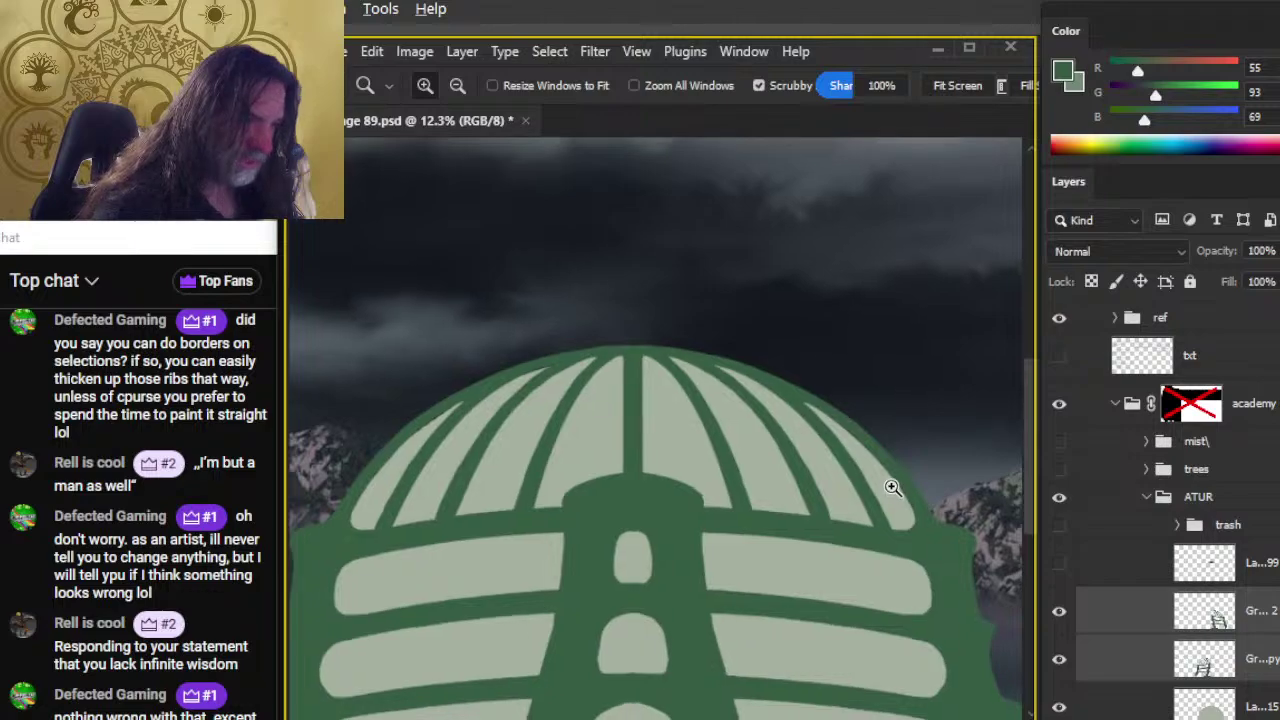
left_click(892, 487)
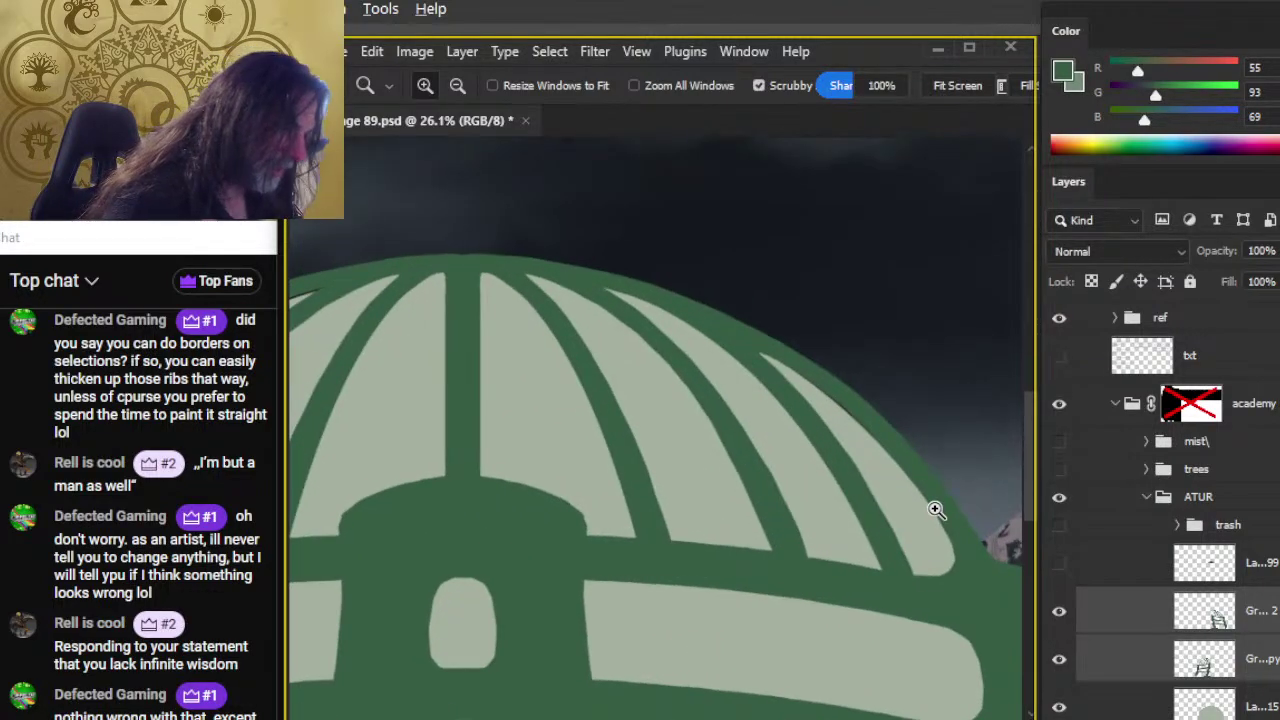
left_click_drag(935, 510, 918, 499)
left_click(1172, 708)
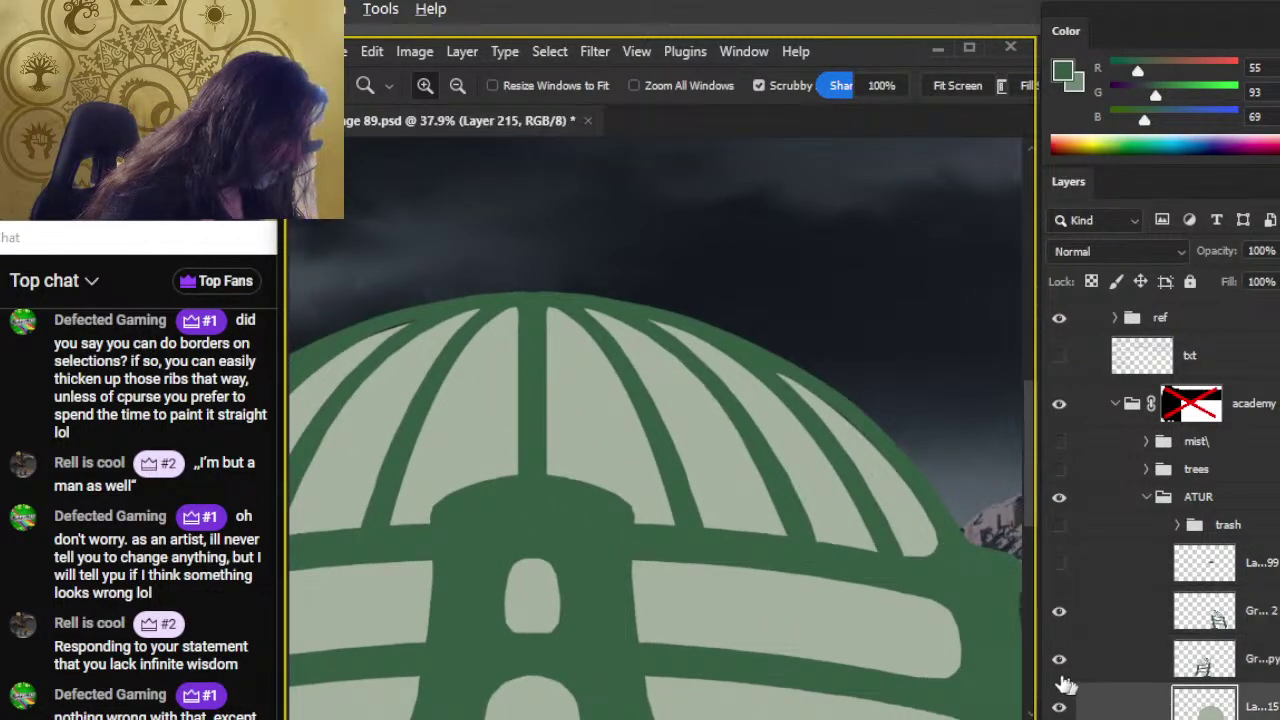
key("b")
left_click(728, 481, "alt")
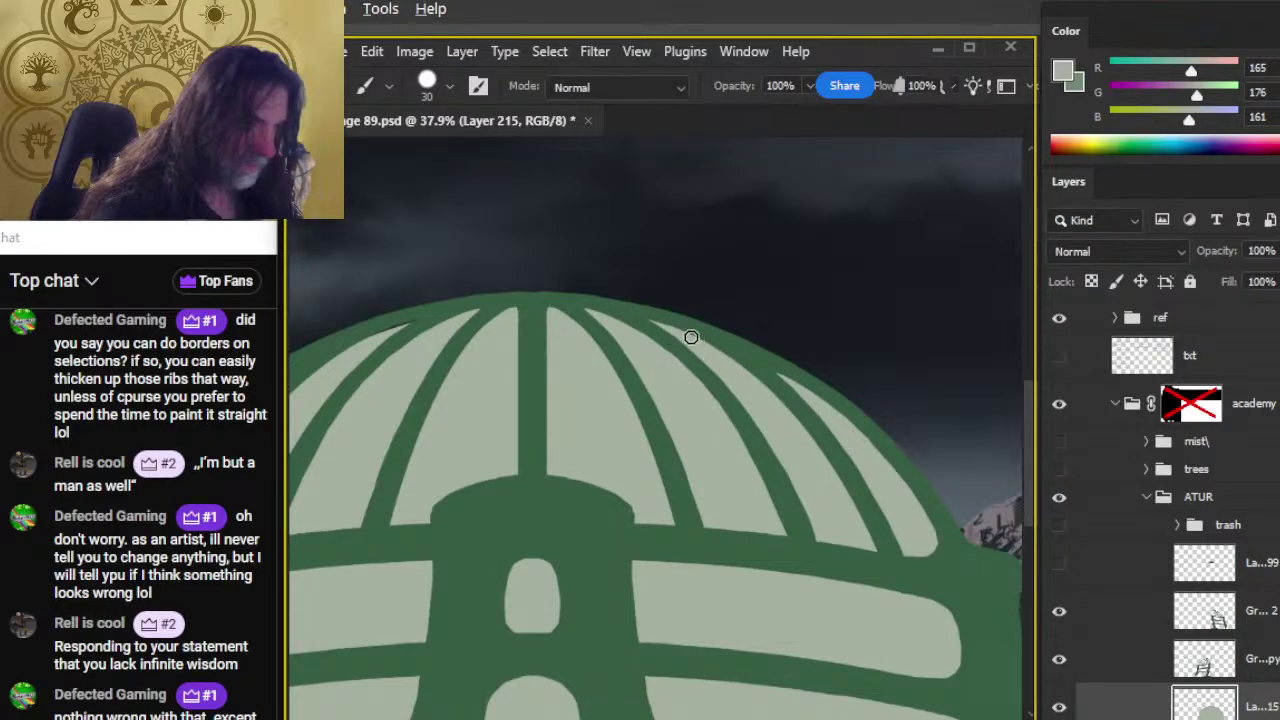
left_click_drag(571, 323, 651, 374)
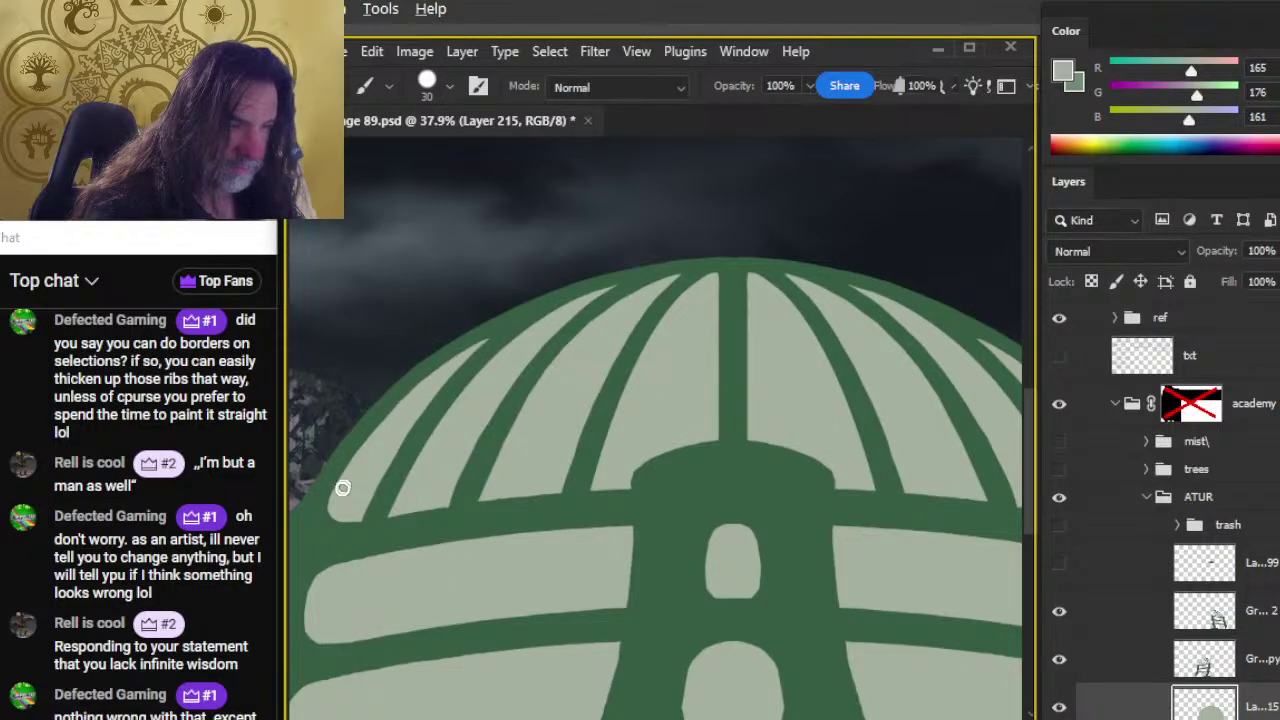
Step: Show Layer 199, the sketched cap ornament at the top of the dome
scroll(400, 543, "down", 3)
key("z")
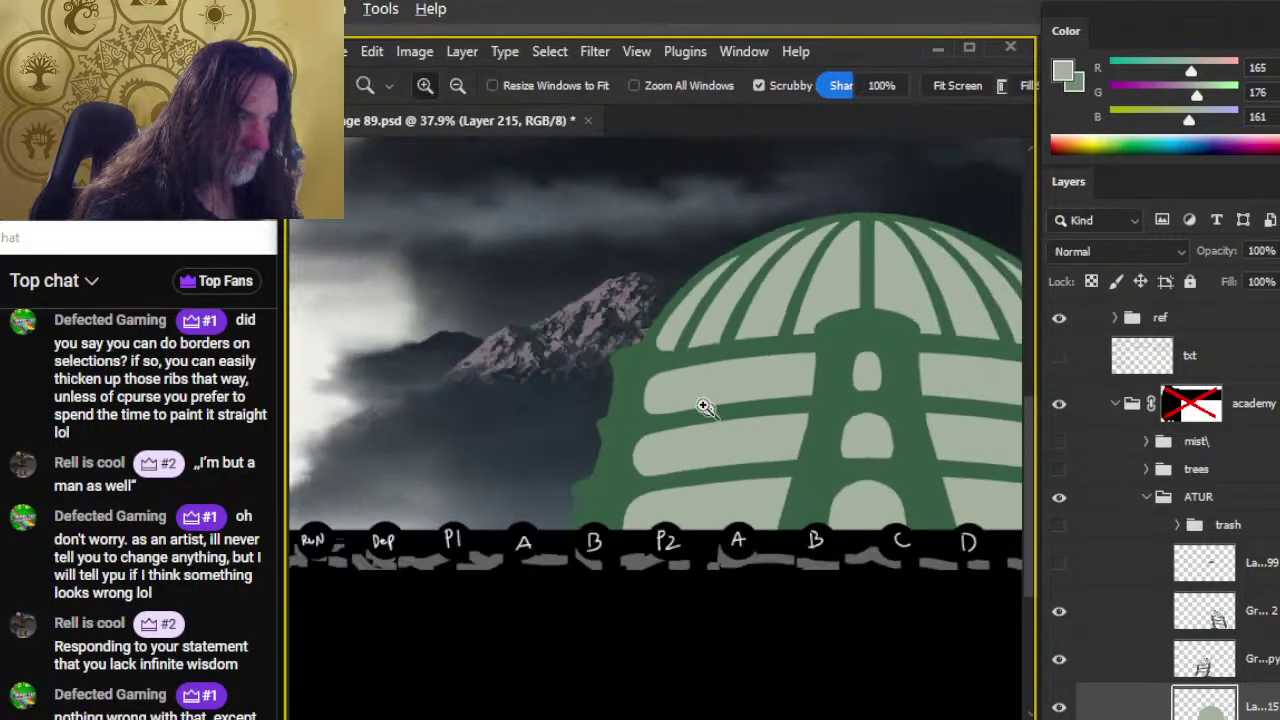
scroll(704, 406, "down", 5)
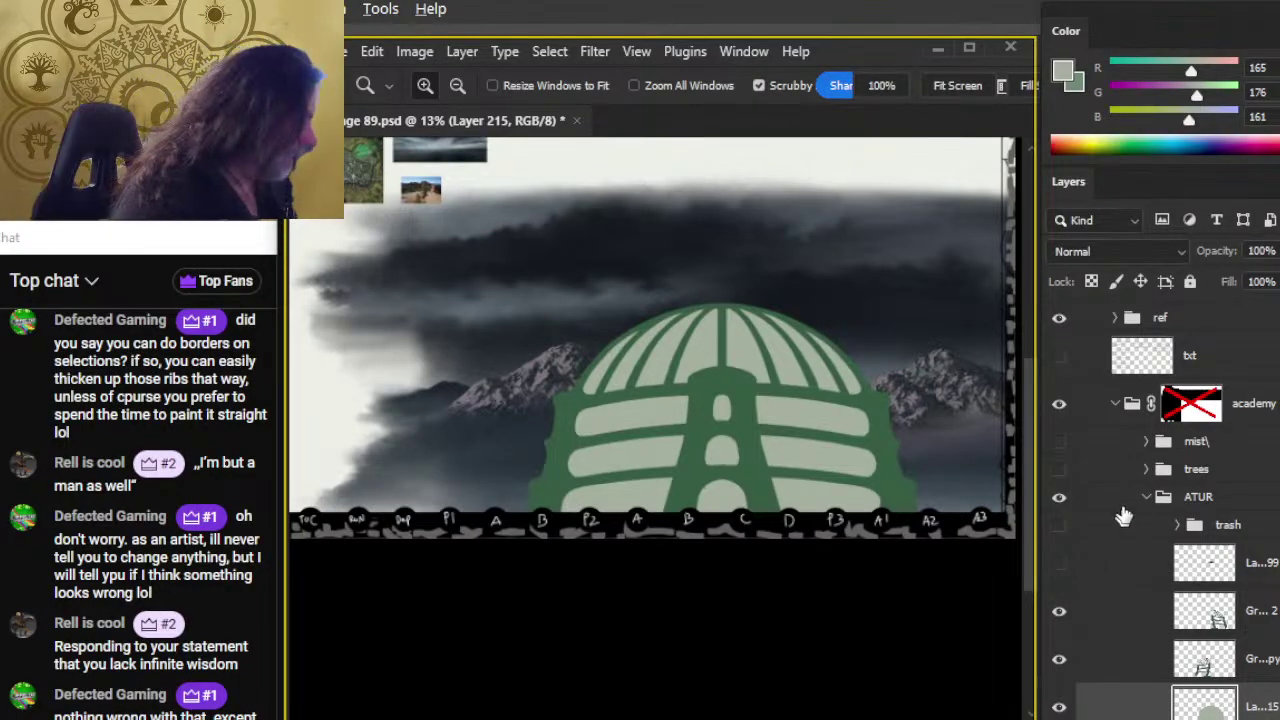
left_click(1059, 564)
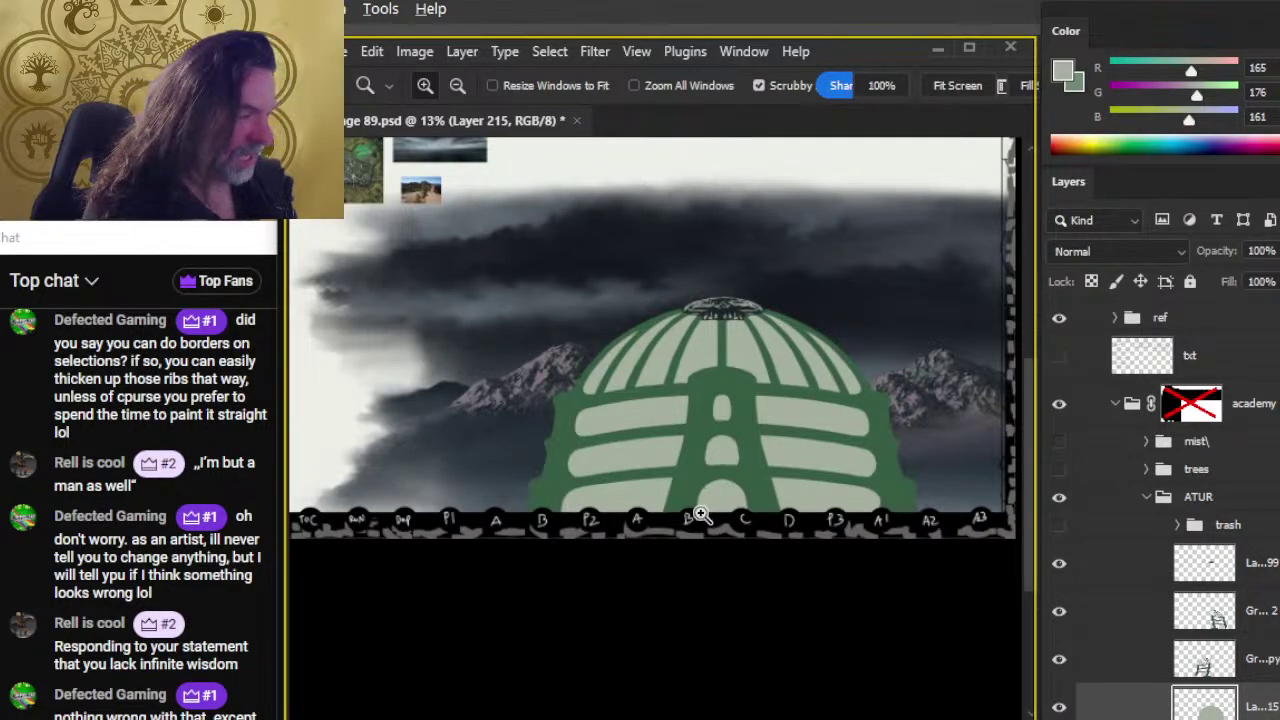
scroll(825, 504, "down", 1)
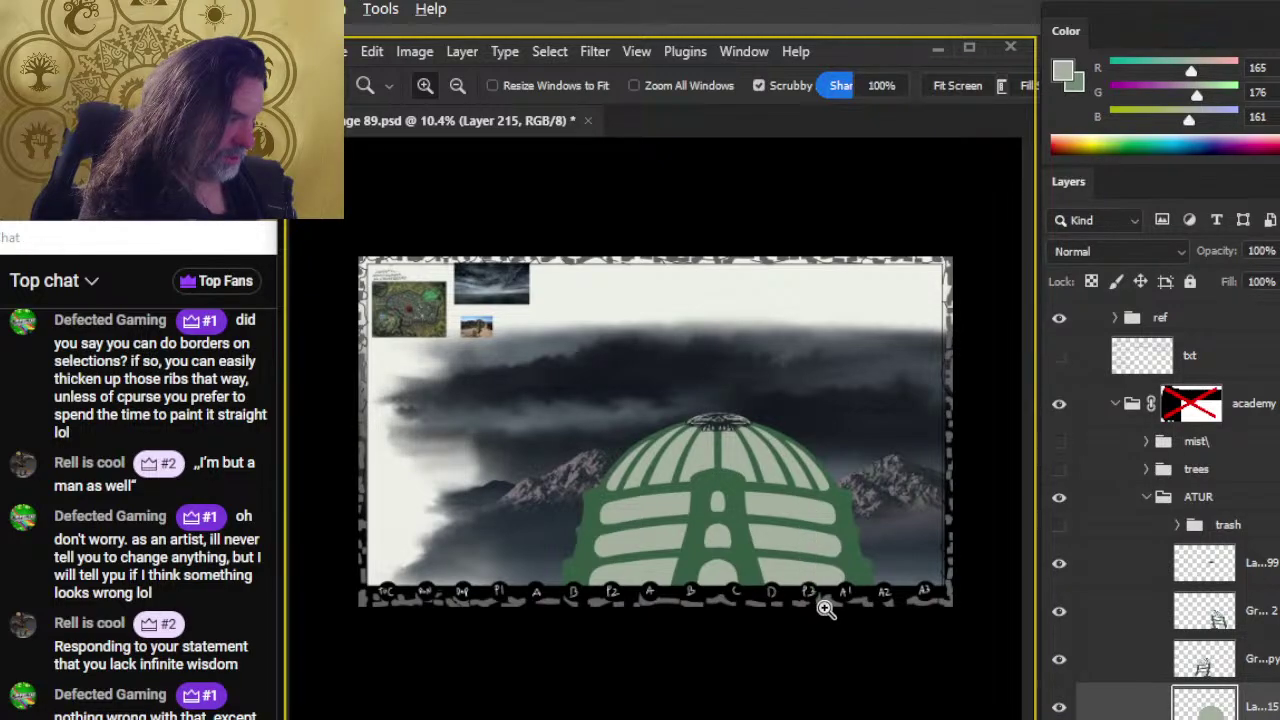
Step: Select the ATUR group and collapse it
key("alt+Tab")
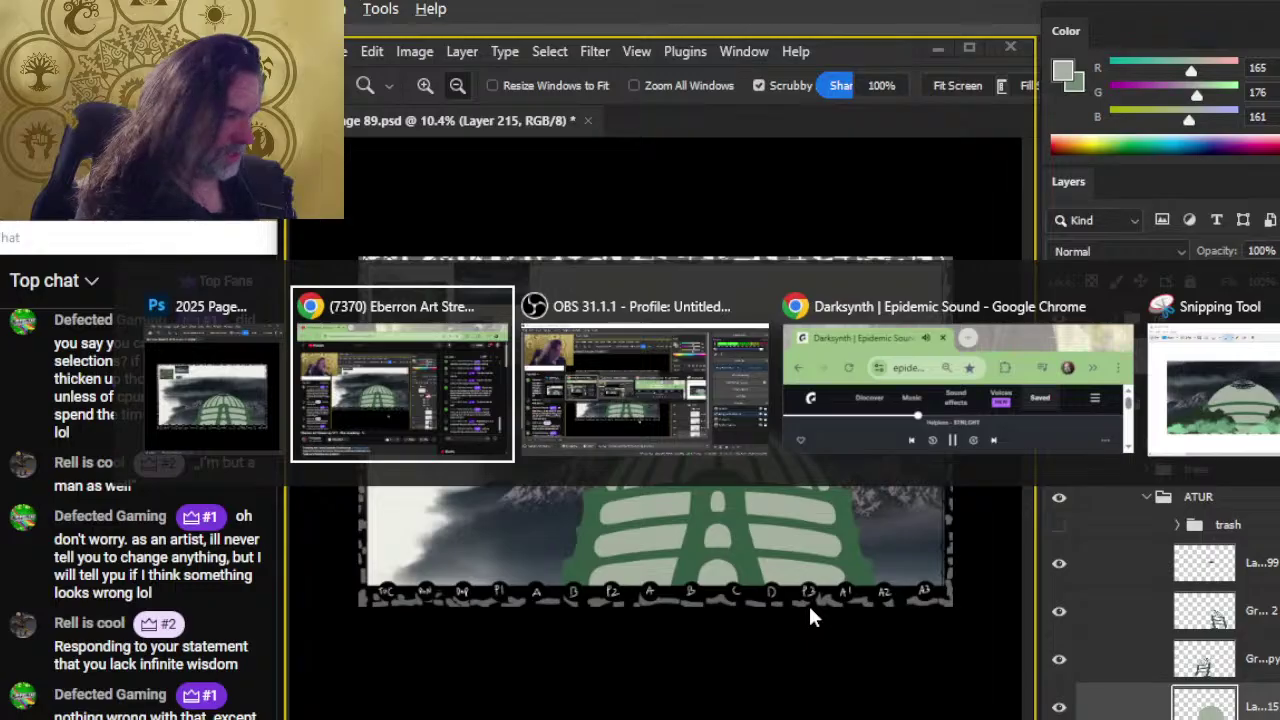
key("alt+Tab")
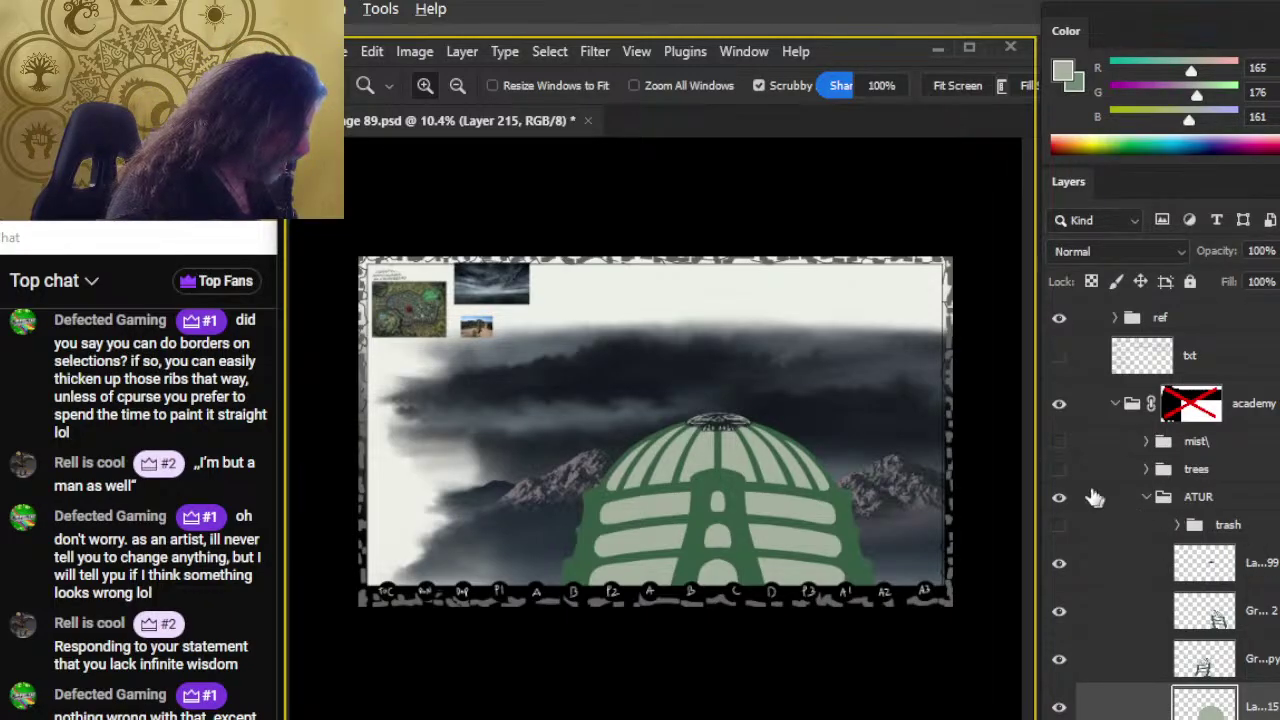
left_click(1150, 505)
left_click(1146, 500)
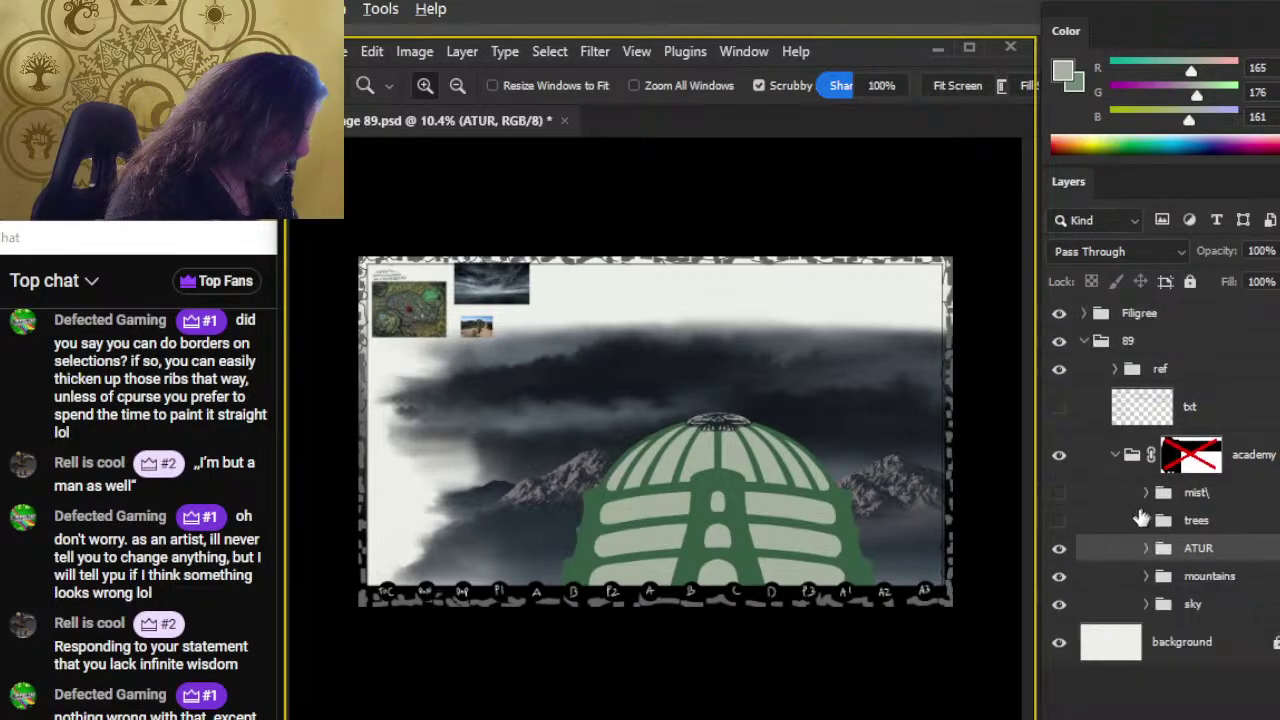
Step: Try squashing the ATUR group vertically to 96.52% height with Free Transform
key("l")
right_click(720, 455)
left_click(812, 663)
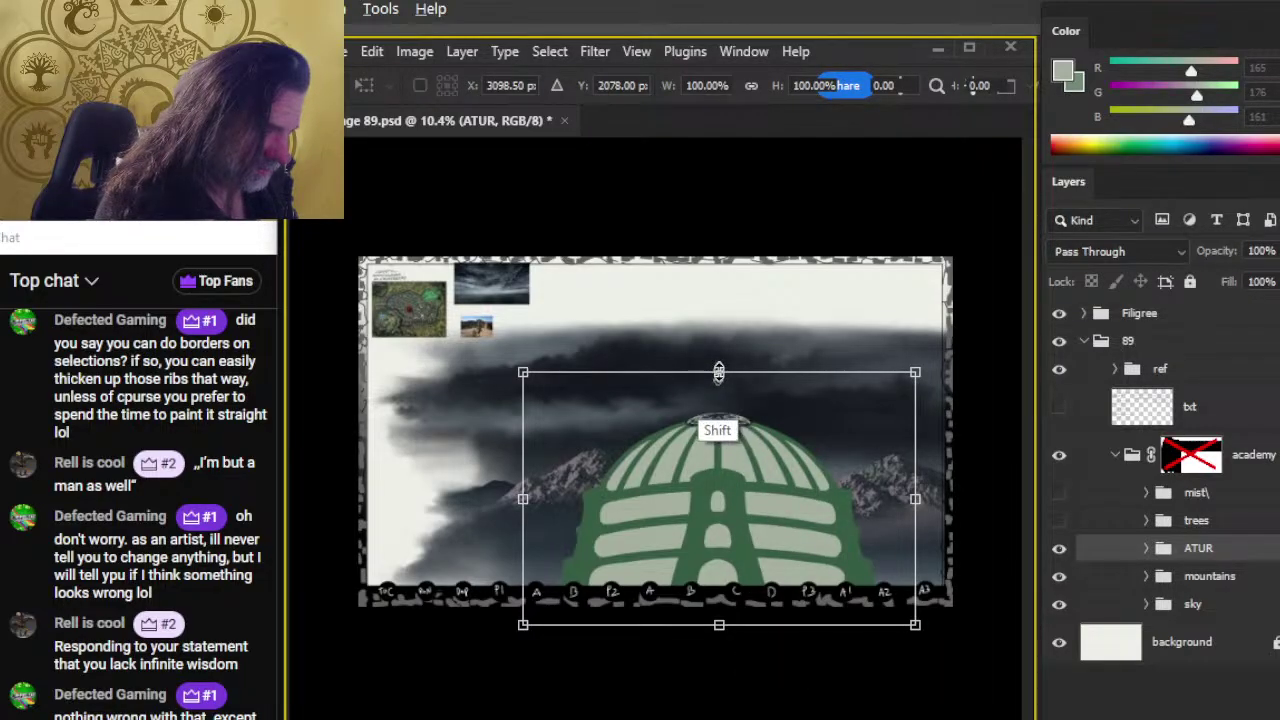
left_click_drag(719, 373, 719, 382)
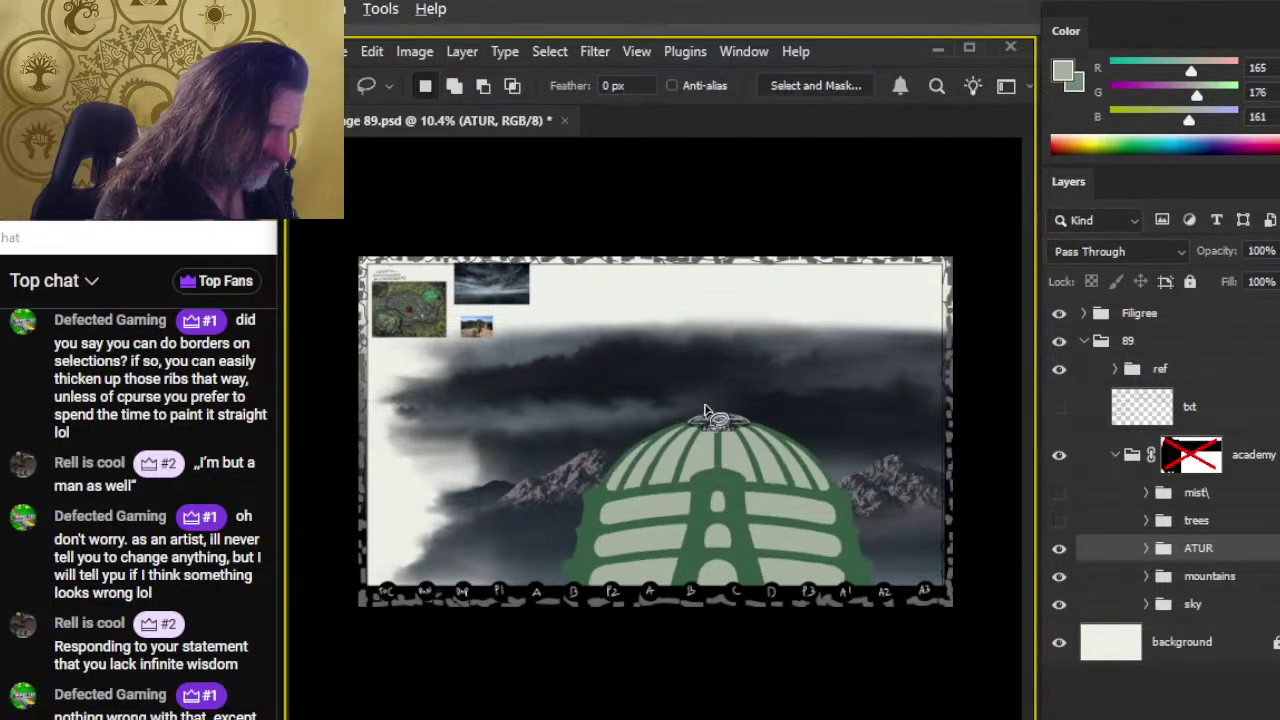
right_click(706, 379)
left_click(785, 590)
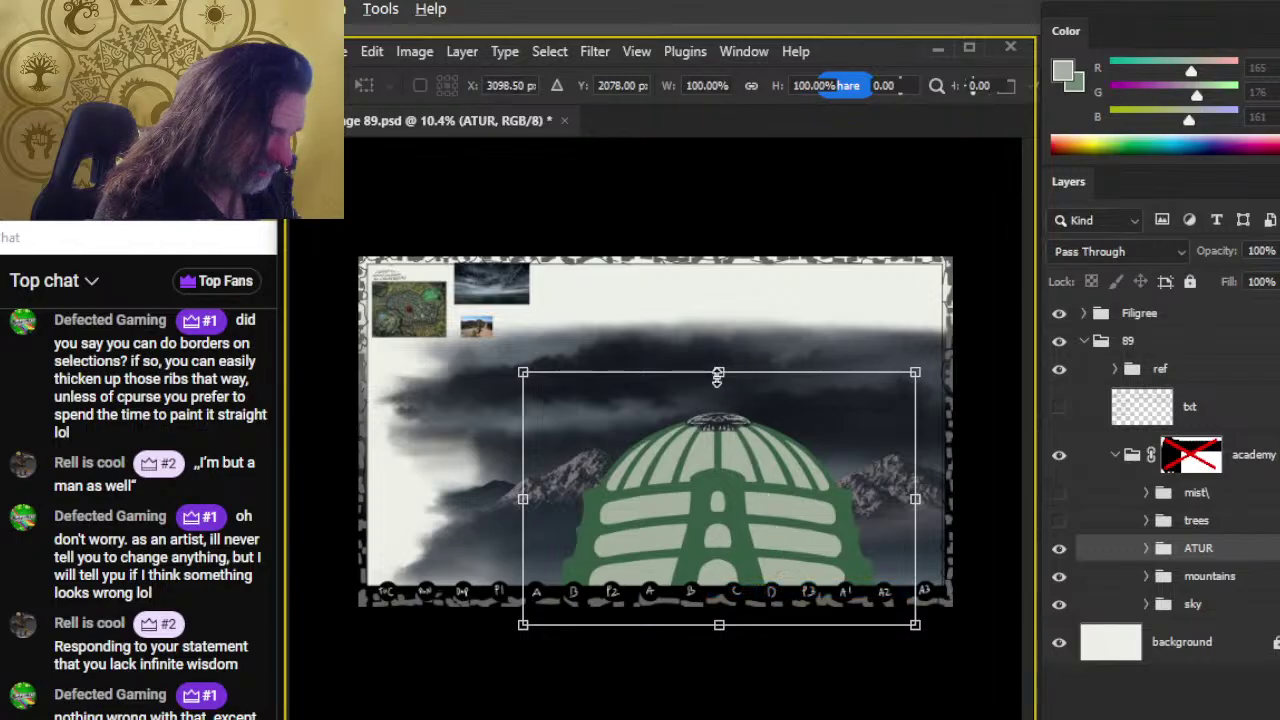
left_click_drag(720, 370, 719, 381)
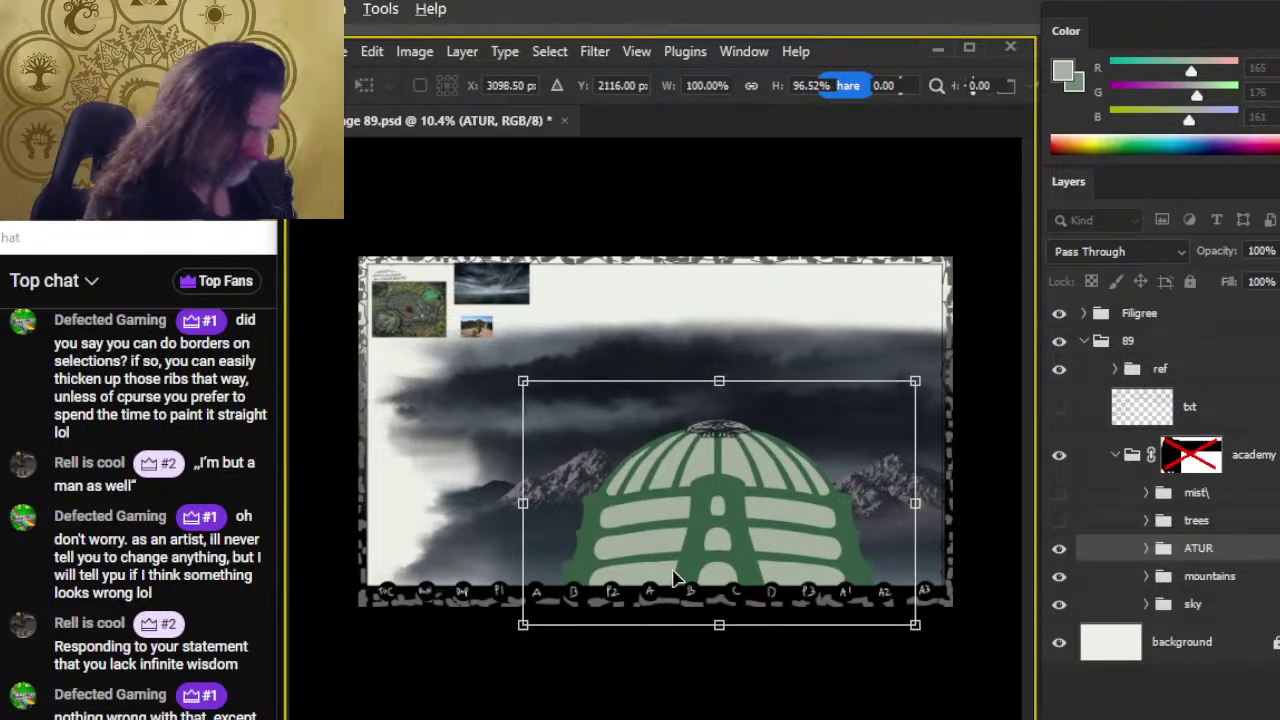
key("Return")
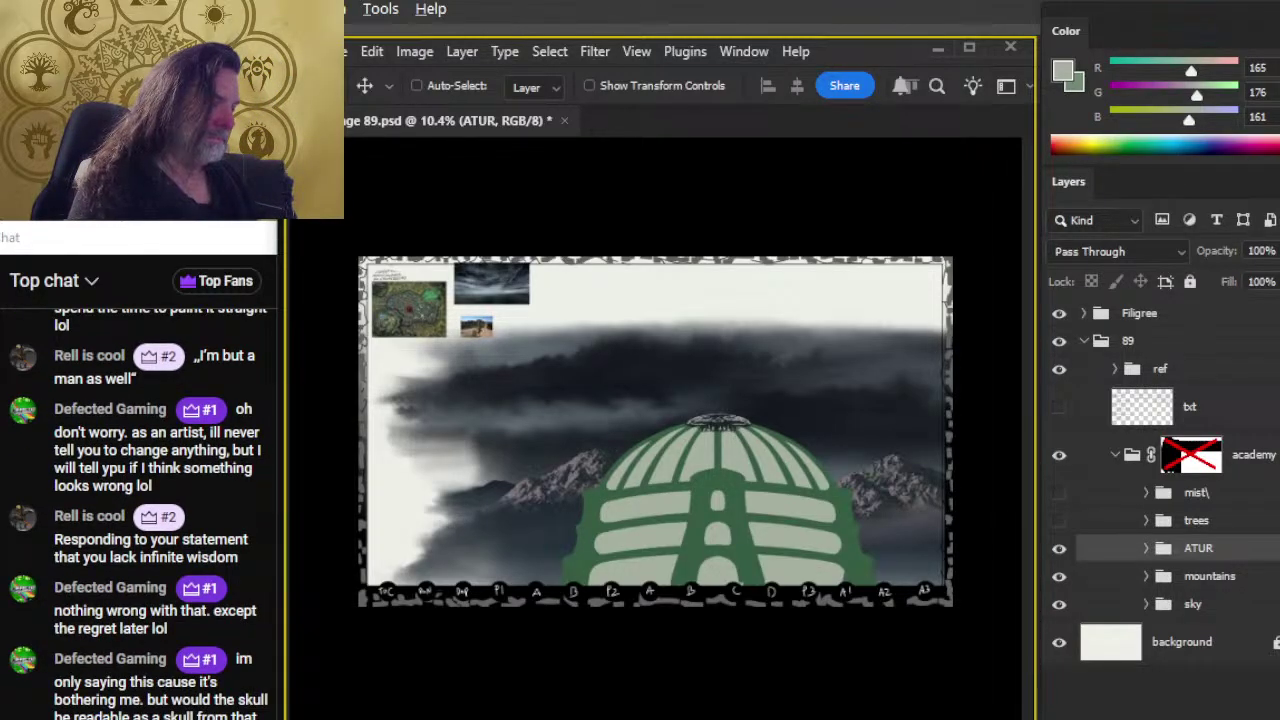
key("ctrl")
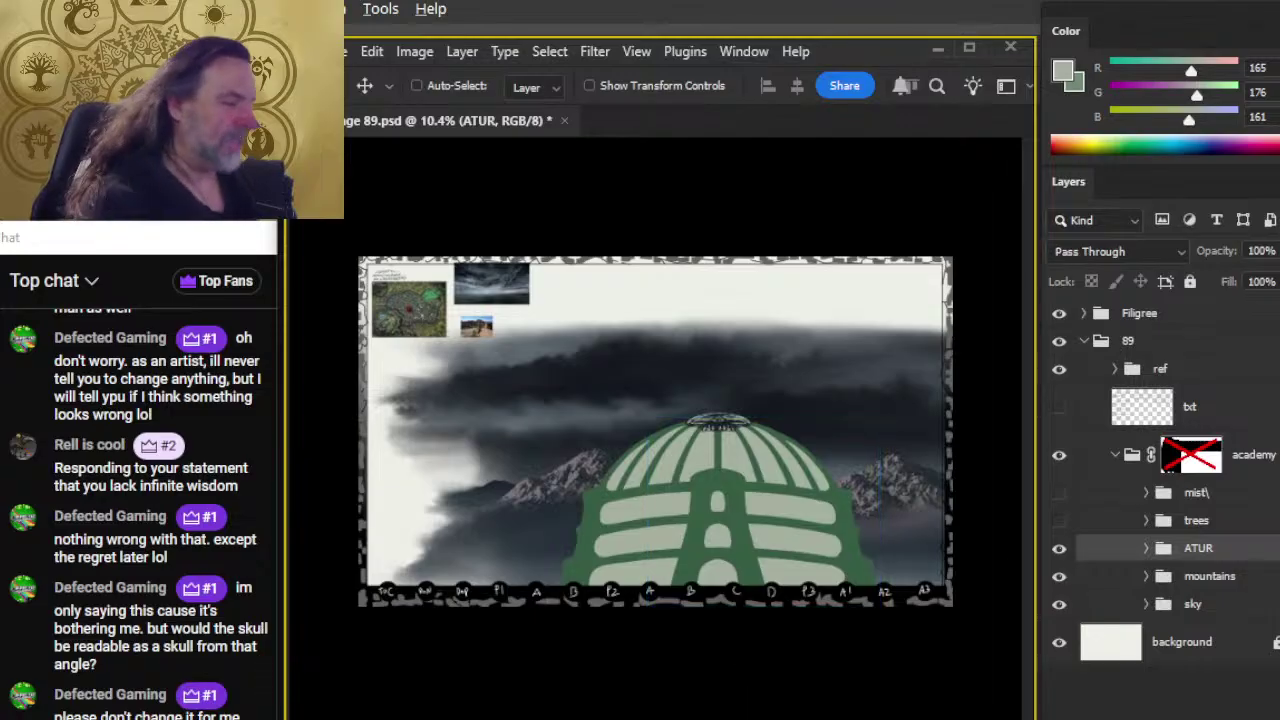
Step: Show the trees group in front of the domed building
left_click(1059, 520)
key("z")
left_click_drag(578, 530, 606, 570)
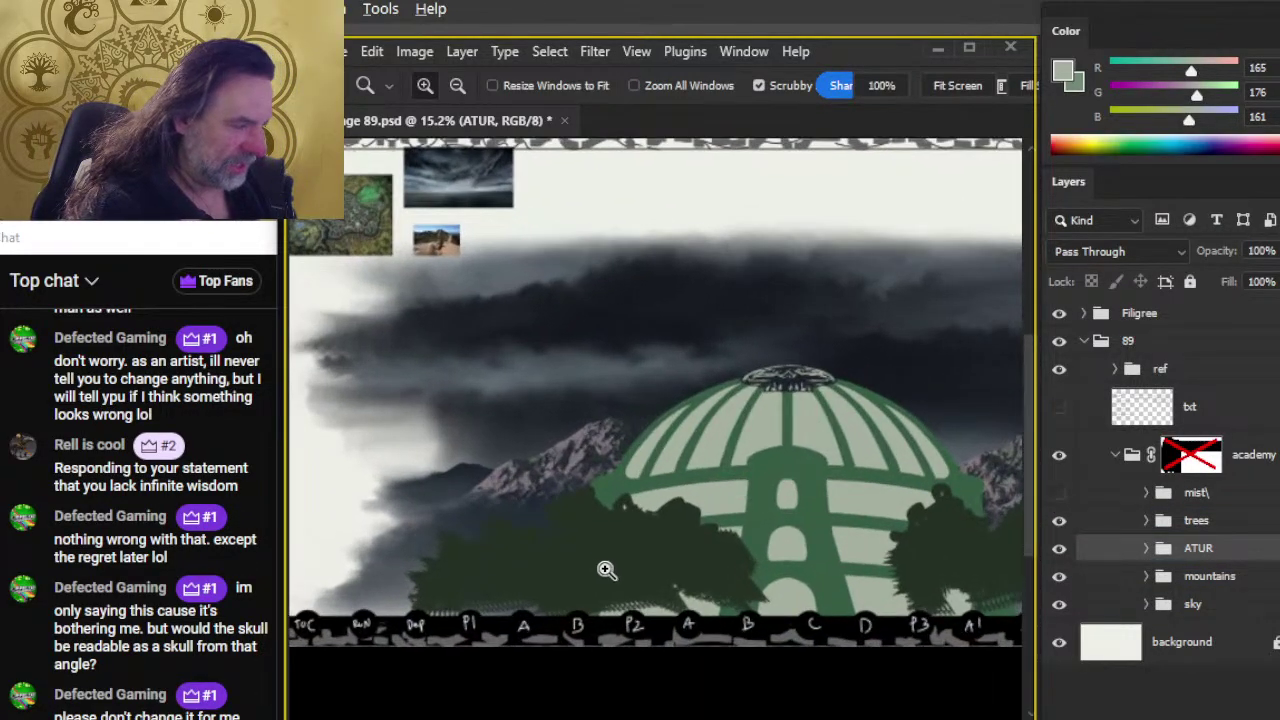
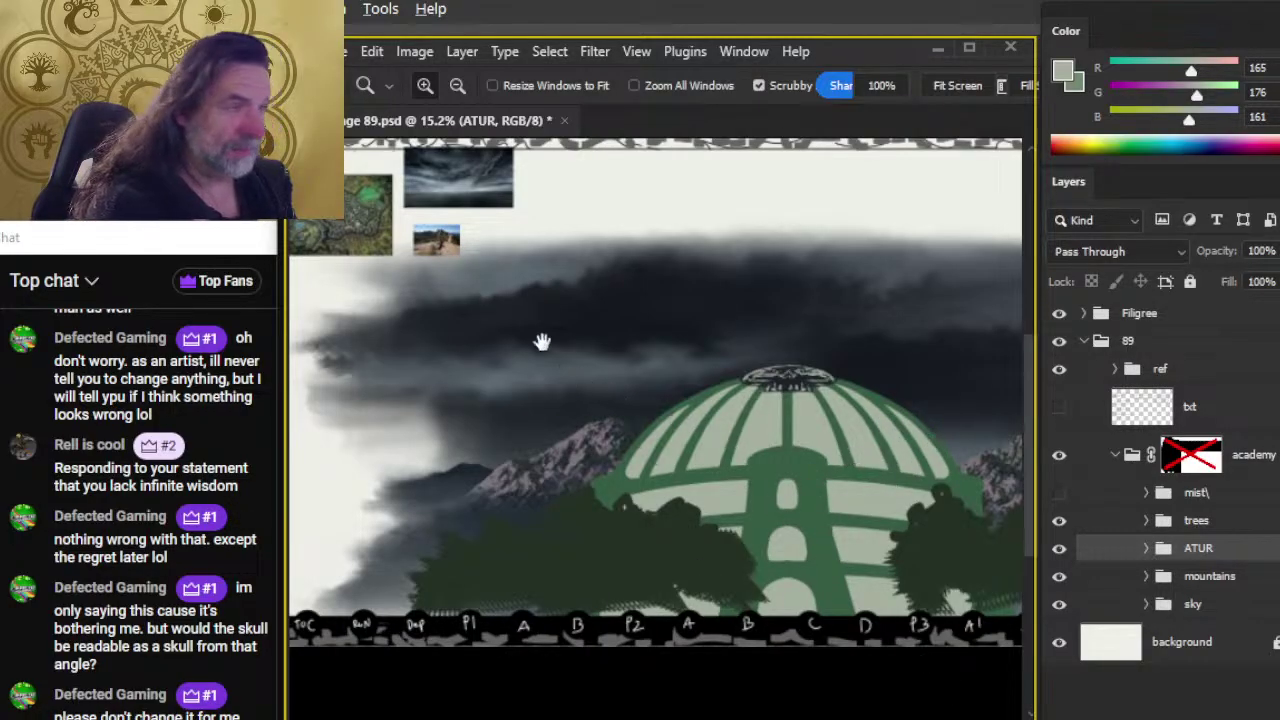
Step: Examine the domed building on the reference city map and compare it with the painted dome
left_click_drag(541, 342, 725, 295)
left_click_drag(751, 350, 763, 406)
left_click(814, 500, "alt")
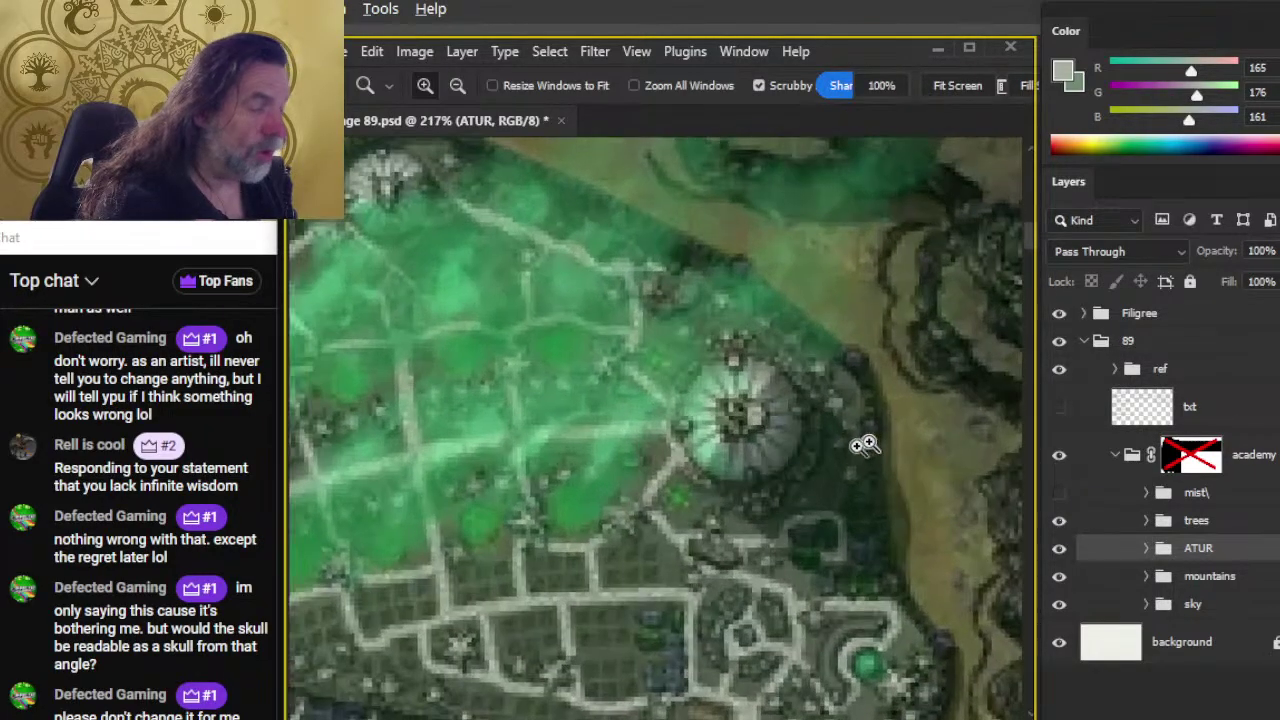
left_click(866, 445)
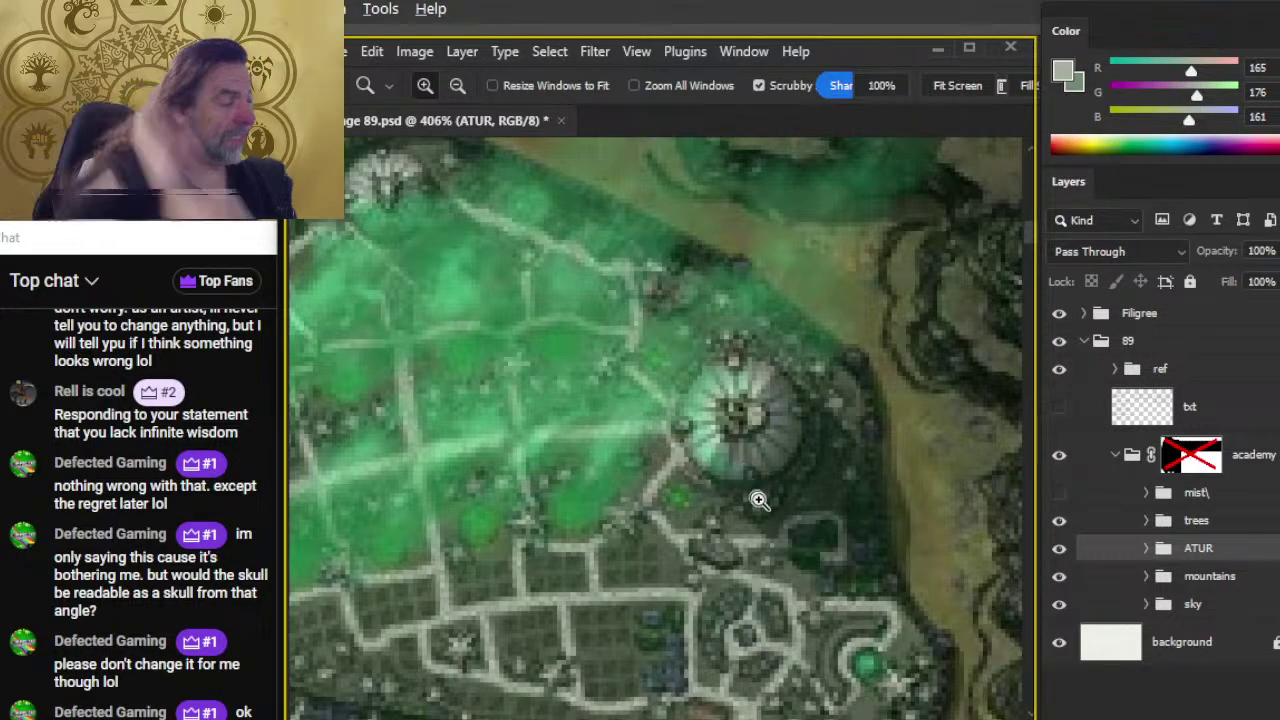
scroll(855, 565, "down", 10)
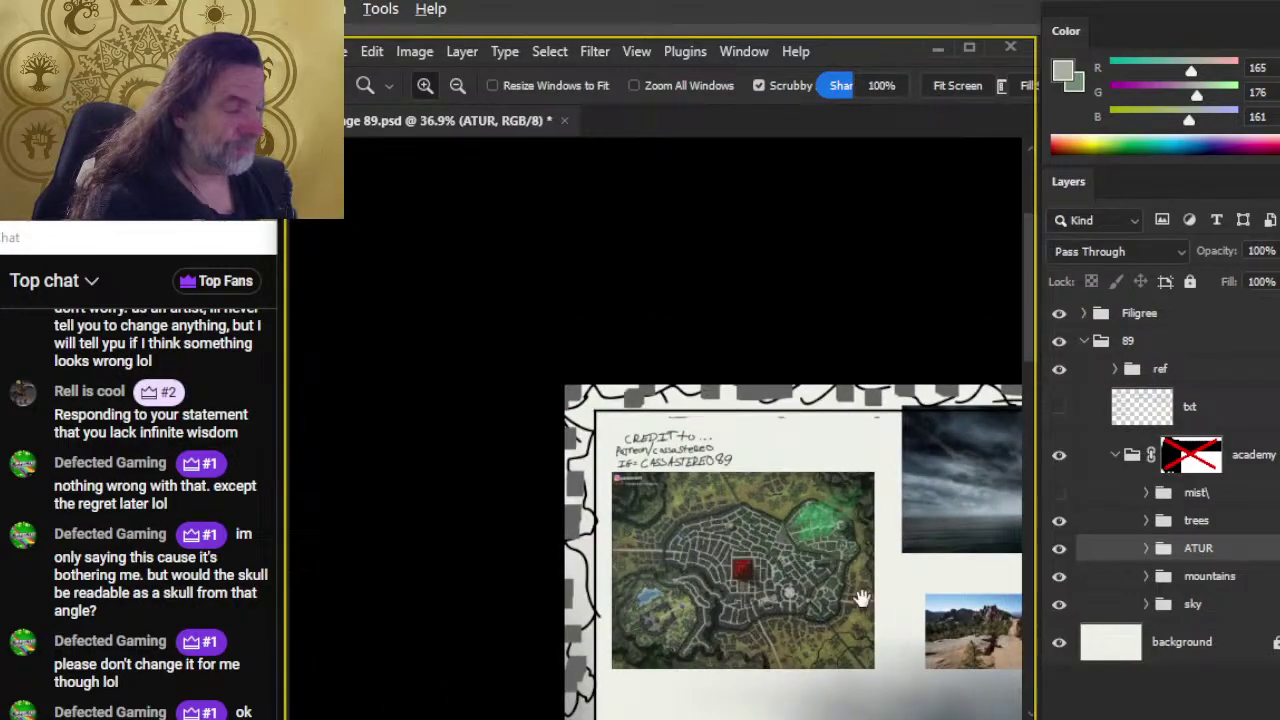
left_click_drag(860, 598, 498, 333)
left_click_drag(752, 454, 602, 409)
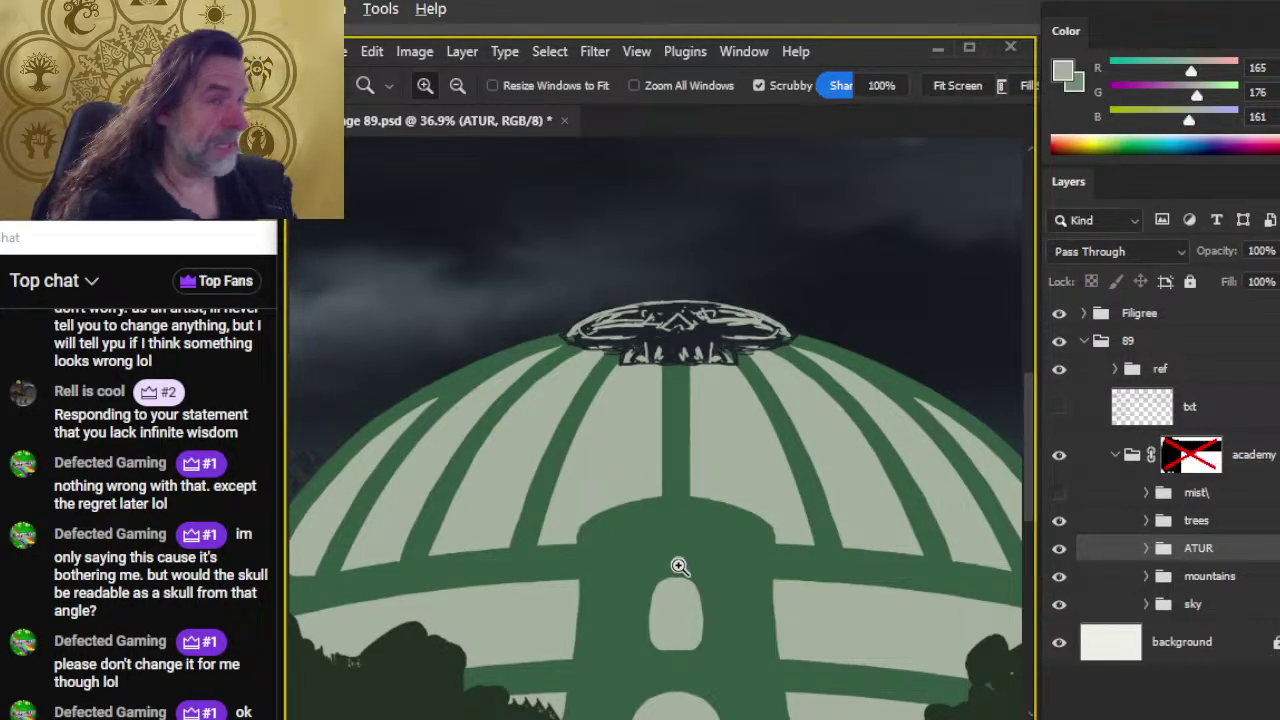
scroll(723, 526, "down", 3)
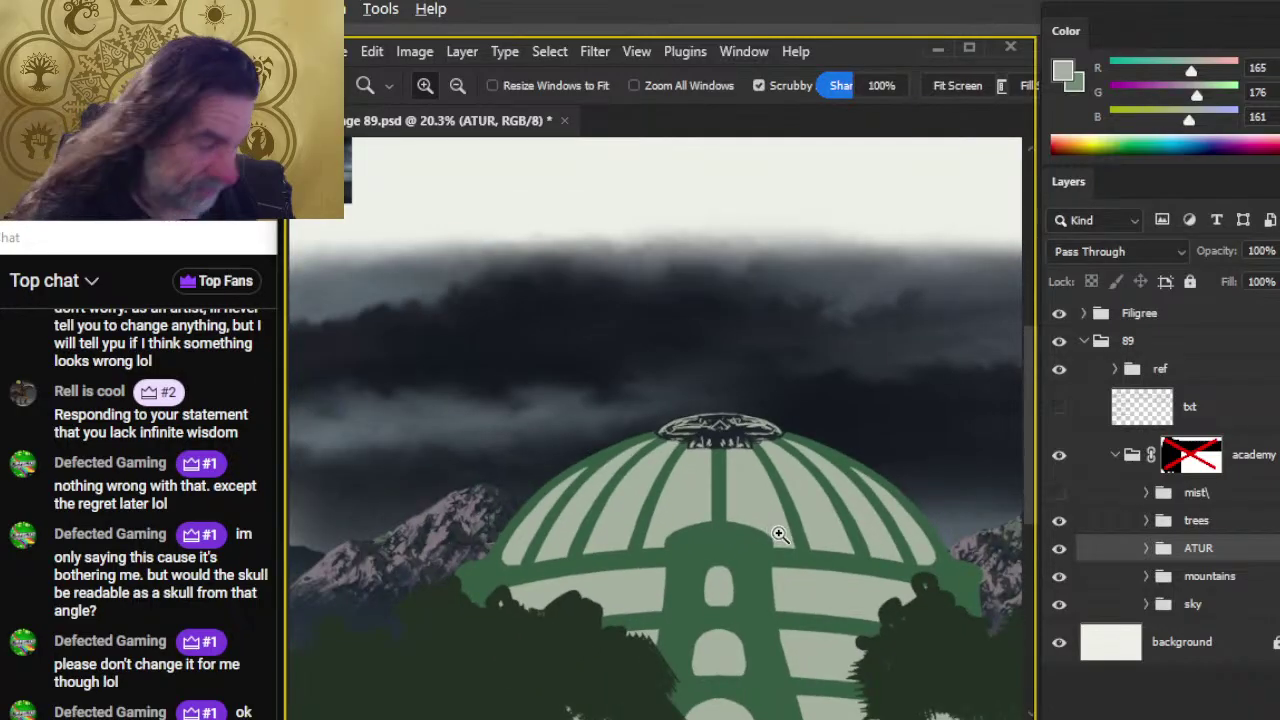
left_click_drag(780, 535, 705, 441)
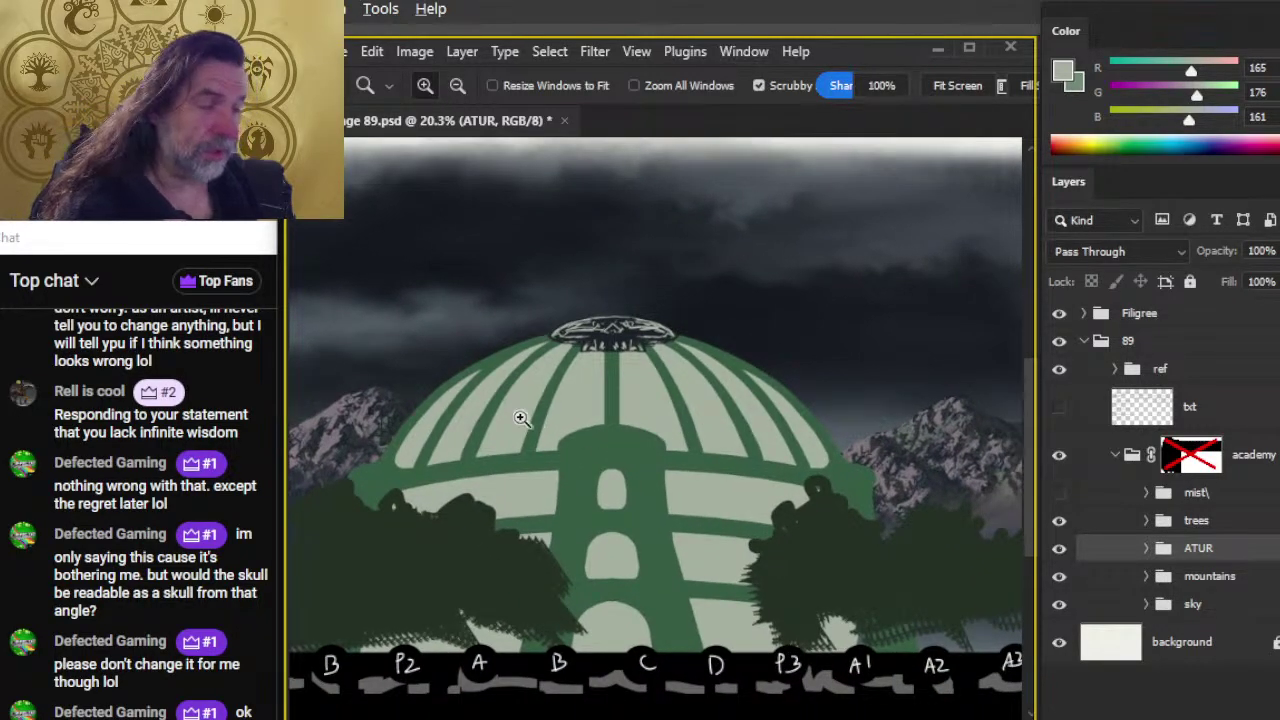
Step: Sample the dark tone of the sketched ornament at the dome's apex as the brush colour
scroll(605, 345, "up", 2)
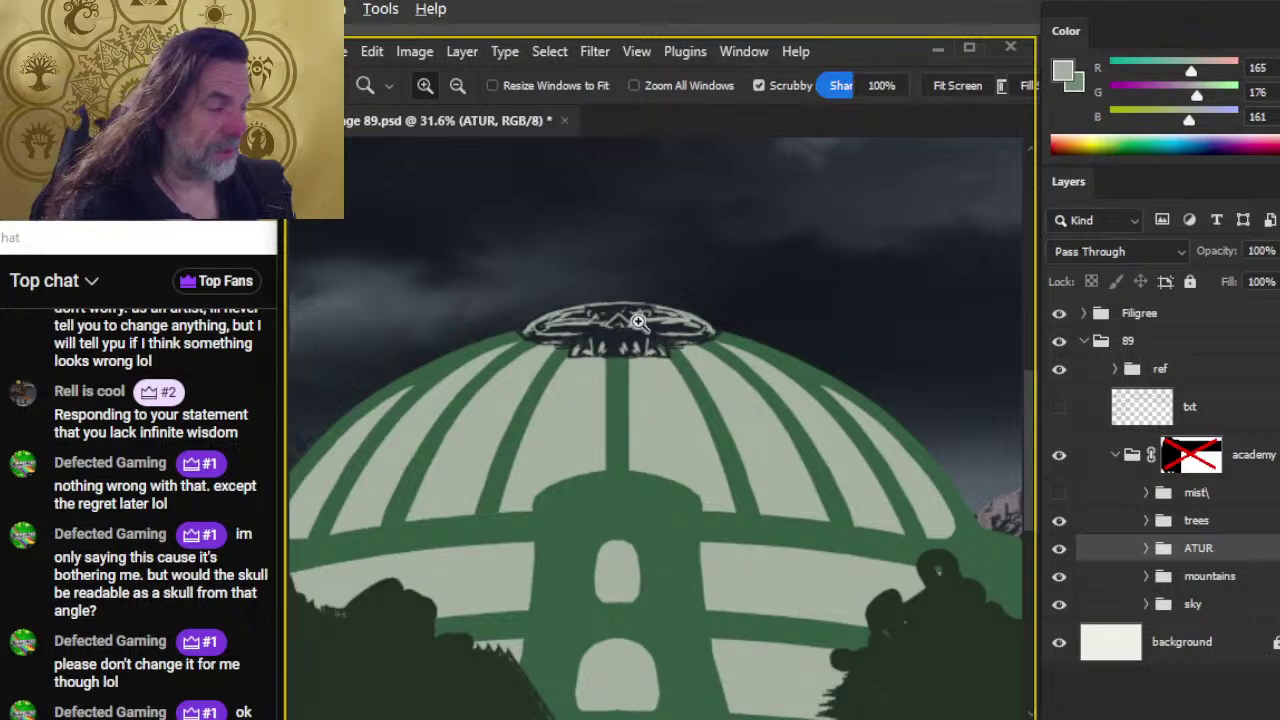
scroll(638, 320, "up", 3)
key("b")
left_click(660, 343, "alt")
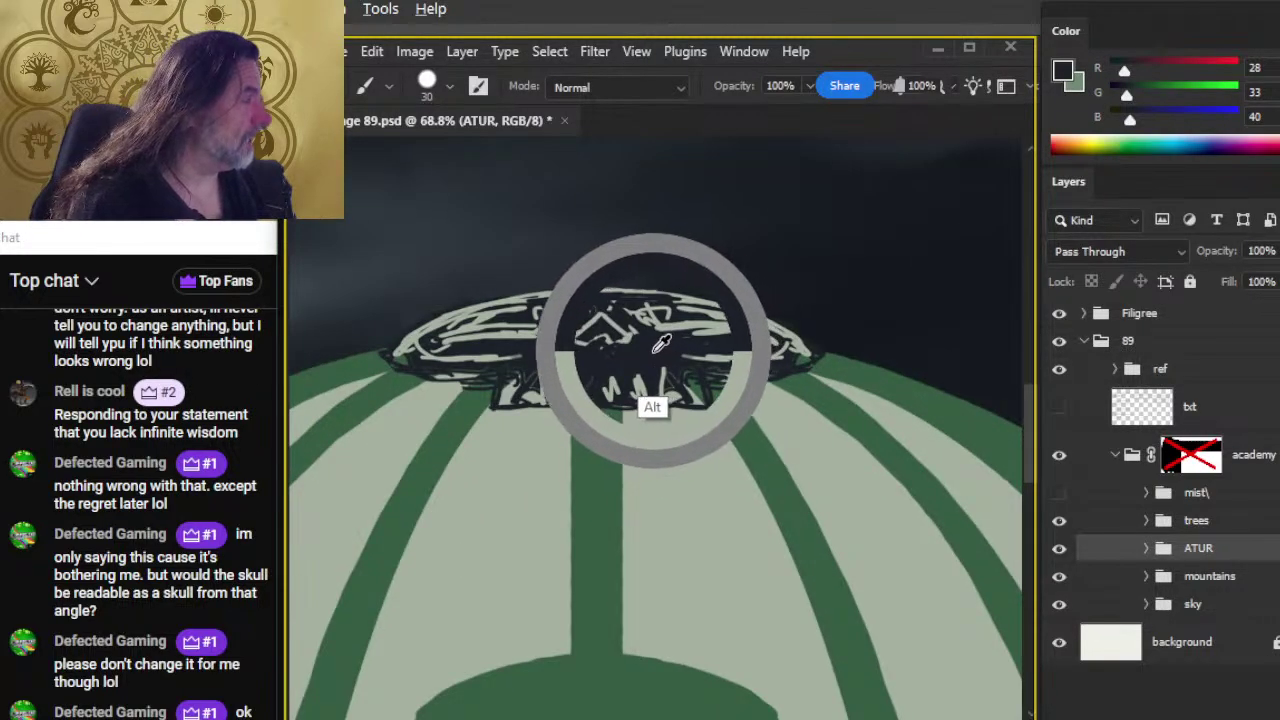
key("z")
scroll(700, 470, "down", 4)
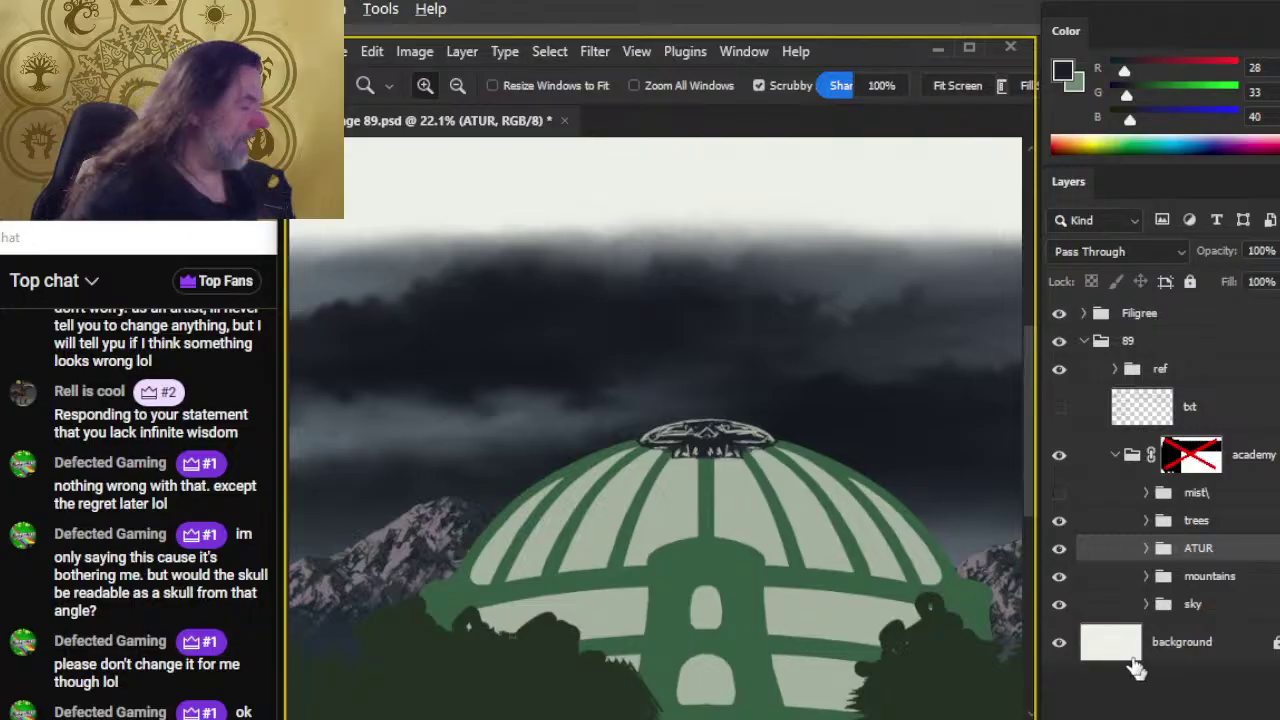
key("l")
right_click(718, 485)
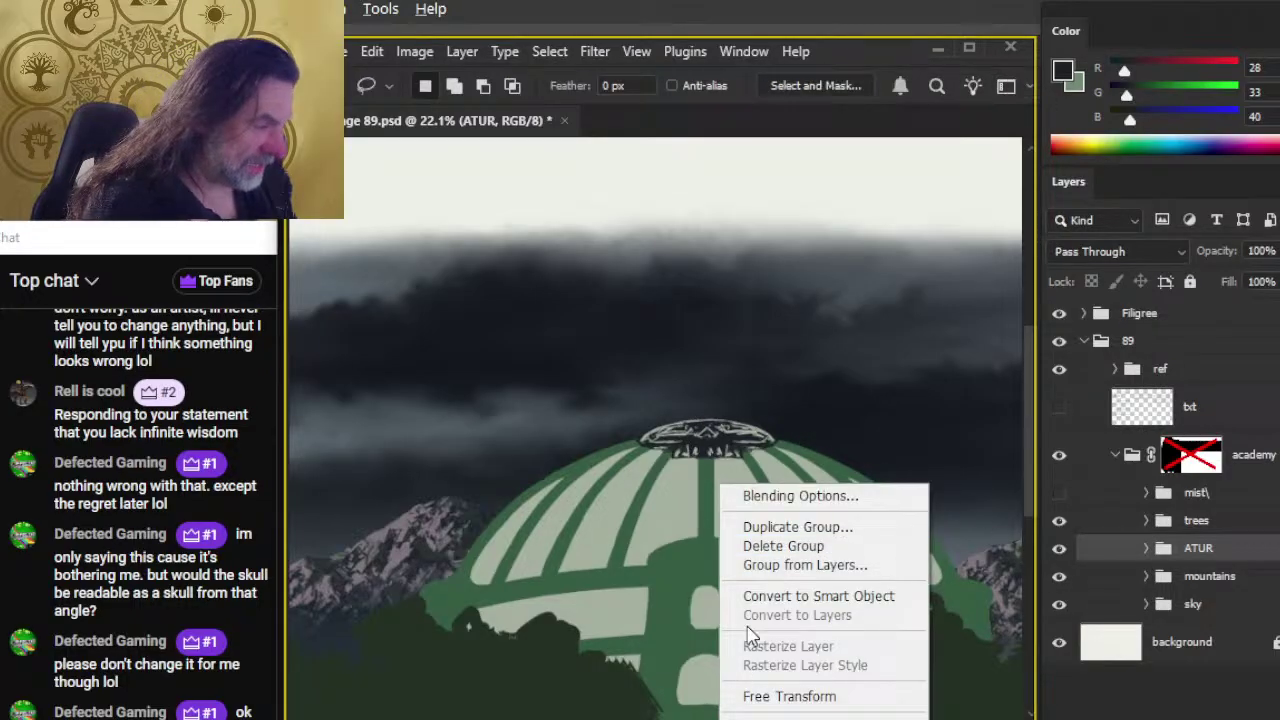
left_click(792, 696)
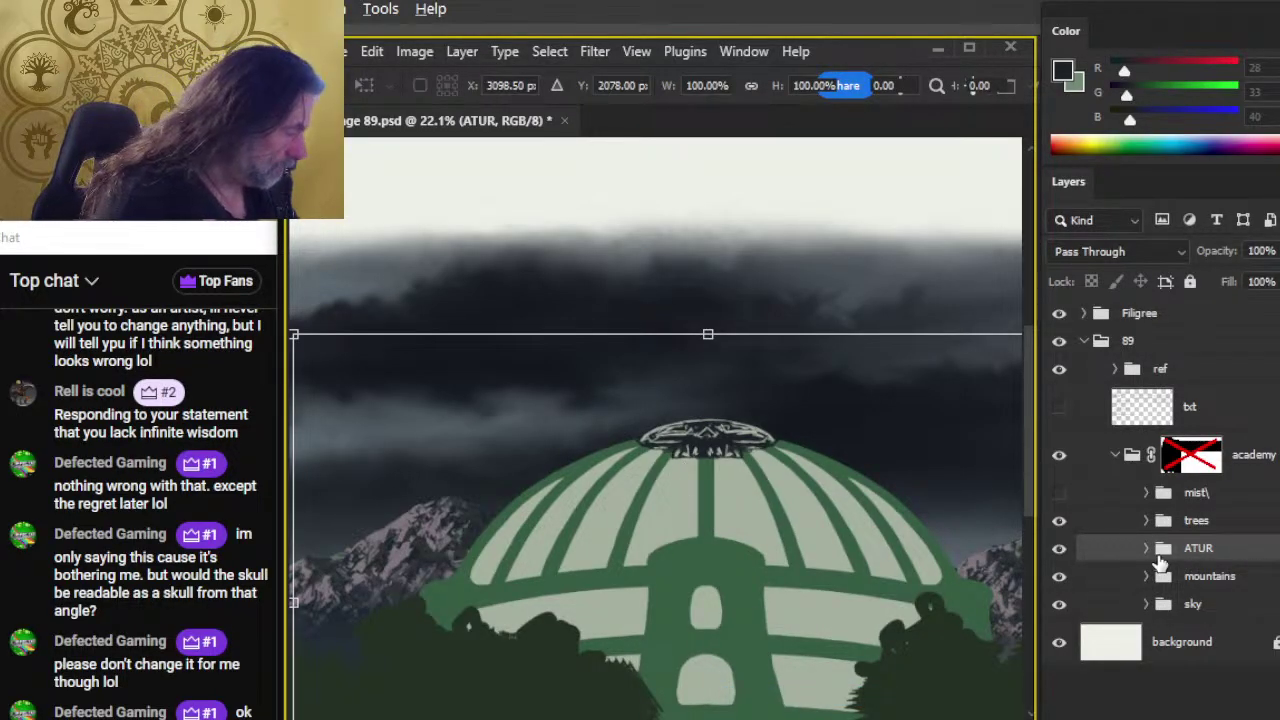
key("Escape")
Step: Scale the skull ornament layer at the dome's apex proportionally to 71.29% with Free Transform
left_click(1146, 548)
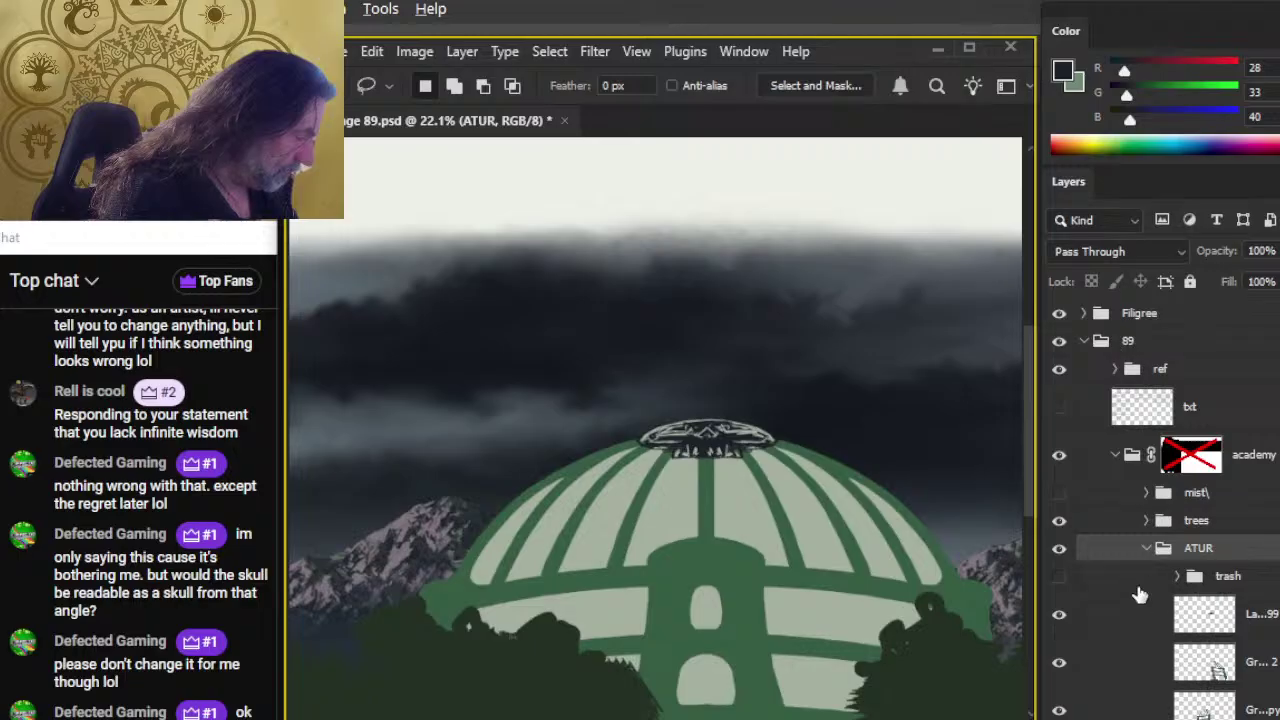
left_click(1137, 617)
right_click(740, 496)
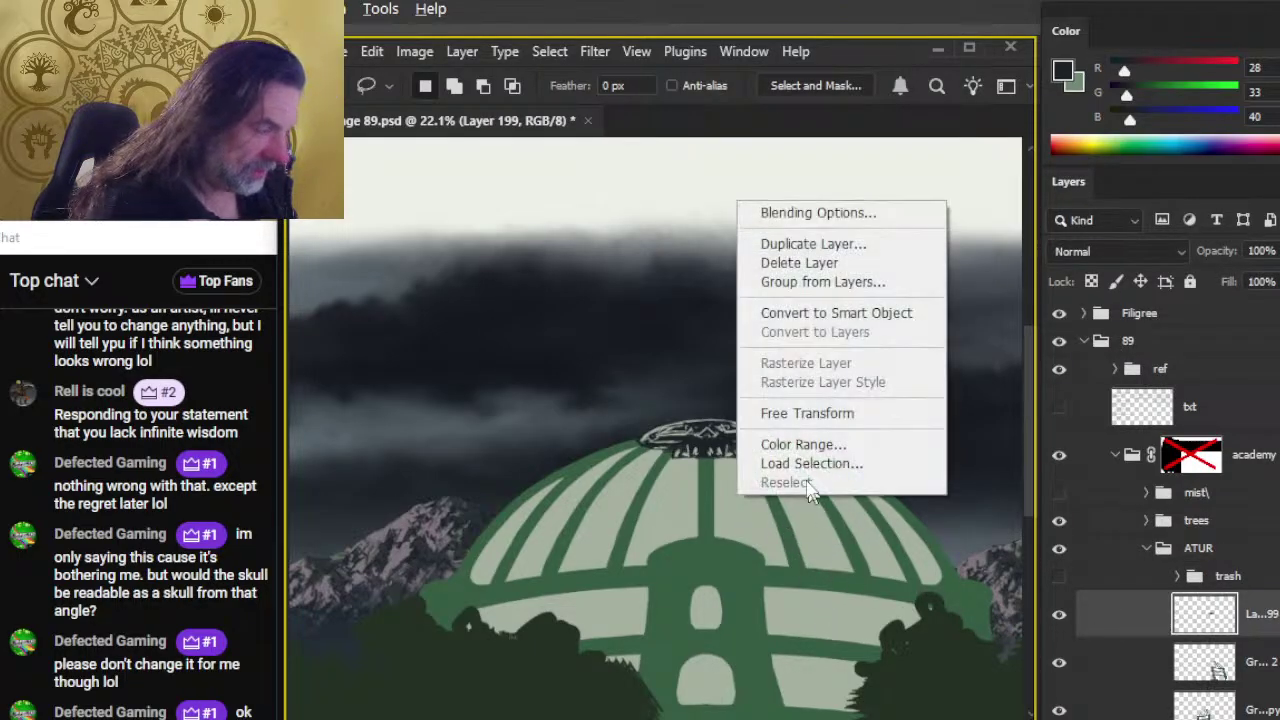
left_click(765, 415)
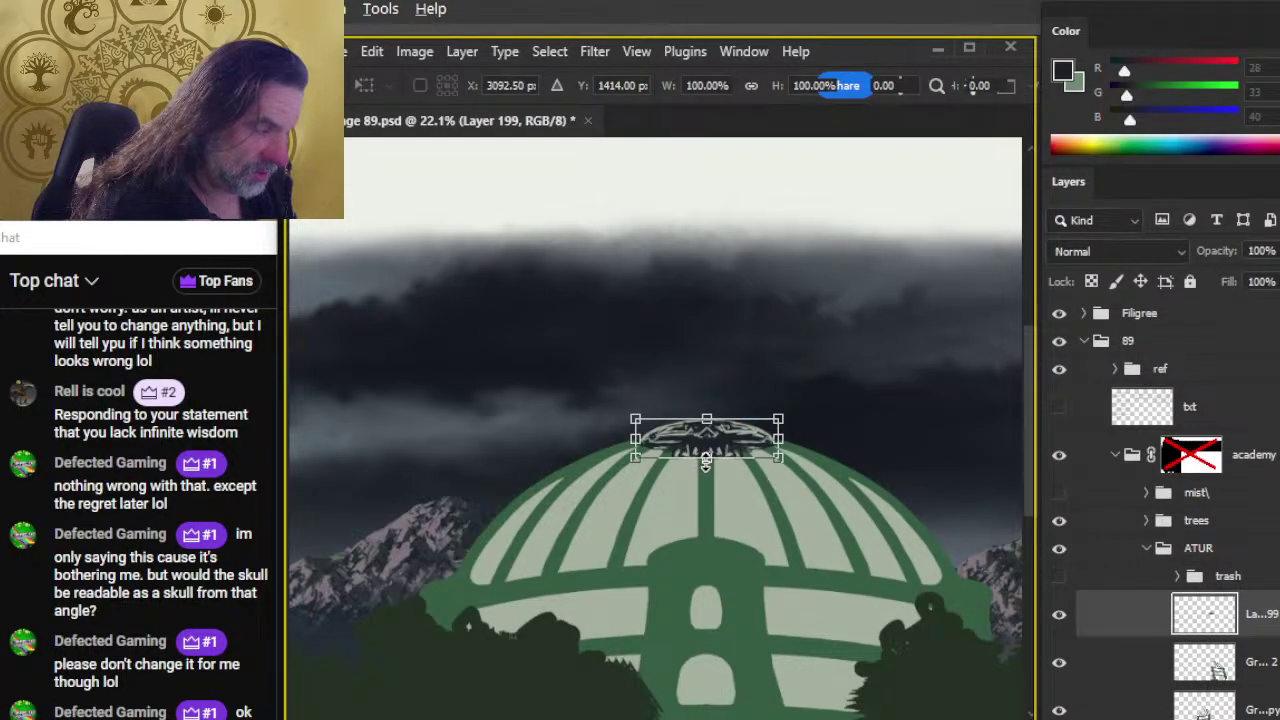
left_click_drag(706, 458, 706, 447)
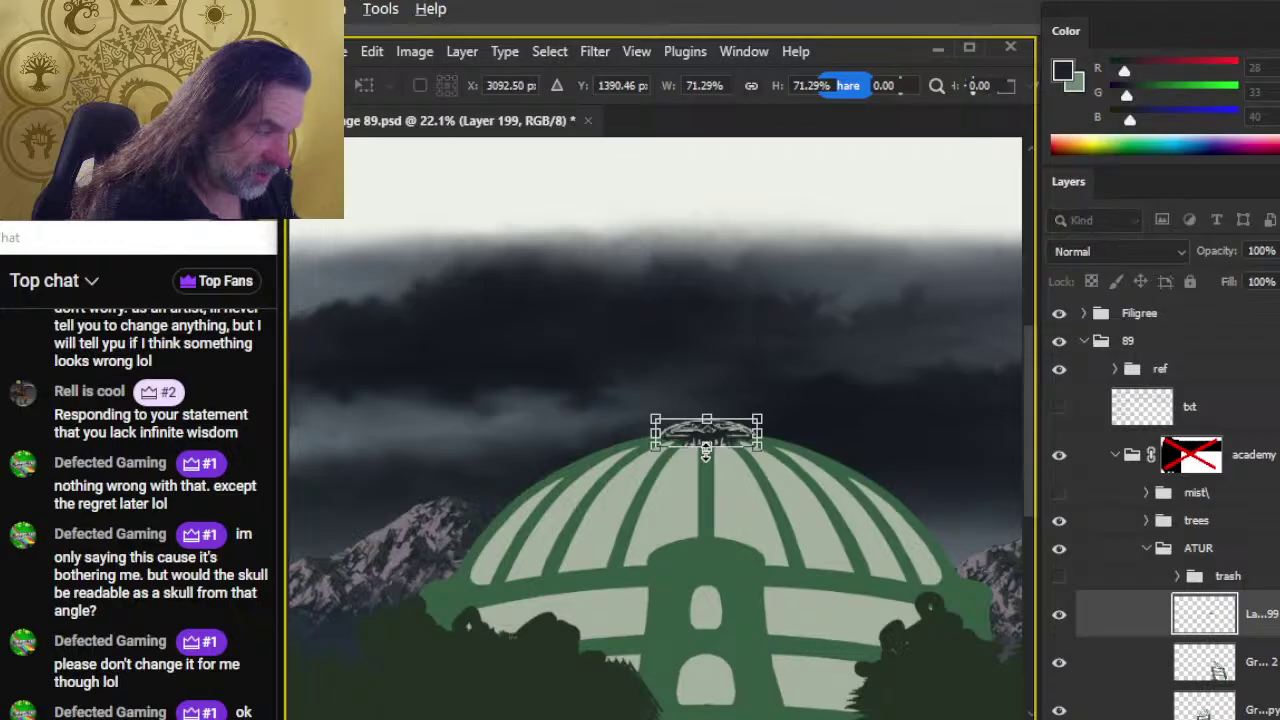
key("Return")
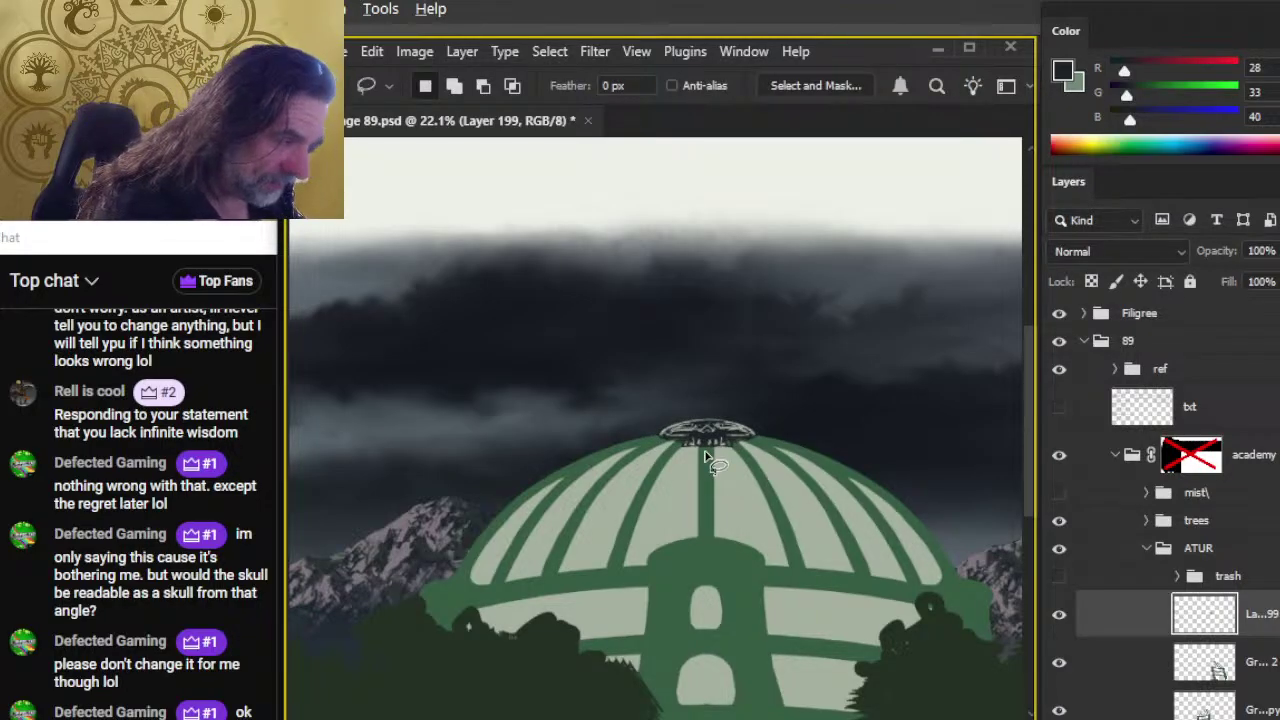
key("ctrl")
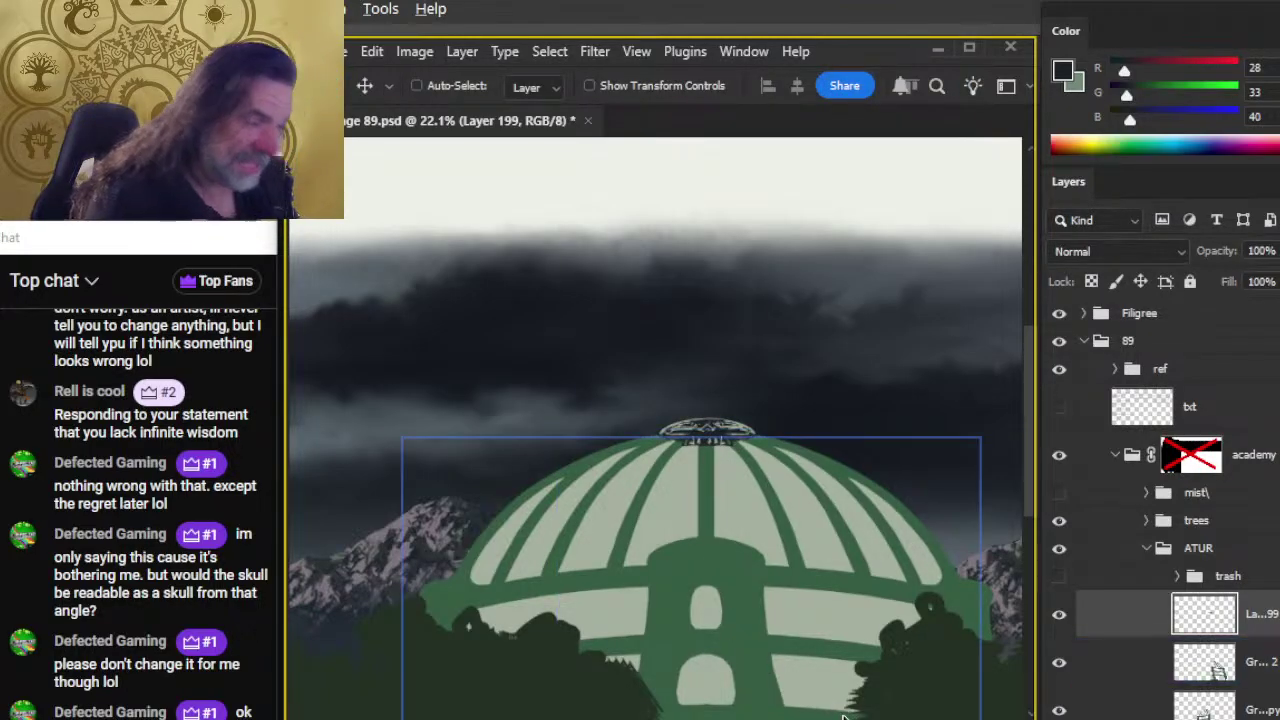
left_click_drag(816, 340, 816, 285)
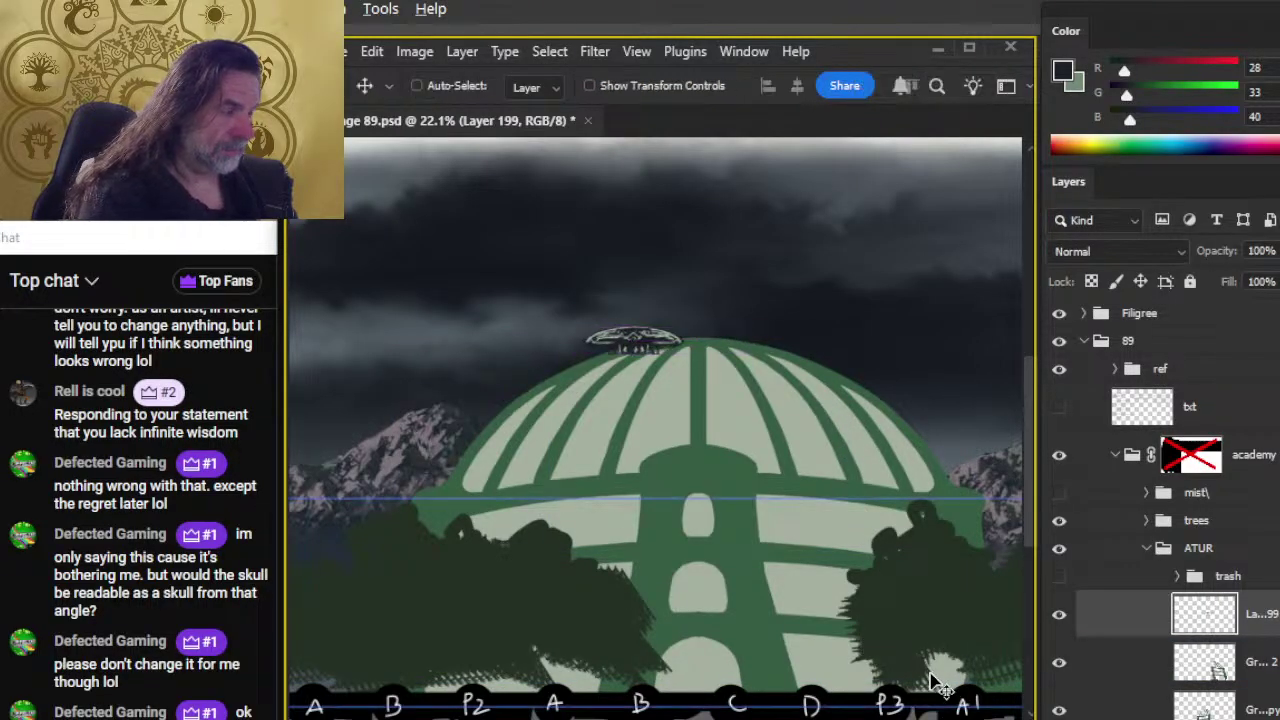
Step: Sample the brown of the small buildings south of the domed building on the reference city map as the brush colour
key("z")
left_click_drag(871, 281, 826, 251)
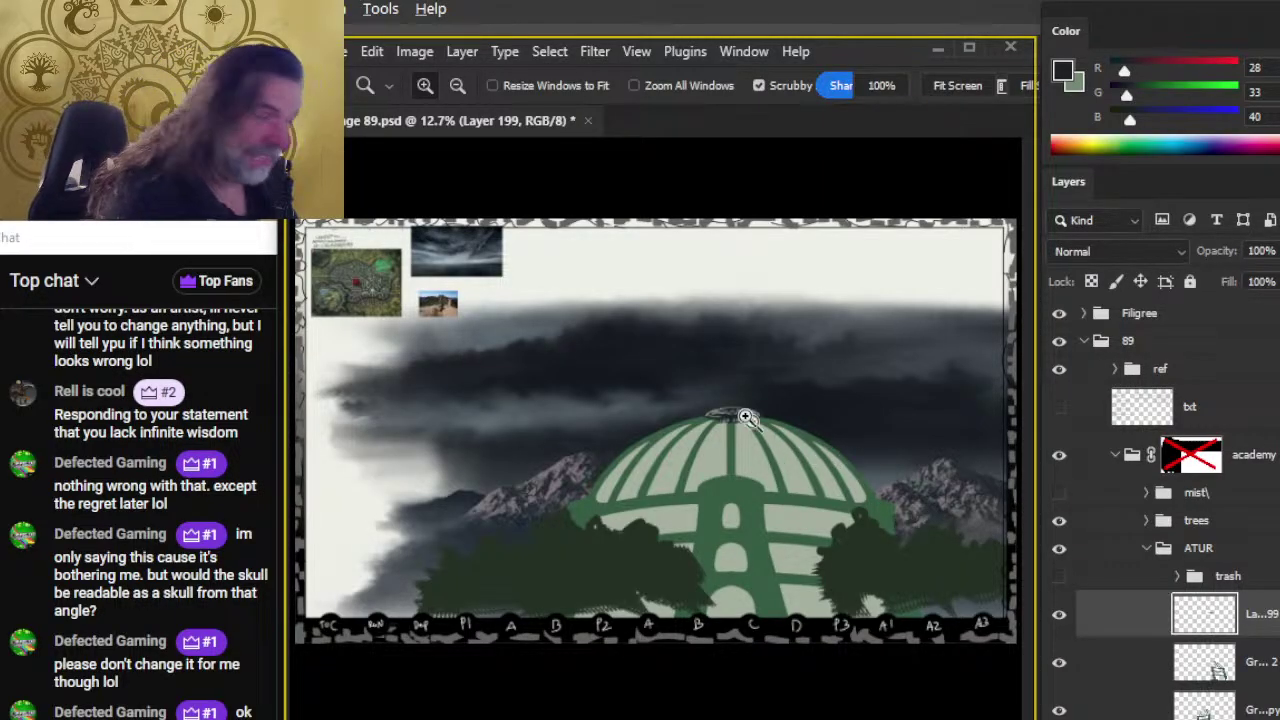
left_click_drag(358, 278, 523, 323)
scroll(523, 323, "up", 8)
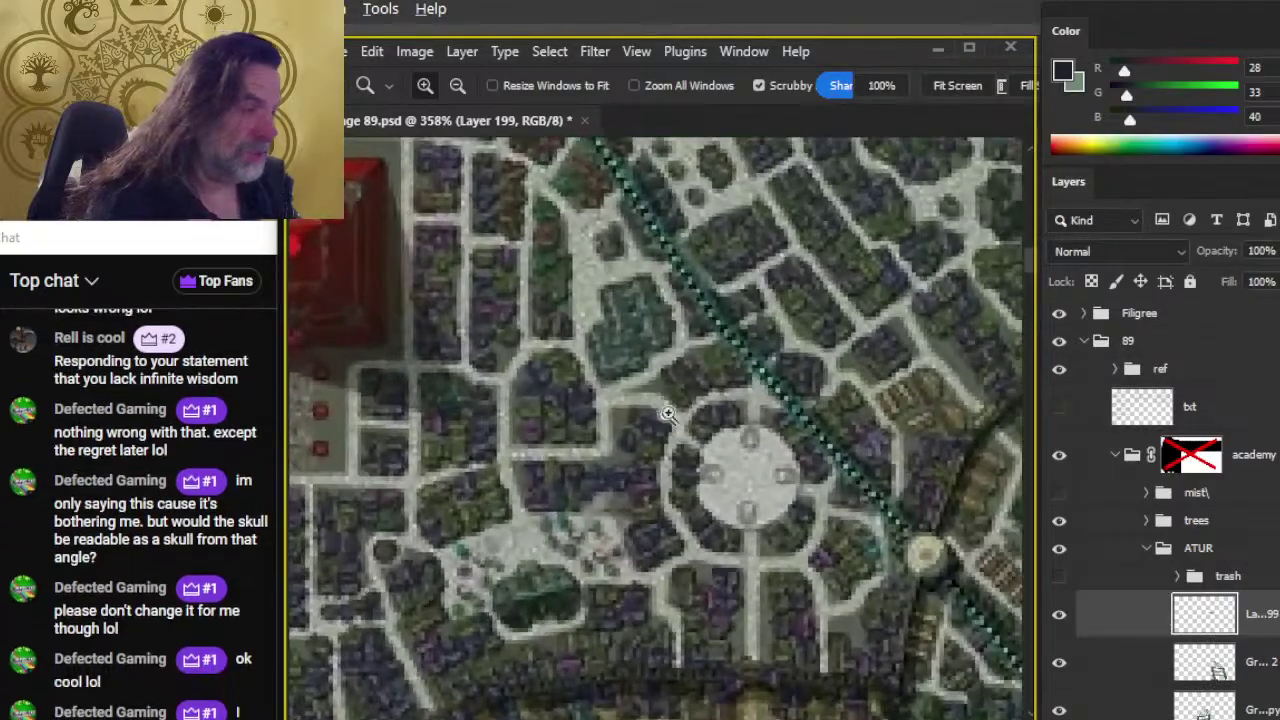
left_click_drag(688, 461, 726, 506)
key("b")
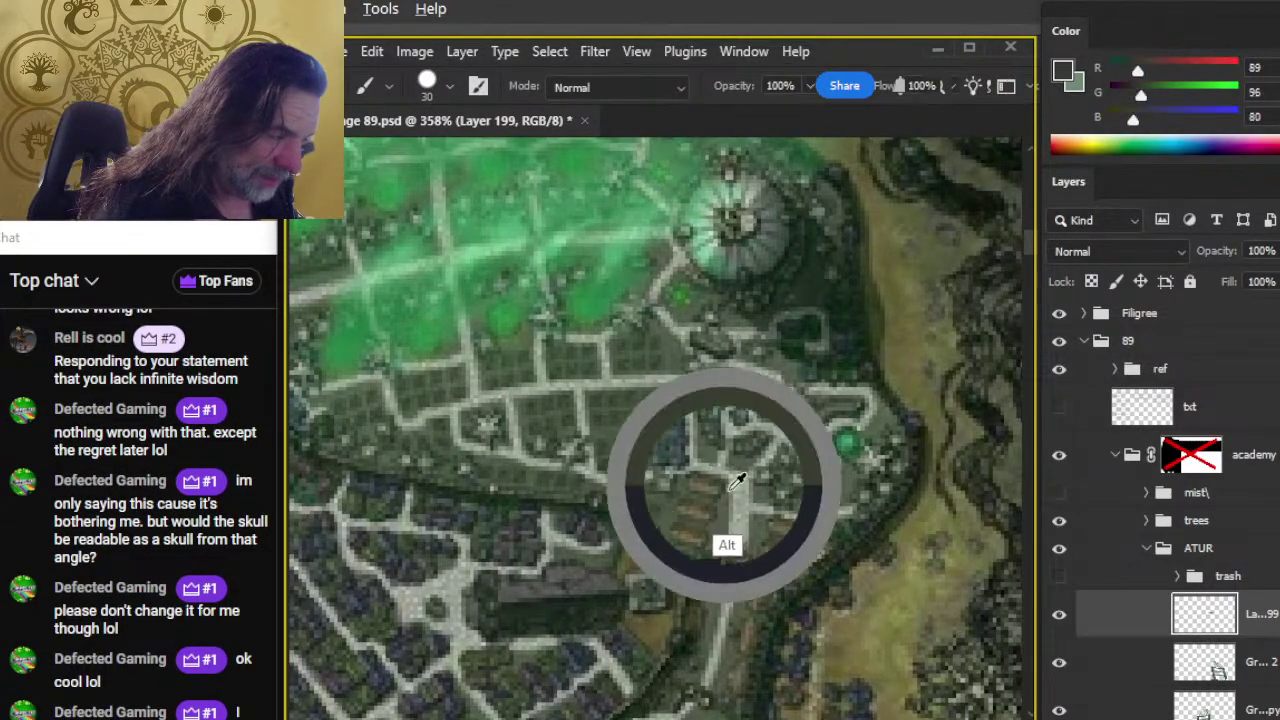
left_click(708, 480, "alt")
mouse_move(714, 478)
left_mouse_down()
mouse_move(706, 471)
mouse_move(717, 476)
mouse_move(704, 487)
left_mouse_up()
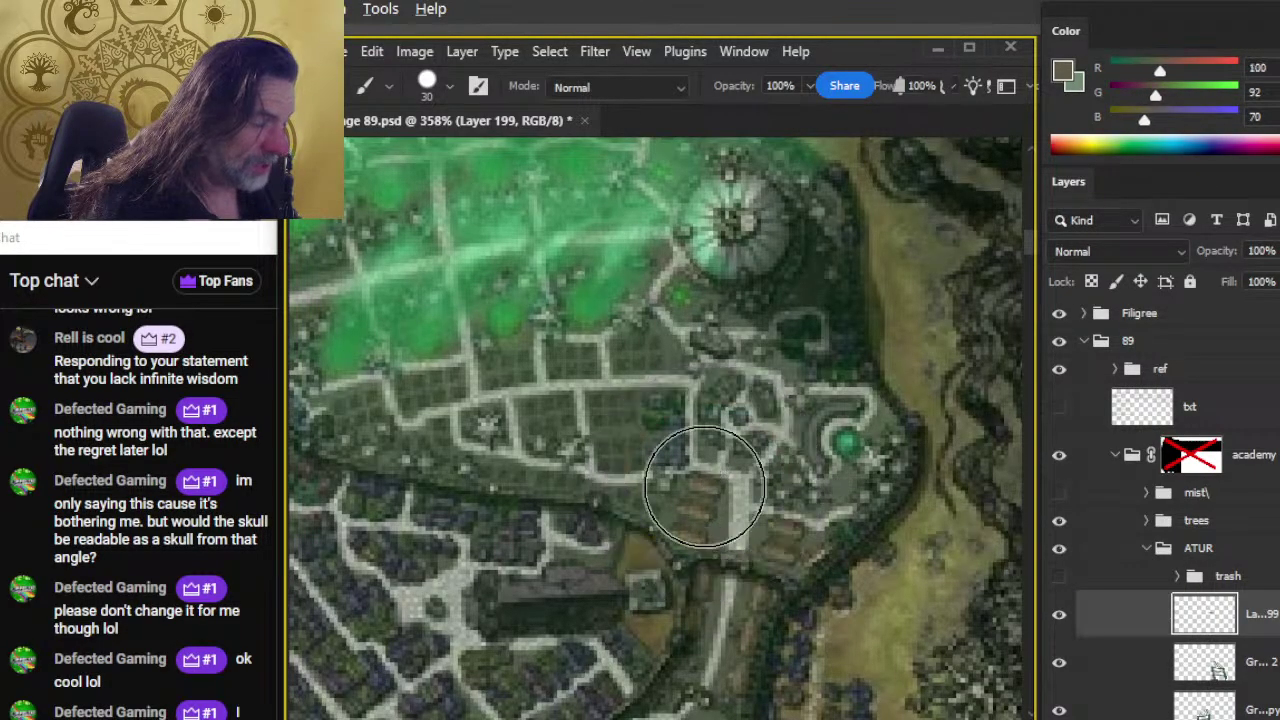
Step: Add a new layer directly above the pale panel layer in the ATUR group and enlarge the brush to 125 px
key("z")
left_click_drag(849, 538, 736, 529)
left_click_drag(978, 651, 431, 363)
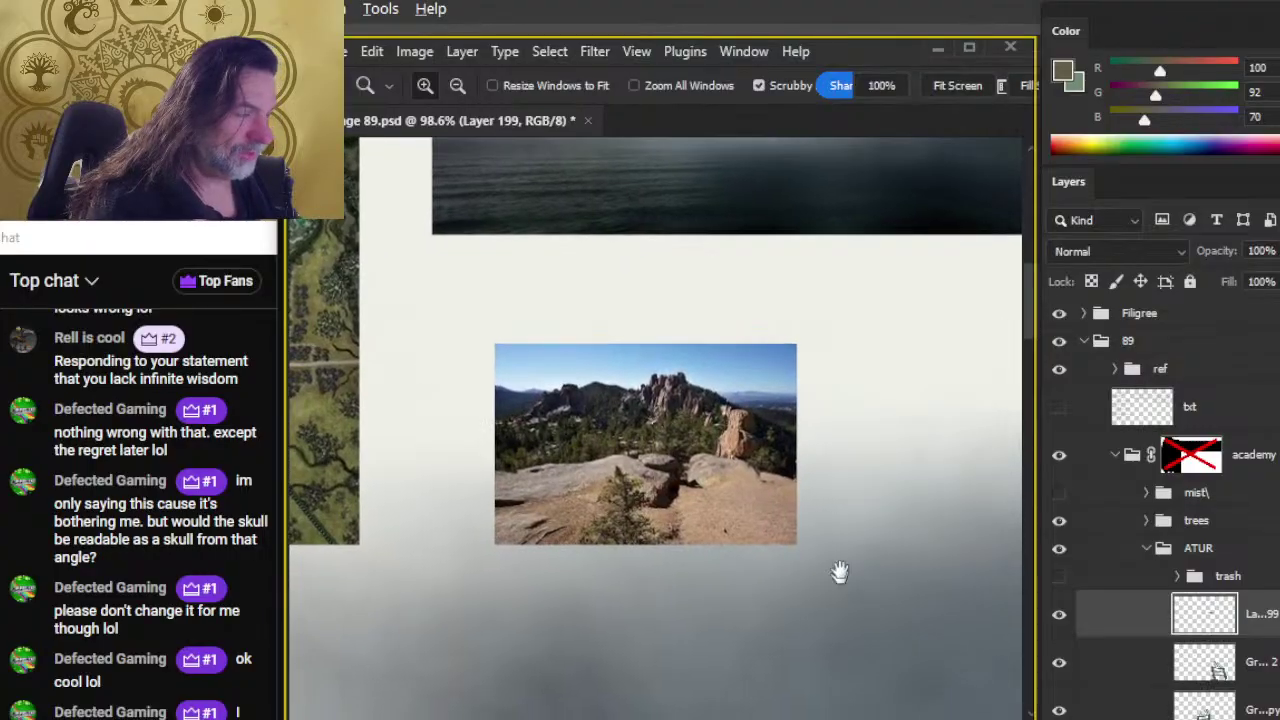
left_click_drag(837, 571, 666, 434)
scroll(737, 494, "down", 5)
scroll(902, 590, "up", 5)
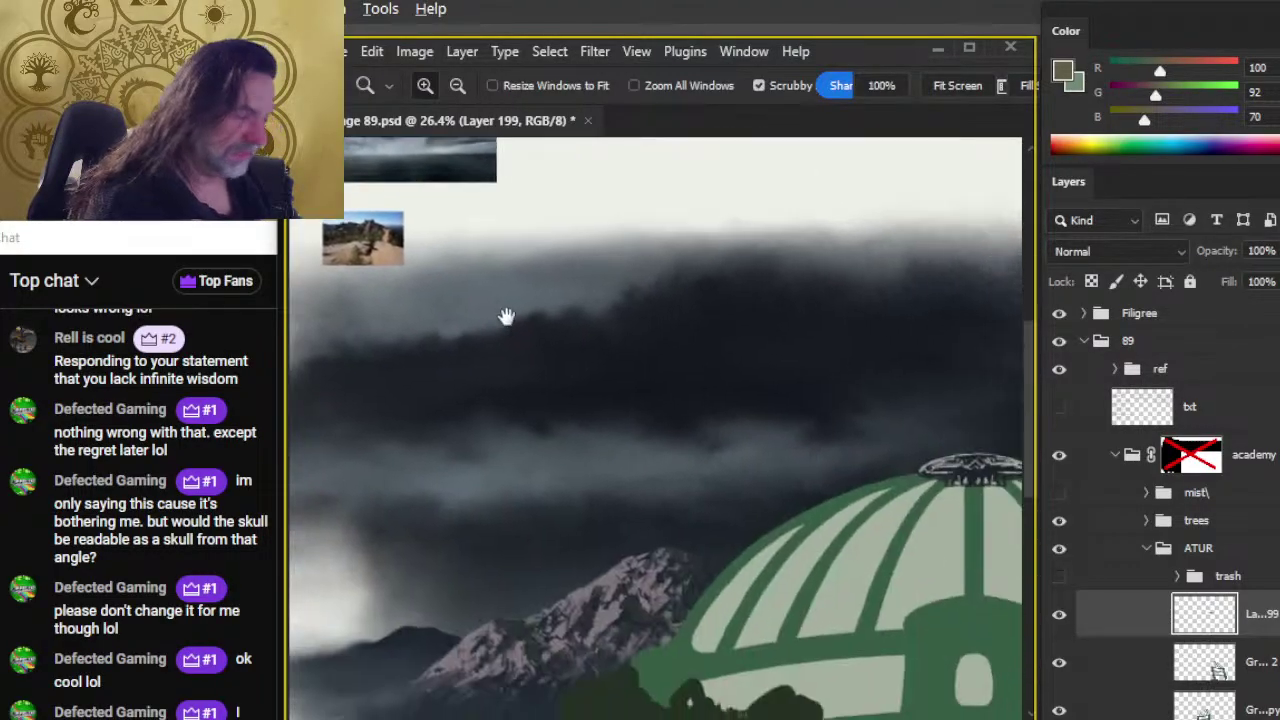
left_click_drag(880, 586, 689, 449)
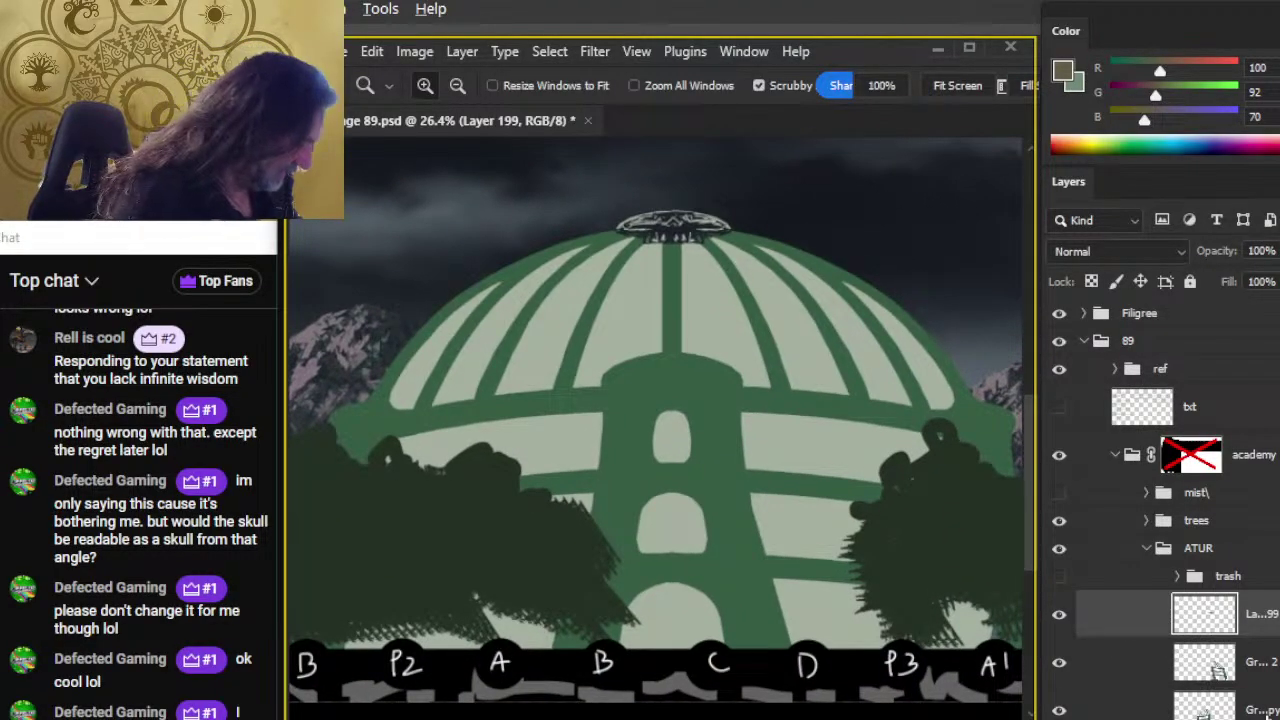
scroll(1150, 600, "down", 2)
left_click(1130, 680)
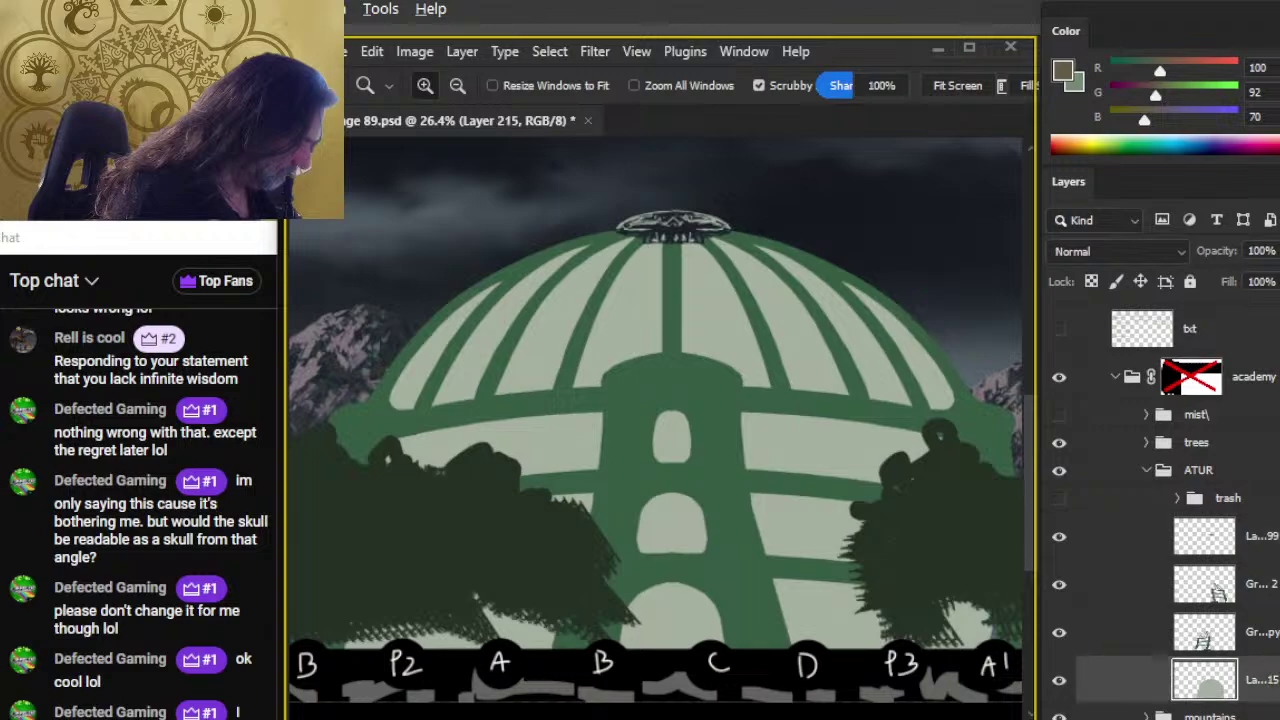
key("b")
key("bracketright")
key("bracketright")
key("bracketright")
key("bracketright")
key("bracketright")
key("bracketright")
key("bracketright")
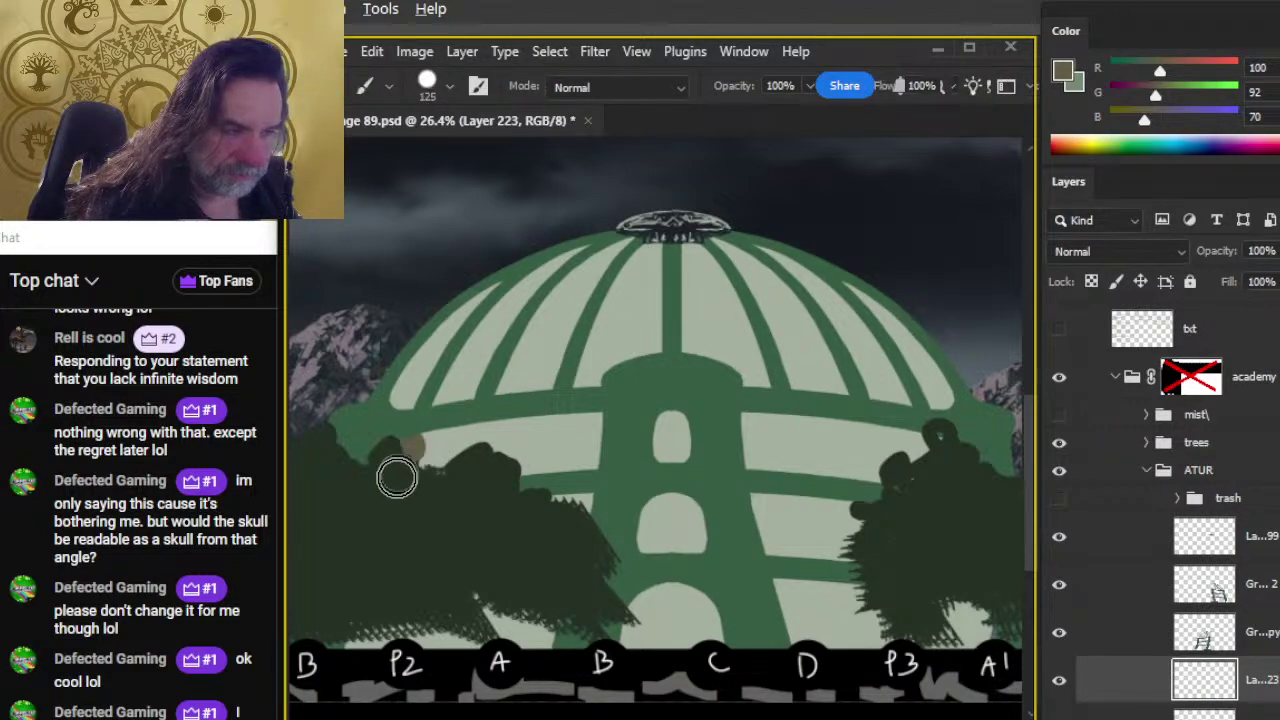
Step: Try painting the uppermost left wall panel below the dome in the sampled brown, and undo it
mouse_move(394, 470)
left_mouse_down()
mouse_move(571, 428)
mouse_move(598, 440)
left_mouse_up()
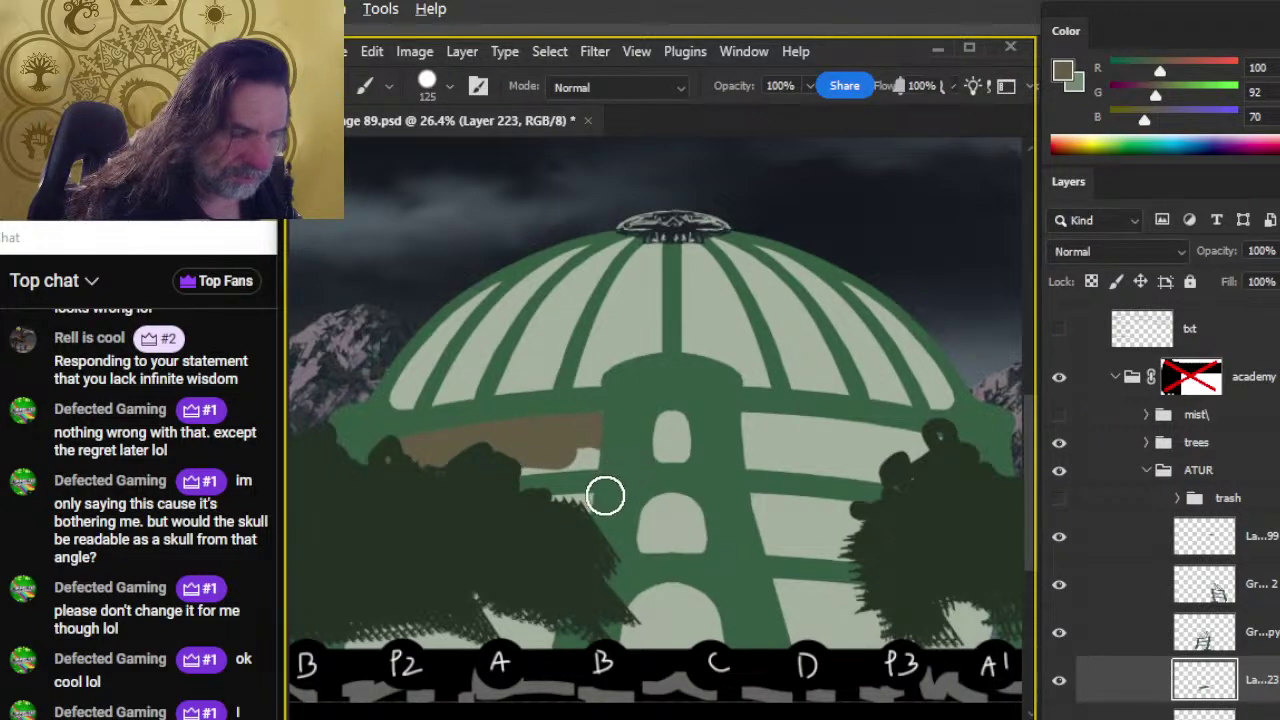
key("ctrl+z")
Step: Sample a darker olive tone (RGB 55, 63, 44) near the small buildings on the reference city map as the brush colour
key("z")
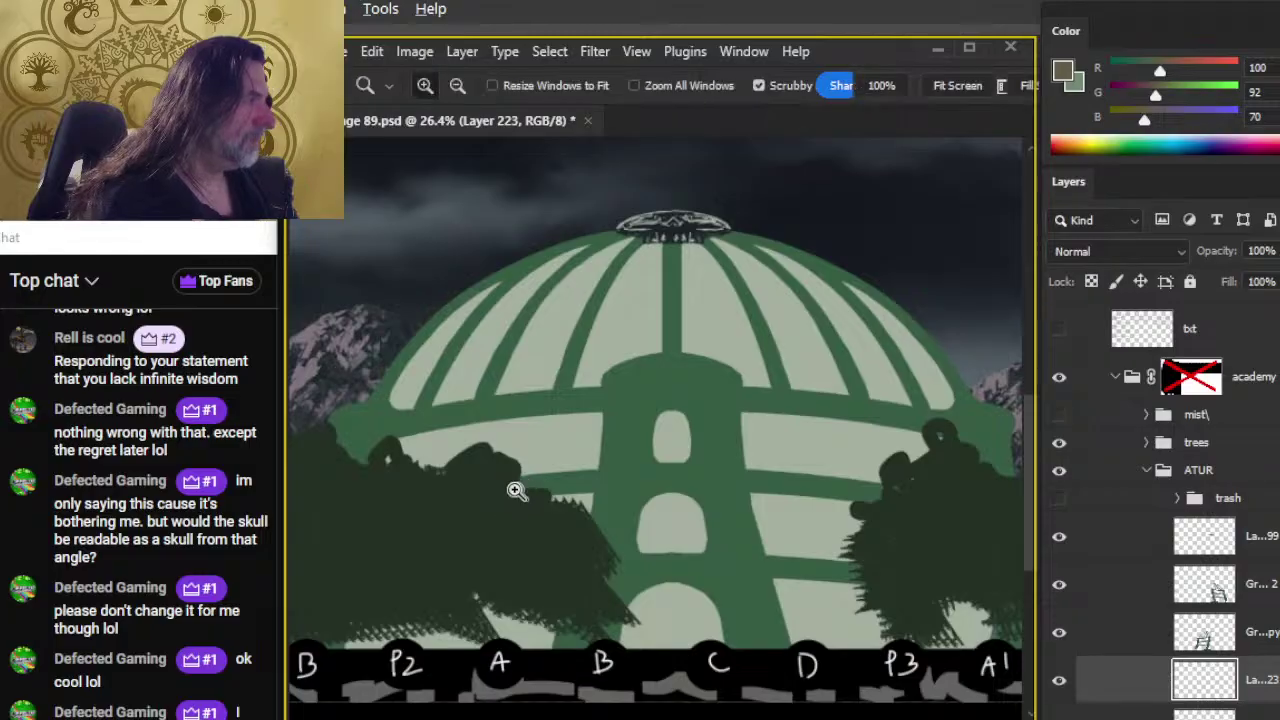
left_click(515, 486, "alt")
left_click(535, 498, "alt")
left_click_drag(567, 480, 799, 719)
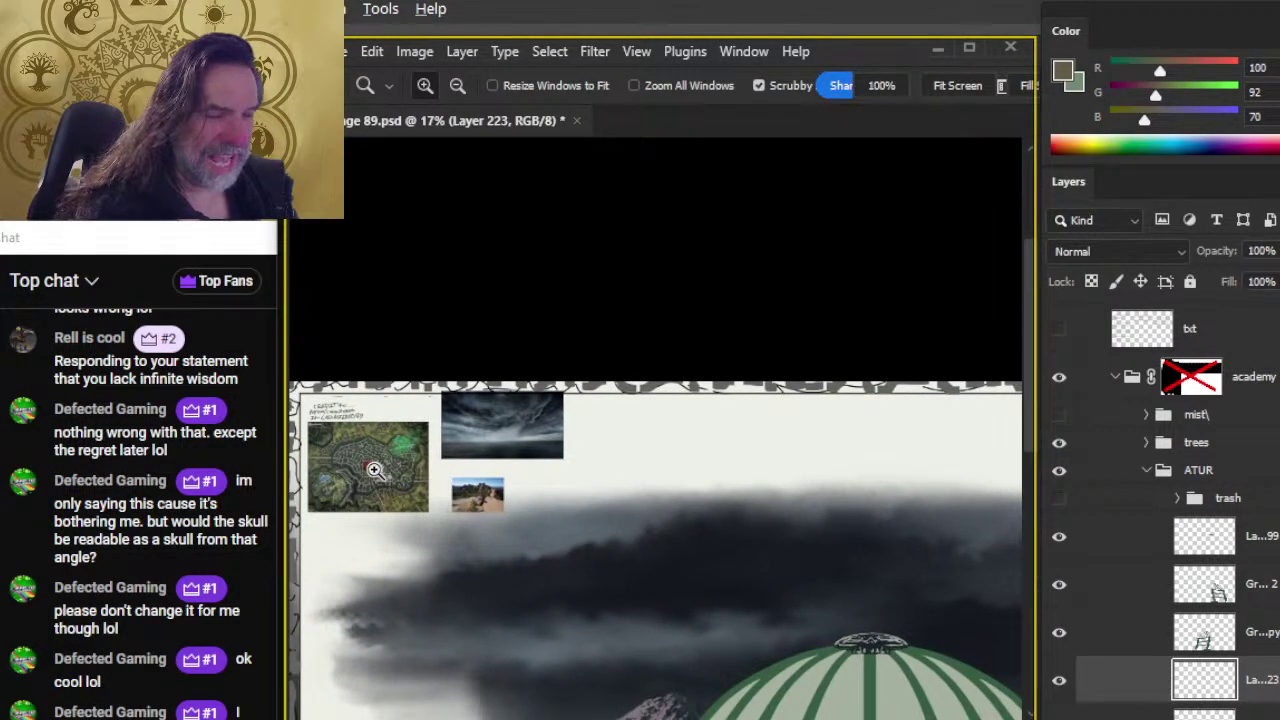
left_click_drag(375, 471, 659, 433)
left_click_drag(678, 330, 776, 386)
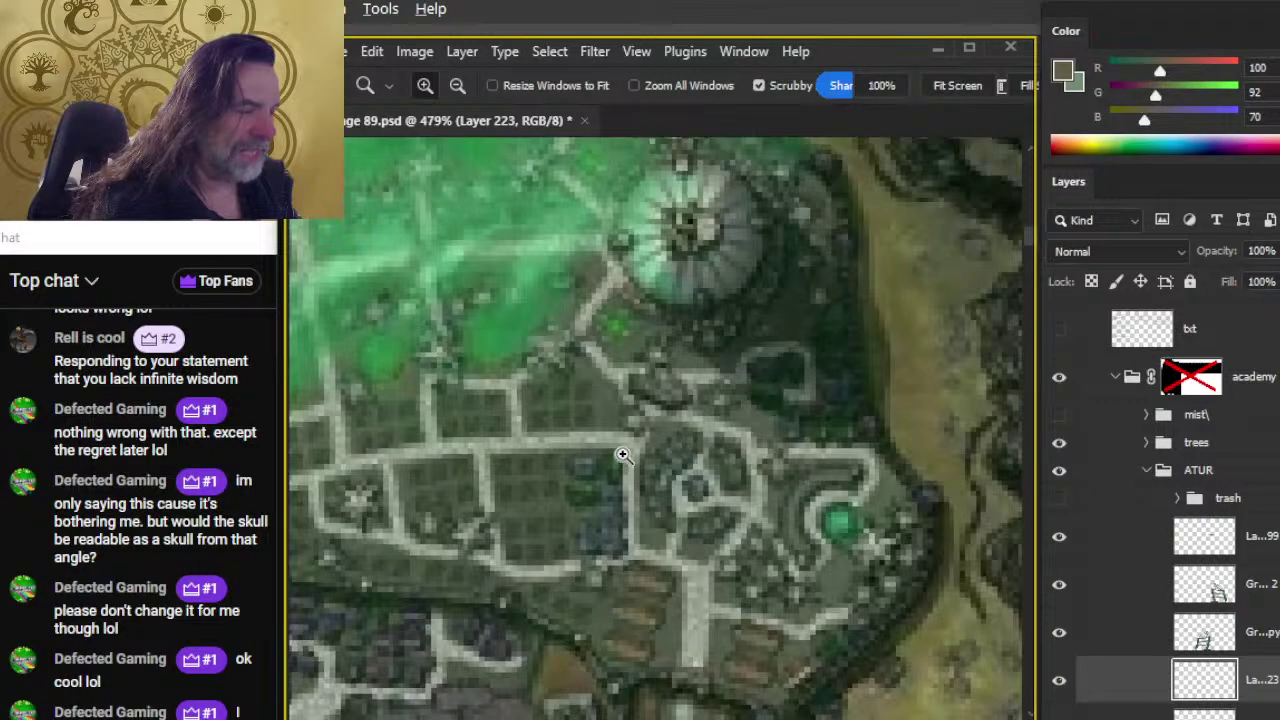
left_click(645, 575)
key("b")
left_click(672, 556, "alt")
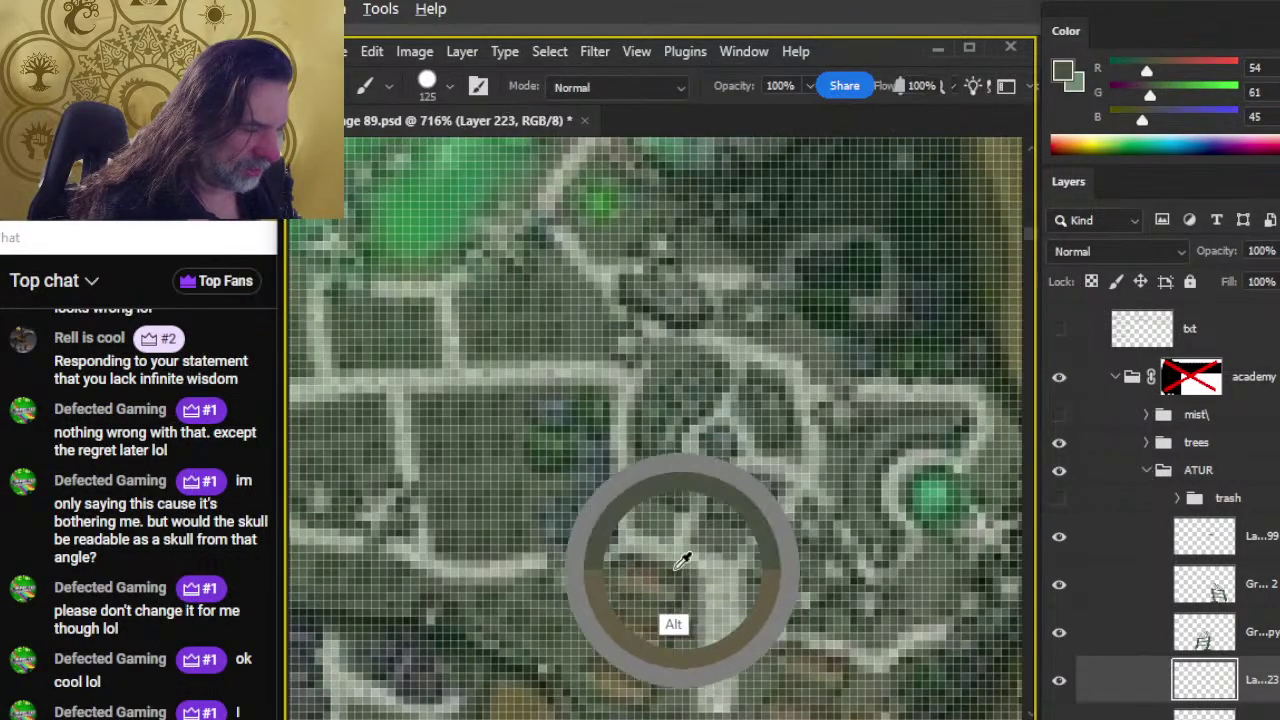
Step: Paint the uppermost left wall panel below the dome in the sampled dark olive
scroll(718, 537, "down", 10)
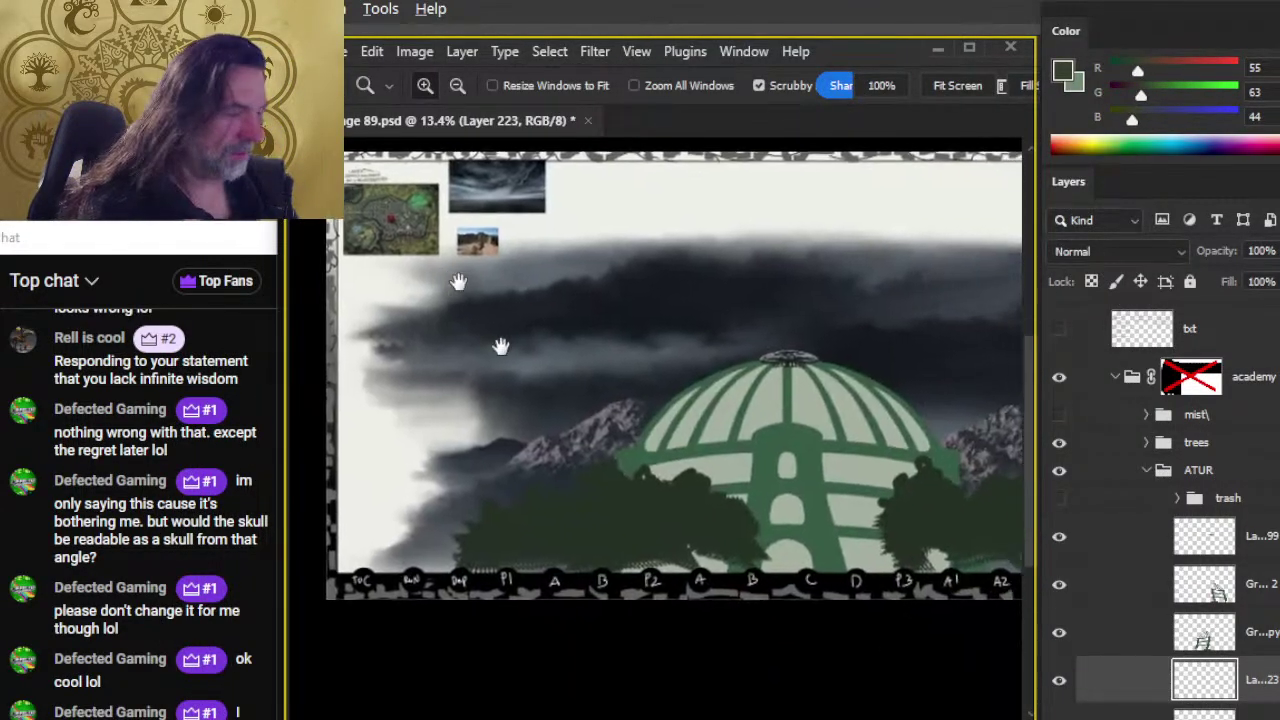
left_click_drag(500, 343, 692, 555)
scroll(551, 423, "up", 3)
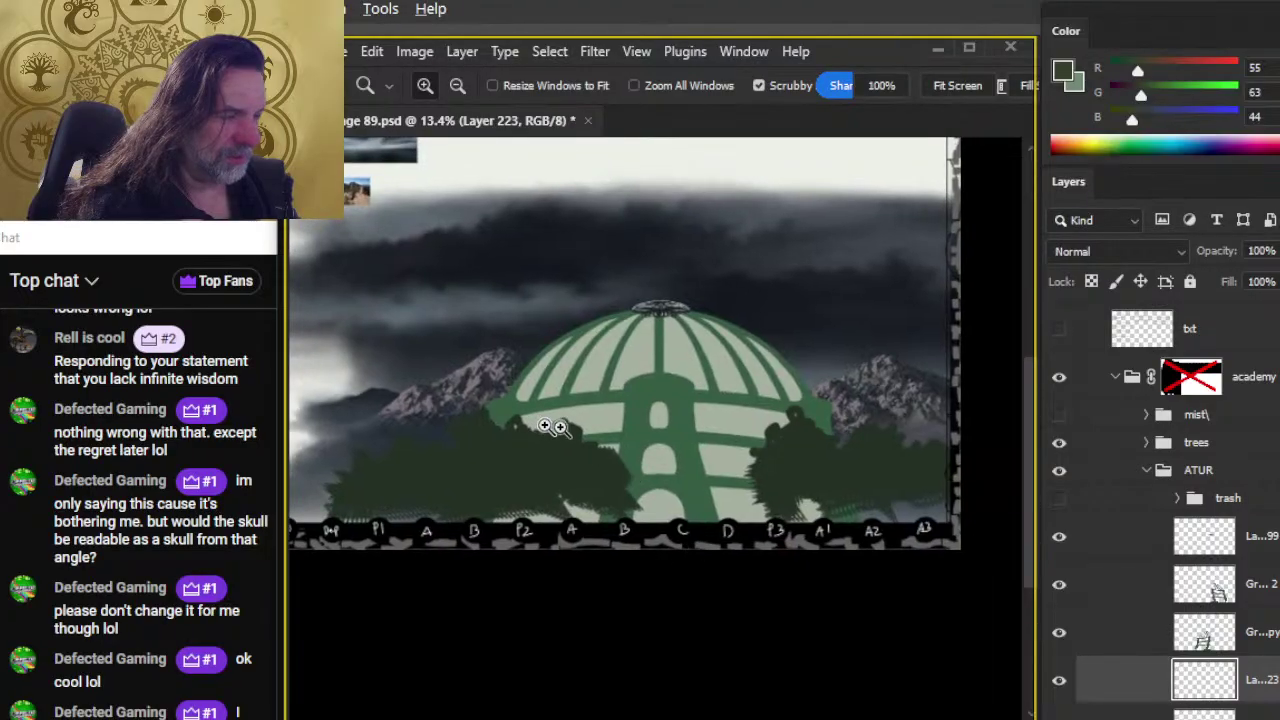
key("b")
mouse_move(543, 409)
left_mouse_down()
mouse_move(471, 418)
mouse_move(645, 398)
mouse_move(486, 437)
mouse_move(615, 420)
mouse_move(643, 430)
mouse_move(674, 420)
mouse_move(680, 389)
mouse_move(640, 390)
mouse_move(508, 455)
mouse_move(686, 463)
mouse_move(603, 511)
left_mouse_up()
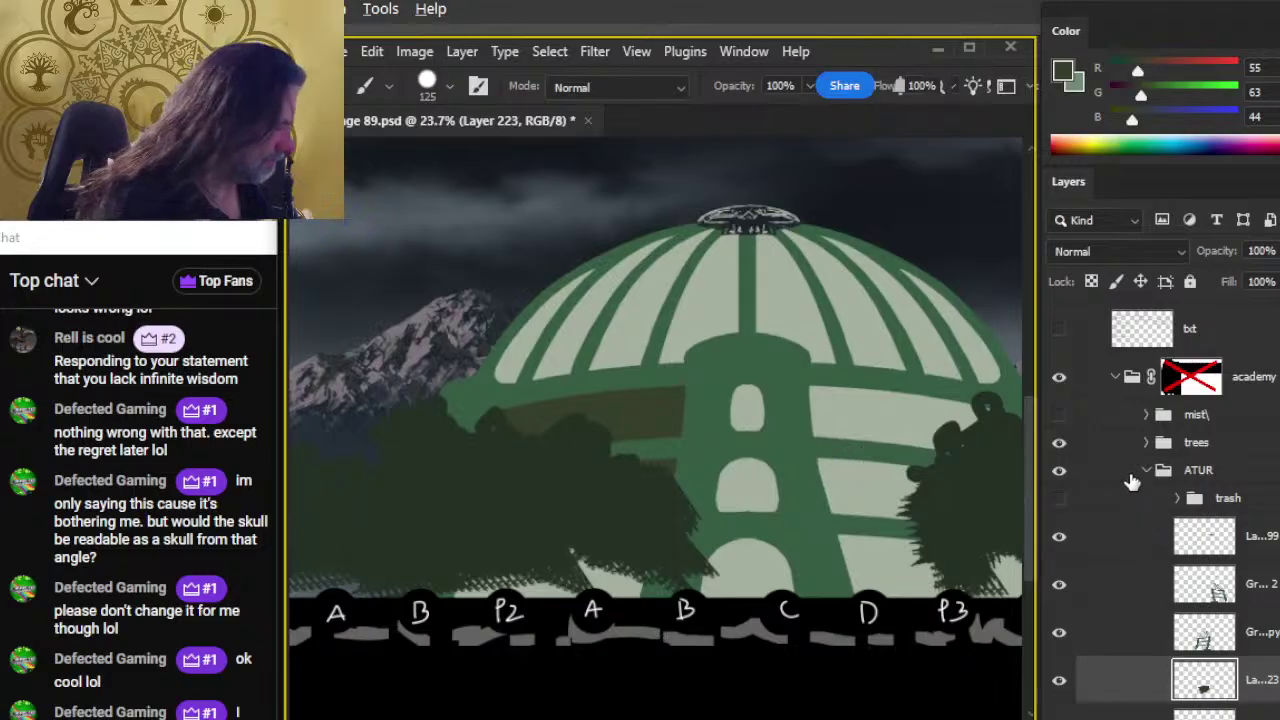
Step: Hide the trees group and fill the remaining left and right wall panels below the dome with the dark olive
left_click_drag(1058, 463, 1059, 442)
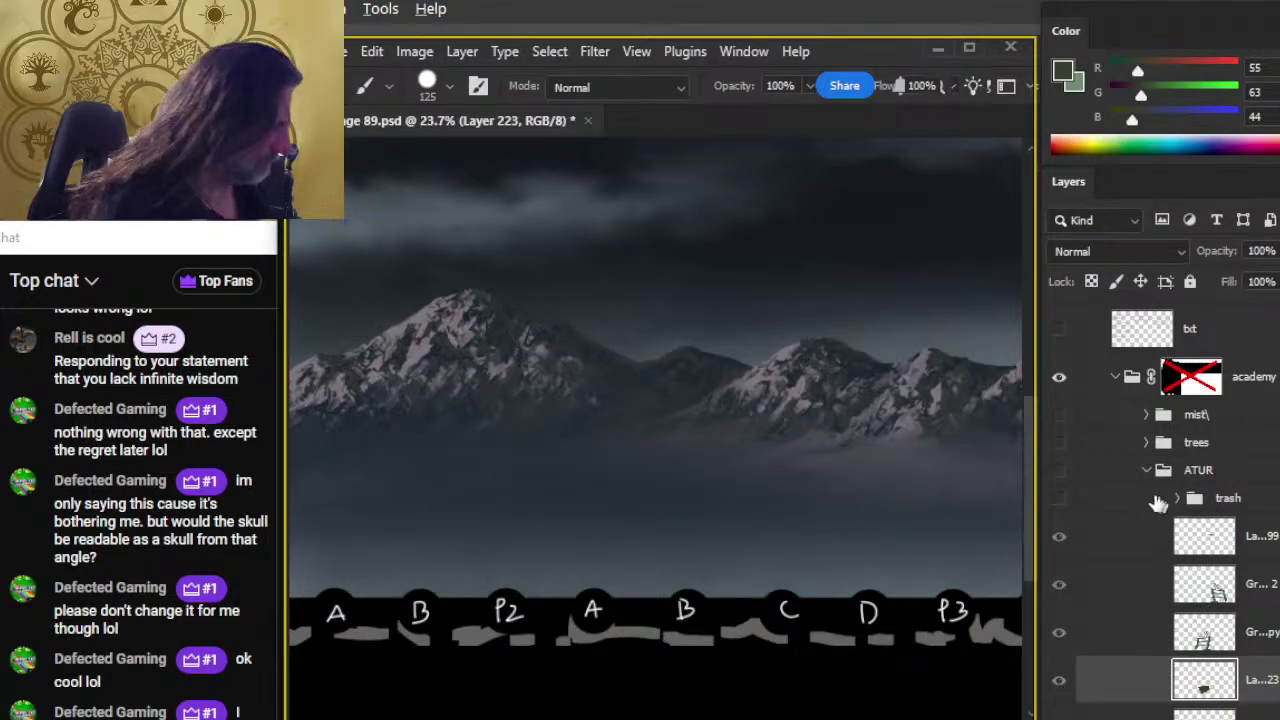
left_click(1058, 472)
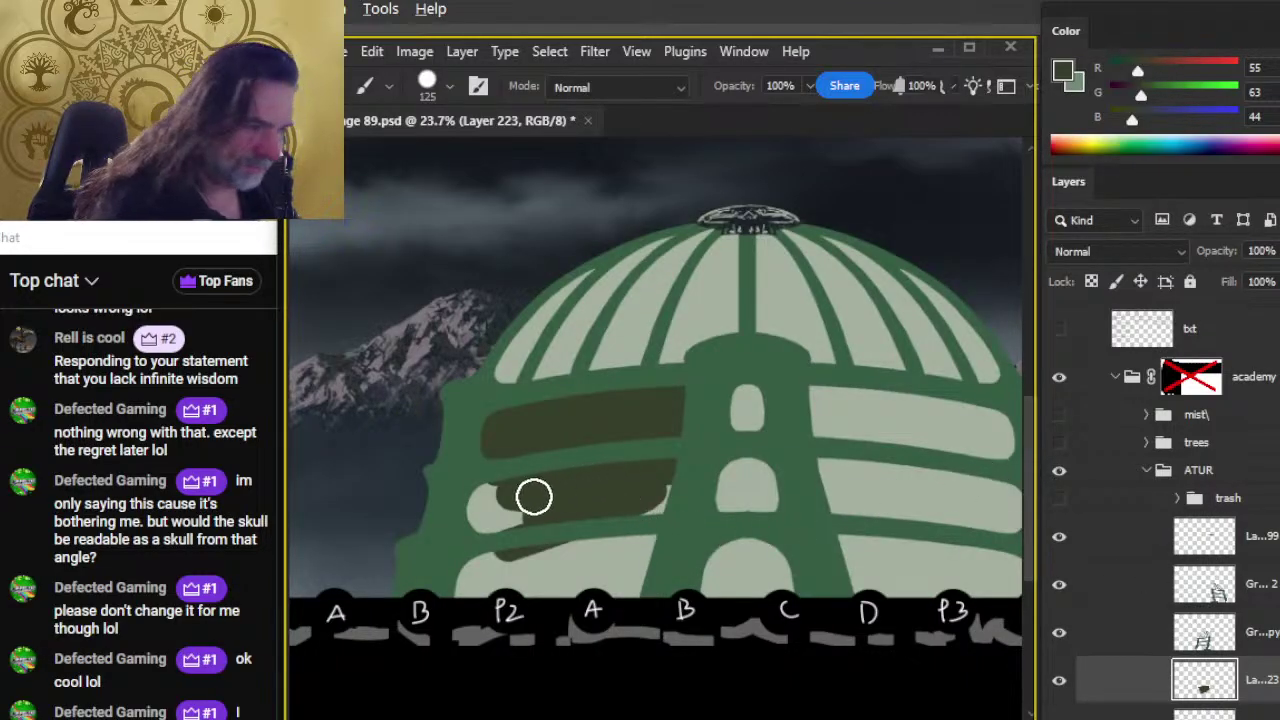
mouse_move(488, 495)
left_mouse_down()
mouse_move(461, 586)
mouse_move(545, 451)
mouse_move(517, 605)
mouse_move(565, 513)
mouse_move(623, 456)
mouse_move(613, 589)
mouse_move(674, 483)
left_mouse_up()
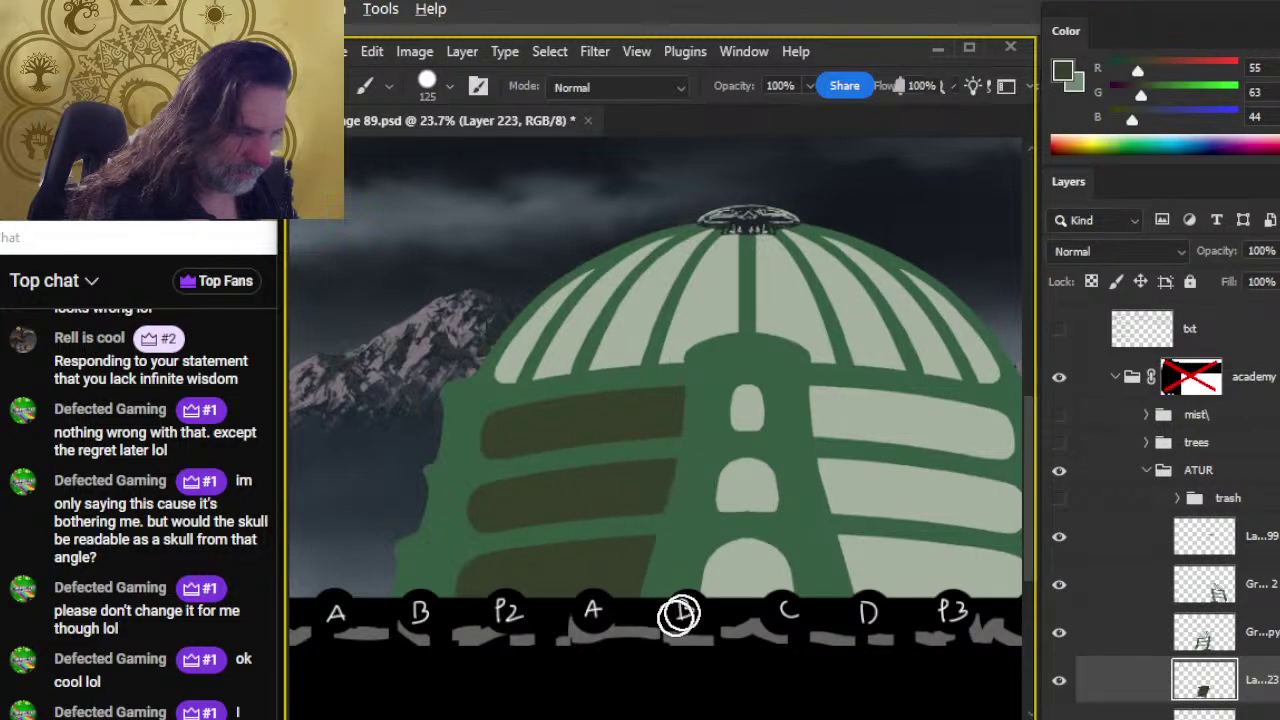
mouse_move(817, 539)
left_mouse_down()
mouse_move(737, 502)
mouse_move(654, 409)
left_mouse_up()
mouse_move(609, 294)
left_mouse_down()
mouse_move(644, 458)
mouse_move(635, 322)
mouse_move(681, 303)
mouse_move(824, 316)
mouse_move(641, 310)
mouse_move(630, 326)
mouse_move(748, 370)
mouse_move(771, 382)
mouse_move(749, 393)
mouse_move(814, 436)
mouse_move(819, 424)
mouse_move(680, 454)
mouse_move(643, 494)
mouse_move(766, 506)
left_mouse_up()
Step: Check the recoloured building against the whole illustration and save the document
key("z")
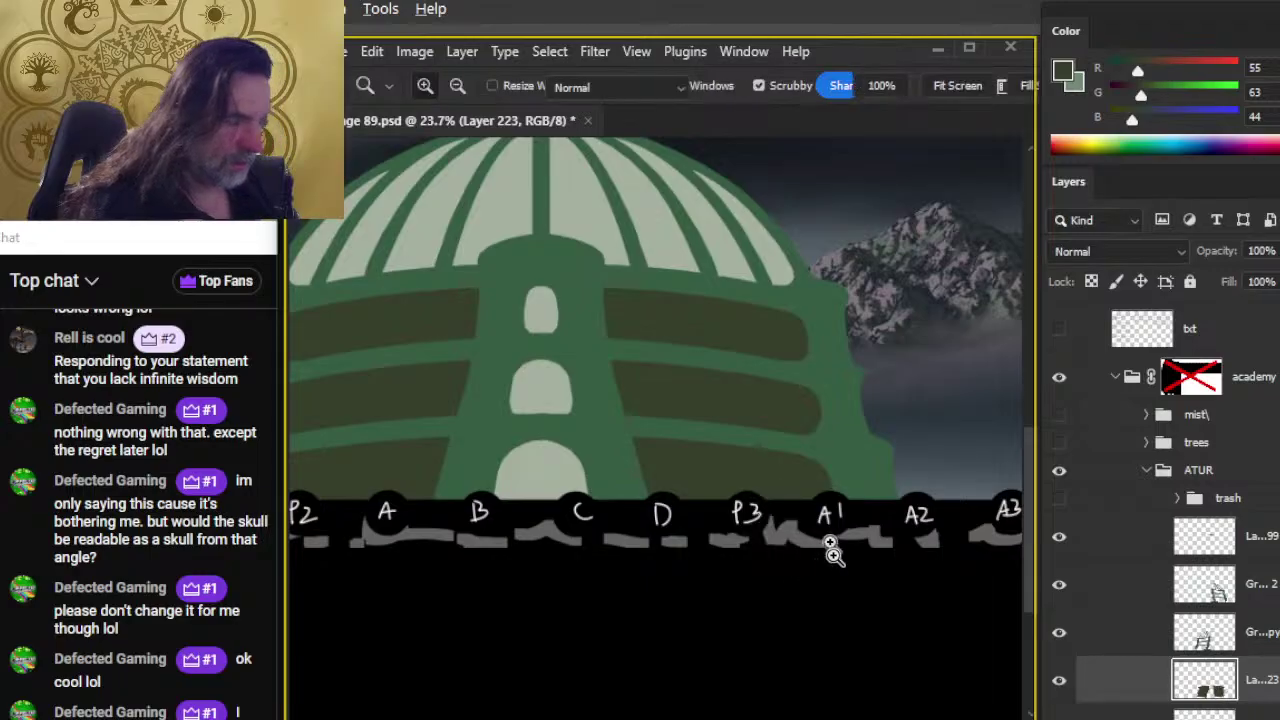
key("z")
left_click_drag(820, 569, 770, 600)
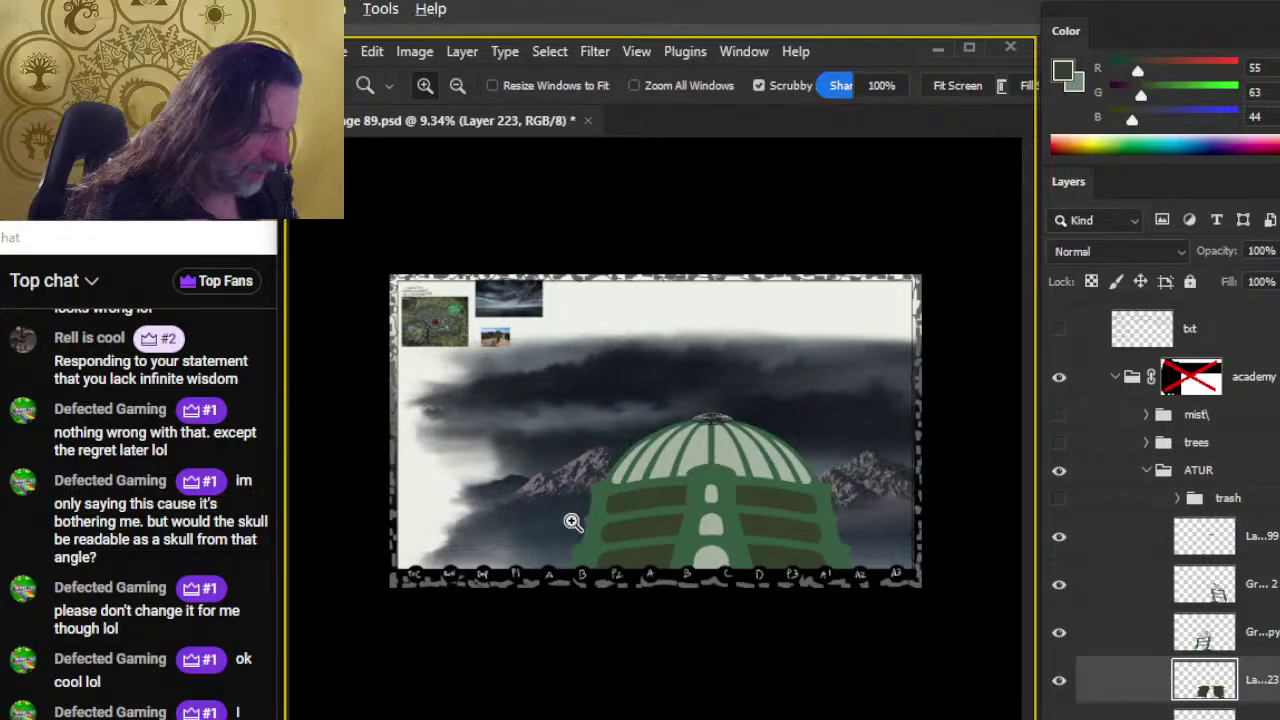
left_click(633, 527)
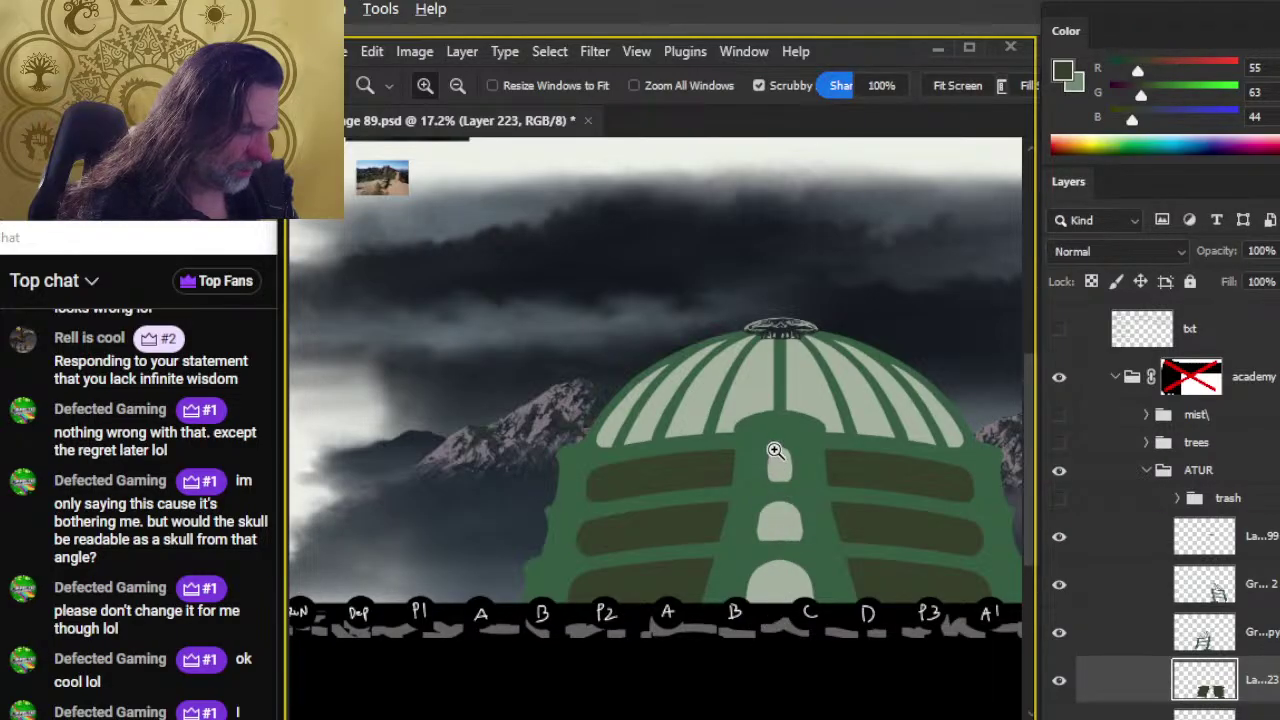
left_click_drag(795, 521, 754, 518)
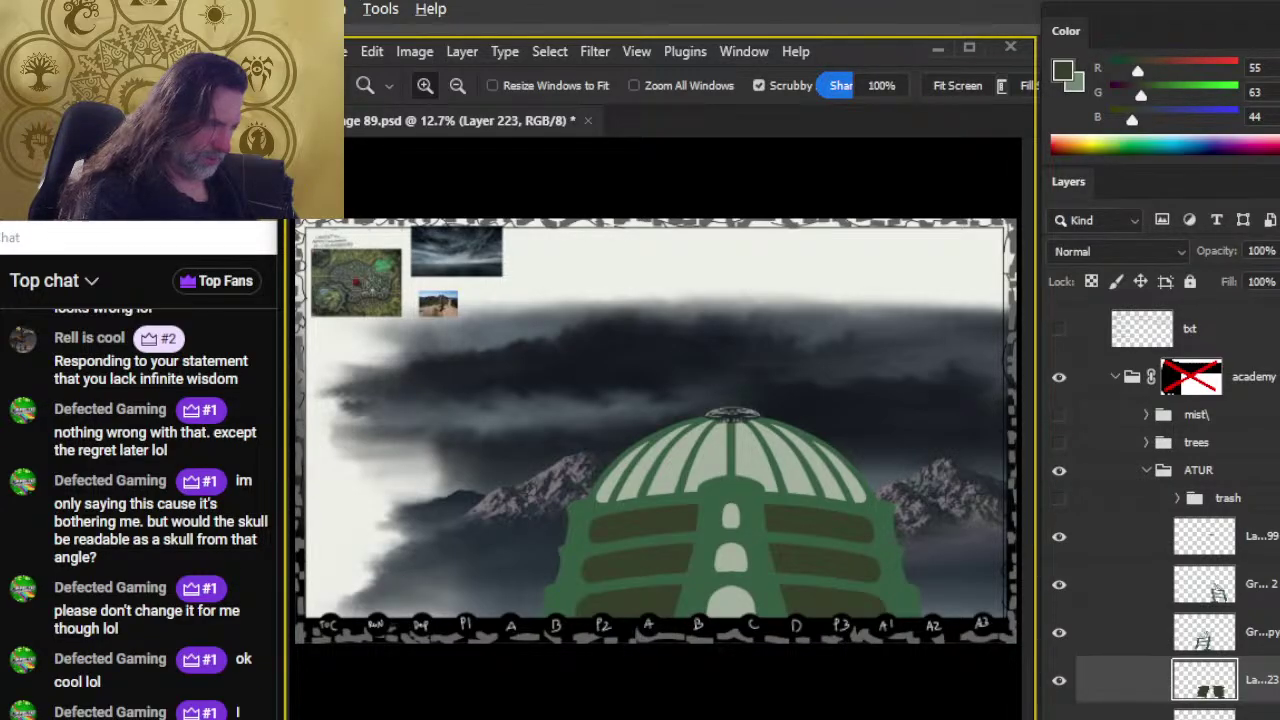
key("ctrl+s")
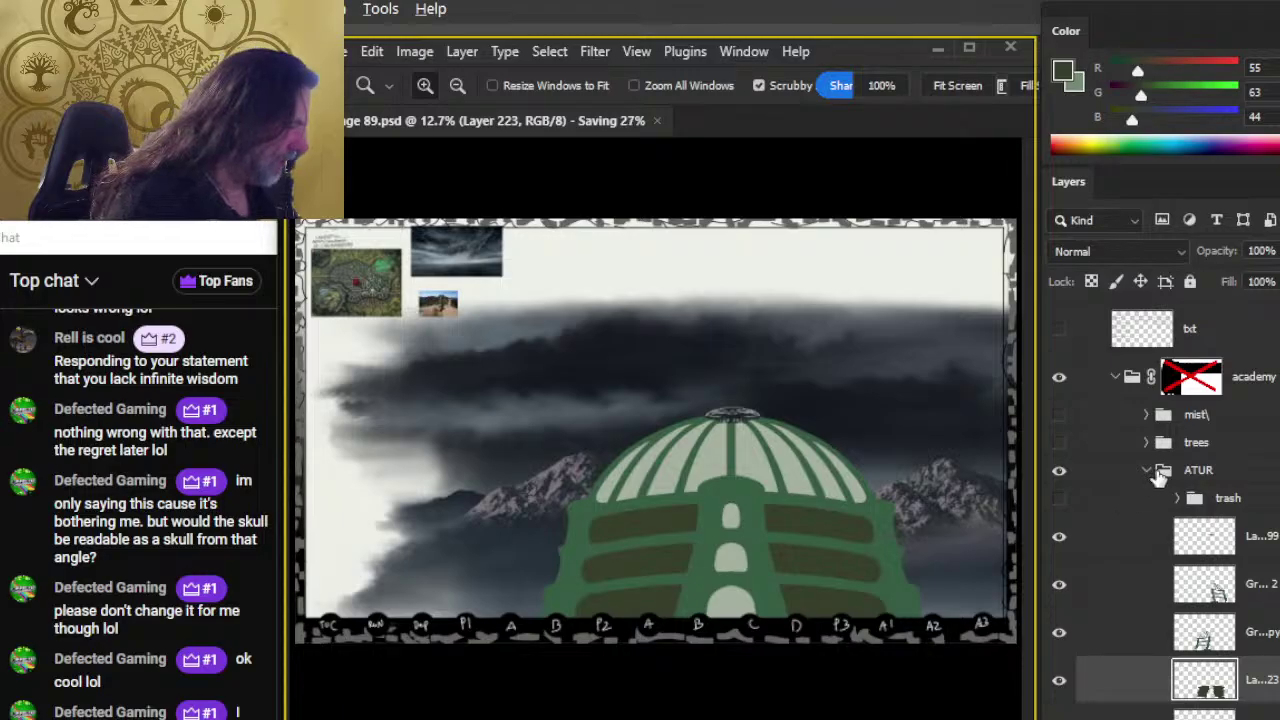
Step: Collapse the ATUR group and show the trees group in front of the building again
left_click(1146, 480)
left_click(1146, 478)
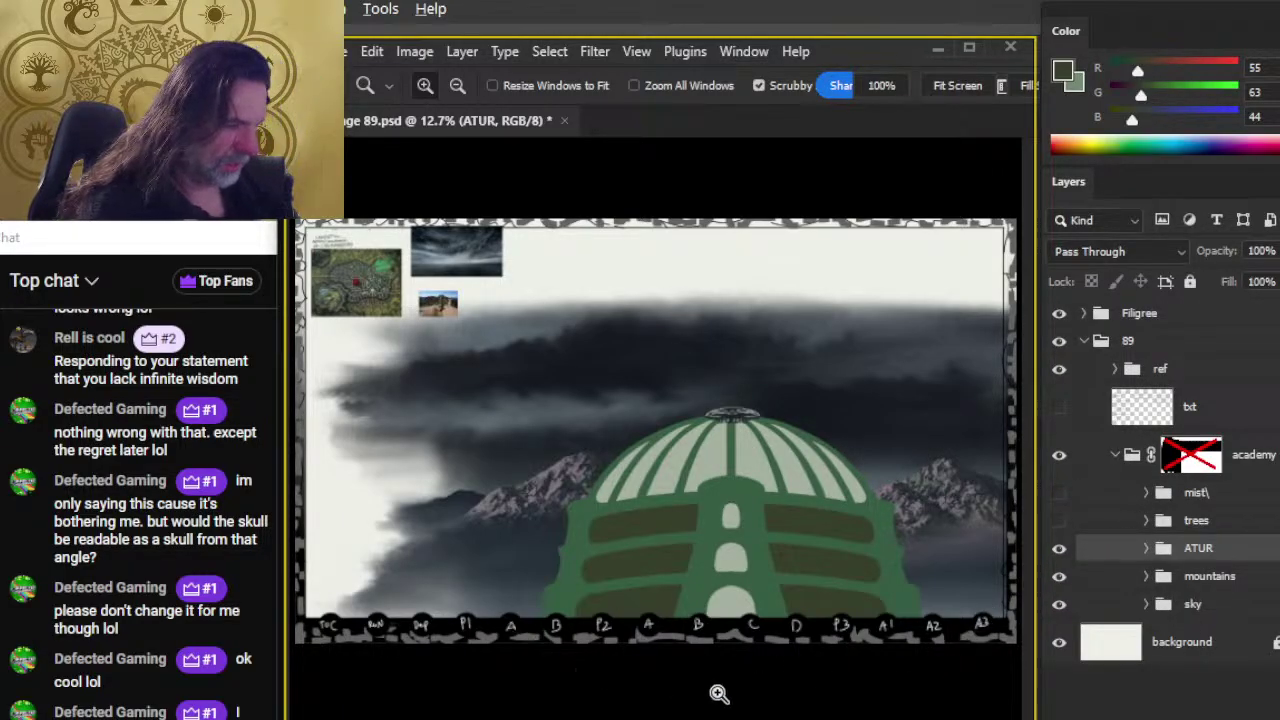
left_click(1059, 521)
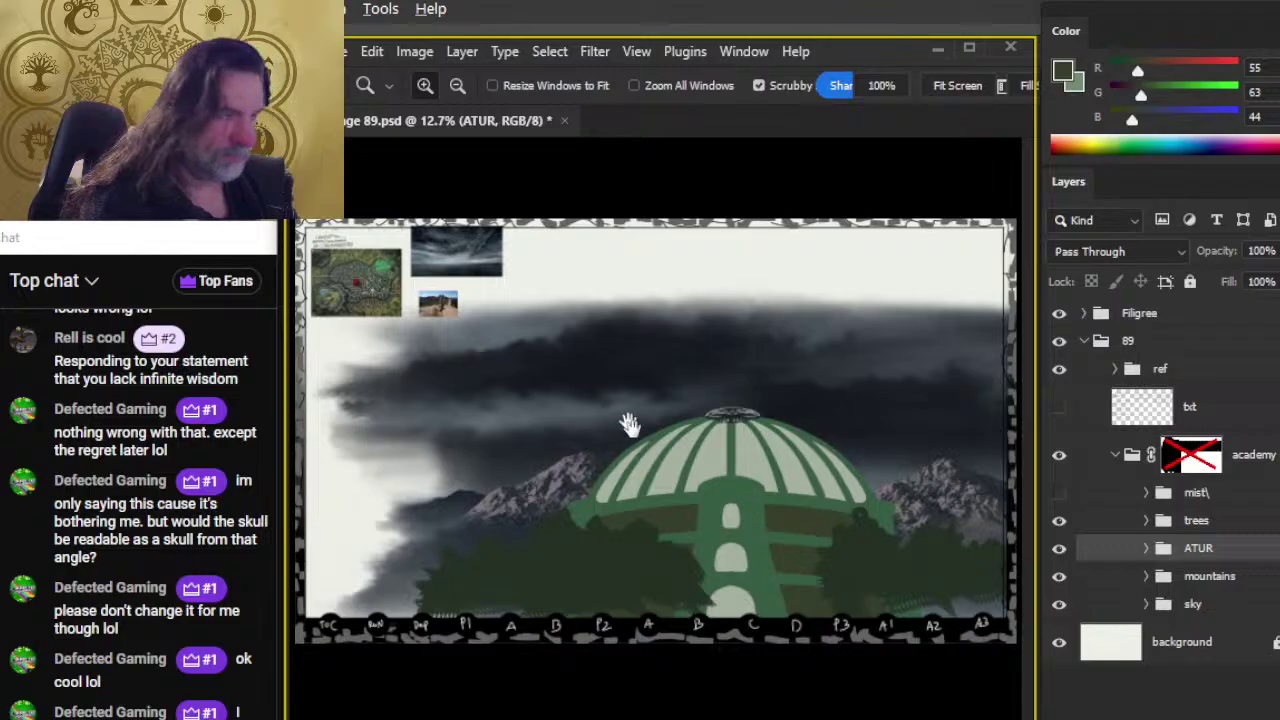
left_click(330, 305)
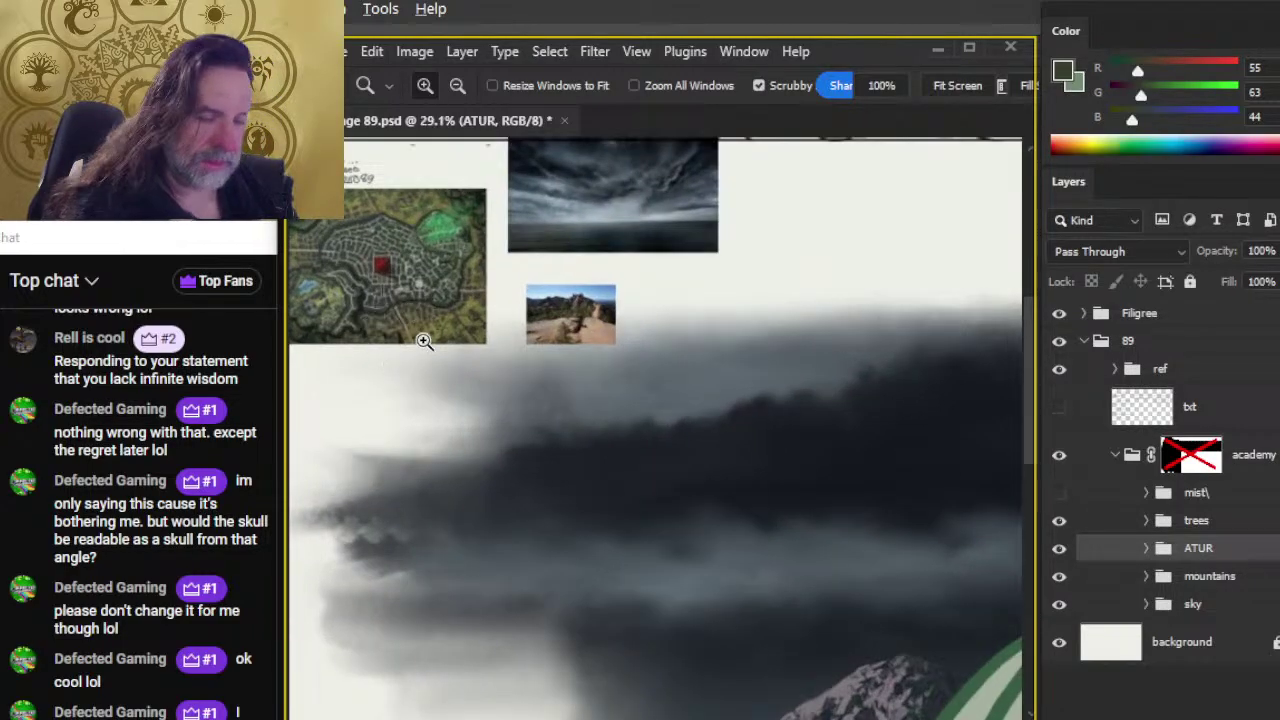
Step: Sample a muted grey-green from the green-misted walled district on the city map
left_click(426, 341)
left_click_drag(503, 378, 497, 391)
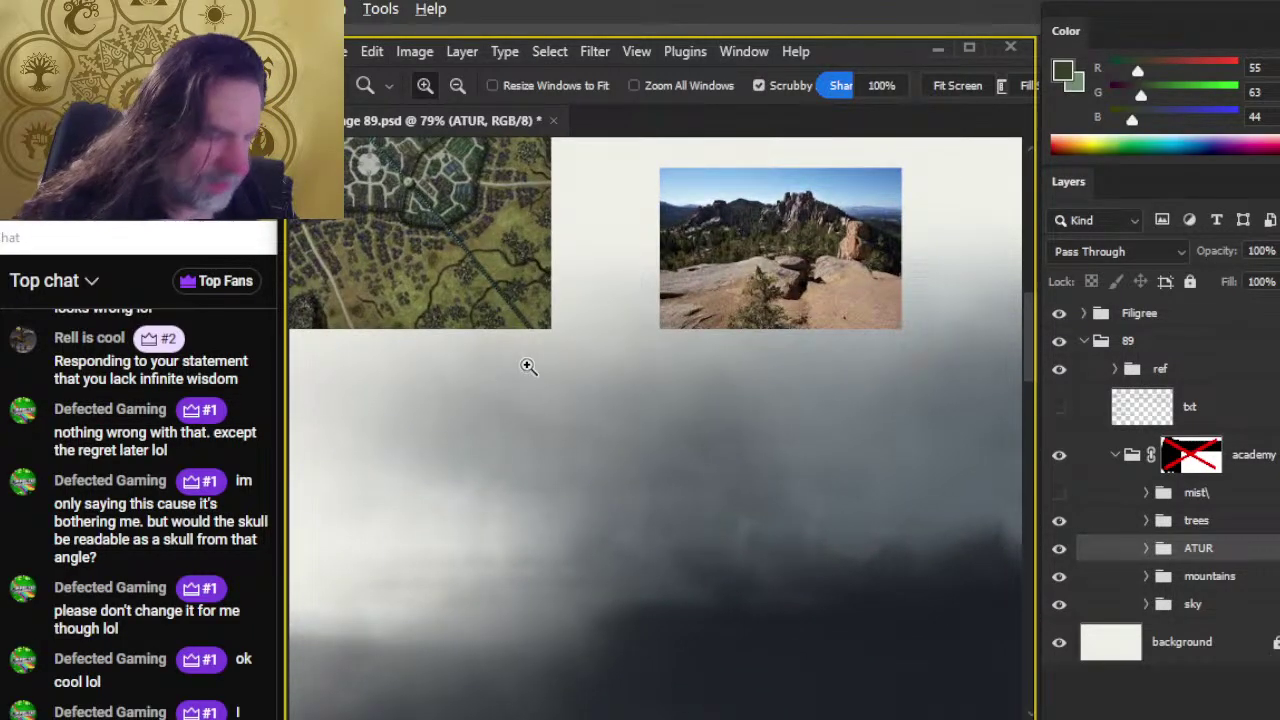
left_click_drag(490, 272, 712, 262)
left_click(531, 246)
left_click_drag(580, 324, 686, 468)
left_click_drag(686, 468, 622, 456)
left_click_drag(508, 466, 630, 492)
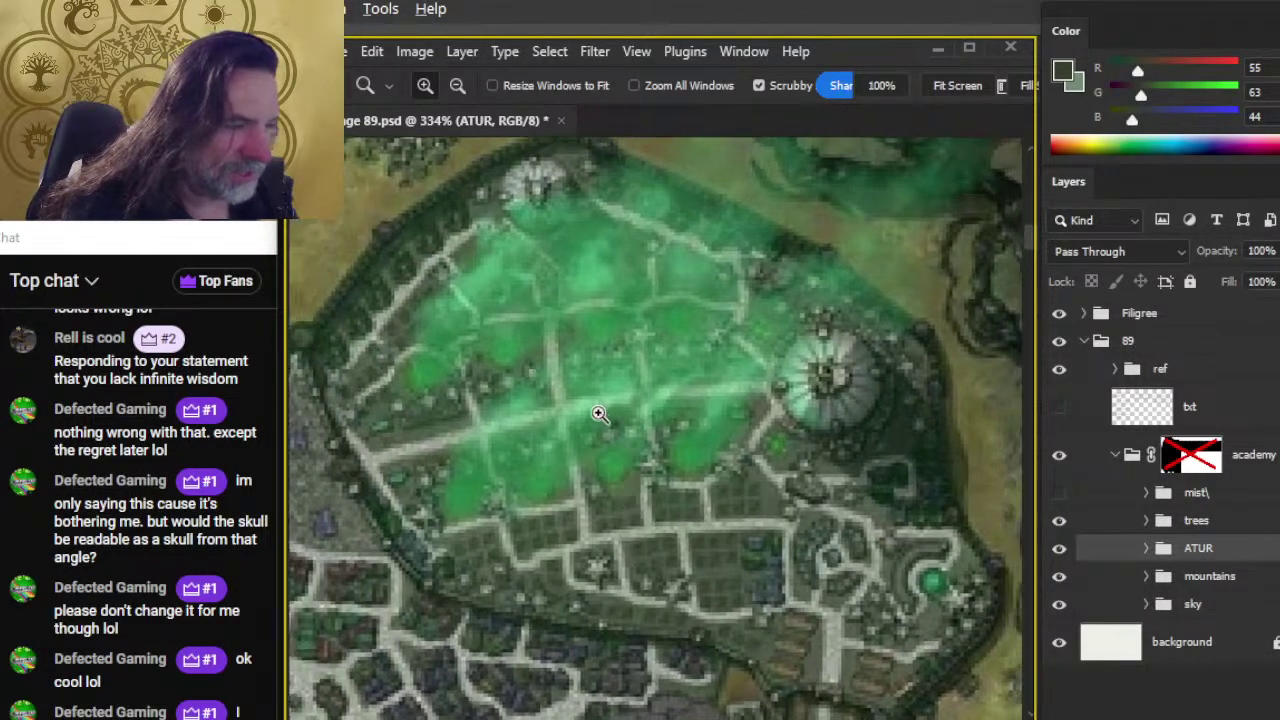
left_click_drag(567, 343, 606, 467)
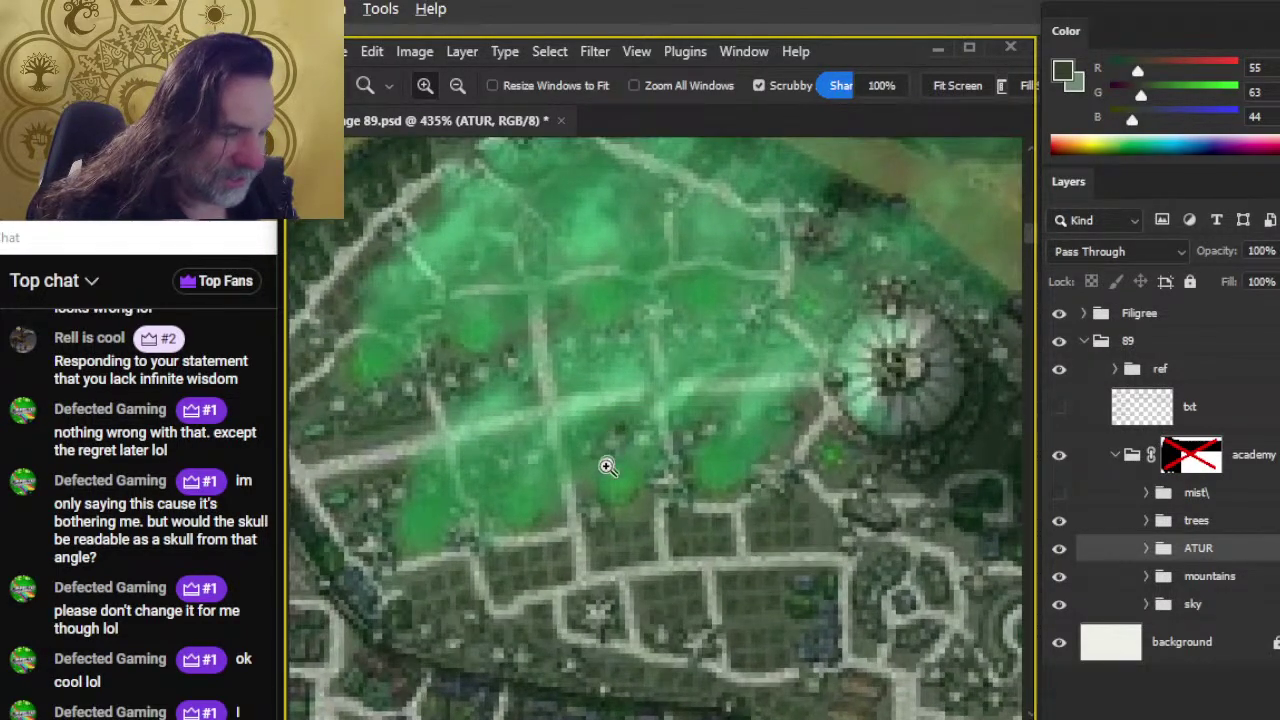
key("b")
left_click(683, 477, "alt")
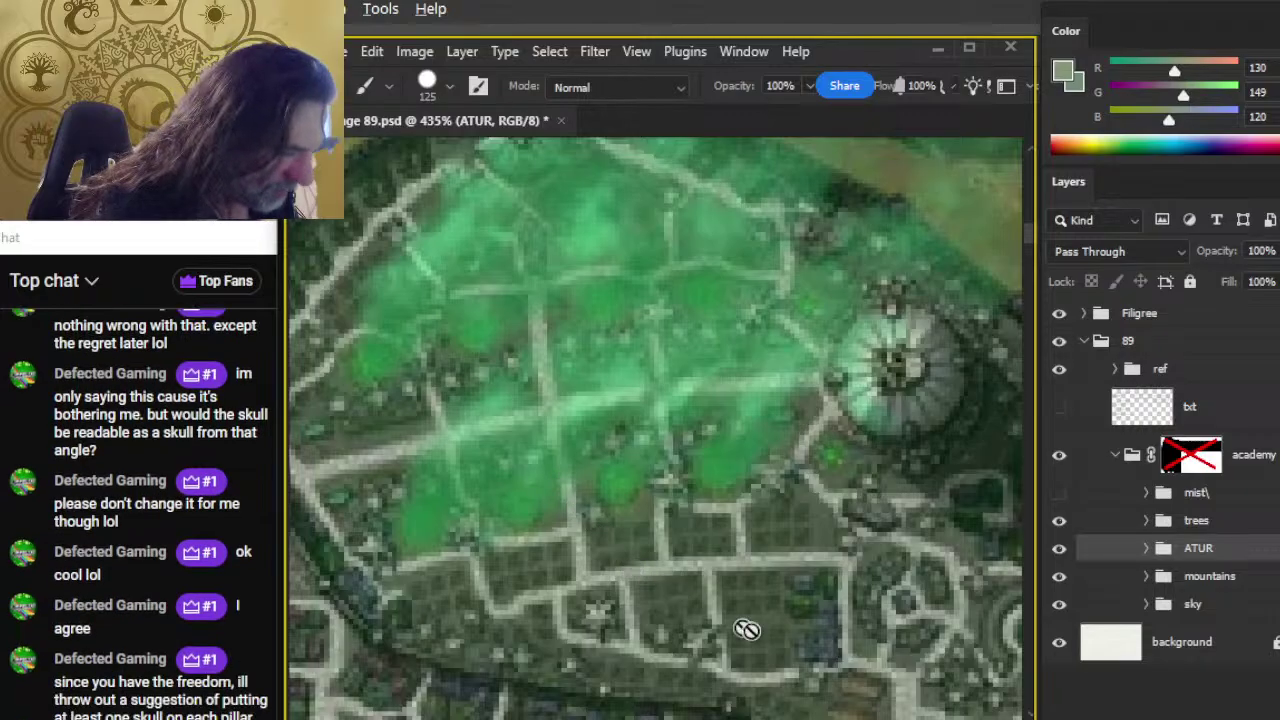
Step: Sample a dark olive from the tree clusters outside the eastern city wall on the map
scroll(746, 623, "down", 3)
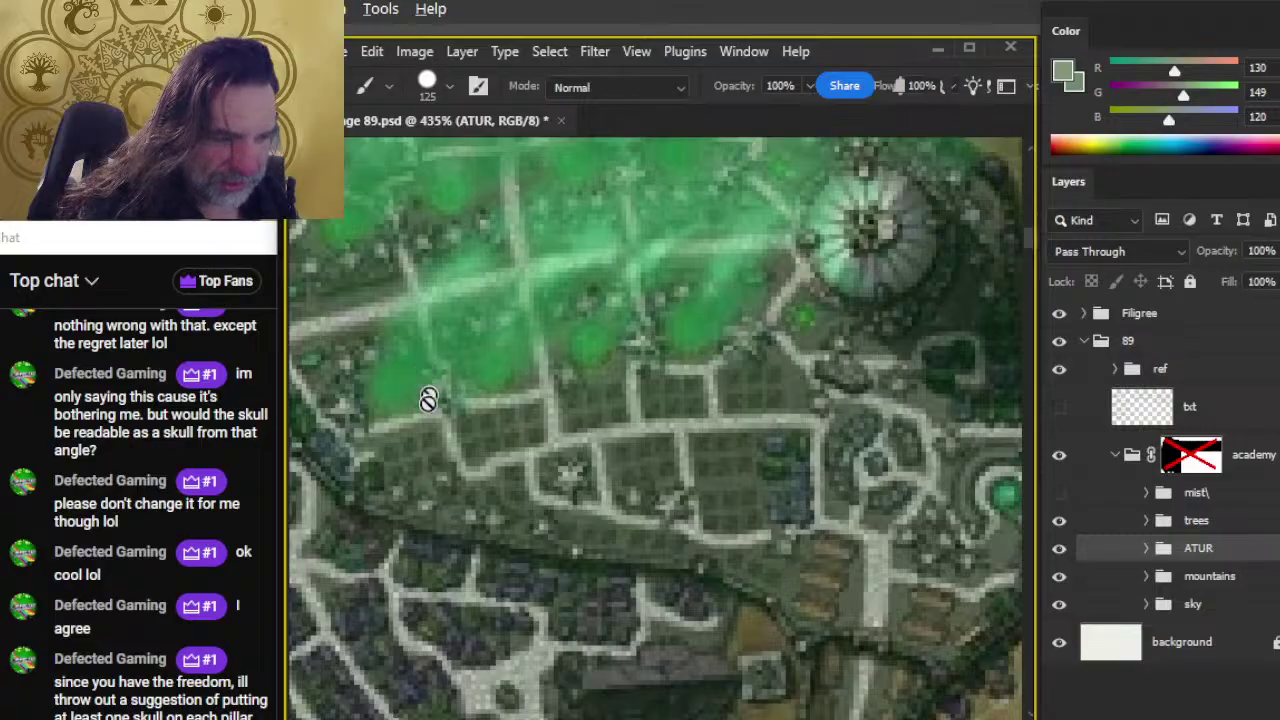
key("alt")
key("space")
left_click_drag(615, 560, 487, 311)
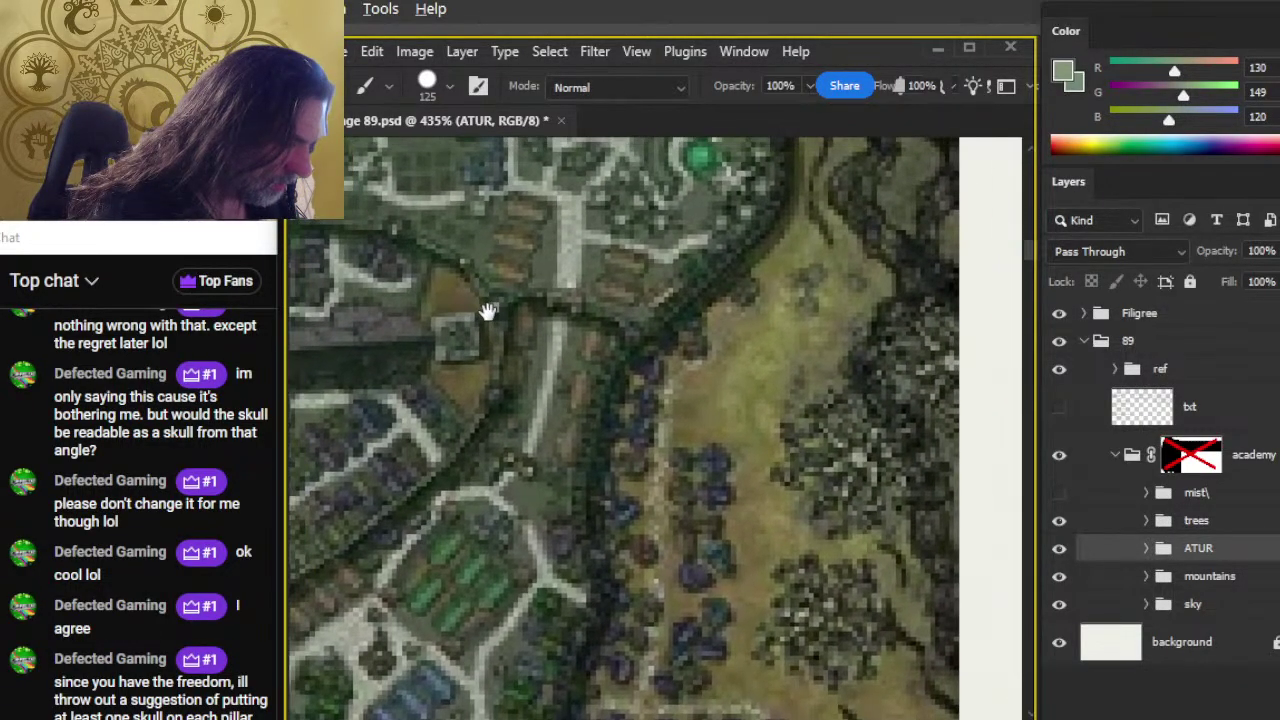
left_click_drag(778, 580, 663, 557)
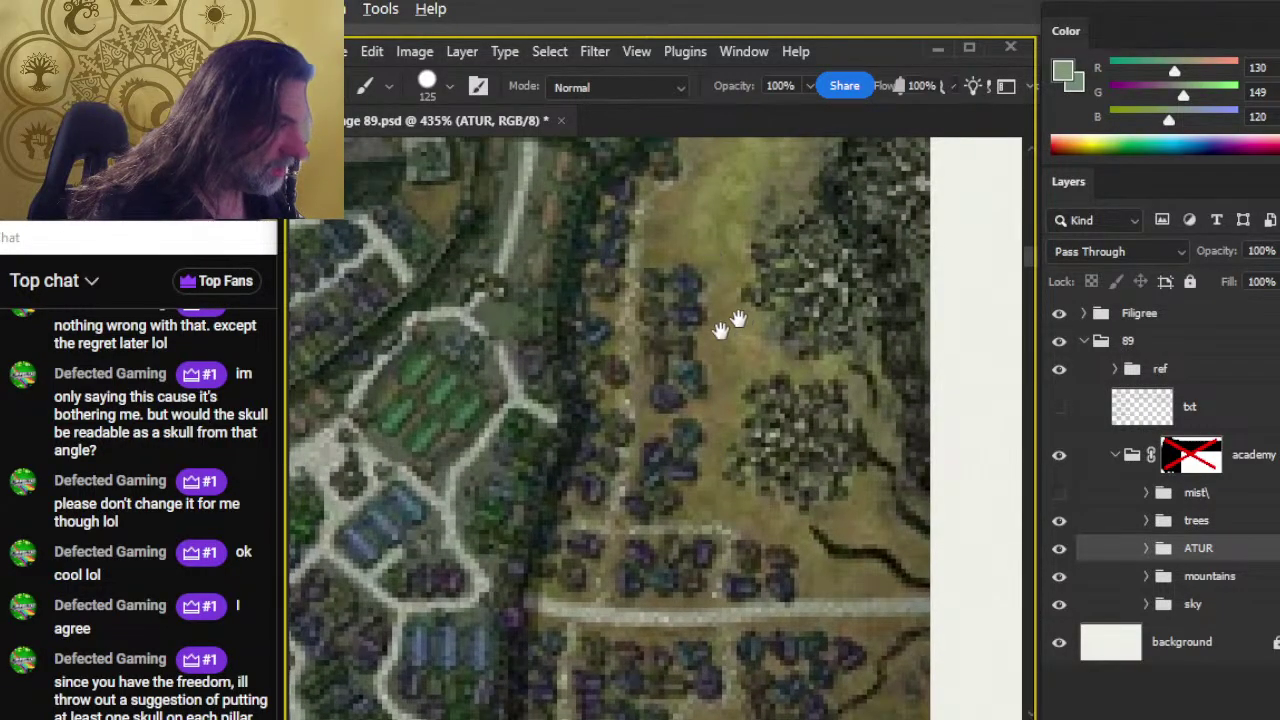
left_click_drag(729, 323, 659, 406)
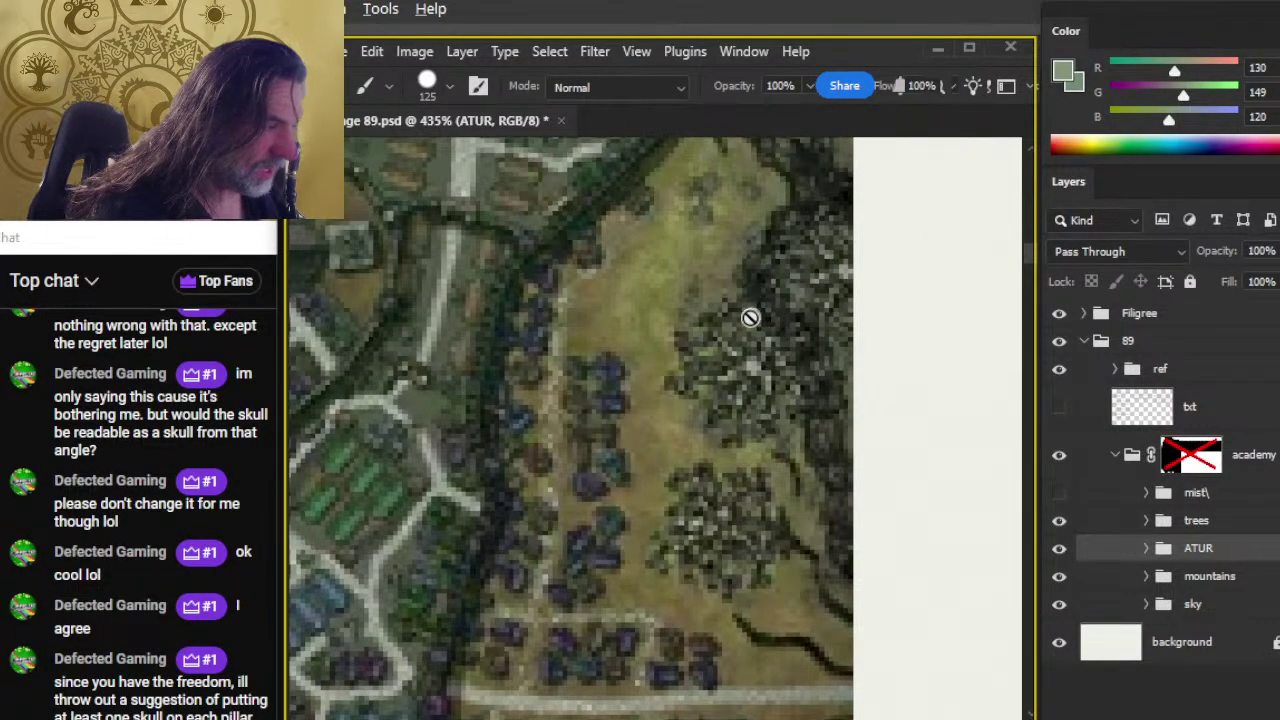
left_click(717, 563)
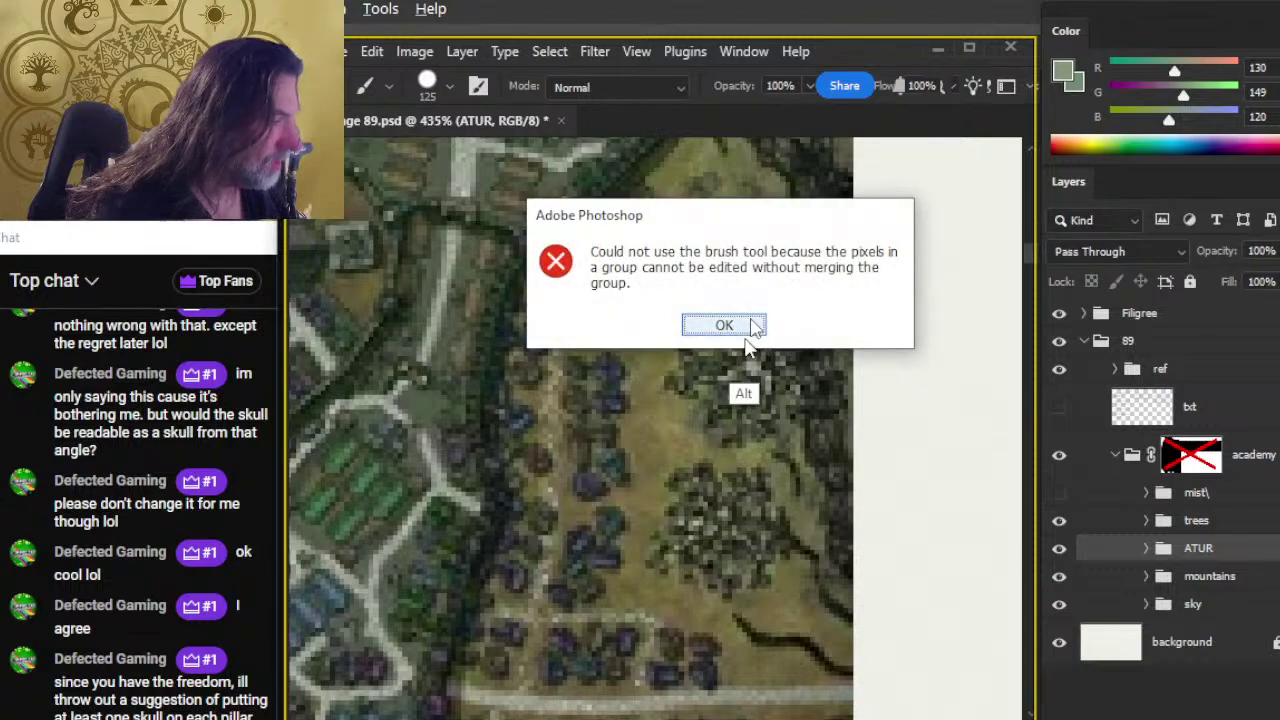
left_click(749, 326)
left_click_drag(754, 333, 725, 420)
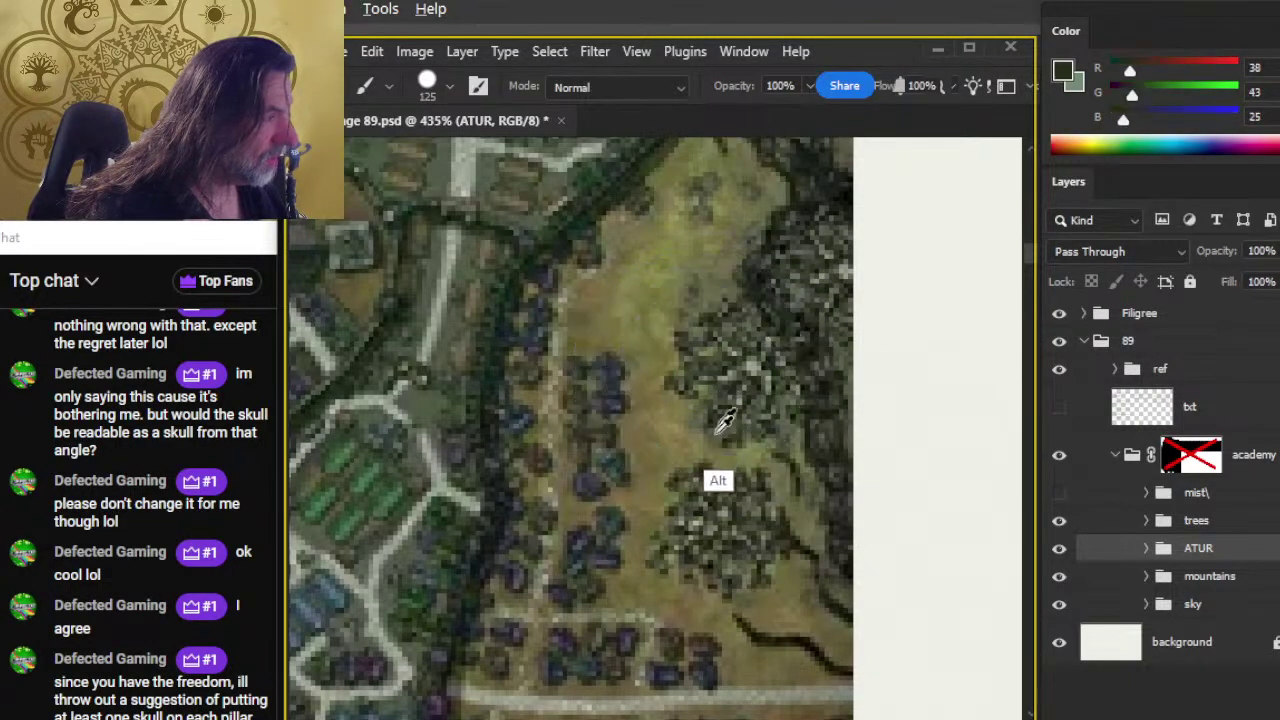
Step: Examine the green-misted district and its round domed building on the city map, and compare them with the illustration
left_click_drag(567, 357, 782, 455)
left_click_drag(813, 347, 808, 380)
left_click_drag(763, 451, 797, 528)
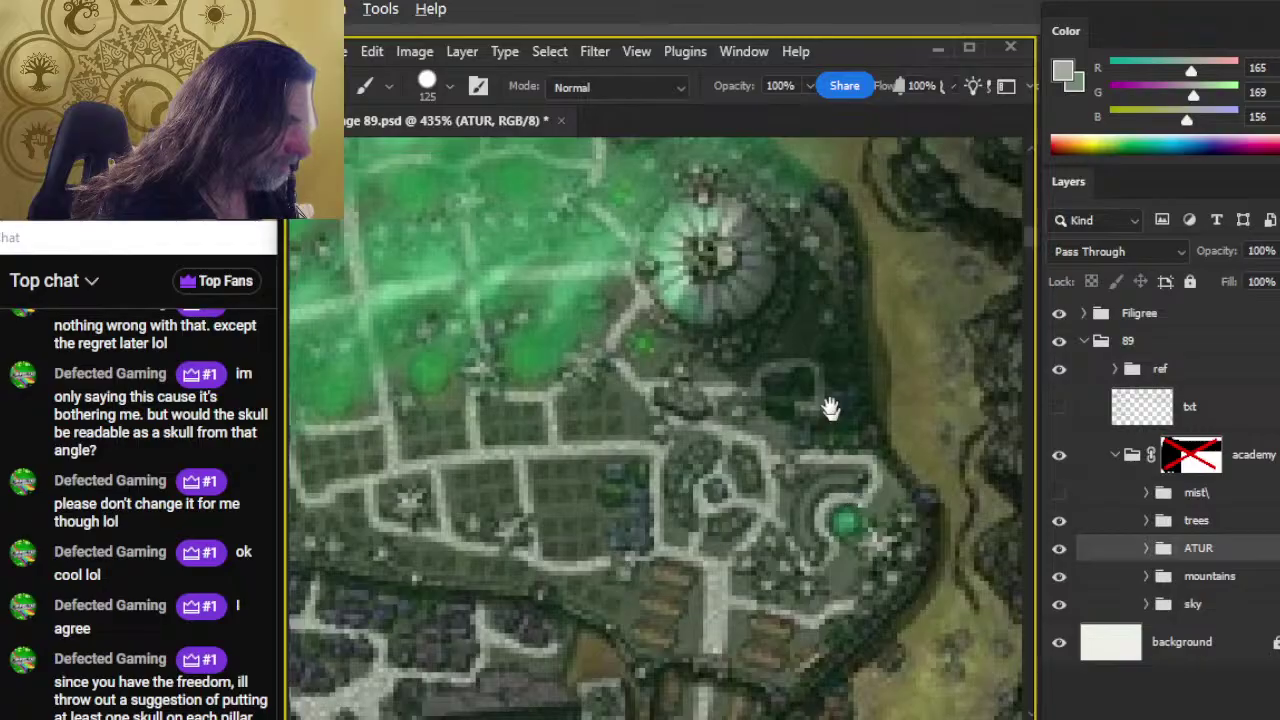
left_click_drag(848, 434, 957, 543)
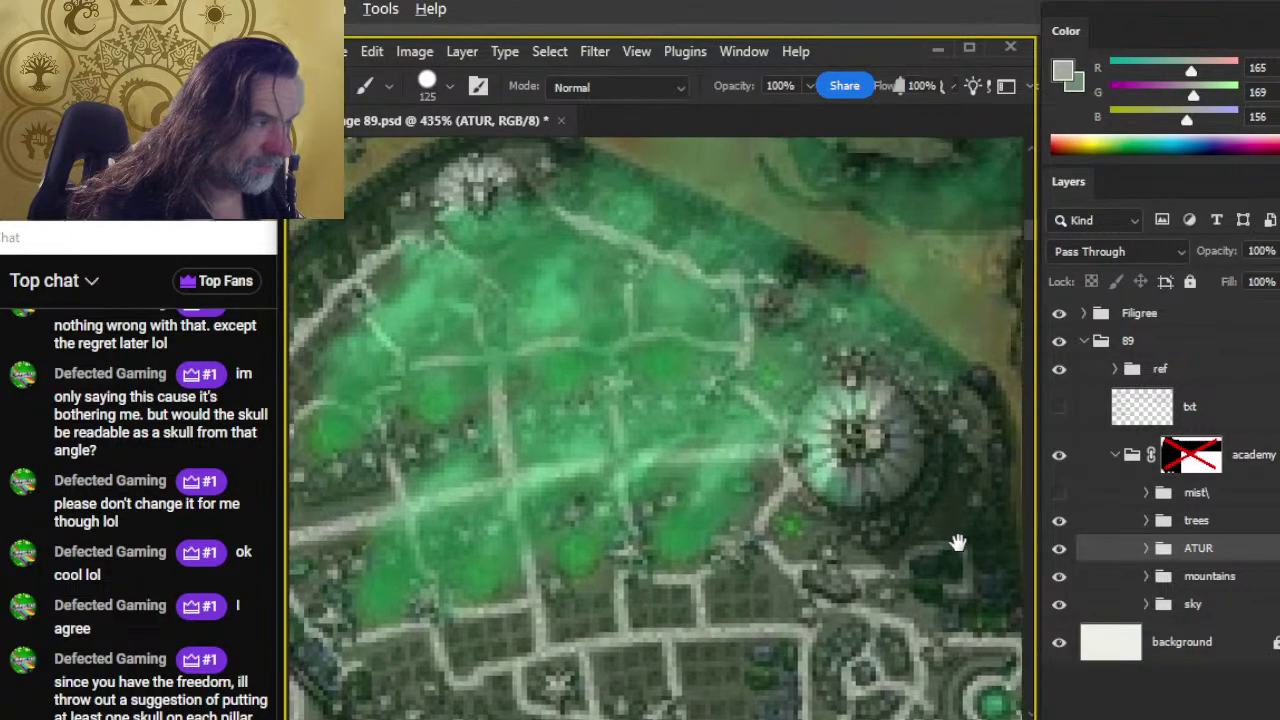
left_click_drag(680, 487, 854, 437)
left_click_drag(766, 571, 663, 409)
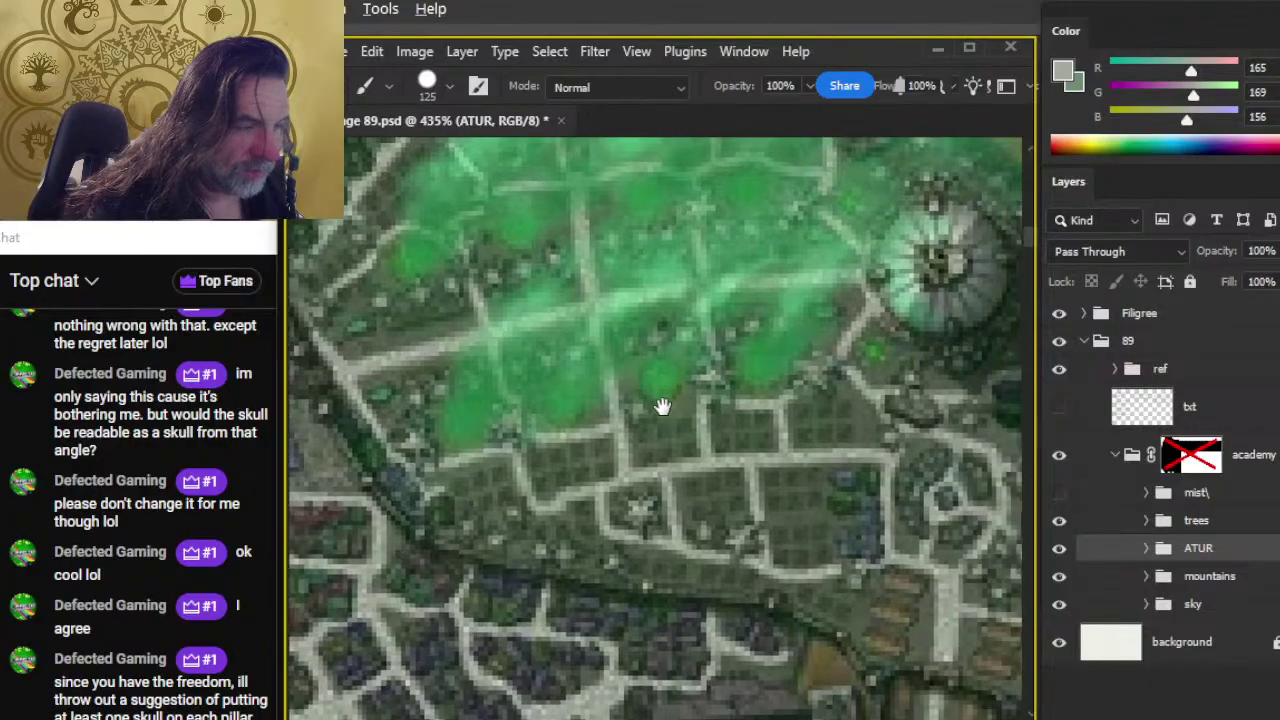
scroll(852, 485, "down", 5)
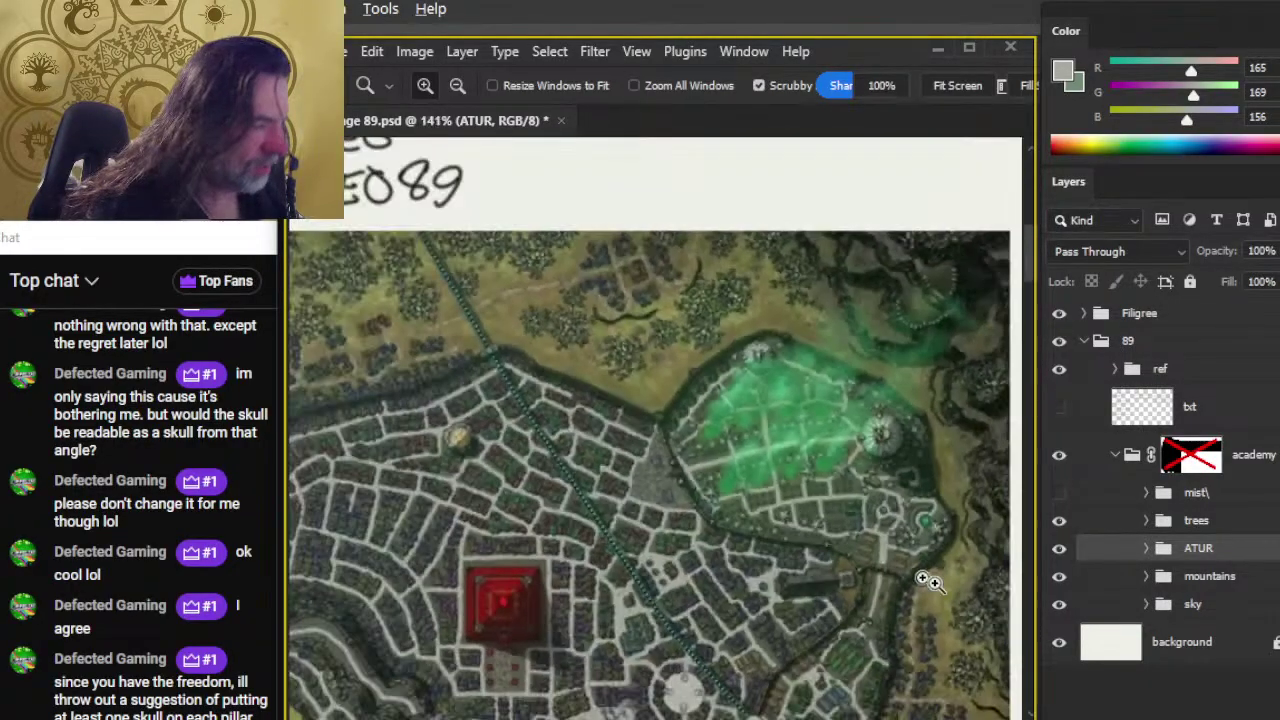
scroll(780, 391, "up", 6)
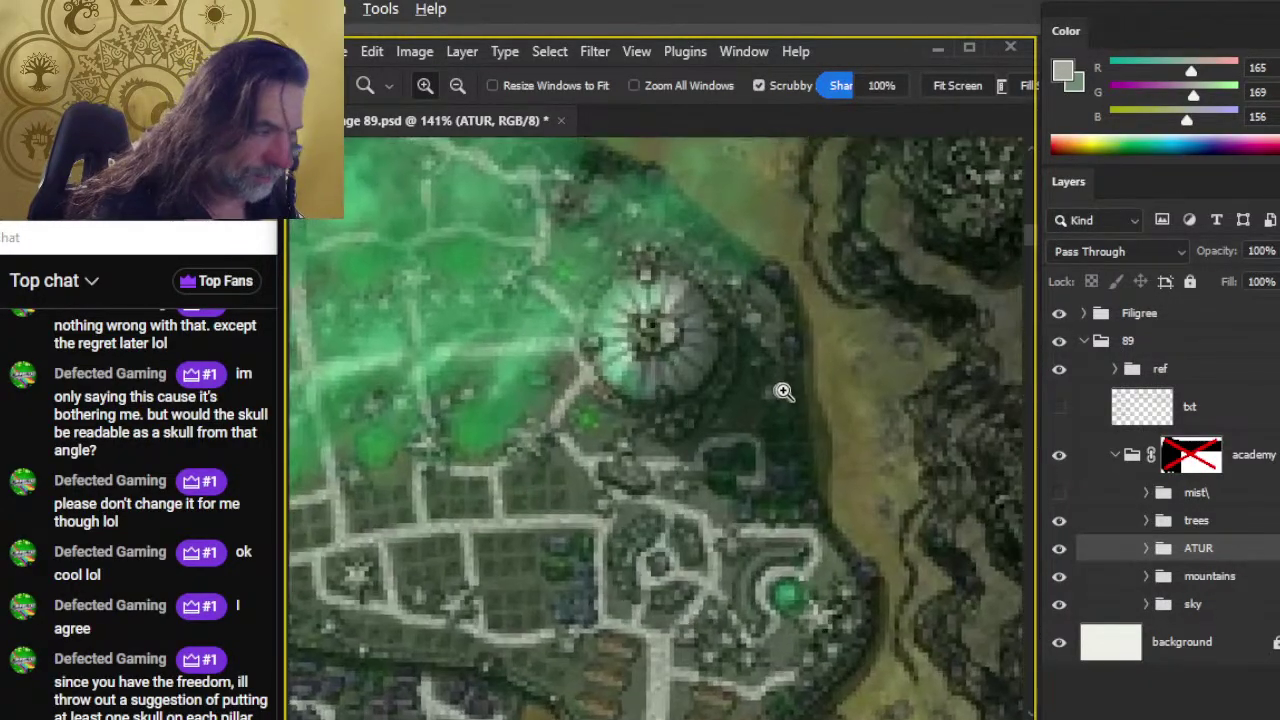
scroll(803, 389, "down", 2)
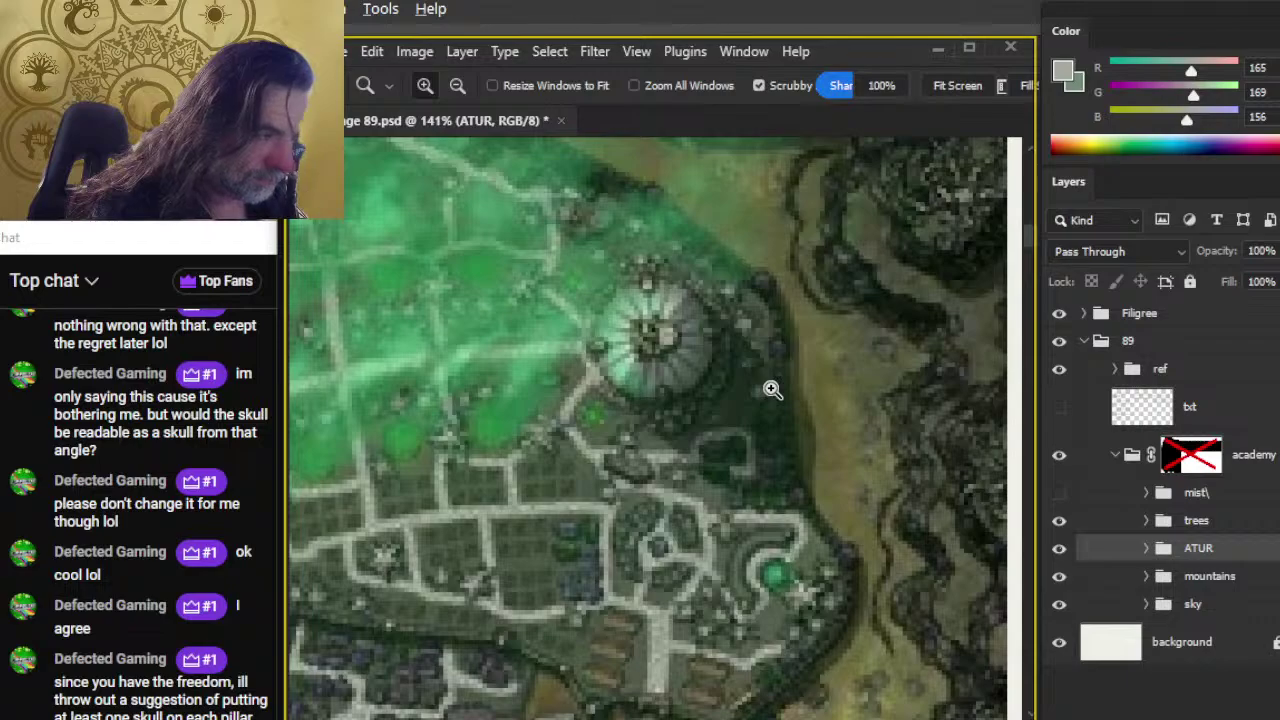
scroll(772, 389, "down", 4)
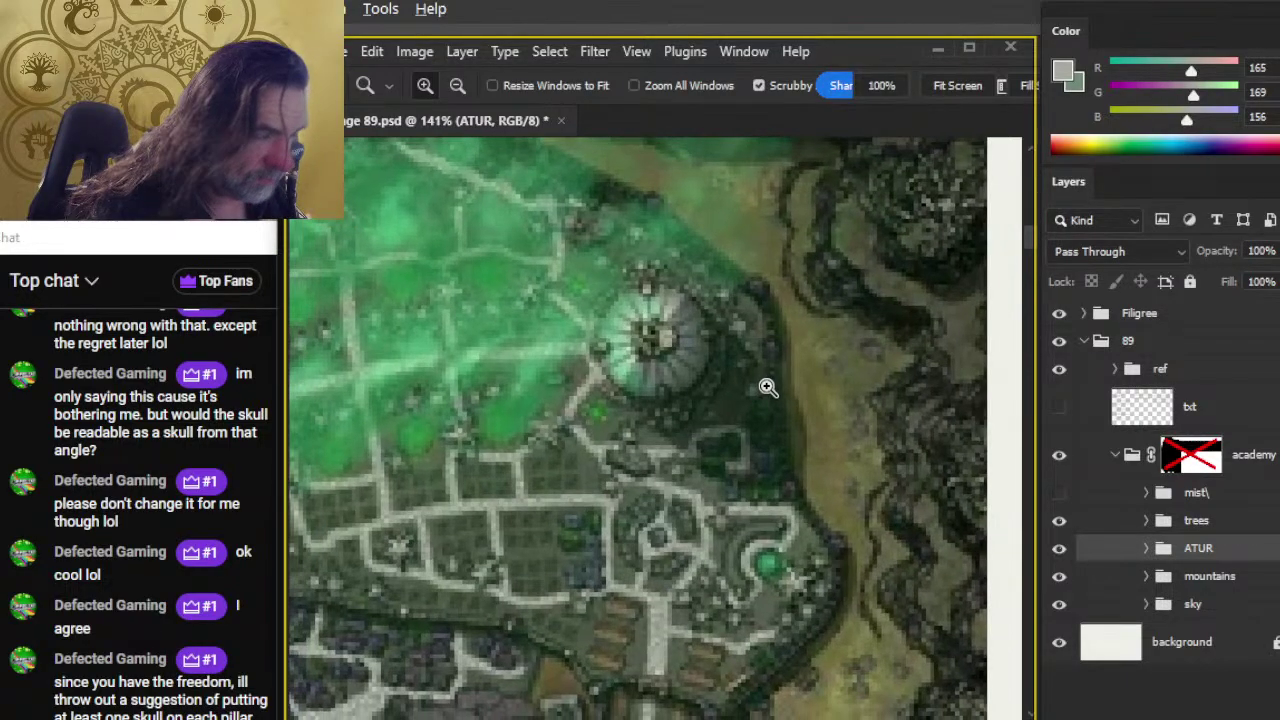
scroll(655, 363, "down", 4)
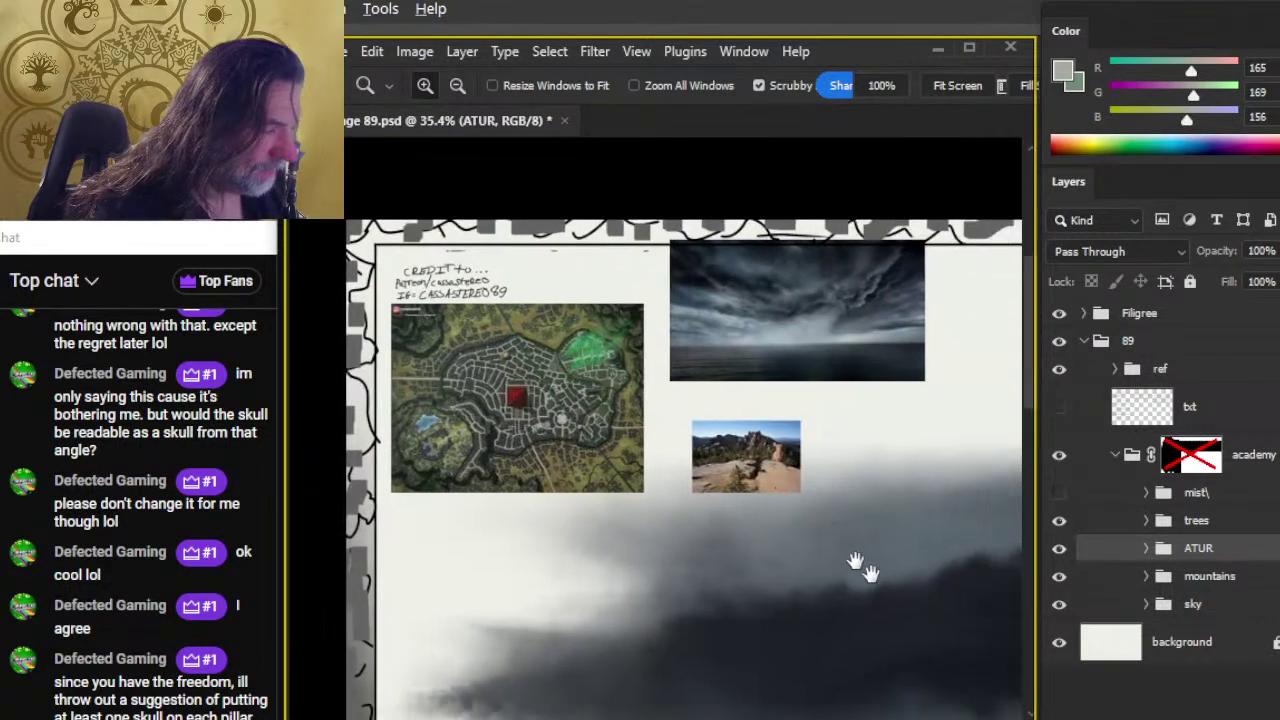
scroll(706, 555, "down", 1)
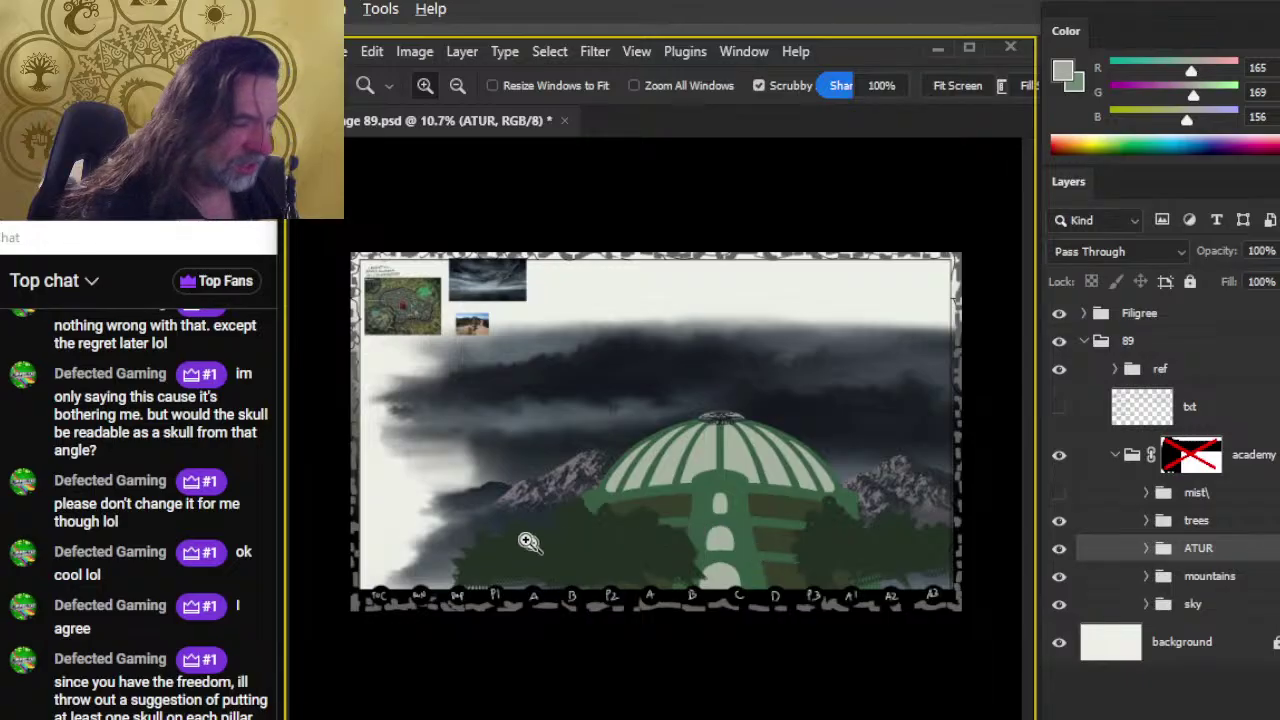
scroll(528, 528, "up", 3)
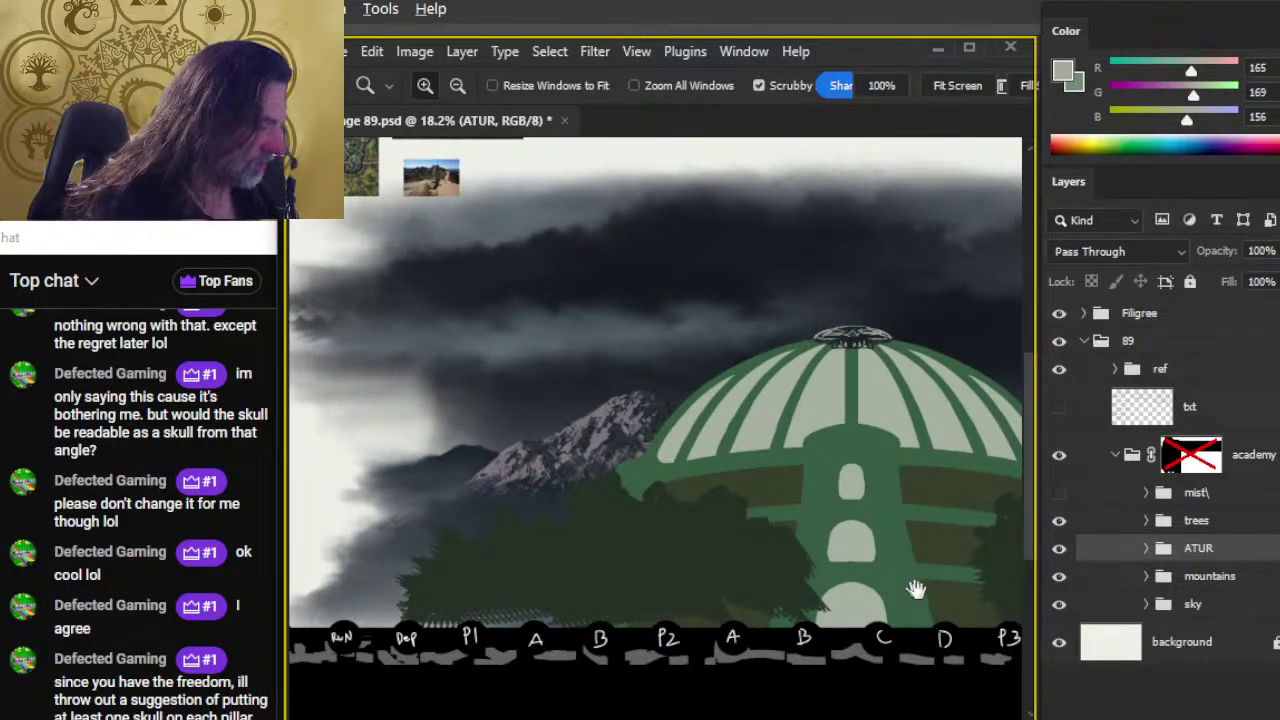
left_click_drag(916, 589, 563, 551)
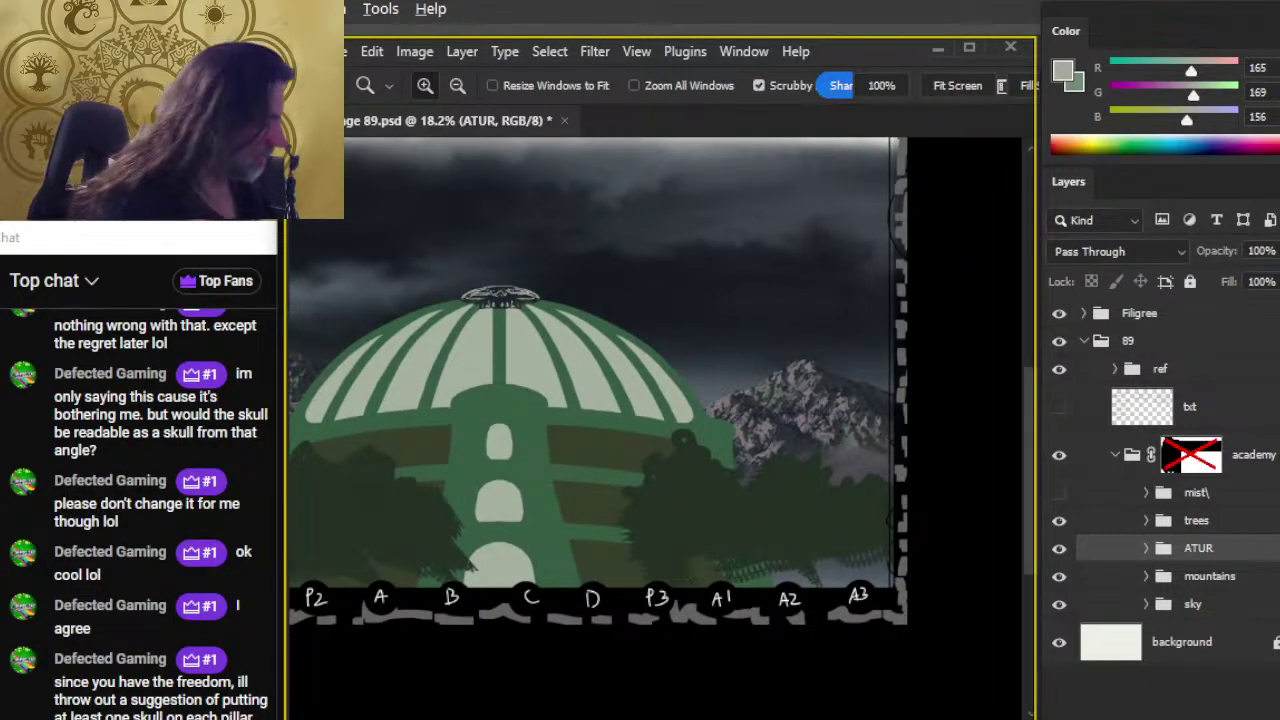
Step: Expand the trees group and sample the dark green of the existing foliage as the painting colour
left_click(1145, 521)
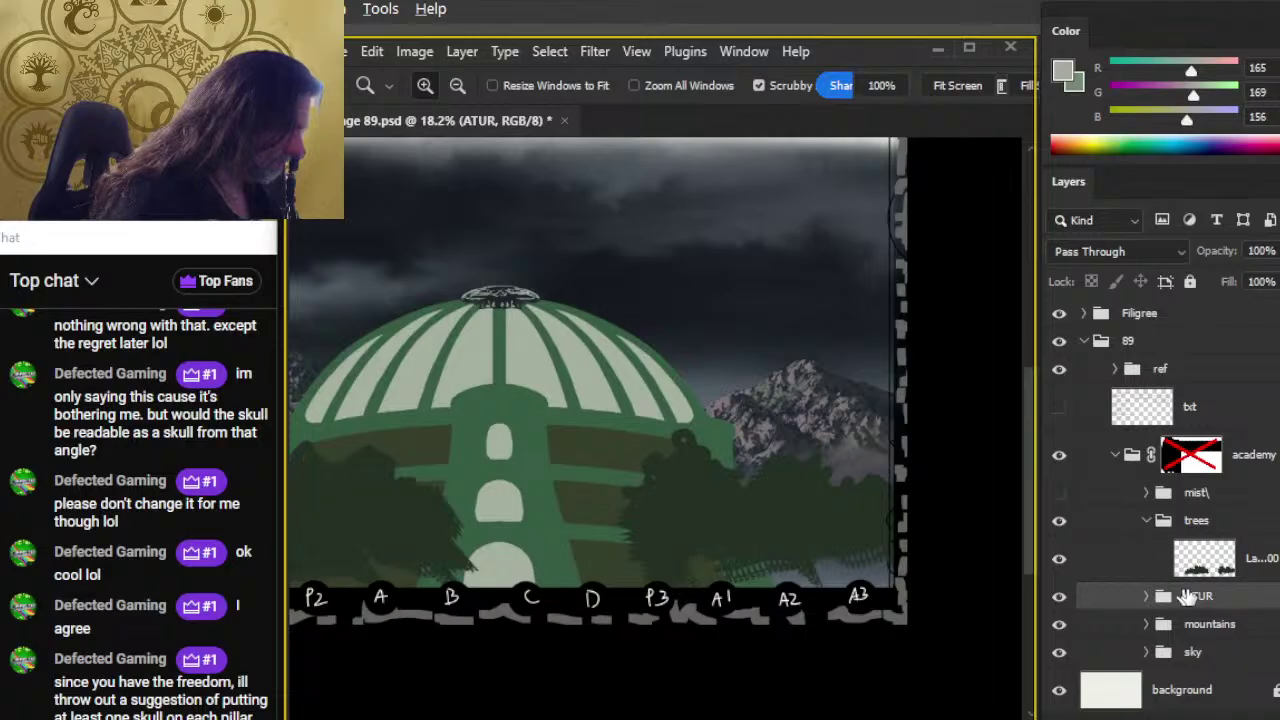
key("b")
left_click(775, 505, "alt")
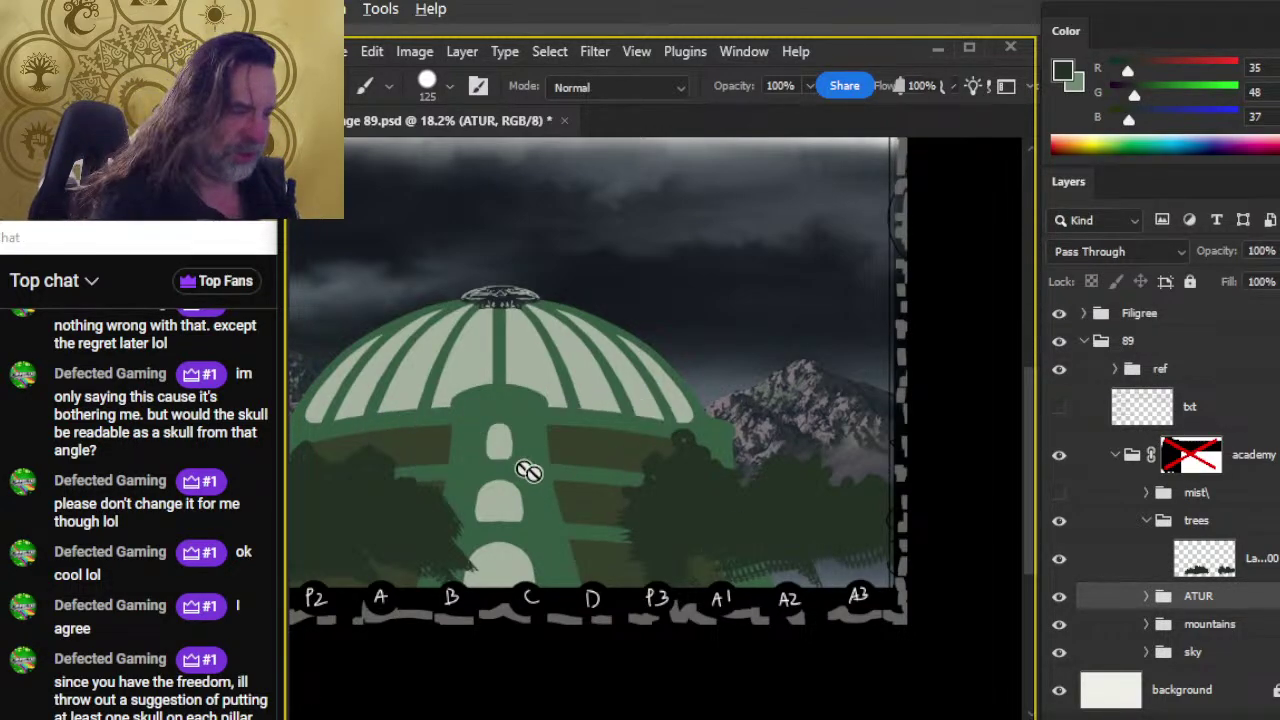
Step: Add a new empty layer above the existing tree layer in the trees group and hide the old tree layer
key("v")
left_click_drag(526, 466, 694, 449)
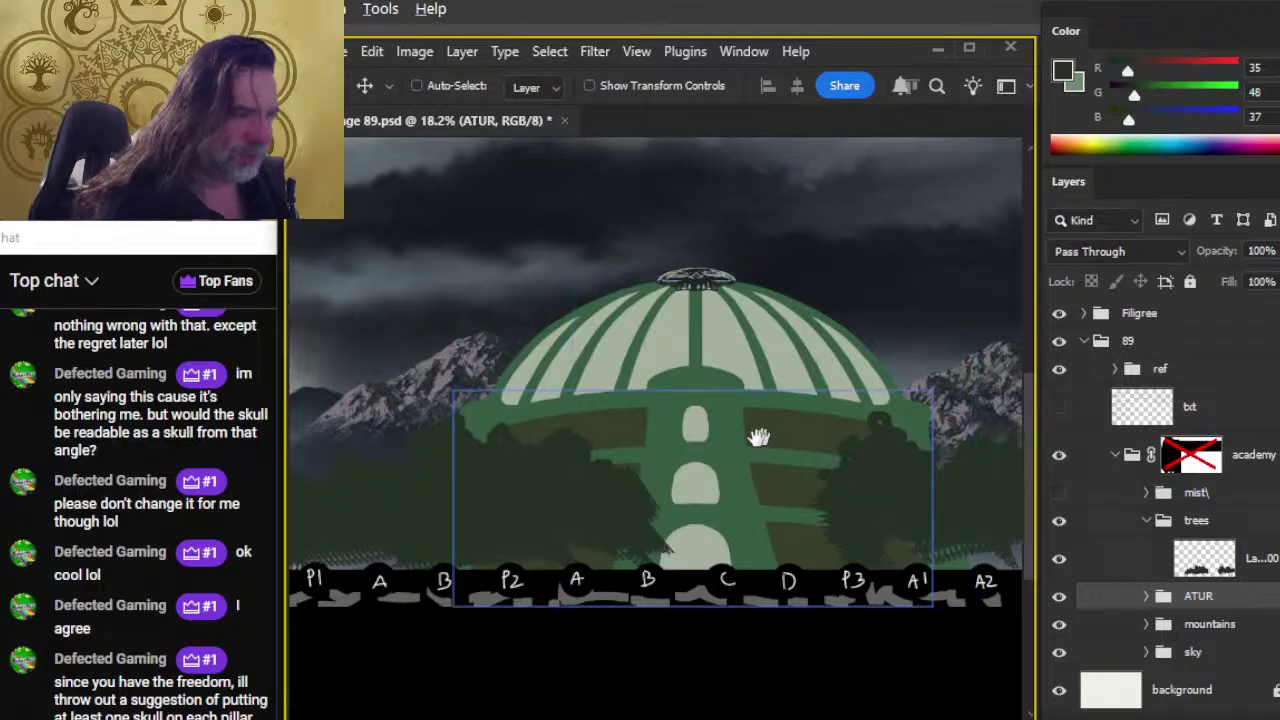
left_click_drag(900, 563, 858, 480)
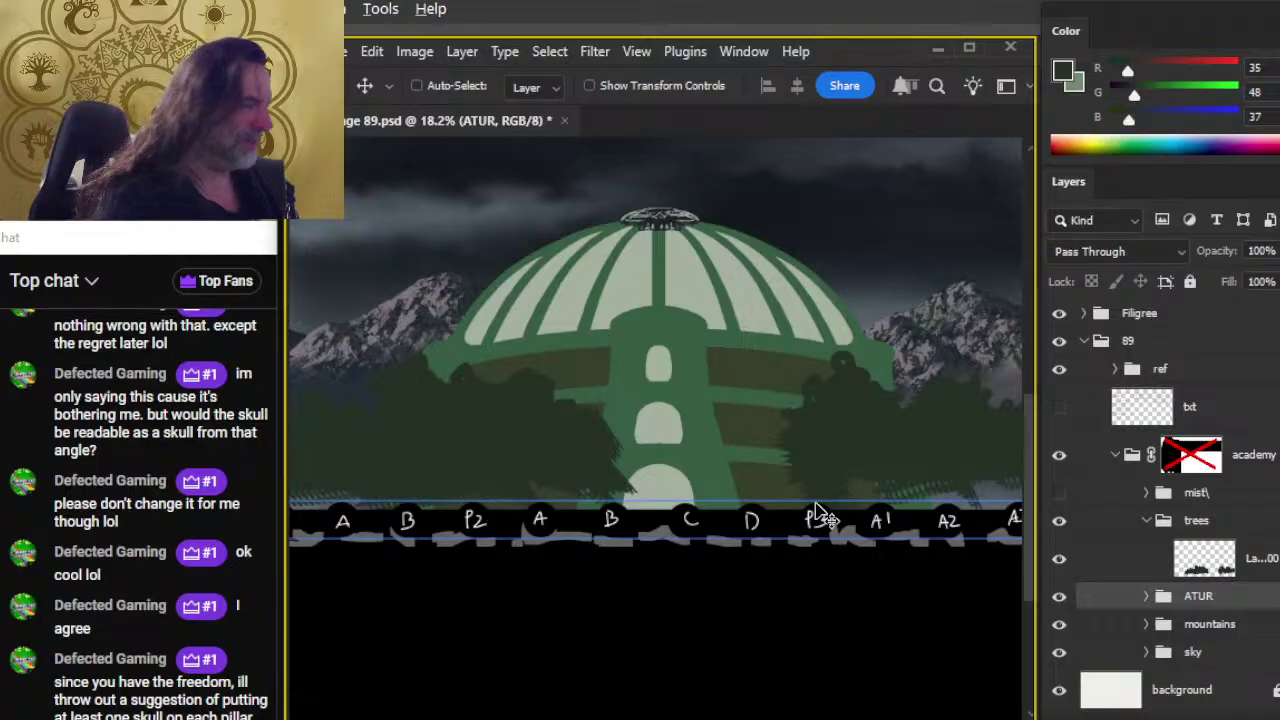
left_click(1129, 567)
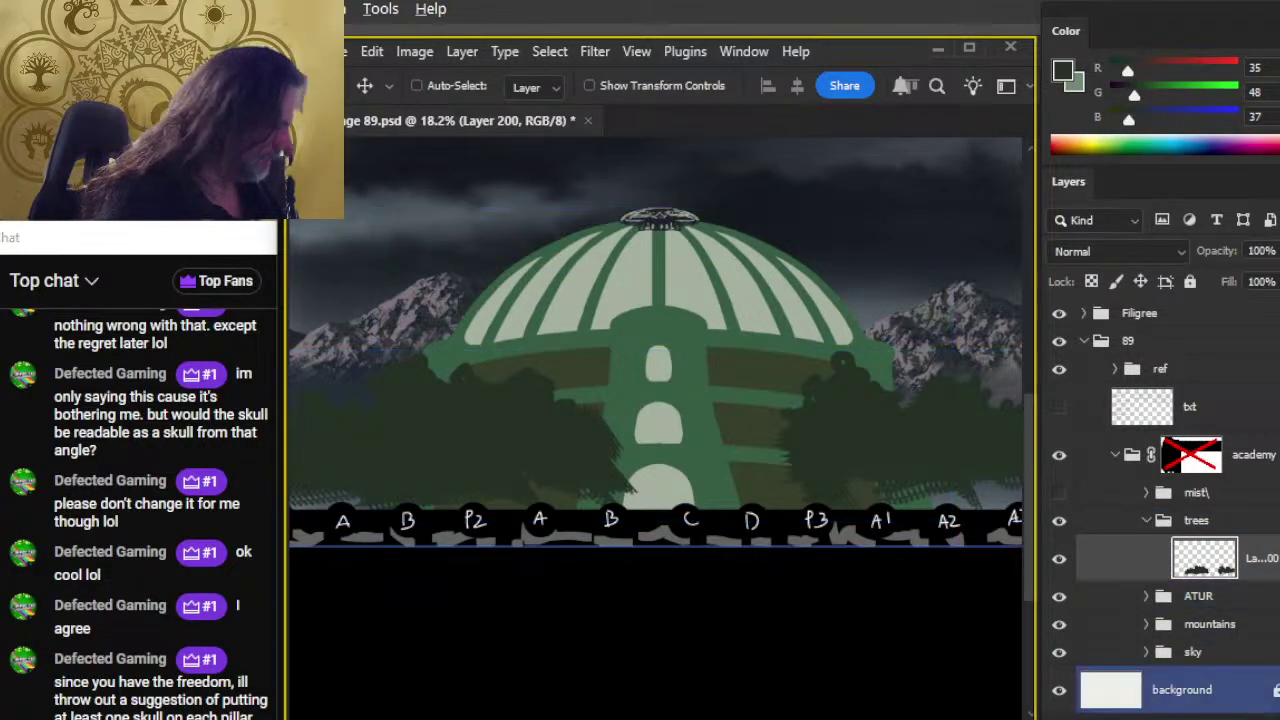
key("ctrl+shift+alt+n")
left_click(1059, 605)
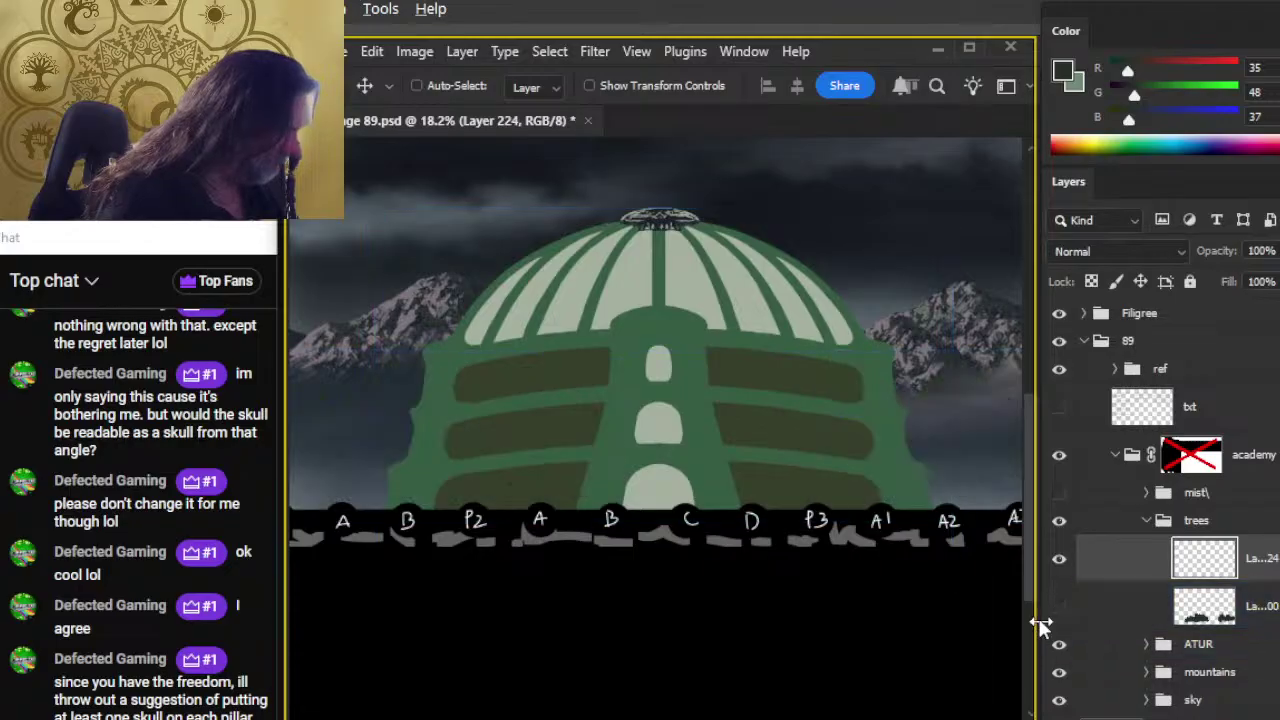
Step: Choose the Conifer tips brush preset for painting foliage on the new layer
left_click_drag(939, 572, 811, 534)
key("b")
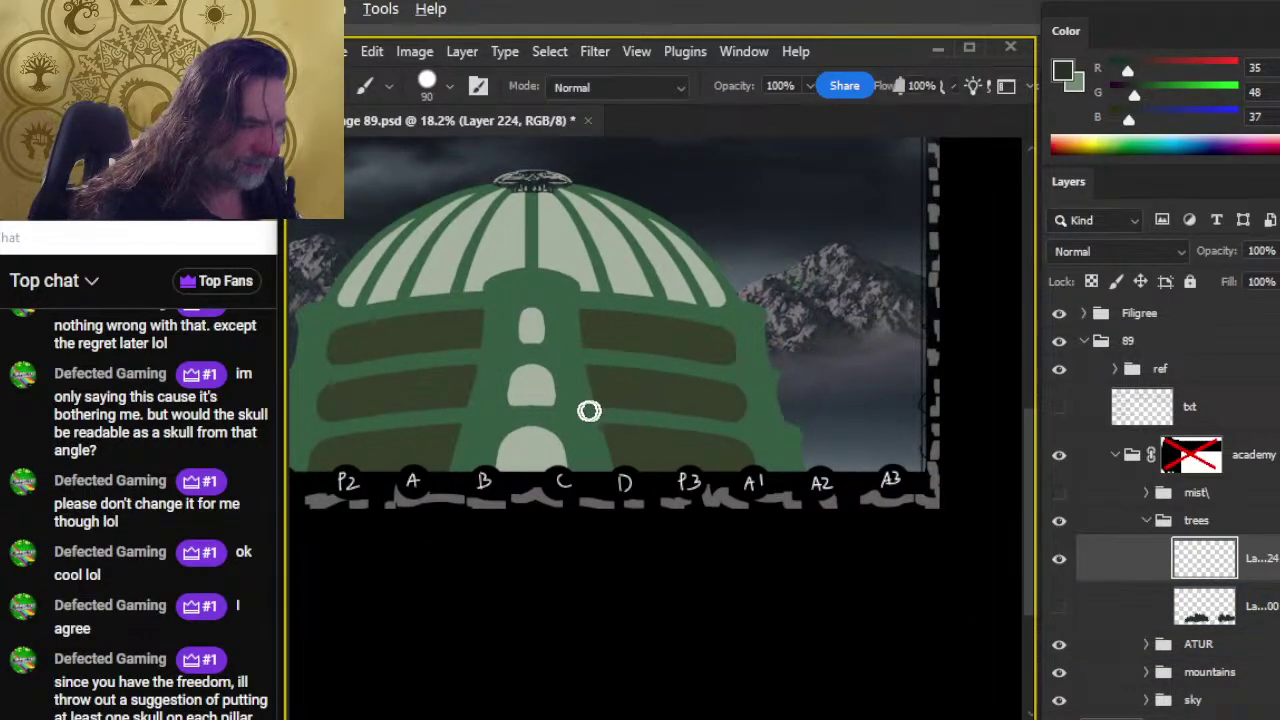
right_click(601, 414)
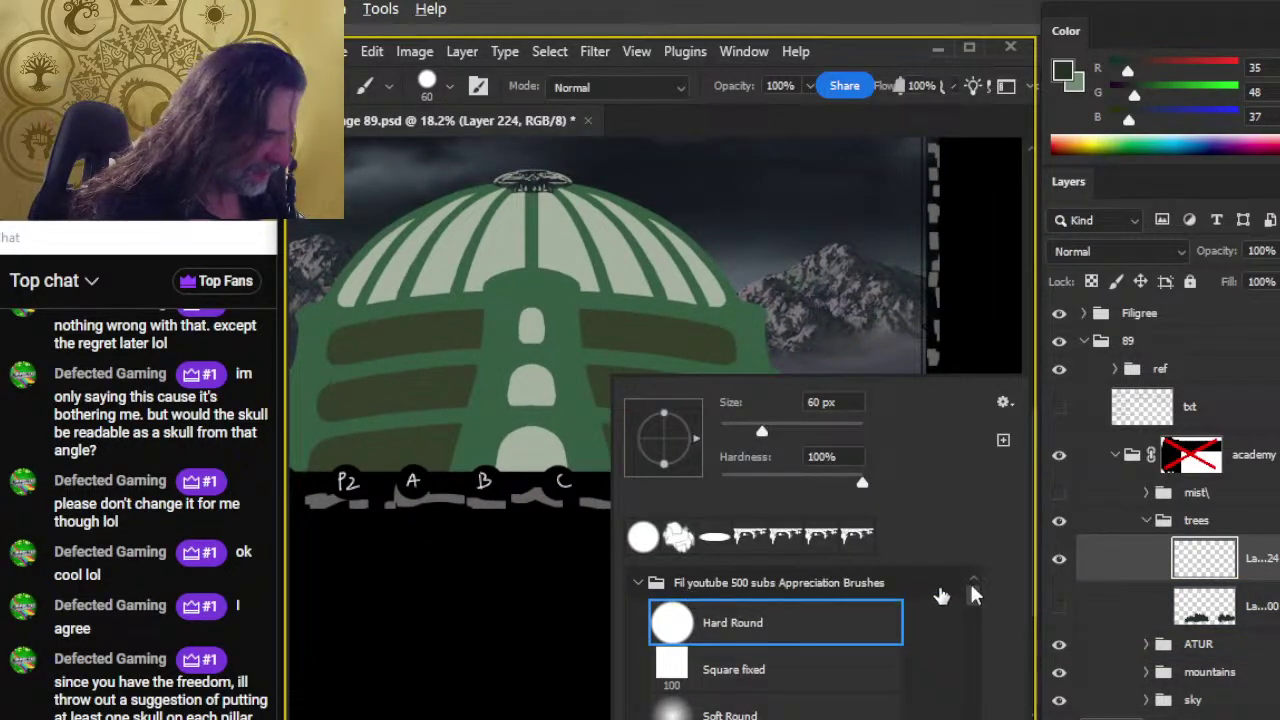
mouse_move(975, 608)
left_mouse_down()
mouse_move(985, 663)
mouse_move(977, 617)
mouse_move(980, 647)
left_mouse_up()
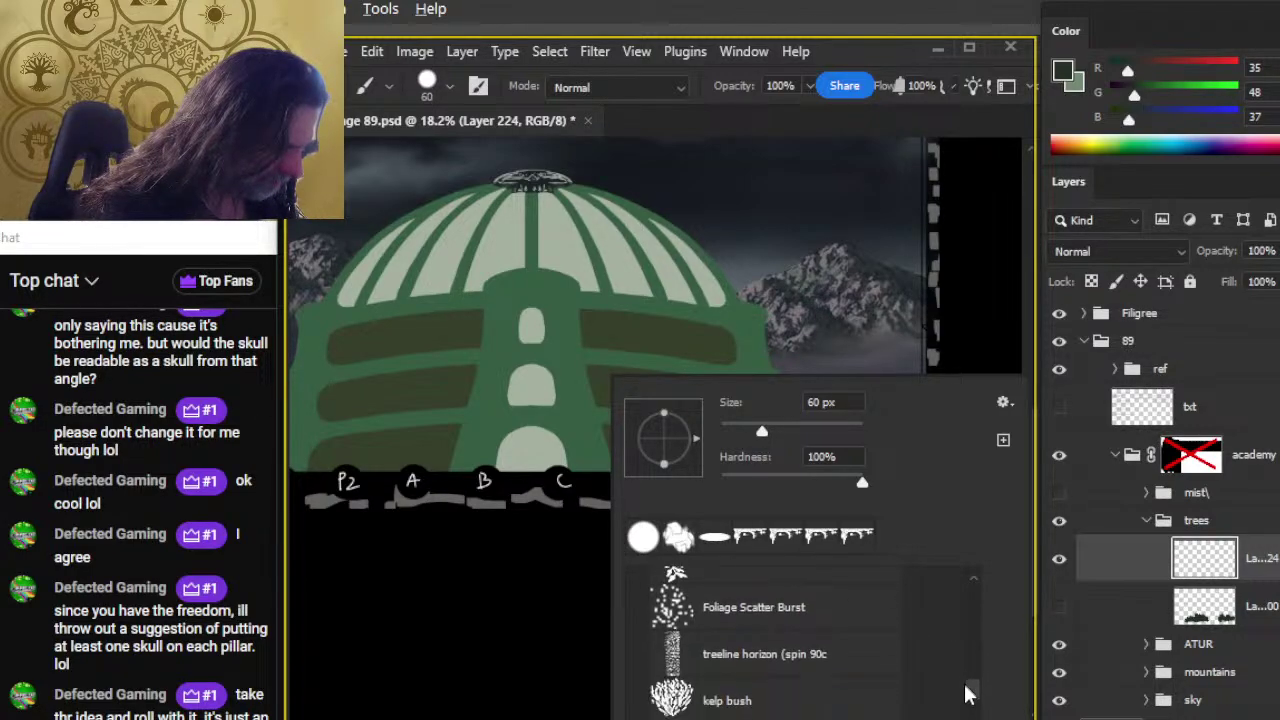
mouse_move(965, 713)
left_mouse_down()
mouse_move(971, 634)
mouse_move(770, 658)
left_mouse_up()
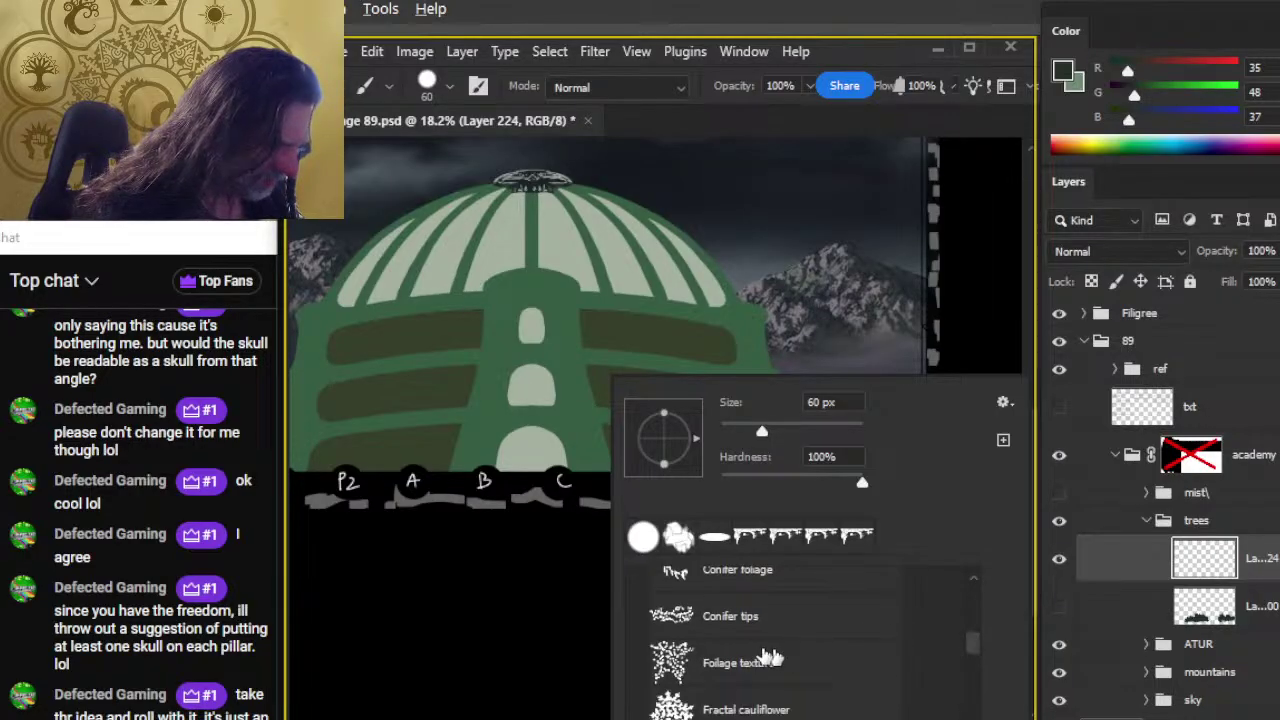
left_click(735, 622)
left_click(743, 128)
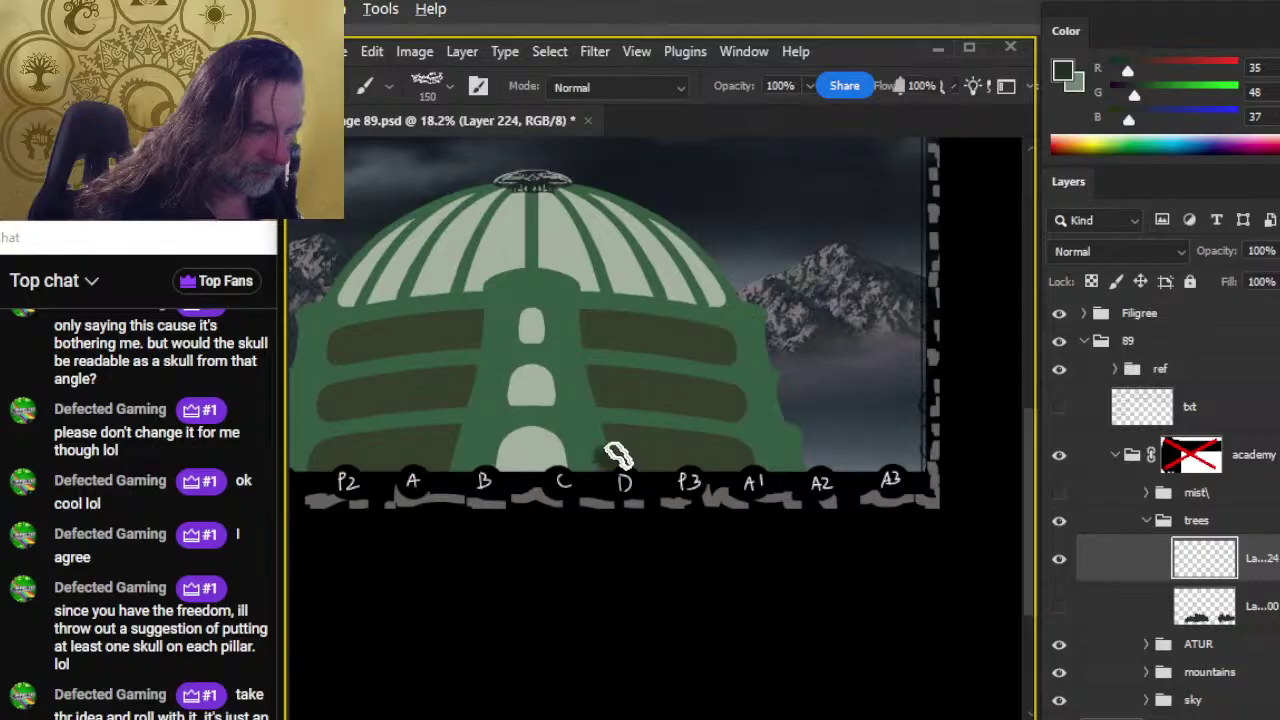
Step: Paint a dark green band of foliage across the building's lower facade, running from beside the doorway toward the page's right border
mouse_move(618, 455)
left_mouse_down()
mouse_move(621, 428)
mouse_move(605, 425)
left_mouse_up()
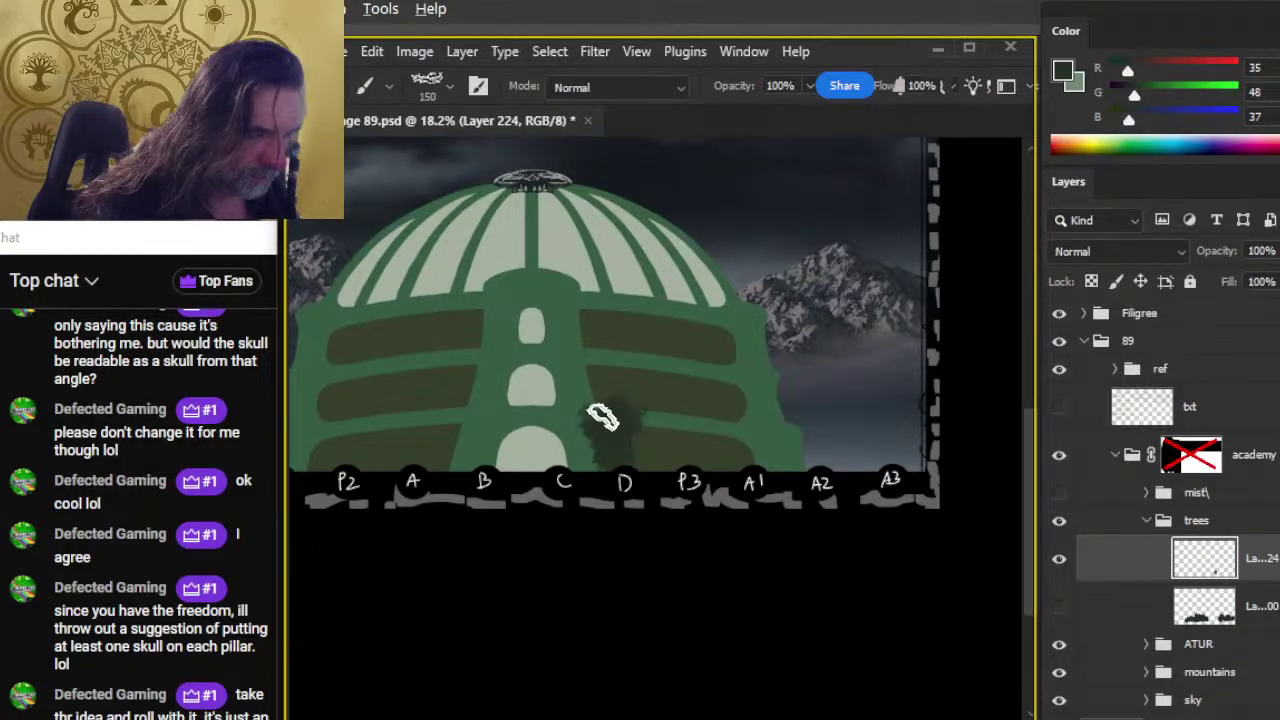
left_click_drag(634, 397, 623, 428)
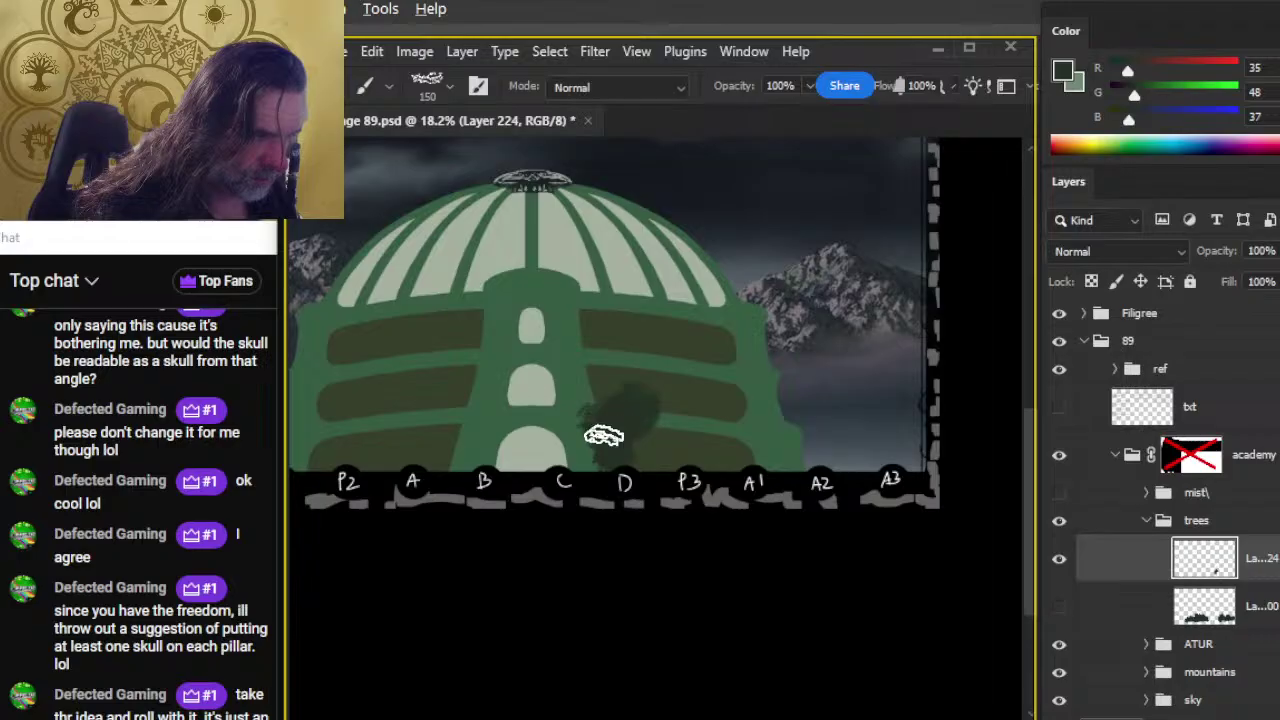
key("e")
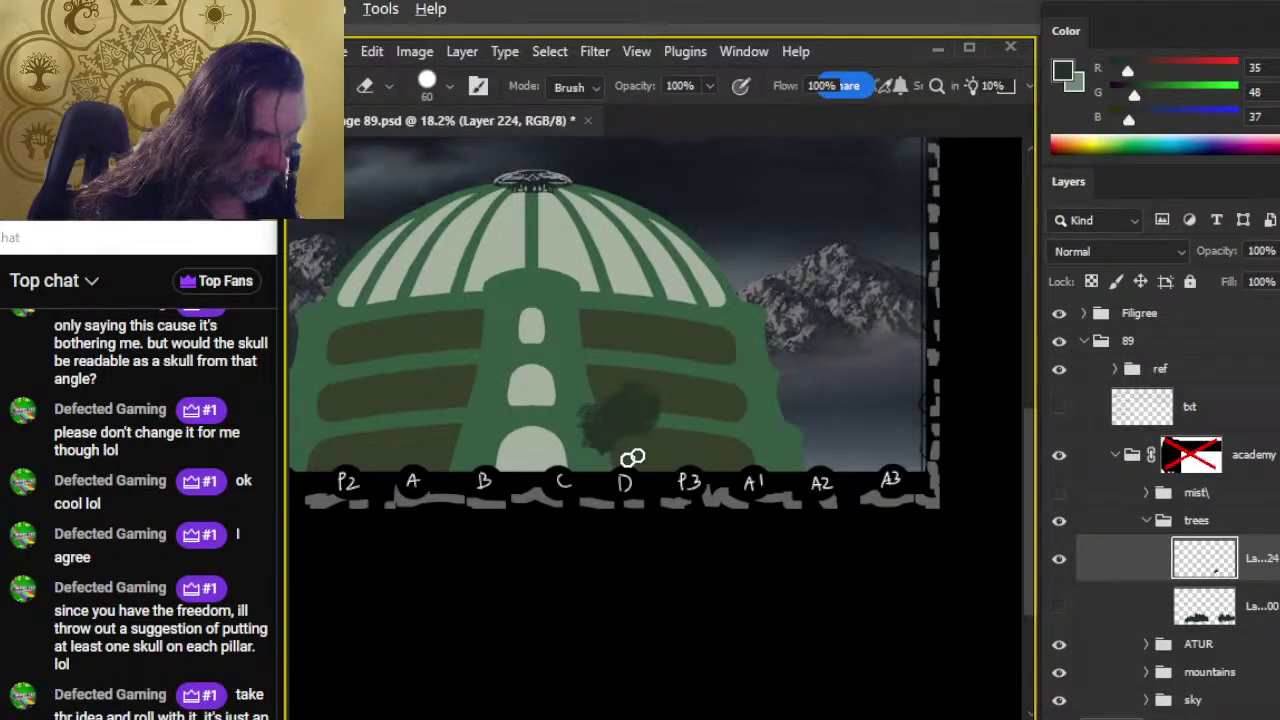
key("b")
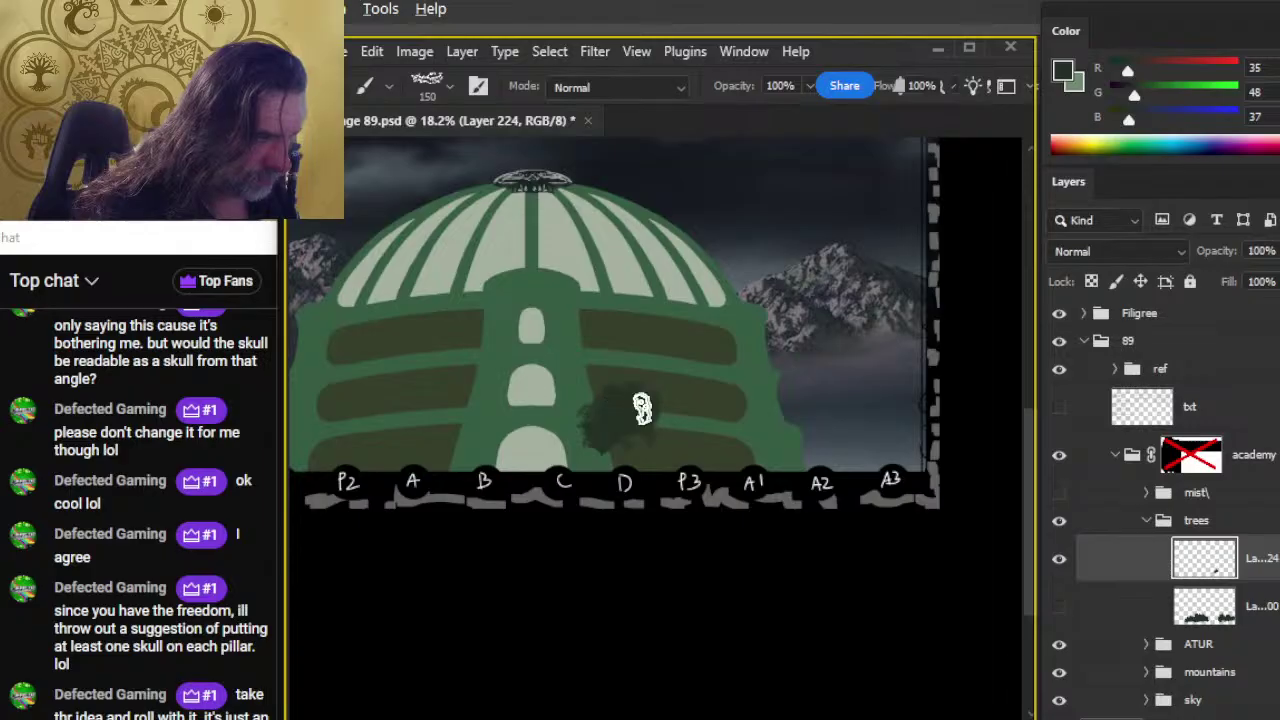
left_click_drag(642, 408, 686, 405)
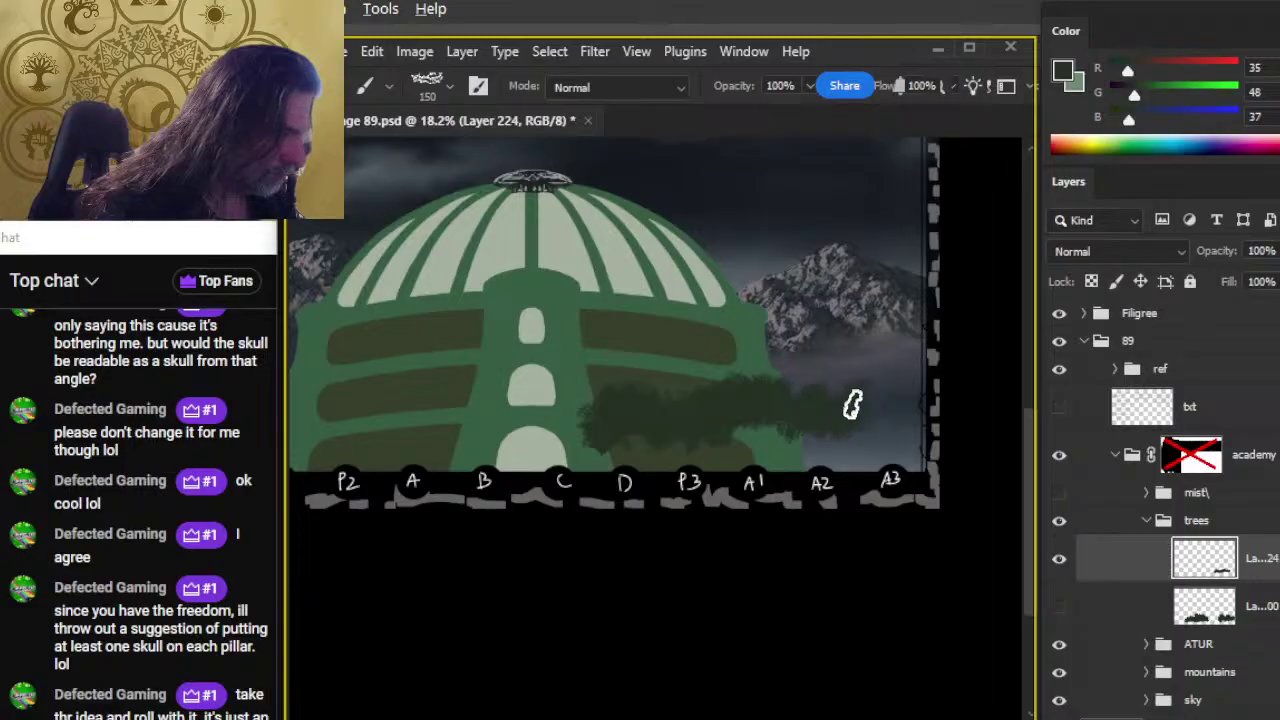
Step: Raise the painted foliage a little and extend it with more brushwork to the page's right border
key("v")
left_click_drag(855, 480, 837, 434)
key("b")
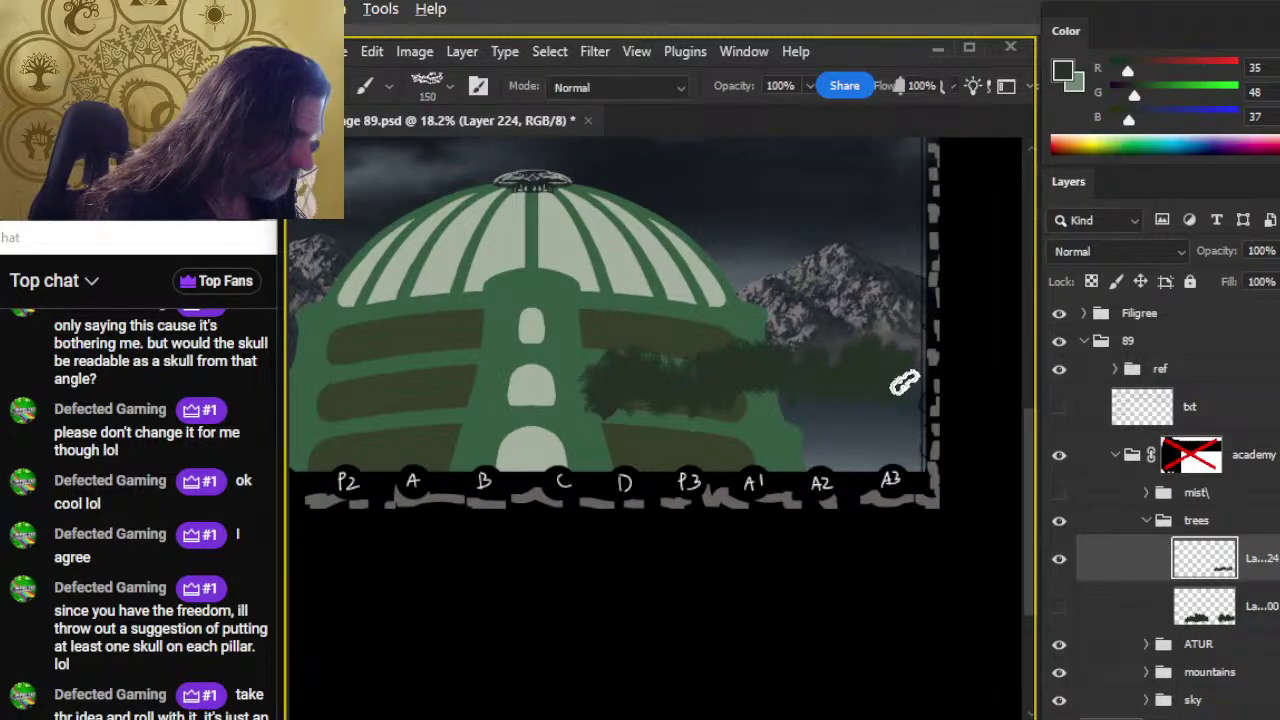
Step: Select the mountains group and nudge it slightly down behind the building
left_click(1238, 684)
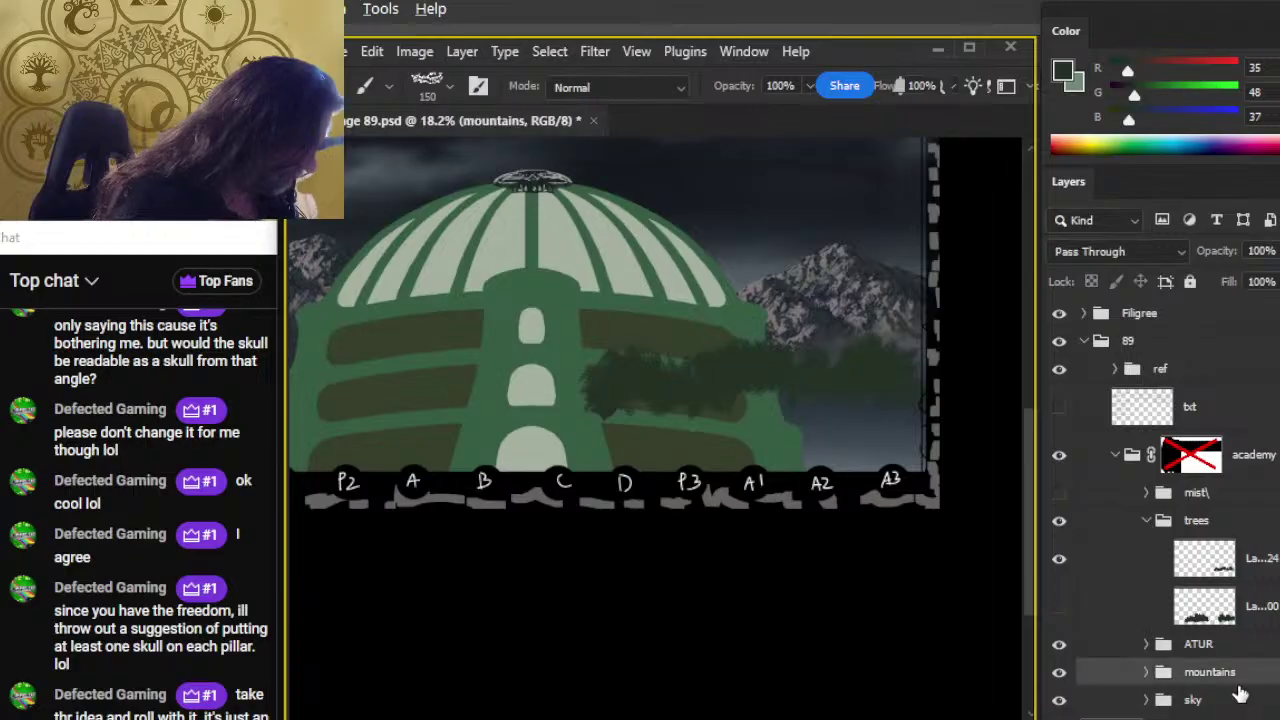
key("v")
key("Down")
key("Down")
key("Down")
key("Down")
key("Down")
key("Down")
key("Down")
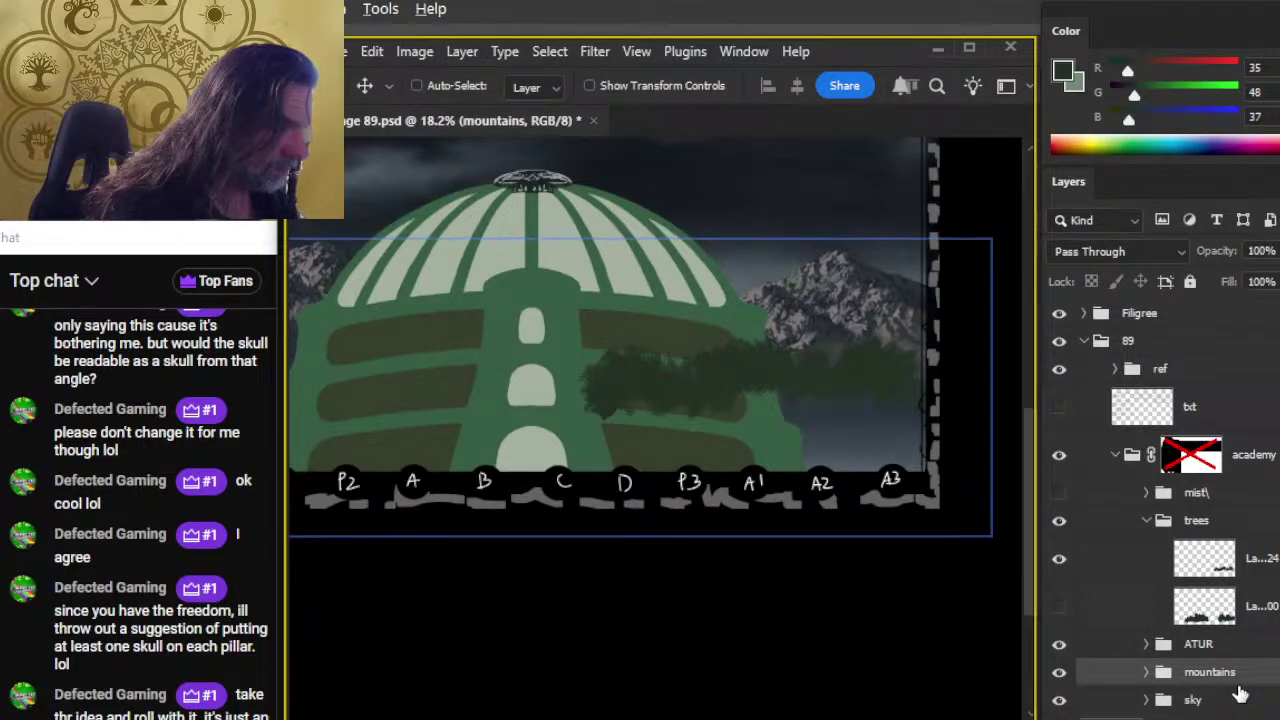
Step: Delete the old hidden tree layer from the trees group
left_click_drag(610, 468, 649, 398)
key("b")
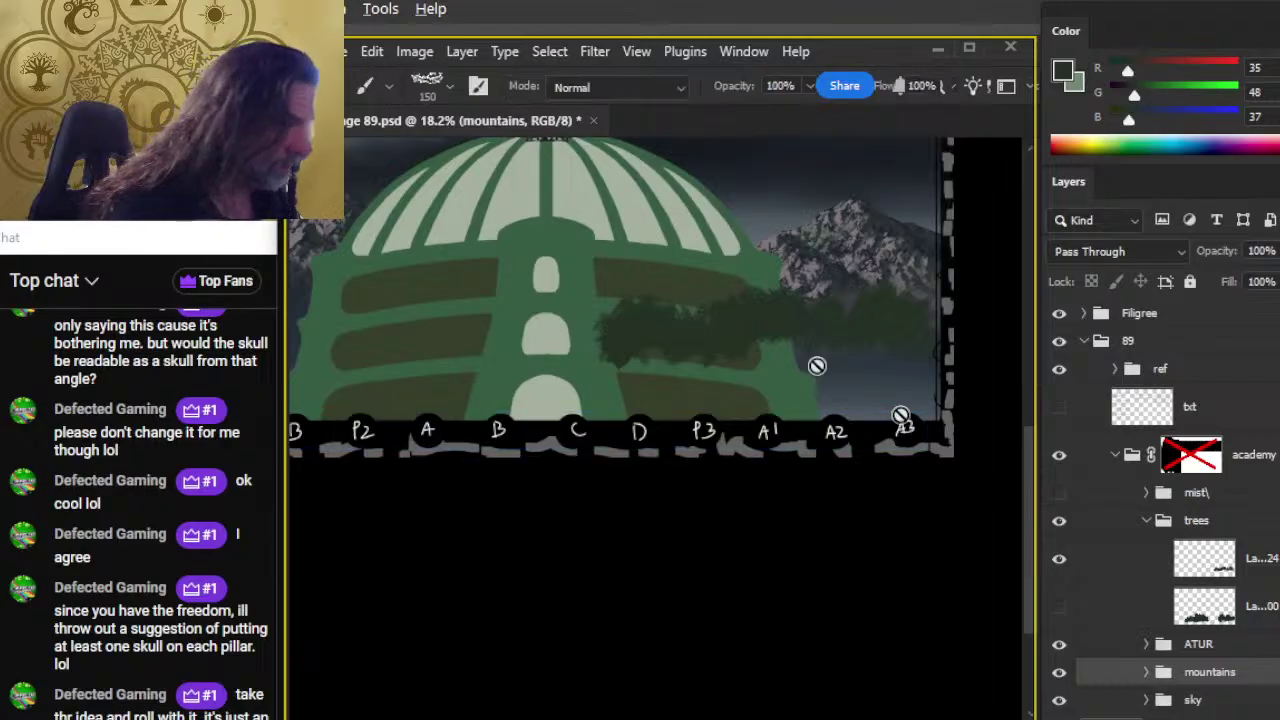
left_click(1104, 565)
left_click(1142, 617)
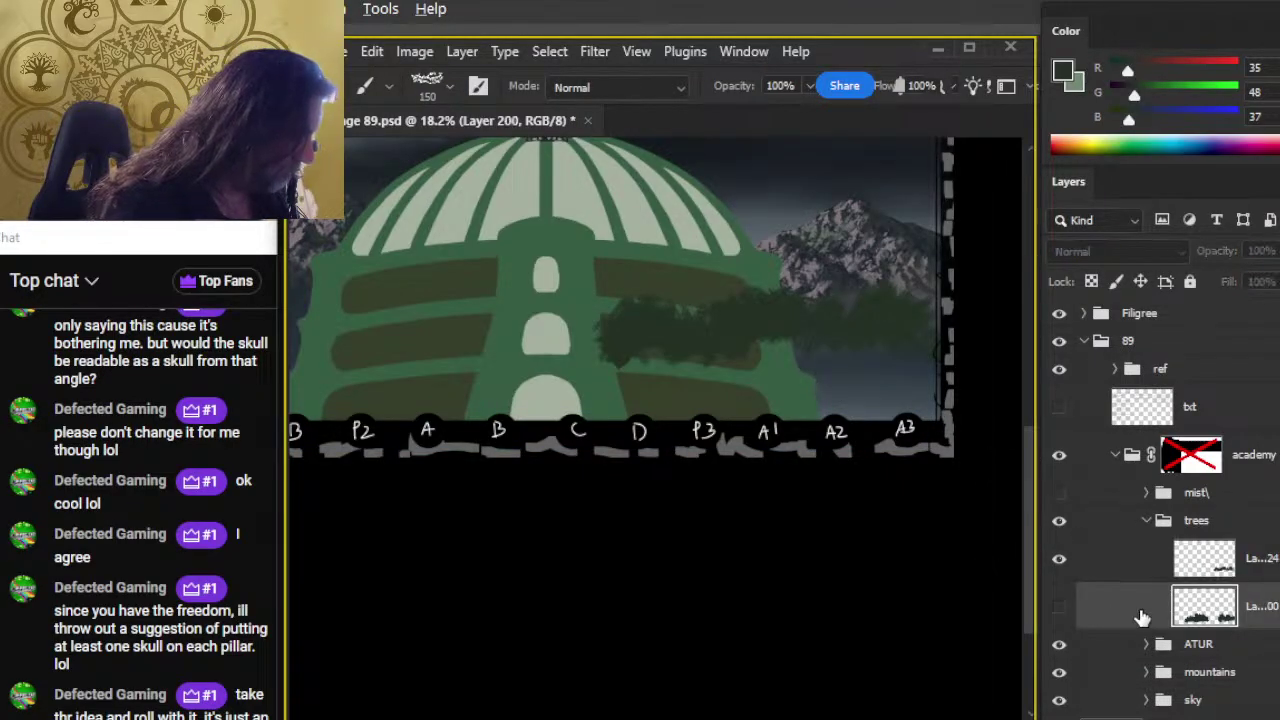
key("Delete")
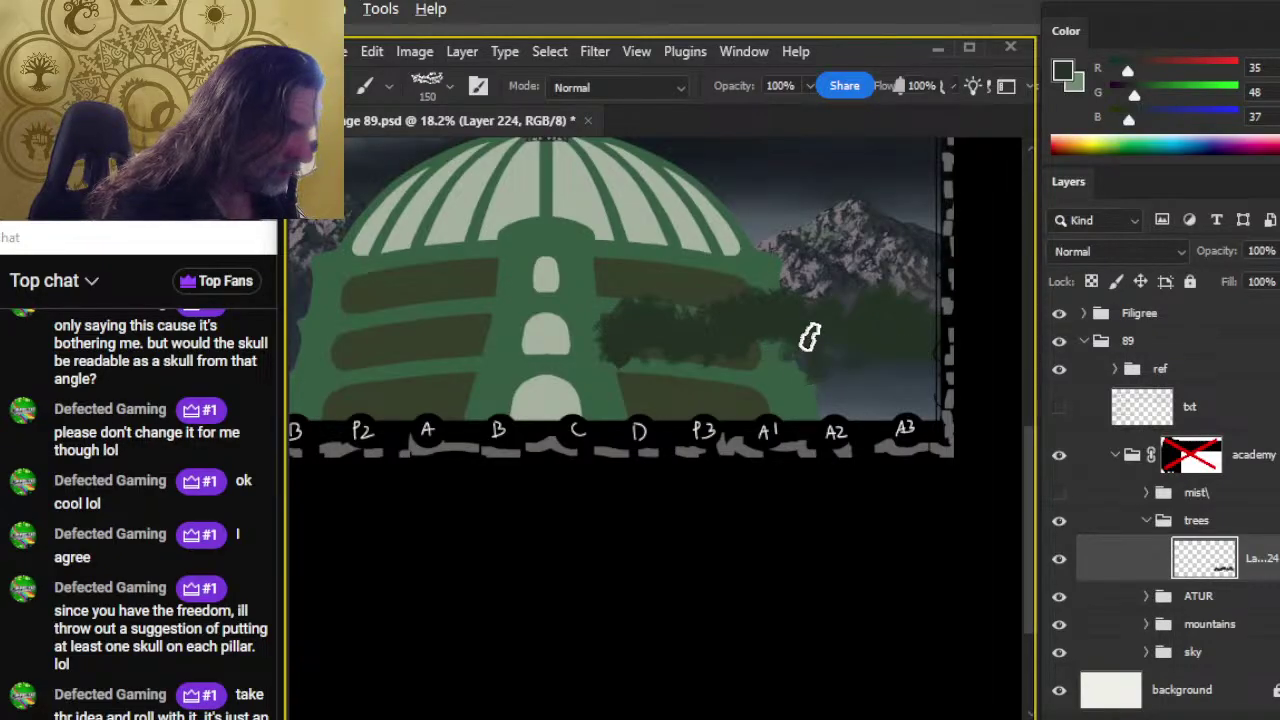
Step: Enlarge the brush to 200 and fill out the tree mass right of the doorway down to the bottom border
key("bracketright")
key("bracketright")
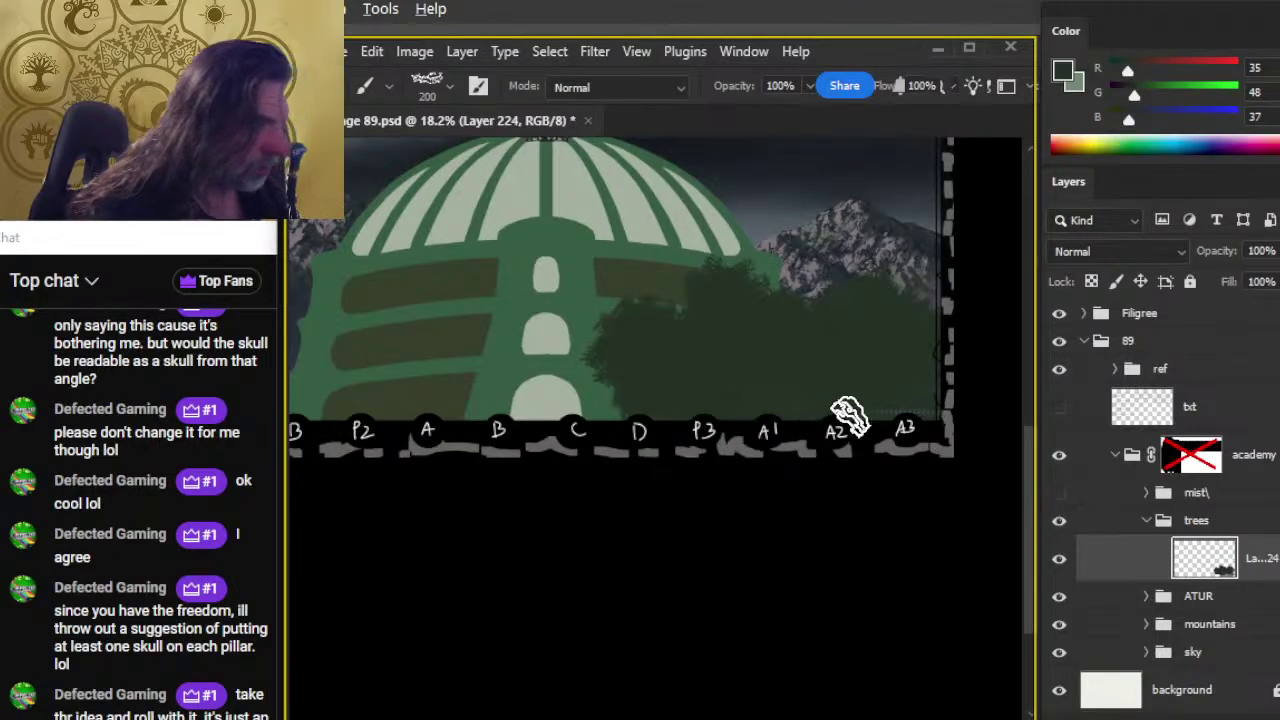
Step: Paint a matching dark green tree mass left of the doorway, overlapping the building's left side and reaching the bottom border
mouse_move(634, 506)
left_mouse_down()
mouse_move(989, 518)
mouse_move(971, 510)
left_mouse_up()
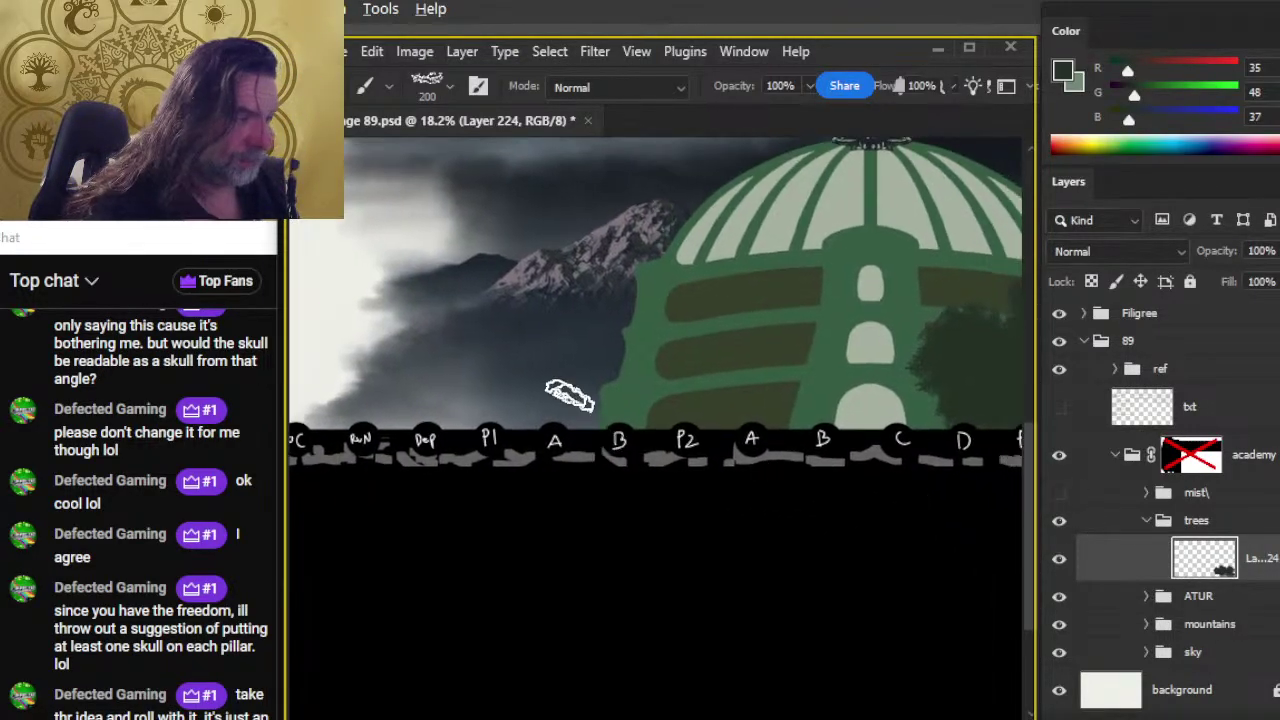
mouse_move(452, 388)
left_mouse_down()
mouse_move(443, 371)
mouse_move(476, 376)
left_mouse_up()
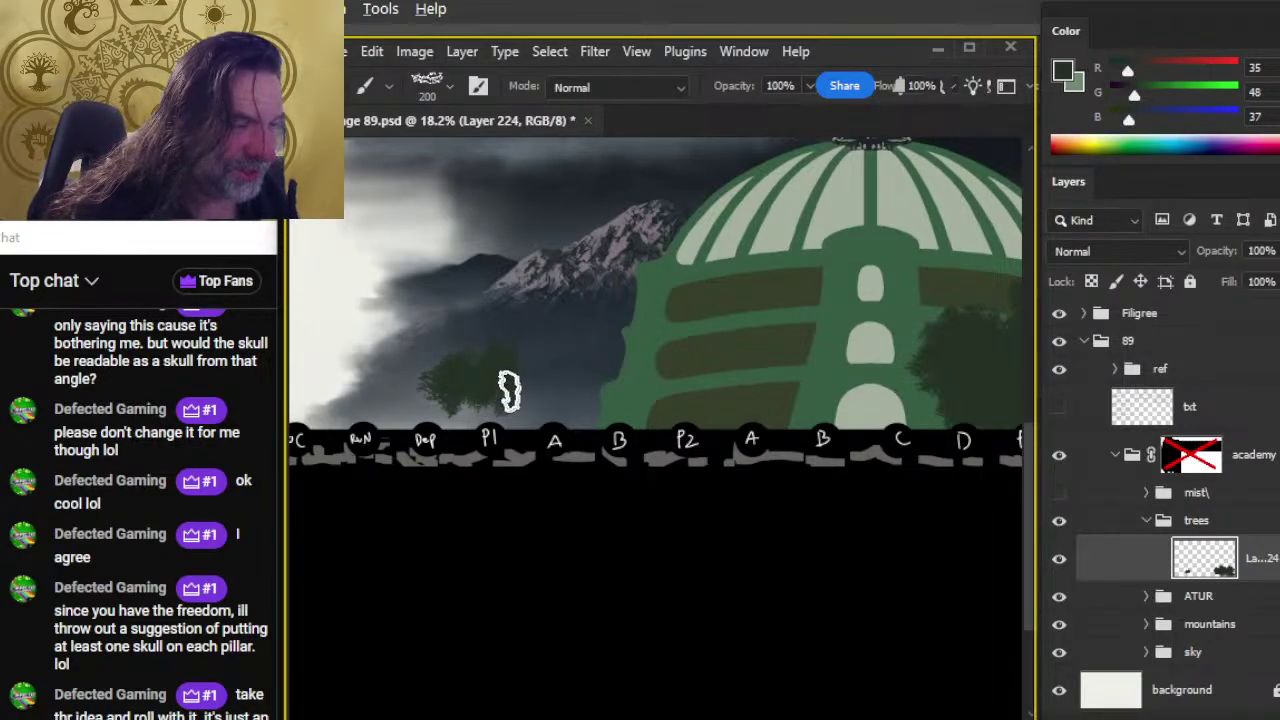
mouse_move(520, 370)
left_mouse_down()
mouse_move(523, 404)
mouse_move(533, 359)
mouse_move(557, 394)
mouse_move(542, 400)
mouse_move(556, 353)
mouse_move(541, 374)
mouse_move(559, 401)
mouse_move(529, 367)
mouse_move(566, 351)
mouse_move(581, 381)
mouse_move(561, 389)
mouse_move(573, 356)
mouse_move(589, 359)
mouse_move(586, 398)
mouse_move(590, 350)
mouse_move(649, 419)
mouse_move(581, 371)
mouse_move(600, 347)
mouse_move(609, 367)
mouse_move(604, 342)
mouse_move(622, 364)
mouse_move(610, 376)
mouse_move(624, 353)
mouse_move(636, 376)
mouse_move(611, 351)
mouse_move(637, 344)
mouse_move(642, 373)
mouse_move(620, 351)
mouse_move(647, 359)
mouse_move(641, 336)
mouse_move(653, 359)
mouse_move(638, 358)
mouse_move(652, 363)
mouse_move(647, 342)
mouse_move(636, 381)
left_mouse_up()
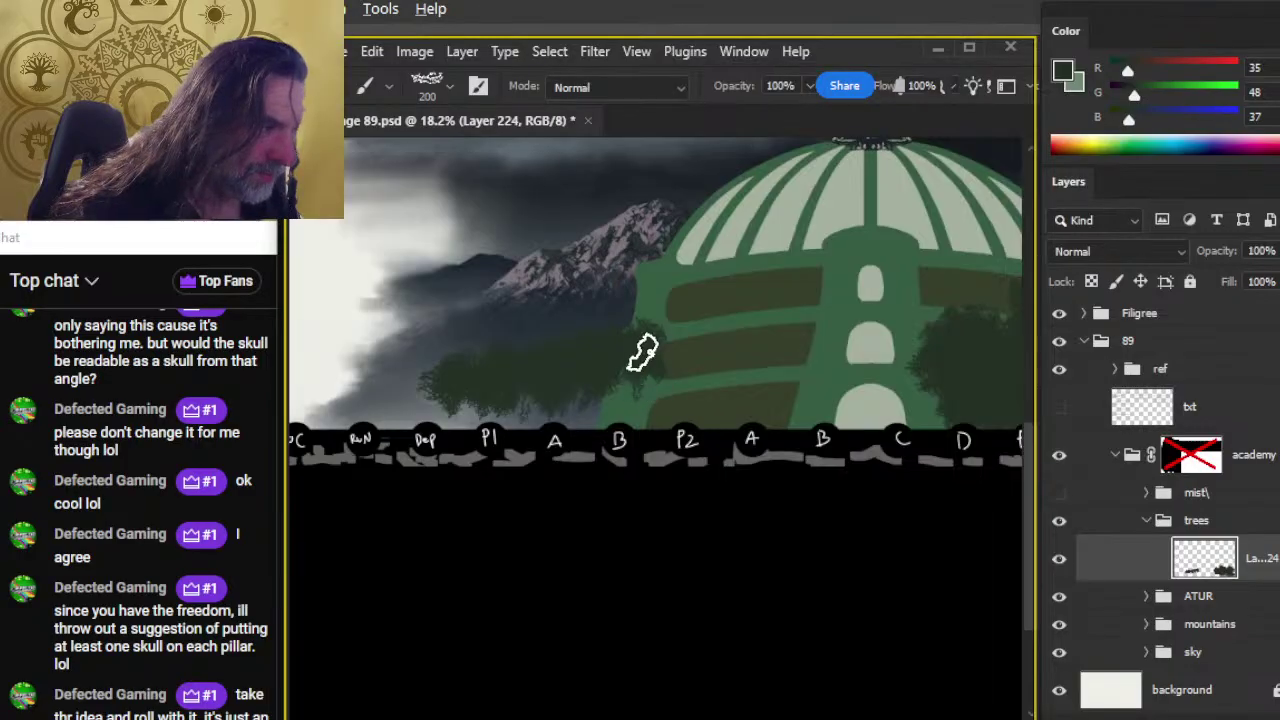
mouse_move(654, 338)
left_mouse_down()
mouse_move(661, 391)
mouse_move(583, 387)
mouse_move(637, 366)
left_mouse_up()
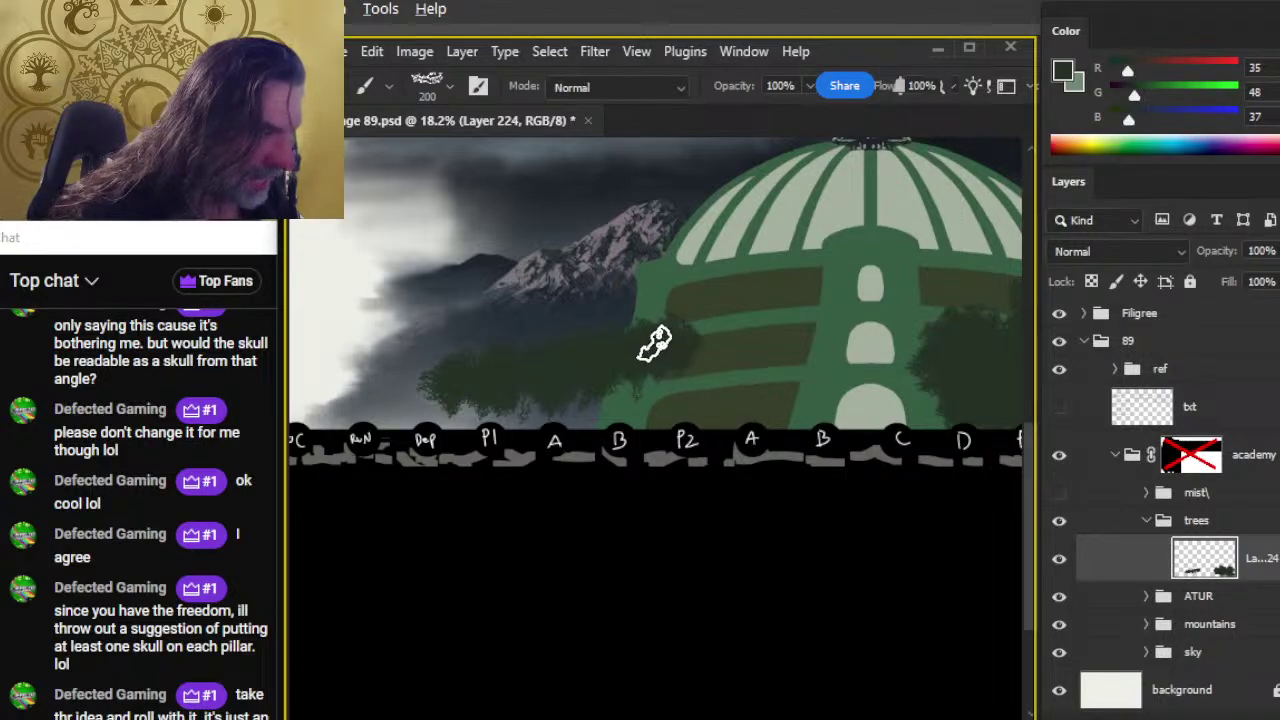
mouse_move(680, 355)
left_mouse_down()
mouse_move(701, 411)
mouse_move(662, 414)
left_mouse_up()
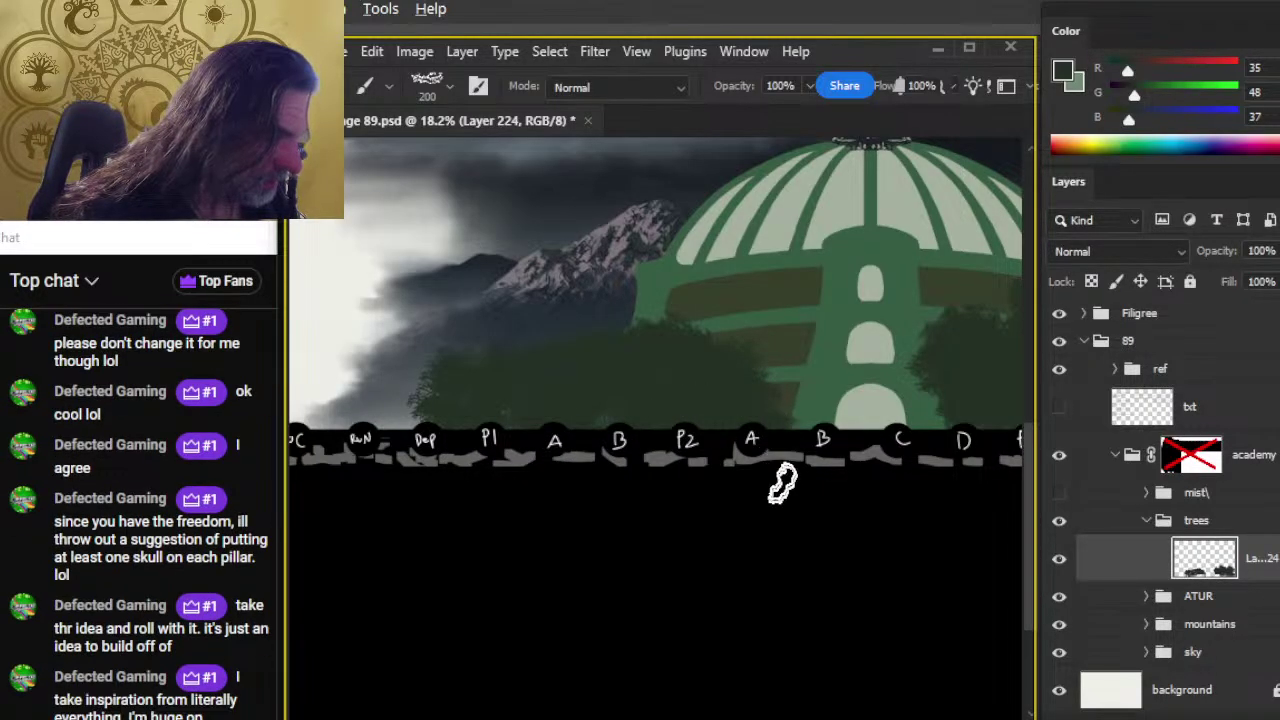
Step: Lasso the right-hand tree mass, shift it slightly right away from the doorway, and deselect it
key("z")
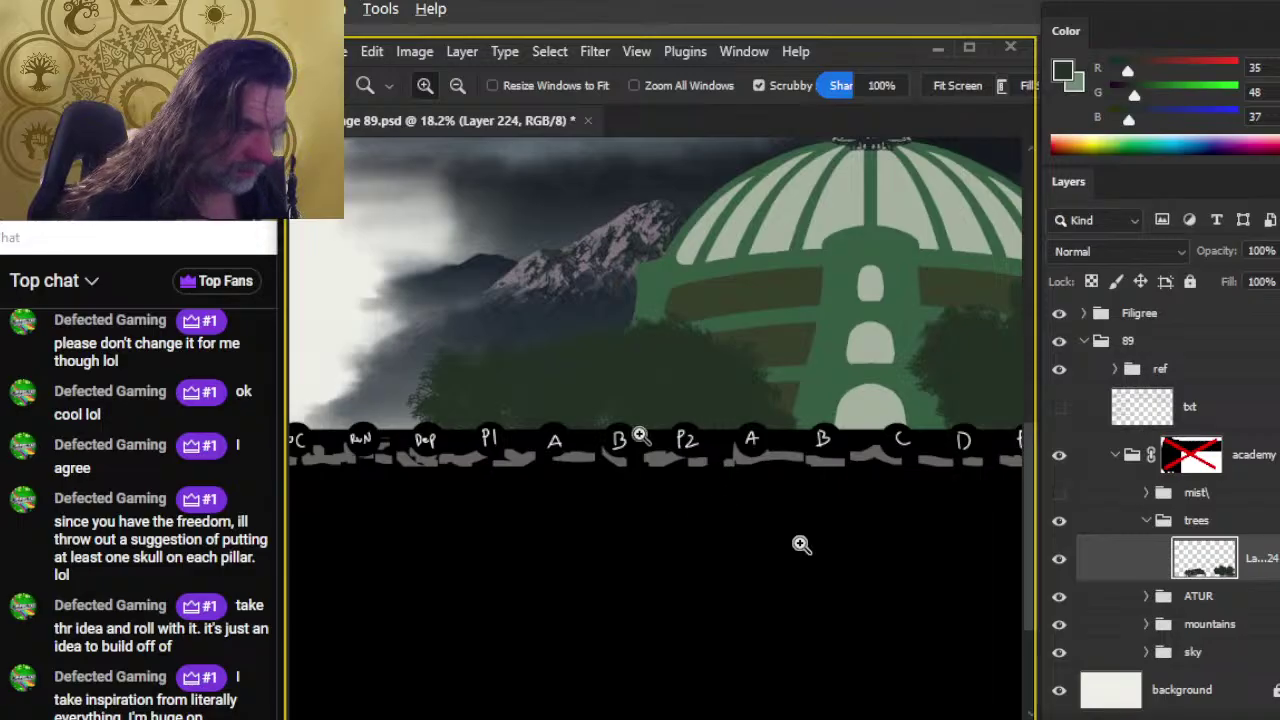
key("b")
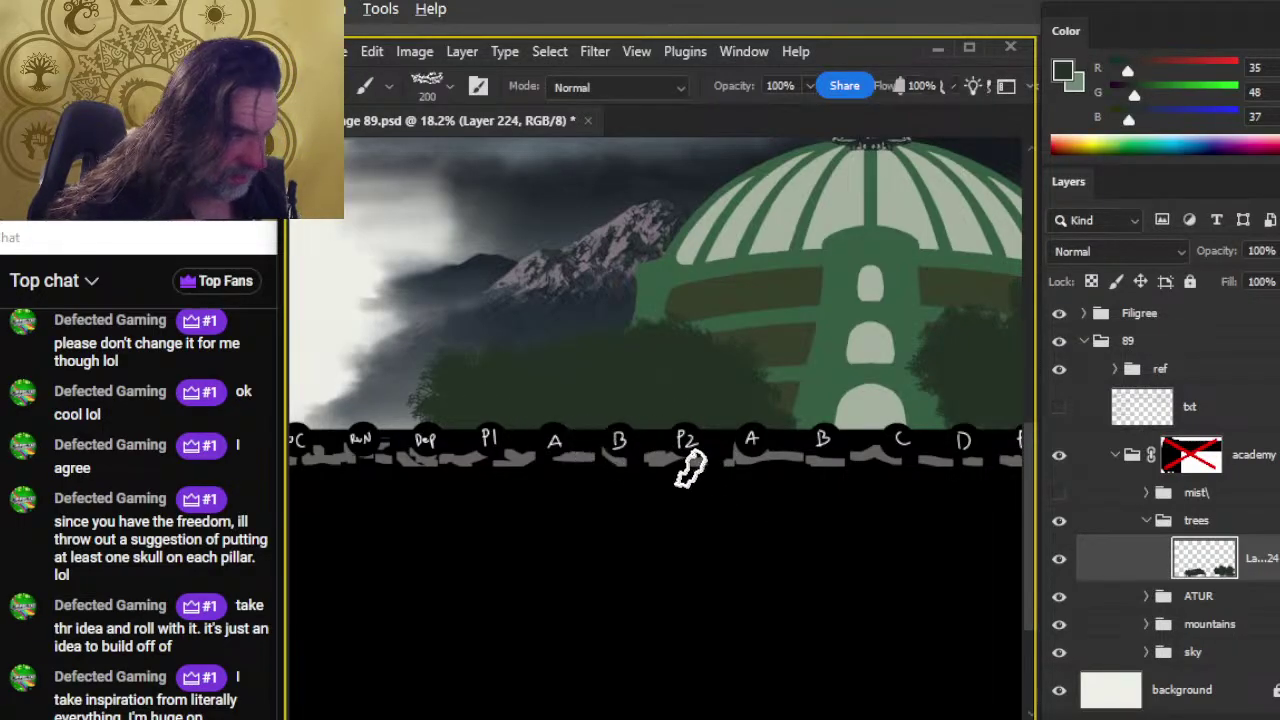
key("z")
key("ctrl+0")
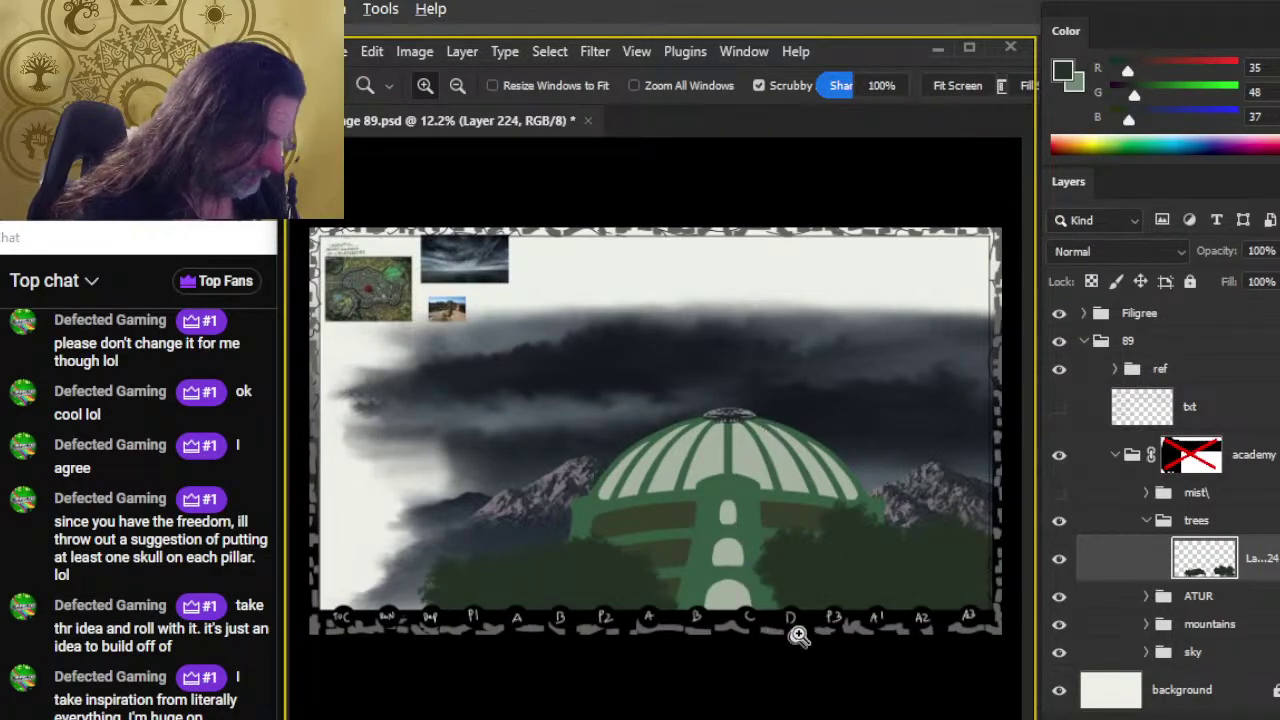
key("l")
mouse_move(711, 531)
left_mouse_down()
mouse_move(894, 443)
mouse_move(720, 500)
left_mouse_up()
key("v")
left_click_drag(906, 586, 930, 585)
key("b")
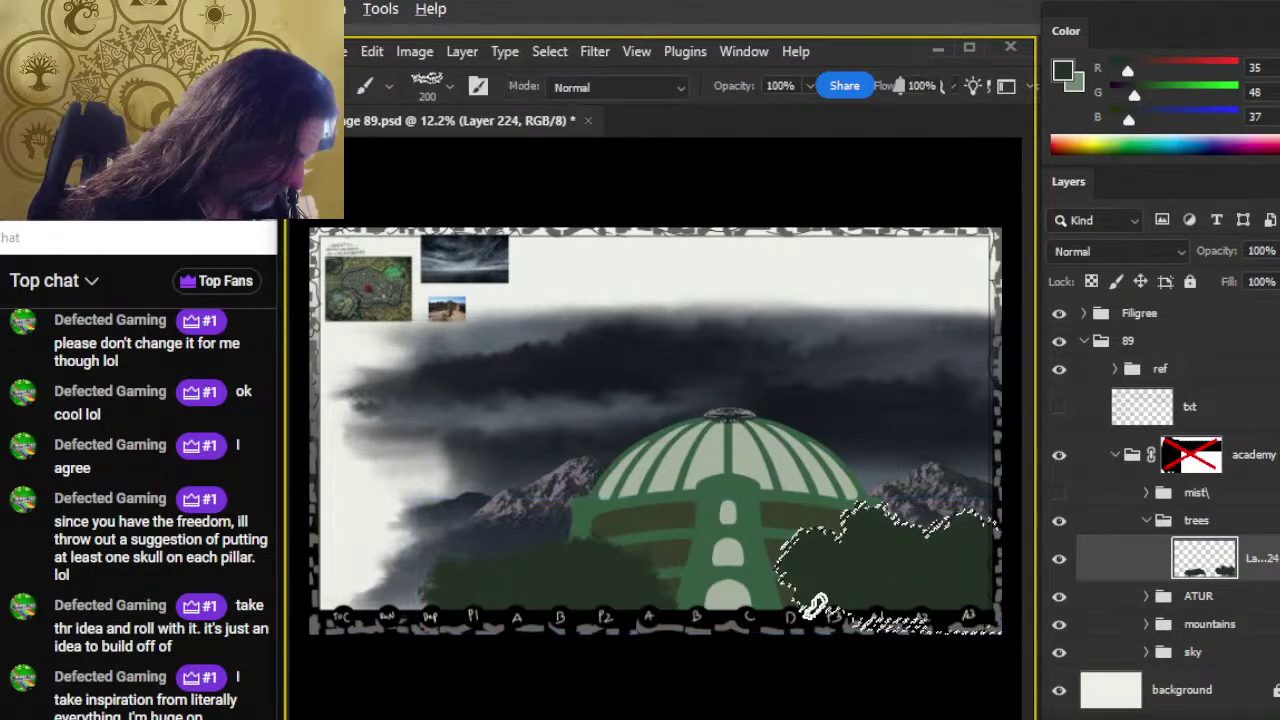
key("l")
key("ctrl+d")
key("b")
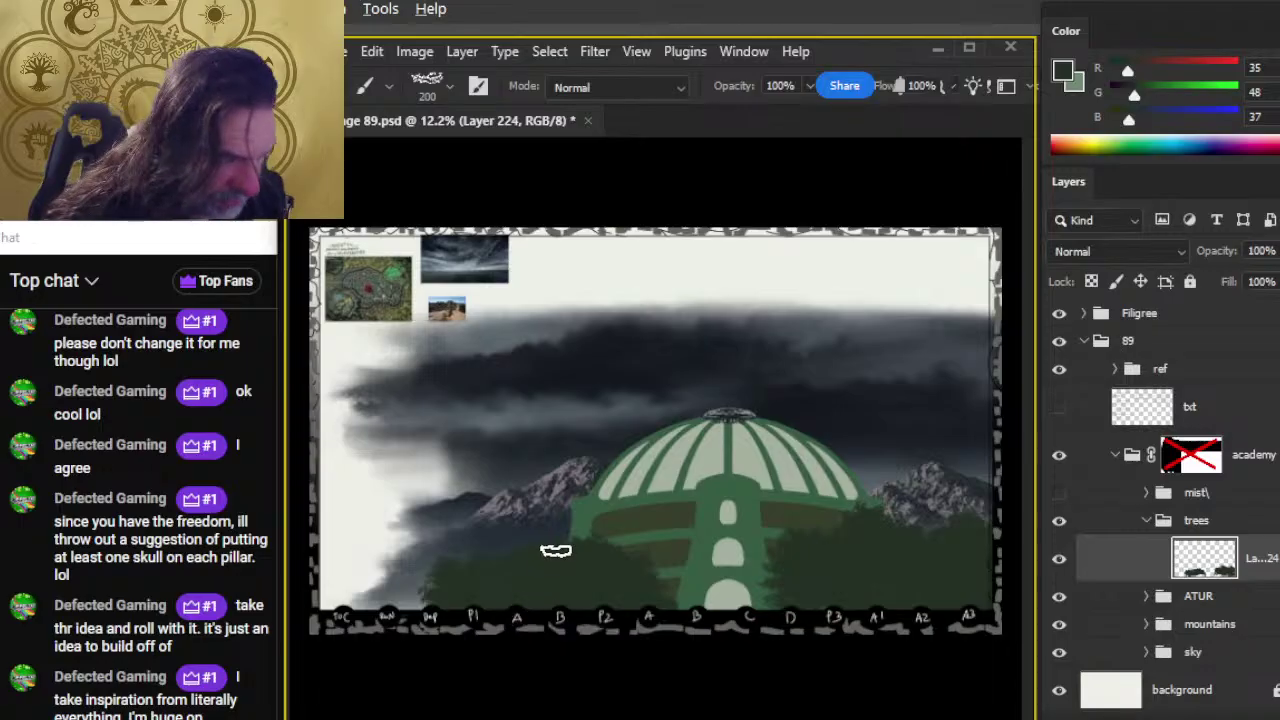
Step: Show the mist group to check it against the new trees, and hide it again
key("z")
left_click_drag(501, 553, 571, 566)
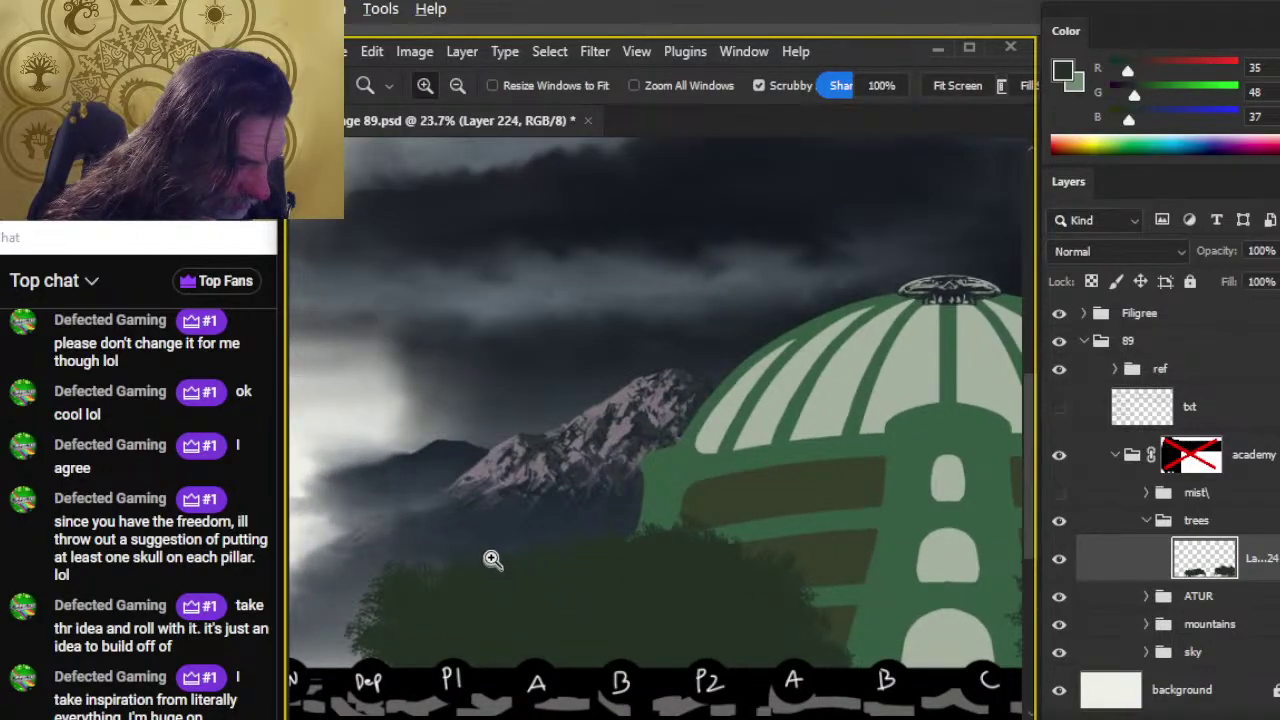
left_click(1059, 493)
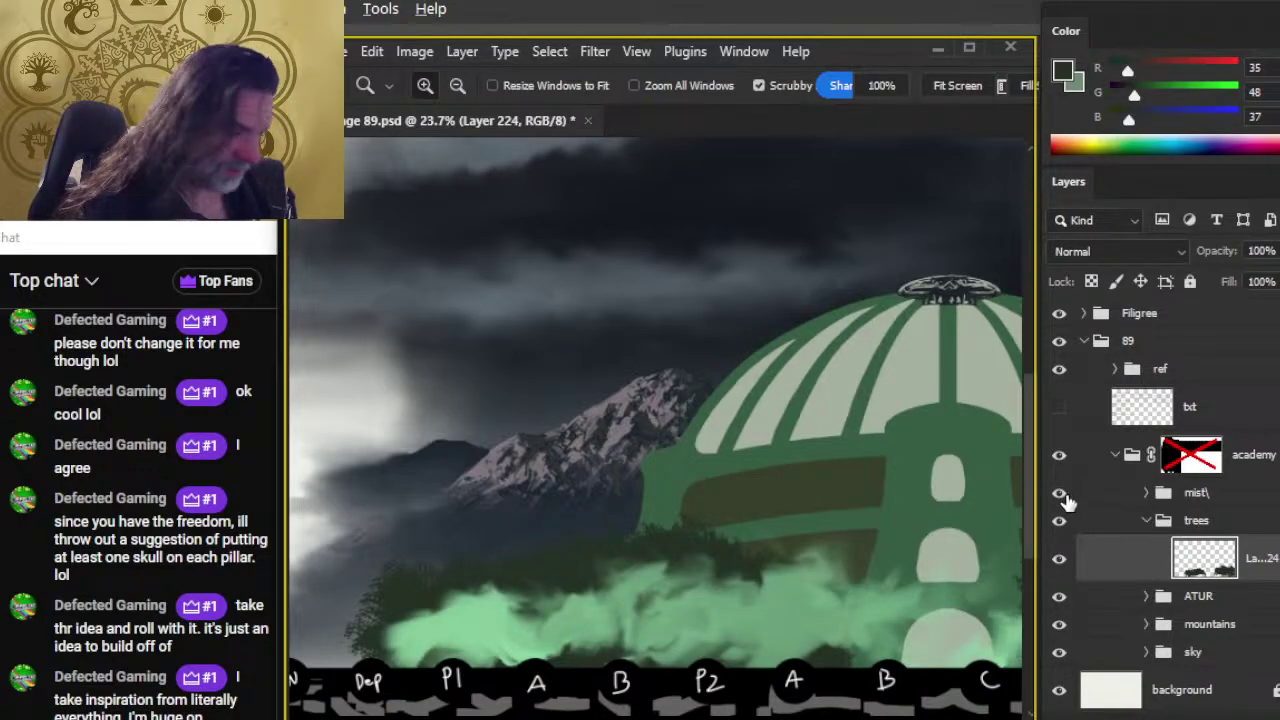
left_click(1060, 494)
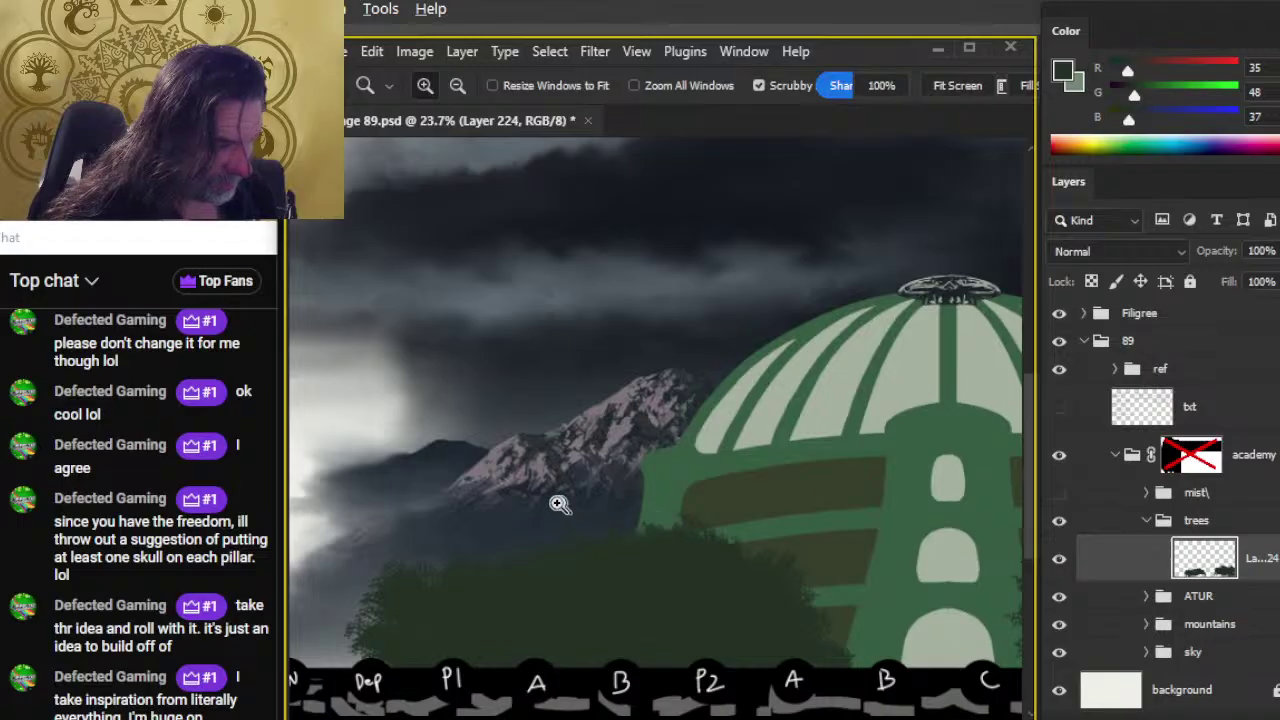
Step: Select the mountains group and nudge it slightly left and upward so the peaks rise above the trees
left_click_drag(826, 553, 718, 535)
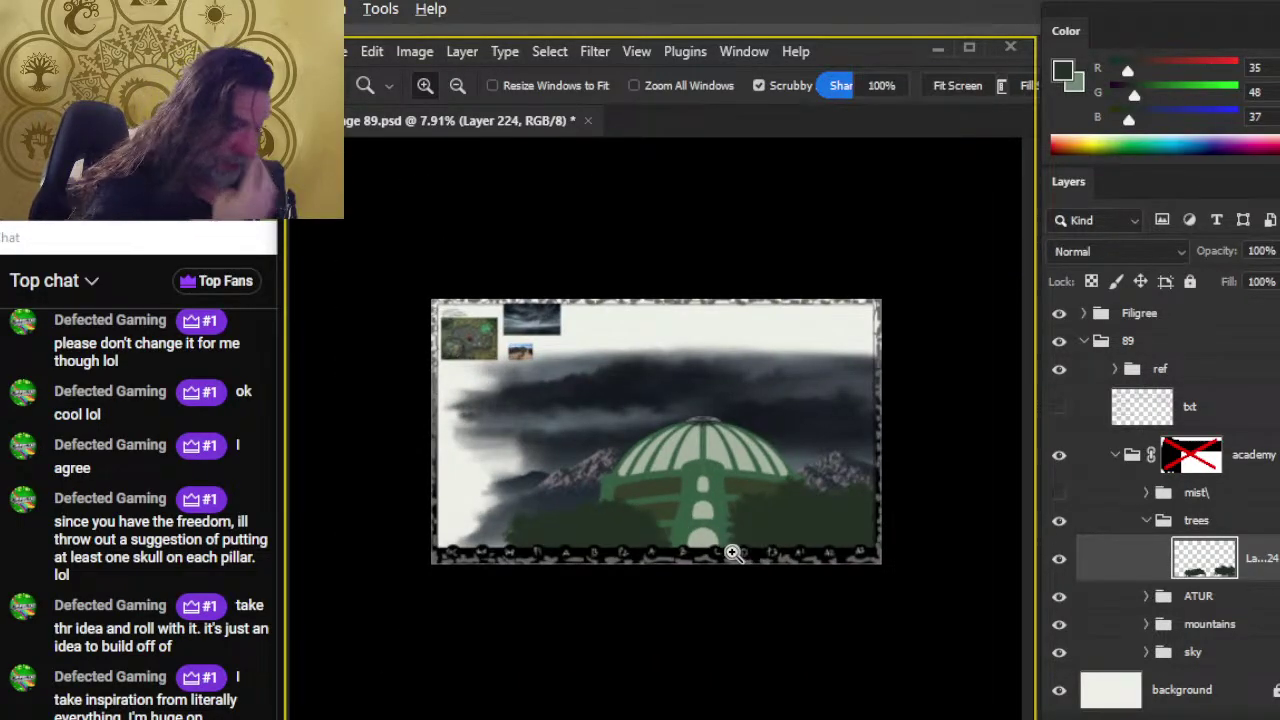
left_click_drag(650, 505, 645, 565)
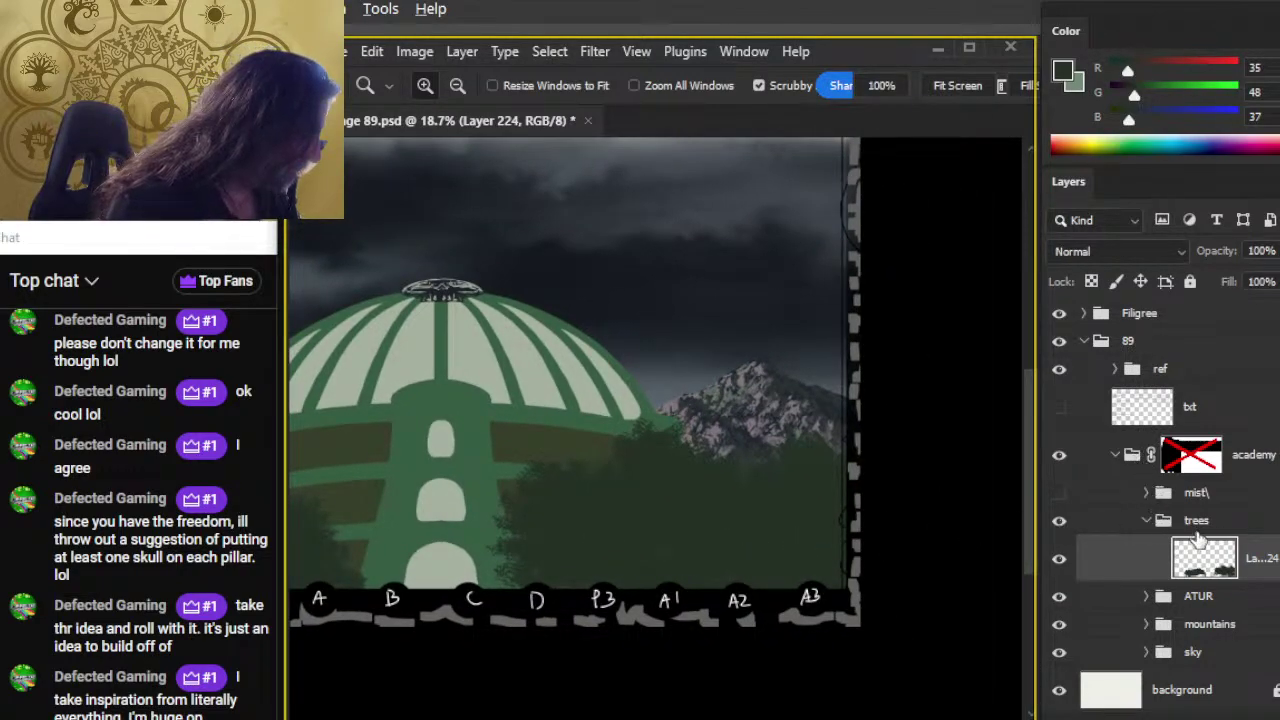
left_click(1210, 627)
key("v")
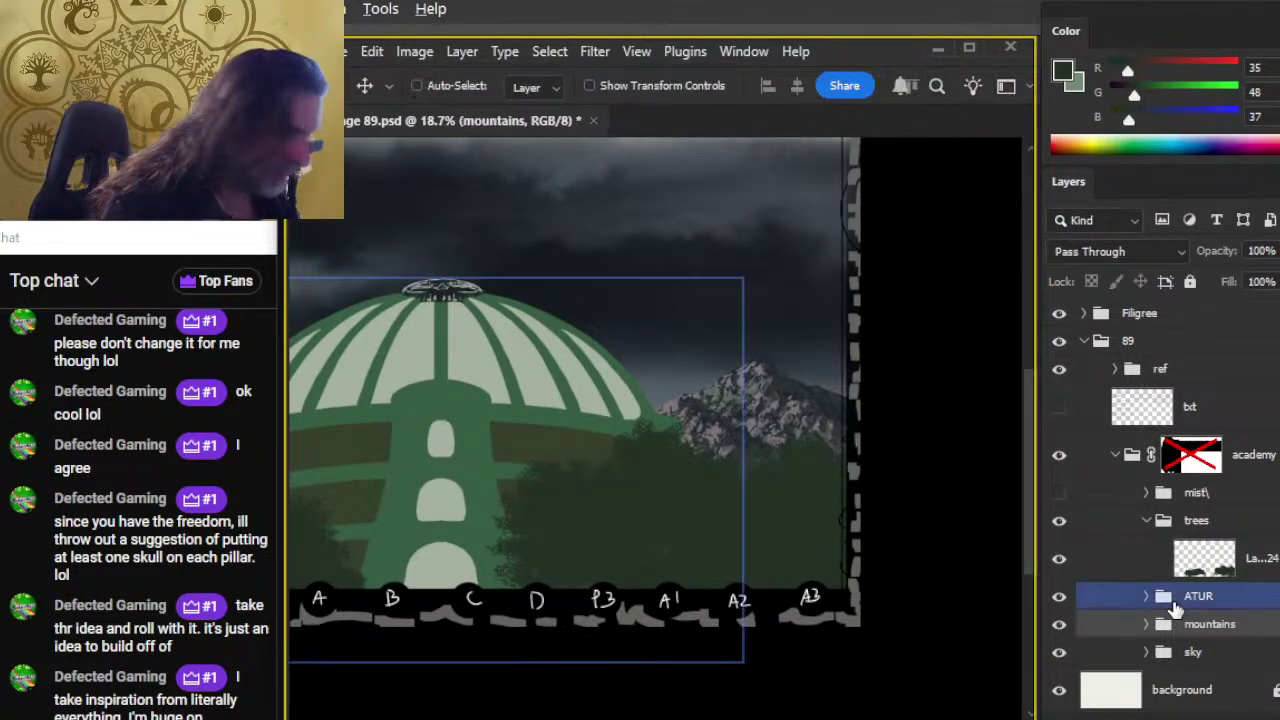
key("shift+Left")
key("shift+Left")
key("shift+Left")
key("shift+Left")
key("shift+Up")
key("shift+Up")
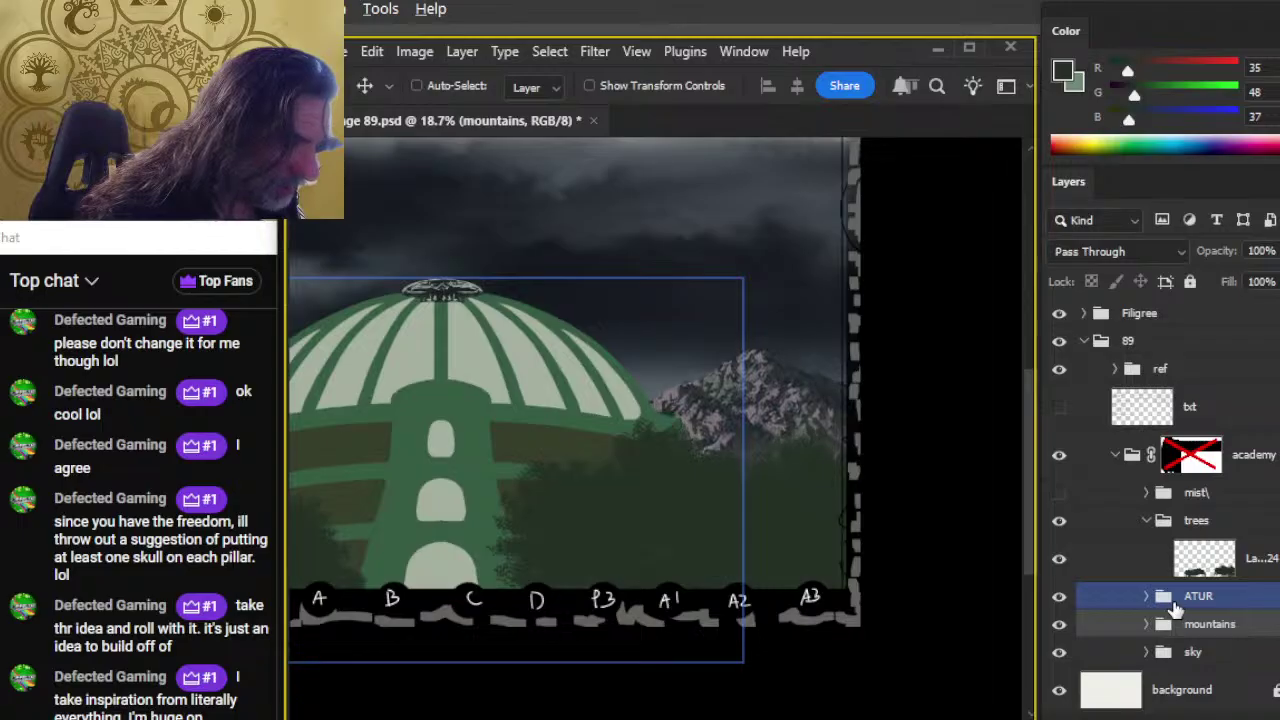
key("shift+Up")
key("shift+Up")
key("shift+Up")
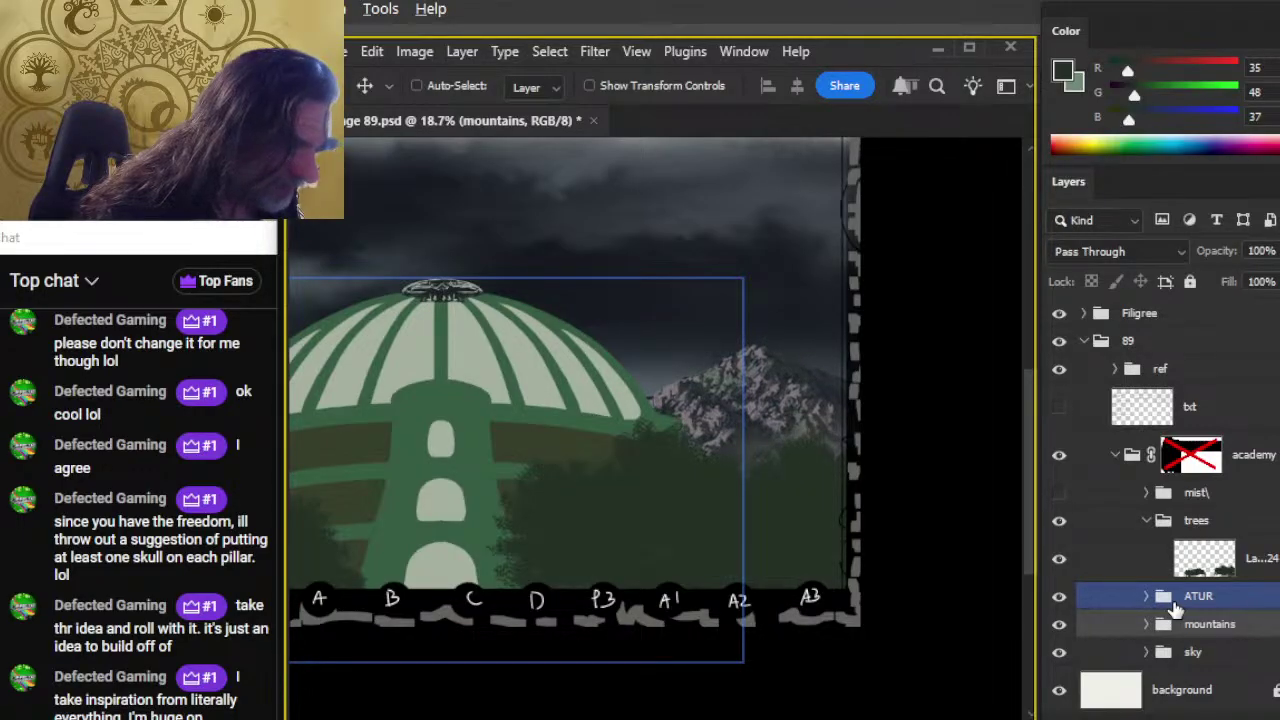
Step: Examine how the repositioned mountains sit against the dome and tree masses, up close and across the whole page
left_click(663, 582, "ctrl")
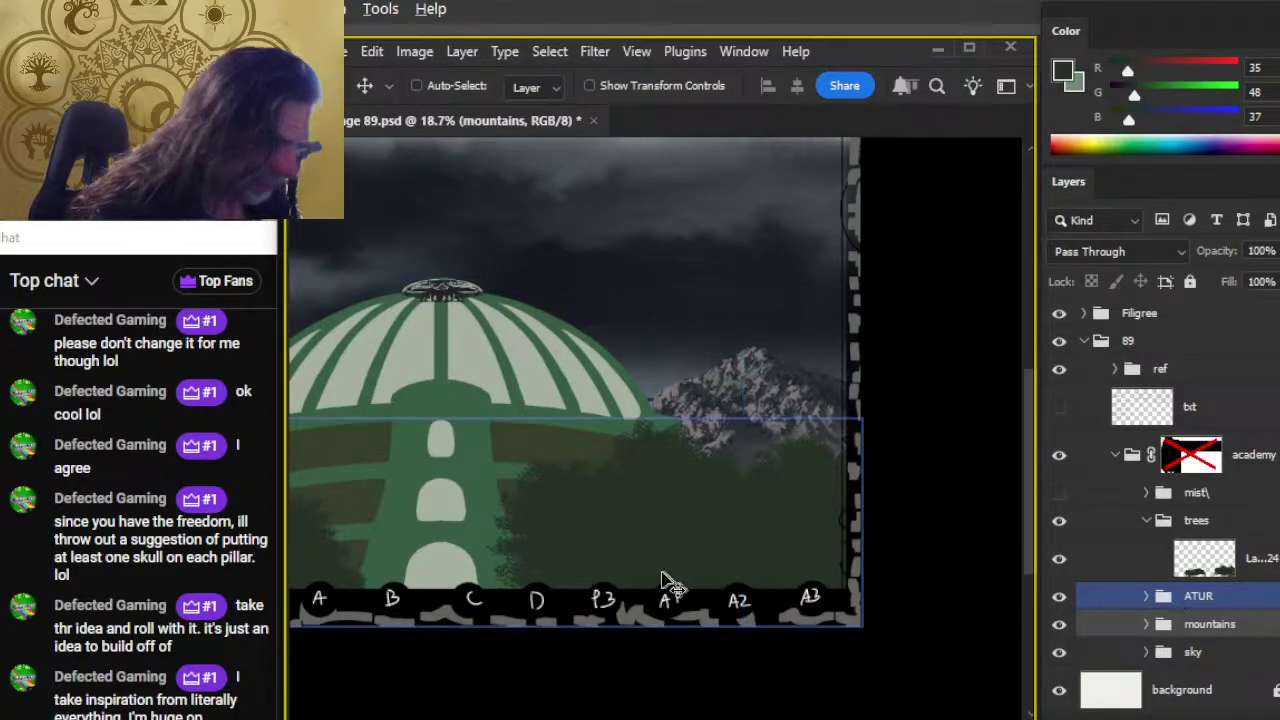
left_click_drag(731, 455, 794, 422)
left_click_drag(562, 513, 843, 491)
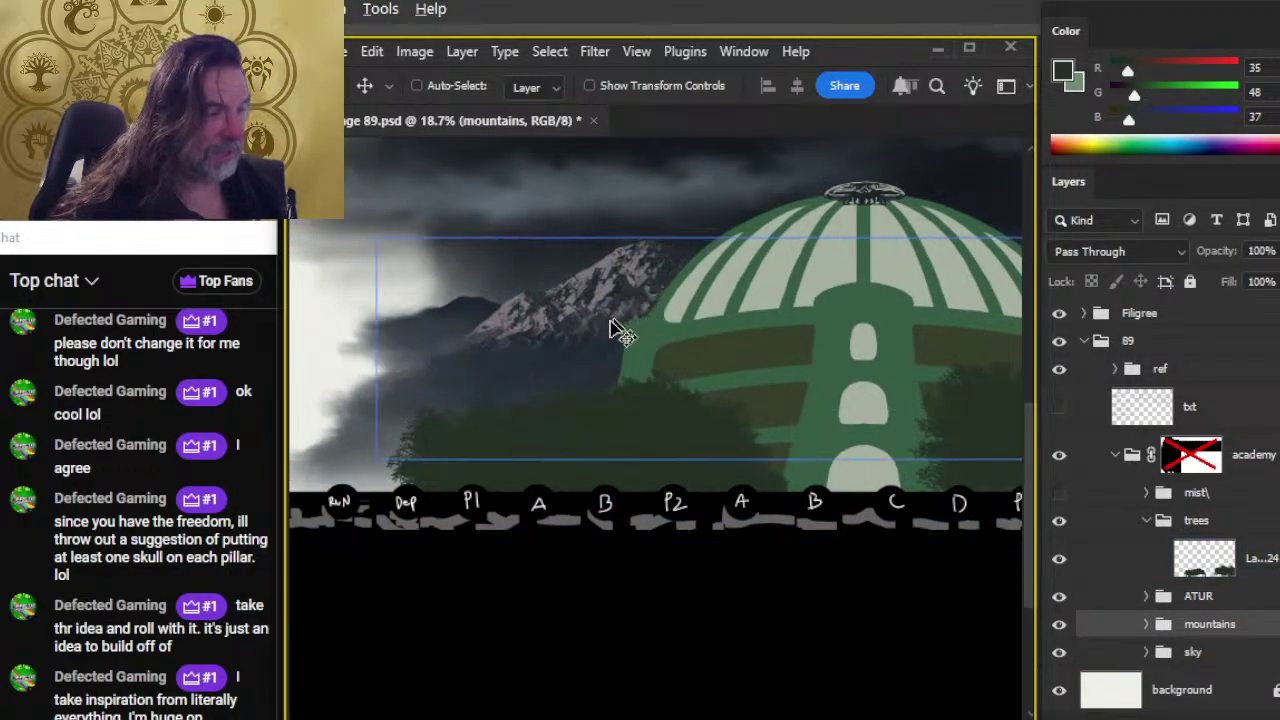
key("ctrl+z")
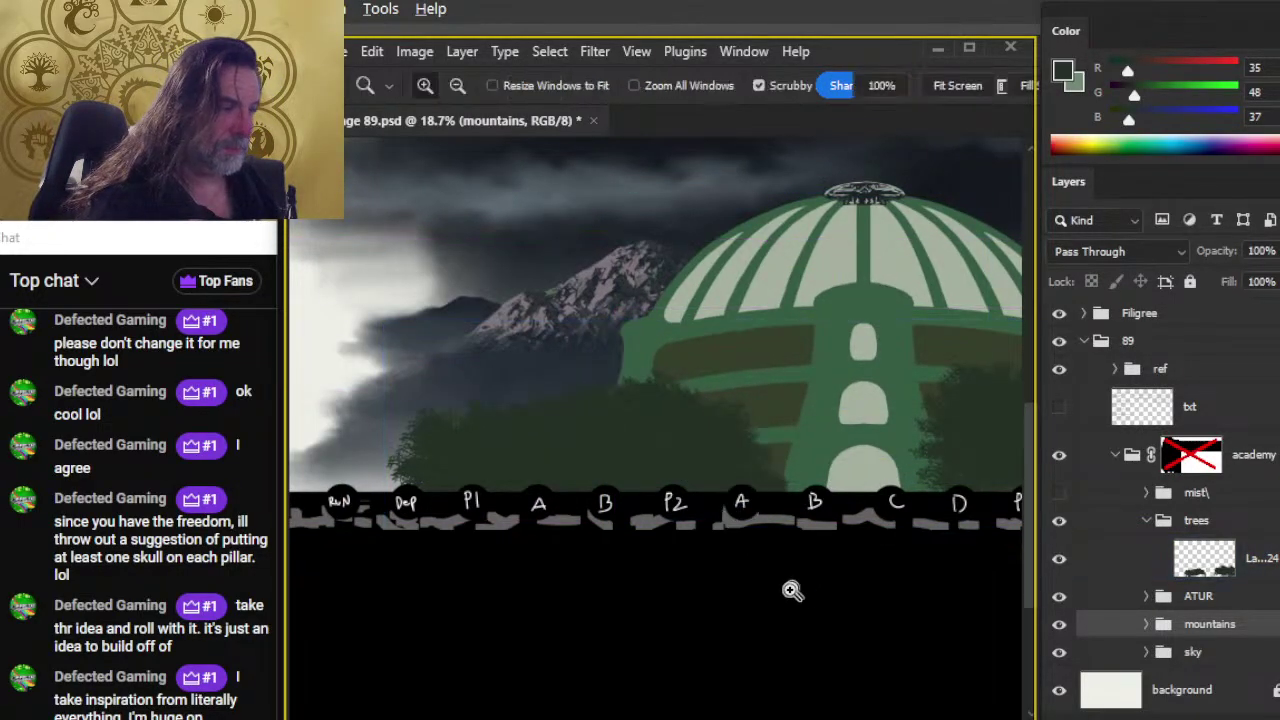
left_click_drag(815, 629, 760, 635)
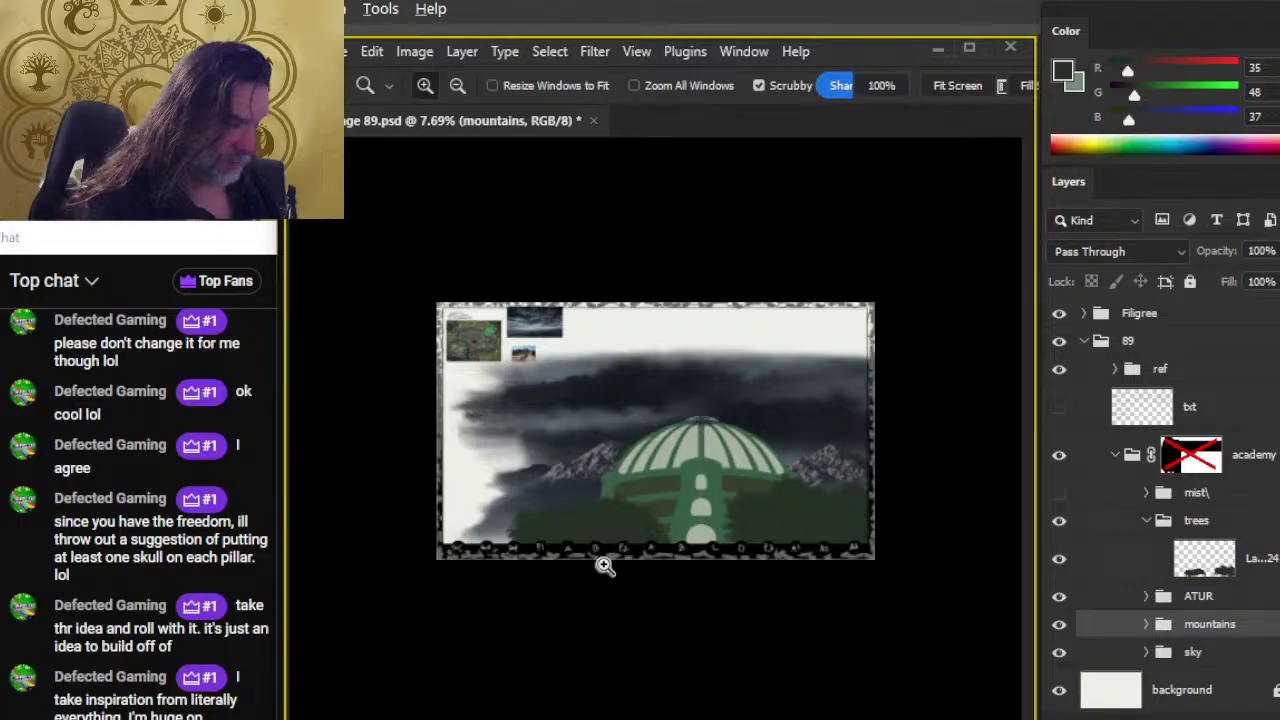
left_click_drag(603, 566, 646, 566)
left_click(645, 577, "ctrl")
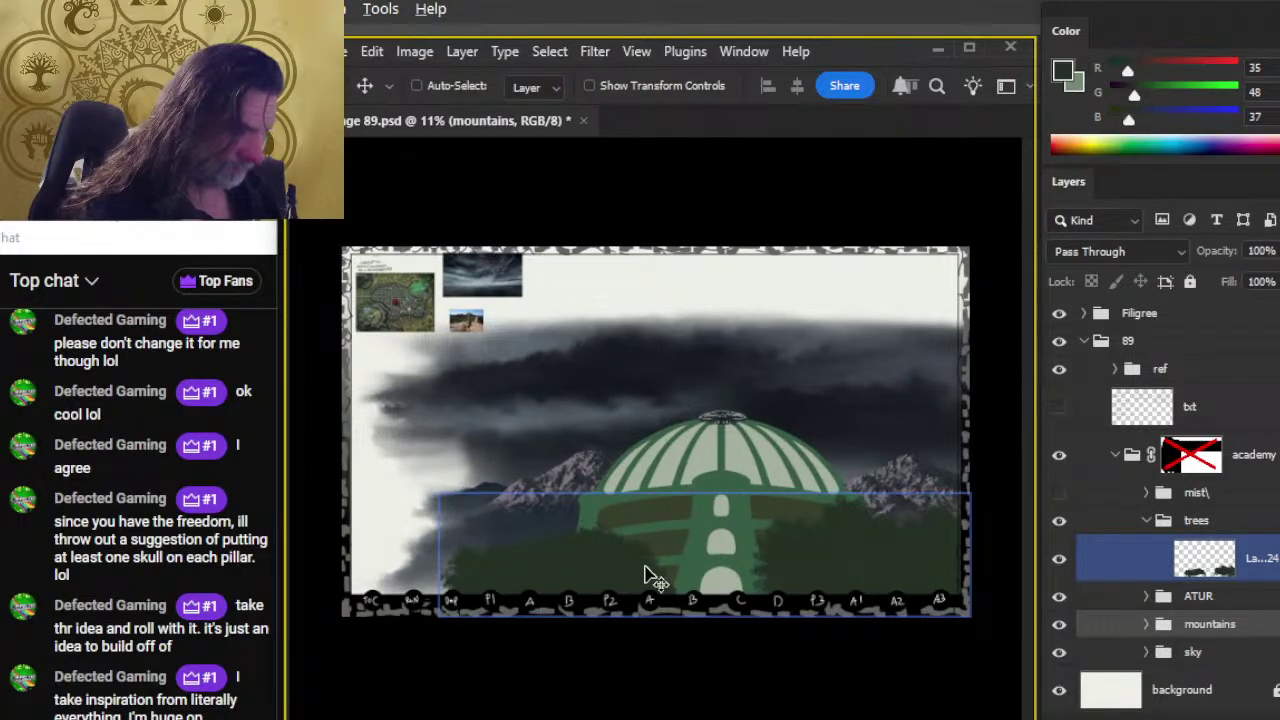
Step: Select the ATUR group and try horizontal positions for the building between the tree masses, settling slightly right of where it started
left_click(557, 537, "ctrl")
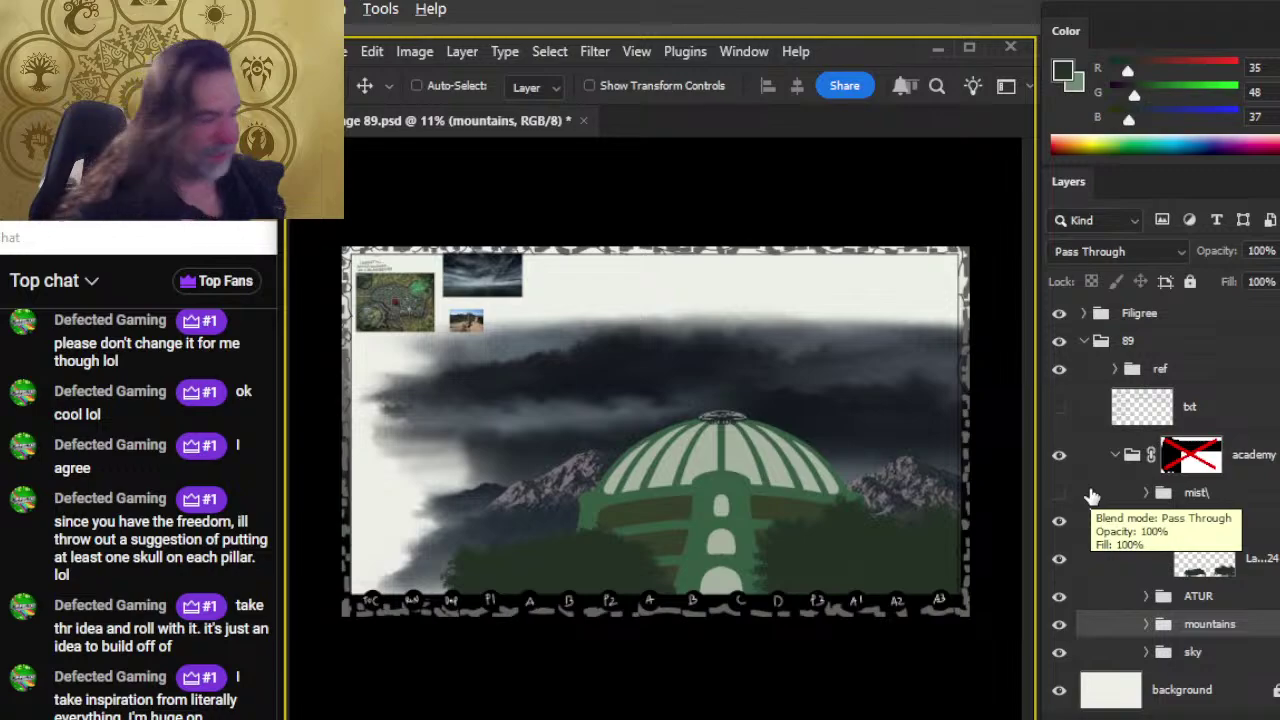
left_click(657, 598, "ctrl")
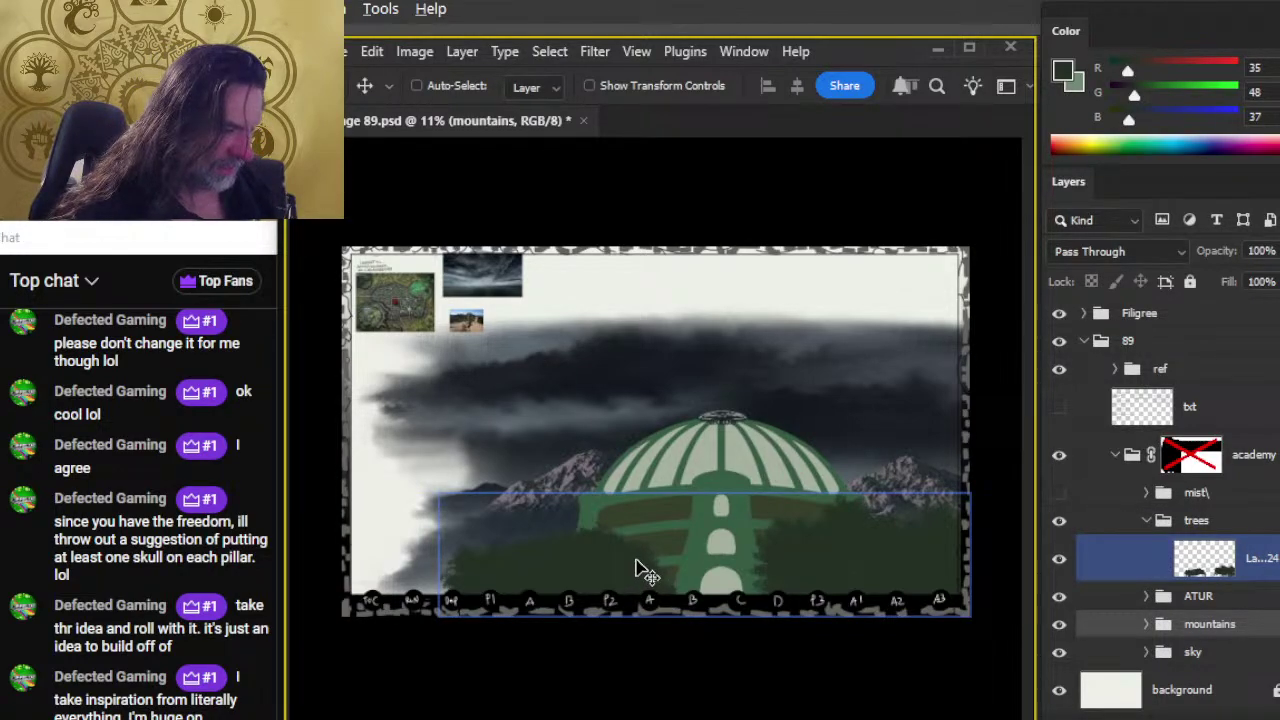
left_click(668, 600, "ctrl")
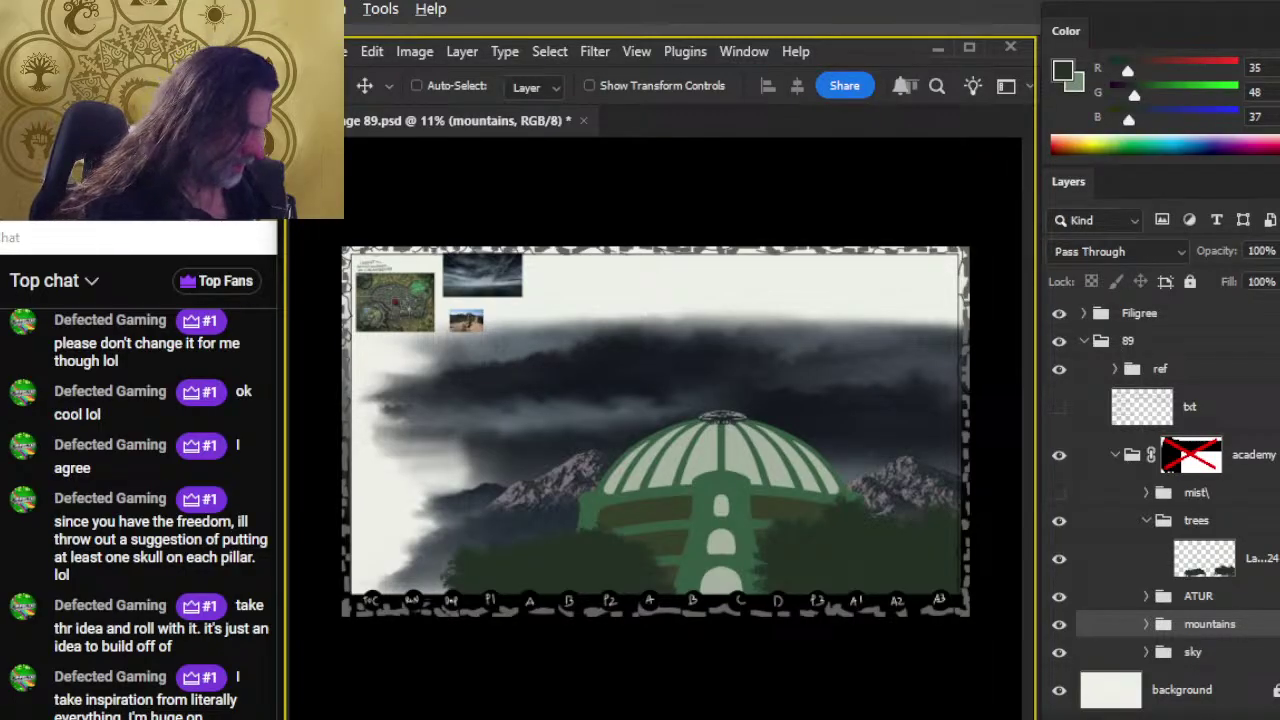
left_click(1150, 600)
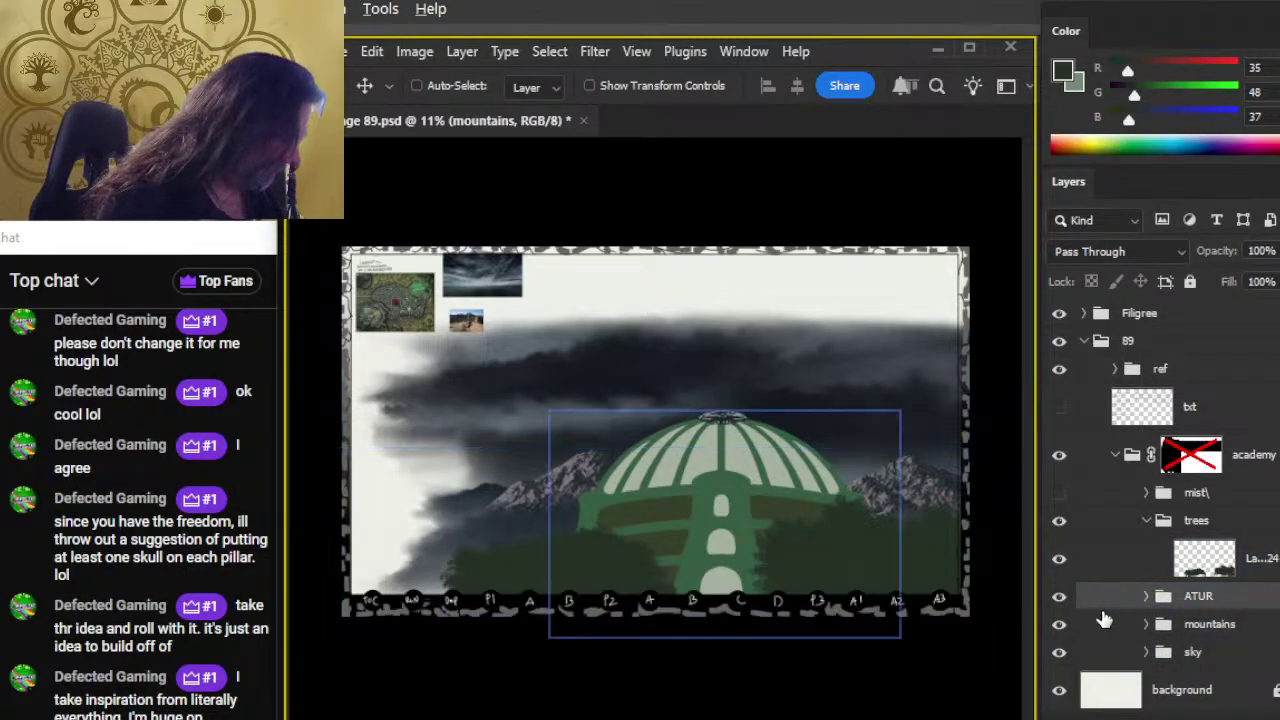
left_click(1110, 688)
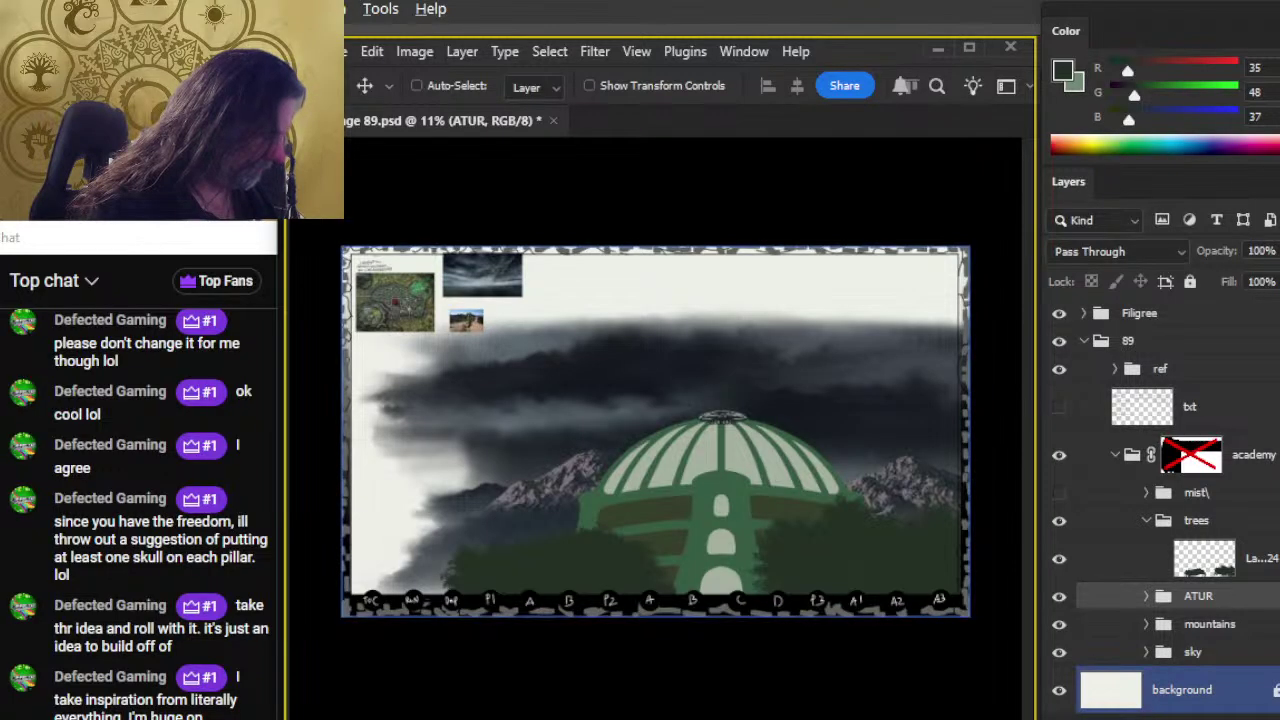
key("shift+Left")
key("shift+Left")
key("shift+Left")
key("shift+Left")
key("shift+Left")
key("shift+Left")
key("shift+Left")
key("shift+Left")
key("shift+Left")
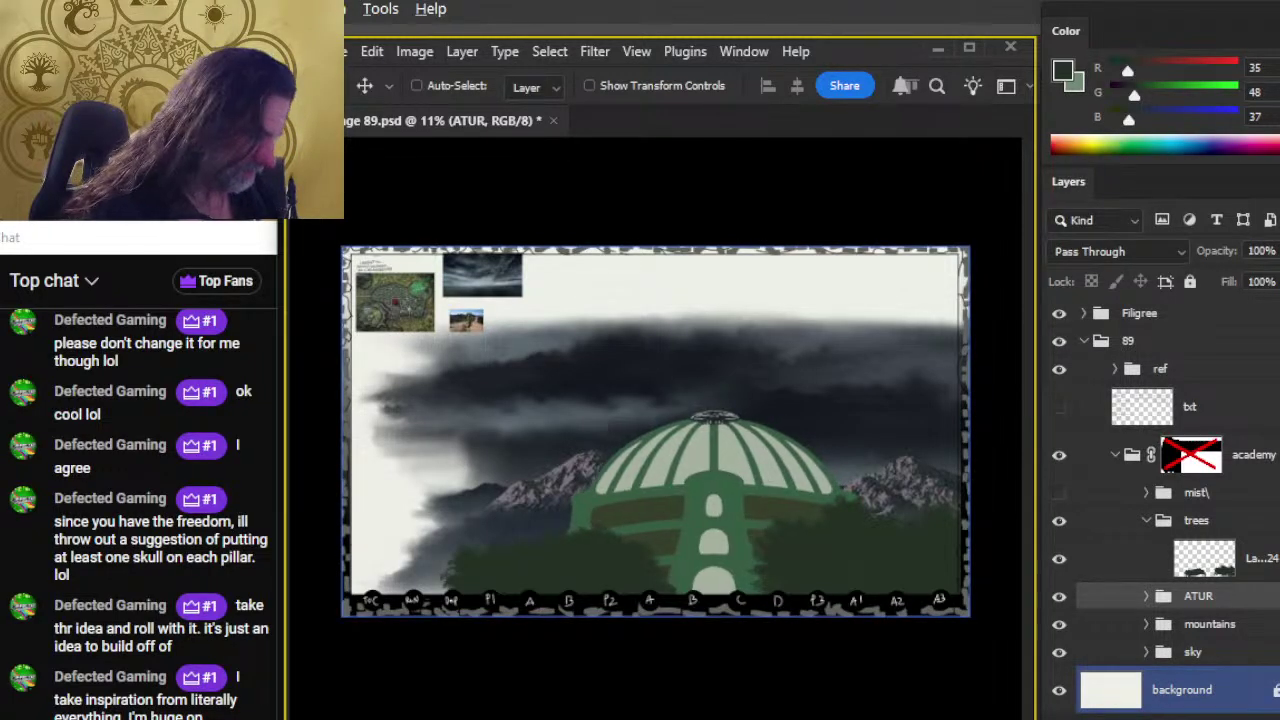
key("shift+Right")
key("shift+Right")
key("shift+Right")
key("shift+Right")
key("shift+Right")
key("shift+Right")
key("shift+Right")
key("shift+Right")
key("shift+Right")
key("shift+Right")
key("shift+Right")
key("shift+Right")
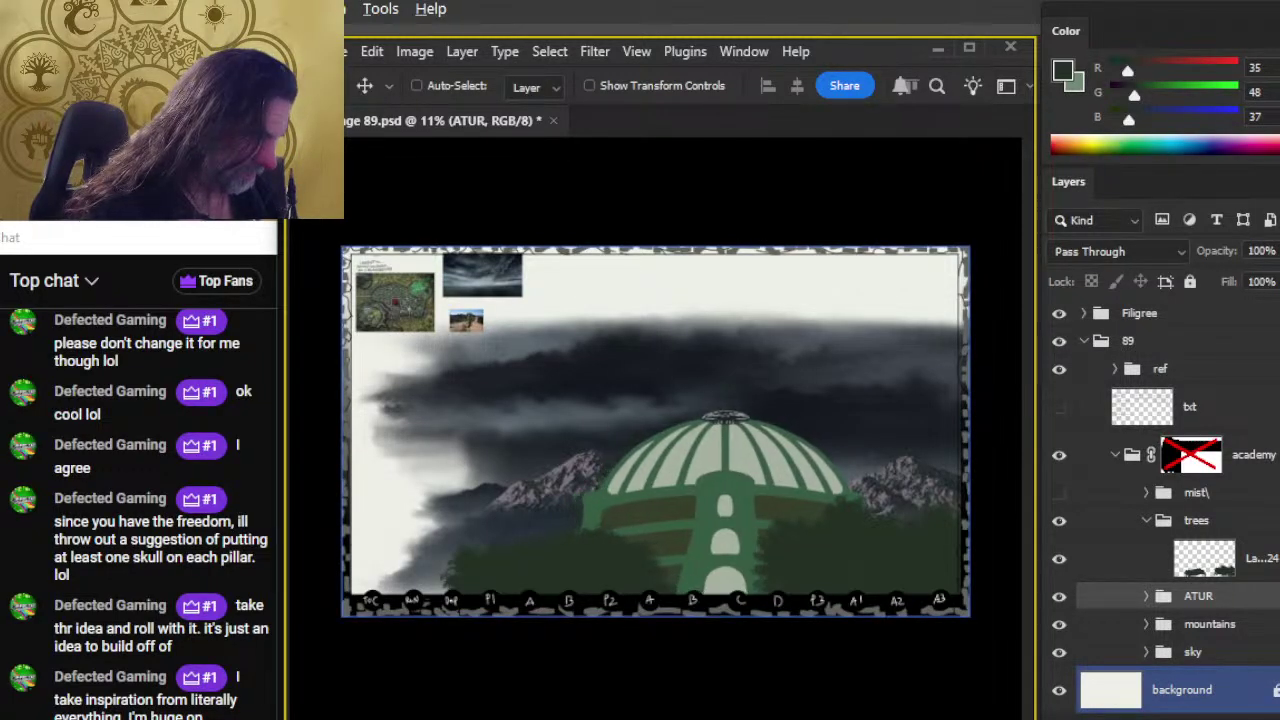
key("shift+Right")
key("shift+Right")
key("shift+Right")
key("shift+Right")
key("shift+Right")
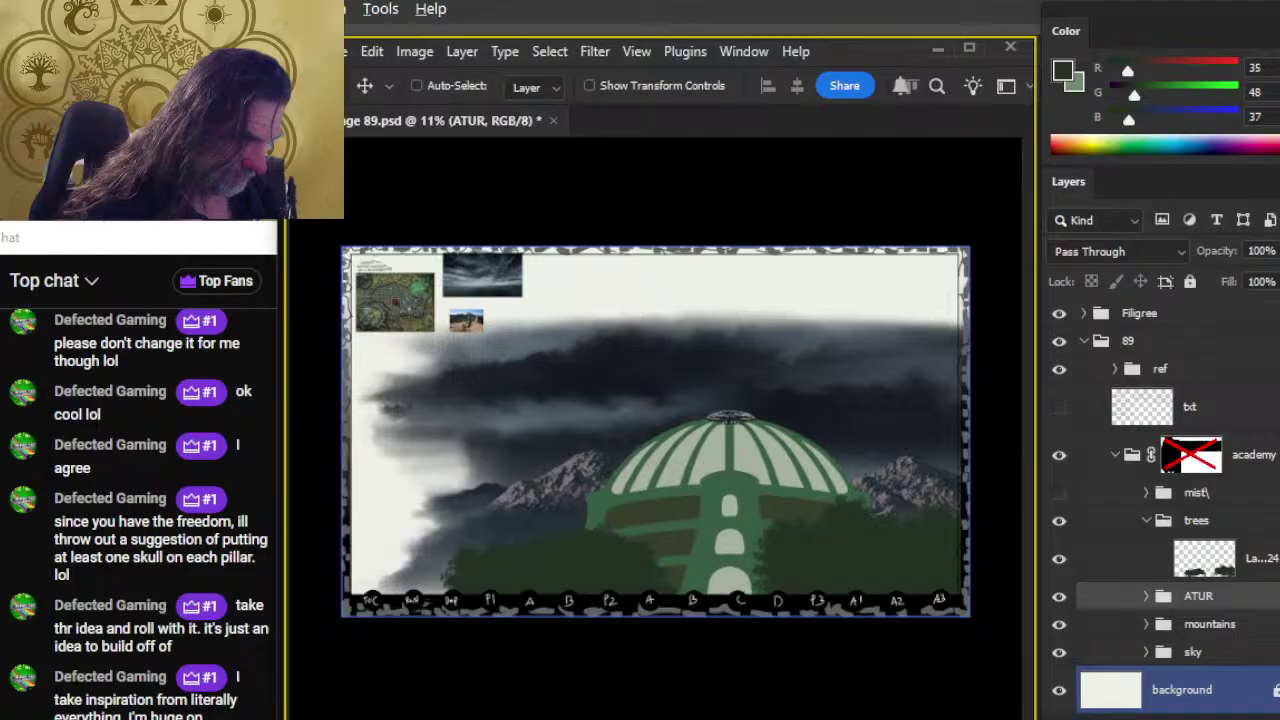
key("shift+Left")
key("shift+Left")
key("shift+Left")
key("shift+Left")
key("shift+Left")
key("shift+Left")
key("shift+Left")
key("shift+Left")
key("shift+Left")
key("shift+Left")
key("shift+Left")
key("shift+Left")
key("shift+Left")
key("shift+Left")
key("shift+Left")
key("shift+Left")
key("shift+Left")
key("shift+Left")
key("shift+Left")
key("shift+Left")
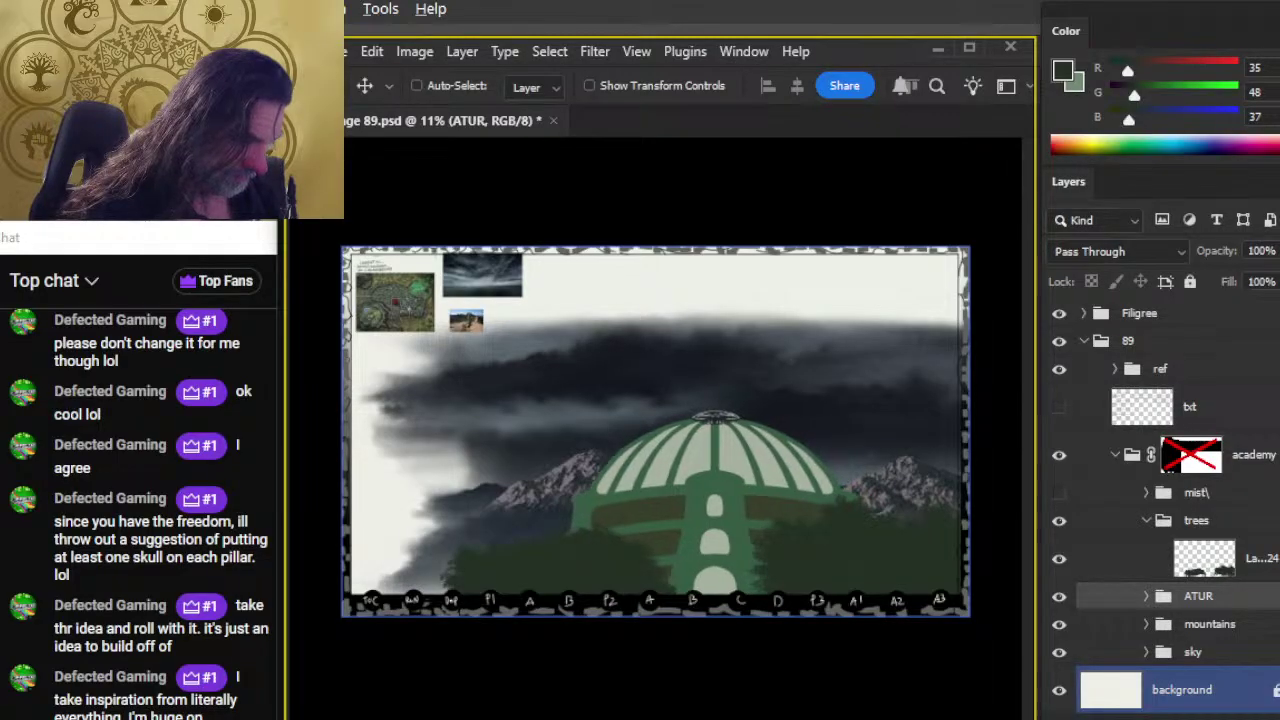
key("shift+Right")
key("shift+Right")
key("shift+Right")
key("shift+Right")
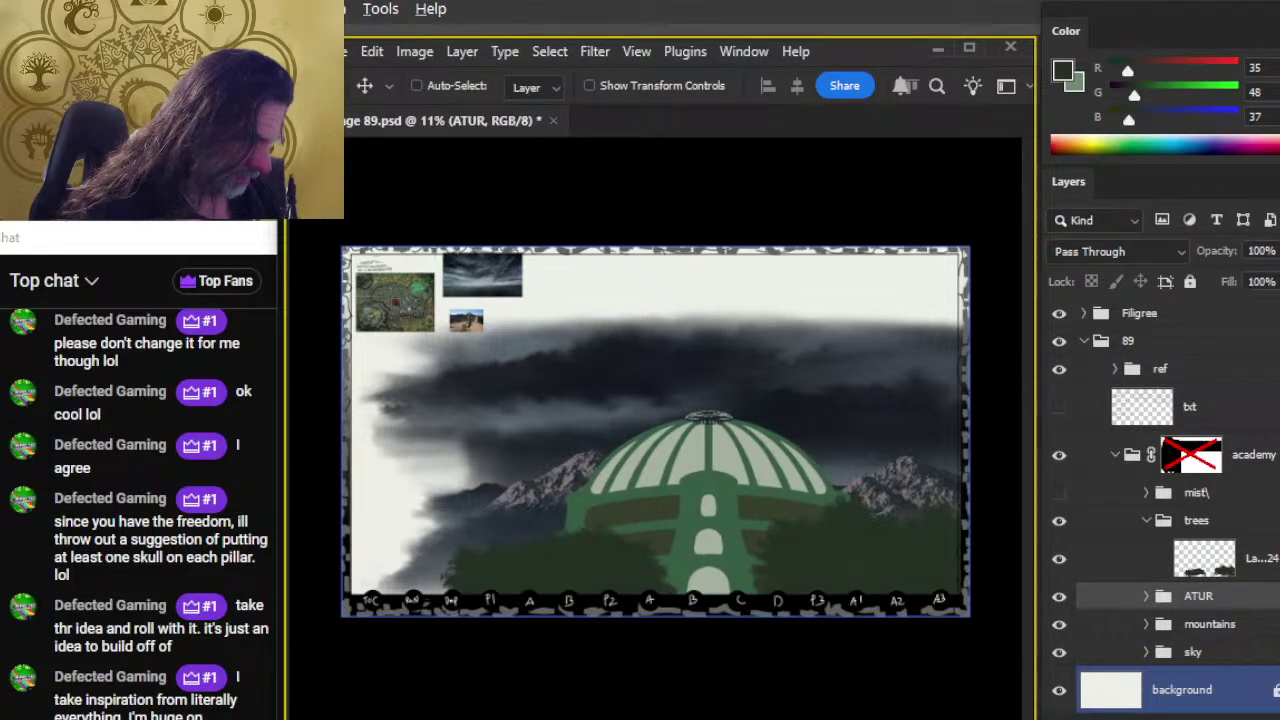
key("shift+Right")
key("shift+Right")
key("shift+Right")
key("shift+Right")
key("shift+Right")
key("shift+Right")
key("shift+Right")
key("shift+Right")
key("shift+Right")
key("shift+Right")
key("shift+Right")
key("shift+Right")
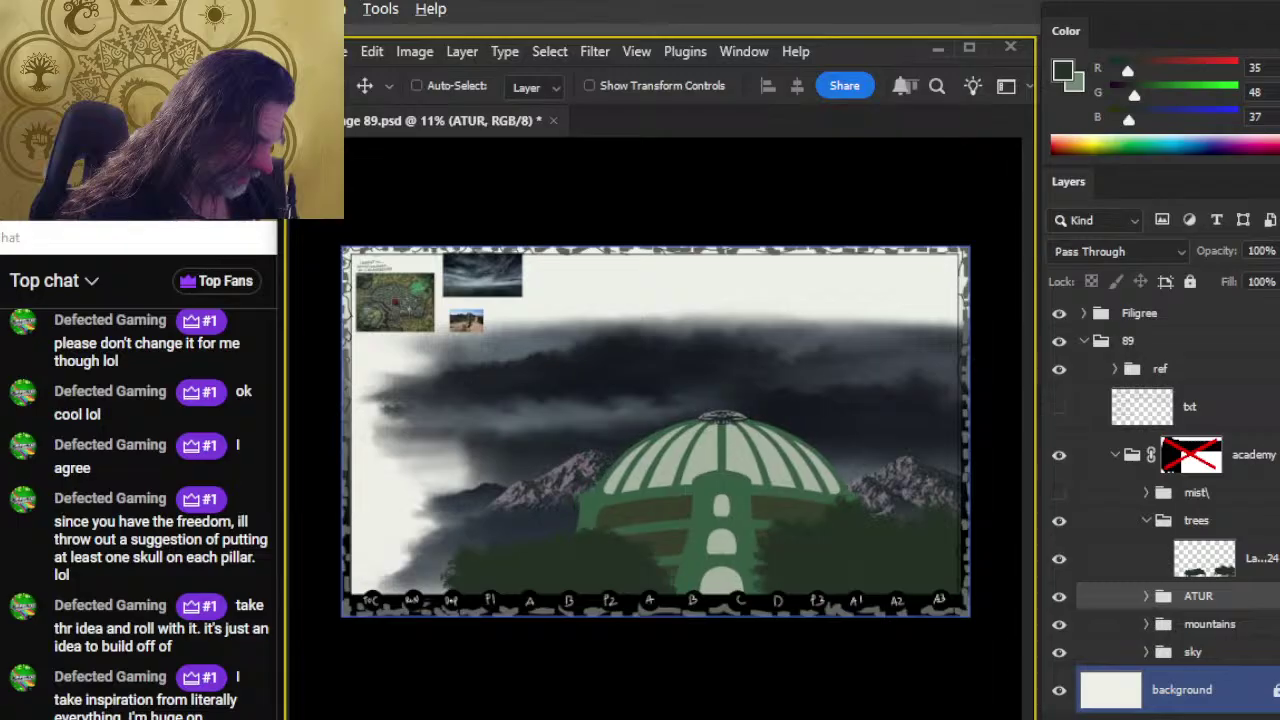
key("shift+Right")
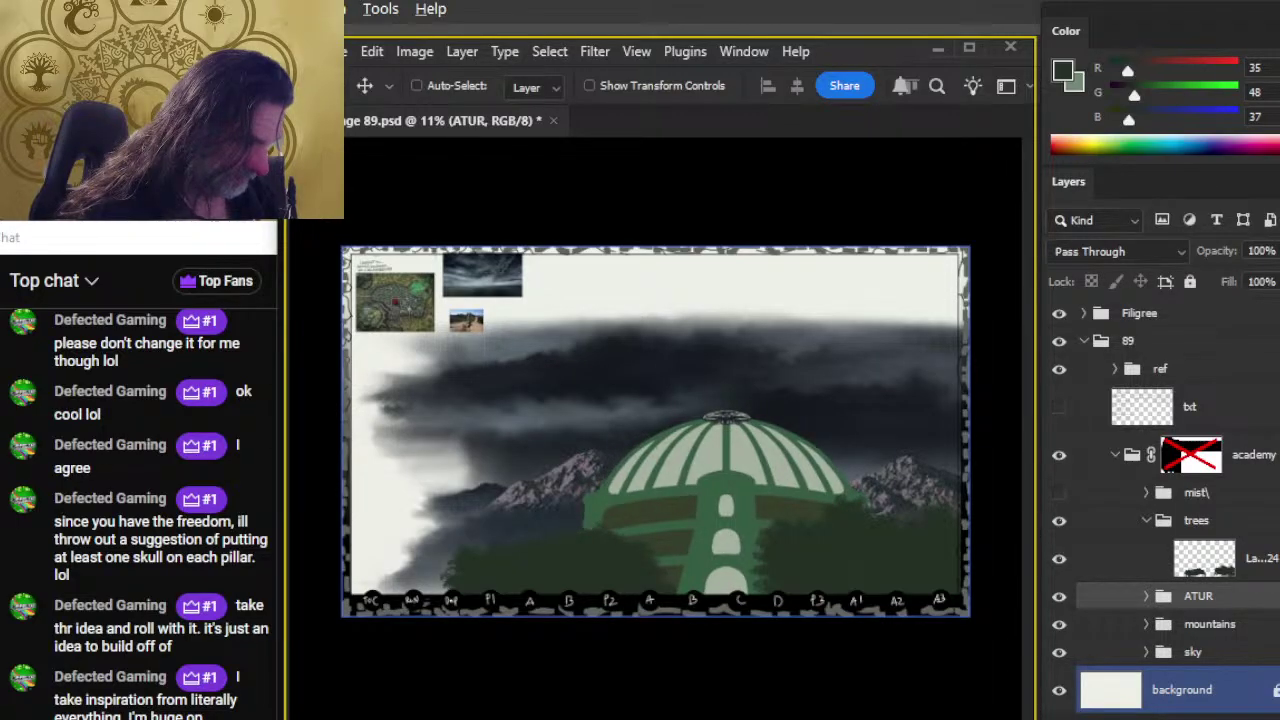
Step: Select the painted layer in the trees group and nudge both tree masses slightly right
left_click(1240, 568)
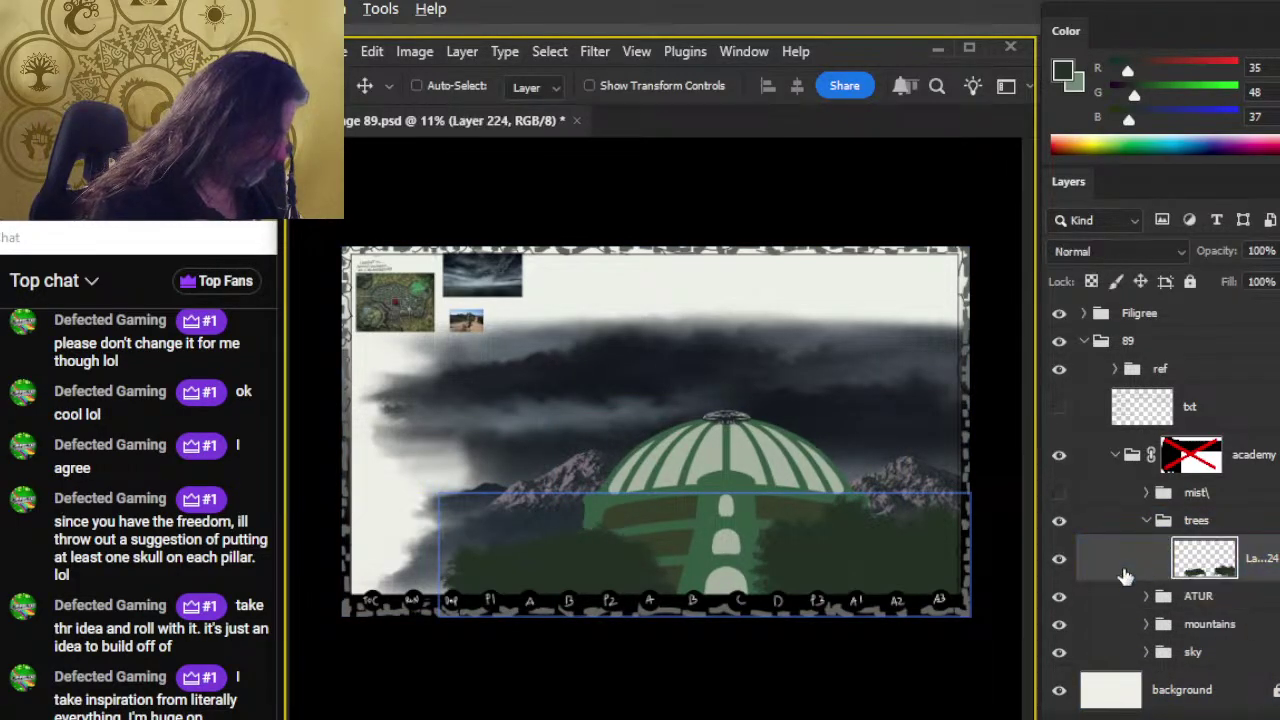
key("shift+Right")
key("shift+Right")
key("shift+Right")
key("shift+Right")
key("shift+Right")
key("shift+Right")
key("shift+Right")
key("shift+Right")
key("shift+Right")
key("shift+Right")
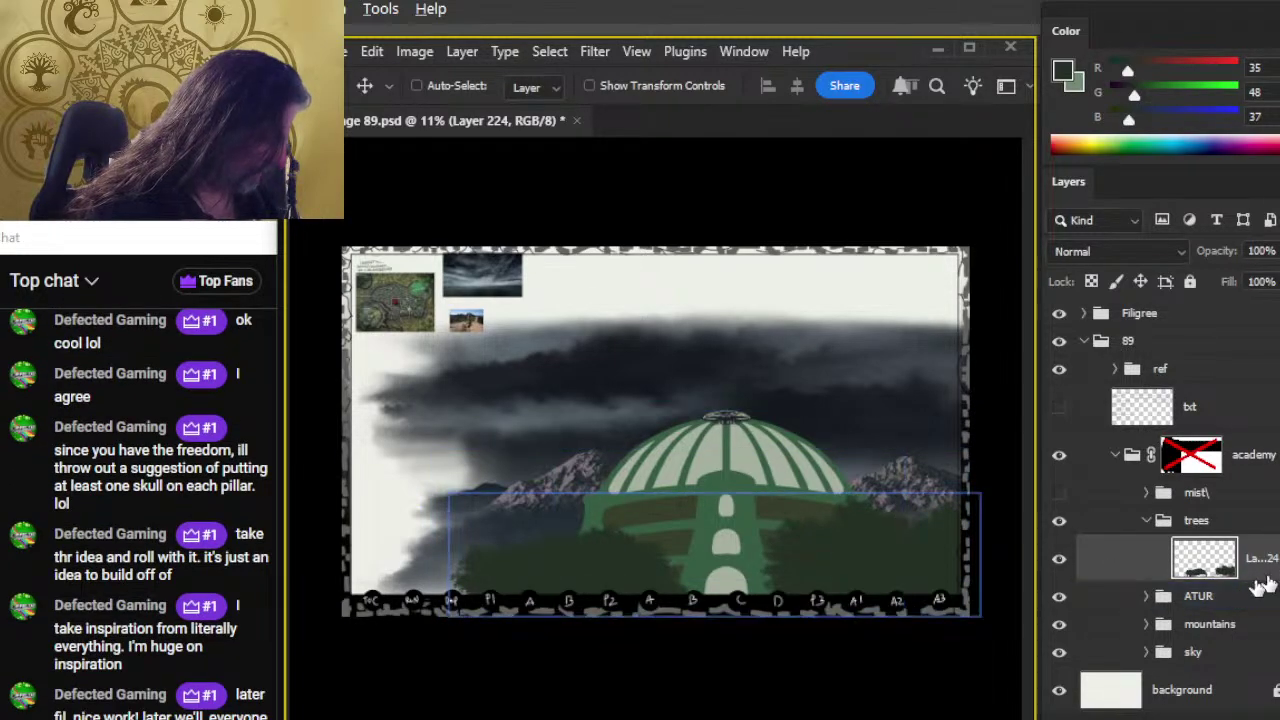
Step: Paint foliage at size 200 to extend the left tree mass farther left, and save the document
key("b")
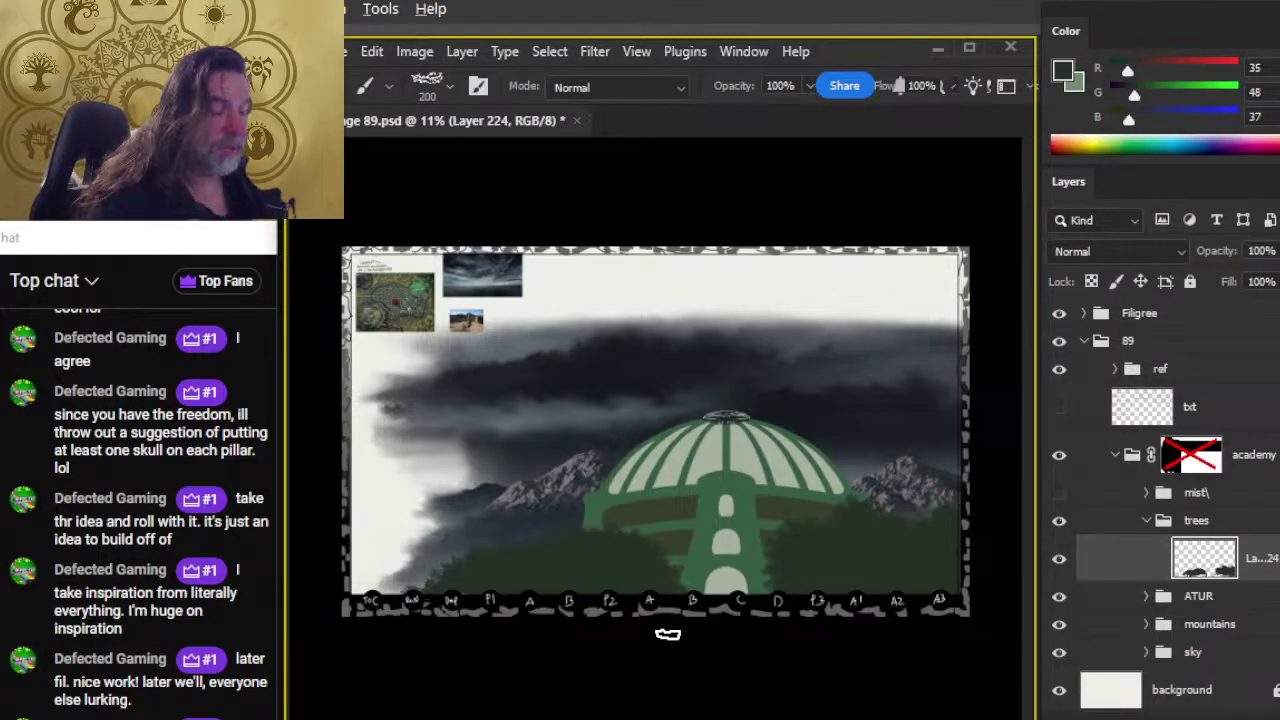
key("ctrl+s")
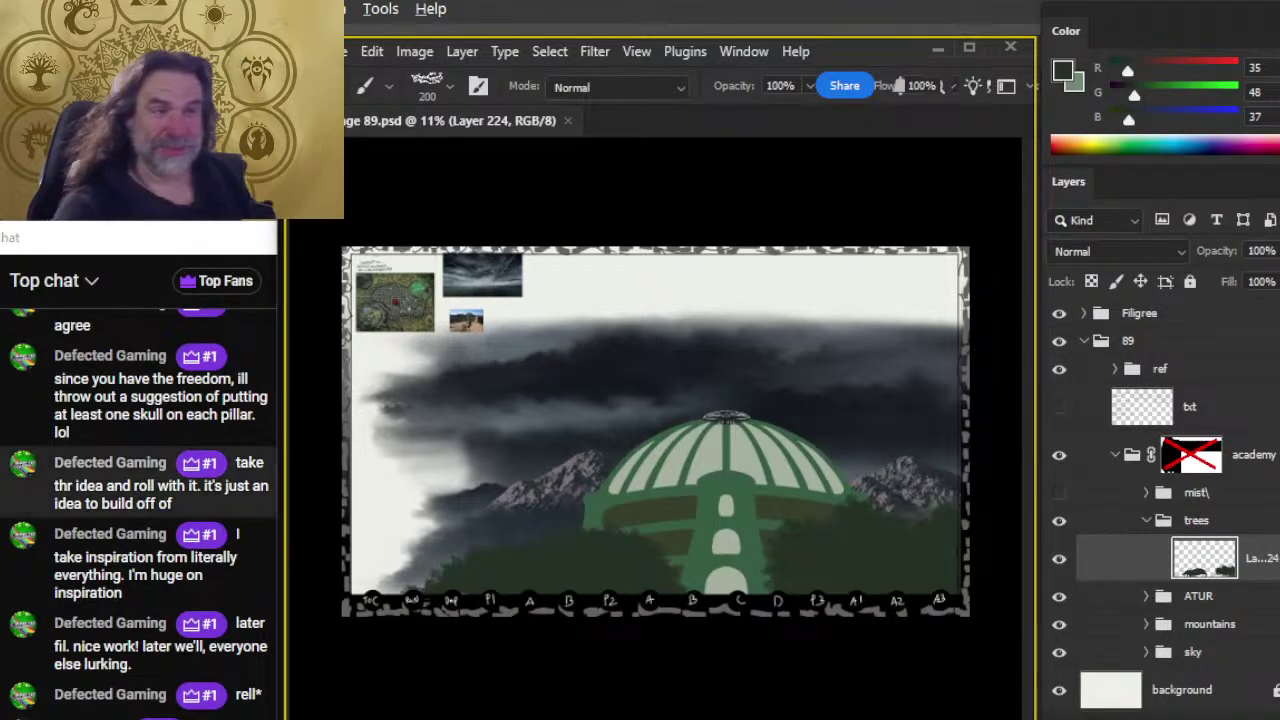
Step: Switch to the Chrome window showing the Eberron Art stream
key("alt+Tab")
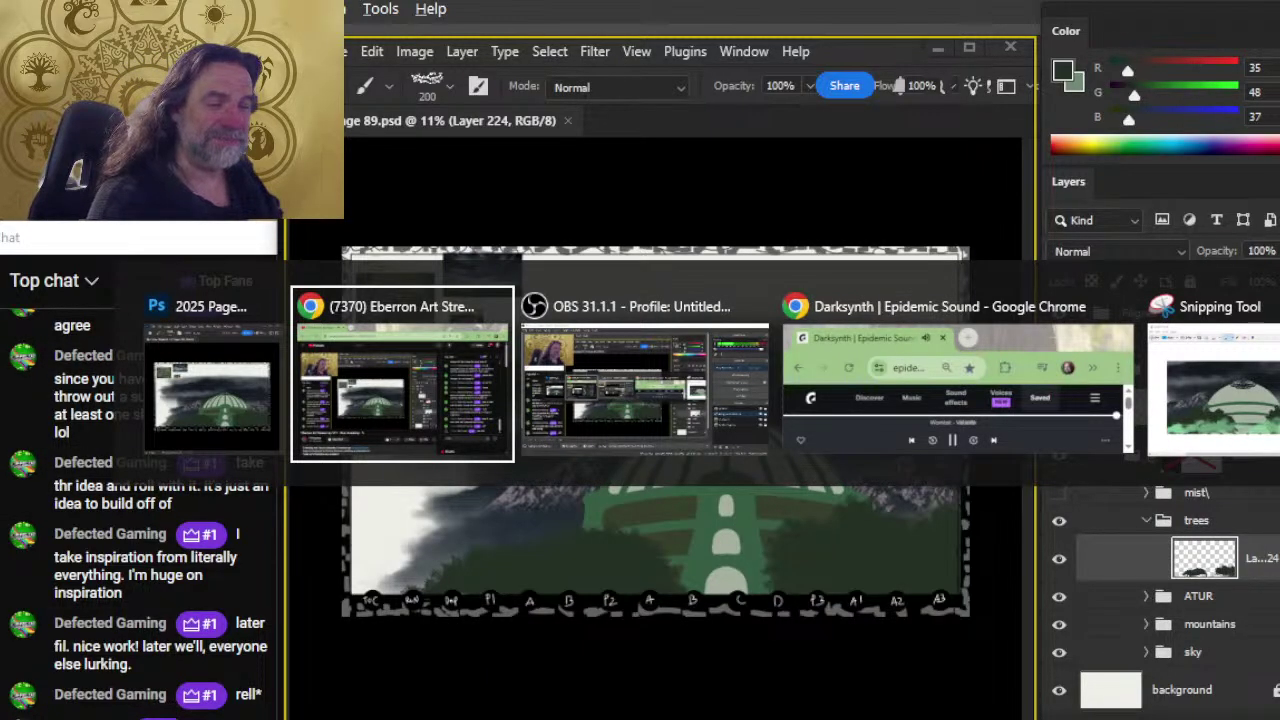